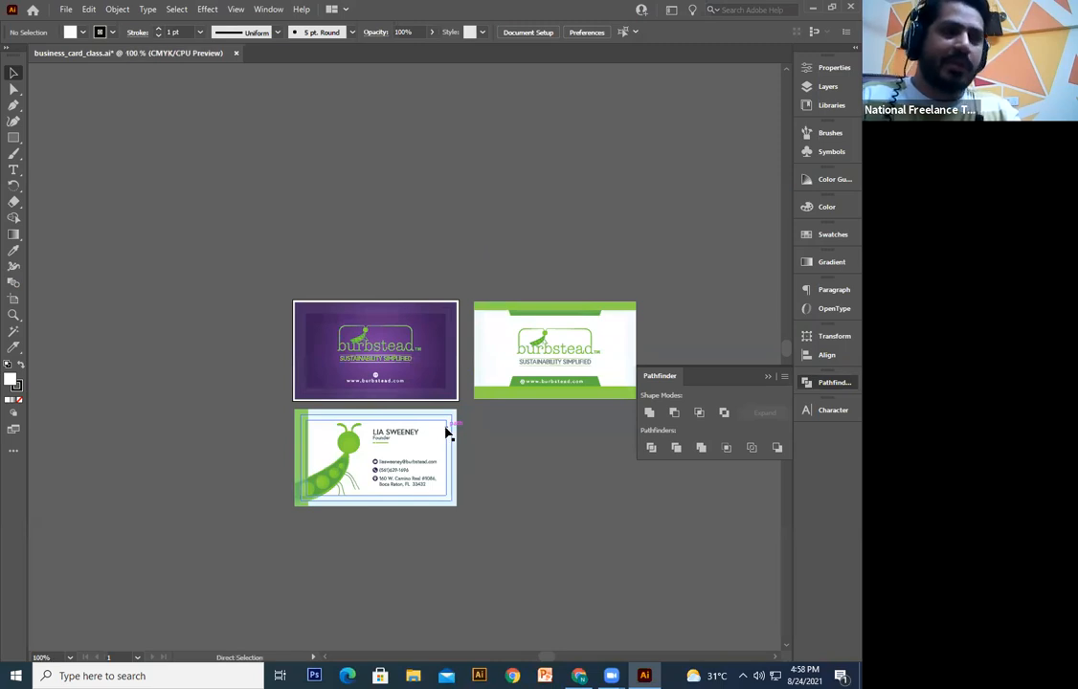
Step: Undo the deletions of the large page artboard and of the white rectangle covering the purple card
{"action": "left_click_drag", "start_coordinate": [474, 503], "coordinate": [454, 354]}
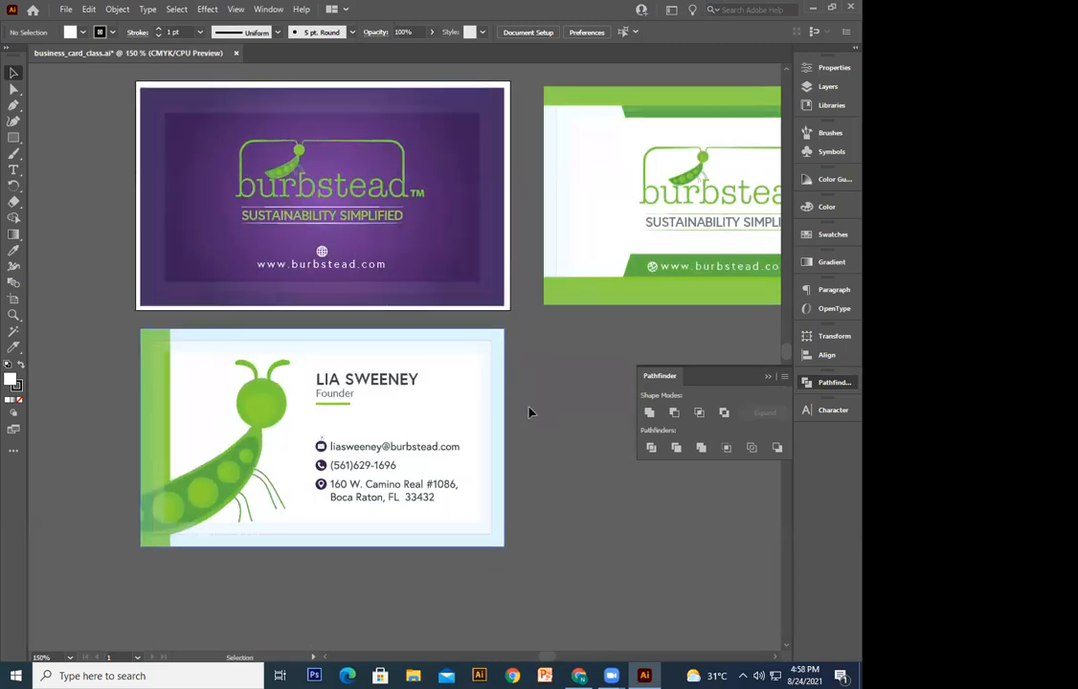
{"action": "key", "text": "ctrl+z"}
{"action": "left_click", "coordinate": [564, 450]}
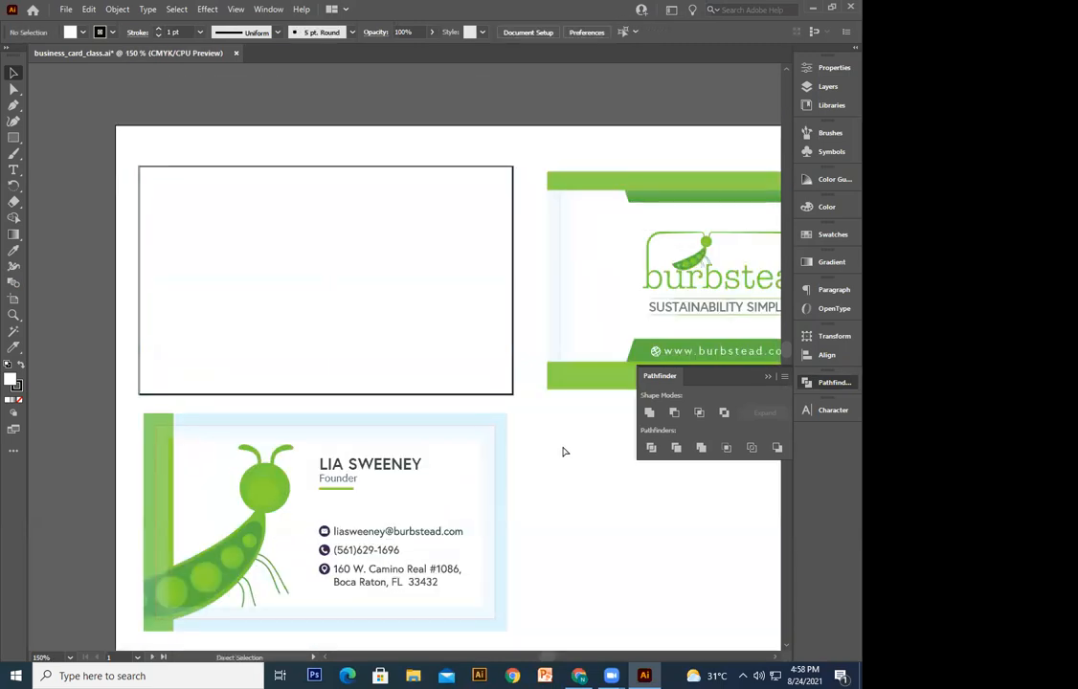
{"action": "key", "text": "ctrl+minus"}
{"action": "key", "text": "ctrl+minus"}
{"action": "left_click_drag", "start_coordinate": [564, 450], "coordinate": [544, 517]}
{"action": "left_click_drag", "start_coordinate": [474, 287], "coordinate": [503, 144]}
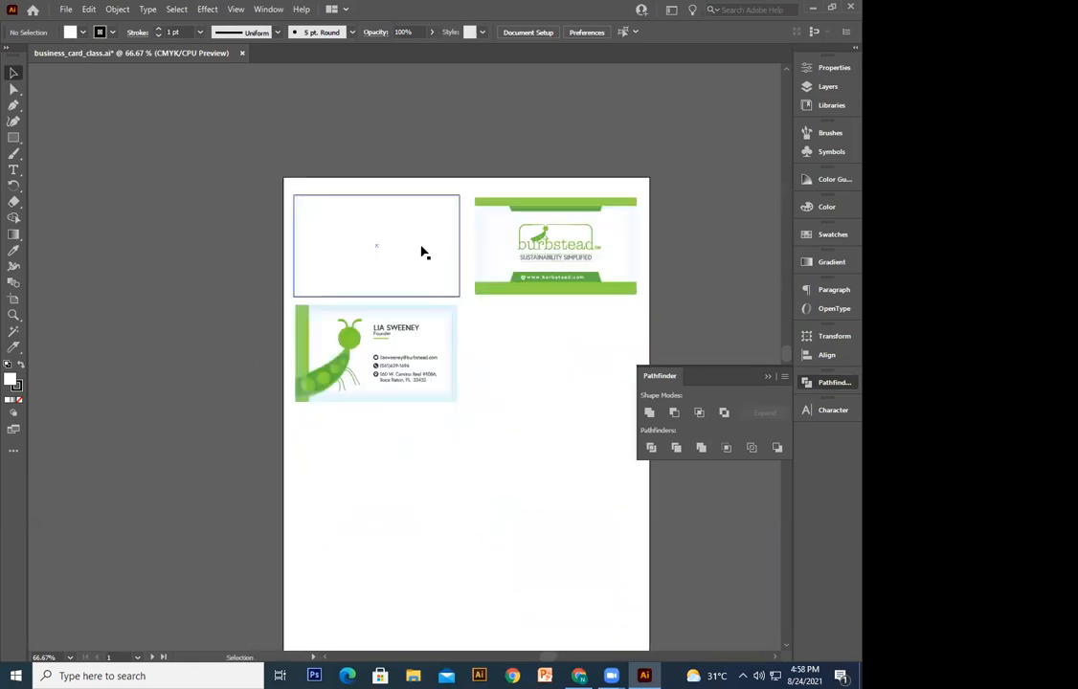
Step: Undo the small artboard and the white covering rectangle so the purple card sits directly on the original page
{"action": "left_click", "coordinate": [421, 251]}
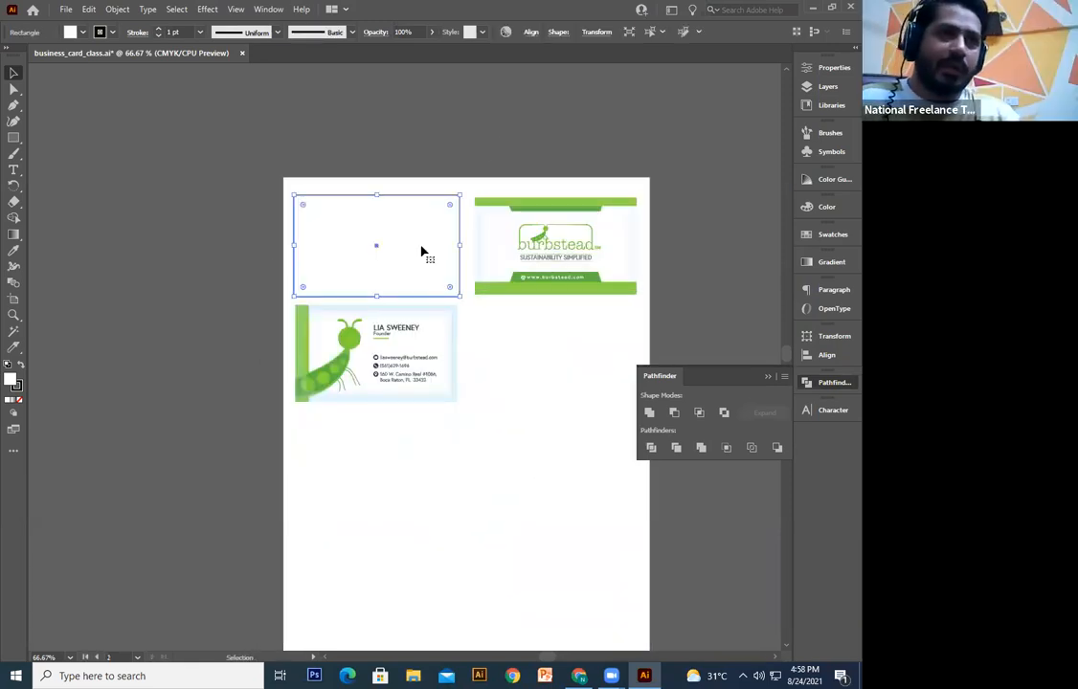
{"action": "key", "text": "Delete"}
{"action": "key", "text": "ctrl+plus"}
{"action": "key", "text": "ctrl+plus"}
{"action": "key", "text": "ctrl+z"}
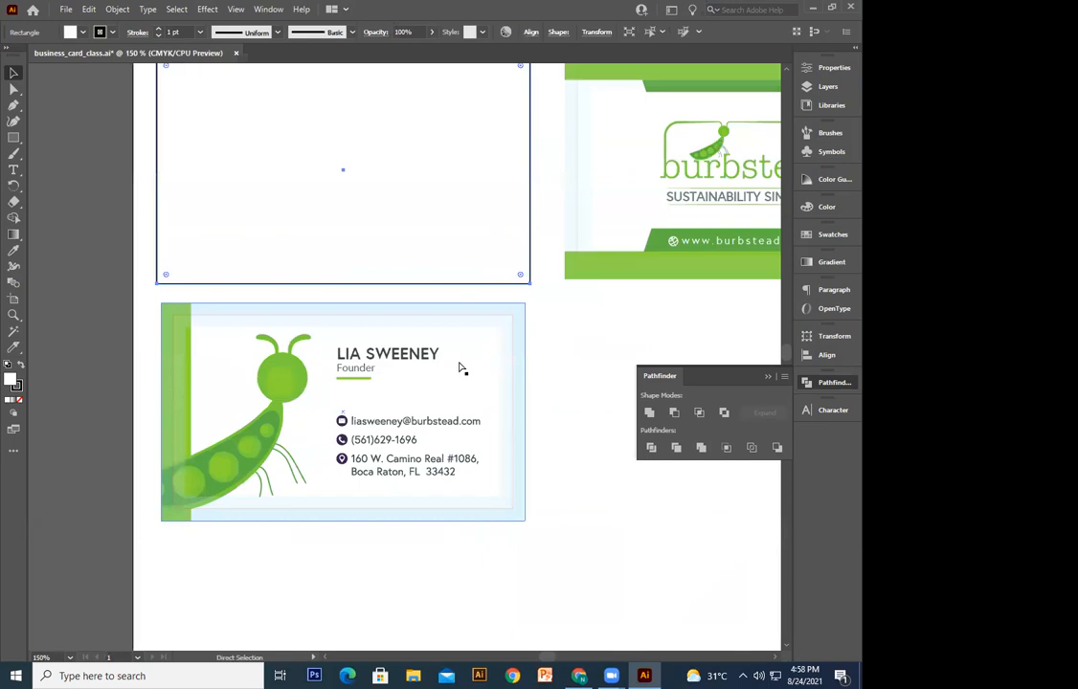
{"action": "key", "text": "ctrl+minus"}
{"action": "key", "text": "Delete"}
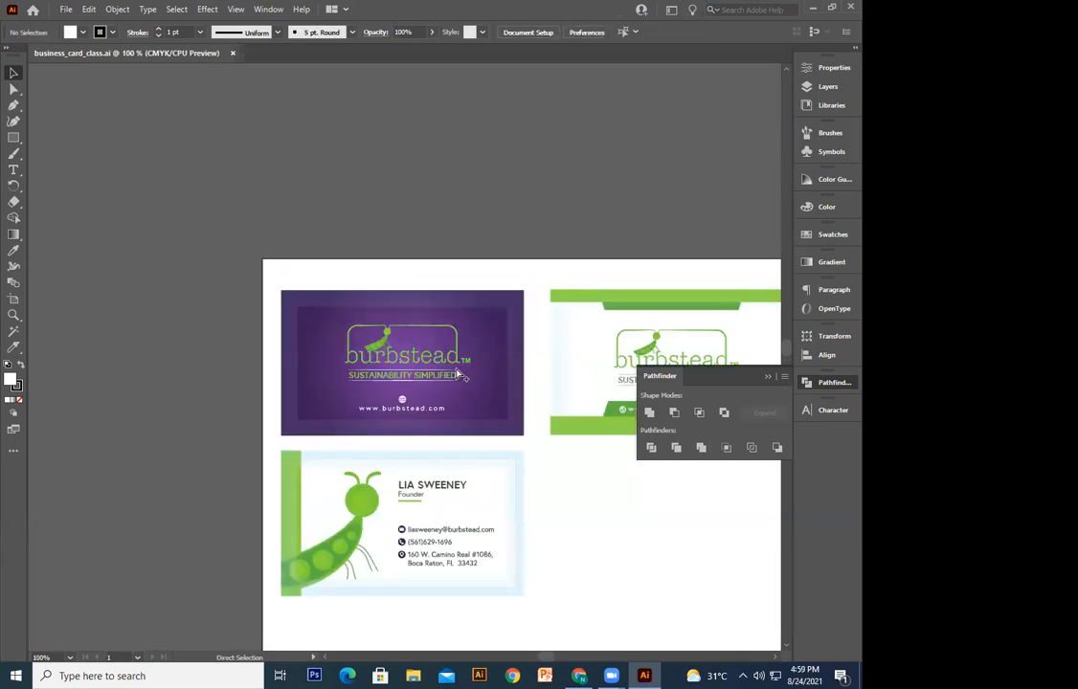
Step: Draw a rectangle about 278 × 169 pt, slightly larger than the purple card, and convert it into a new artboard
{"action": "key", "text": "ctrl+plus"}
{"action": "key", "text": "ctrl+plus"}
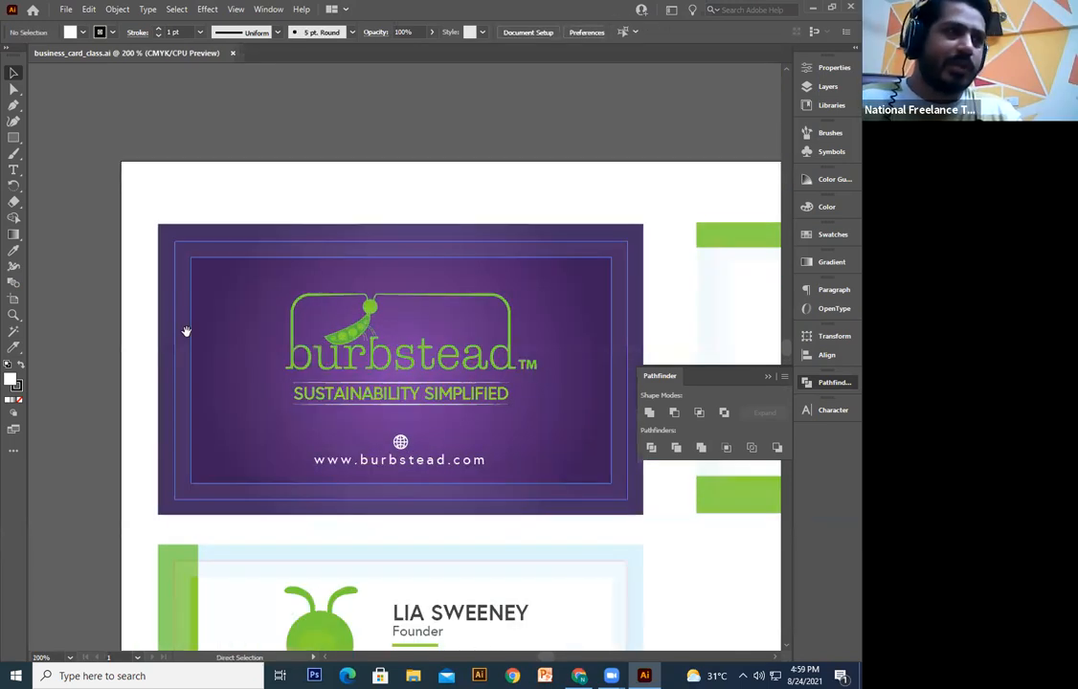
{"action": "left_click", "coordinate": [13, 138]}
{"action": "left_click_drag", "start_coordinate": [132, 193], "coordinate": [118, 332]}
{"action": "left_click_drag", "start_coordinate": [82, 201], "coordinate": [578, 498]}
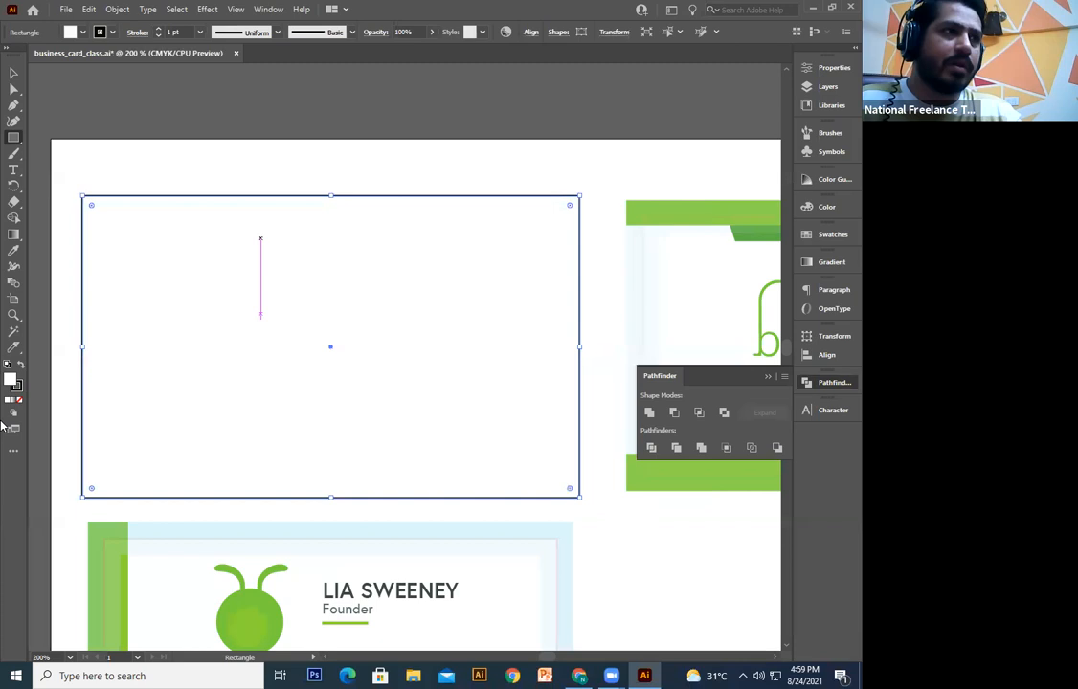
{"action": "left_click", "coordinate": [14, 303]}
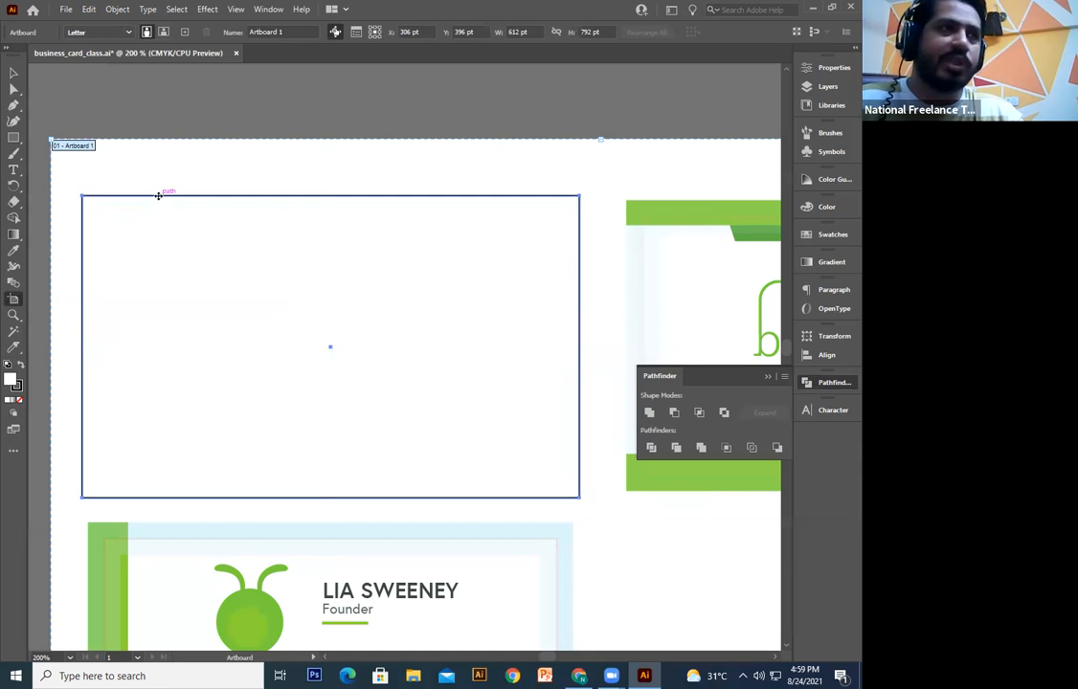
{"action": "left_click", "coordinate": [158, 196]}
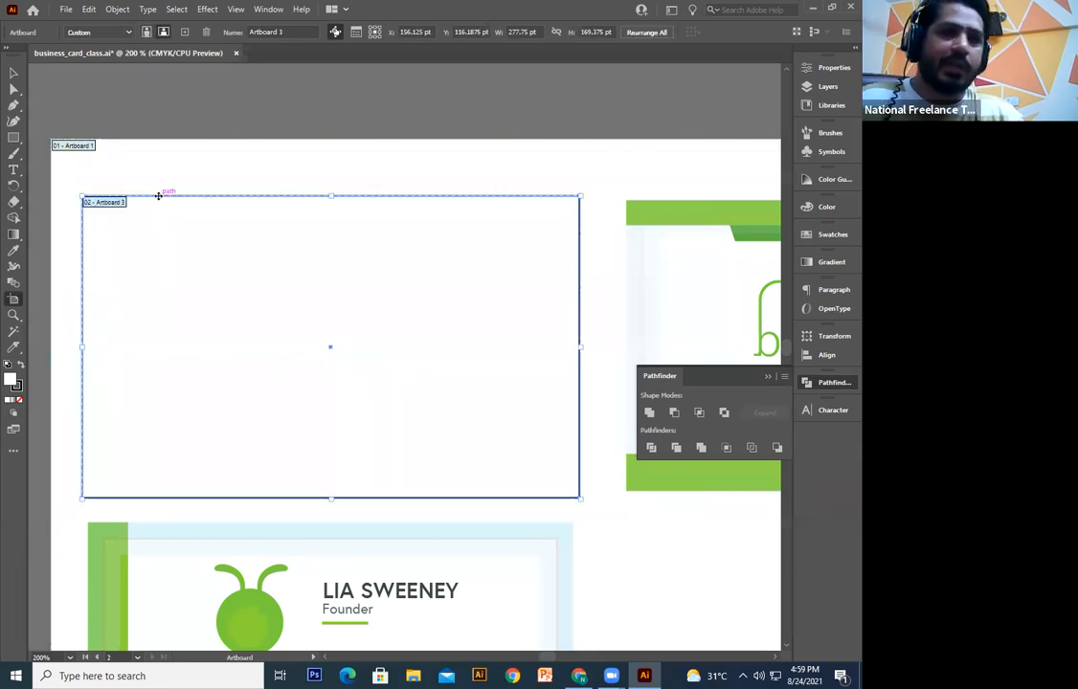
Step: Delete the large Artboard 1, keeping only the card-sized Artboard 3
{"action": "key", "text": "ctrl+minus"}
{"action": "key", "text": "ctrl+minus"}
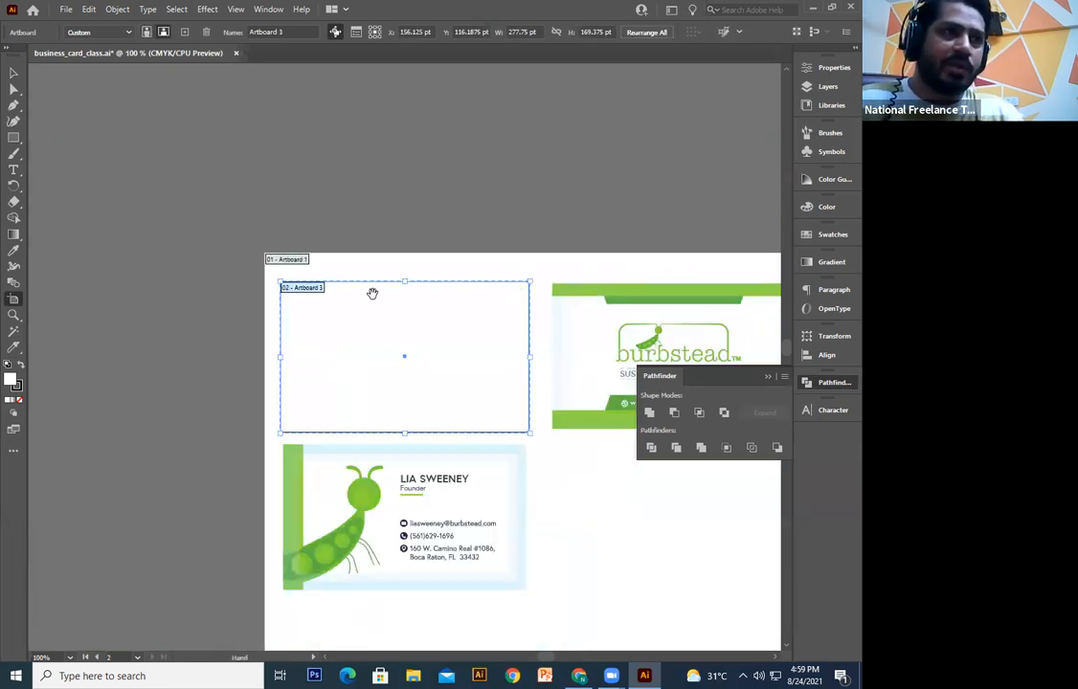
{"action": "left_click_drag", "start_coordinate": [373, 293], "coordinate": [232, 290]}
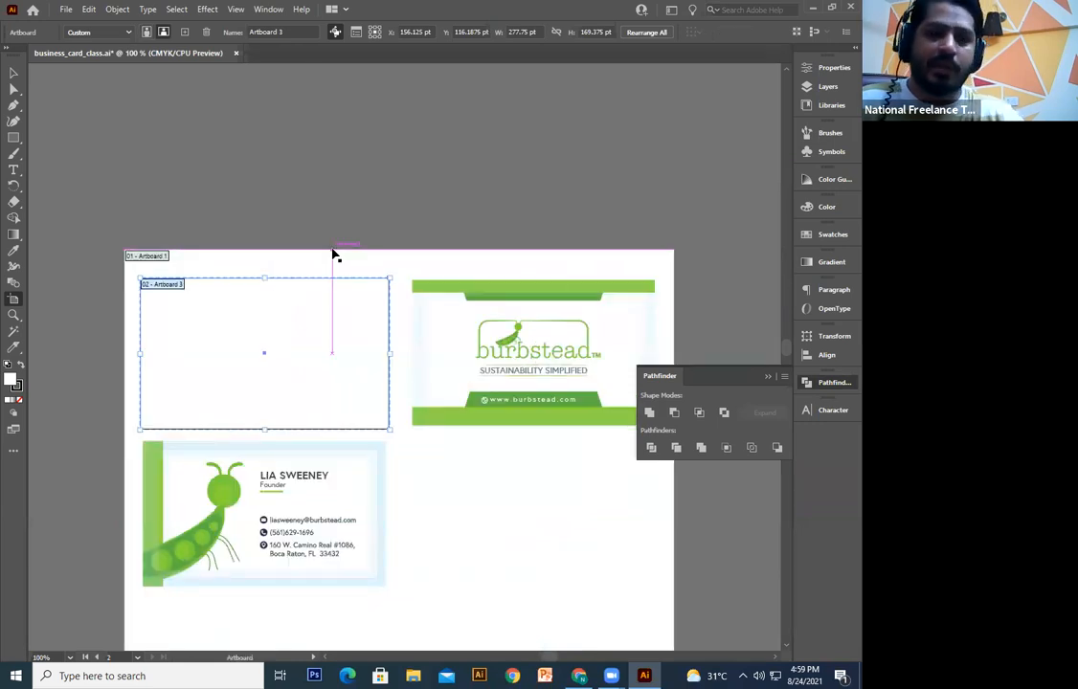
{"action": "key", "text": "ctrl"}
{"action": "key", "text": "ctrl"}
{"action": "left_click", "coordinate": [247, 264]}
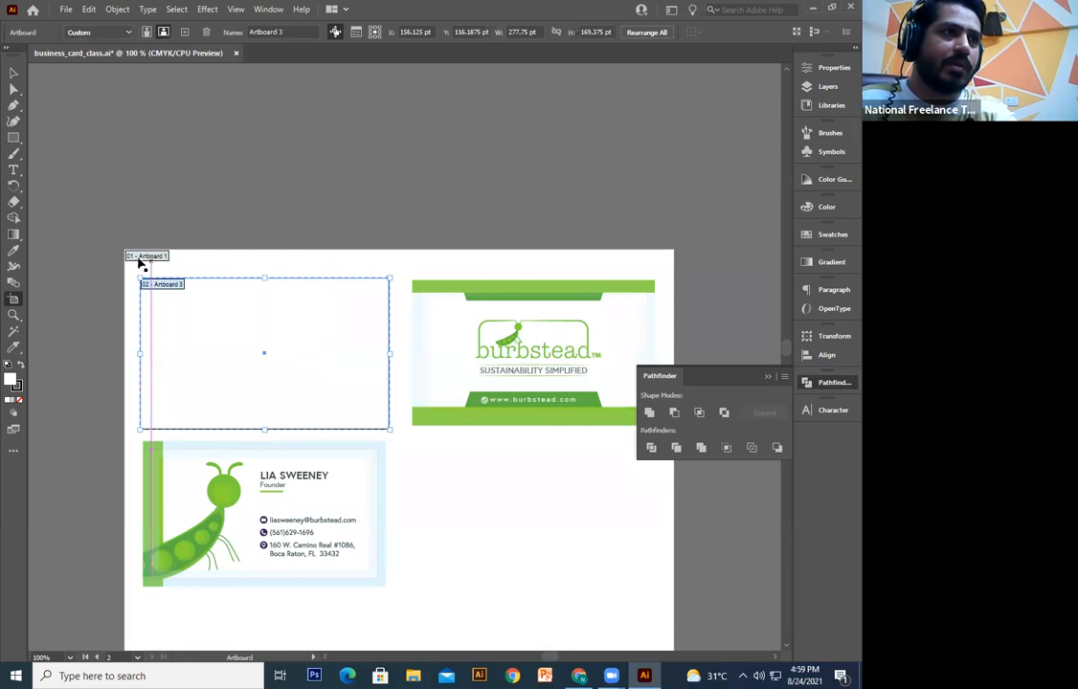
{"action": "key", "text": "Delete"}
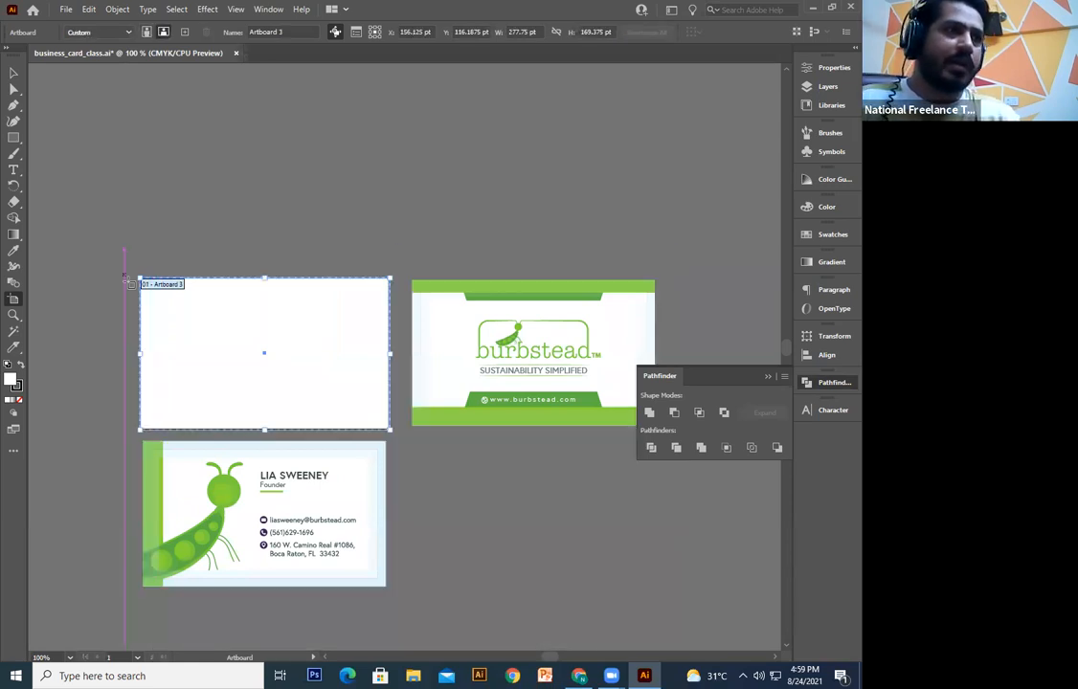
Step: Delete the white rectangle that covers the purple card
{"action": "key", "text": "ctrl+plus"}
{"action": "key", "text": "ctrl+plus"}
{"action": "key", "text": "v"}
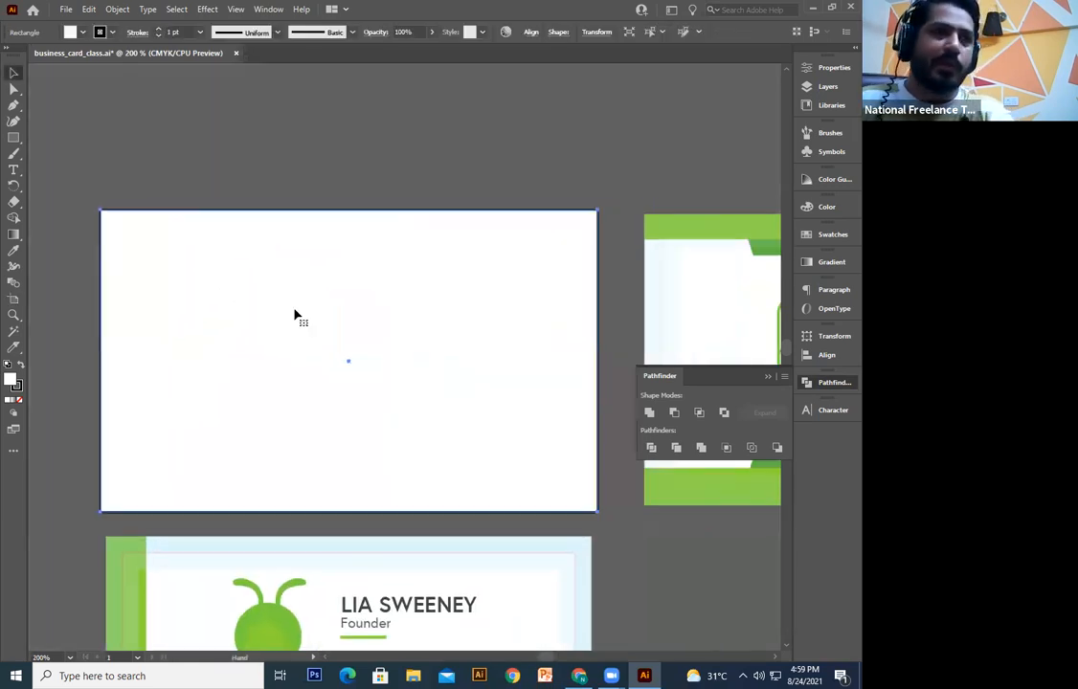
{"action": "key", "text": "Delete"}
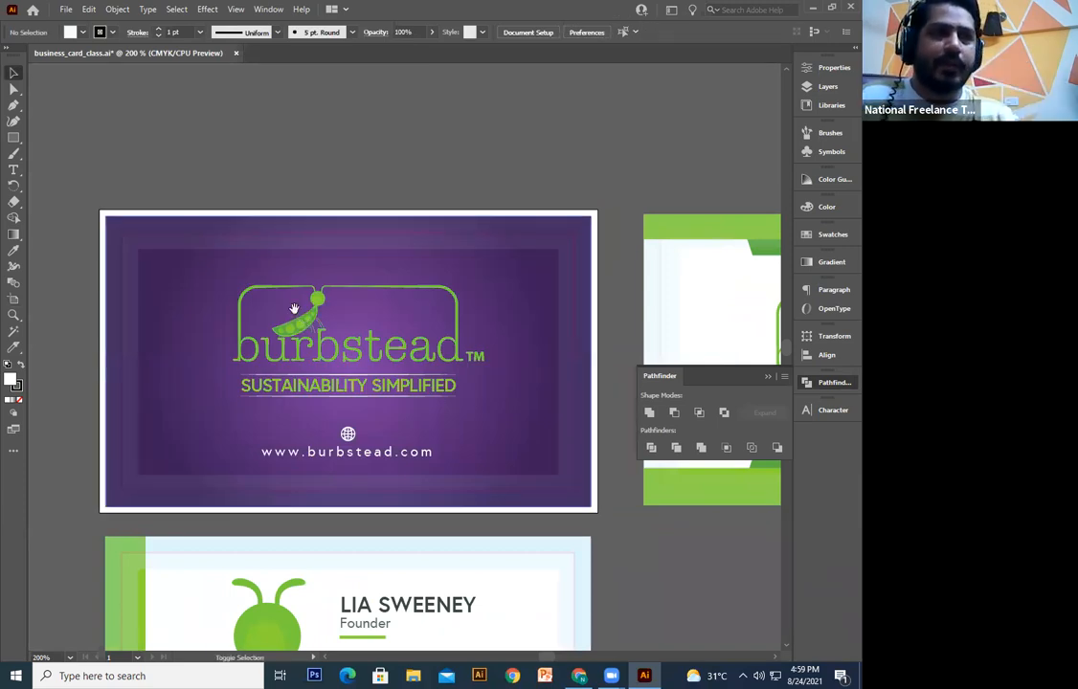
Step: Export the purple card's artboard for web as a 2000 px wide JPEG named business_card_class.jpg on the Desktop
{"action": "left_click", "coordinate": [542, 33]}
{"action": "left_click_drag", "start_coordinate": [554, 24], "coordinate": [441, 31]}
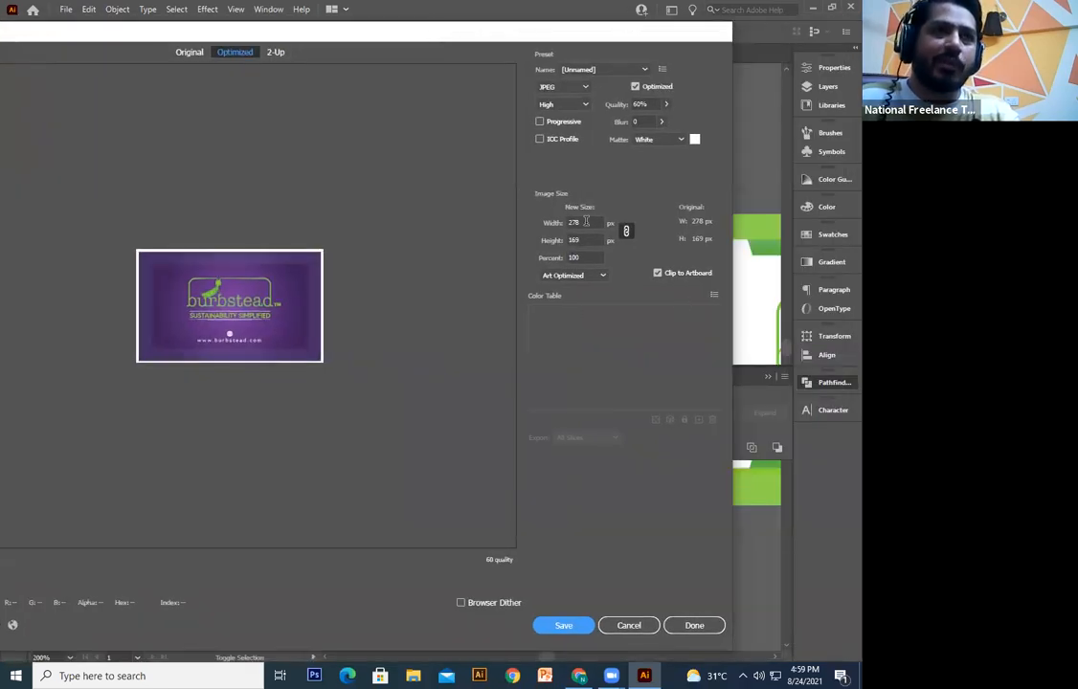
{"action": "left_click_drag", "start_coordinate": [587, 222], "coordinate": [526, 218]}
{"action": "type", "text": "2000"}
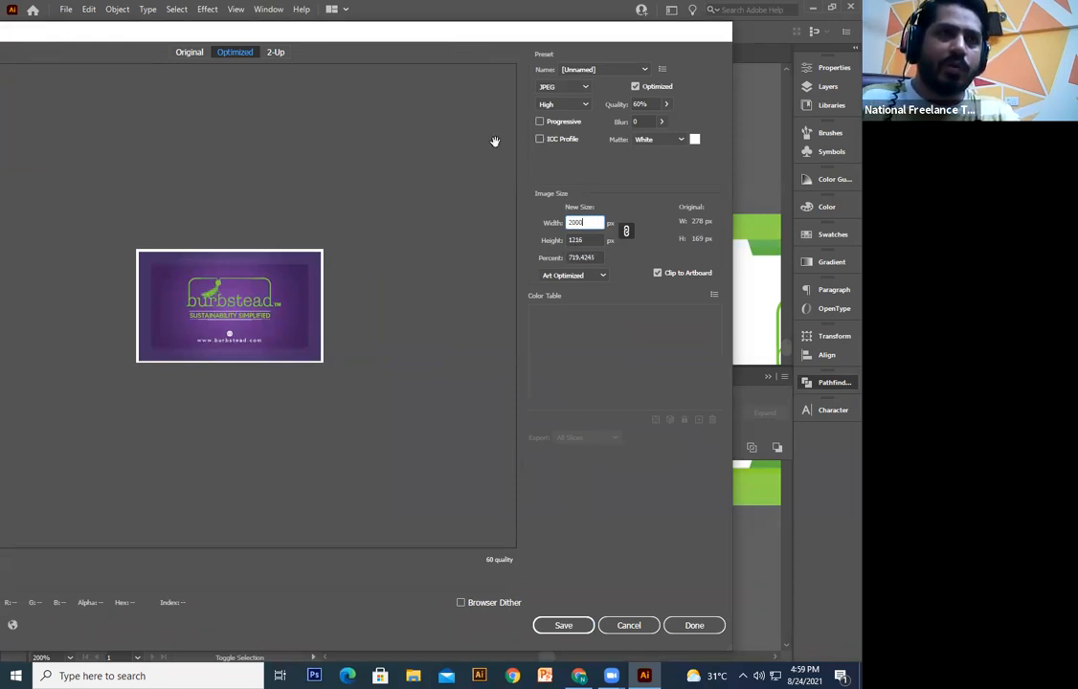
{"action": "left_click_drag", "start_coordinate": [470, 38], "coordinate": [451, 38]}
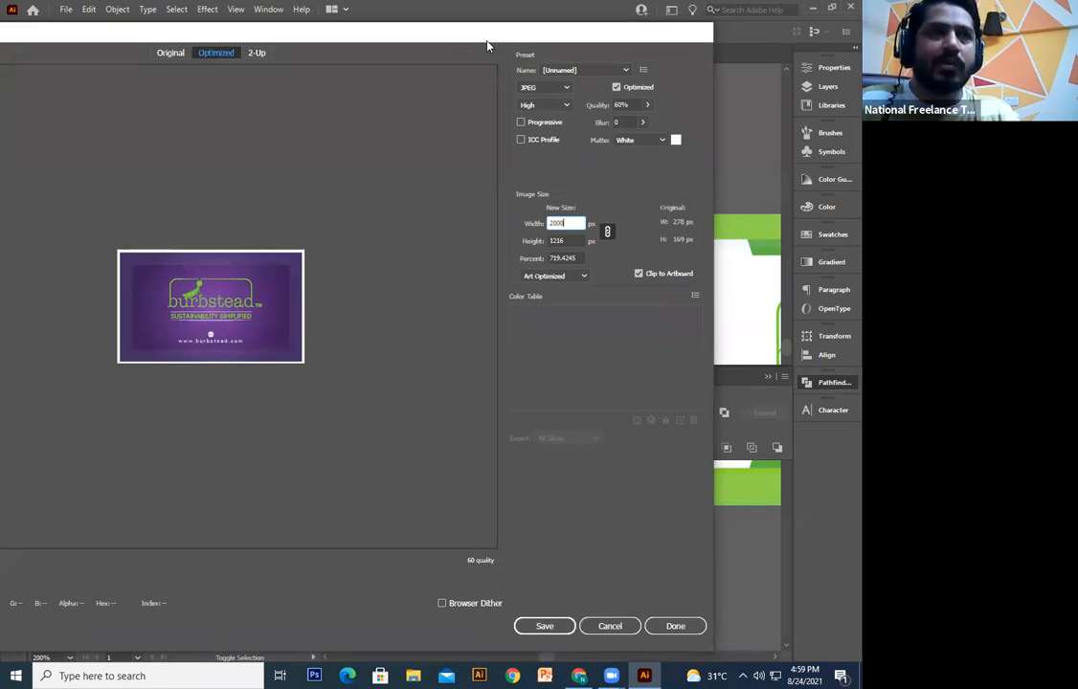
{"action": "key", "text": "Return"}
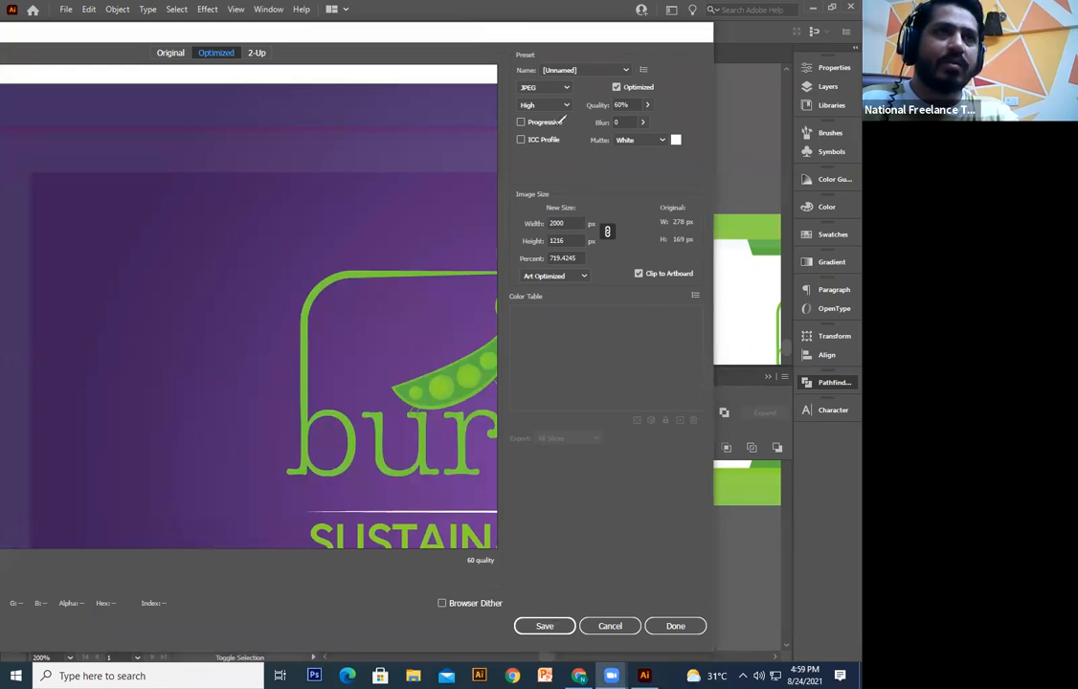
{"action": "left_click", "coordinate": [545, 626]}
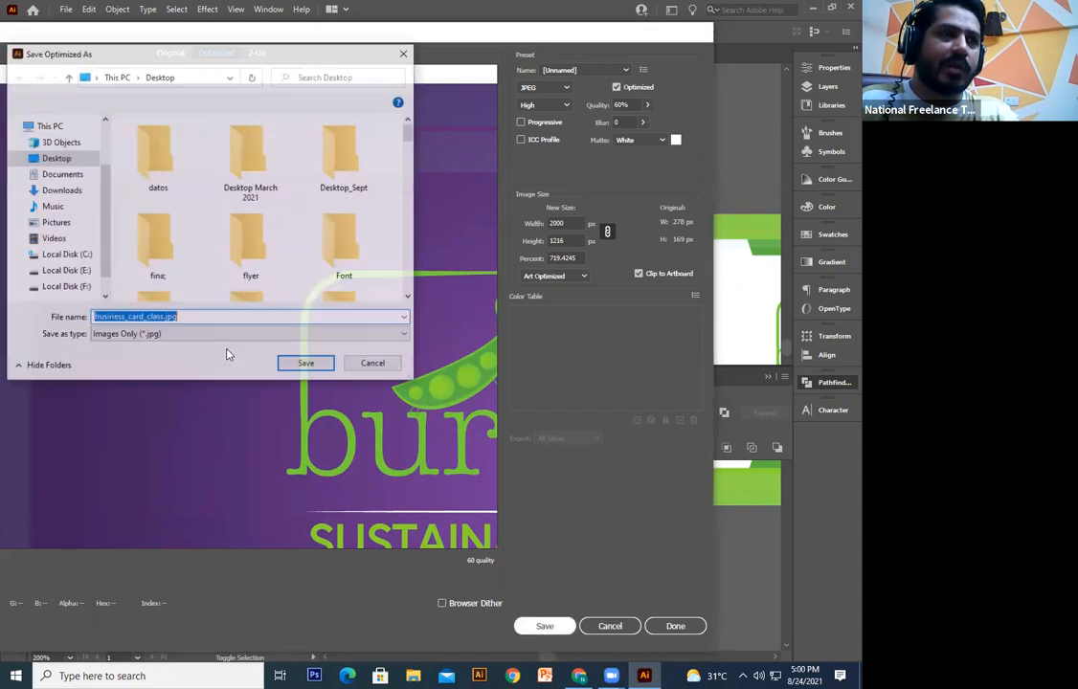
{"action": "left_click", "coordinate": [308, 364]}
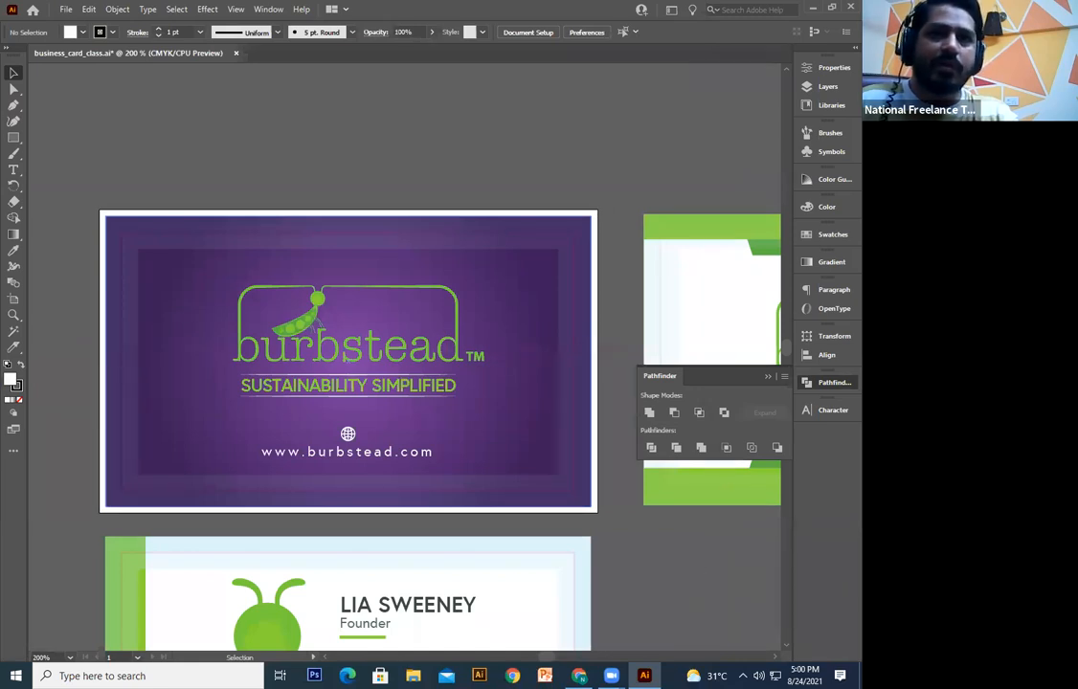
Step: Open the exported business_card_class.jpg in Photos, examine the card at several magnifications, and switch back to Illustrator
{"action": "key", "text": "super+d"}
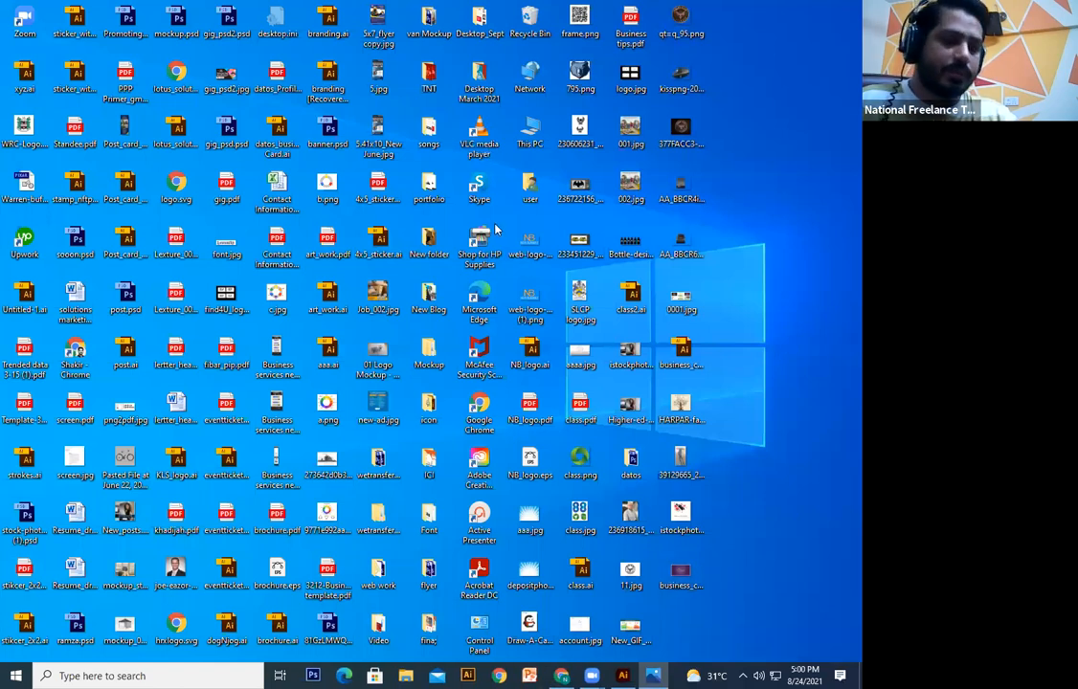
{"action": "scroll", "coordinate": [495, 229], "scroll_direction": "up", "scroll_amount": 3}
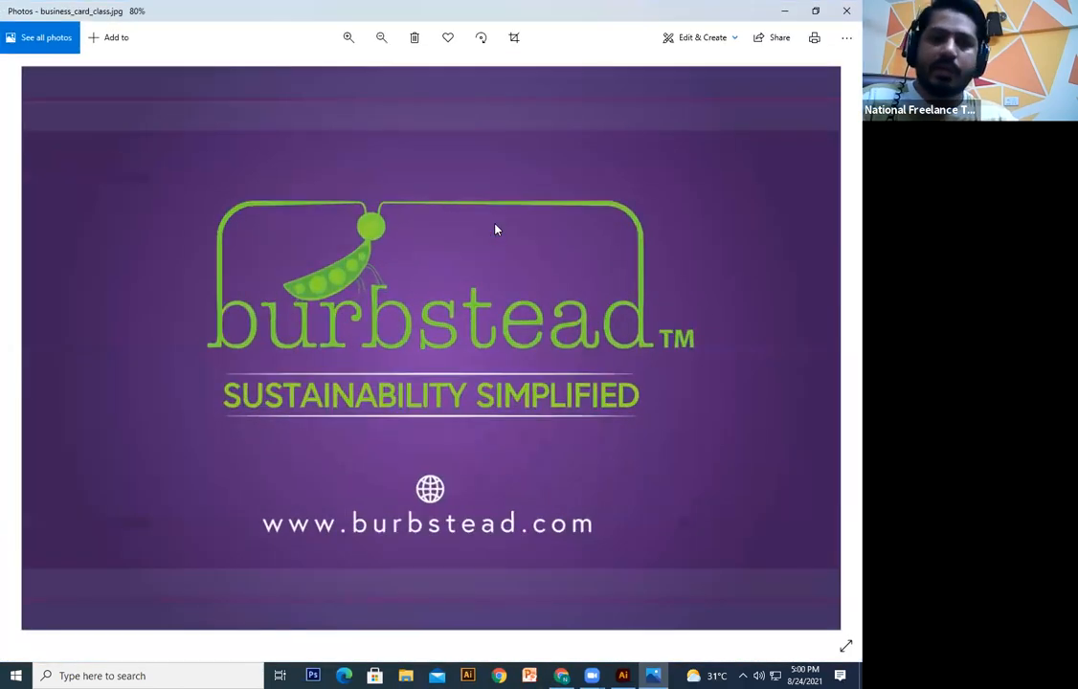
{"action": "scroll", "coordinate": [495, 229], "scroll_direction": "down", "scroll_amount": 3}
{"action": "scroll", "coordinate": [495, 228], "scroll_direction": "down", "scroll_amount": 1}
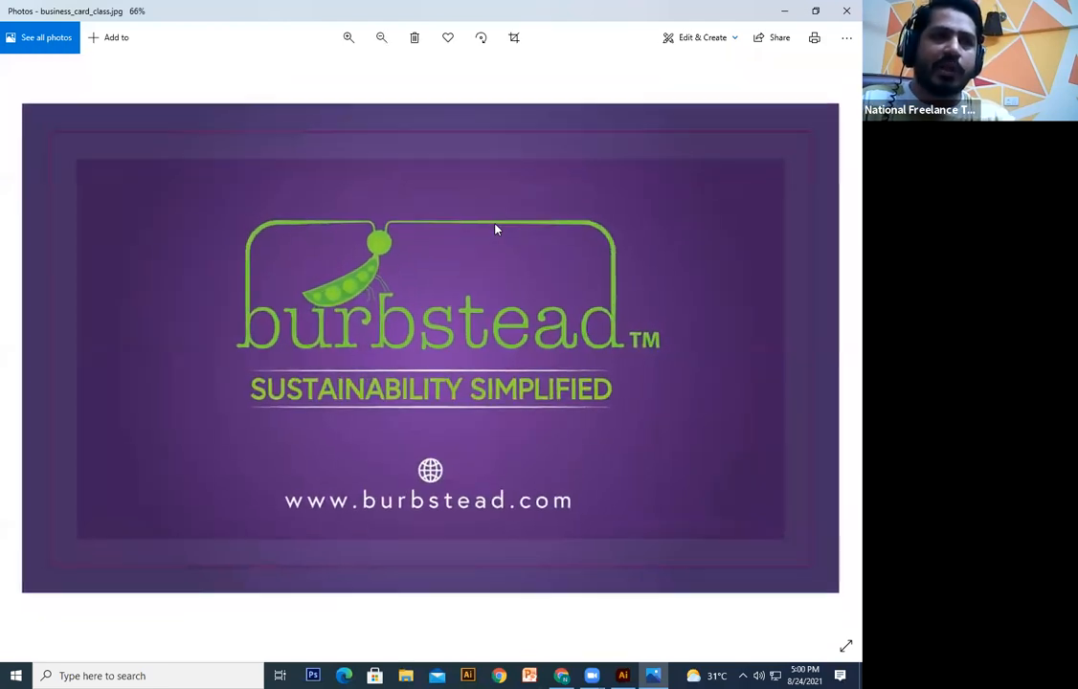
{"action": "scroll", "coordinate": [495, 228], "scroll_direction": "up", "scroll_amount": 2}
{"action": "scroll", "coordinate": [495, 229], "scroll_direction": "down", "scroll_amount": 2}
{"action": "scroll", "coordinate": [495, 229], "scroll_direction": "down", "scroll_amount": 1}
{"action": "scroll", "coordinate": [495, 229], "scroll_direction": "up", "scroll_amount": 1}
{"action": "scroll", "coordinate": [495, 228], "scroll_direction": "down", "scroll_amount": 2}
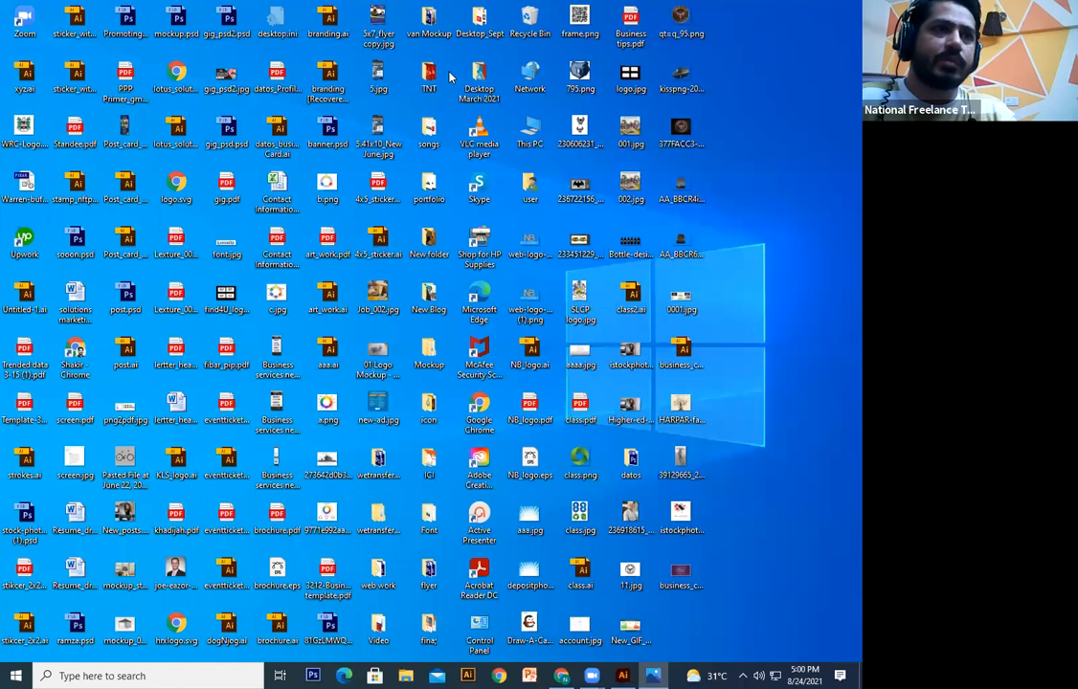
{"action": "left_click", "coordinate": [462, 29]}
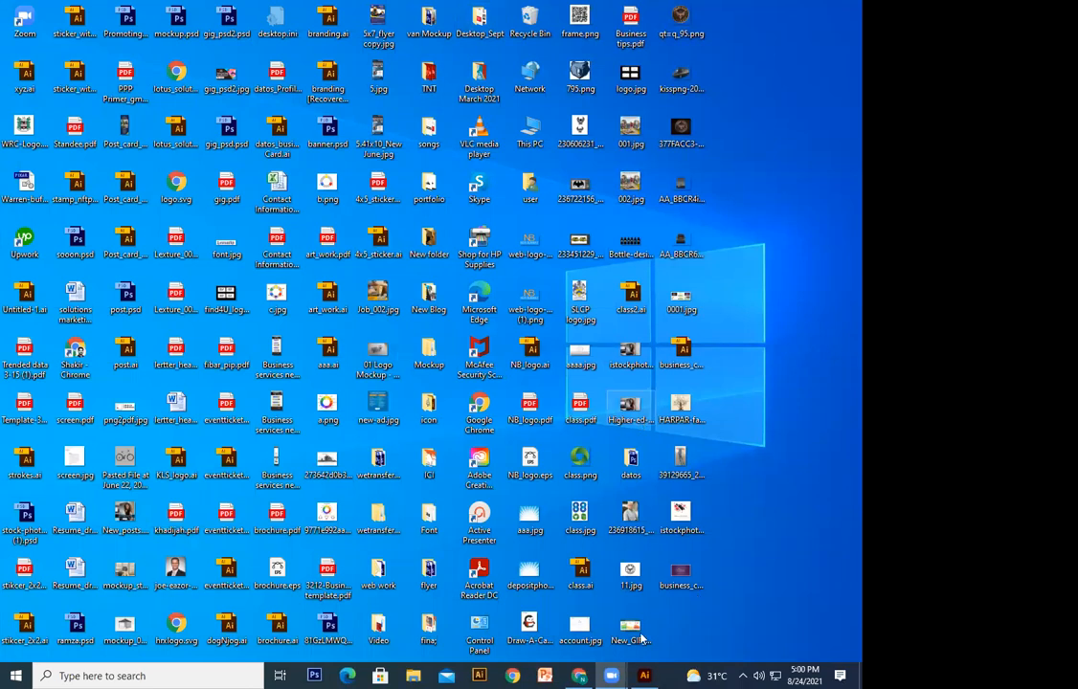
{"action": "left_click", "coordinate": [644, 675]}
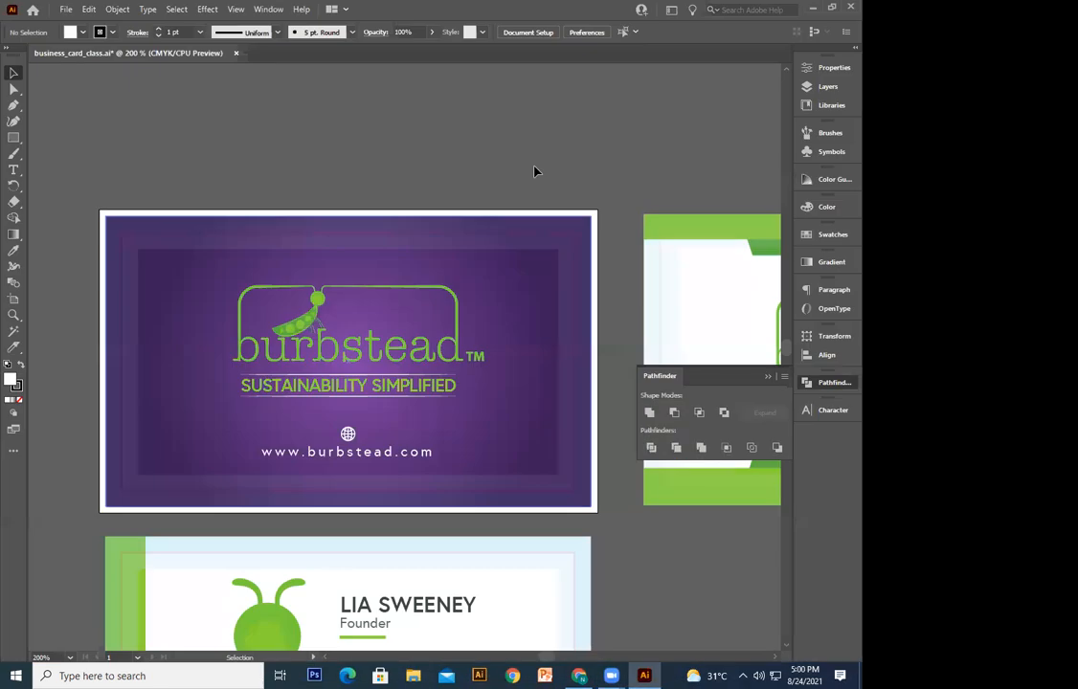
{"action": "left_click_drag", "start_coordinate": [476, 272], "coordinate": [491, 204]}
{"action": "left_click_drag", "start_coordinate": [543, 173], "coordinate": [546, 240]}
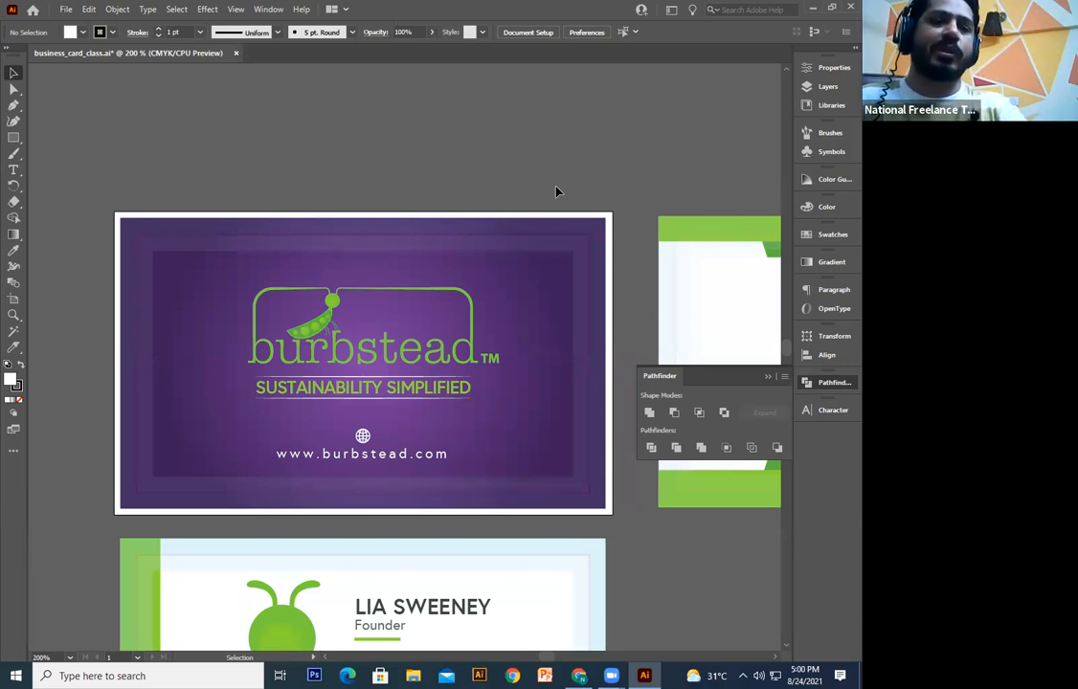
{"action": "key", "text": "ctrl+1"}
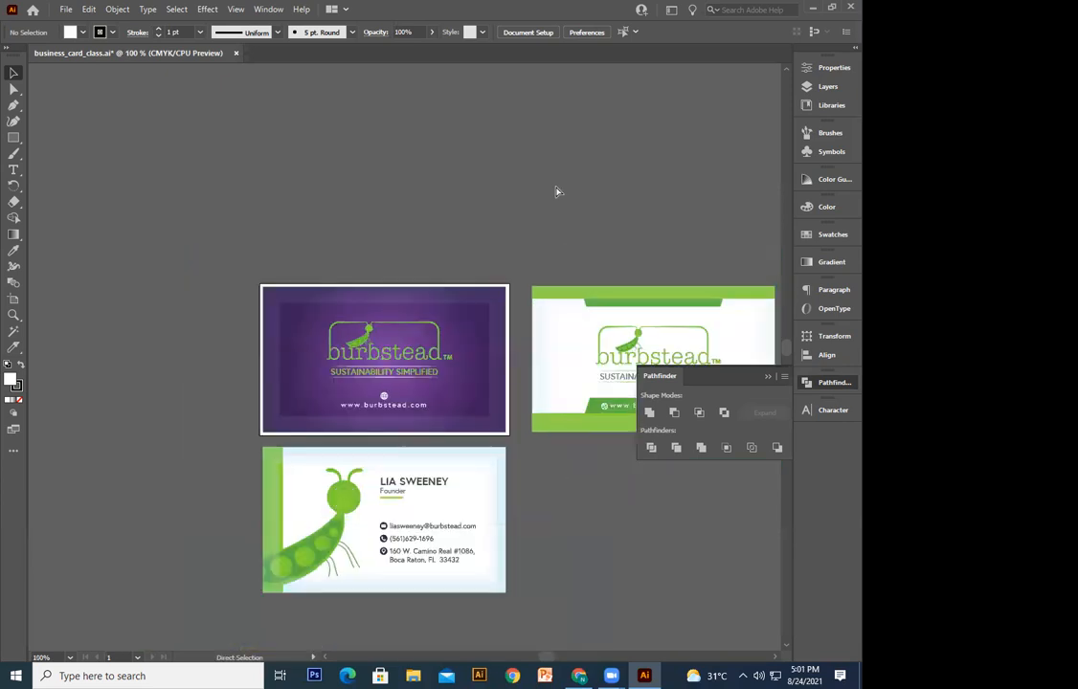
{"action": "key", "text": "ctrl+equal"}
{"action": "key", "text": "ctrl+equal"}
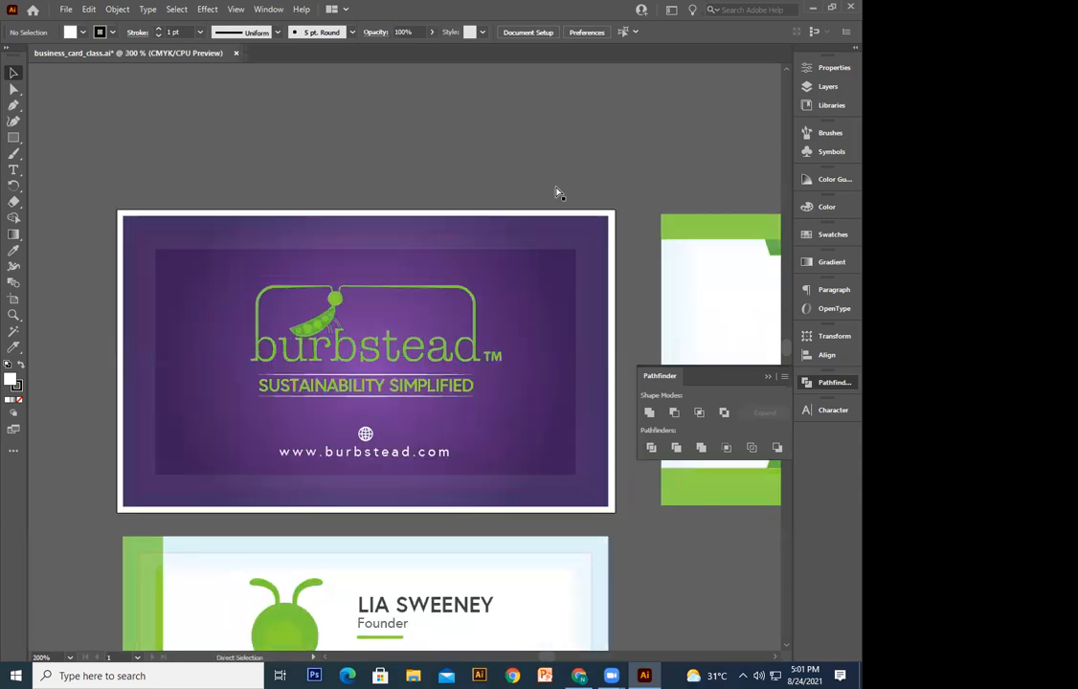
{"action": "key", "text": "ctrl+equal"}
{"action": "key", "text": "ctrl+1"}
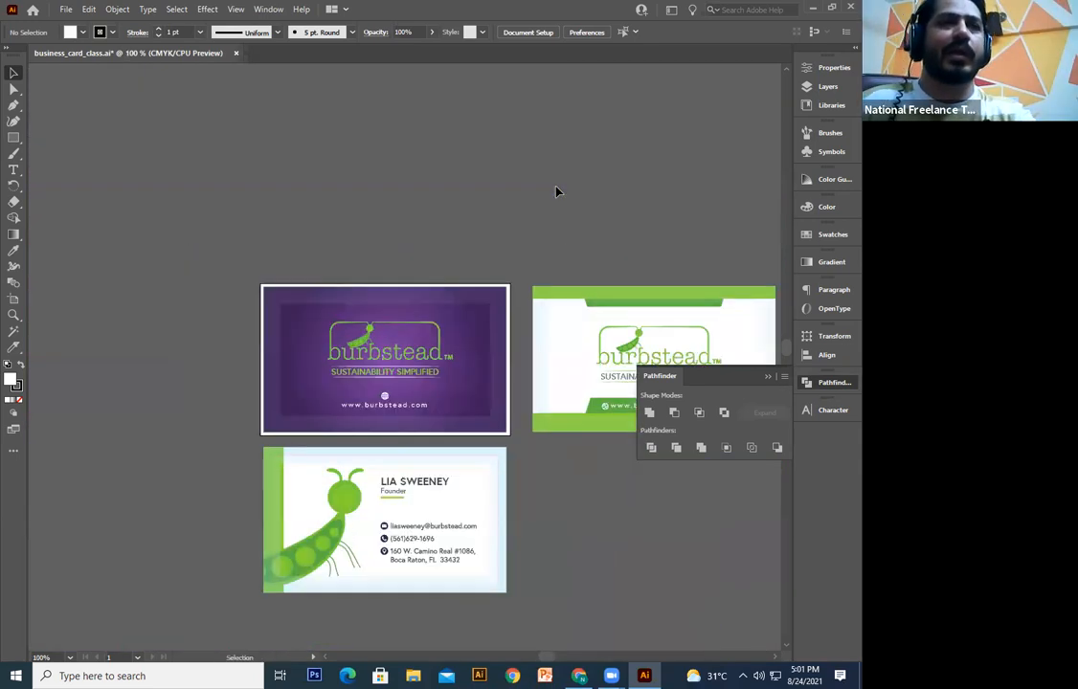
Step: Undo the deletions of the covering rectangle and Artboard 1, and select the rectangle over the purple card
{"action": "key", "text": "ctrl"}
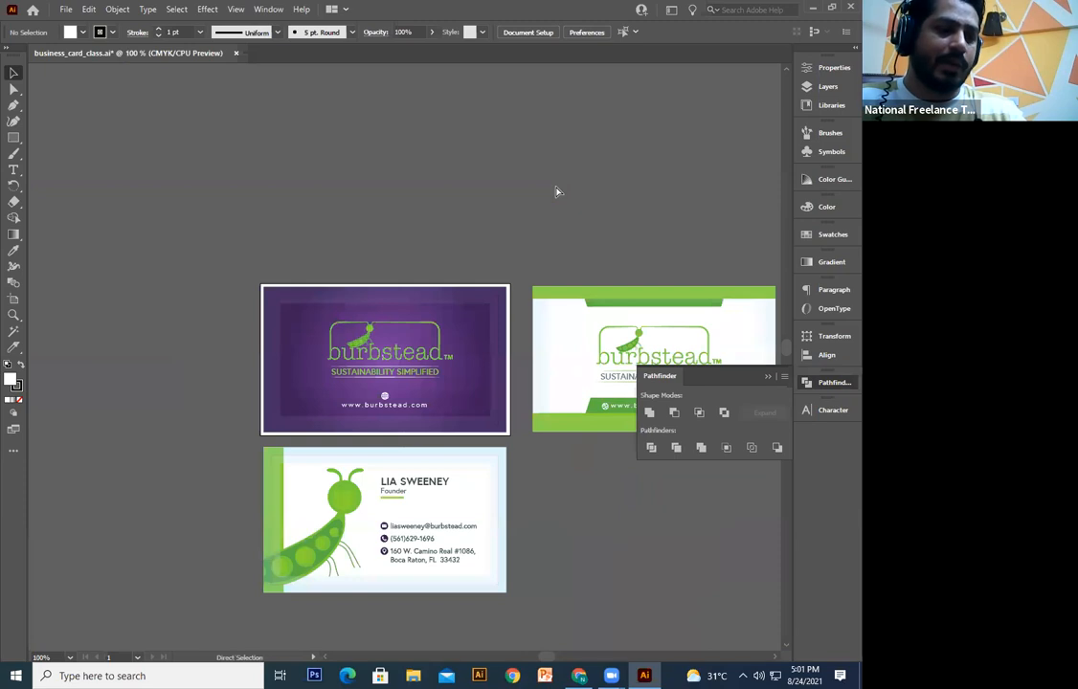
{"action": "key", "text": "ctrl+z"}
{"action": "key", "text": "ctrl+z"}
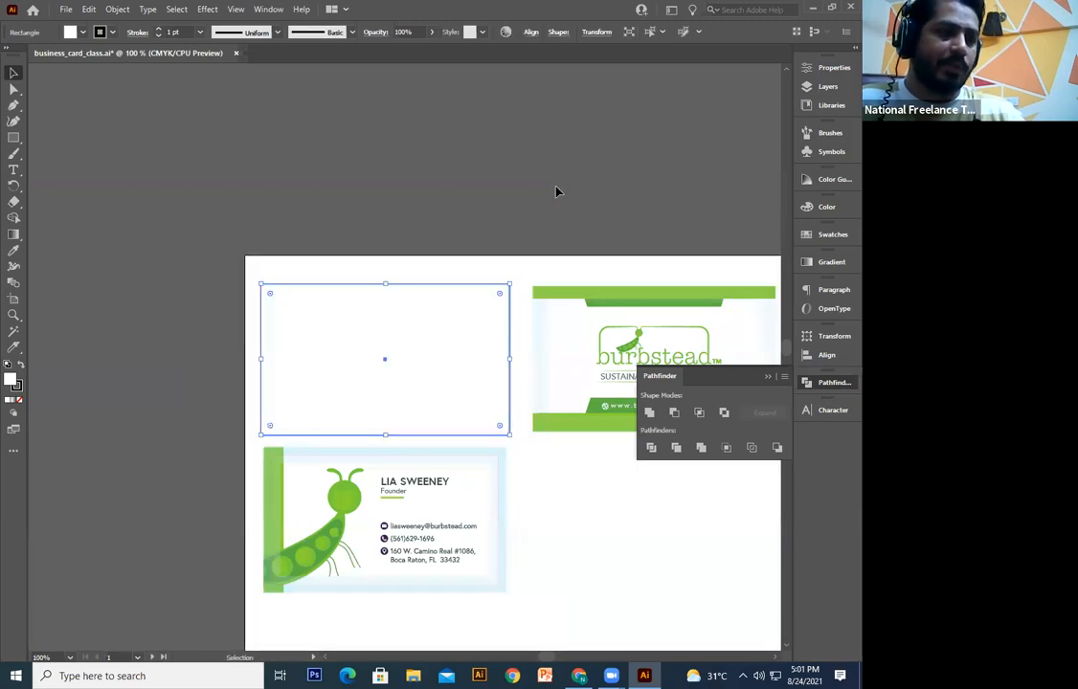
{"action": "left_click", "coordinate": [557, 191]}
{"action": "left_click", "coordinate": [397, 374]}
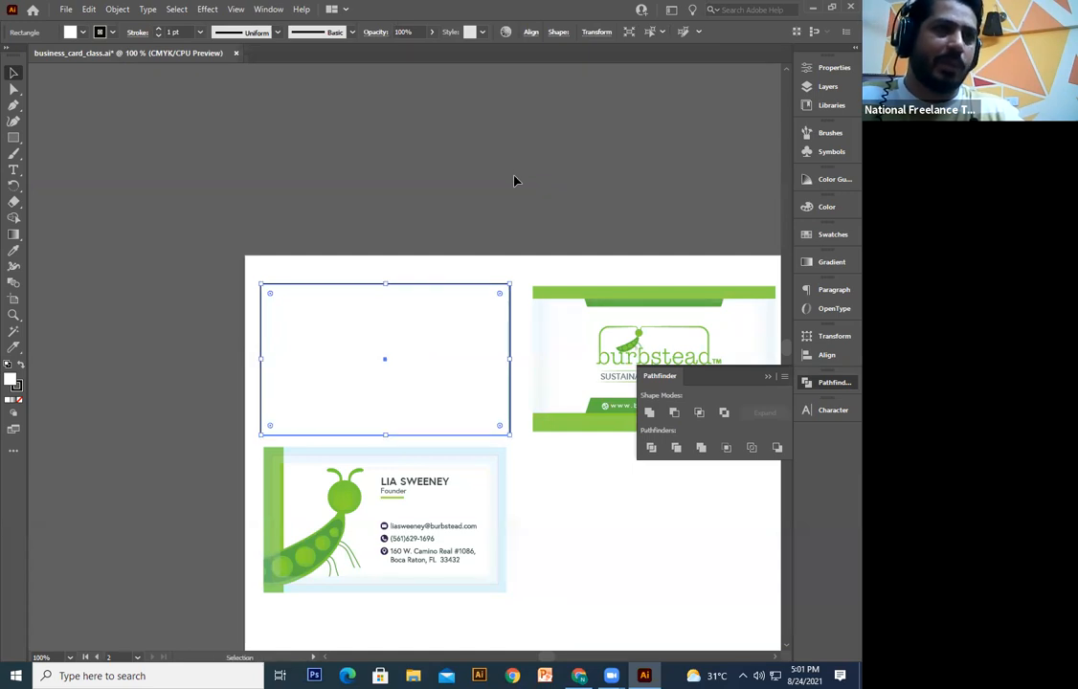
Step: Delete the white rectangle covering the purple card and bring all three cards into view
{"action": "left_click", "coordinate": [514, 181]}
{"action": "left_click", "coordinate": [462, 388]}
{"action": "key", "text": "Delete"}
{"action": "left_click_drag", "start_coordinate": [443, 330], "coordinate": [428, 465]}
{"action": "left_click_drag", "start_coordinate": [511, 508], "coordinate": [392, 455]}
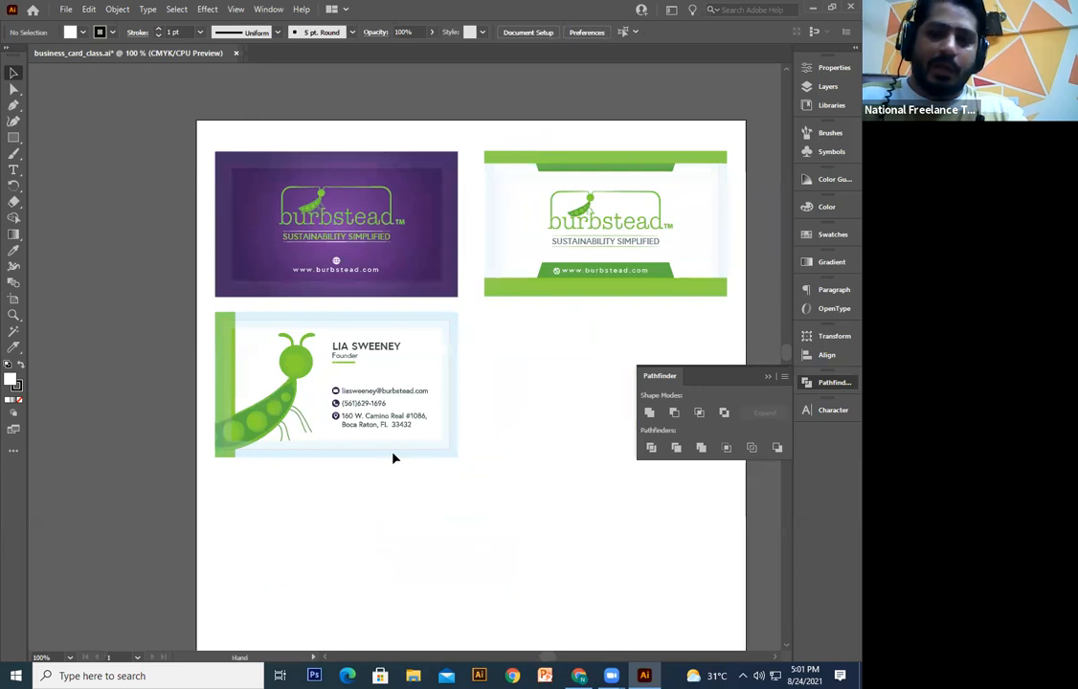
{"action": "key", "text": "ctrl+equal"}
{"action": "key", "text": "ctrl+minus"}
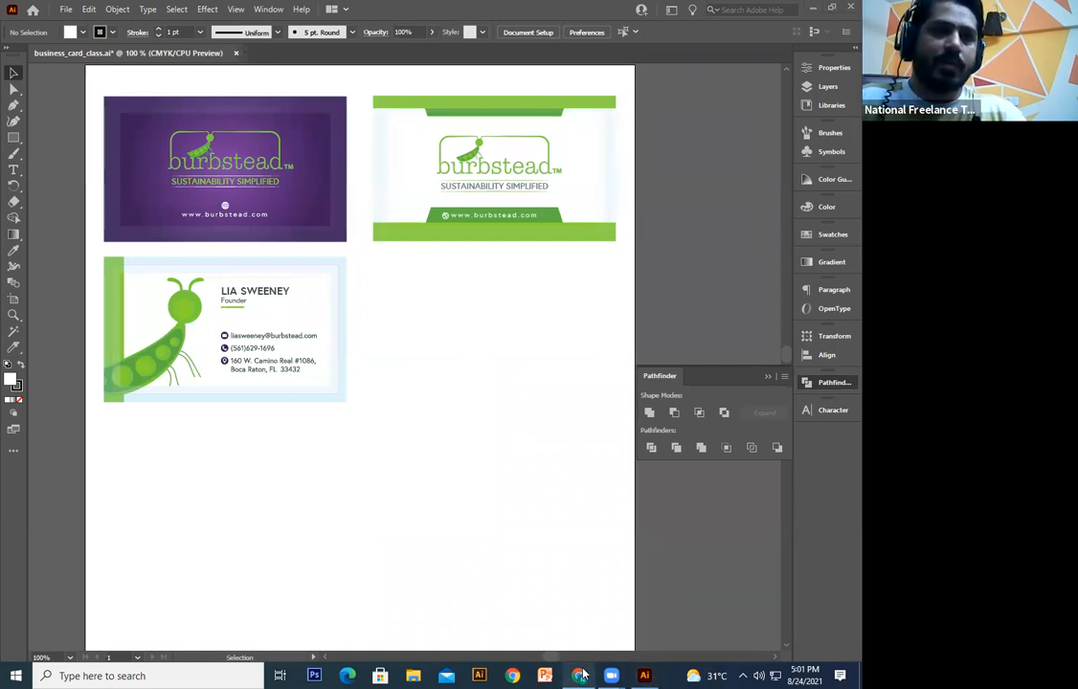
Step: Switch to Chrome and open it with the Person 1 profile
{"action": "mouse_move", "coordinate": [582, 674]}
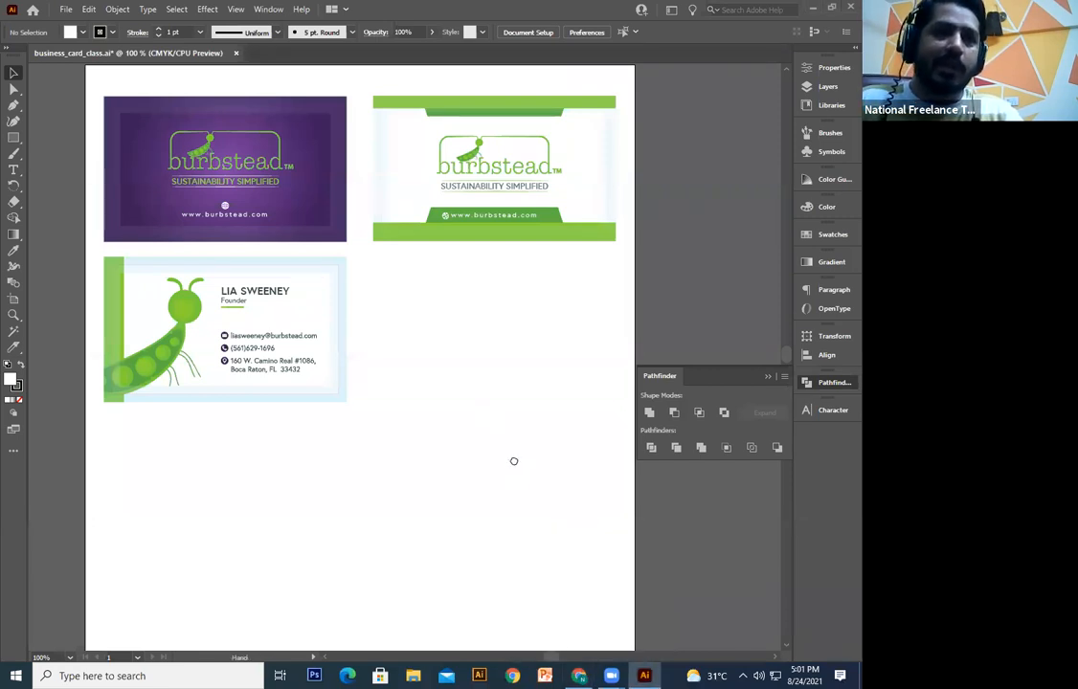
{"action": "left_click_drag", "start_coordinate": [513, 461], "coordinate": [516, 451]}
{"action": "left_click", "coordinate": [514, 676]}
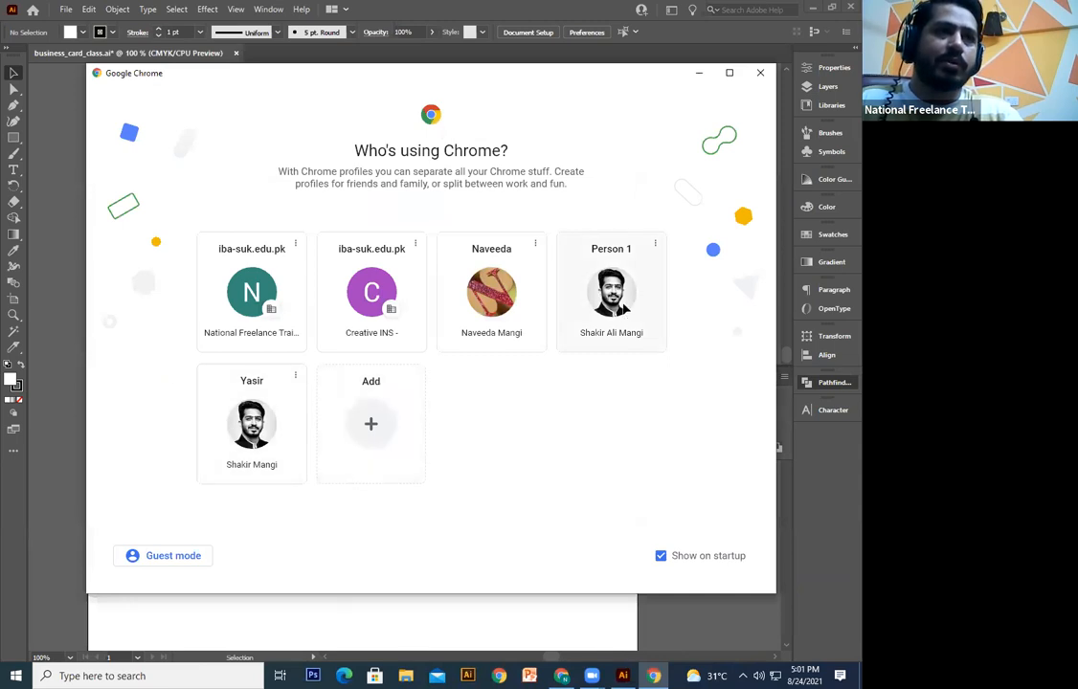
{"action": "left_click", "coordinate": [623, 308]}
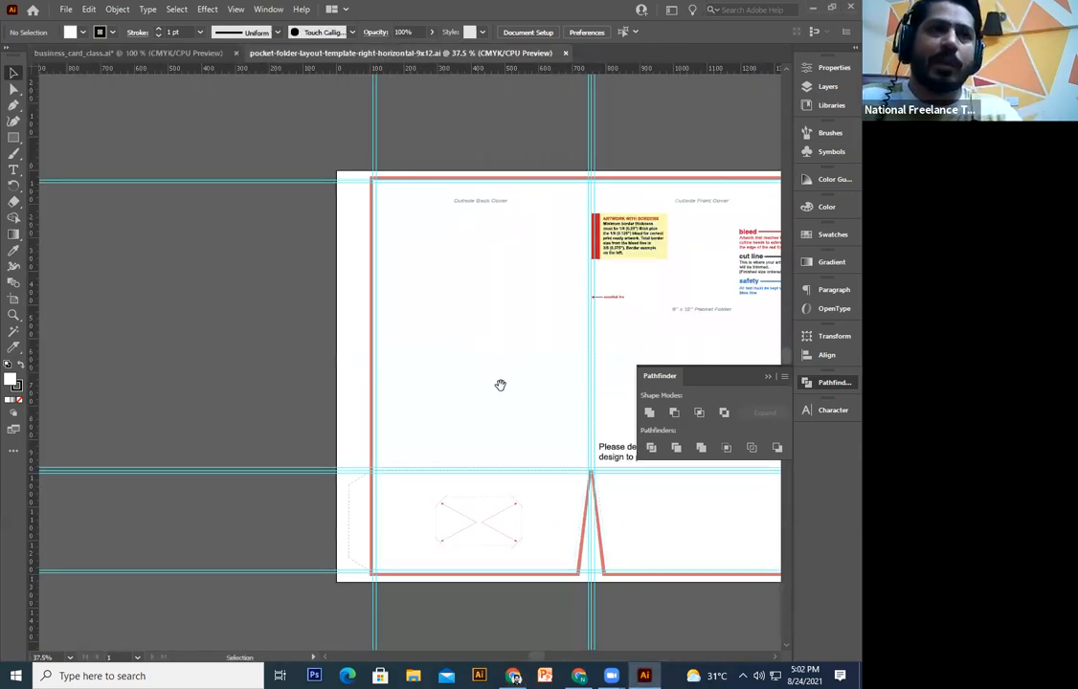
Step: Examine the bleed, cut line and safety legend on the front cover of the pocket folder template
{"action": "left_click_drag", "start_coordinate": [500, 385], "coordinate": [399, 433]}
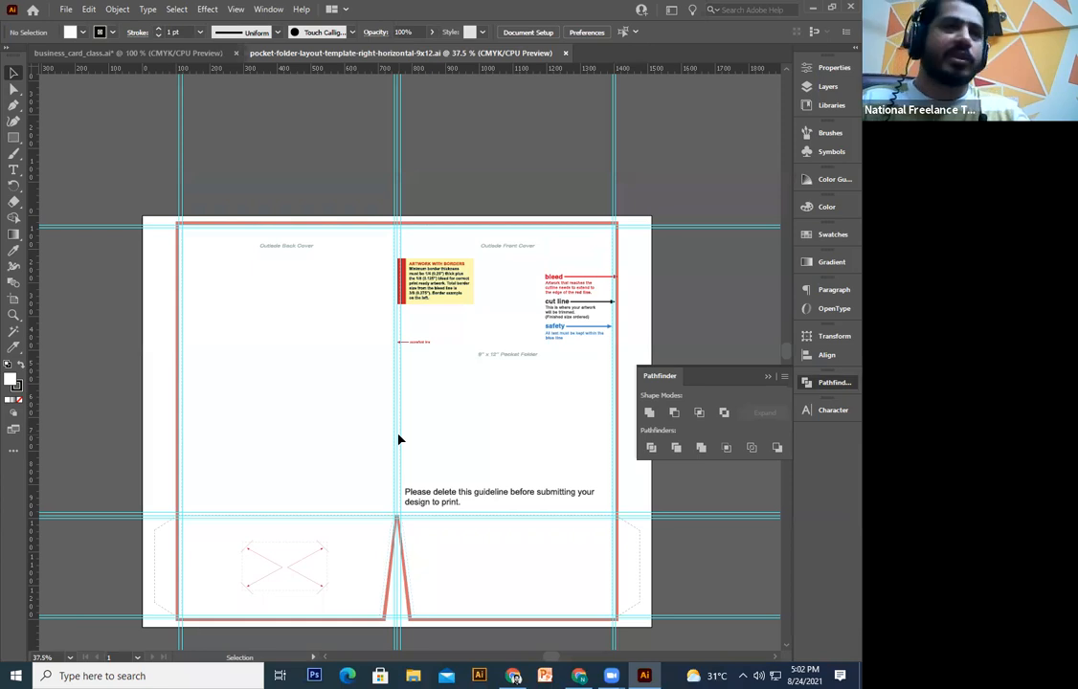
{"action": "key", "text": "ctrl+plus"}
{"action": "key", "text": "ctrl+plus"}
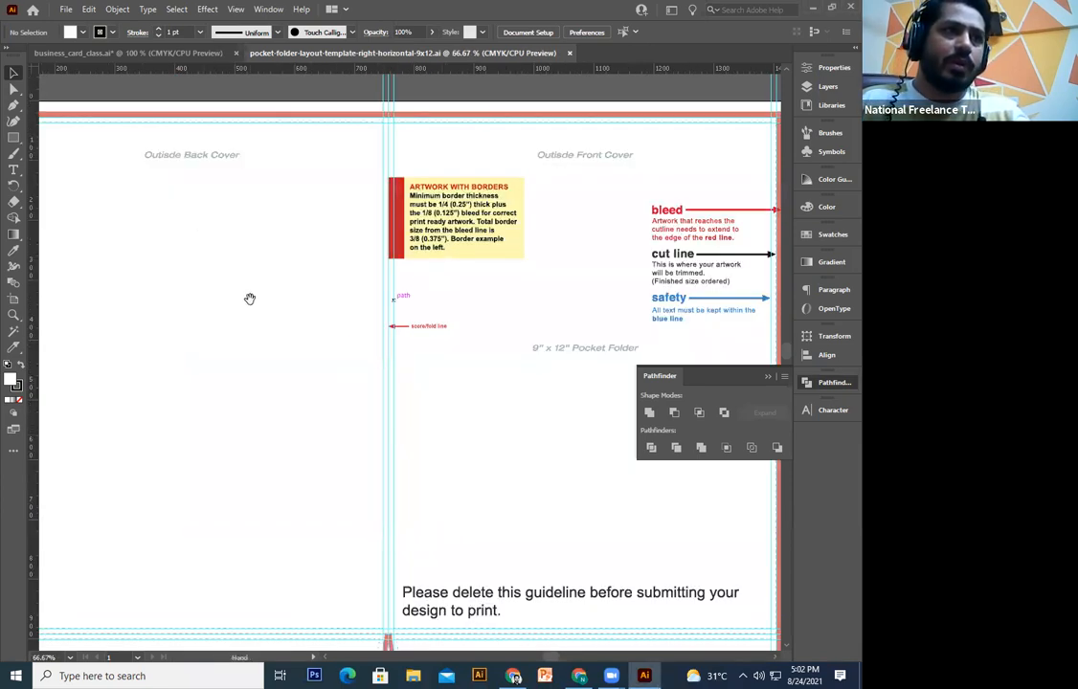
{"action": "left_click_drag", "start_coordinate": [450, 325], "coordinate": [346, 389]}
{"action": "key", "text": "ctrl+plus"}
{"action": "key", "text": "ctrl+plus"}
{"action": "key", "text": "ctrl+plus"}
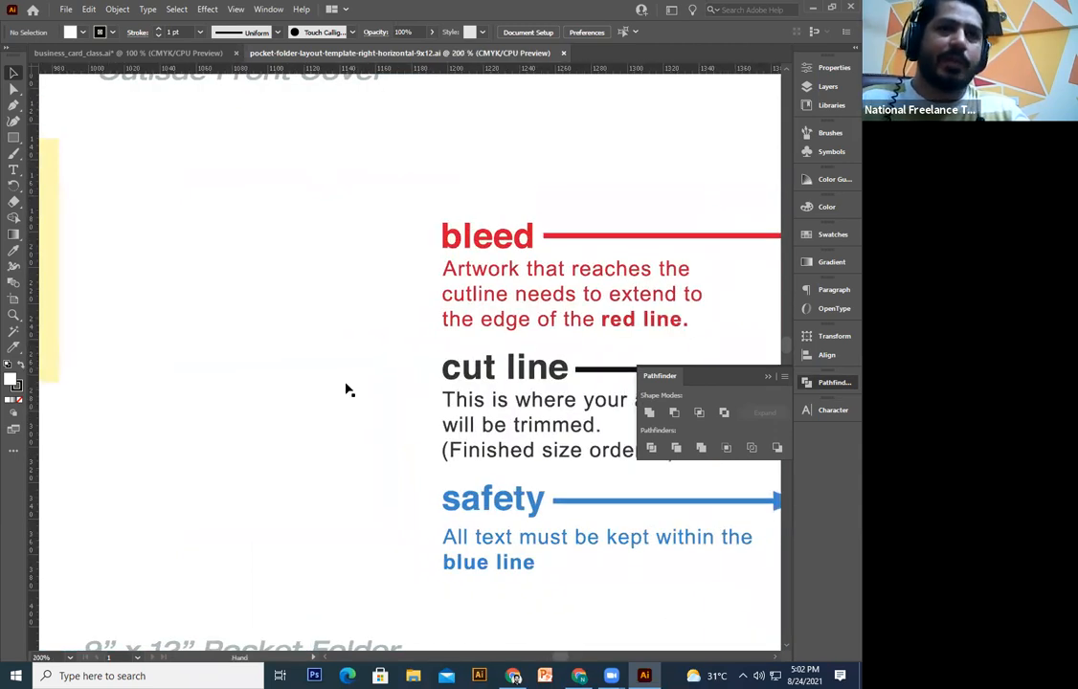
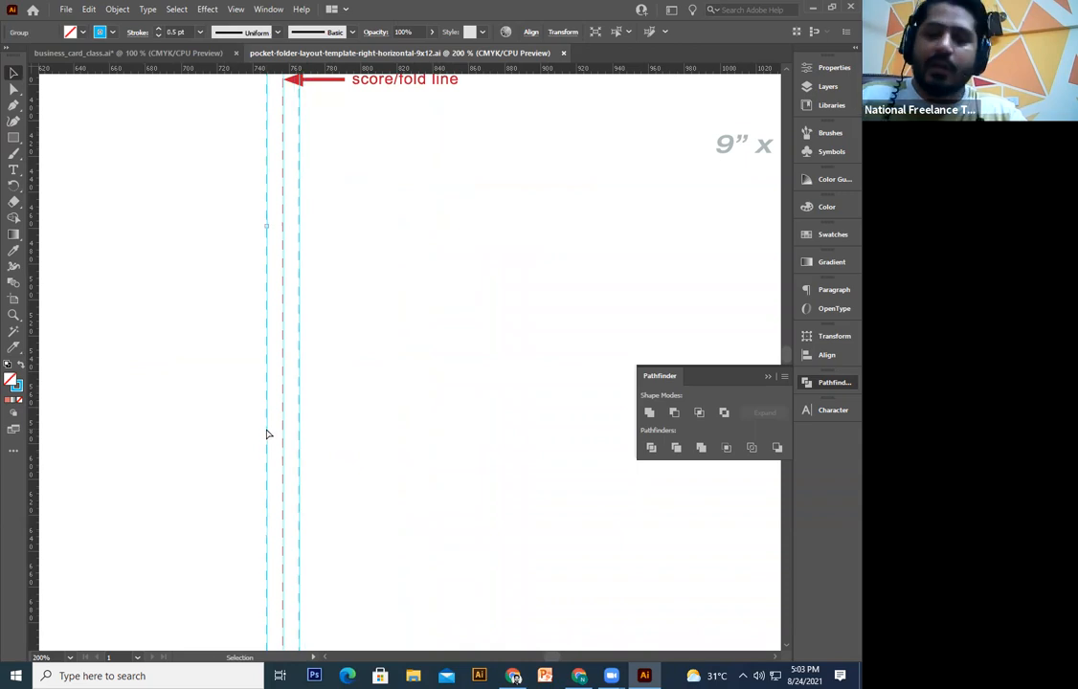
Step: Review the pocket folder template's covers, guides and overall outline, and return to the business_card_class.ai document
{"action": "key", "text": "space"}
{"action": "left_click_drag", "start_coordinate": [604, 427], "coordinate": [346, 476]}
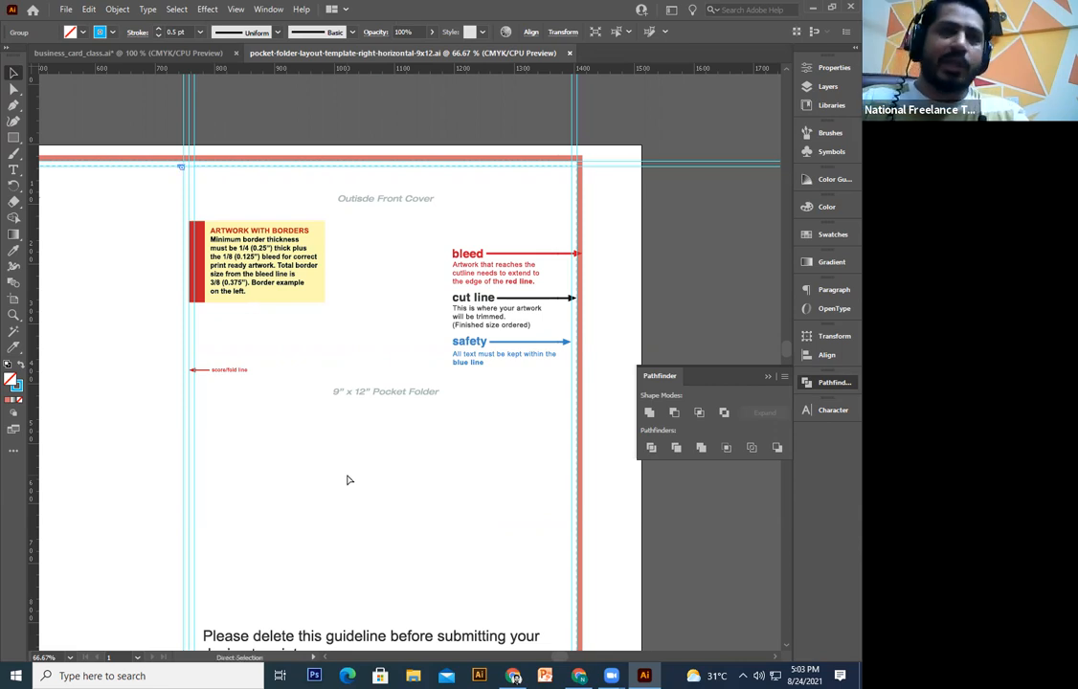
{"action": "key", "text": "ctrl+1"}
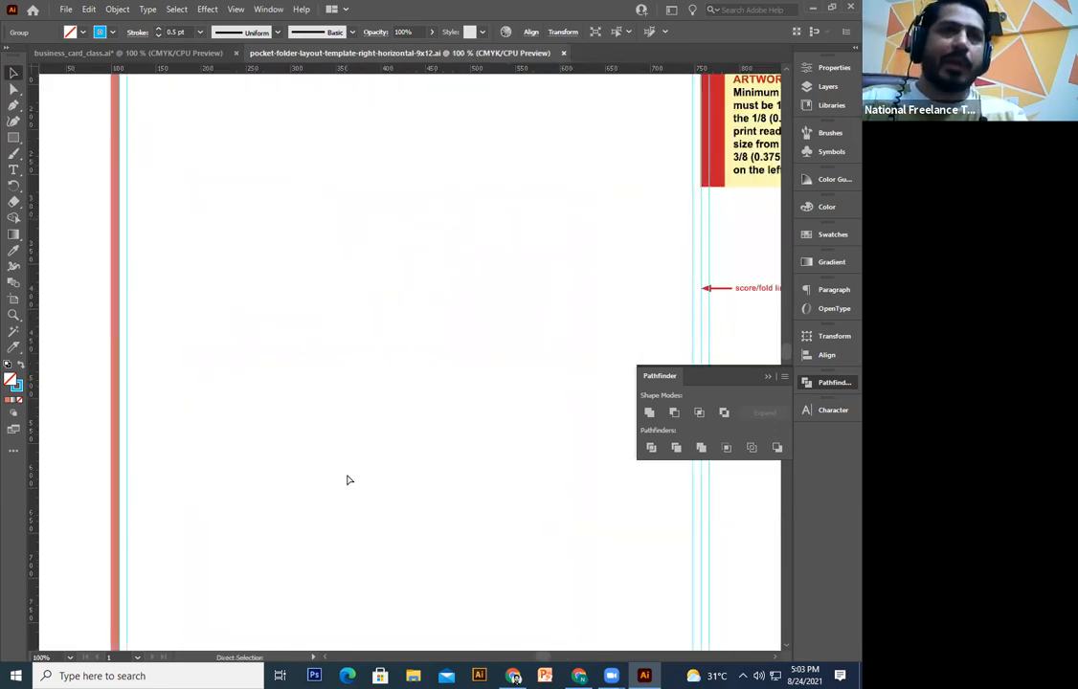
{"action": "key", "text": "ctrl+minus"}
{"action": "key", "text": "ctrl+minus"}
{"action": "key", "text": "ctrl+minus"}
{"action": "key", "text": "ctrl+plus"}
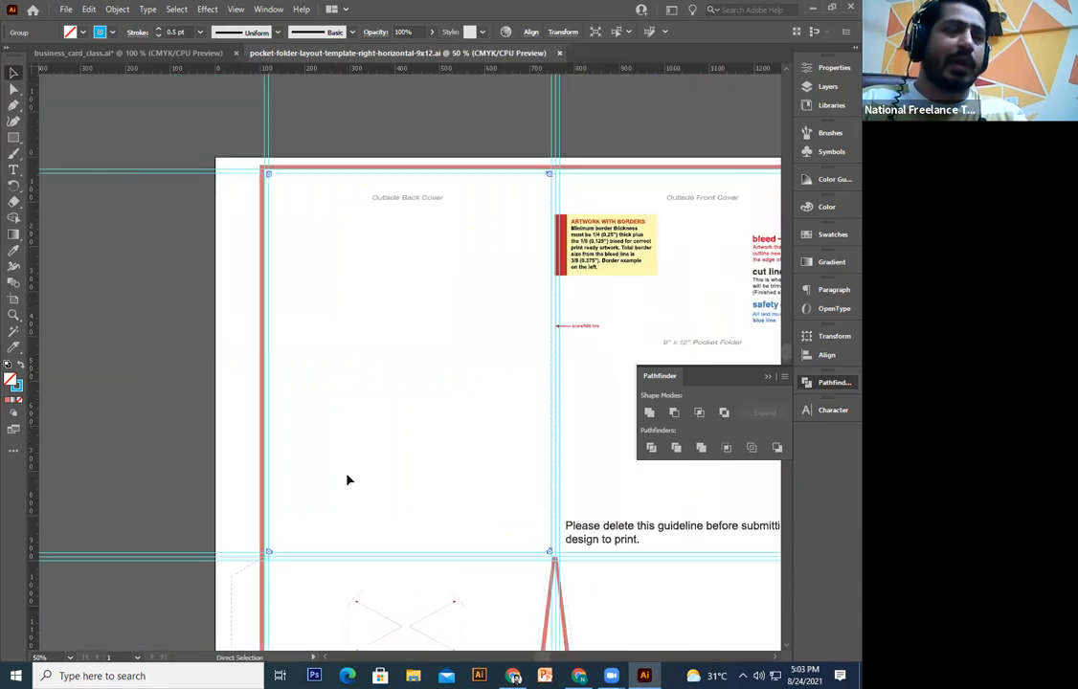
{"action": "key", "text": "ctrl+minus"}
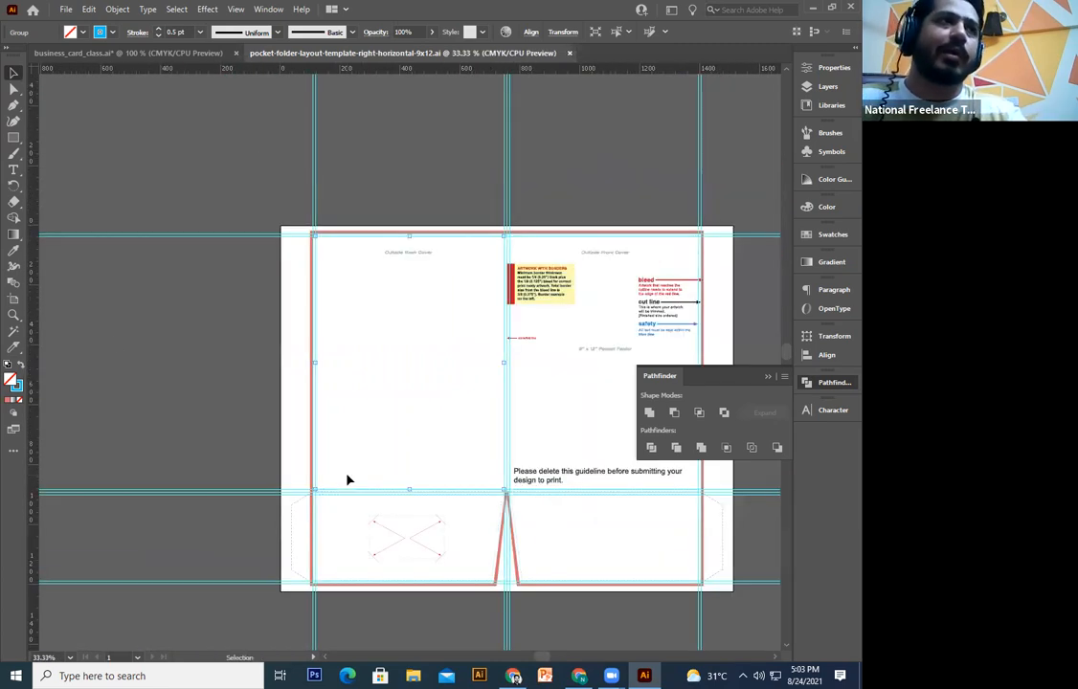
{"action": "left_click", "coordinate": [101, 53]}
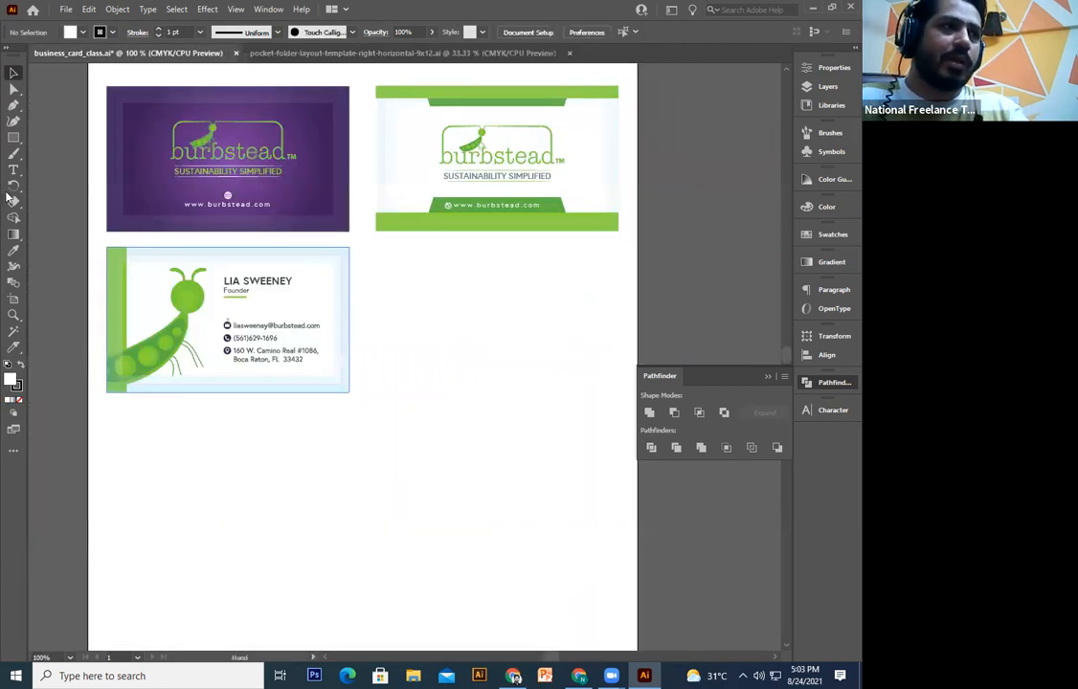
{"action": "left_click", "coordinate": [14, 138]}
{"action": "left_click", "coordinate": [247, 388]}
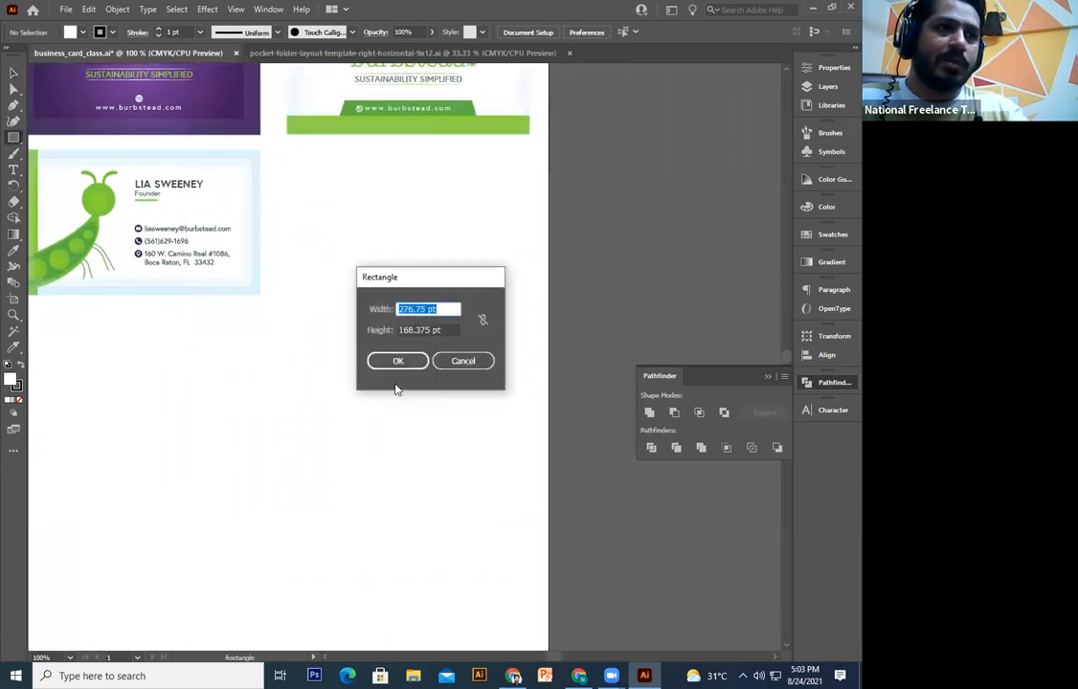
{"action": "left_click", "coordinate": [462, 361]}
Step: Show the rulers in the business card document and set their units to inches
{"action": "key", "text": "ctrl+r"}
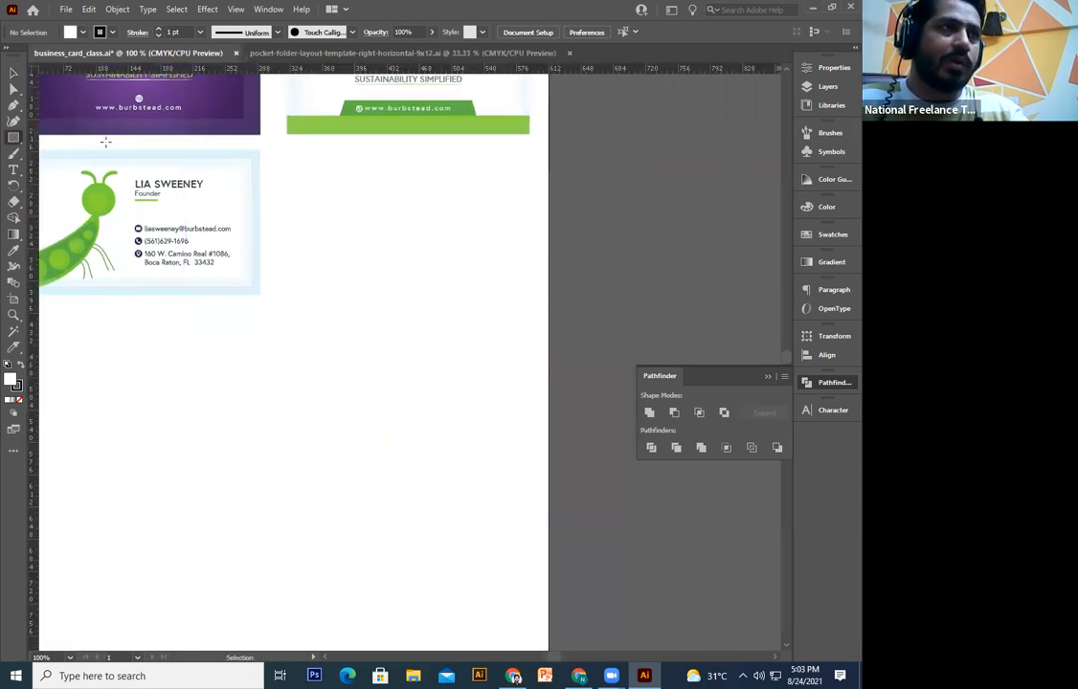
{"action": "right_click", "coordinate": [201, 71]}
{"action": "left_click", "coordinate": [239, 120]}
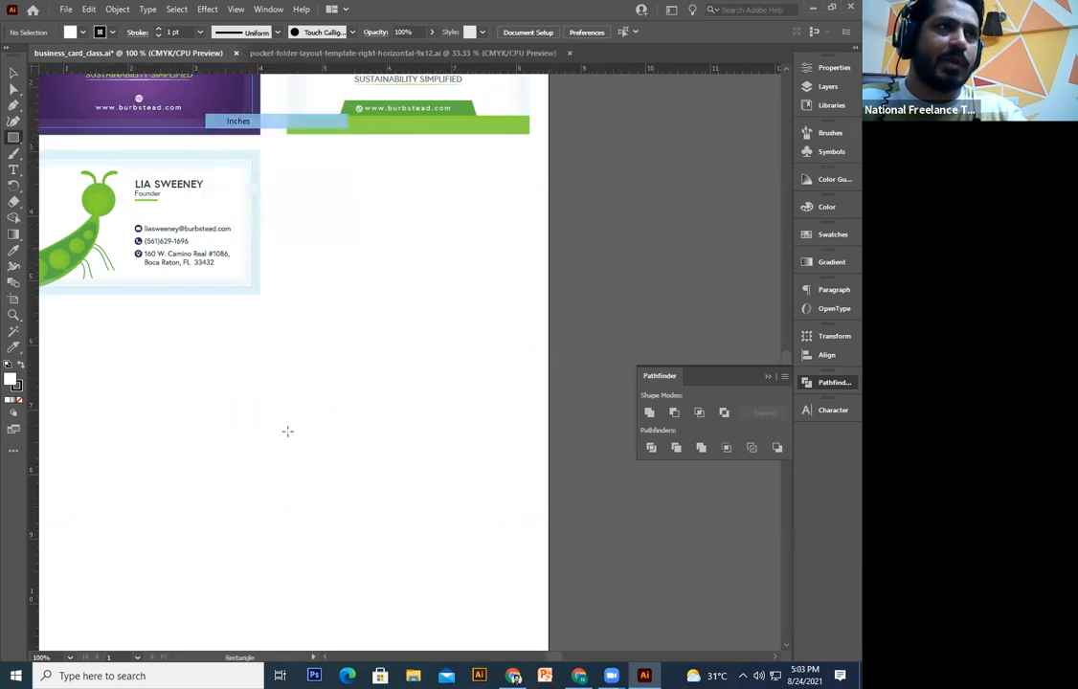
Step: Create a rectangle 3.5 in wide and 2 in high in the empty area below the cards
{"action": "left_click", "coordinate": [230, 457]}
{"action": "type", "text": "3.5"}
{"action": "key", "text": "Tab"}
{"action": "type", "text": "2"}
{"action": "key", "text": "Return"}
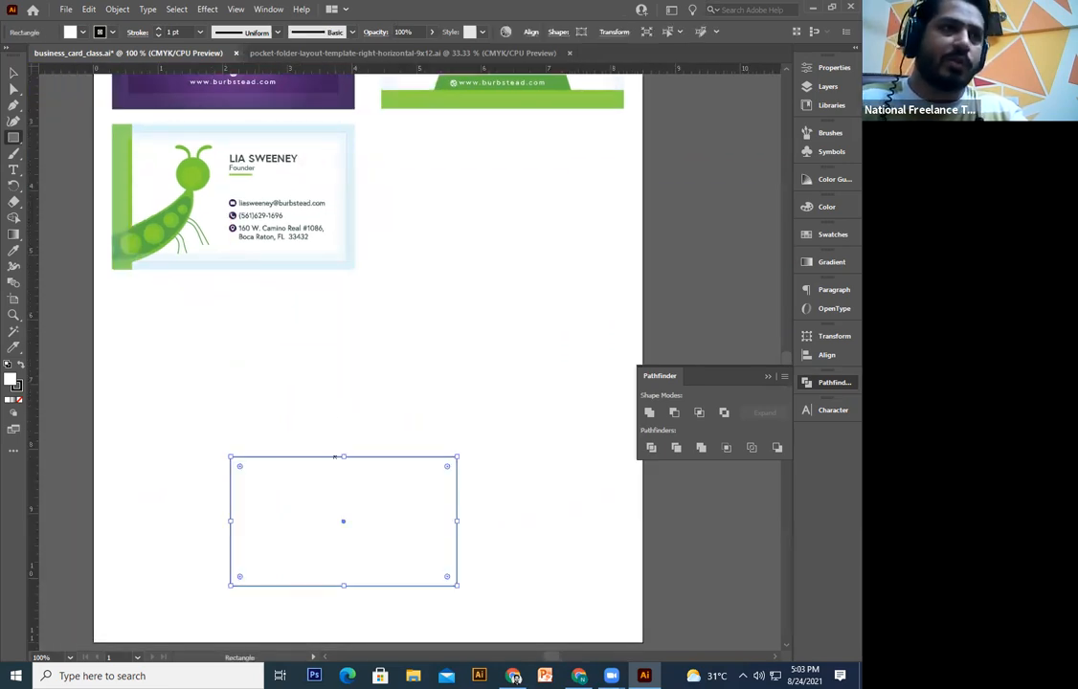
Step: Remove the new rectangle's fill so only its black outline is kept
{"action": "left_click", "coordinate": [13, 73]}
{"action": "left_click_drag", "start_coordinate": [430, 483], "coordinate": [450, 344]}
{"action": "left_click", "coordinate": [21, 401]}
{"action": "left_click", "coordinate": [189, 455]}
{"action": "key", "text": "ctrl+plus"}
{"action": "key", "text": "ctrl+plus"}
{"action": "left_click_drag", "start_coordinate": [188, 455], "coordinate": [353, 220]}
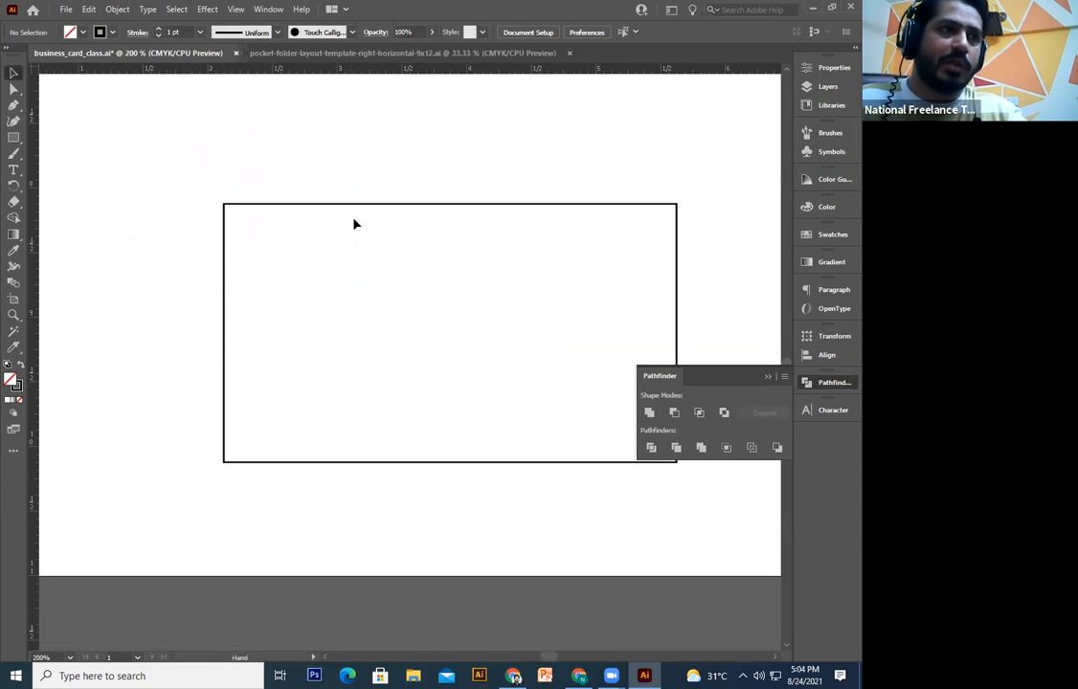
Step: Duplicate the 3.5 × 2 in rectangle in place and resize the copy to 3.75 in wide and 2.25 in high
{"action": "left_click", "coordinate": [381, 203]}
{"action": "left_click_drag", "start_coordinate": [408, 142], "coordinate": [386, 169]}
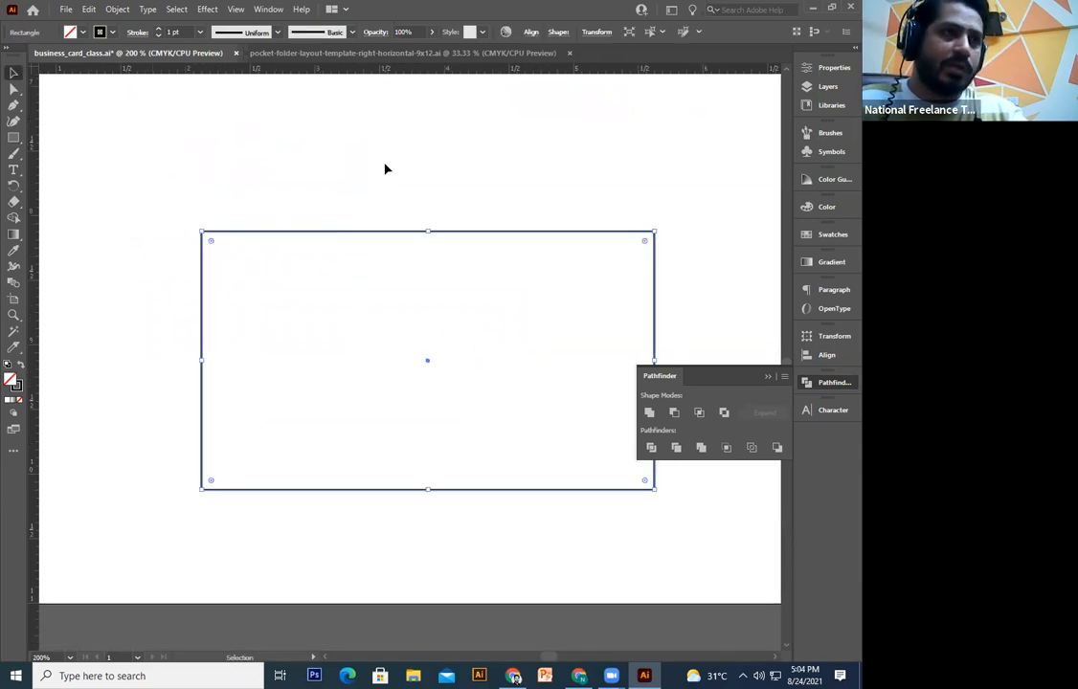
{"action": "left_click_drag", "start_coordinate": [463, 251], "coordinate": [430, 309]}
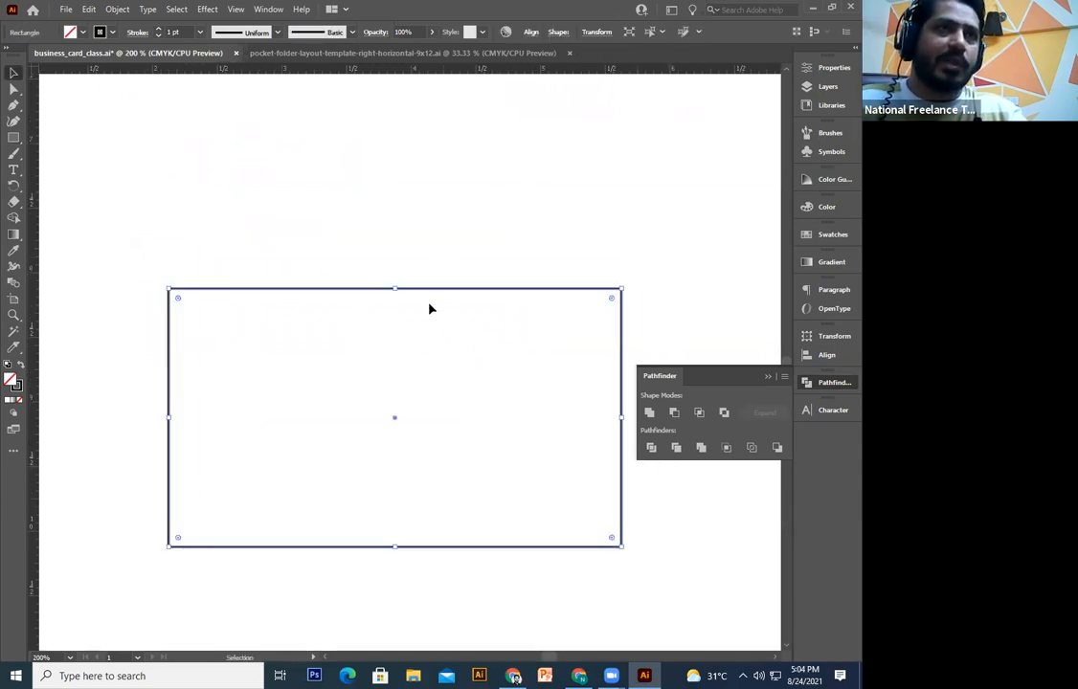
{"action": "left_click", "coordinate": [558, 31]}
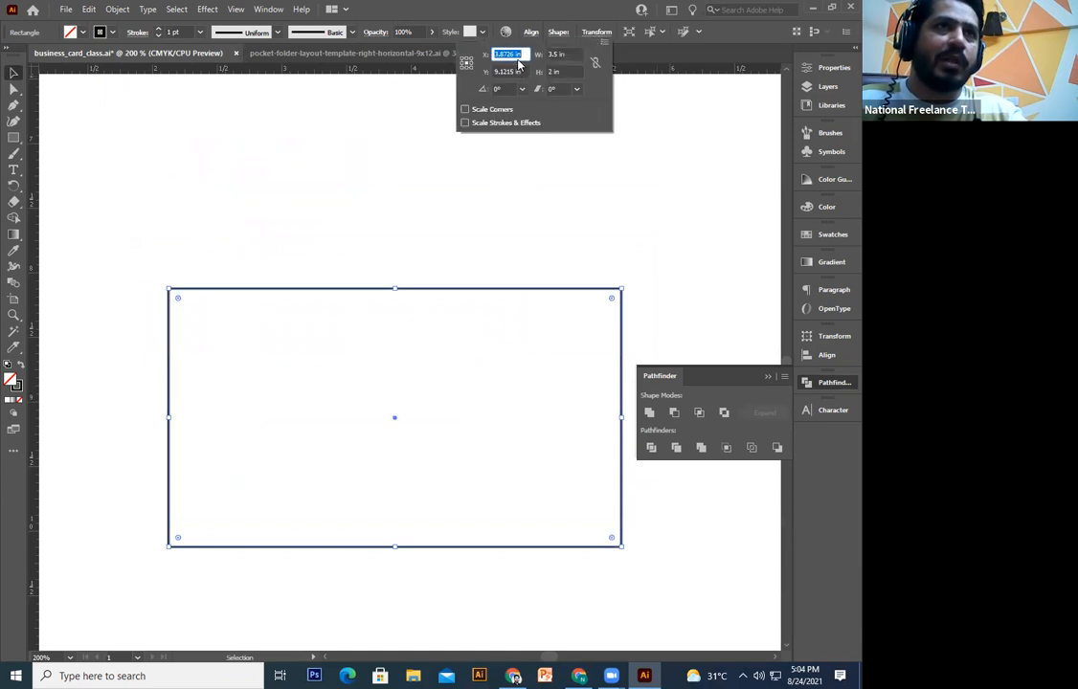
{"action": "left_click_drag", "start_coordinate": [579, 55], "coordinate": [513, 54]}
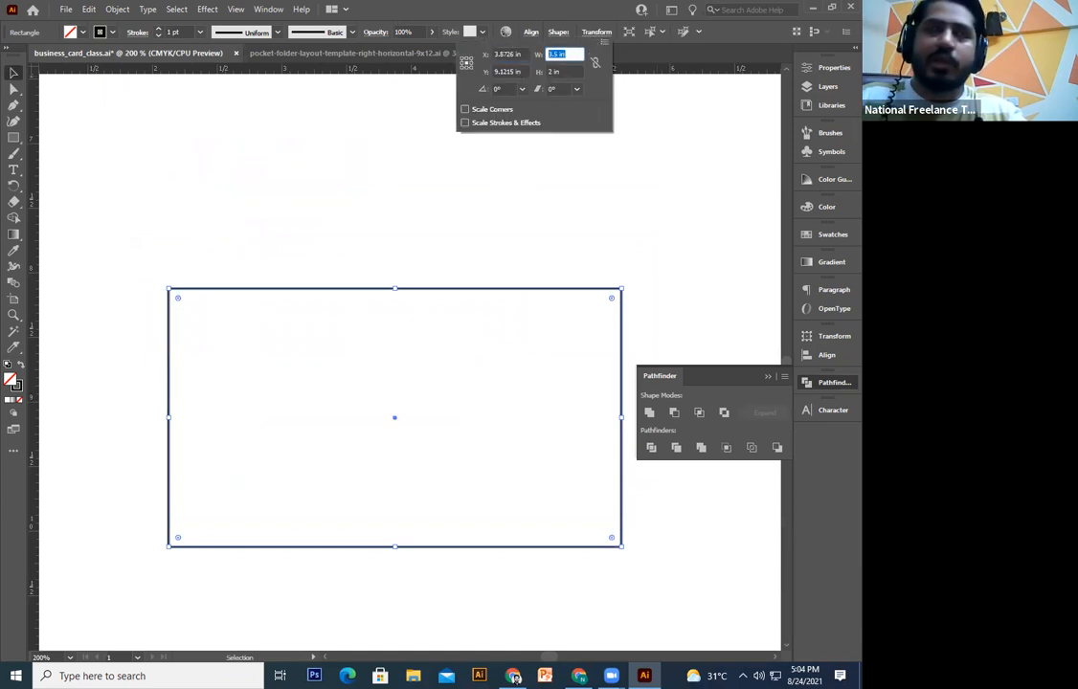
{"action": "type", "text": "3.75"}
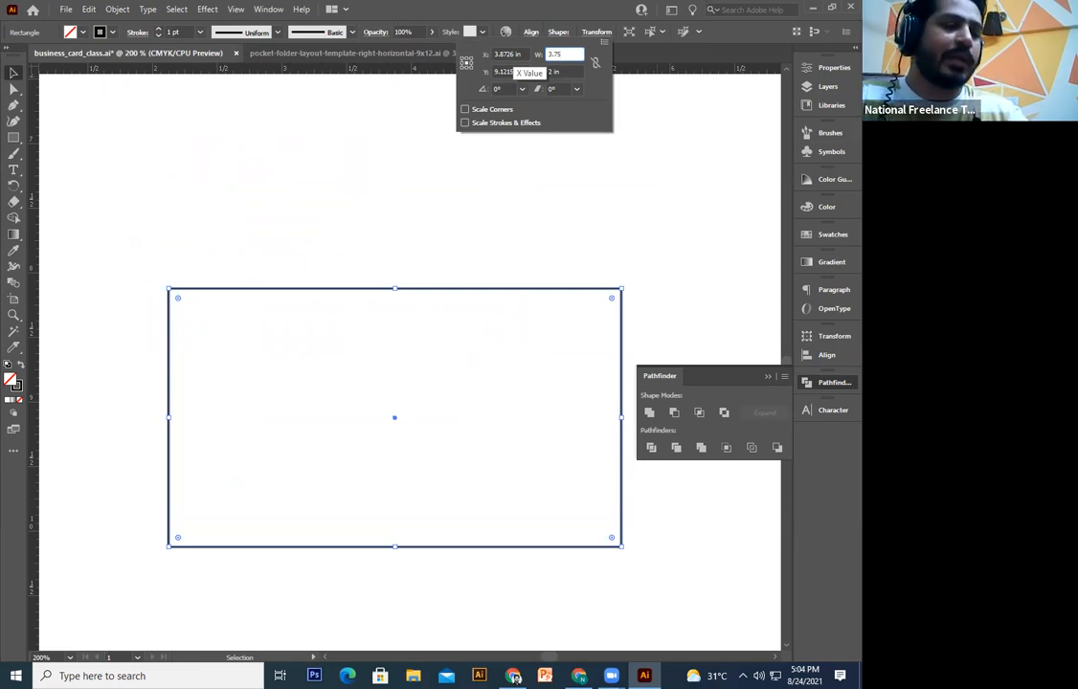
{"action": "key", "text": "Tab"}
{"action": "type", "text": "2.25"}
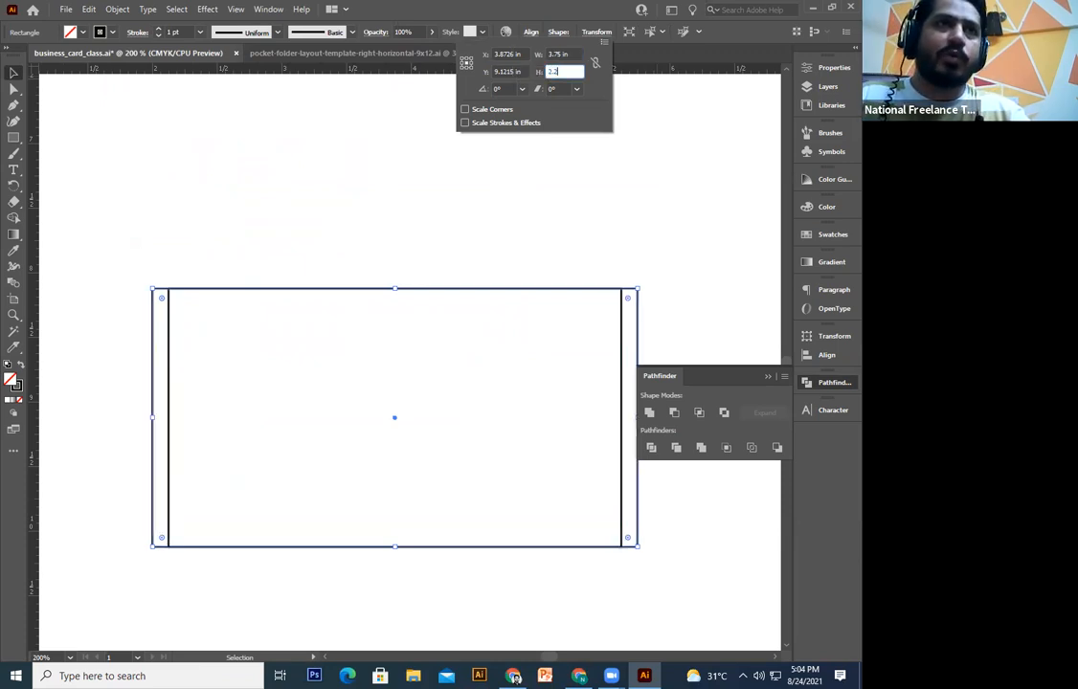
{"action": "key", "text": "Return"}
{"action": "left_click", "coordinate": [414, 234]}
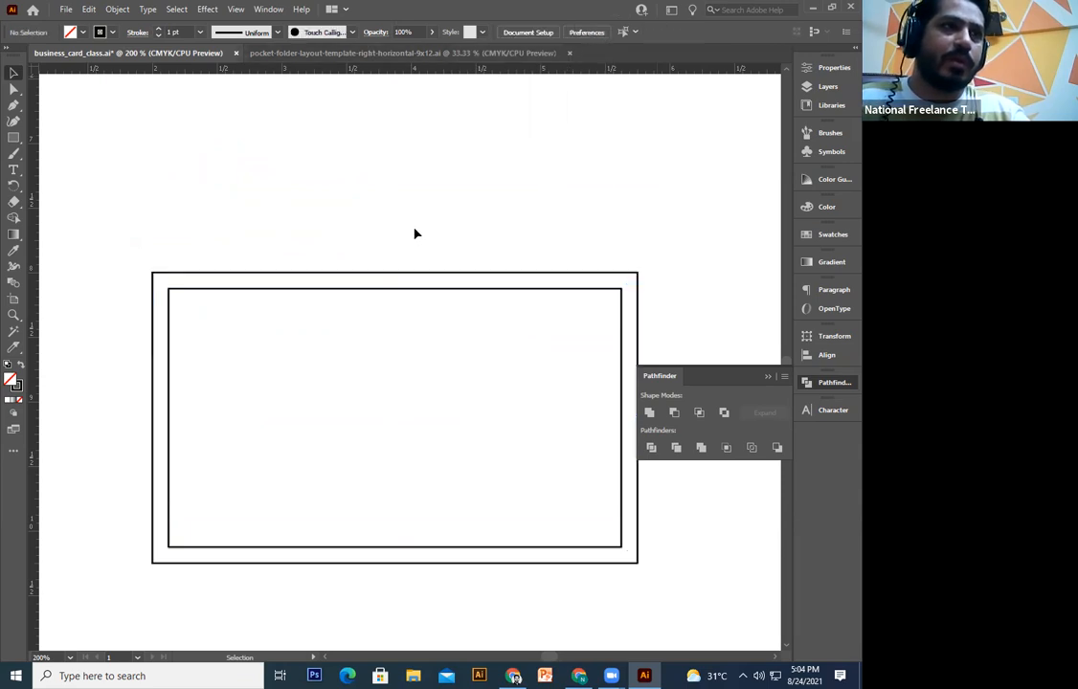
Step: Select the outer rectangle to inspect the bleed margin around the inner one, and clear the selection
{"action": "scroll", "coordinate": [460, 294], "scroll_direction": "down", "scroll_amount": 1}
{"action": "scroll", "coordinate": [491, 230], "scroll_direction": "down", "scroll_amount": 1}
{"action": "scroll", "coordinate": [491, 230], "scroll_direction": "left", "scroll_amount": 1}
{"action": "left_click", "coordinate": [496, 225]}
{"action": "scroll", "coordinate": [498, 239], "scroll_direction": "up", "scroll_amount": 1}
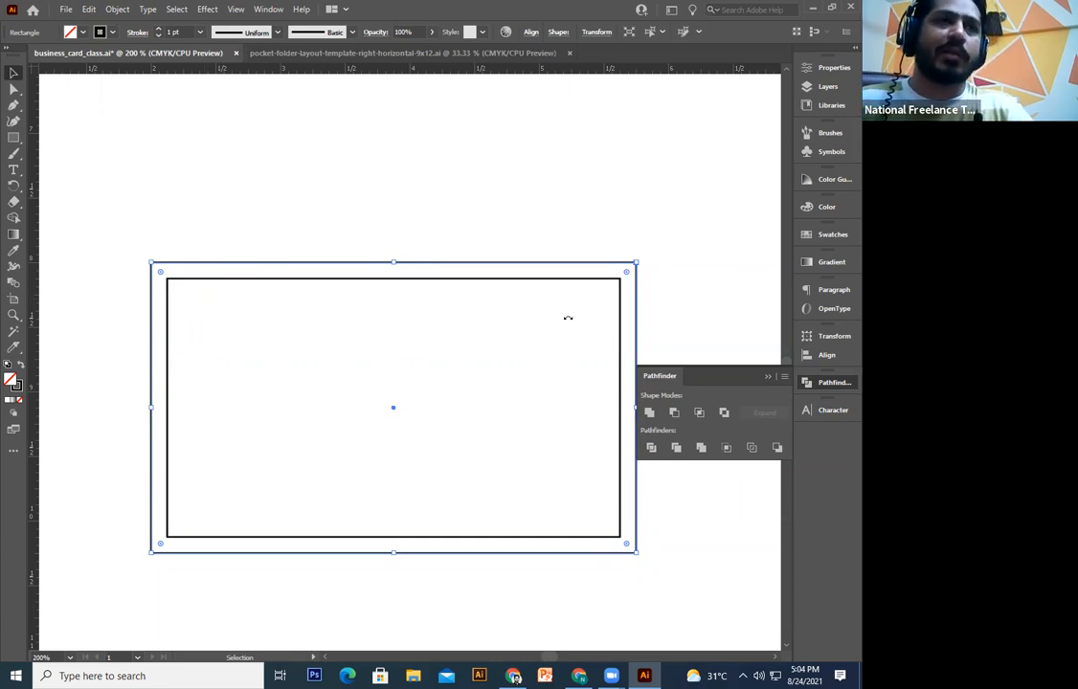
{"action": "left_click", "coordinate": [334, 214]}
Step: Select the semi-transparent guide group on the founder's contact card and examine its nested borders at the upper-left corner
{"action": "key", "text": "ctrl+minus"}
{"action": "key", "text": "ctrl+minus"}
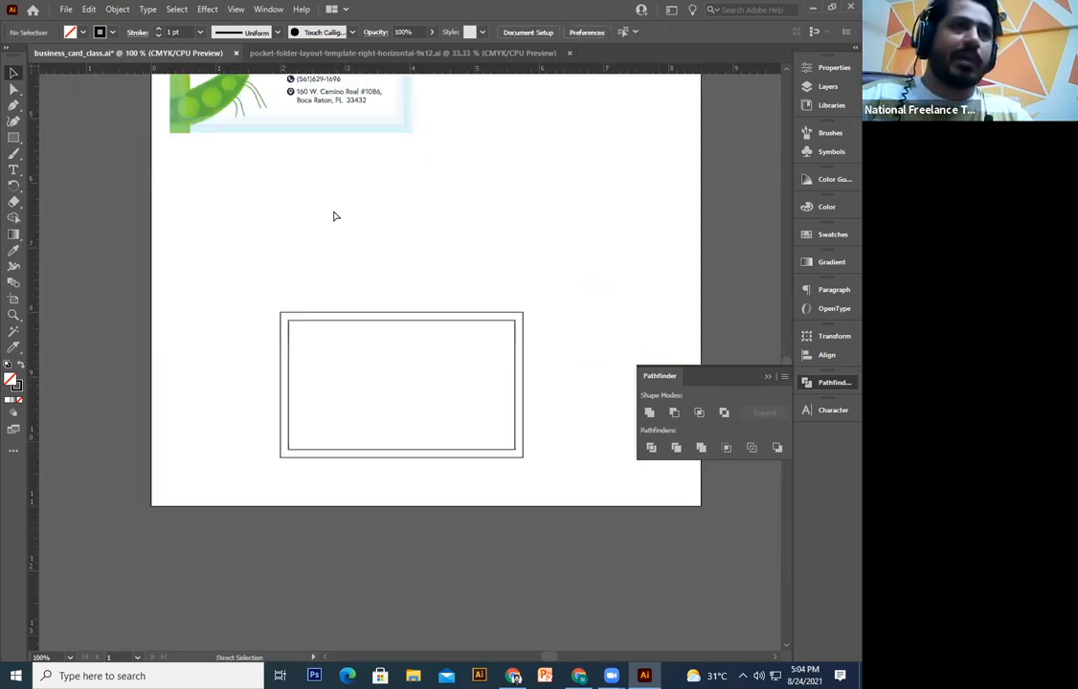
{"action": "scroll", "coordinate": [433, 234], "scroll_direction": "up", "scroll_amount": 5}
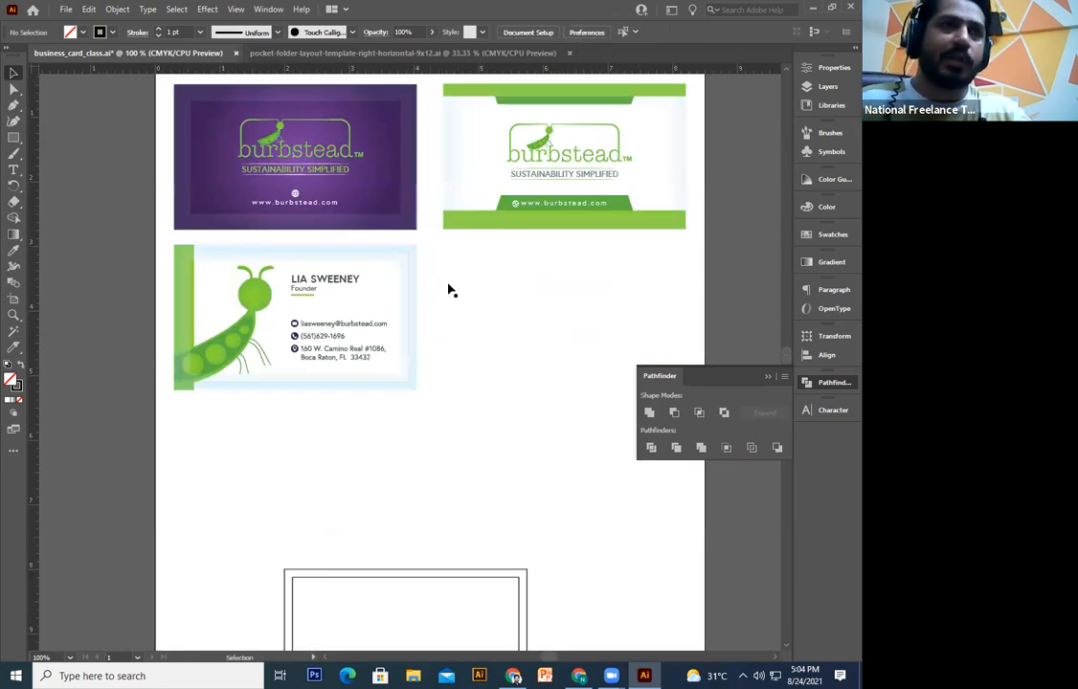
{"action": "key", "text": "ctrl+plus"}
{"action": "key", "text": "ctrl+plus"}
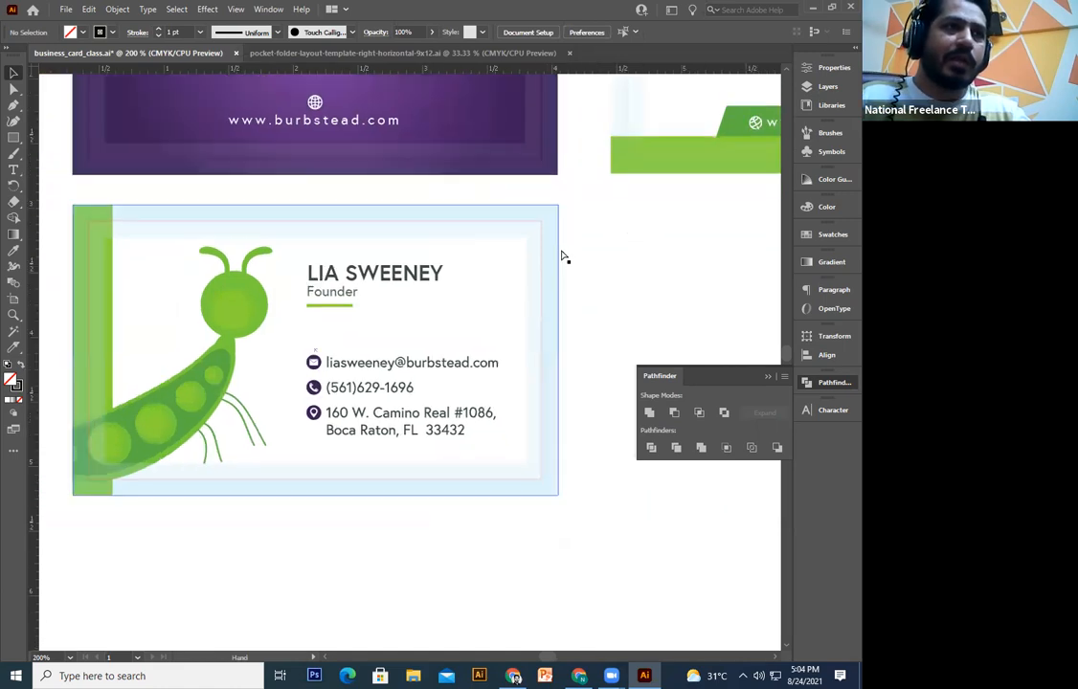
{"action": "key", "text": "ctrl+plus"}
{"action": "key", "text": "ctrl+plus"}
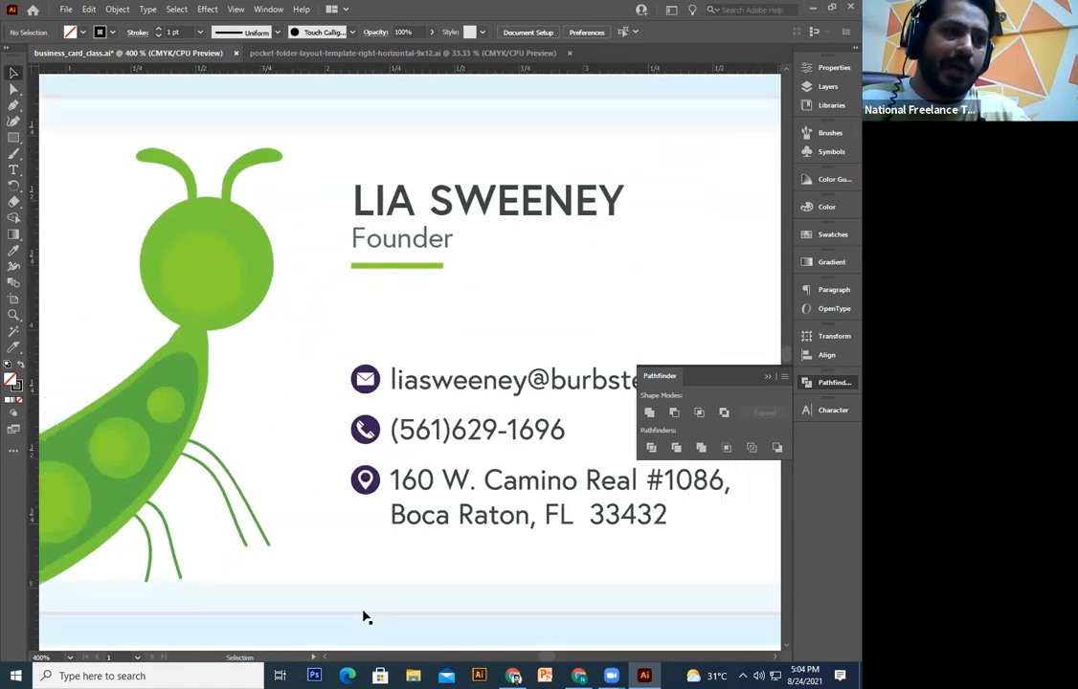
{"action": "left_click", "coordinate": [346, 623]}
{"action": "left_click_drag", "start_coordinate": [407, 523], "coordinate": [505, 440]}
{"action": "left_click_drag", "start_coordinate": [72, 528], "coordinate": [233, 535]}
{"action": "left_click_drag", "start_coordinate": [253, 262], "coordinate": [200, 414]}
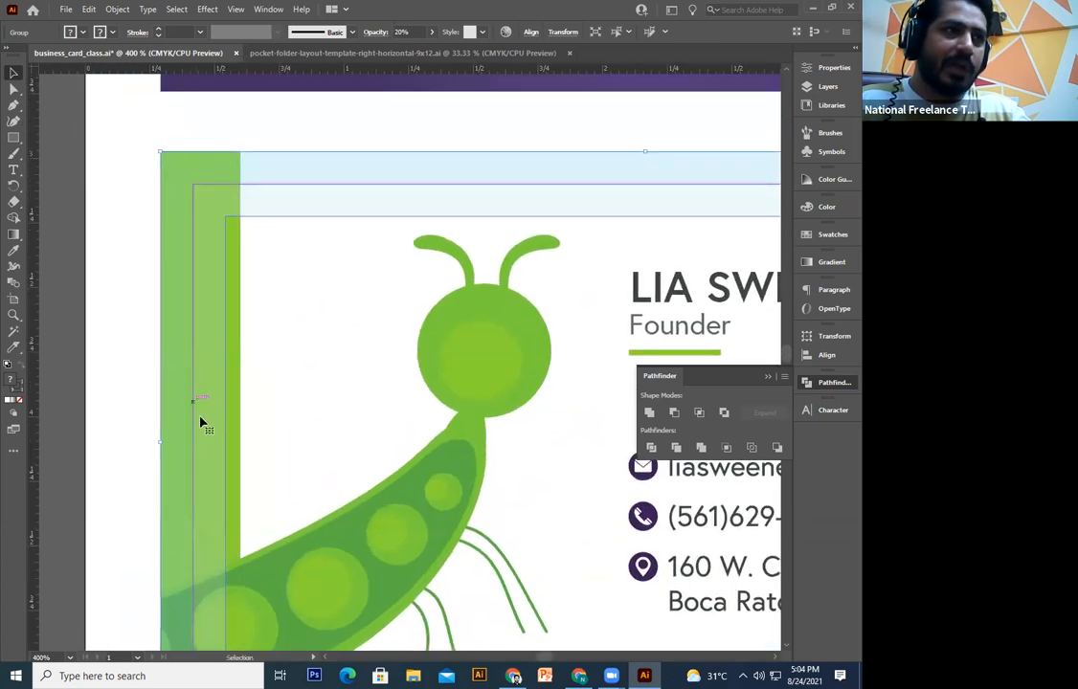
Step: Compare the selected guide borders with the contact card's artwork, up close and at full-card view
{"action": "key", "text": "space"}
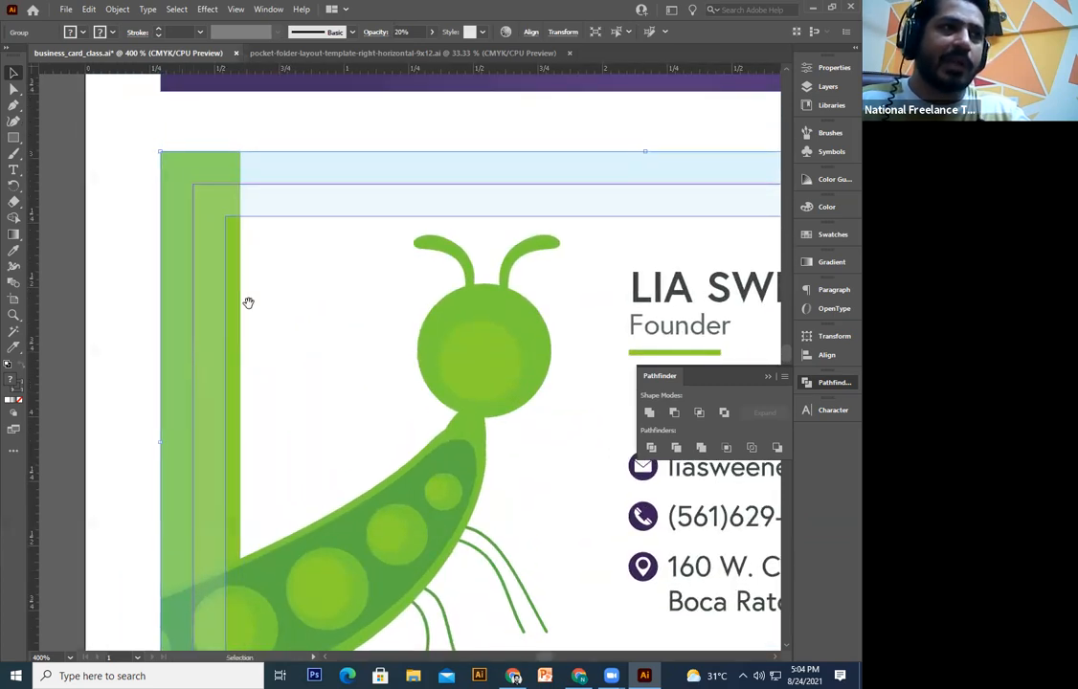
{"action": "left_click_drag", "start_coordinate": [309, 345], "coordinate": [206, 334]}
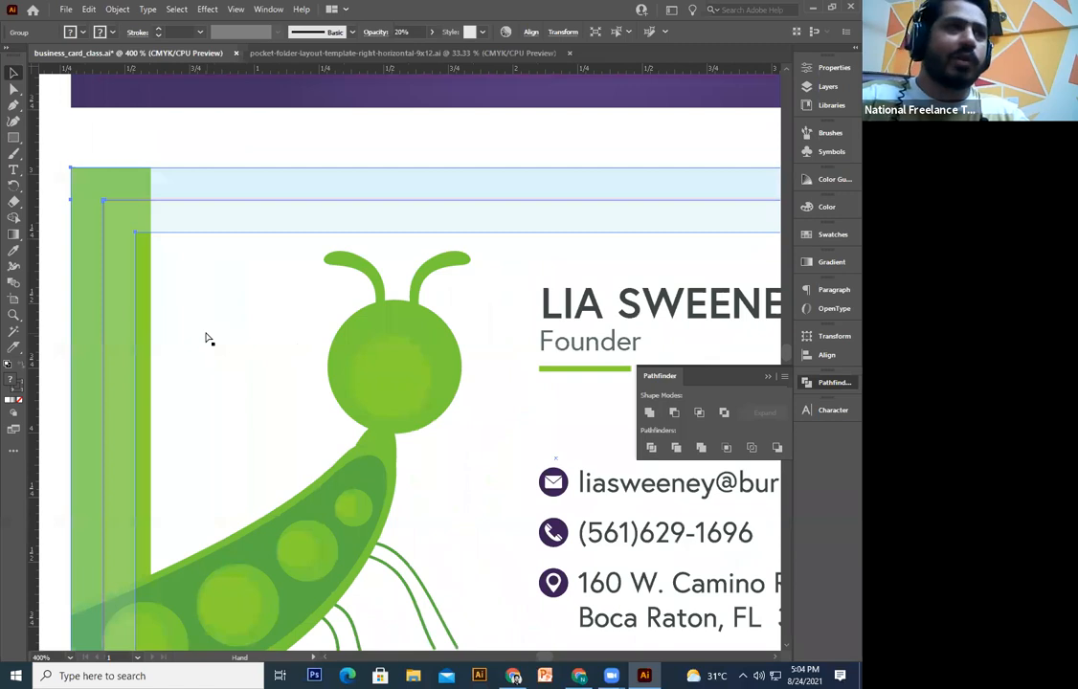
{"action": "key", "text": "ctrl+minus"}
{"action": "key", "text": "ctrl+minus"}
{"action": "key", "text": "ctrl+minus"}
{"action": "key", "text": "ctrl+minus"}
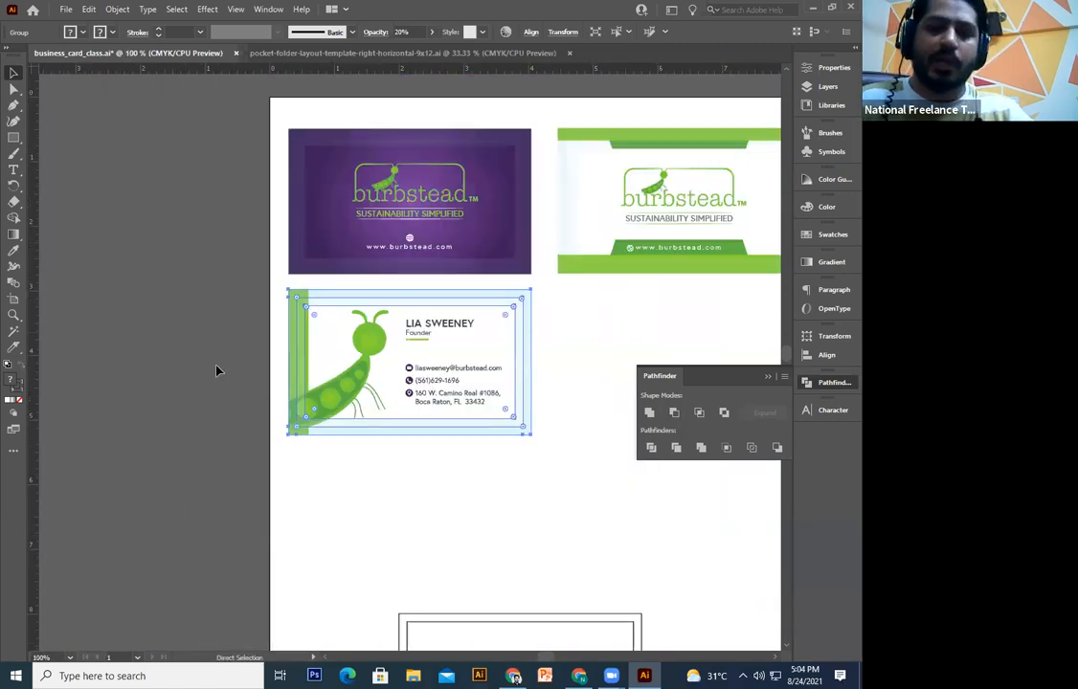
Step: Remove the semi-transparent guide overlay from the founder's contact card
{"action": "left_click", "coordinate": [216, 367]}
{"action": "key", "text": "space"}
{"action": "left_click_drag", "start_coordinate": [441, 432], "coordinate": [398, 425]}
{"action": "left_click", "coordinate": [474, 348]}
Step: Move all of the founder's contact card artwork onto the nested rectangles lower on the page, aligning it with the outer bleed rectangle
{"action": "left_click_drag", "start_coordinate": [498, 295], "coordinate": [232, 480]}
{"action": "key", "text": "space"}
{"action": "left_click_drag", "start_coordinate": [296, 467], "coordinate": [240, 423]}
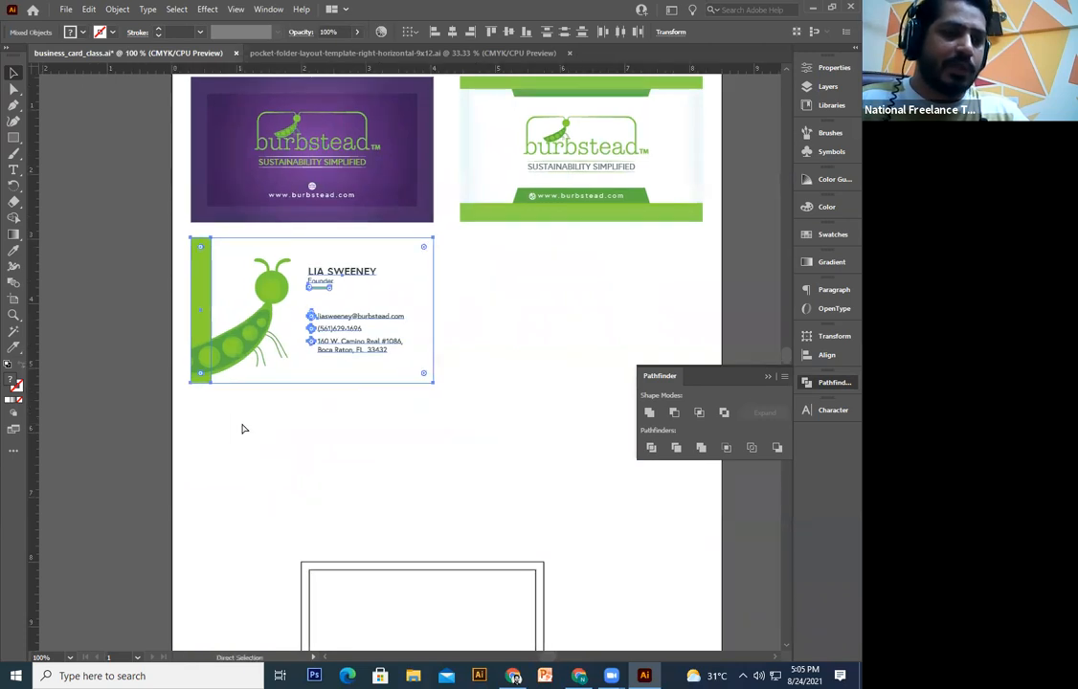
{"action": "left_click_drag", "start_coordinate": [208, 341], "coordinate": [329, 558]}
{"action": "key", "text": "space"}
{"action": "left_click_drag", "start_coordinate": [328, 557], "coordinate": [291, 420]}
{"action": "key", "text": "ctrl+plus"}
{"action": "key", "text": "space"}
{"action": "left_click_drag", "start_coordinate": [371, 430], "coordinate": [266, 444]}
{"action": "left_click_drag", "start_coordinate": [442, 305], "coordinate": [505, 306]}
{"action": "left_click", "coordinate": [481, 186]}
Step: Select the green side strip and the pea illustration to examine how each extends into the bleed area beyond the inner rectangle
{"action": "key", "text": "space"}
{"action": "left_click_drag", "start_coordinate": [243, 339], "coordinate": [287, 328]}
{"action": "left_click", "coordinate": [193, 226]}
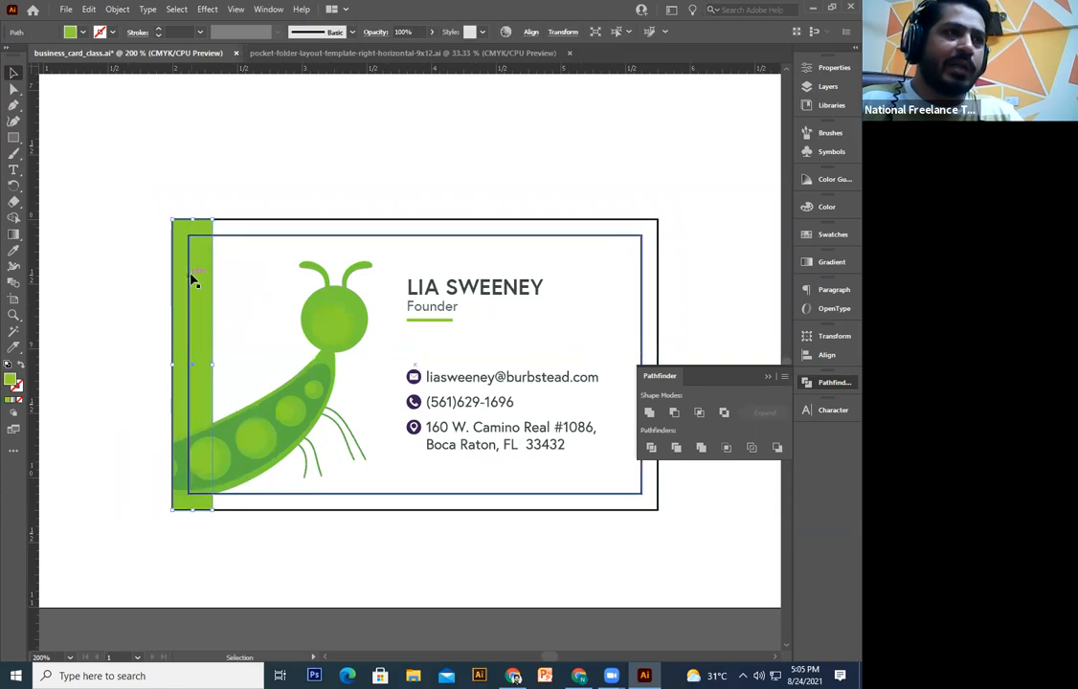
{"action": "key", "text": "space"}
{"action": "left_click_drag", "start_coordinate": [199, 305], "coordinate": [216, 277]}
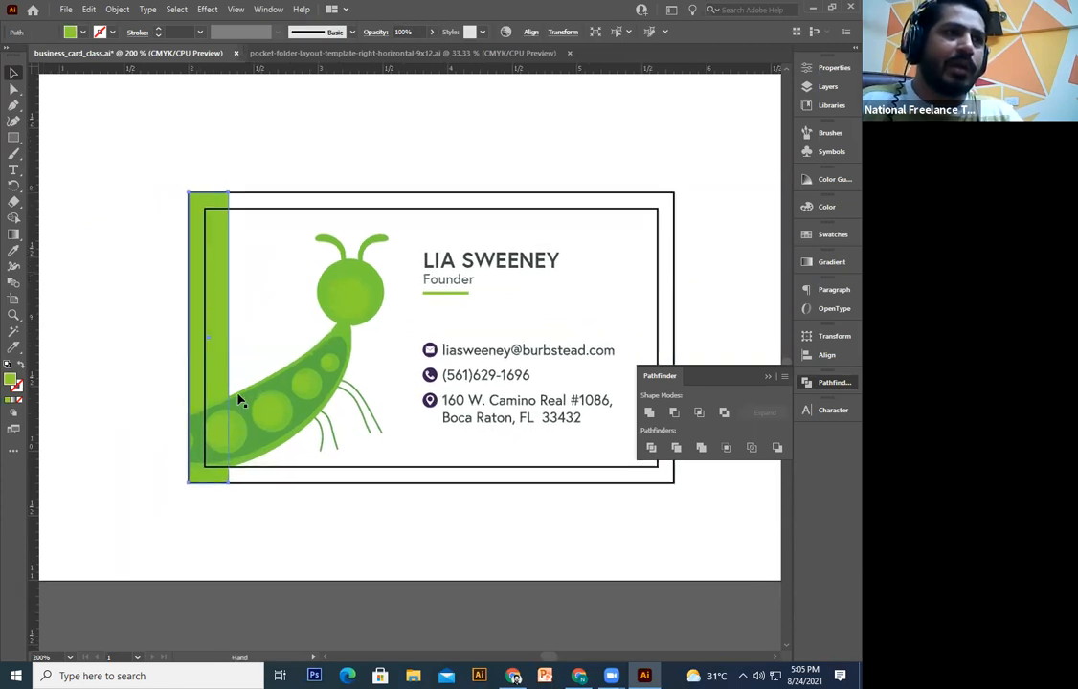
{"action": "left_click", "coordinate": [259, 408]}
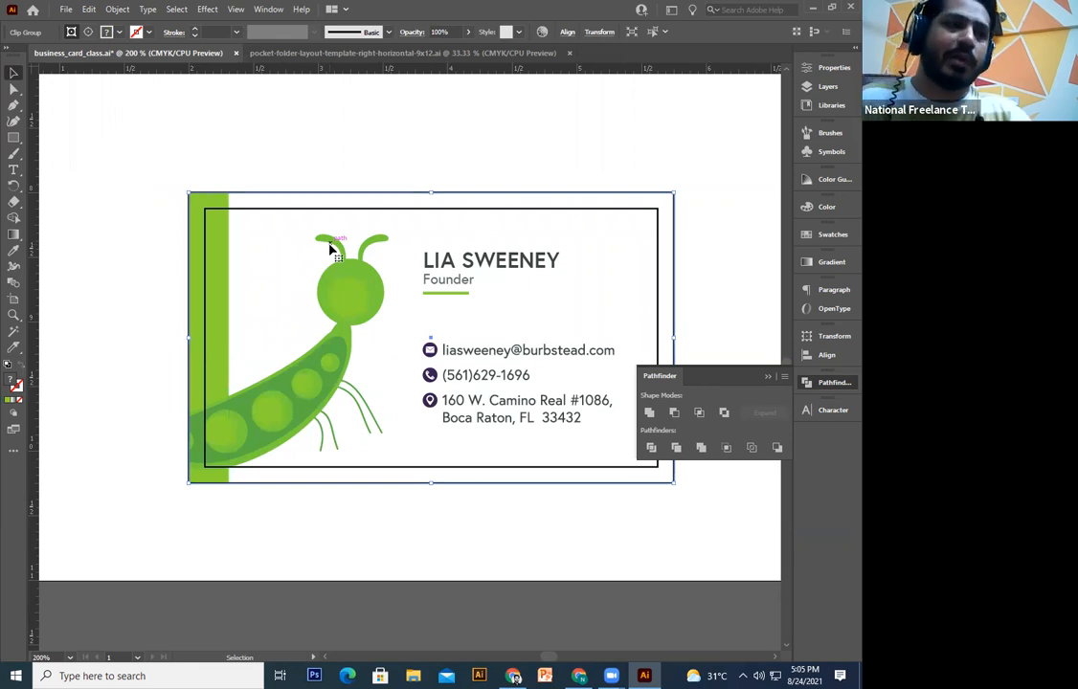
{"action": "key", "text": "space"}
{"action": "left_click_drag", "start_coordinate": [325, 344], "coordinate": [380, 345]}
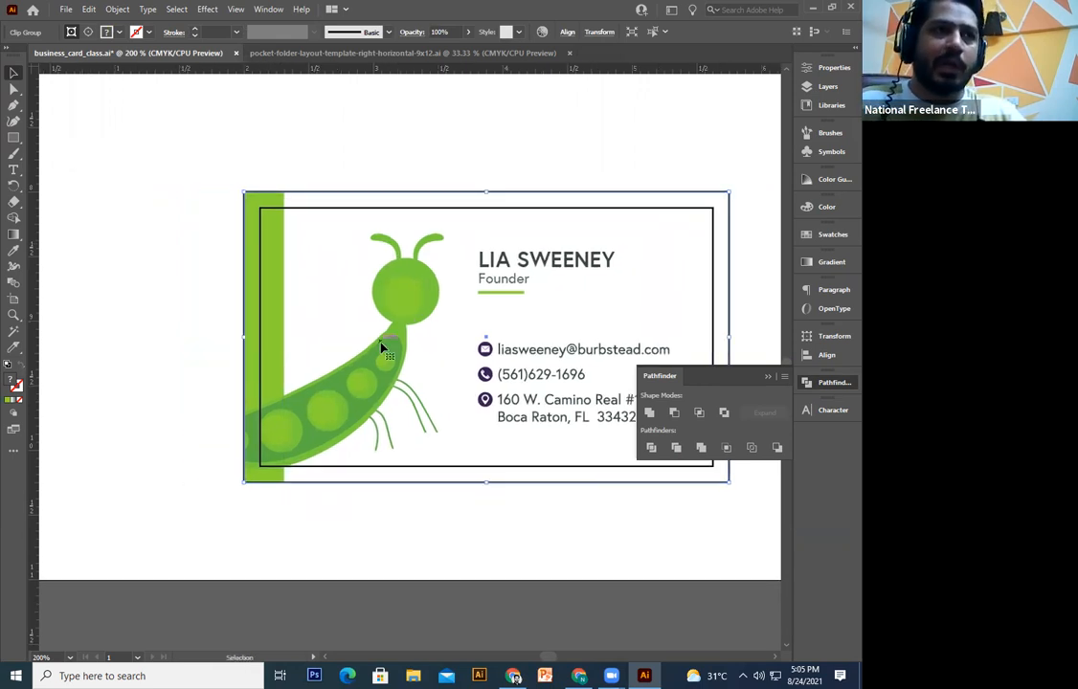
{"action": "key", "text": "space"}
{"action": "left_click_drag", "start_coordinate": [315, 349], "coordinate": [321, 356]}
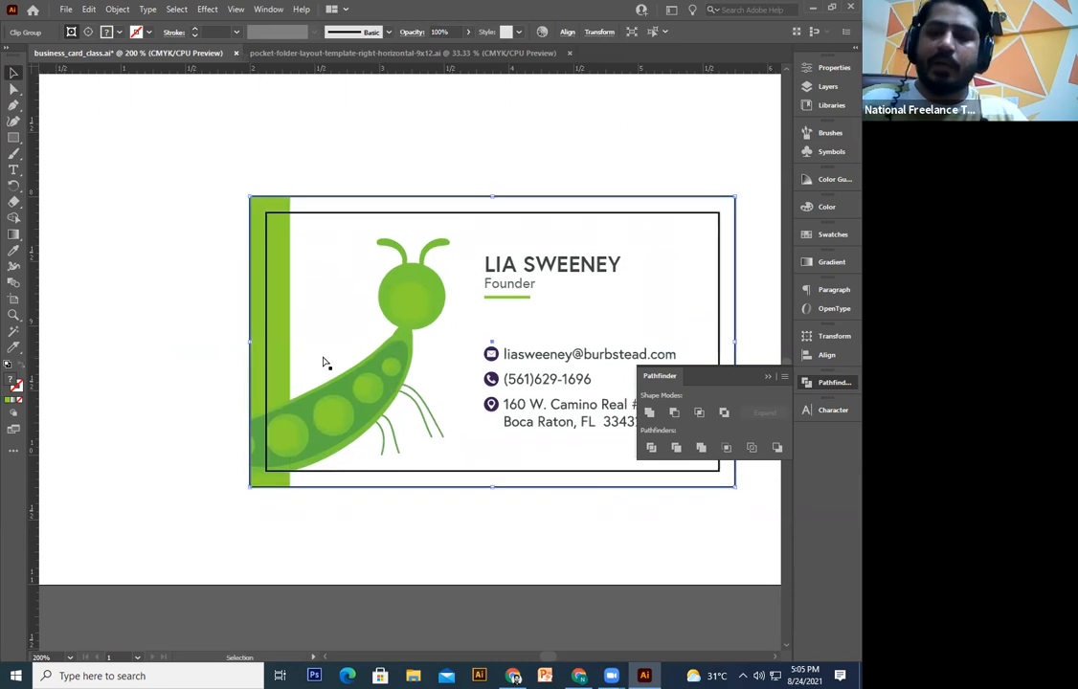
{"action": "key", "text": "ctrl+plus"}
{"action": "key", "text": "ctrl+plus"}
{"action": "key", "text": "space"}
{"action": "left_click_drag", "start_coordinate": [321, 434], "coordinate": [834, 526]}
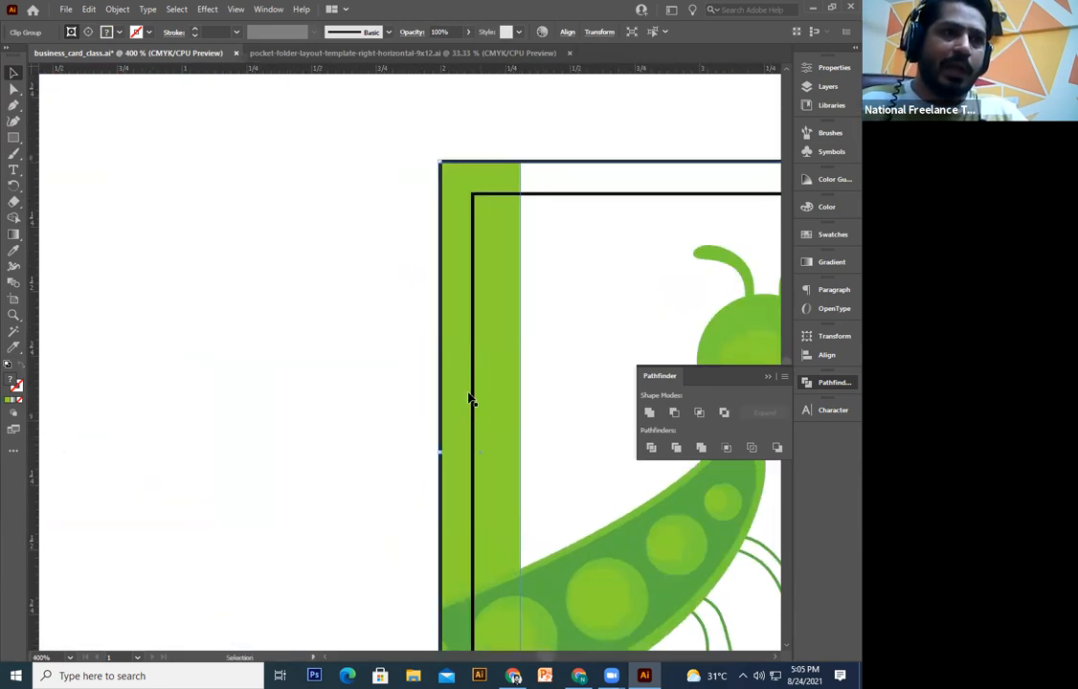
Step: Try moving the green side strip inward so it starts at the inner trim rectangle's edge
{"action": "key", "text": "space"}
{"action": "left_click_drag", "start_coordinate": [470, 404], "coordinate": [370, 346]}
{"action": "left_click_drag", "start_coordinate": [397, 464], "coordinate": [427, 479]}
{"action": "left_click", "coordinate": [207, 498]}
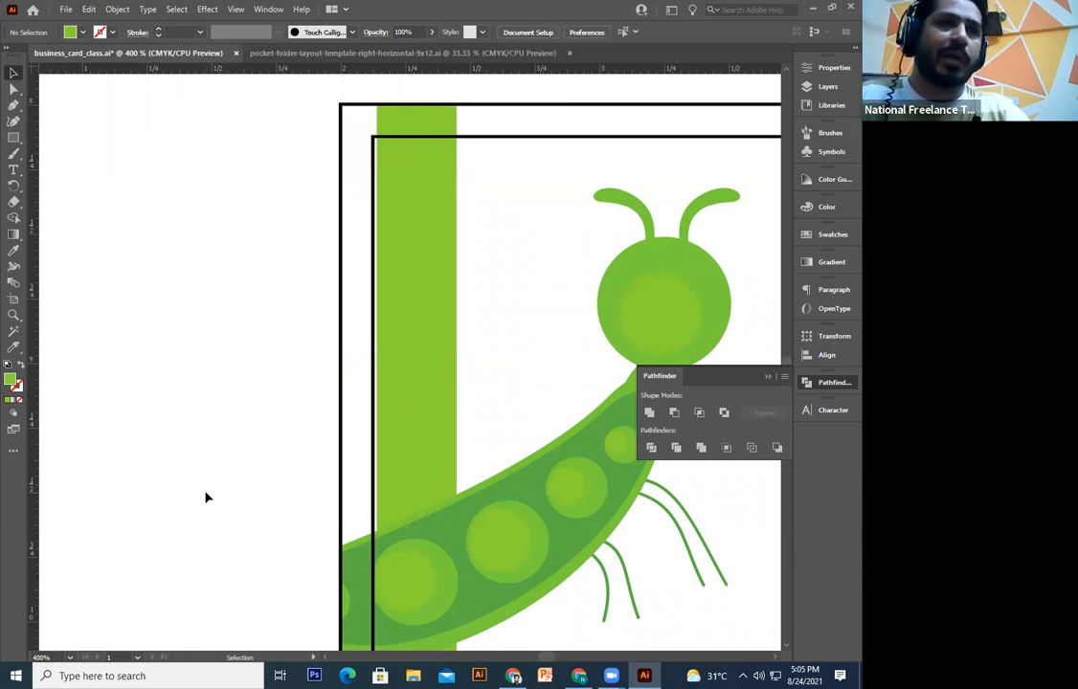
{"action": "left_click", "coordinate": [373, 411]}
{"action": "left_click", "coordinate": [194, 413]}
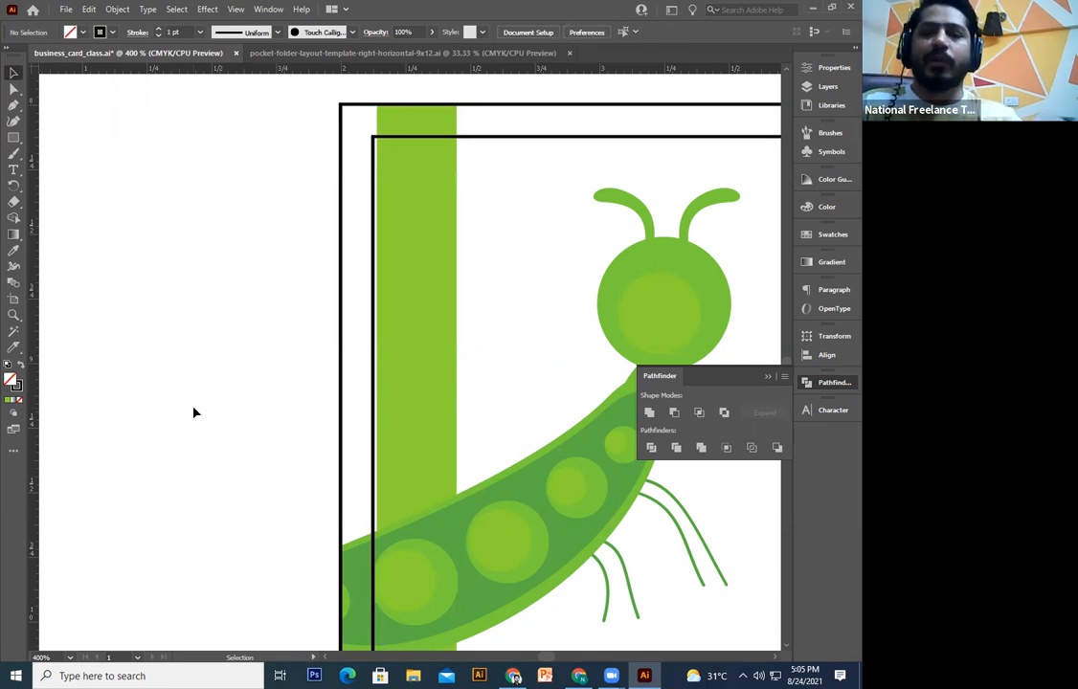
Step: Undo the green strip's inward move and clear the selection
{"action": "key", "text": "ctrl+minus"}
{"action": "key", "text": "ctrl+minus"}
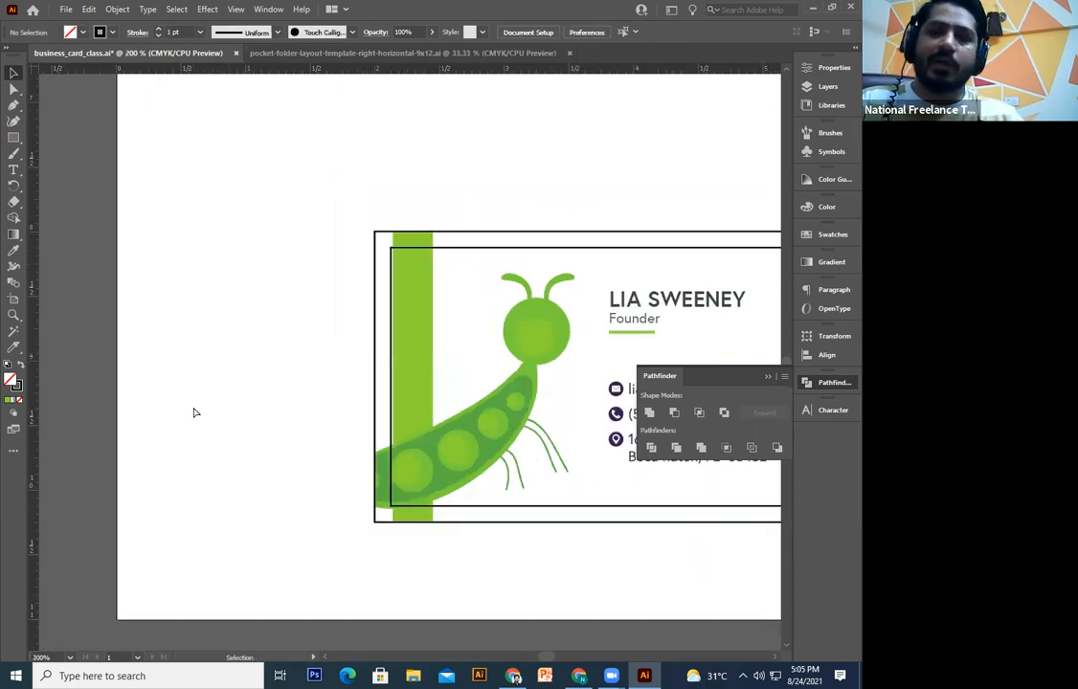
{"action": "key", "text": "ctrl+z"}
{"action": "key", "text": "ctrl+z"}
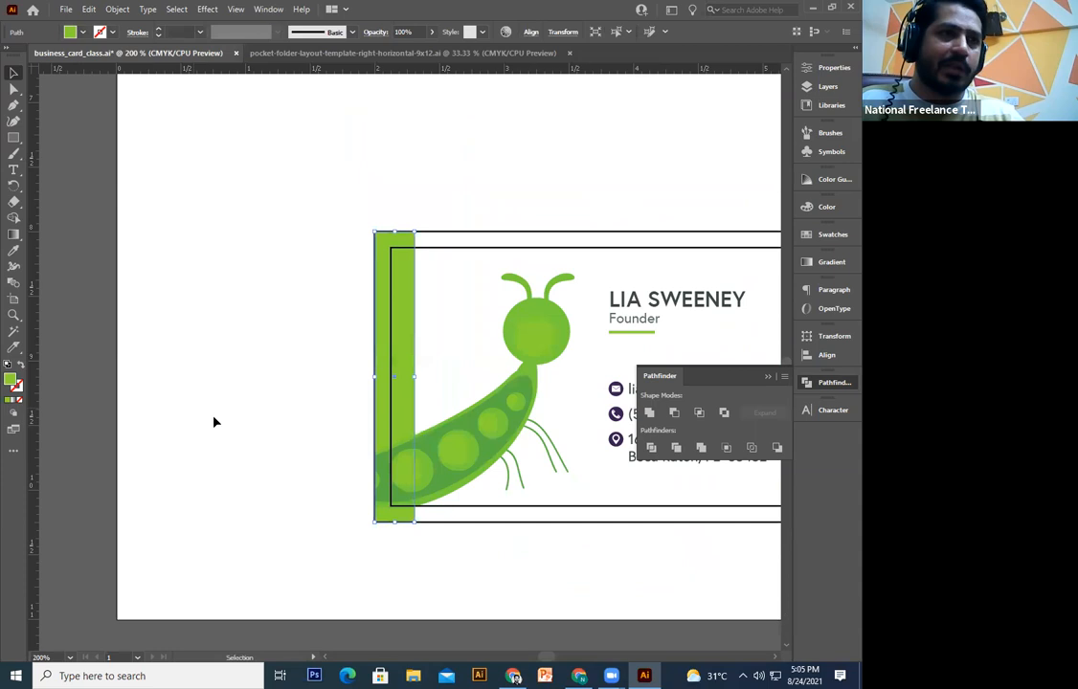
{"action": "left_click", "coordinate": [256, 431]}
{"action": "key", "text": "space"}
{"action": "left_click_drag", "start_coordinate": [470, 482], "coordinate": [351, 505]}
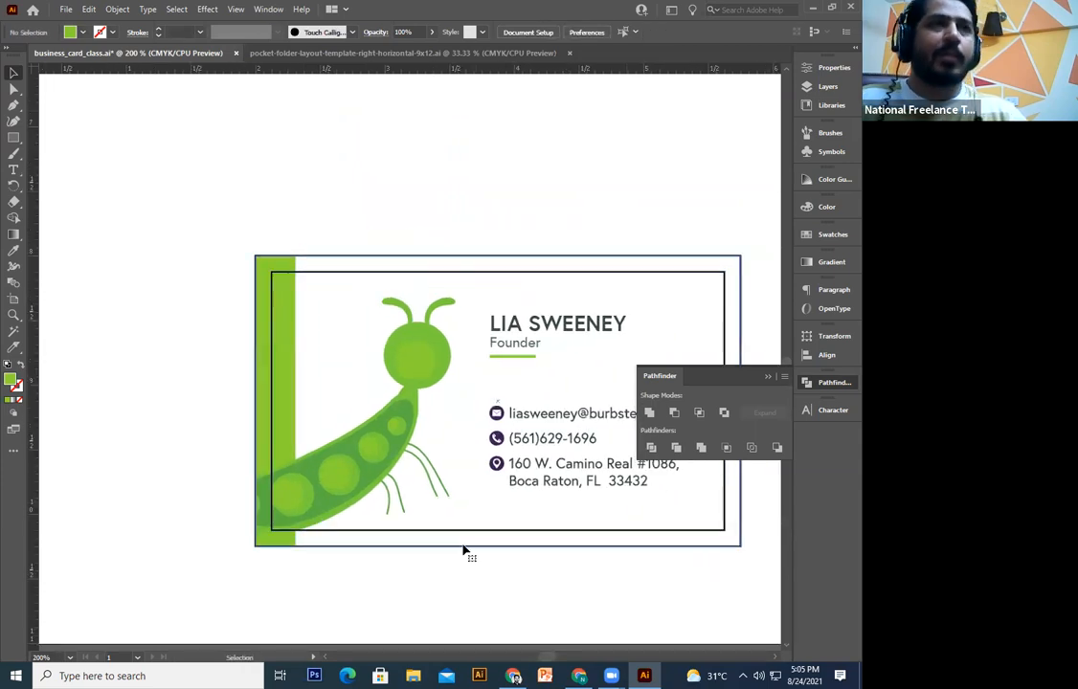
Step: Select the contact card's white background to compare its extent with the bleed rectangle, and clear the selection
{"action": "left_click", "coordinate": [463, 547]}
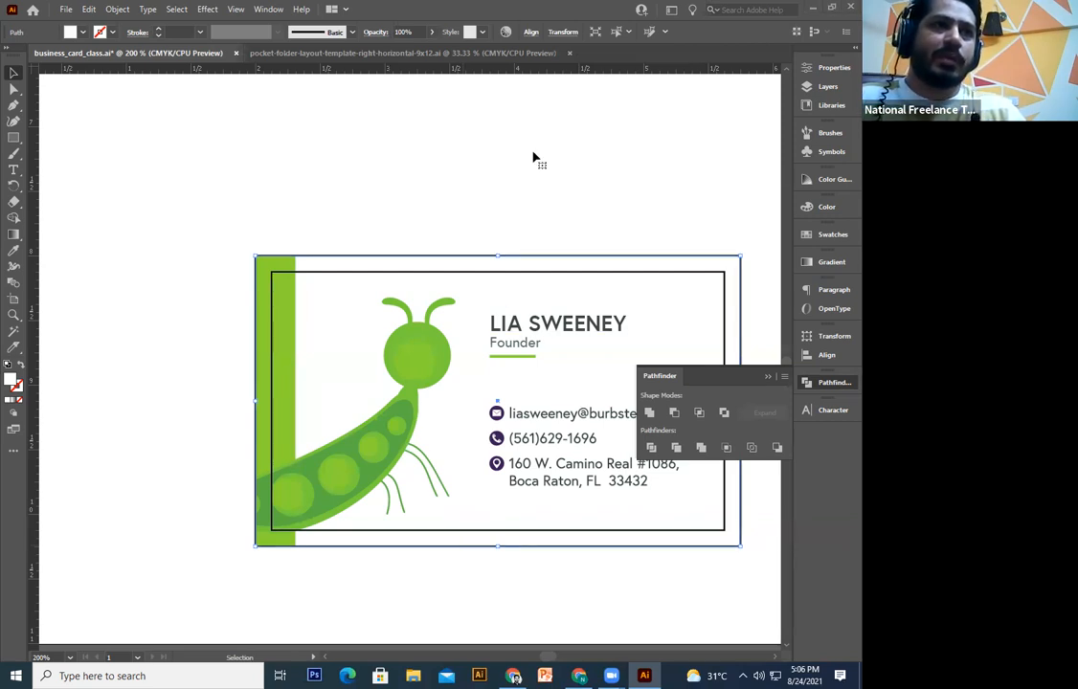
{"action": "key", "text": "ctrl+minus"}
{"action": "key", "text": "ctrl+minus"}
{"action": "key", "text": "ctrl+minus"}
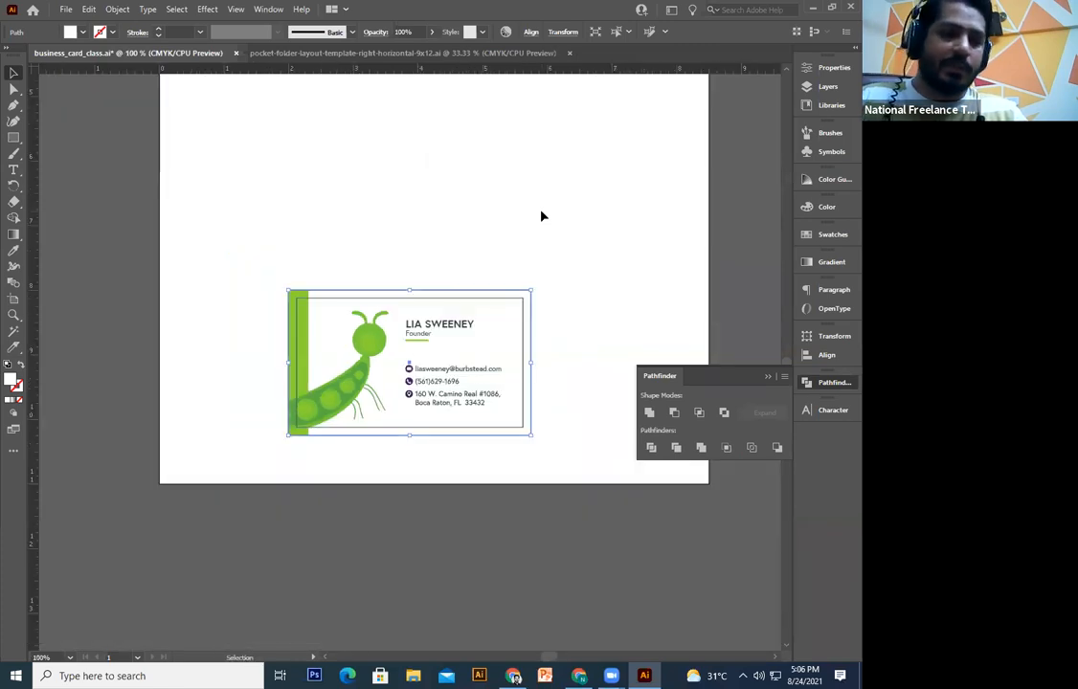
{"action": "key", "text": "ctrl+minus"}
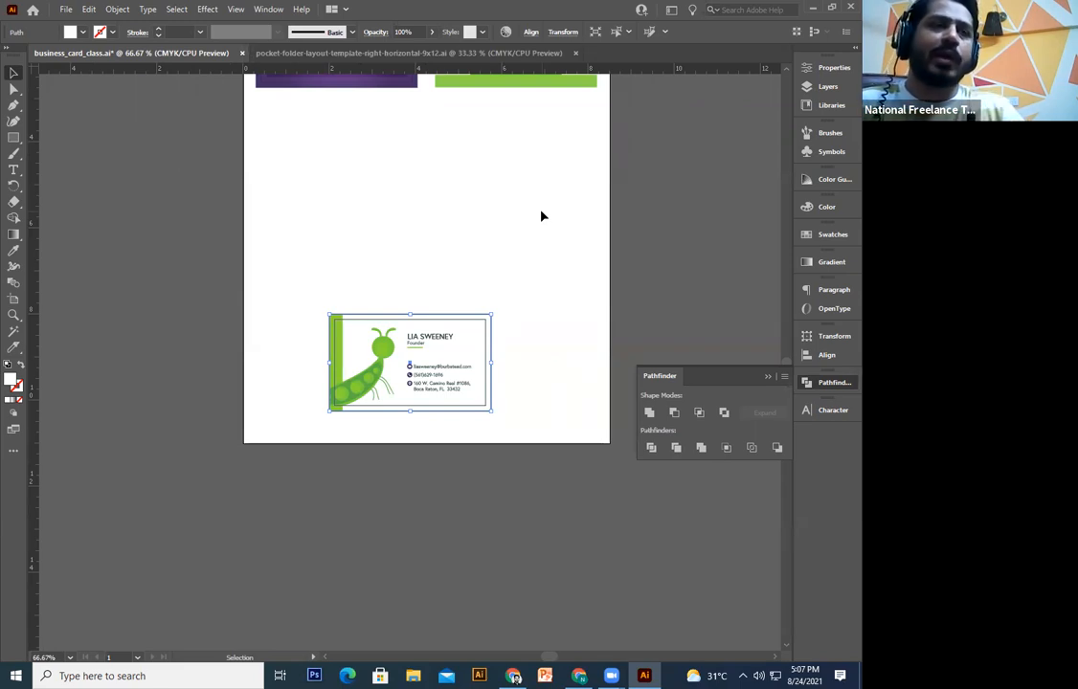
{"action": "left_click", "coordinate": [539, 220]}
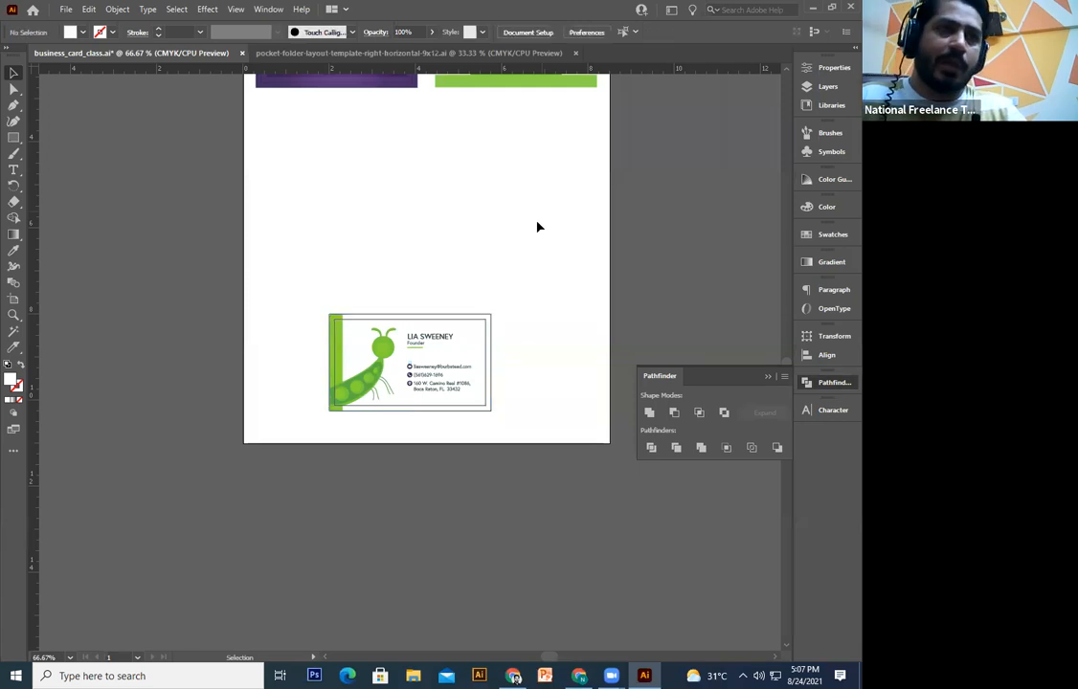
Step: Select the guide group on the purple logo card to examine its nested borders, and clear the selection
{"action": "scroll", "coordinate": [503, 304], "scroll_direction": "up", "scroll_amount": 2}
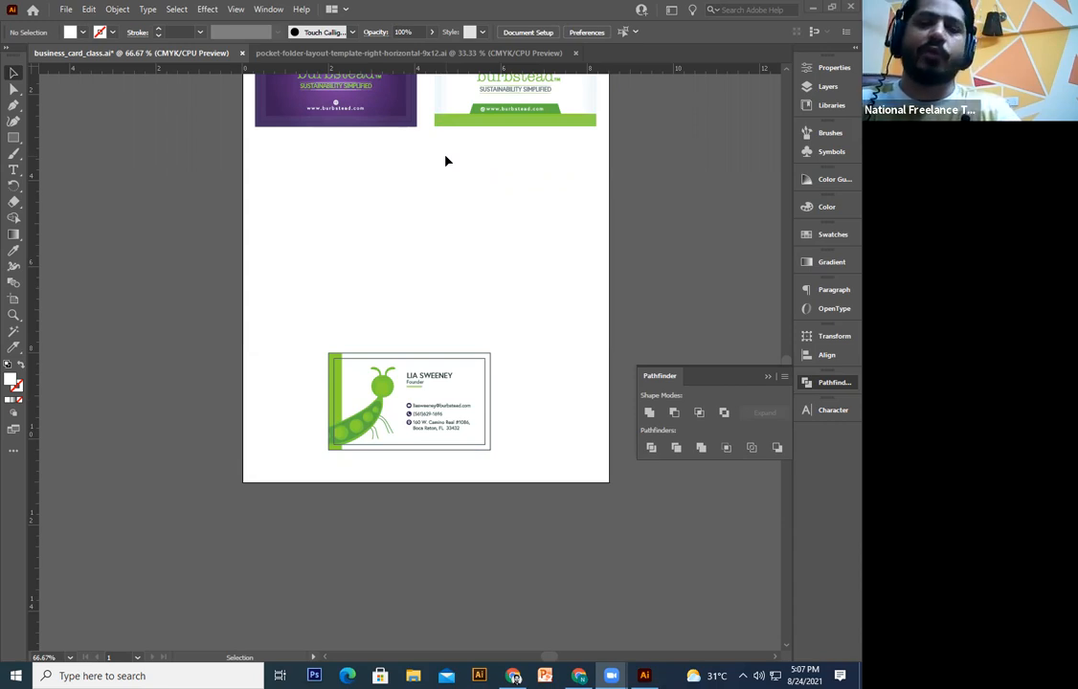
{"action": "left_click", "coordinate": [372, 169]}
{"action": "left_click_drag", "start_coordinate": [379, 184], "coordinate": [447, 508]}
{"action": "left_click", "coordinate": [450, 448]}
{"action": "key", "text": "ctrl+plus"}
{"action": "key", "text": "ctrl+plus"}
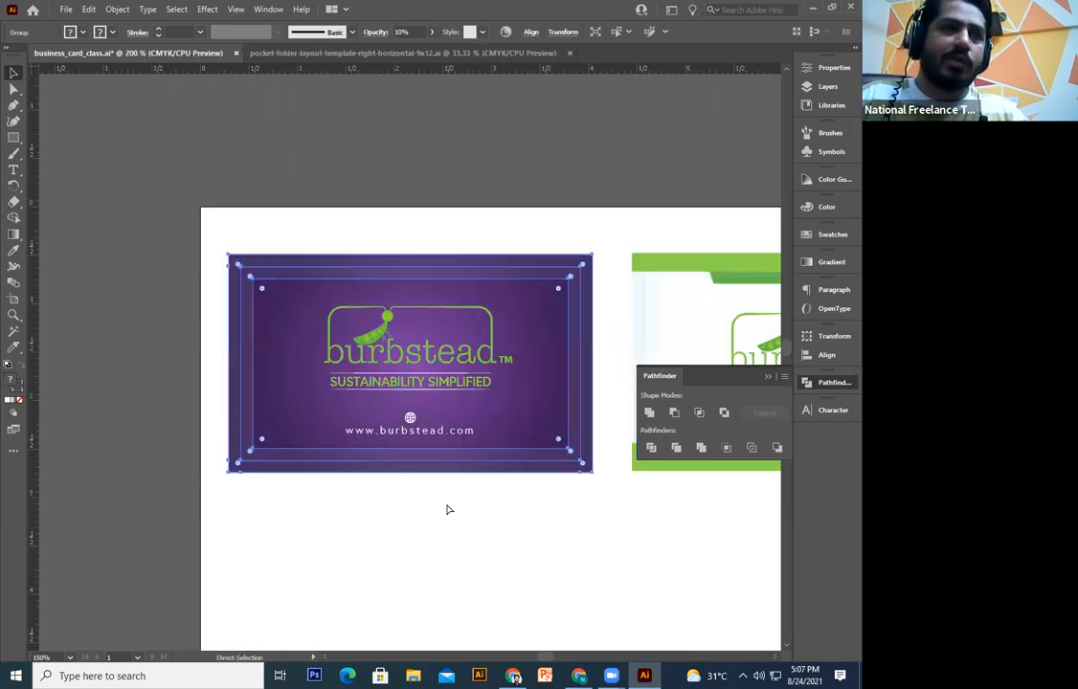
{"action": "key", "text": "ctrl+plus"}
{"action": "left_click_drag", "start_coordinate": [493, 427], "coordinate": [410, 384]}
{"action": "left_click", "coordinate": [397, 334]}
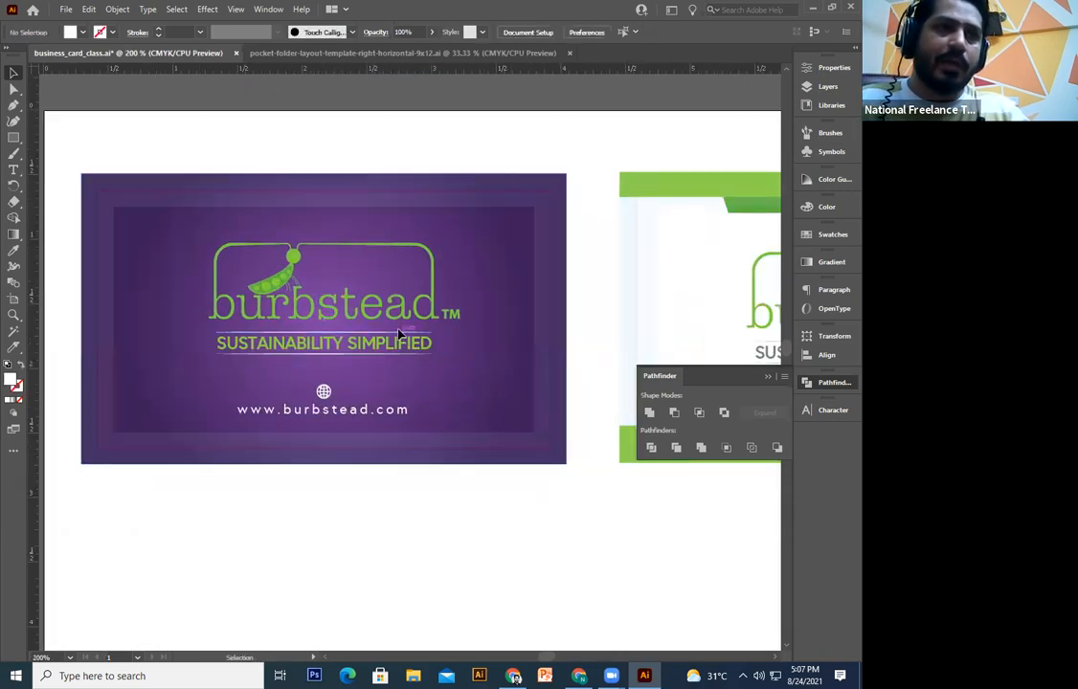
Step: Try shrinking the purple card's gradient background on all four sides to the innermost guide border
{"action": "left_click", "coordinate": [472, 317]}
{"action": "left_click_drag", "start_coordinate": [326, 178], "coordinate": [326, 207]}
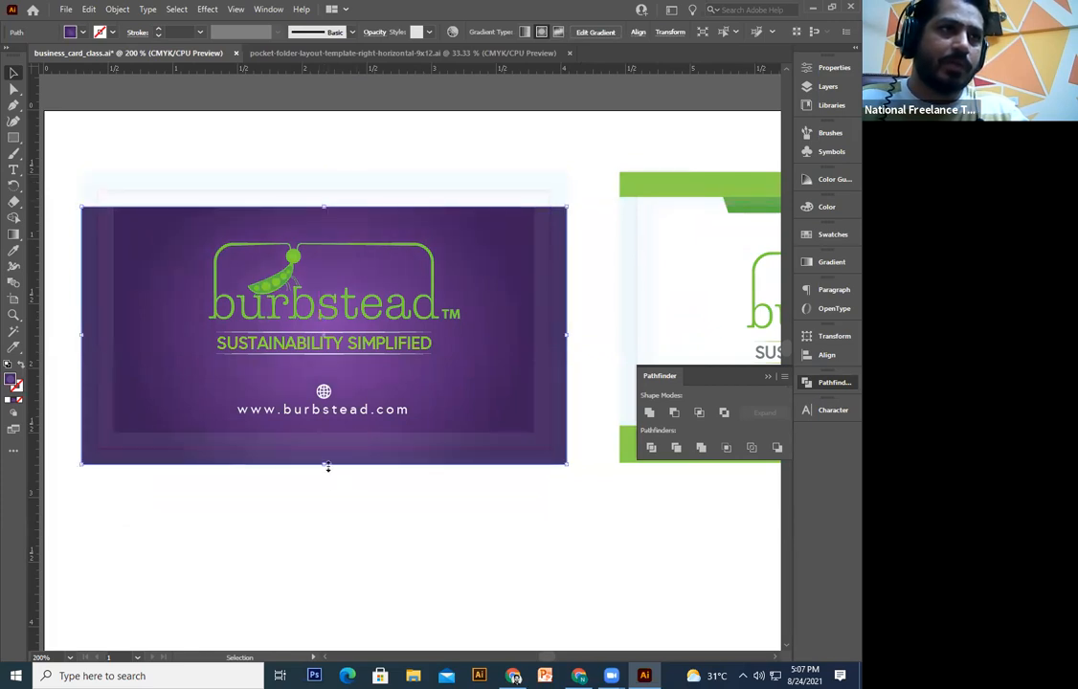
{"action": "left_click_drag", "start_coordinate": [326, 465], "coordinate": [327, 431]}
{"action": "left_click_drag", "start_coordinate": [83, 320], "coordinate": [113, 320]}
{"action": "left_click_drag", "start_coordinate": [569, 324], "coordinate": [537, 322]}
Step: Set the purple card's guide group to 100% opacity and clear the selection
{"action": "left_click", "coordinate": [558, 191]}
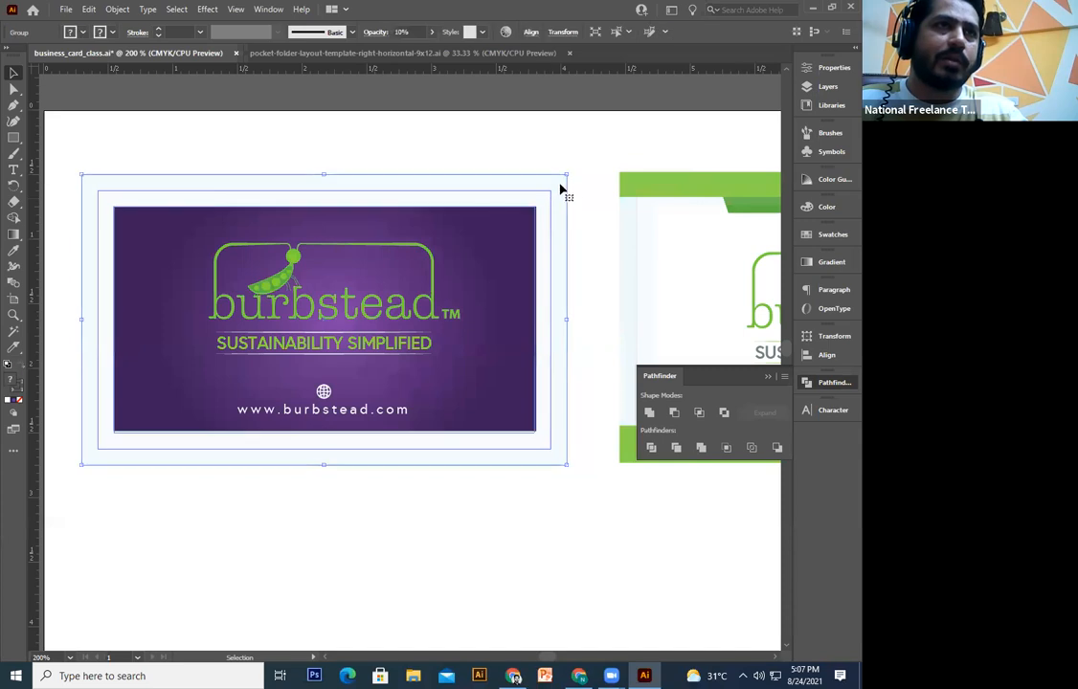
{"action": "type", "text": "100"}
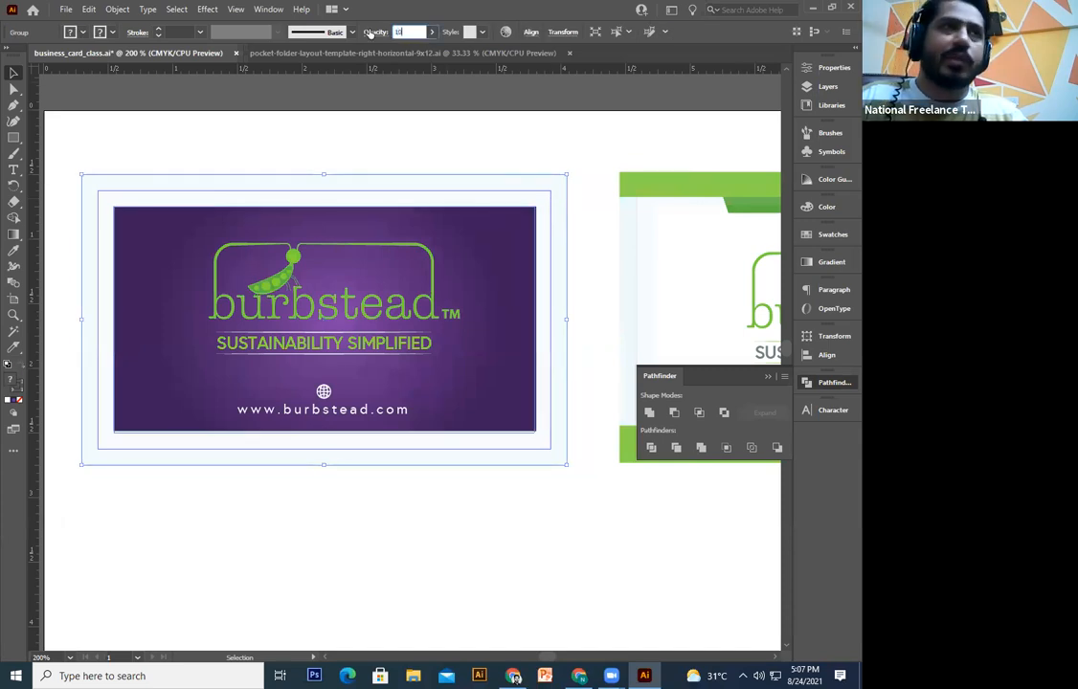
{"action": "key", "text": "Return"}
{"action": "left_click", "coordinate": [279, 549]}
{"action": "left_click_drag", "start_coordinate": [289, 553], "coordinate": [303, 536]}
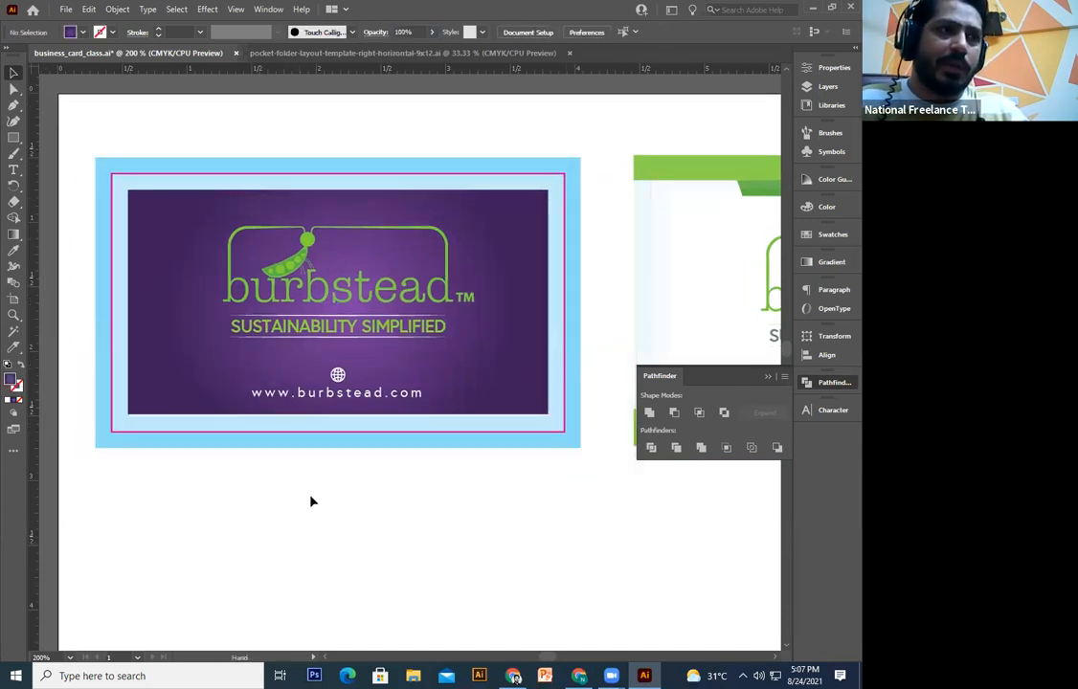
Step: Compare the purple background's lower edge with the innermost guide border, up close and at full-card view
{"action": "left_click", "coordinate": [303, 301]}
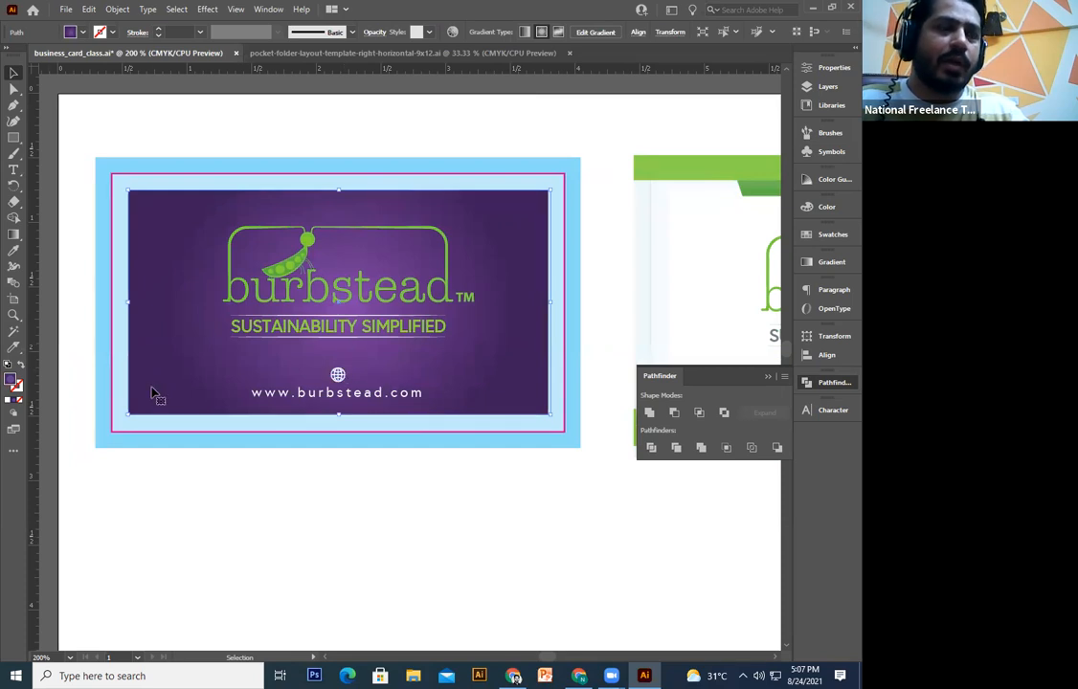
{"action": "left_click", "coordinate": [283, 492]}
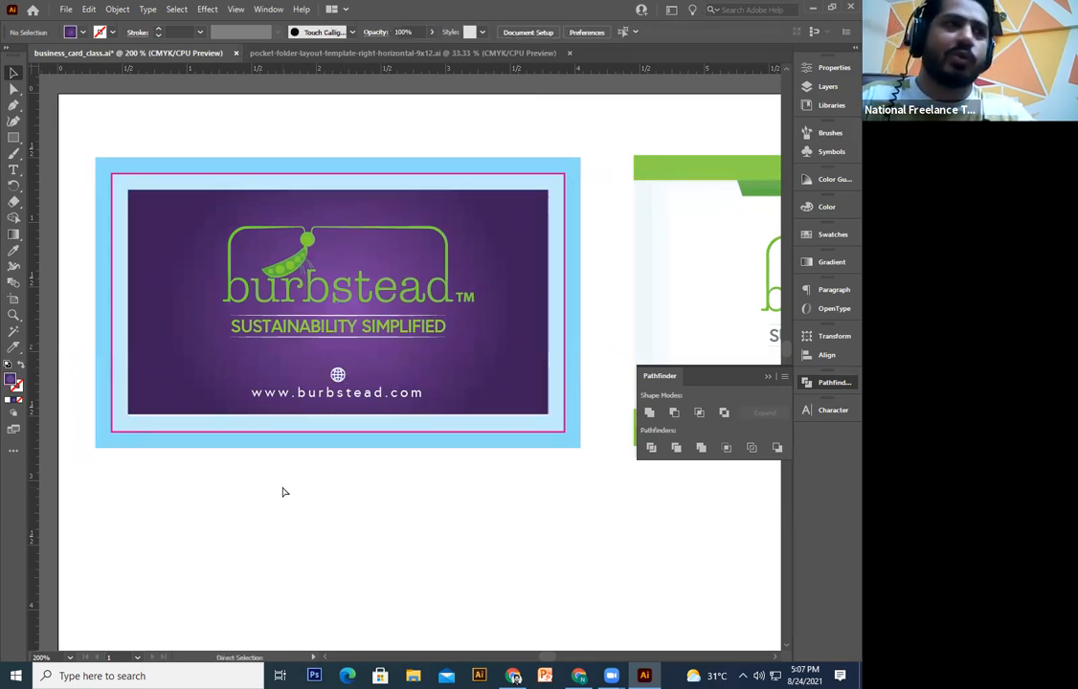
{"action": "key", "text": "ctrl+equal"}
{"action": "key", "text": "ctrl+equal"}
{"action": "key", "text": "ctrl+equal"}
{"action": "key", "text": "ctrl+equal"}
{"action": "key", "text": "ctrl+equal"}
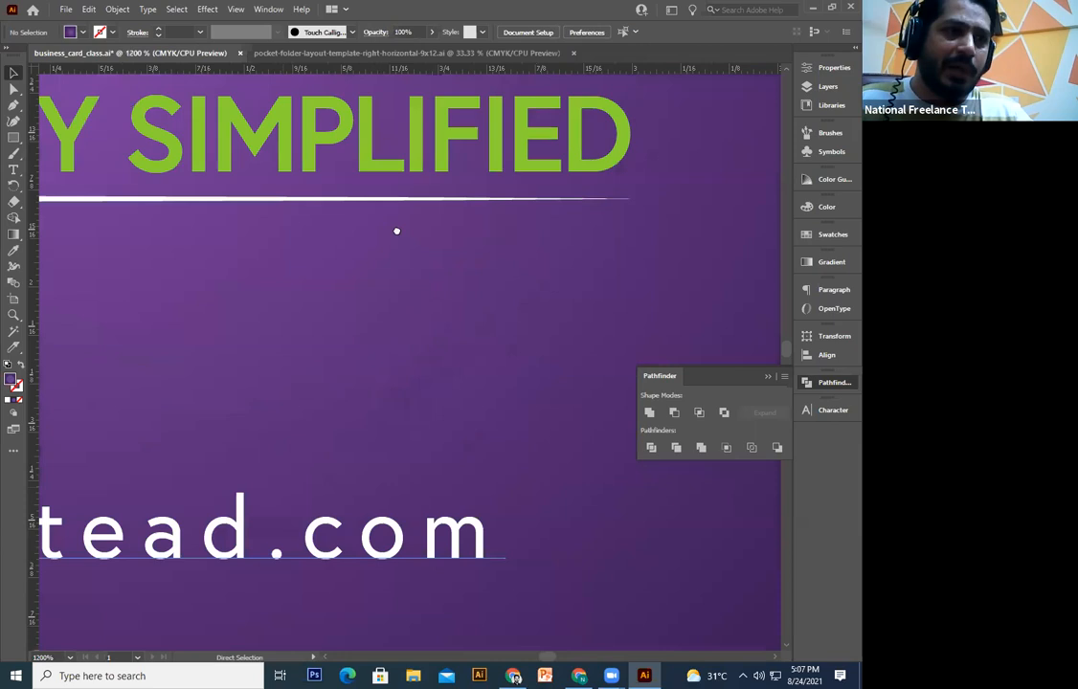
{"action": "scroll", "coordinate": [392, 361], "scroll_direction": "down", "scroll_amount": 3}
{"action": "key", "text": "ctrl+equal"}
{"action": "key", "text": "ctrl+equal"}
{"action": "key", "text": "ctrl+equal"}
{"action": "key", "text": "ctrl+equal"}
{"action": "key", "text": "ctrl+equal"}
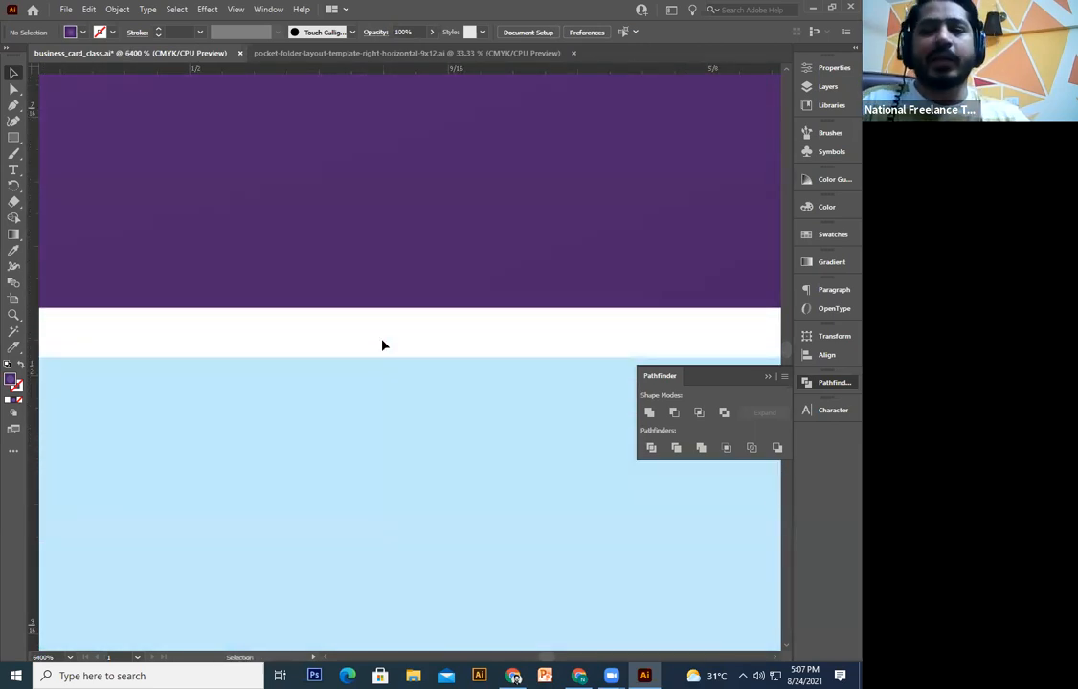
{"action": "key", "text": "ctrl+minus"}
{"action": "key", "text": "ctrl+minus"}
{"action": "key", "text": "ctrl+minus"}
{"action": "key", "text": "ctrl+minus"}
{"action": "key", "text": "ctrl+minus"}
{"action": "key", "text": "ctrl+minus"}
{"action": "key", "text": "ctrl+minus"}
{"action": "key", "text": "ctrl+minus"}
{"action": "key", "text": "ctrl+minus"}
{"action": "key", "text": "ctrl+minus"}
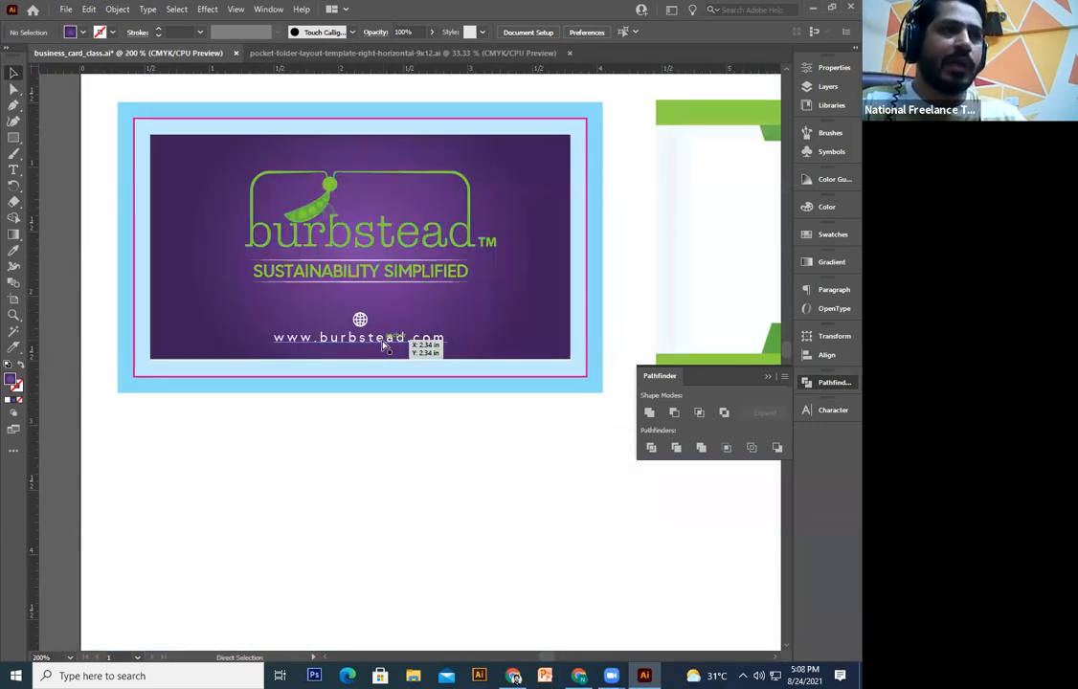
Step: Undo the guide group's opacity change and the purple background's resizing, and clear the selection
{"action": "left_click", "coordinate": [383, 348]}
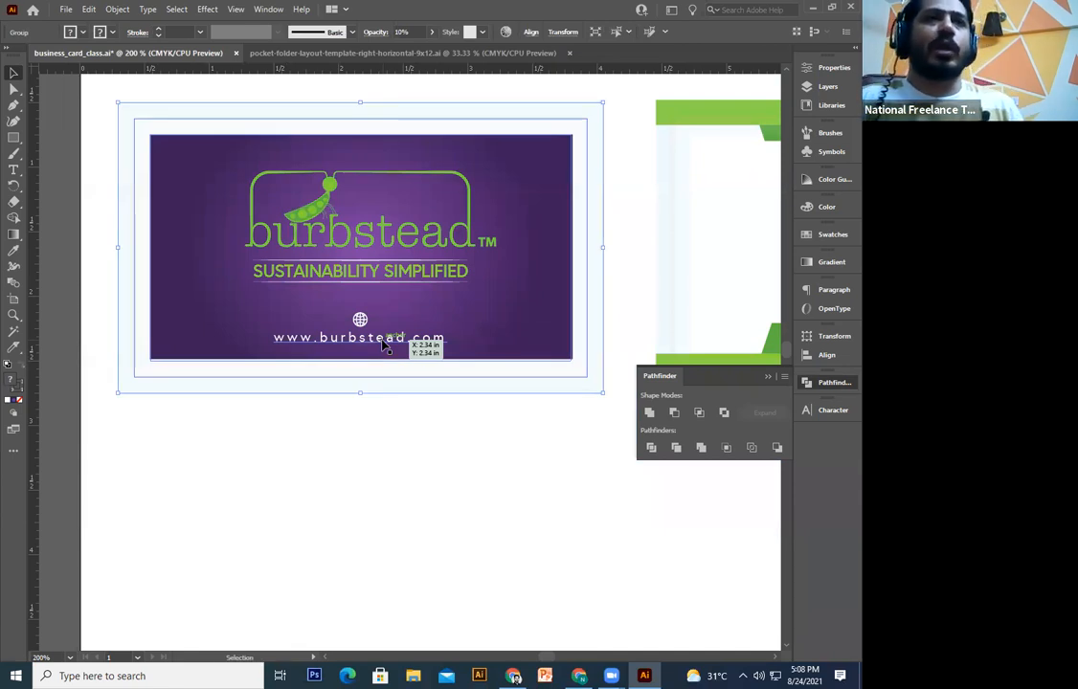
{"action": "key", "text": "a"}
{"action": "left_click", "coordinate": [383, 348]}
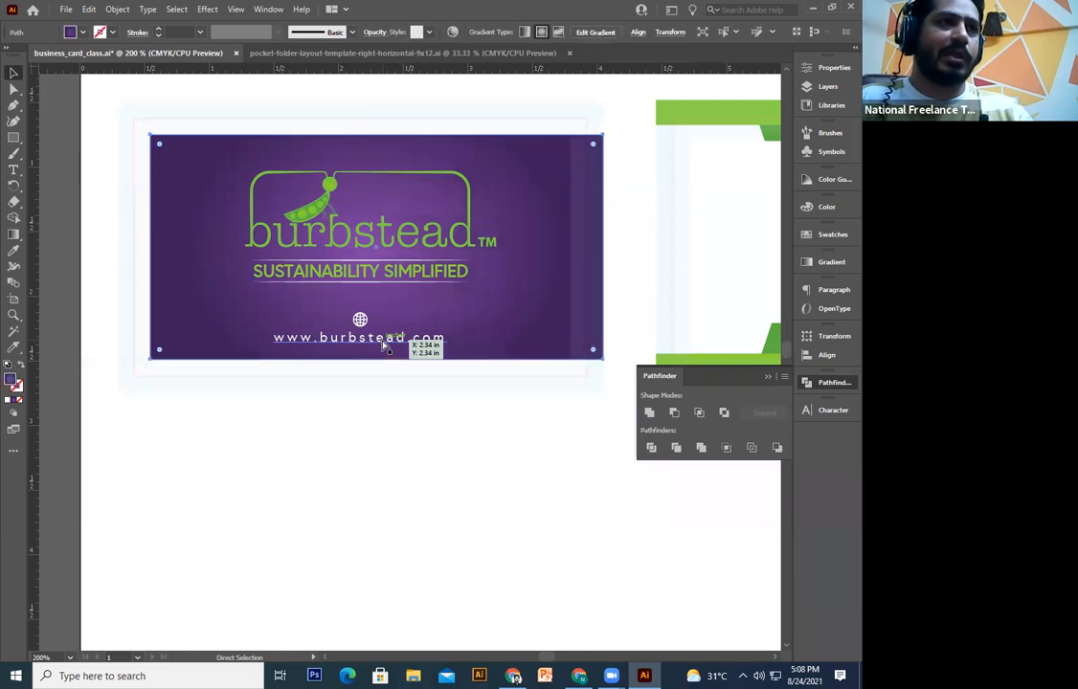
{"action": "key", "text": "ctrl+z"}
{"action": "key", "text": "ctrl+z"}
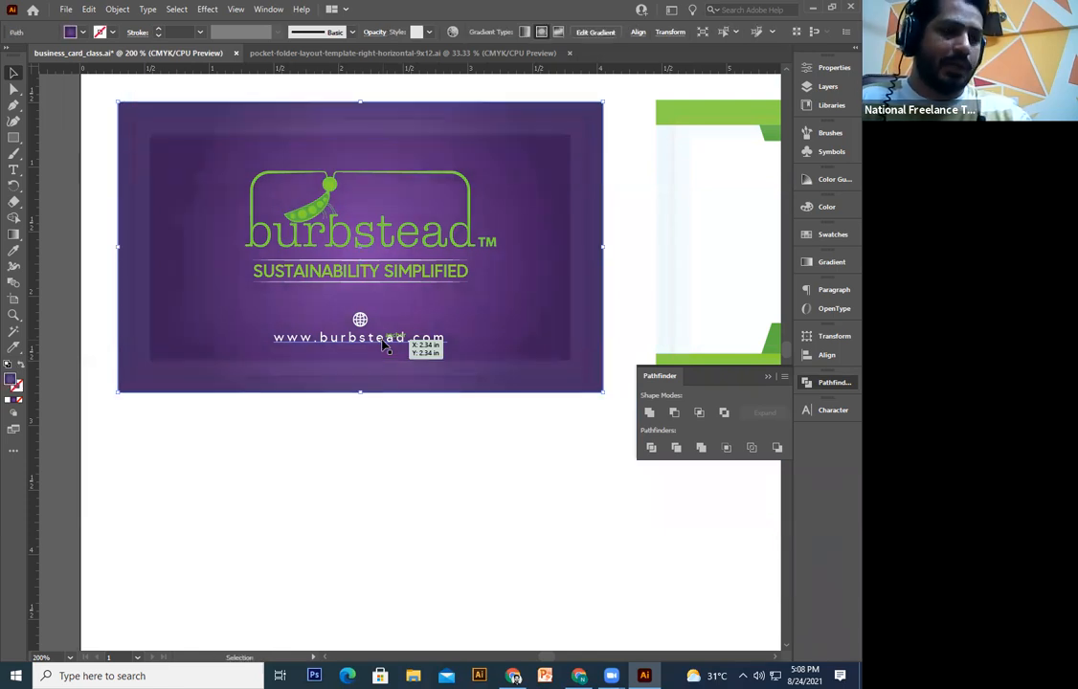
{"action": "key", "text": "ctrl+minus"}
{"action": "key", "text": "ctrl+minus"}
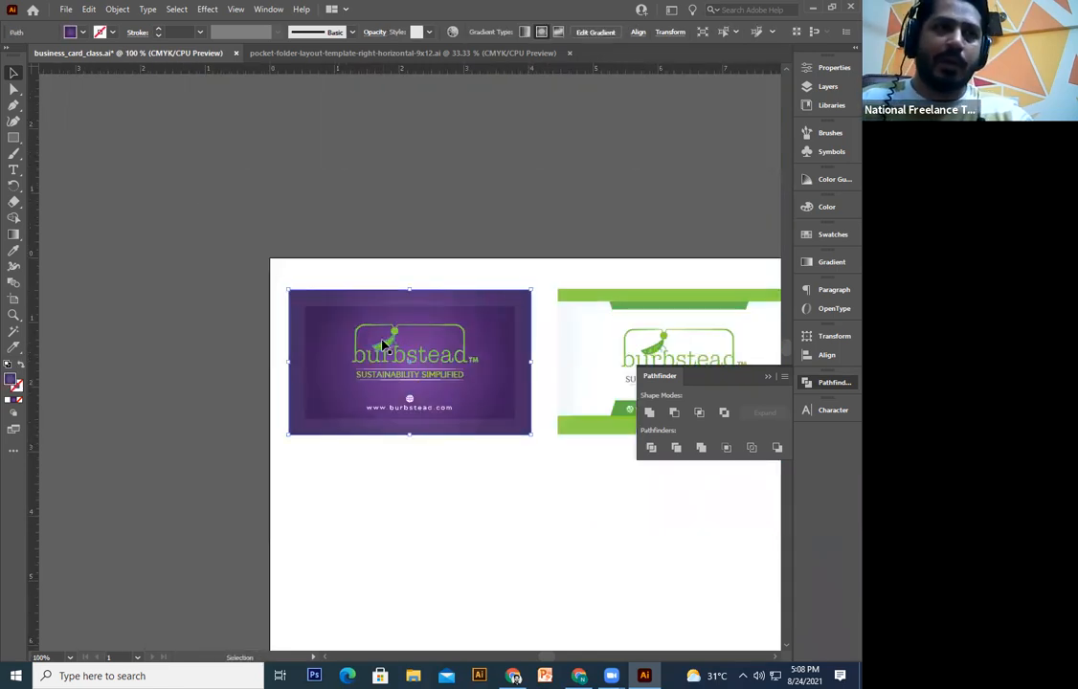
{"action": "left_click", "coordinate": [513, 514]}
{"action": "left_click_drag", "start_coordinate": [505, 533], "coordinate": [414, 459]}
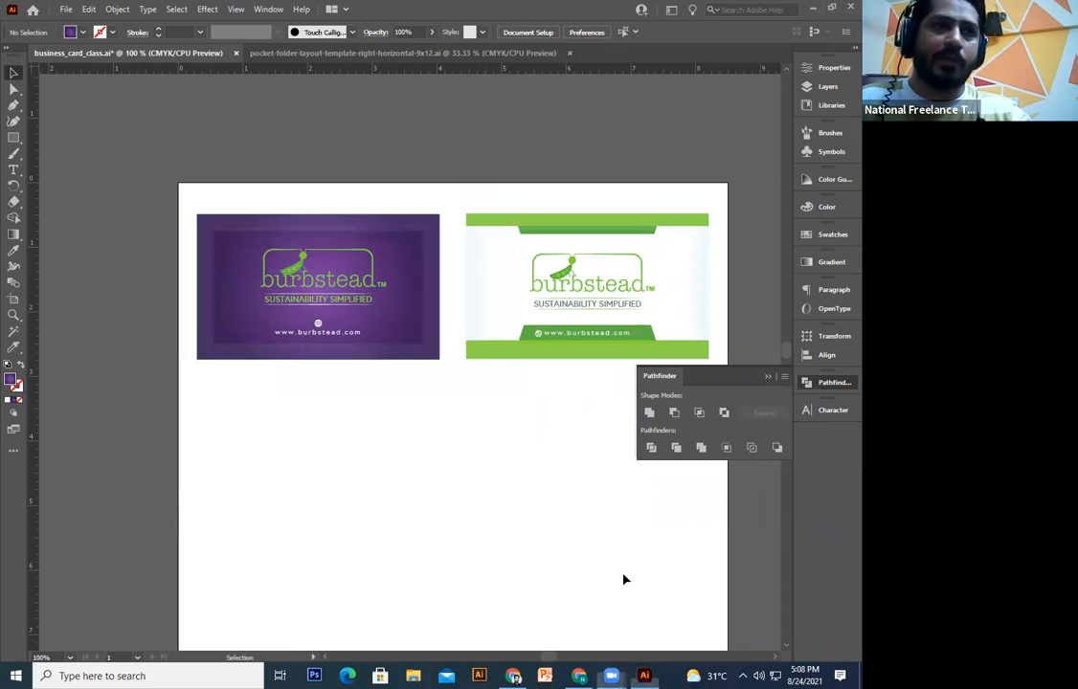
{"action": "key", "text": "ctrl+minus"}
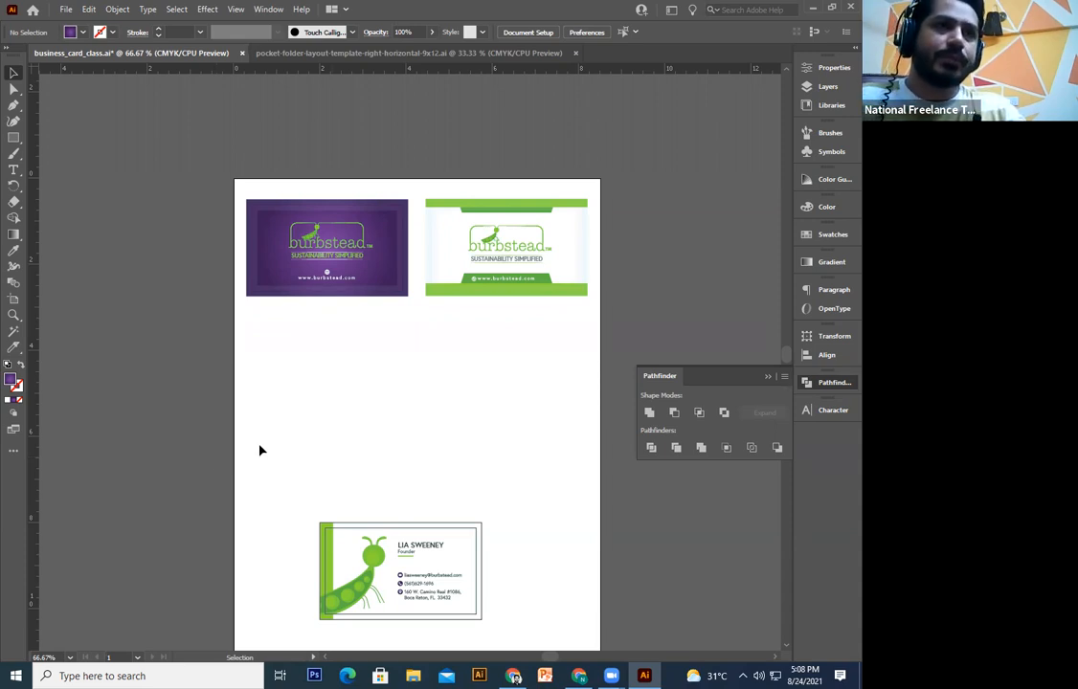
{"action": "key", "text": "space"}
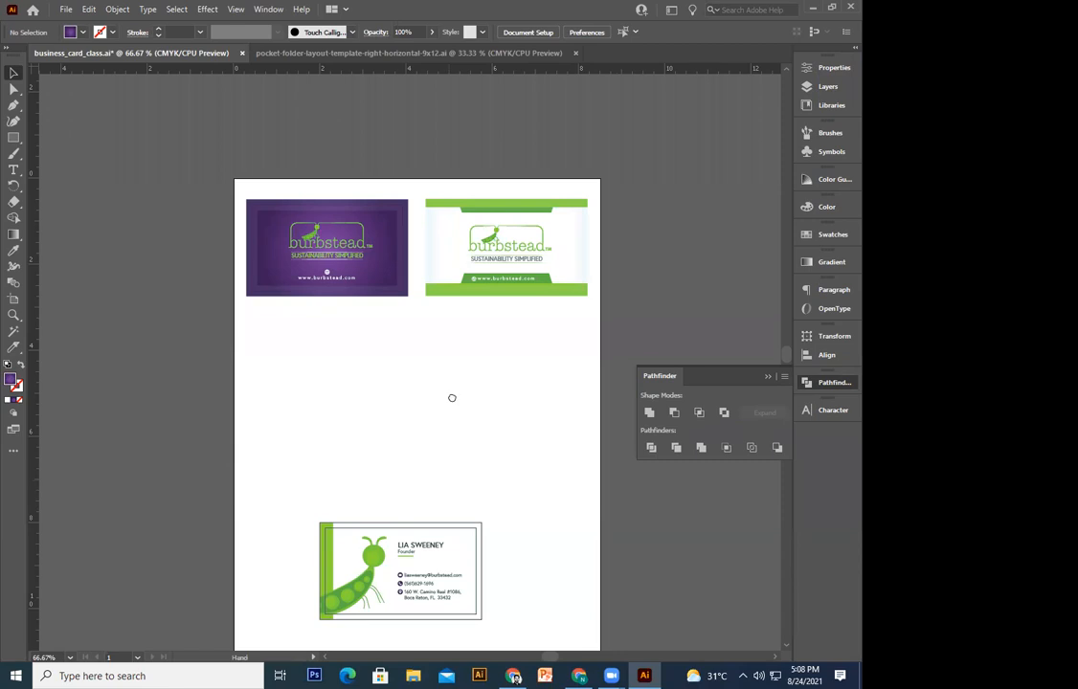
{"action": "left_click_drag", "start_coordinate": [454, 402], "coordinate": [426, 393]}
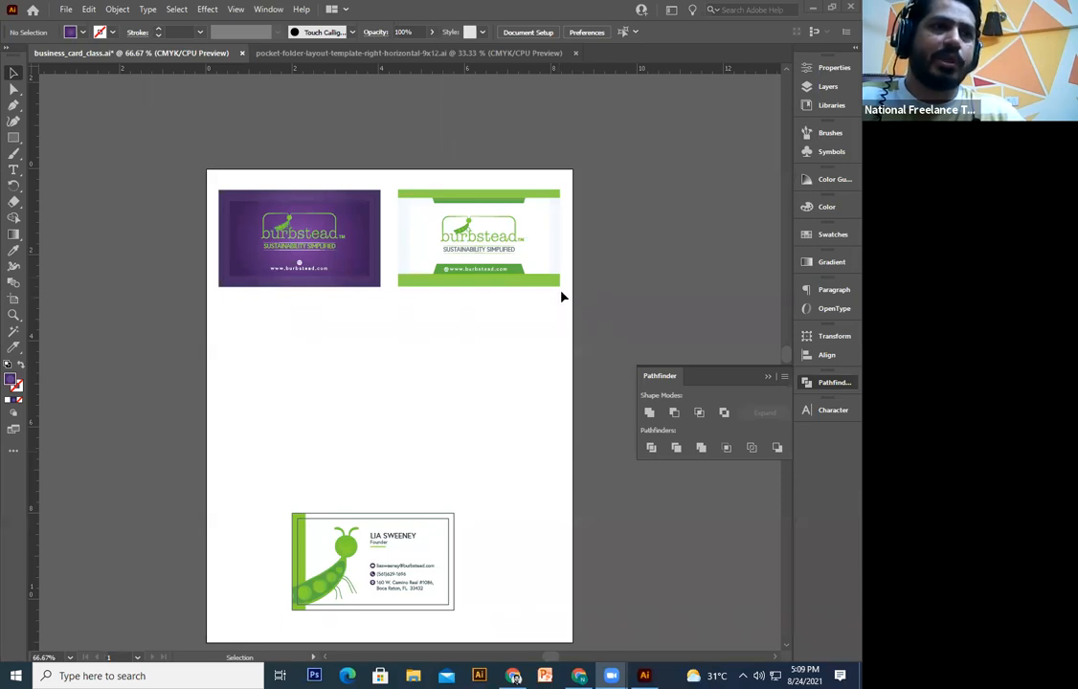
{"action": "left_click", "coordinate": [517, 541]}
{"action": "left_click_drag", "start_coordinate": [471, 524], "coordinate": [491, 423]}
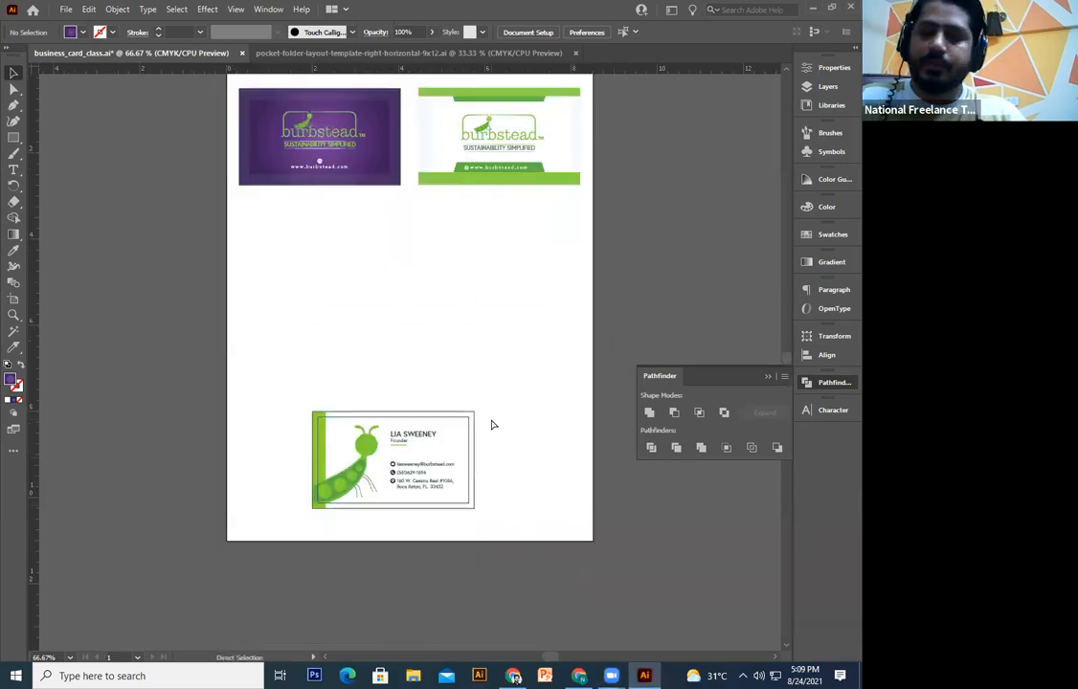
{"action": "key", "text": "ctrl+plus"}
{"action": "key", "text": "ctrl+plus"}
{"action": "key", "text": "ctrl+minus"}
{"action": "key", "text": "ctrl+minus"}
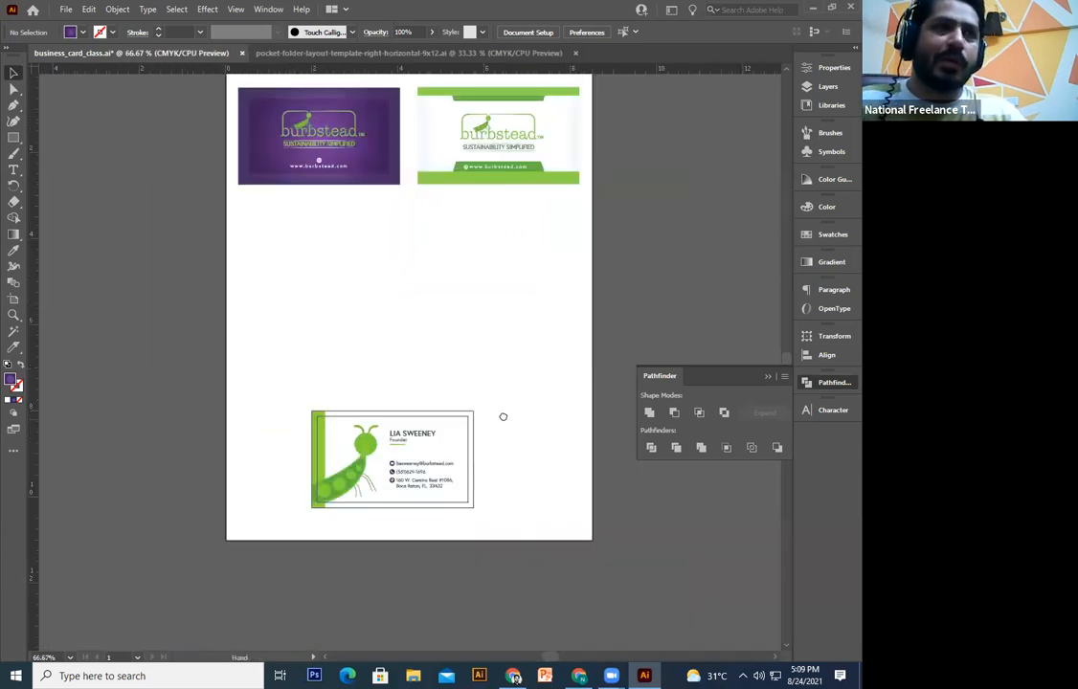
{"action": "scroll", "coordinate": [439, 101], "scroll_direction": "left", "scroll_amount": 1}
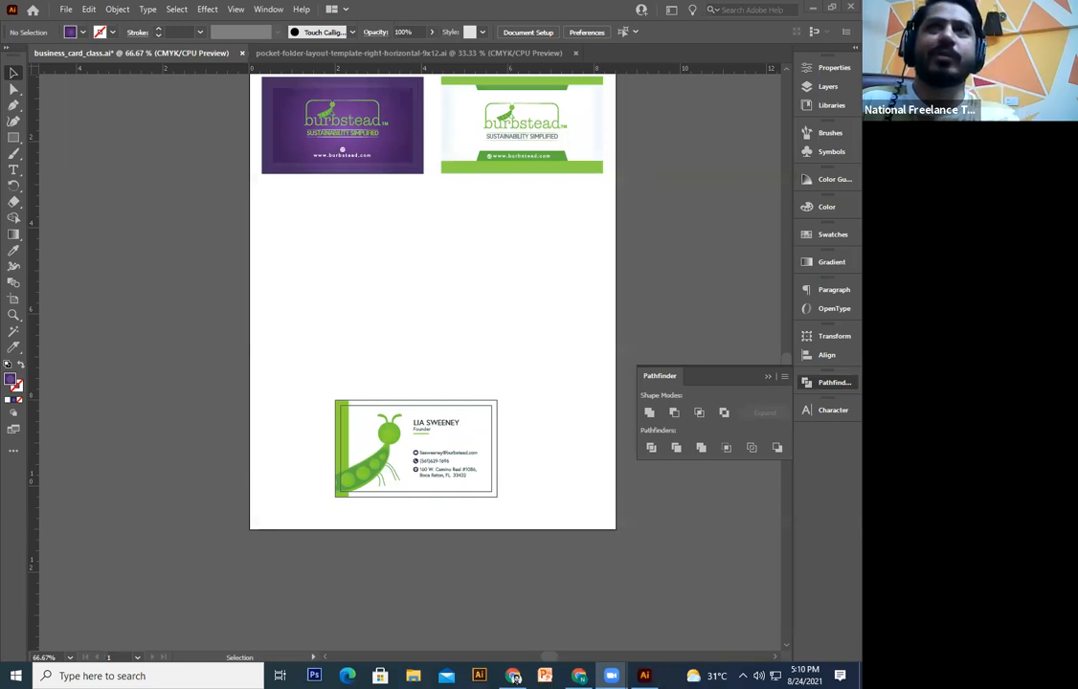
Step: Switch to Fiverr in Chrome and open the signboard, backdrop, rollup and table cover gig from the seller profile
{"action": "left_click", "coordinate": [514, 677]}
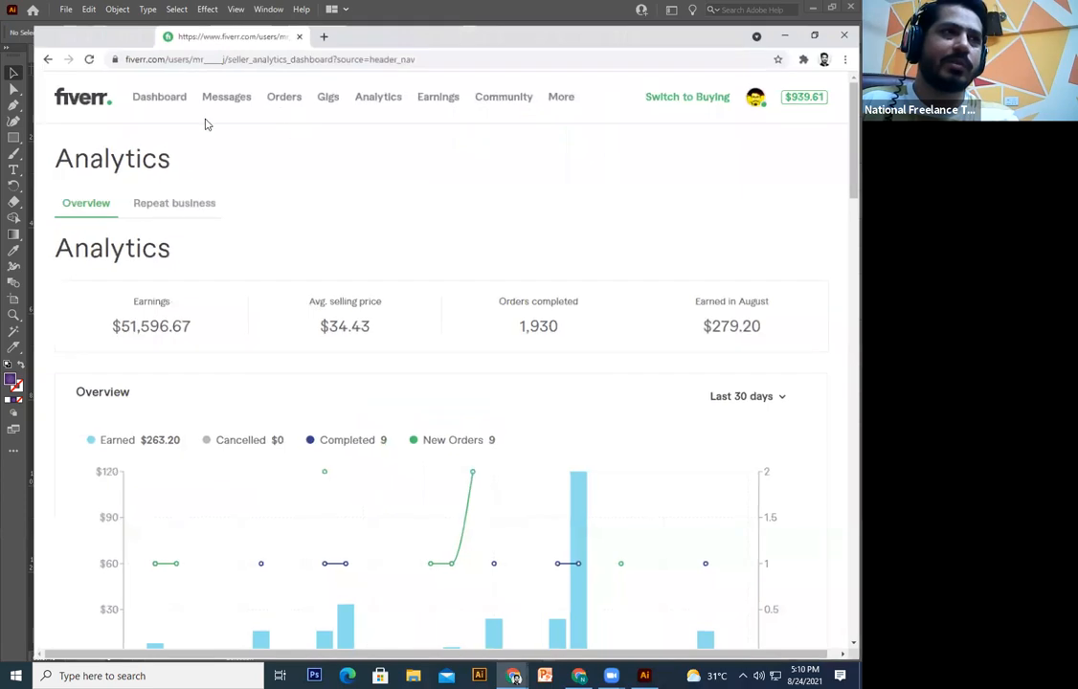
{"action": "left_click", "coordinate": [134, 77]}
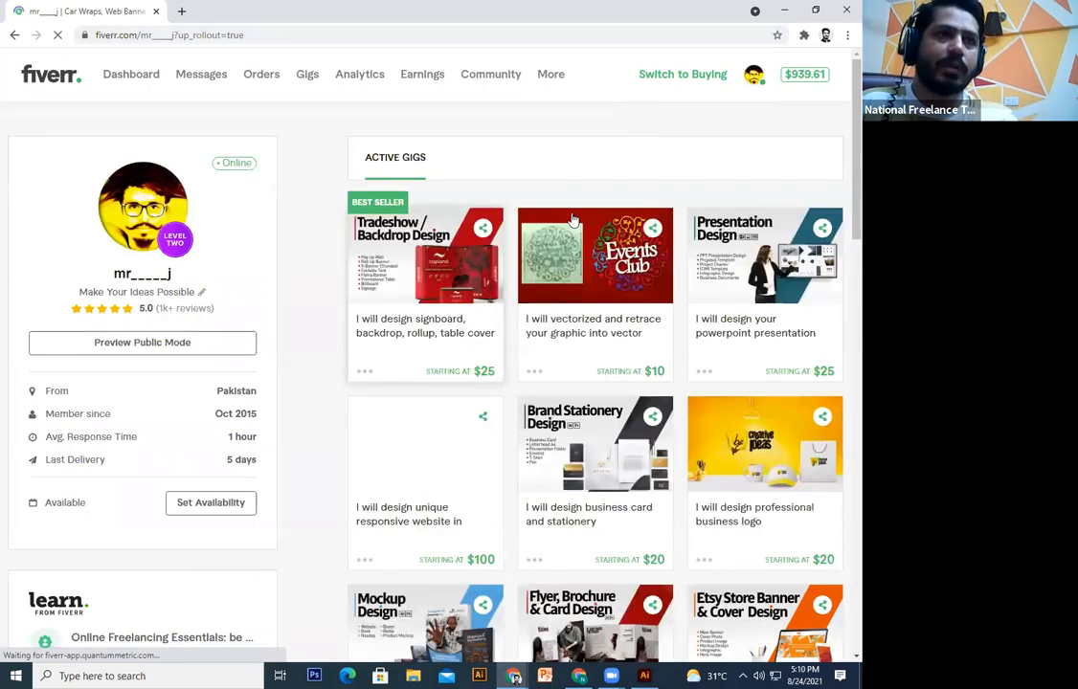
{"action": "left_click", "coordinate": [448, 276]}
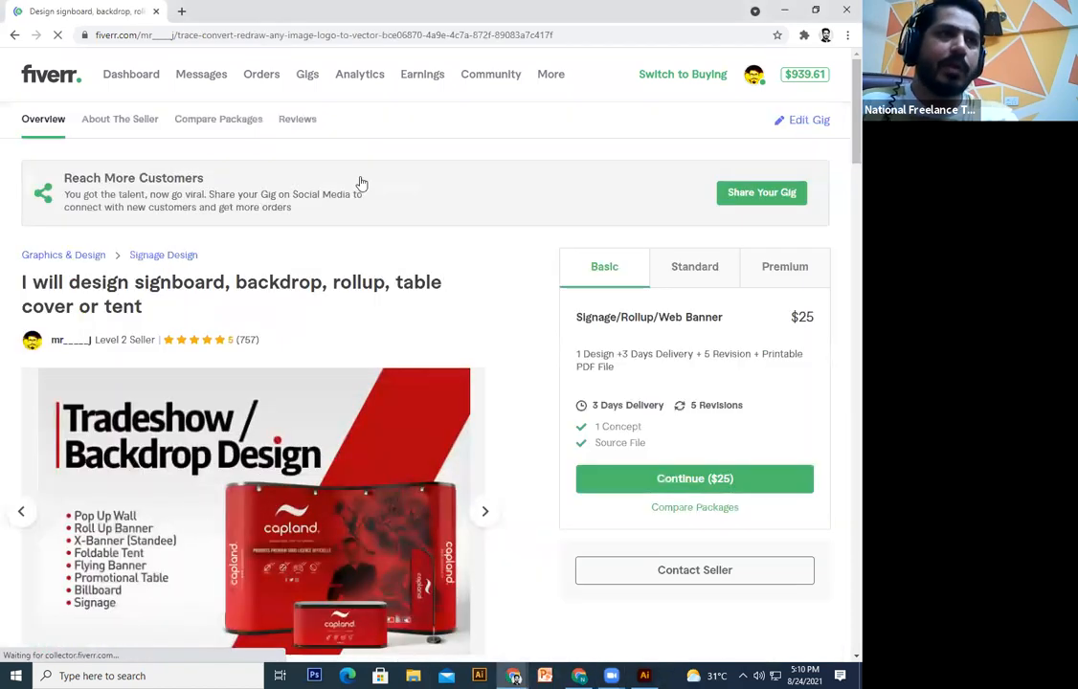
Step: Look through the signboard gig's description and its gallery images up to the Foldable Tent & Table Design slide
{"action": "scroll", "coordinate": [675, 232], "scroll_direction": "down", "scroll_amount": 1}
{"action": "scroll", "coordinate": [675, 231], "scroll_direction": "down", "scroll_amount": 3}
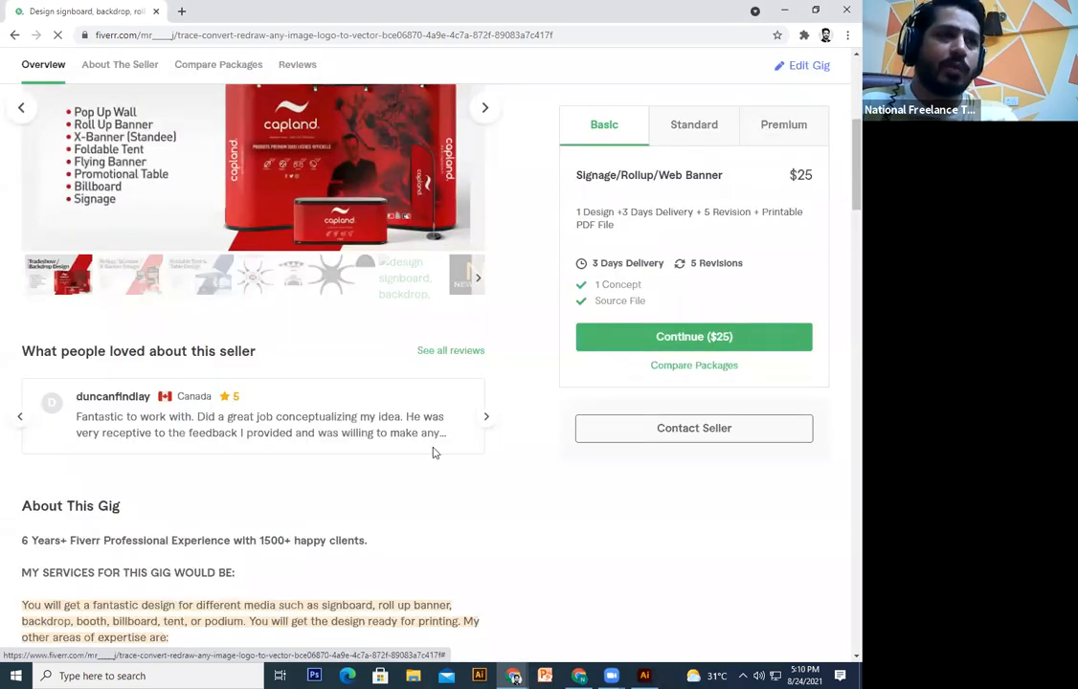
{"action": "scroll", "coordinate": [373, 283], "scroll_direction": "up", "scroll_amount": 2}
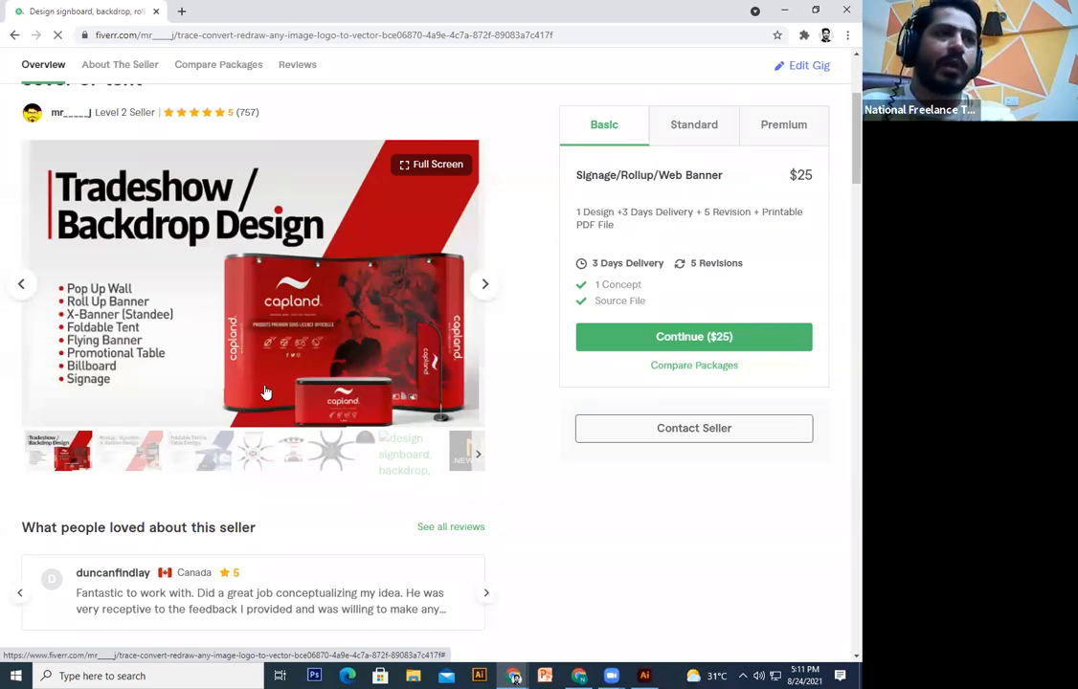
{"action": "scroll", "coordinate": [266, 392], "scroll_direction": "up", "scroll_amount": 1}
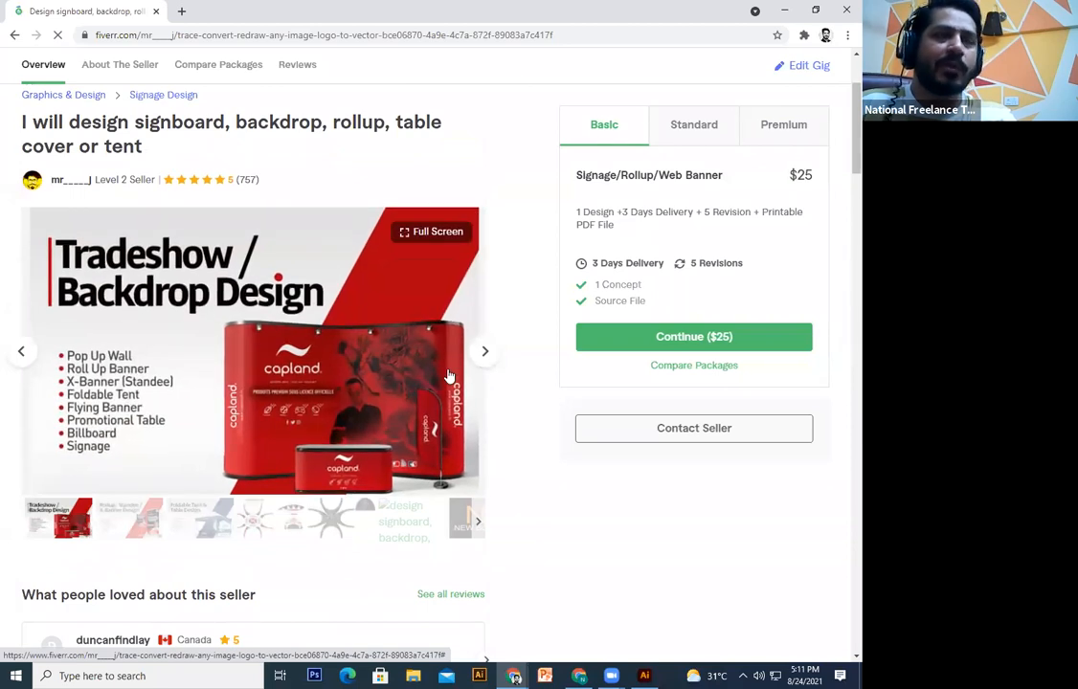
{"action": "scroll", "coordinate": [447, 376], "scroll_direction": "up", "scroll_amount": 2}
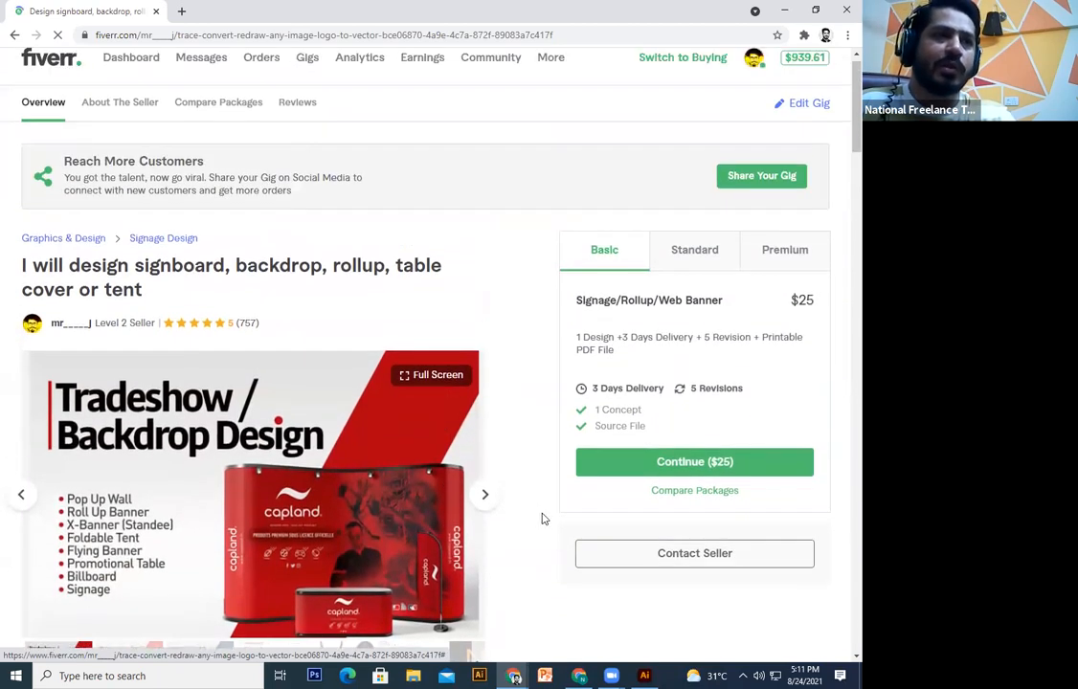
{"action": "scroll", "coordinate": [481, 447], "scroll_direction": "down", "scroll_amount": 1}
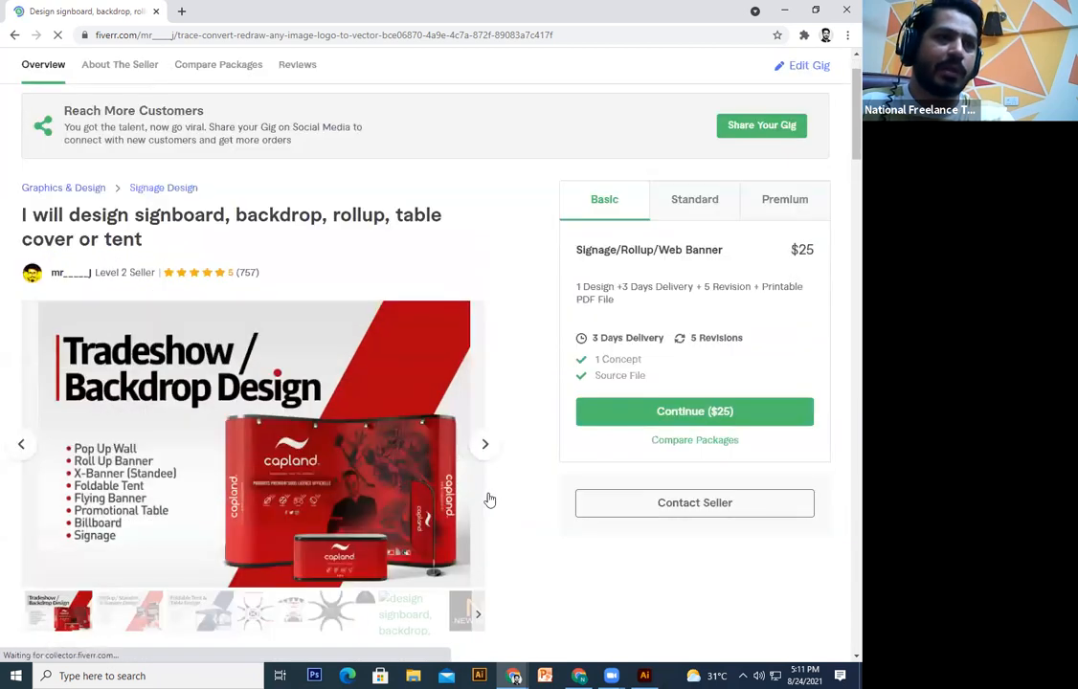
{"action": "scroll", "coordinate": [485, 390], "scroll_direction": "down", "scroll_amount": 1}
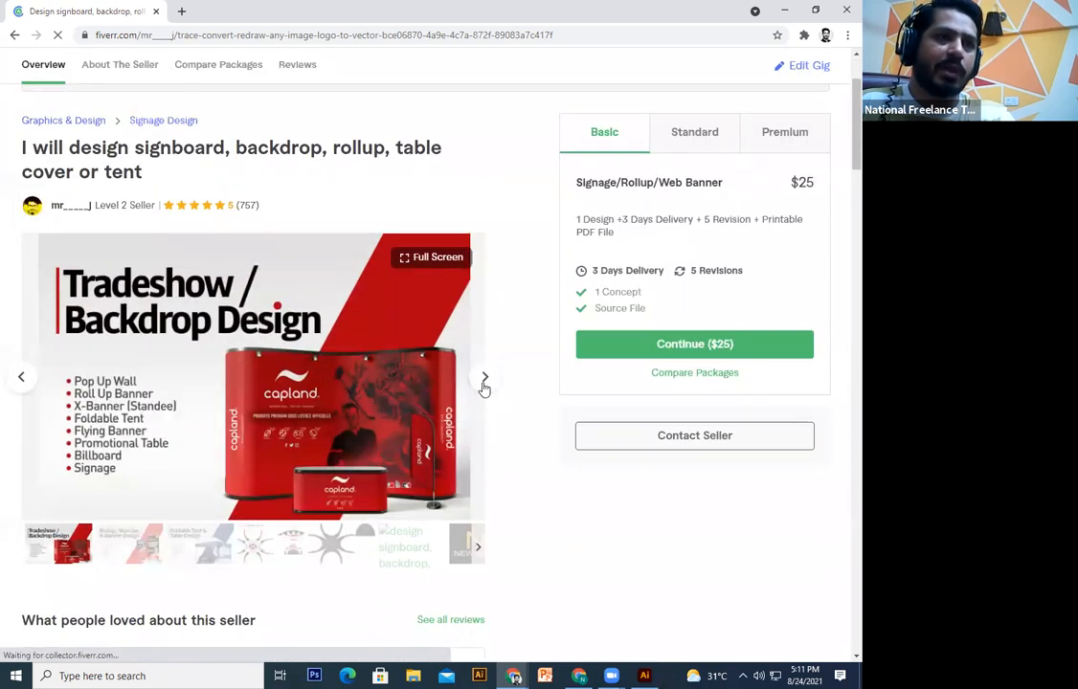
{"action": "left_click", "coordinate": [484, 379]}
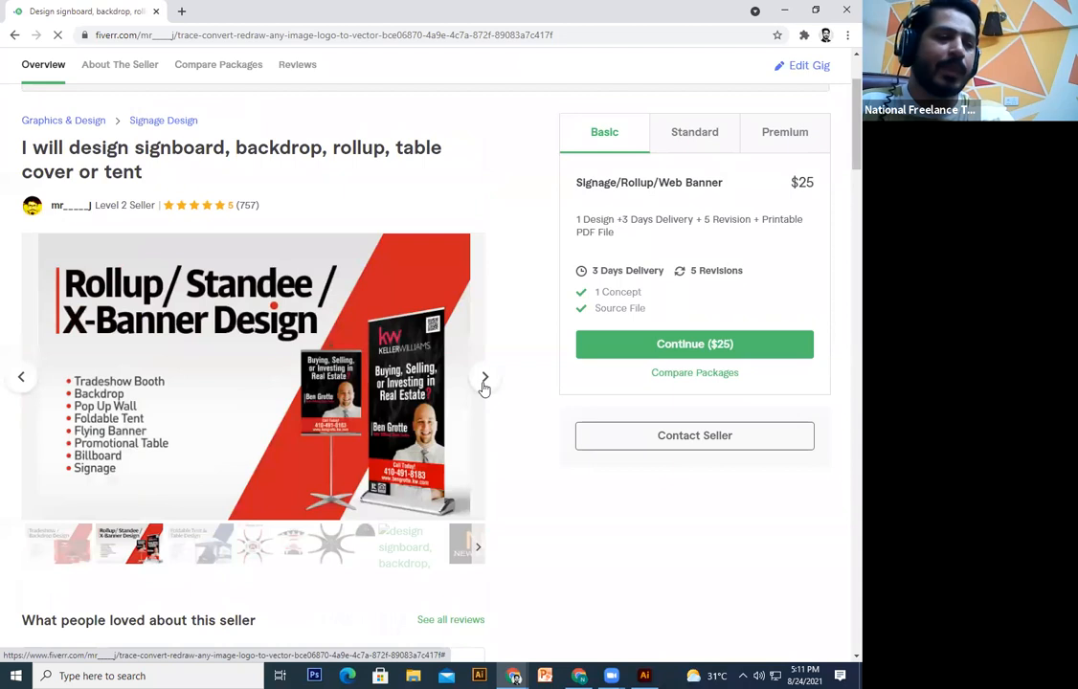
{"action": "left_click", "coordinate": [484, 383]}
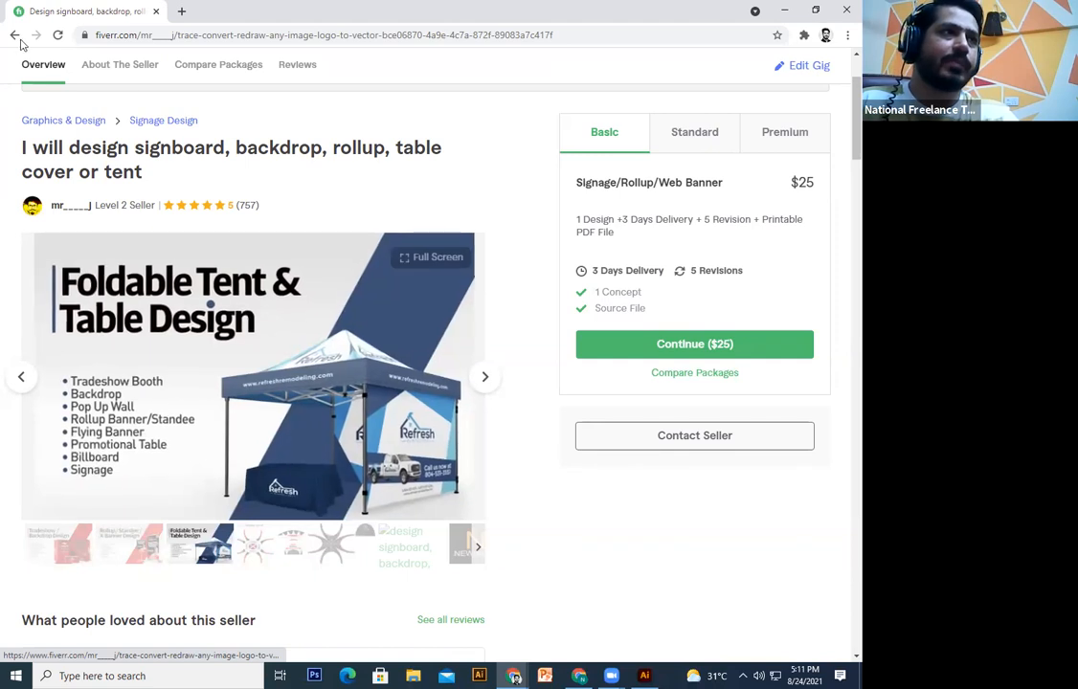
{"action": "scroll", "coordinate": [447, 230], "scroll_direction": "up", "scroll_amount": 2}
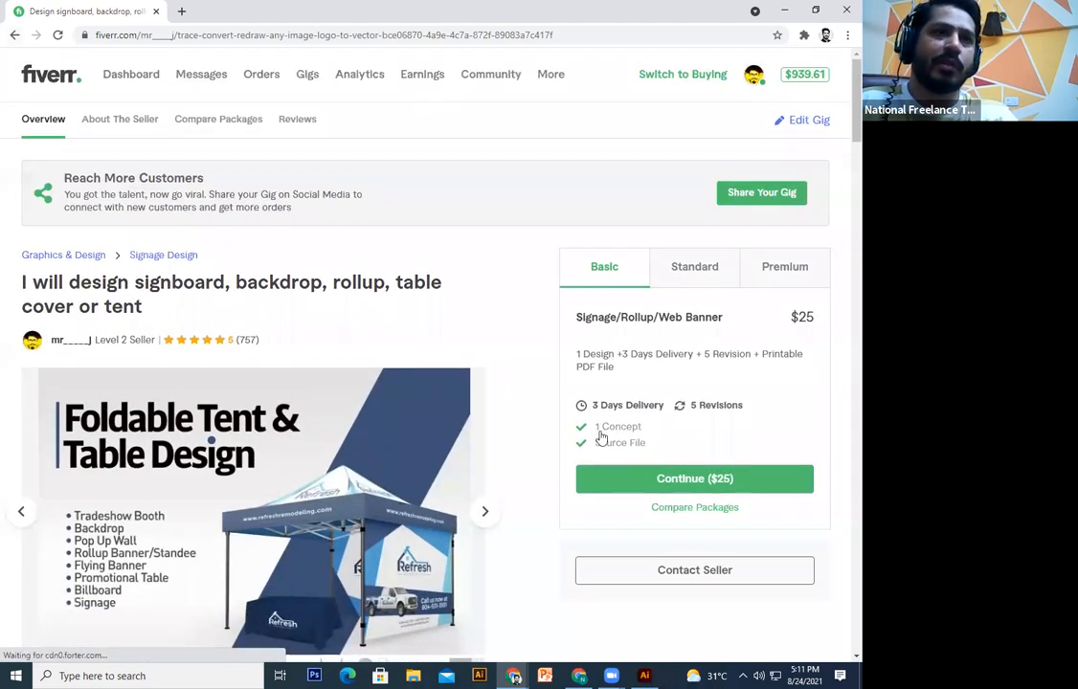
Step: Return to the seller profile, open the business card and stationery gig, and view its two Brand Stationery Design gallery images
{"action": "key", "text": "alt+Left"}
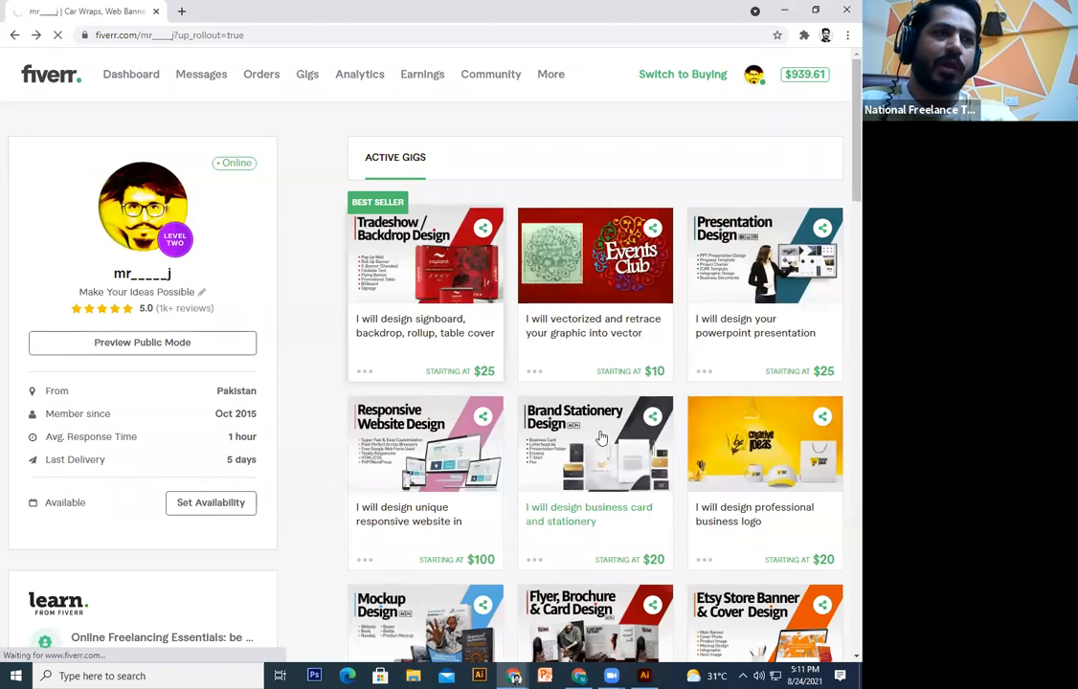
{"action": "left_click", "coordinate": [602, 438]}
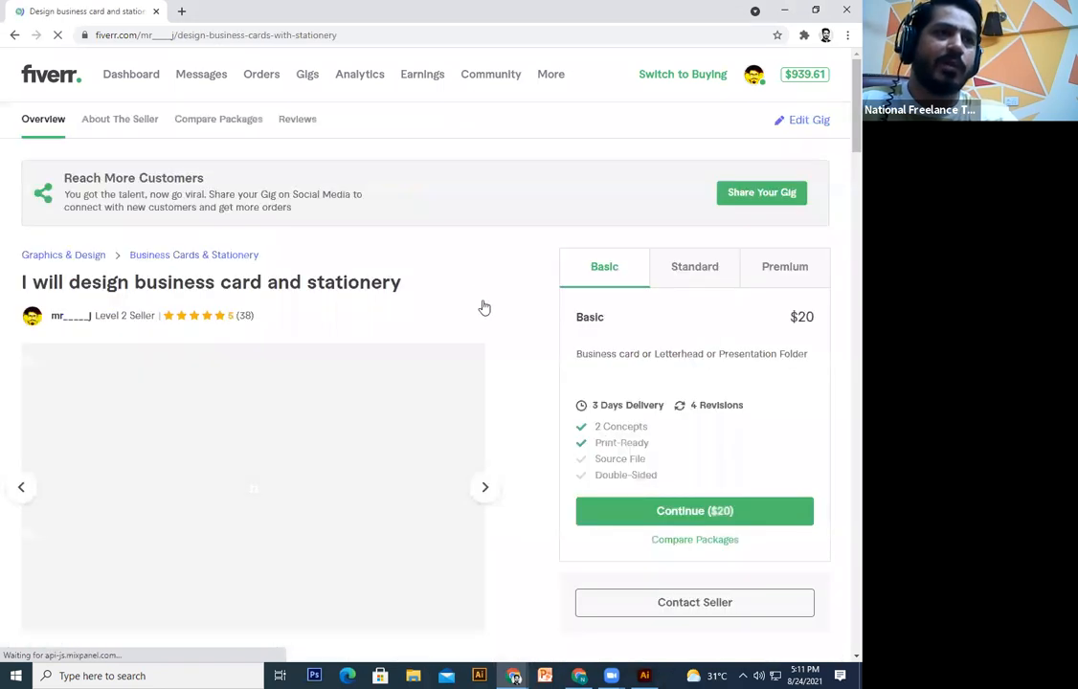
{"action": "scroll", "coordinate": [484, 306], "scroll_direction": "down", "scroll_amount": 2}
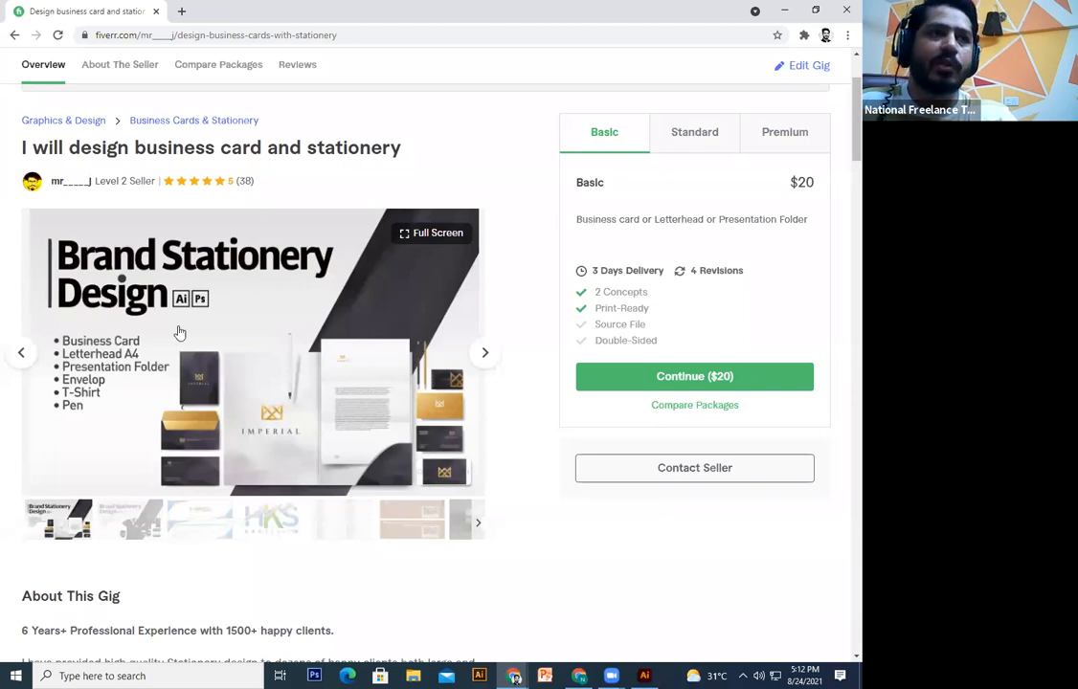
{"action": "left_click", "coordinate": [139, 528]}
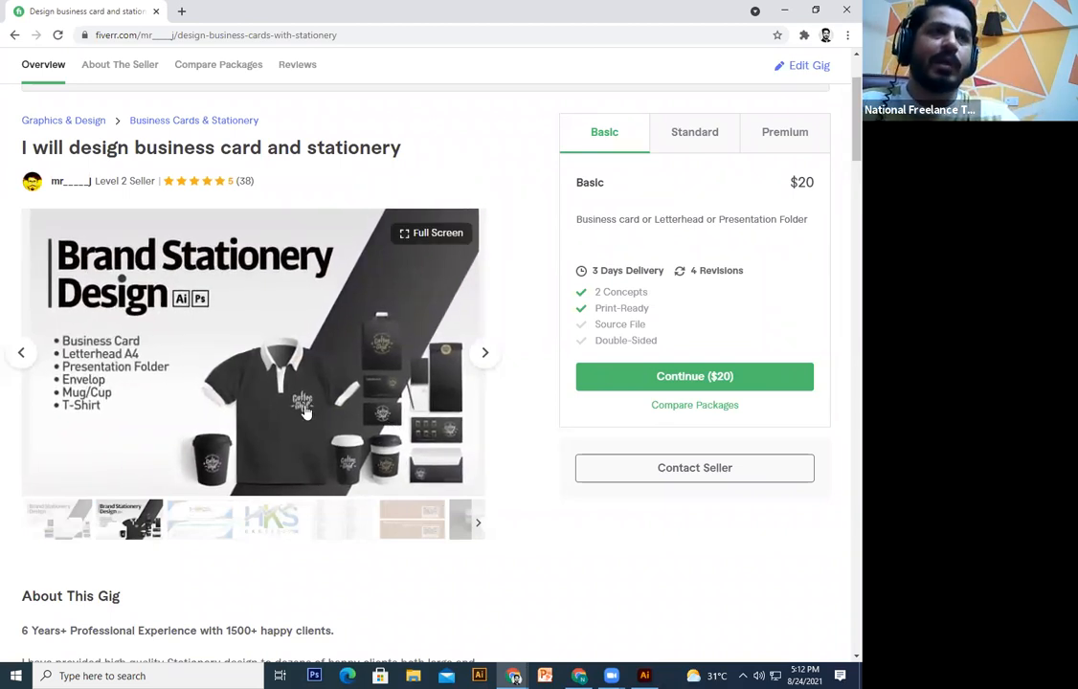
{"action": "left_click", "coordinate": [148, 529]}
{"action": "left_click", "coordinate": [46, 525]}
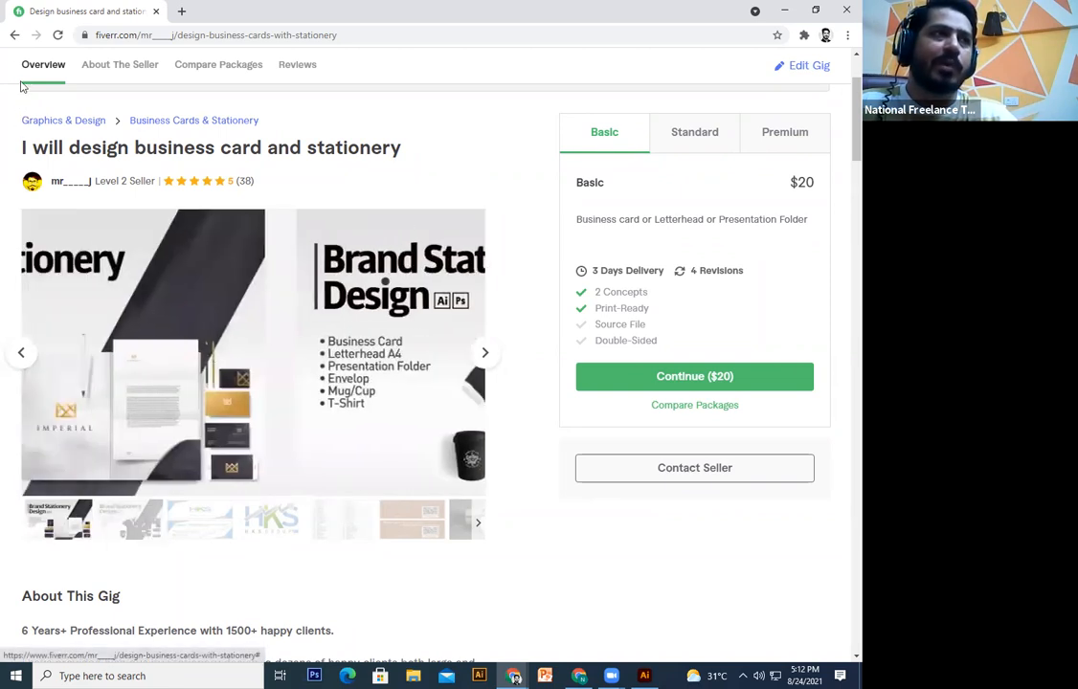
Step: Go back to the seller profile and open the sale flyer, brochure or Black Friday banner gig to view its gallery
{"action": "left_click", "coordinate": [13, 34]}
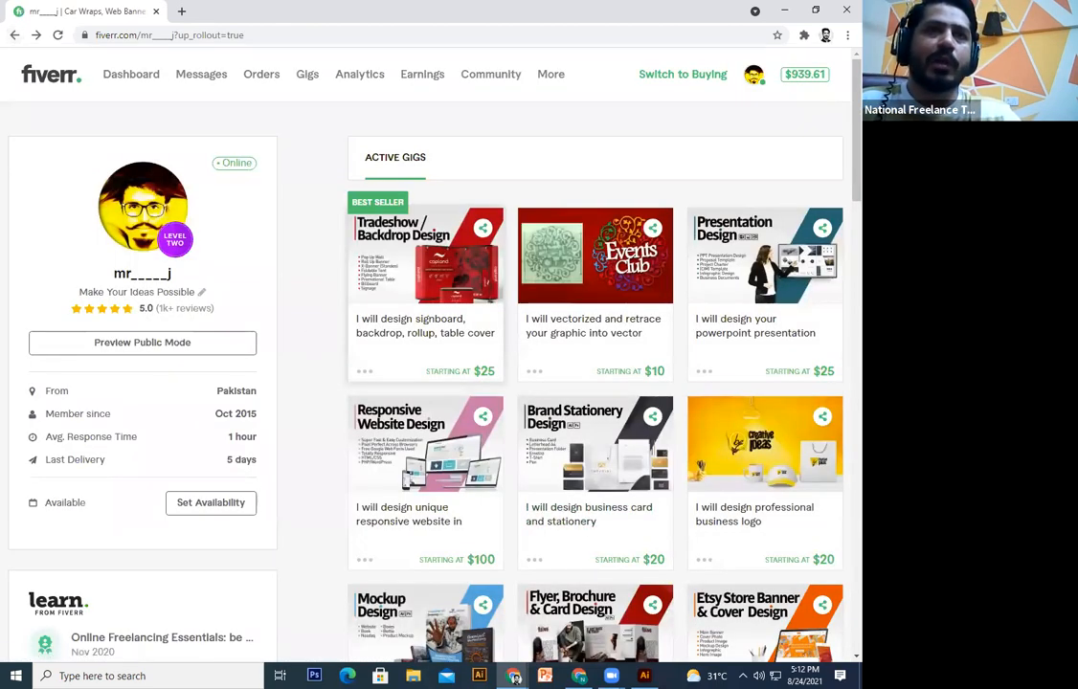
{"action": "scroll", "coordinate": [839, 223], "scroll_direction": "down", "scroll_amount": 3}
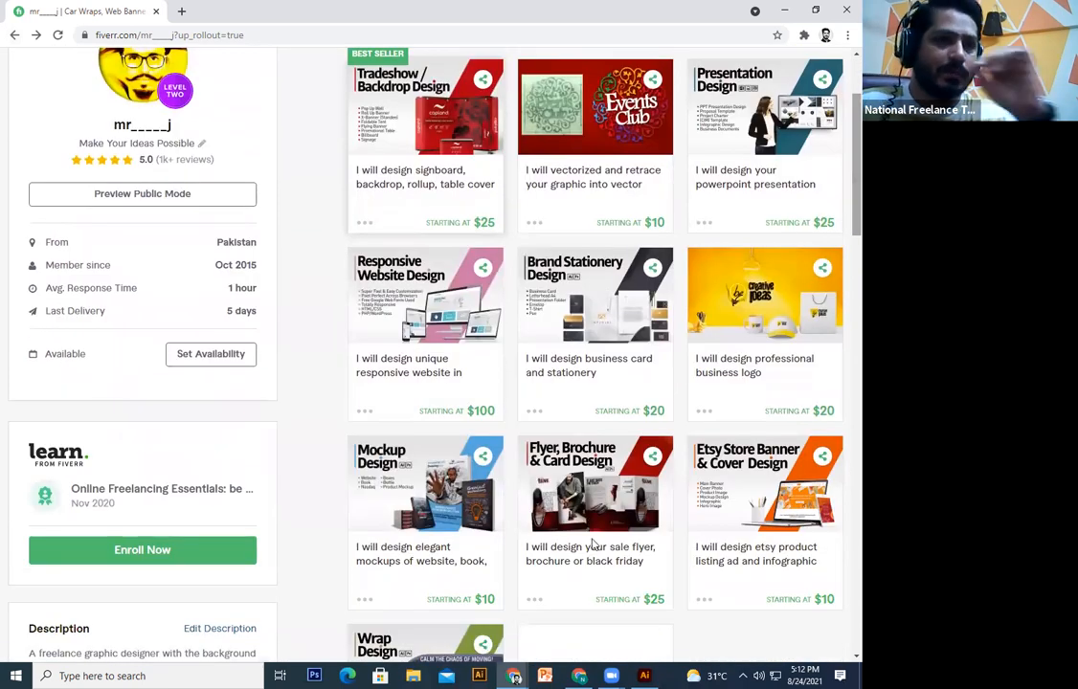
{"action": "left_click", "coordinate": [595, 488]}
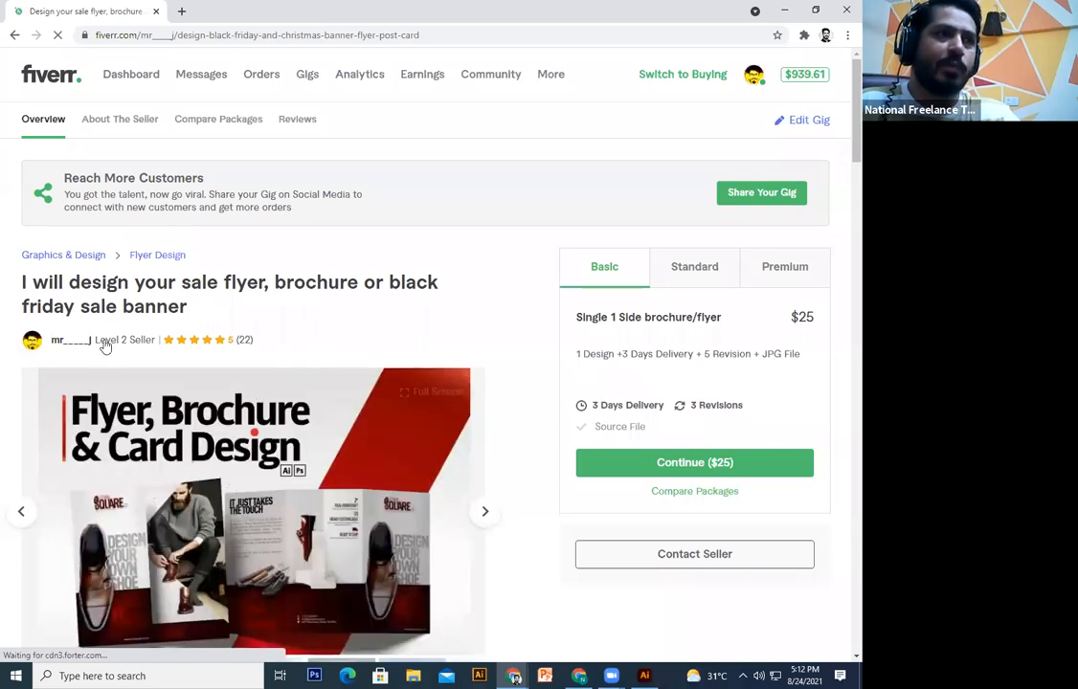
{"action": "scroll", "coordinate": [188, 412], "scroll_direction": "down", "scroll_amount": 2}
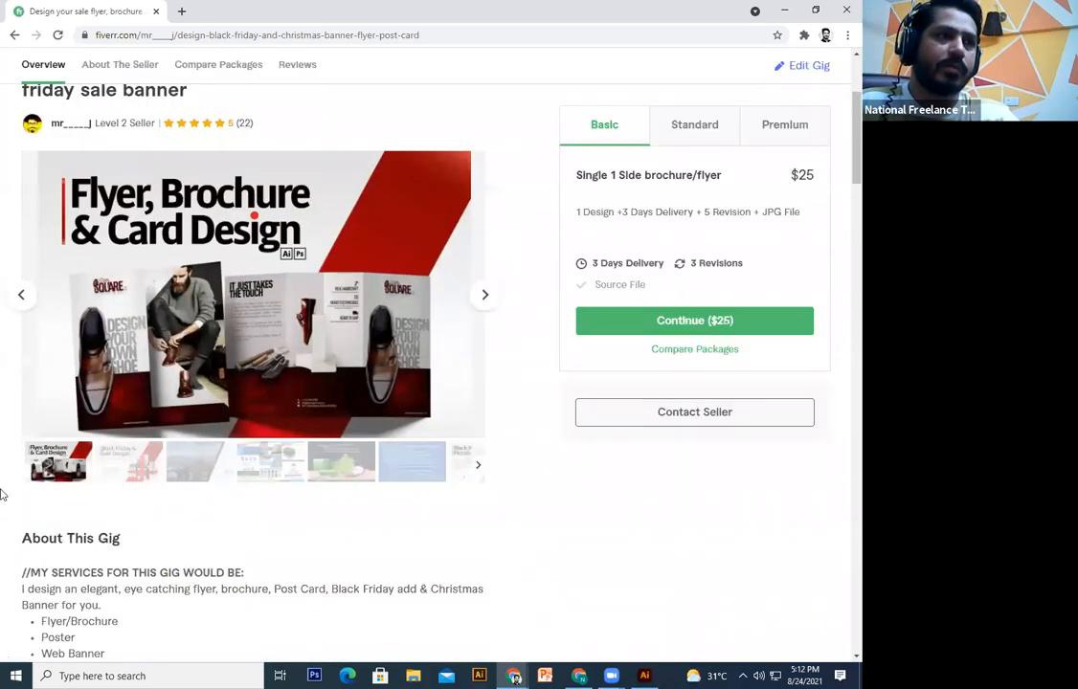
{"action": "left_click", "coordinate": [485, 294]}
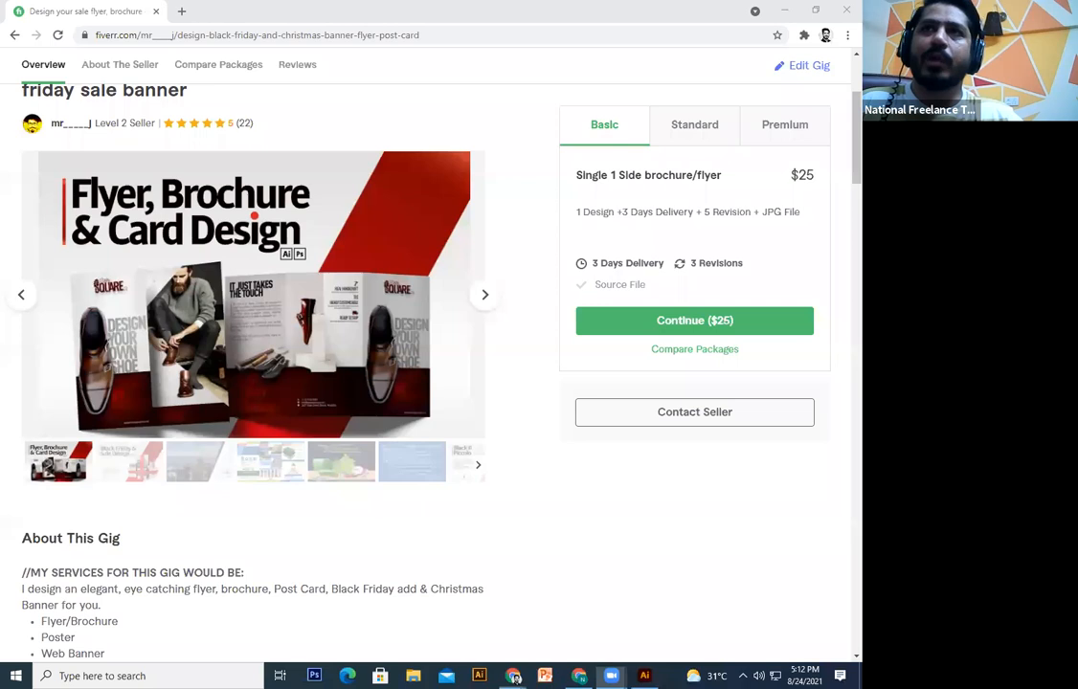
Step: Switch back to the business card document in Illustrator and bring the whole artboard into view
{"action": "left_click", "coordinate": [515, 677]}
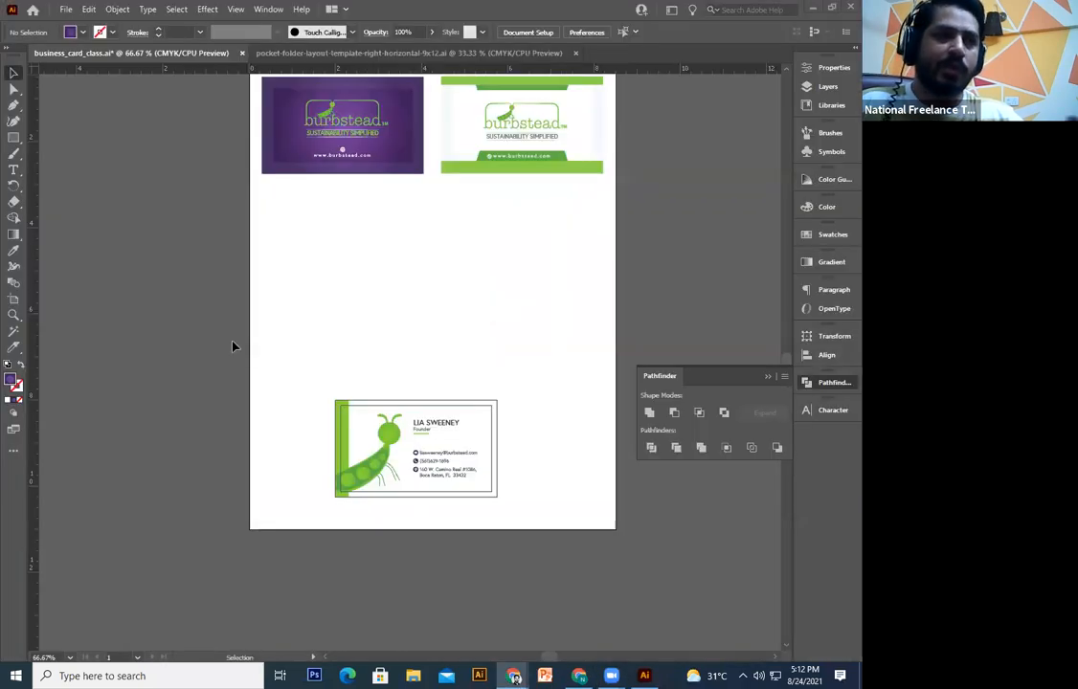
{"action": "key", "text": "space"}
{"action": "left_click_drag", "start_coordinate": [412, 280], "coordinate": [389, 372]}
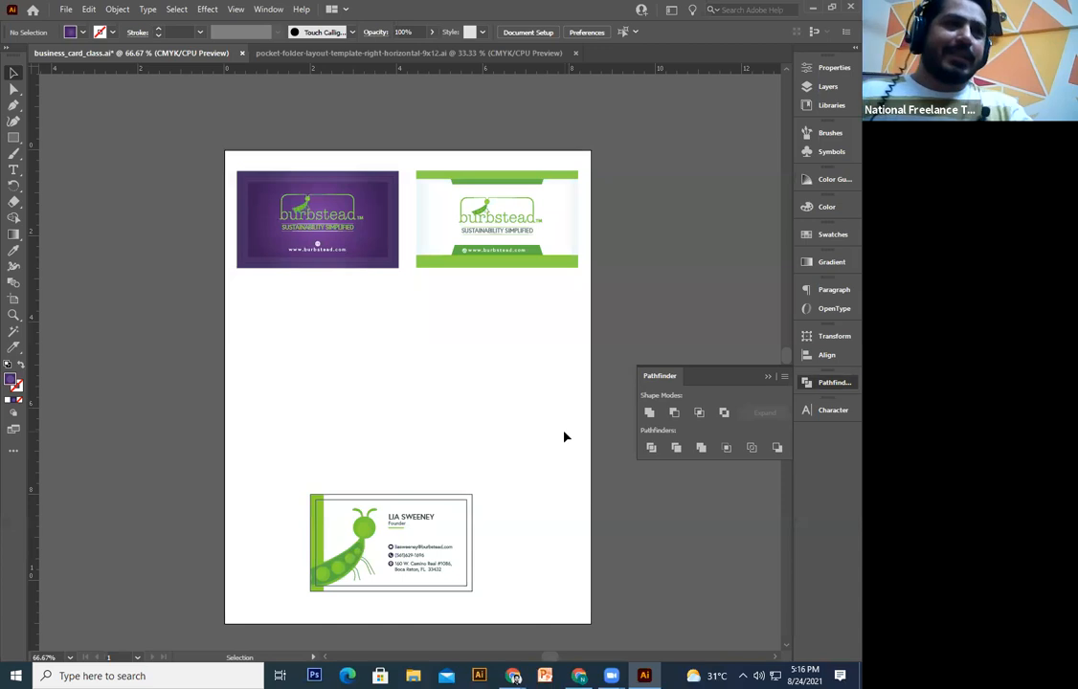
{"action": "left_click_drag", "start_coordinate": [526, 455], "coordinate": [513, 397]}
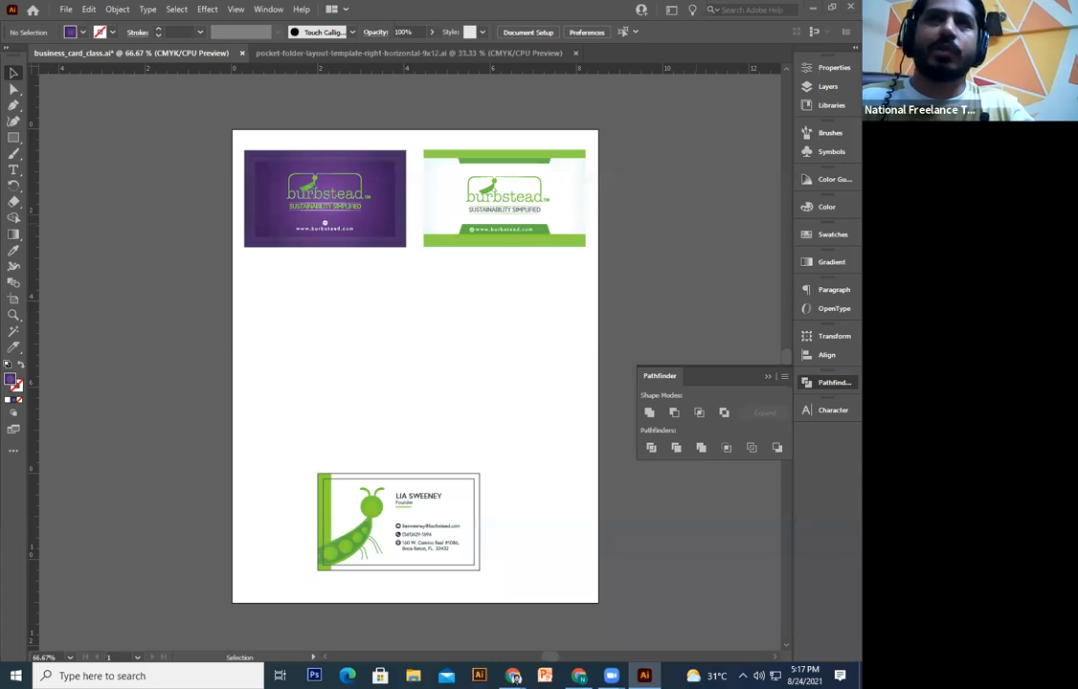
Step: Switch to Chrome and open google.com.pk in a new browser tab
{"action": "key", "text": "alt+Tab"}
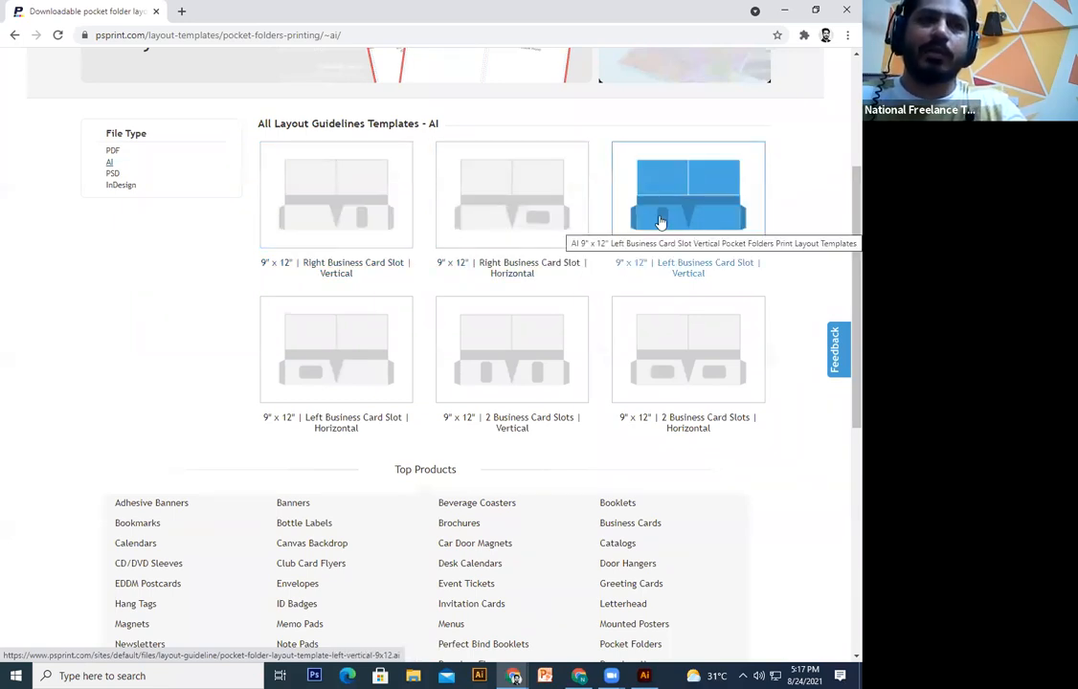
{"action": "left_click", "coordinate": [181, 10]}
{"action": "type", "text": "google.com.pk"}
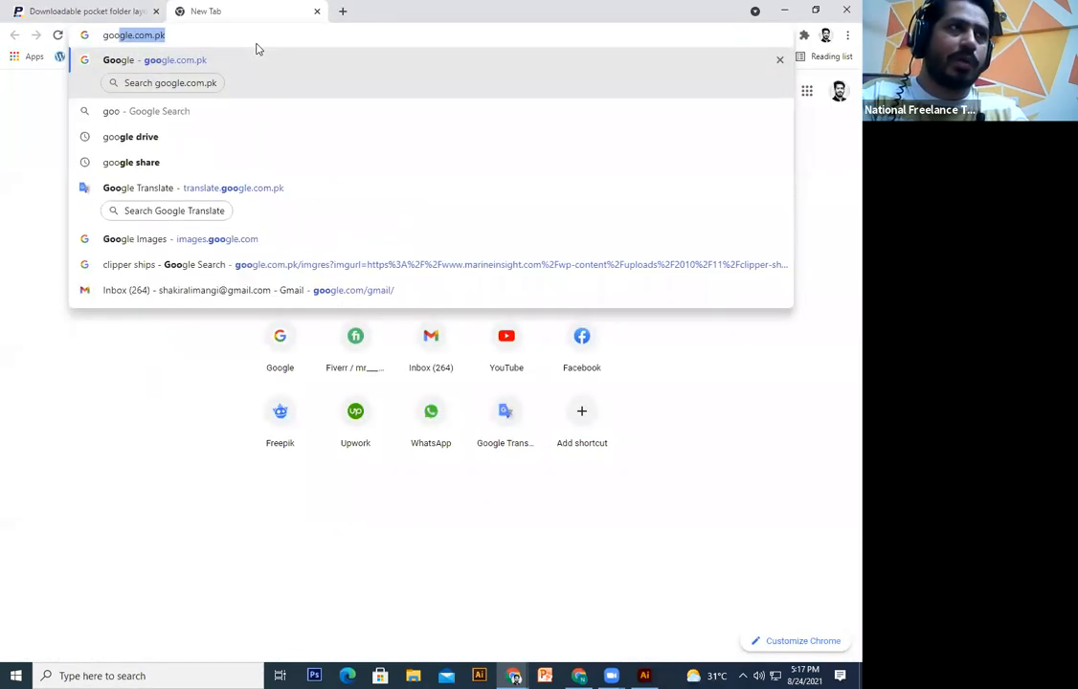
{"action": "key", "text": "Return"}
Step: Search Google for "presentation folder design"
{"action": "type", "text": "prese"}
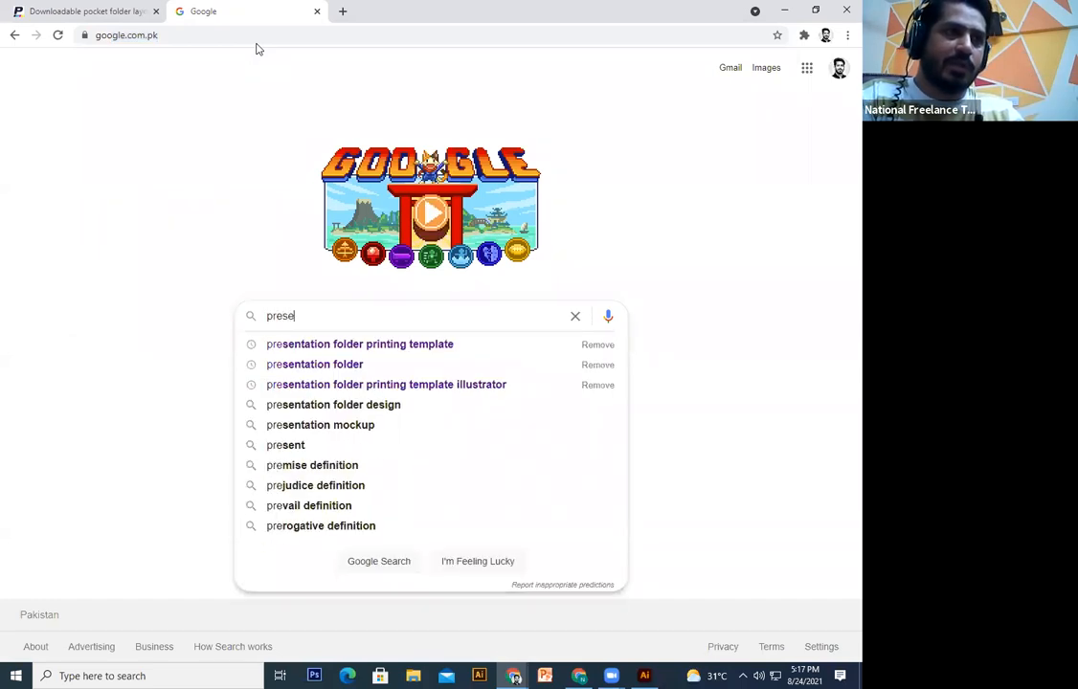
{"action": "key", "text": "Down"}
{"action": "key", "text": "BackSpace"}
{"action": "key", "text": "BackSpace"}
{"action": "key", "text": "BackSpace"}
{"action": "key", "text": "BackSpace"}
{"action": "key", "text": "BackSpace"}
{"action": "key", "text": "BackSpace"}
{"action": "key", "text": "BackSpace"}
{"action": "key", "text": "BackSpace"}
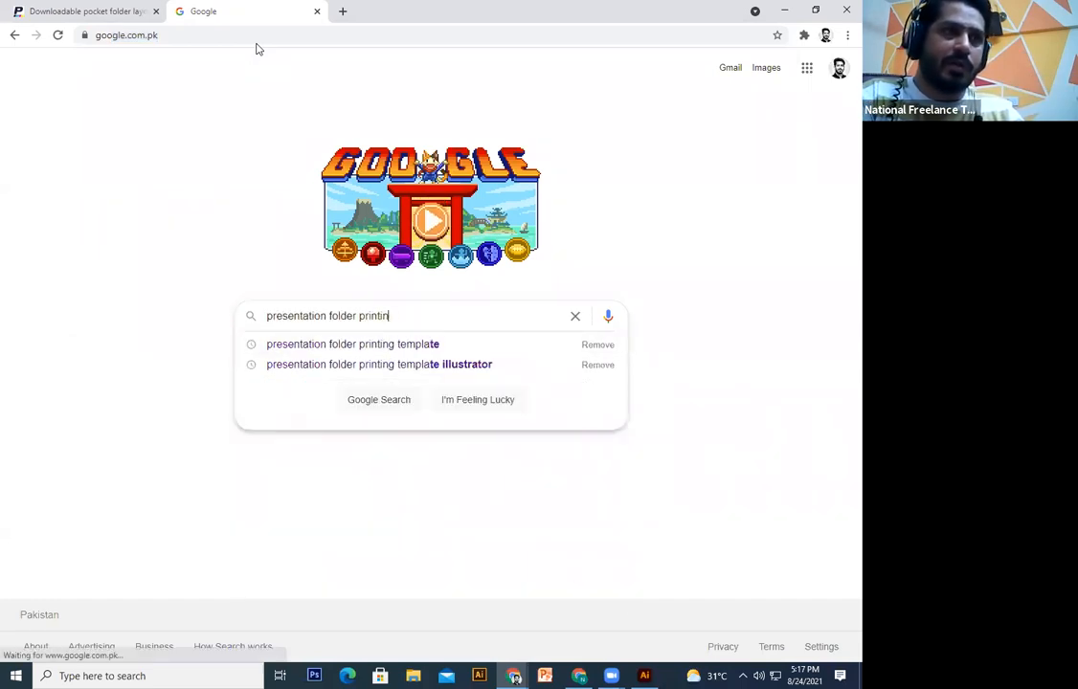
{"action": "key", "text": "BackSpace"}
{"action": "key", "text": "BackSpace"}
{"action": "key", "text": "BackSpace"}
{"action": "key", "text": "BackSpace"}
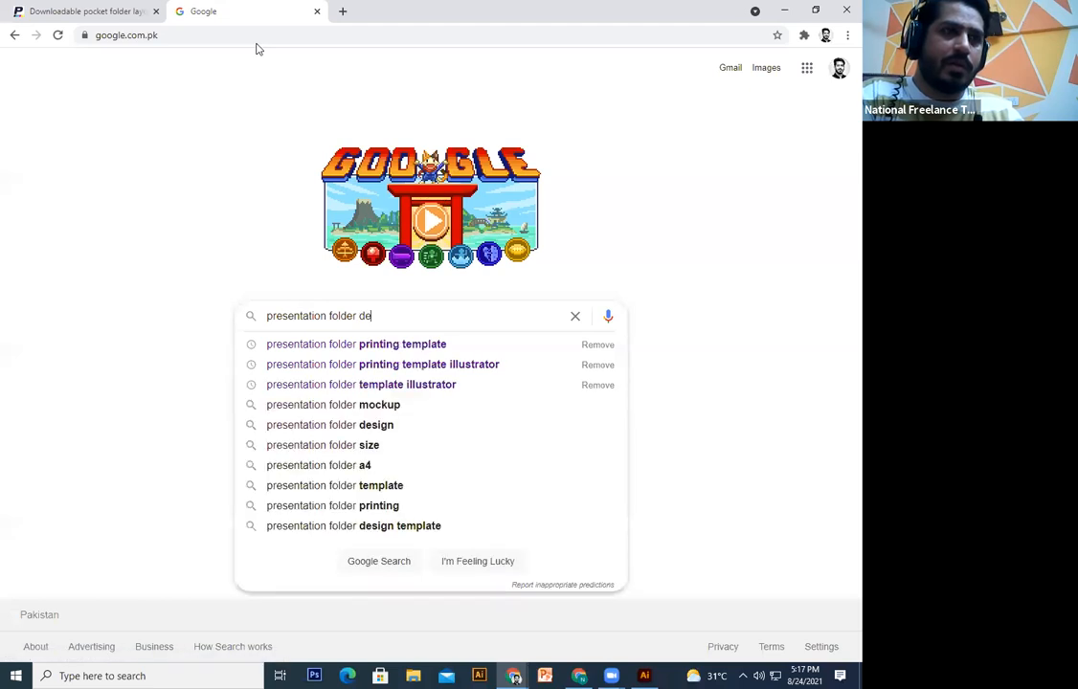
{"action": "type", "text": "desig"}
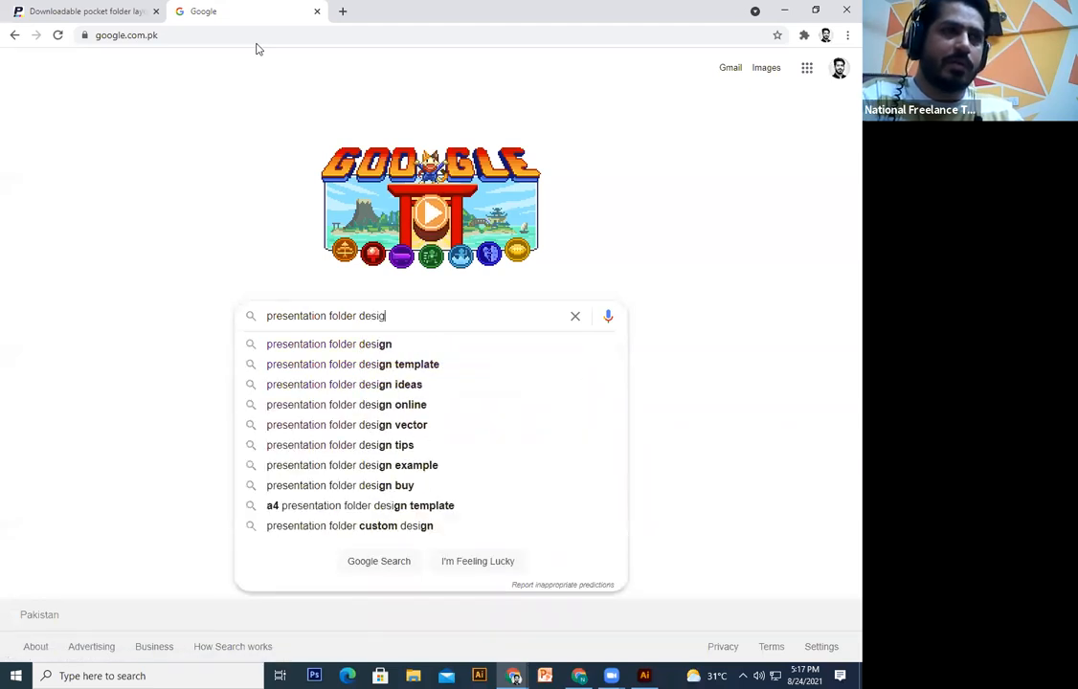
{"action": "type", "text": "n"}
{"action": "key", "text": "Return"}
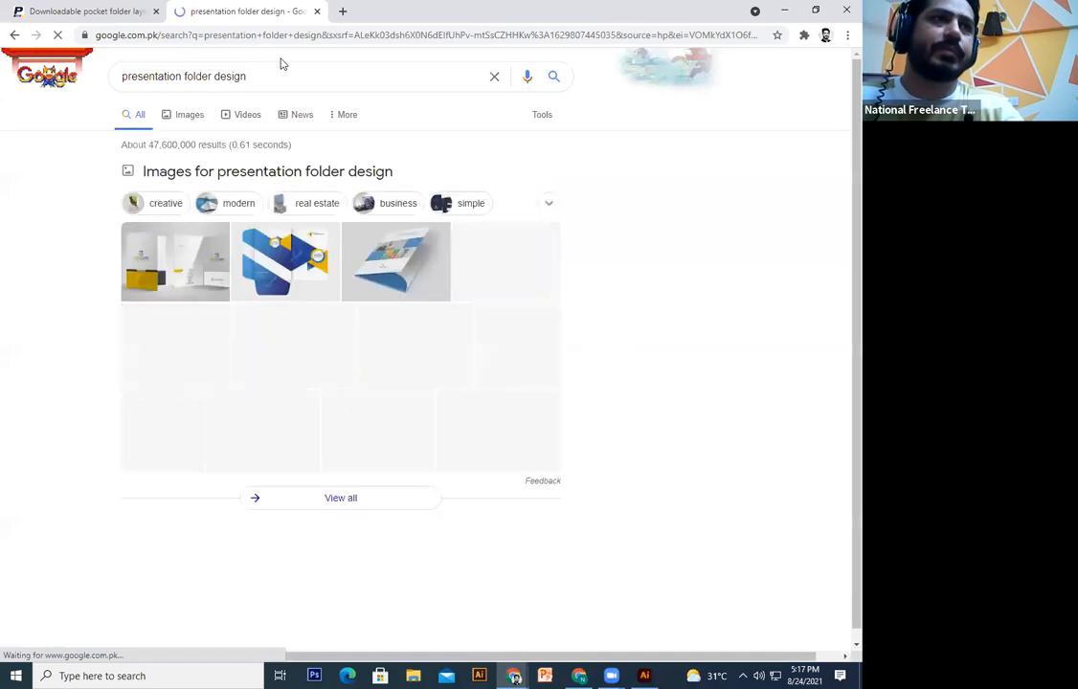
Step: Open the image results and preview the Creative Market, Printivity, AliExpress, Tokyo Stylish, kindpng and Printwand presentation folder designs
{"action": "left_click", "coordinate": [168, 272]}
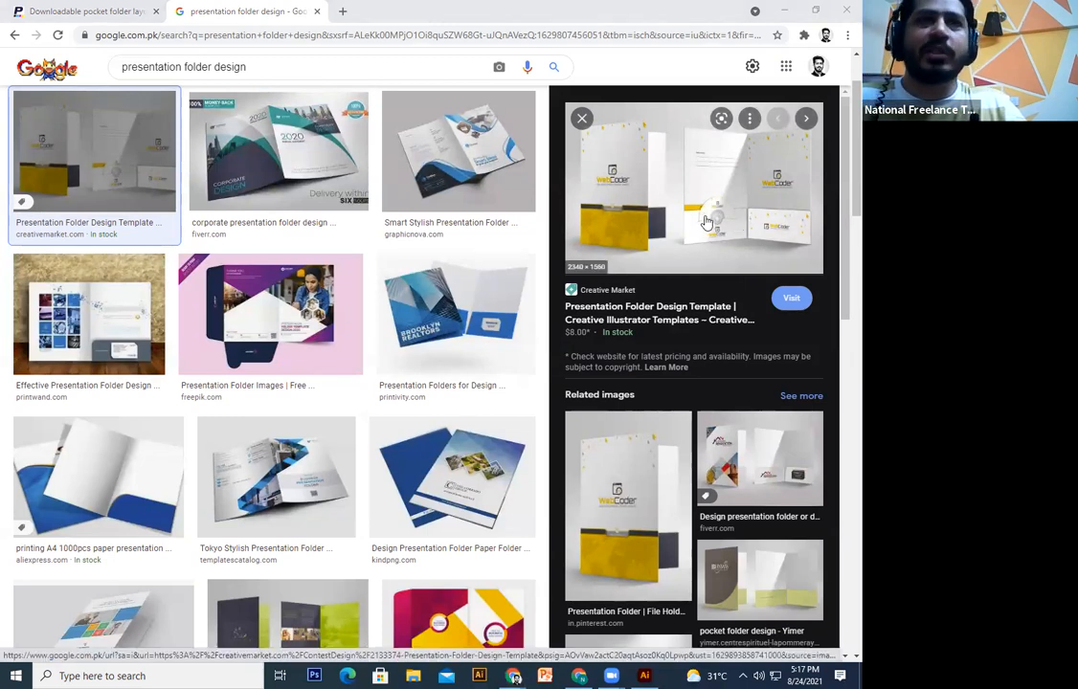
{"action": "left_click", "coordinate": [458, 335]}
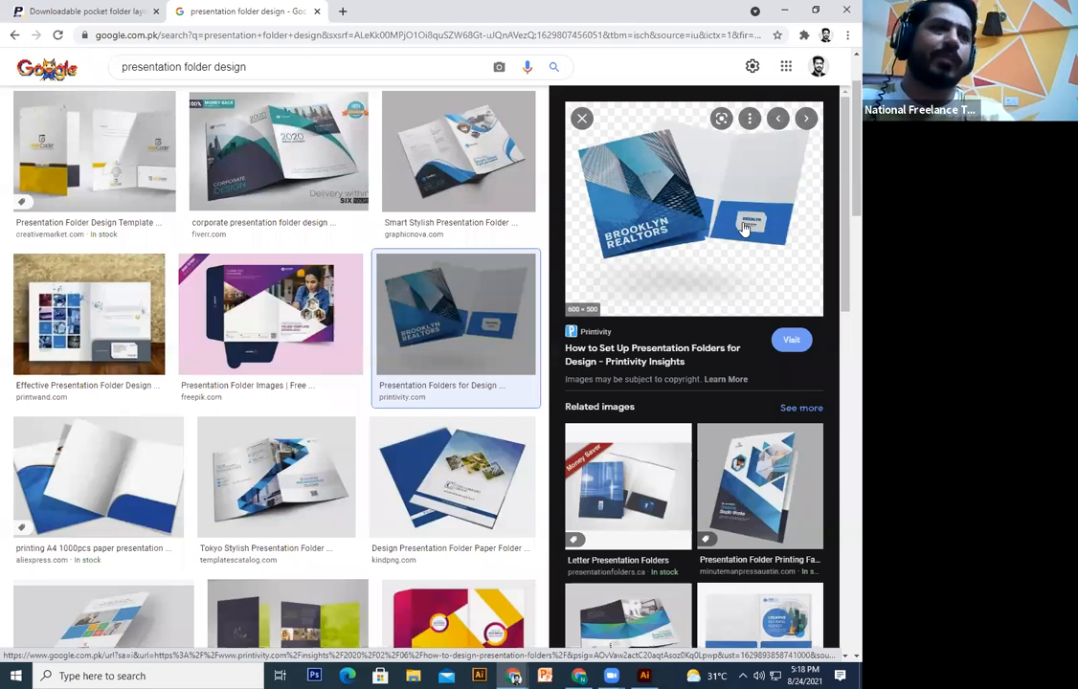
{"action": "left_click", "coordinate": [140, 493]}
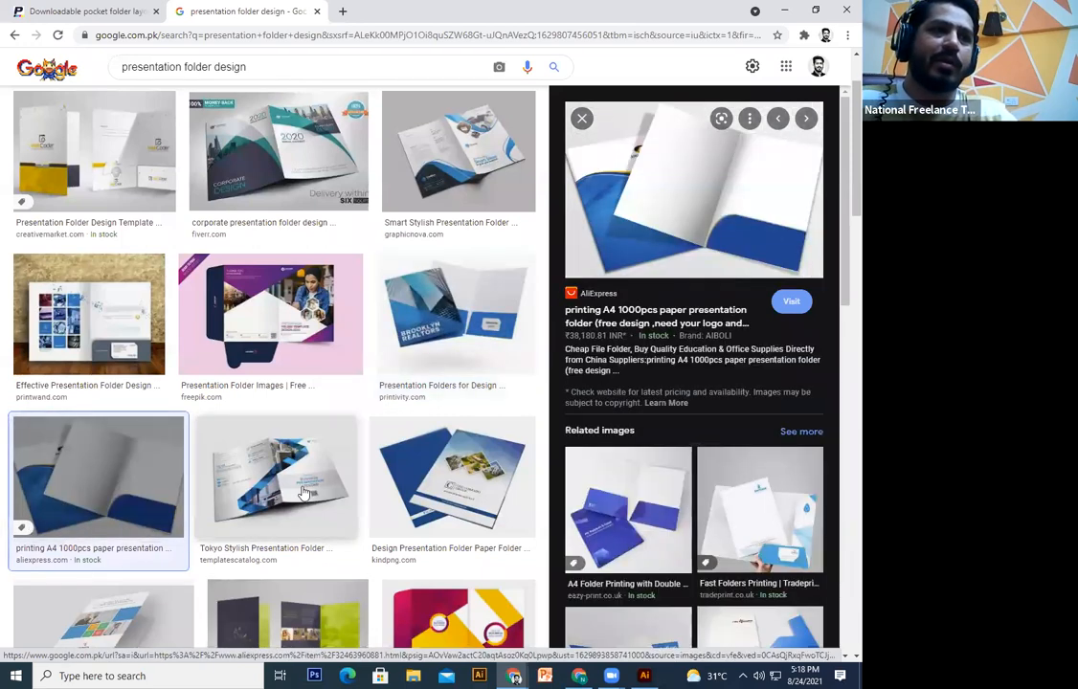
{"action": "left_click", "coordinate": [304, 492]}
{"action": "left_click", "coordinate": [488, 459]}
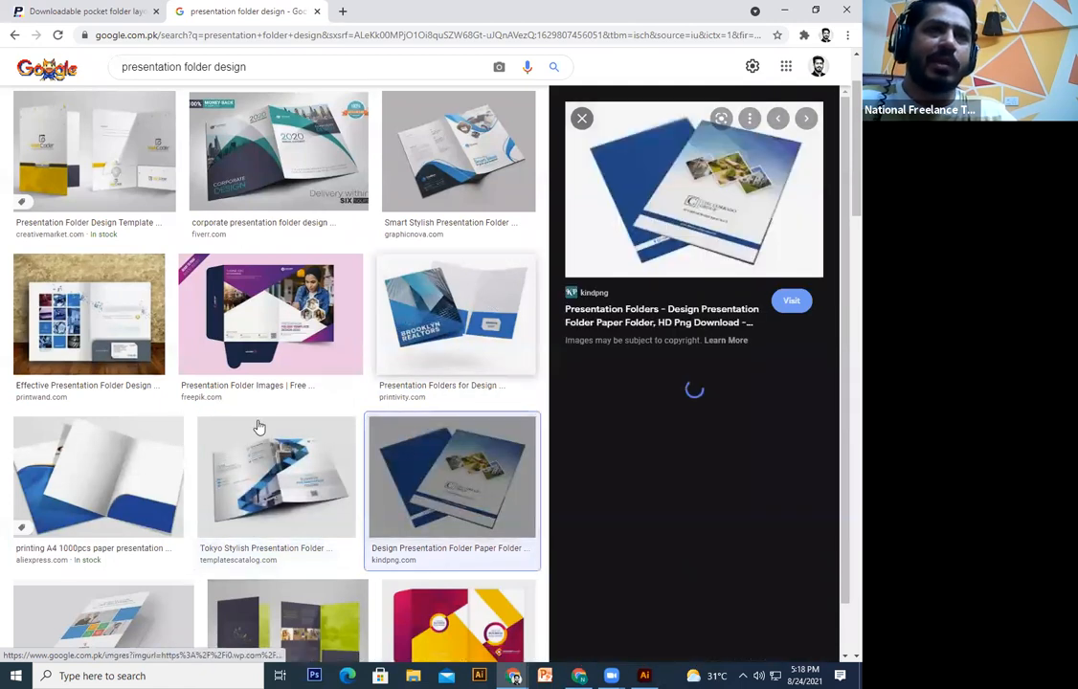
{"action": "left_click", "coordinate": [455, 316]}
{"action": "left_click", "coordinate": [89, 316]}
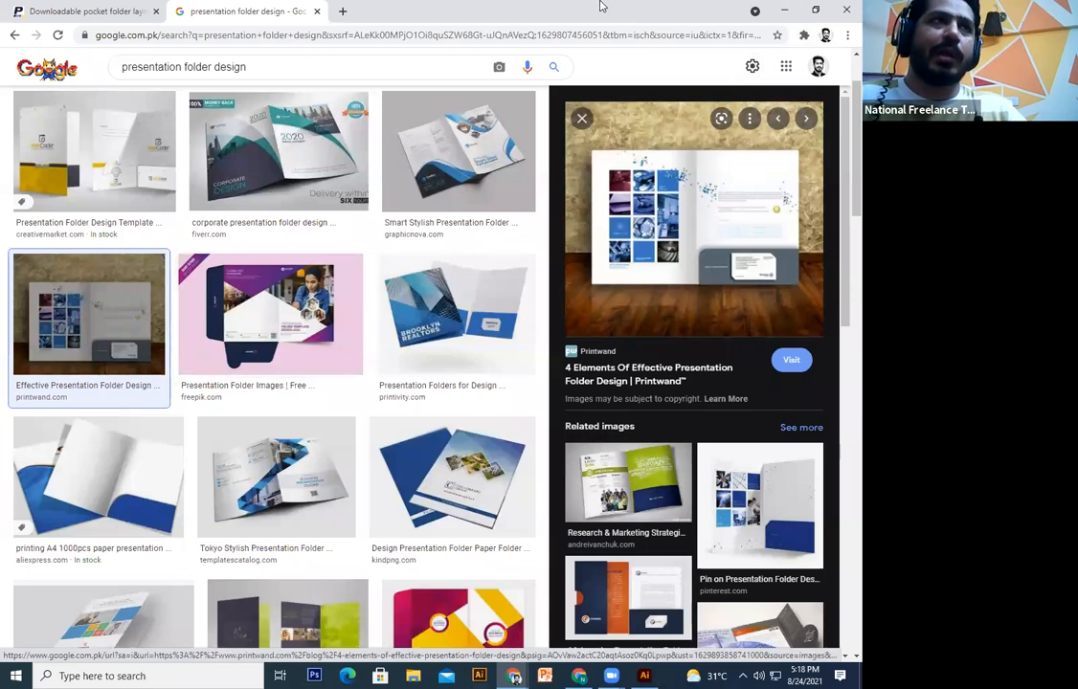
Step: Switch to Illustrator and bring up the pocket-folder-layout-template-right-horizontal-9x12.ai document
{"action": "left_click", "coordinate": [514, 676]}
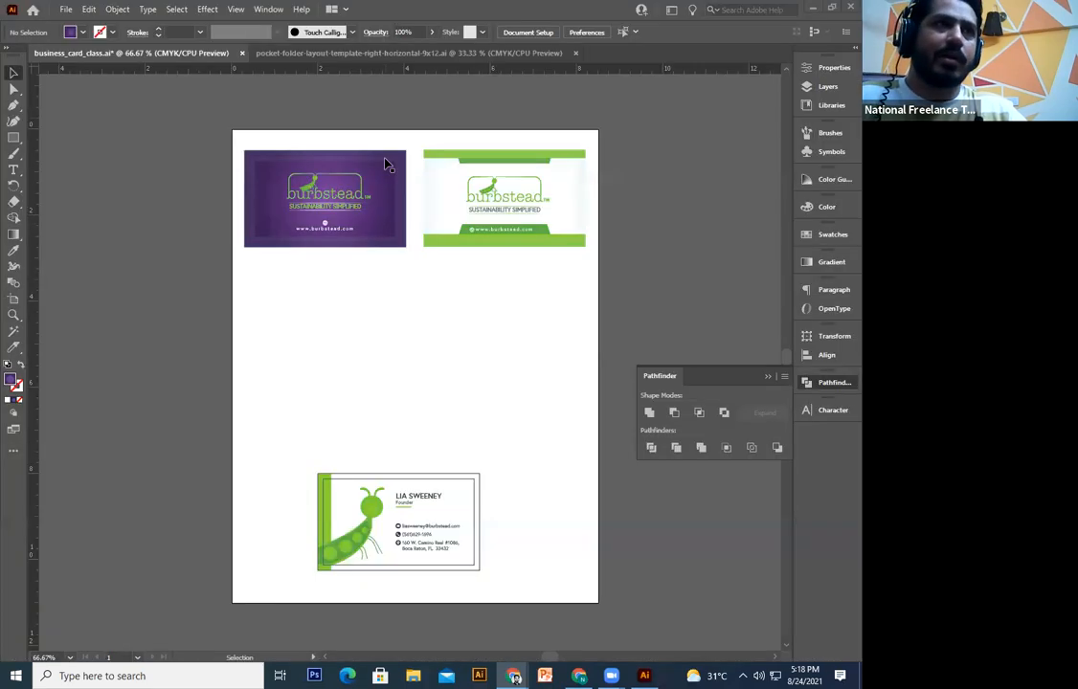
{"action": "left_click", "coordinate": [385, 54]}
{"action": "left_click_drag", "start_coordinate": [466, 396], "coordinate": [297, 381]}
{"action": "left_click_drag", "start_coordinate": [621, 315], "coordinate": [638, 194]}
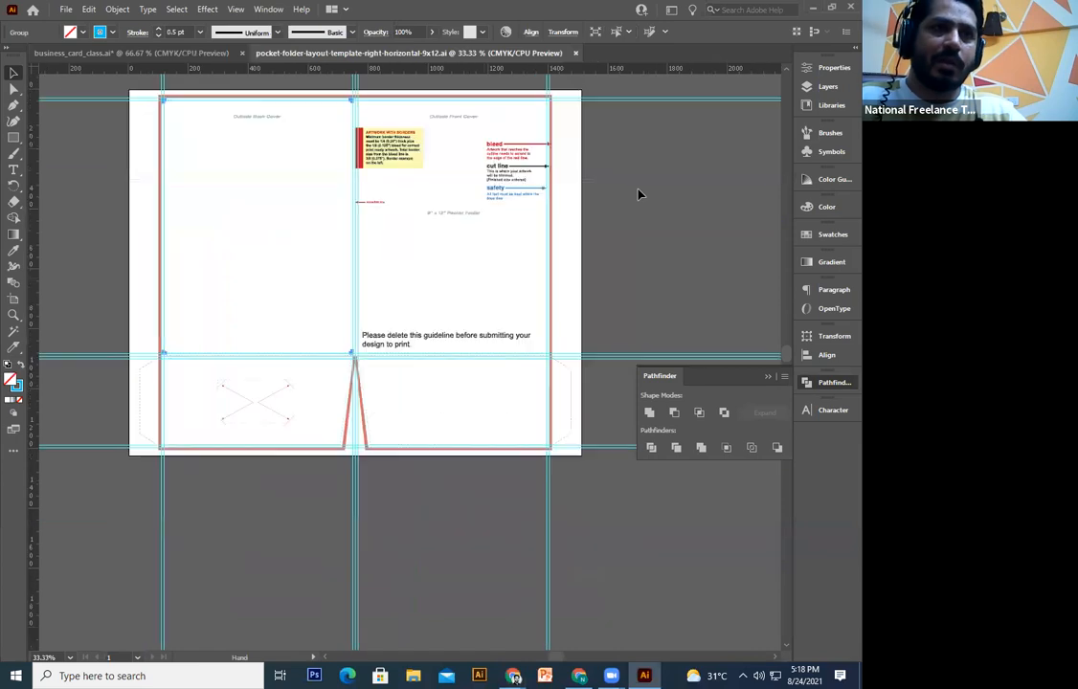
Step: Examine the template's lower pocket panels, including the business card slits, the side glue flap and the fold and bleed lines
{"action": "left_click", "coordinate": [637, 194]}
{"action": "key", "text": "ctrl+plus"}
{"action": "key", "text": "ctrl+plus"}
{"action": "left_click_drag", "start_coordinate": [294, 436], "coordinate": [484, 436]}
{"action": "left_click_drag", "start_coordinate": [301, 467], "coordinate": [301, 415]}
{"action": "key", "text": "a"}
{"action": "left_click", "coordinate": [296, 410]}
{"action": "key", "text": "ctrl+minus"}
{"action": "key", "text": "ctrl+minus"}
{"action": "key", "text": "ctrl+minus"}
{"action": "key", "text": "ctrl+minus"}
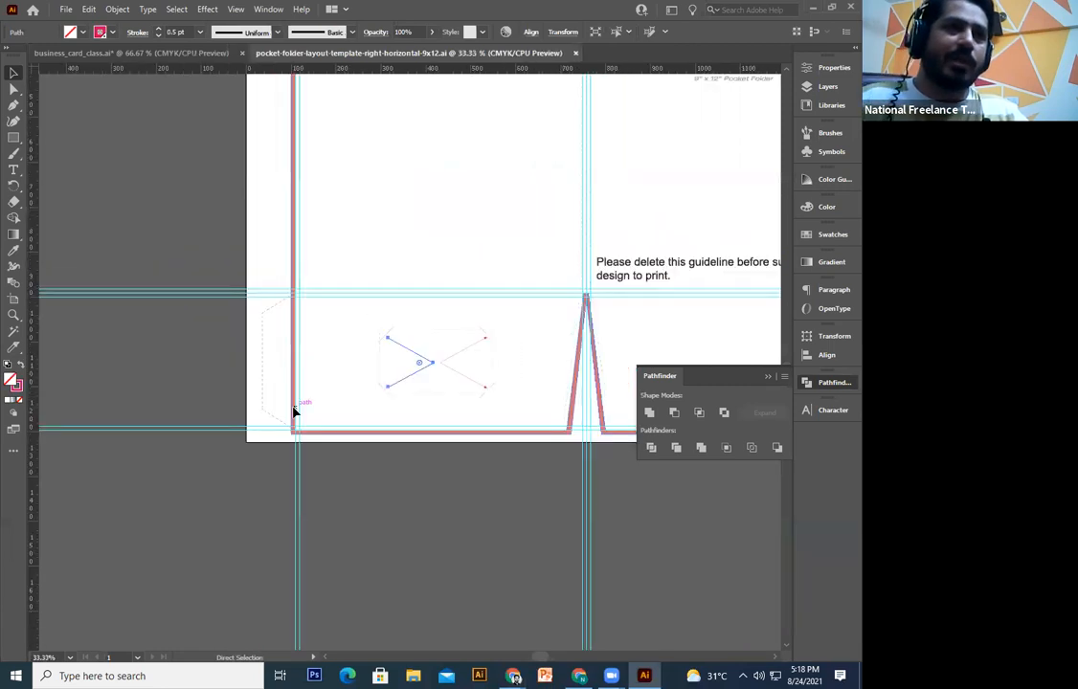
{"action": "left_click", "coordinate": [265, 469]}
{"action": "left_click_drag", "start_coordinate": [319, 403], "coordinate": [259, 477]}
{"action": "key", "text": "ctrl+plus"}
{"action": "key", "text": "ctrl+plus"}
{"action": "key", "text": "ctrl+plus"}
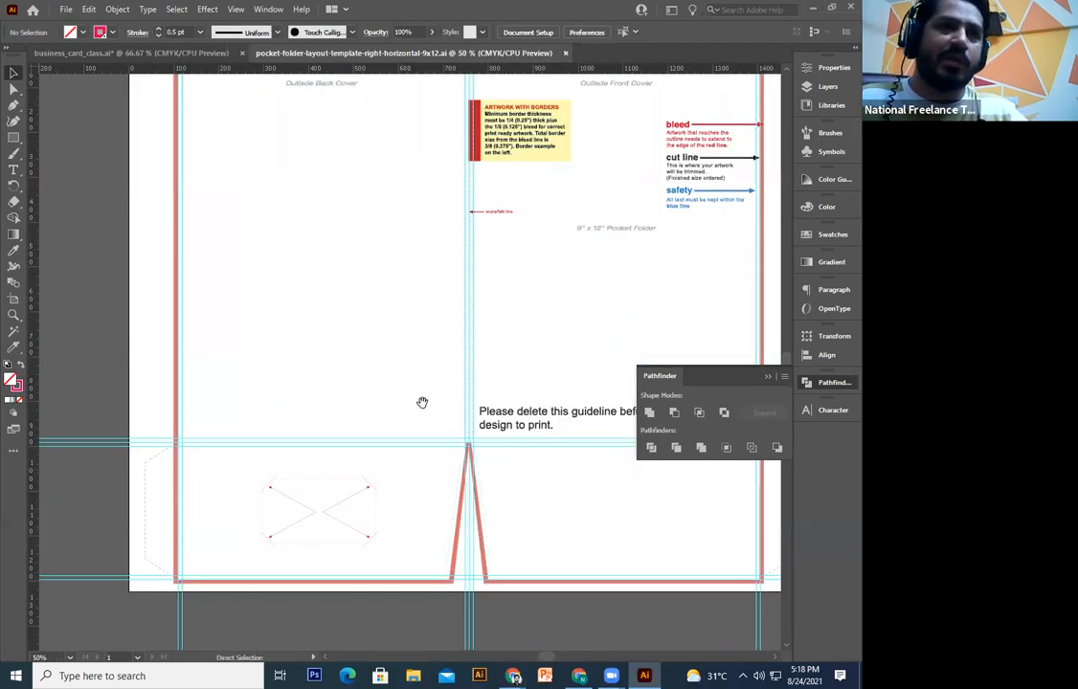
Step: Delete the "Please delete this guideline before submitting your design to print." note from the front cover panel
{"action": "left_click_drag", "start_coordinate": [405, 435], "coordinate": [397, 443]}
{"action": "left_click_drag", "start_coordinate": [562, 448], "coordinate": [439, 560]}
{"action": "mouse_move", "coordinate": [546, 575]}
{"action": "left_mouse_down"}
{"action": "mouse_move", "coordinate": [547, 561]}
{"action": "mouse_move", "coordinate": [531, 580]}
{"action": "left_mouse_up"}
{"action": "left_click", "coordinate": [525, 566]}
{"action": "key", "text": "Delete"}
Step: Delete the "Artwork with Borders" note, its red border sample and the score/fold line label beside the spine
{"action": "left_click", "coordinate": [383, 293]}
{"action": "key", "text": "Delete"}
{"action": "left_click", "coordinate": [390, 222]}
{"action": "key", "text": "Delete"}
{"action": "left_click", "coordinate": [385, 214]}
{"action": "key", "text": "Delete"}
{"action": "left_click", "coordinate": [393, 205]}
{"action": "key", "text": "Delete"}
{"action": "left_click", "coordinate": [399, 189]}
{"action": "key", "text": "Delete"}
{"action": "key", "text": "Delete"}
{"action": "left_click", "coordinate": [414, 171]}
{"action": "key", "text": "Delete"}
{"action": "left_click", "coordinate": [413, 160]}
{"action": "key", "text": "Delete"}
{"action": "left_click", "coordinate": [404, 155]}
{"action": "key", "text": "Delete"}
{"action": "left_click", "coordinate": [404, 195]}
{"action": "key", "text": "Delete"}
{"action": "left_click", "coordinate": [350, 196]}
{"action": "key", "text": "Delete"}
Step: Delete the front cover, back cover and 9" x 12" Pocket Folder labels and the bleed, cut line and safety legend
{"action": "left_click_drag", "start_coordinate": [503, 340], "coordinate": [452, 426]}
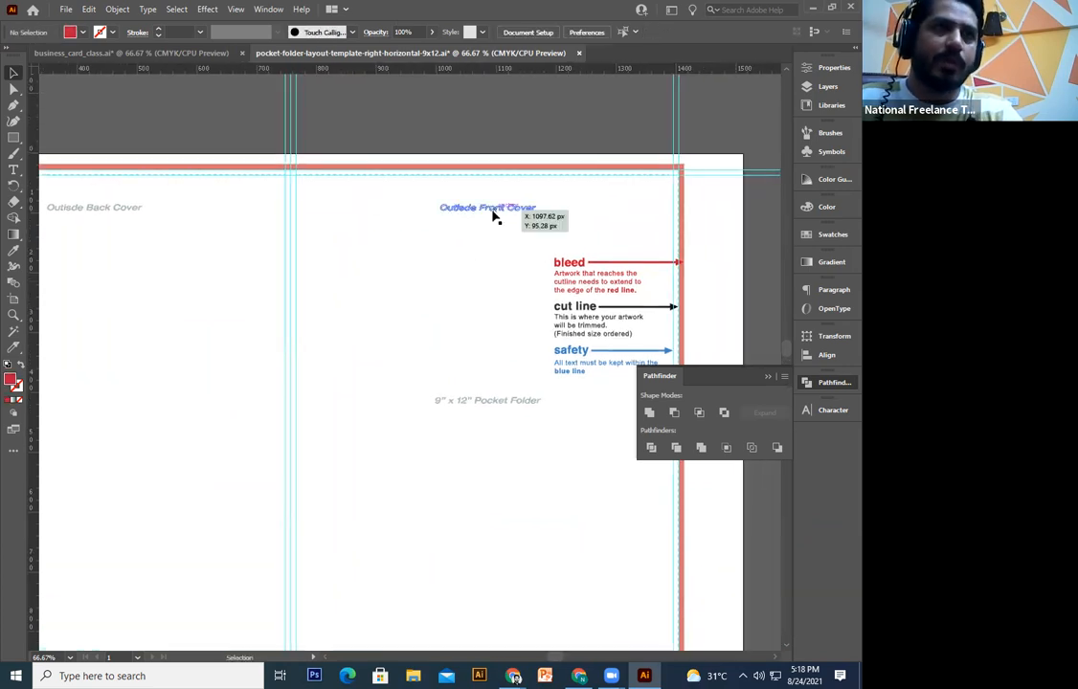
{"action": "left_click", "coordinate": [488, 207]}
{"action": "key", "text": "Delete"}
{"action": "left_click", "coordinate": [487, 400]}
{"action": "key", "text": "Delete"}
{"action": "left_click", "coordinate": [574, 364]}
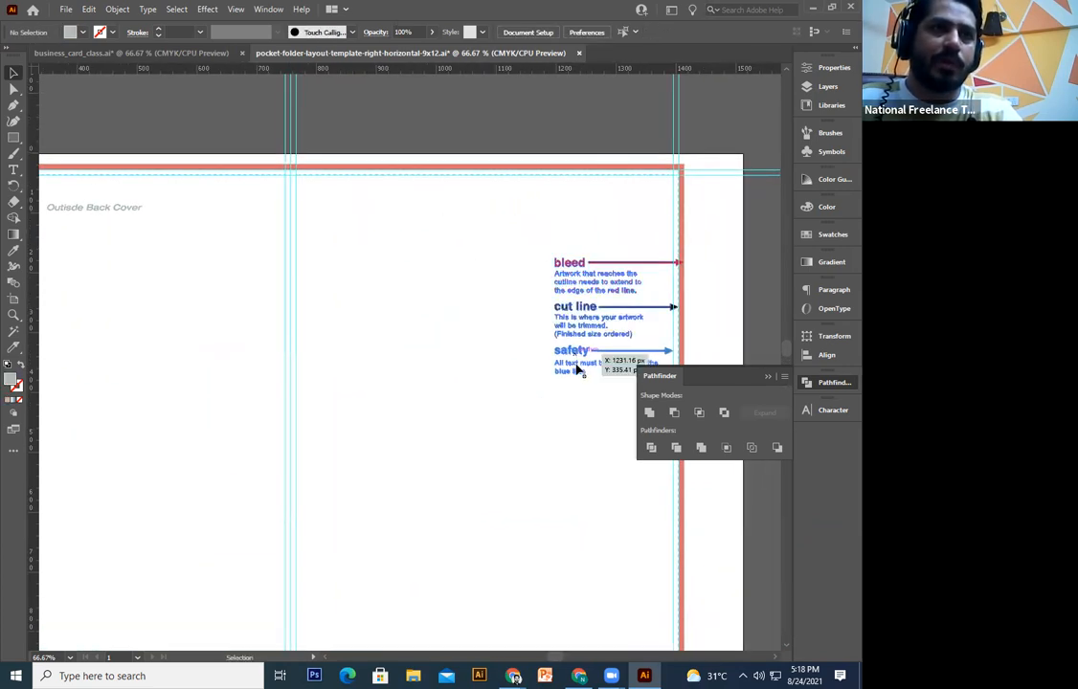
{"action": "key", "text": "Delete"}
{"action": "left_click_drag", "start_coordinate": [86, 190], "coordinate": [285, 212]}
{"action": "left_click", "coordinate": [315, 222]}
{"action": "key", "text": "Delete"}
Step: Look over the cleared folder template, from the card slits and pocket panels to the overall outline and cover panels
{"action": "left_click_drag", "start_coordinate": [446, 504], "coordinate": [450, 287]}
{"action": "left_click_drag", "start_coordinate": [405, 563], "coordinate": [467, 302]}
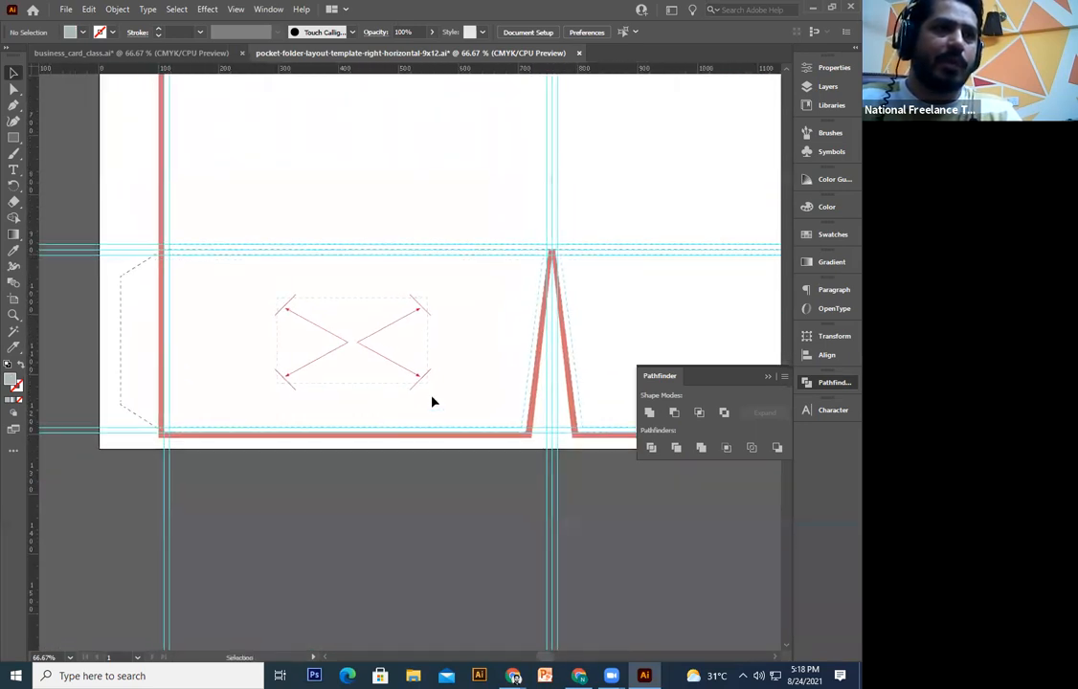
{"action": "left_click_drag", "start_coordinate": [565, 290], "coordinate": [522, 356]}
{"action": "scroll", "coordinate": [484, 385], "scroll_direction": "down", "scroll_amount": 4, "text": "alt"}
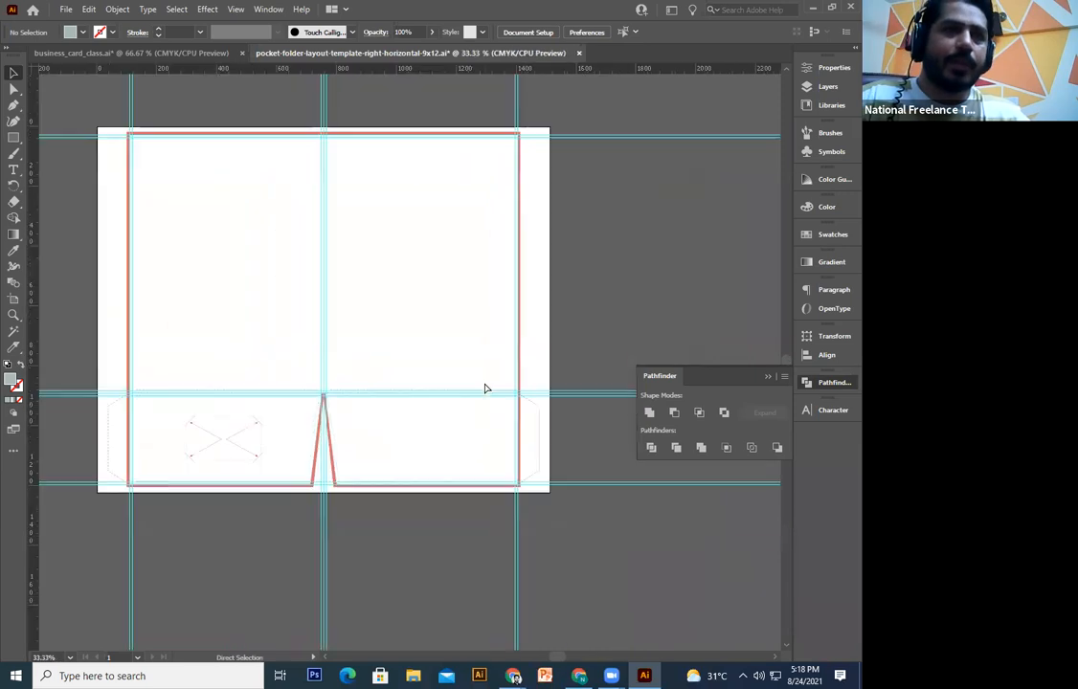
{"action": "left_click_drag", "start_coordinate": [472, 327], "coordinate": [510, 388]}
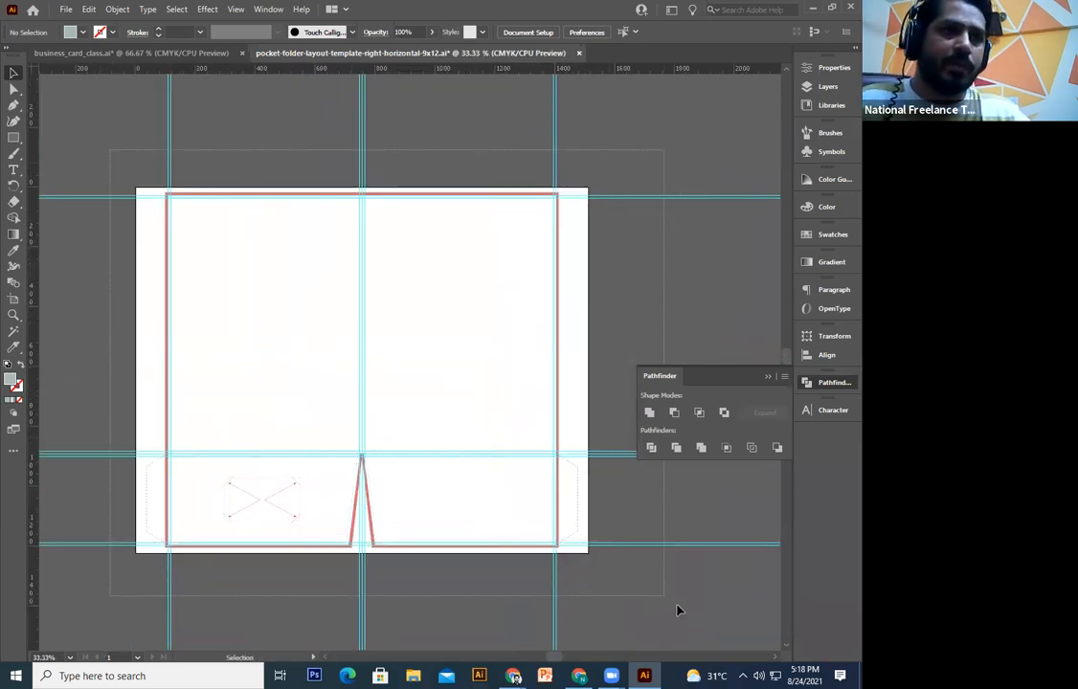
{"action": "key", "text": "ctrl+a"}
{"action": "left_click", "coordinate": [542, 550]}
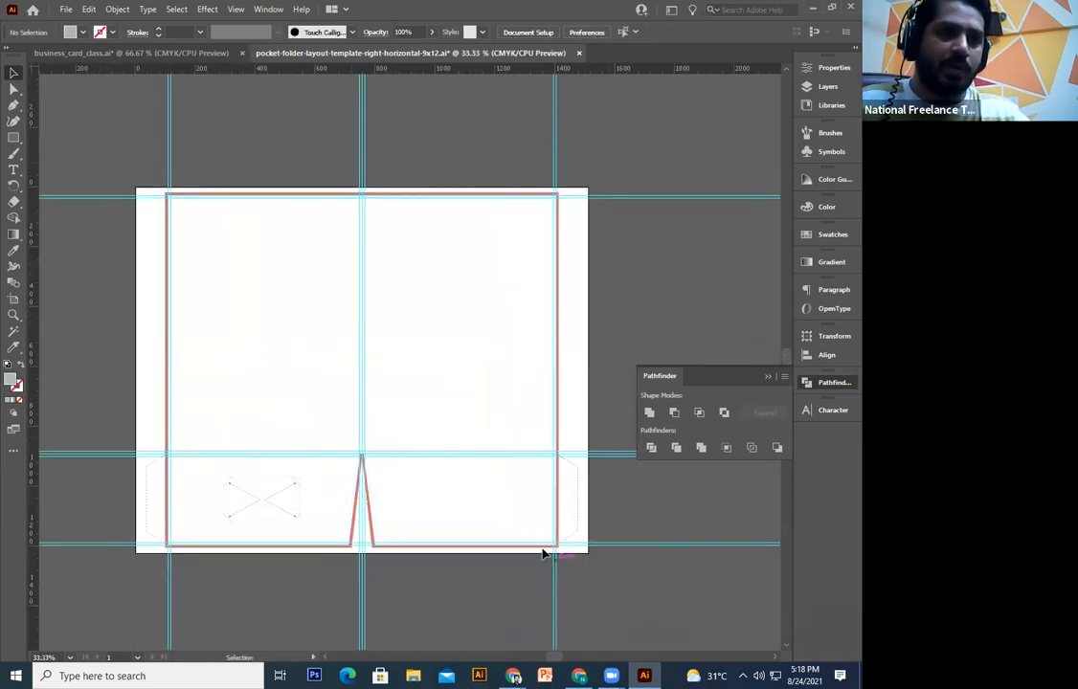
{"action": "key", "text": "a"}
{"action": "key", "text": "ctrl+a"}
{"action": "left_click", "coordinate": [582, 602]}
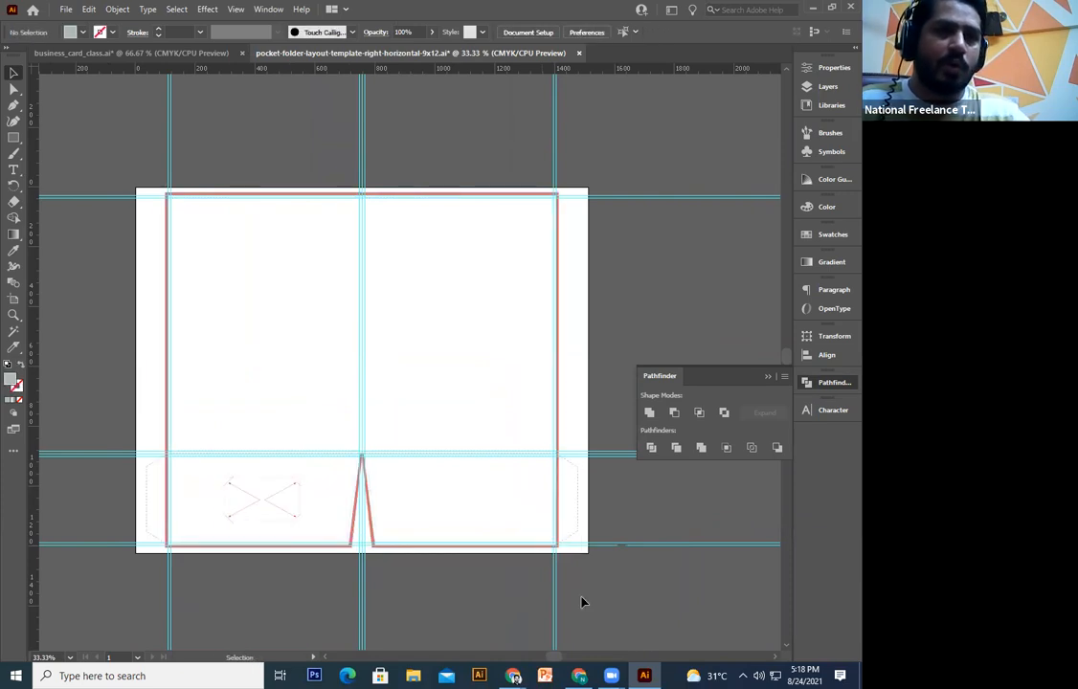
{"action": "left_click_drag", "start_coordinate": [490, 582], "coordinate": [526, 570]}
{"action": "key", "text": "ctrl+plus"}
{"action": "key", "text": "ctrl+plus"}
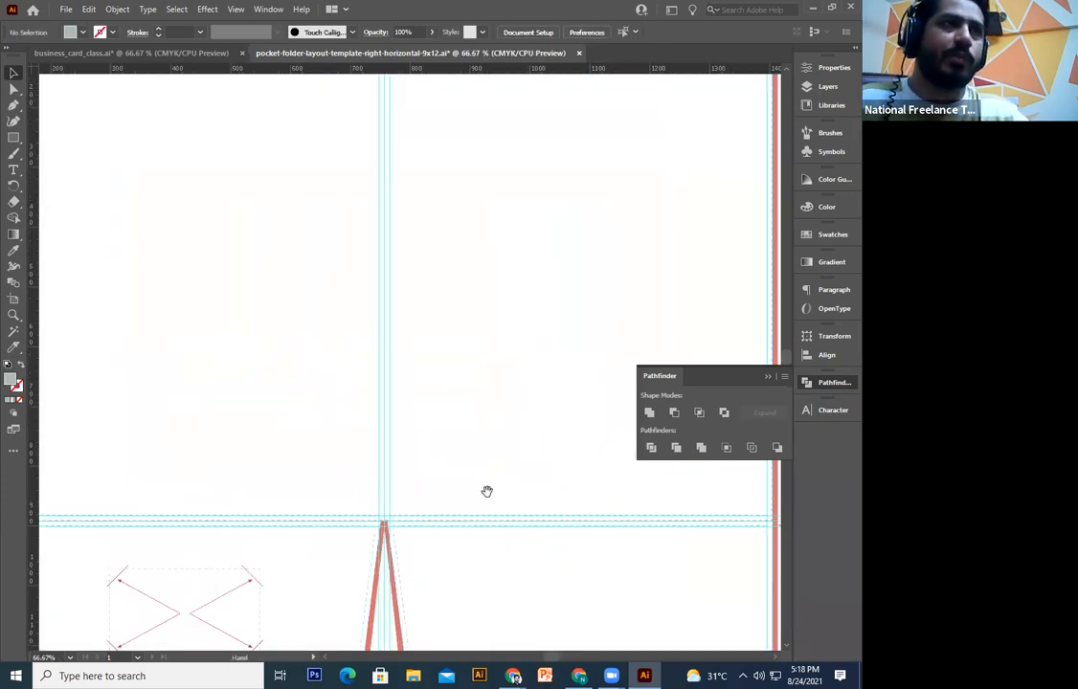
Step: Select and copy the white burbstead logo card and the contact details card in business_card_class.ai
{"action": "left_click", "coordinate": [163, 54]}
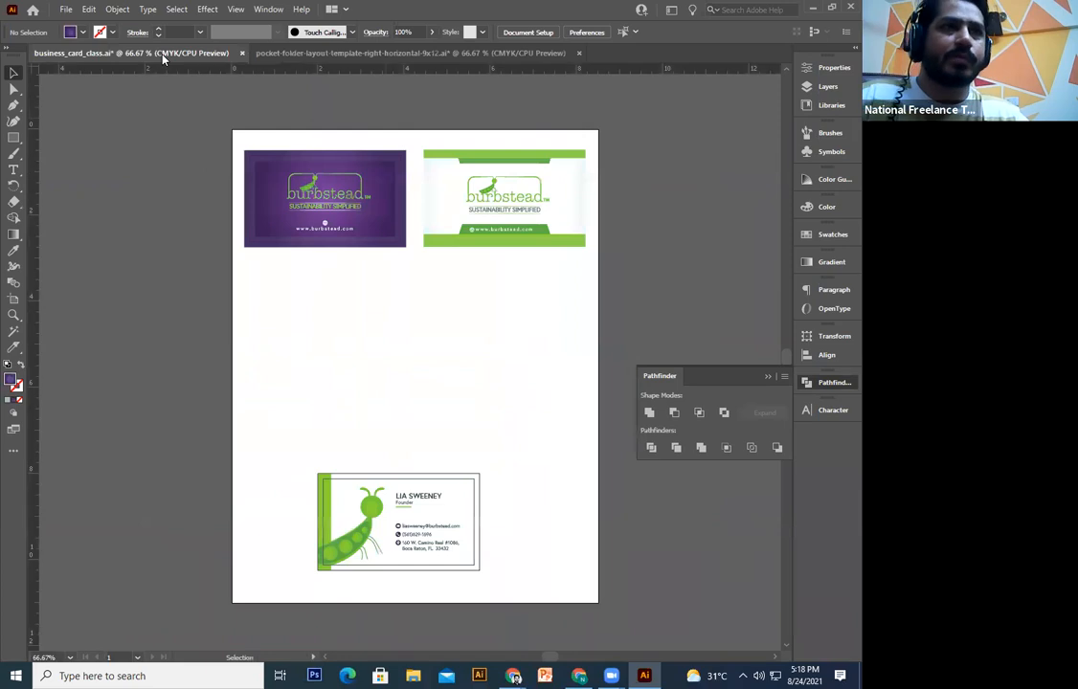
{"action": "key", "text": "ctrl+minus"}
{"action": "left_click_drag", "start_coordinate": [515, 274], "coordinate": [479, 315]}
{"action": "left_click", "coordinate": [479, 311]}
{"action": "left_click_drag", "start_coordinate": [556, 226], "coordinate": [385, 393]}
{"action": "left_click_drag", "start_coordinate": [465, 439], "coordinate": [239, 553]}
{"action": "key", "text": "a"}
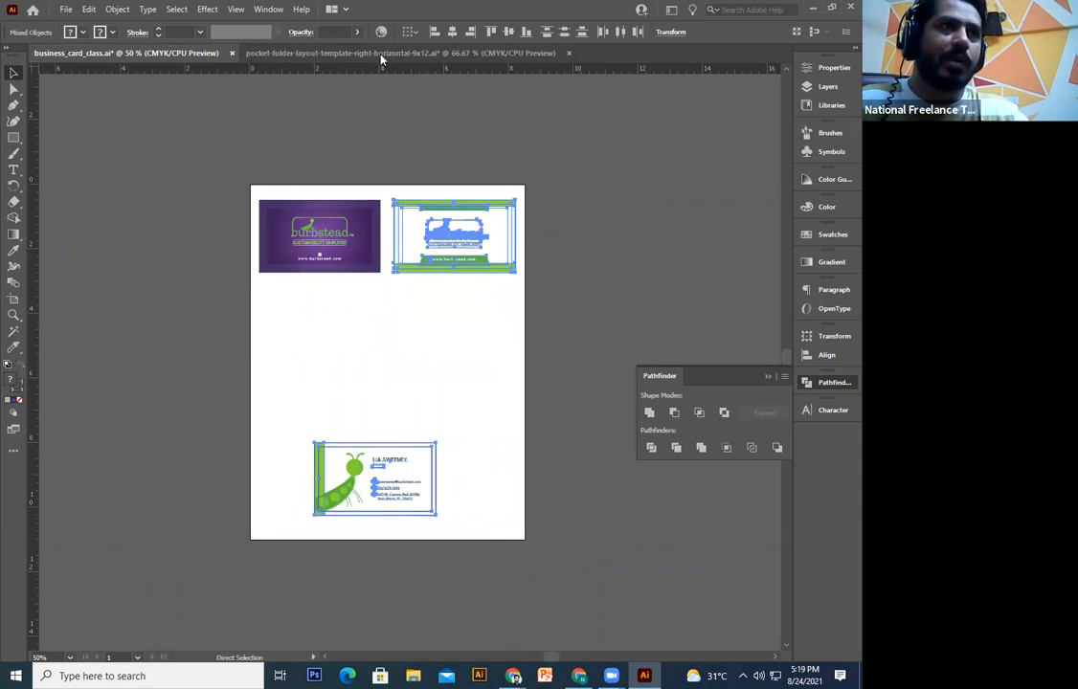
Step: Paste the two business card designs into the pocket folder template and move them onto the canvas beside the artboard
{"action": "left_click_drag", "start_coordinate": [381, 59], "coordinate": [388, 87]}
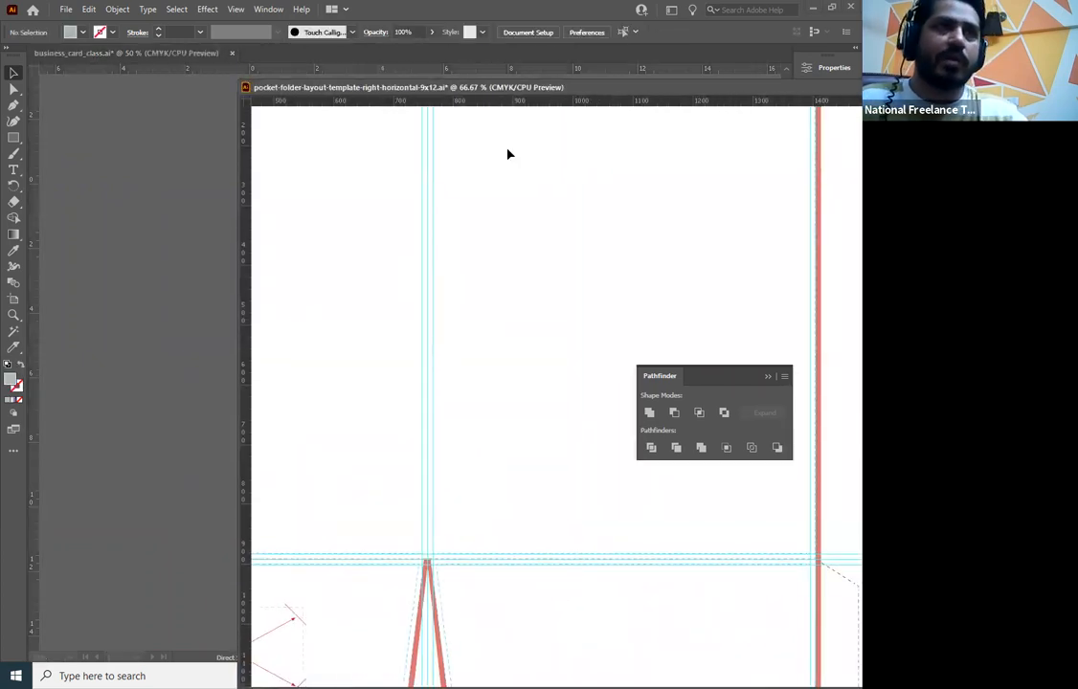
{"action": "left_click_drag", "start_coordinate": [448, 87], "coordinate": [413, 54]}
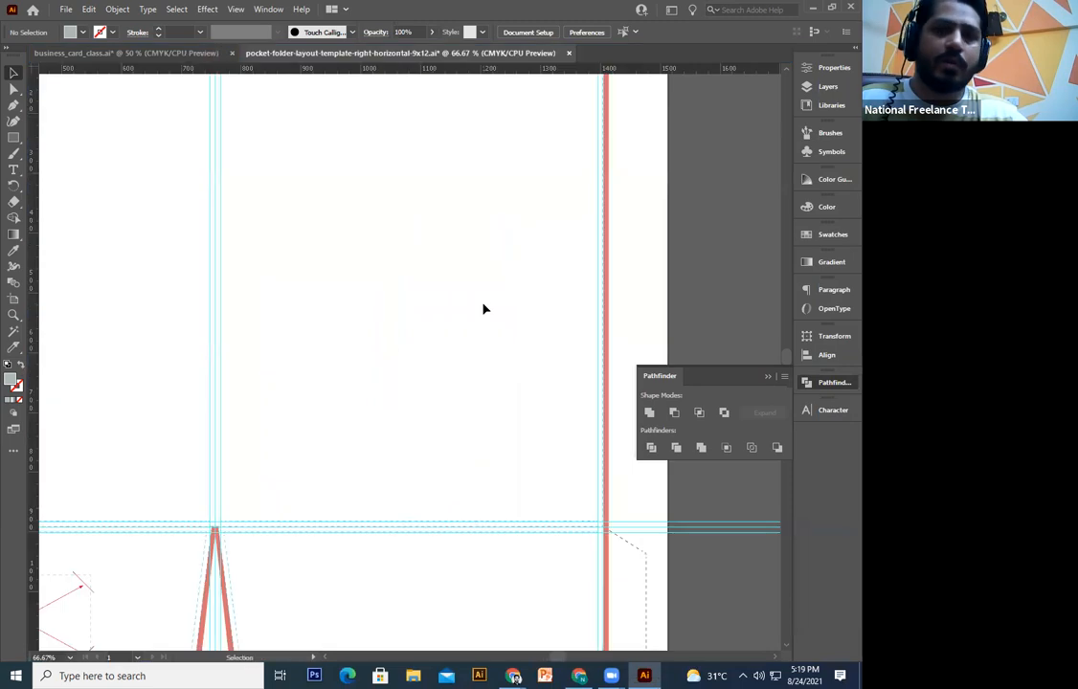
{"action": "key", "text": "ctrl+minus"}
{"action": "key", "text": "ctrl+minus"}
{"action": "key", "text": "ctrl+minus"}
{"action": "key", "text": "ctrl+v"}
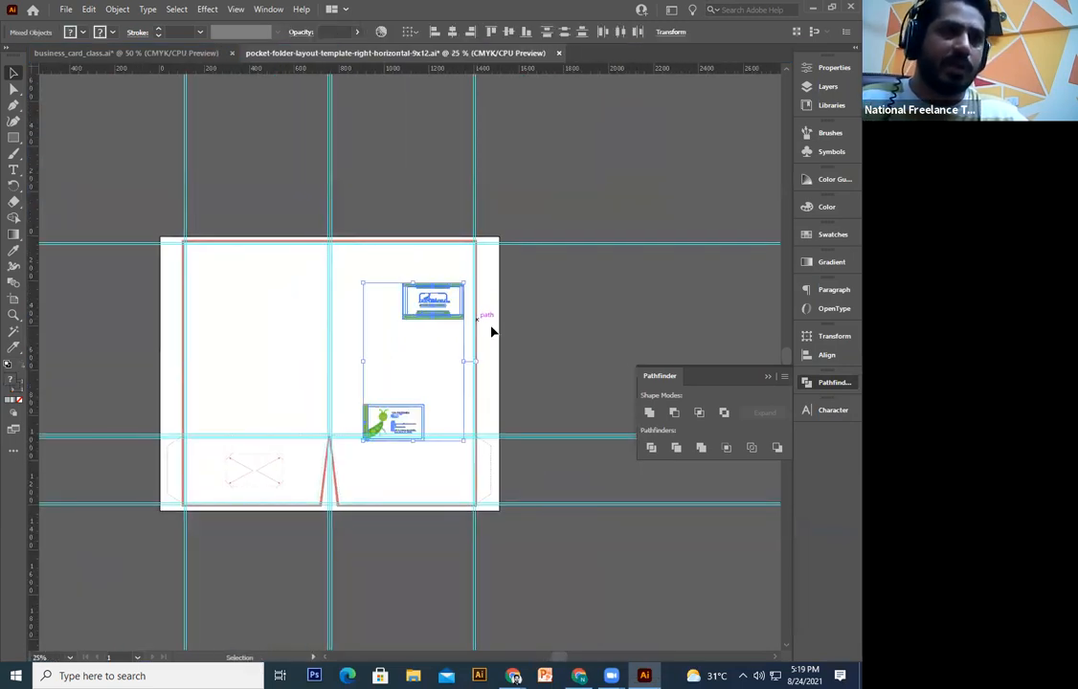
{"action": "left_click_drag", "start_coordinate": [419, 308], "coordinate": [570, 225]}
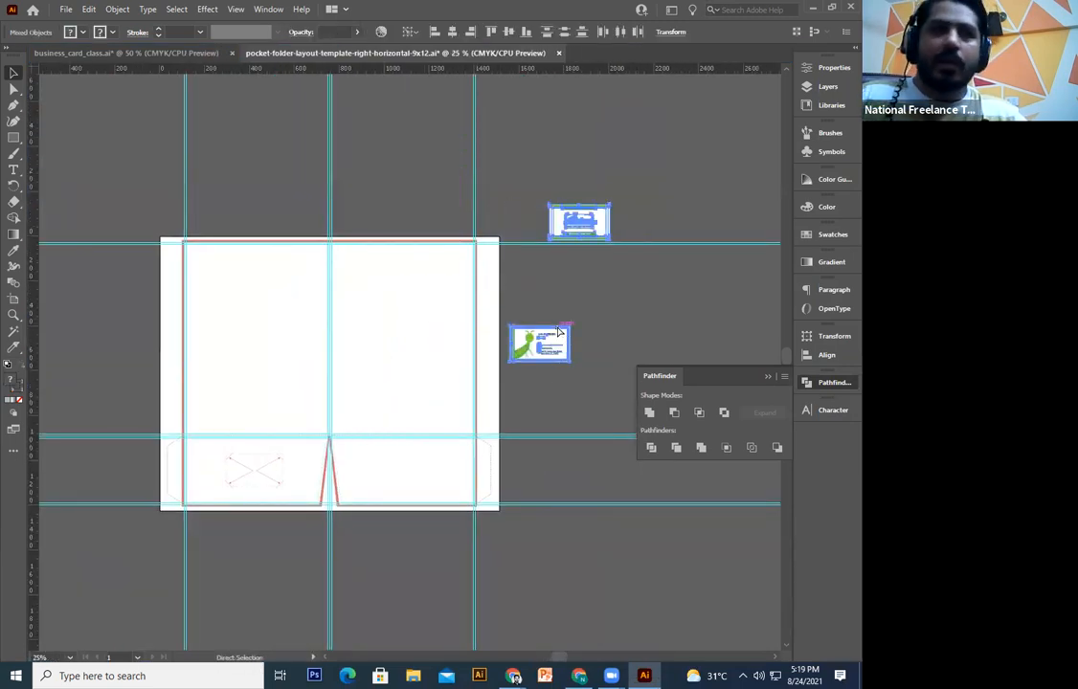
{"action": "key", "text": "ctrl+plus"}
{"action": "left_click_drag", "start_coordinate": [516, 306], "coordinate": [657, 211]}
{"action": "left_click_drag", "start_coordinate": [180, 347], "coordinate": [301, 318]}
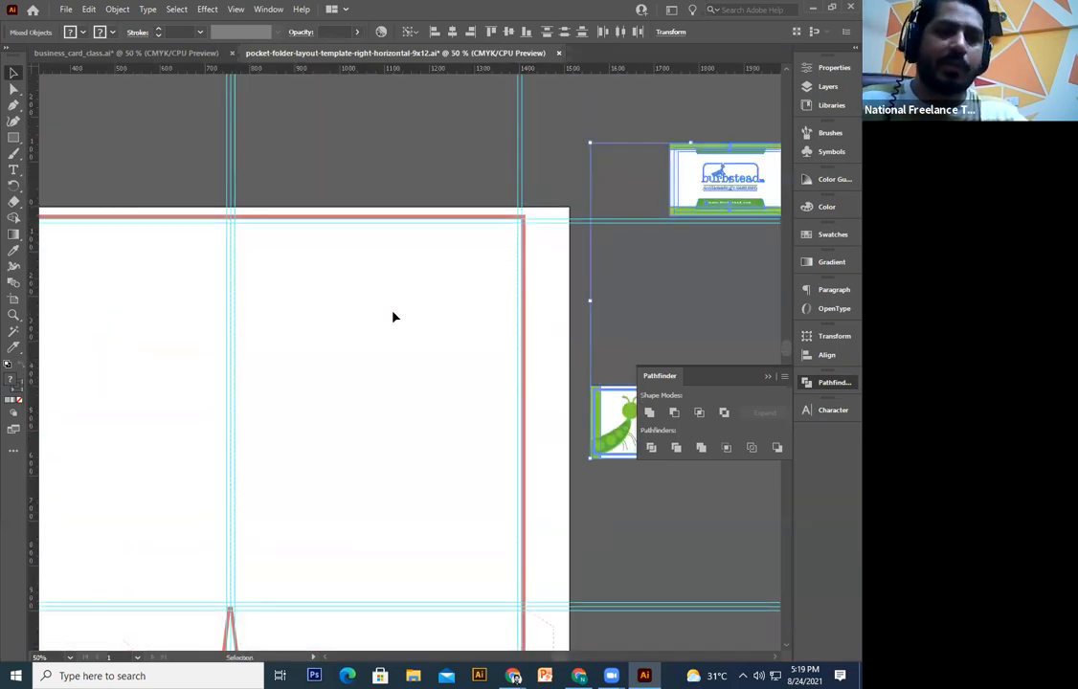
{"action": "left_click_drag", "start_coordinate": [368, 289], "coordinate": [435, 241]}
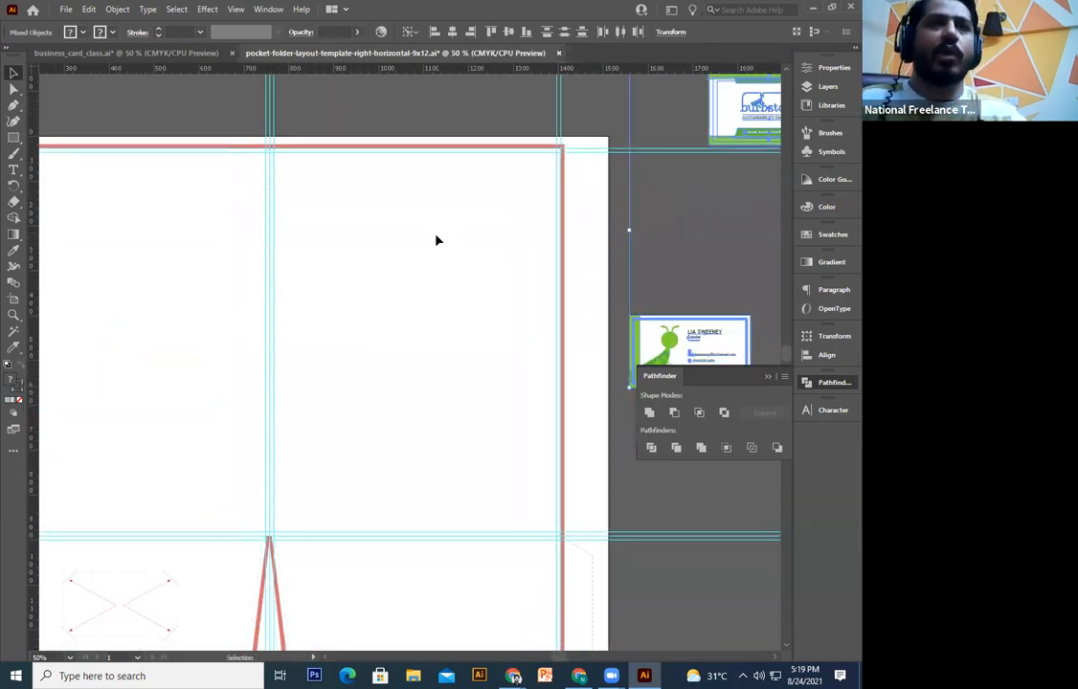
{"action": "left_click_drag", "start_coordinate": [349, 325], "coordinate": [423, 320]}
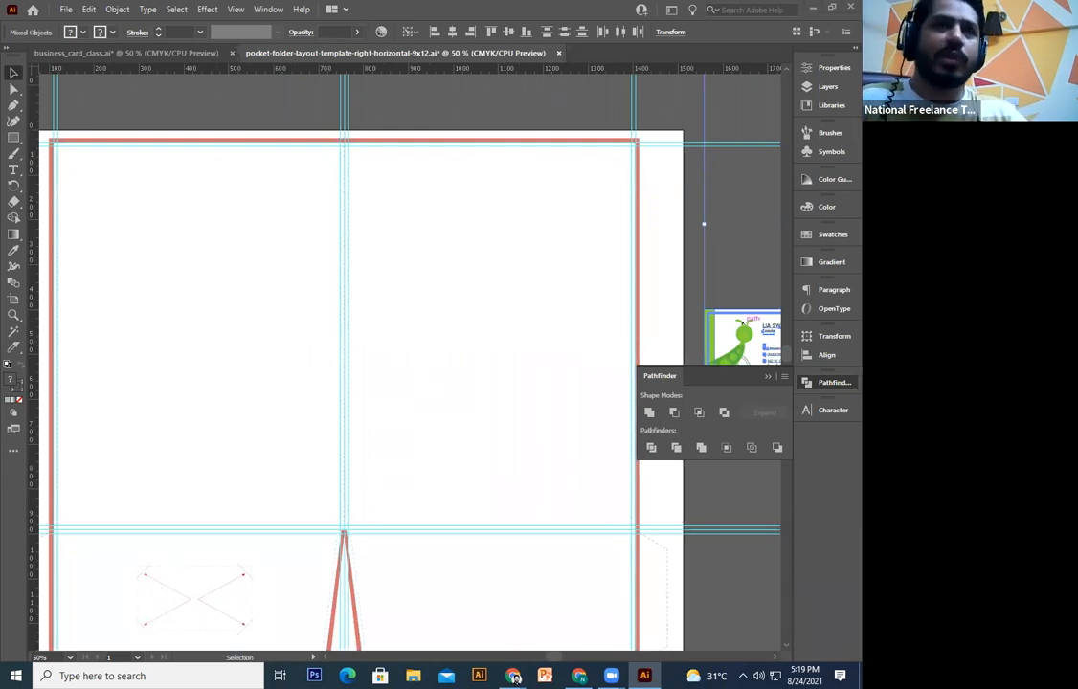
Step: Switch to Chrome, maximize the window, and preview the Printivity folder and the Fiverr corporate presentation folder design
{"action": "key", "text": "alt+Tab"}
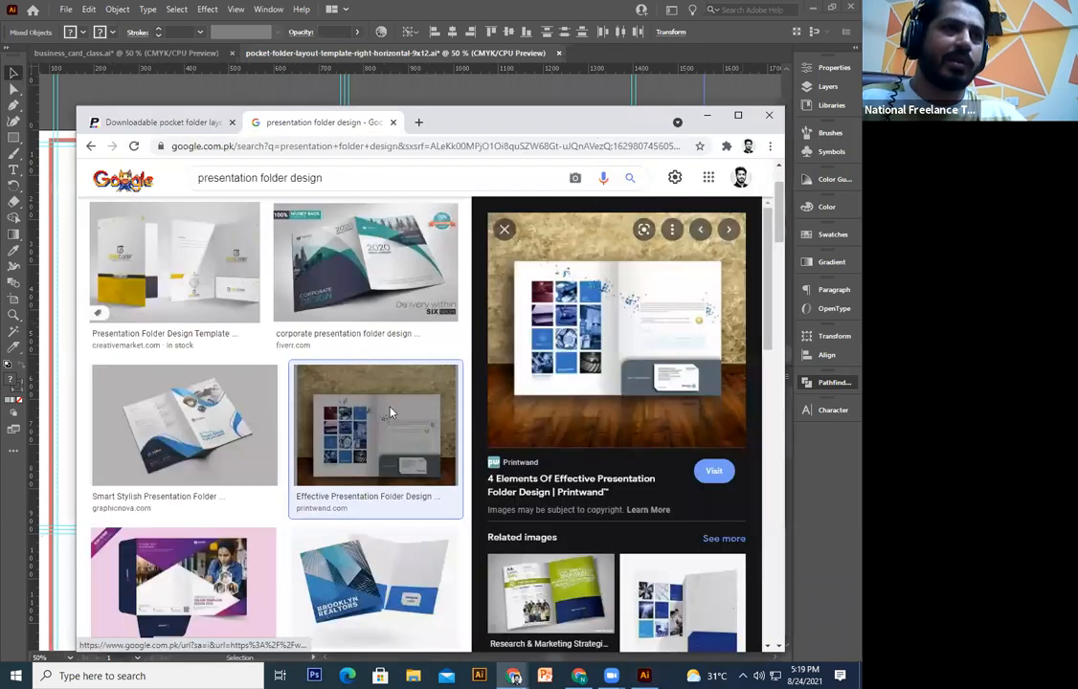
{"action": "key", "text": "super+Up"}
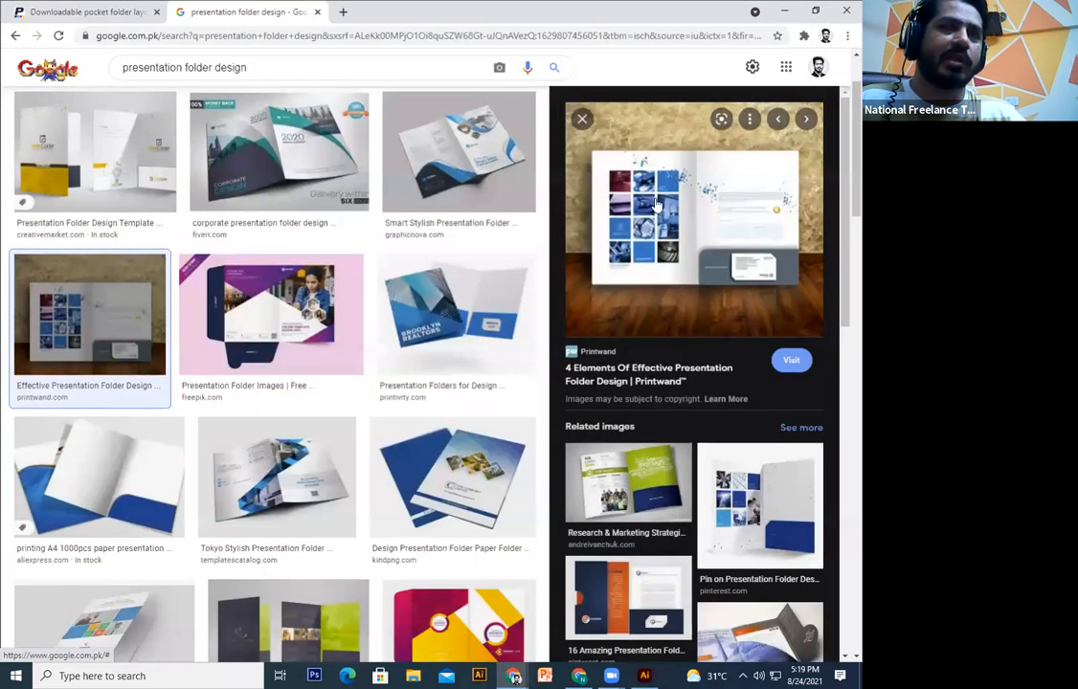
{"action": "key", "text": "Right"}
{"action": "key", "text": "Right"}
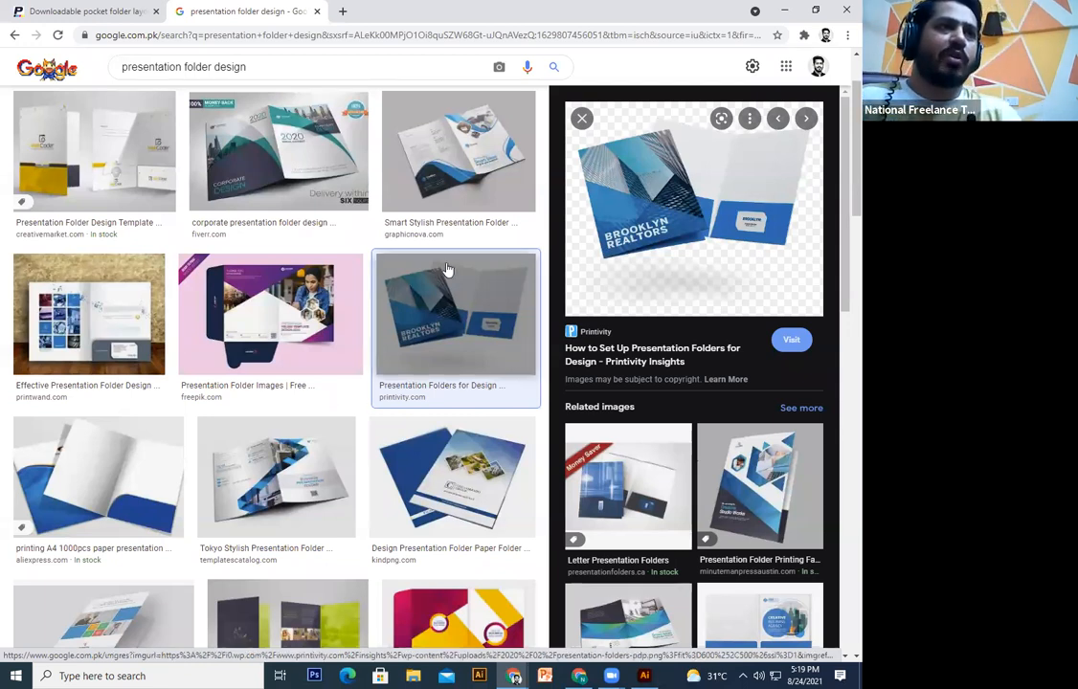
{"action": "left_click", "coordinate": [278, 149]}
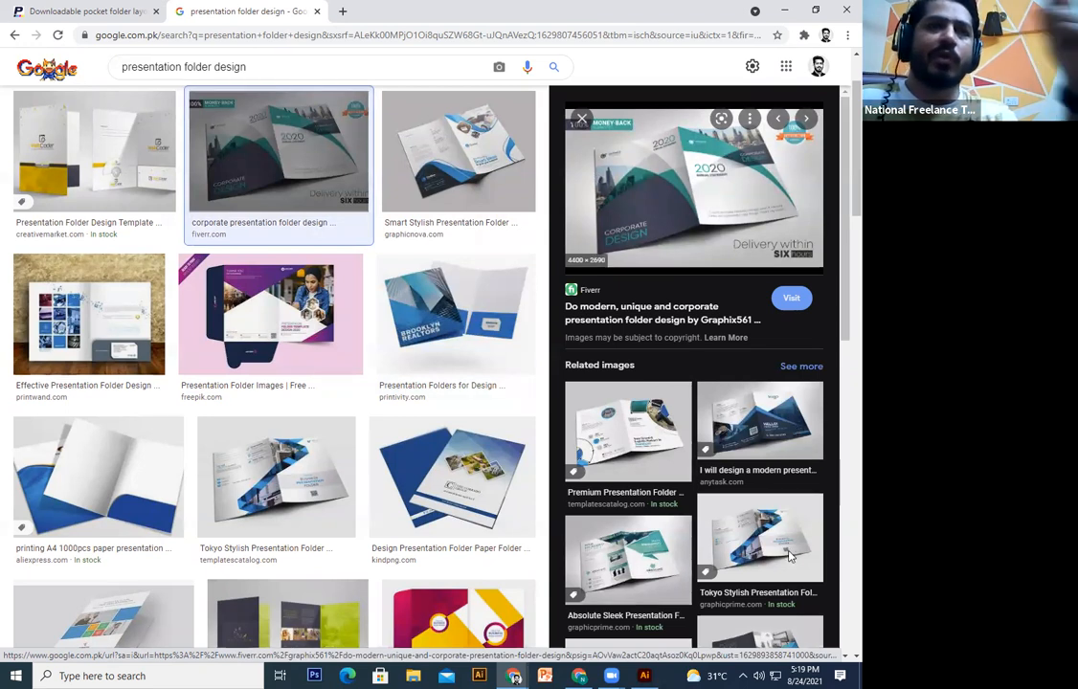
Step: Preview more presentation folder references, including the blue kindpng design and the blue and green Tokyo Stylish templates
{"action": "left_click", "coordinate": [761, 422]}
{"action": "left_click", "coordinate": [450, 474]}
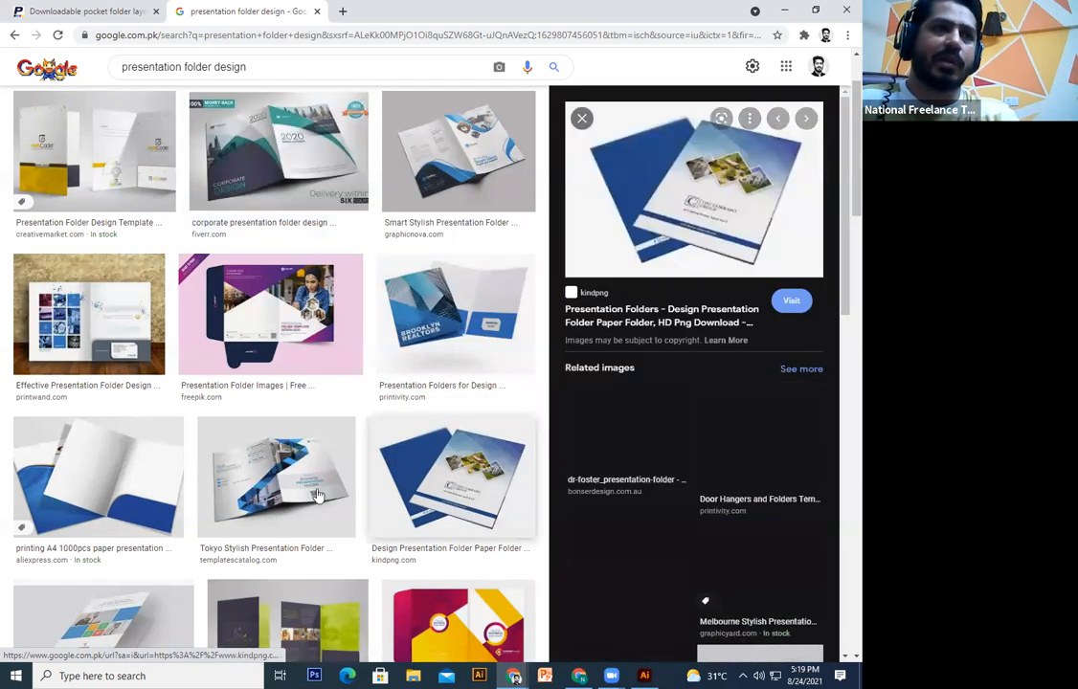
{"action": "left_click", "coordinate": [319, 495]}
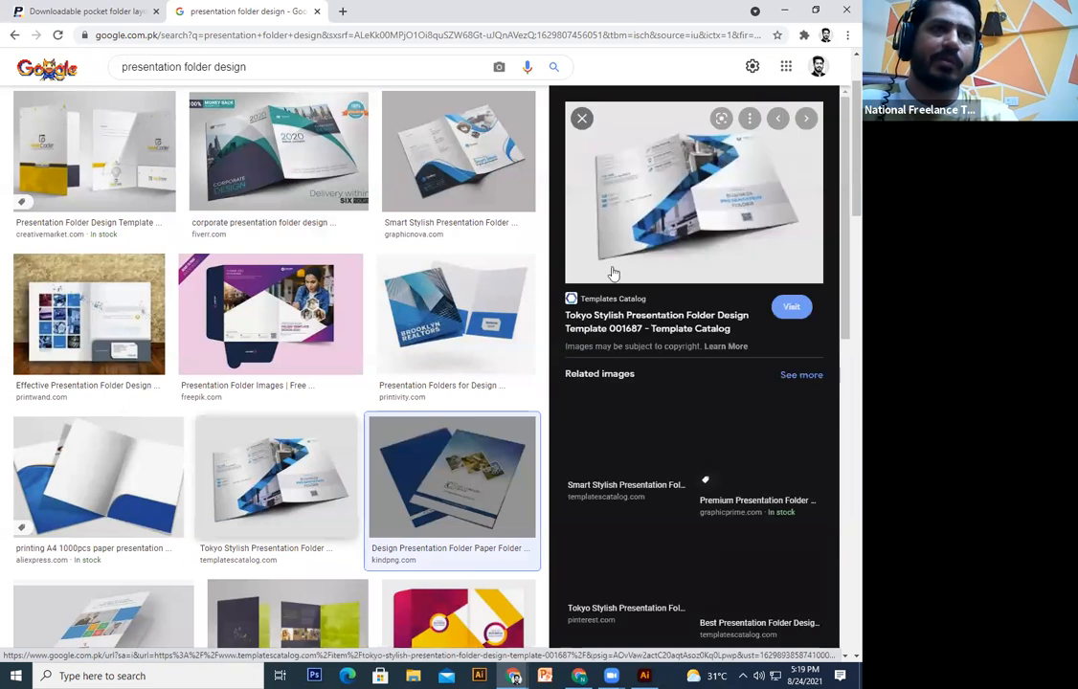
{"action": "left_click", "coordinate": [627, 550]}
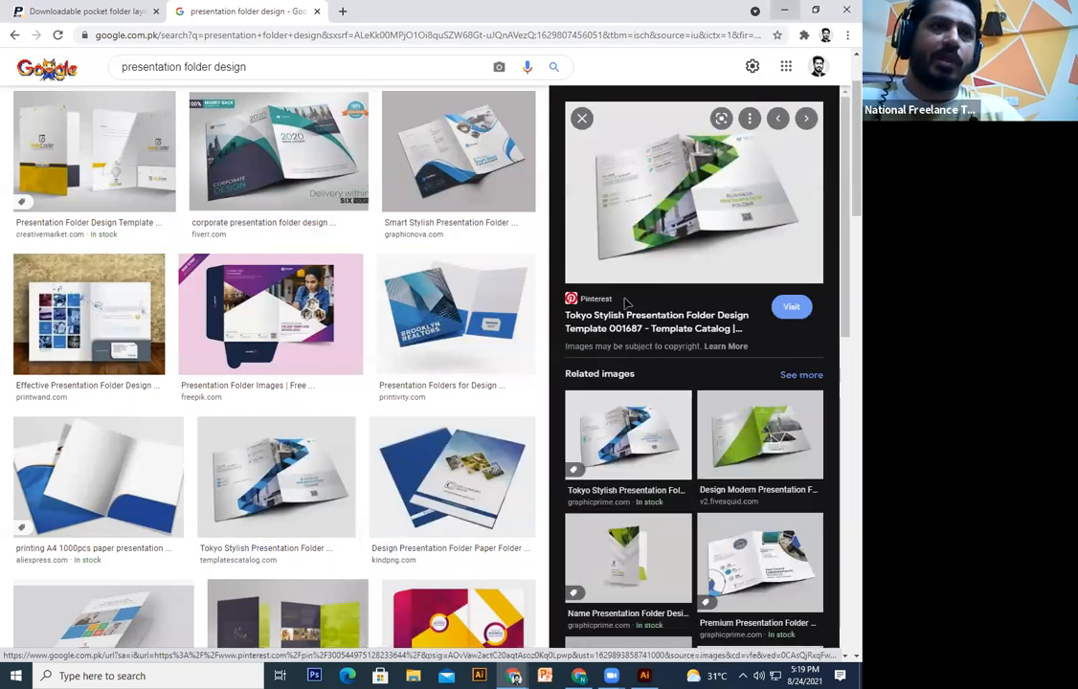
Step: Switch to Illustrator and group all the artwork of the burbstead logo card beside the folder artboard
{"action": "key", "text": "alt+Tab"}
{"action": "left_click_drag", "start_coordinate": [704, 159], "coordinate": [569, 175]}
{"action": "left_click_drag", "start_coordinate": [749, 118], "coordinate": [607, 200]}
{"action": "left_click", "coordinate": [581, 176]}
{"action": "left_click_drag", "start_coordinate": [652, 125], "coordinate": [467, 259]}
{"action": "key", "text": "ctrl+g"}
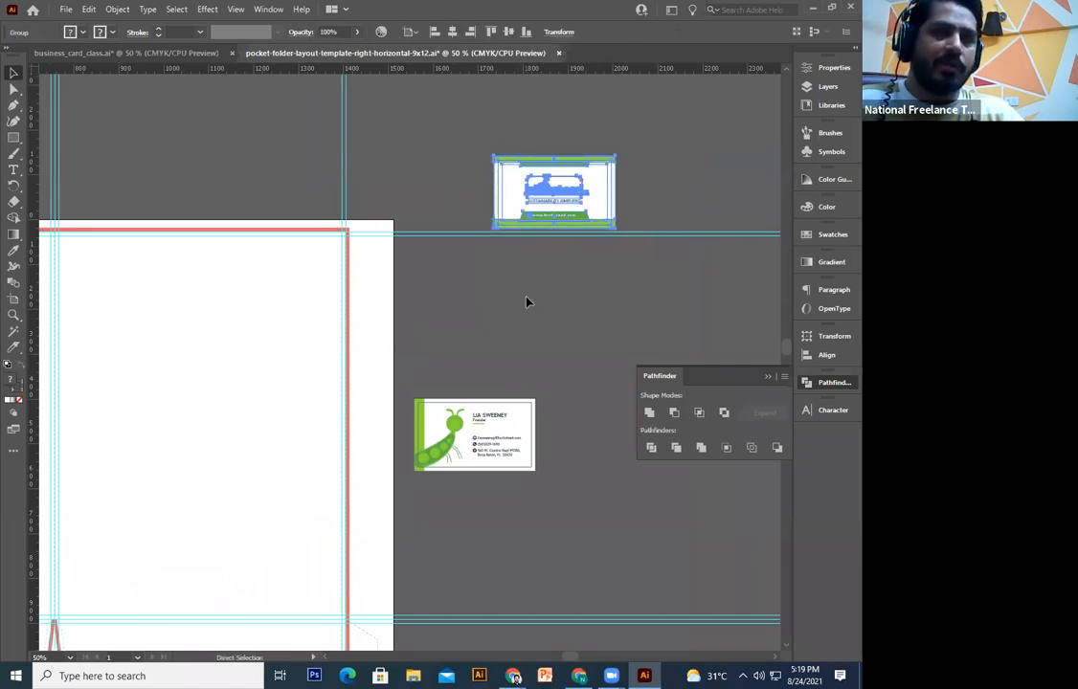
{"action": "left_click", "coordinate": [527, 300]}
Step: Move the grouped logo card onto the folder's front cover panel, near the top of the central fold
{"action": "left_click_drag", "start_coordinate": [579, 169], "coordinate": [196, 313]}
{"action": "key", "text": "ctrl+equal"}
{"action": "key", "text": "ctrl+equal"}
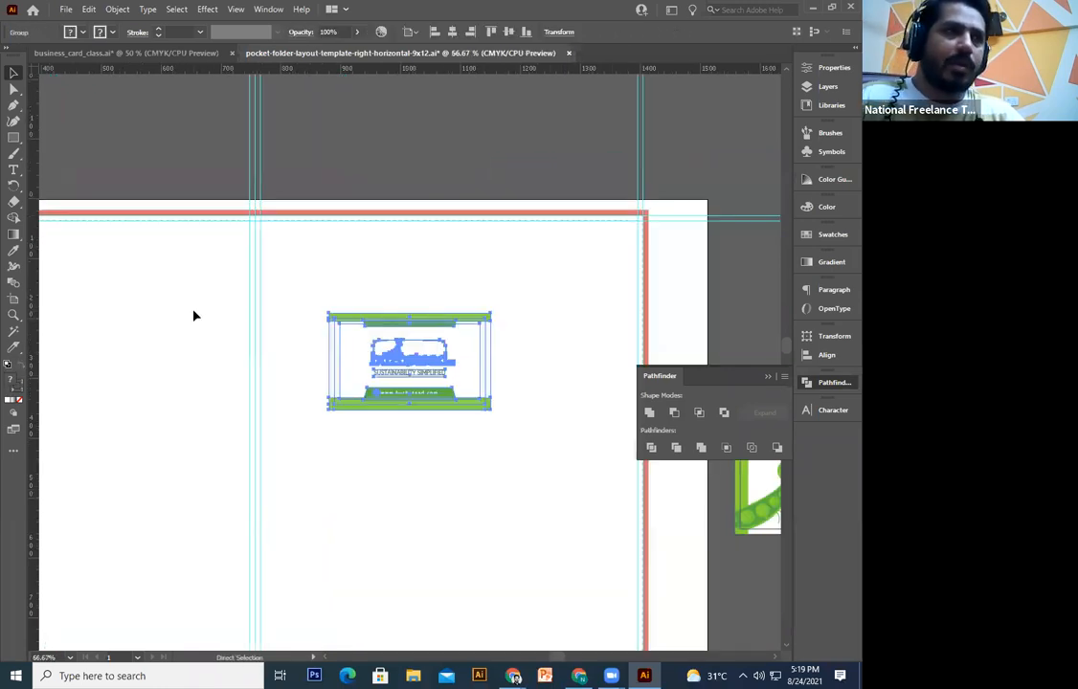
{"action": "left_click_drag", "start_coordinate": [176, 418], "coordinate": [118, 531]}
{"action": "left_click_drag", "start_coordinate": [335, 407], "coordinate": [282, 297]}
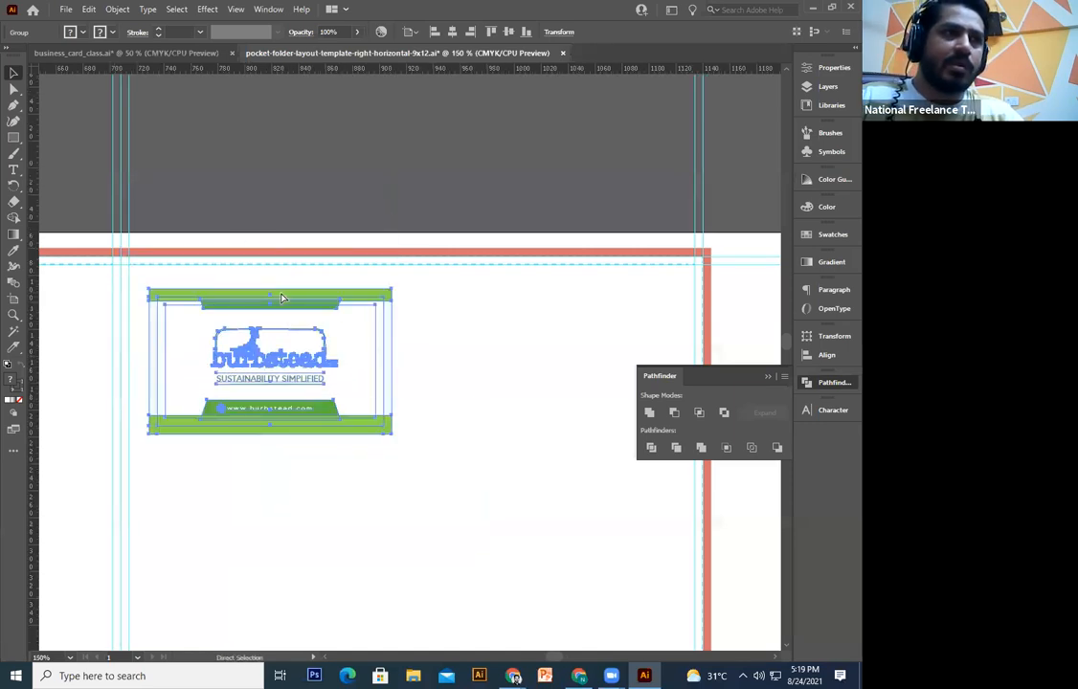
{"action": "key", "text": "ctrl+="}
{"action": "key", "text": "ctrl+="}
{"action": "left_click_drag", "start_coordinate": [291, 289], "coordinate": [354, 392]}
{"action": "left_click_drag", "start_coordinate": [435, 388], "coordinate": [382, 334]}
{"action": "key", "text": "ctrl+="}
{"action": "key", "text": "ctrl+="}
{"action": "key", "text": "ctrl+="}
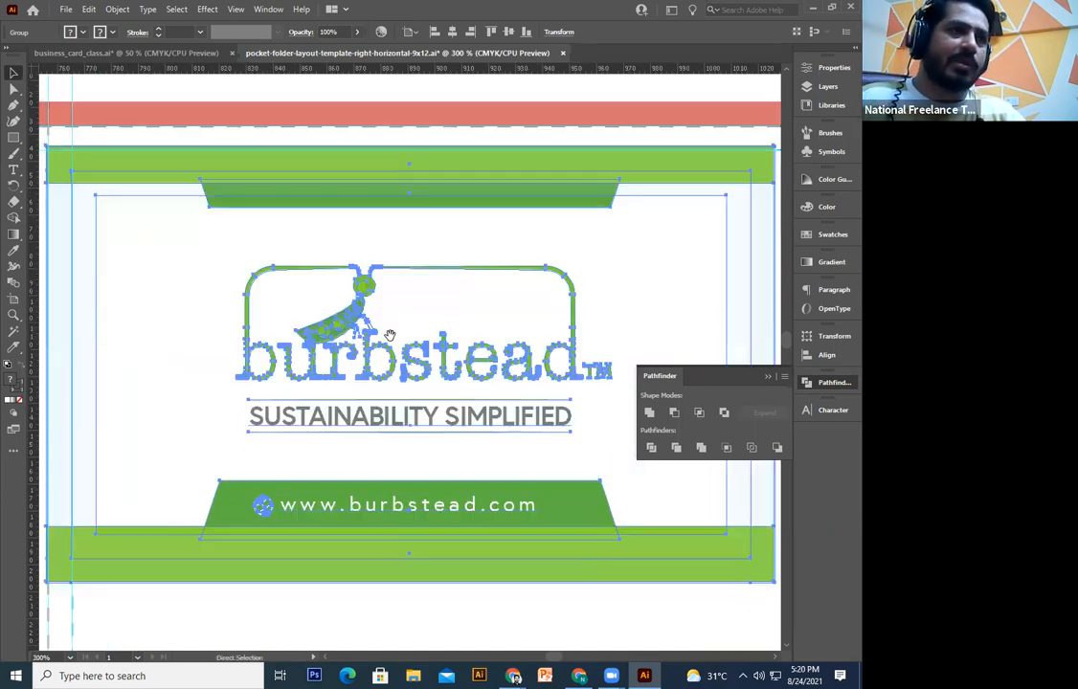
Step: Place the logo card's upper-left corner at the safe-margin guides just beside the central fold
{"action": "left_click_drag", "start_coordinate": [265, 262], "coordinate": [791, 598]}
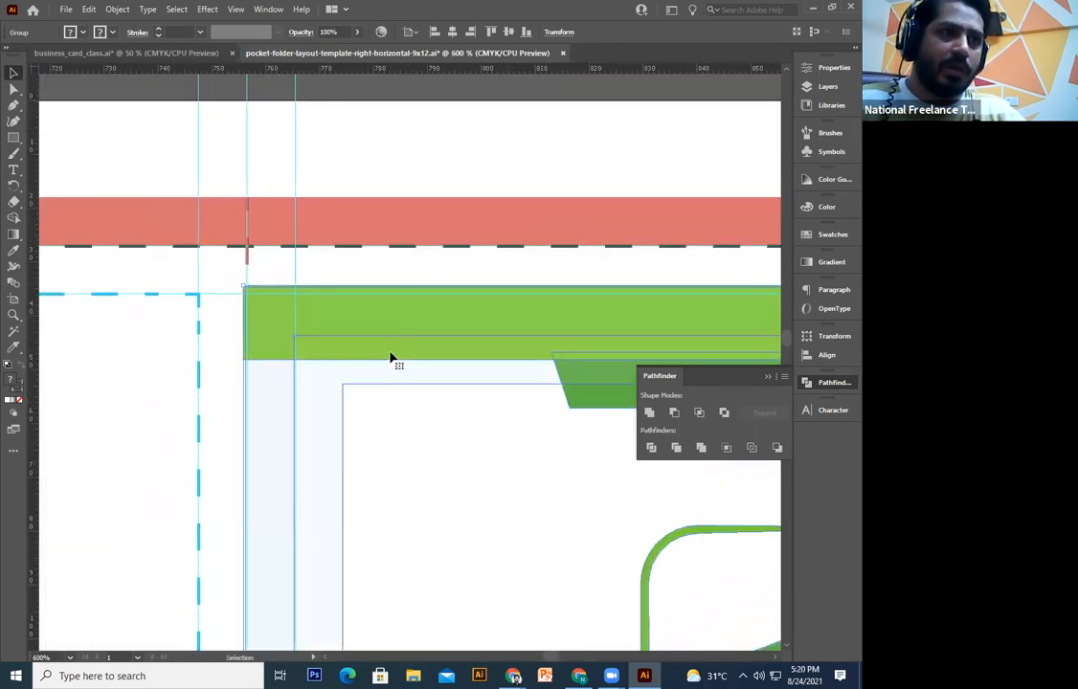
{"action": "left_click_drag", "start_coordinate": [390, 355], "coordinate": [453, 354]}
{"action": "key", "text": "ctrl+="}
{"action": "key", "text": "ctrl+="}
{"action": "key", "text": "ctrl+="}
{"action": "key", "text": "ctrl+="}
{"action": "left_click_drag", "start_coordinate": [351, 311], "coordinate": [641, 440]}
{"action": "left_click_drag", "start_coordinate": [164, 200], "coordinate": [747, 584]}
{"action": "left_click_drag", "start_coordinate": [287, 125], "coordinate": [713, 443]}
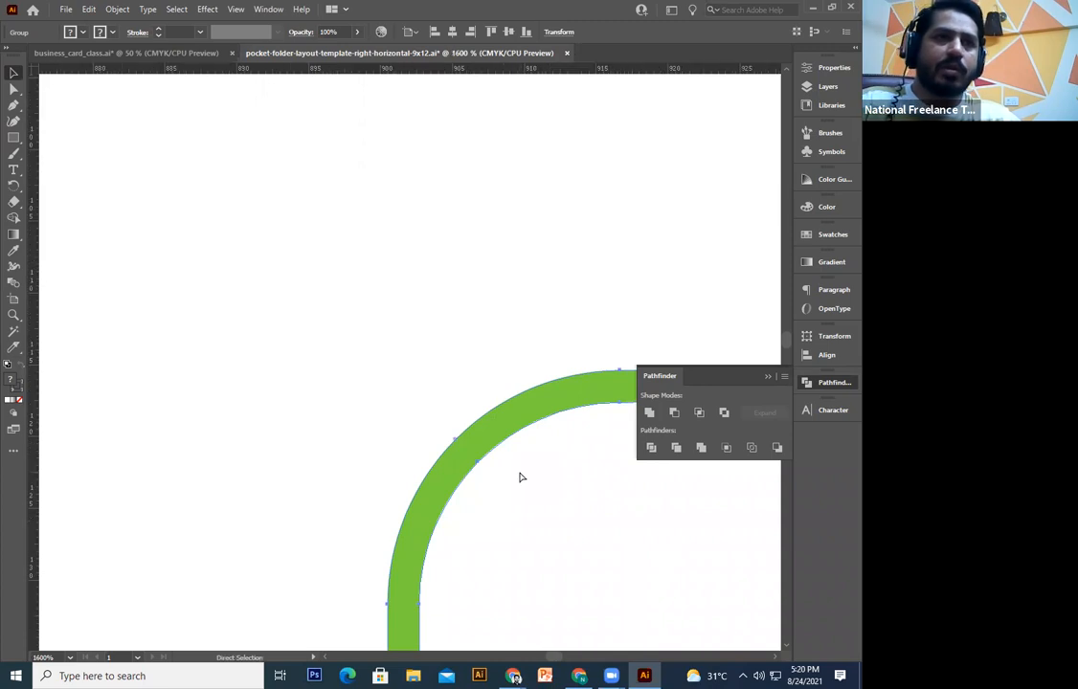
{"action": "key", "text": "ctrl+minus"}
{"action": "key", "text": "ctrl+minus"}
{"action": "key", "text": "ctrl+minus"}
{"action": "key", "text": "ctrl+minus"}
{"action": "key", "text": "ctrl+minus"}
{"action": "key", "text": "ctrl+minus"}
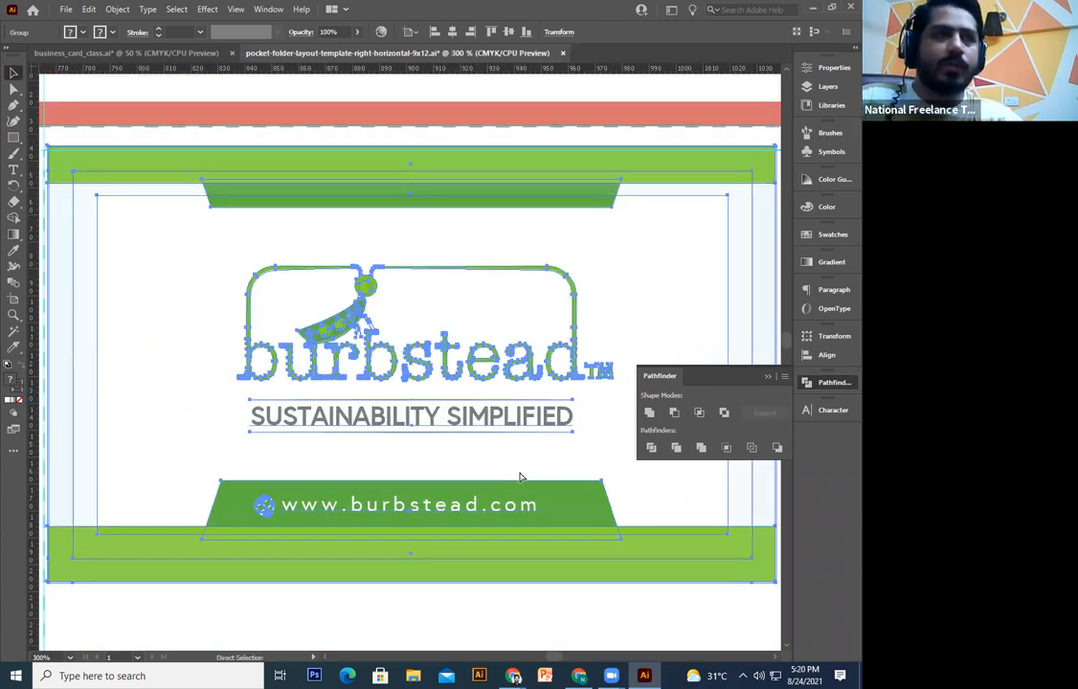
{"action": "key", "text": "ctrl+minus"}
{"action": "key", "text": "ctrl+minus"}
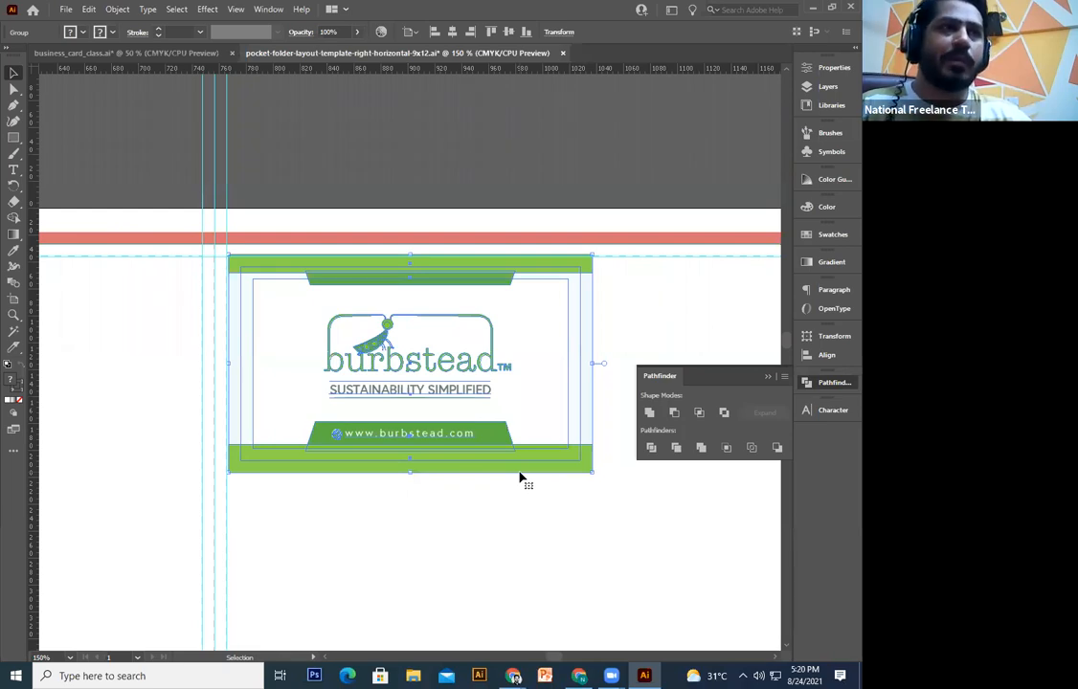
Step: Reposition the logo card so its upper-left corner meets the central fold line and the upper bleed edge
{"action": "key", "text": "ctrl+plus"}
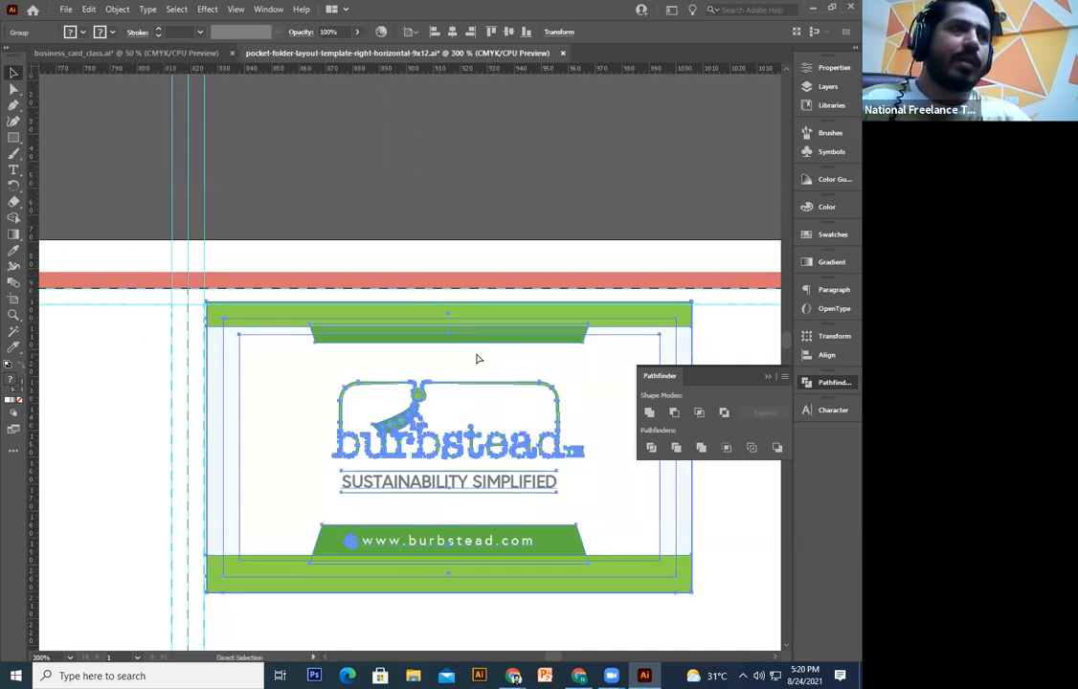
{"action": "key", "text": "ctrl+plus"}
{"action": "left_click_drag", "start_coordinate": [345, 264], "coordinate": [412, 371]}
{"action": "left_click_drag", "start_coordinate": [463, 403], "coordinate": [468, 366]}
{"action": "key", "text": "ctrl+plus"}
{"action": "key", "text": "ctrl+plus"}
{"action": "key", "text": "ctrl+plus"}
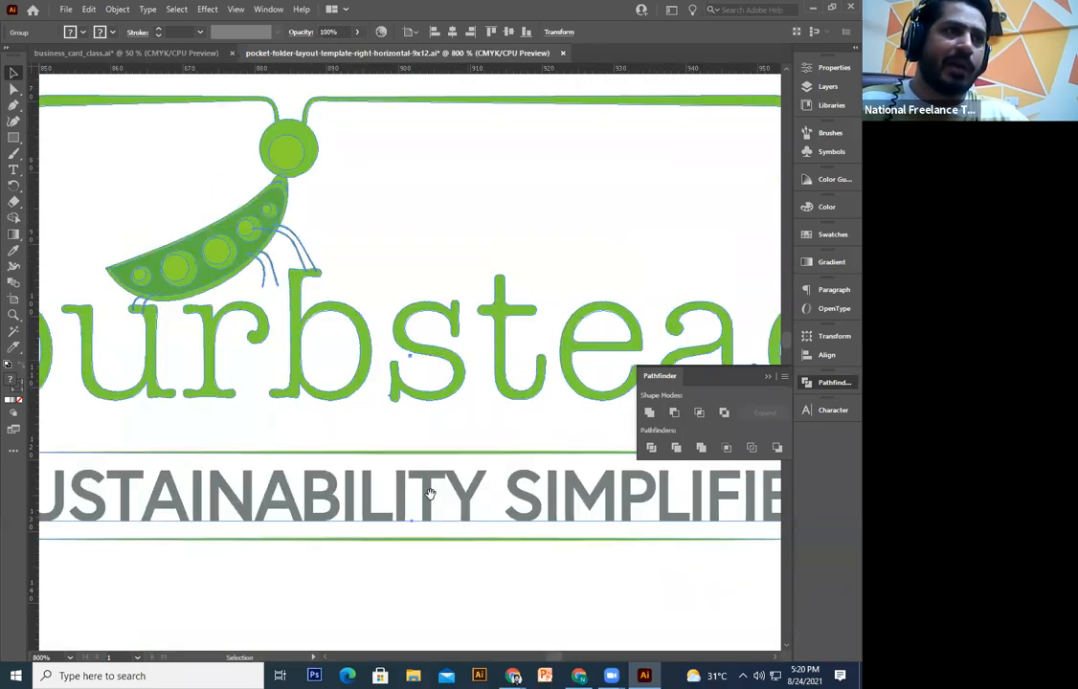
{"action": "left_click_drag", "start_coordinate": [430, 494], "coordinate": [600, 481]}
{"action": "left_click_drag", "start_coordinate": [202, 525], "coordinate": [392, 358]}
{"action": "key", "text": "ctrl+minus"}
{"action": "key", "text": "ctrl+minus"}
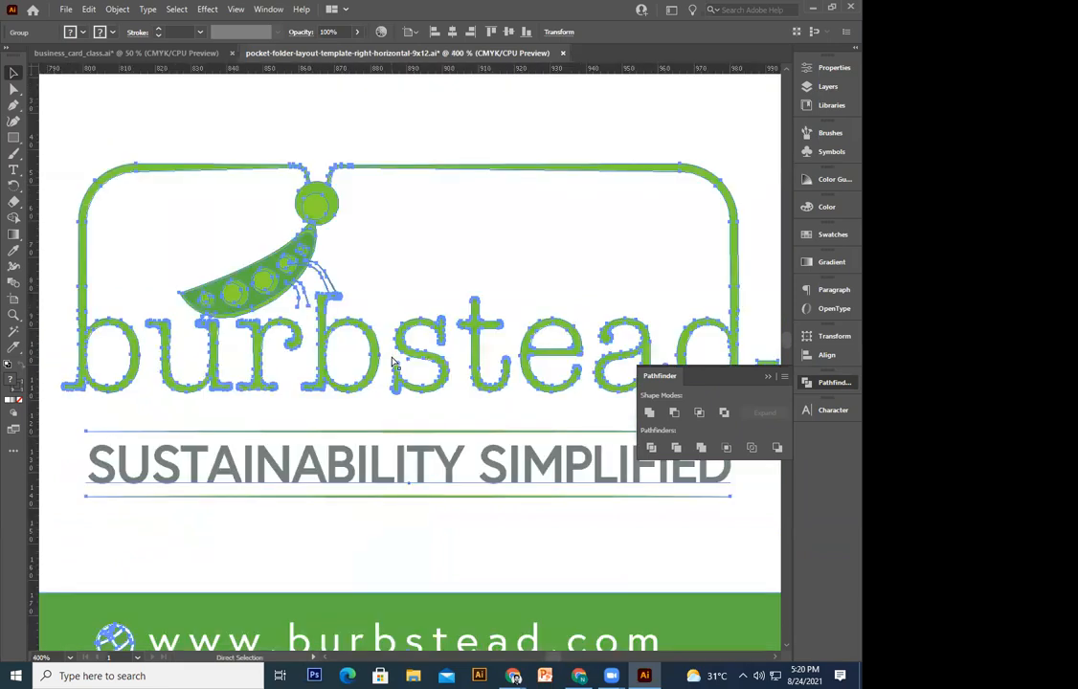
Step: Enlarge the logo card proportionally until it spans the front cover panel from the fold to the outer bleed edge
{"action": "key", "text": "ctrl+minus"}
{"action": "key", "text": "ctrl+minus"}
{"action": "key", "text": "ctrl+minus"}
{"action": "key", "text": "space"}
{"action": "left_click_drag", "start_coordinate": [685, 554], "coordinate": [365, 316]}
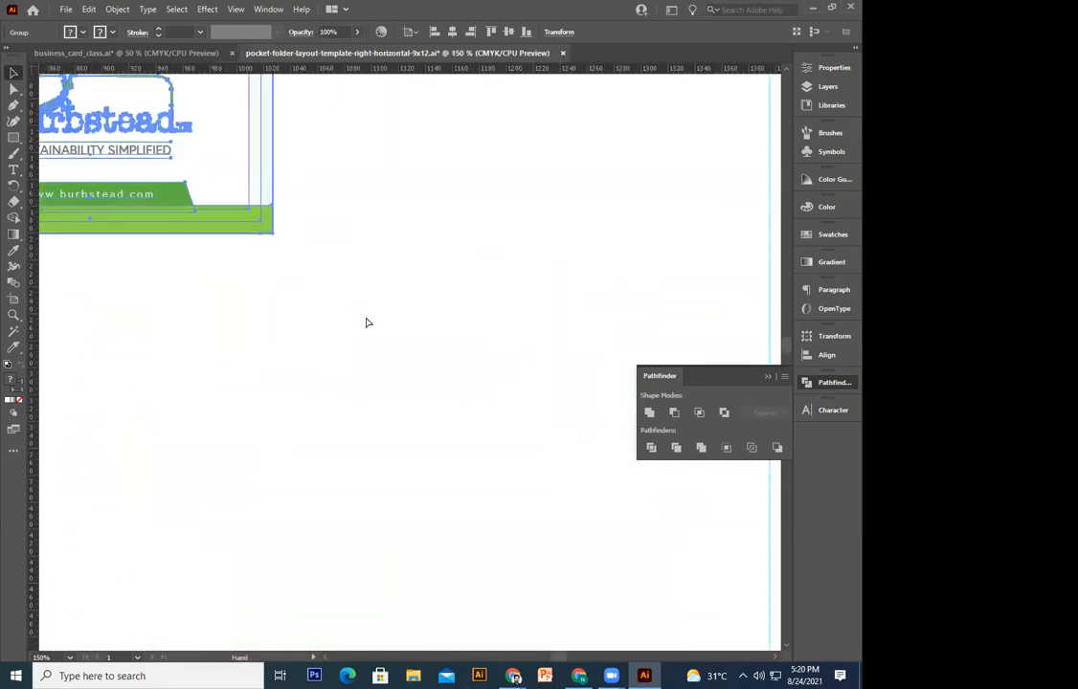
{"action": "key", "text": "ctrl+minus"}
{"action": "key", "text": "ctrl+minus"}
{"action": "scroll", "coordinate": [399, 436], "scroll_direction": "right", "scroll_amount": 3}
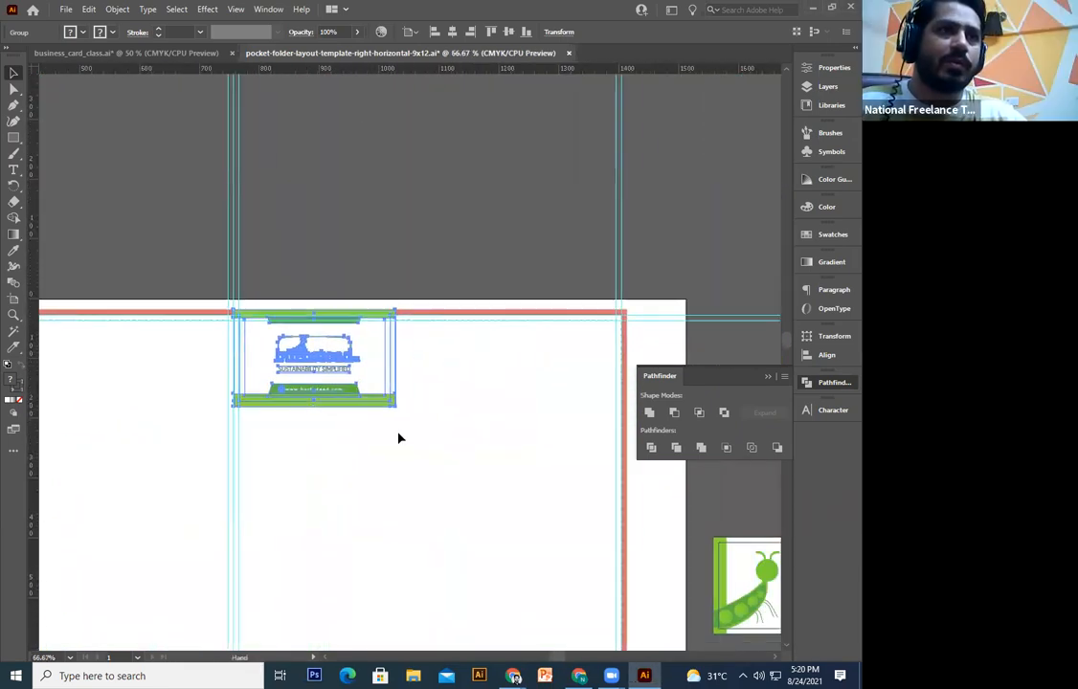
{"action": "left_click_drag", "start_coordinate": [501, 467], "coordinate": [601, 545]}
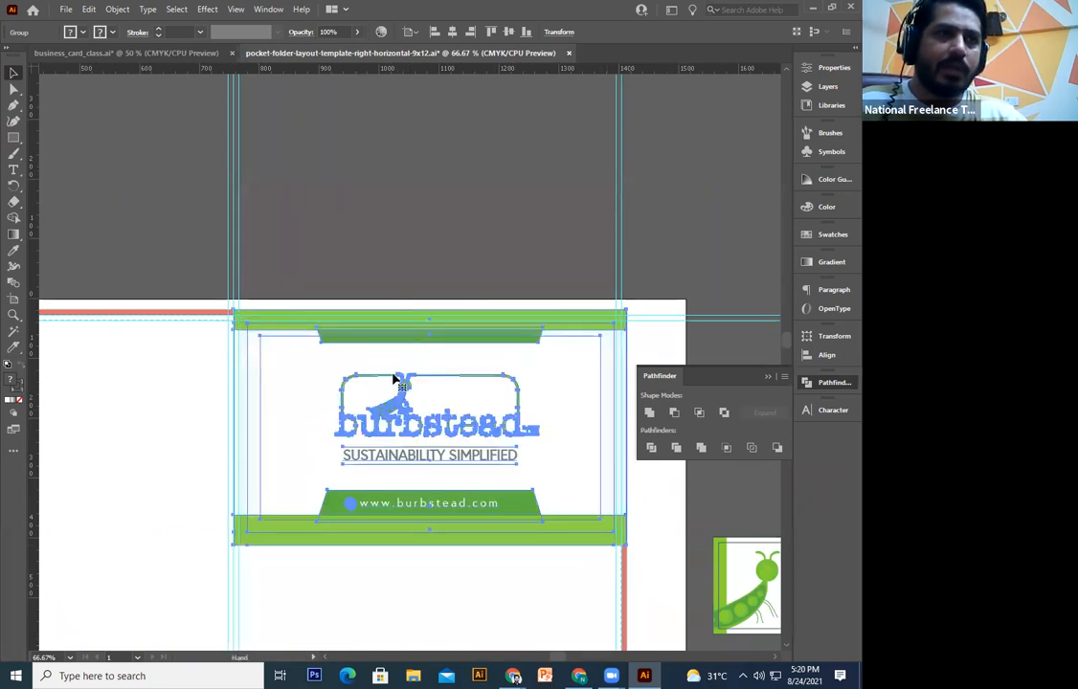
Step: Ungroup the enlarged logo card into its separate bands, logo and background elements
{"action": "scroll", "coordinate": [396, 383], "scroll_direction": "down", "scroll_amount": 3}
{"action": "key", "text": "ctrl+minus"}
{"action": "scroll", "coordinate": [390, 313], "scroll_direction": "down", "scroll_amount": 2}
{"action": "right_click", "coordinate": [391, 309]}
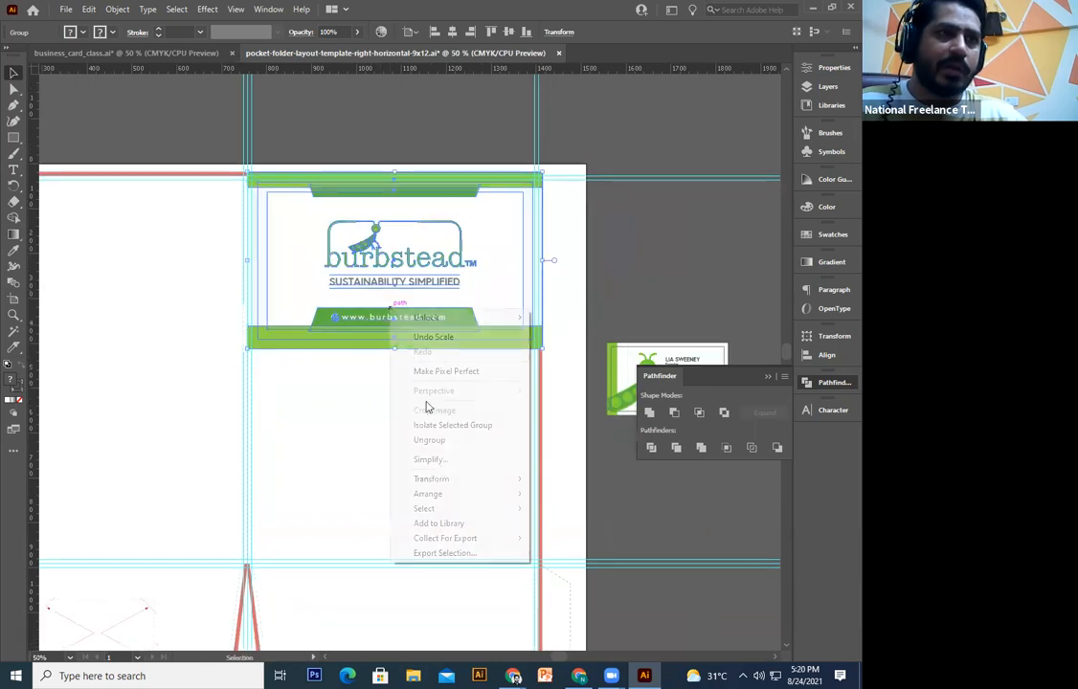
{"action": "left_click", "coordinate": [459, 442]}
{"action": "left_click", "coordinate": [573, 480]}
{"action": "left_click", "coordinate": [437, 343]}
{"action": "right_click", "coordinate": [456, 341]}
Step: Delete the card's background rectangle and the inner margin frames around the burbstead logo
{"action": "left_click", "coordinate": [512, 283]}
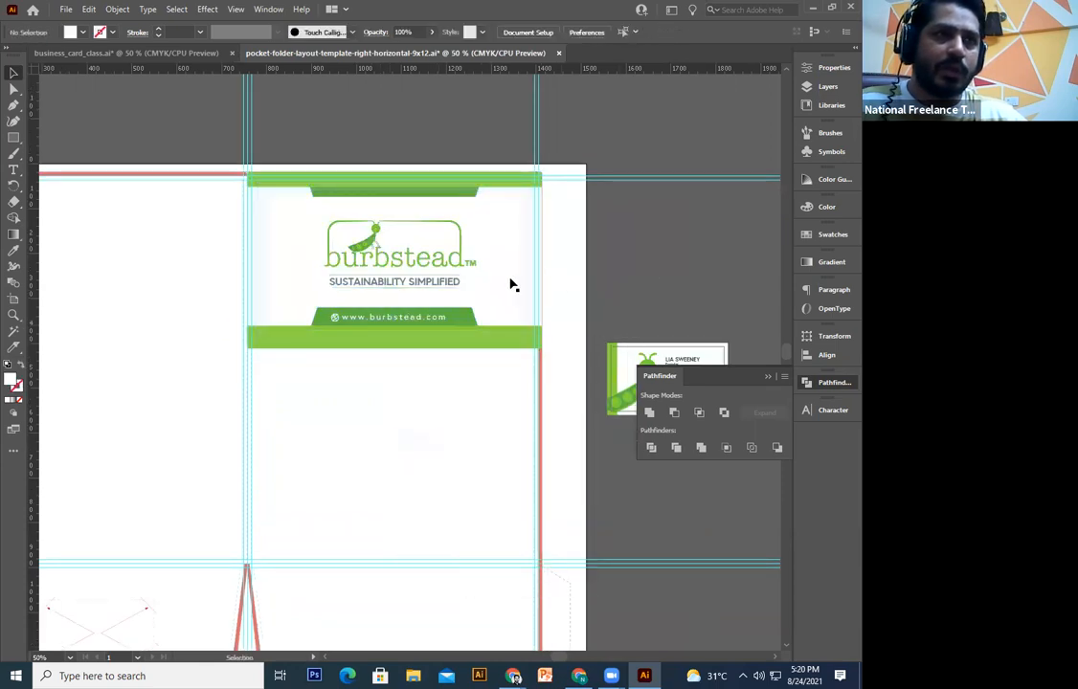
{"action": "key", "text": "Delete"}
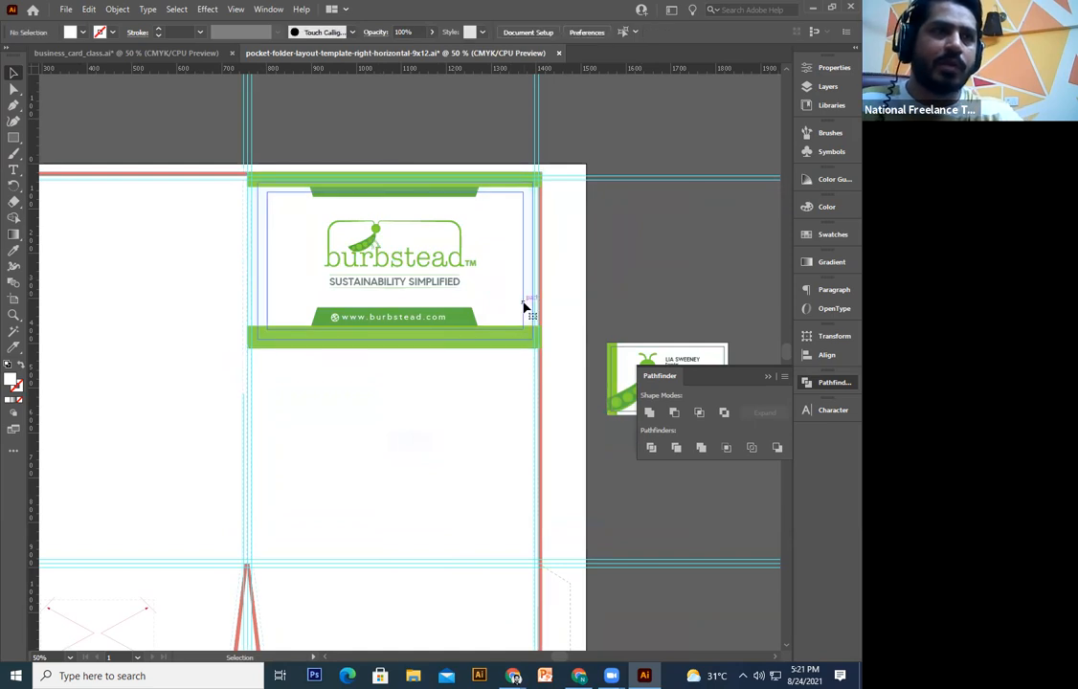
{"action": "left_click", "coordinate": [522, 303]}
{"action": "right_click", "coordinate": [508, 301]}
{"action": "left_click", "coordinate": [546, 419]}
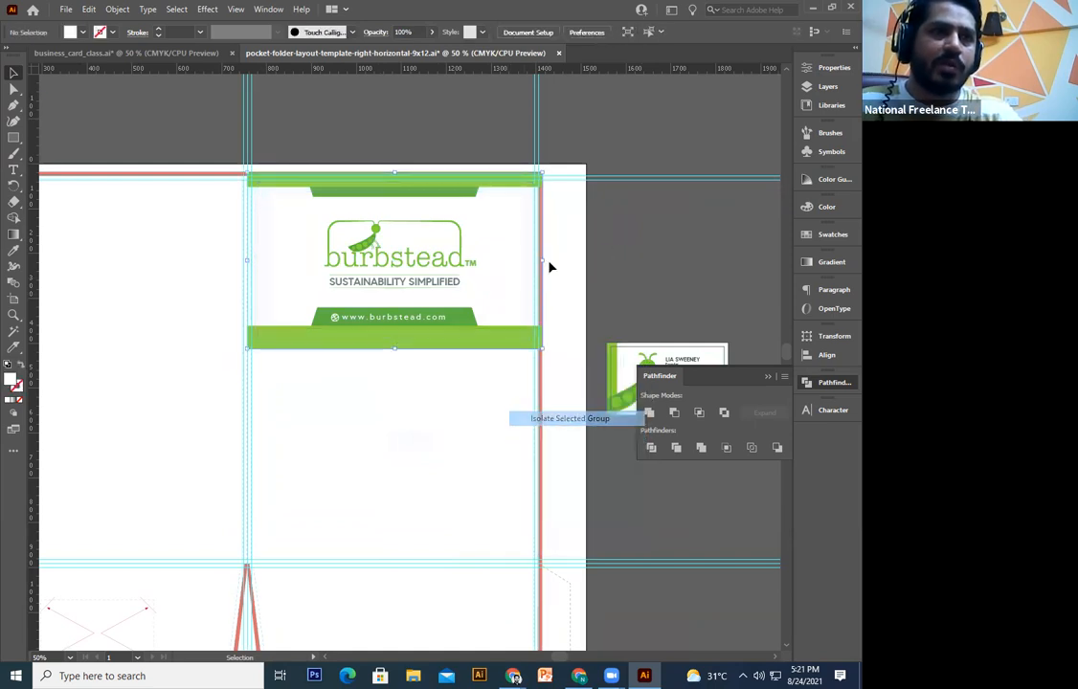
{"action": "double_click", "coordinate": [609, 263]}
{"action": "left_click", "coordinate": [531, 290]}
{"action": "left_click", "coordinate": [529, 296]}
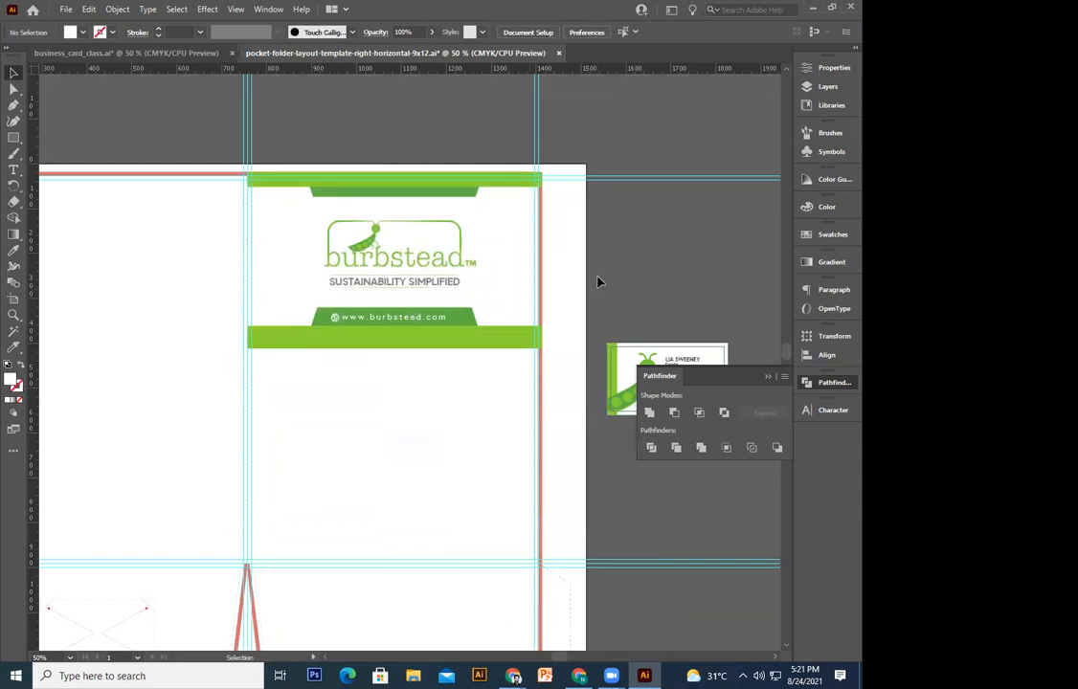
Step: Move the website tab and its lower green band straight down to the bottom of the front cover panel
{"action": "scroll", "coordinate": [421, 306], "scroll_direction": "down", "scroll_amount": 2}
{"action": "left_click", "coordinate": [431, 247], "text": "shift"}
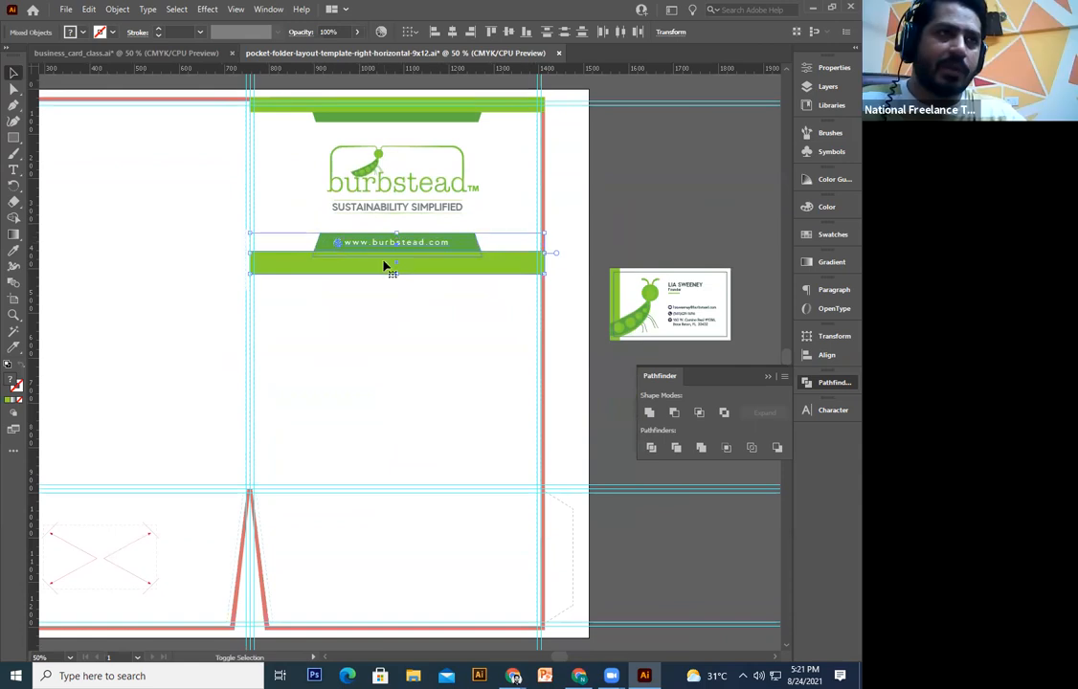
{"action": "left_click_drag", "start_coordinate": [386, 247], "coordinate": [390, 464]}
{"action": "key", "text": "ctrl+1"}
{"action": "key", "text": "ctrl+="}
{"action": "key", "text": "ctrl+="}
{"action": "left_click_drag", "start_coordinate": [500, 318], "coordinate": [544, 297]}
{"action": "key", "text": "ctrl+minus"}
{"action": "key", "text": "ctrl+minus"}
{"action": "key", "text": "ctrl+minus"}
{"action": "key", "text": "ctrl+minus"}
{"action": "key", "text": "ctrl+minus"}
Step: Move the burbstead logo with its tagline to the middle of the front cover and enlarge it
{"action": "left_click", "coordinate": [413, 218]}
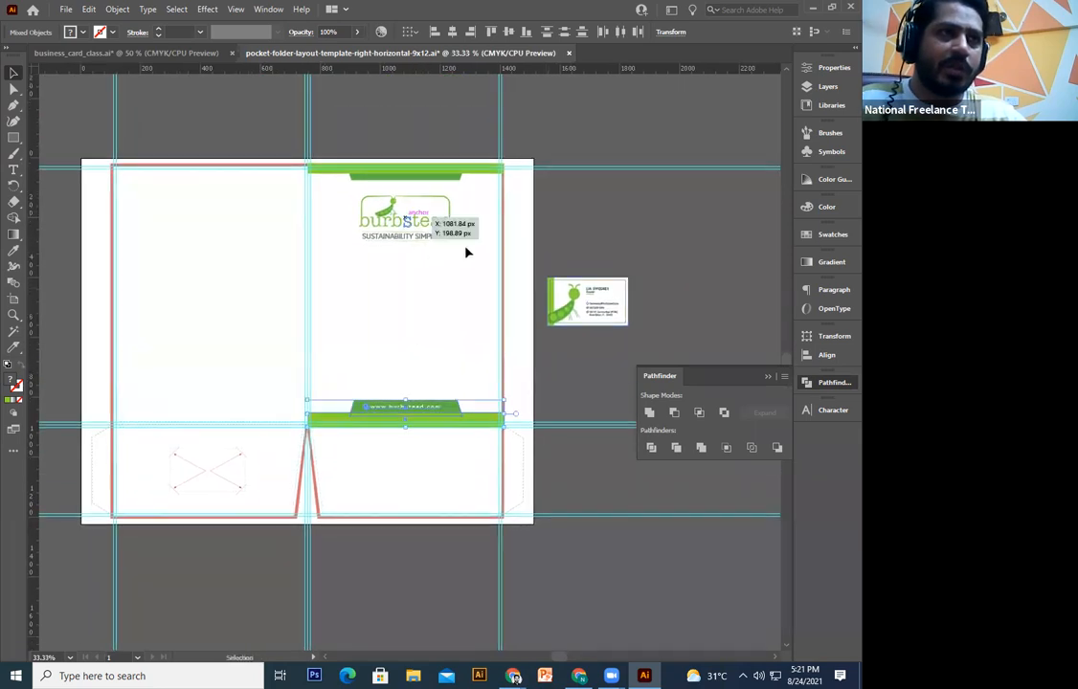
{"action": "left_click_drag", "start_coordinate": [560, 202], "coordinate": [417, 276]}
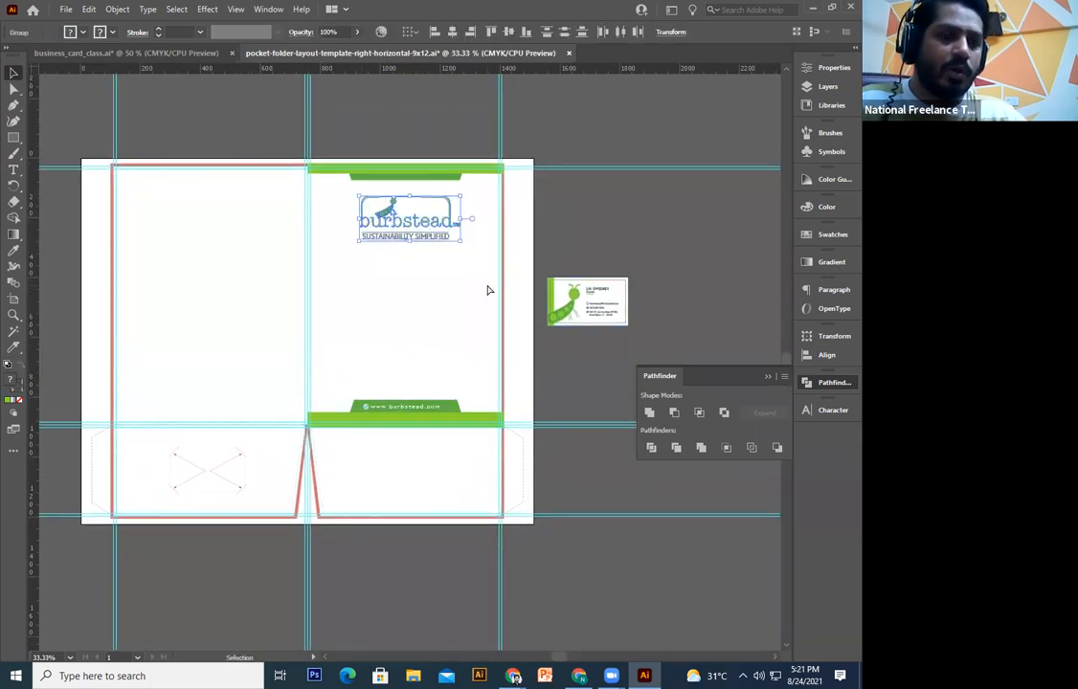
{"action": "left_click_drag", "start_coordinate": [442, 237], "coordinate": [445, 333]}
{"action": "left_click", "coordinate": [443, 301]}
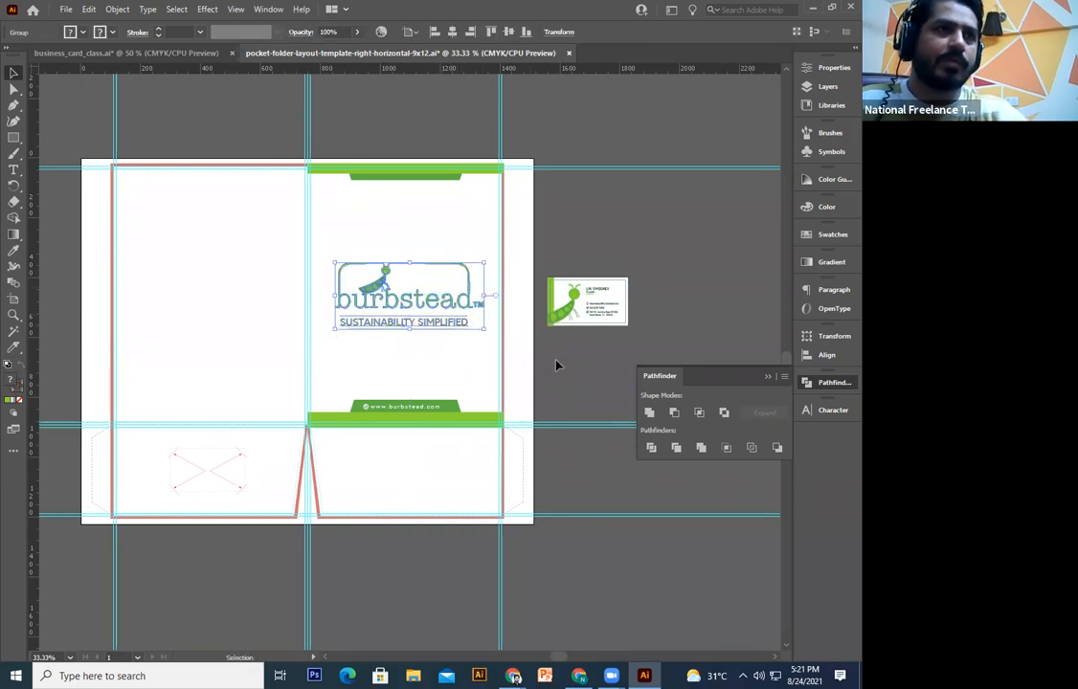
Step: Nudge the enlarged logo and tagline upward and slightly to the left on the front cover
{"action": "key", "text": "Up"}
{"action": "key", "text": "Up"}
{"action": "key", "text": "Up"}
{"action": "key", "text": "Up"}
{"action": "key", "text": "Up"}
{"action": "key", "text": "Up"}
{"action": "key", "text": "Up"}
{"action": "key", "text": "Up"}
{"action": "key", "text": "Up"}
{"action": "key", "text": "Up"}
{"action": "key", "text": "Up"}
{"action": "key", "text": "Up"}
{"action": "key", "text": "Up"}
{"action": "key", "text": "Up"}
{"action": "key", "text": "Up"}
{"action": "key", "text": "Up"}
{"action": "key", "text": "Up"}
{"action": "key", "text": "Up"}
{"action": "key", "text": "Up"}
{"action": "key", "text": "Up"}
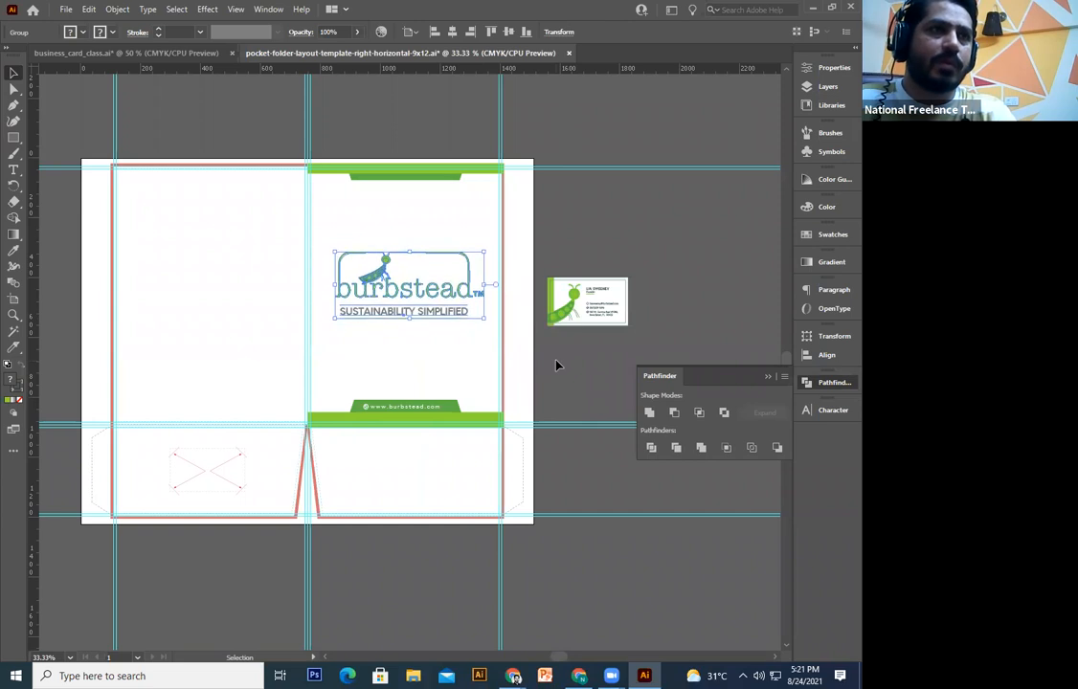
{"action": "key", "text": "Left"}
{"action": "key", "text": "Left"}
{"action": "key", "text": "Left"}
{"action": "key", "text": "Left"}
{"action": "key", "text": "Left"}
{"action": "key", "text": "Left"}
{"action": "key", "text": "Left"}
{"action": "key", "text": "Left"}
{"action": "key", "text": "Left"}
{"action": "key", "text": "Left"}
{"action": "key", "text": "Left"}
{"action": "key", "text": "Left"}
{"action": "key", "text": "Left"}
{"action": "key", "text": "Left"}
{"action": "key", "text": "Left"}
{"action": "key", "text": "Left"}
{"action": "key", "text": "Left"}
{"action": "key", "text": "Left"}
{"action": "key", "text": "Left"}
{"action": "left_click", "coordinate": [546, 384]}
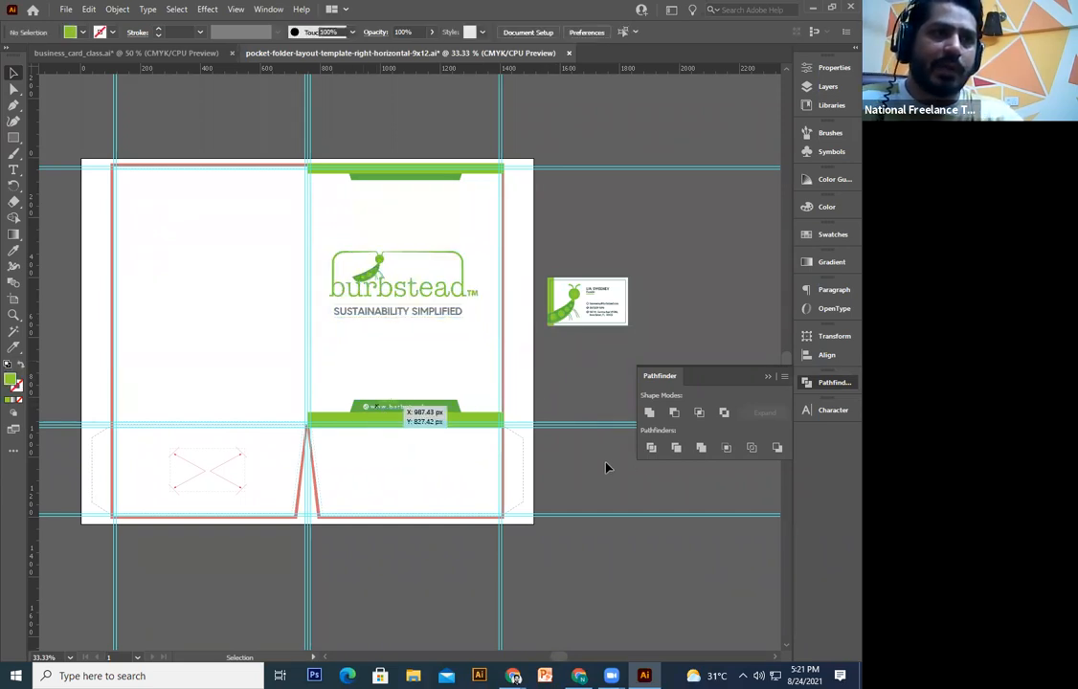
Step: Select the cover's green bands, logo and website strip together and align them on their horizontal centre
{"action": "left_click", "coordinate": [387, 416]}
{"action": "left_click", "coordinate": [482, 427], "text": "shift"}
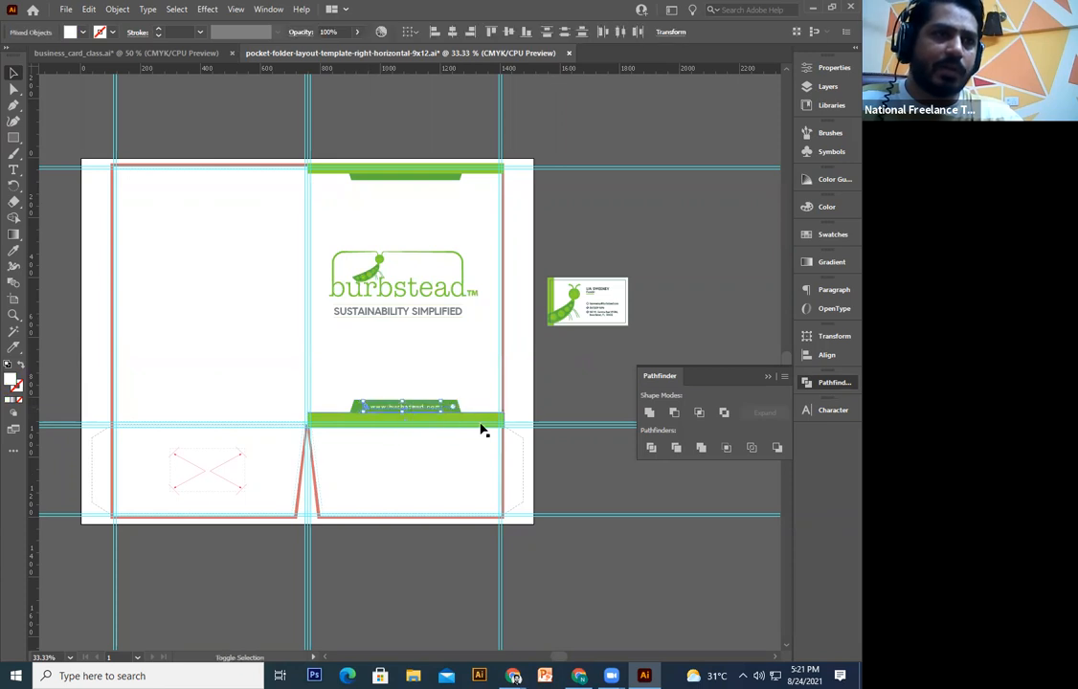
{"action": "left_click", "coordinate": [576, 556]}
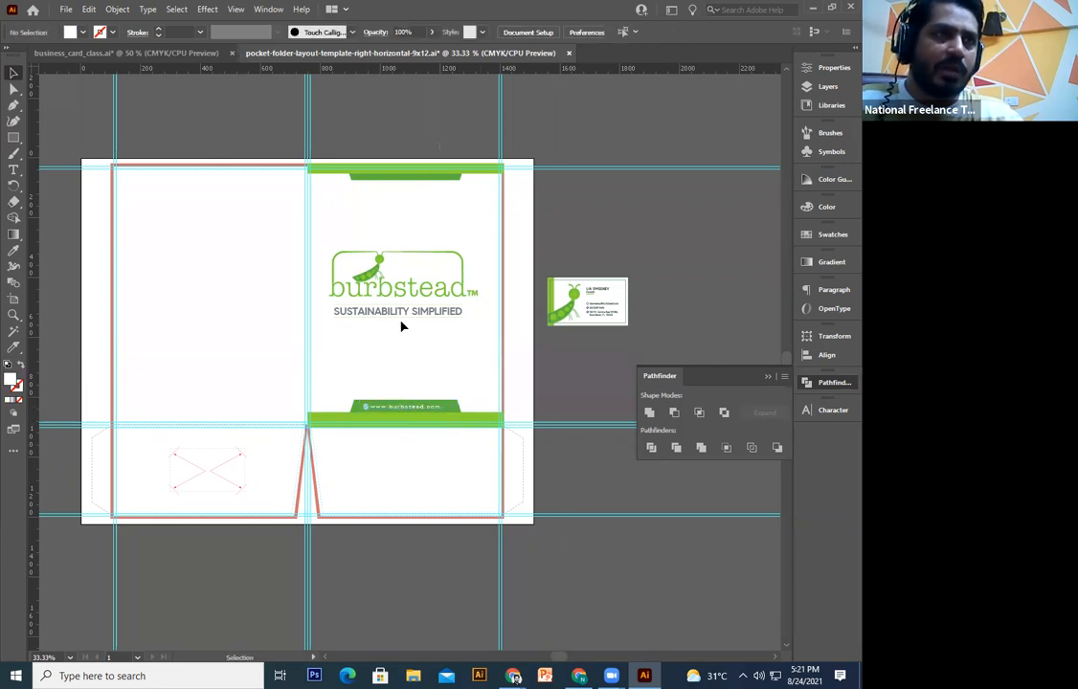
{"action": "left_click_drag", "start_coordinate": [370, 459], "coordinate": [369, 458]}
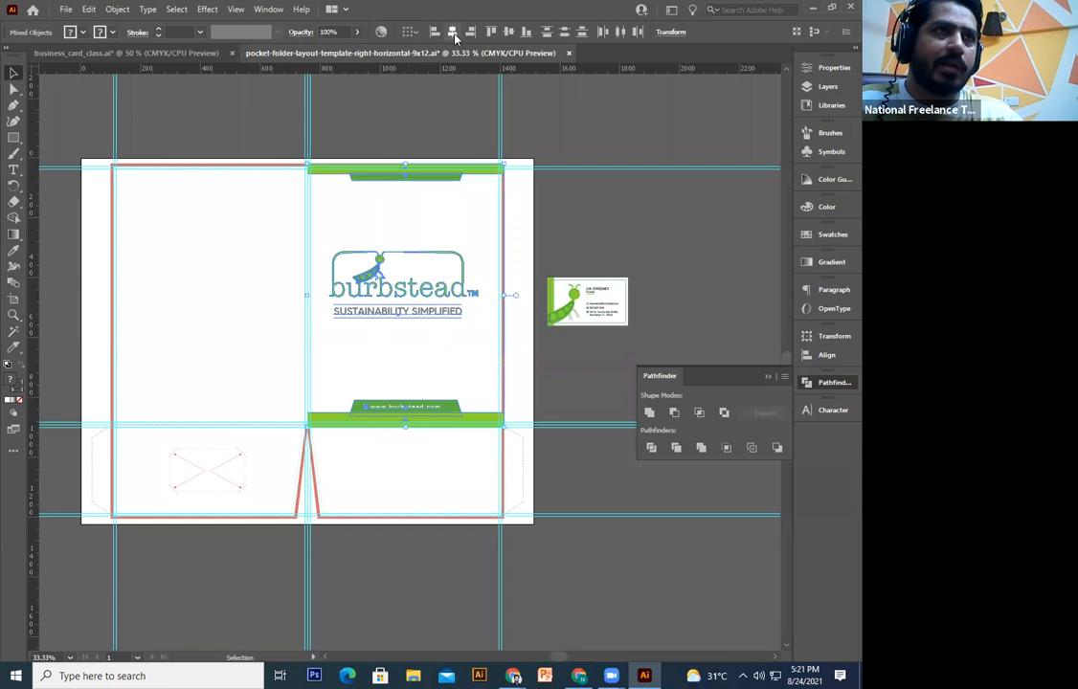
Step: Examine the aligned cover artwork up close, from the logo lettering and tagline to the overall panel layout
{"action": "key", "text": "ctrl+equal"}
{"action": "key", "text": "ctrl+equal"}
{"action": "key", "text": "ctrl+equal"}
{"action": "key", "text": "ctrl+equal"}
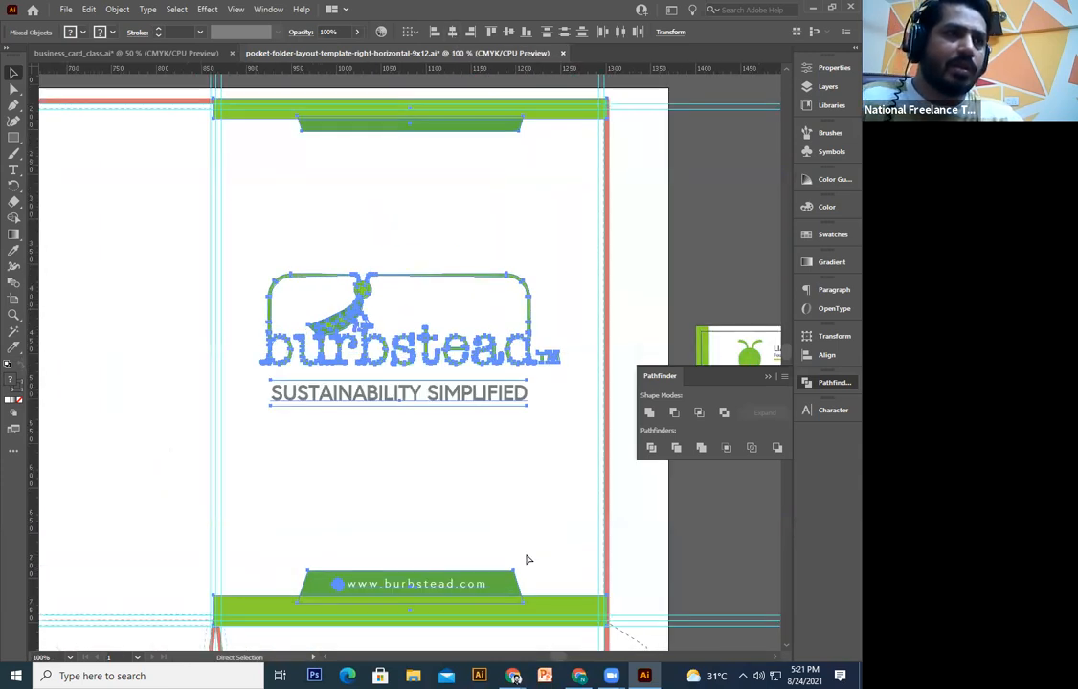
{"action": "key", "text": "ctrl+equal"}
{"action": "key", "text": "ctrl+equal"}
{"action": "left_click_drag", "start_coordinate": [389, 215], "coordinate": [775, 192]}
{"action": "left_click_drag", "start_coordinate": [326, 623], "coordinate": [364, 248]}
{"action": "key", "text": "ctrl+equal"}
{"action": "key", "text": "ctrl+equal"}
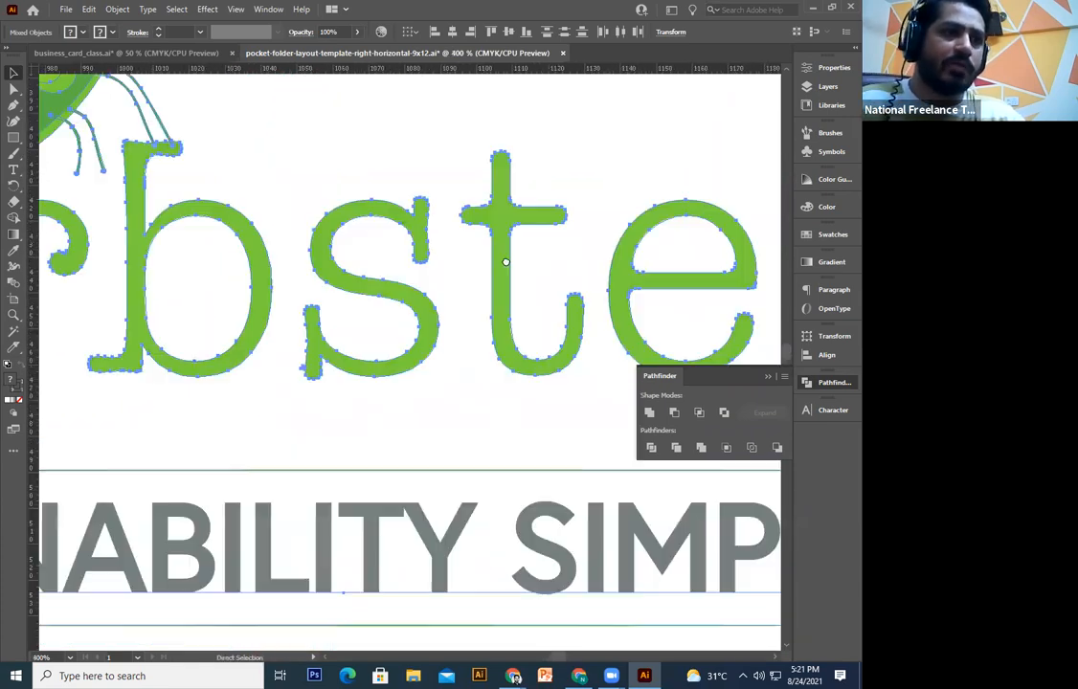
{"action": "left_click_drag", "start_coordinate": [402, 593], "coordinate": [520, 277]}
{"action": "left_click_drag", "start_coordinate": [364, 399], "coordinate": [536, 125]}
{"action": "left_click_drag", "start_coordinate": [244, 622], "coordinate": [365, 417]}
{"action": "left_click_drag", "start_coordinate": [303, 368], "coordinate": [323, 369]}
{"action": "key", "text": "ctrl+minus"}
{"action": "key", "text": "ctrl+minus"}
{"action": "key", "text": "ctrl+minus"}
{"action": "key", "text": "ctrl+minus"}
{"action": "key", "text": "ctrl+minus"}
{"action": "key", "text": "ctrl+minus"}
{"action": "key", "text": "ctrl+minus"}
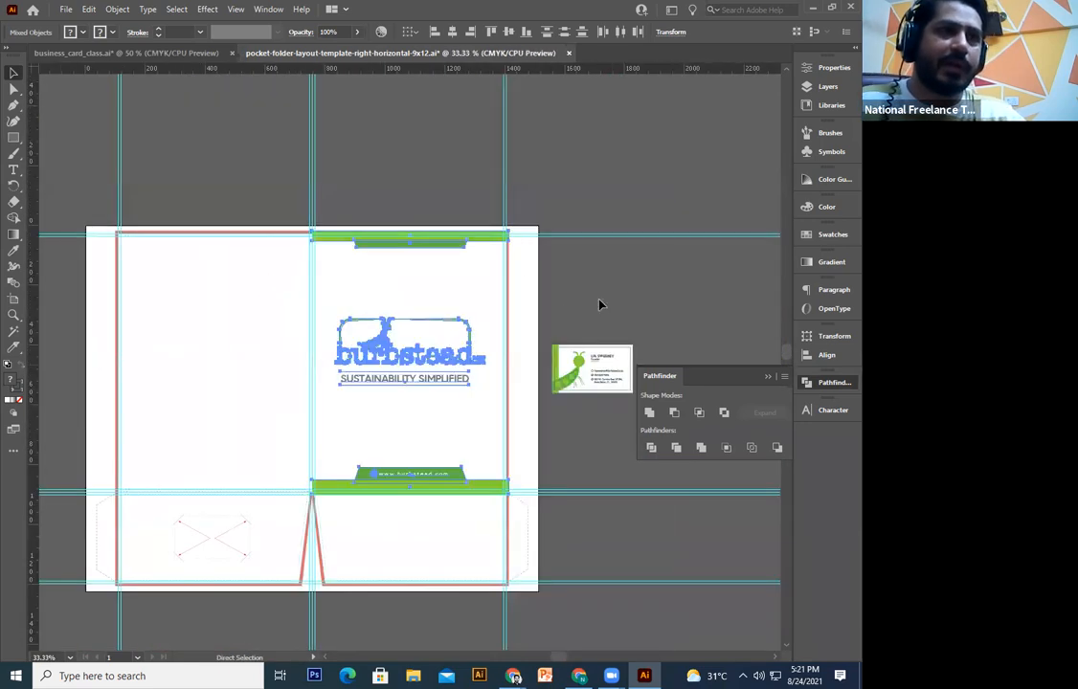
Step: Isolate the pair of green lines framing the tagline within the nested groups of the front cover logo
{"action": "left_click", "coordinate": [600, 305]}
{"action": "left_click_drag", "start_coordinate": [382, 411], "coordinate": [500, 392]}
{"action": "left_click", "coordinate": [513, 388]}
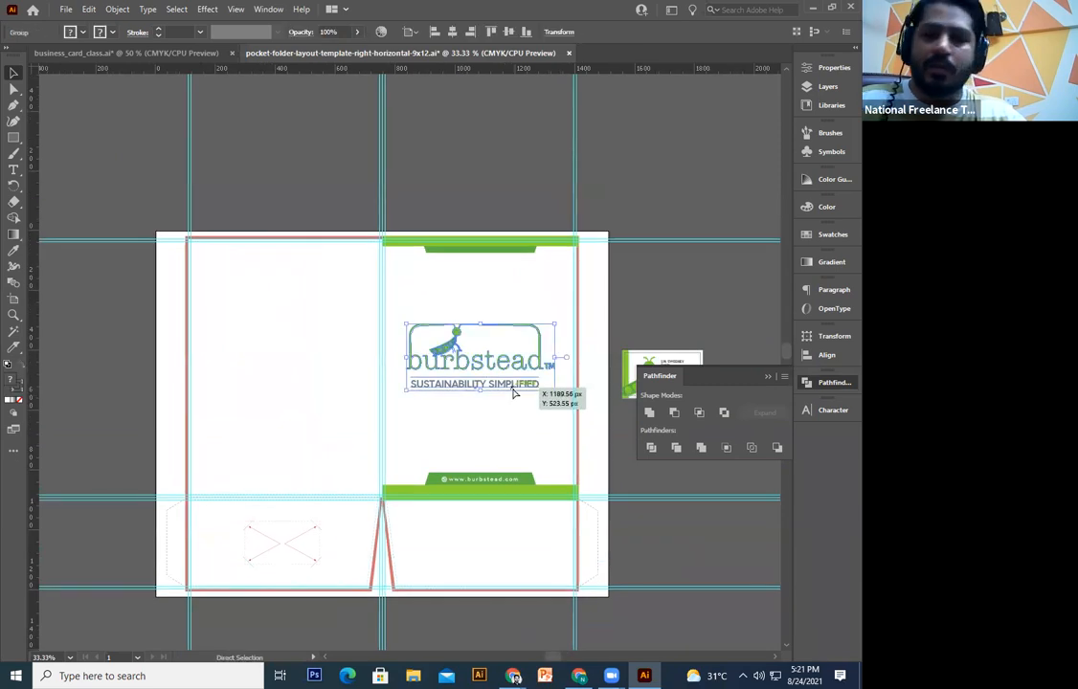
{"action": "key", "text": "ctrl+plus"}
{"action": "key", "text": "ctrl+plus"}
{"action": "key", "text": "ctrl+plus"}
{"action": "key", "text": "ctrl+plus"}
{"action": "key", "text": "ctrl+plus"}
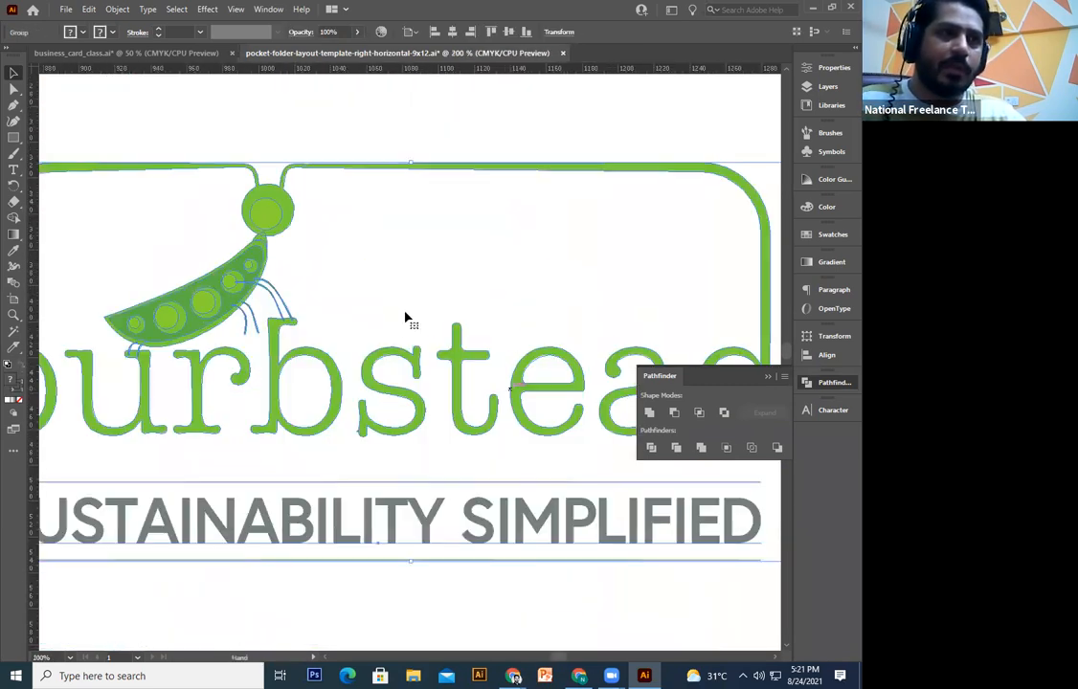
{"action": "scroll", "coordinate": [409, 303], "scroll_direction": "down", "scroll_amount": 3}
{"action": "double_click", "coordinate": [378, 331]}
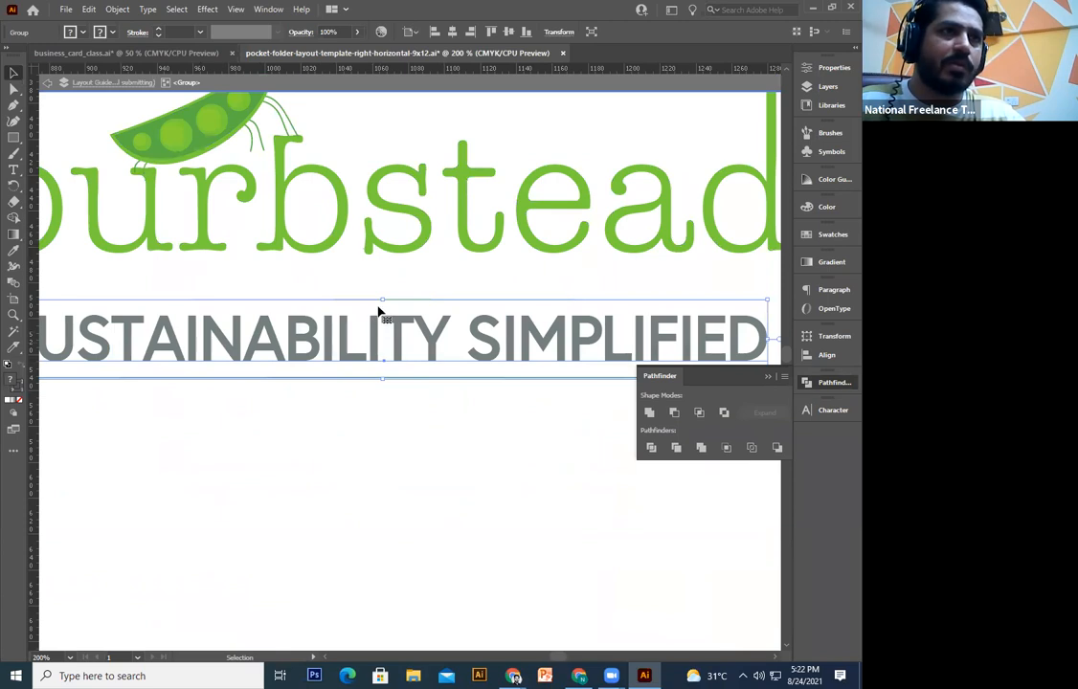
{"action": "mouse_move", "coordinate": [446, 304]}
{"action": "left_mouse_down"}
{"action": "mouse_move", "coordinate": [443, 379]}
{"action": "mouse_move", "coordinate": [423, 333]}
{"action": "mouse_move", "coordinate": [433, 304]}
{"action": "left_mouse_up"}
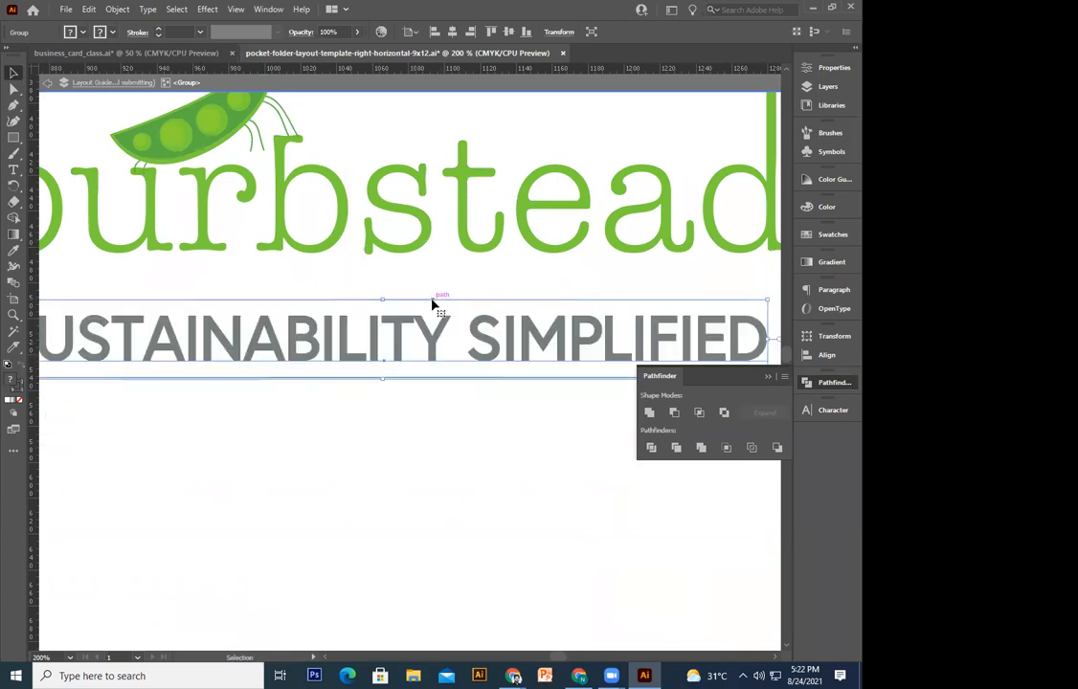
{"action": "double_click", "coordinate": [432, 302]}
{"action": "left_click", "coordinate": [409, 370]}
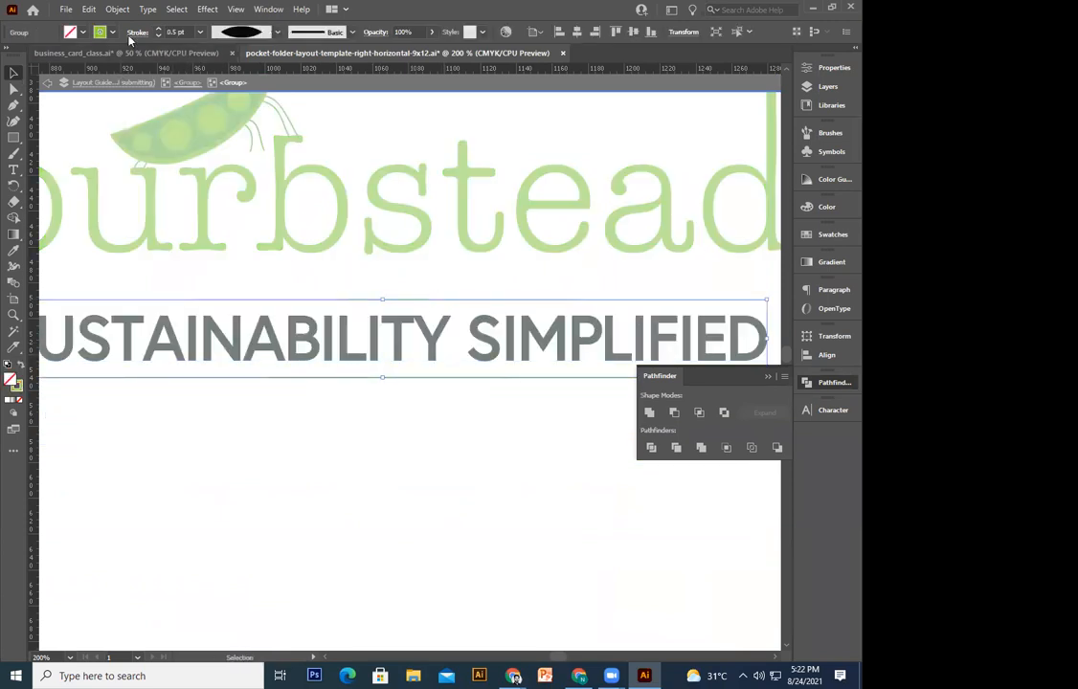
Step: Set the stroke weight of the tagline's framing lines to 3 pt and exit the isolated group
{"action": "left_click", "coordinate": [156, 28]}
{"action": "left_click", "coordinate": [156, 27]}
{"action": "left_click", "coordinate": [156, 28]}
{"action": "left_click", "coordinate": [156, 27]}
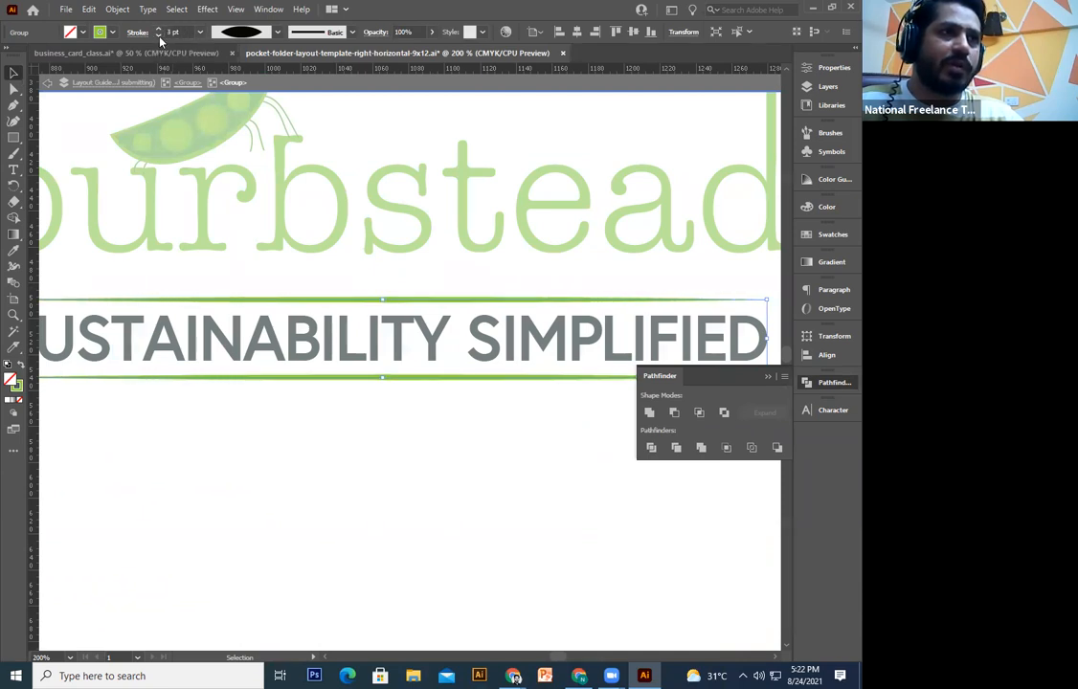
{"action": "double_click", "coordinate": [406, 492]}
{"action": "key", "text": "ctrl+minus"}
{"action": "key", "text": "ctrl+minus"}
{"action": "key", "text": "ctrl+minus"}
{"action": "key", "text": "ctrl+minus"}
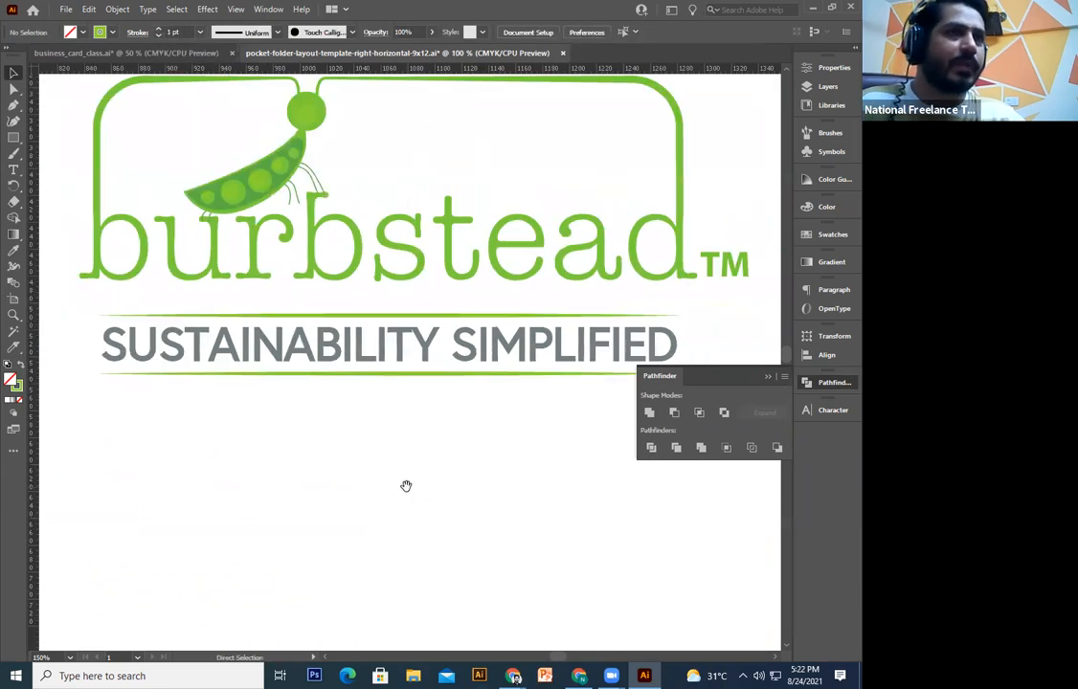
Step: Move the business card artwork from its place beside the front cover to the empty area beside the back cover
{"action": "left_click_drag", "start_coordinate": [577, 455], "coordinate": [507, 476]}
{"action": "left_click", "coordinate": [518, 298]}
{"action": "left_click_drag", "start_coordinate": [549, 324], "coordinate": [607, 320]}
{"action": "left_click_drag", "start_coordinate": [576, 380], "coordinate": [643, 257]}
{"action": "left_click_drag", "start_coordinate": [616, 337], "coordinate": [412, 415]}
{"action": "scroll", "coordinate": [495, 442], "scroll_direction": "left", "scroll_amount": 6}
{"action": "left_click_drag", "start_coordinate": [565, 406], "coordinate": [134, 268]}
{"action": "left_click", "coordinate": [181, 349]}
Step: Delete the white background rectangle and the outline rectangle of the business card artwork
{"action": "right_click", "coordinate": [134, 268]}
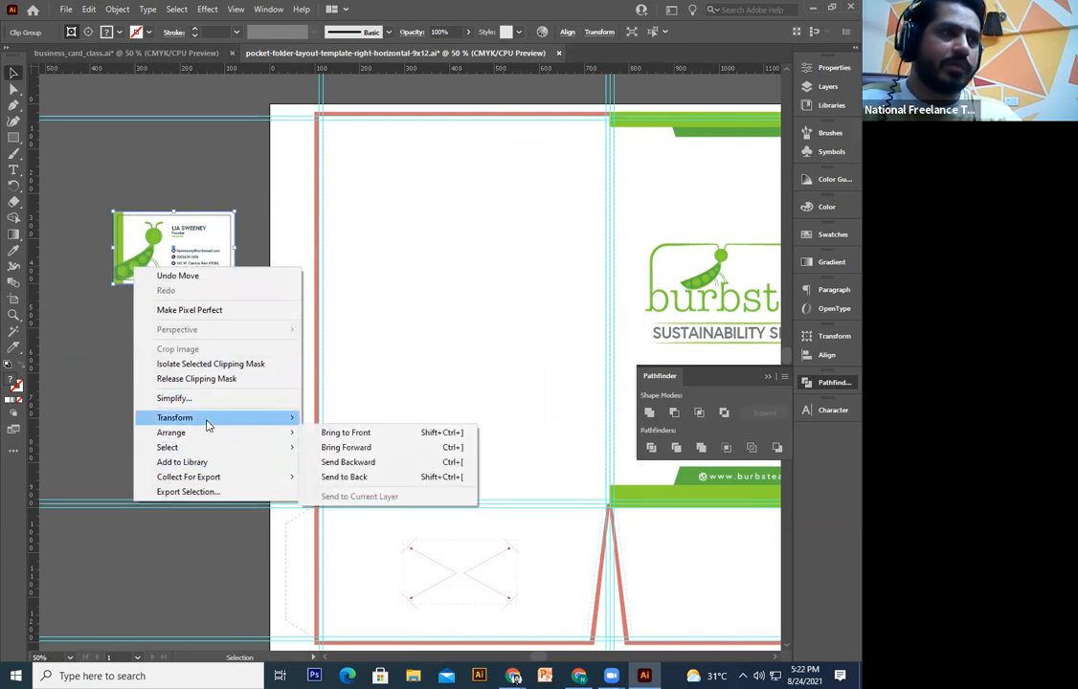
{"action": "left_click", "coordinate": [88, 408]}
{"action": "left_click", "coordinate": [88, 408]}
{"action": "left_click_drag", "start_coordinate": [194, 353], "coordinate": [262, 506]}
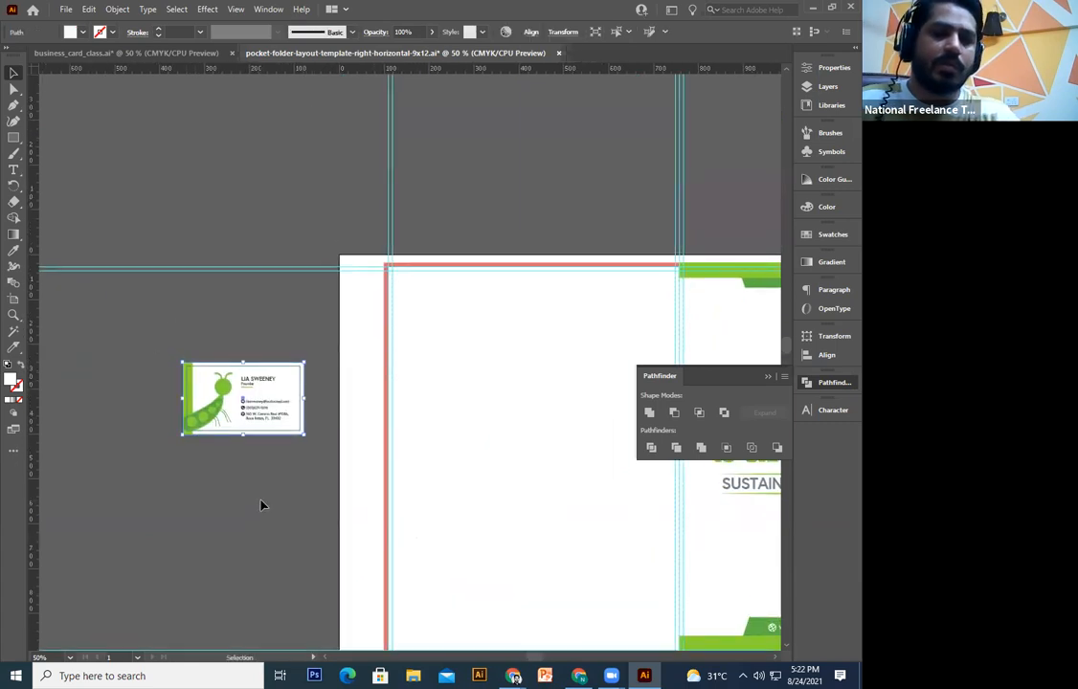
{"action": "key", "text": "Delete"}
{"action": "left_click", "coordinate": [302, 392]}
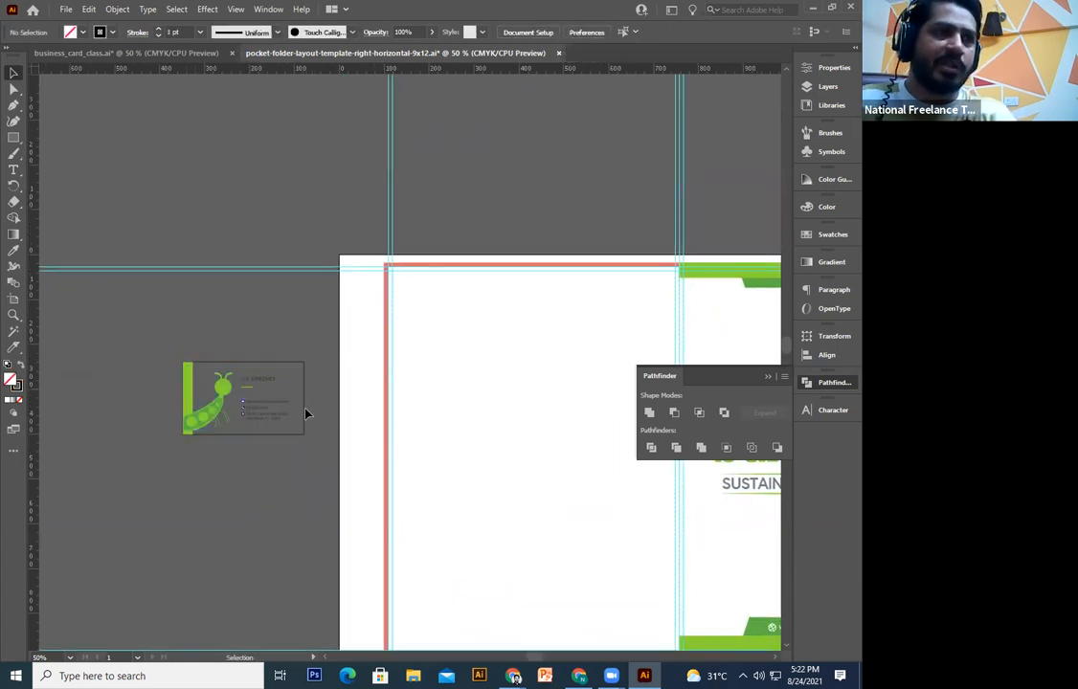
{"action": "scroll", "coordinate": [259, 474], "scroll_direction": "down", "scroll_amount": 2}
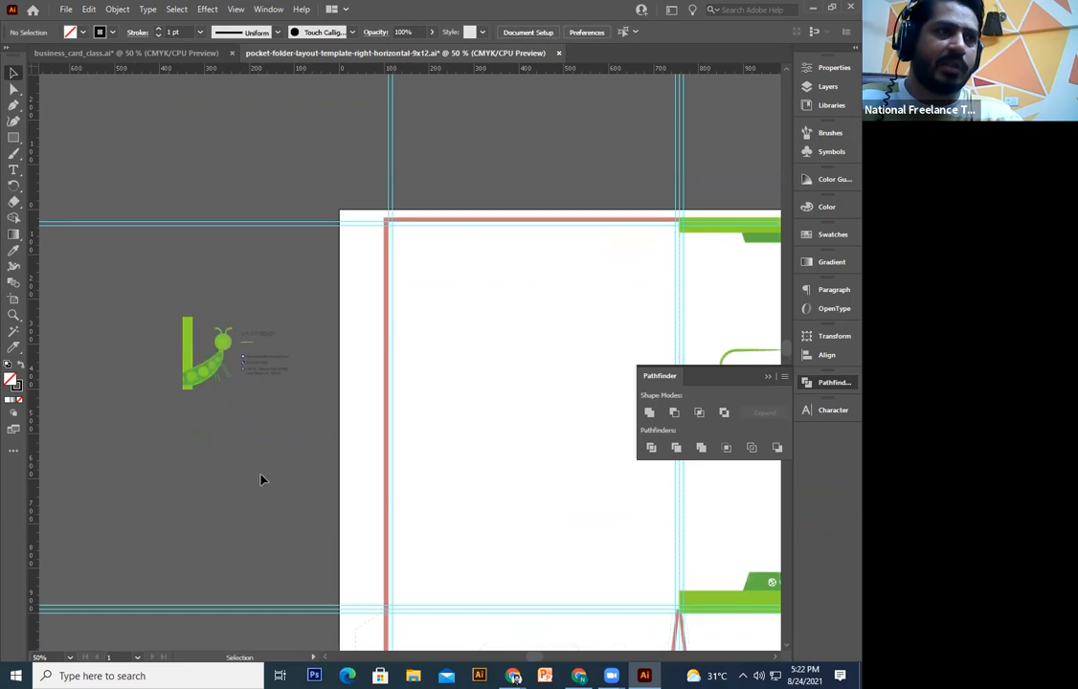
{"action": "left_click", "coordinate": [199, 368]}
{"action": "left_click_drag", "start_coordinate": [203, 376], "coordinate": [175, 504]}
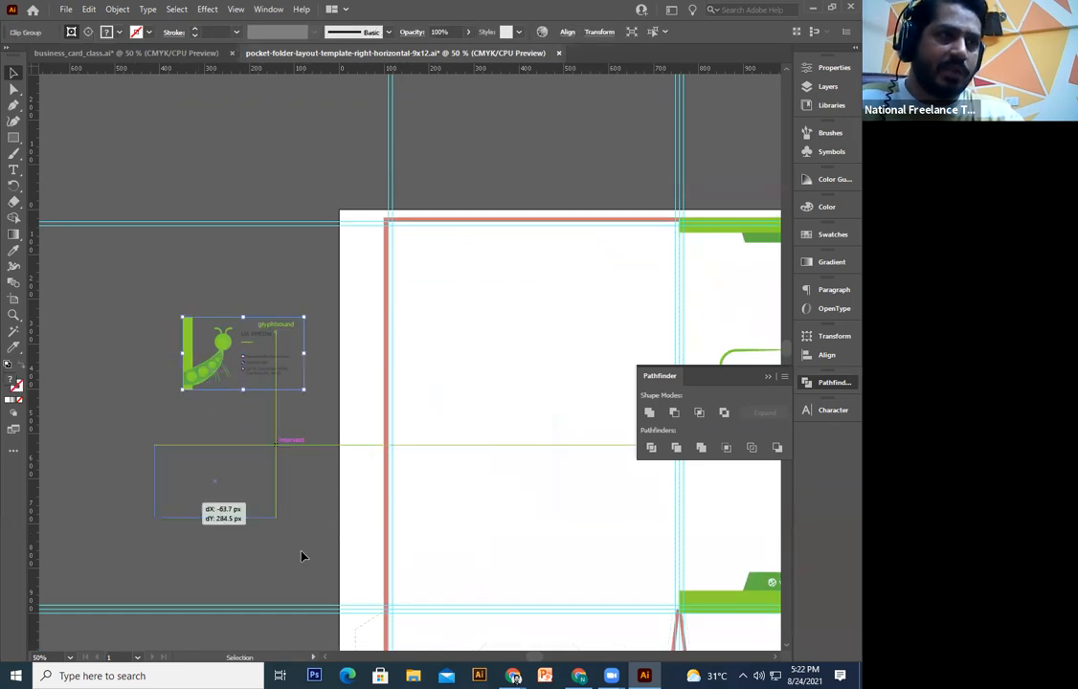
{"action": "key", "text": "ctrl+z"}
Step: Move the clipped caterpillar onto the back cover and enlarge it with its clip edge on the outer fold line
{"action": "left_click_drag", "start_coordinate": [227, 390], "coordinate": [343, 411]}
{"action": "left_click_drag", "start_coordinate": [439, 441], "coordinate": [601, 530]}
{"action": "left_click_drag", "start_coordinate": [339, 470], "coordinate": [307, 447]}
{"action": "left_click_drag", "start_coordinate": [341, 398], "coordinate": [301, 414]}
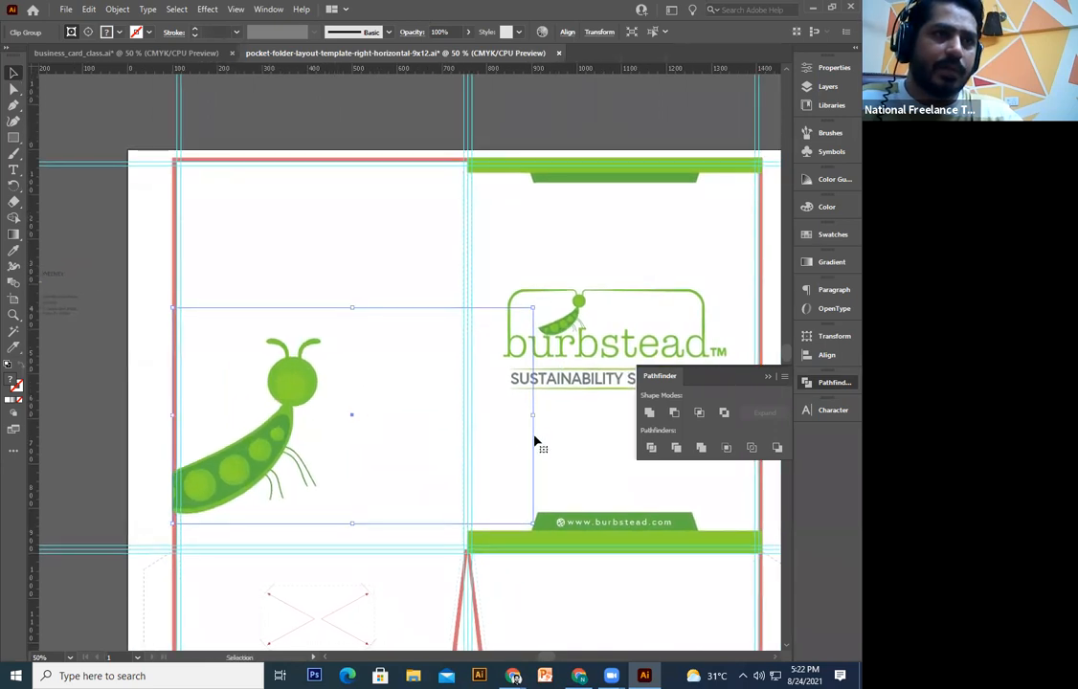
Step: Cut the caterpillar out of its clip group and paste it in front, unclipped, on the back cover
{"action": "double_click", "coordinate": [536, 440]}
{"action": "left_click", "coordinate": [208, 400]}
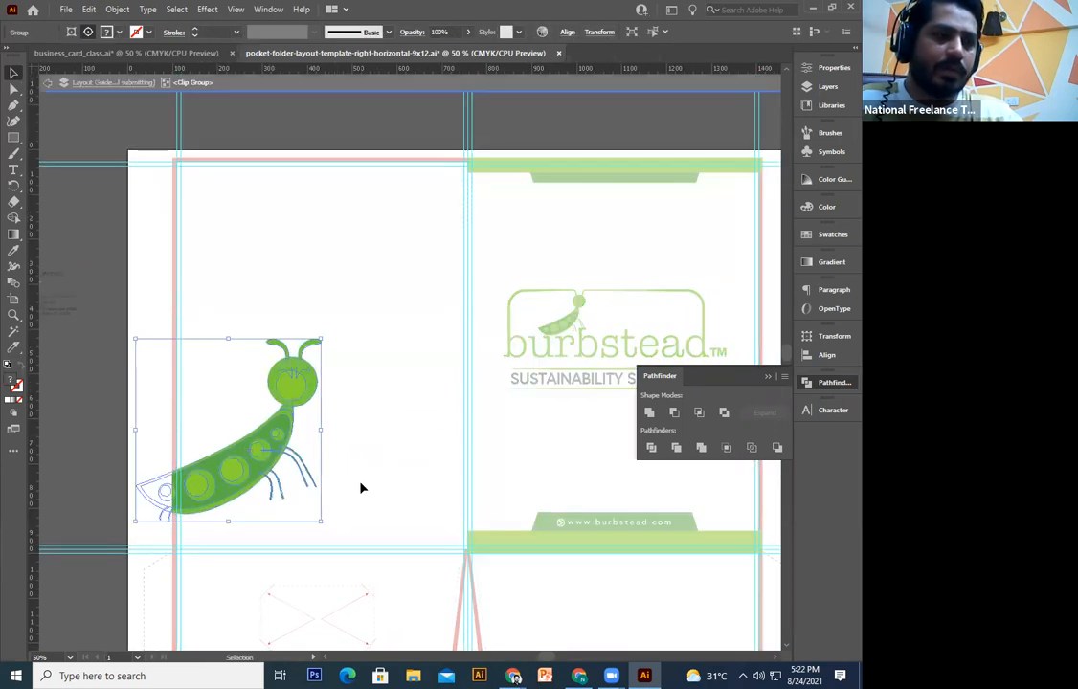
{"action": "key", "text": "ctrl+x"}
{"action": "double_click", "coordinate": [105, 407]}
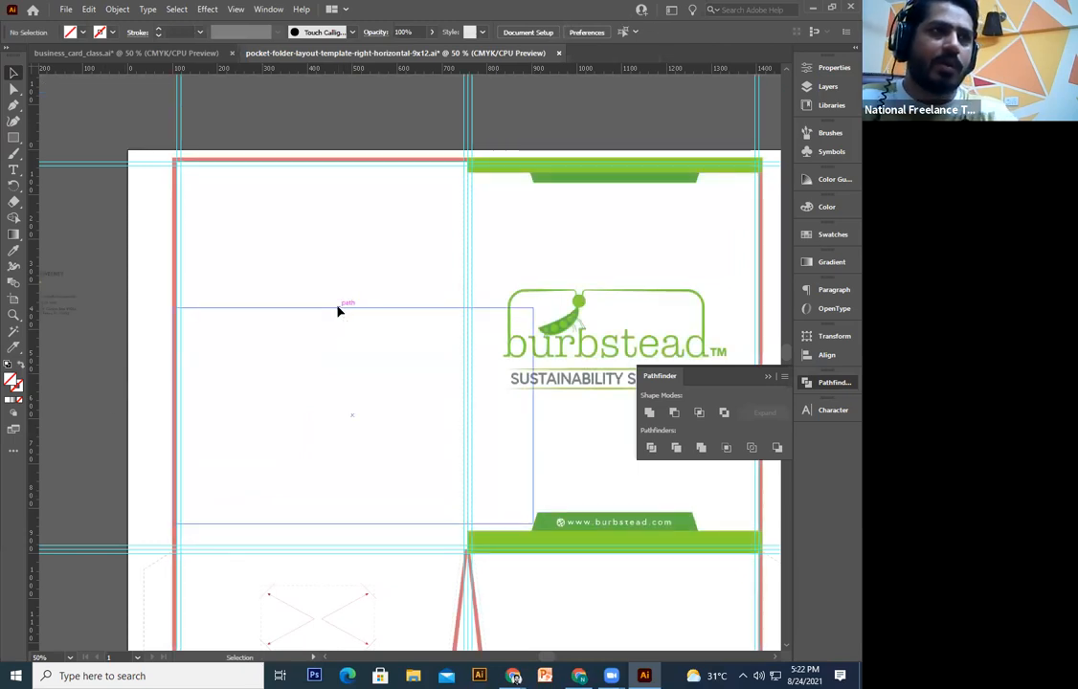
{"action": "key", "text": "ctrl+f"}
Step: Move the caterpillar upward on the back cover and enlarge it, keeping its tail across the outer edge
{"action": "left_click_drag", "start_coordinate": [228, 462], "coordinate": [234, 435]}
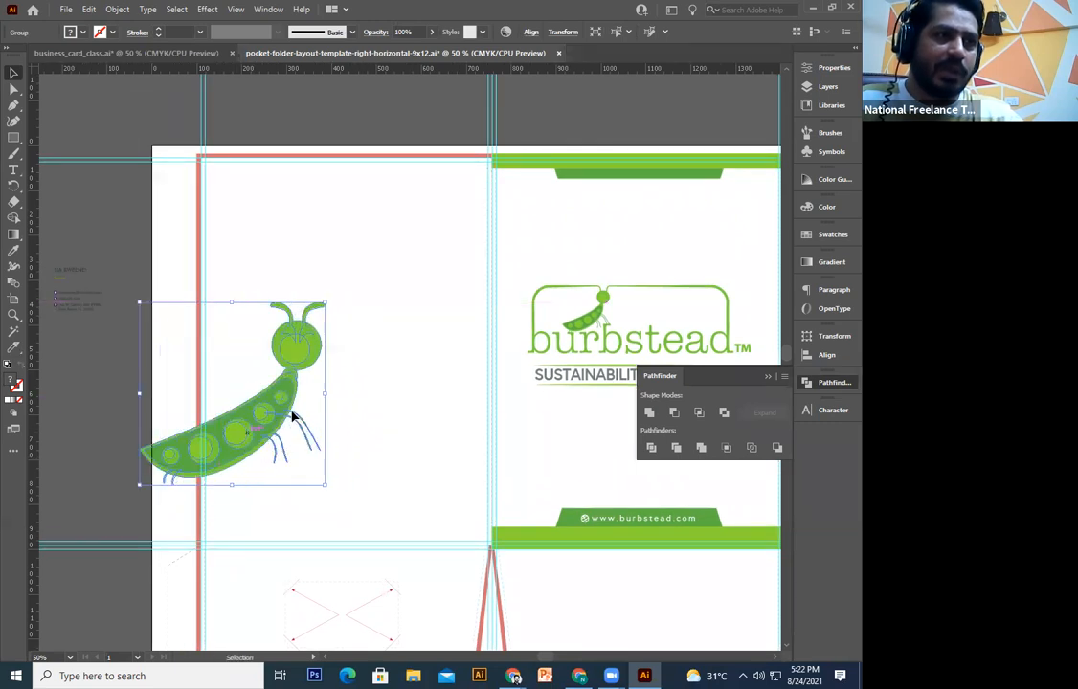
{"action": "left_click_drag", "start_coordinate": [324, 303], "coordinate": [394, 233]}
{"action": "left_click_drag", "start_coordinate": [313, 372], "coordinate": [296, 372]}
{"action": "key", "text": "ctrl+plus"}
{"action": "key", "text": "ctrl+plus"}
{"action": "key", "text": "space"}
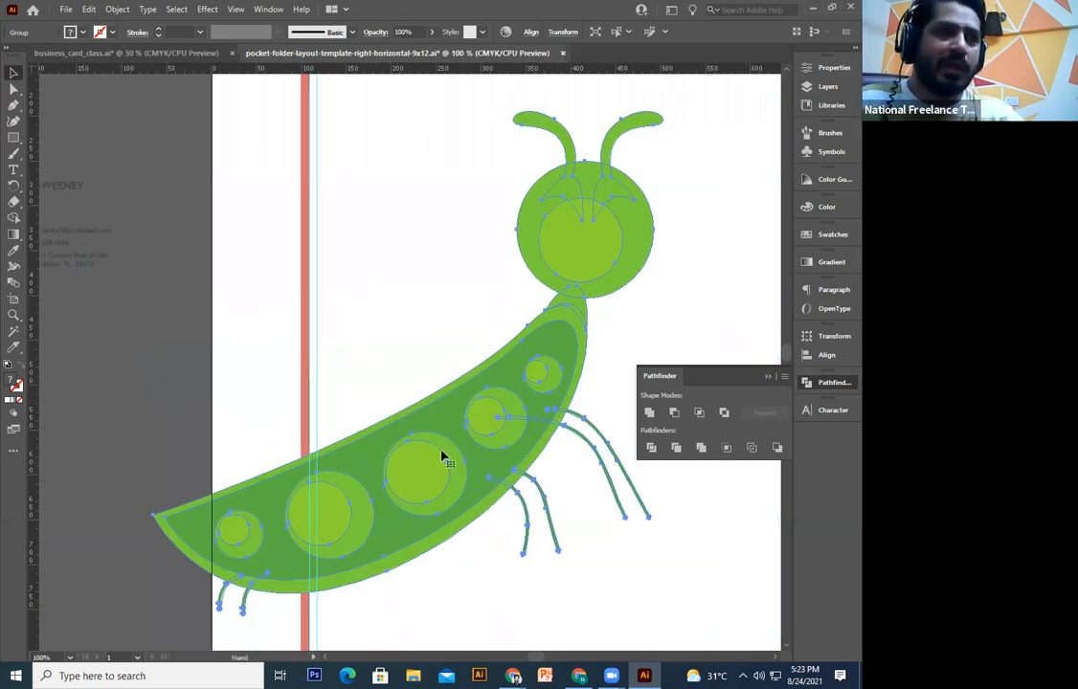
{"action": "left_click_drag", "start_coordinate": [555, 322], "coordinate": [440, 347]}
Step: Enlarge the caterpillar further so it fills most of the back cover and its tail extends beyond the artboard
{"action": "key", "text": "ctrl+minus"}
{"action": "key", "text": "ctrl+minus"}
{"action": "key", "text": "ctrl+minus"}
{"action": "left_click_drag", "start_coordinate": [428, 289], "coordinate": [502, 259]}
{"action": "left_click_drag", "start_coordinate": [427, 327], "coordinate": [491, 409]}
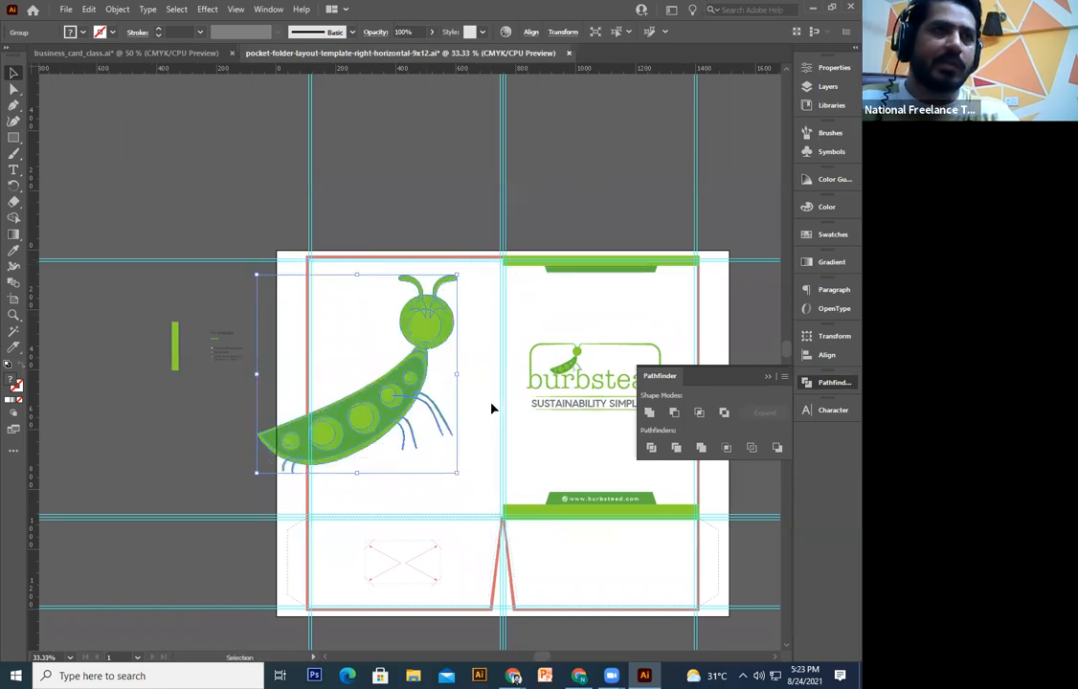
{"action": "left_click", "coordinate": [212, 399]}
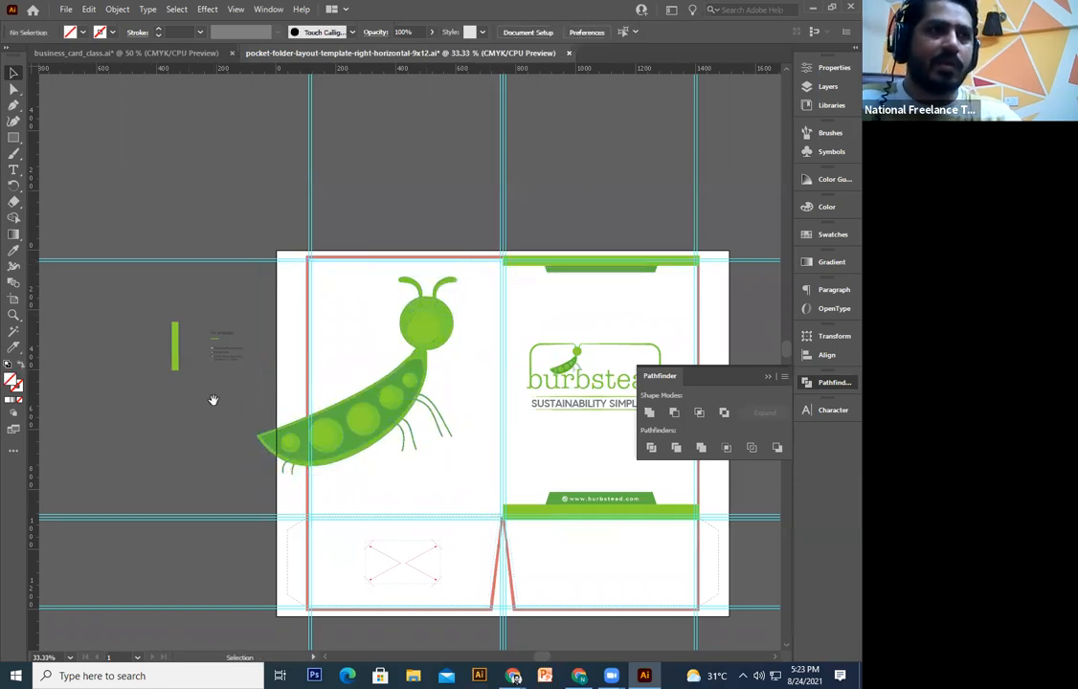
Step: Ungroup the business card's block of name and contact details
{"action": "scroll", "coordinate": [210, 414], "scroll_direction": "up", "scroll_amount": 3}
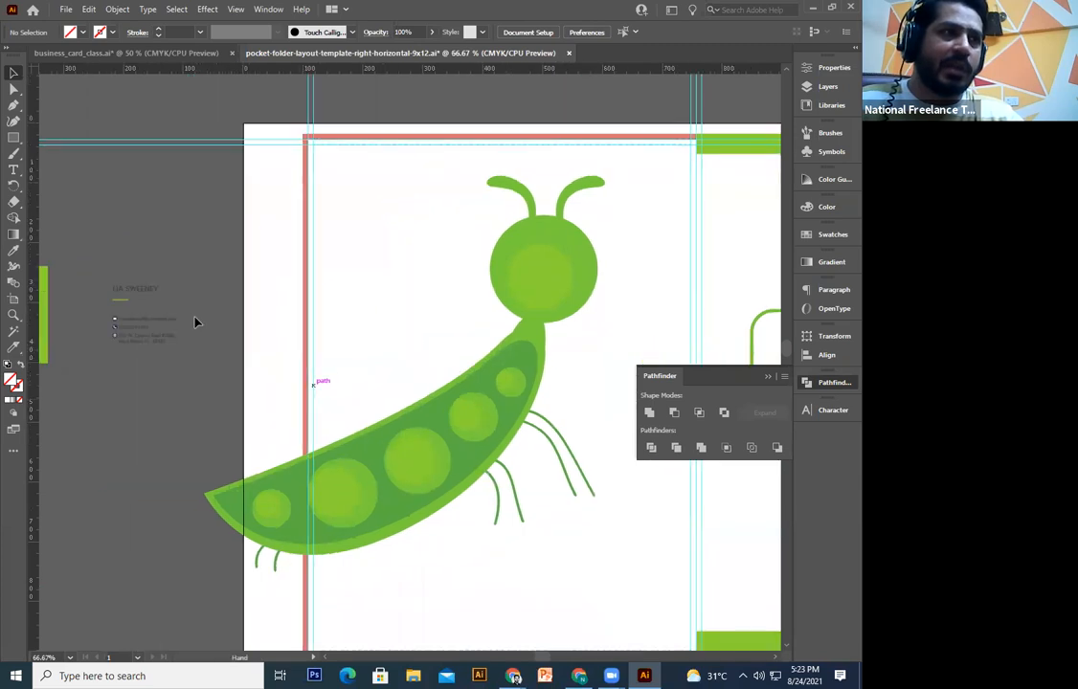
{"action": "left_click", "coordinate": [189, 308]}
{"action": "right_click", "coordinate": [188, 293]}
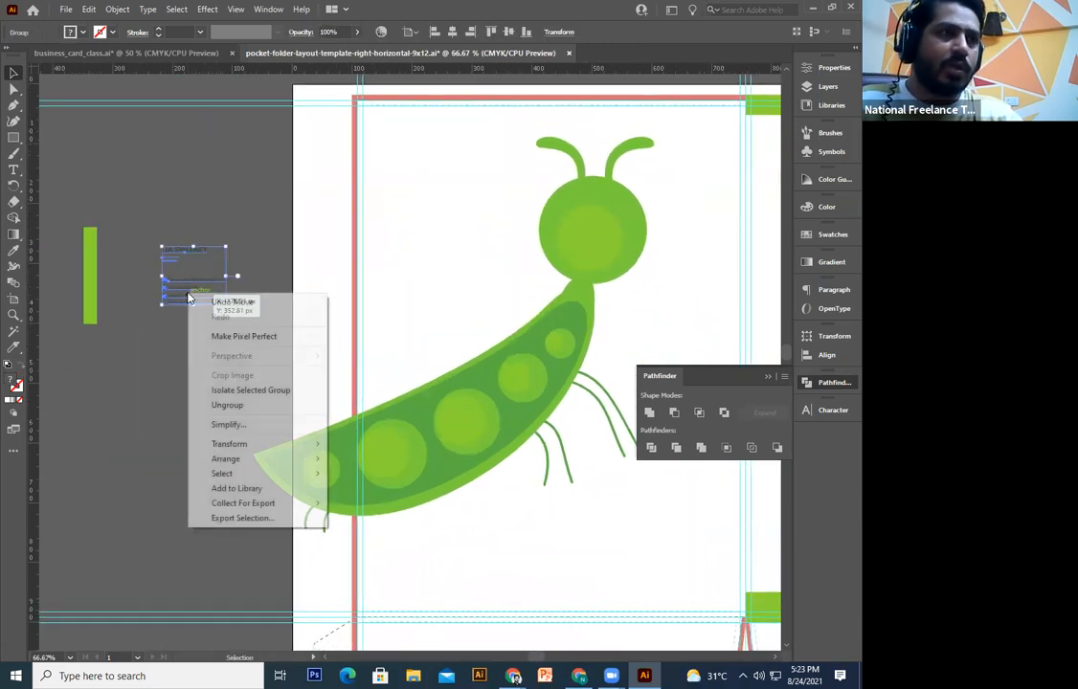
{"action": "left_click", "coordinate": [247, 407]}
{"action": "left_click", "coordinate": [215, 325]}
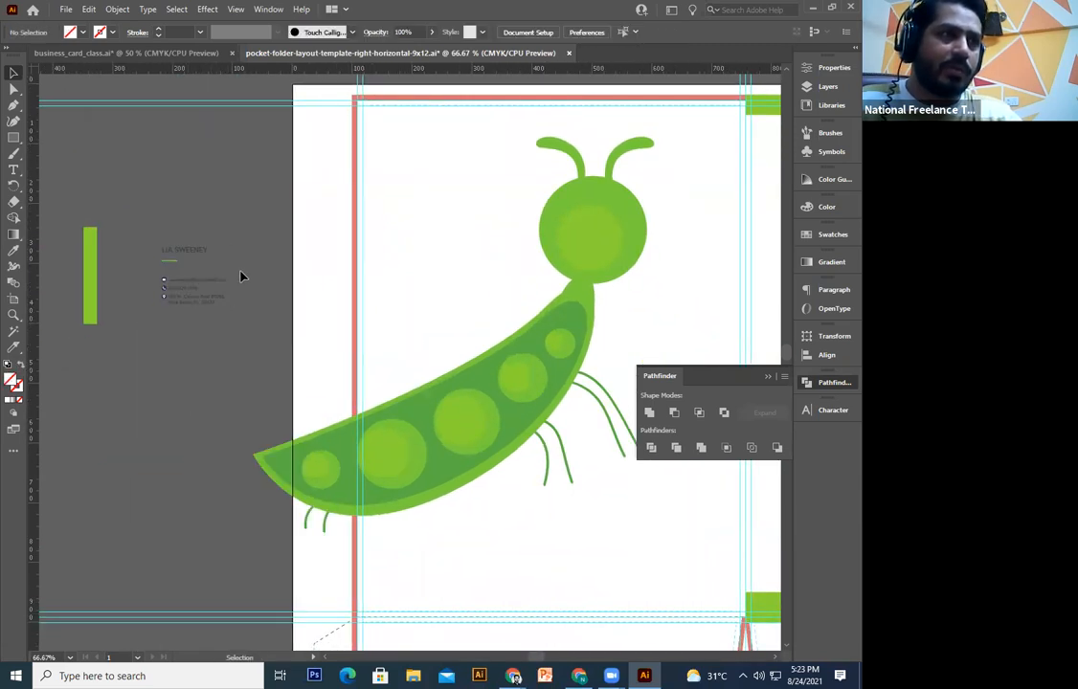
Step: Move the e-mail, phone and address lines with their icons to the back cover's lower centre and group them
{"action": "left_click_drag", "start_coordinate": [171, 362], "coordinate": [120, 341]}
{"action": "left_click_drag", "start_coordinate": [142, 276], "coordinate": [481, 551]}
{"action": "key", "text": "ctrl+g"}
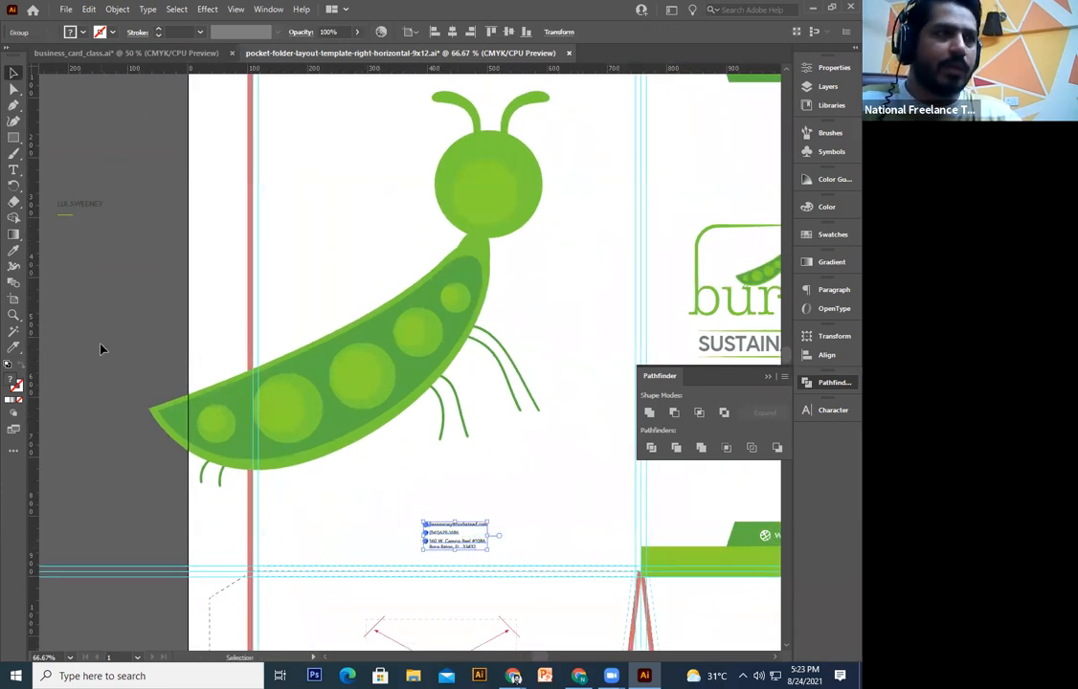
{"action": "left_click", "coordinate": [102, 348]}
Step: Draw an unfilled rectangle around the caterpillar from the back cover's outer edge and clip the caterpillar with it
{"action": "left_click_drag", "start_coordinate": [224, 355], "coordinate": [221, 403]}
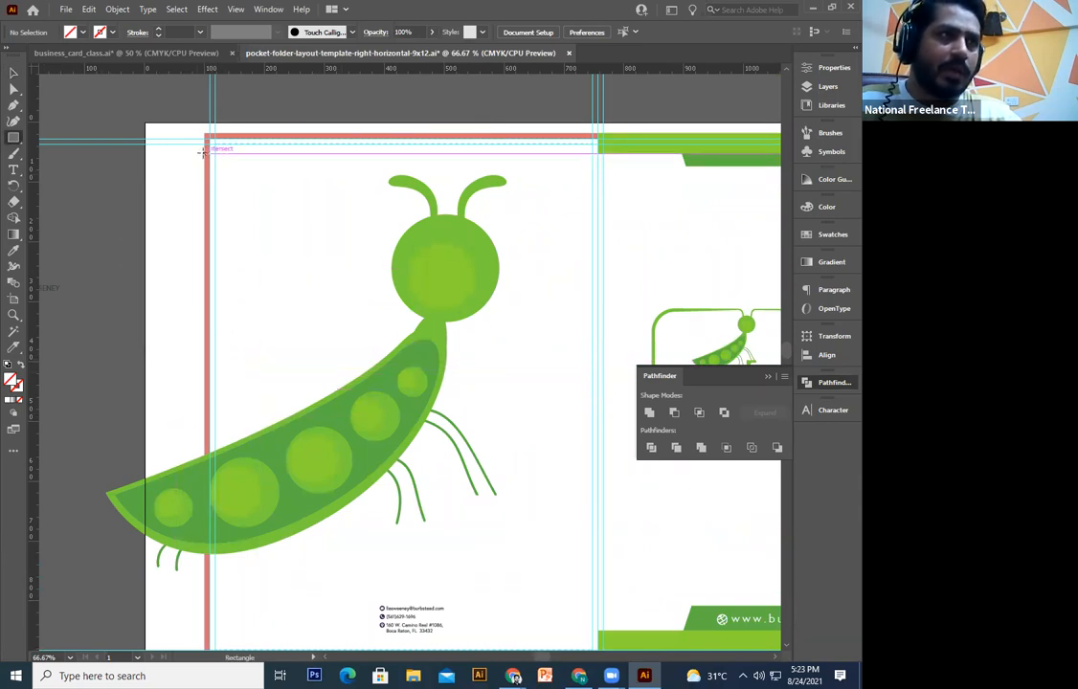
{"action": "left_click_drag", "start_coordinate": [210, 148], "coordinate": [518, 583]}
{"action": "left_click", "coordinate": [19, 76]}
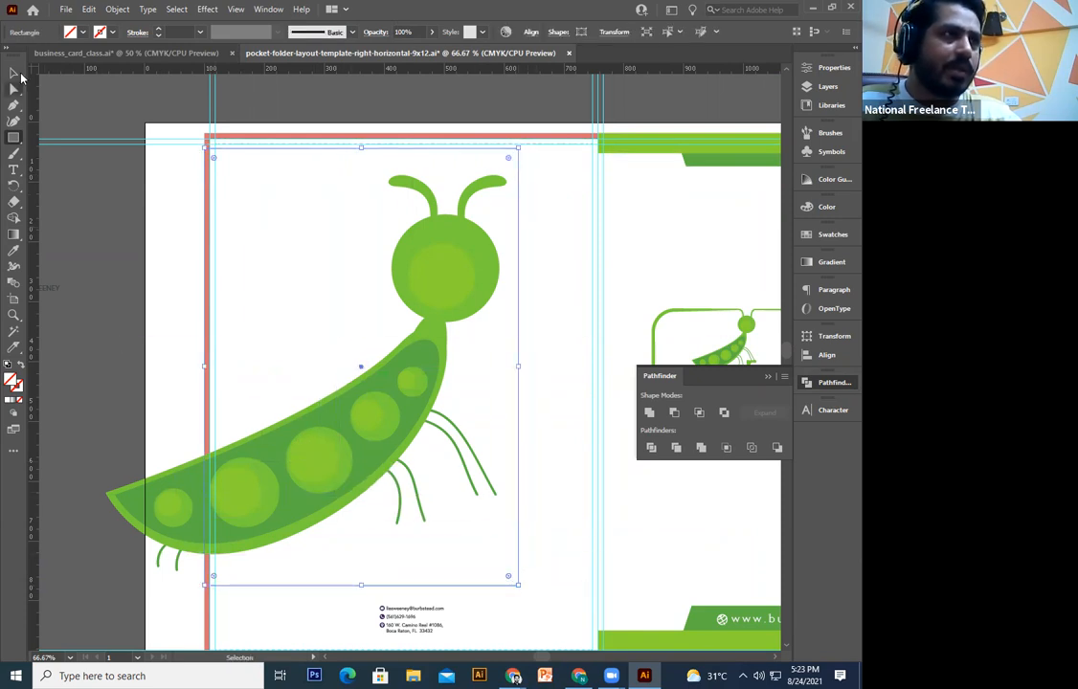
{"action": "left_click", "coordinate": [300, 476], "text": "shift"}
{"action": "right_click", "coordinate": [300, 476]}
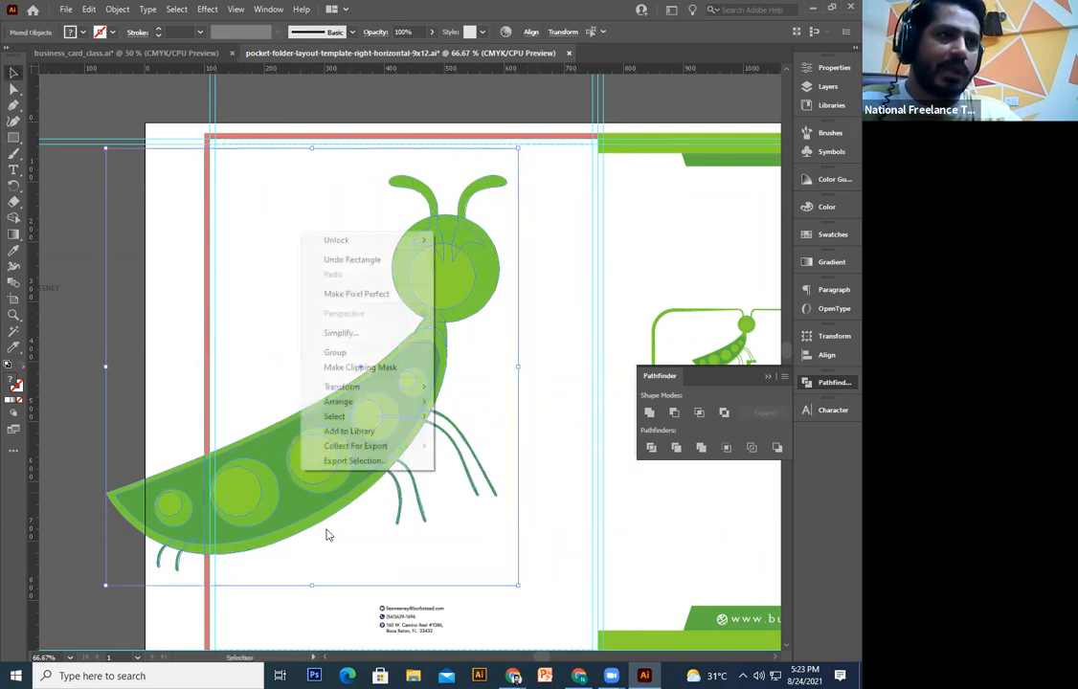
{"action": "left_click", "coordinate": [364, 367]}
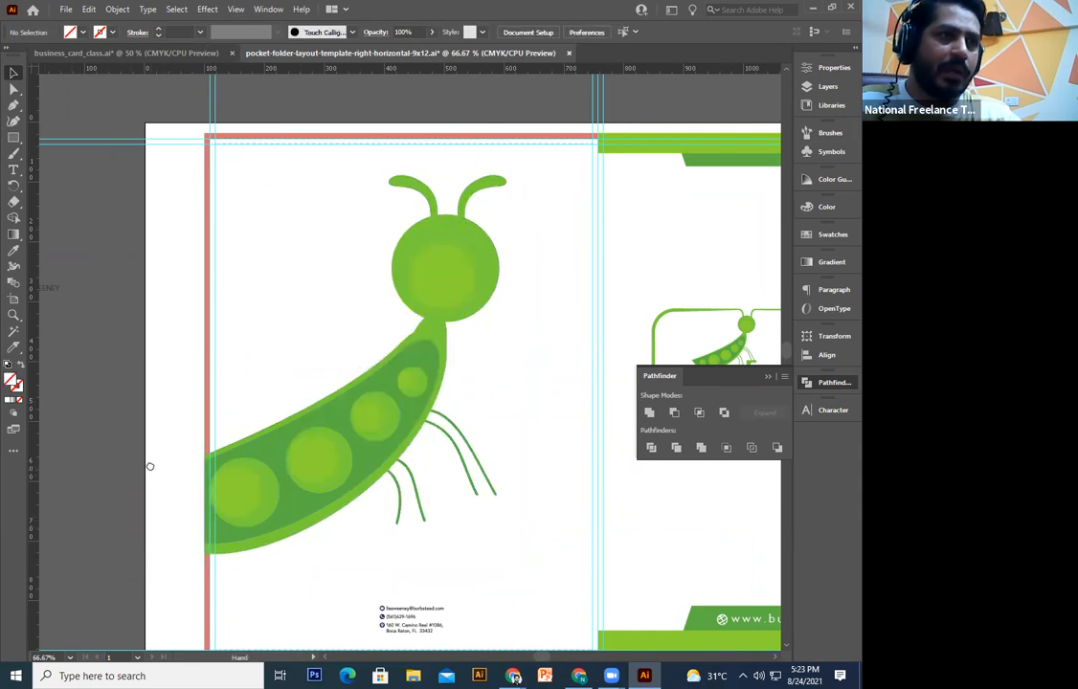
Step: Examine the clipped caterpillar and the contact details on the back cover
{"action": "scroll", "coordinate": [269, 397], "scroll_direction": "down", "scroll_amount": 2}
{"action": "left_click", "coordinate": [94, 451]}
{"action": "key", "text": "ctrl+plus"}
{"action": "key", "text": "ctrl+plus"}
{"action": "key", "text": "ctrl+plus"}
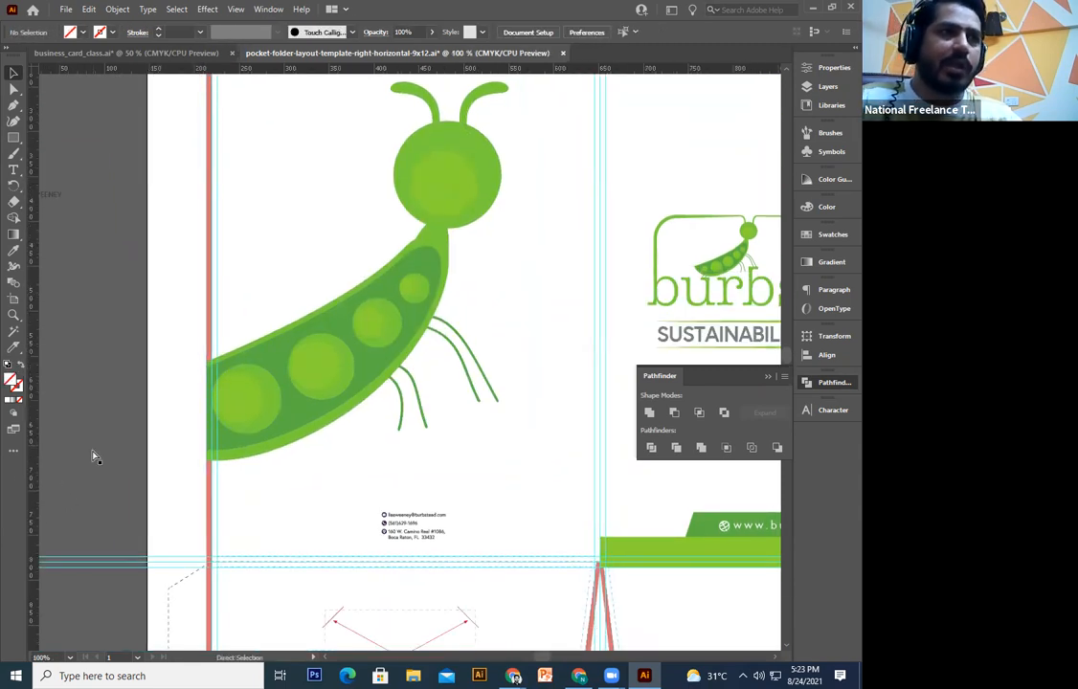
{"action": "key", "text": "ctrl+minus"}
{"action": "key", "text": "ctrl+minus"}
{"action": "key", "text": "ctrl+minus"}
{"action": "left_click_drag", "start_coordinate": [317, 198], "coordinate": [276, 231]}
{"action": "scroll", "coordinate": [390, 509], "scroll_direction": "down", "scroll_amount": 1}
{"action": "scroll", "coordinate": [390, 510], "scroll_direction": "down", "scroll_amount": 1}
Step: Set the back cover's contact details text to 11 pt and centre-align it inside its group
{"action": "left_click", "coordinate": [390, 510]}
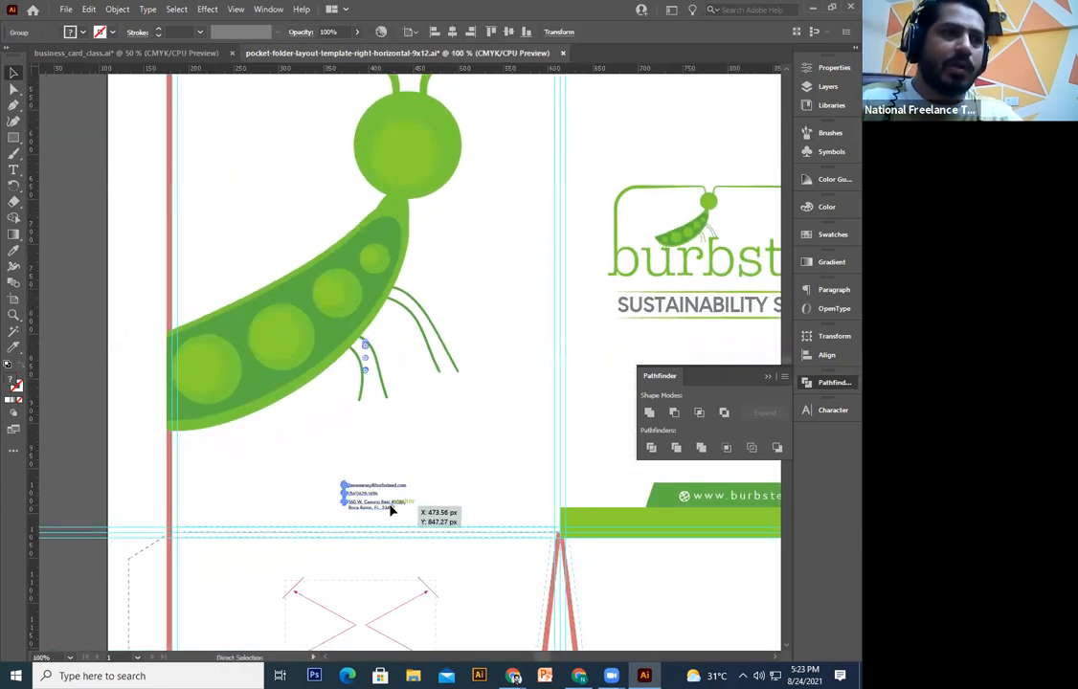
{"action": "key", "text": "ctrl+plus"}
{"action": "key", "text": "ctrl+plus"}
{"action": "left_click_drag", "start_coordinate": [444, 329], "coordinate": [351, 393]}
{"action": "double_click", "coordinate": [351, 393]}
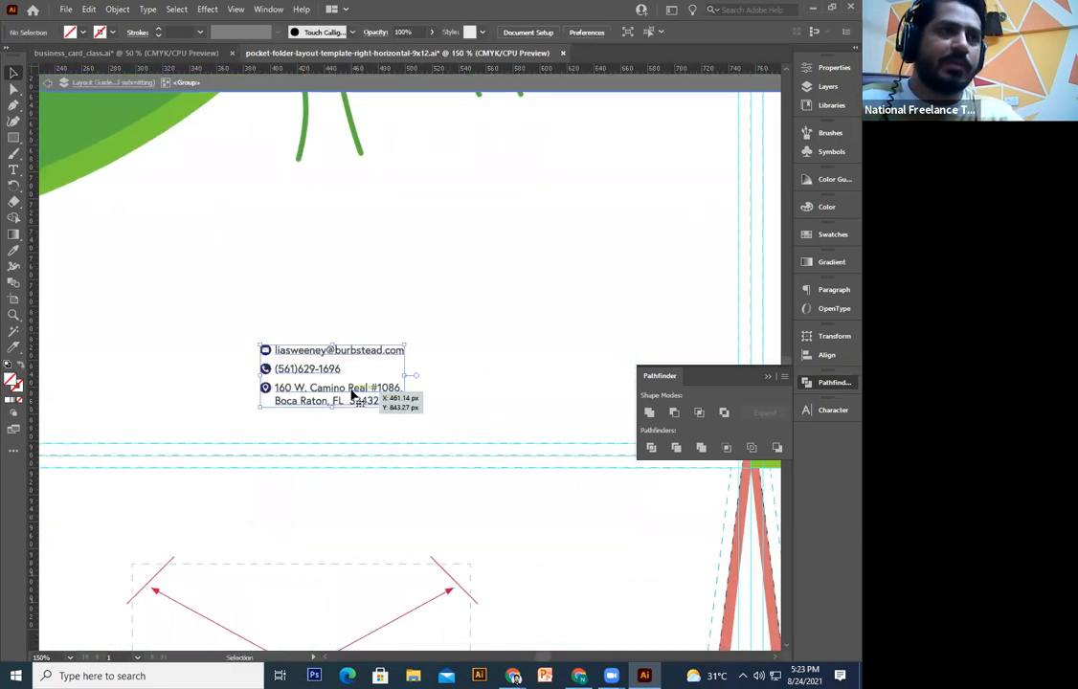
{"action": "left_click", "coordinate": [352, 394]}
{"action": "double_click", "coordinate": [374, 393]}
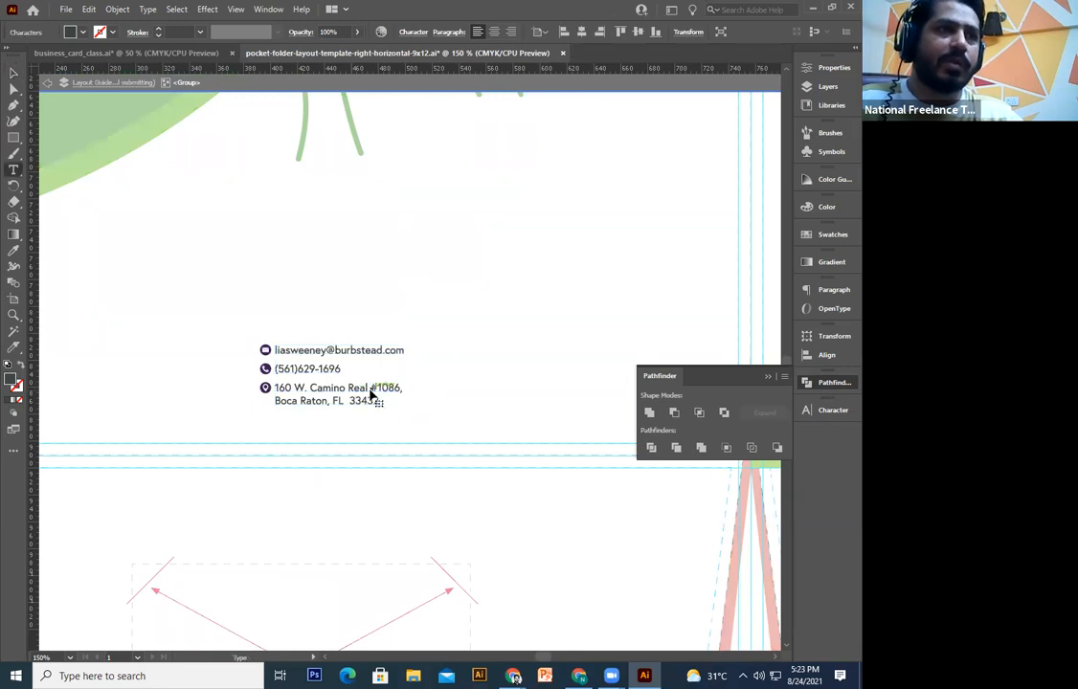
{"action": "key", "text": "ctrl+a"}
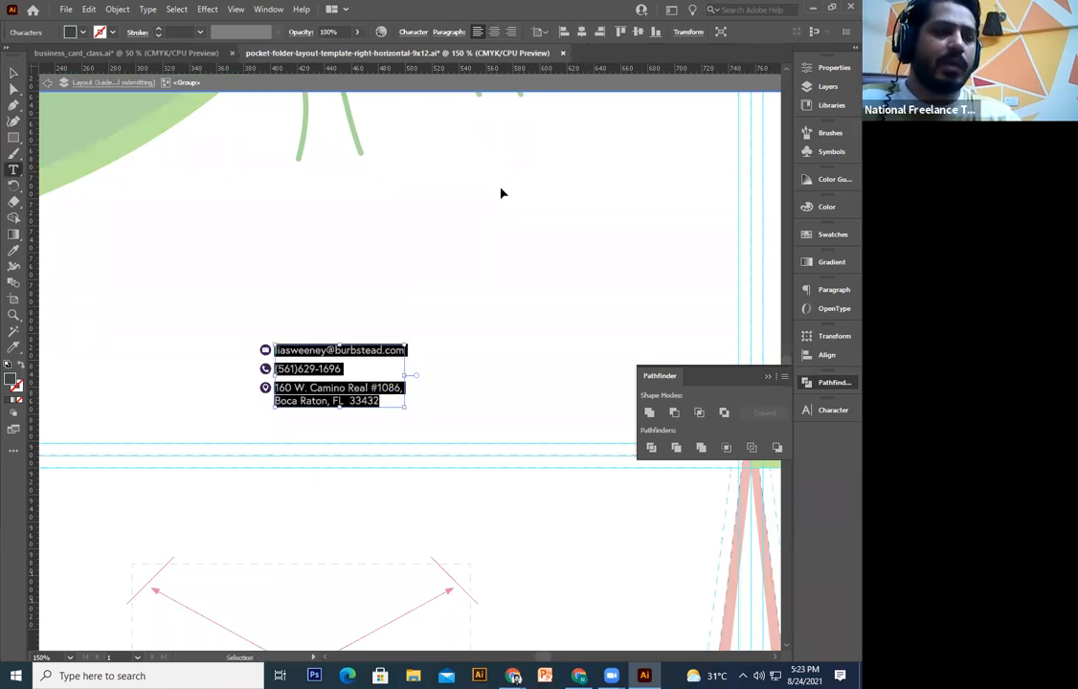
{"action": "key", "text": "ctrl+t"}
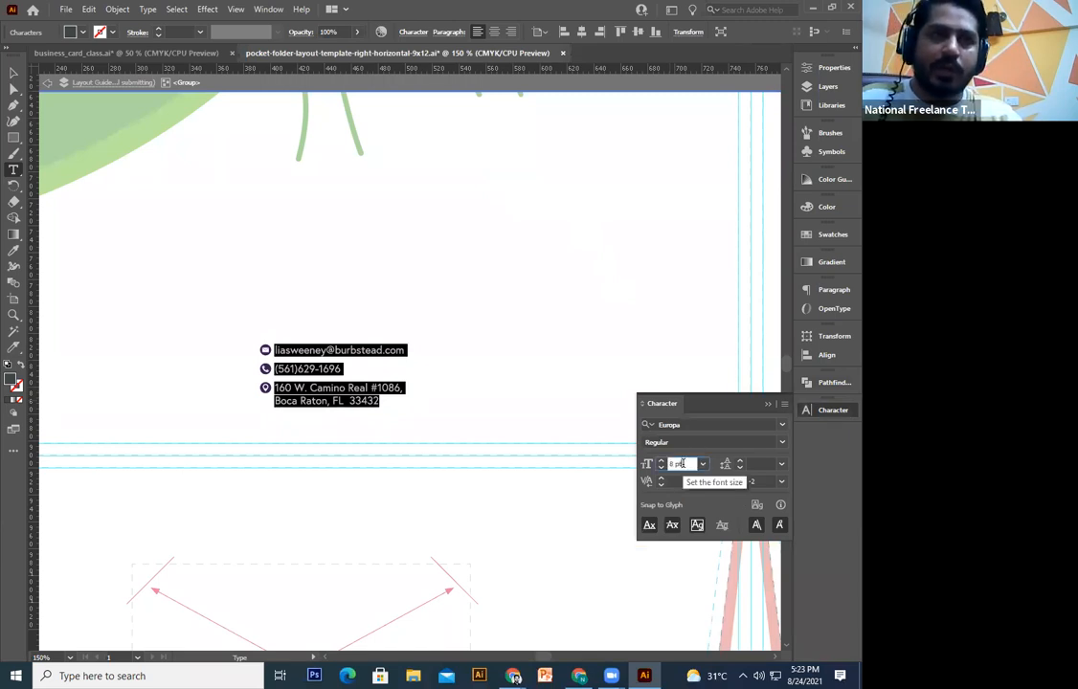
{"action": "type", "text": "11"}
{"action": "key", "text": "Return"}
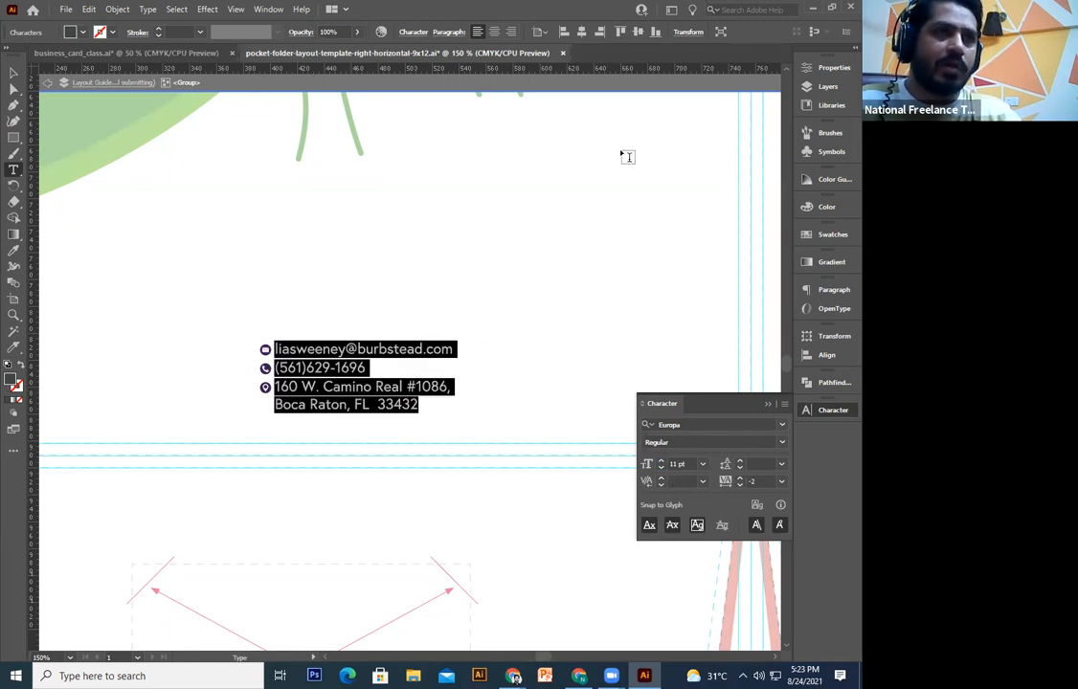
{"action": "left_click", "coordinate": [494, 32]}
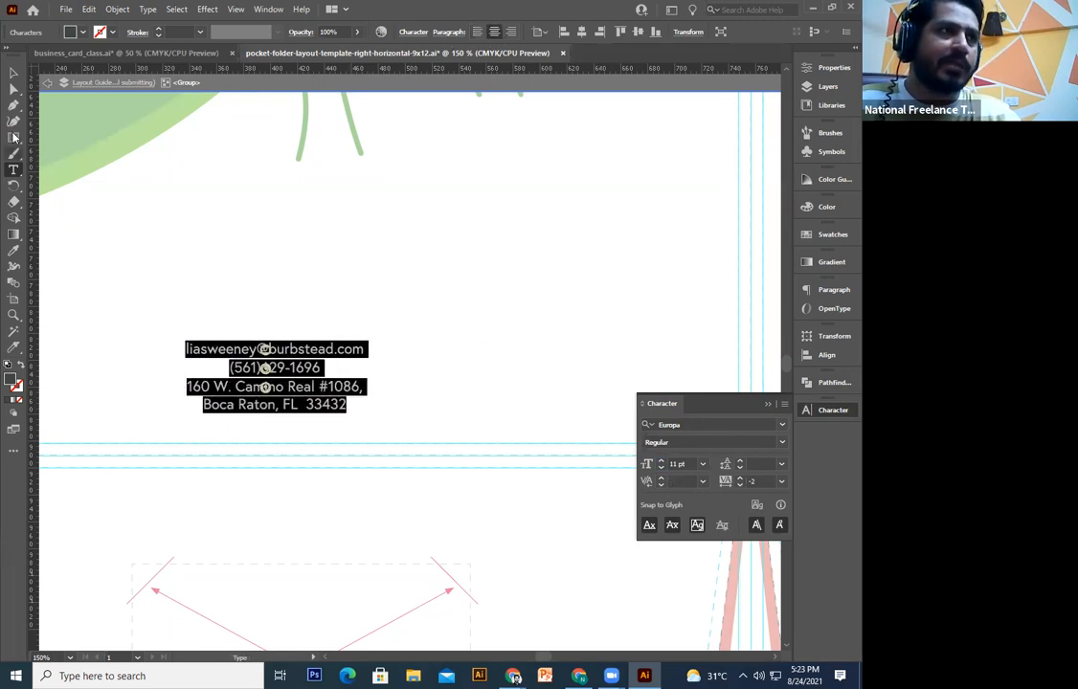
Step: Join the two address lines on the back cover into a single line with a space after the comma
{"action": "left_click", "coordinate": [14, 74]}
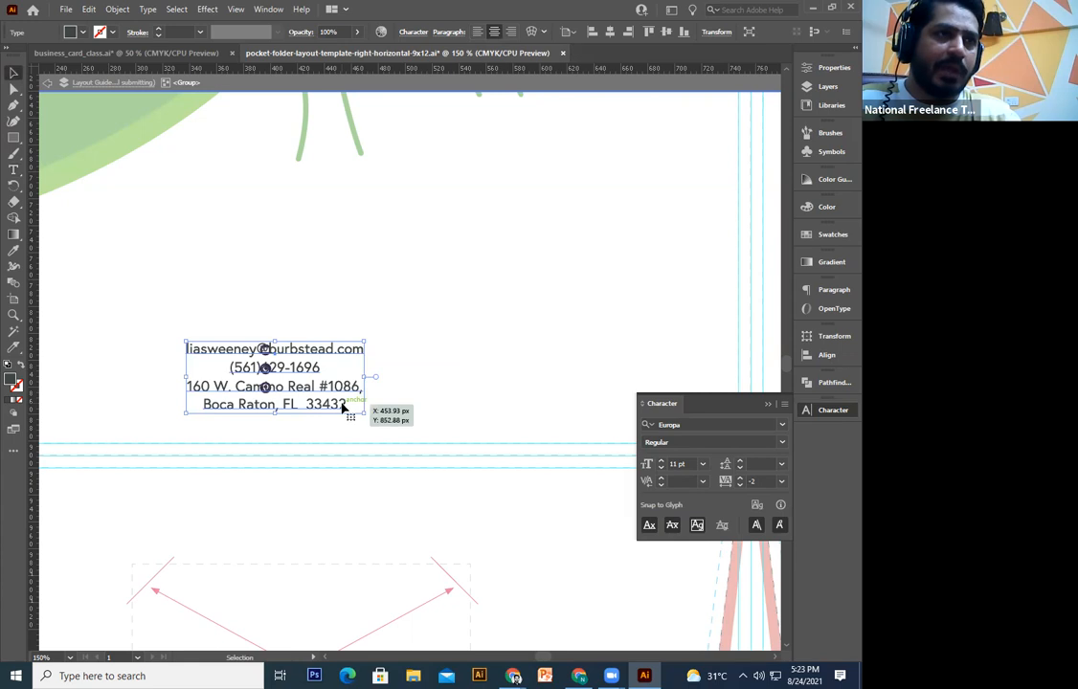
{"action": "double_click", "coordinate": [343, 404]}
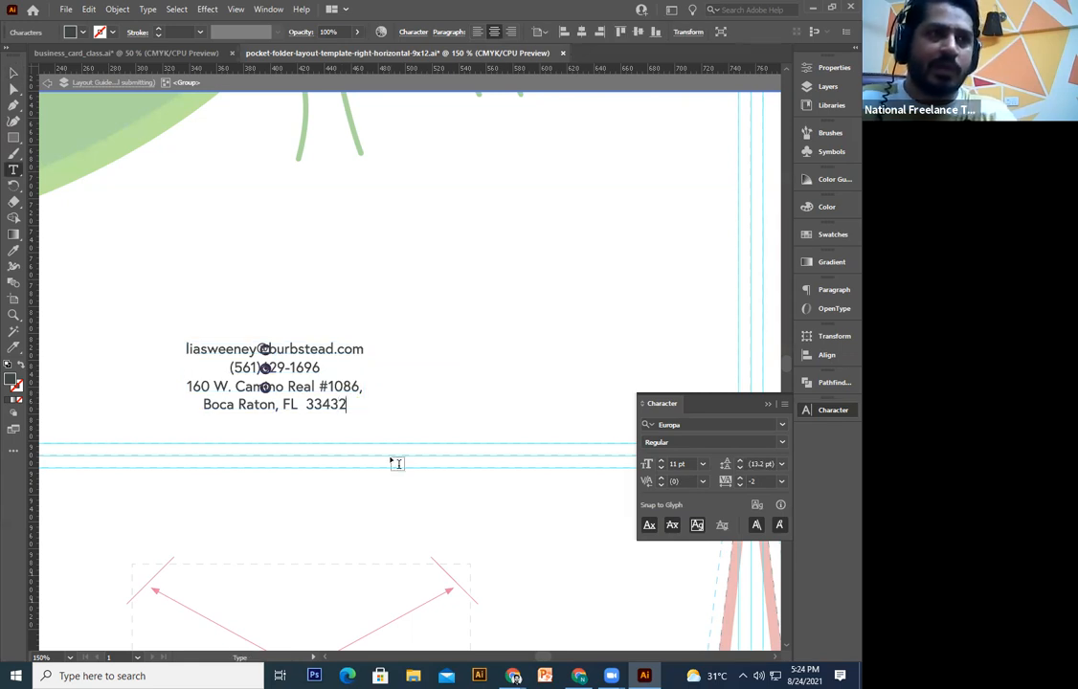
{"action": "key", "text": "Delete"}
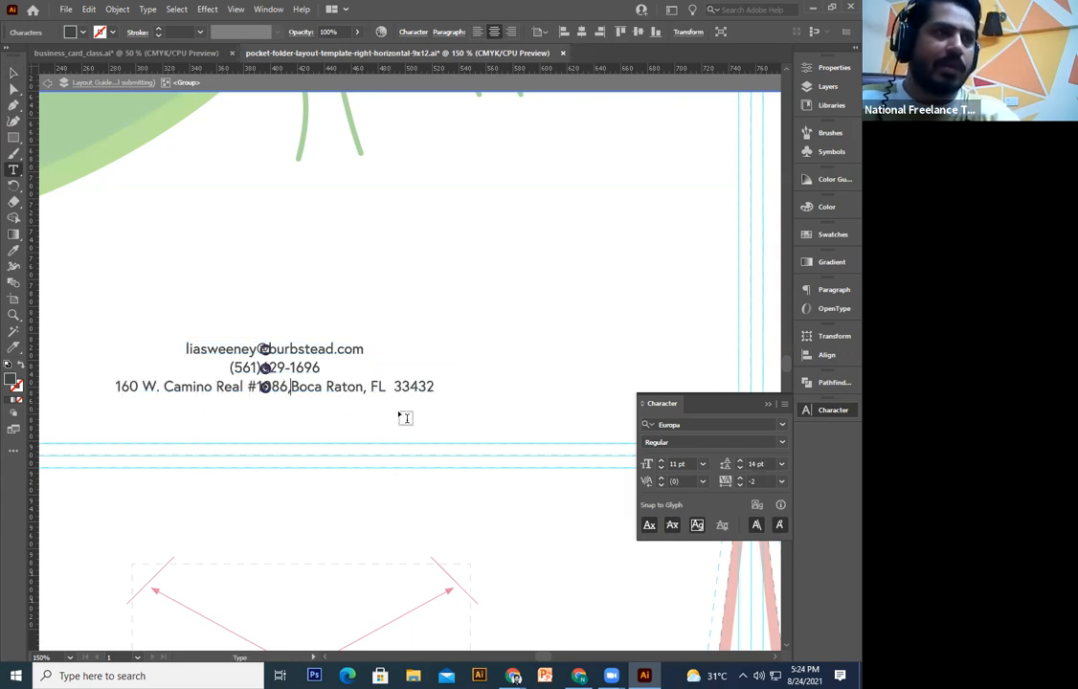
{"action": "left_click", "coordinate": [12, 77]}
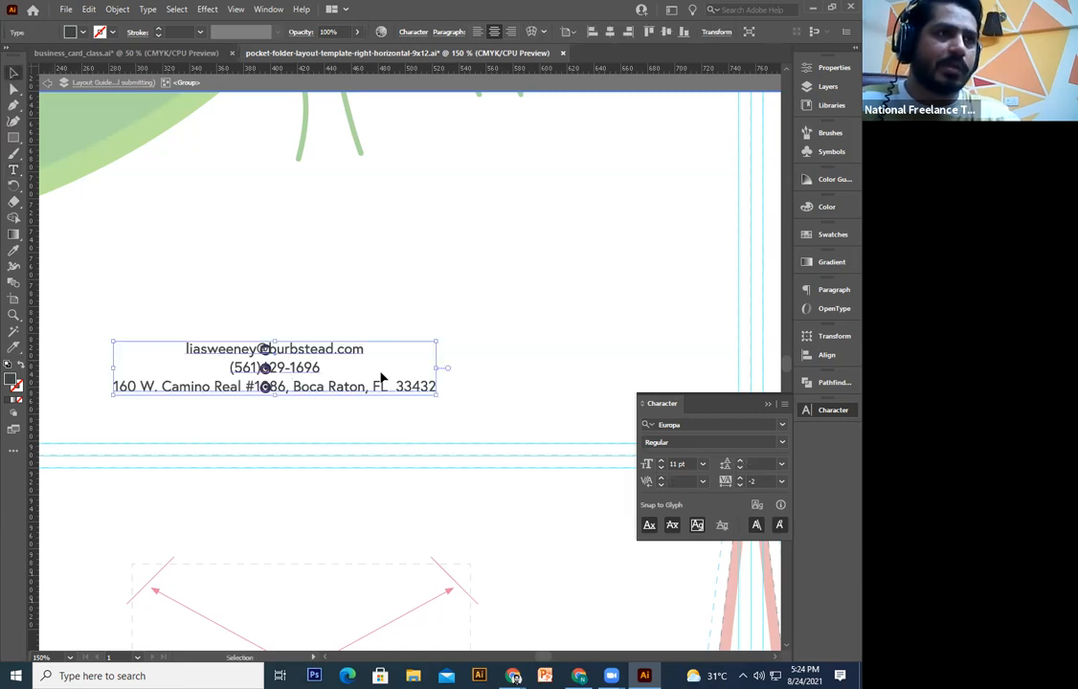
Step: Move the contact text clear of its icons and insert a blank line between the e-mail, phone and address lines
{"action": "left_click_drag", "start_coordinate": [315, 367], "coordinate": [474, 376]}
{"action": "left_click_drag", "start_coordinate": [565, 349], "coordinate": [496, 339]}
{"action": "double_click", "coordinate": [494, 343]}
{"action": "key", "text": "Return"}
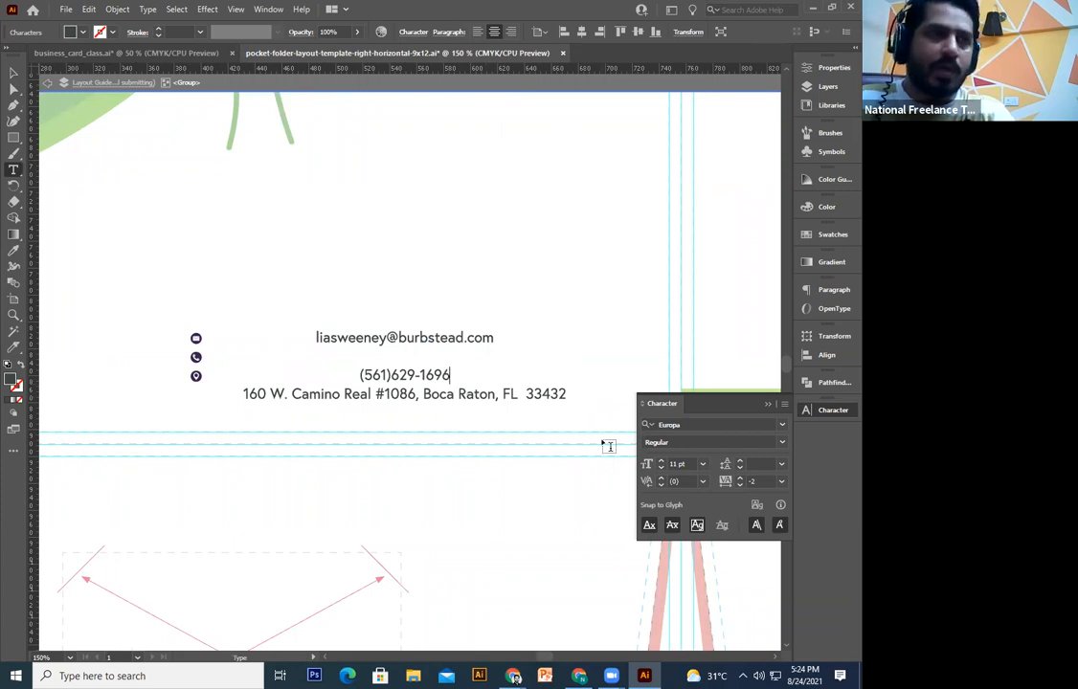
{"action": "key", "text": "Return"}
{"action": "left_click", "coordinate": [12, 73]}
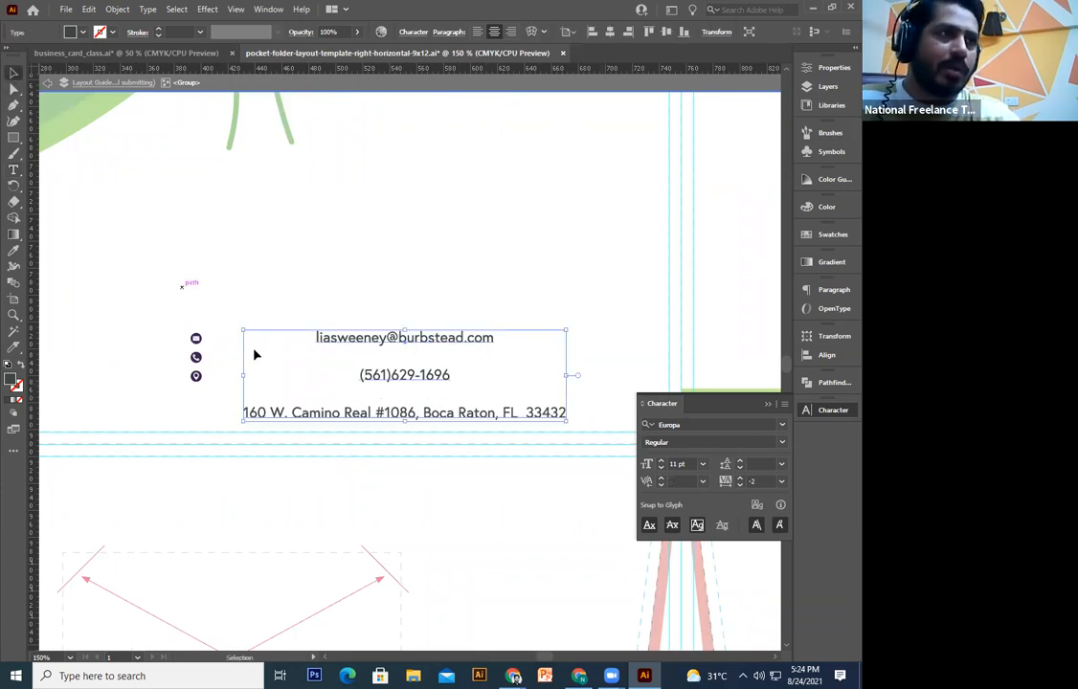
Step: Move the three contact icons over the centre of the text, with the location icon in the gap above the address
{"action": "left_click", "coordinate": [198, 348]}
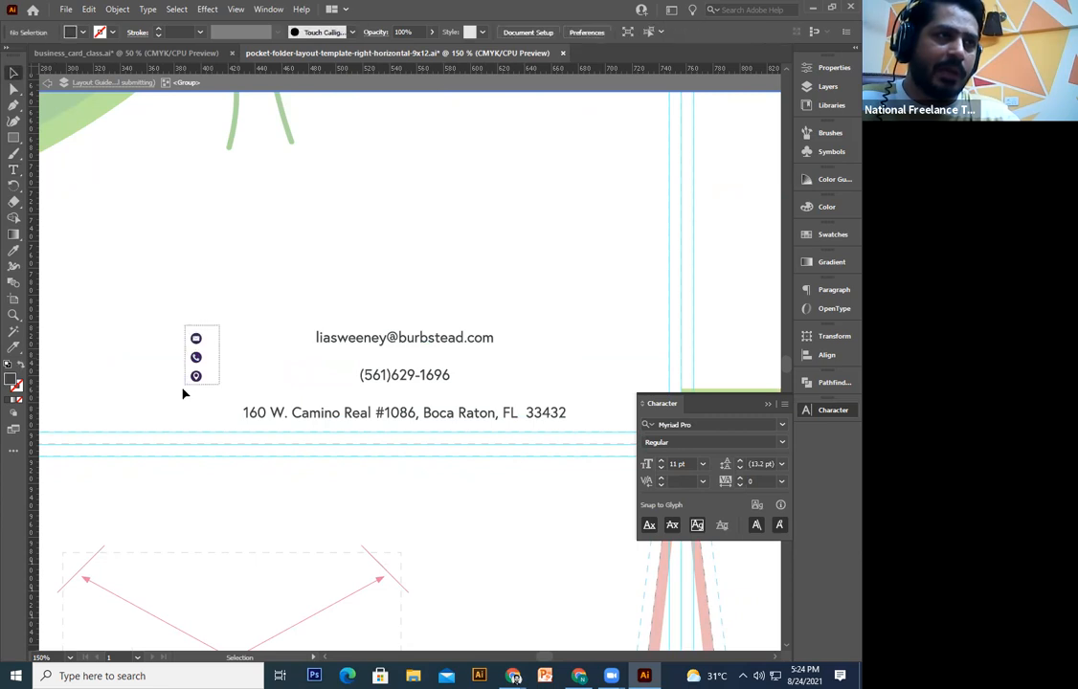
{"action": "left_click_drag", "start_coordinate": [195, 357], "coordinate": [398, 341]}
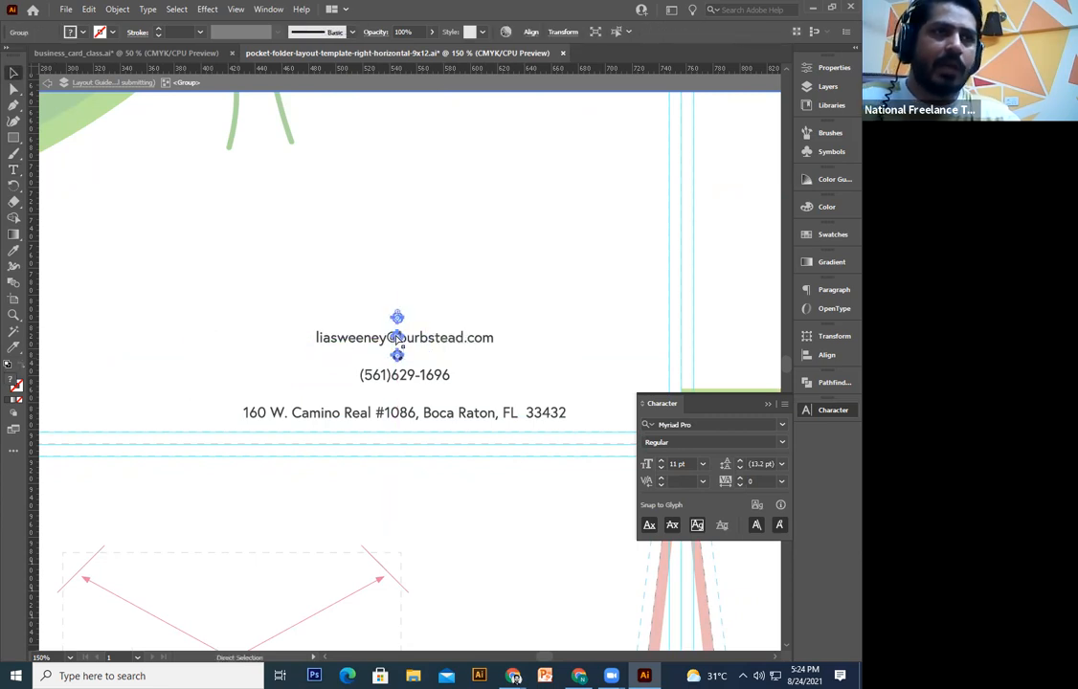
{"action": "scroll", "coordinate": [396, 341], "scroll_direction": "up", "scroll_amount": 2}
{"action": "left_click_drag", "start_coordinate": [355, 267], "coordinate": [315, 198]}
{"action": "left_click_drag", "start_coordinate": [379, 343], "coordinate": [374, 393]}
{"action": "left_click_drag", "start_coordinate": [463, 385], "coordinate": [448, 449]}
{"action": "left_click_drag", "start_coordinate": [307, 409], "coordinate": [374, 571]}
Step: Fine-tune the phone icon between the e-mail and phone lines and place the envelope icon just above the e-mail line
{"action": "key", "text": "ctrl+equal"}
{"action": "left_click", "coordinate": [428, 448]}
{"action": "left_click", "coordinate": [393, 455]}
{"action": "mouse_move", "coordinate": [392, 454]}
{"action": "left_mouse_down"}
{"action": "mouse_move", "coordinate": [395, 445]}
{"action": "mouse_move", "coordinate": [381, 459]}
{"action": "left_mouse_up"}
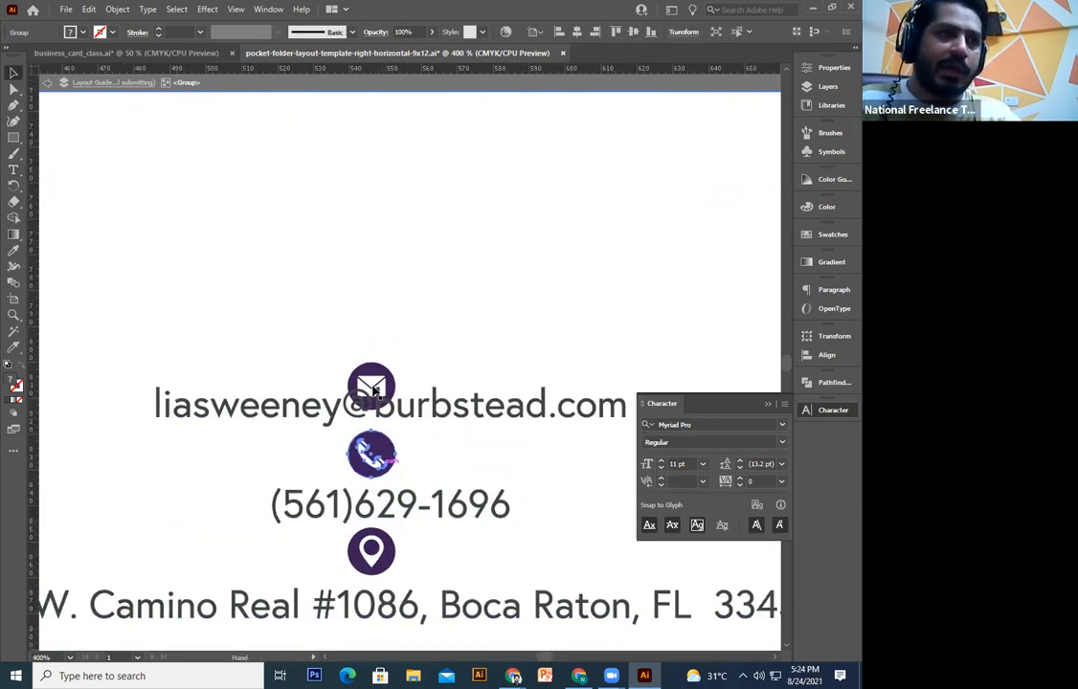
{"action": "left_click", "coordinate": [381, 375]}
{"action": "left_click_drag", "start_coordinate": [380, 375], "coordinate": [350, 422]}
{"action": "key", "text": "ctrl+minus"}
{"action": "key", "text": "ctrl+plus"}
{"action": "key", "text": "ctrl+plus"}
{"action": "key", "text": "ctrl+plus"}
{"action": "key", "text": "ctrl+minus"}
{"action": "key", "text": "ctrl+minus"}
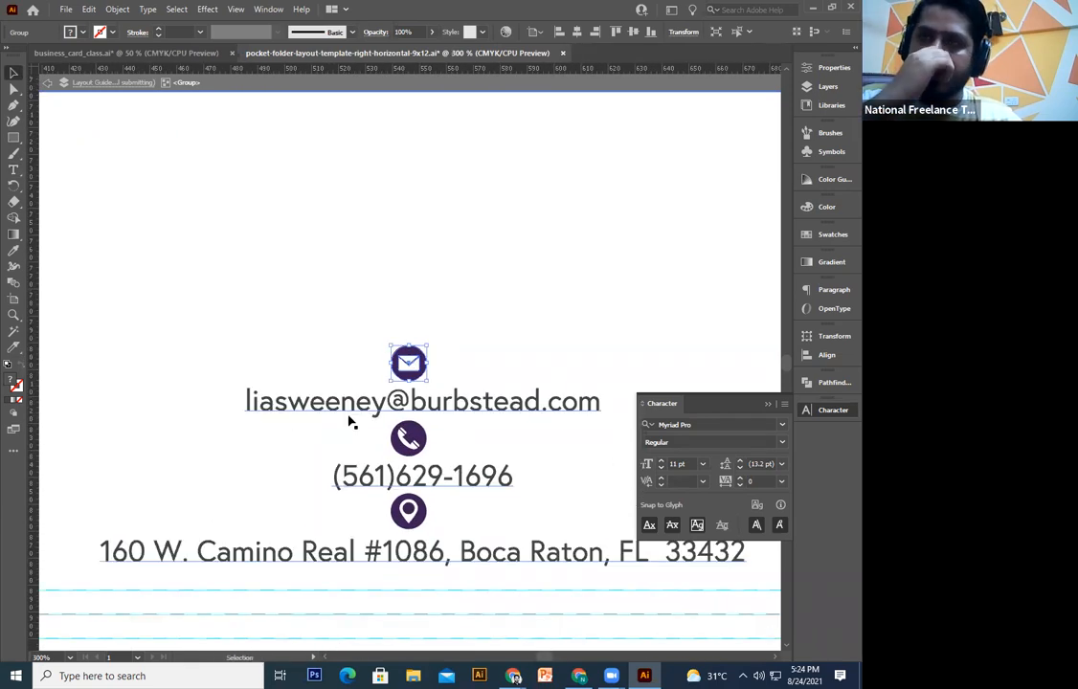
{"action": "key", "text": "ctrl+minus"}
{"action": "left_click_drag", "start_coordinate": [353, 418], "coordinate": [350, 422]}
Step: Select the three icons together with the contact text and align them horizontally by their centres
{"action": "left_click", "coordinate": [416, 415], "text": "shift"}
{"action": "left_click", "coordinate": [415, 465], "text": "shift"}
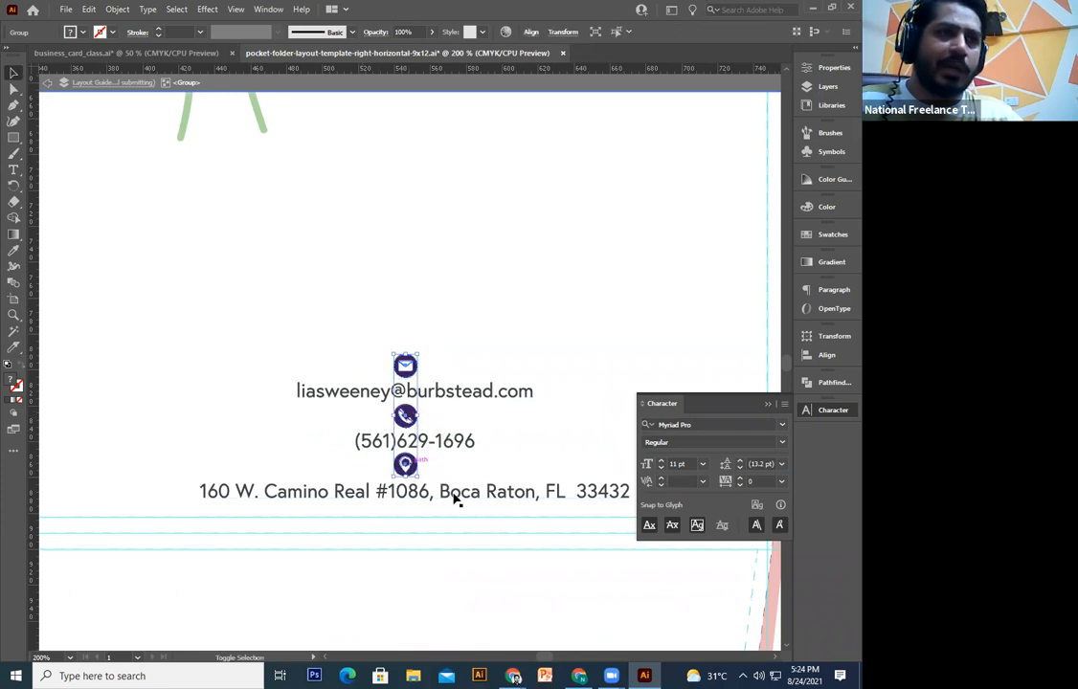
{"action": "left_click", "coordinate": [455, 496], "text": "shift"}
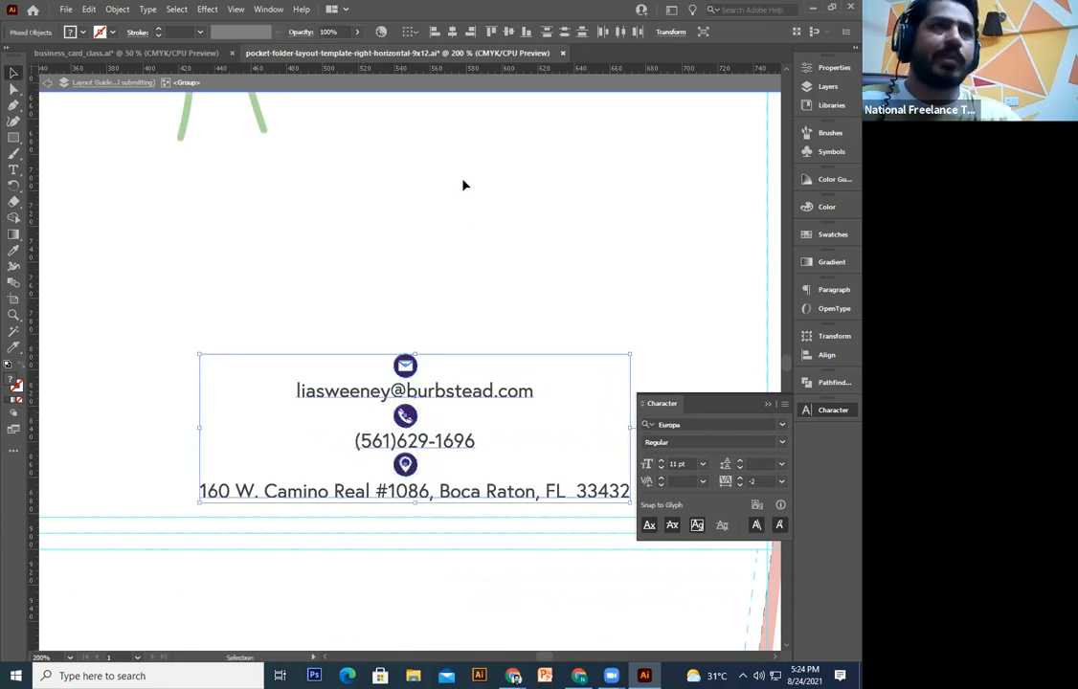
{"action": "left_click", "coordinate": [453, 33]}
{"action": "key", "text": "ctrl+minus"}
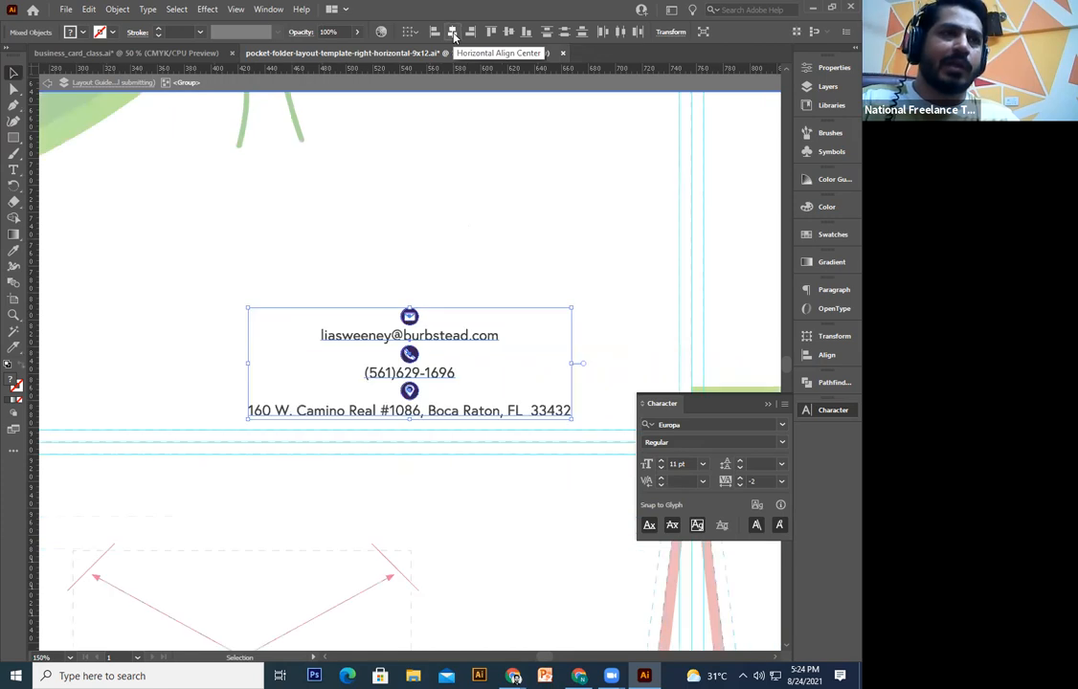
Step: Enlarge the contact block slightly, nudge it right and down on the back cover, and leave its group
{"action": "key", "text": "ctrl+minus"}
{"action": "left_click_drag", "start_coordinate": [440, 354], "coordinate": [435, 406]}
{"action": "key", "text": "ctrl+minus"}
{"action": "key", "text": "ctrl+minus"}
{"action": "key", "text": "Right"}
{"action": "key", "text": "Right"}
{"action": "key", "text": "Right"}
{"action": "key", "text": "Right"}
{"action": "key", "text": "Down"}
{"action": "key", "text": "Down"}
{"action": "key", "text": "Down"}
{"action": "key", "text": "Left"}
{"action": "key", "text": "Left"}
{"action": "key", "text": "Down"}
{"action": "key", "text": "Down"}
{"action": "key", "text": "Down"}
{"action": "key", "text": "Down"}
{"action": "key", "text": "Down"}
{"action": "left_click", "coordinate": [576, 607]}
{"action": "double_click", "coordinate": [576, 607]}
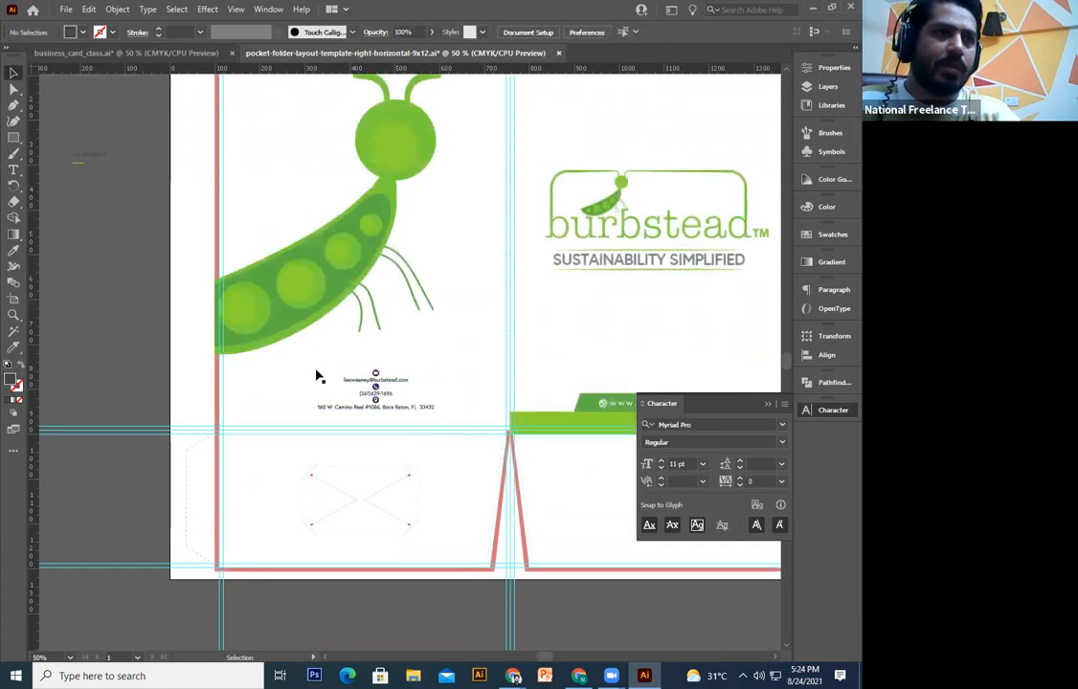
Step: Nudge the grouped contact details up, leaving room for a green band along the back cover's lower edge
{"action": "left_click", "coordinate": [388, 398]}
{"action": "key", "text": "Up"}
{"action": "key", "text": "Up"}
{"action": "key", "text": "Up"}
{"action": "key", "text": "Up"}
{"action": "key", "text": "Up"}
{"action": "key", "text": "Up"}
{"action": "key", "text": "Up"}
{"action": "key", "text": "Up"}
{"action": "key", "text": "Up"}
{"action": "key", "text": "Up"}
{"action": "key", "text": "Up"}
{"action": "key", "text": "Up"}
{"action": "key", "text": "Up"}
{"action": "key", "text": "Up"}
{"action": "key", "text": "Up"}
{"action": "key", "text": "Up"}
{"action": "key", "text": "Up"}
{"action": "key", "text": "Up"}
{"action": "key", "text": "Up"}
{"action": "key", "text": "Up"}
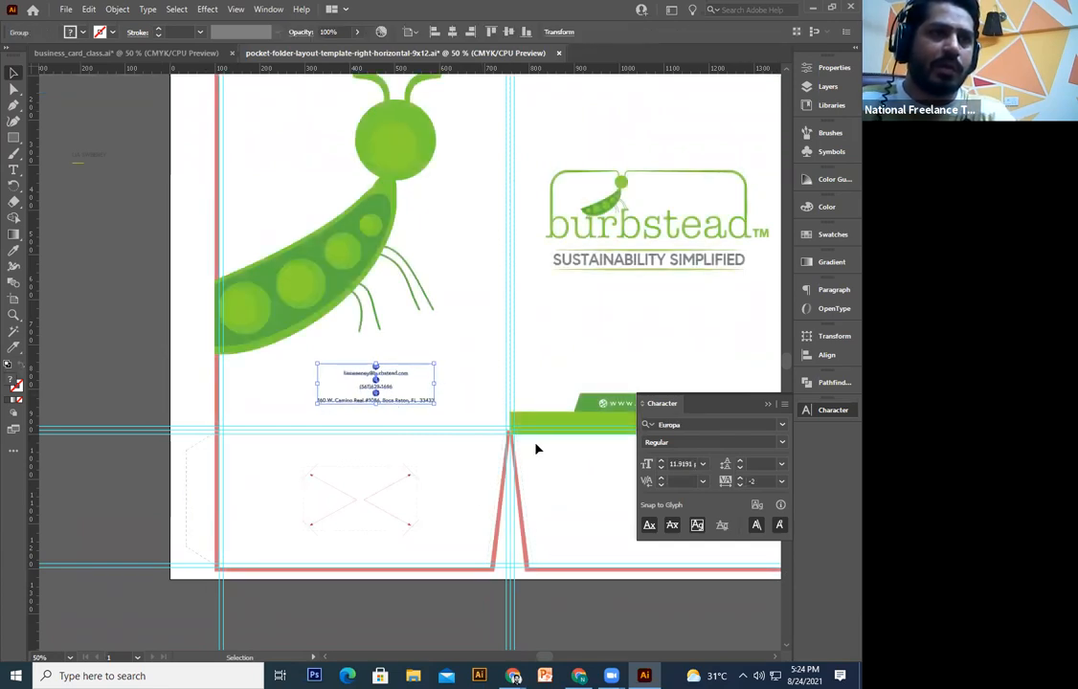
Step: Extend the front cover's lower green band across the back cover to the outer edge of the red bleed
{"action": "left_click_drag", "start_coordinate": [518, 432], "coordinate": [214, 430]}
{"action": "key", "text": "ctrl+z"}
{"action": "left_click_drag", "start_coordinate": [508, 424], "coordinate": [258, 429]}
{"action": "key", "text": "ctrl+equal"}
{"action": "key", "text": "ctrl+equal"}
{"action": "left_click_drag", "start_coordinate": [574, 454], "coordinate": [599, 458]}
{"action": "left_click_drag", "start_coordinate": [124, 443], "coordinate": [670, 476]}
{"action": "left_click_drag", "start_coordinate": [162, 400], "coordinate": [376, 412]}
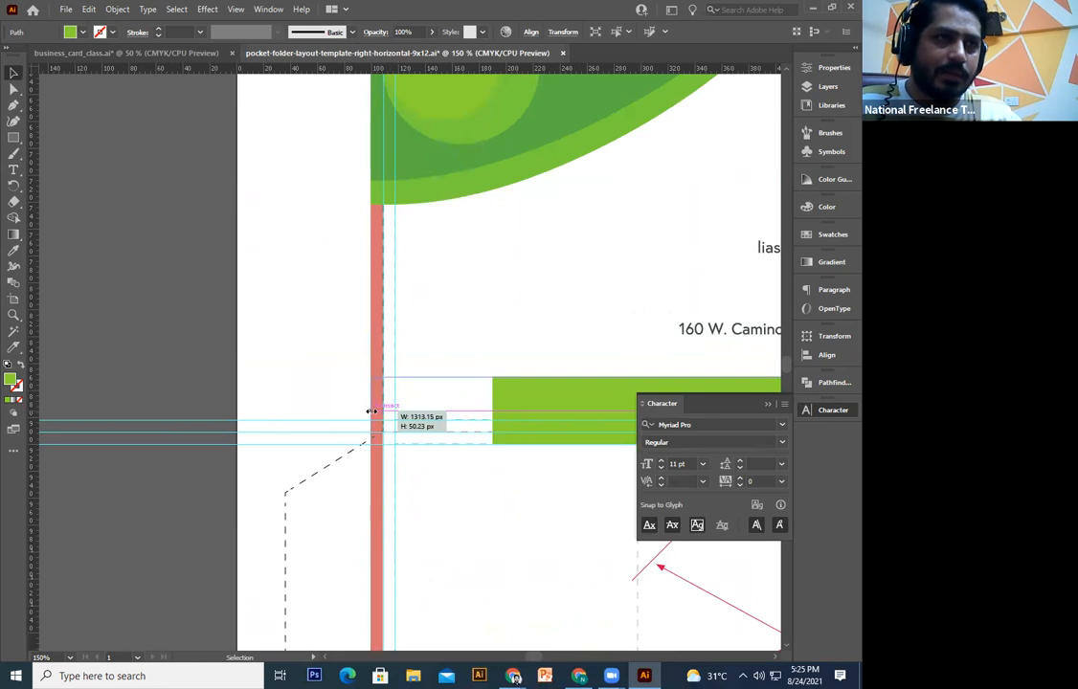
{"action": "left_click_drag", "start_coordinate": [177, 425], "coordinate": [177, 425]}
{"action": "left_click", "coordinate": [296, 385]}
{"action": "key", "text": "ctrl+minus"}
{"action": "key", "text": "ctrl+minus"}
{"action": "key", "text": "ctrl+minus"}
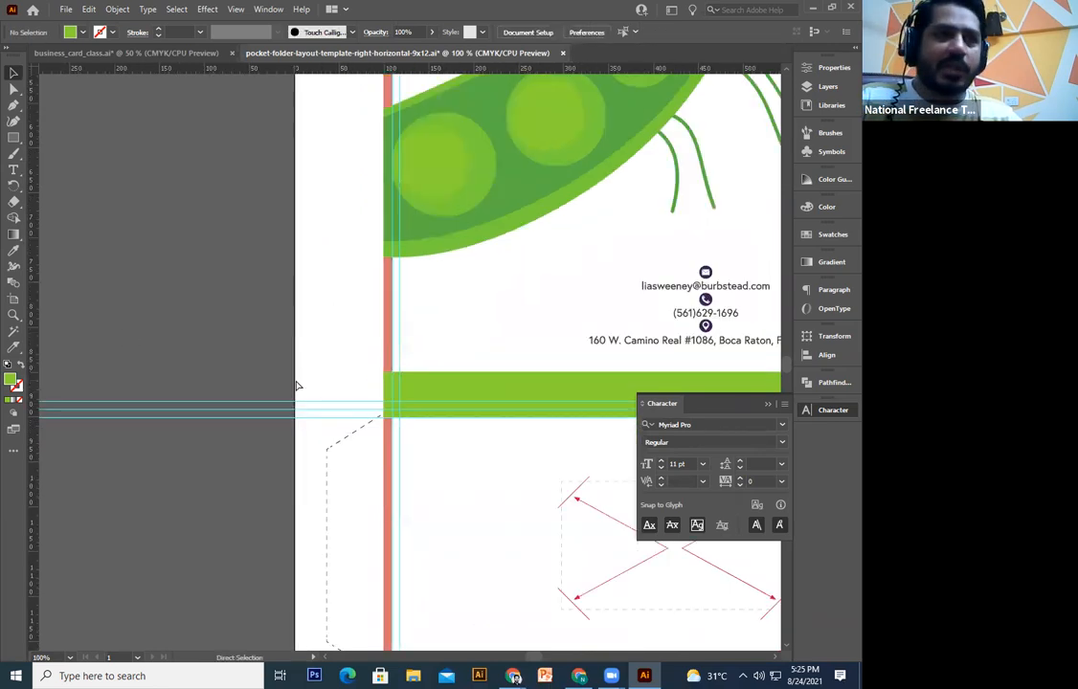
Step: Delete the leftover green bar and name text lying on the pasteboard beside the back cover
{"action": "left_click_drag", "start_coordinate": [622, 545], "coordinate": [422, 536]}
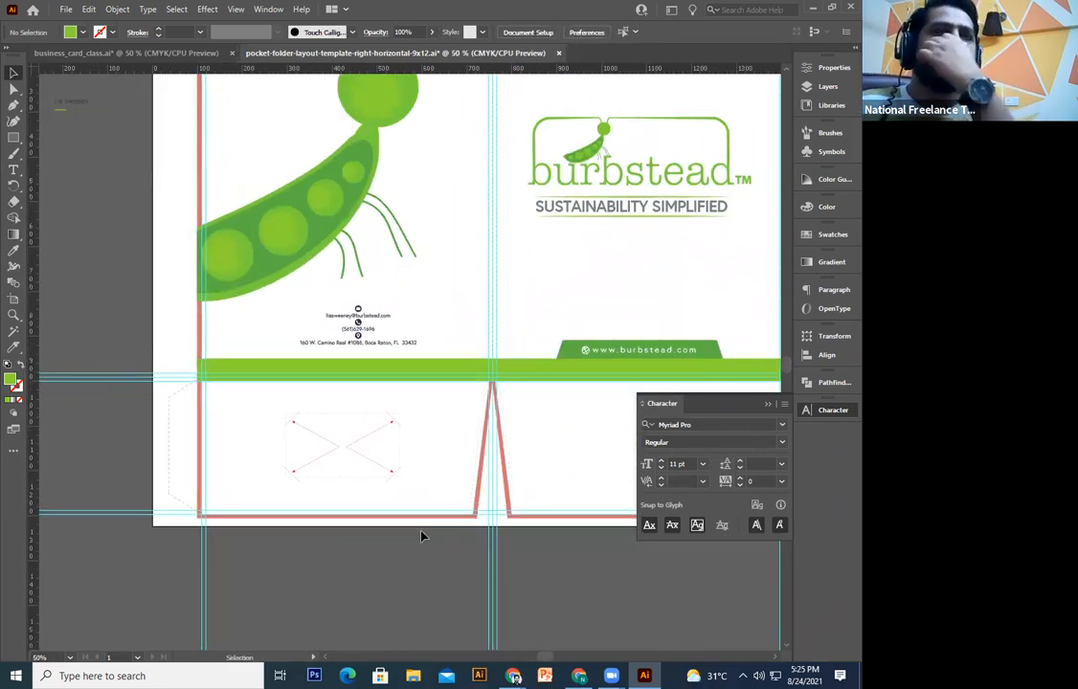
{"action": "left_click_drag", "start_coordinate": [414, 373], "coordinate": [408, 398]}
{"action": "left_click", "coordinate": [411, 387]}
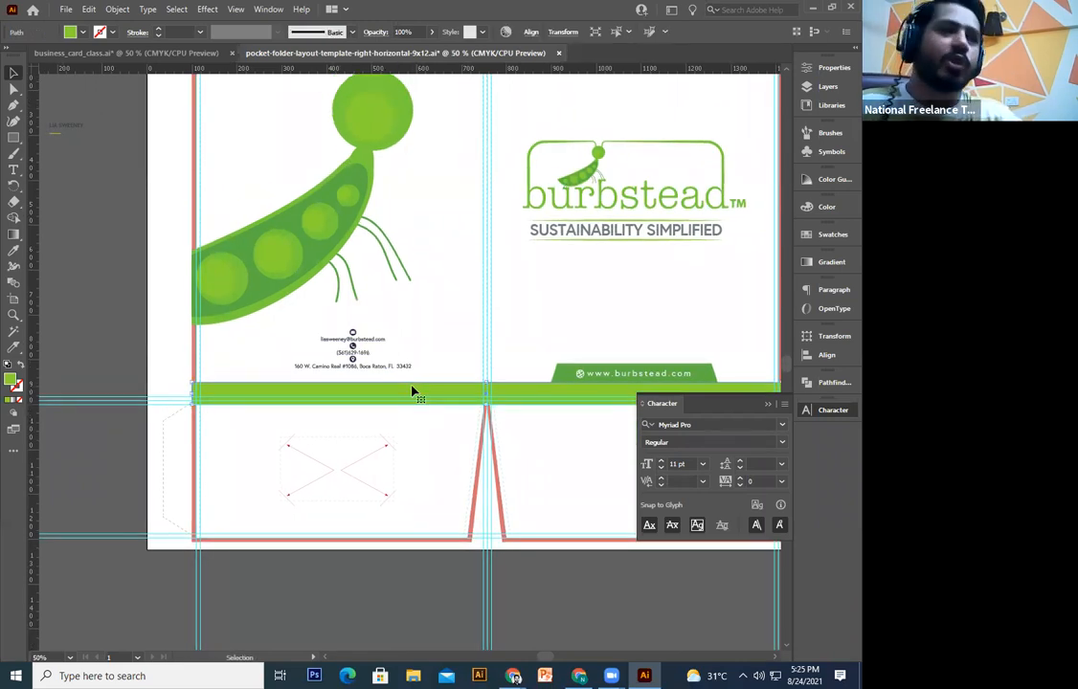
{"action": "scroll", "coordinate": [412, 412], "scroll_direction": "up", "scroll_amount": 10}
{"action": "scroll", "coordinate": [316, 411], "scroll_direction": "right", "scroll_amount": 4}
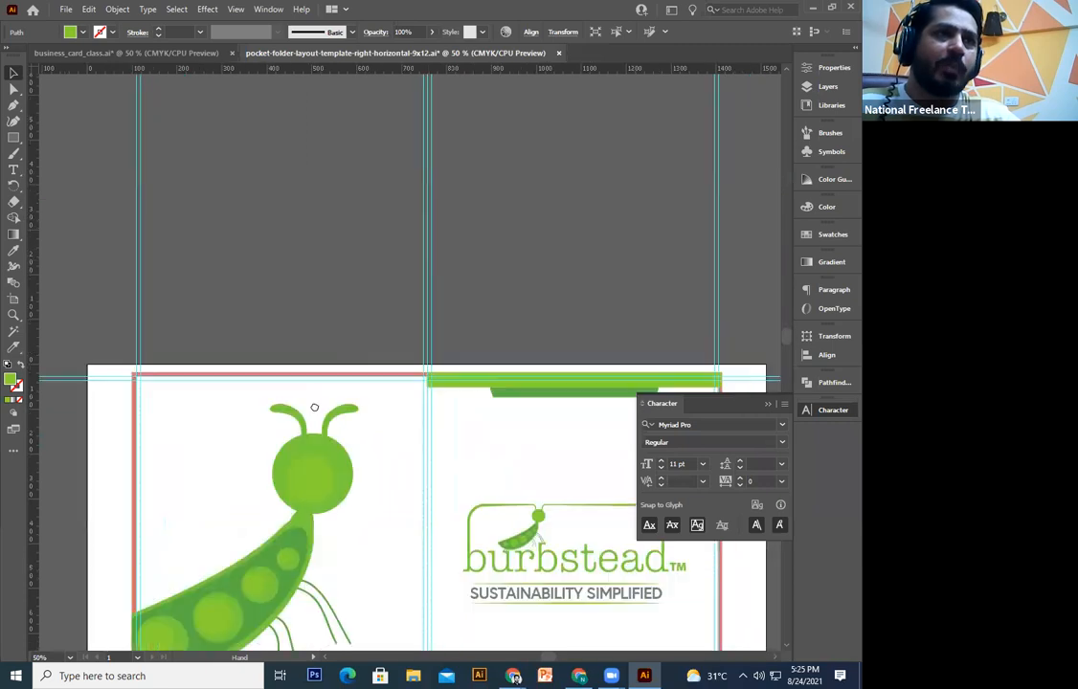
{"action": "key", "text": "ctrl+minus"}
{"action": "key", "text": "ctrl+minus"}
{"action": "left_click_drag", "start_coordinate": [325, 332], "coordinate": [342, 342]}
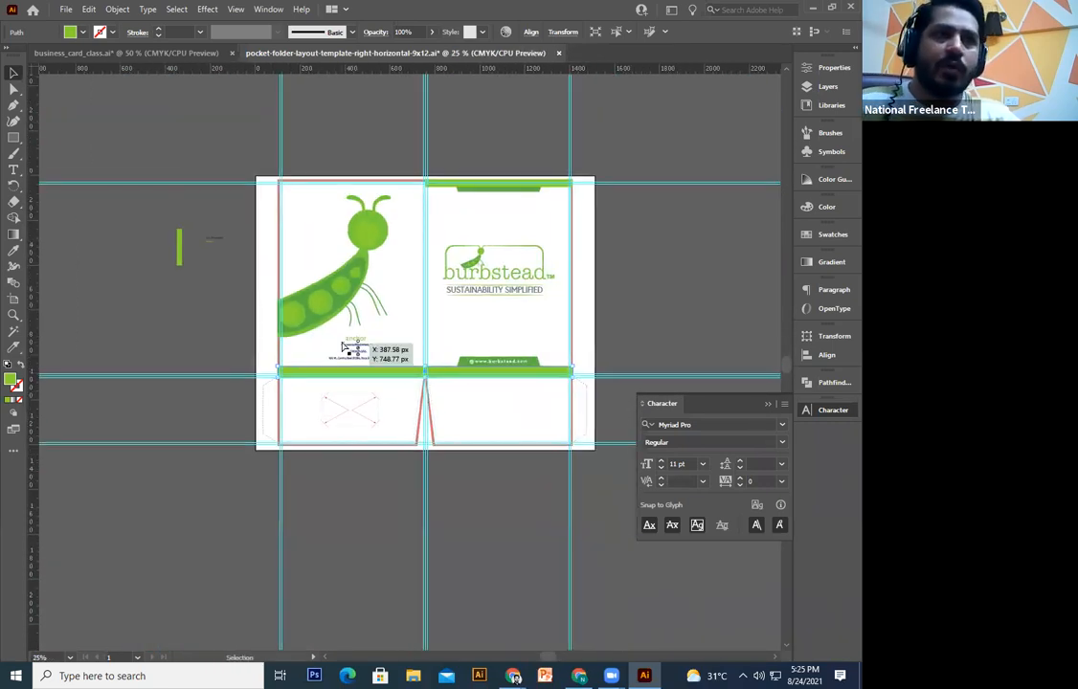
{"action": "key", "text": "ctrl+plus"}
{"action": "left_click_drag", "start_coordinate": [408, 356], "coordinate": [464, 377]}
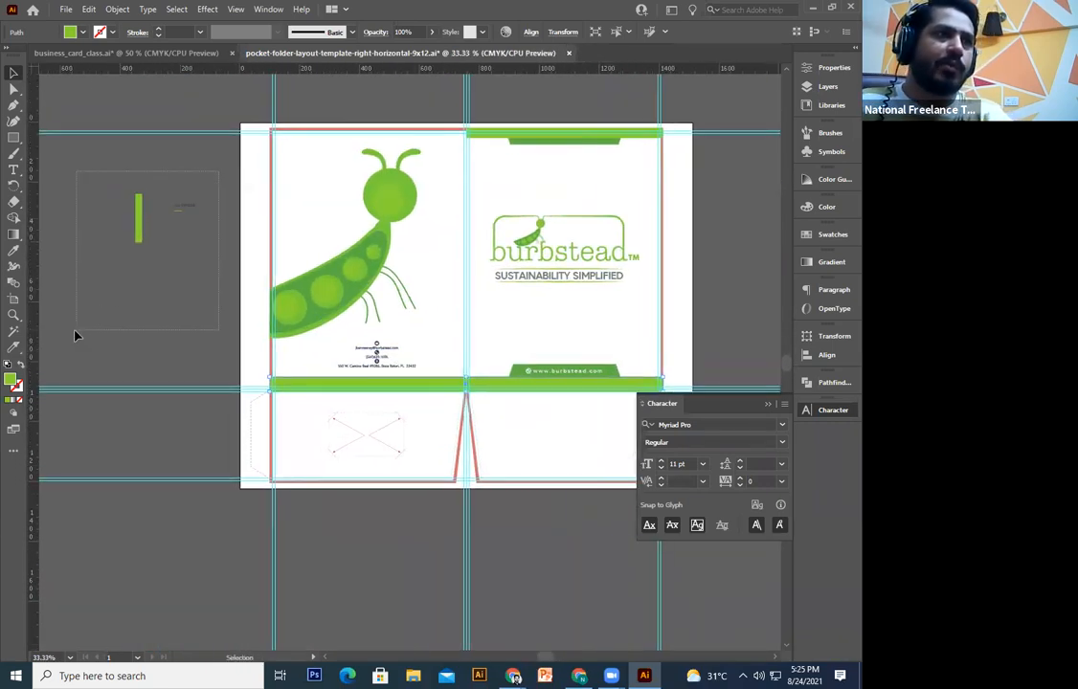
{"action": "key", "text": "Delete"}
Step: Unlock all the template's guide artwork and select the lower slanted edge of the back cover's glue flap inside its group
{"action": "key", "text": "ctrl+alt+2"}
{"action": "left_click", "coordinate": [421, 580]}
{"action": "left_click_drag", "start_coordinate": [415, 567], "coordinate": [458, 479]}
{"action": "key", "text": "ctrl+plus"}
{"action": "key", "text": "ctrl+plus"}
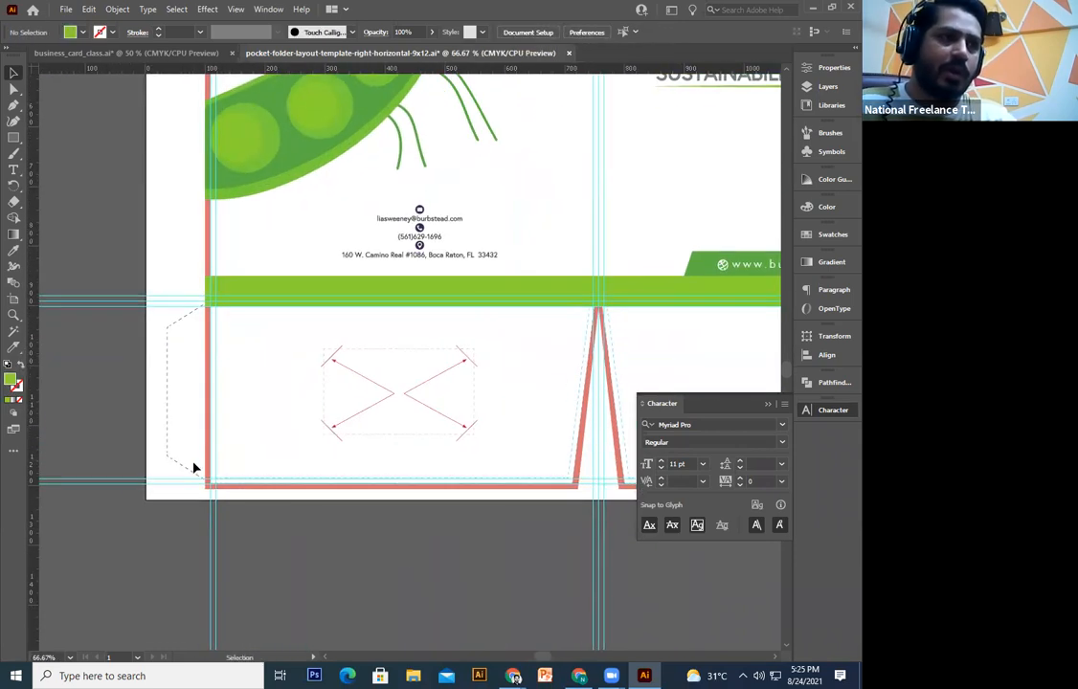
{"action": "left_click", "coordinate": [188, 472]}
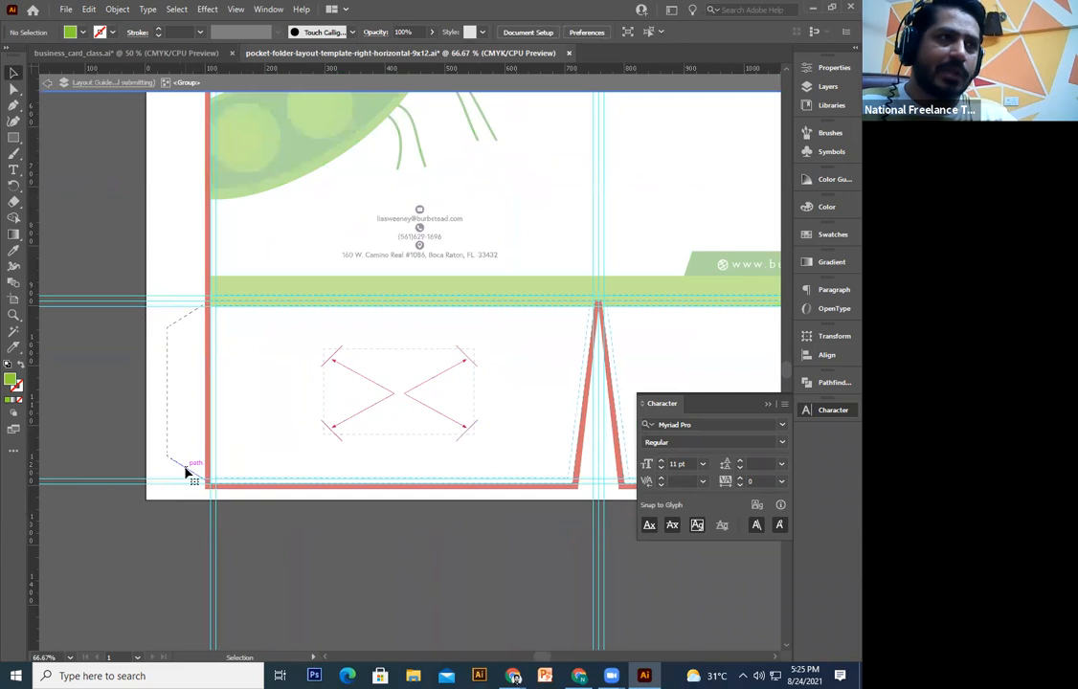
{"action": "left_click", "coordinate": [300, 507]}
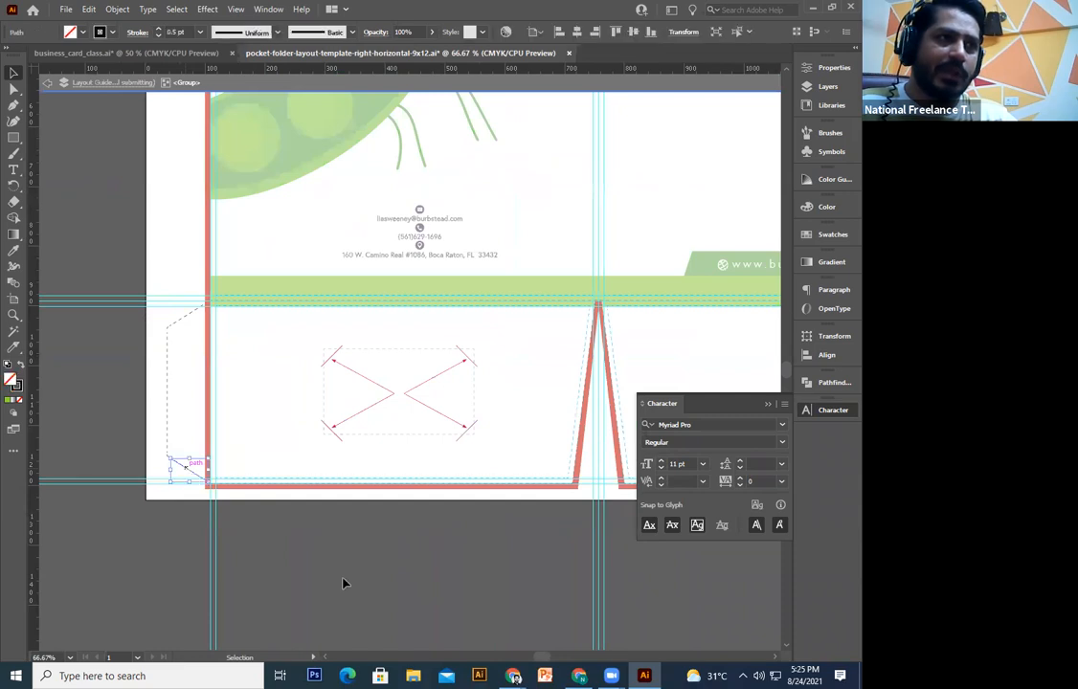
{"action": "left_click", "coordinate": [296, 489]}
{"action": "left_click_drag", "start_coordinate": [248, 551], "coordinate": [151, 569]}
{"action": "left_click", "coordinate": [267, 561]}
Step: Examine the unlocked template outline around the pocket, the V-shaped notch and the side flaps
{"action": "left_click", "coordinate": [490, 369]}
{"action": "left_click_drag", "start_coordinate": [494, 407], "coordinate": [421, 422]}
{"action": "left_click_drag", "start_coordinate": [544, 418], "coordinate": [463, 431]}
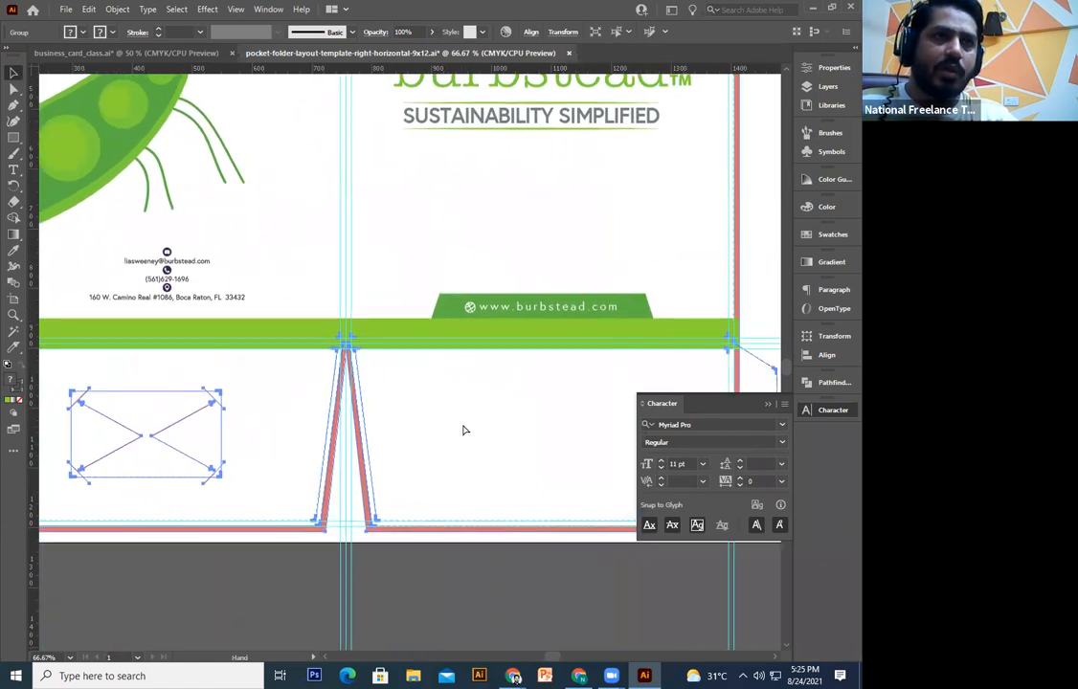
{"action": "key", "text": "ctrl+plus"}
{"action": "key", "text": "ctrl+plus"}
{"action": "key", "text": "ctrl+minus"}
{"action": "key", "text": "ctrl+minus"}
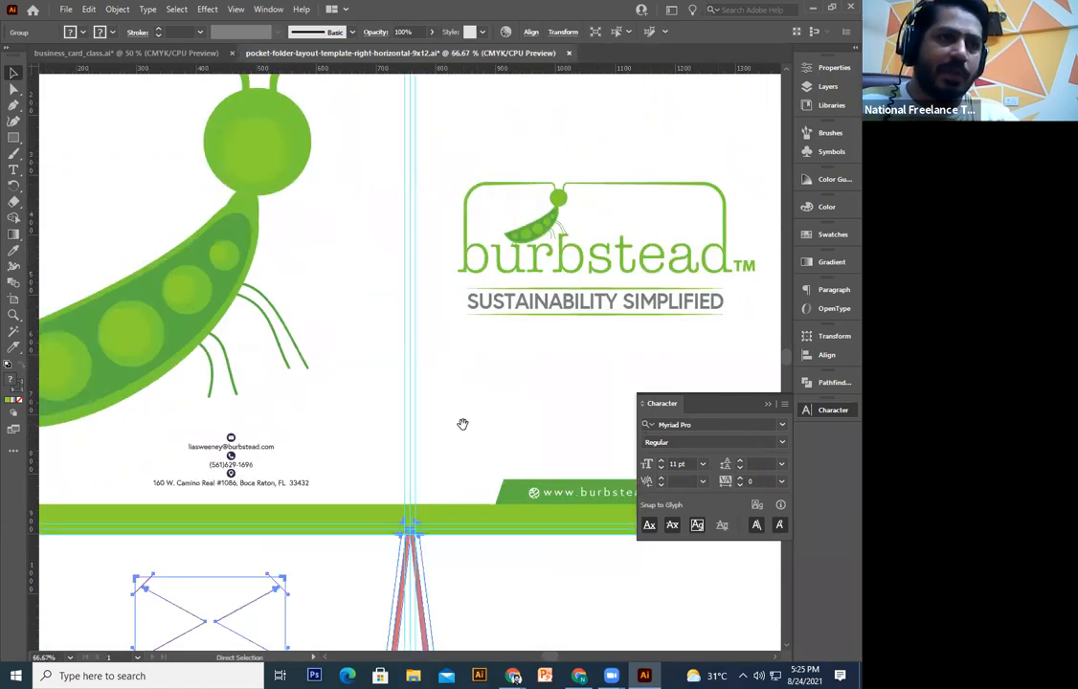
{"action": "key", "text": "ctrl+minus"}
{"action": "left_click_drag", "start_coordinate": [438, 337], "coordinate": [458, 104]}
{"action": "left_click", "coordinate": [445, 502]}
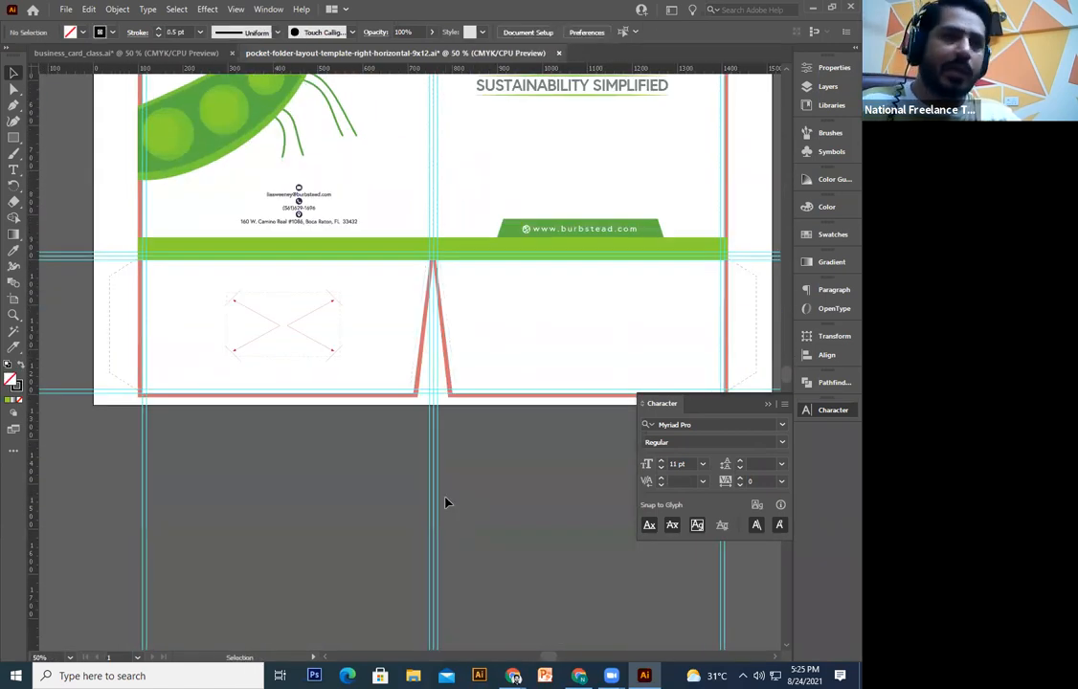
{"action": "left_click", "coordinate": [450, 381]}
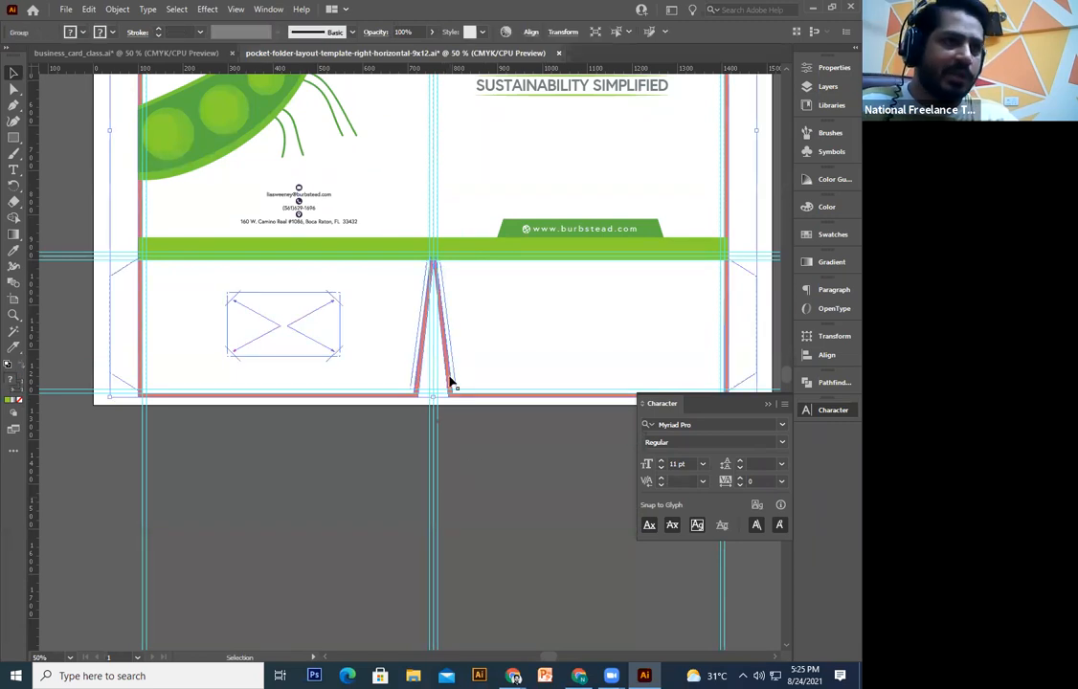
{"action": "left_click", "coordinate": [475, 458]}
Step: Trace the back cover pocket's outer glue flap with the Pen tool, starting at the green band's lower corner
{"action": "key", "text": "ctrl+plus"}
{"action": "key", "text": "ctrl+plus"}
{"action": "key", "text": "ctrl+plus"}
{"action": "left_click_drag", "start_coordinate": [470, 385], "coordinate": [684, 499]}
{"action": "left_click_drag", "start_coordinate": [229, 269], "coordinate": [643, 383]}
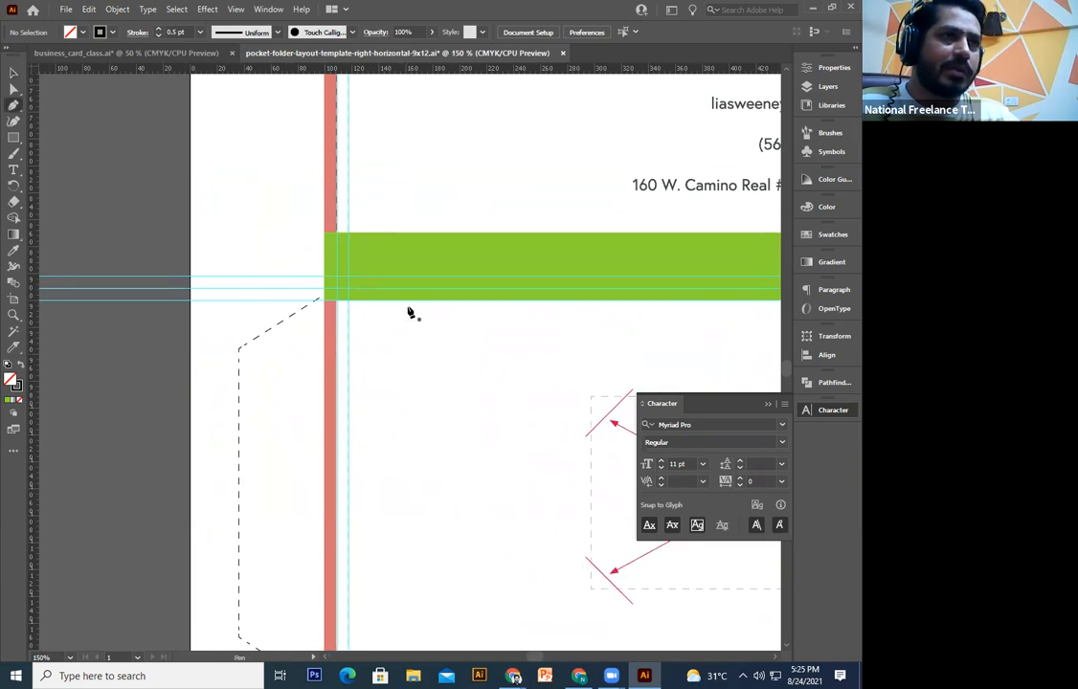
{"action": "left_click", "coordinate": [331, 298]}
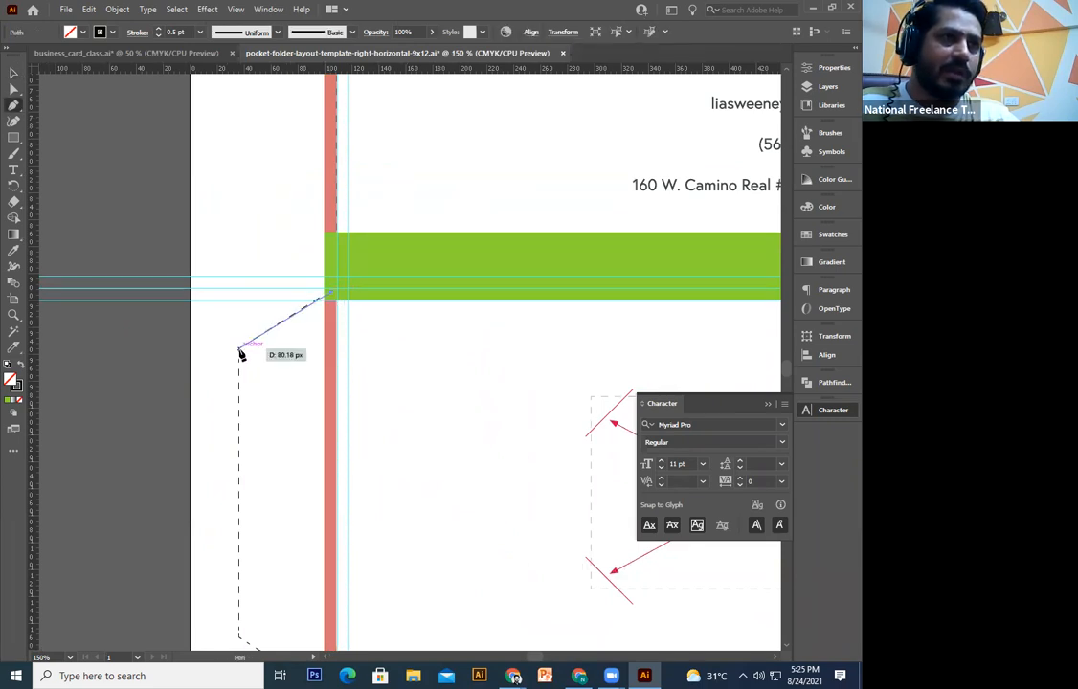
{"action": "left_click", "coordinate": [240, 349]}
{"action": "scroll", "coordinate": [278, 336], "scroll_direction": "down", "scroll_amount": 5}
{"action": "left_click", "coordinate": [257, 414]}
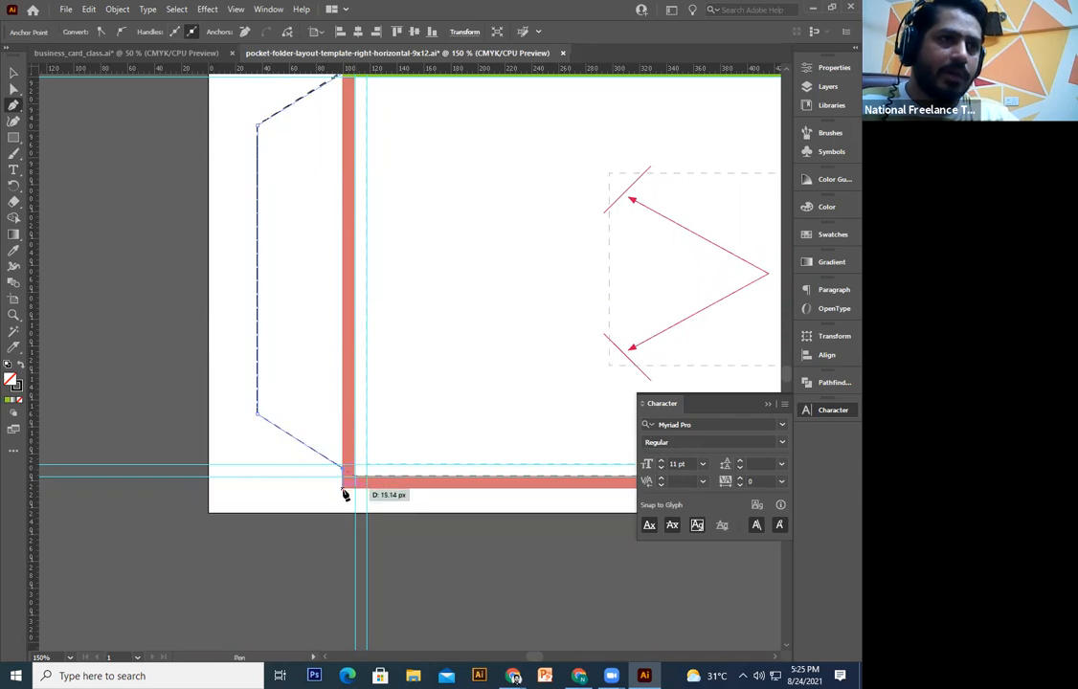
Step: Continue the pen outline along the pocket's lower bleed edge and around the V-shaped notch to the front cover's outer lower corner
{"action": "left_click", "coordinate": [343, 493]}
{"action": "scroll", "coordinate": [164, 487], "scroll_direction": "right", "scroll_amount": 10}
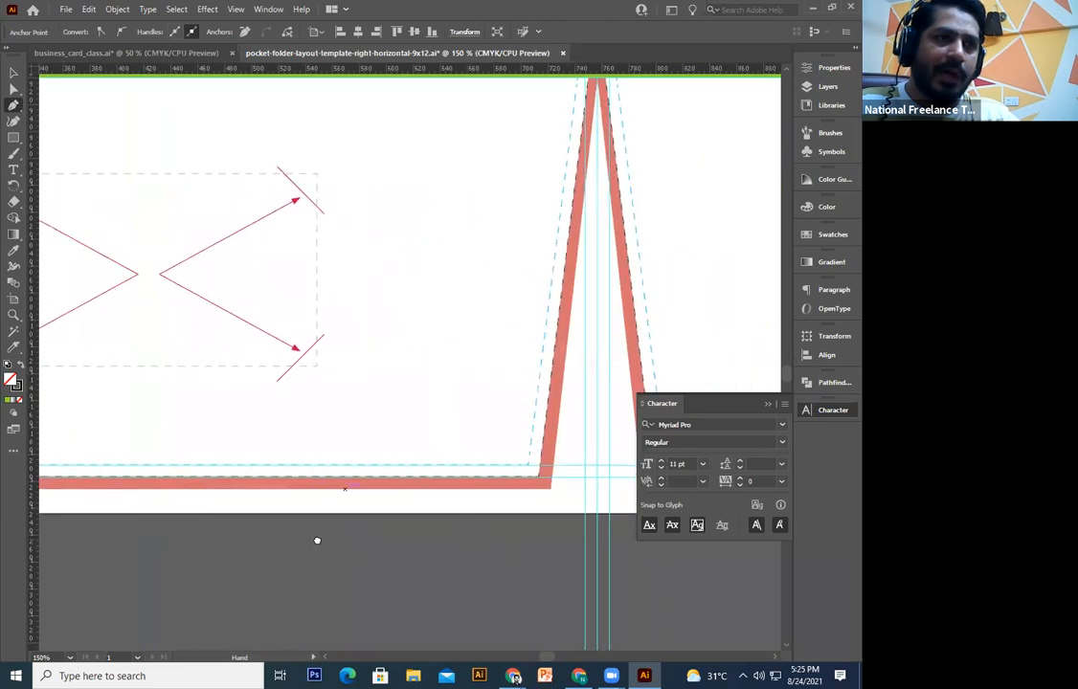
{"action": "left_click", "coordinate": [397, 496]}
{"action": "scroll", "coordinate": [351, 405], "scroll_direction": "up", "scroll_amount": 5}
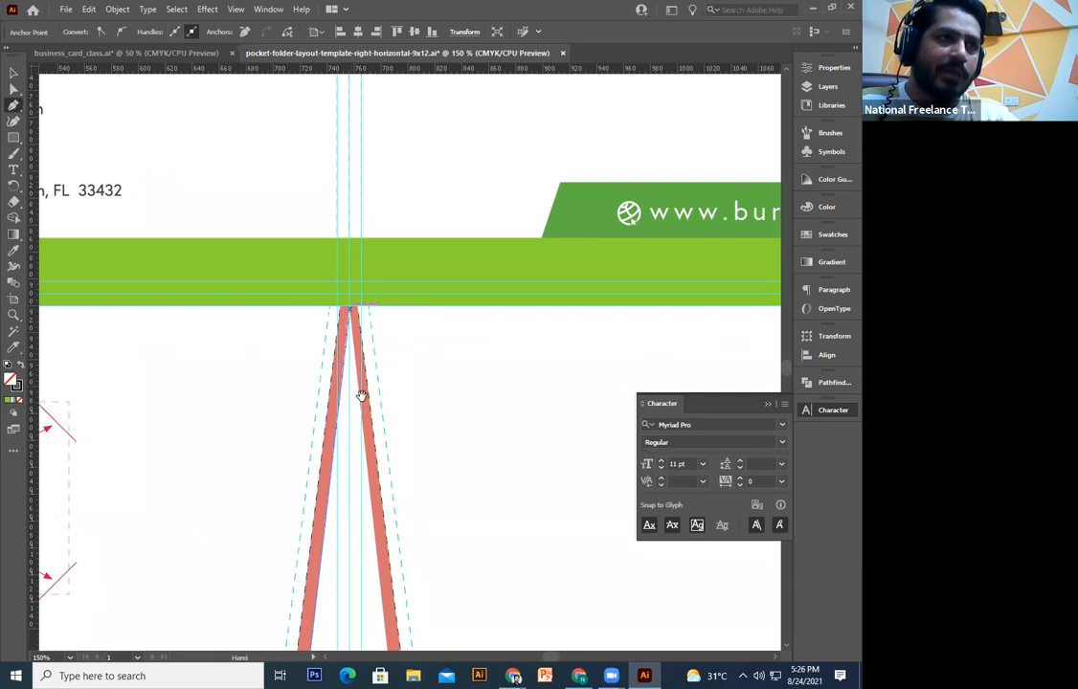
{"action": "scroll", "coordinate": [362, 396], "scroll_direction": "down", "scroll_amount": 5}
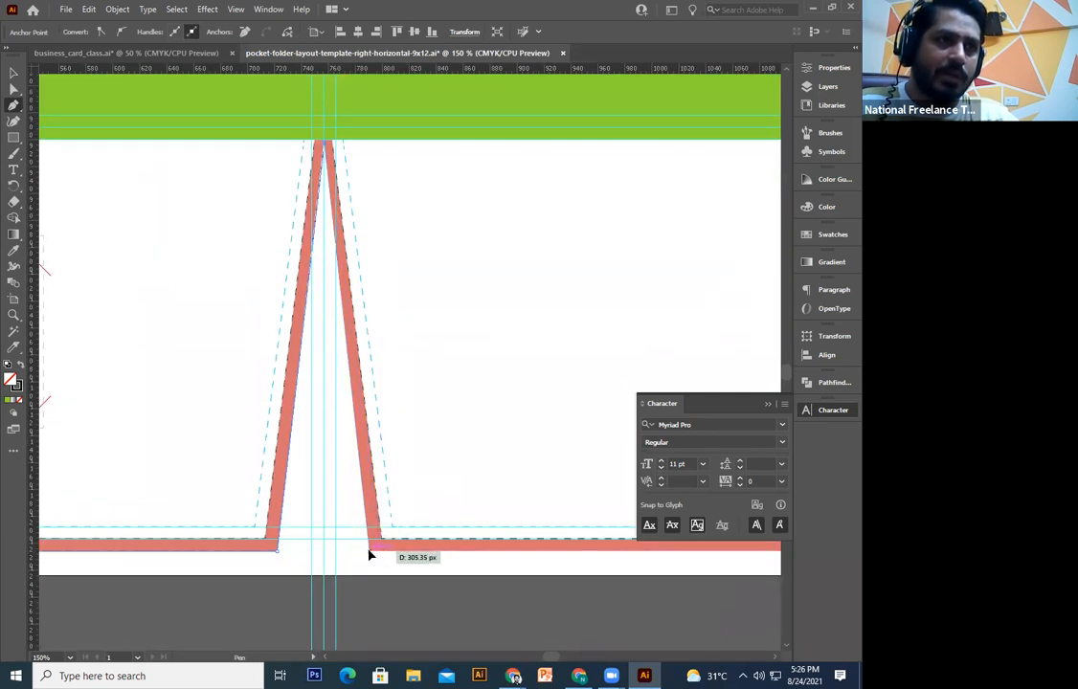
{"action": "scroll", "coordinate": [369, 555], "scroll_direction": "right", "scroll_amount": 10}
{"action": "left_click", "coordinate": [507, 551]}
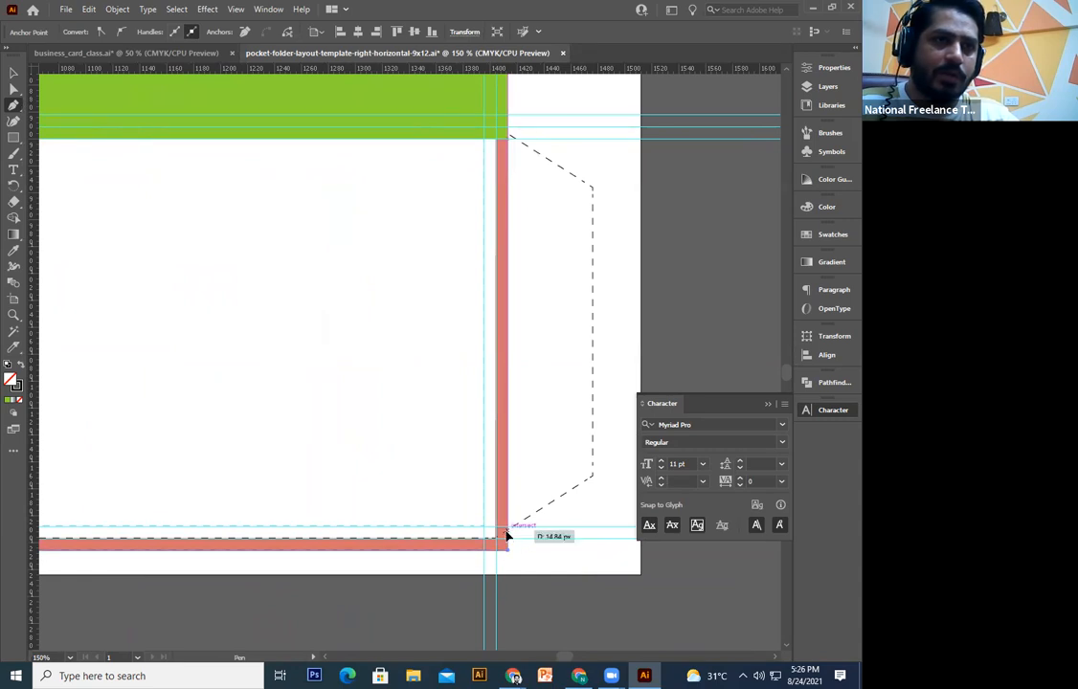
Step: Trace the front cover pocket's outer glue flap and close the outline at its starting point on the back cover side
{"action": "left_click", "coordinate": [507, 531]}
{"action": "left_click_drag", "start_coordinate": [559, 498], "coordinate": [436, 552]}
{"action": "left_click", "coordinate": [470, 530]}
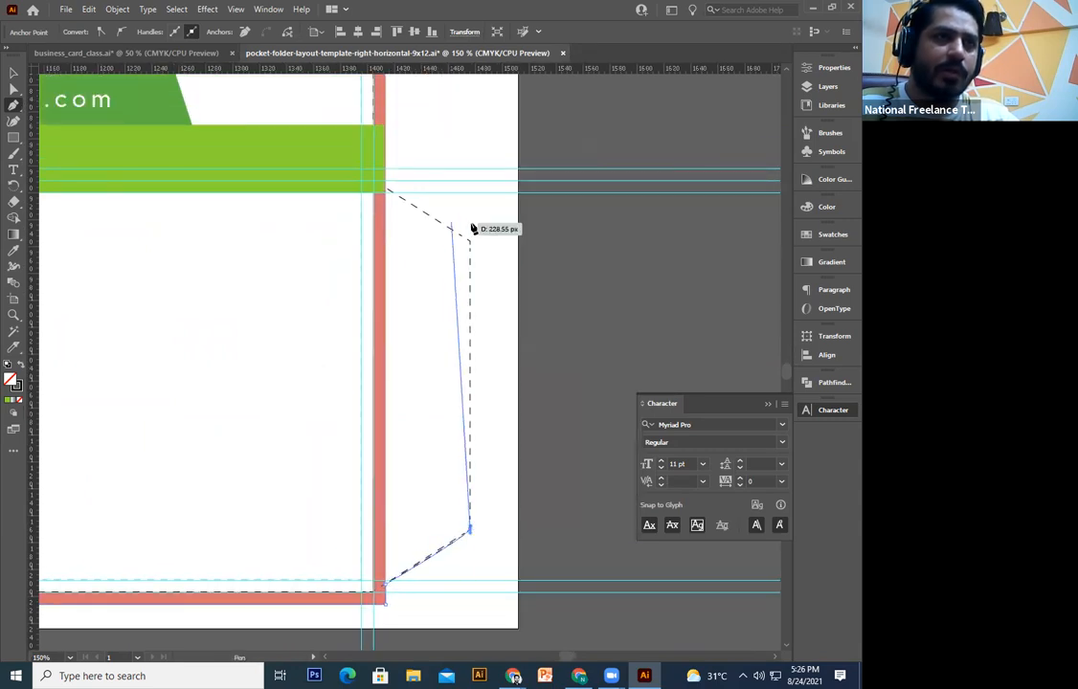
{"action": "left_click", "coordinate": [470, 241]}
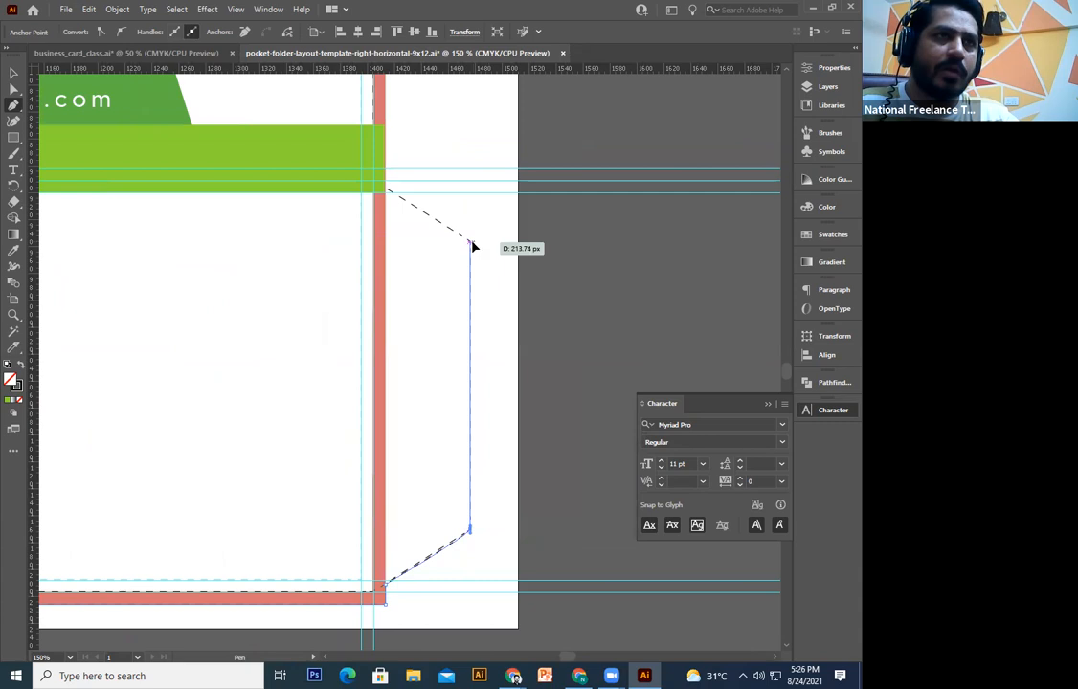
{"action": "left_click", "coordinate": [384, 188]}
{"action": "left_click_drag", "start_coordinate": [128, 196], "coordinate": [595, 313]}
{"action": "left_click_drag", "start_coordinate": [58, 287], "coordinate": [474, 300]}
{"action": "left_click_drag", "start_coordinate": [227, 330], "coordinate": [440, 330]}
{"action": "left_click_drag", "start_coordinate": [150, 332], "coordinate": [259, 331]}
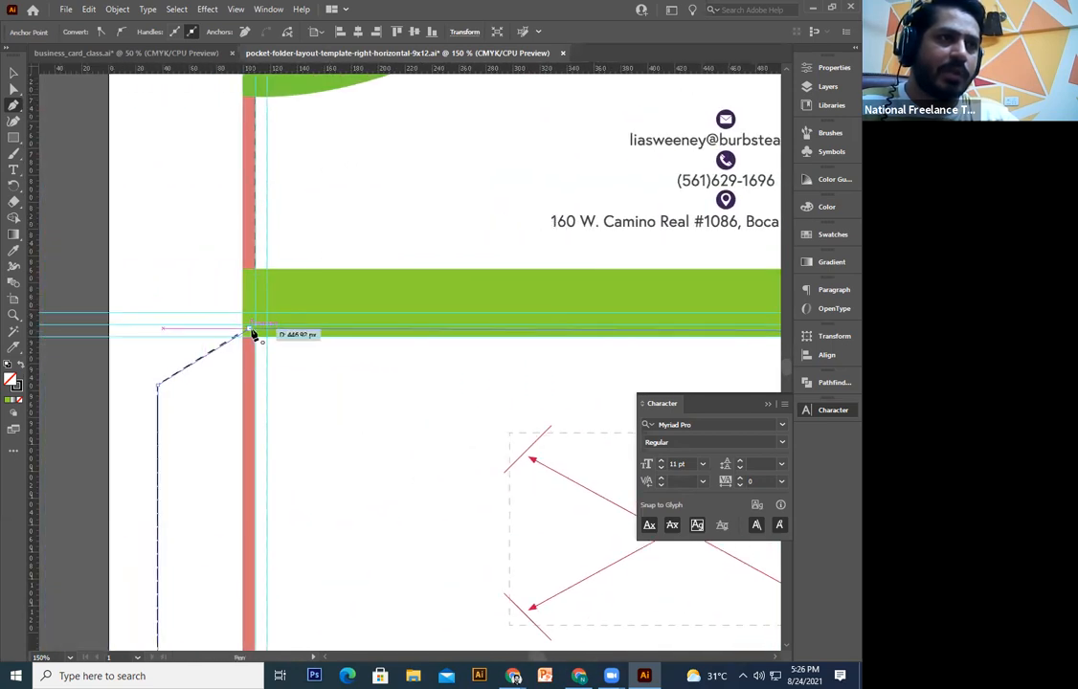
{"action": "left_click", "coordinate": [255, 334]}
Step: Fill the traced pocket shape with the light green sampled from the covers' lower band, then deselect it
{"action": "left_click", "coordinate": [13, 73]}
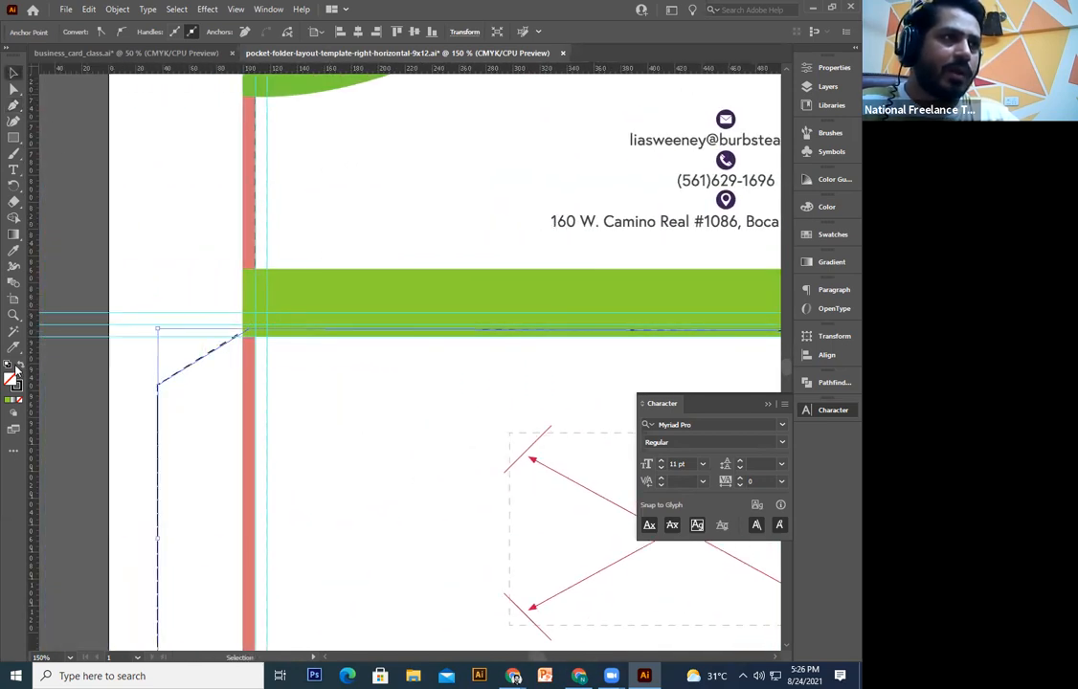
{"action": "left_click", "coordinate": [13, 252]}
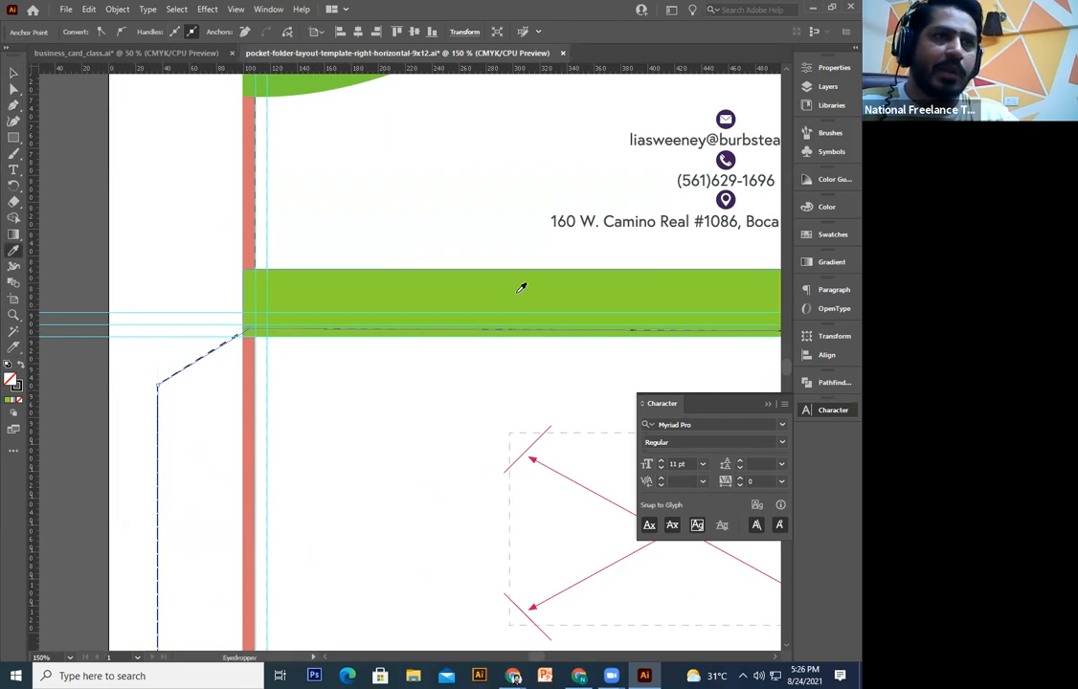
{"action": "left_click", "coordinate": [521, 287]}
{"action": "key", "text": "ctrl+minus"}
{"action": "key", "text": "ctrl+minus"}
{"action": "key", "text": "ctrl+minus"}
{"action": "key", "text": "ctrl+minus"}
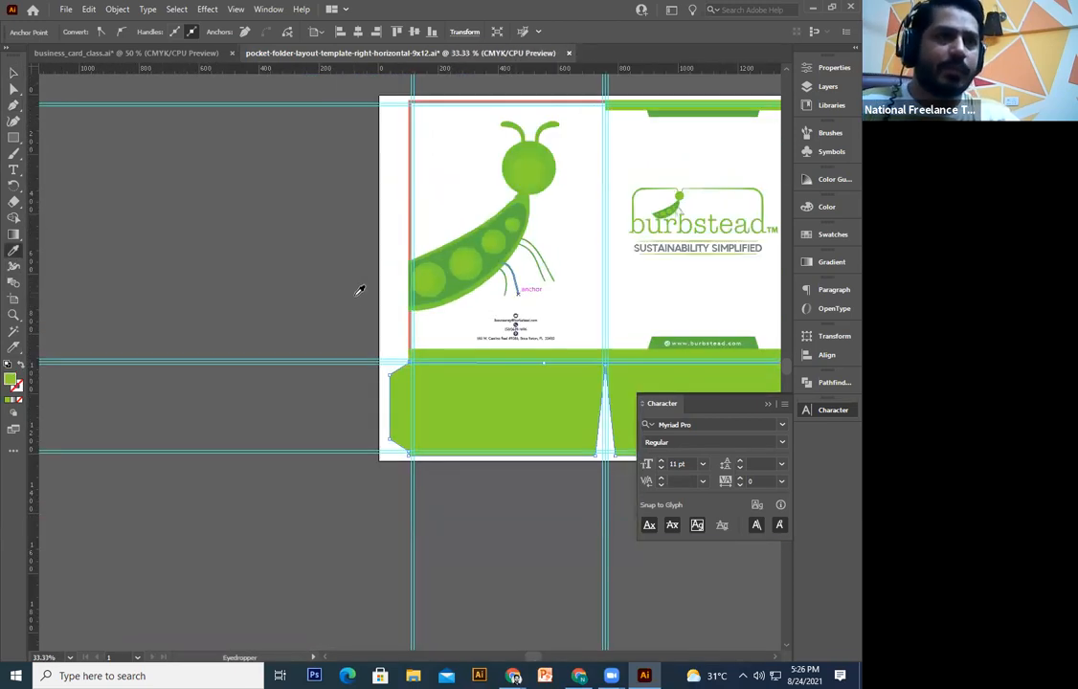
{"action": "left_click", "coordinate": [13, 72]}
{"action": "left_click", "coordinate": [199, 265]}
{"action": "left_click_drag", "start_coordinate": [150, 287], "coordinate": [36, 288]}
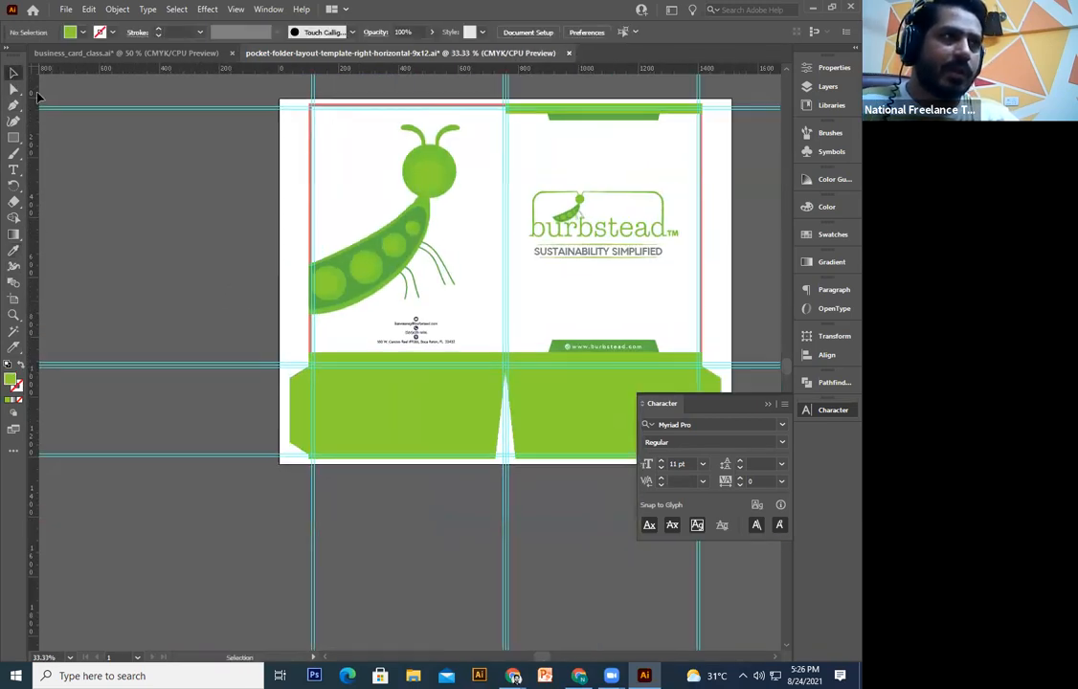
Step: Send the green pocket shape to the back, behind the template's outline and bleed marks
{"action": "left_click_drag", "start_coordinate": [396, 565], "coordinate": [390, 567]}
{"action": "key", "text": "ctrl+a"}
{"action": "left_click", "coordinate": [393, 572]}
{"action": "left_click_drag", "start_coordinate": [422, 452], "coordinate": [359, 522]}
{"action": "left_click", "coordinate": [391, 472]}
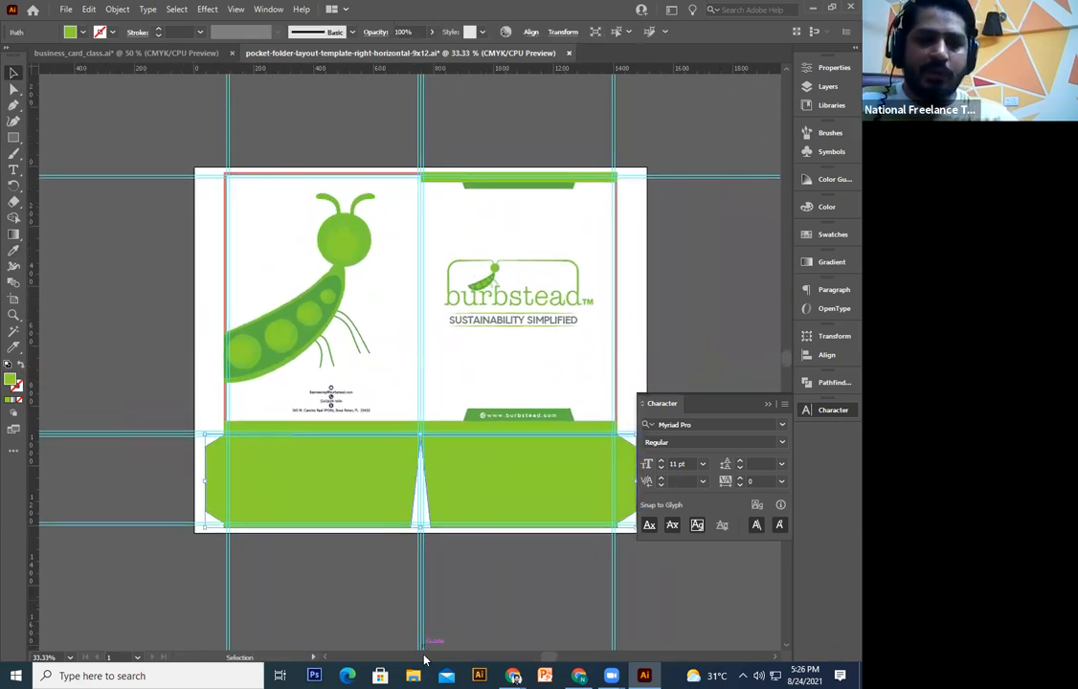
{"action": "key", "text": "ctrl+shift+["}
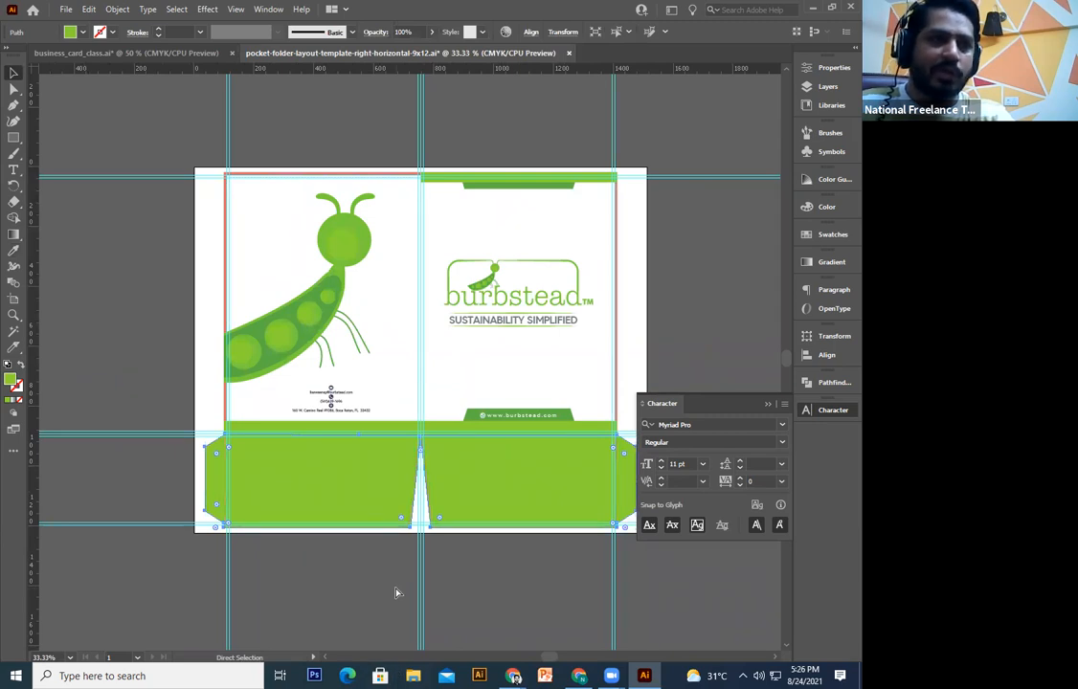
{"action": "left_click", "coordinate": [397, 593]}
{"action": "key", "text": "ctrl+equal"}
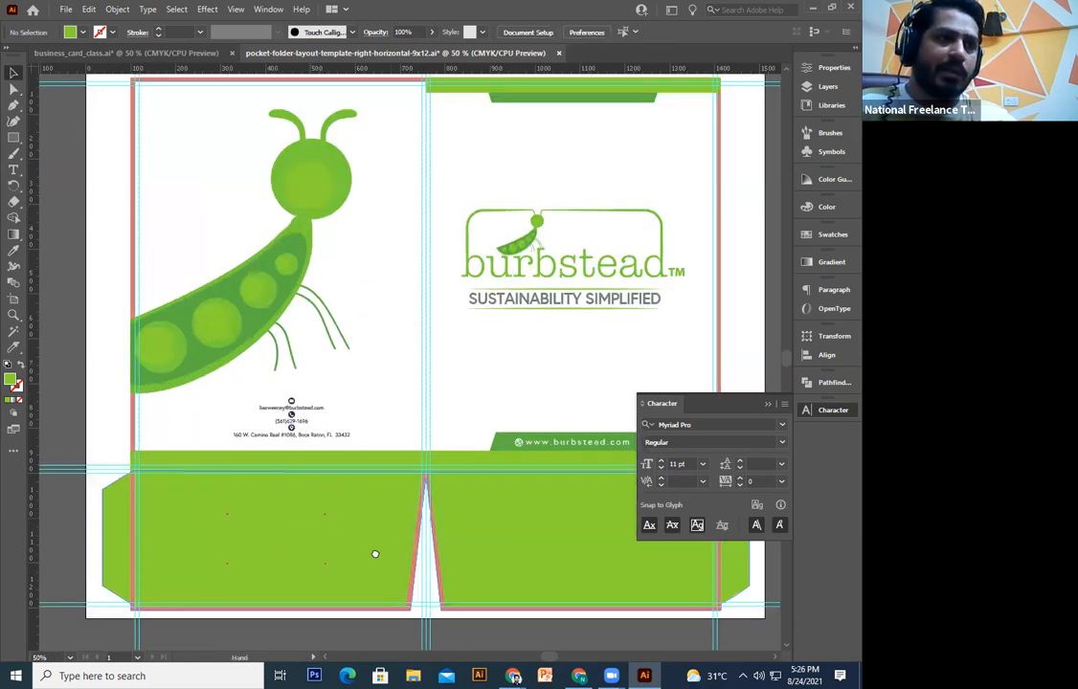
Step: Send the back cover's lower green band behind the template's bleed marks
{"action": "left_click_drag", "start_coordinate": [375, 554], "coordinate": [362, 585]}
{"action": "left_click", "coordinate": [368, 494]}
{"action": "key", "text": "a"}
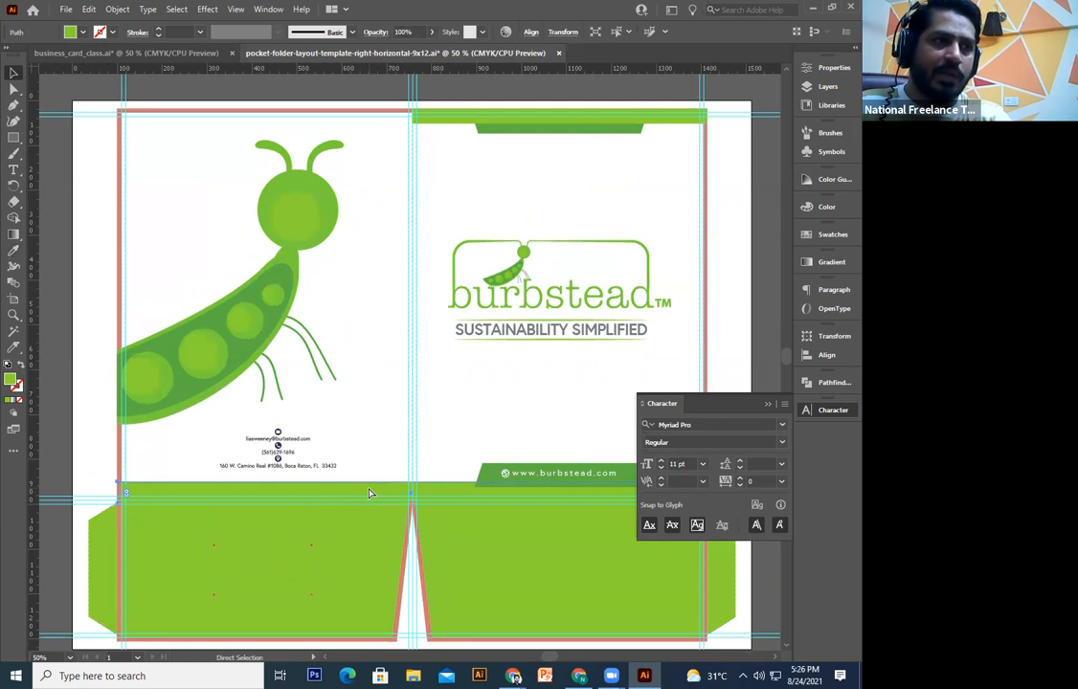
Step: Send the front cover's website text and its dark green tab behind the light green band
{"action": "scroll", "coordinate": [284, 491], "scroll_direction": "right", "scroll_amount": 3}
{"action": "left_click", "coordinate": [415, 474]}
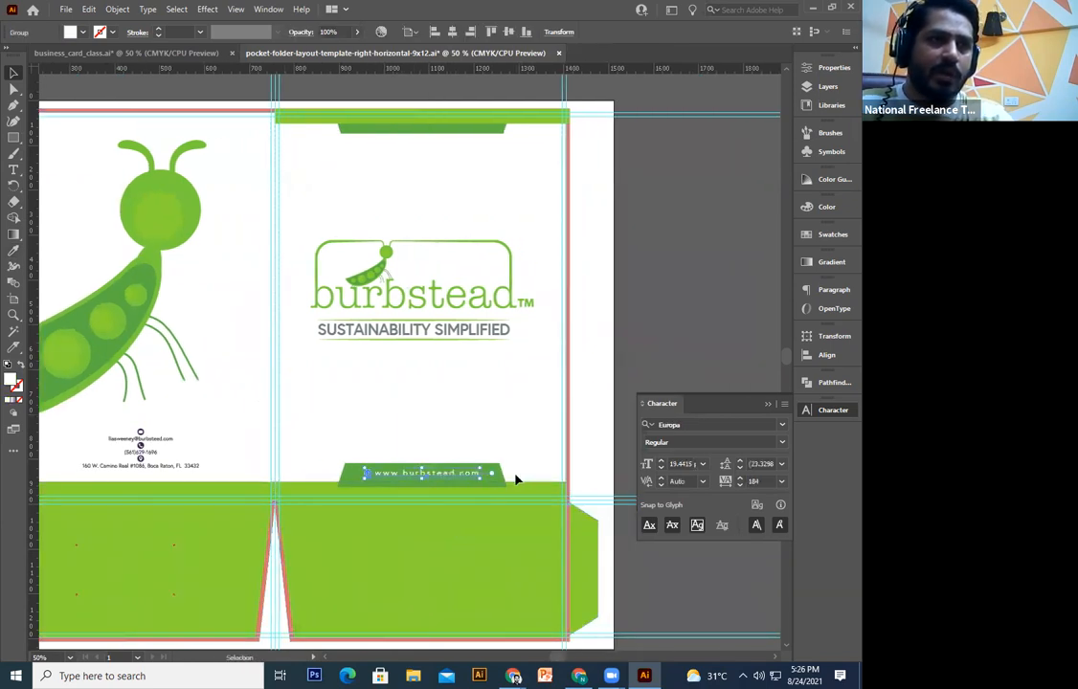
{"action": "key", "text": "a"}
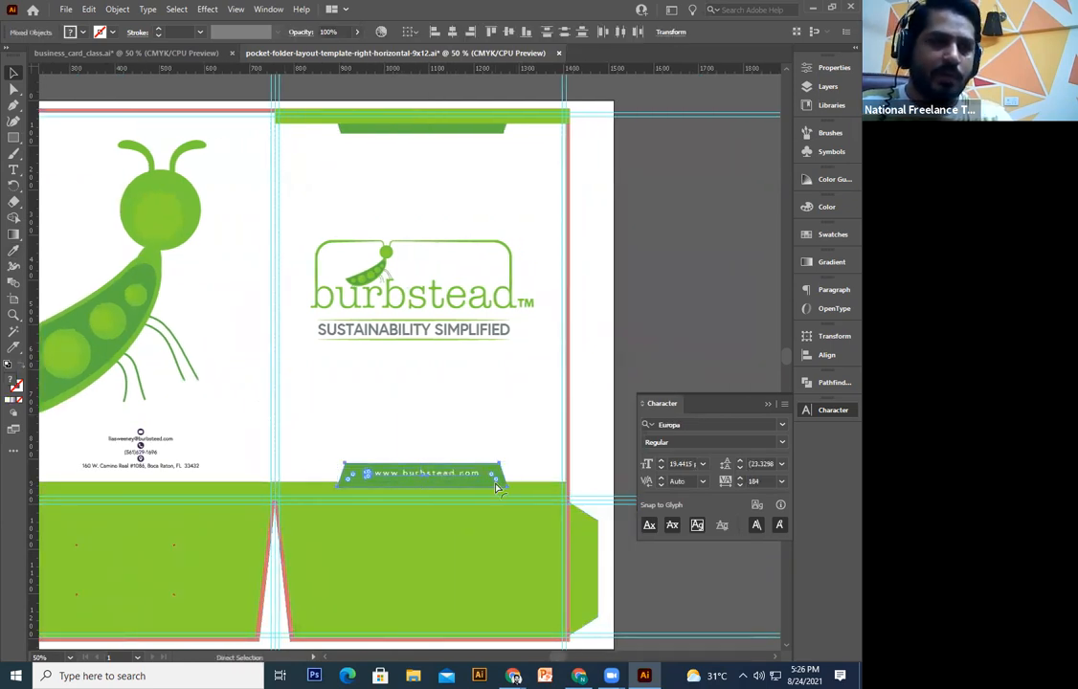
{"action": "key", "text": "ctrl+["}
{"action": "left_click", "coordinate": [606, 341]}
{"action": "key", "text": "space"}
{"action": "left_click_drag", "start_coordinate": [406, 375], "coordinate": [564, 407]}
Step: Send the clipped pea-pod caterpillar artwork on the back cover behind the template's bleed marks
{"action": "left_click", "coordinate": [216, 422]}
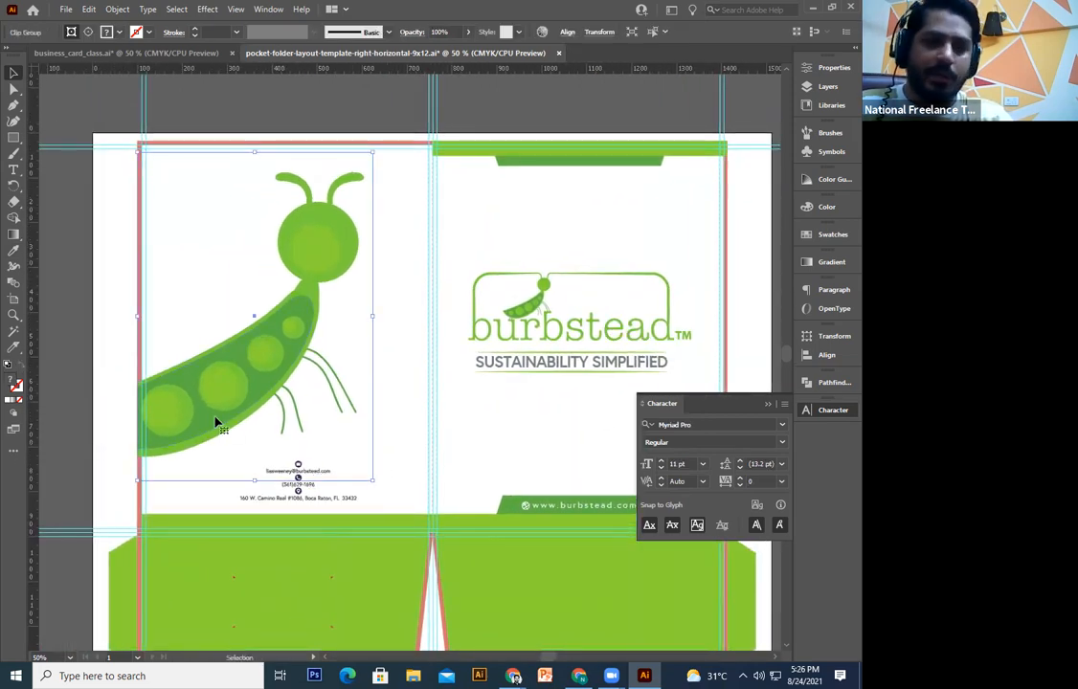
{"action": "key", "text": "a"}
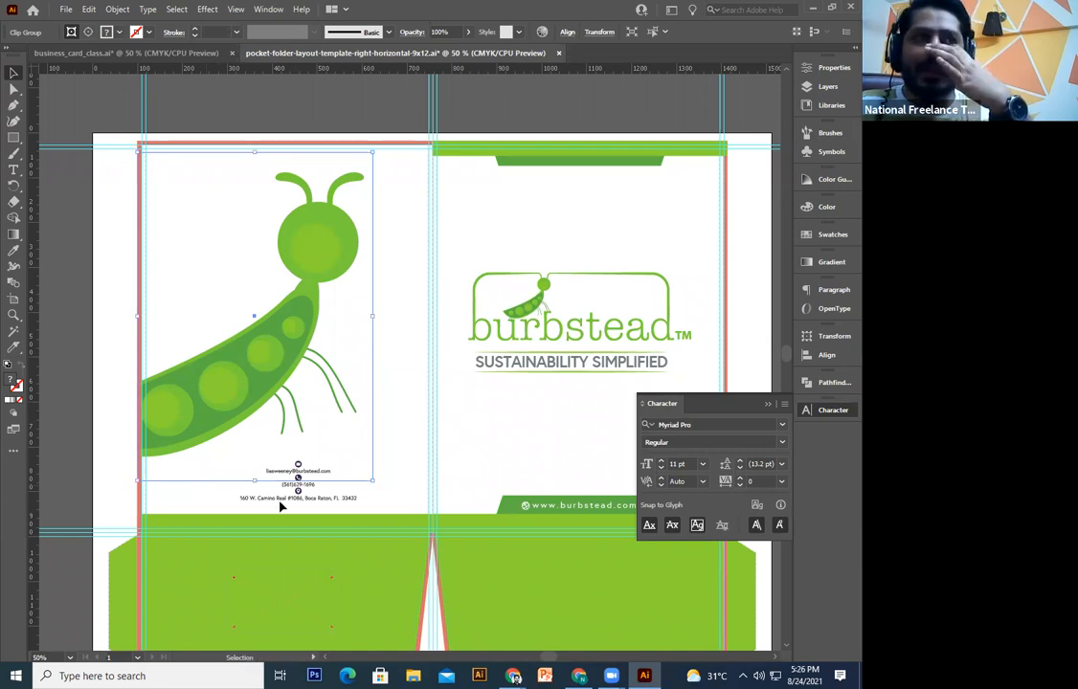
{"action": "key", "text": "v"}
Step: Examine the caterpillar's clipped outer edge, the contact details and the pocket notch against the bleed marks
{"action": "left_click_drag", "start_coordinate": [310, 505], "coordinate": [314, 504]}
{"action": "key", "text": "ctrl+equal"}
{"action": "key", "text": "ctrl+equal"}
{"action": "key", "text": "ctrl+equal"}
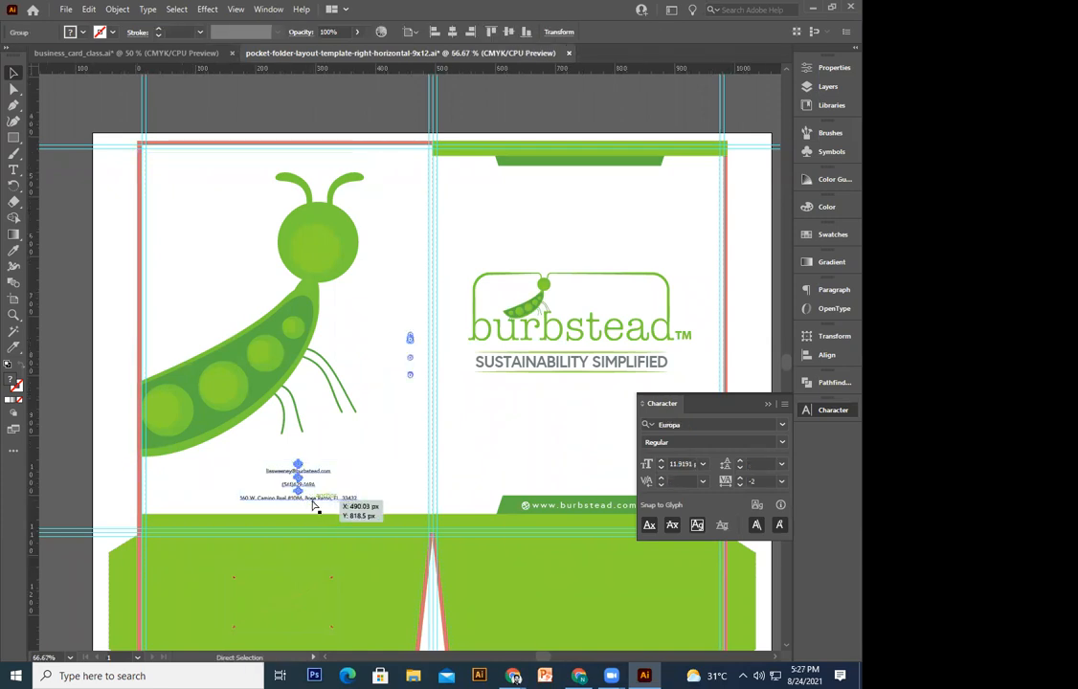
{"action": "left_click_drag", "start_coordinate": [387, 348], "coordinate": [400, 482]}
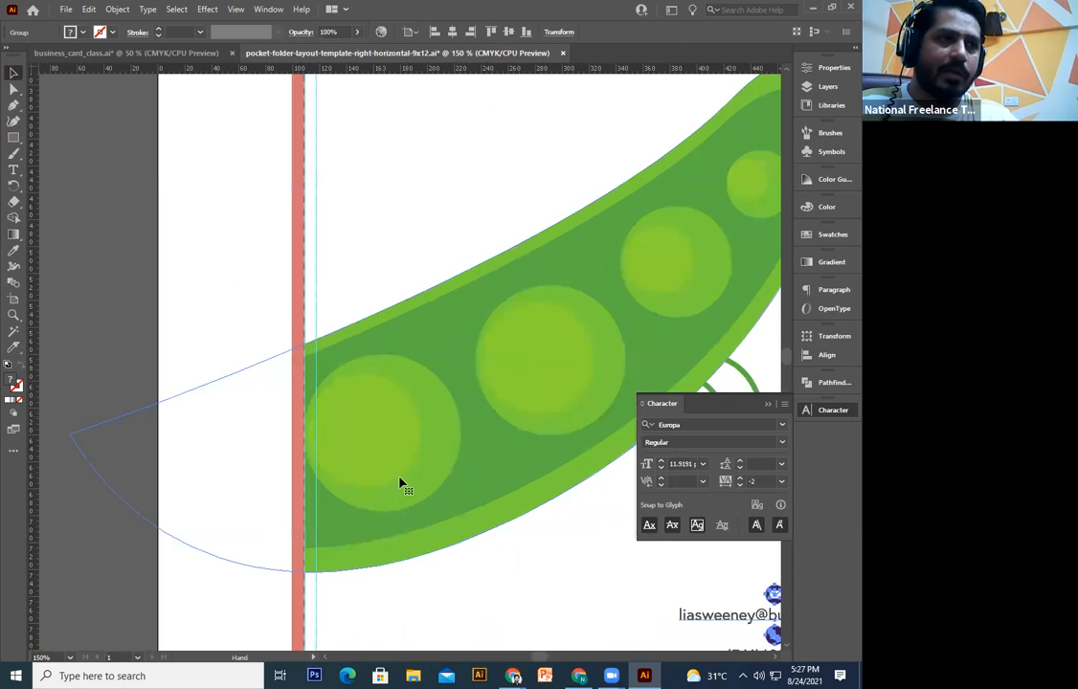
{"action": "left_click", "coordinate": [401, 481]}
{"action": "key", "text": "ctrl+minus"}
{"action": "key", "text": "ctrl+minus"}
{"action": "scroll", "coordinate": [401, 482], "scroll_direction": "down", "scroll_amount": 2}
{"action": "scroll", "coordinate": [248, 433], "scroll_direction": "right", "scroll_amount": 6}
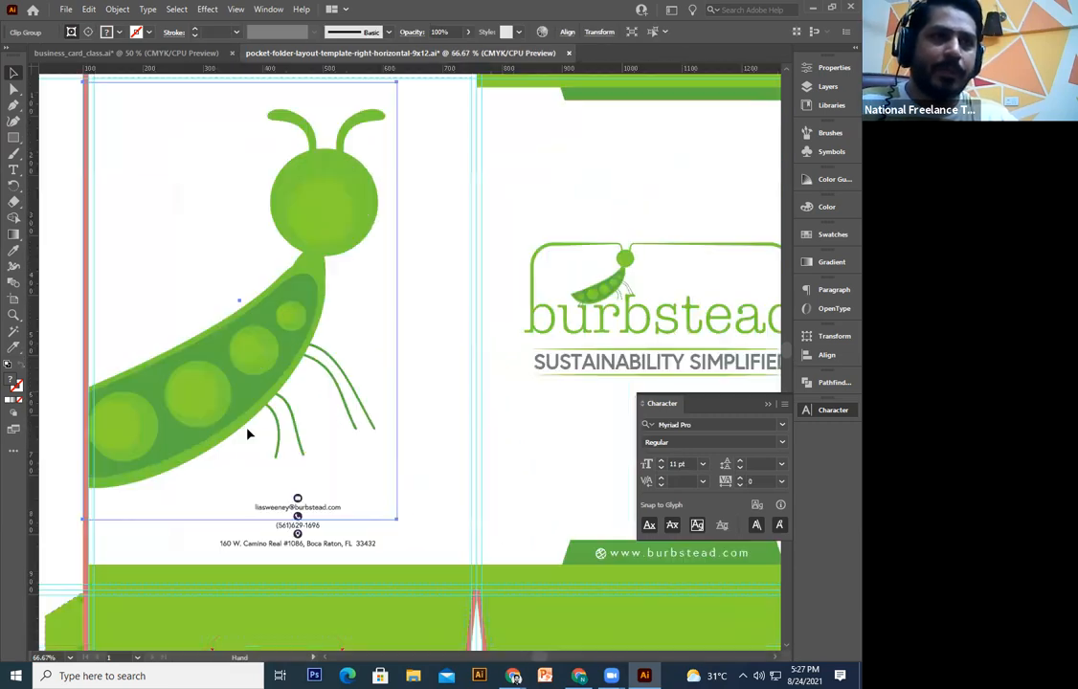
{"action": "scroll", "coordinate": [249, 395], "scroll_direction": "down", "scroll_amount": 4}
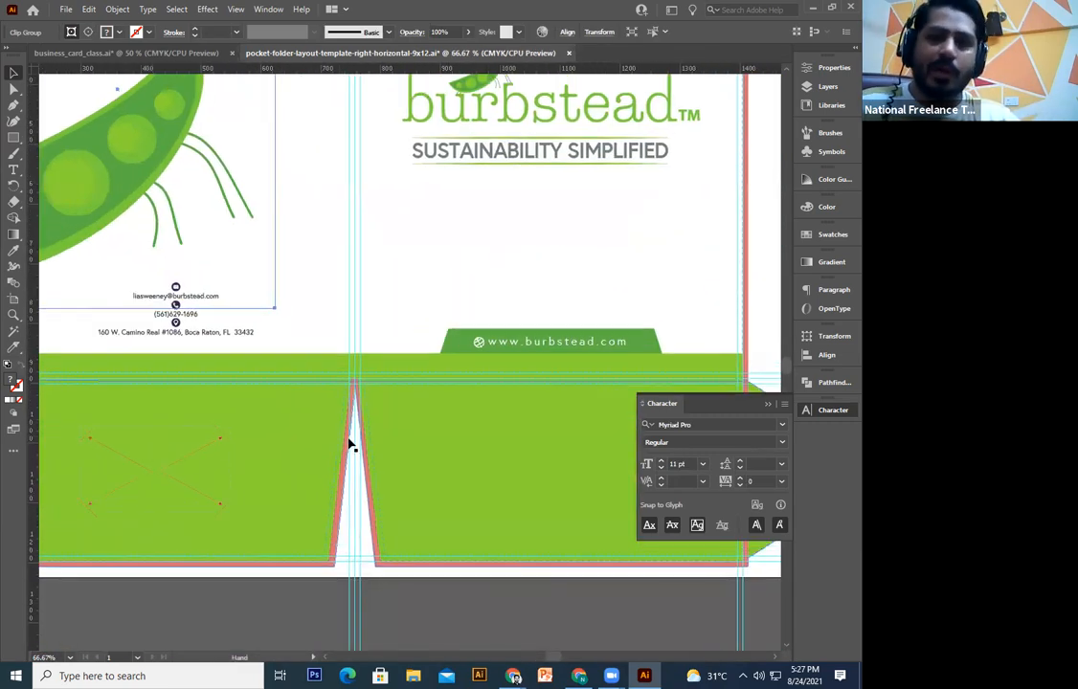
{"action": "key", "text": "ctrl+equal"}
Step: Copy the purple burbstead card from business_card_class.ai and paste it into the pocket folder document
{"action": "left_click", "coordinate": [134, 52]}
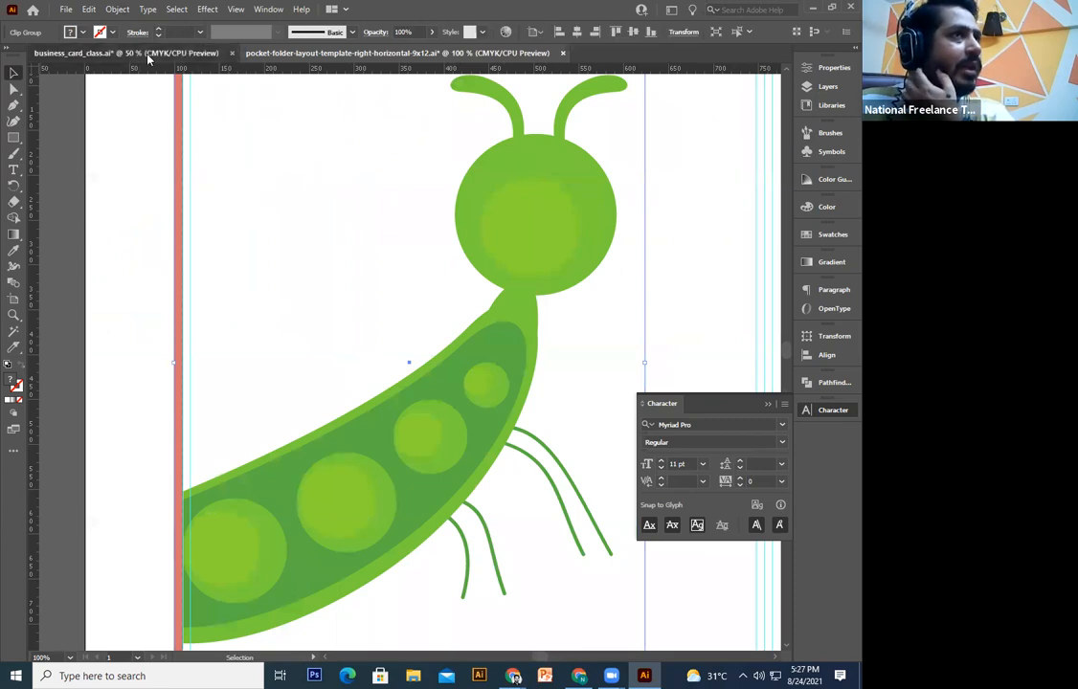
{"action": "left_click", "coordinate": [367, 300]}
{"action": "left_click_drag", "start_coordinate": [384, 184], "coordinate": [184, 345]}
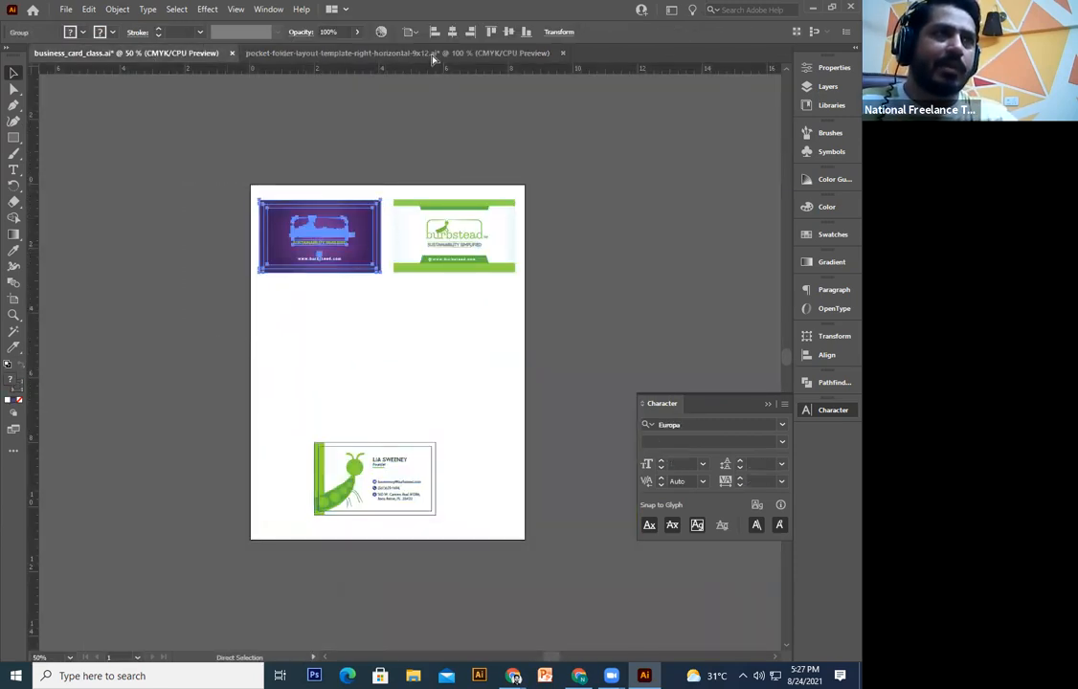
{"action": "left_click", "coordinate": [383, 53]}
{"action": "scroll", "coordinate": [412, 220], "scroll_direction": "down", "scroll_amount": 3}
{"action": "key", "text": "ctrl+v"}
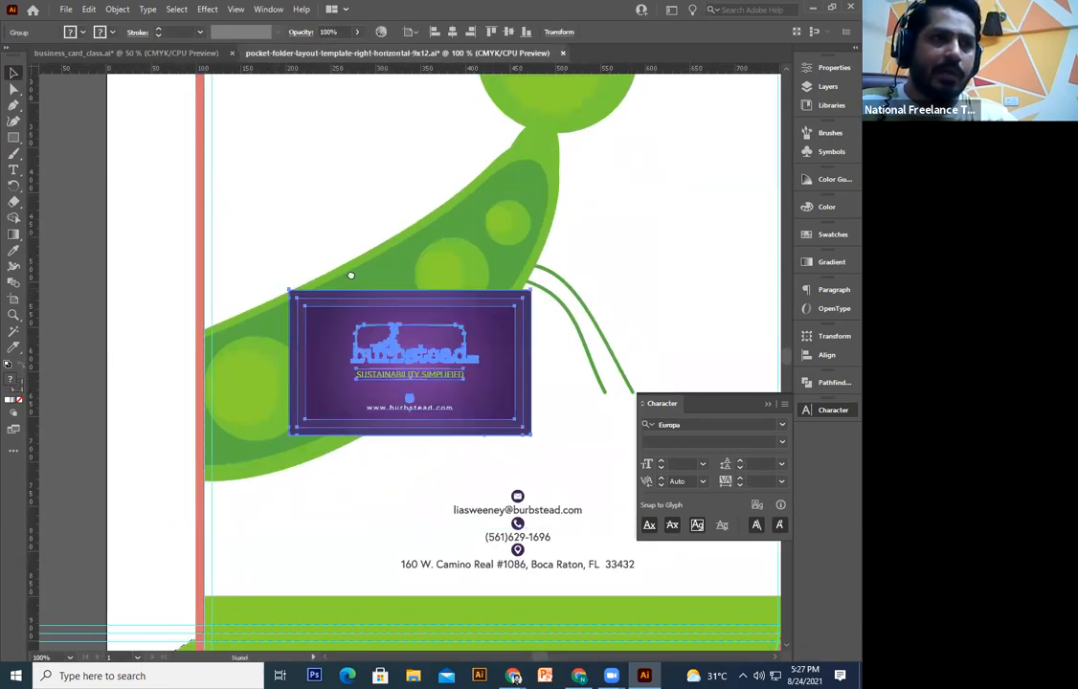
Step: Place the purple card over the card-slit guides on the back cover's pocket, beneath the slit marks, and deselect it
{"action": "scroll", "coordinate": [353, 269], "scroll_direction": "down", "scroll_amount": 5}
{"action": "left_click_drag", "start_coordinate": [432, 568], "coordinate": [477, 576]}
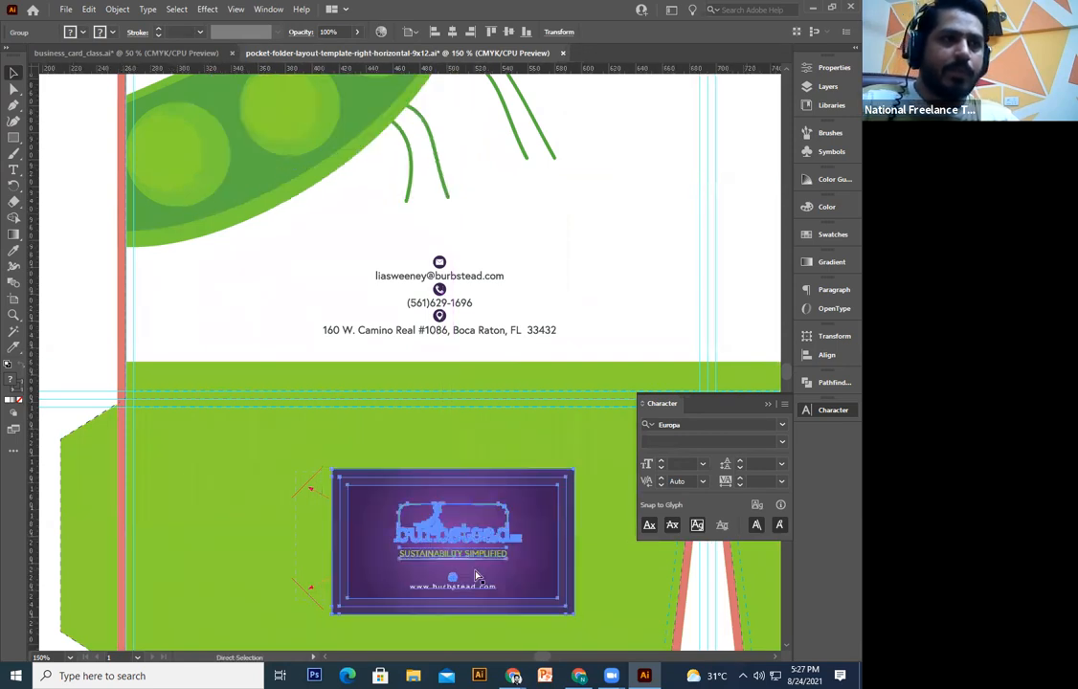
{"action": "key", "text": "ctrl+equal"}
{"action": "key", "text": "ctrl+equal"}
{"action": "left_click_drag", "start_coordinate": [348, 355], "coordinate": [545, 420]}
{"action": "left_click_drag", "start_coordinate": [339, 323], "coordinate": [498, 412]}
{"action": "left_click_drag", "start_coordinate": [498, 412], "coordinate": [304, 401]}
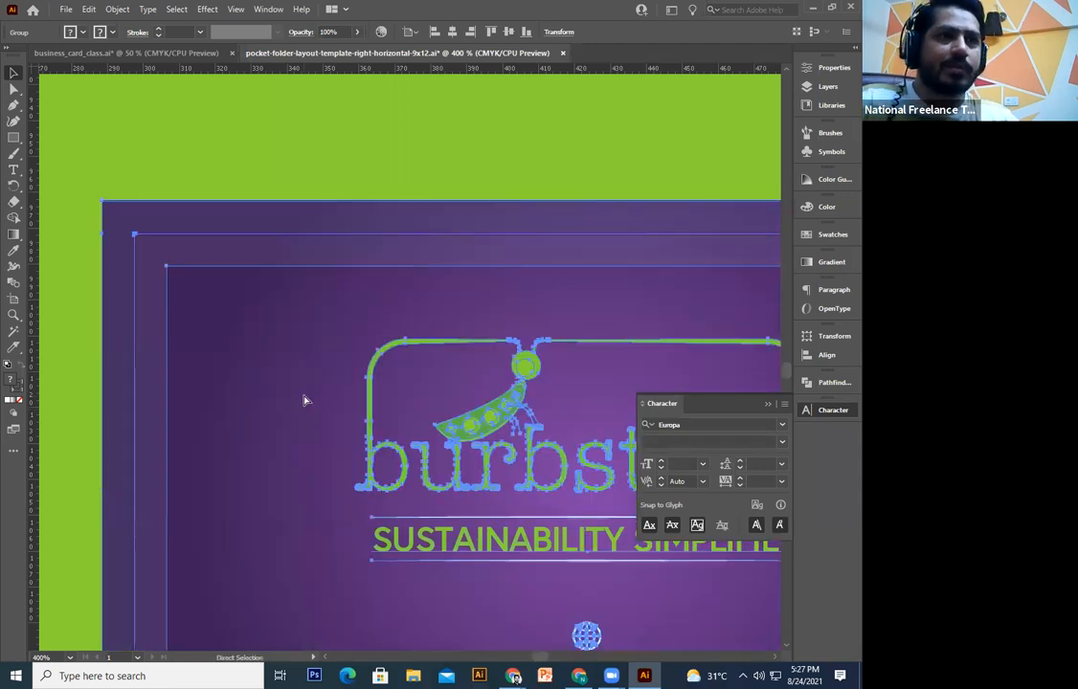
{"action": "key", "text": "ctrl+1"}
{"action": "key", "text": "ctrl+minus"}
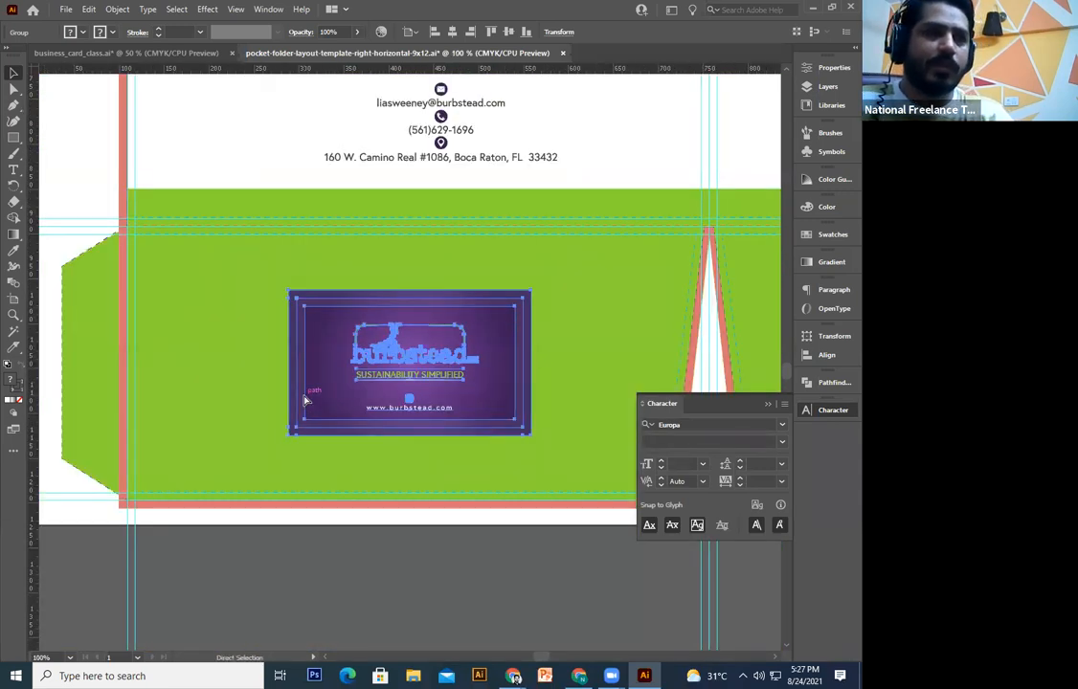
{"action": "left_click", "coordinate": [469, 583]}
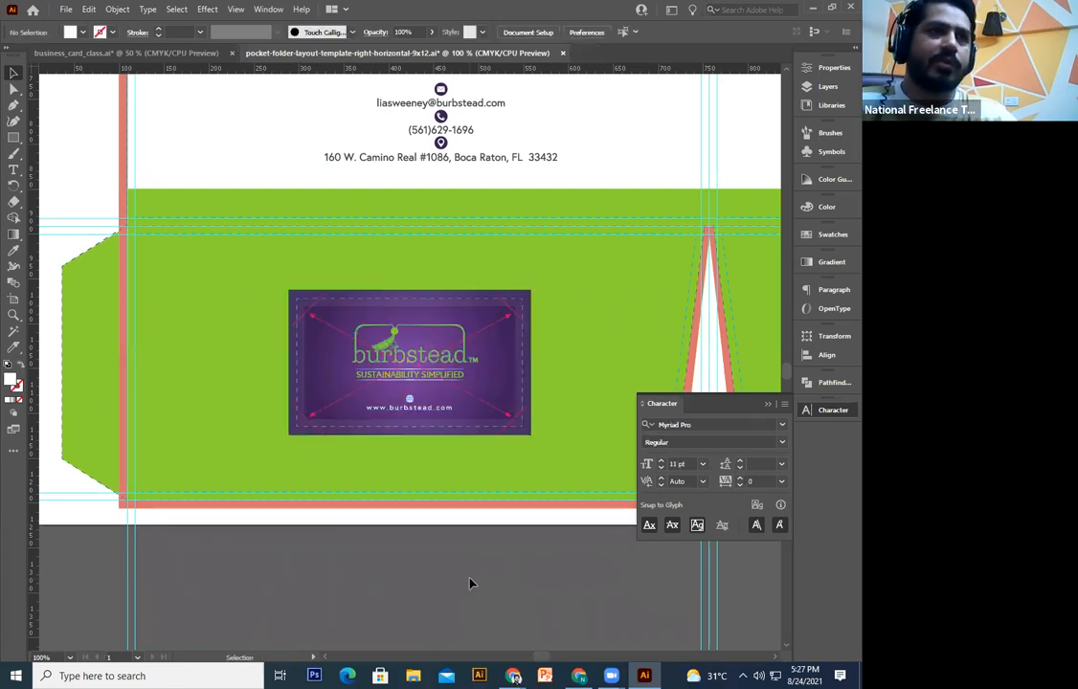
Step: Review the complete folder layout with both covers, the pocket and the placed business card
{"action": "key", "text": "ctrl+minus"}
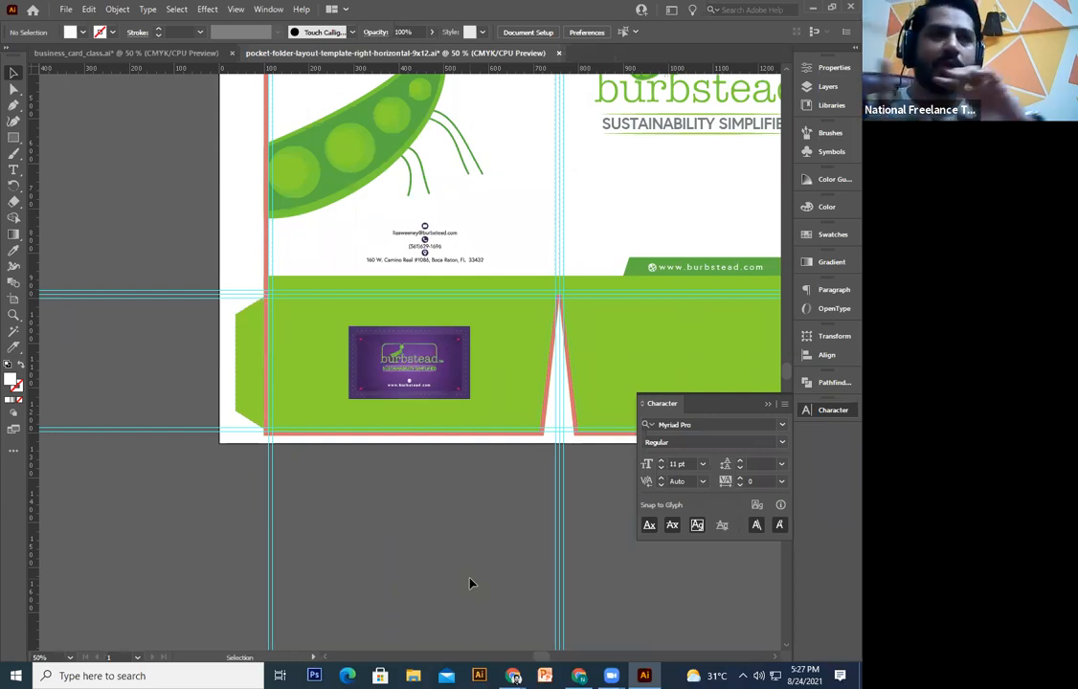
{"action": "key", "text": "ctrl+minus"}
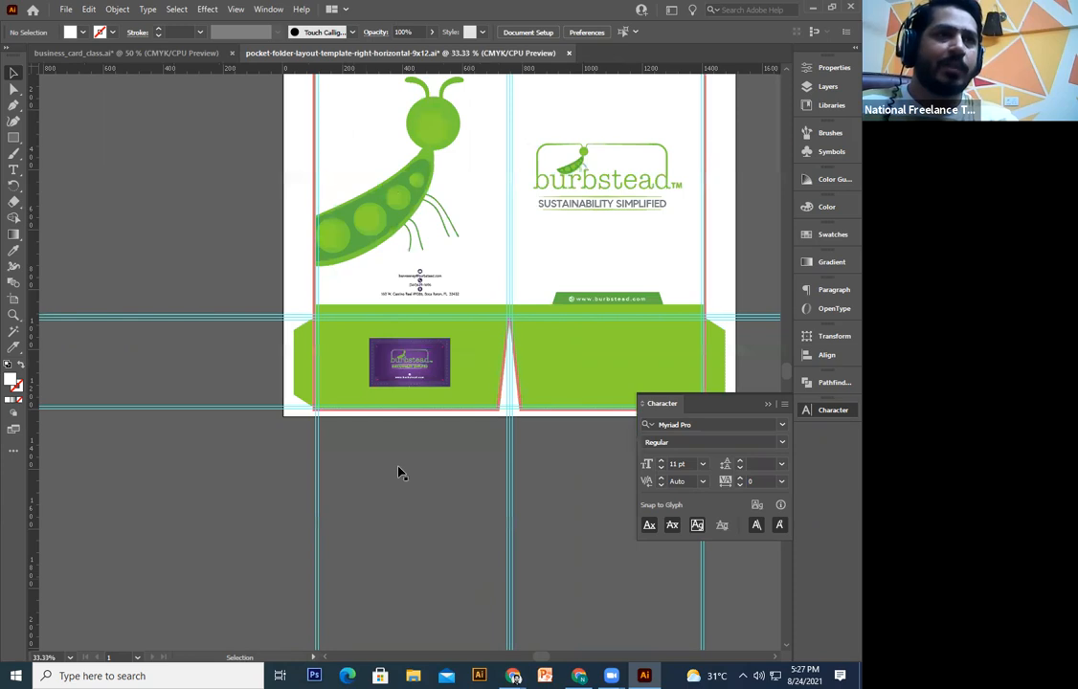
{"action": "left_click_drag", "start_coordinate": [429, 285], "coordinate": [376, 426]}
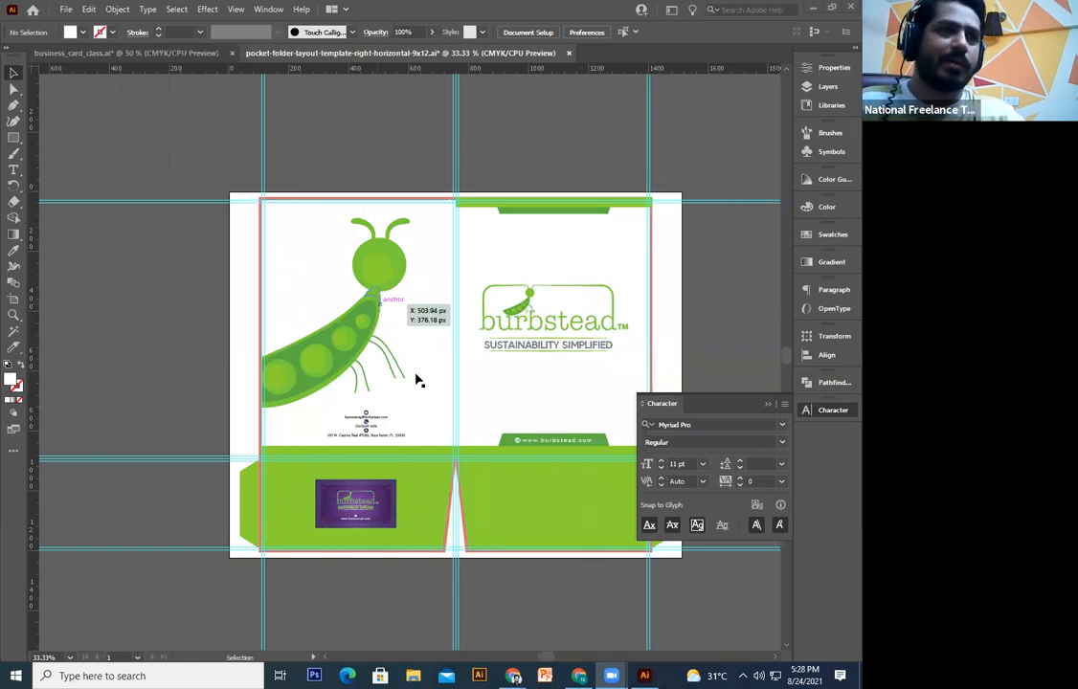
{"action": "key", "text": "ctrl+minus"}
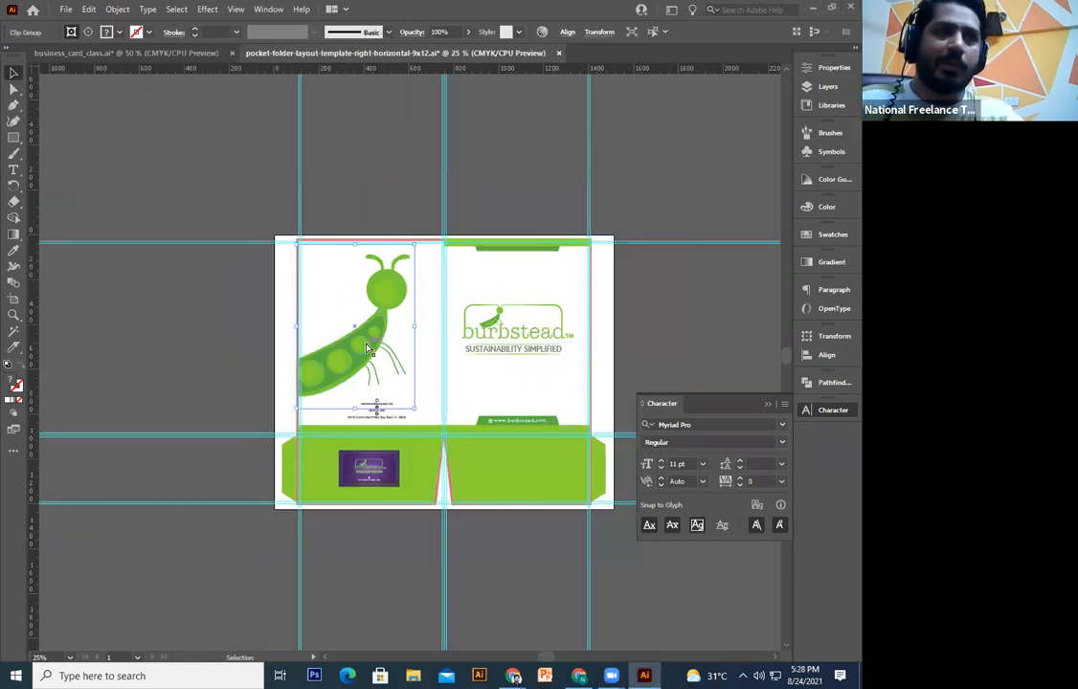
{"action": "key", "text": "ctrl+minus"}
{"action": "left_click_drag", "start_coordinate": [621, 286], "coordinate": [250, 573]}
{"action": "left_click_drag", "start_coordinate": [273, 247], "coordinate": [239, 303]}
{"action": "left_click", "coordinate": [239, 303]}
{"action": "left_click_drag", "start_coordinate": [352, 255], "coordinate": [301, 377]}
Step: Draw a large white rectangle on the pasteboard above the folder artboard, slightly wider than the artboard
{"action": "key", "text": "ctrl+a"}
{"action": "left_click_drag", "start_coordinate": [410, 575], "coordinate": [416, 308]}
{"action": "left_click", "coordinate": [530, 409]}
{"action": "left_click", "coordinate": [13, 137]}
{"action": "left_click_drag", "start_coordinate": [229, 224], "coordinate": [488, 435]}
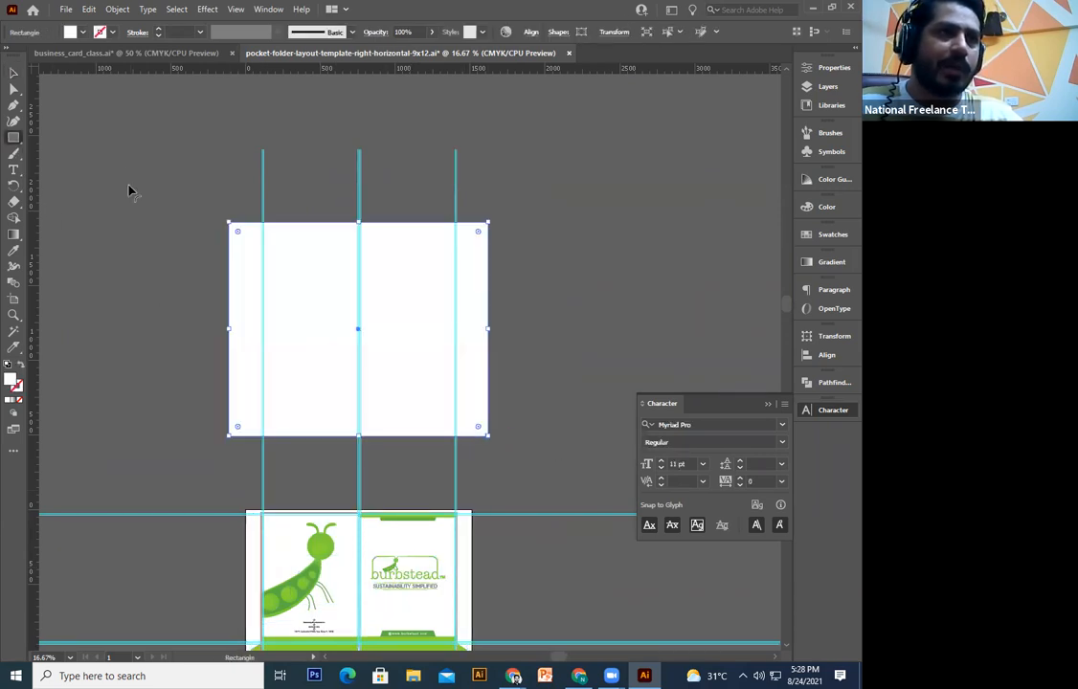
Step: Copy the folder layout with its white rectangle into business_card_class.ai and place it on the pasteboard above the artboard
{"action": "left_click", "coordinate": [13, 72]}
{"action": "left_click", "coordinate": [534, 203]}
{"action": "key", "text": "a"}
{"action": "left_click_drag", "start_coordinate": [535, 203], "coordinate": [194, 465]}
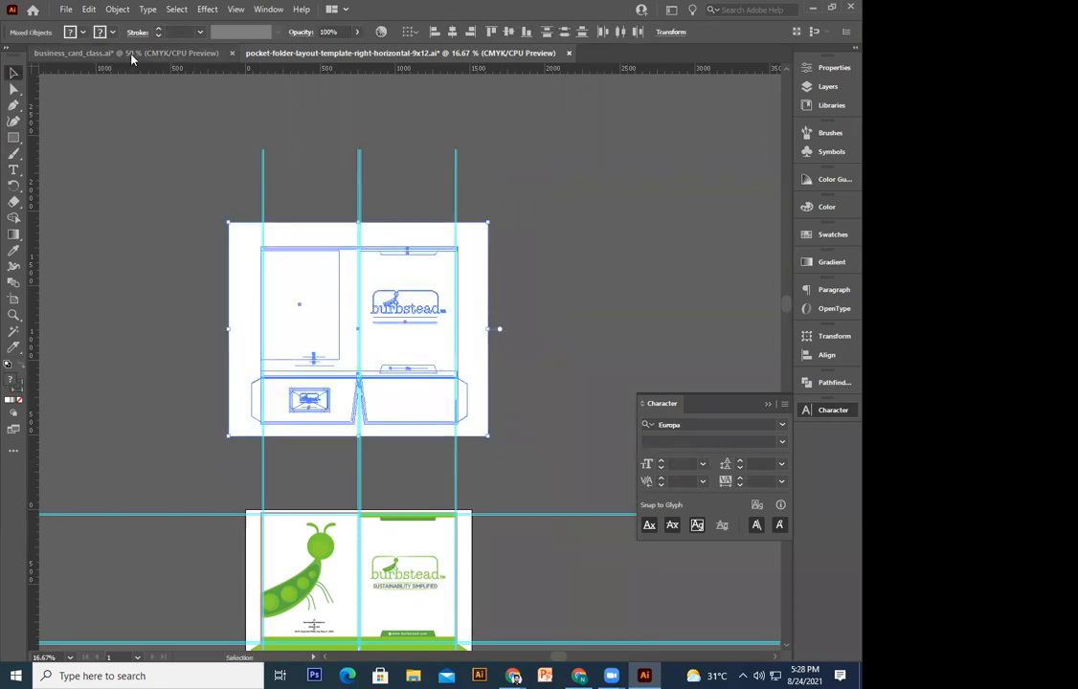
{"action": "left_click", "coordinate": [126, 53]}
{"action": "key", "text": "ctrl+v"}
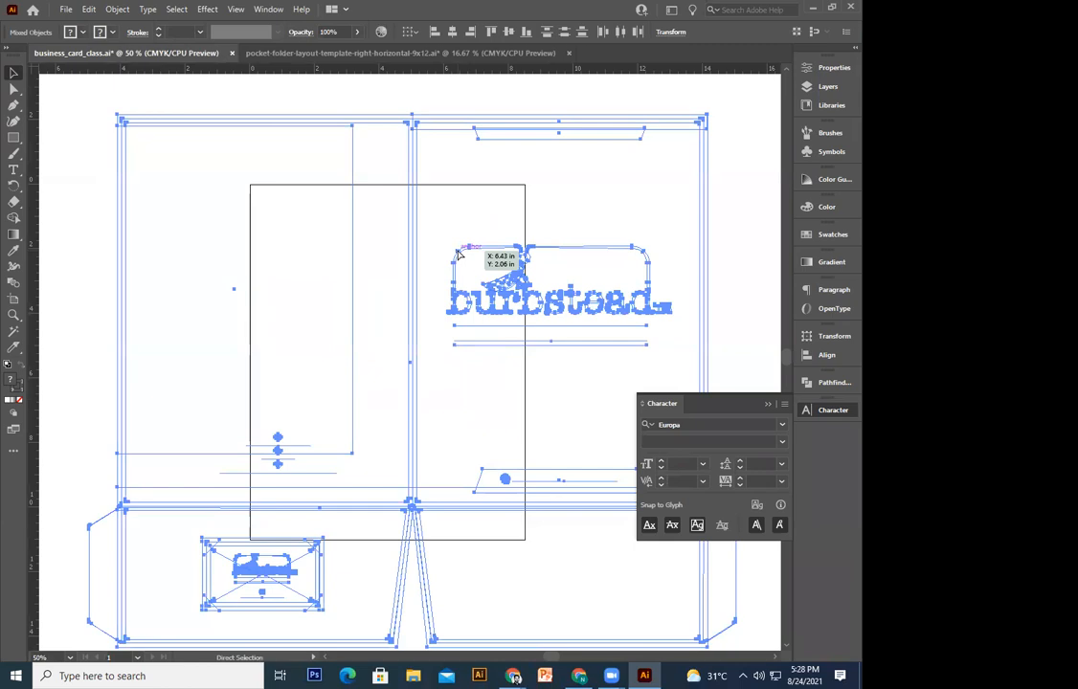
{"action": "key", "text": "ctrl+minus"}
{"action": "key", "text": "ctrl+minus"}
{"action": "key", "text": "ctrl+minus"}
{"action": "left_click_drag", "start_coordinate": [403, 489], "coordinate": [398, 568]}
{"action": "left_click_drag", "start_coordinate": [398, 569], "coordinate": [398, 342]}
Step: Send the white rectangle behind the pasted folder artwork and deselect everything
{"action": "left_click", "coordinate": [502, 341]}
{"action": "right_click", "coordinate": [476, 346]}
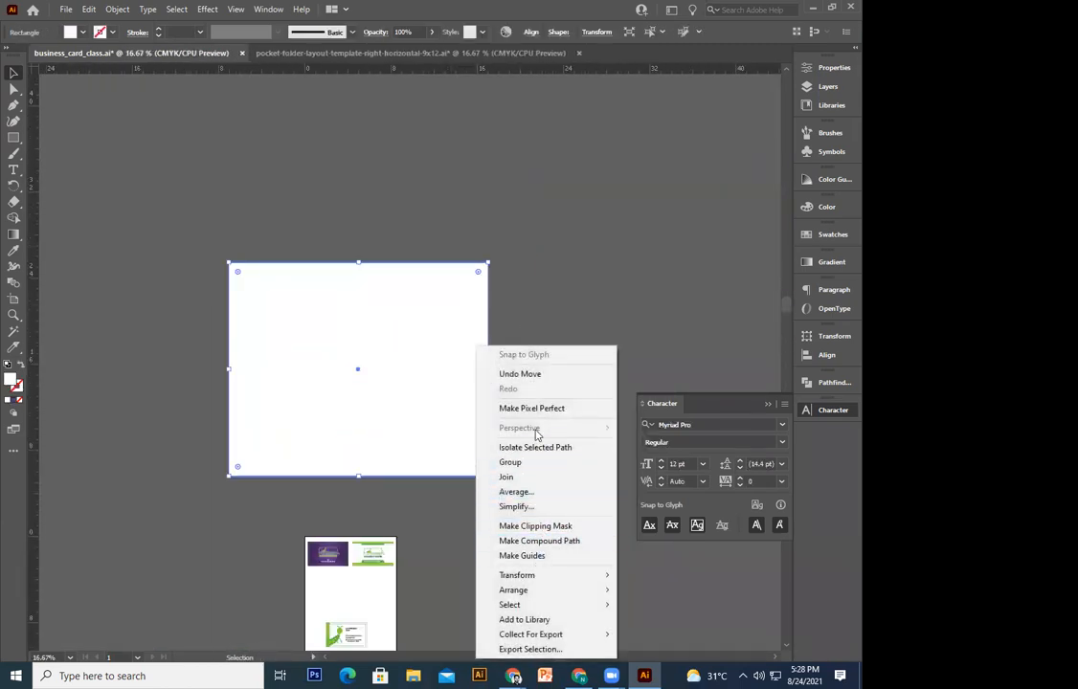
{"action": "mouse_move", "coordinate": [567, 593]}
{"action": "left_click", "coordinate": [661, 634]}
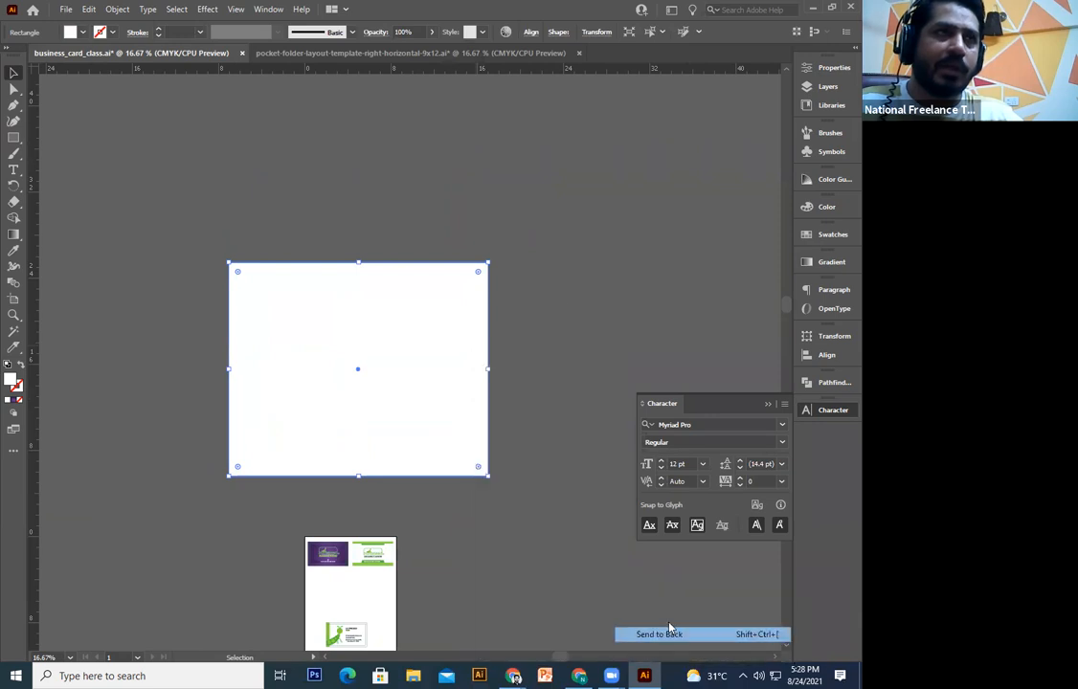
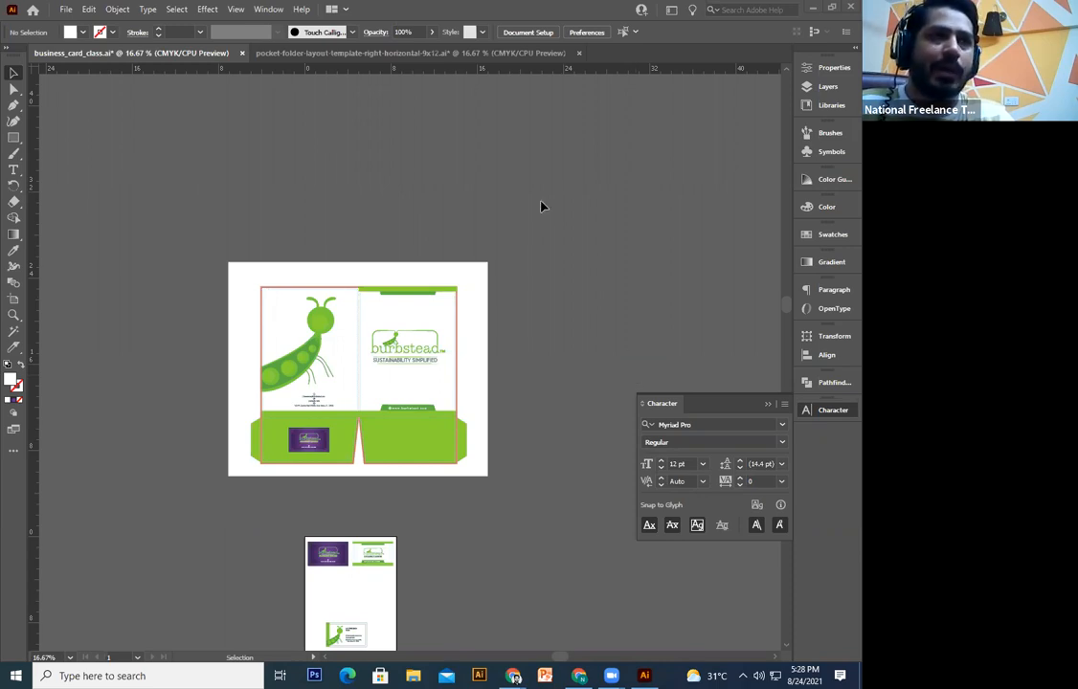
{"action": "left_click", "coordinate": [303, 354]}
{"action": "left_click", "coordinate": [506, 311]}
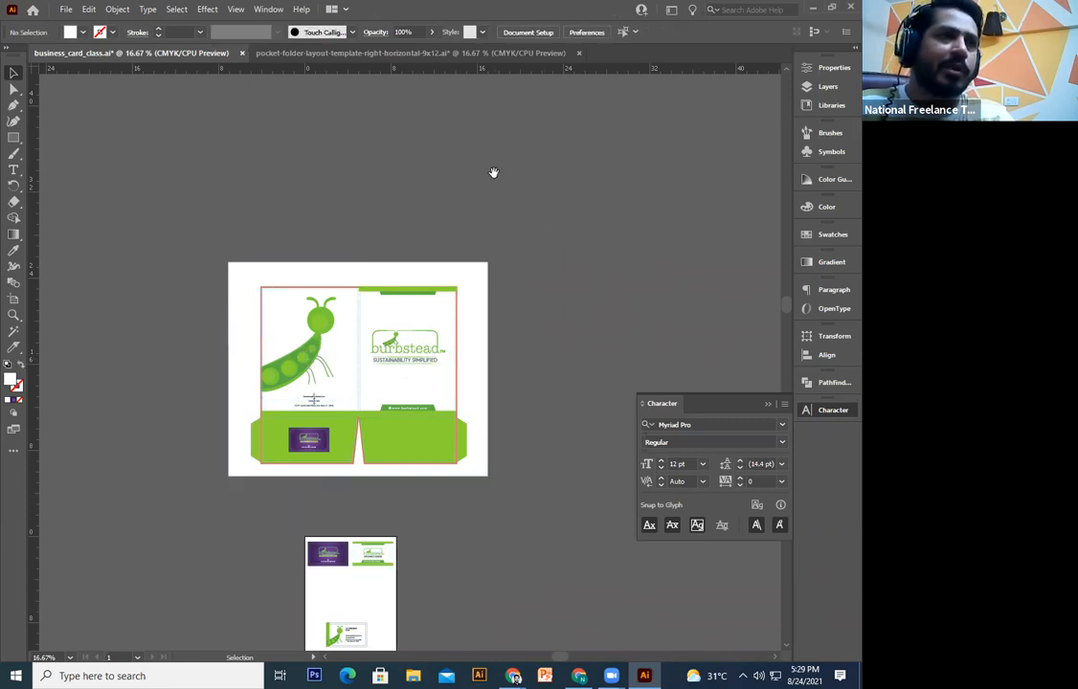
Step: Examine the pasted folder layout's covers, contact details, pocket and business card placement up close
{"action": "left_click_drag", "start_coordinate": [493, 170], "coordinate": [515, 289]}
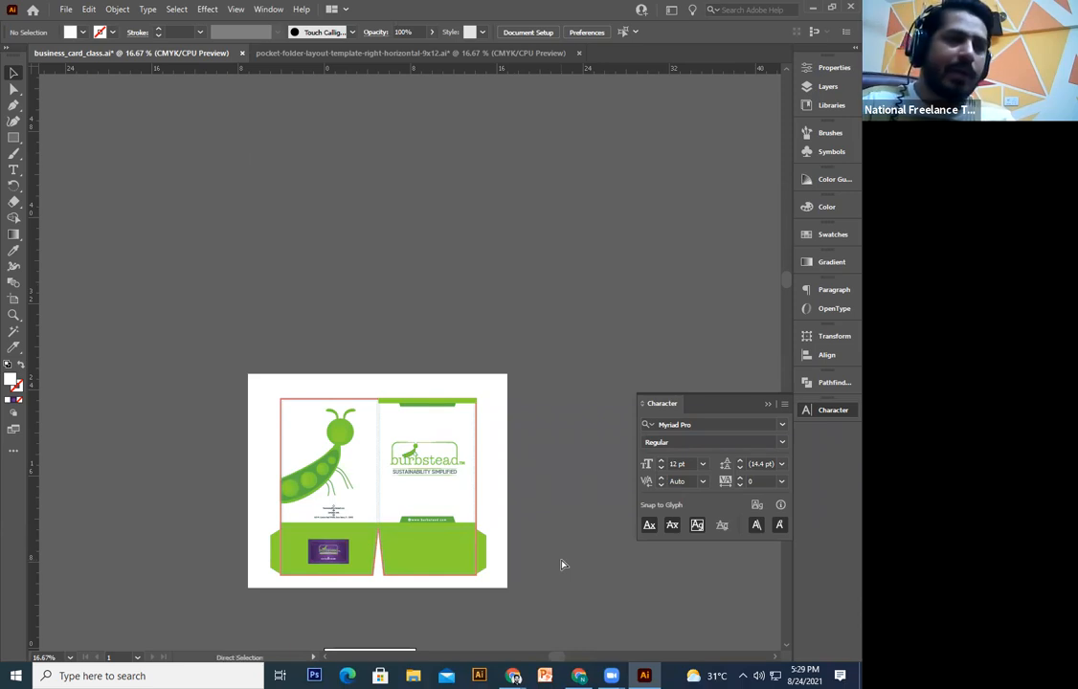
{"action": "key", "text": "ctrl+plus"}
{"action": "key", "text": "ctrl+plus"}
{"action": "key", "text": "ctrl+plus"}
{"action": "left_click_drag", "start_coordinate": [387, 585], "coordinate": [452, 252]}
{"action": "left_click_drag", "start_coordinate": [306, 526], "coordinate": [352, 429]}
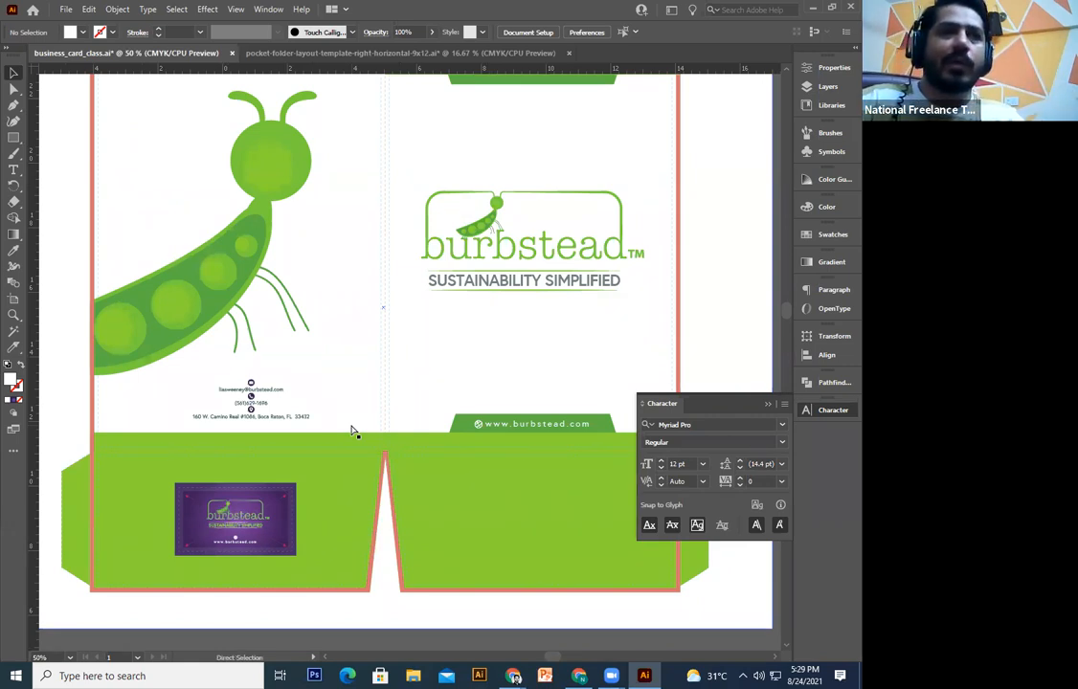
{"action": "key", "text": "ctrl+minus"}
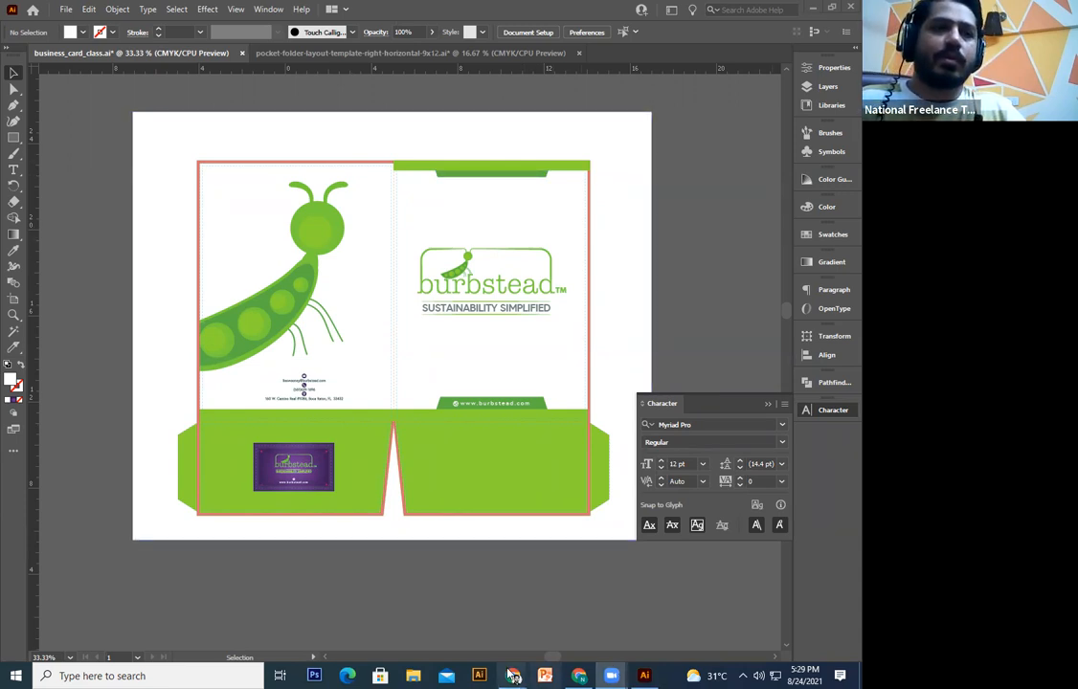
Step: Switch to Chrome and view the AI pocket-folder layout templates page on psprint.com
{"action": "mouse_move", "coordinate": [513, 676]}
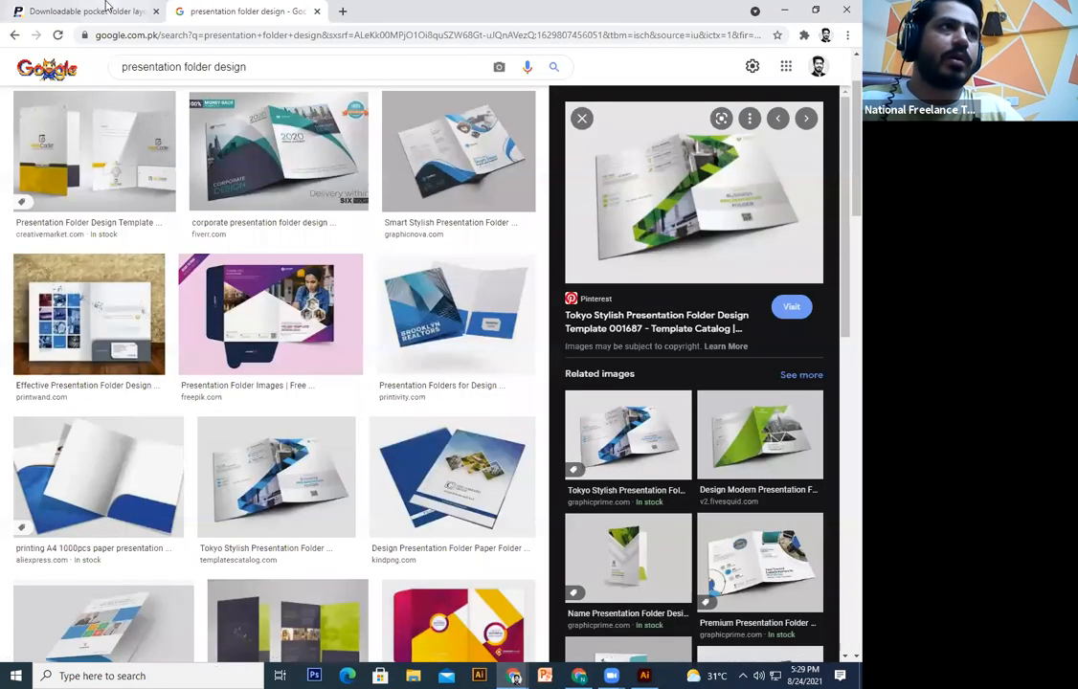
{"action": "left_click", "coordinate": [101, 12]}
{"action": "left_click", "coordinate": [286, 35]}
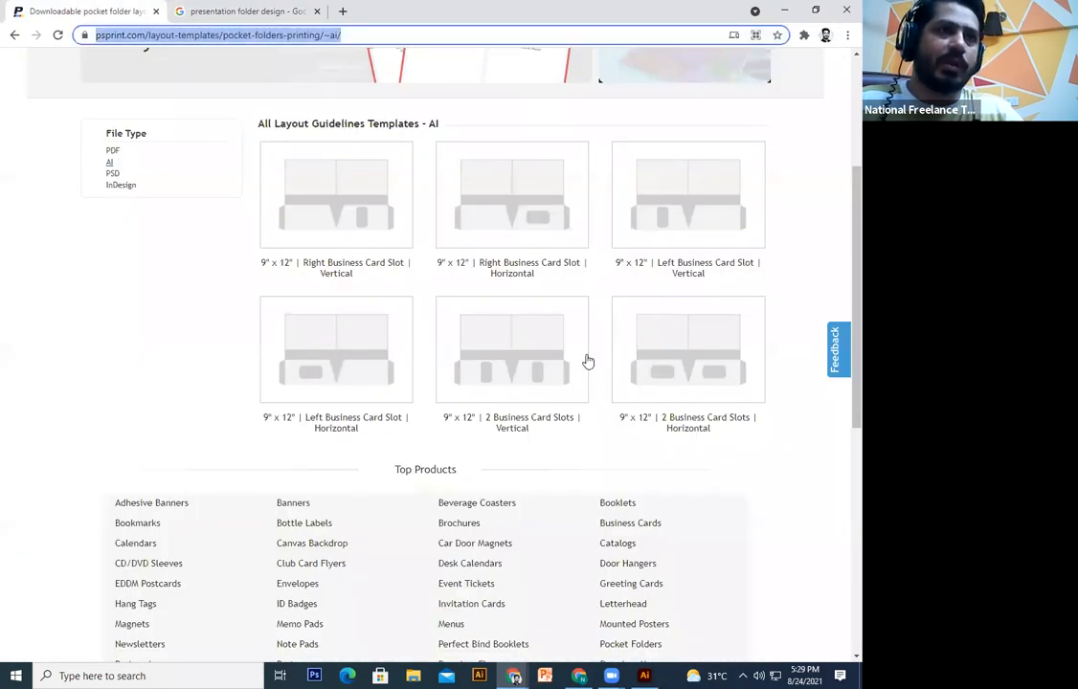
{"action": "key", "text": "alt+Tab"}
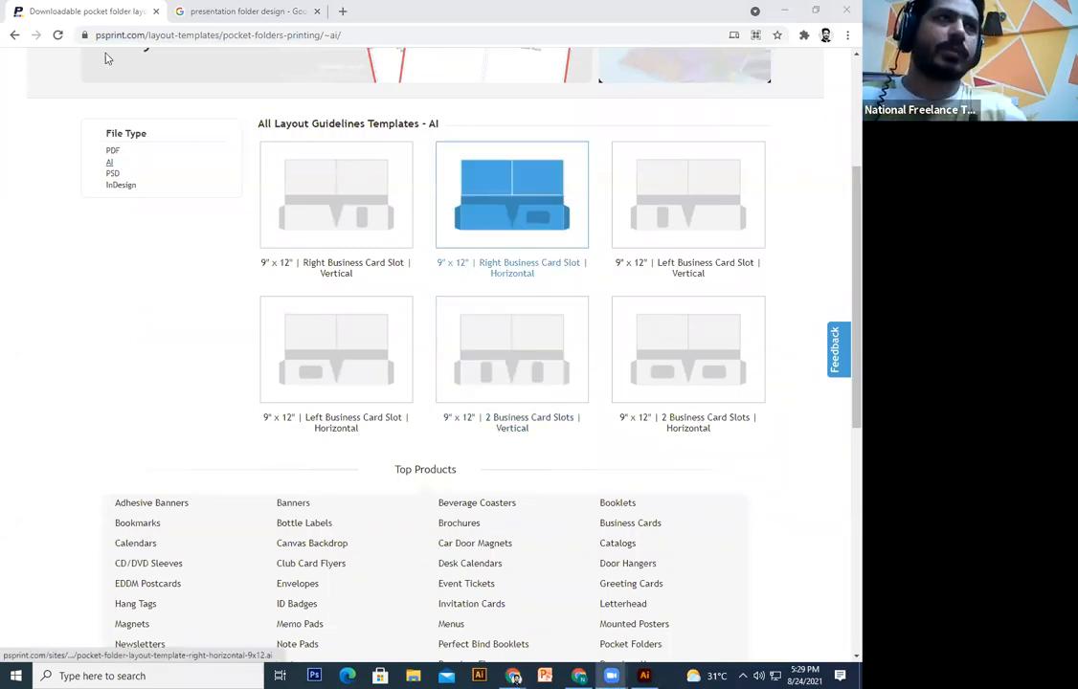
Step: Preview Brooklyn Realtors, A4 paper, Freepik and Premium Presentation Folder Design examples in the image results, and return to Illustrator
{"action": "left_click", "coordinate": [239, 10]}
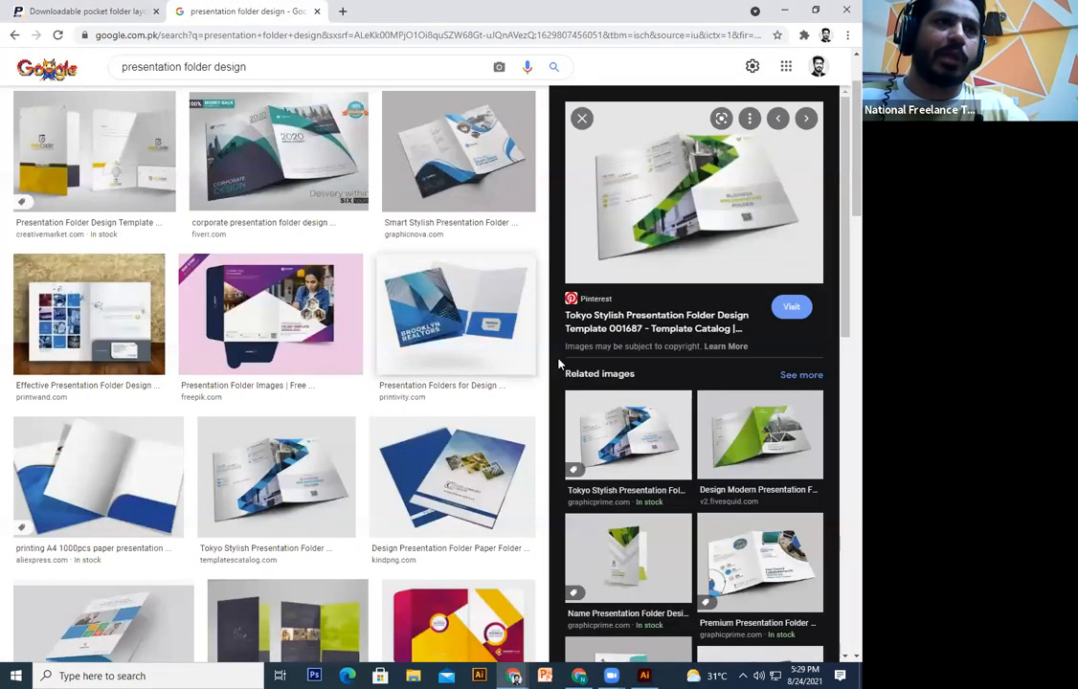
{"action": "left_click", "coordinate": [427, 279]}
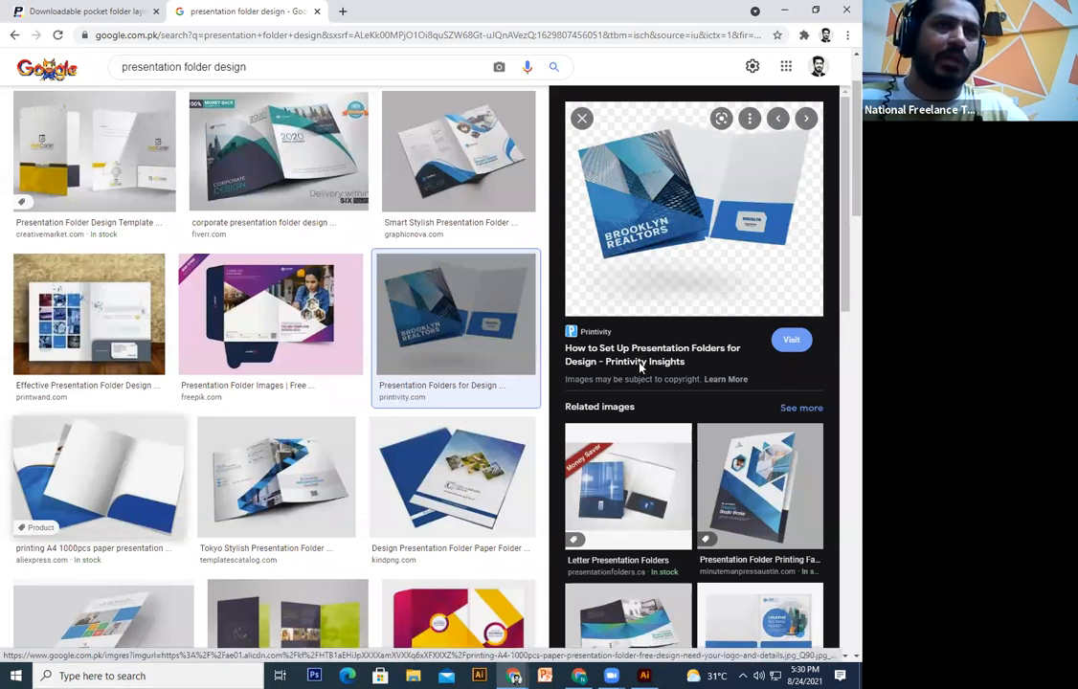
{"action": "key", "text": "Right"}
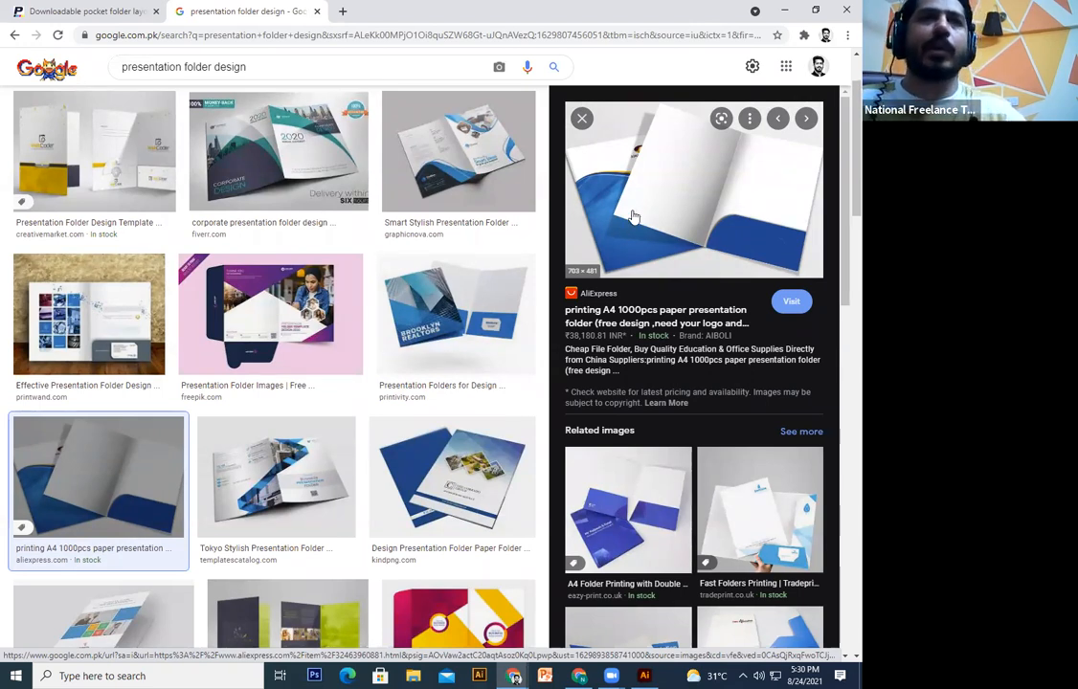
{"action": "left_click", "coordinate": [452, 315]}
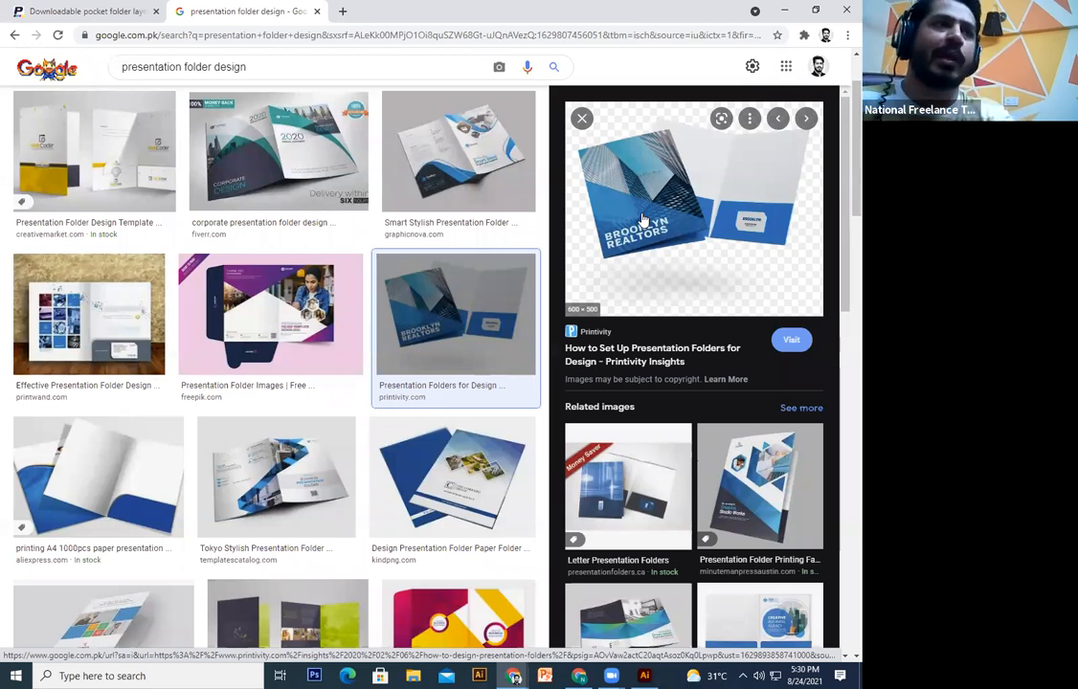
{"action": "left_click", "coordinate": [284, 358]}
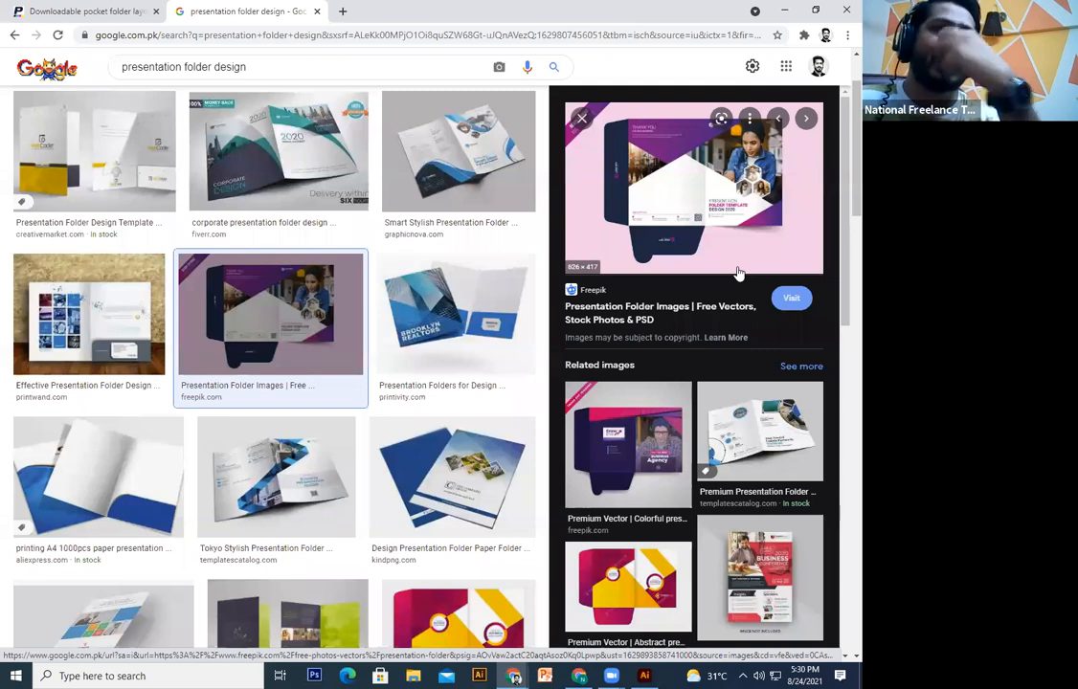
{"action": "left_click", "coordinate": [739, 435]}
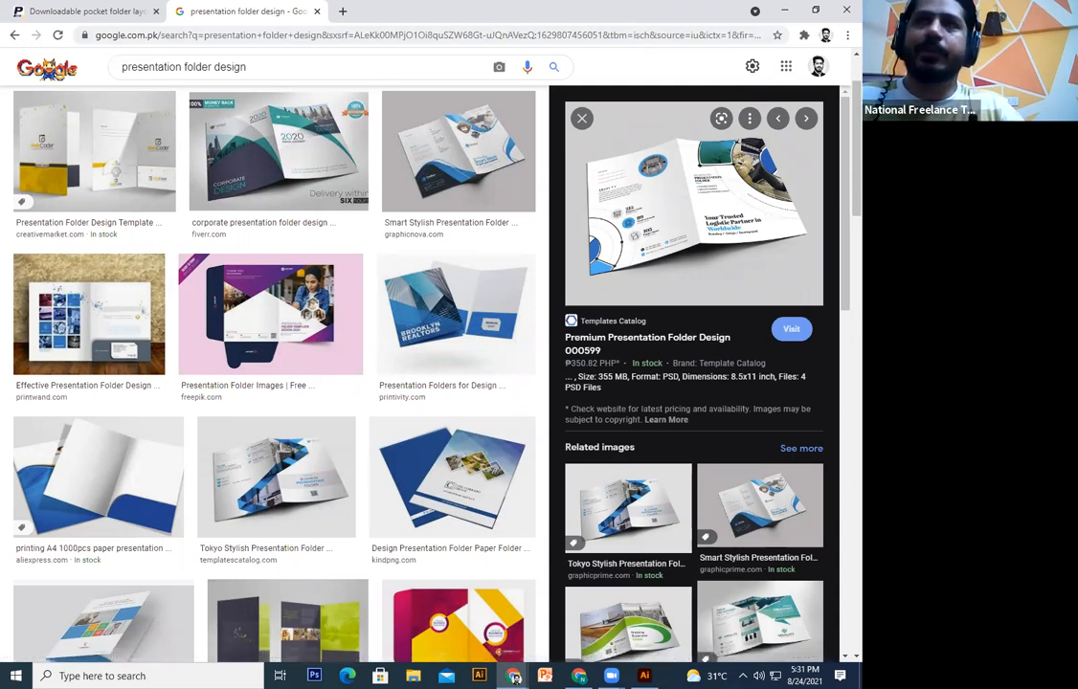
{"action": "left_click", "coordinate": [514, 677]}
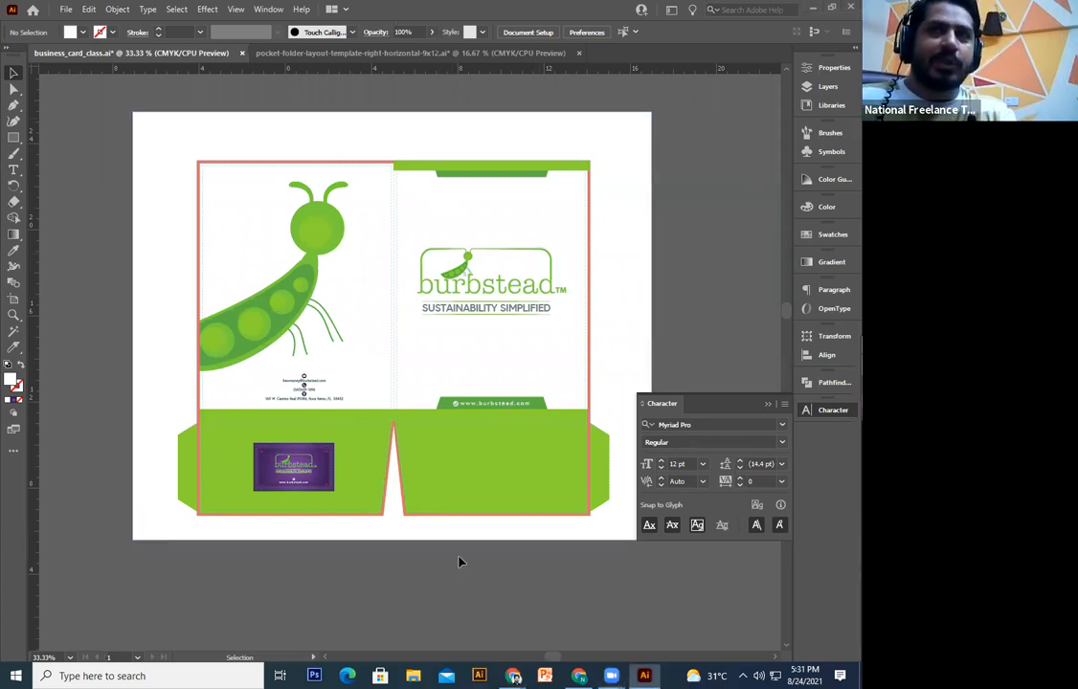
{"action": "key", "text": "ctrl+minus"}
{"action": "left_click_drag", "start_coordinate": [282, 373], "coordinate": [298, 391]}
{"action": "left_click_drag", "start_coordinate": [55, 148], "coordinate": [158, 226]}
{"action": "key", "text": "m"}
{"action": "left_click", "coordinate": [78, 163]}
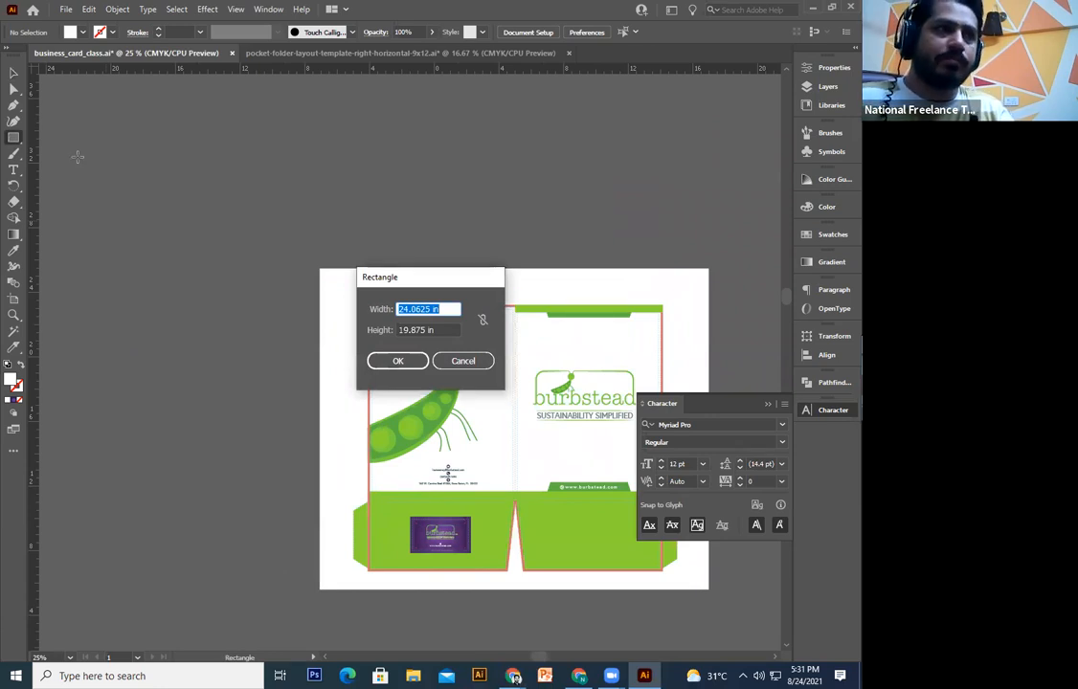
{"action": "key", "text": "Escape"}
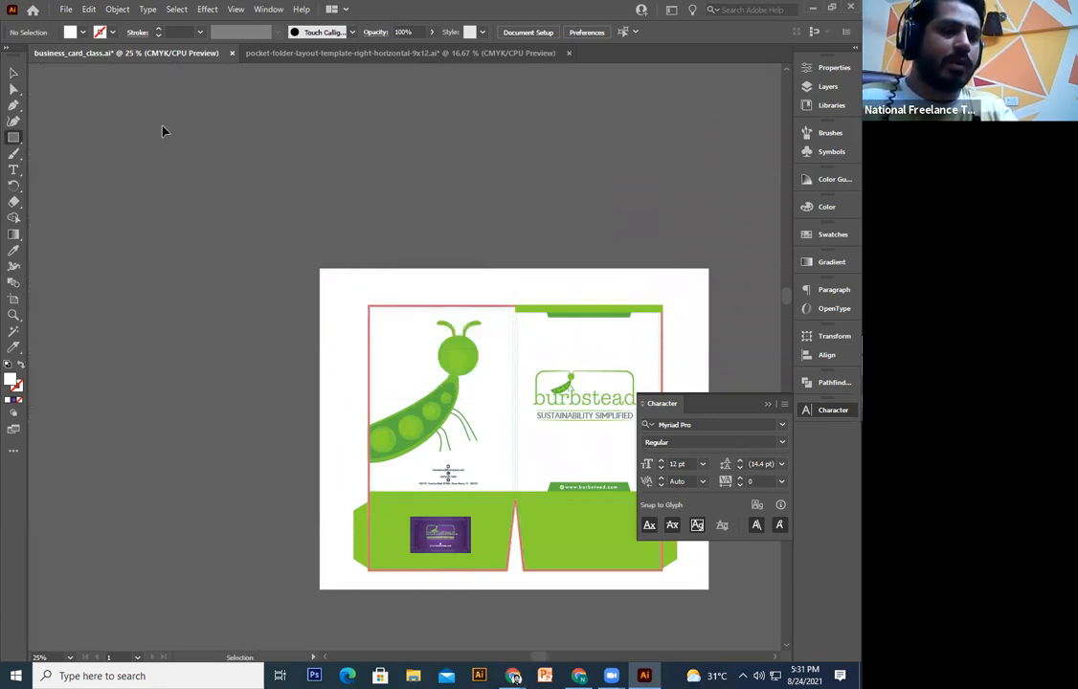
Step: Change the ruler units of business_card_class.ai to millimeters
{"action": "key", "text": "ctrl+r"}
{"action": "right_click", "coordinate": [179, 69]}
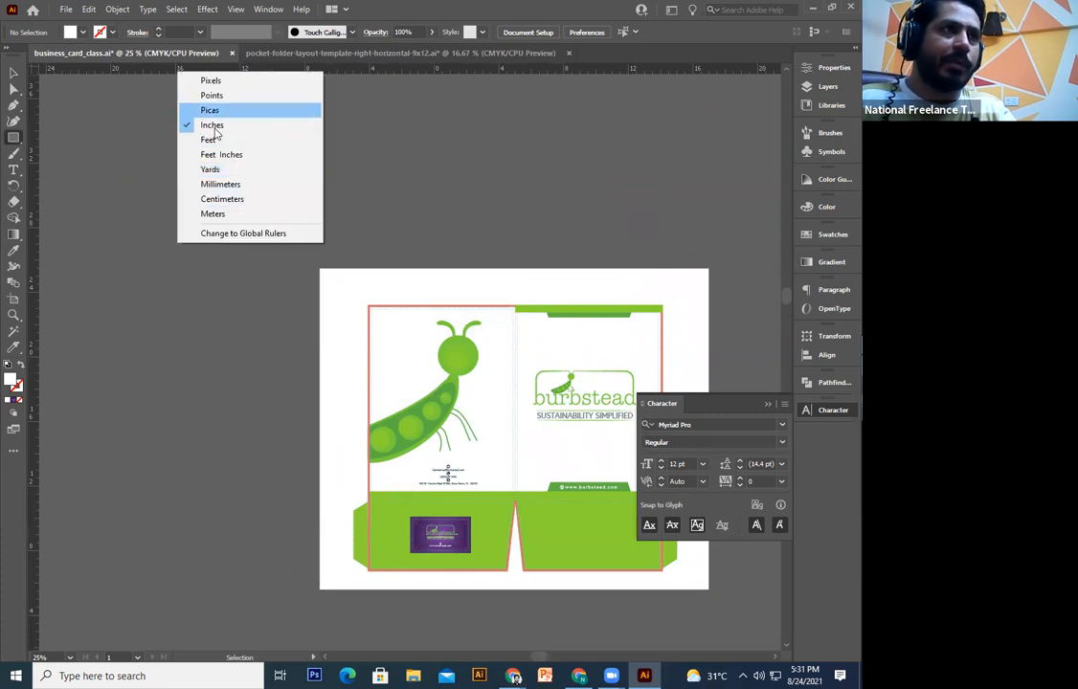
{"action": "left_click", "coordinate": [216, 184]}
Step: Create a white 210 mm wide by 297 mm high rectangle on the pasteboard beside the folder layout
{"action": "left_click", "coordinate": [208, 267]}
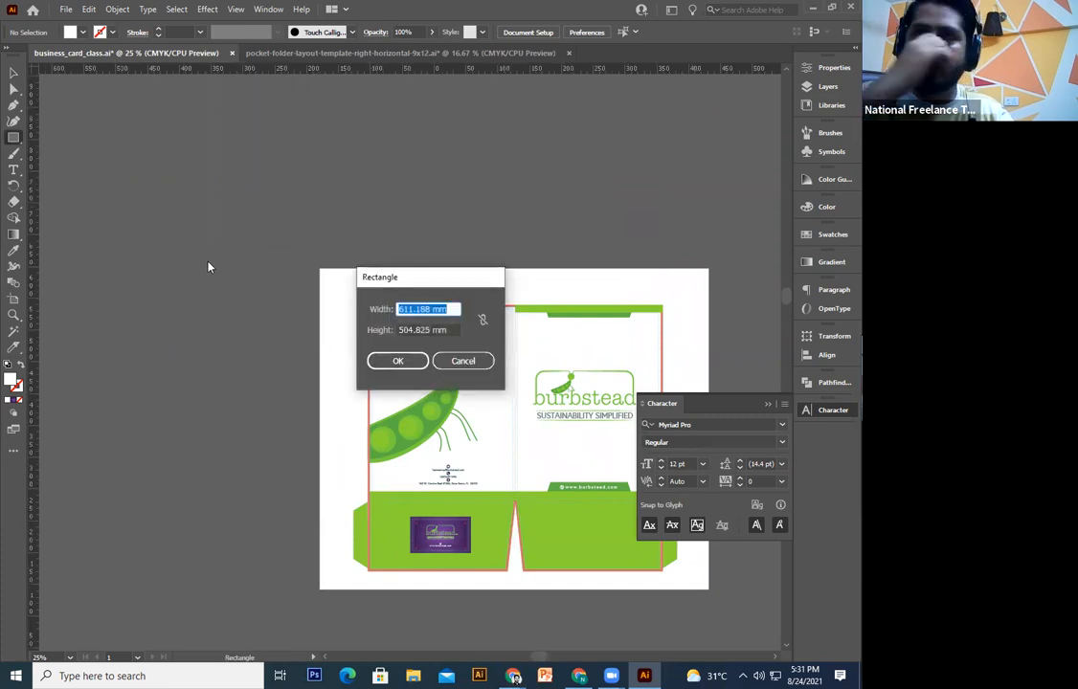
{"action": "type", "text": "210"}
{"action": "key", "text": "Tab"}
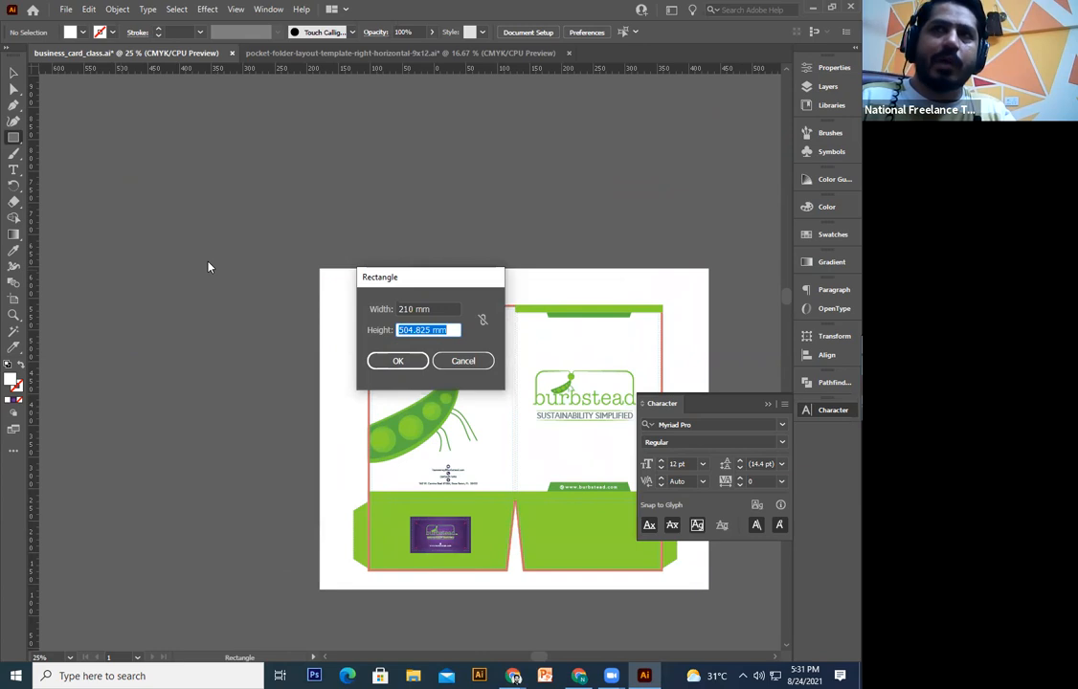
{"action": "type", "text": "297"}
{"action": "key", "text": "Return"}
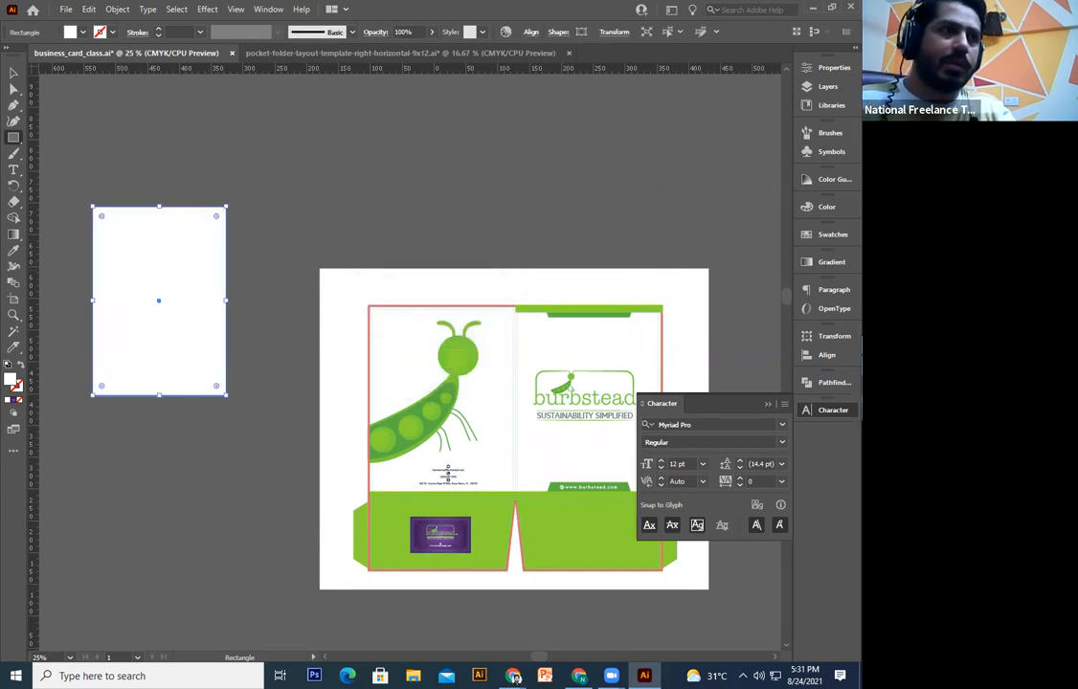
{"action": "left_click", "coordinate": [14, 73]}
{"action": "left_click_drag", "start_coordinate": [250, 234], "coordinate": [270, 245]}
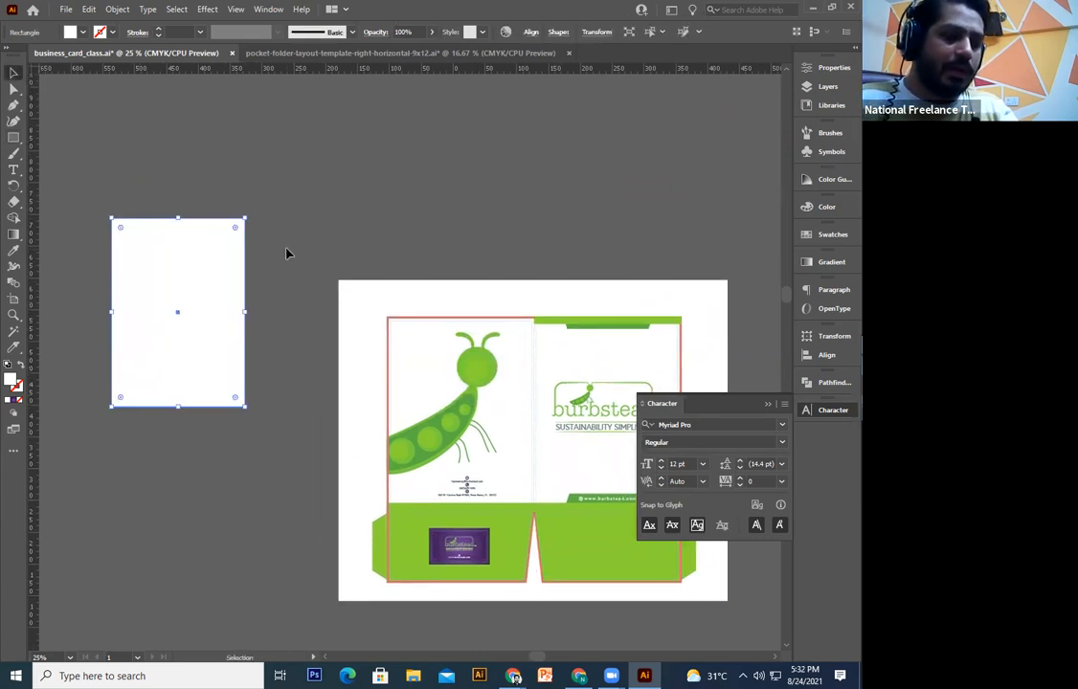
Step: Change the document's ruler units to inches
{"action": "key", "text": "ctrl+c"}
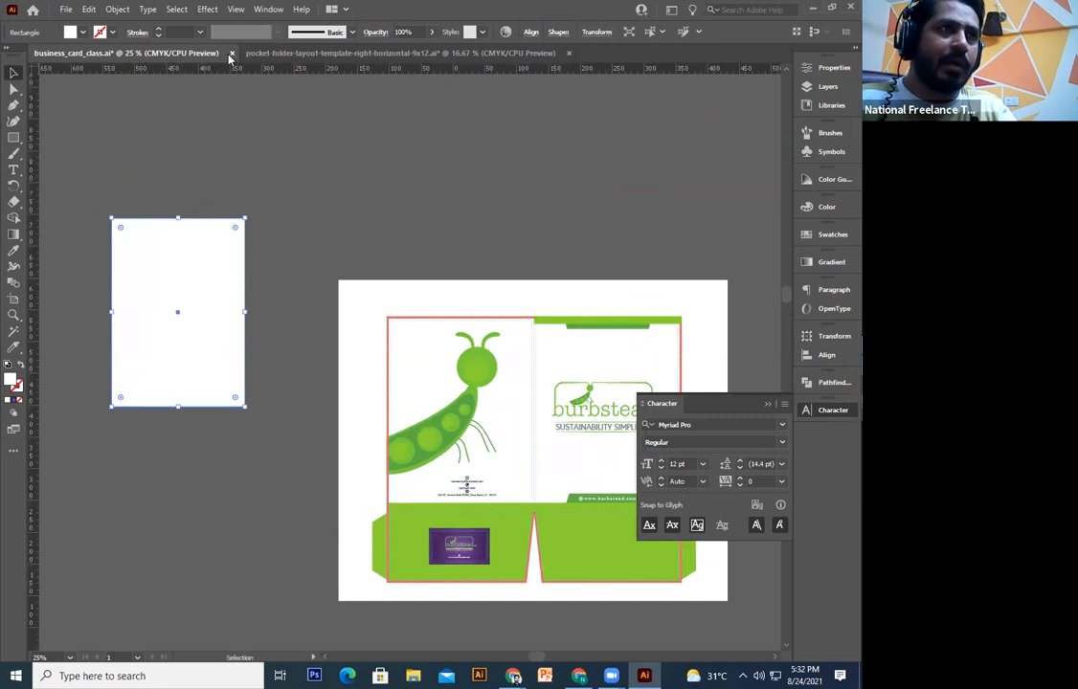
{"action": "right_click", "coordinate": [231, 72]}
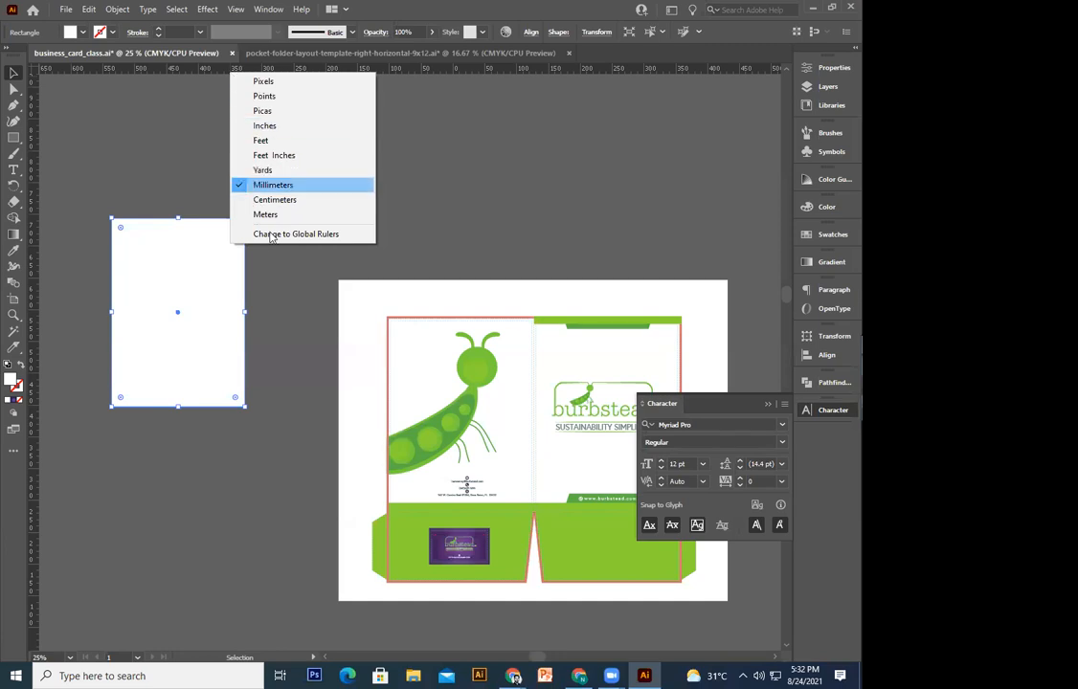
{"action": "left_click", "coordinate": [277, 125]}
Step: Duplicate the white rectangle and align the copy flush against the original's left edge
{"action": "left_click_drag", "start_coordinate": [334, 249], "coordinate": [340, 252]}
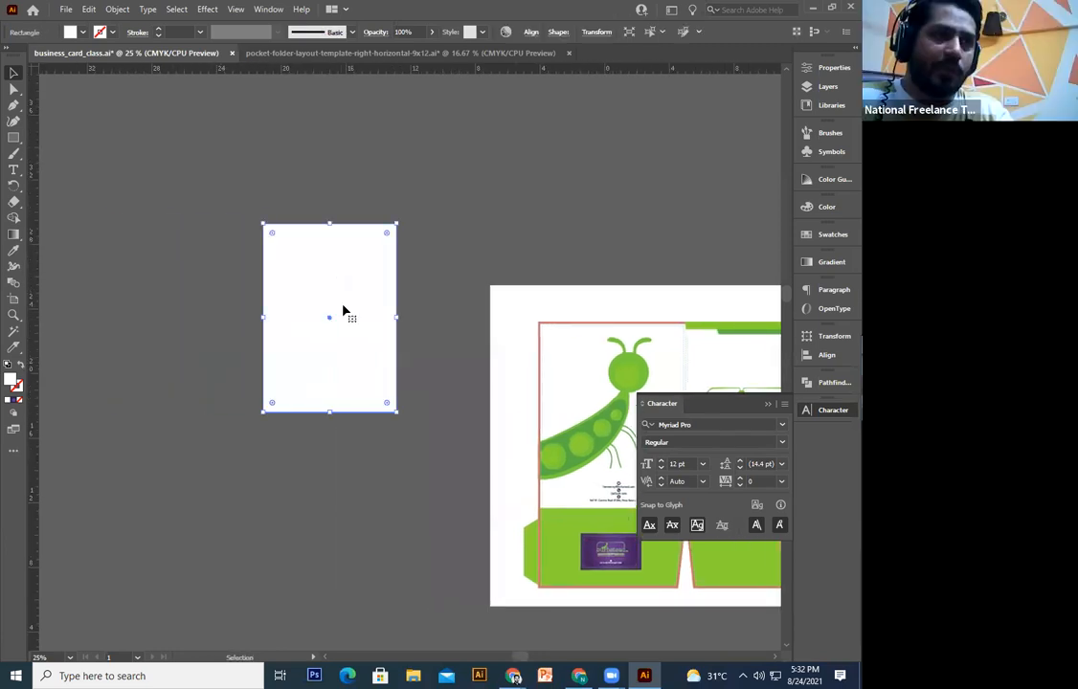
{"action": "key", "text": "ctrl+plus"}
{"action": "left_click_drag", "start_coordinate": [432, 236], "coordinate": [435, 248]}
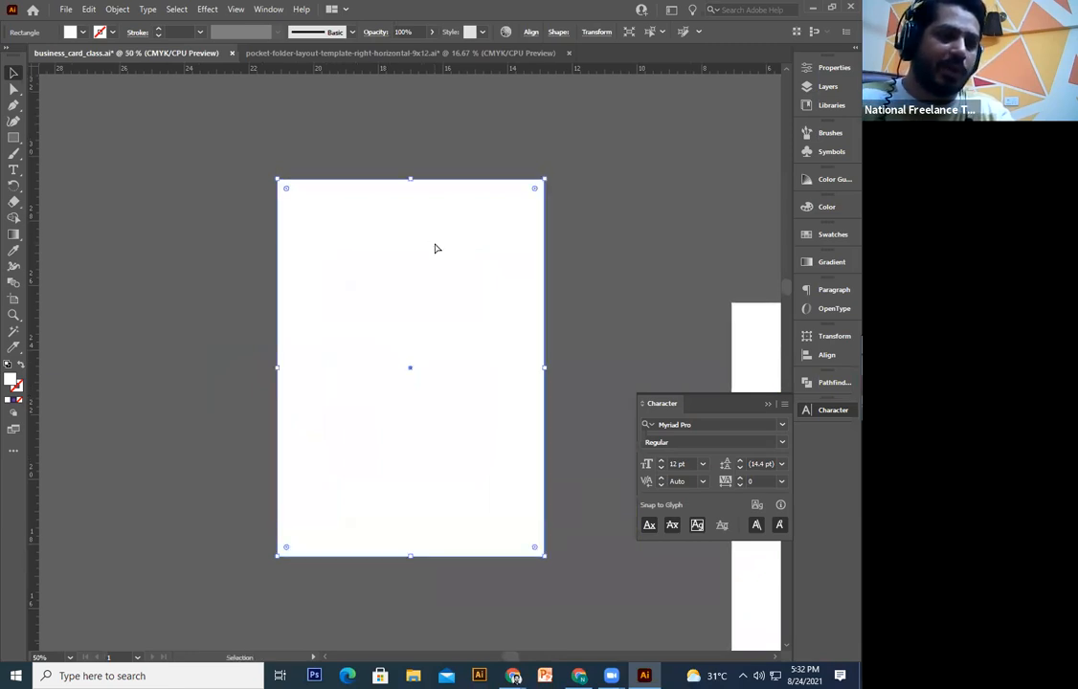
{"action": "left_click", "coordinate": [626, 204]}
{"action": "left_click_drag", "start_coordinate": [452, 442], "coordinate": [137, 450]}
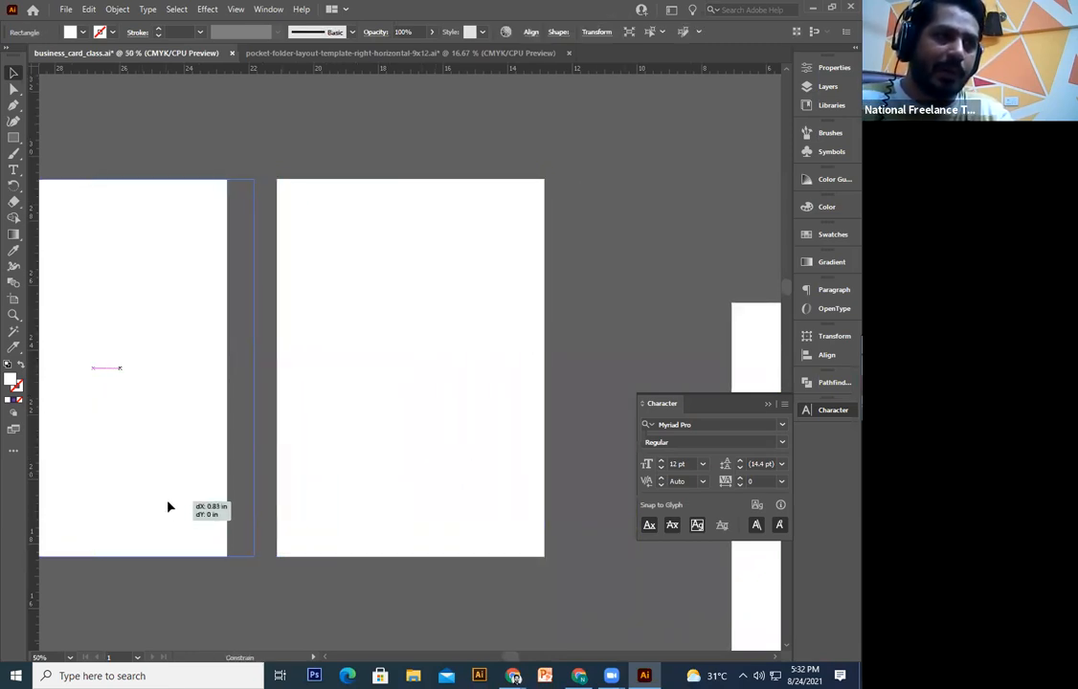
{"action": "key", "text": "a"}
{"action": "left_click_drag", "start_coordinate": [388, 557], "coordinate": [436, 545]}
{"action": "left_click", "coordinate": [402, 474]}
{"action": "left_click", "coordinate": [347, 587]}
{"action": "left_click", "coordinate": [138, 451]}
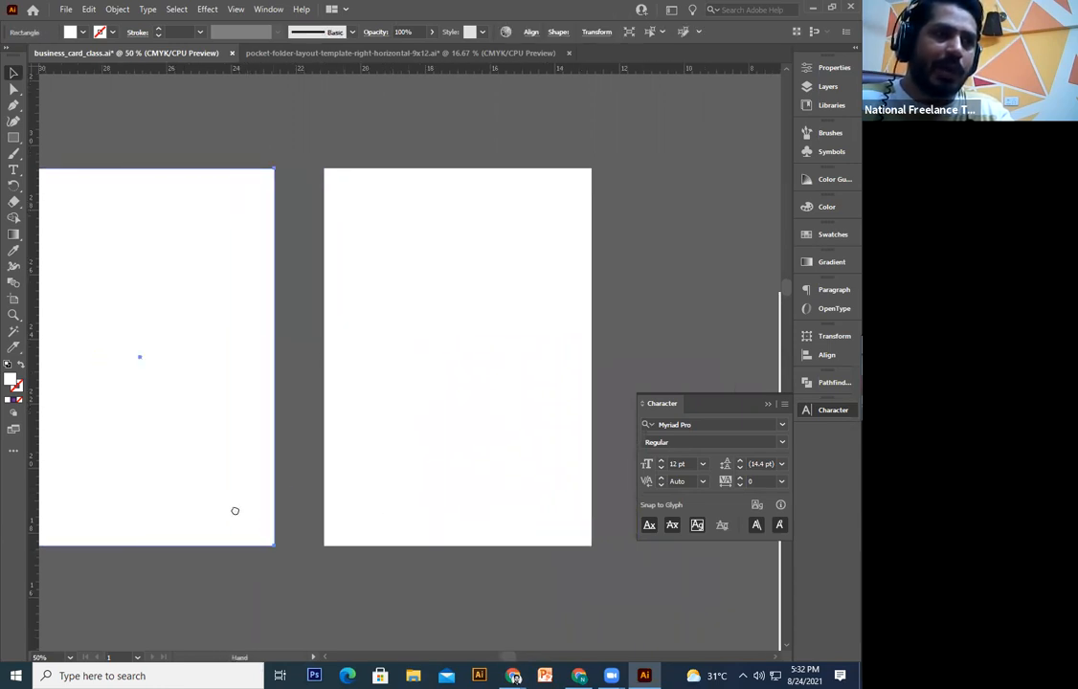
{"action": "scroll", "coordinate": [221, 503], "scroll_direction": "left", "scroll_amount": 2}
{"action": "left_click_drag", "start_coordinate": [209, 500], "coordinate": [260, 503]}
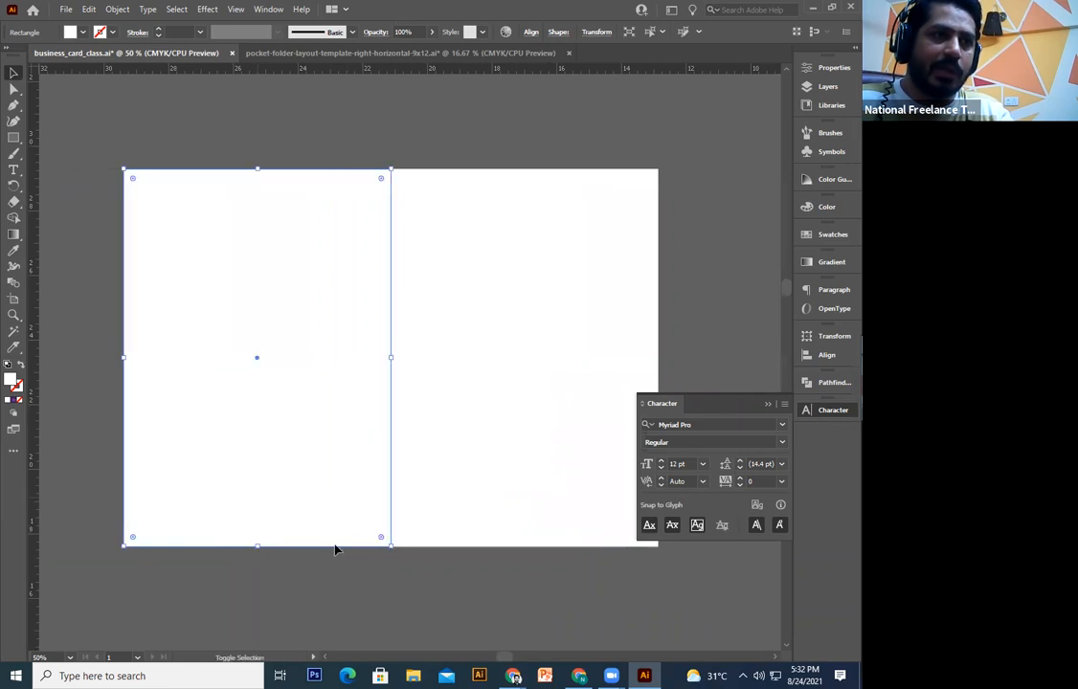
{"action": "left_click", "coordinate": [414, 592]}
{"action": "key", "text": "ctrl+minus"}
{"action": "key", "text": "ctrl+plus"}
{"action": "key", "text": "ctrl+minus"}
{"action": "key", "text": "ctrl+minus"}
{"action": "key", "text": "ctrl+minus"}
{"action": "key", "text": "ctrl+plus"}
{"action": "key", "text": "ctrl+plus"}
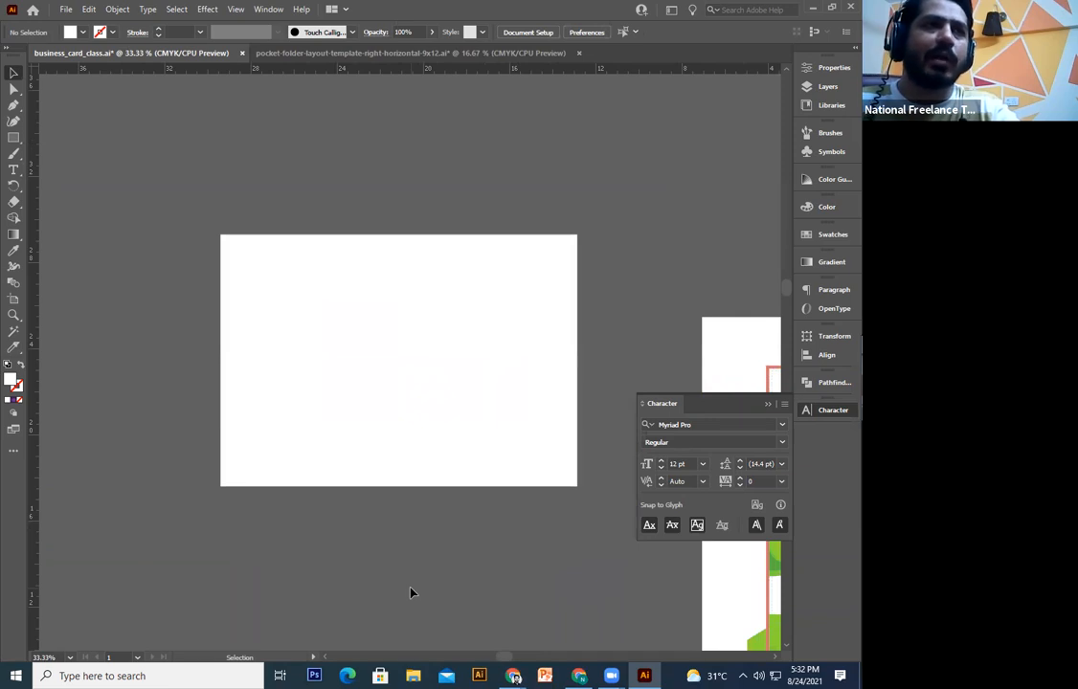
{"action": "key", "text": "ctrl+minus"}
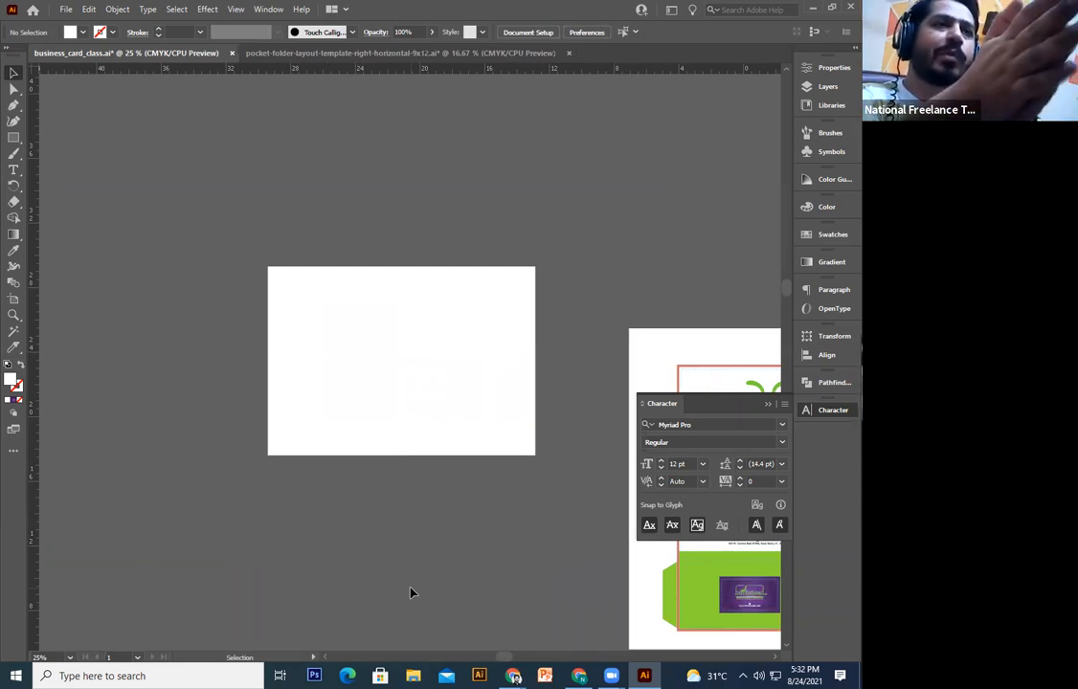
{"action": "left_click_drag", "start_coordinate": [399, 587], "coordinate": [216, 592]}
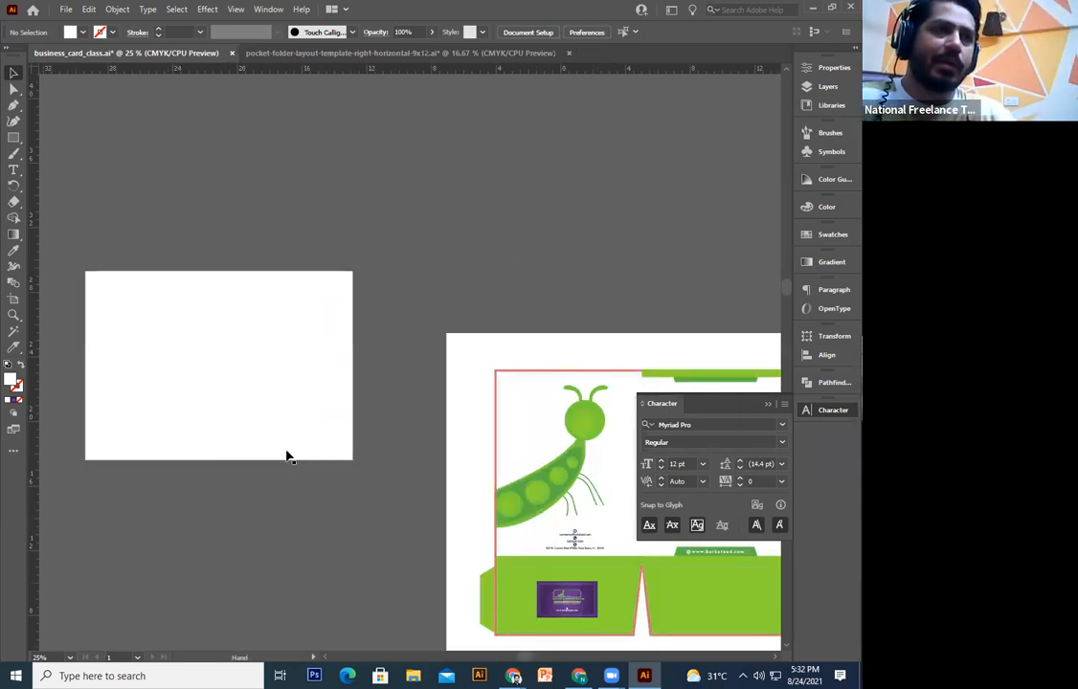
Step: Select both white rectangles beside the folder layout and fill them with the yellow swatch
{"action": "left_click", "coordinate": [304, 348]}
{"action": "left_click_drag", "start_coordinate": [264, 520], "coordinate": [413, 365]}
{"action": "left_click", "coordinate": [277, 341]}
{"action": "left_click", "coordinate": [348, 526]}
{"action": "left_click_drag", "start_coordinate": [215, 458], "coordinate": [515, 226]}
{"action": "left_click_drag", "start_coordinate": [394, 469], "coordinate": [230, 482]}
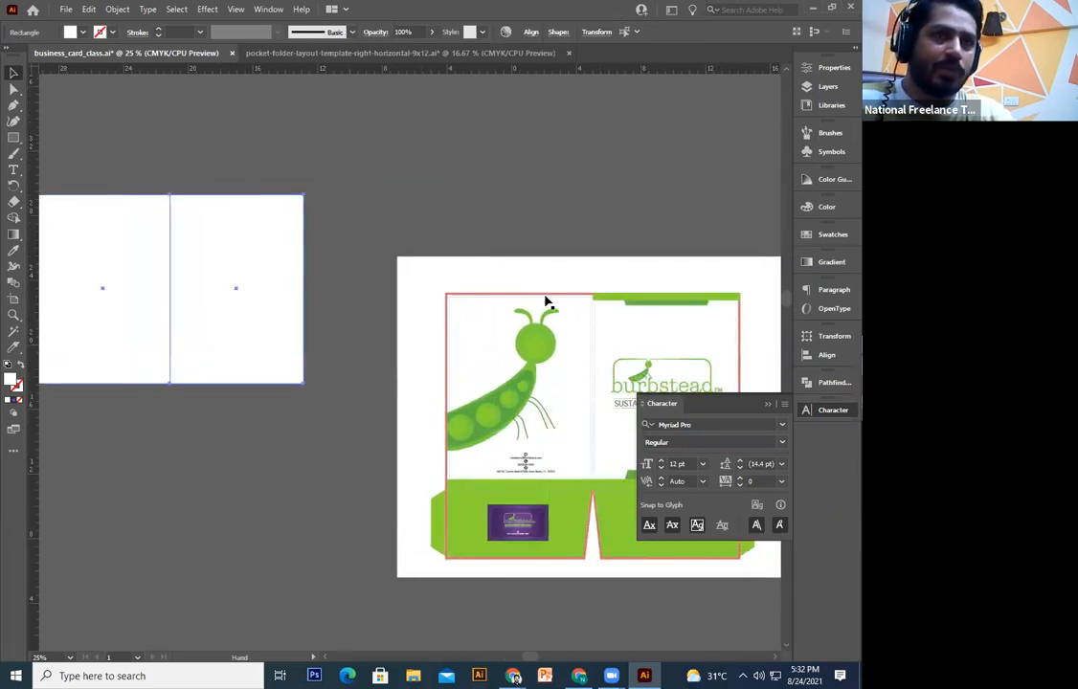
{"action": "left_click", "coordinate": [832, 237]}
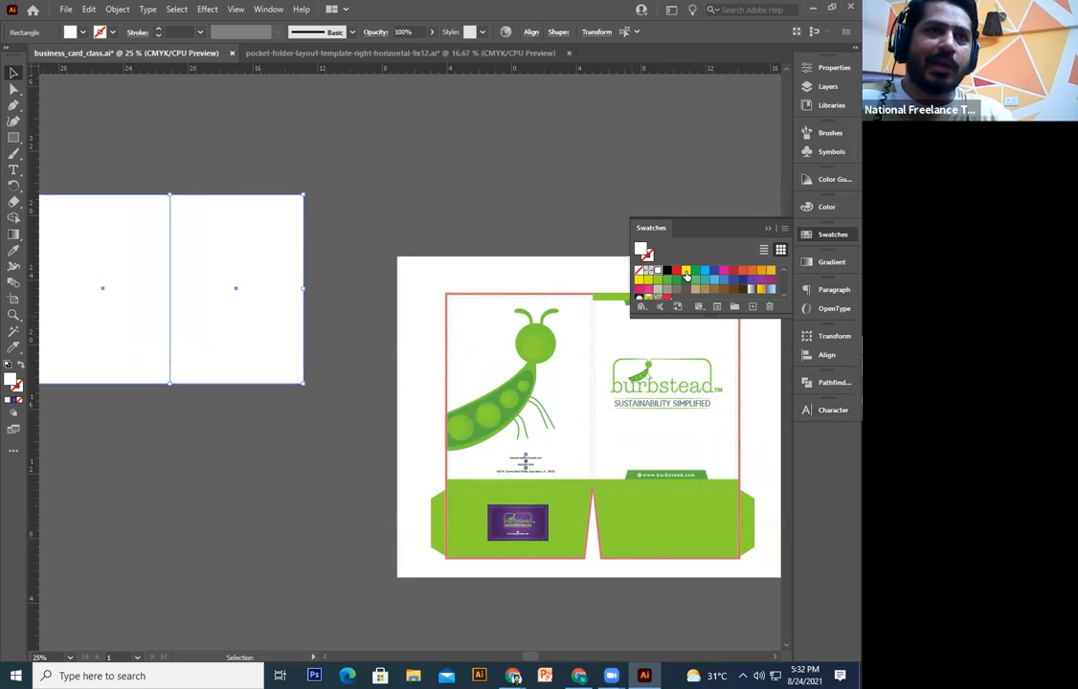
{"action": "left_click", "coordinate": [685, 270]}
{"action": "left_click", "coordinate": [367, 203]}
Step: Group the two yellow rectangles, try moving the group, and undo the last move
{"action": "left_click_drag", "start_coordinate": [70, 499], "coordinate": [79, 485]}
{"action": "key", "text": "ctrl+g"}
{"action": "left_click_drag", "start_coordinate": [205, 361], "coordinate": [117, 343]}
{"action": "left_click_drag", "start_coordinate": [144, 318], "coordinate": [215, 513]}
{"action": "key", "text": "ctrl+z"}
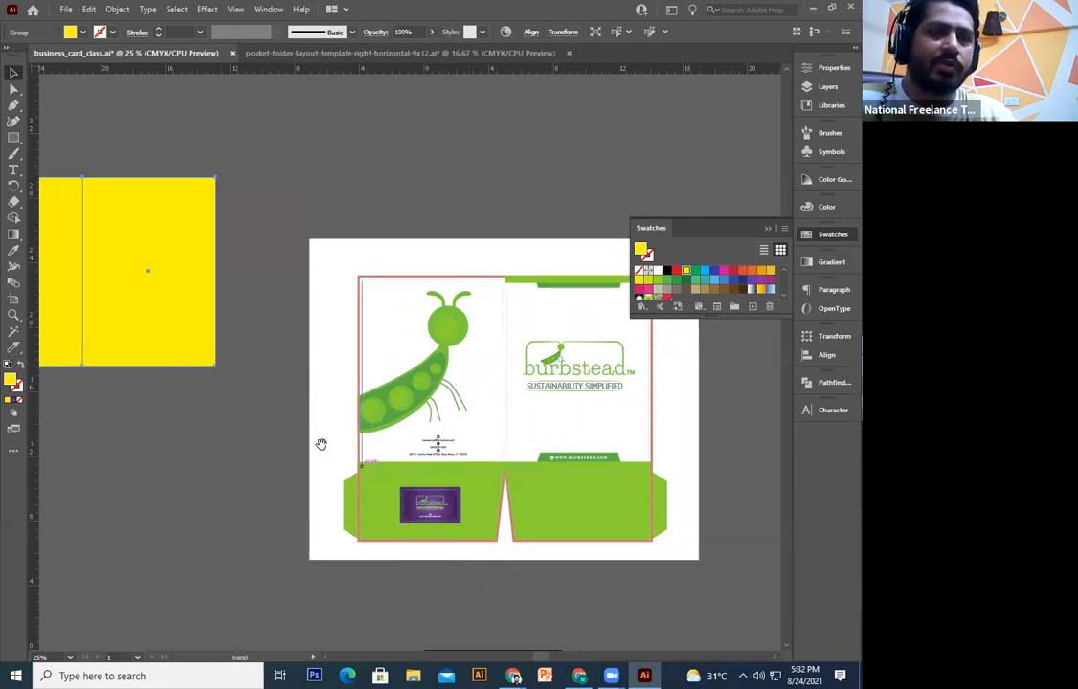
Step: Delete the yellow rectangle group beside the folder layout
{"action": "left_click_drag", "start_coordinate": [215, 461], "coordinate": [301, 484]}
{"action": "left_click", "coordinate": [301, 484]}
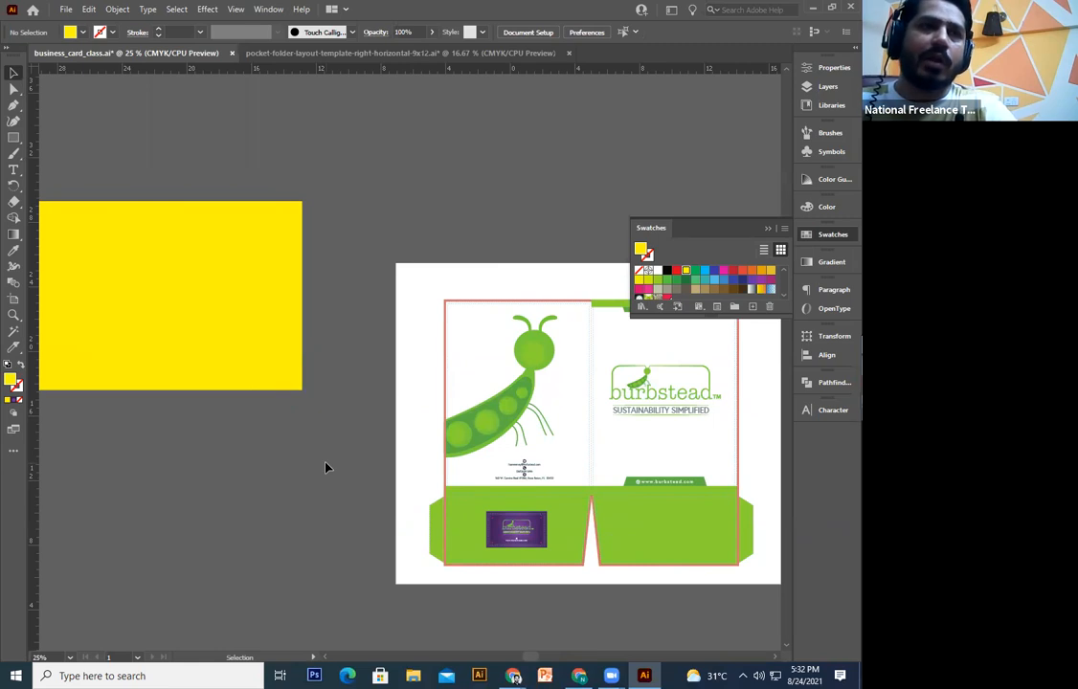
{"action": "left_click_drag", "start_coordinate": [326, 467], "coordinate": [332, 480]}
{"action": "left_click", "coordinate": [288, 399]}
{"action": "key", "text": "Delete"}
Step: Move the burbstead logo to the upper front cover and remove the dark green tab beneath the top strip
{"action": "left_click_drag", "start_coordinate": [551, 478], "coordinate": [210, 401]}
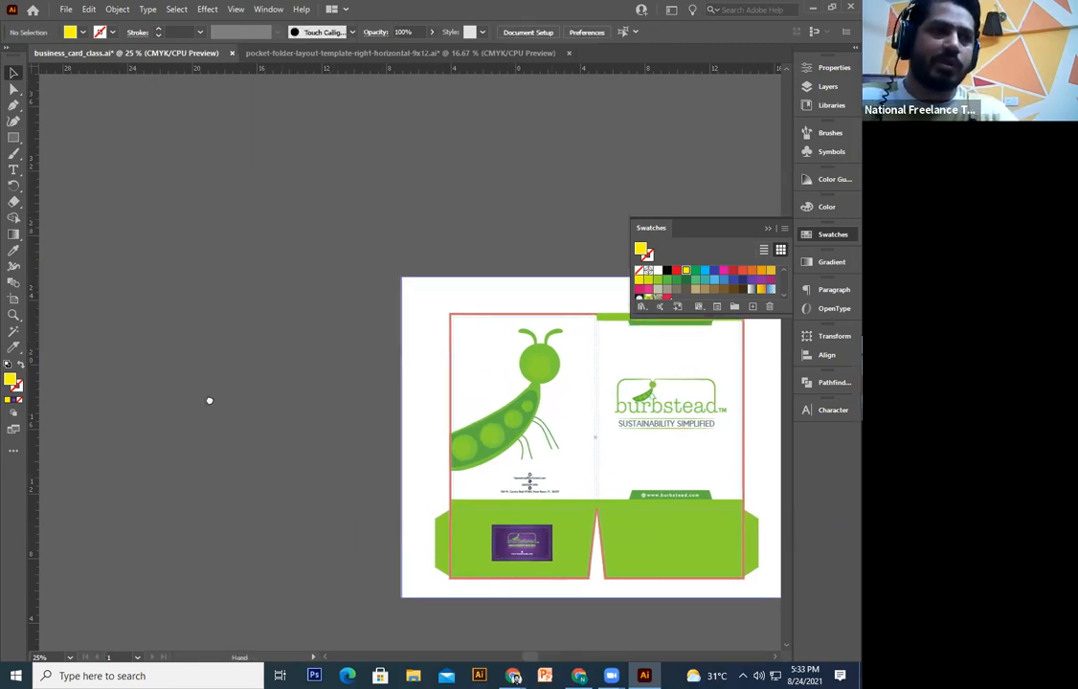
{"action": "key", "text": "ctrl+plus"}
{"action": "key", "text": "ctrl+plus"}
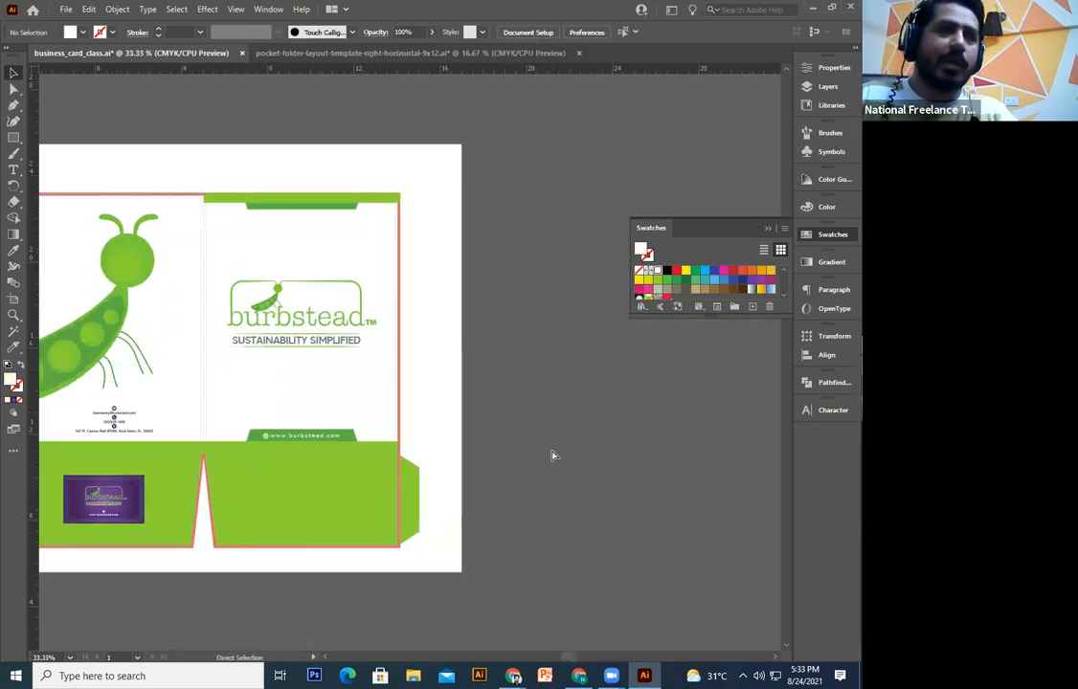
{"action": "left_click_drag", "start_coordinate": [530, 456], "coordinate": [656, 551]}
{"action": "scroll", "coordinate": [465, 342], "scroll_direction": "down", "scroll_amount": 3}
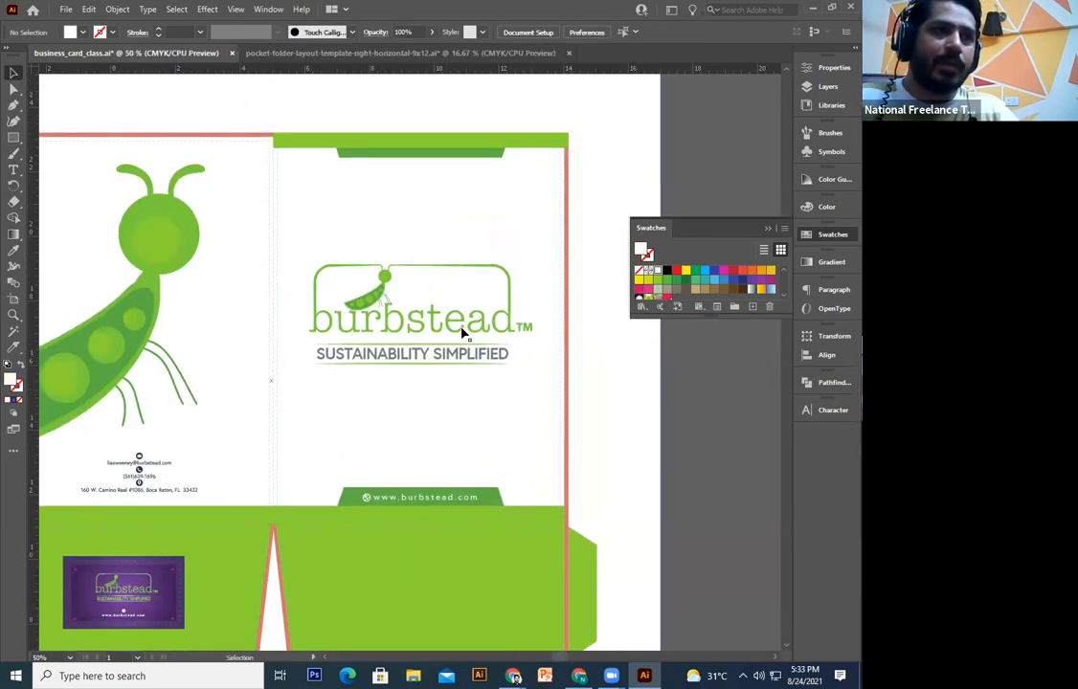
{"action": "left_click", "coordinate": [464, 332]}
{"action": "left_click_drag", "start_coordinate": [526, 275], "coordinate": [442, 197]}
{"action": "left_click", "coordinate": [471, 160]}
Step: Scale the logo down slightly and position it centred just below the front cover's green top strip
{"action": "mouse_move", "coordinate": [474, 242]}
{"action": "left_mouse_down"}
{"action": "mouse_move", "coordinate": [464, 251]}
{"action": "mouse_move", "coordinate": [456, 233]}
{"action": "left_mouse_up"}
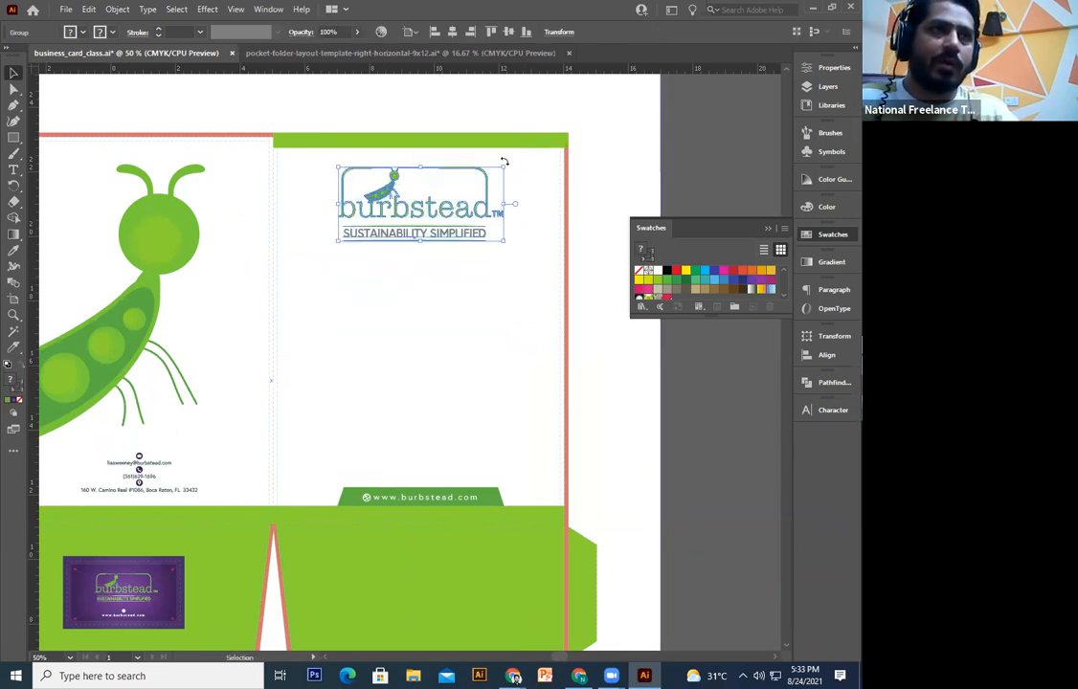
{"action": "left_click_drag", "start_coordinate": [500, 165], "coordinate": [496, 170]}
{"action": "left_click_drag", "start_coordinate": [458, 212], "coordinate": [457, 204]}
{"action": "scroll", "coordinate": [490, 517], "scroll_direction": "up", "scroll_amount": 1}
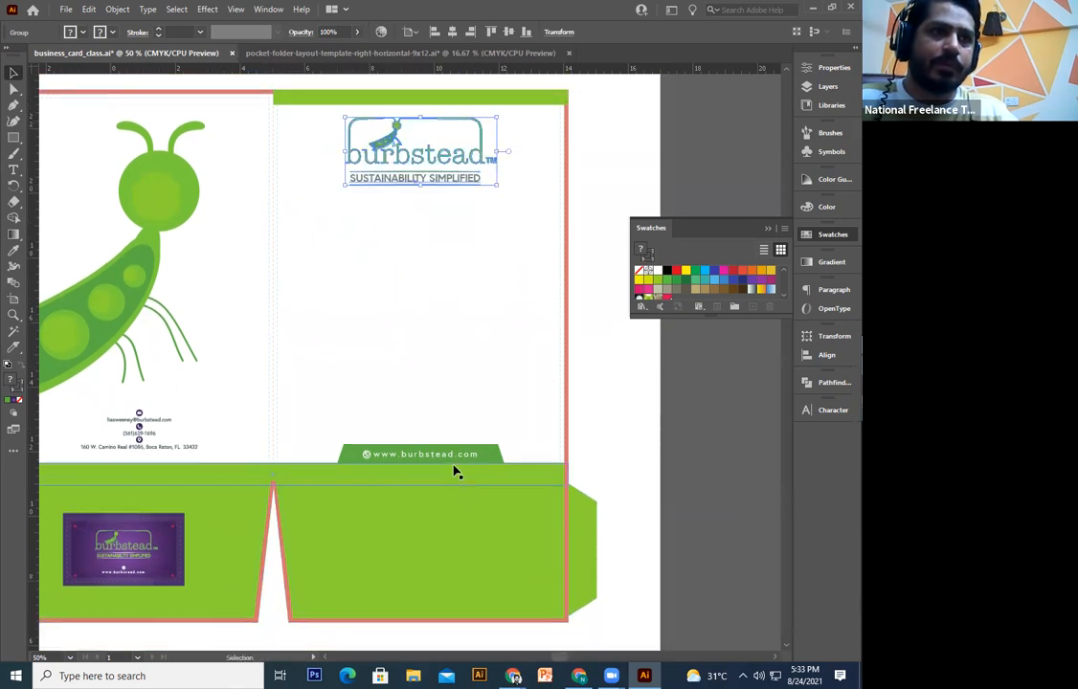
{"action": "left_click", "coordinate": [453, 462]}
{"action": "scroll", "coordinate": [563, 455], "scroll_direction": "left", "scroll_amount": 4}
{"action": "scroll", "coordinate": [563, 456], "scroll_direction": "left", "scroll_amount": 4}
{"action": "left_click_drag", "start_coordinate": [567, 458], "coordinate": [268, 457]}
{"action": "left_click_drag", "start_coordinate": [747, 345], "coordinate": [435, 433]}
{"action": "left_click", "coordinate": [541, 398]}
{"action": "left_click_drag", "start_coordinate": [571, 356], "coordinate": [614, 312]}
Step: Draw a large green circle on the front cover below the logo and scale it down, keeping its lower part over the pocket
{"action": "left_click", "coordinate": [15, 139]}
{"action": "left_click", "coordinate": [74, 153]}
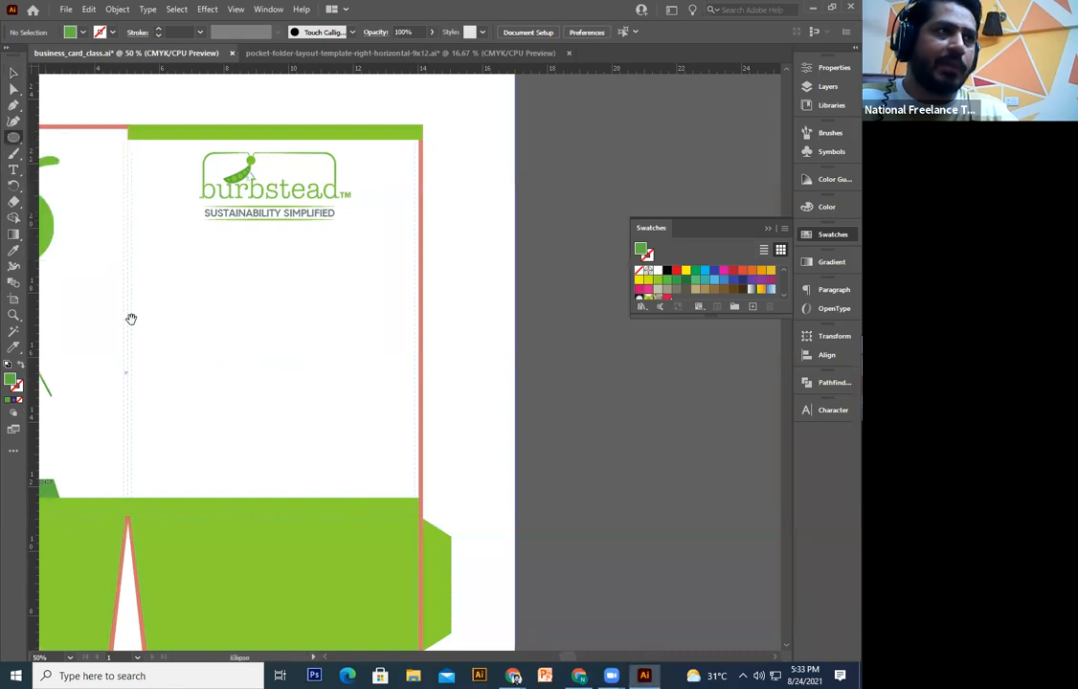
{"action": "left_click_drag", "start_coordinate": [133, 317], "coordinate": [200, 282]}
{"action": "mouse_move", "coordinate": [180, 234]}
{"action": "left_mouse_down"}
{"action": "mouse_move", "coordinate": [373, 457]}
{"action": "mouse_move", "coordinate": [384, 505]}
{"action": "mouse_move", "coordinate": [356, 482]}
{"action": "mouse_move", "coordinate": [418, 472]}
{"action": "left_mouse_up"}
{"action": "left_click", "coordinate": [14, 73]}
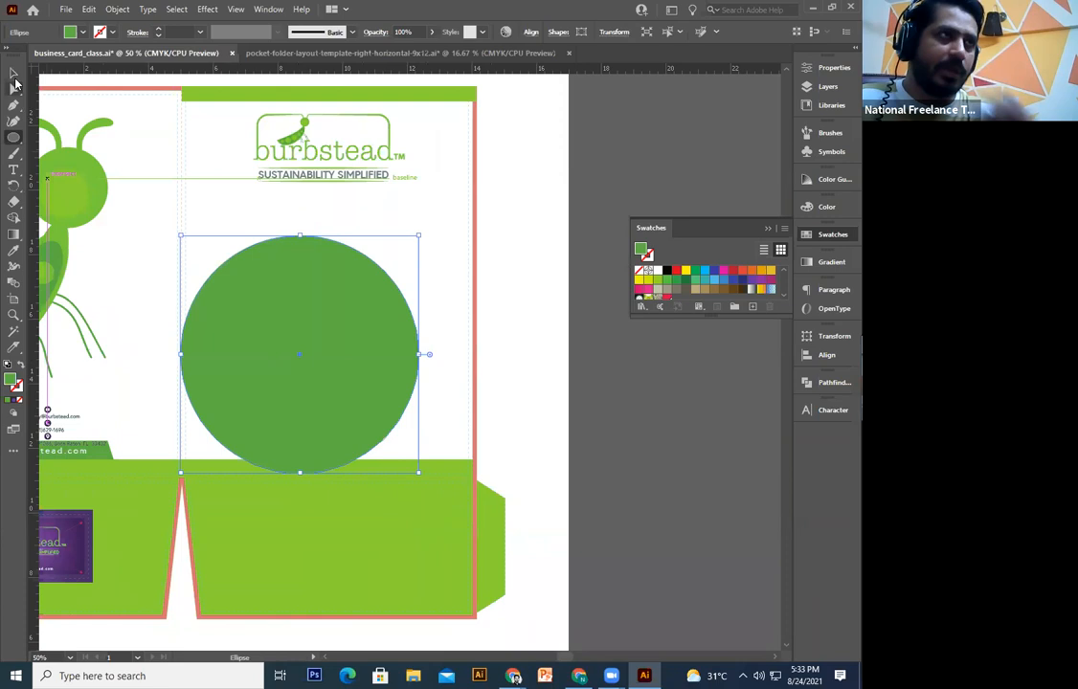
{"action": "left_click_drag", "start_coordinate": [418, 235], "coordinate": [379, 280]}
Step: Duplicate the large green circle to its right and scale the copy down so it overlaps the original
{"action": "left_click_drag", "start_coordinate": [308, 402], "coordinate": [400, 403]}
{"action": "left_click", "coordinate": [295, 402]}
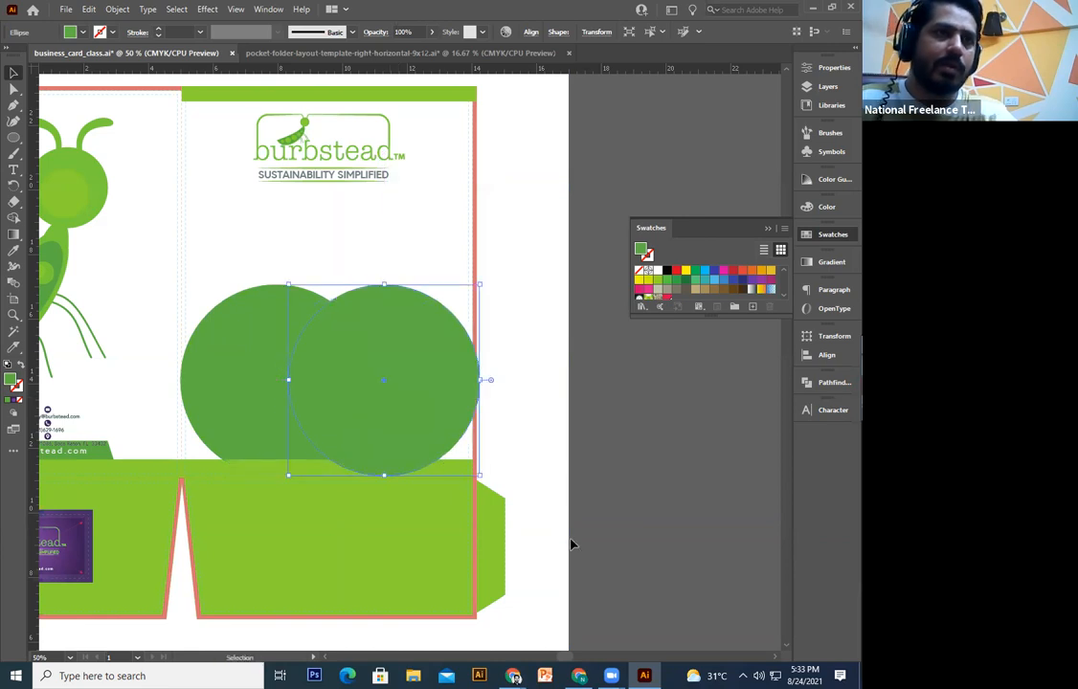
{"action": "left_click_drag", "start_coordinate": [285, 475], "coordinate": [346, 402]}
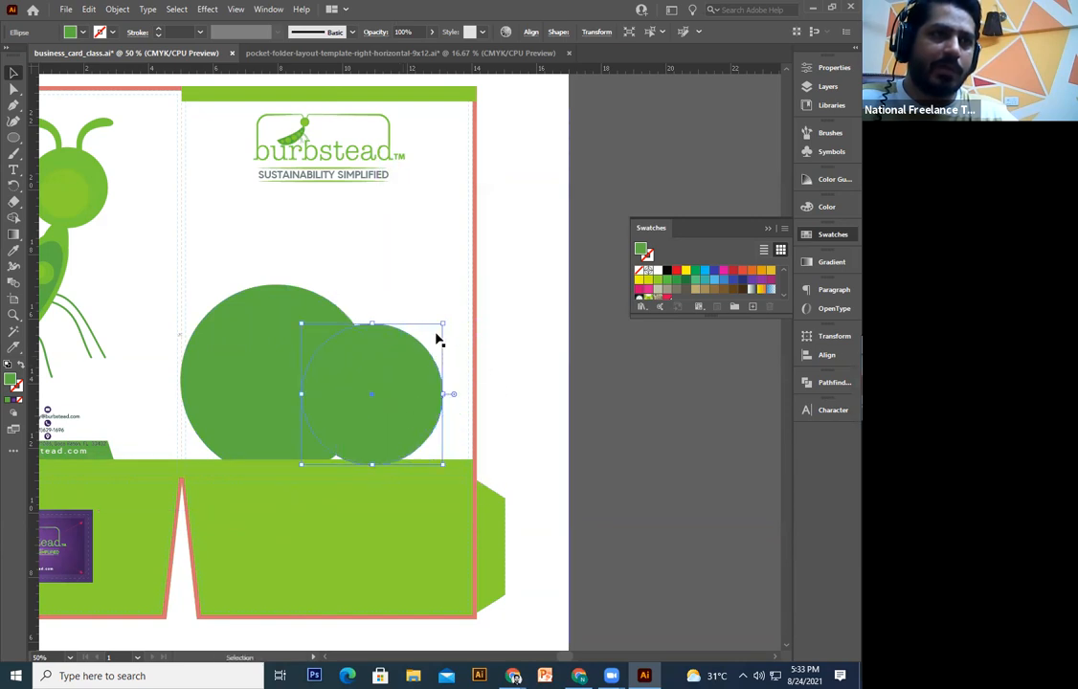
{"action": "left_click_drag", "start_coordinate": [441, 323], "coordinate": [431, 350]}
{"action": "left_click_drag", "start_coordinate": [379, 440], "coordinate": [375, 442]}
{"action": "left_click", "coordinate": [607, 459]}
Step: Duplicate the smaller green circle up and to the right, and enlarge the copy to reach the cover's right margin
{"action": "key", "text": "v"}
{"action": "left_click", "coordinate": [339, 393]}
{"action": "left_click_drag", "start_coordinate": [339, 392], "coordinate": [388, 371]}
{"action": "left_click_drag", "start_coordinate": [443, 440], "coordinate": [469, 466]}
{"action": "left_click_drag", "start_coordinate": [409, 410], "coordinate": [409, 381]}
{"action": "key", "text": "a"}
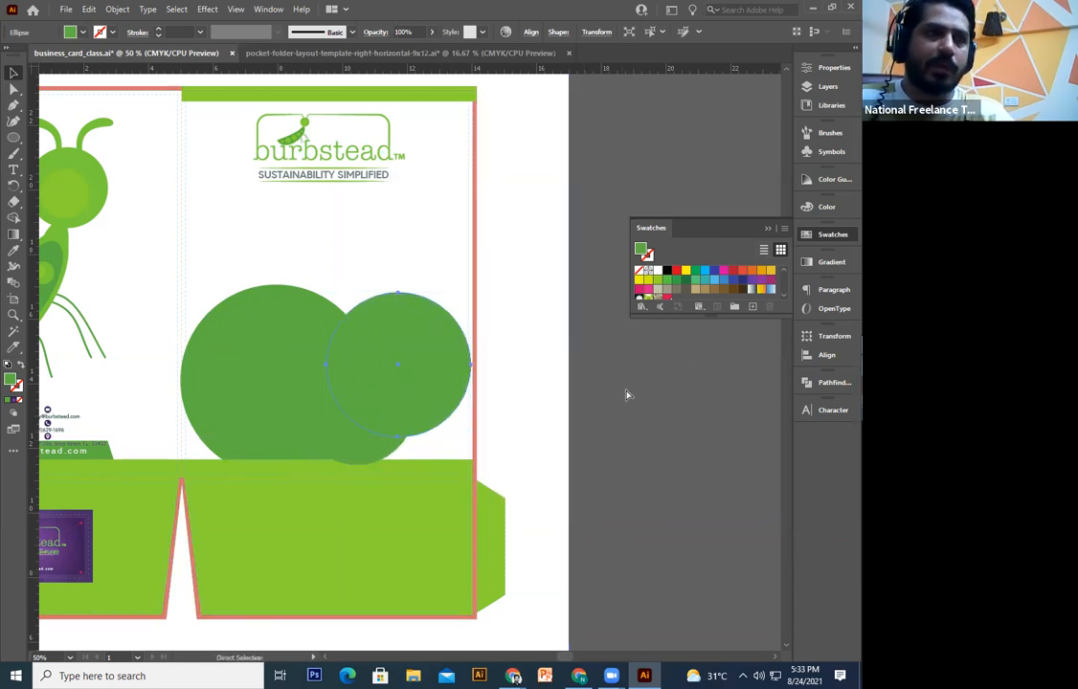
Step: Fill the new third circle with the light blue swatch
{"action": "left_click", "coordinate": [703, 271]}
{"action": "key", "text": "v"}
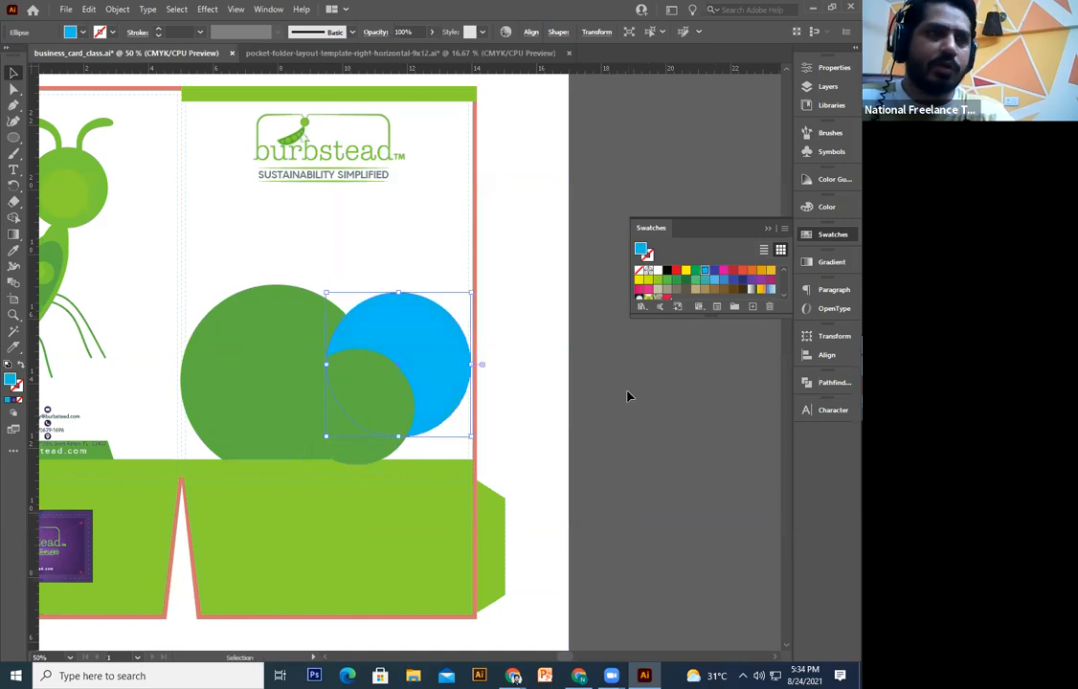
{"action": "left_click", "coordinate": [633, 412]}
Step: Move the small green circle to the front cover's lower right, overlapping the blue circle, and adjust its size
{"action": "left_click_drag", "start_coordinate": [393, 441], "coordinate": [429, 441]}
{"action": "left_click_drag", "start_coordinate": [352, 463], "coordinate": [339, 477]}
{"action": "key", "text": "Up"}
{"action": "key", "text": "Up"}
{"action": "key", "text": "Up"}
{"action": "key", "text": "Up"}
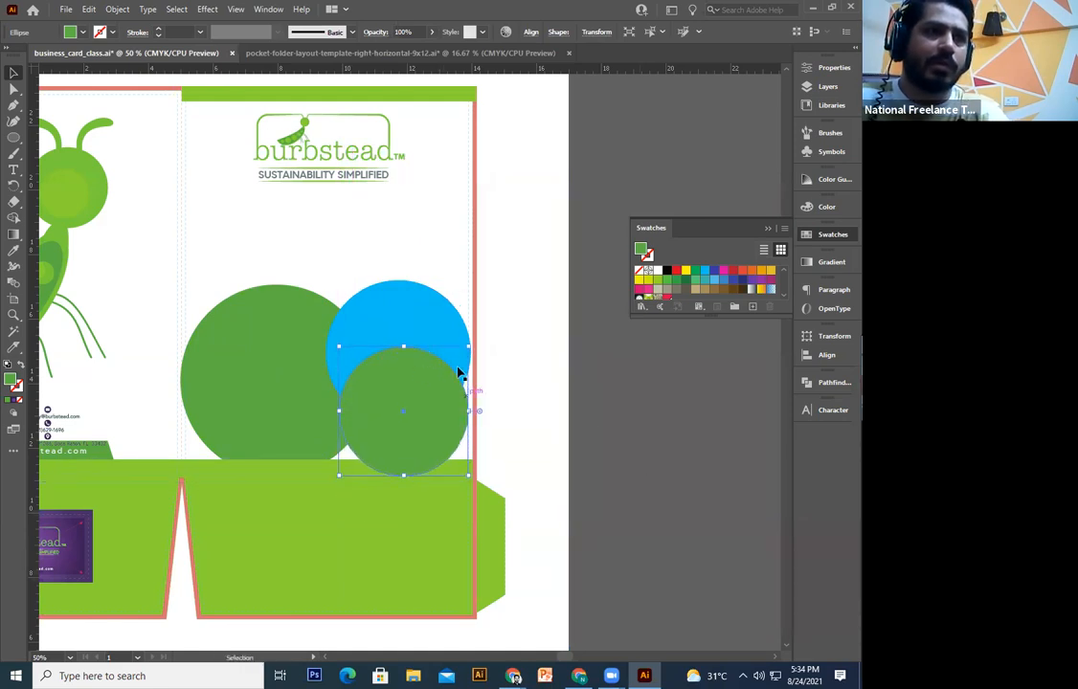
{"action": "left_click_drag", "start_coordinate": [338, 348], "coordinate": [348, 356]}
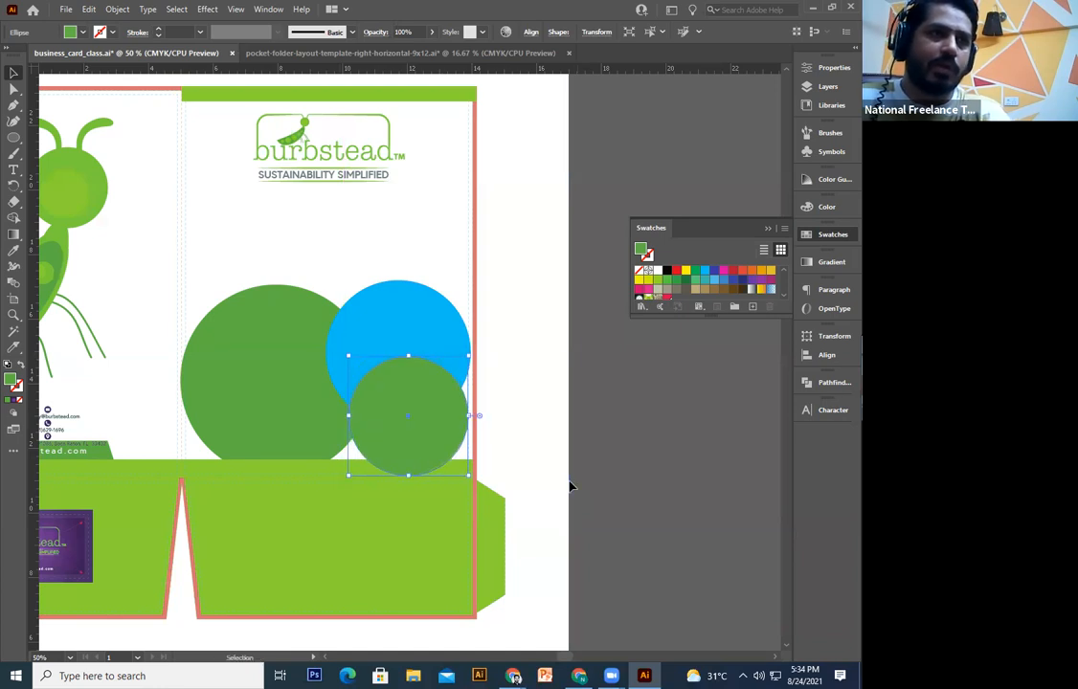
Step: Nudge the small green circle closer to the cover's right margin and shift the blue circle down and left
{"action": "key", "text": "Up"}
{"action": "key", "text": "Up"}
{"action": "key", "text": "Up"}
{"action": "key", "text": "Up"}
{"action": "key", "text": "Up"}
{"action": "key", "text": "Up"}
{"action": "key", "text": "Up"}
{"action": "key", "text": "Up"}
{"action": "key", "text": "Down"}
{"action": "key", "text": "Down"}
{"action": "key", "text": "Down"}
{"action": "key", "text": "Down"}
{"action": "key", "text": "Down"}
{"action": "key", "text": "Down"}
{"action": "key", "text": "Down"}
{"action": "key", "text": "Down"}
{"action": "key", "text": "Down"}
{"action": "key", "text": "Right"}
{"action": "key", "text": "Right"}
{"action": "key", "text": "Right"}
{"action": "left_click_drag", "start_coordinate": [355, 354], "coordinate": [340, 361]}
{"action": "left_click", "coordinate": [586, 450]}
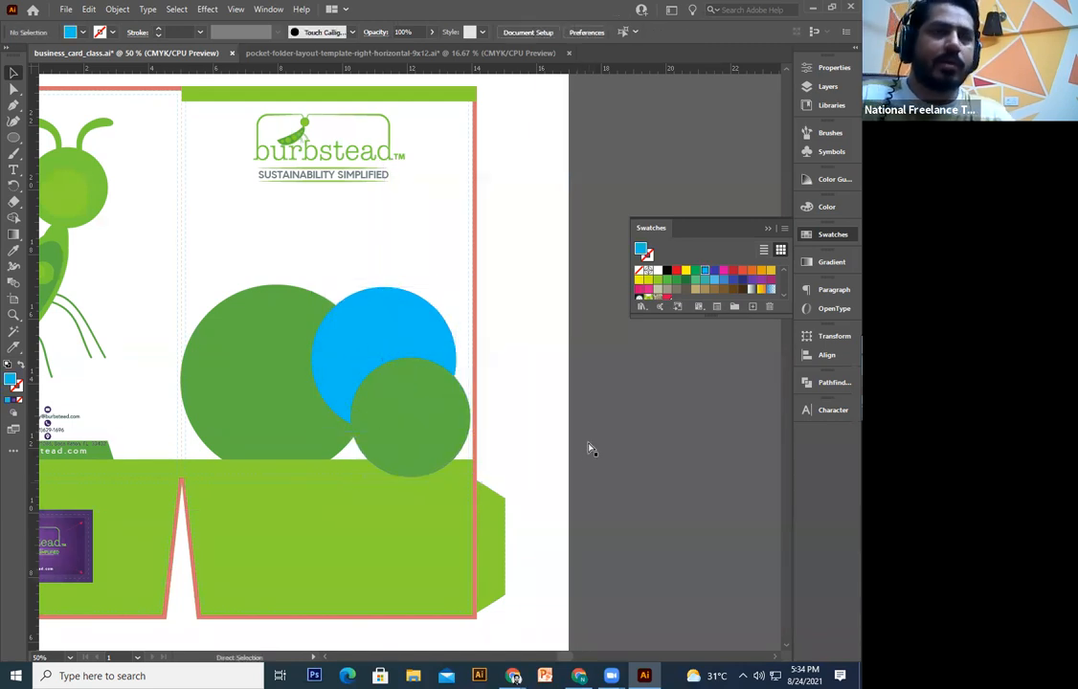
Step: Duplicate the large green circle and scale the copy down above the other circles, just below the logo
{"action": "key", "text": "ctrl+equal"}
{"action": "left_click", "coordinate": [208, 314]}
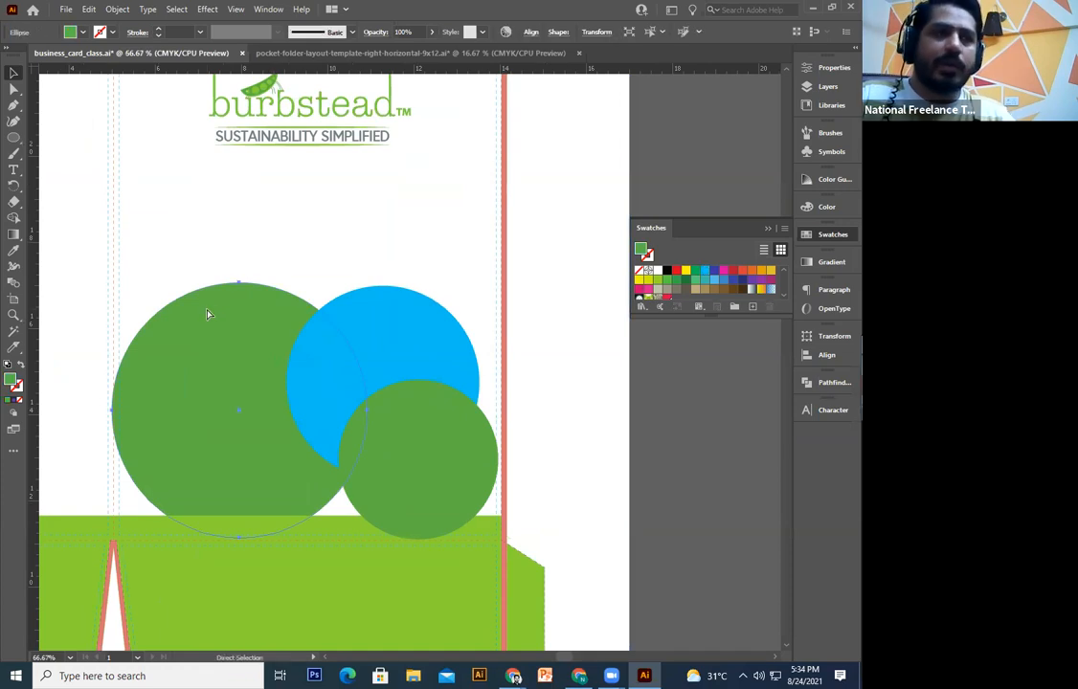
{"action": "key", "text": "ctrl+minus"}
{"action": "left_click_drag", "start_coordinate": [282, 291], "coordinate": [244, 354]}
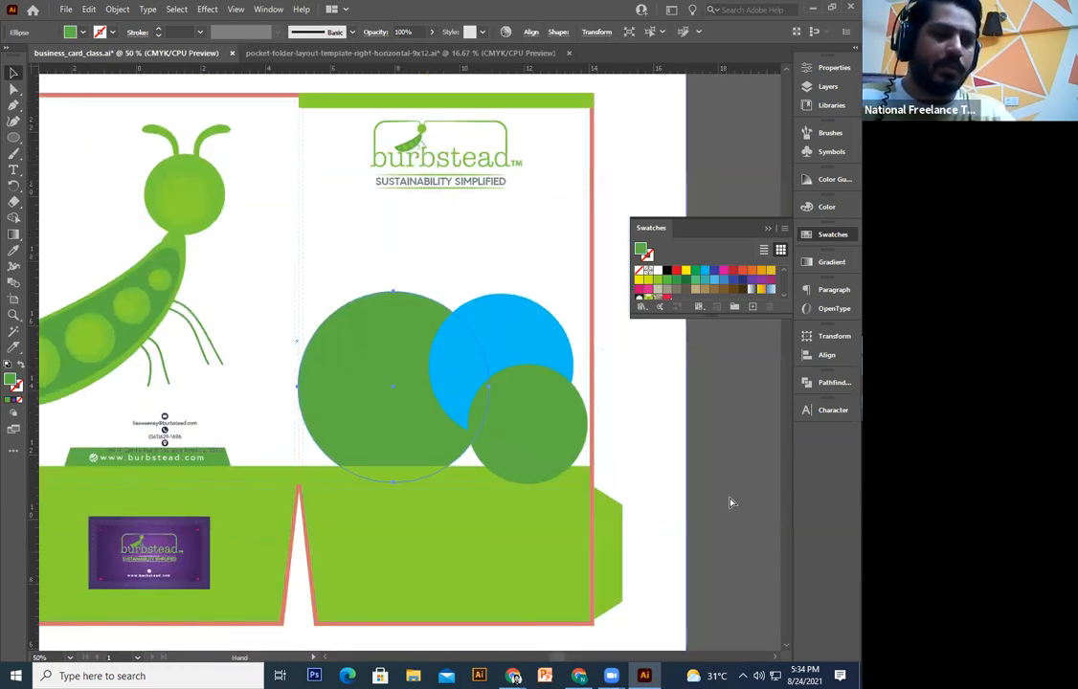
{"action": "left_click_drag", "start_coordinate": [465, 326], "coordinate": [560, 250]}
{"action": "left_click_drag", "start_coordinate": [279, 517], "coordinate": [458, 313]}
Step: Shift the blue circle right and scale down the small green circle overlapping its lower edge
{"action": "left_click_drag", "start_coordinate": [453, 365], "coordinate": [493, 377]}
{"action": "left_click", "coordinate": [602, 388]}
{"action": "mouse_move", "coordinate": [481, 489]}
{"action": "left_mouse_down"}
{"action": "mouse_move", "coordinate": [474, 507]}
{"action": "mouse_move", "coordinate": [459, 507]}
{"action": "mouse_move", "coordinate": [499, 517]}
{"action": "mouse_move", "coordinate": [480, 490]}
{"action": "left_mouse_up"}
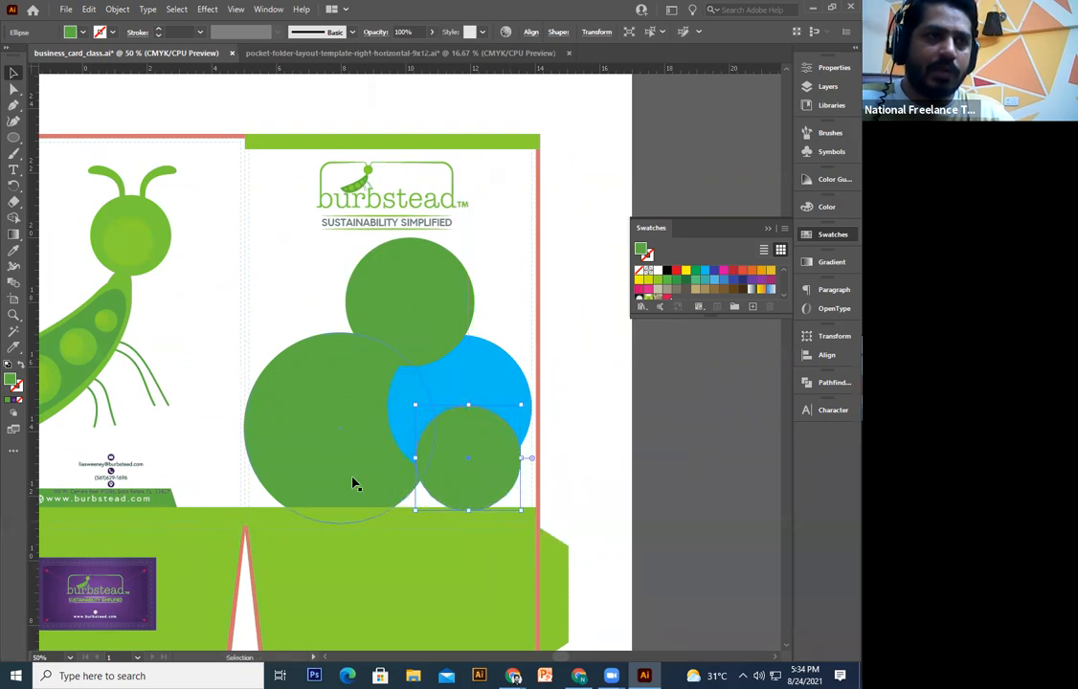
{"action": "left_click", "coordinate": [614, 486]}
{"action": "left_click_drag", "start_coordinate": [449, 353], "coordinate": [456, 371]}
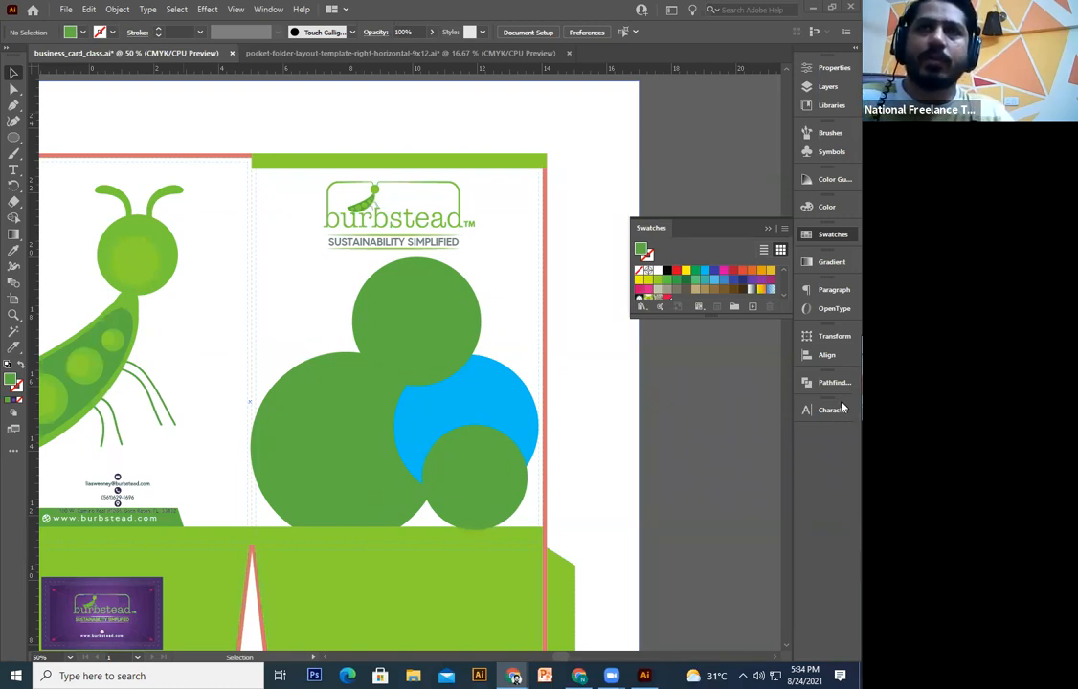
Step: Paste the copied garden path photo into the folder layout and position it over the front cover circles
{"action": "left_click", "coordinate": [349, 501]}
{"action": "scroll", "coordinate": [760, 448], "scroll_direction": "right", "scroll_amount": 1}
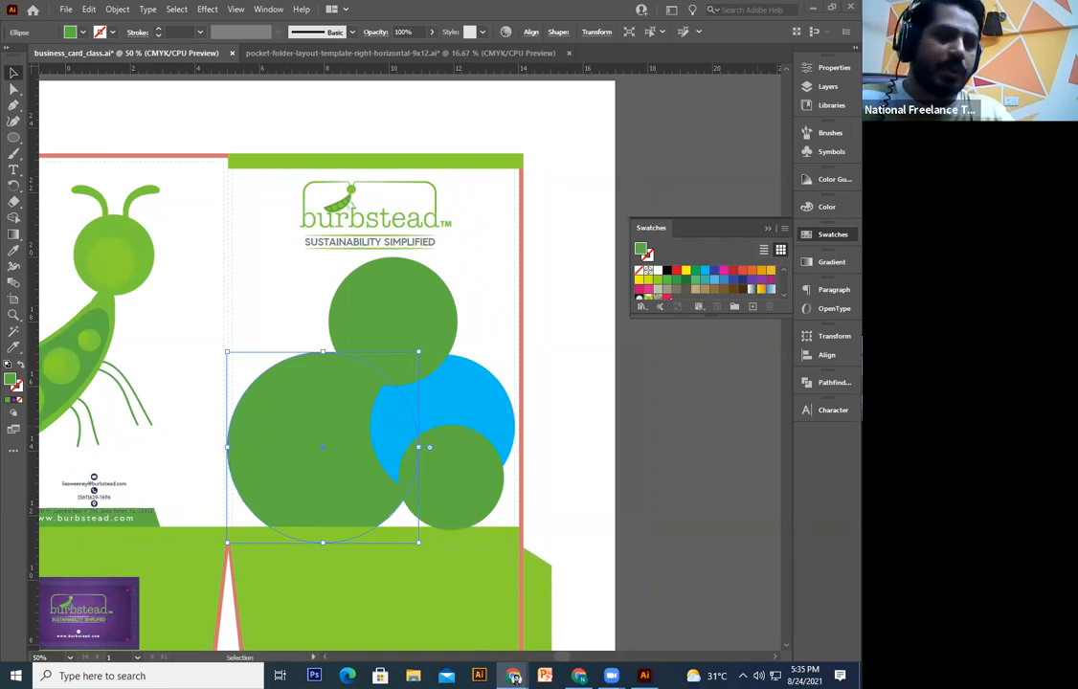
{"action": "key", "text": "ctrl+v"}
{"action": "left_click_drag", "start_coordinate": [433, 383], "coordinate": [388, 434]}
Step: Send the garden photo backward in the stacking order until it sits behind all four circles
{"action": "key", "text": "ctrl+bracketleft"}
{"action": "key", "text": "ctrl+bracketleft"}
{"action": "key", "text": "ctrl+bracketleft"}
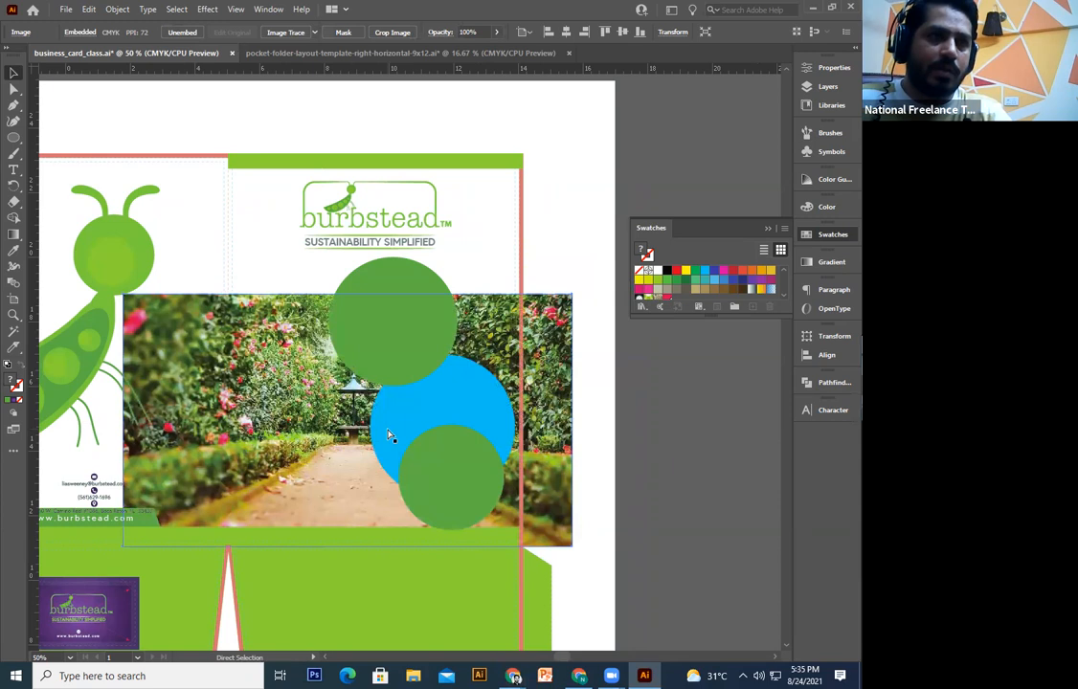
{"action": "key", "text": "ctrl+bracketleft"}
{"action": "key", "text": "ctrl+bracketright"}
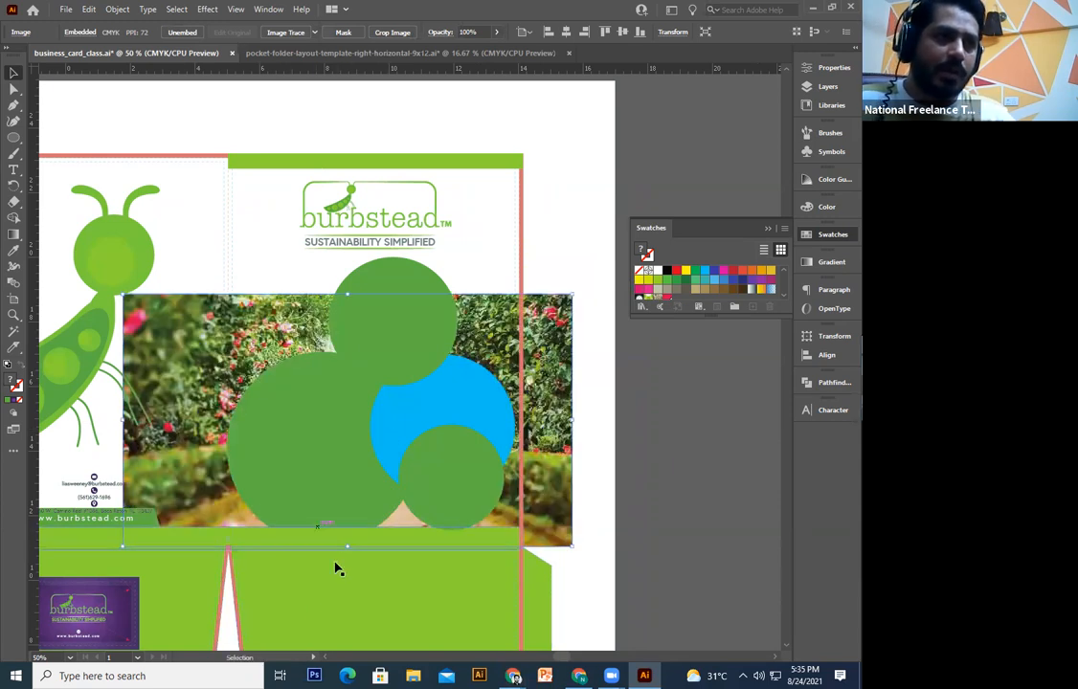
Step: Clip the garden path photo to the large green circle with a clipping mask
{"action": "left_click", "coordinate": [315, 486]}
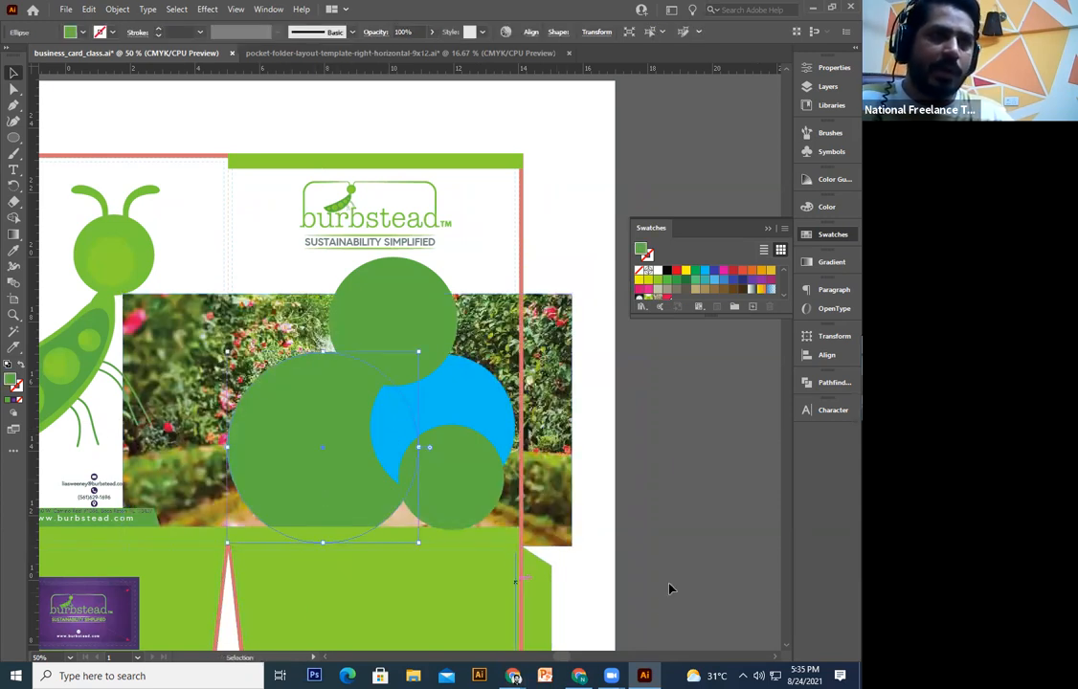
{"action": "left_click", "coordinate": [539, 454], "text": "shift"}
{"action": "right_click", "coordinate": [541, 456]}
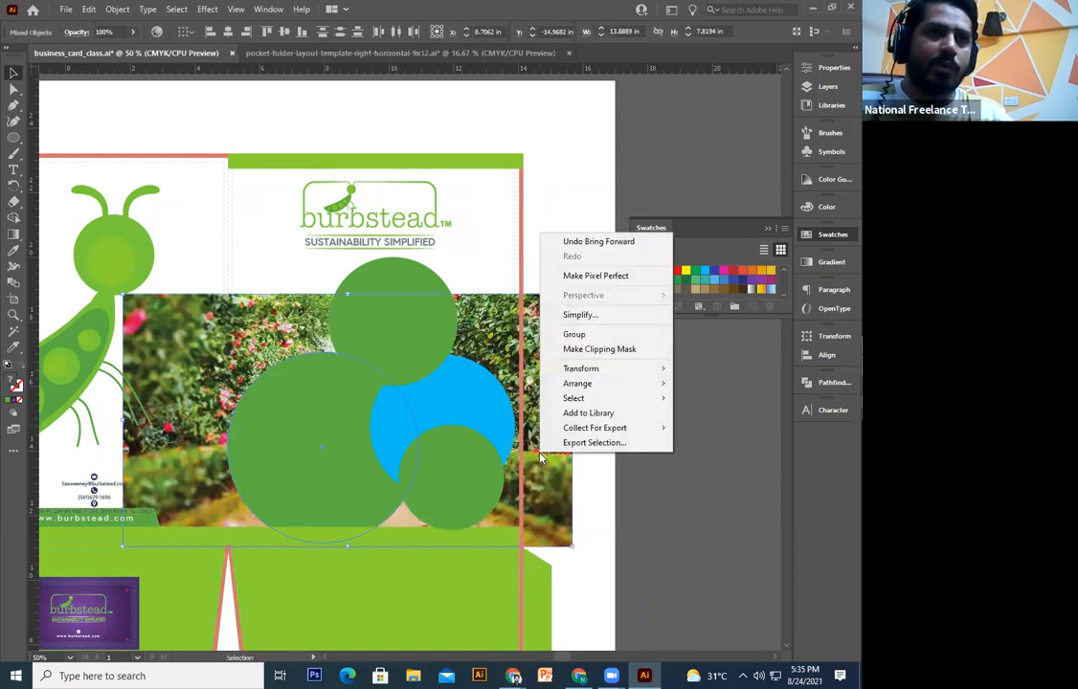
{"action": "left_click", "coordinate": [605, 349]}
Step: Scale down and reposition the garden path photo inside its circular mask so the path and pavilion sit centrally
{"action": "double_click", "coordinate": [383, 438]}
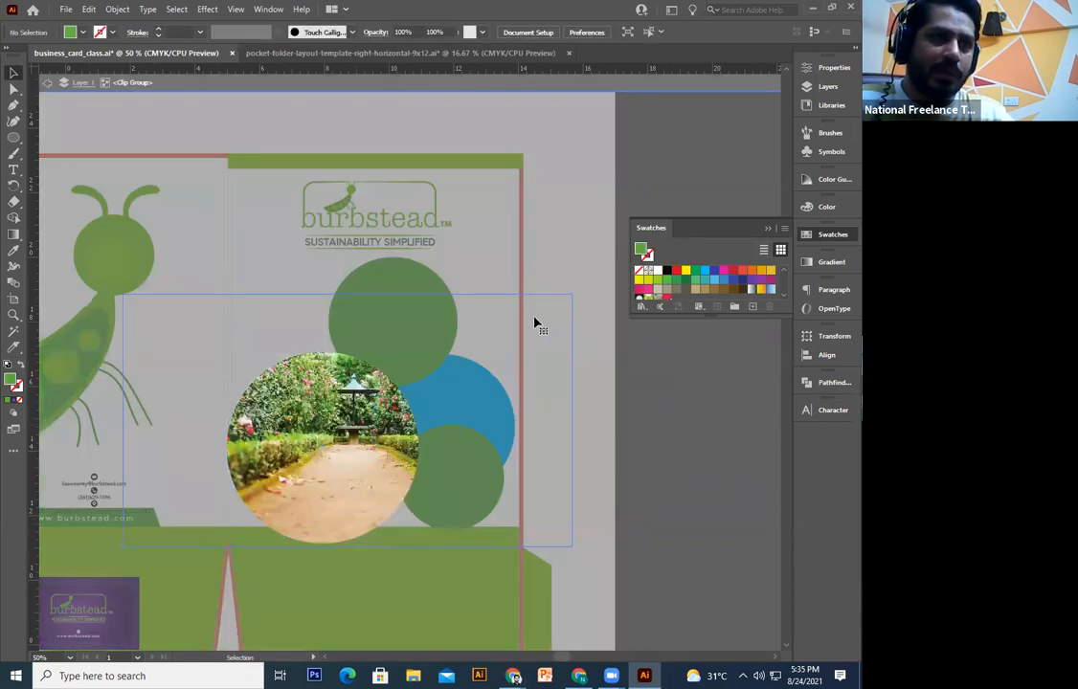
{"action": "left_click_drag", "start_coordinate": [509, 343], "coordinate": [474, 350]}
{"action": "left_click_drag", "start_coordinate": [316, 470], "coordinate": [345, 484]}
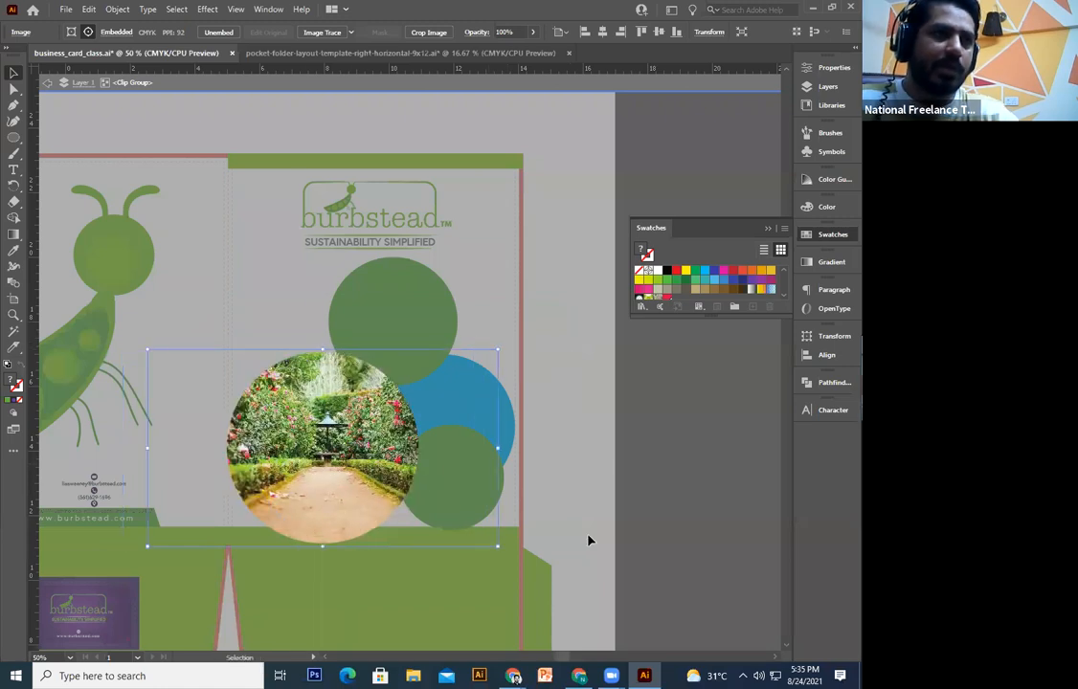
{"action": "double_click", "coordinate": [658, 474]}
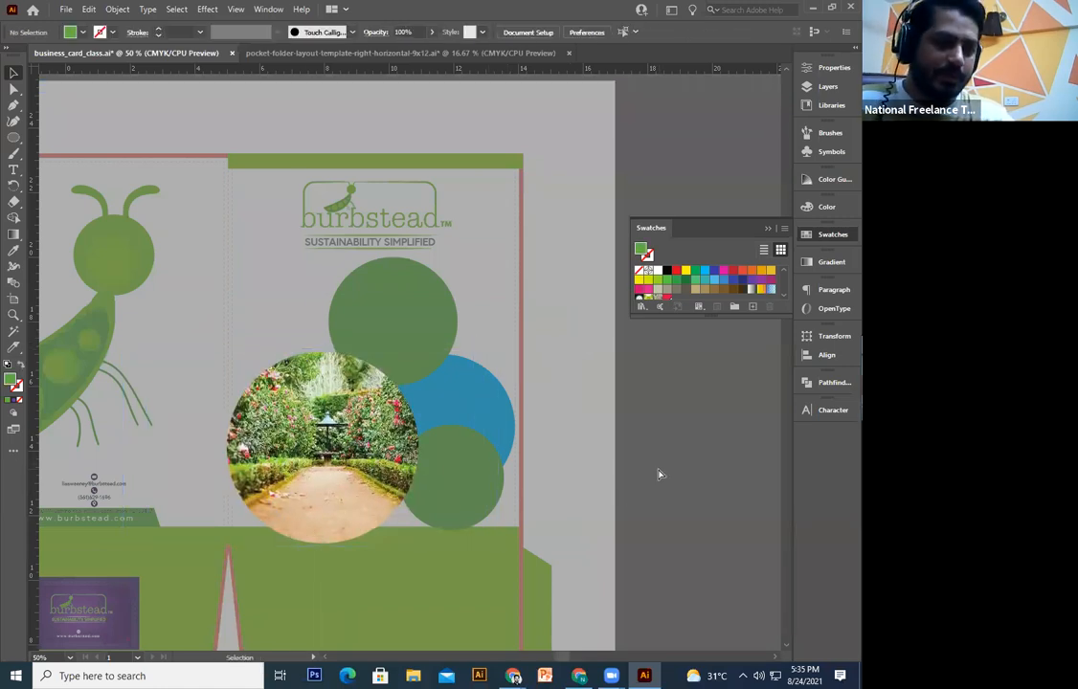
Step: Paste the large circle in place over the masked photo as an unfilled ring with an 11 pt white stroke
{"action": "key", "text": "ctrl+f"}
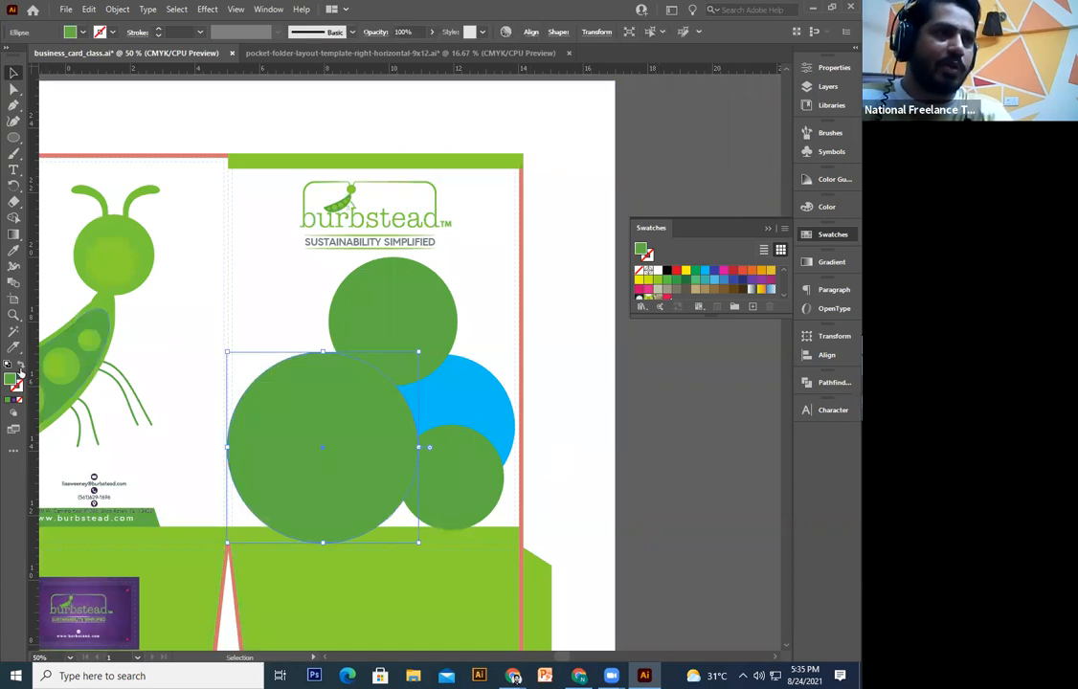
{"action": "key", "text": "ctrl+7"}
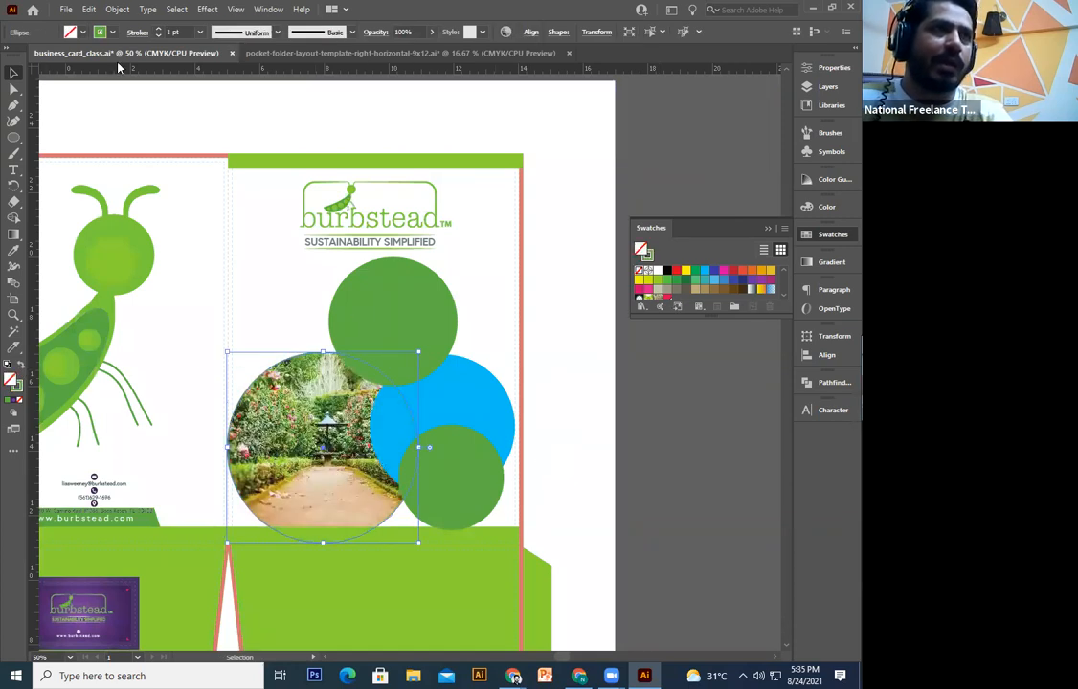
{"action": "left_click", "coordinate": [158, 29]}
{"action": "left_click", "coordinate": [158, 28]}
{"action": "left_click", "coordinate": [158, 29]}
{"action": "left_click", "coordinate": [158, 28]}
{"action": "left_click", "coordinate": [158, 29]}
{"action": "left_click", "coordinate": [158, 29]}
{"action": "left_click", "coordinate": [158, 29]}
{"action": "left_click", "coordinate": [158, 29]}
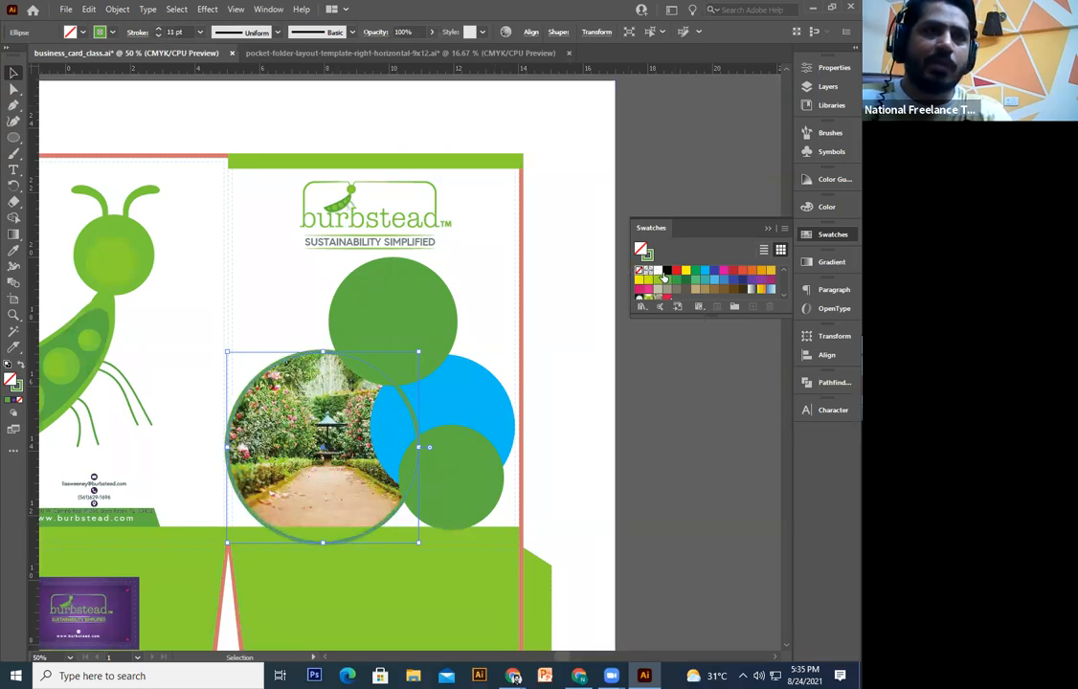
{"action": "mouse_move", "coordinate": [651, 286]}
{"action": "left_mouse_down"}
{"action": "mouse_move", "coordinate": [60, 425]}
{"action": "mouse_move", "coordinate": [19, 391]}
{"action": "left_mouse_up"}
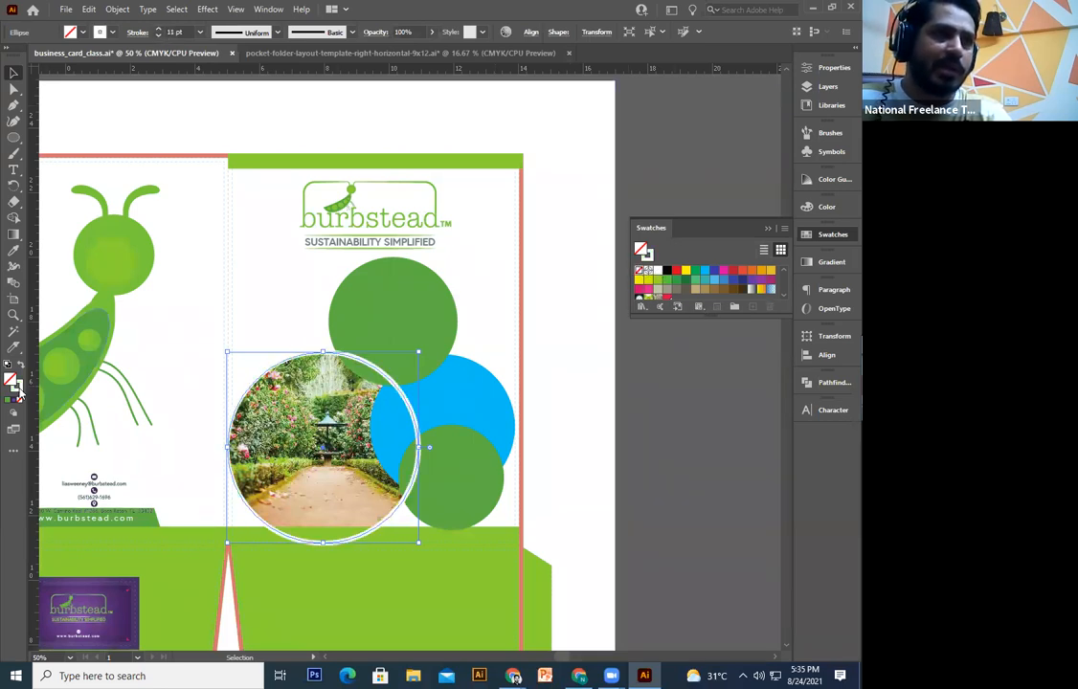
{"action": "left_click", "coordinate": [676, 489]}
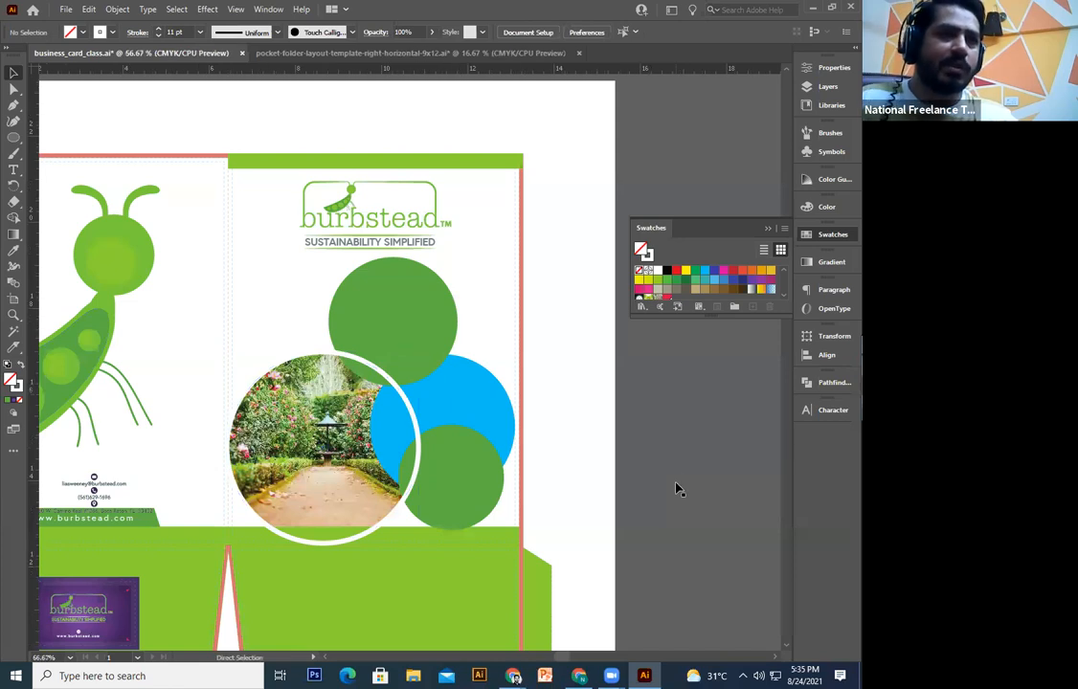
Step: Send the blue circle backward behind the large garden path photo circle
{"action": "scroll", "coordinate": [533, 517], "scroll_direction": "up", "scroll_amount": 1}
{"action": "left_click_drag", "start_coordinate": [472, 422], "coordinate": [466, 429]}
{"action": "key", "text": "ctrl+z"}
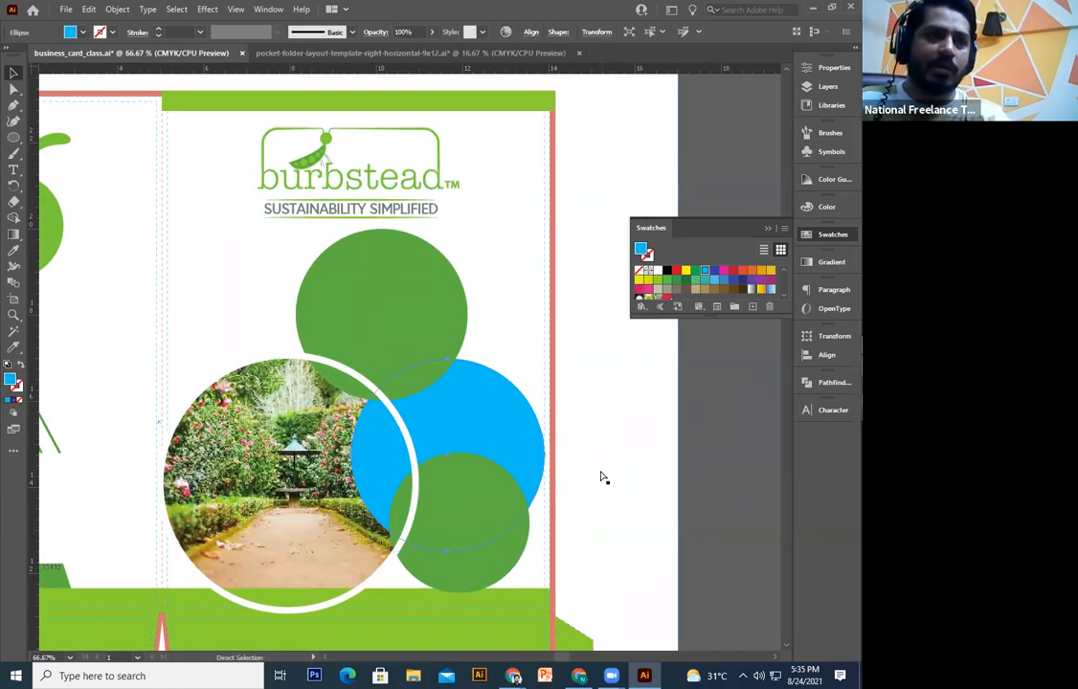
{"action": "key", "text": "v"}
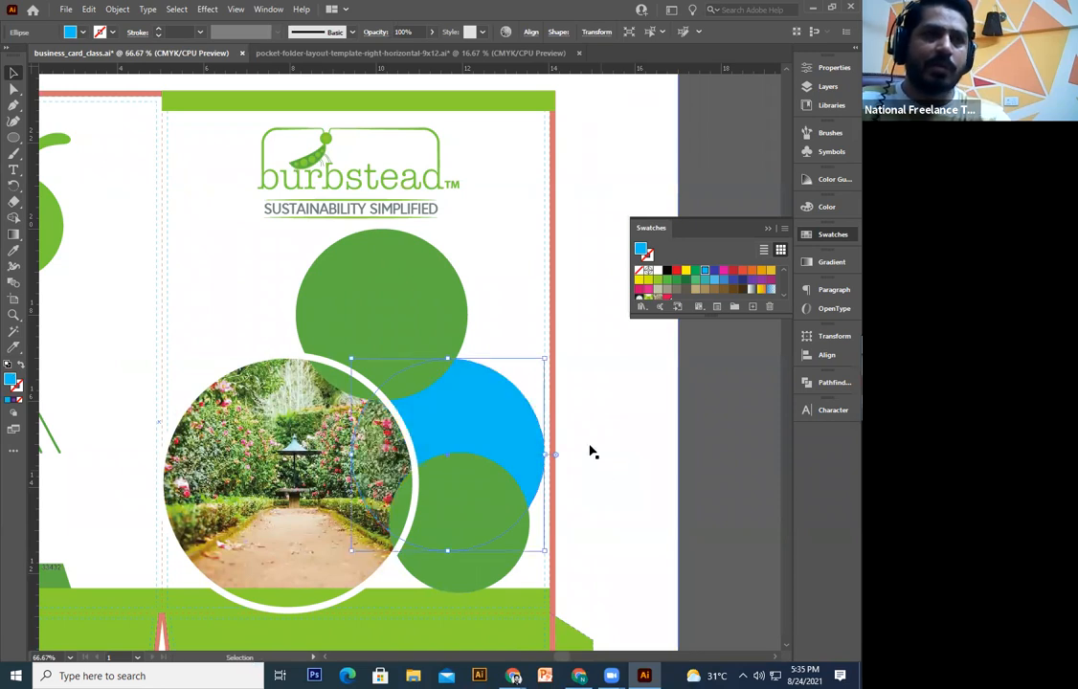
{"action": "scroll", "coordinate": [456, 497], "scroll_direction": "up", "scroll_amount": 1}
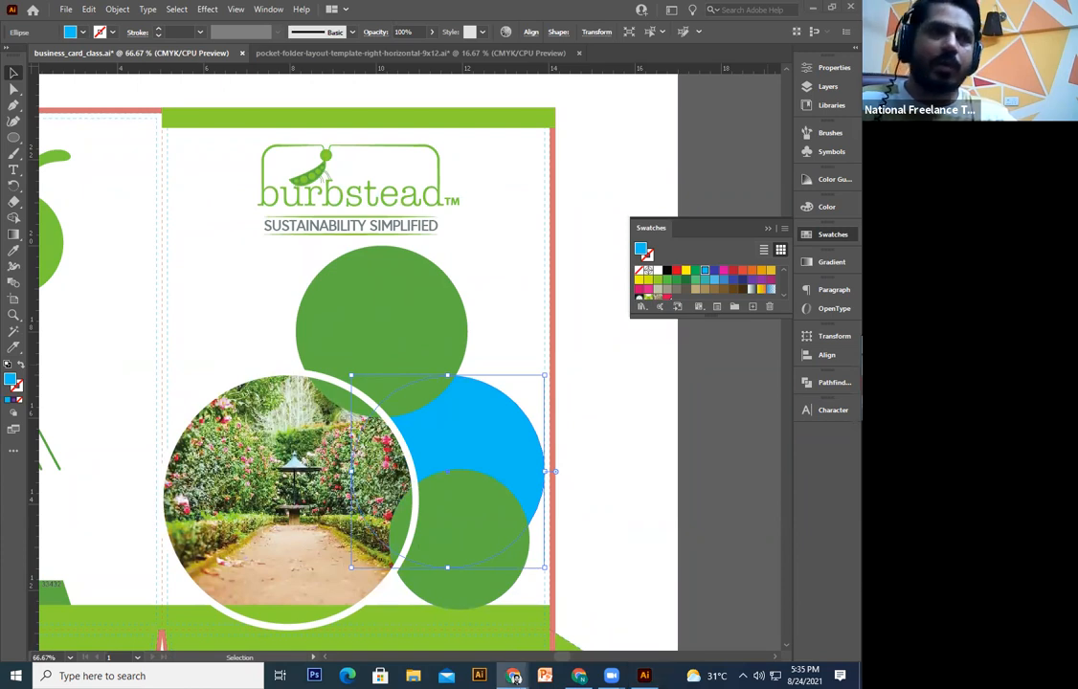
Step: Paste the garden bench photo into the folder layout and scale it down over the front cover circles
{"action": "left_click", "coordinate": [403, 402]}
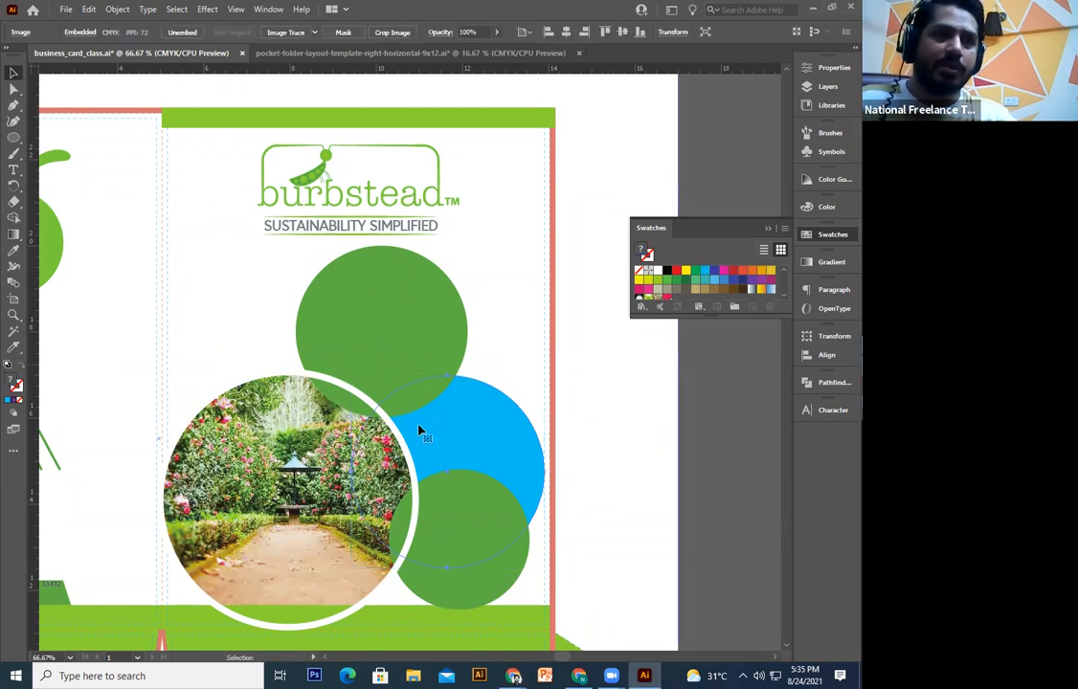
{"action": "key", "text": "ctrl+shift+]"}
{"action": "left_click_drag", "start_coordinate": [381, 385], "coordinate": [396, 415]}
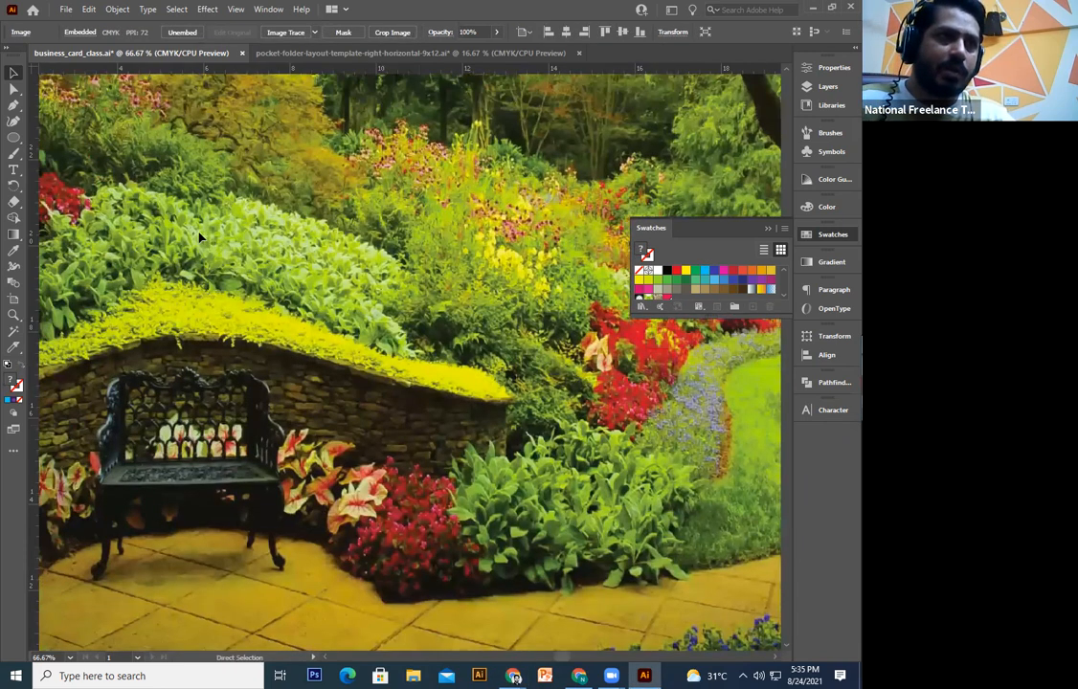
{"action": "key", "text": "ctrl+minus"}
{"action": "key", "text": "ctrl+minus"}
{"action": "key", "text": "ctrl+minus"}
{"action": "left_click_drag", "start_coordinate": [197, 227], "coordinate": [282, 345]}
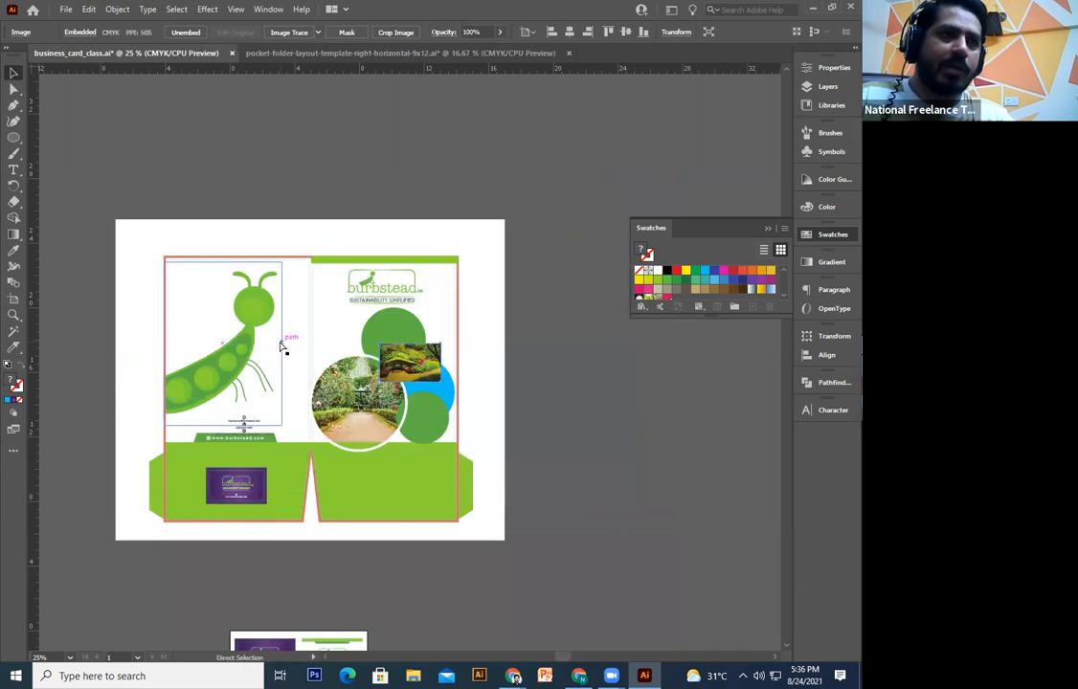
{"action": "key", "text": "ctrl+plus"}
{"action": "key", "text": "ctrl+plus"}
{"action": "key", "text": "ctrl+plus"}
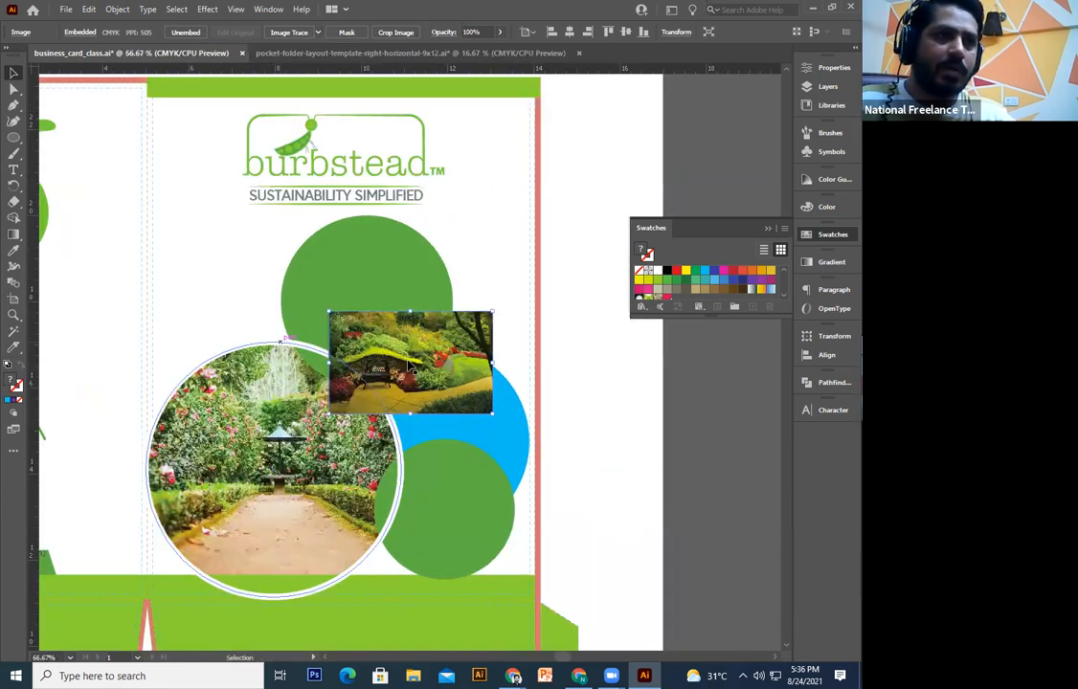
Step: Enlarge the bench photo to cover the upper green circle and send it backward behind that circle
{"action": "left_click_drag", "start_coordinate": [484, 406], "coordinate": [392, 352]}
{"action": "left_click_drag", "start_coordinate": [504, 450], "coordinate": [555, 473]}
{"action": "left_click_drag", "start_coordinate": [323, 341], "coordinate": [287, 349]}
{"action": "key", "text": "ctrl+["}
{"action": "key", "text": "ctrl+["}
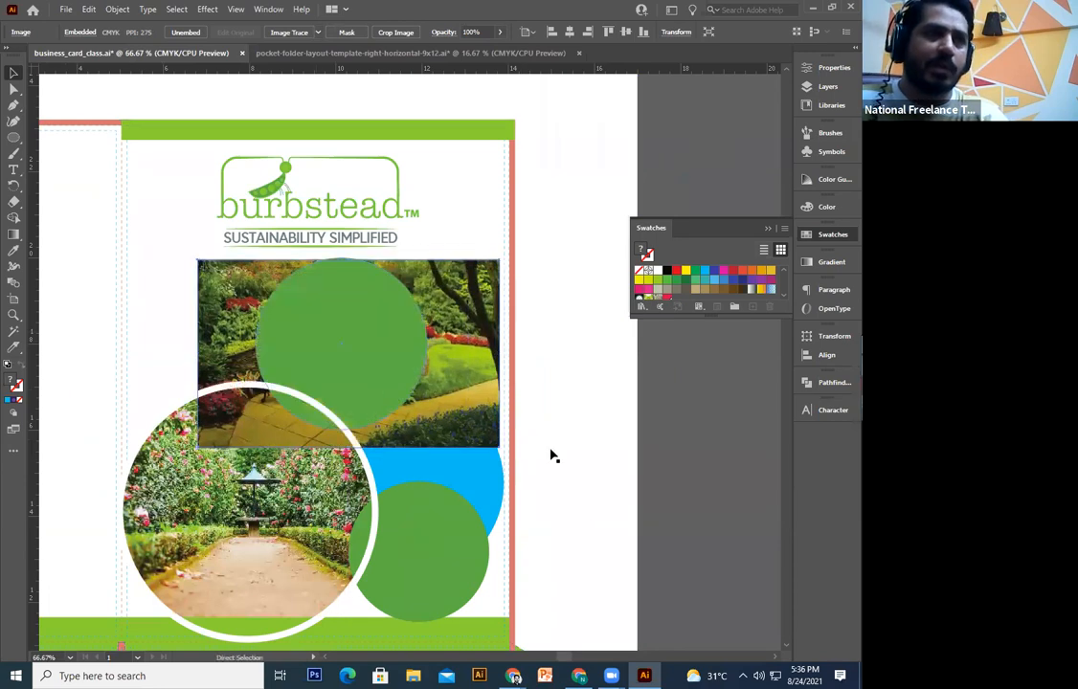
Step: Clip the garden bench photo to the upper green circle with a clipping mask
{"action": "left_click", "coordinate": [326, 337], "text": "ctrl"}
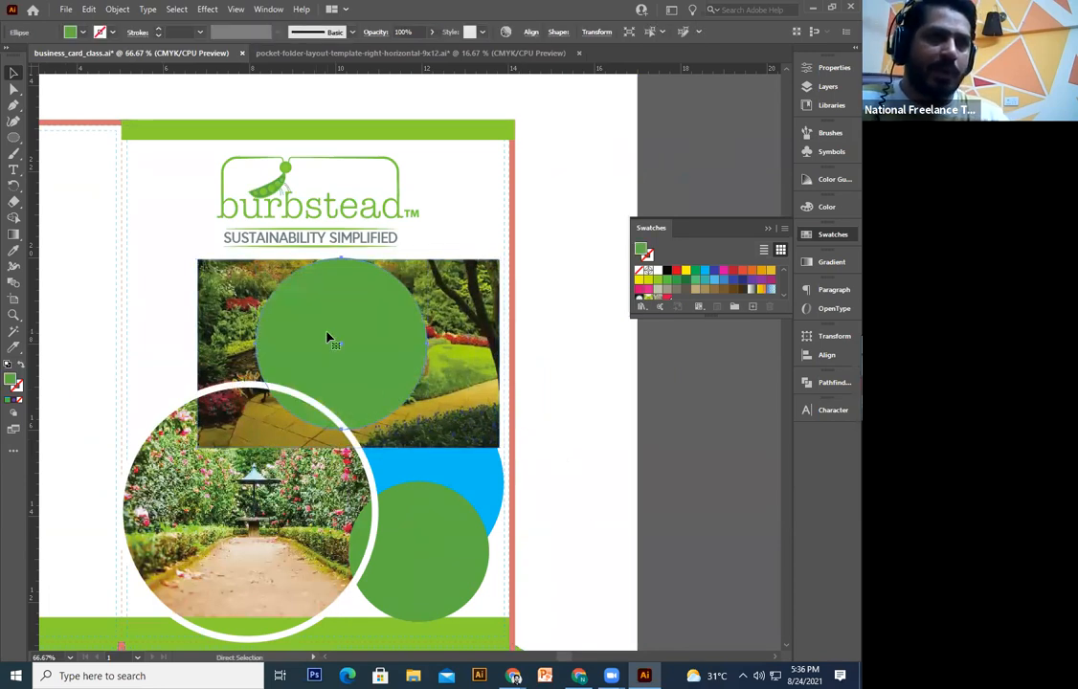
{"action": "left_click", "coordinate": [455, 400], "text": "shift"}
{"action": "right_click", "coordinate": [461, 405]}
{"action": "left_click", "coordinate": [554, 519]}
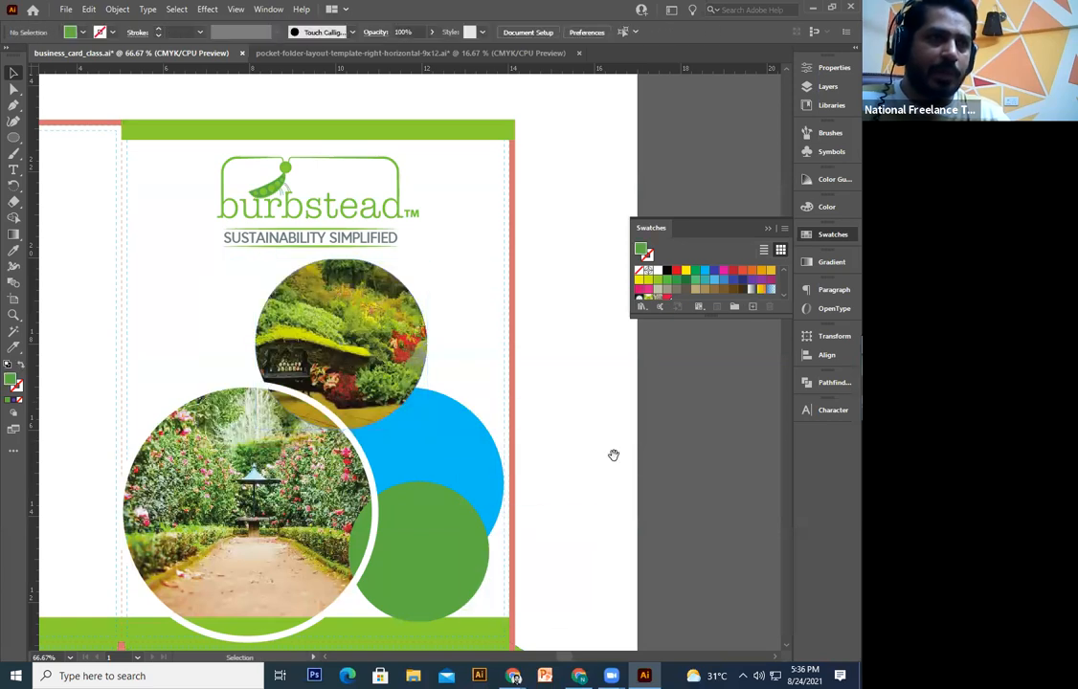
Step: Paste the upper circle in place over the bench photo and sample the large ring's 11 pt white outline onto it
{"action": "scroll", "coordinate": [614, 462], "scroll_direction": "up", "scroll_amount": 1}
{"action": "key", "text": "ctrl+f"}
{"action": "left_click", "coordinate": [13, 249]}
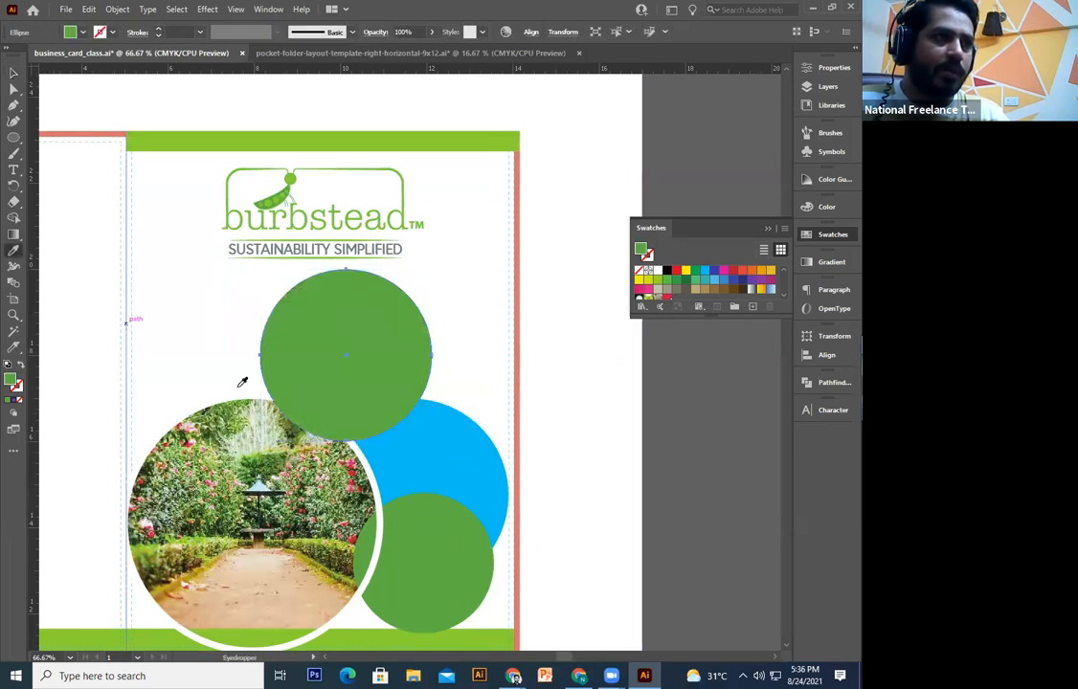
{"action": "left_click", "coordinate": [222, 399]}
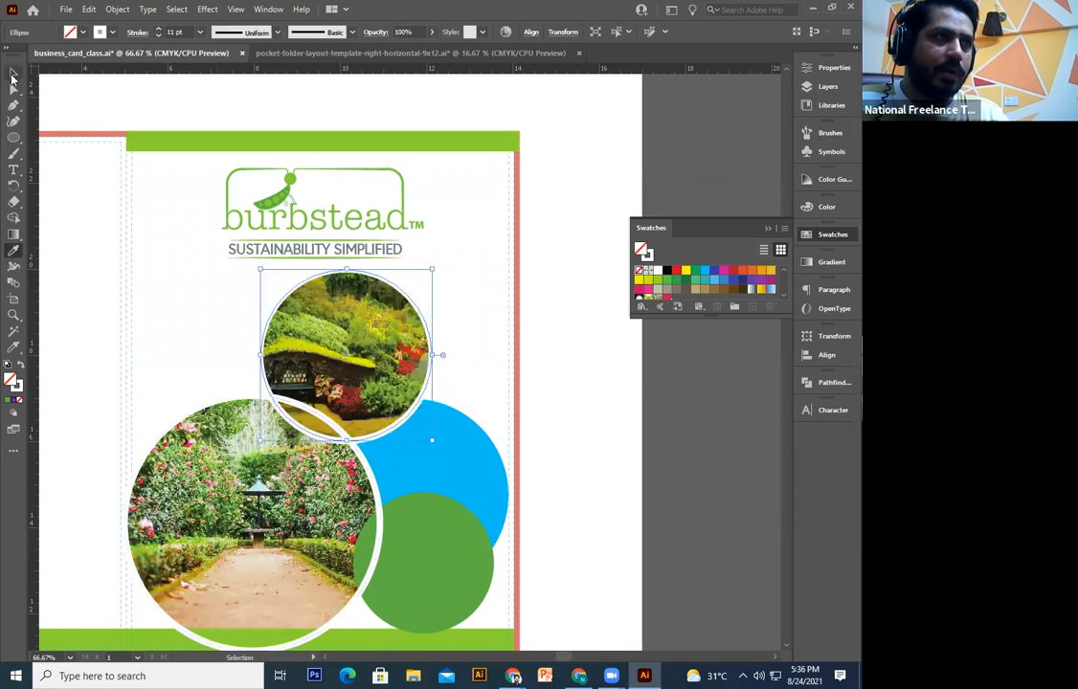
{"action": "key", "text": "v"}
{"action": "left_click", "coordinate": [515, 361]}
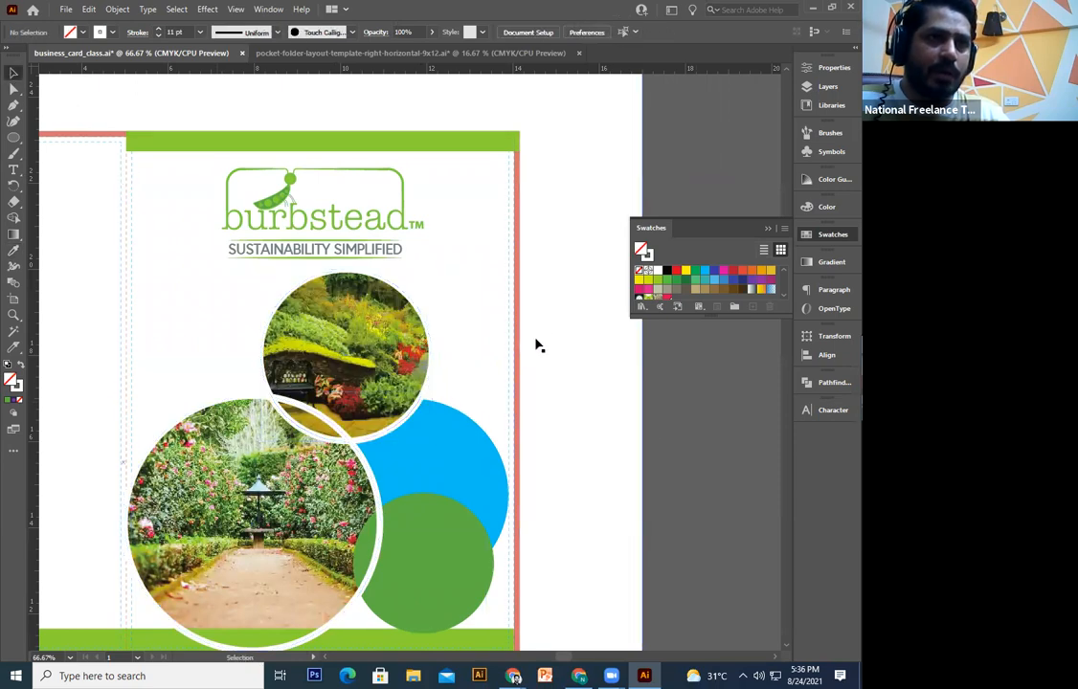
Step: Bring the masked bench photo and its white ring in front of the large garden path circle
{"action": "left_click_drag", "start_coordinate": [537, 346], "coordinate": [384, 367]}
{"action": "key", "text": "shift+x"}
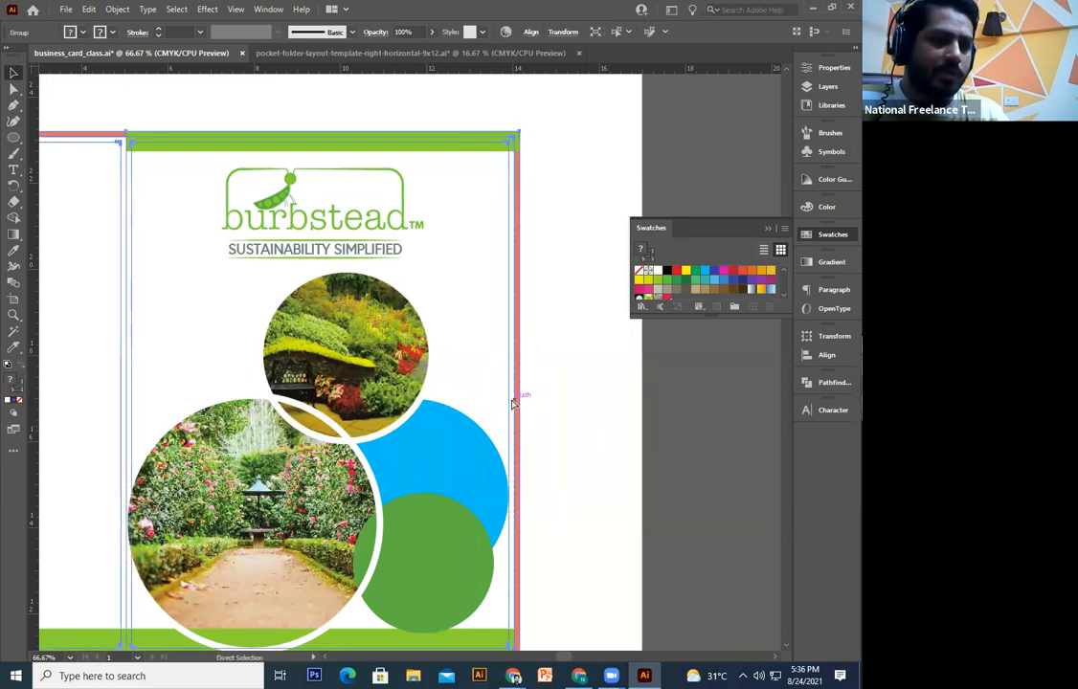
{"action": "left_click", "coordinate": [417, 364]}
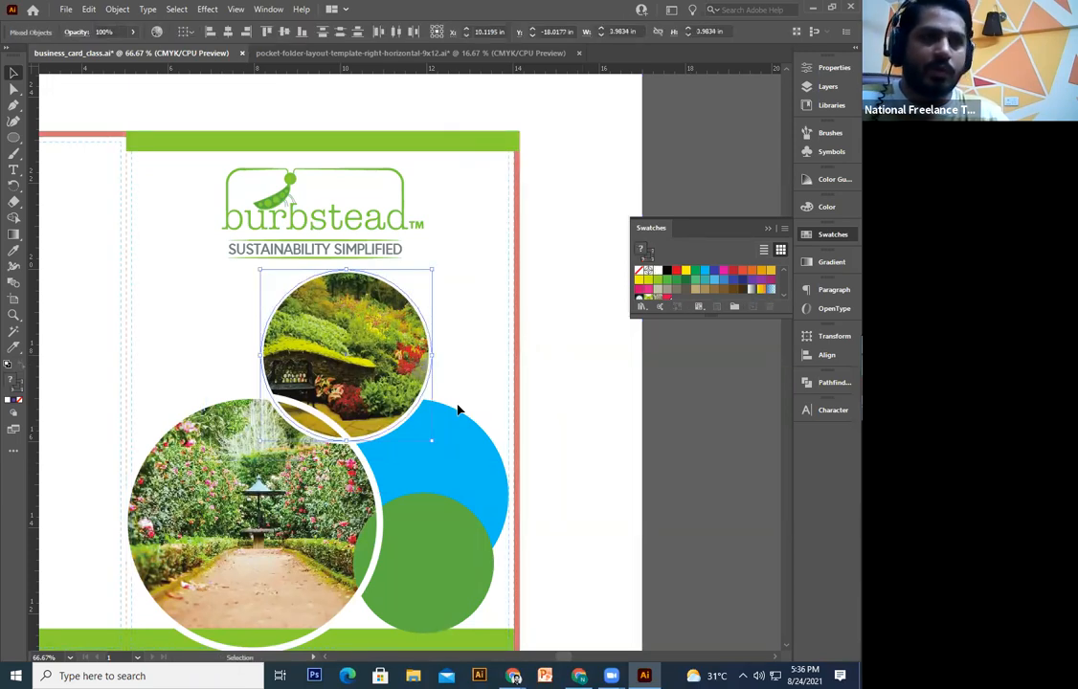
{"action": "left_click", "coordinate": [692, 418]}
{"action": "left_click_drag", "start_coordinate": [531, 466], "coordinate": [540, 424]}
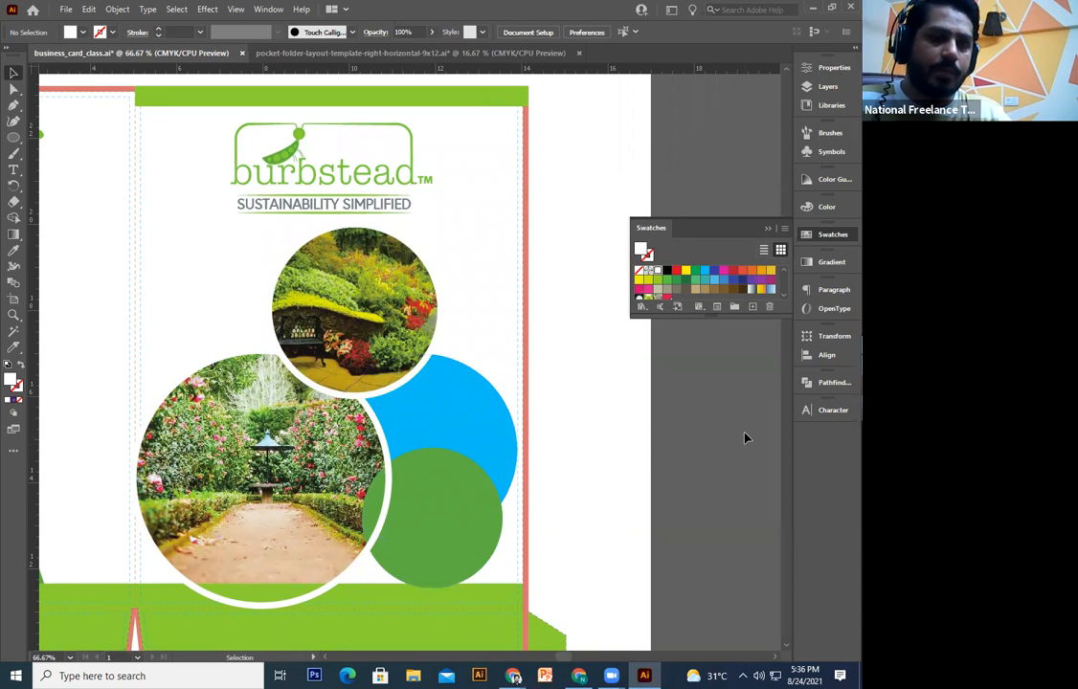
Step: Paste the flower basket photo into the layout, scale it down and position it over the small green circle
{"action": "key", "text": "ctrl+v"}
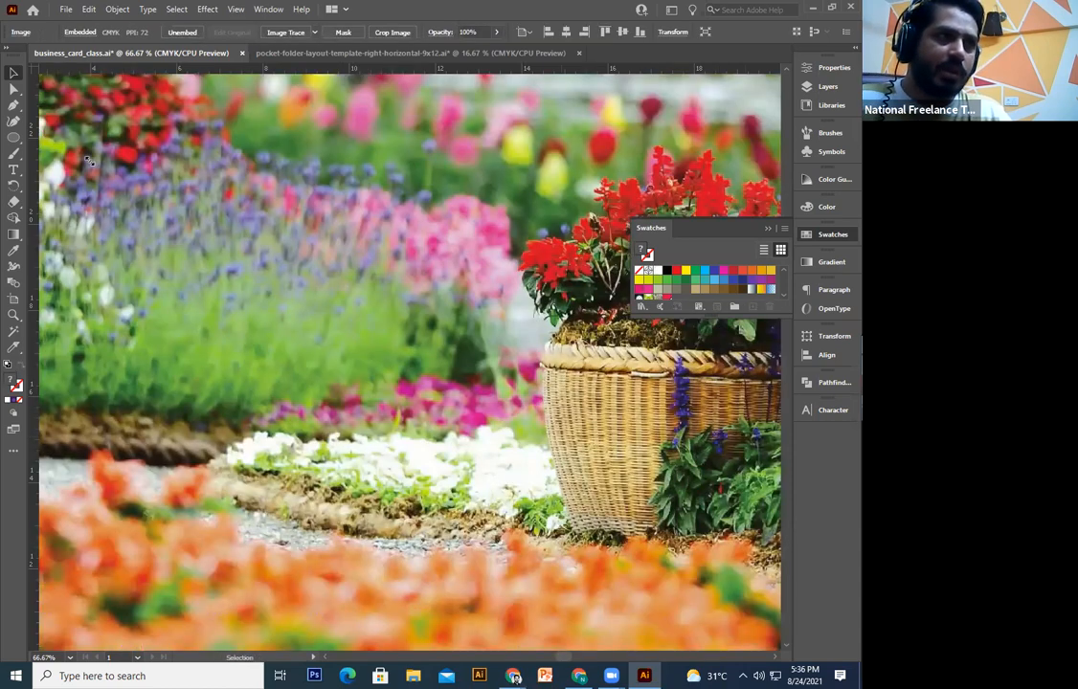
{"action": "key", "text": "ctrl+minus"}
{"action": "key", "text": "ctrl+minus"}
{"action": "left_click_drag", "start_coordinate": [87, 160], "coordinate": [239, 332]}
{"action": "key", "text": "ctrl+plus"}
{"action": "key", "text": "ctrl+plus"}
{"action": "left_click_drag", "start_coordinate": [404, 510], "coordinate": [345, 585]}
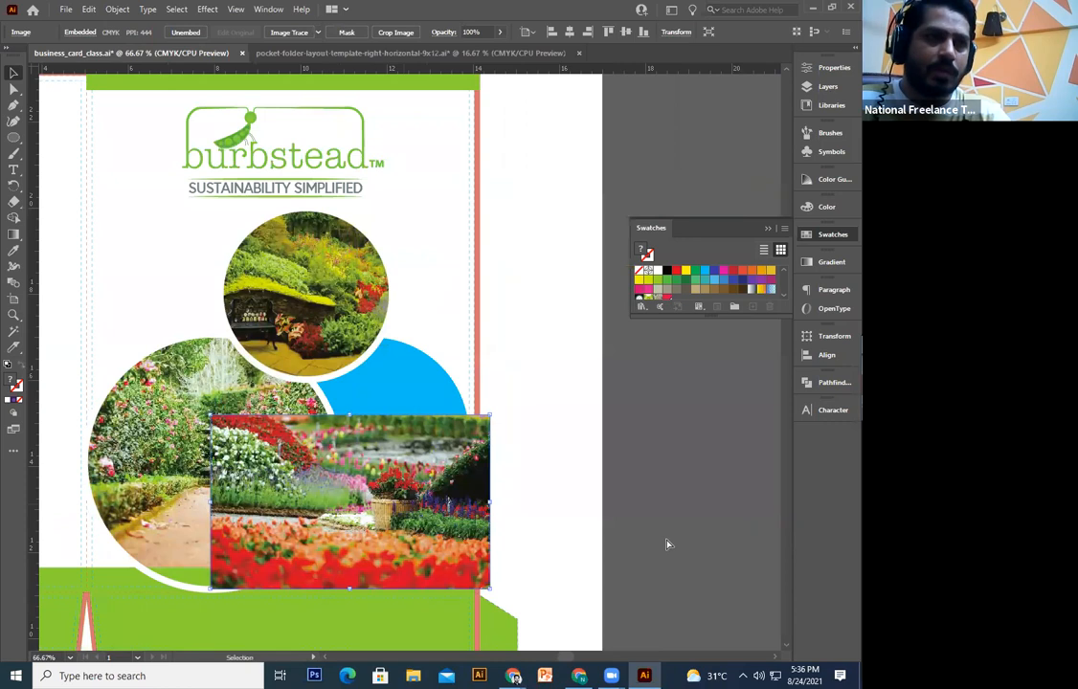
Step: Send the flower basket photo behind the small green circle and clip it to that circle with a clipping mask
{"action": "key", "text": "ctrl+["}
{"action": "left_click", "coordinate": [432, 509]}
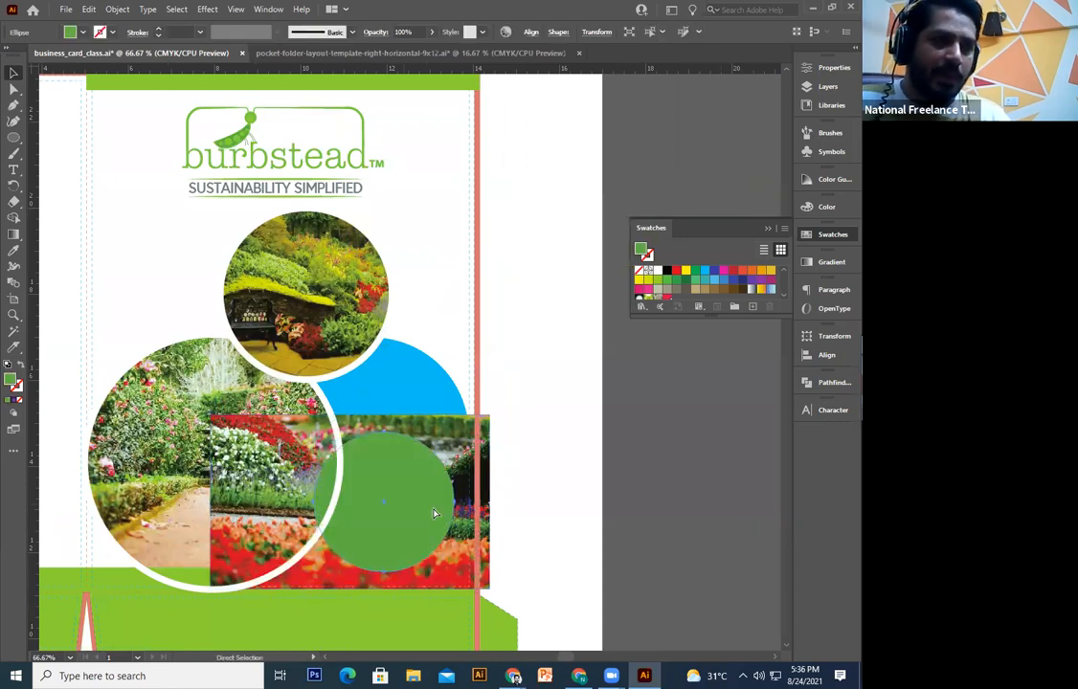
{"action": "left_click", "coordinate": [465, 443], "text": "shift"}
{"action": "right_click", "coordinate": [465, 443]}
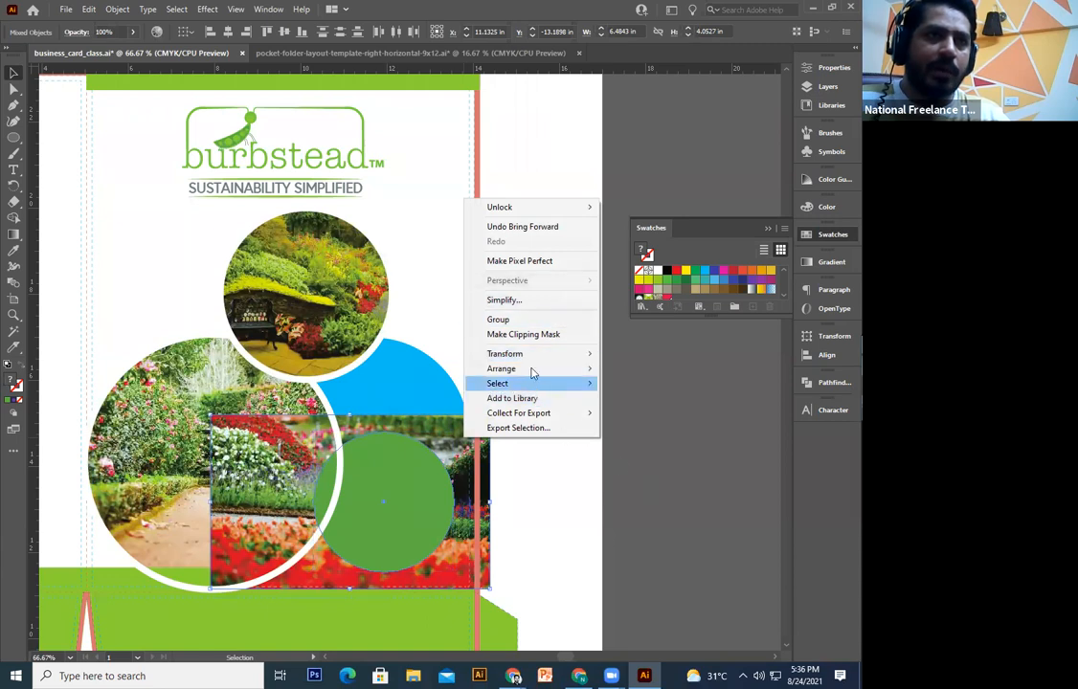
{"action": "left_click", "coordinate": [569, 336]}
{"action": "left_click", "coordinate": [622, 449]}
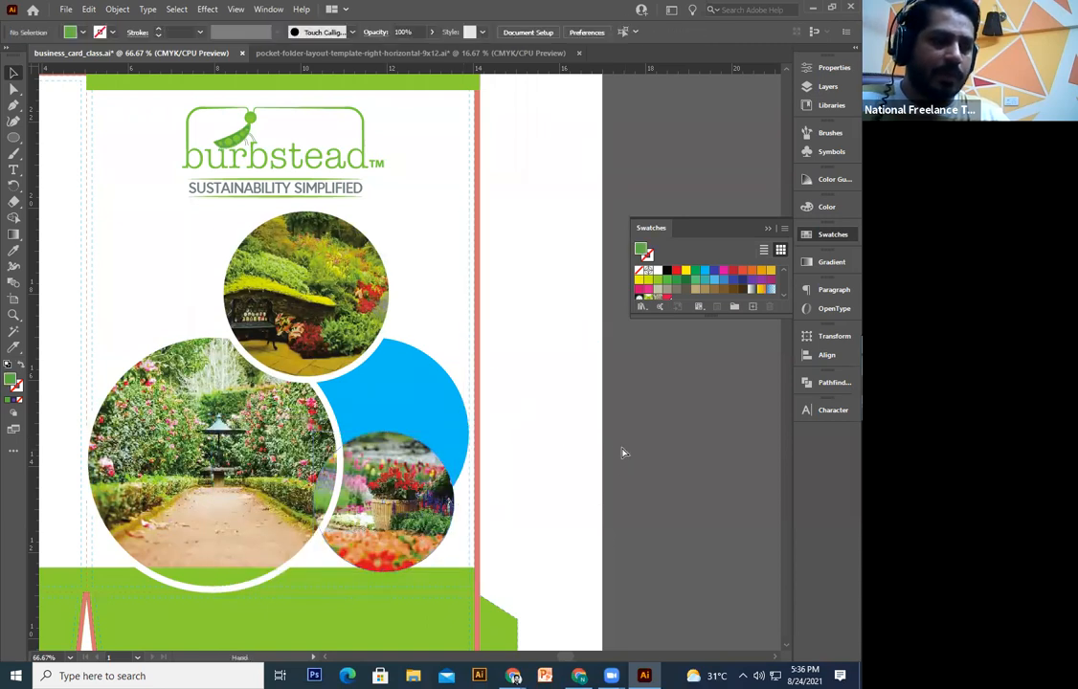
Step: Paste the small circle in place over the flower photo and give it the matching 11 pt white outline without fill
{"action": "key", "text": "ctrl+z"}
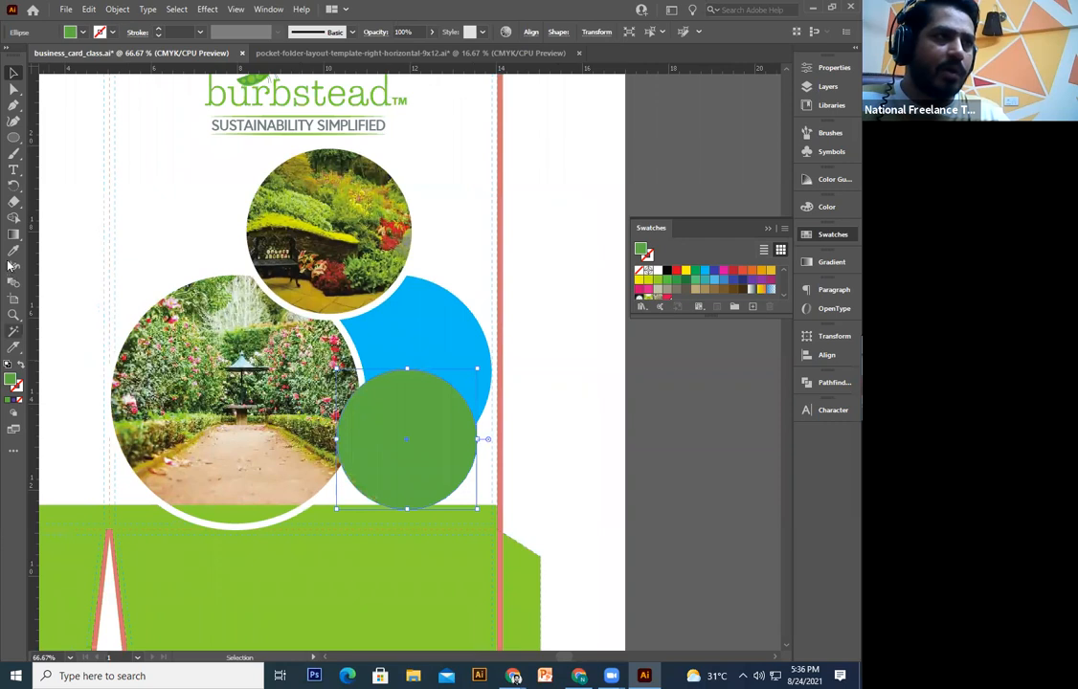
{"action": "key", "text": "ctrl+shift+z"}
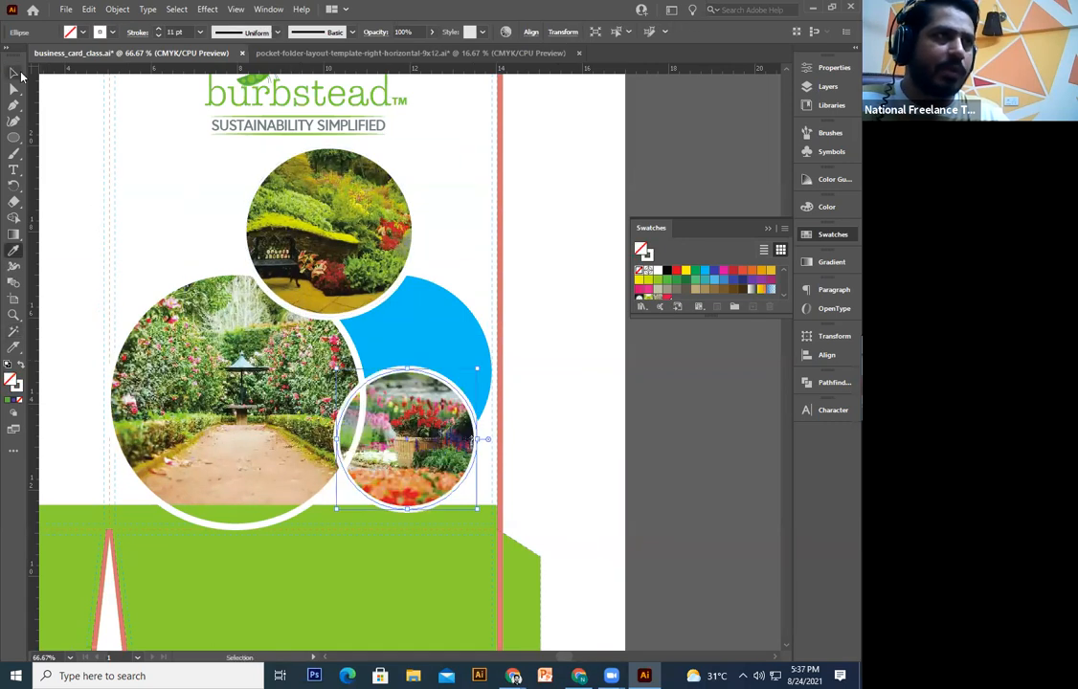
{"action": "key", "text": "a"}
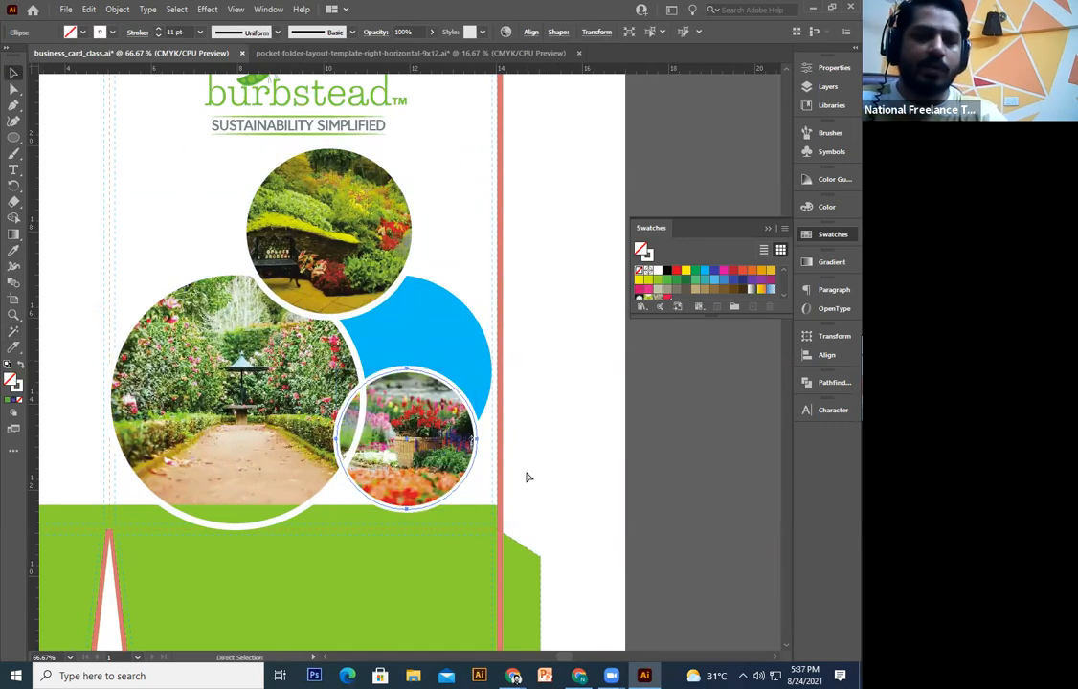
{"action": "left_click", "coordinate": [23, 72]}
Step: Bring the masked flower basket photo and its white ring in front of the large garden path circle
{"action": "left_click_drag", "start_coordinate": [575, 450], "coordinate": [390, 469]}
{"action": "left_click", "coordinate": [483, 383], "text": "shift"}
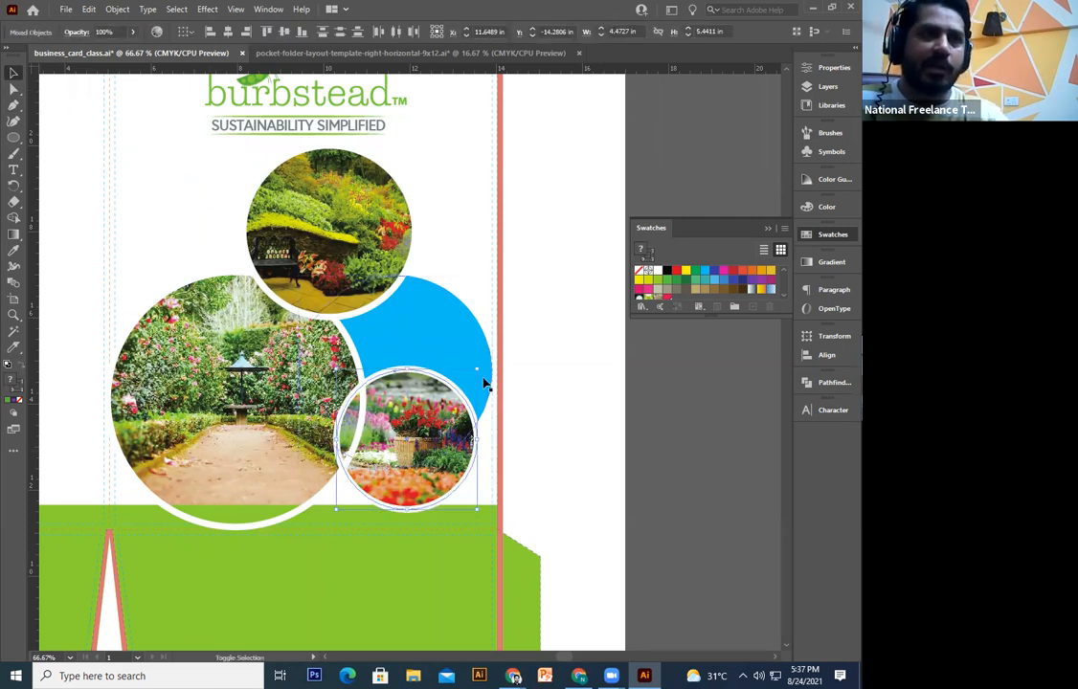
{"action": "left_click", "coordinate": [555, 437]}
{"action": "left_click_drag", "start_coordinate": [520, 471], "coordinate": [527, 480]}
Step: Send the masked bench photo and its white ring behind the garden path and blue circles
{"action": "left_click", "coordinate": [405, 343]}
{"action": "left_click_drag", "start_coordinate": [448, 335], "coordinate": [440, 355]}
{"action": "left_click", "coordinate": [391, 273]}
{"action": "left_click_drag", "start_coordinate": [445, 227], "coordinate": [356, 258]}
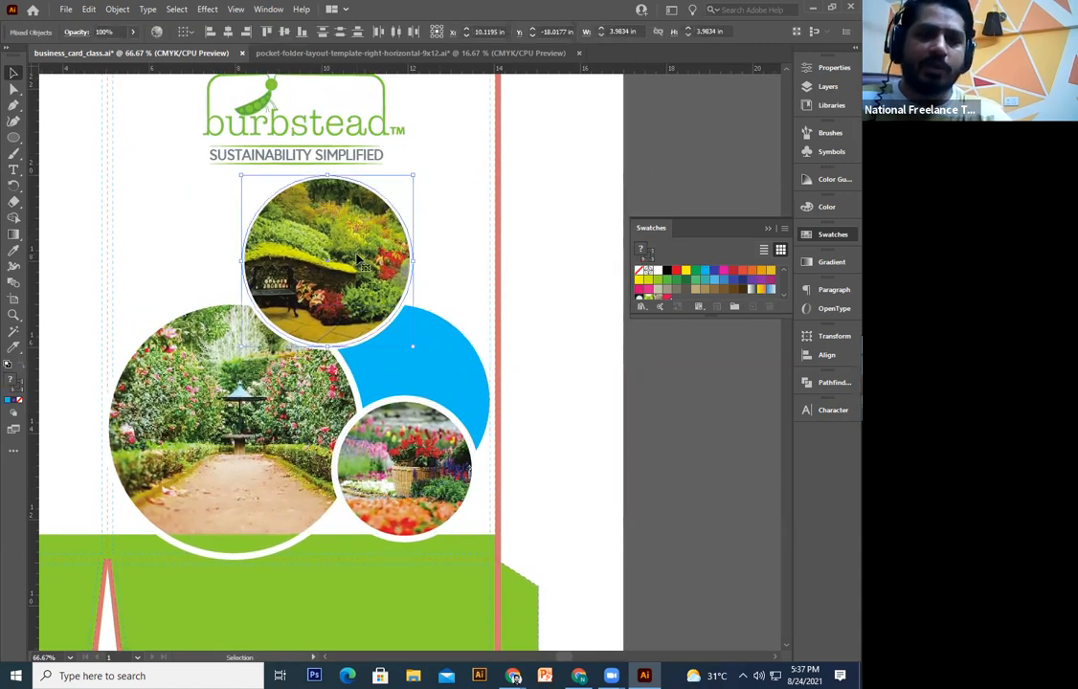
{"action": "key", "text": "ctrl+shift+["}
{"action": "key", "text": "ctrl+]"}
{"action": "left_click", "coordinate": [620, 390]}
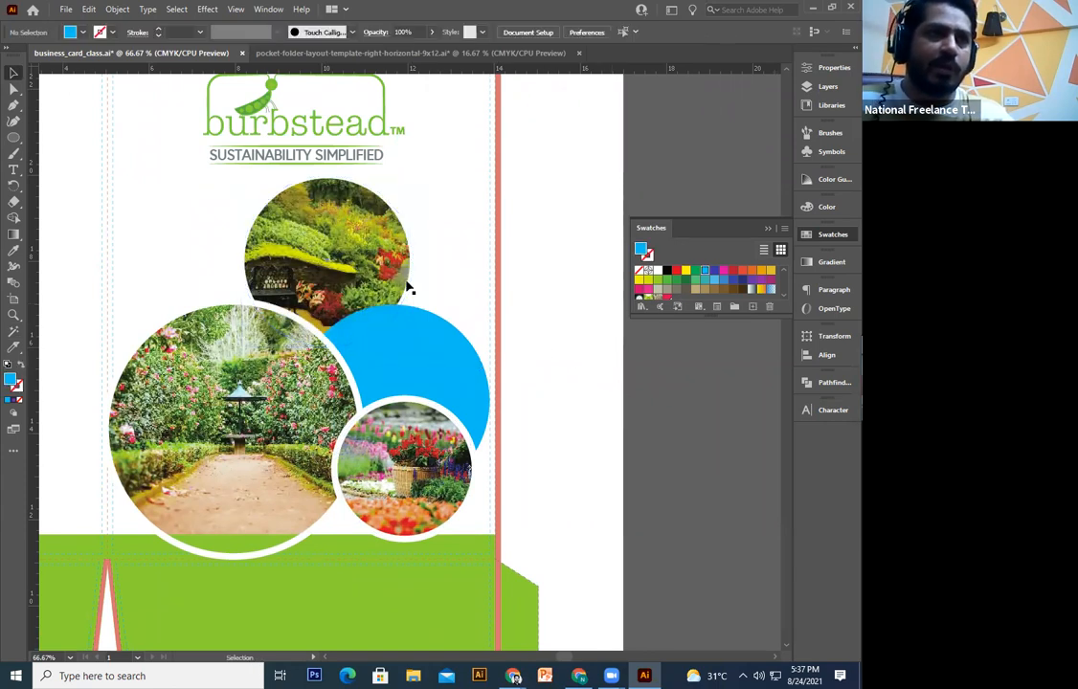
Step: Paste the fountain garden photo into the layout, scale it down and position it over the blue circle
{"action": "left_click", "coordinate": [415, 381]}
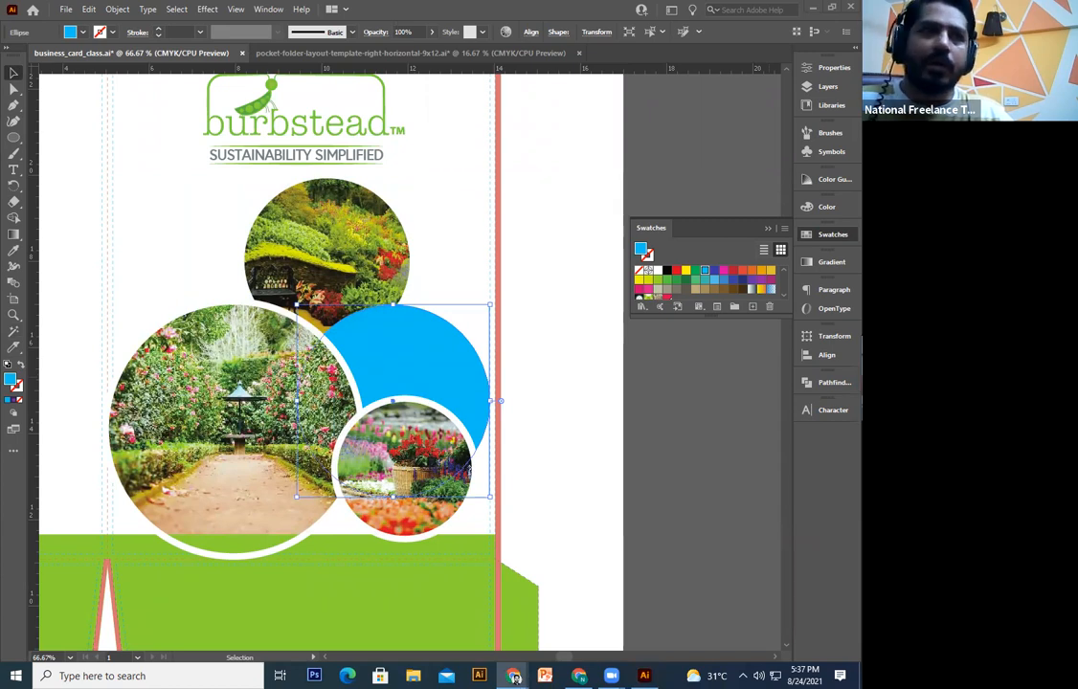
{"action": "key", "text": "a"}
{"action": "left_click", "coordinate": [360, 415]}
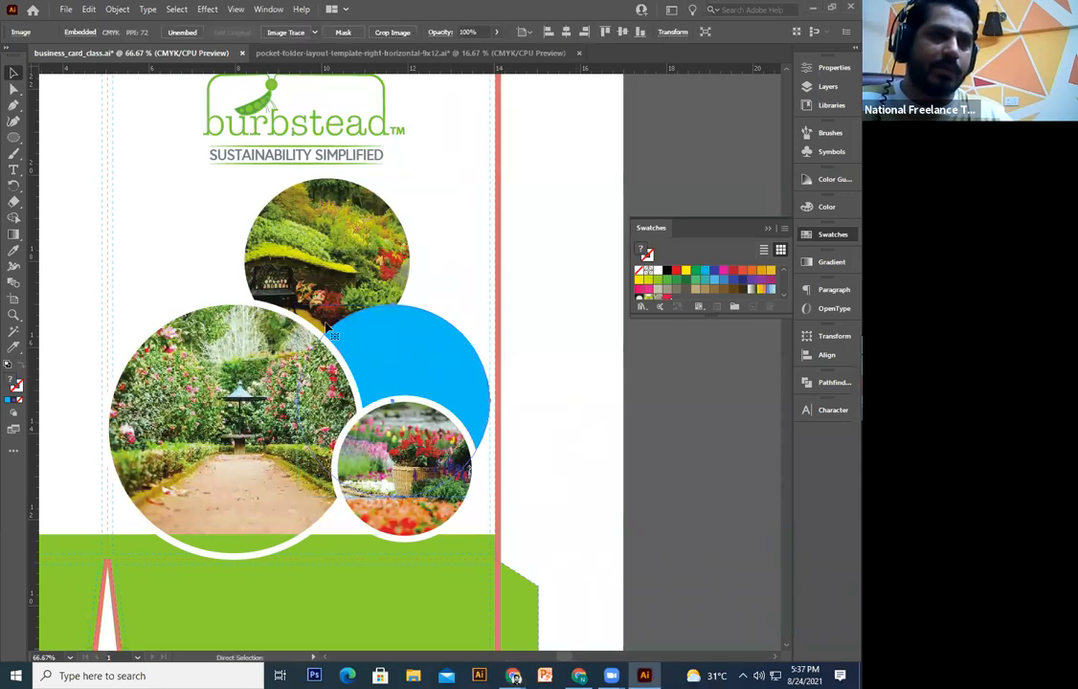
{"action": "key", "text": "ctrl+v"}
{"action": "left_click_drag", "start_coordinate": [264, 236], "coordinate": [596, 443]}
{"action": "left_click_drag", "start_coordinate": [642, 531], "coordinate": [271, 342]}
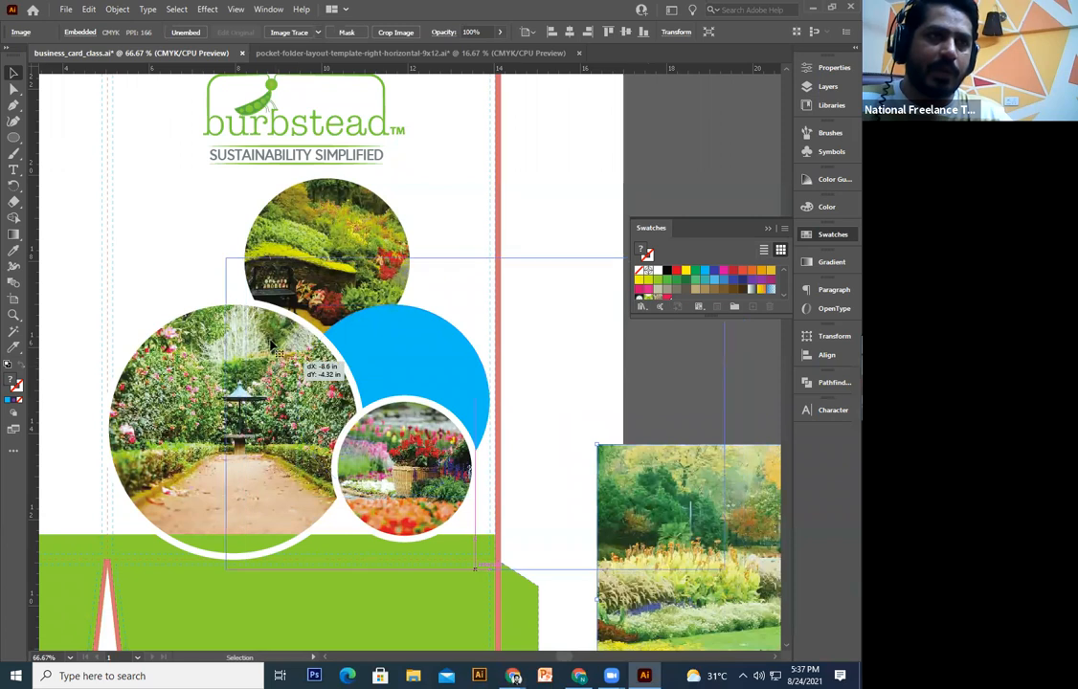
{"action": "left_click_drag", "start_coordinate": [226, 258], "coordinate": [347, 334]}
{"action": "left_click_drag", "start_coordinate": [450, 432], "coordinate": [380, 395]}
Step: Send the fountain garden photo behind the blue circle and clip it to that circle with a clipping mask
{"action": "key", "text": "ctrl+["}
{"action": "key", "text": "ctrl+["}
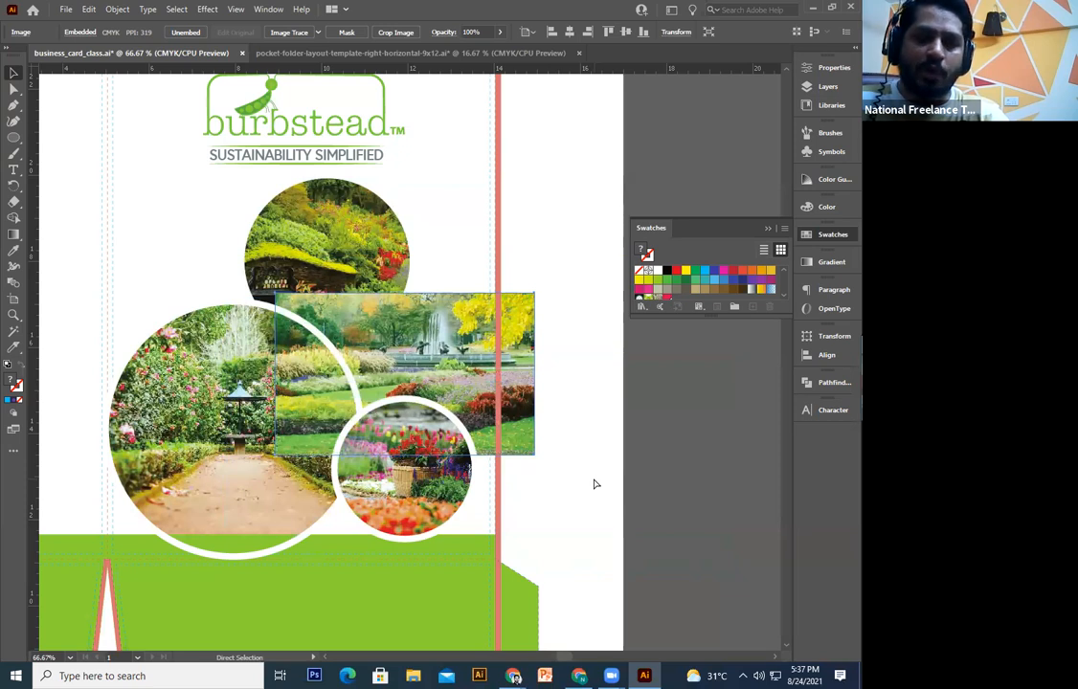
{"action": "key", "text": "ctrl+["}
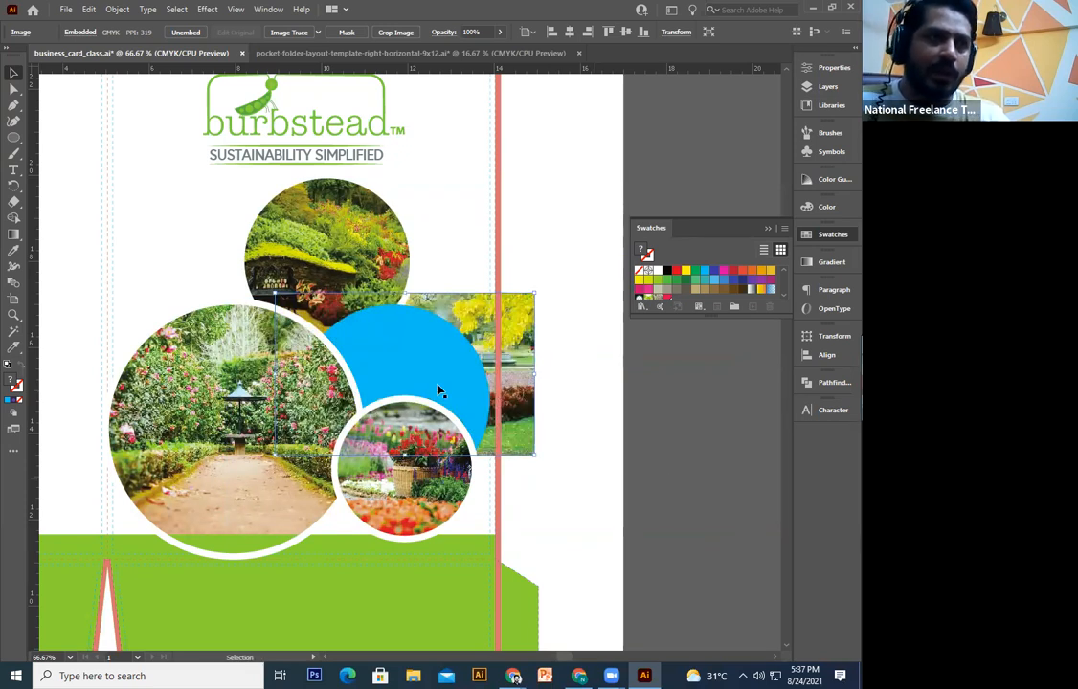
{"action": "left_click", "coordinate": [437, 384]}
{"action": "left_click", "coordinate": [532, 435], "text": "shift"}
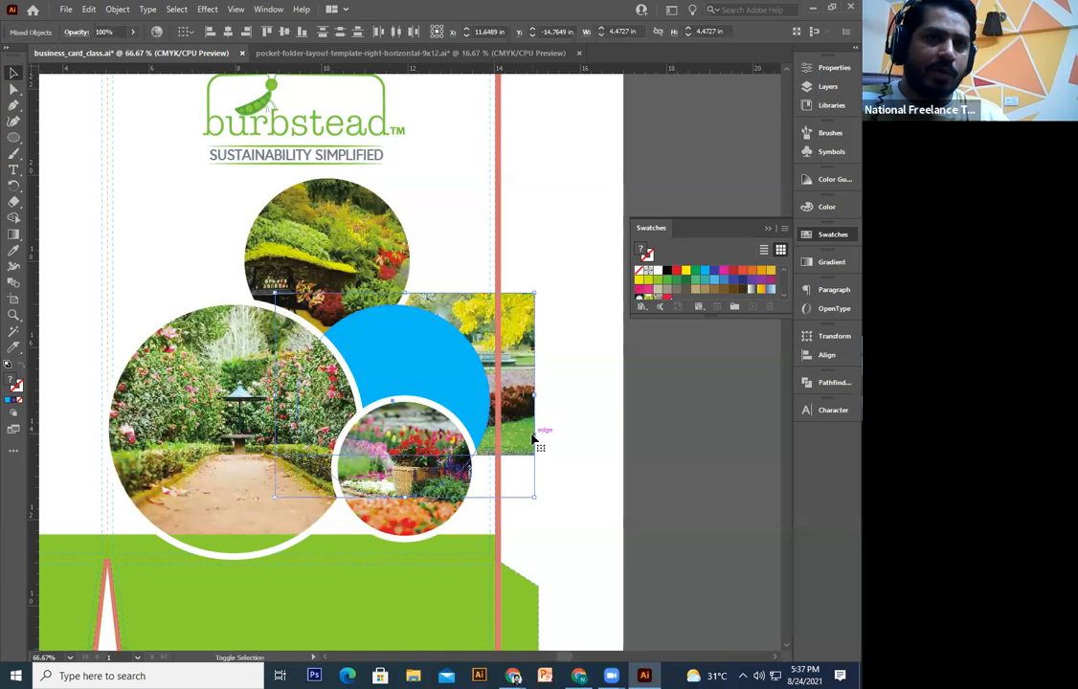
{"action": "right_click", "coordinate": [533, 437]}
{"action": "left_click", "coordinate": [577, 328]}
{"action": "left_click", "coordinate": [652, 472]}
Step: Paste the blue circle in place over the fountain photo and give it the matching 11 pt white outline without fill
{"action": "scroll", "coordinate": [654, 474], "scroll_direction": "left", "scroll_amount": 2}
{"action": "key", "text": "ctrl+f"}
{"action": "key", "text": "v"}
{"action": "left_click", "coordinate": [13, 250]}
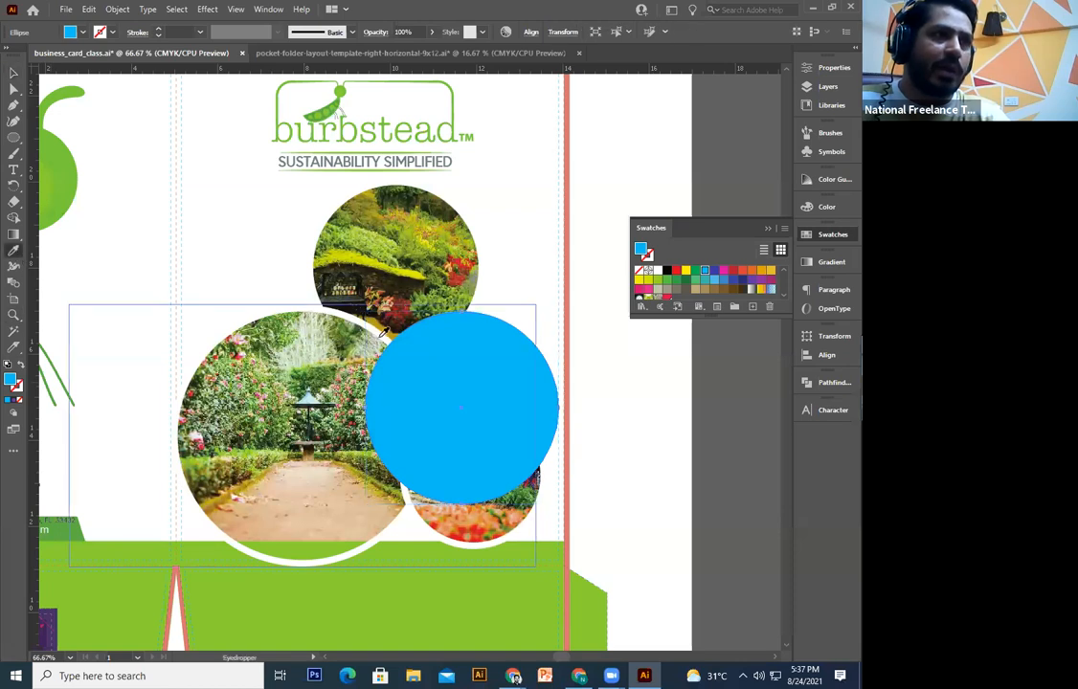
{"action": "left_click", "coordinate": [339, 314]}
{"action": "left_click", "coordinate": [346, 309]}
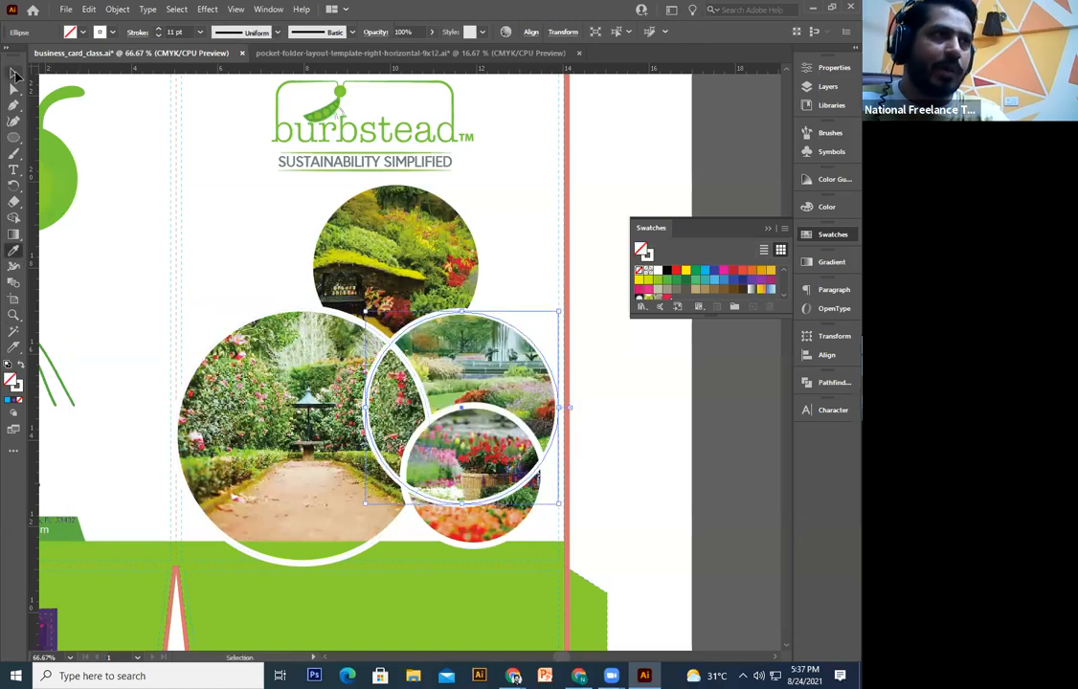
Step: Arrange the garden path and flower basket circles in front of the fountain photo's white ring
{"action": "key", "text": "v"}
{"action": "key", "text": "a"}
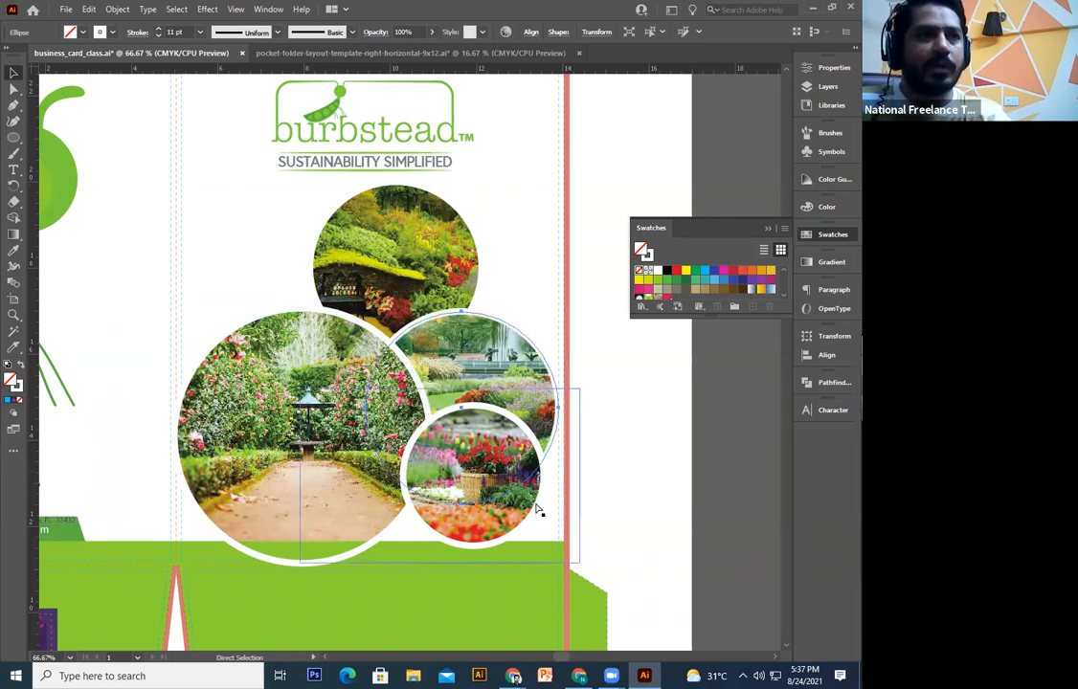
{"action": "left_click", "coordinate": [647, 391]}
{"action": "left_click_drag", "start_coordinate": [506, 326], "coordinate": [535, 368]}
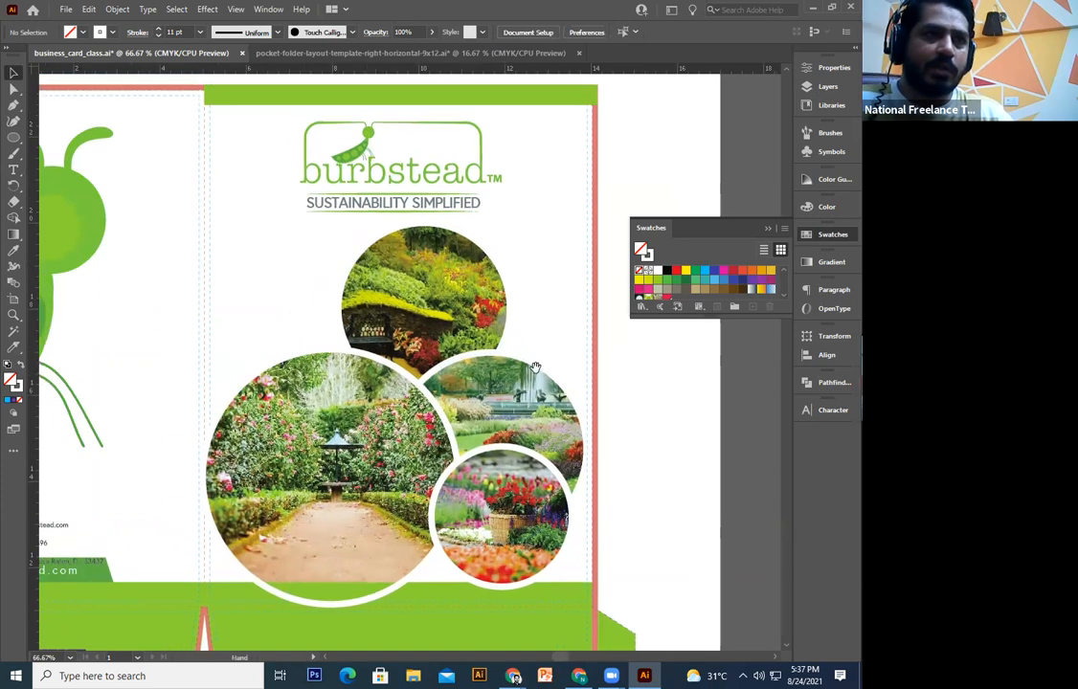
Step: Move the bench photo circle above the fountain circle and enlarge it with its ring to about 5.05 in wide
{"action": "left_click_drag", "start_coordinate": [323, 302], "coordinate": [281, 335]}
{"action": "left_click_drag", "start_coordinate": [280, 280], "coordinate": [379, 304]}
{"action": "left_click_drag", "start_coordinate": [439, 351], "coordinate": [467, 372]}
{"action": "left_click_drag", "start_coordinate": [440, 337], "coordinate": [415, 354]}
{"action": "left_click_drag", "start_coordinate": [501, 267], "coordinate": [532, 254]}
{"action": "left_click_drag", "start_coordinate": [424, 385], "coordinate": [481, 388]}
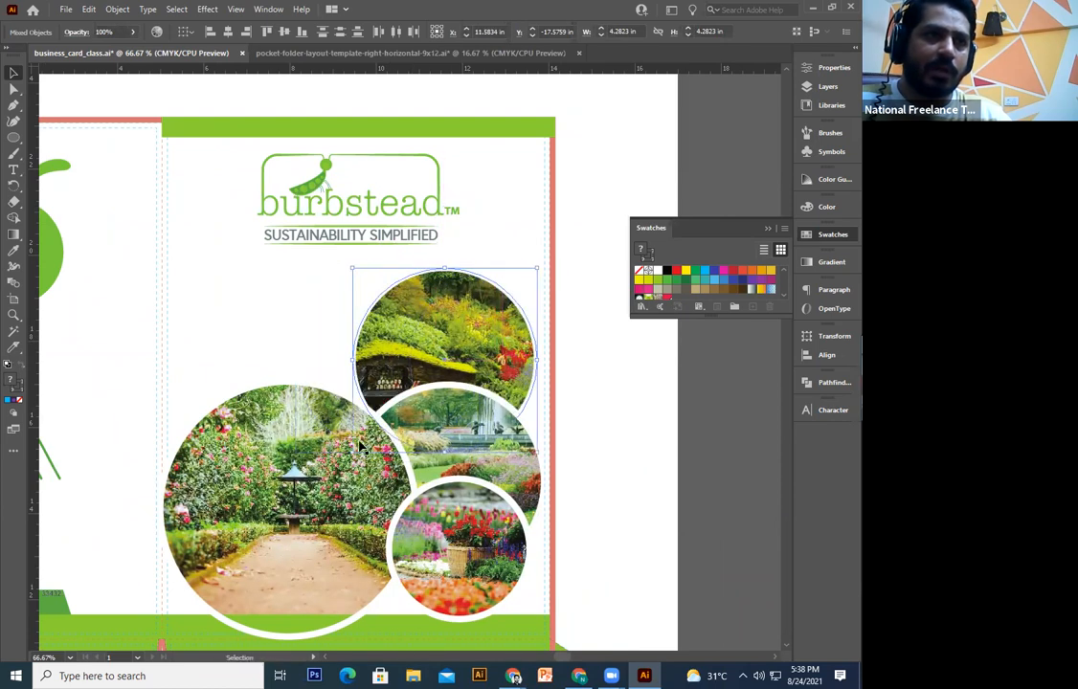
{"action": "left_click_drag", "start_coordinate": [352, 452], "coordinate": [319, 485]}
{"action": "left_click_drag", "start_coordinate": [475, 361], "coordinate": [475, 348]}
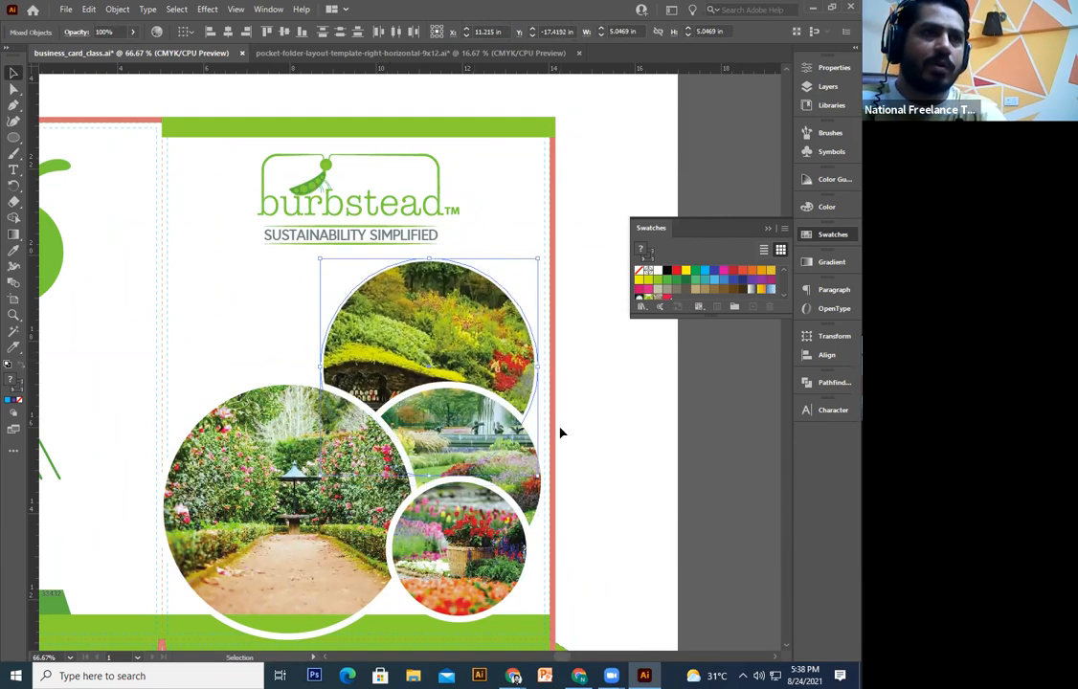
{"action": "left_click", "coordinate": [661, 470]}
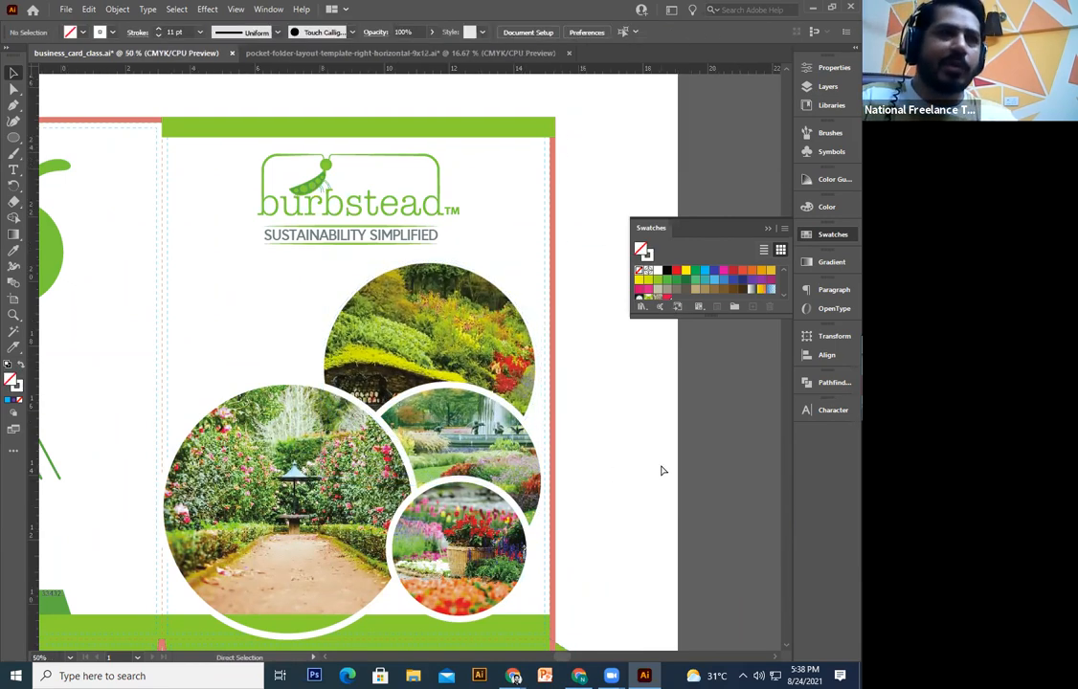
Step: Delete the large pea pod caterpillar illustration from the folder's back cover
{"action": "left_click_drag", "start_coordinate": [504, 503], "coordinate": [578, 428]}
{"action": "left_click_drag", "start_coordinate": [449, 472], "coordinate": [525, 475]}
{"action": "left_click_drag", "start_coordinate": [216, 458], "coordinate": [314, 394]}
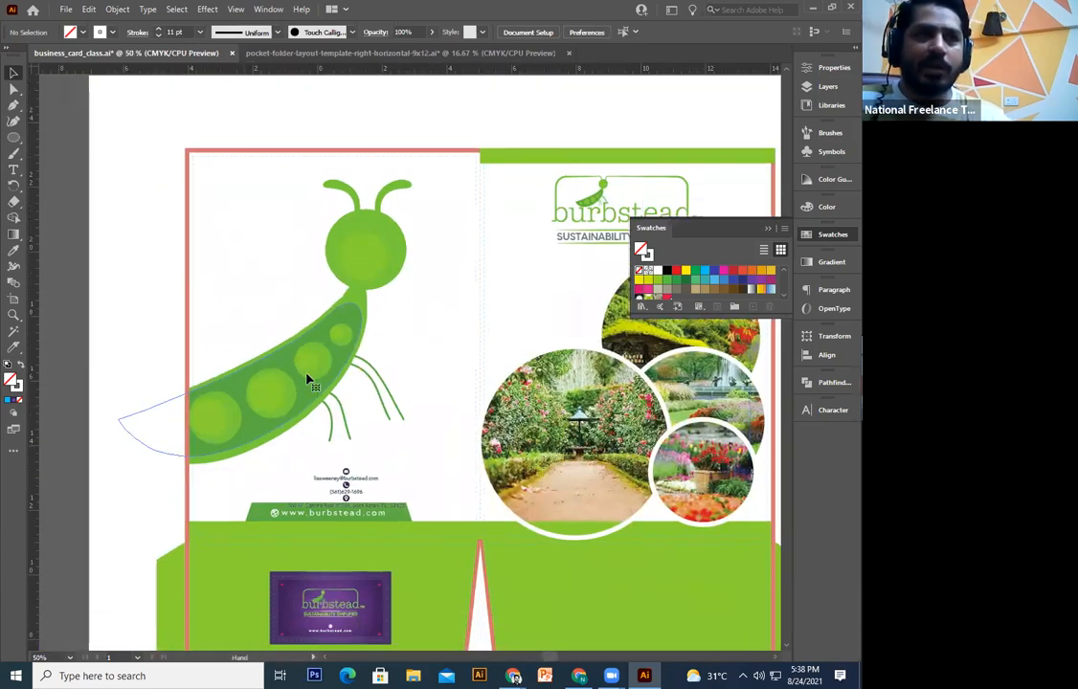
{"action": "left_click", "coordinate": [293, 416]}
{"action": "key", "text": "Delete"}
{"action": "left_click_drag", "start_coordinate": [433, 400], "coordinate": [414, 404]}
Step: Duplicate the burbstead logo with its tagline onto the back cover above the contact details and scale the copy down
{"action": "left_click", "coordinate": [535, 284]}
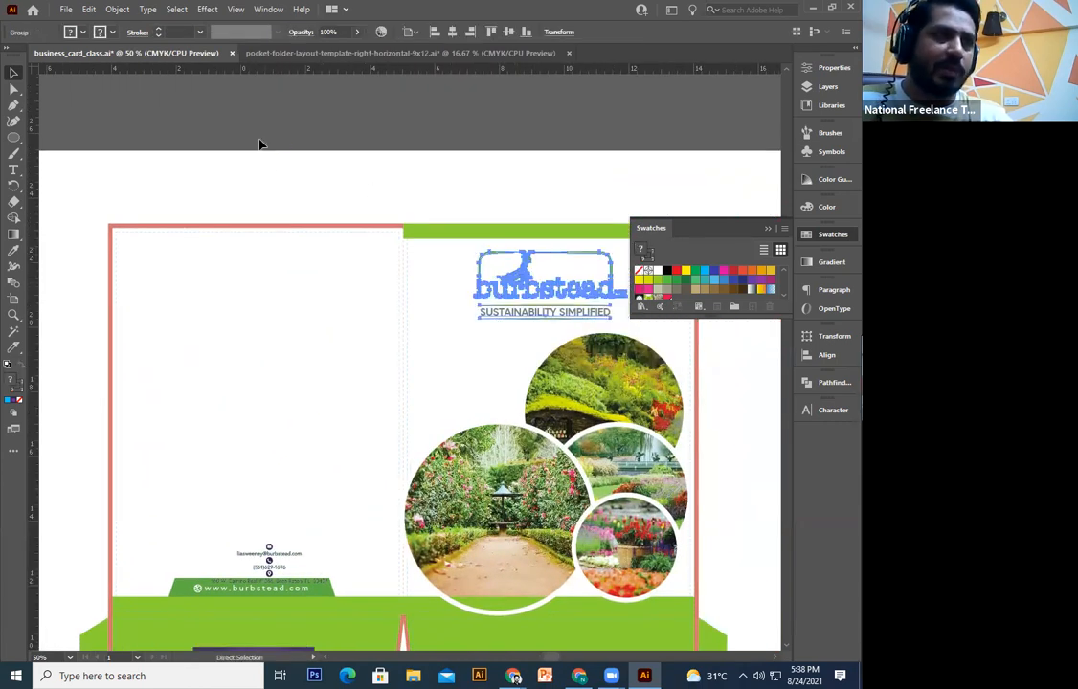
{"action": "left_click_drag", "start_coordinate": [565, 306], "coordinate": [278, 512]}
{"action": "left_click_drag", "start_coordinate": [343, 472], "coordinate": [327, 444]}
{"action": "key", "text": "ctrl+plus"}
{"action": "key", "text": "ctrl+plus"}
{"action": "left_click_drag", "start_coordinate": [453, 473], "coordinate": [438, 423]}
{"action": "left_click", "coordinate": [409, 432]}
{"action": "left_click_drag", "start_coordinate": [424, 346], "coordinate": [414, 393]}
{"action": "left_click", "coordinate": [414, 427], "text": "shift"}
Step: Move the email, phone and address block on the back cover clear of the website banner
{"action": "key", "text": "ctrl+minus"}
{"action": "key", "text": "ctrl+minus"}
{"action": "key", "text": "ctrl+plus"}
{"action": "left_click_drag", "start_coordinate": [452, 497], "coordinate": [427, 509]}
{"action": "left_click", "coordinate": [431, 505], "text": "shift"}
{"action": "left_click", "coordinate": [489, 501], "text": "shift"}
{"action": "left_click_drag", "start_coordinate": [513, 484], "coordinate": [533, 483]}
{"action": "key", "text": "Left"}
{"action": "key", "text": "Left"}
{"action": "key", "text": "Left"}
{"action": "key", "text": "Left"}
{"action": "key", "text": "Right"}
Step: Nudge the back cover's logo and contact details right and down until they sit centred above the website banner
{"action": "left_click", "coordinate": [443, 243]}
{"action": "left_click", "coordinate": [422, 359]}
{"action": "key", "text": "Right"}
{"action": "key", "text": "Right"}
{"action": "key", "text": "Right"}
{"action": "key", "text": "Right"}
{"action": "key", "text": "Right"}
{"action": "key", "text": "Down"}
{"action": "key", "text": "Down"}
{"action": "key", "text": "Right"}
{"action": "key", "text": "Right"}
{"action": "key", "text": "Down"}
{"action": "key", "text": "Down"}
{"action": "key", "text": "Down"}
{"action": "left_click", "coordinate": [536, 440]}
{"action": "scroll", "coordinate": [536, 440], "scroll_direction": "down", "scroll_amount": 3}
{"action": "left_click", "coordinate": [406, 500]}
{"action": "left_click", "coordinate": [482, 339]}
{"action": "left_click_drag", "start_coordinate": [301, 310], "coordinate": [298, 392]}
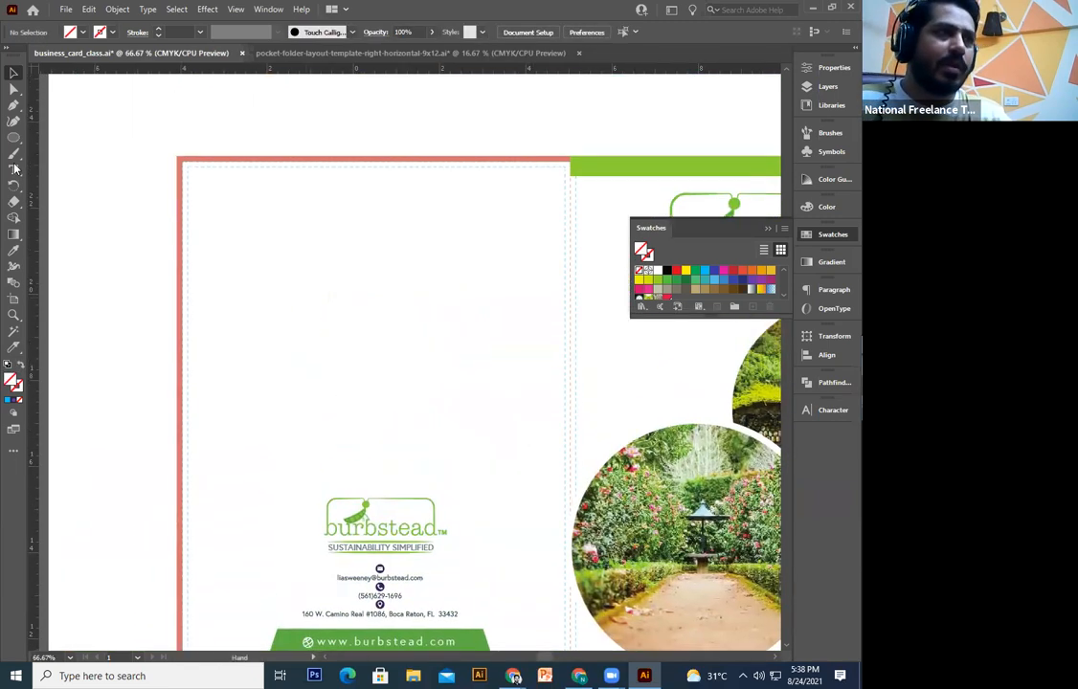
Step: Draw a circle without fill or stroke in the back cover's top-left corner and enlarge it slightly
{"action": "left_click", "coordinate": [13, 137]}
{"action": "scroll", "coordinate": [81, 177], "scroll_direction": "right", "scroll_amount": 2}
{"action": "mouse_move", "coordinate": [81, 176]}
{"action": "left_mouse_down"}
{"action": "mouse_move", "coordinate": [243, 332]}
{"action": "mouse_move", "coordinate": [308, 436]}
{"action": "mouse_move", "coordinate": [261, 418]}
{"action": "left_mouse_up"}
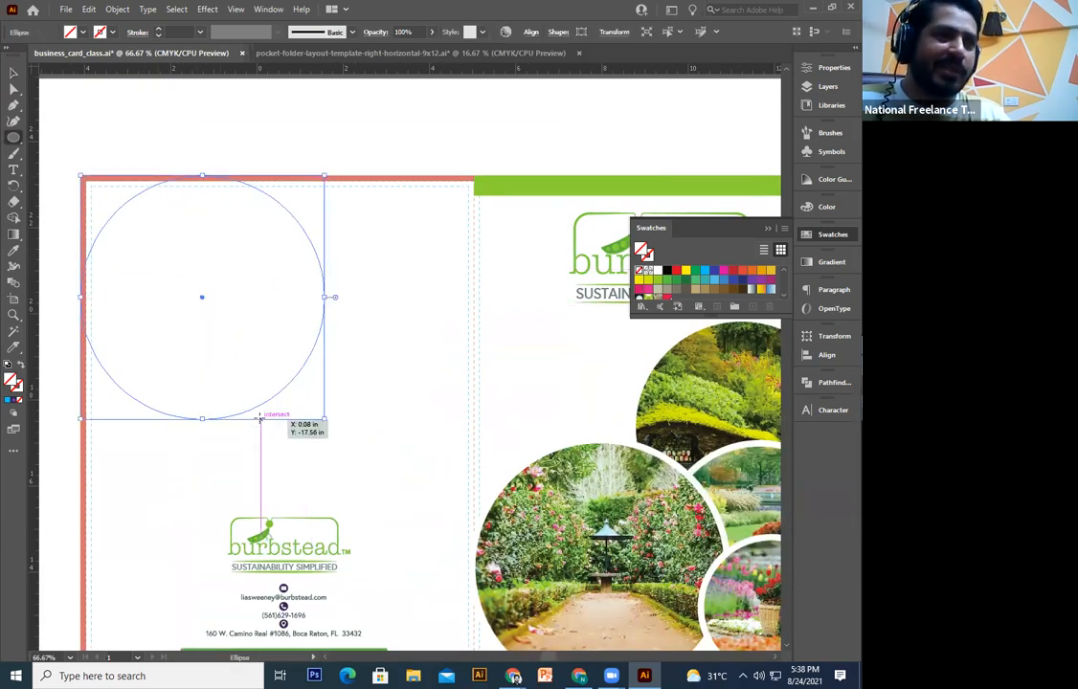
{"action": "left_click", "coordinate": [15, 74]}
{"action": "left_click_drag", "start_coordinate": [318, 344], "coordinate": [347, 394]}
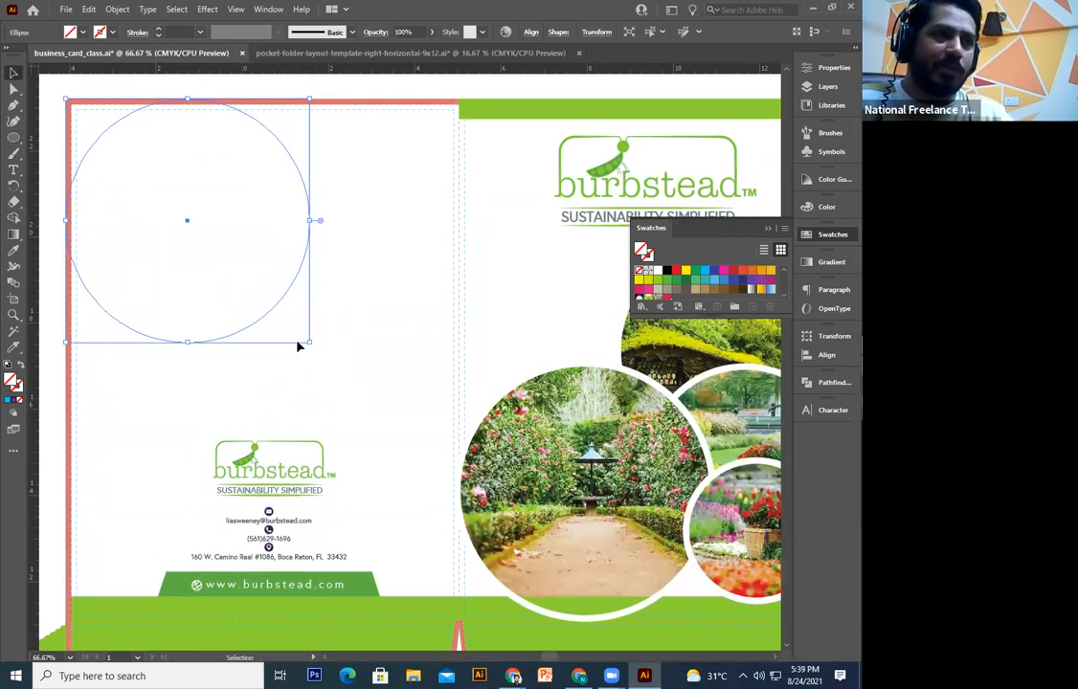
{"action": "left_click_drag", "start_coordinate": [311, 344], "coordinate": [336, 369]}
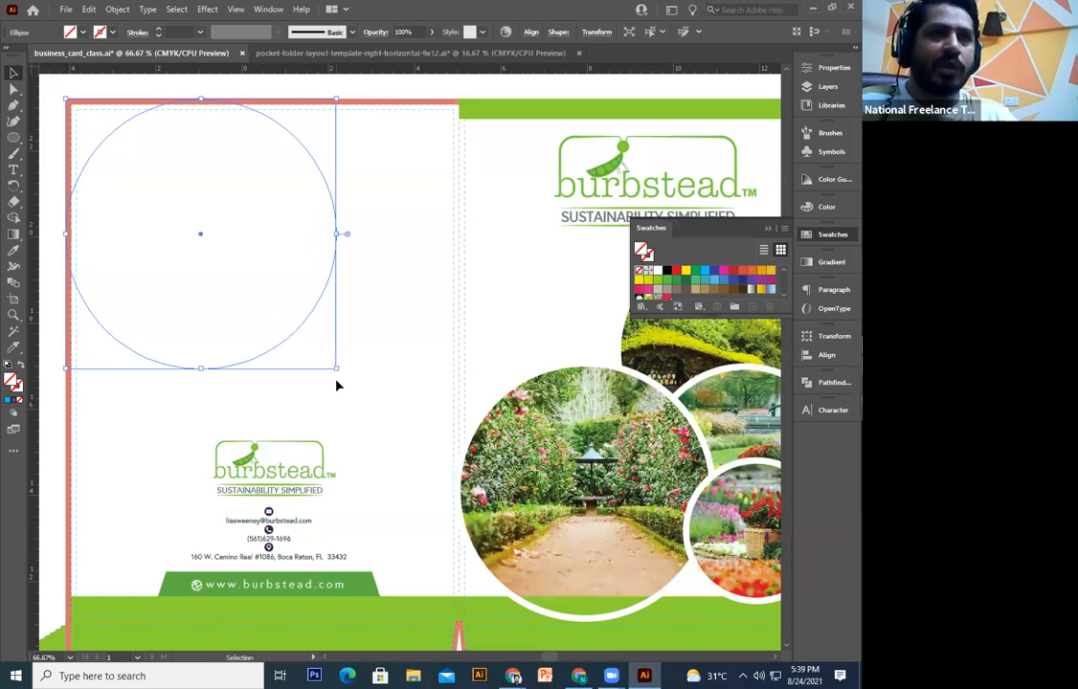
{"action": "left_click_drag", "start_coordinate": [347, 335], "coordinate": [334, 398]}
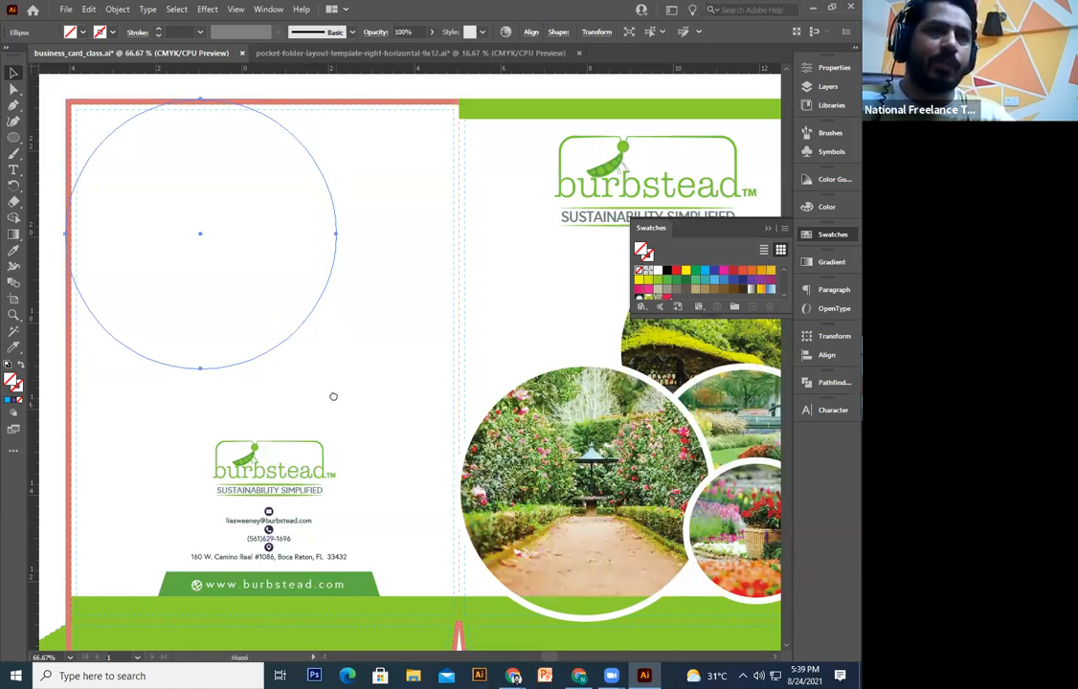
{"action": "key", "text": "space"}
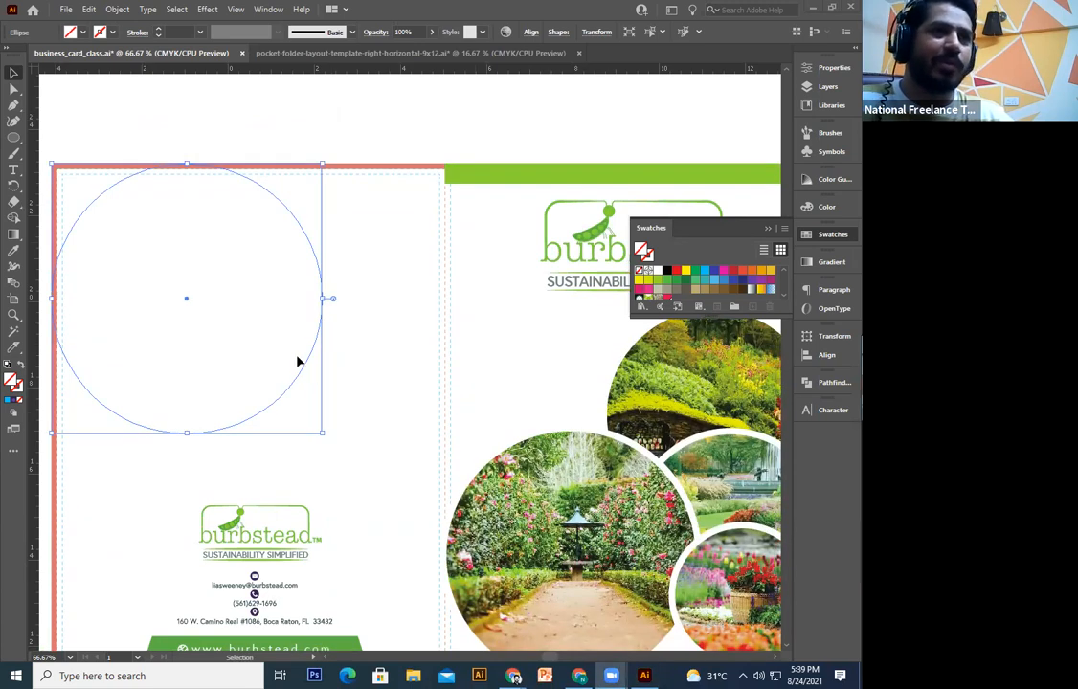
Step: Fill the back cover circle with green, enlarge it to about 7.1 in and let it extend past the top-left corner
{"action": "left_click", "coordinate": [347, 314]}
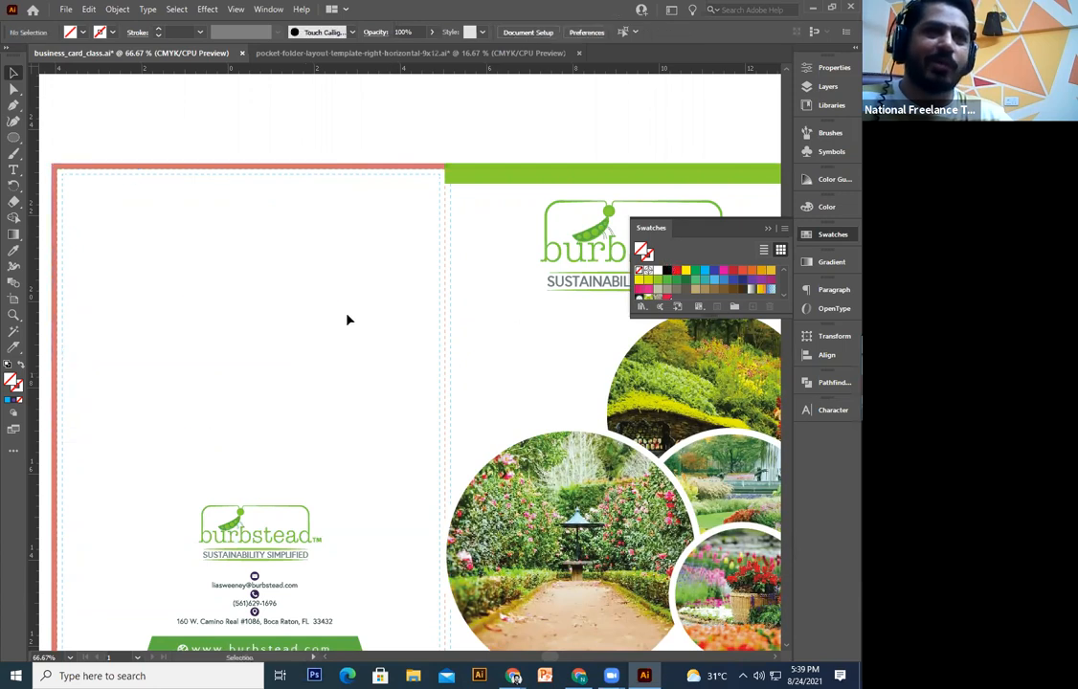
{"action": "left_click", "coordinate": [293, 390]}
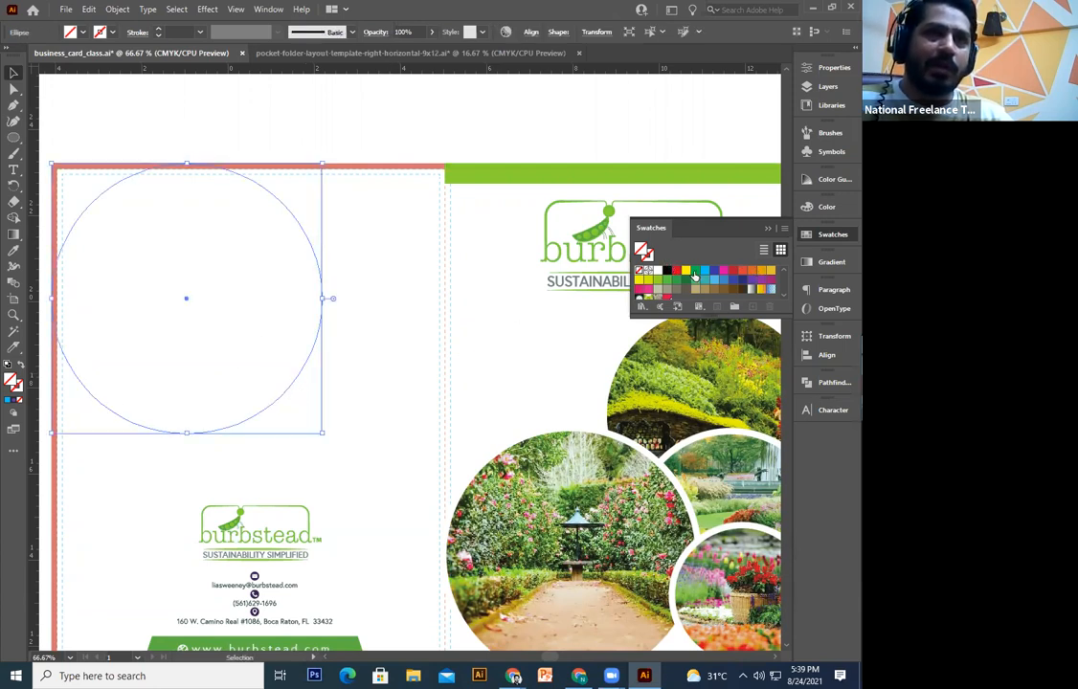
{"action": "left_click", "coordinate": [696, 271]}
{"action": "scroll", "coordinate": [363, 368], "scroll_direction": "down", "scroll_amount": 3}
{"action": "left_click_drag", "start_coordinate": [360, 371], "coordinate": [388, 398]}
{"action": "mouse_move", "coordinate": [297, 322]}
{"action": "left_mouse_down"}
{"action": "mouse_move", "coordinate": [249, 268]}
{"action": "mouse_move", "coordinate": [283, 313]}
{"action": "left_mouse_up"}
{"action": "left_click_drag", "start_coordinate": [339, 353], "coordinate": [347, 363]}
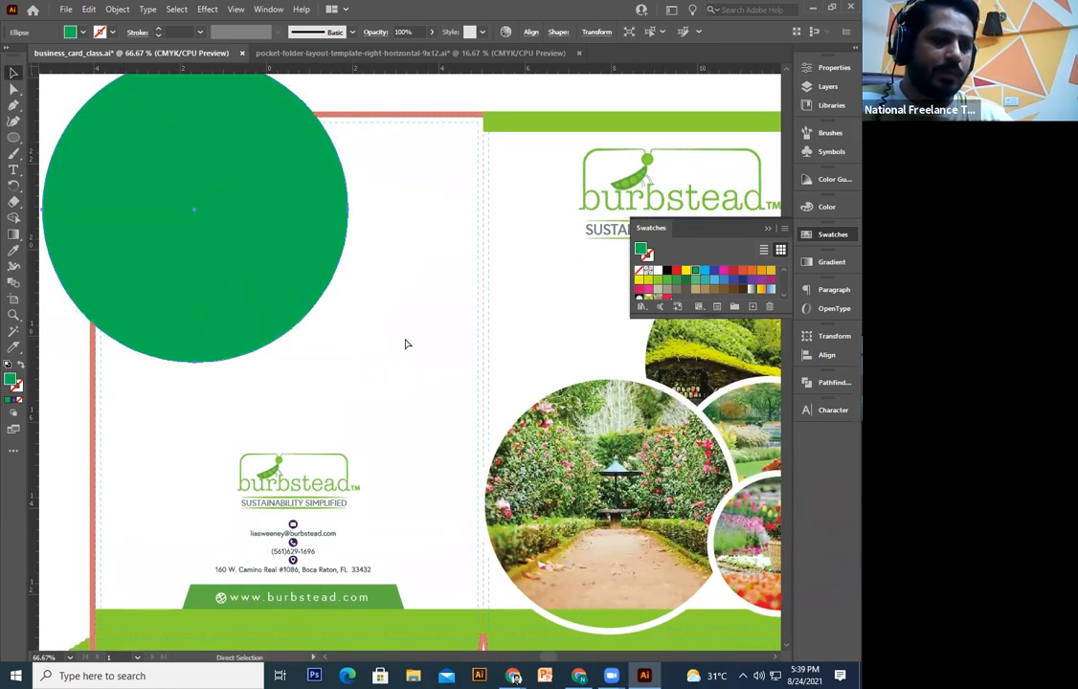
Step: Duplicate the green circle, scale the copy down and place it overlapping the large circle's lower right
{"action": "left_click_drag", "start_coordinate": [284, 320], "coordinate": [396, 404]}
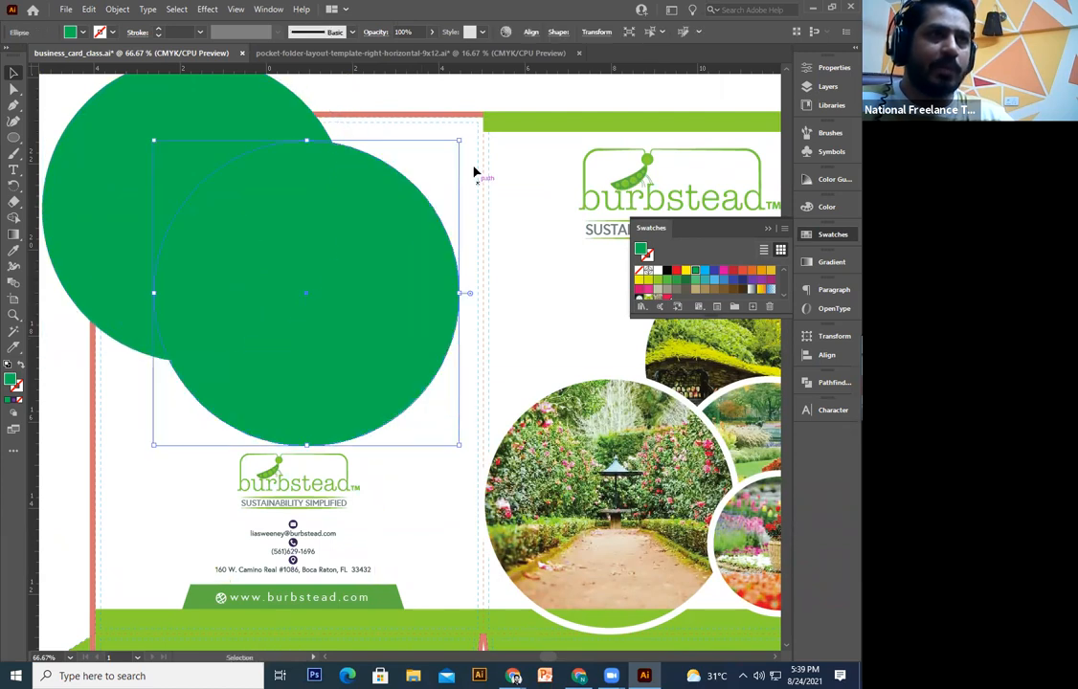
{"action": "left_click_drag", "start_coordinate": [458, 141], "coordinate": [410, 190]}
{"action": "left_click_drag", "start_coordinate": [339, 325], "coordinate": [378, 360]}
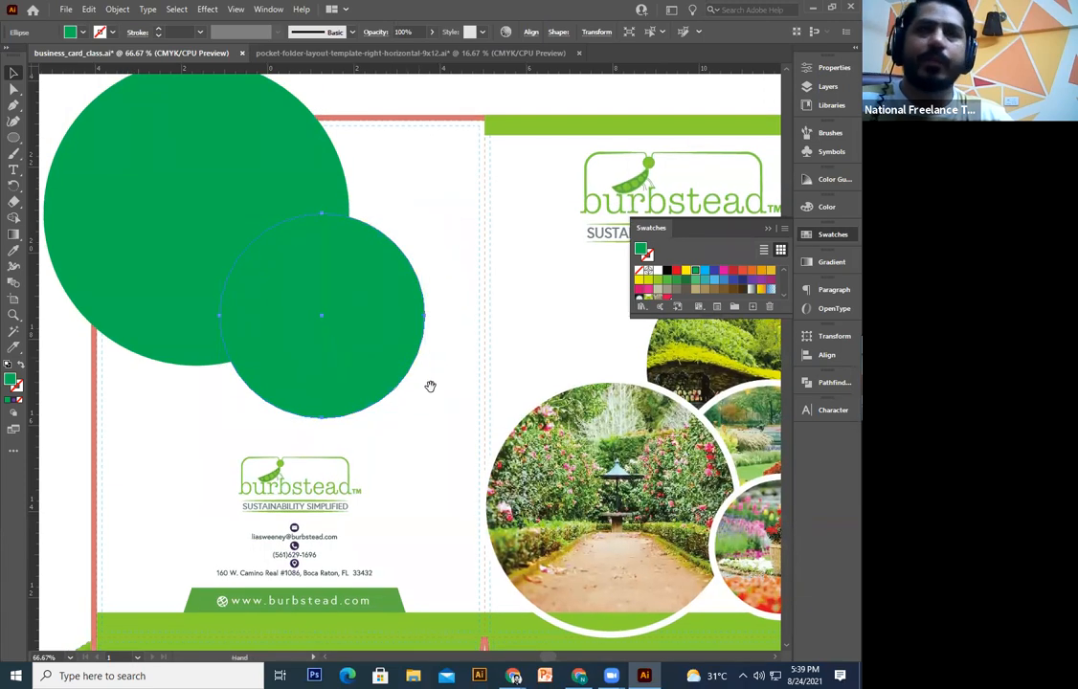
{"action": "left_click_drag", "start_coordinate": [430, 386], "coordinate": [440, 411]}
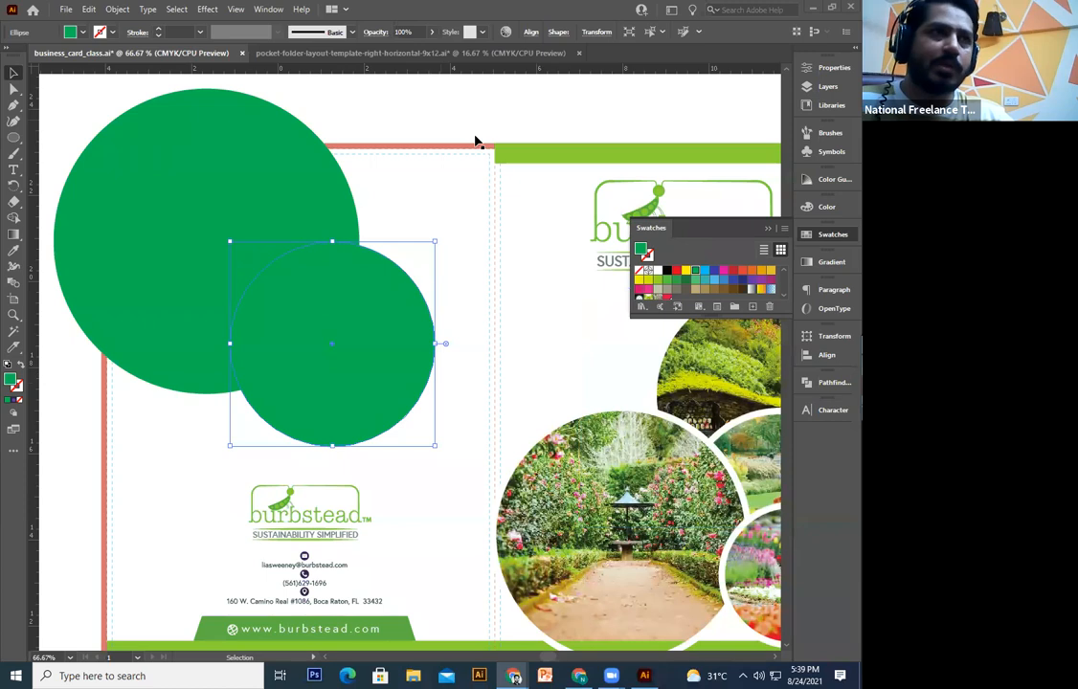
Step: Paste the rose arbour path photo into the layout, scale it down and position it over the large green circle
{"action": "left_click_drag", "start_coordinate": [415, 273], "coordinate": [487, 379]}
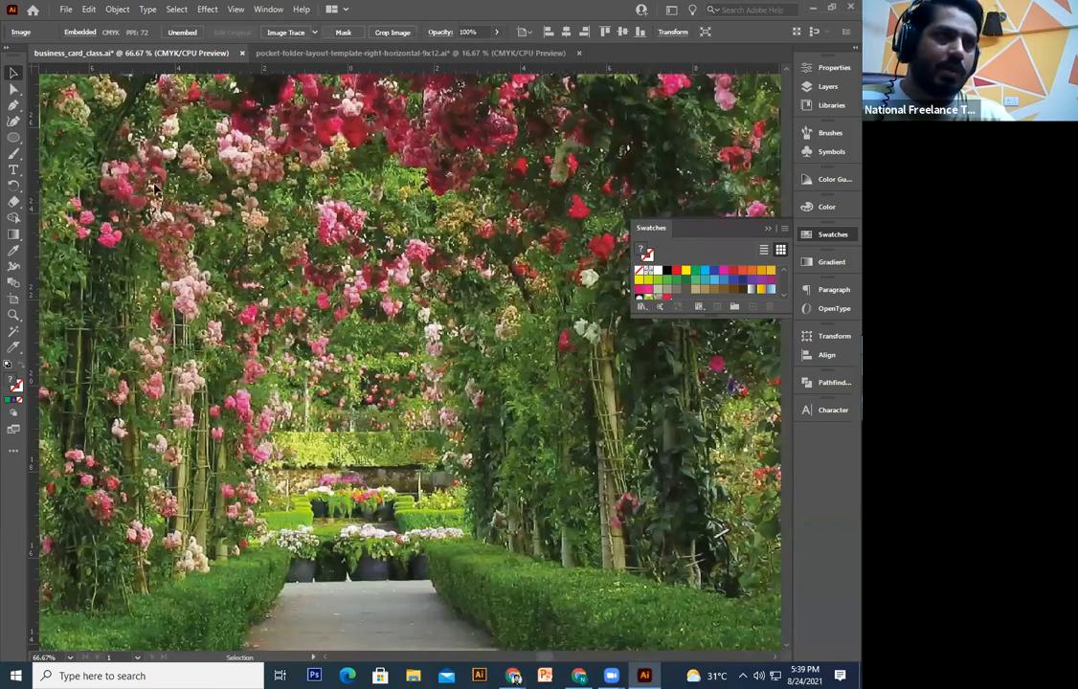
{"action": "key", "text": "ctrl+minus"}
{"action": "key", "text": "ctrl+minus"}
{"action": "left_click_drag", "start_coordinate": [180, 190], "coordinate": [322, 355]}
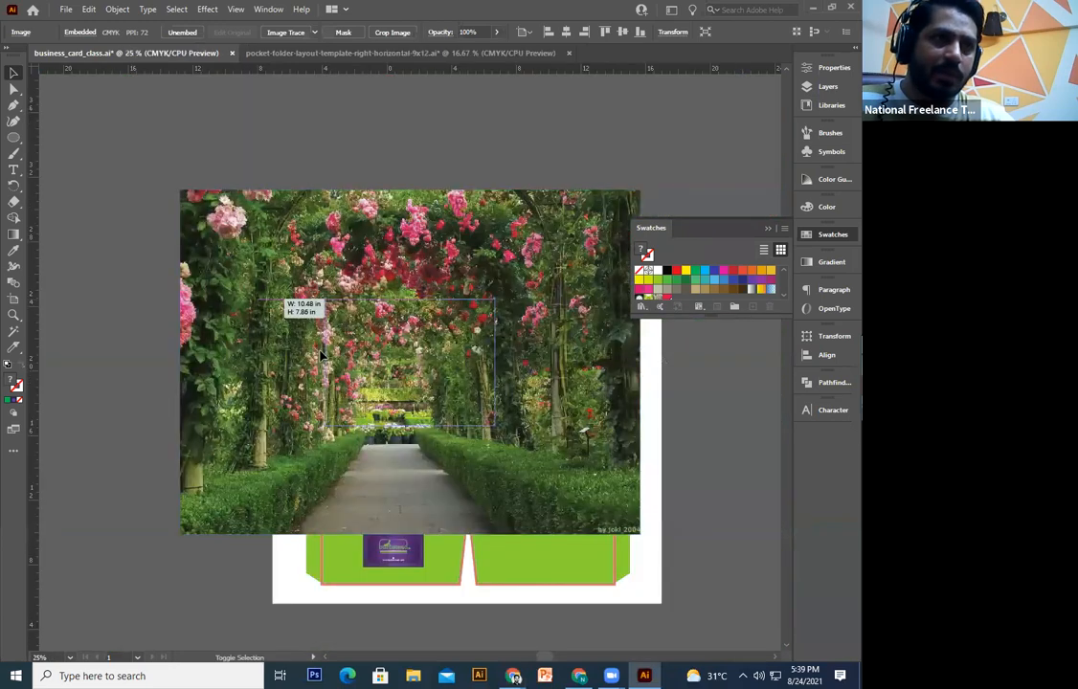
{"action": "key", "text": "ctrl+plus"}
{"action": "key", "text": "ctrl+plus"}
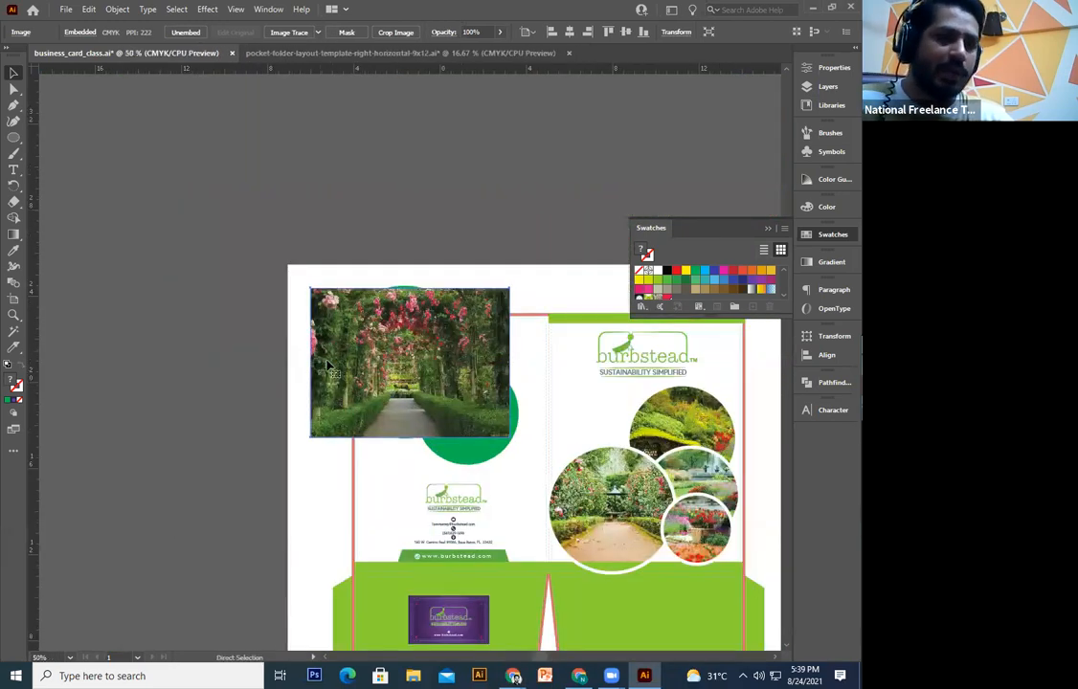
Step: Send the rose arbour photo behind the large green circle and clip it to that circle with a clipping mask
{"action": "right_click", "coordinate": [365, 359]}
{"action": "left_click", "coordinate": [161, 441]}
{"action": "left_click", "coordinate": [293, 376]}
{"action": "key", "text": "ctrl+["}
{"action": "key", "text": "v"}
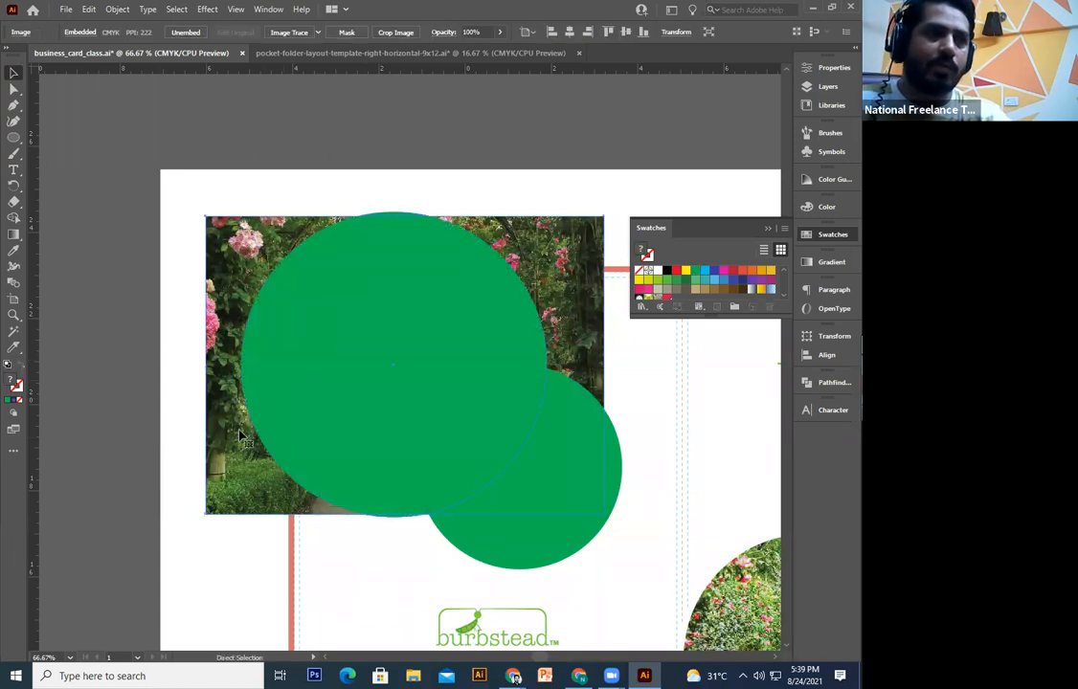
{"action": "left_click", "coordinate": [229, 329], "text": "shift"}
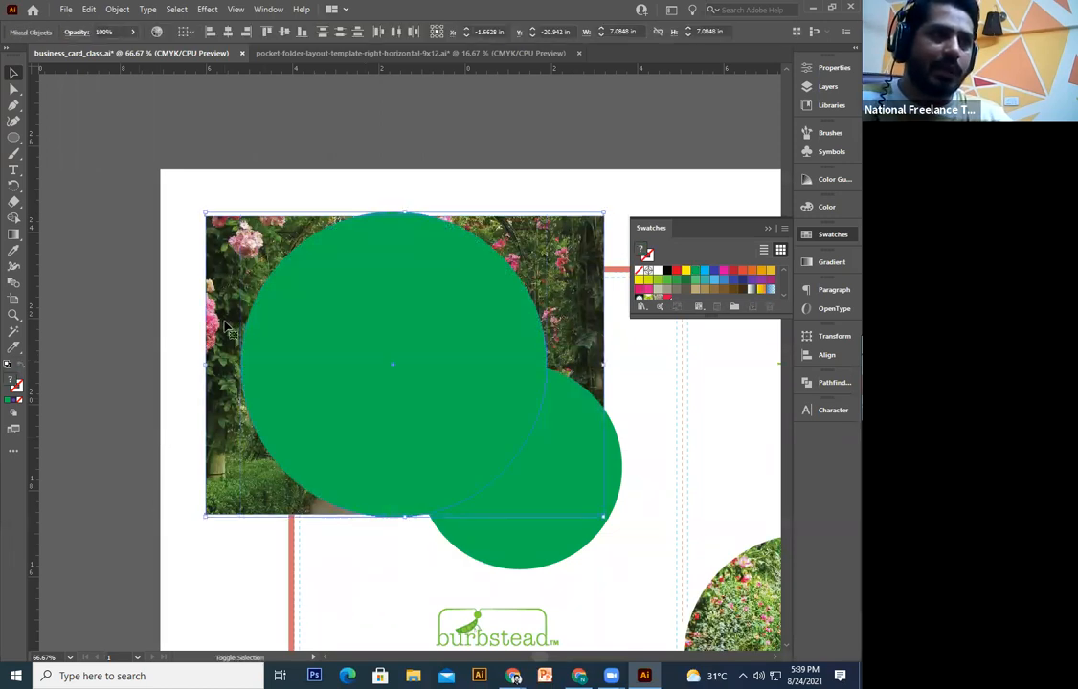
{"action": "key", "text": "a"}
{"action": "left_click", "coordinate": [362, 341]}
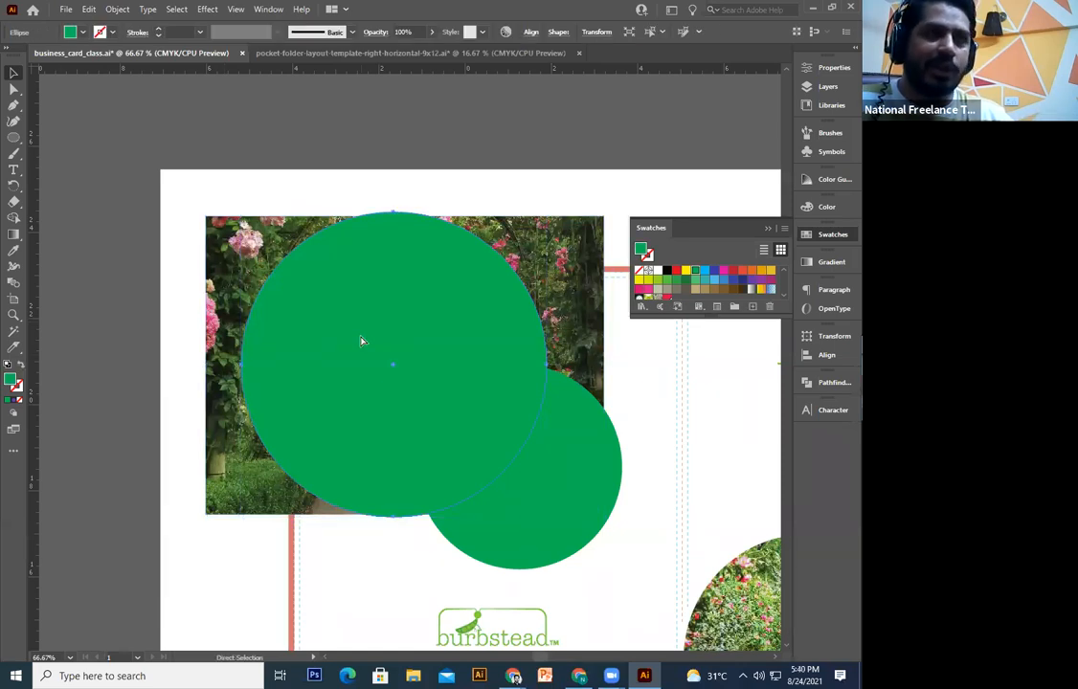
{"action": "key", "text": "v"}
{"action": "left_click", "coordinate": [216, 439], "text": "shift"}
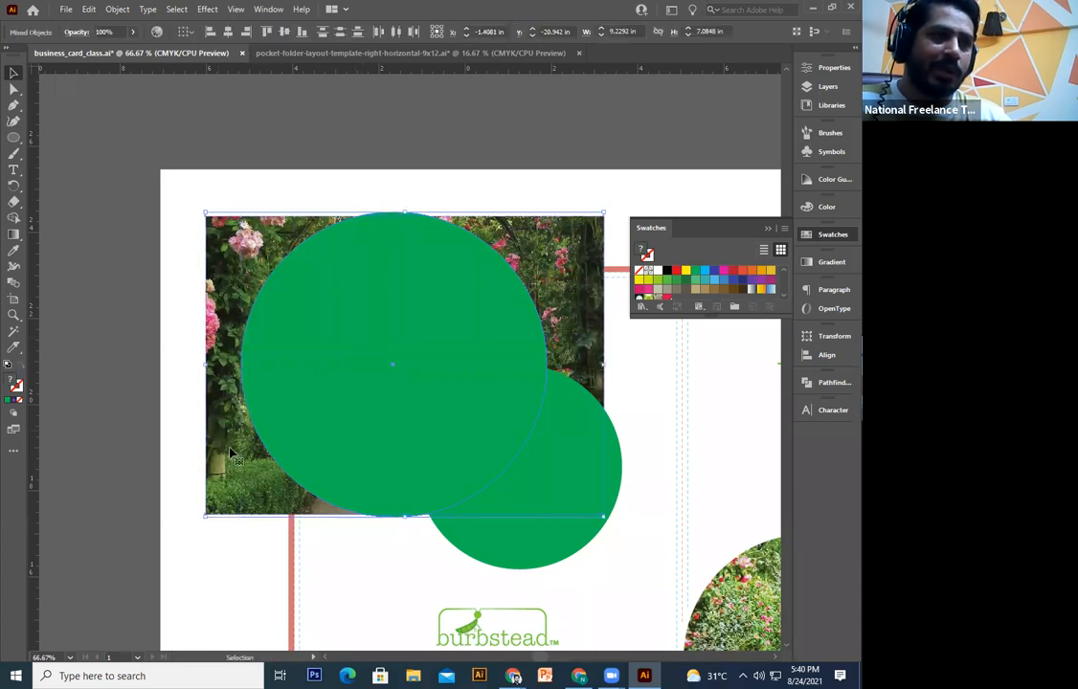
{"action": "right_click", "coordinate": [225, 370]}
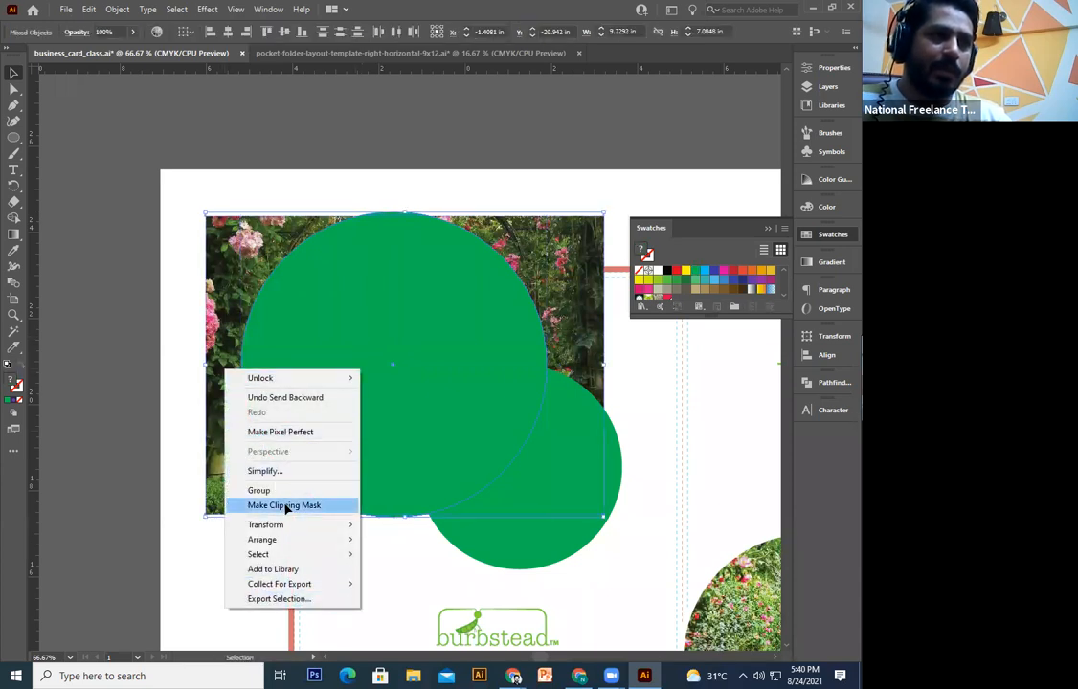
{"action": "left_click", "coordinate": [285, 506]}
Step: Enlarge the rose arbour photo inside its clipping mask so that it fills the whole circle
{"action": "left_click_drag", "start_coordinate": [357, 369], "coordinate": [299, 380]}
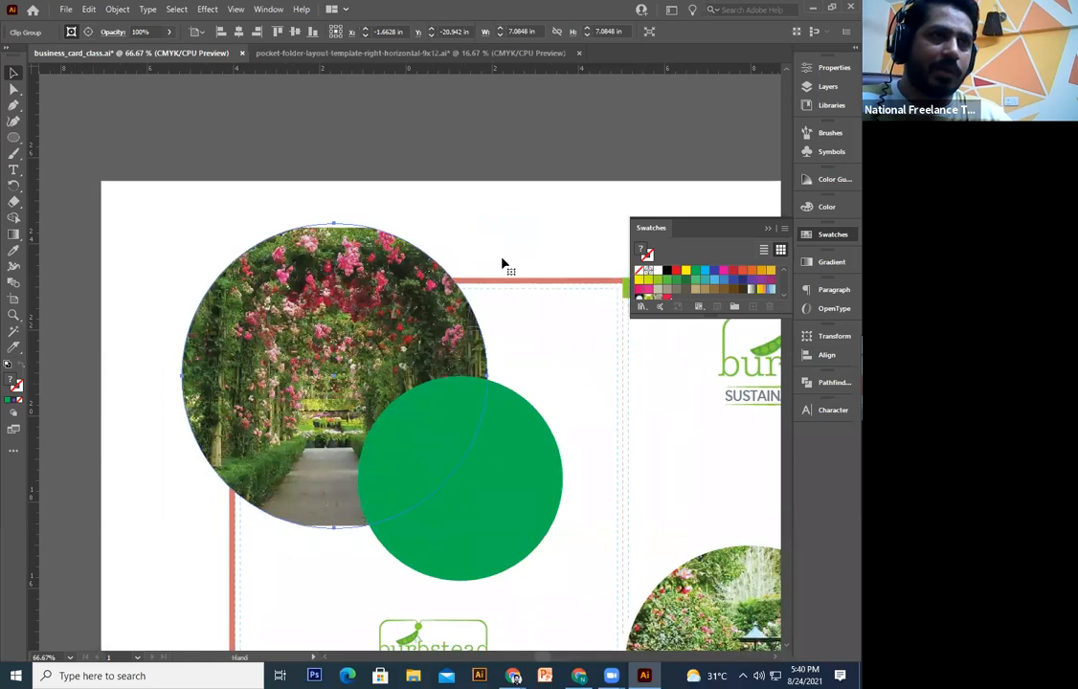
{"action": "left_click_drag", "start_coordinate": [546, 226], "coordinate": [556, 219]}
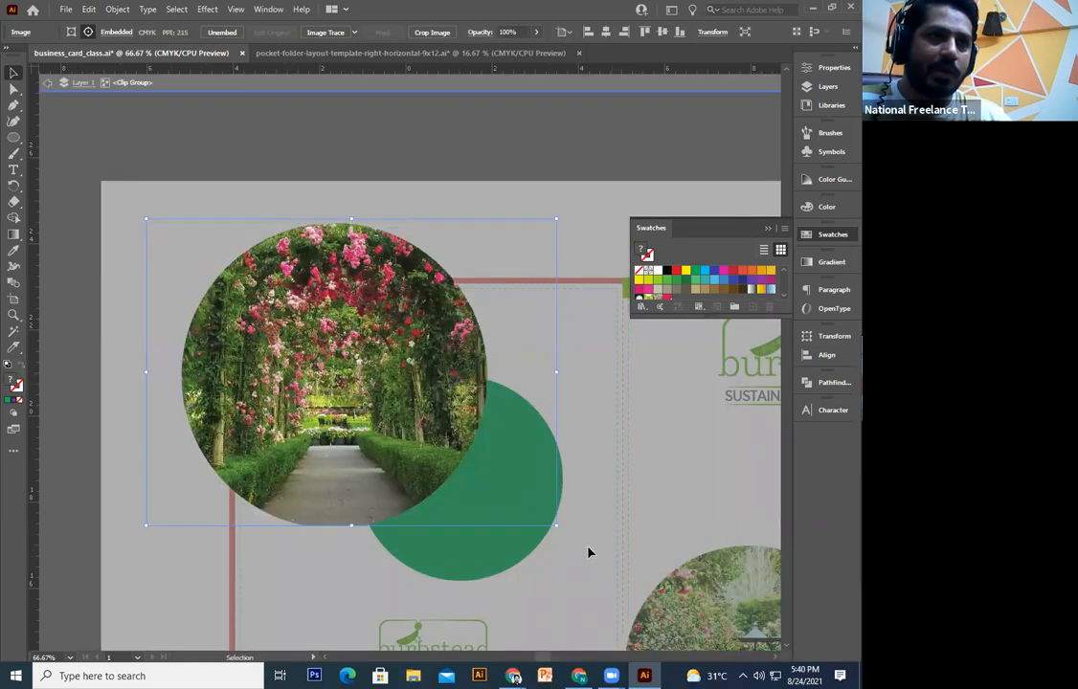
{"action": "left_click_drag", "start_coordinate": [556, 525], "coordinate": [571, 537]}
{"action": "left_click", "coordinate": [573, 621]}
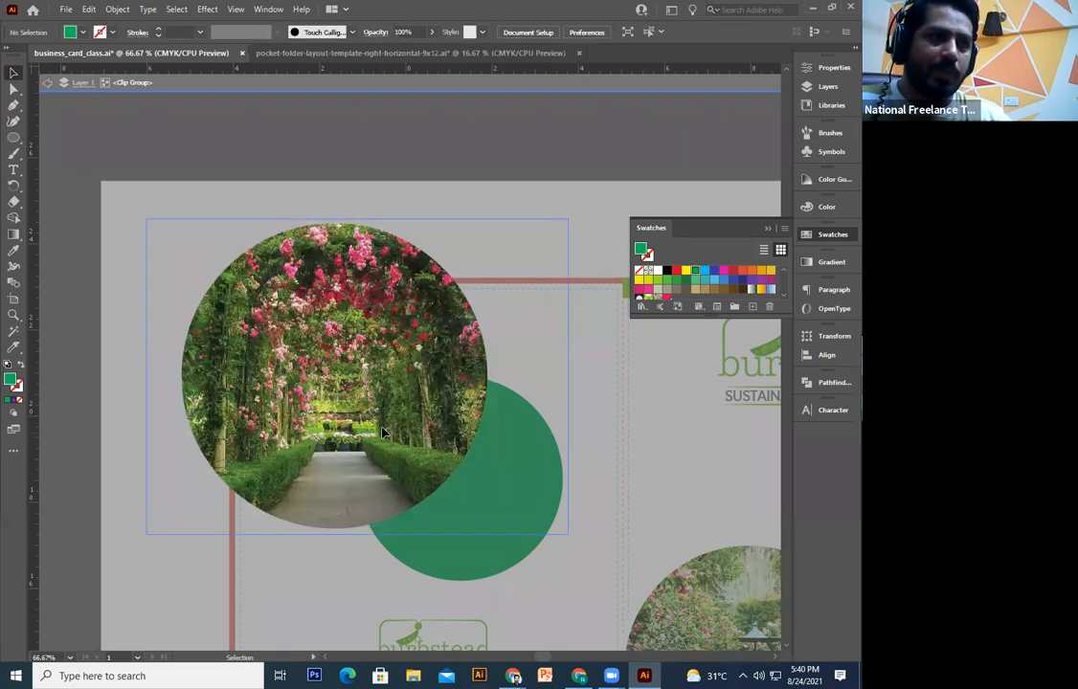
{"action": "double_click", "coordinate": [275, 591]}
Step: Paste a copy of the large circle in front and give it the front cover circles' white 11 pt outline
{"action": "key", "text": "a"}
{"action": "key", "text": "ctrl+f"}
{"action": "left_click_drag", "start_coordinate": [342, 440], "coordinate": [225, 407]}
{"action": "left_click", "coordinate": [15, 251]}
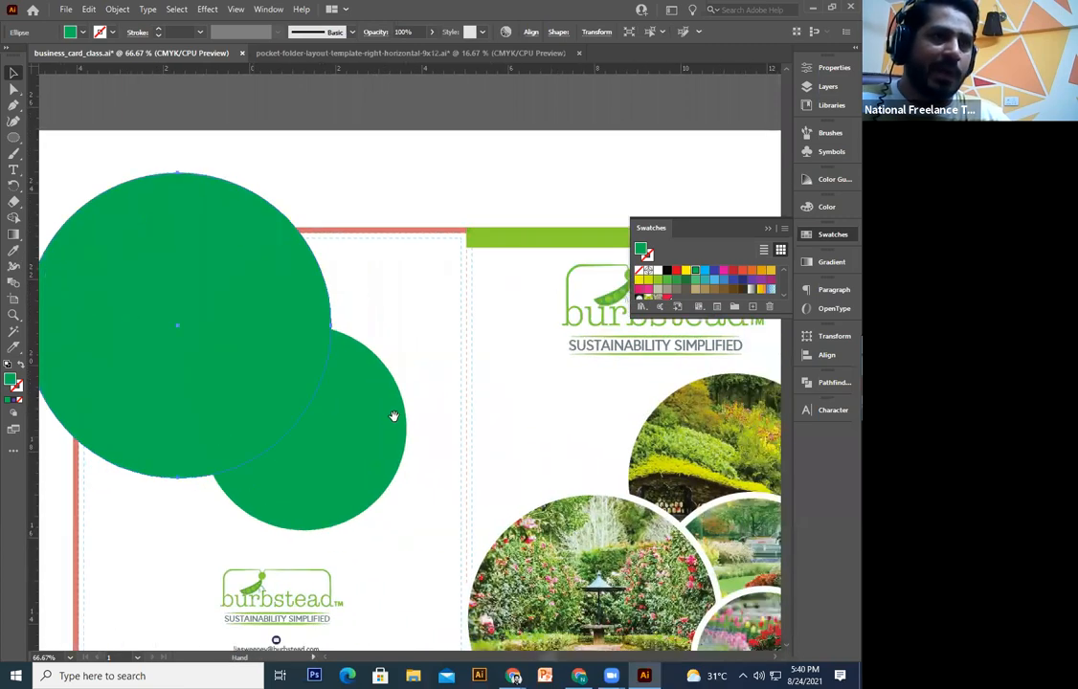
{"action": "left_click_drag", "start_coordinate": [602, 494], "coordinate": [451, 462]}
{"action": "left_click", "coordinate": [447, 466]}
{"action": "left_click_drag", "start_coordinate": [53, 80], "coordinate": [75, 88]}
{"action": "left_click", "coordinate": [12, 74]}
{"action": "left_click_drag", "start_coordinate": [243, 310], "coordinate": [550, 352]}
Step: Paste the lawn and trees garden photo into the layout, scale it down and place it over the smaller green circle
{"action": "left_click", "coordinate": [514, 678]}
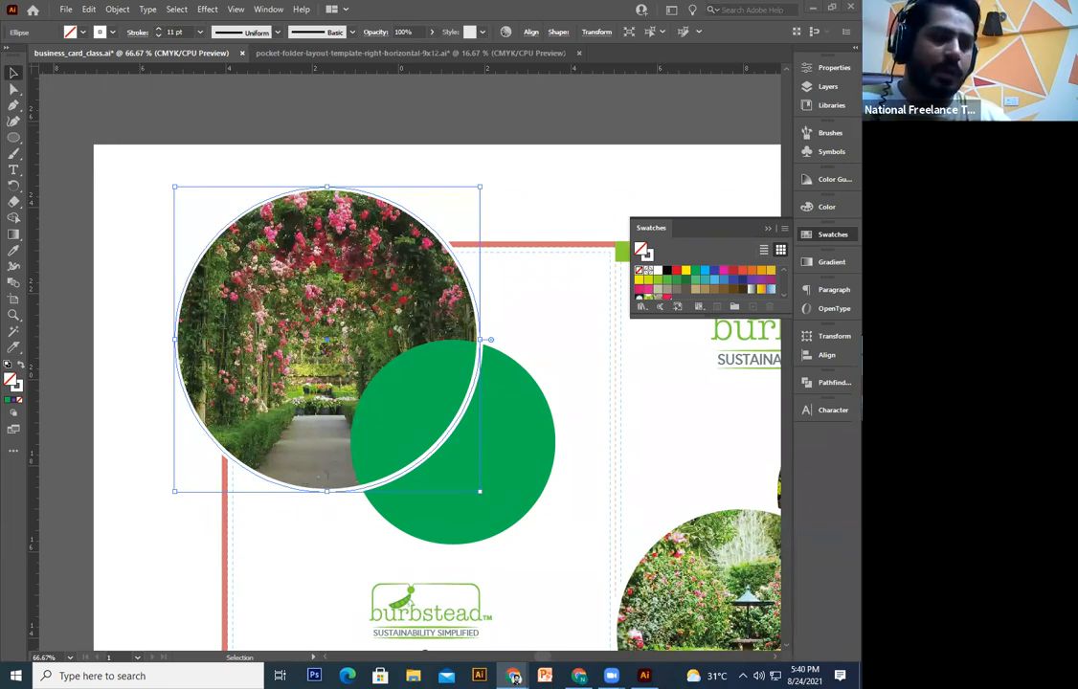
{"action": "key", "text": "ctrl+v"}
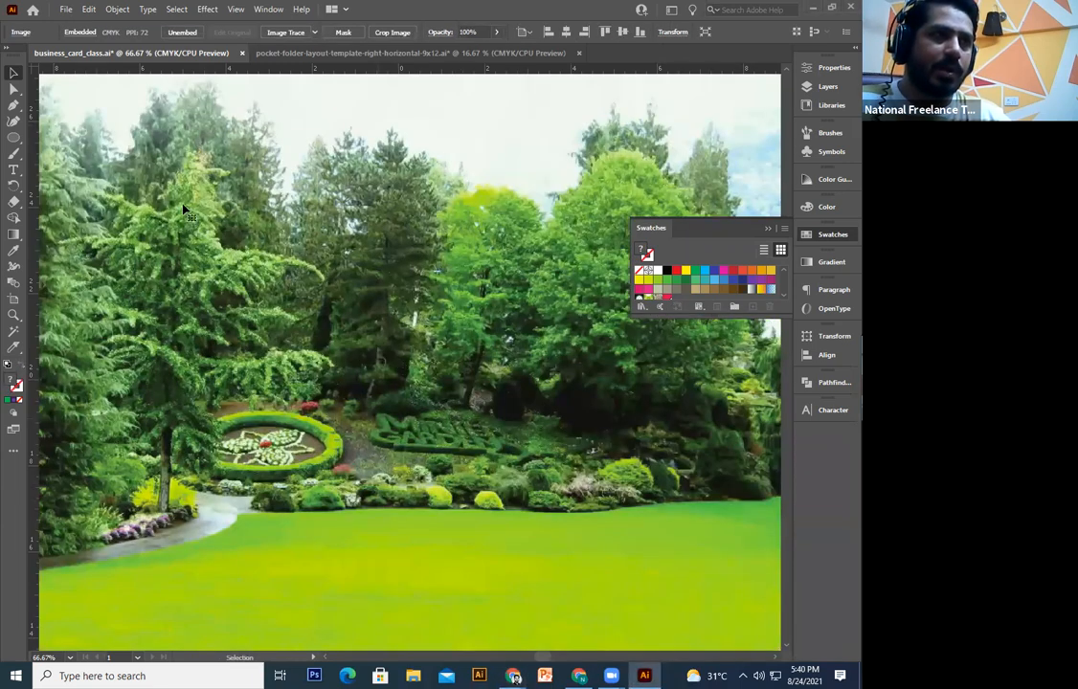
{"action": "left_click_drag", "start_coordinate": [121, 134], "coordinate": [259, 269]}
{"action": "left_click_drag", "start_coordinate": [435, 420], "coordinate": [489, 409]}
{"action": "left_click_drag", "start_coordinate": [416, 459], "coordinate": [378, 431]}
{"action": "left_click_drag", "start_coordinate": [528, 498], "coordinate": [379, 427]}
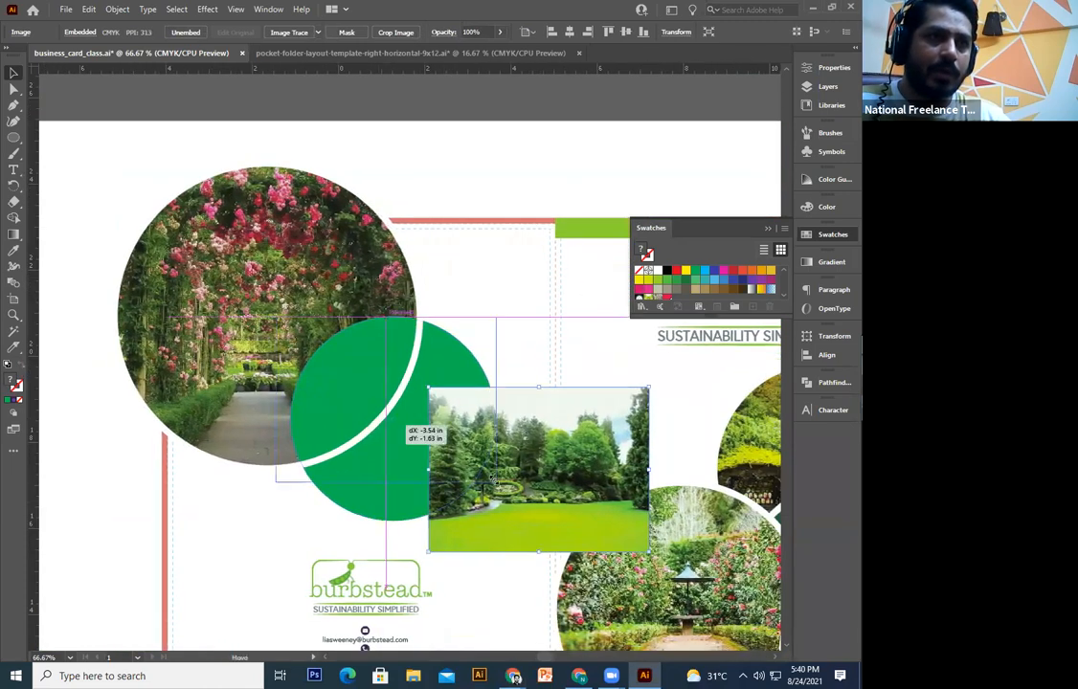
{"action": "left_click_drag", "start_coordinate": [497, 479], "coordinate": [574, 536]}
{"action": "left_click_drag", "start_coordinate": [447, 482], "coordinate": [409, 482]}
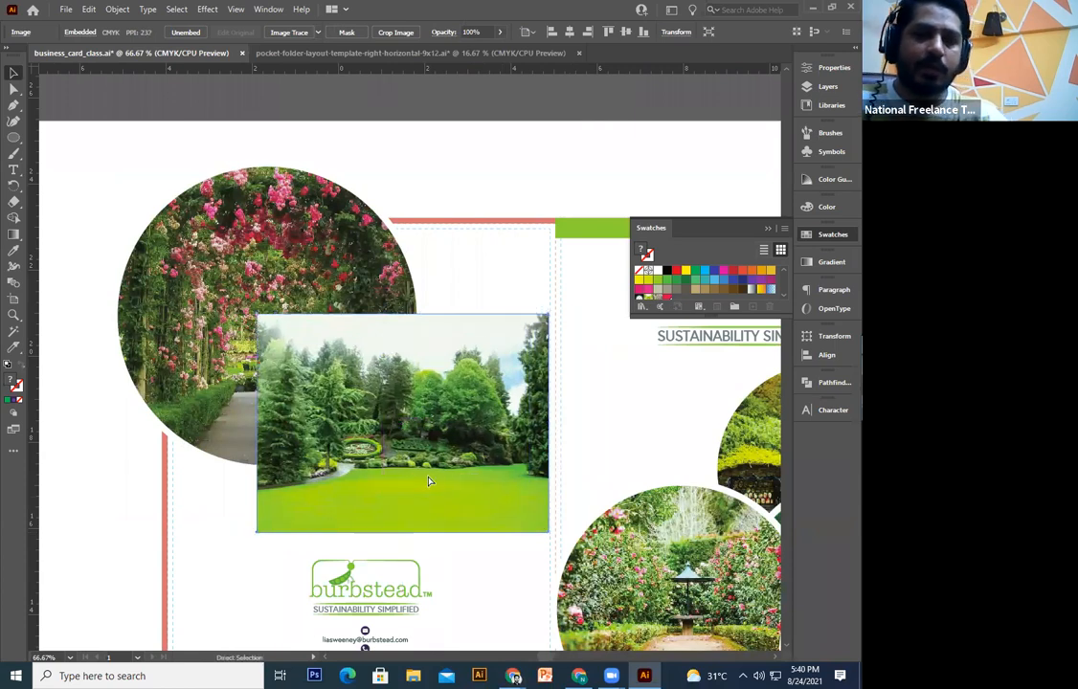
Step: Send the lawn photo behind the smaller green circle and clip it to that circle with a clipping mask
{"action": "key", "text": "ctrl+["}
{"action": "left_click", "coordinate": [433, 484], "text": "shift"}
{"action": "right_click", "coordinate": [433, 482]}
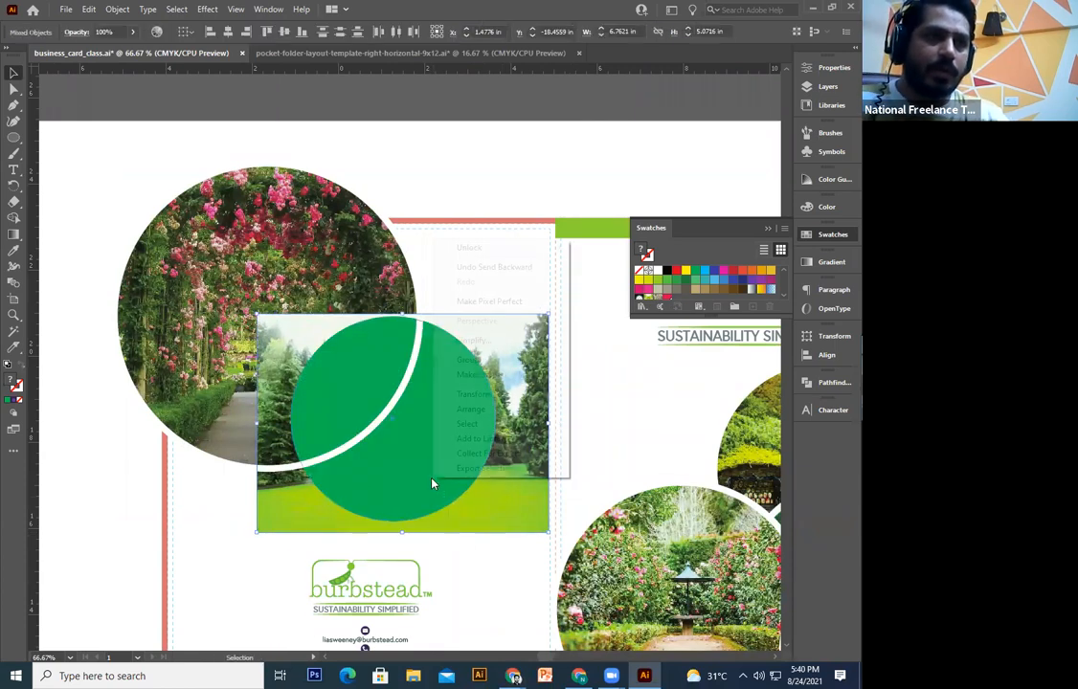
{"action": "left_click", "coordinate": [81, 523]}
{"action": "left_click", "coordinate": [451, 515]}
{"action": "left_click", "coordinate": [450, 491], "text": "shift"}
{"action": "right_click", "coordinate": [517, 483]}
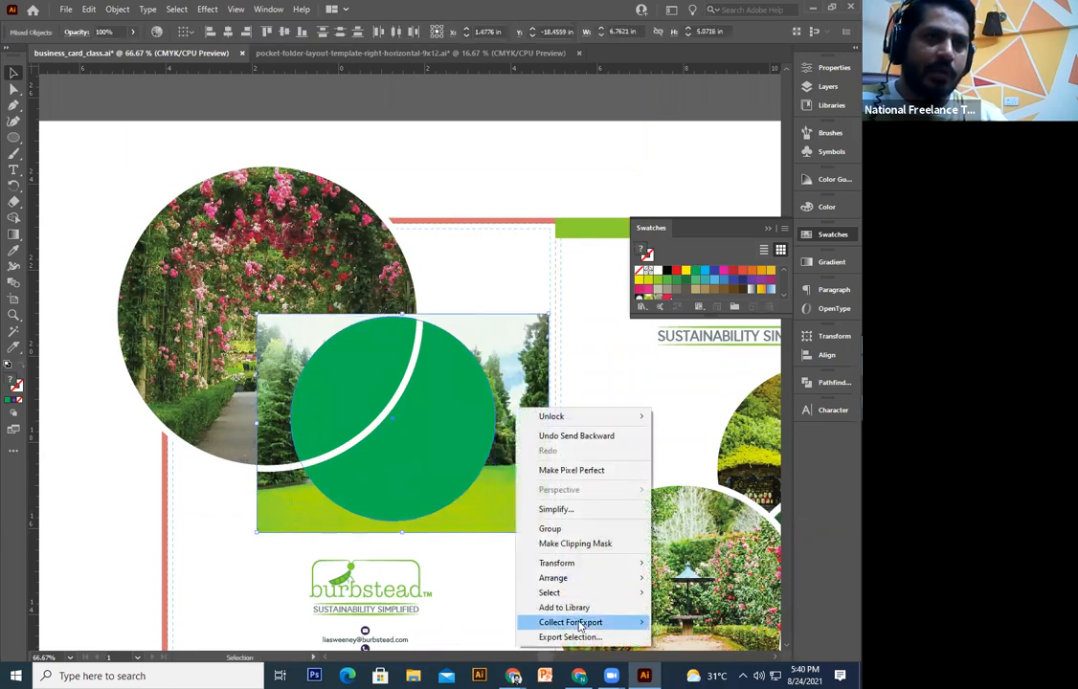
{"action": "left_click", "coordinate": [572, 543]}
Step: Place a copy of the smaller circle over the clipped lawn photo and give it the same white 11 pt outline
{"action": "key", "text": "ctrl+z"}
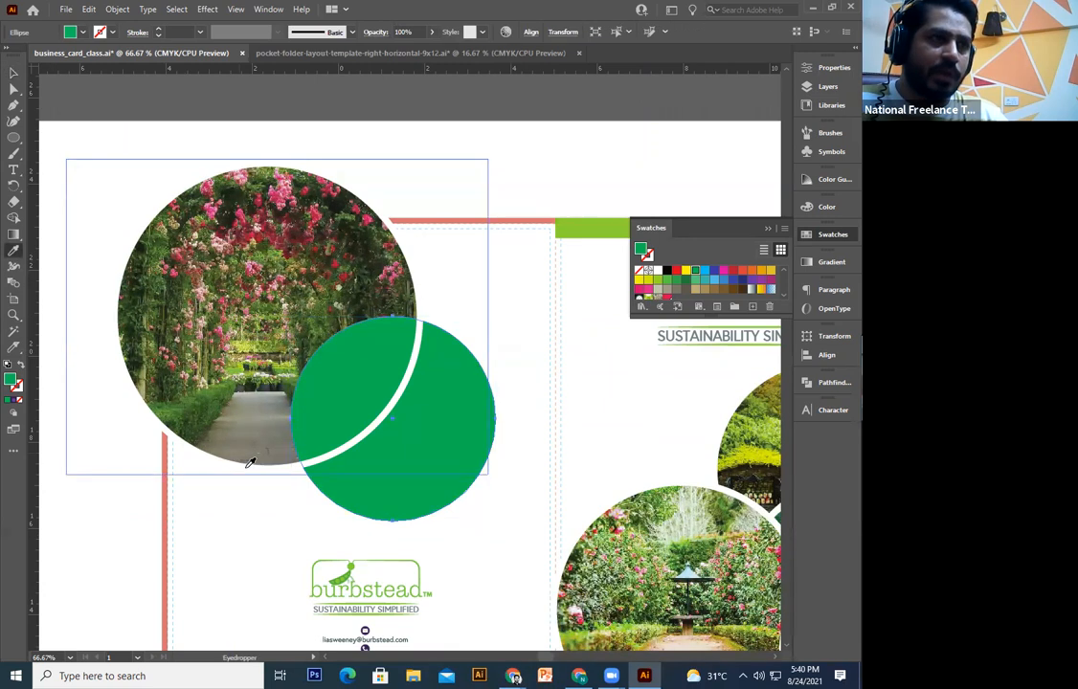
{"action": "key", "text": "ctrl+shift+z"}
{"action": "left_click", "coordinate": [12, 71]}
{"action": "left_click_drag", "start_coordinate": [426, 490], "coordinate": [349, 479]}
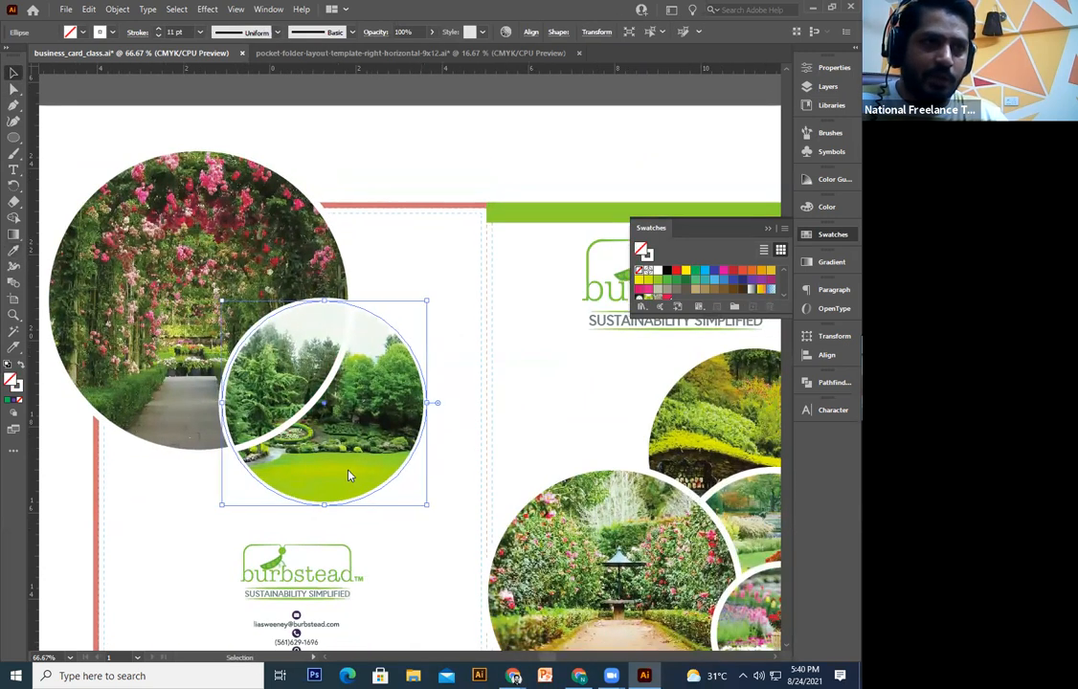
Step: Bring the clipped lawn photo and its white outline in front of the rose arbour circle
{"action": "right_click", "coordinate": [348, 474]}
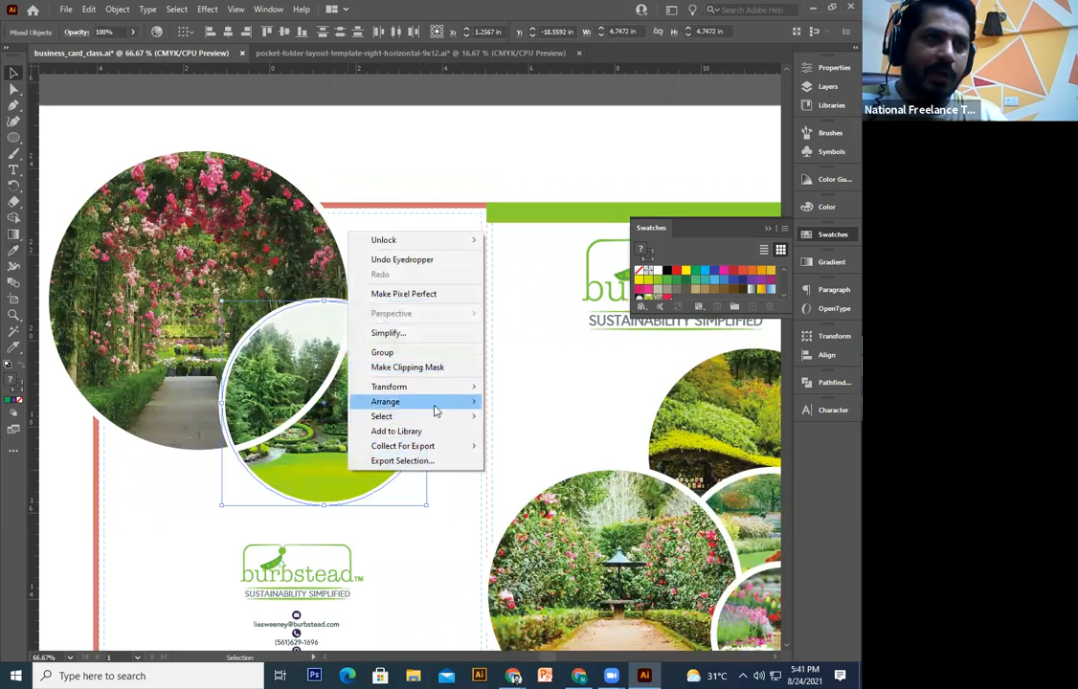
{"action": "mouse_move", "coordinate": [436, 402]}
{"action": "left_click", "coordinate": [527, 402]}
{"action": "left_click", "coordinate": [450, 422]}
{"action": "left_click_drag", "start_coordinate": [315, 198], "coordinate": [389, 235]}
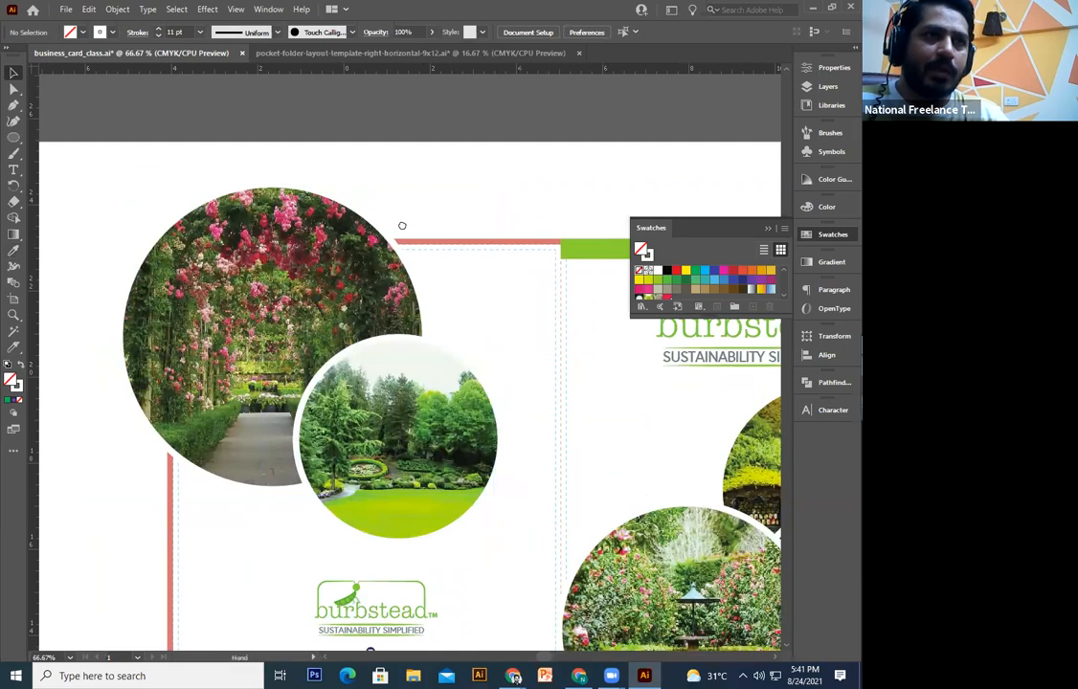
{"action": "left_click_drag", "start_coordinate": [424, 380], "coordinate": [406, 365]}
{"action": "left_click_drag", "start_coordinate": [442, 579], "coordinate": [341, 399]}
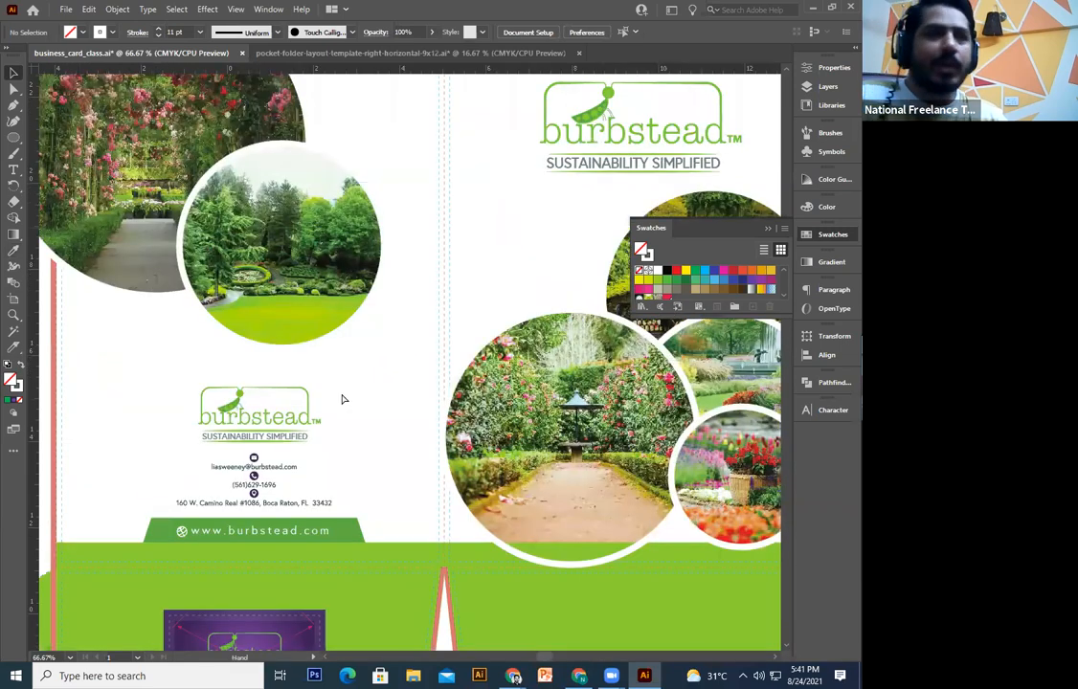
{"action": "scroll", "coordinate": [342, 400], "scroll_direction": "up", "scroll_amount": 3}
{"action": "key", "text": "ctrl+minus"}
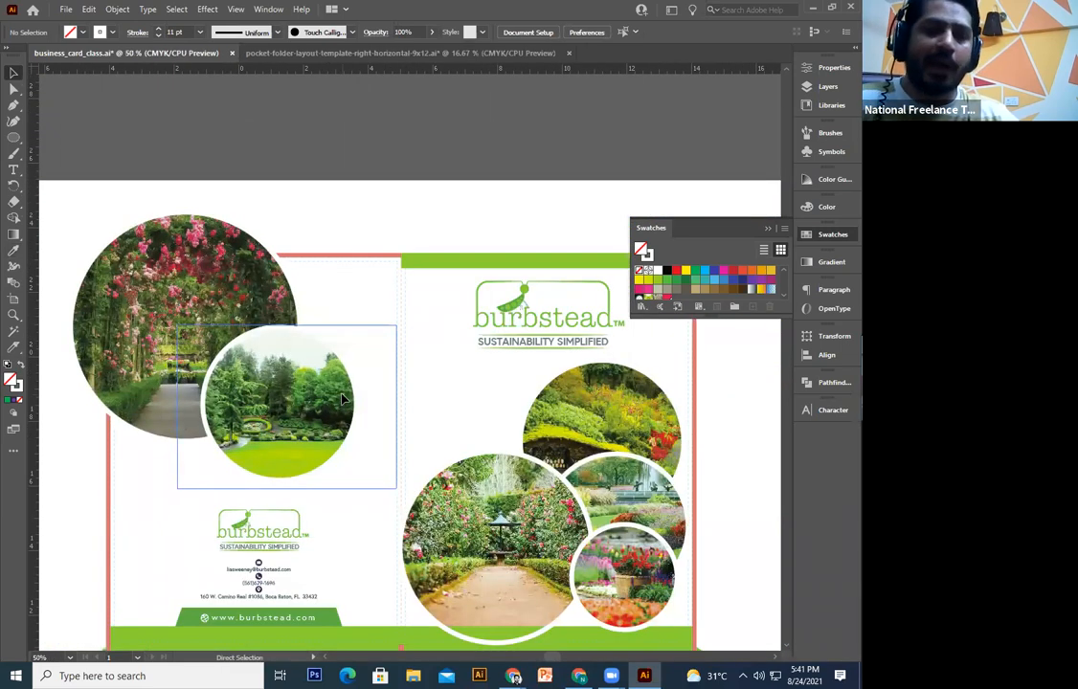
{"action": "key", "text": "ctrl+plus"}
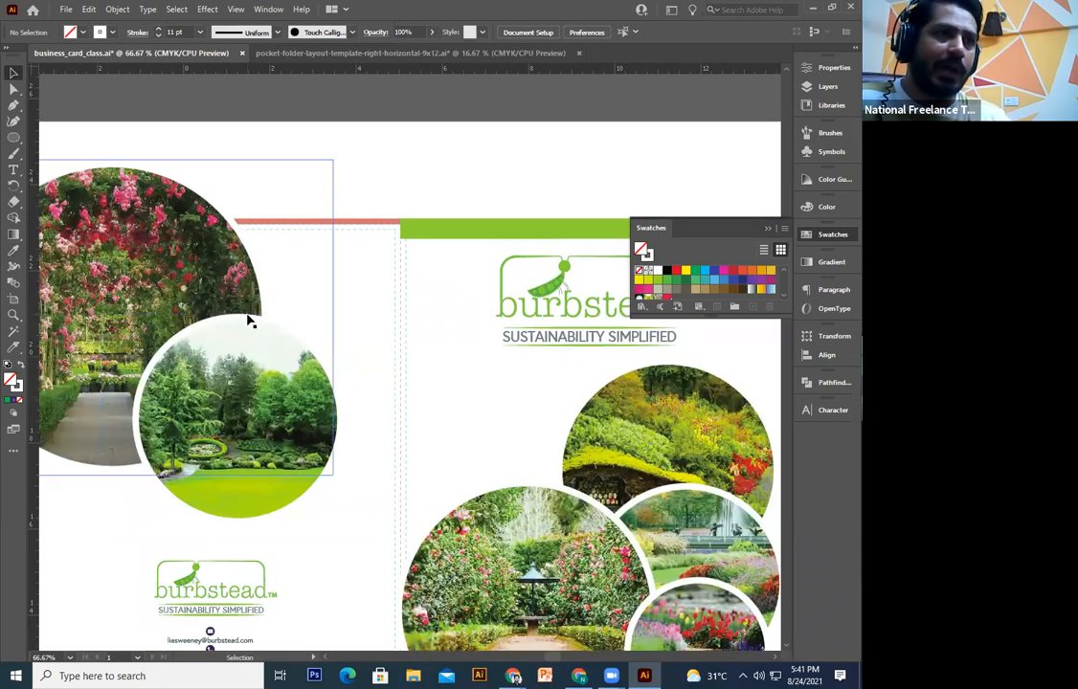
Step: Try a light green #BAF9AF stroke on both back cover circle outlines and undo it
{"action": "left_click", "coordinate": [249, 319]}
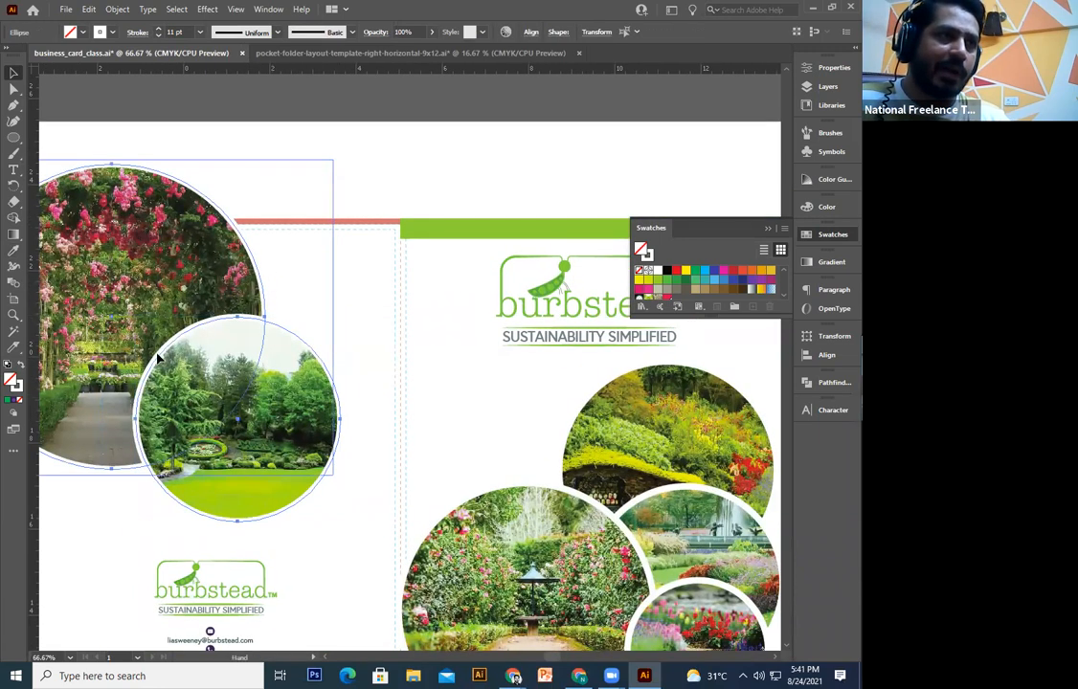
{"action": "scroll", "coordinate": [33, 397], "scroll_direction": "down", "scroll_amount": 2}
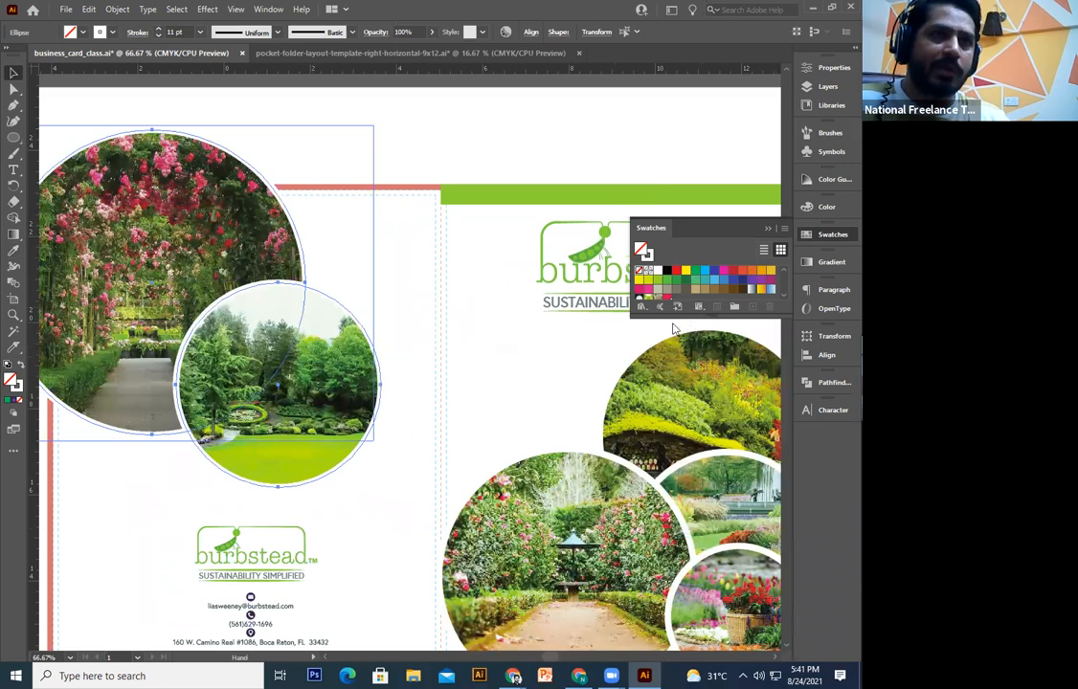
{"action": "left_click", "coordinate": [406, 273]}
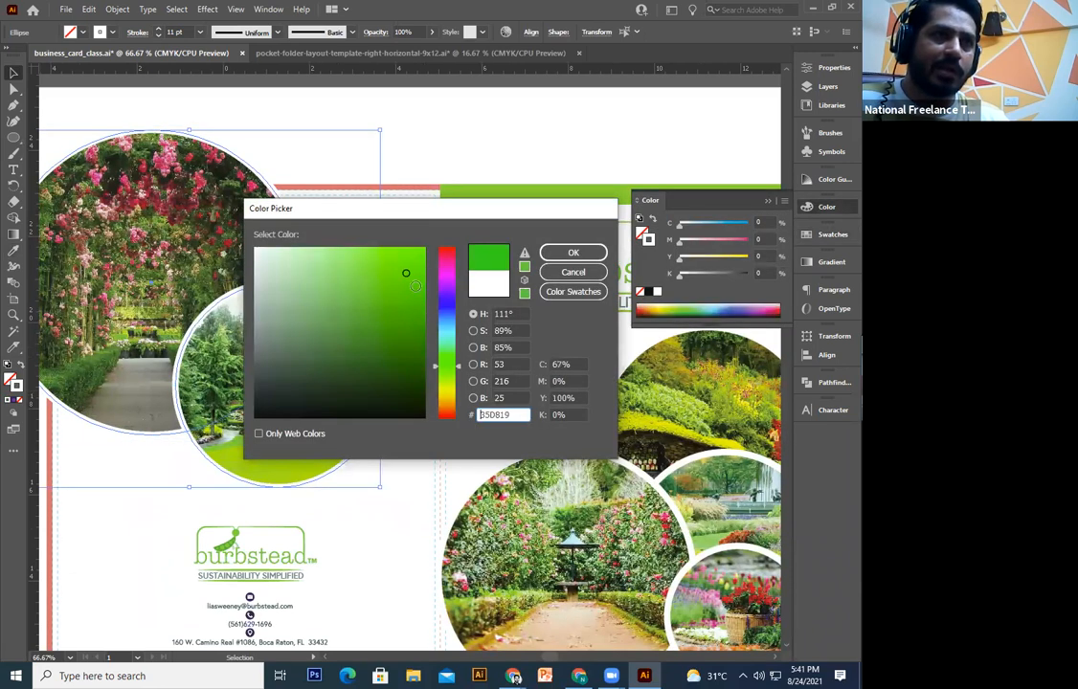
{"action": "mouse_move", "coordinate": [359, 255]}
{"action": "left_mouse_down"}
{"action": "mouse_move", "coordinate": [325, 266]}
{"action": "mouse_move", "coordinate": [309, 251]}
{"action": "mouse_move", "coordinate": [325, 253]}
{"action": "mouse_move", "coordinate": [305, 250]}
{"action": "left_mouse_up"}
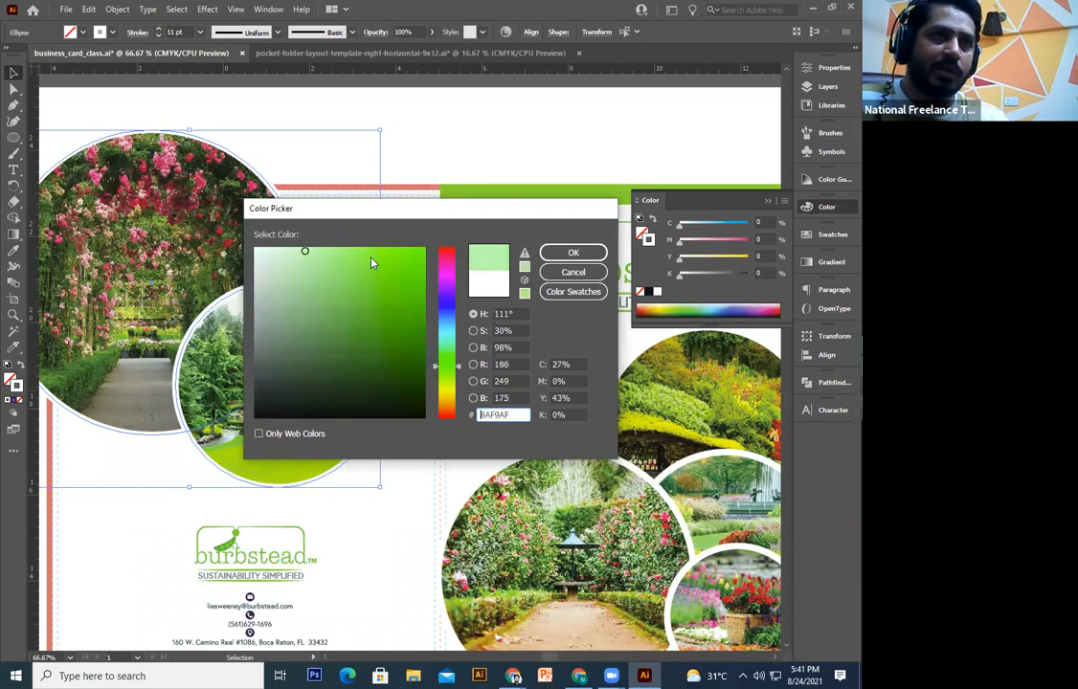
{"action": "key", "text": "Return"}
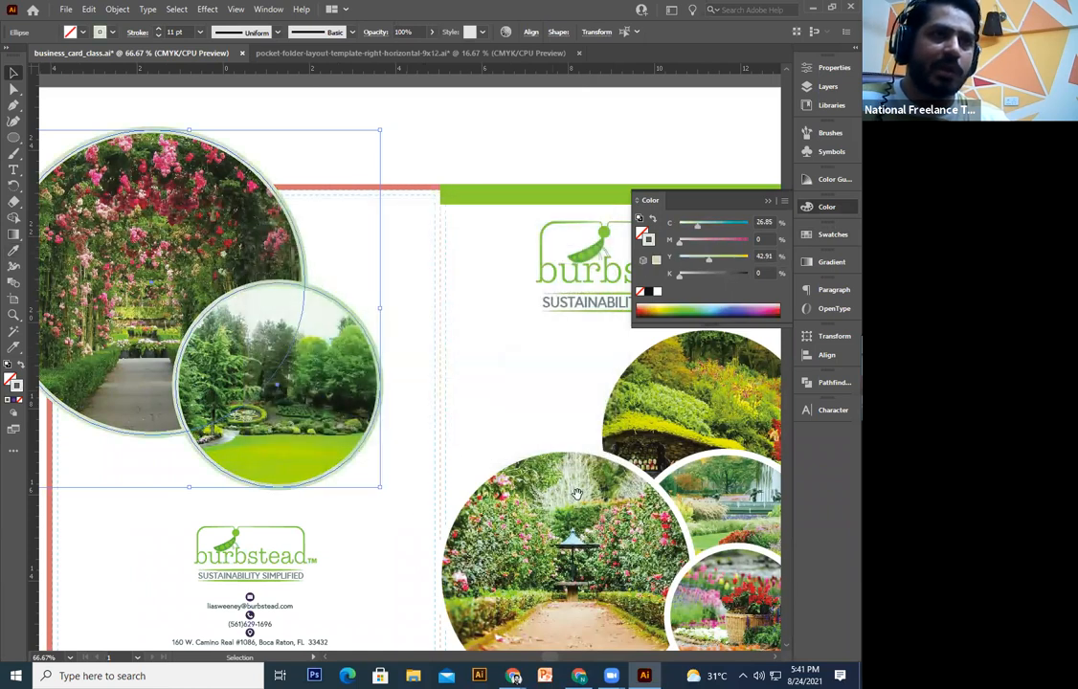
{"action": "left_click_drag", "start_coordinate": [595, 458], "coordinate": [759, 432]}
{"action": "left_click", "coordinate": [425, 458]}
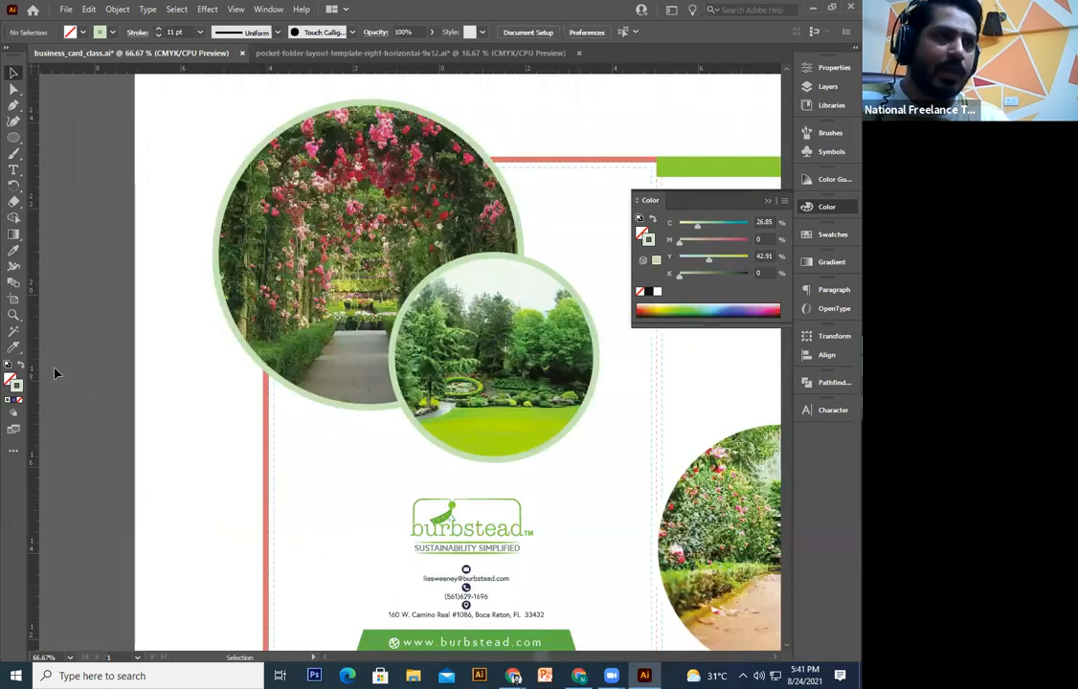
{"action": "key", "text": "ctrl+z"}
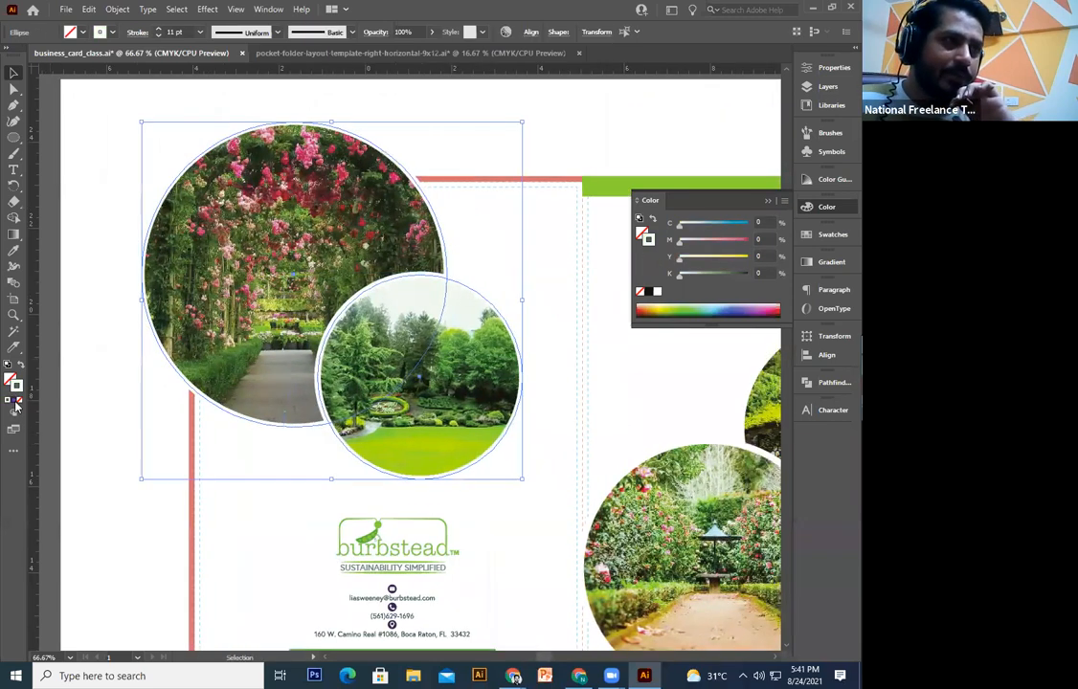
Step: Try a gradient stroke on both back cover circle outlines and undo it
{"action": "left_click", "coordinate": [16, 402]}
{"action": "left_click", "coordinate": [215, 486]}
{"action": "left_click_drag", "start_coordinate": [321, 446], "coordinate": [276, 474]}
{"action": "left_click_drag", "start_coordinate": [320, 443], "coordinate": [306, 448]}
{"action": "key", "text": "ctrl+z"}
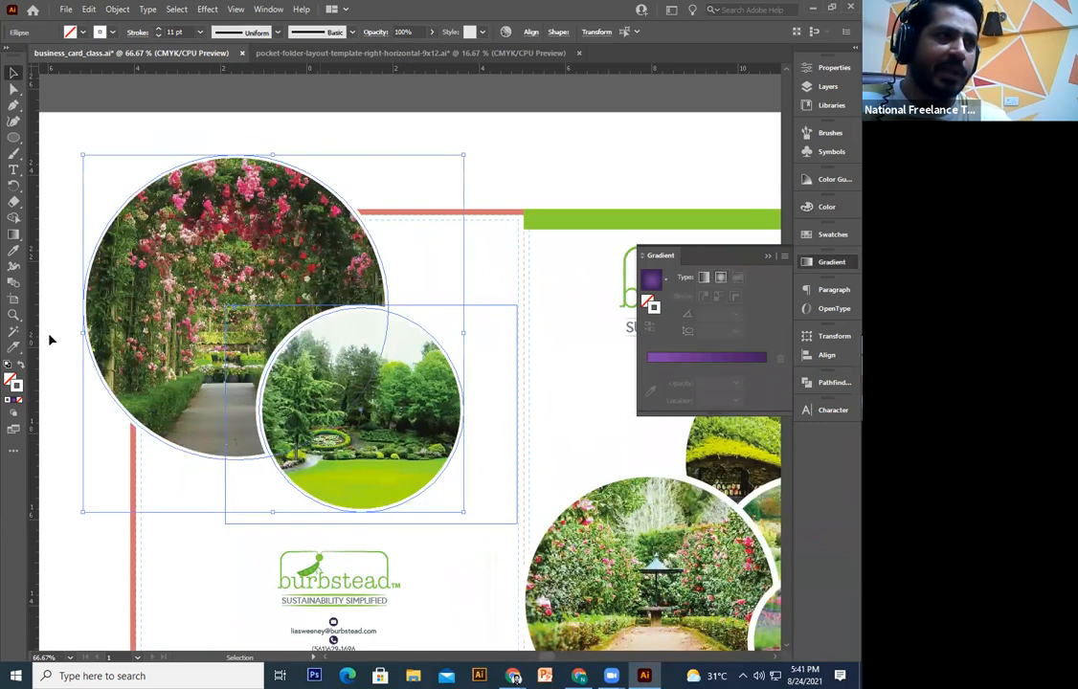
Step: Try a lime green #9BED1B stroke on both back cover circle outlines and undo it
{"action": "left_click", "coordinate": [447, 379]}
{"action": "left_click", "coordinate": [364, 284]}
{"action": "left_click", "coordinate": [380, 265]}
{"action": "left_click", "coordinate": [406, 257]}
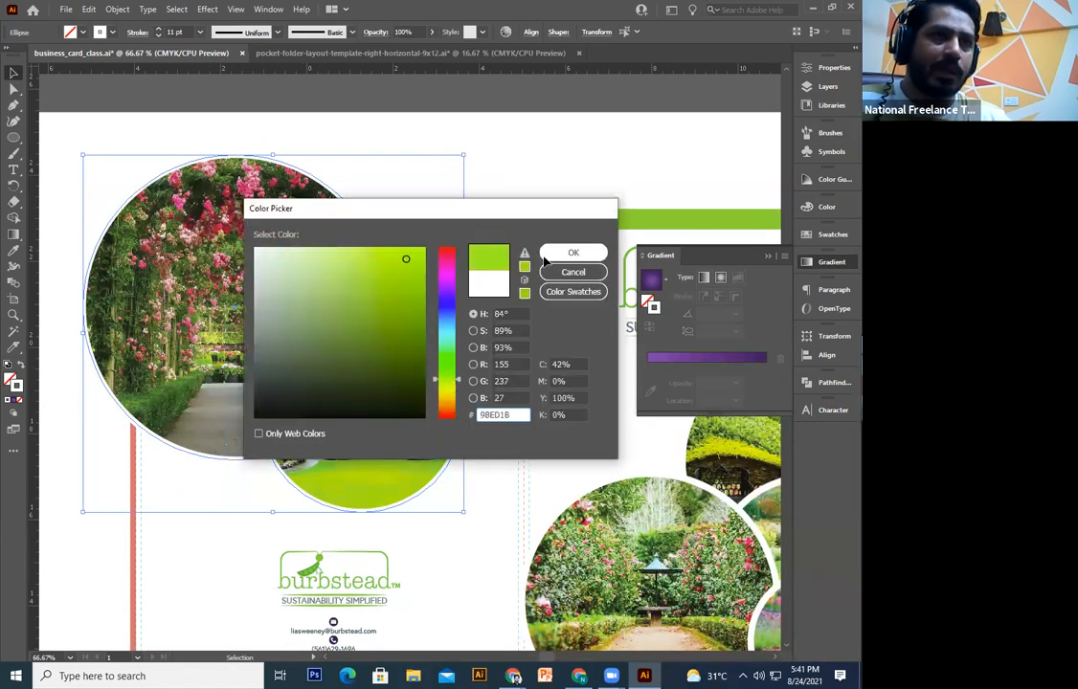
{"action": "left_click", "coordinate": [545, 256]}
{"action": "scroll", "coordinate": [483, 387], "scroll_direction": "right", "scroll_amount": 2}
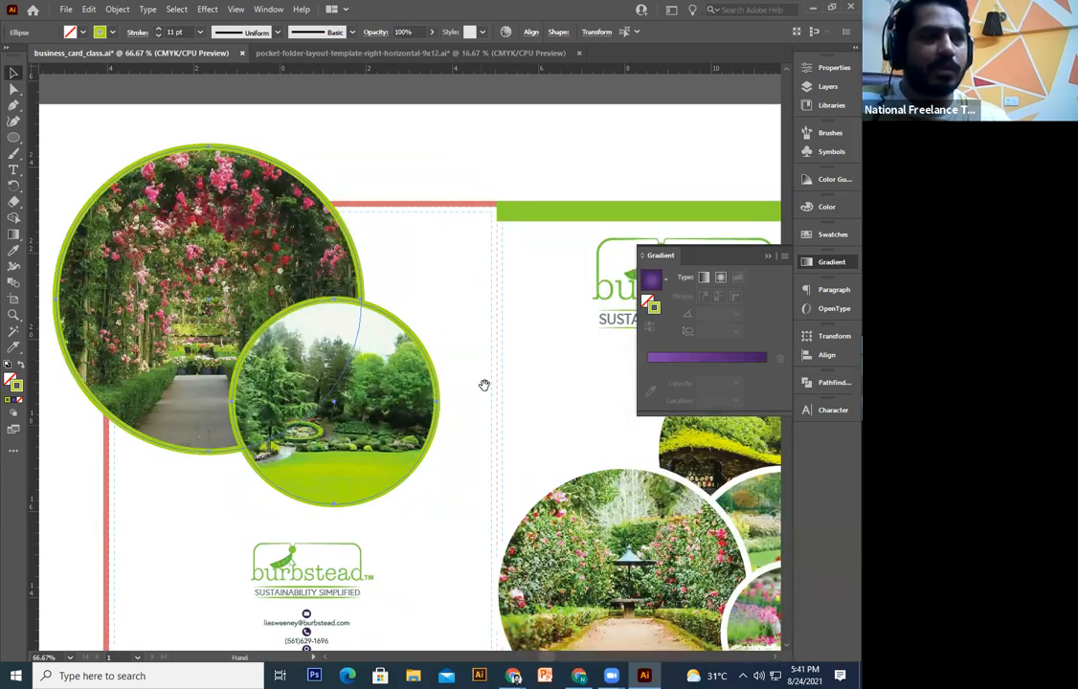
{"action": "left_click_drag", "start_coordinate": [484, 385], "coordinate": [455, 374]}
{"action": "left_click_drag", "start_coordinate": [245, 354], "coordinate": [230, 349]}
{"action": "left_click", "coordinate": [48, 384]}
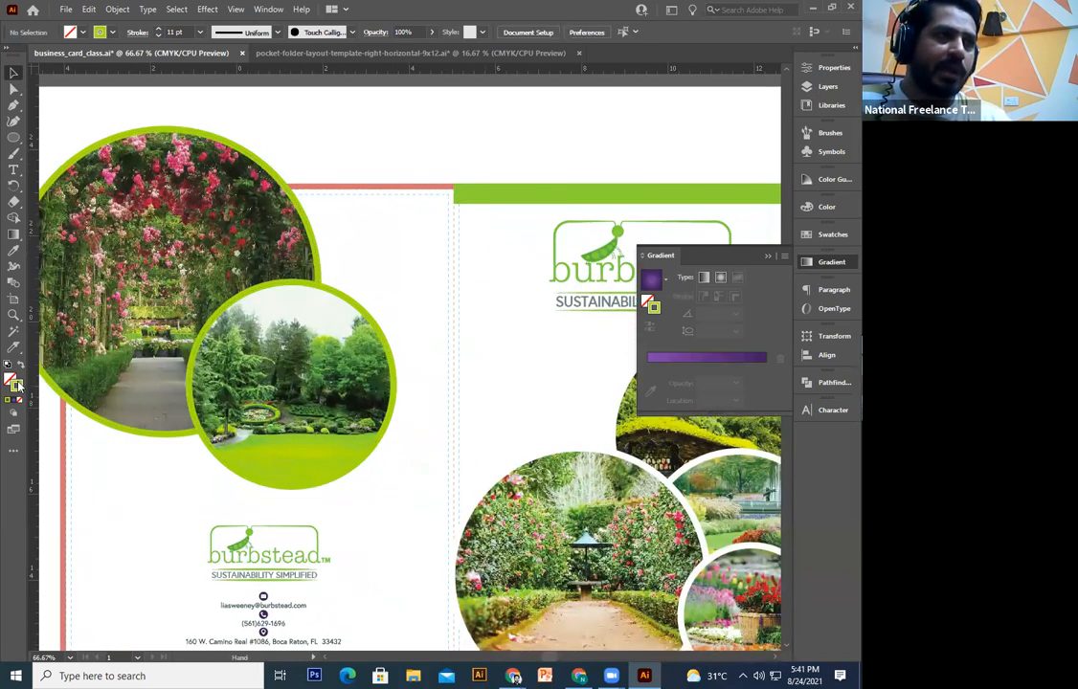
{"action": "left_click_drag", "start_coordinate": [248, 544], "coordinate": [273, 457]}
{"action": "key", "text": "ctrl+z"}
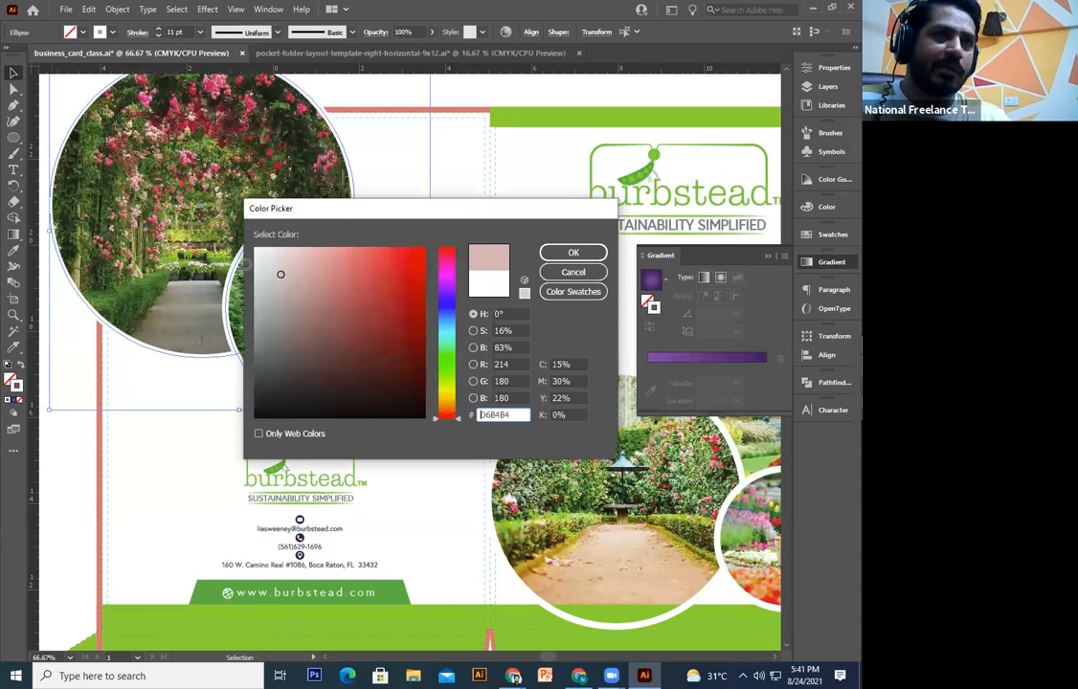
Step: Set both back cover circle outlines to a light grey #E2E2E2 stroke
{"action": "left_click_drag", "start_coordinate": [282, 275], "coordinate": [247, 265]}
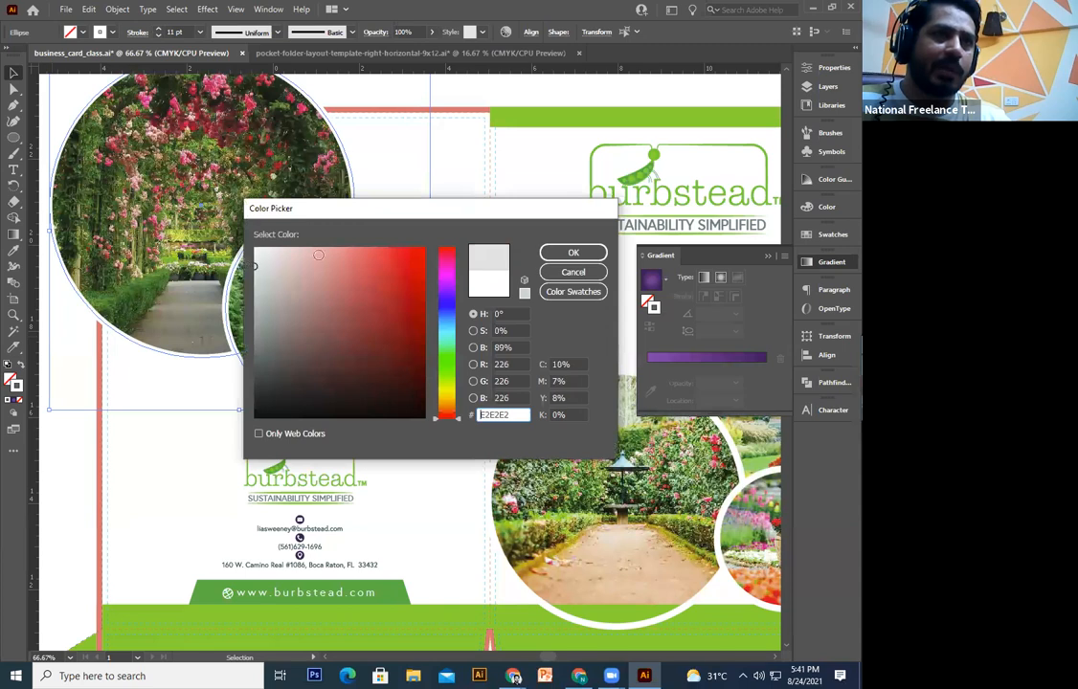
{"action": "left_click", "coordinate": [568, 254]}
{"action": "left_click", "coordinate": [507, 425]}
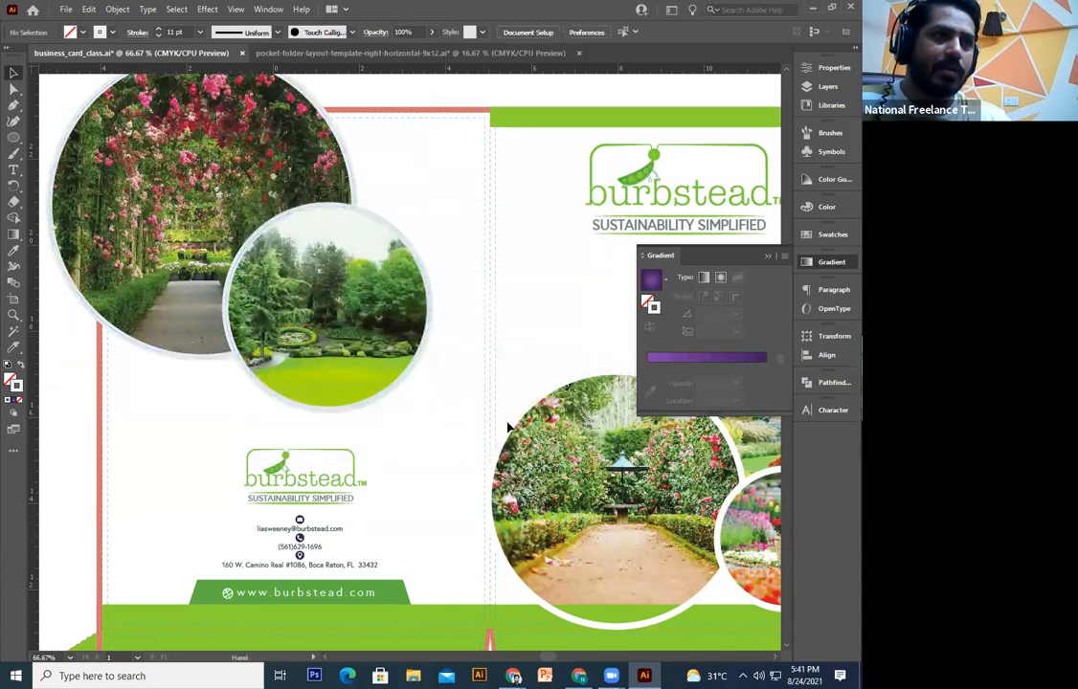
{"action": "left_click_drag", "start_coordinate": [467, 446], "coordinate": [473, 472]}
{"action": "left_click_drag", "start_coordinate": [278, 422], "coordinate": [297, 477]}
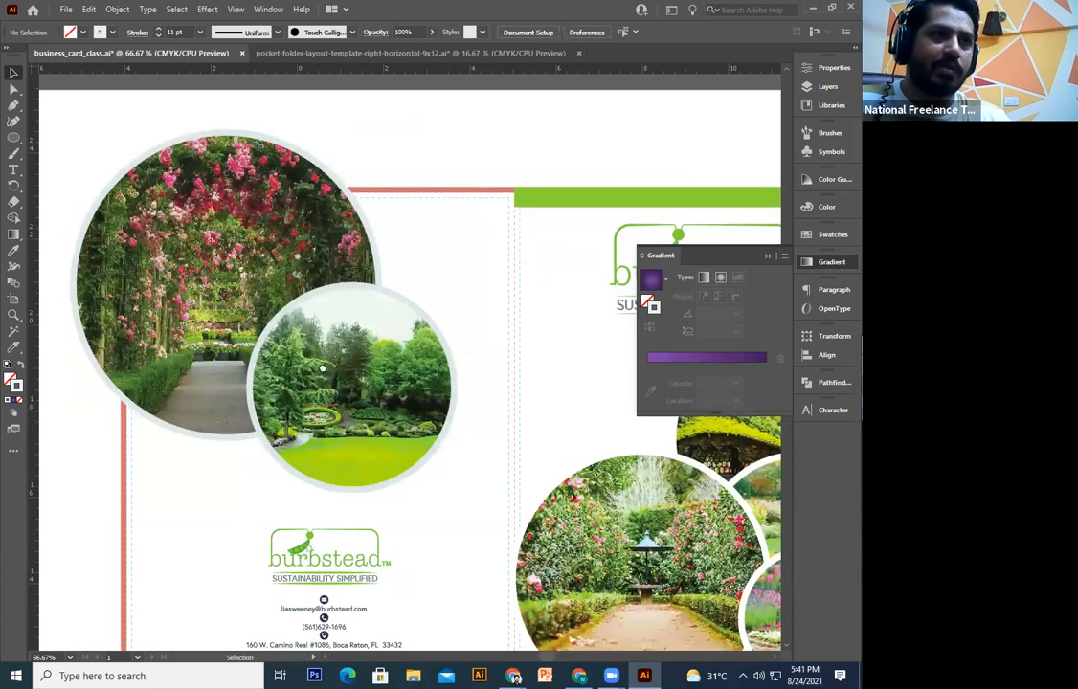
Step: Copy the back cover circles' light grey stroke onto the outlines of the three larger front cover circles with the Eyedropper
{"action": "left_click_drag", "start_coordinate": [674, 443], "coordinate": [441, 397]}
{"action": "left_click_drag", "start_coordinate": [490, 434], "coordinate": [443, 390]}
{"action": "left_click", "coordinate": [444, 390]}
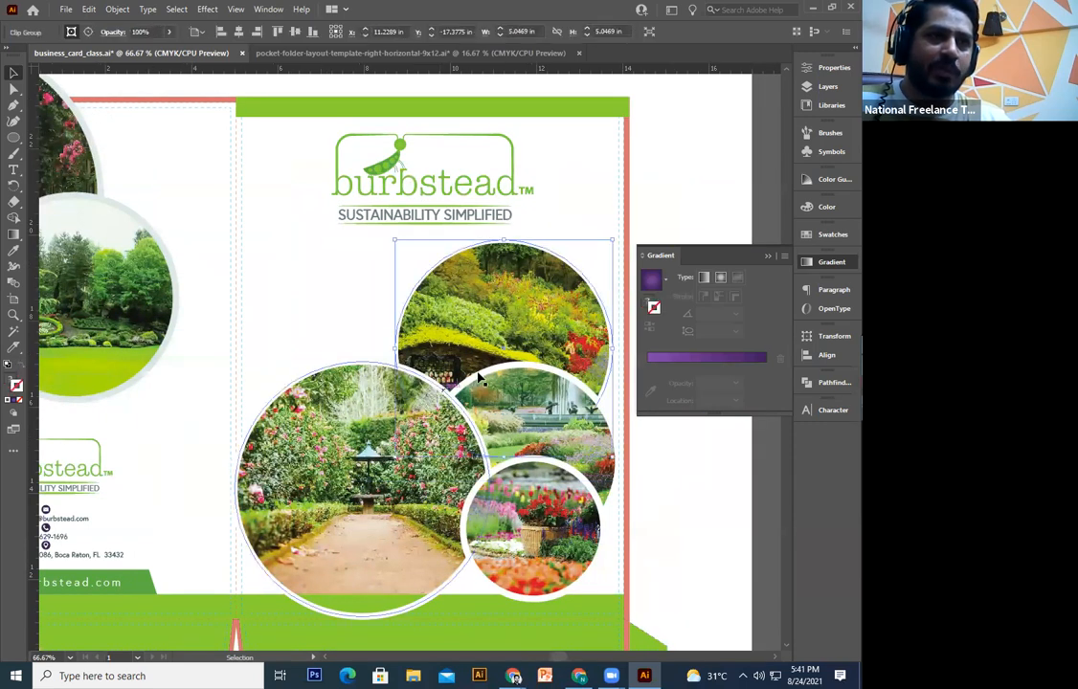
{"action": "left_click", "coordinate": [488, 394], "text": "shift"}
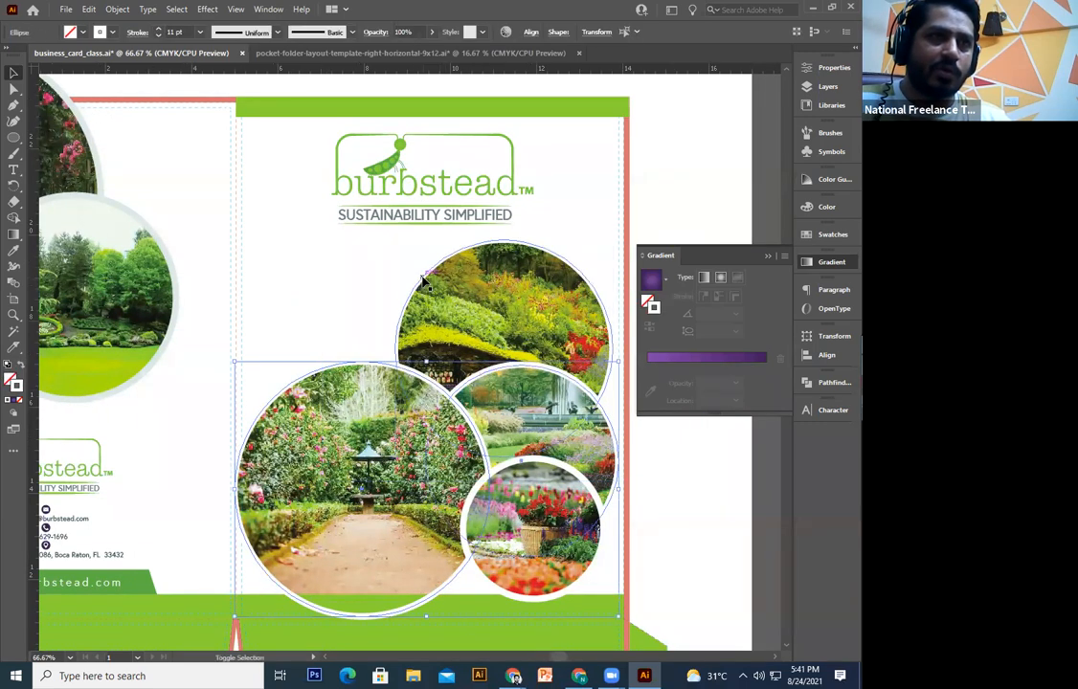
{"action": "left_click", "coordinate": [512, 466], "text": "shift"}
{"action": "left_click_drag", "start_coordinate": [190, 321], "coordinate": [241, 350]}
{"action": "left_click", "coordinate": [14, 253]}
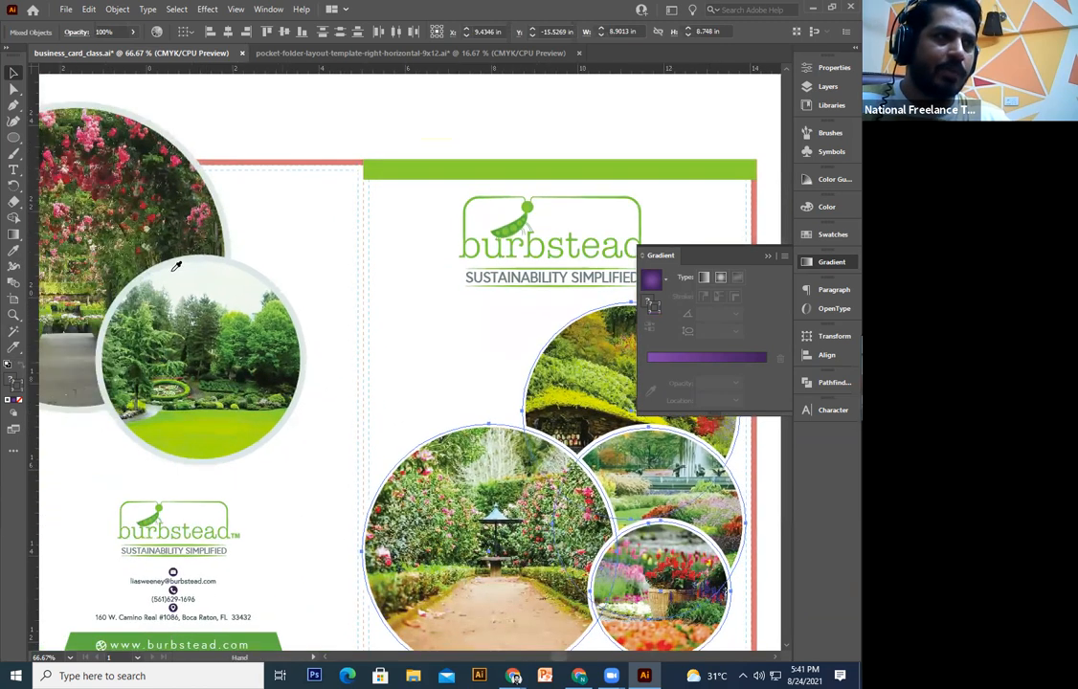
{"action": "left_click", "coordinate": [71, 115]}
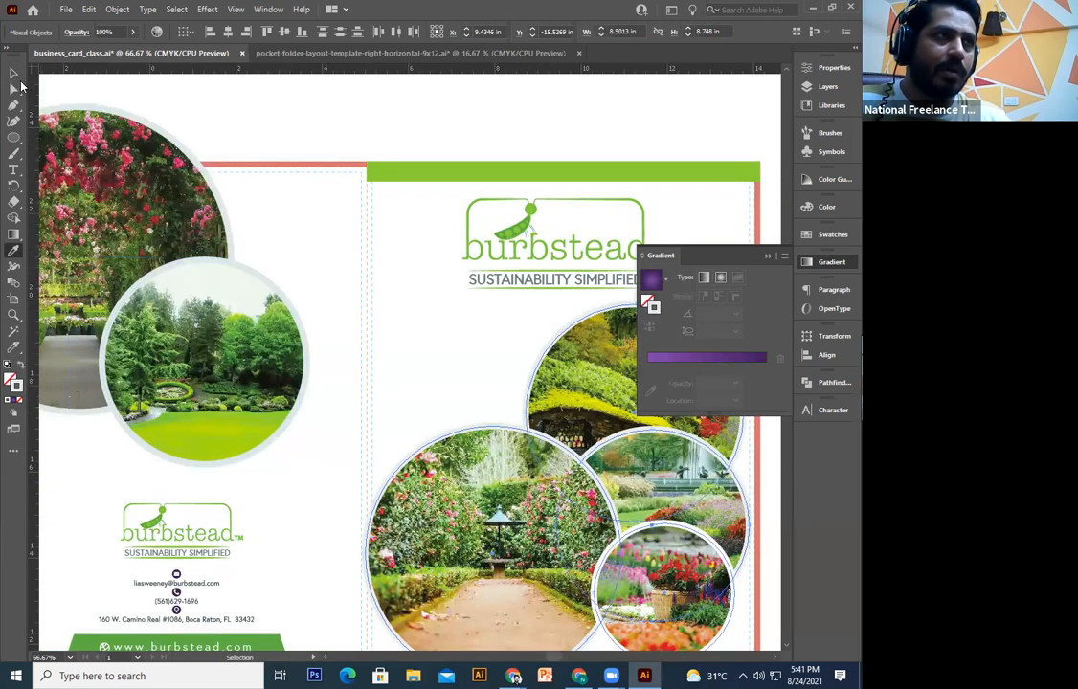
{"action": "left_click", "coordinate": [13, 72]}
{"action": "key", "text": "space"}
{"action": "left_click_drag", "start_coordinate": [493, 395], "coordinate": [362, 362]}
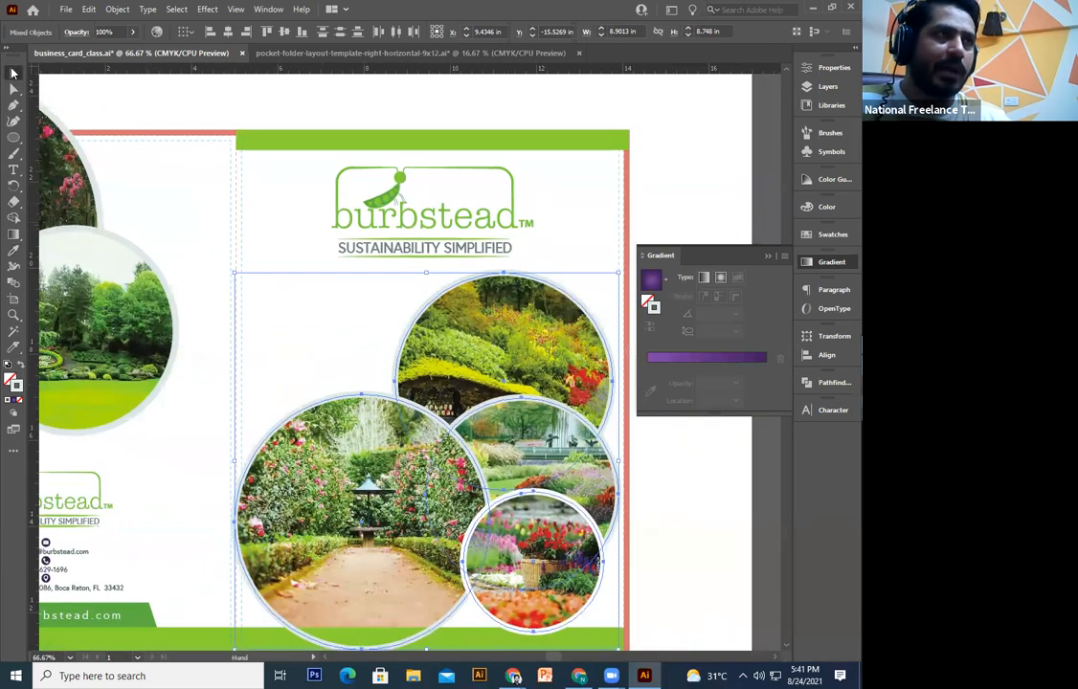
{"action": "left_click", "coordinate": [216, 148]}
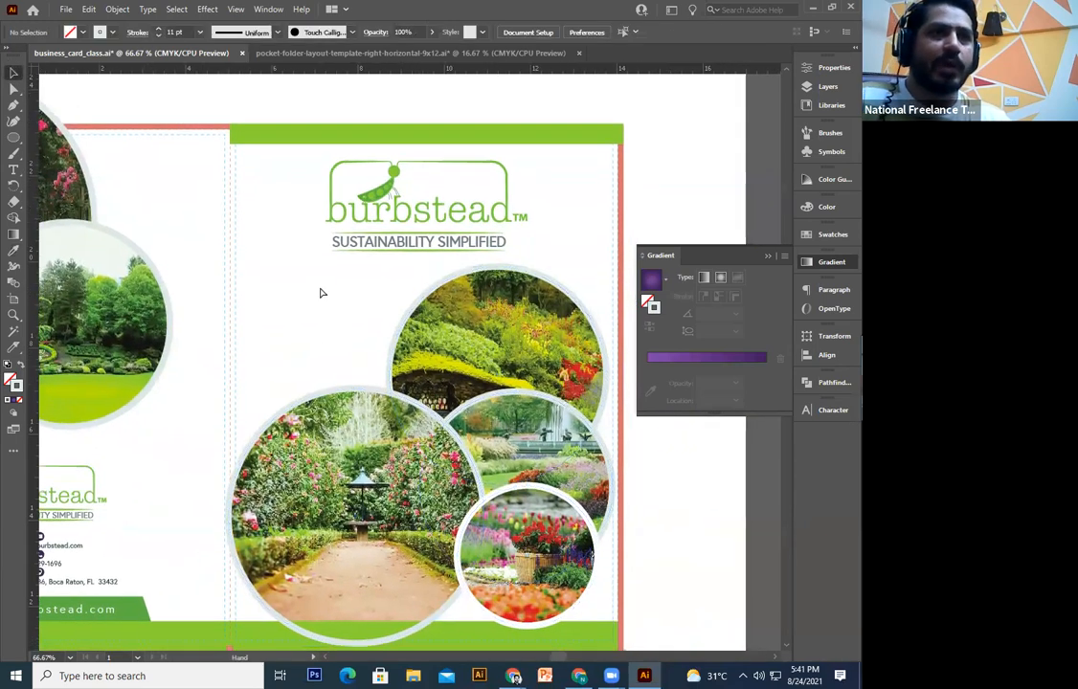
Step: Draw a rectangle over the rose arbour circle, aligned with the back cover's top and outer side edges
{"action": "left_click_drag", "start_coordinate": [334, 322], "coordinate": [321, 293]}
{"action": "left_click_drag", "start_coordinate": [425, 385], "coordinate": [409, 349]}
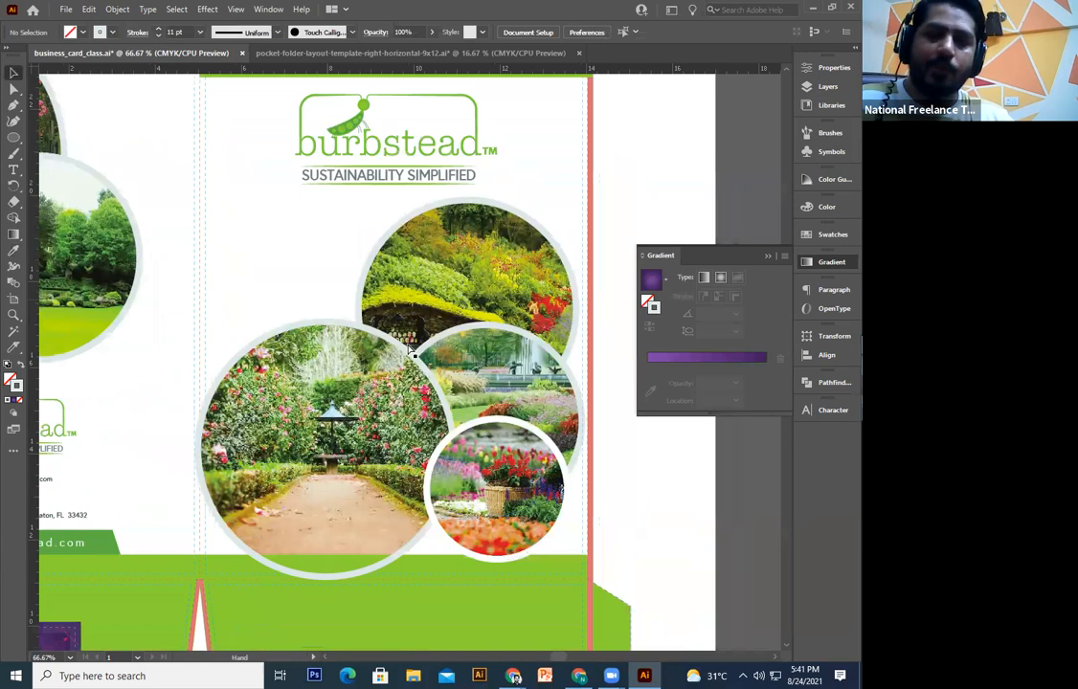
{"action": "key", "text": "ctrl+minus"}
{"action": "key", "text": "ctrl+minus"}
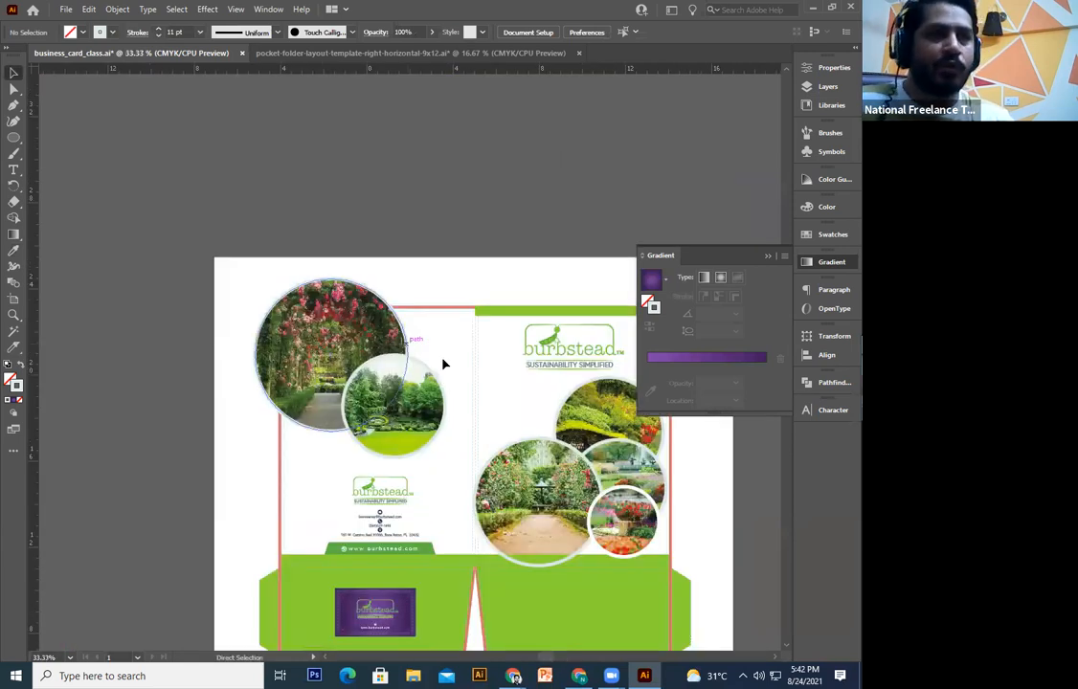
{"action": "key", "text": "ctrl+equal"}
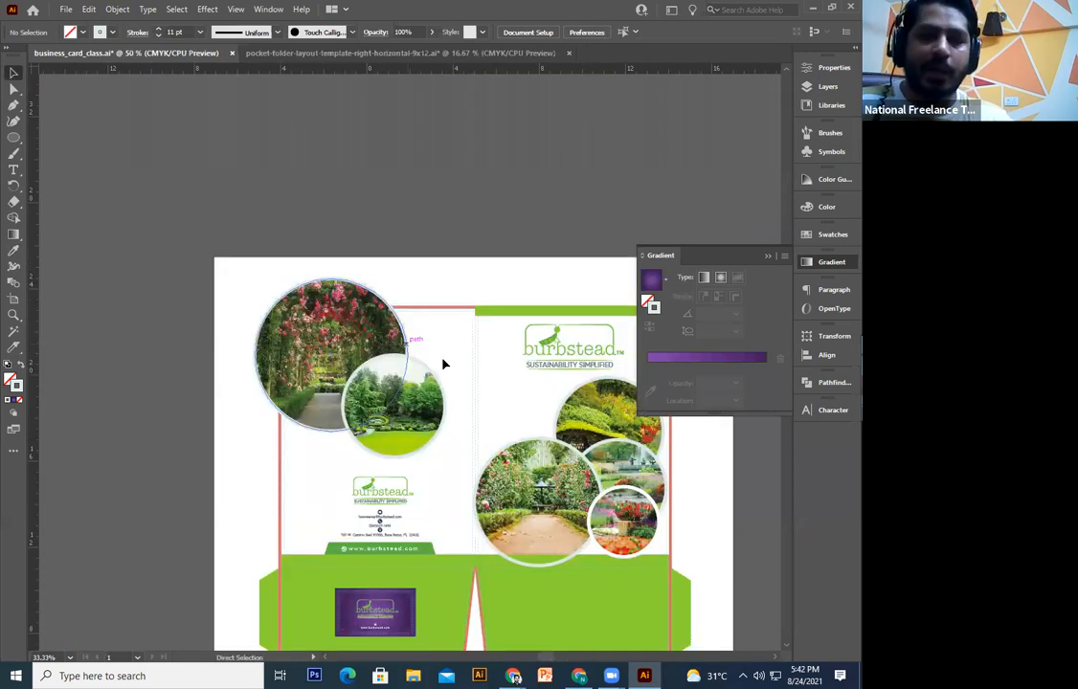
{"action": "key", "text": "ctrl+equal"}
{"action": "left_click_drag", "start_coordinate": [131, 320], "coordinate": [187, 344]}
{"action": "left_click", "coordinate": [13, 137]}
{"action": "left_click", "coordinate": [60, 139]}
{"action": "left_click_drag", "start_coordinate": [226, 512], "coordinate": [494, 289]}
Step: Stretch the rectangle past the rose arbour circle's lower edge and its inner side
{"action": "left_click", "coordinate": [14, 73]}
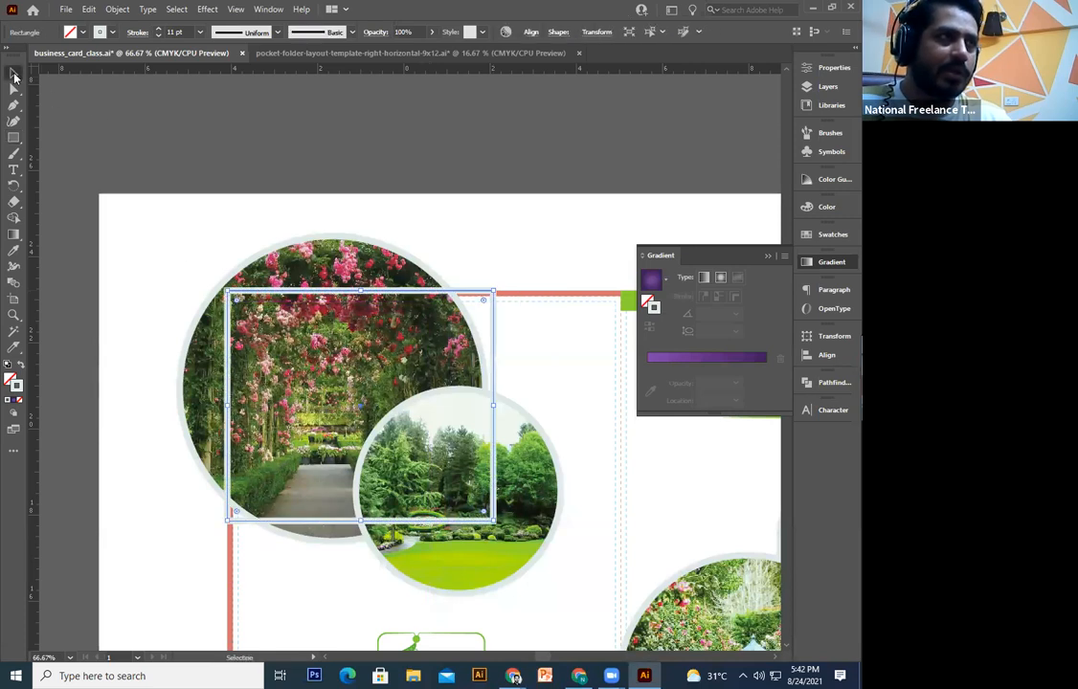
{"action": "left_click_drag", "start_coordinate": [356, 518], "coordinate": [358, 555]}
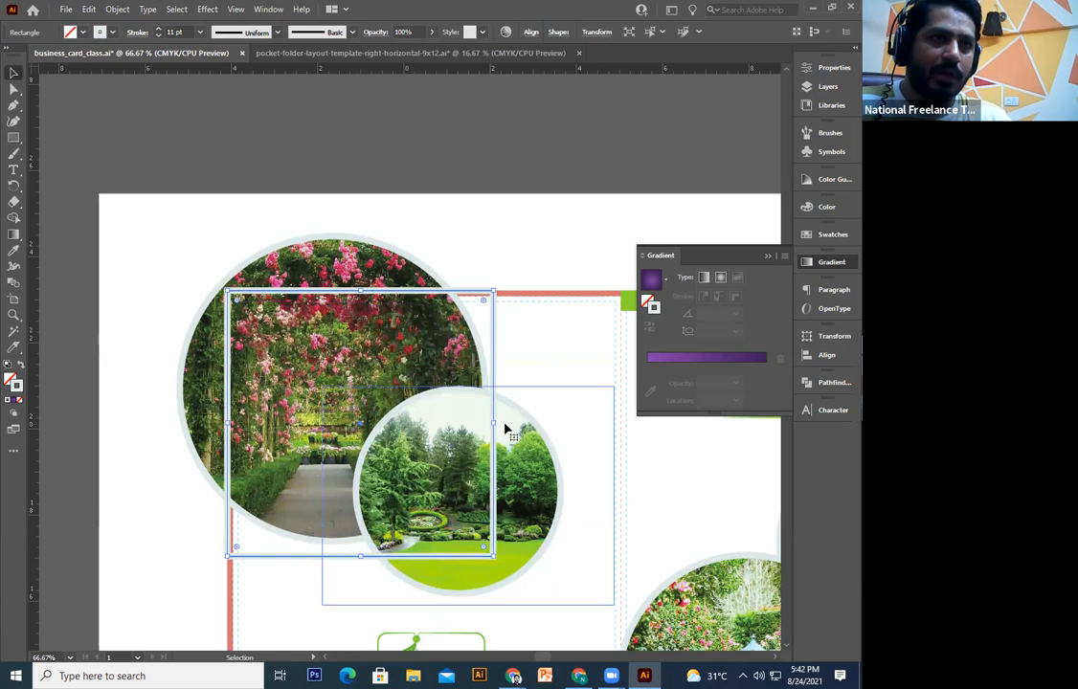
{"action": "left_click_drag", "start_coordinate": [505, 427], "coordinate": [516, 427]}
Step: Group the rose arbour photo with its outline and clip the group to the rectangle with a clipping mask
{"action": "left_click", "coordinate": [14, 72]}
{"action": "left_click", "coordinate": [320, 219]}
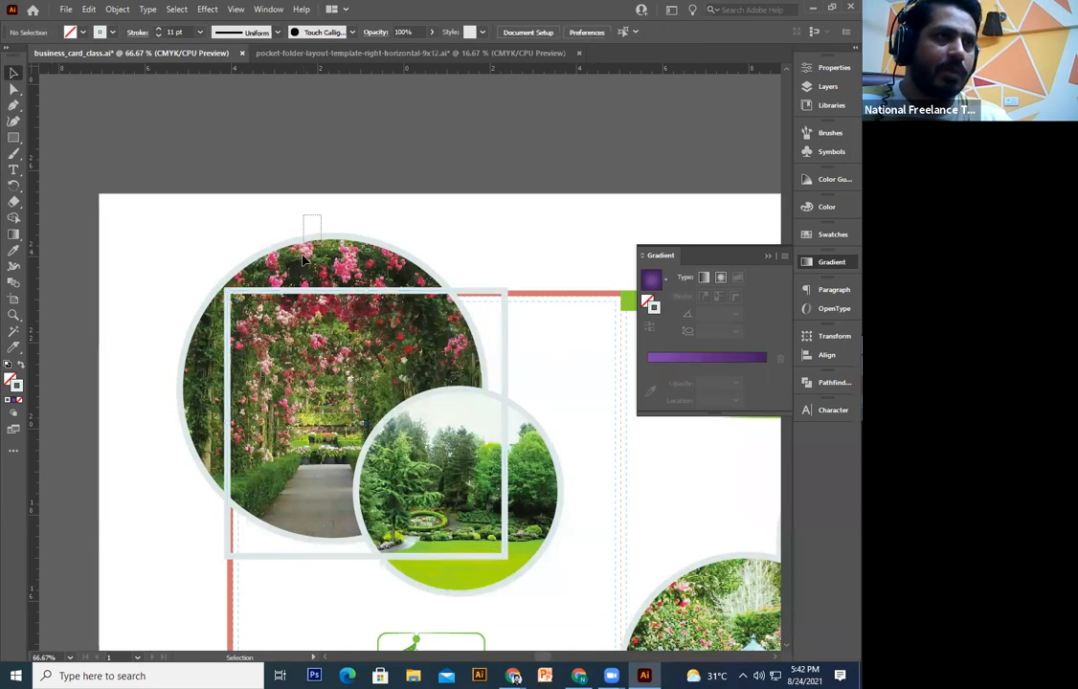
{"action": "left_click", "coordinate": [307, 247]}
{"action": "key", "text": "ctrl+g"}
{"action": "left_click", "coordinate": [504, 330], "text": "shift"}
{"action": "right_click", "coordinate": [506, 331]}
{"action": "left_click", "coordinate": [567, 466]}
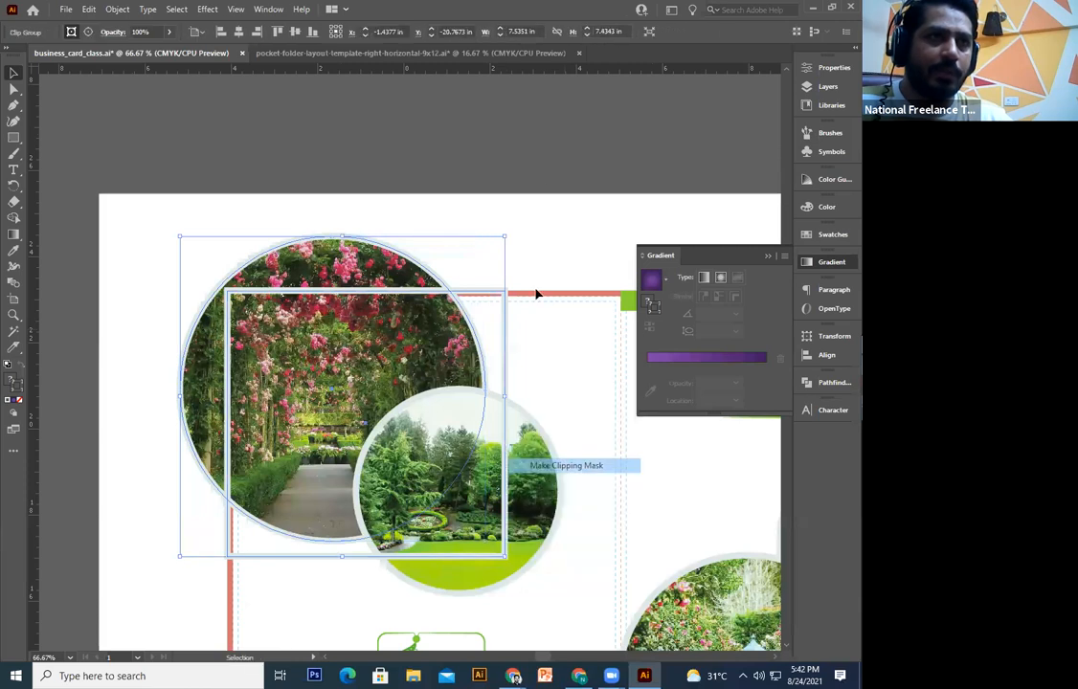
{"action": "left_click", "coordinate": [565, 544]}
{"action": "left_click_drag", "start_coordinate": [455, 496], "coordinate": [424, 417]}
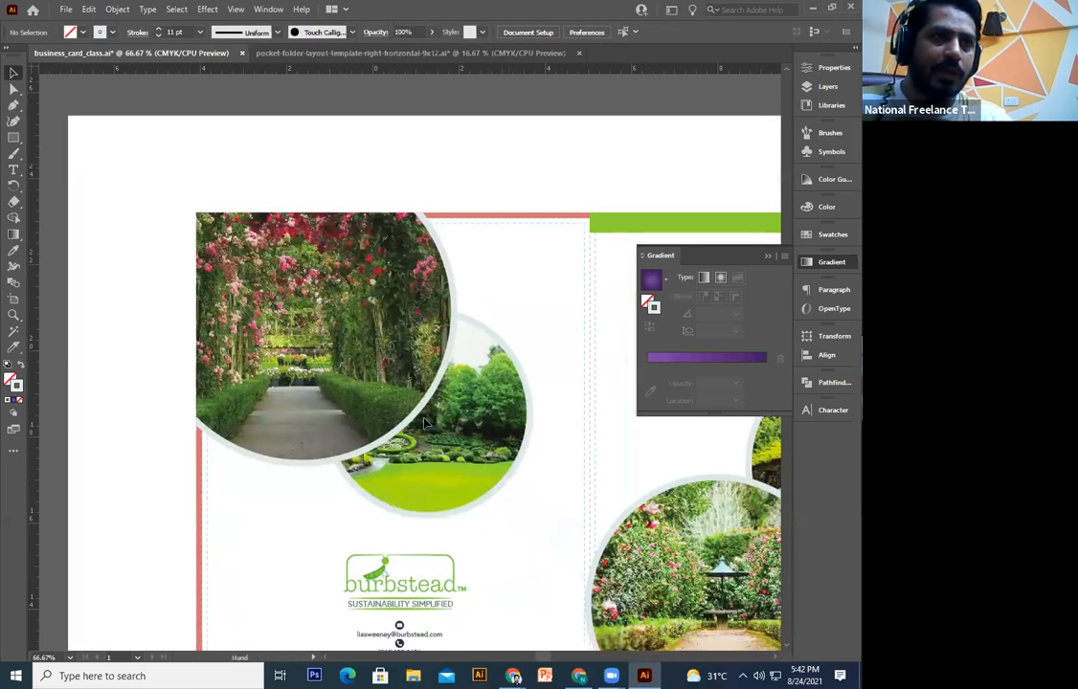
{"action": "left_click", "coordinate": [424, 422]}
{"action": "left_click_drag", "start_coordinate": [484, 525], "coordinate": [418, 417]}
Step: Try bringing the clipped rose arbour group and the lawn circle to the front together and undo it
{"action": "key", "text": "ctrl+minus"}
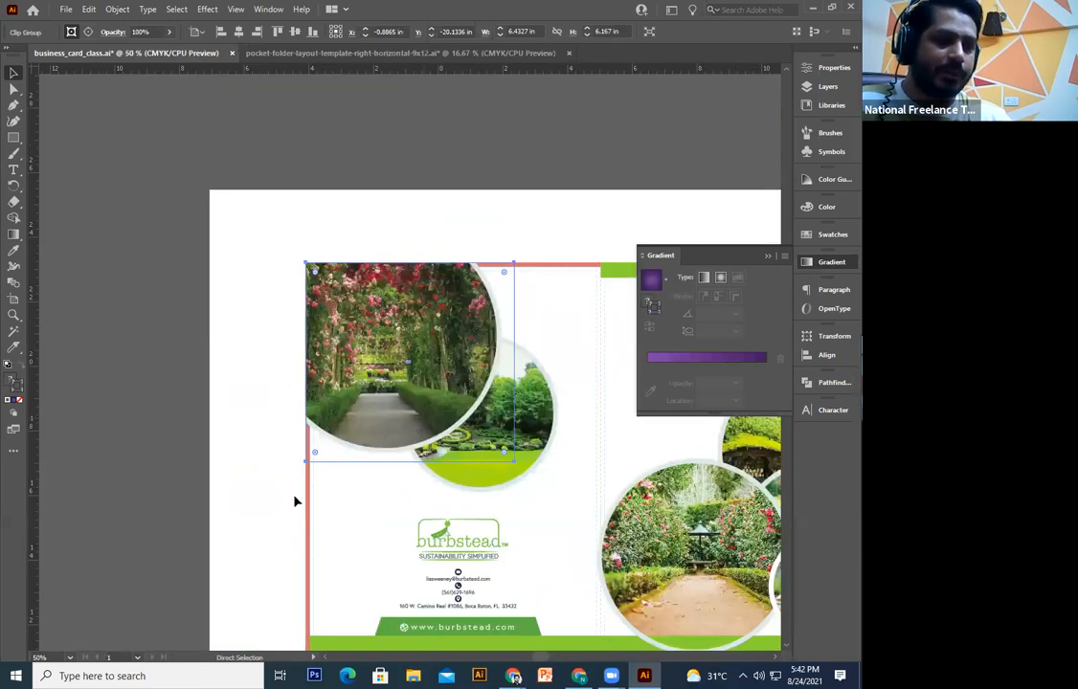
{"action": "left_click_drag", "start_coordinate": [226, 525], "coordinate": [210, 519]}
{"action": "key", "text": "ctrl+a"}
{"action": "left_click", "coordinate": [131, 481]}
{"action": "left_click_drag", "start_coordinate": [374, 338], "coordinate": [340, 315]}
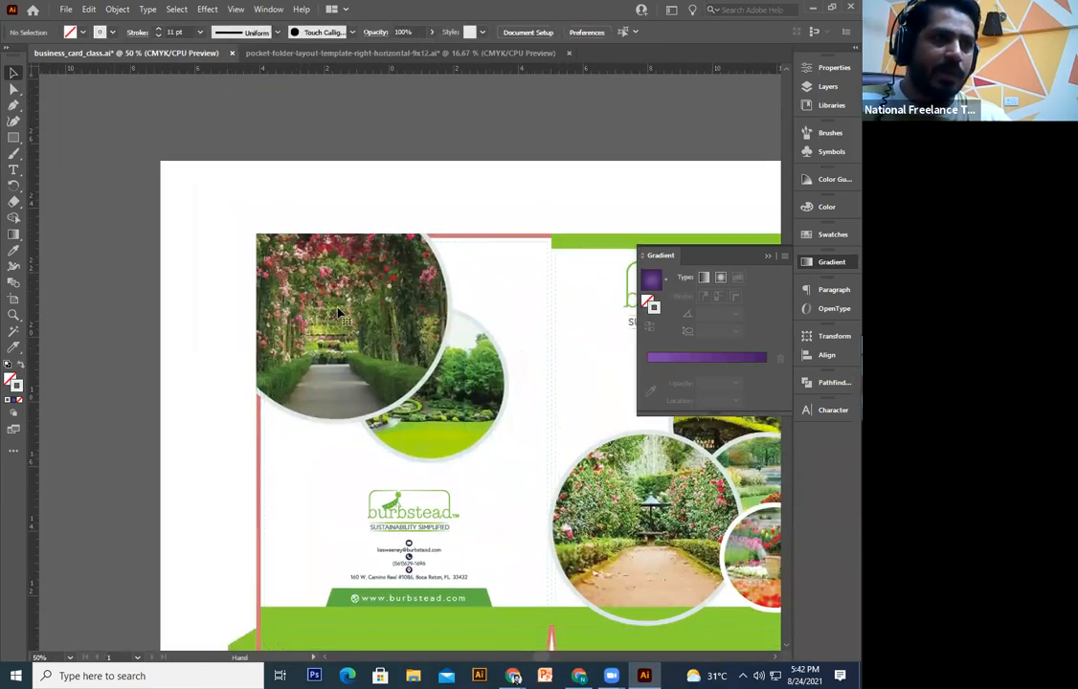
{"action": "left_click_drag", "start_coordinate": [480, 473], "coordinate": [429, 452]}
{"action": "left_click", "coordinate": [368, 358]}
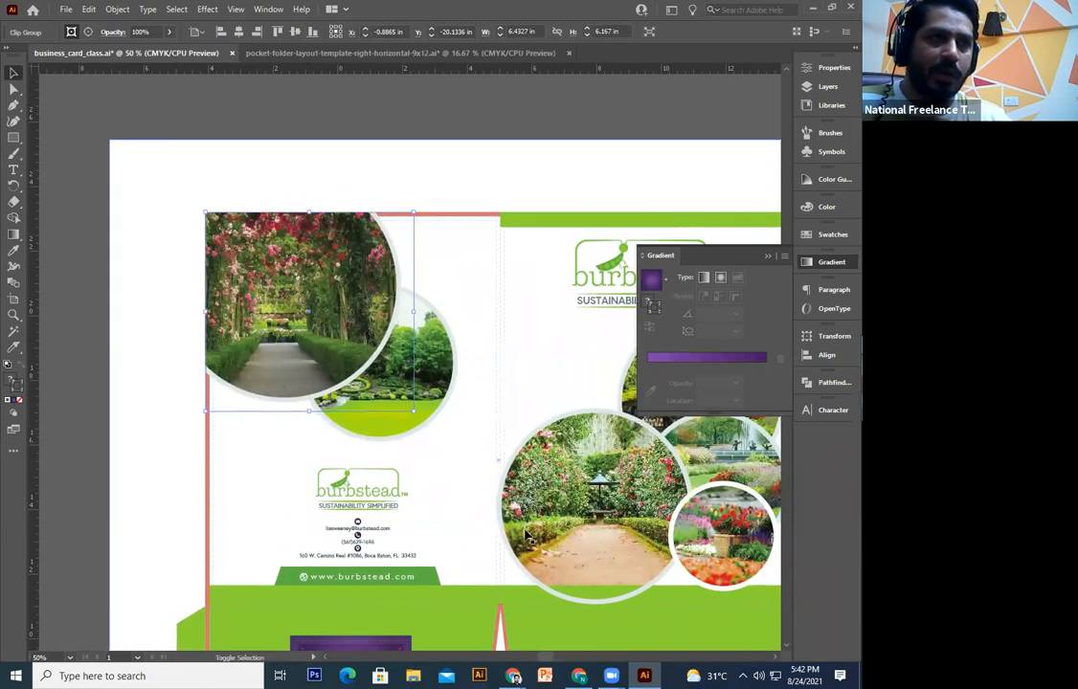
{"action": "left_click", "coordinate": [421, 421], "text": "shift"}
{"action": "key", "text": "ctrl+shift+bracketright"}
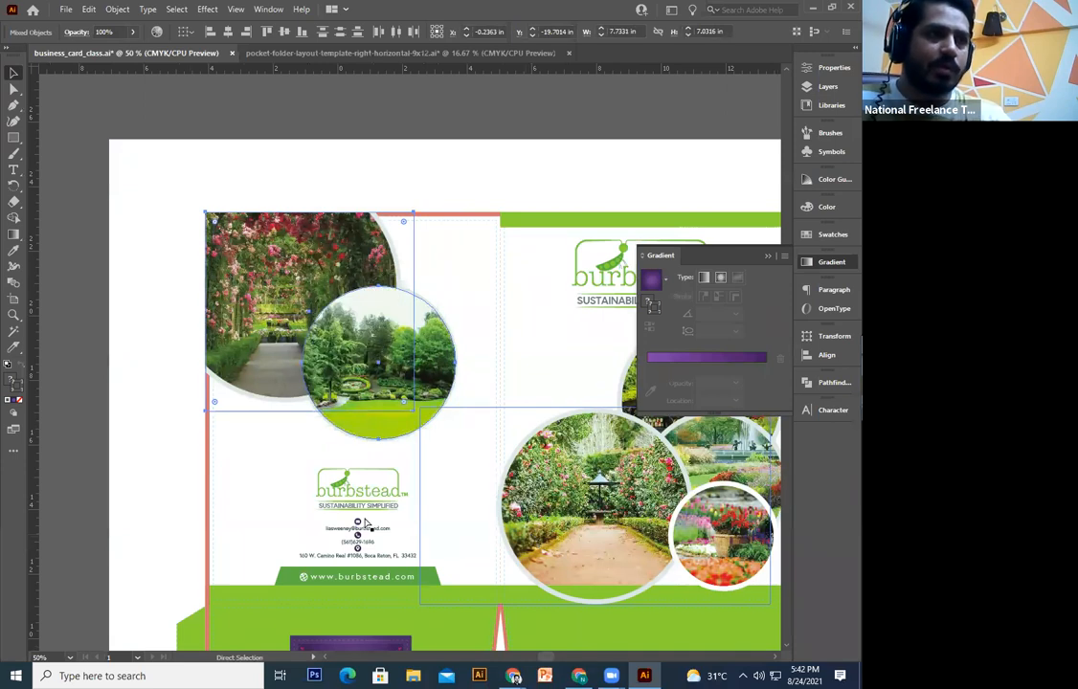
{"action": "key", "text": "ctrl+z"}
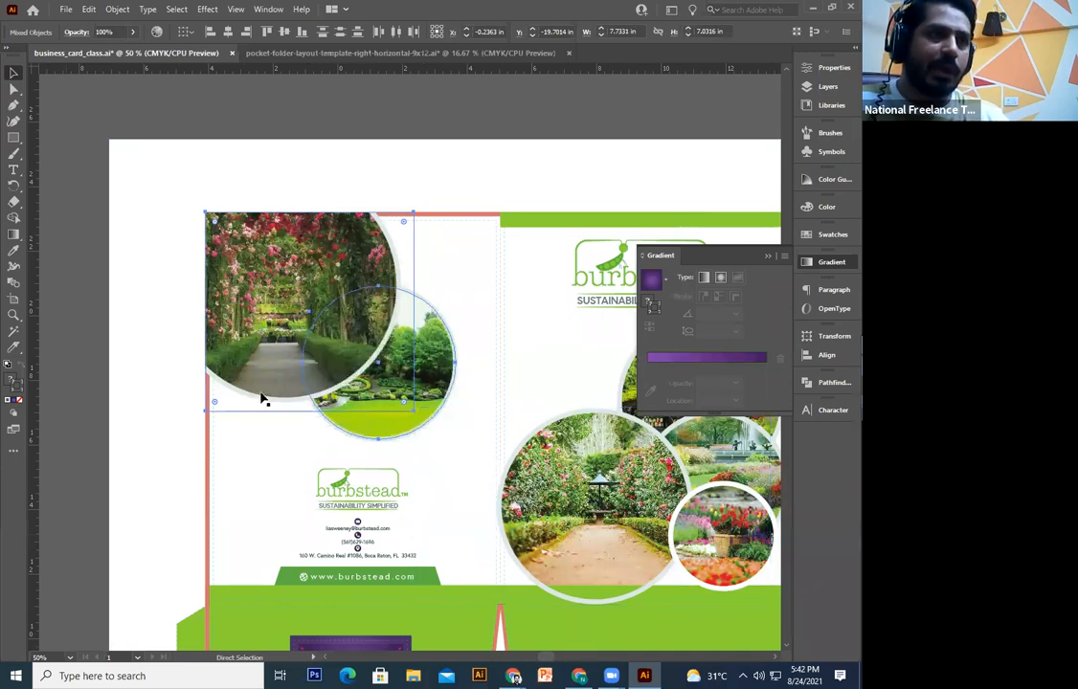
{"action": "left_click", "coordinate": [87, 303]}
{"action": "left_click", "coordinate": [326, 359]}
{"action": "left_click", "coordinate": [275, 369], "text": "shift"}
{"action": "left_click", "coordinate": [274, 369], "text": "shift"}
{"action": "left_click_drag", "start_coordinate": [257, 361], "coordinate": [437, 527]}
{"action": "key", "text": "ctrl+z"}
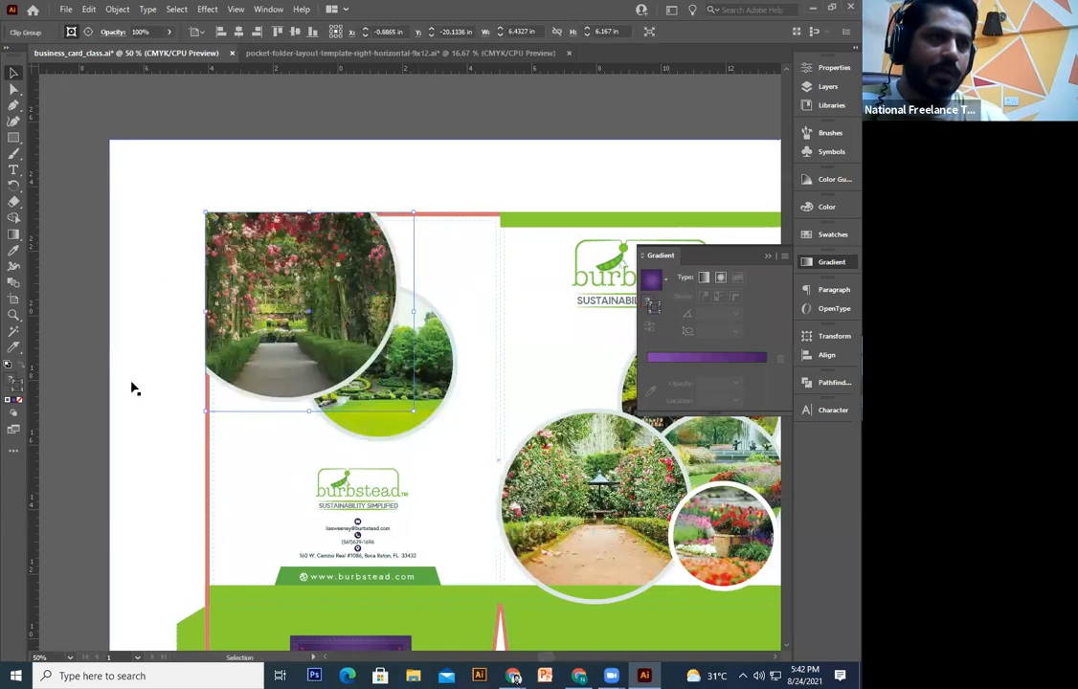
Step: Group the two back cover photo circles and arrange the group behind the red template outline
{"action": "left_click", "coordinate": [228, 452]}
{"action": "left_click", "coordinate": [205, 482]}
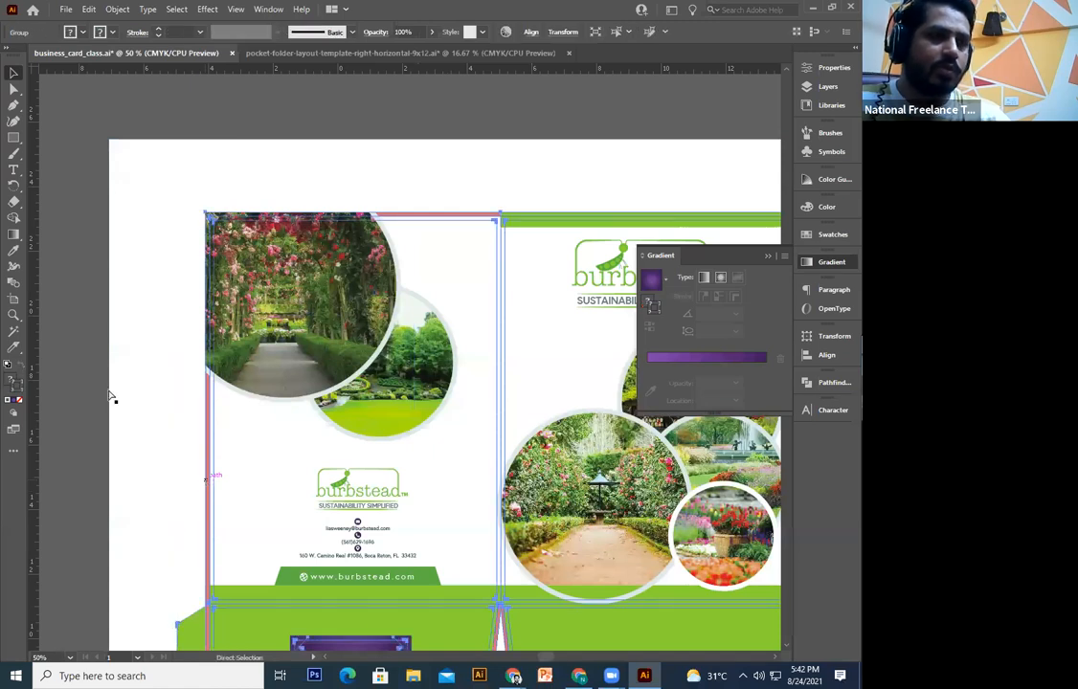
{"action": "left_click_drag", "start_coordinate": [86, 244], "coordinate": [452, 461]}
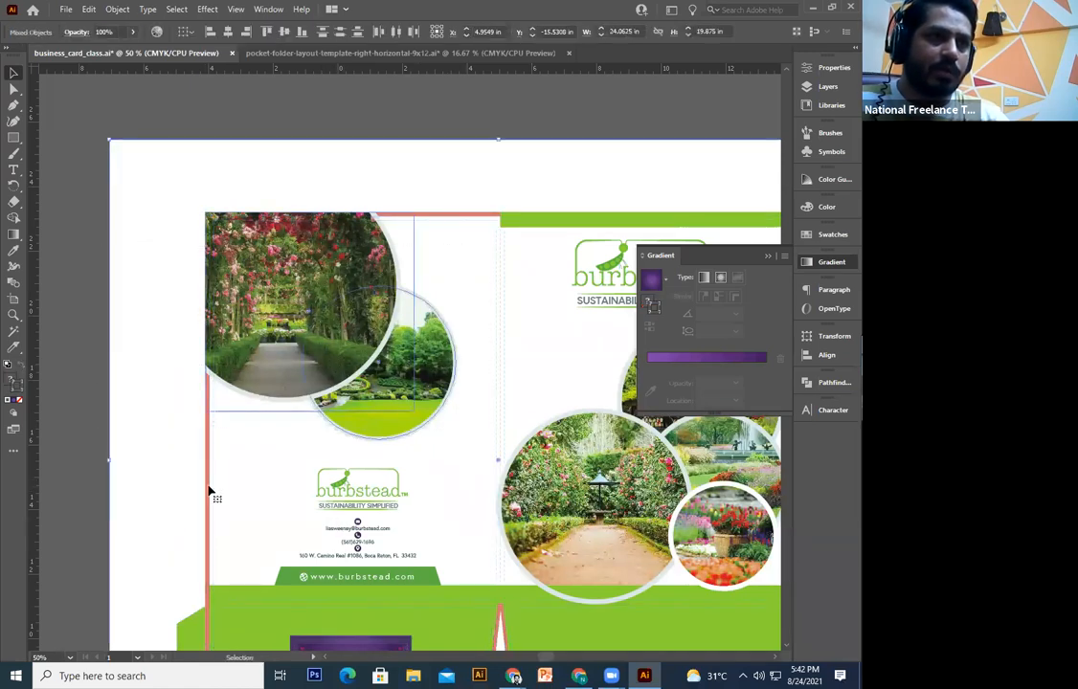
{"action": "left_click", "coordinate": [121, 527], "text": "alt"}
{"action": "key", "text": "ctrl+alt+2"}
{"action": "left_click", "coordinate": [82, 442]}
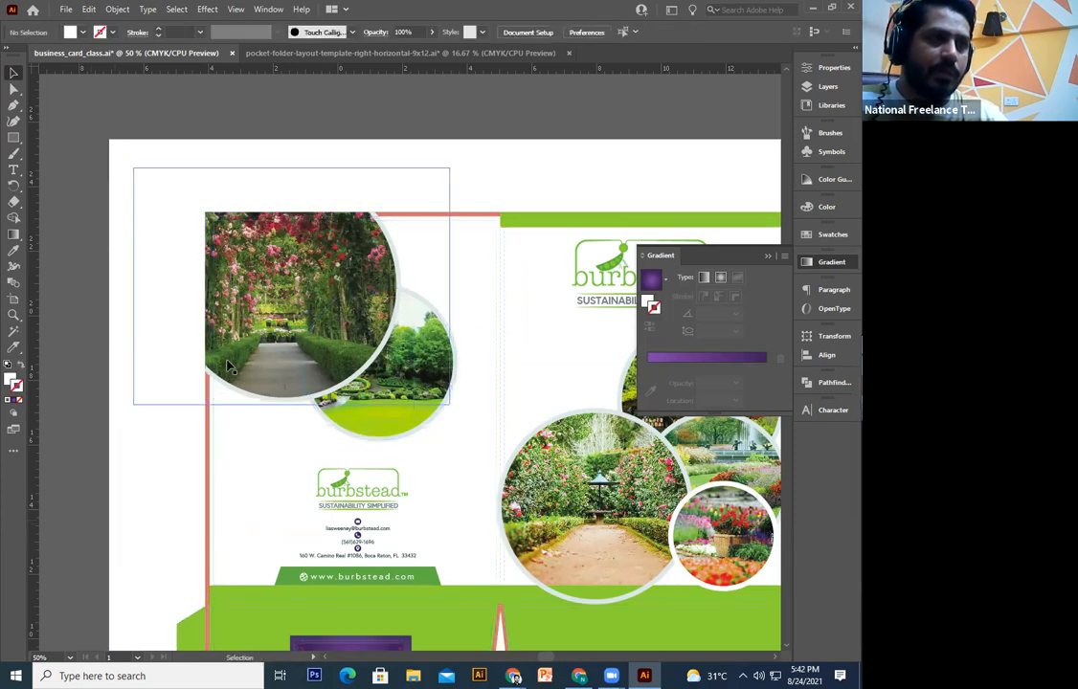
{"action": "left_click_drag", "start_coordinate": [230, 317], "coordinate": [296, 417]}
{"action": "key", "text": "ctrl"}
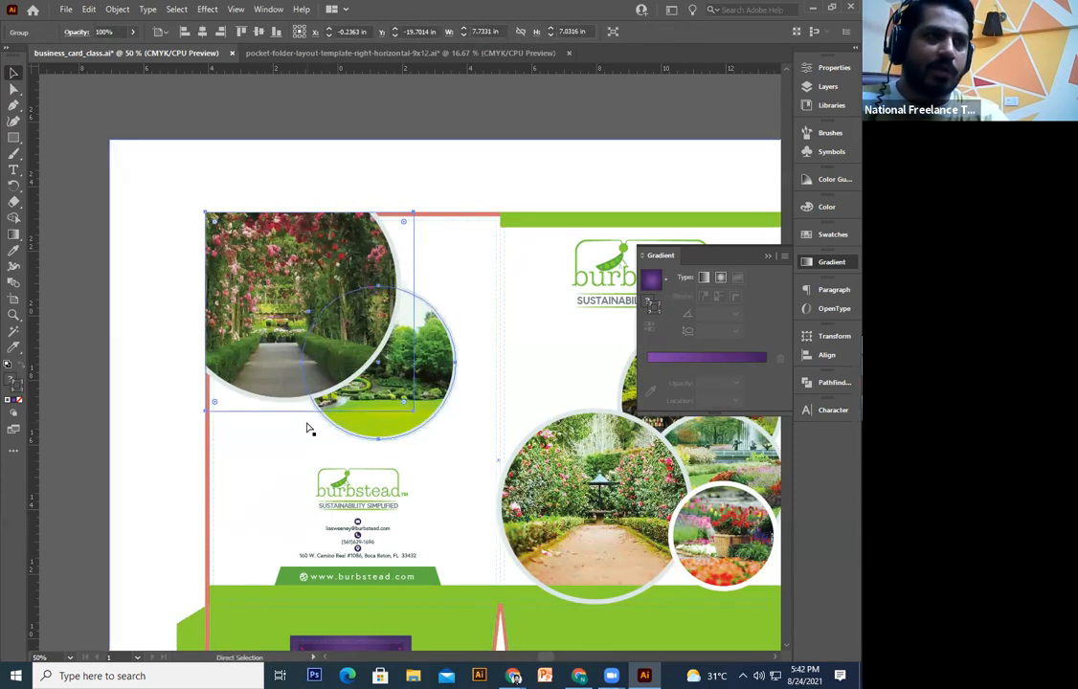
{"action": "key", "text": "ctrl+["}
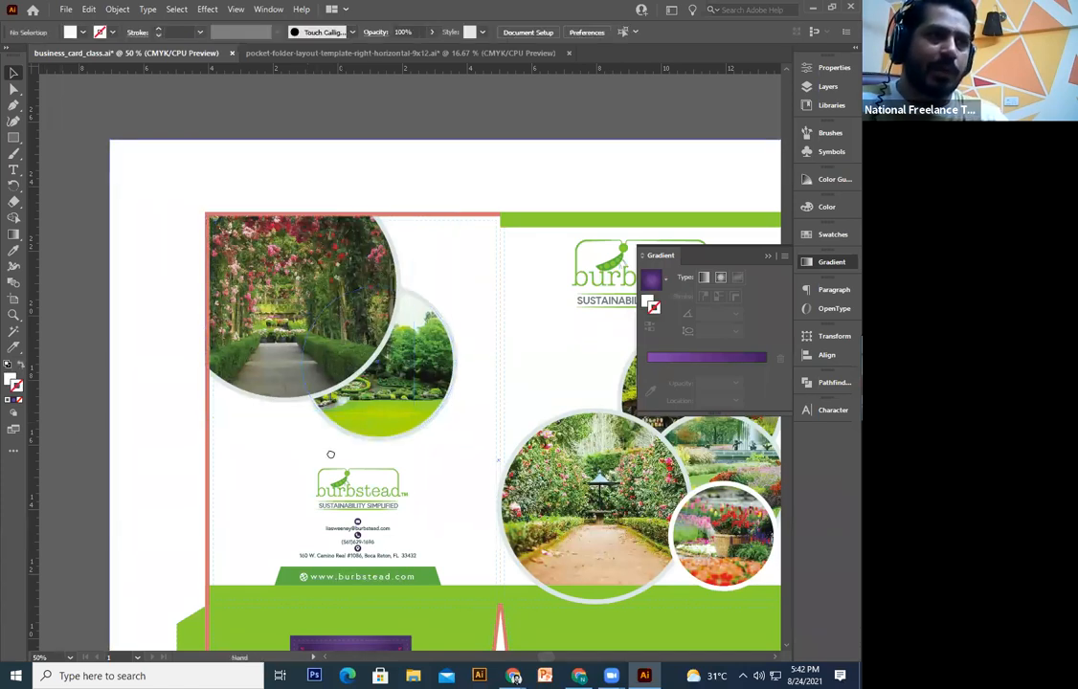
Step: Isolate the back cover circle group, try bringing only the clipped lawn photo to the front, and undo that change
{"action": "double_click", "coordinate": [385, 422]}
{"action": "right_click", "coordinate": [379, 427]}
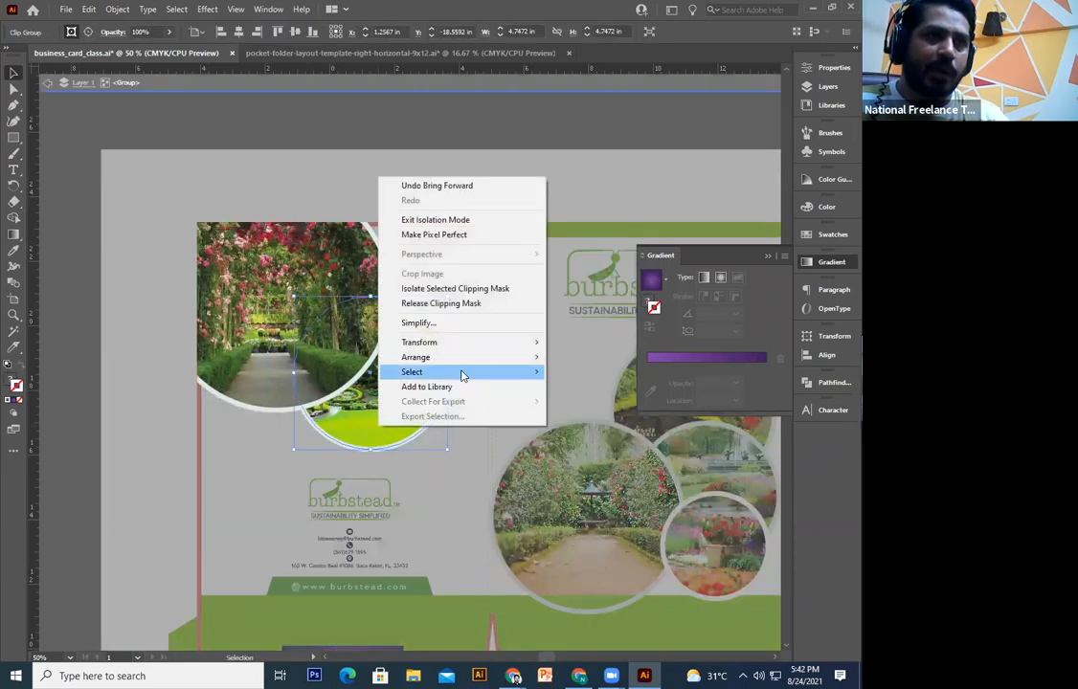
{"action": "mouse_move", "coordinate": [517, 357]}
{"action": "left_click", "coordinate": [660, 357]}
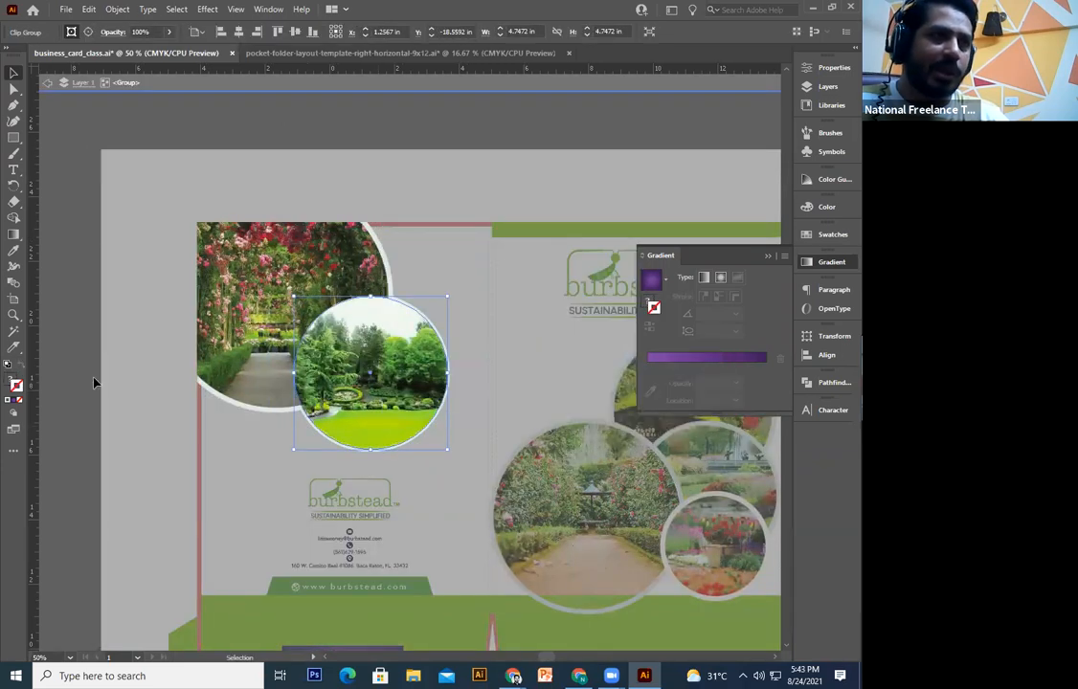
{"action": "key", "text": "ctrl+z"}
Step: Bring the lawn photo together with its outline in front of the rose arbour photo and exit the group's isolation
{"action": "left_click_drag", "start_coordinate": [394, 472], "coordinate": [413, 403]}
{"action": "right_click", "coordinate": [413, 403]}
{"action": "left_click", "coordinate": [337, 448]}
{"action": "left_click", "coordinate": [342, 446]}
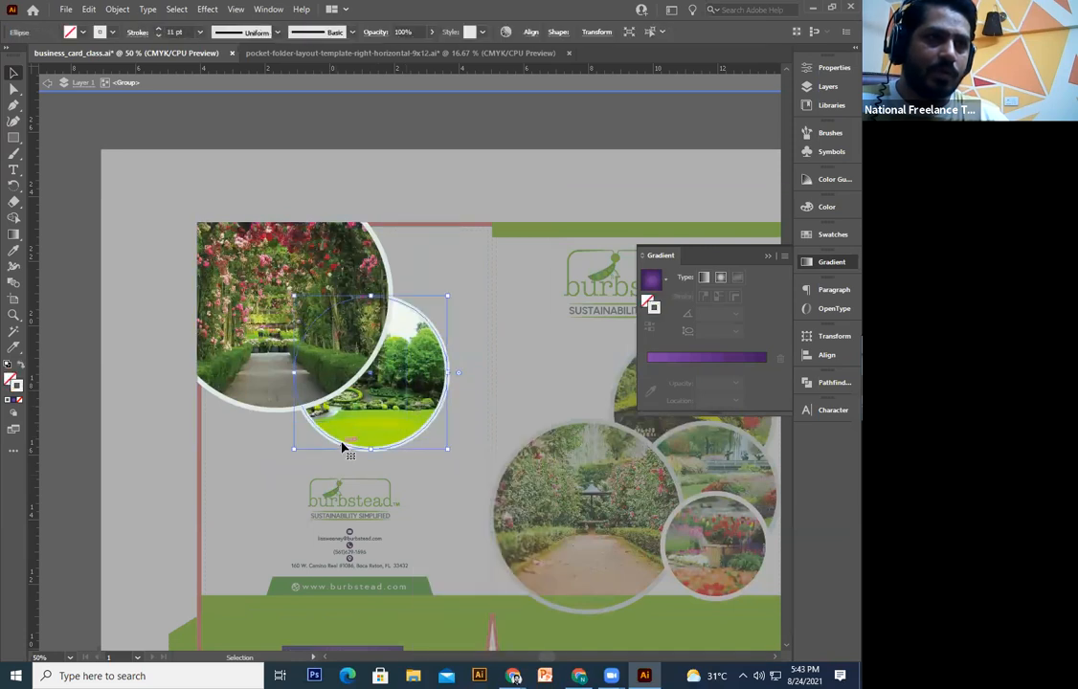
{"action": "left_click", "coordinate": [368, 431], "text": "shift"}
{"action": "right_click", "coordinate": [385, 436]}
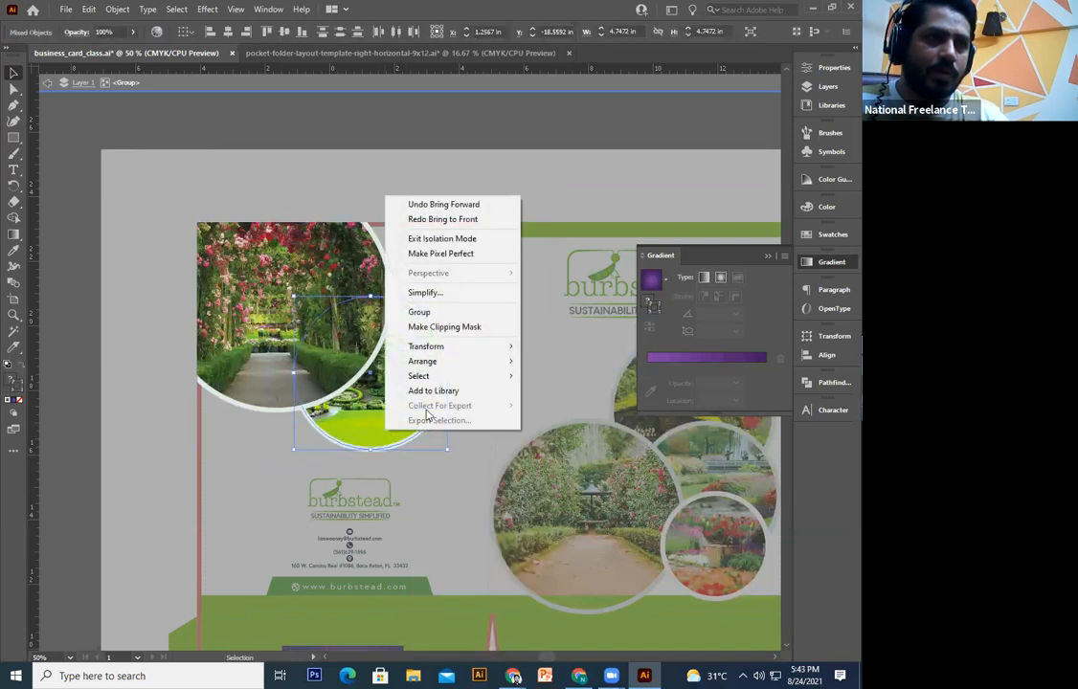
{"action": "mouse_move", "coordinate": [481, 361]}
{"action": "left_click", "coordinate": [550, 361]}
{"action": "left_click", "coordinate": [122, 500]}
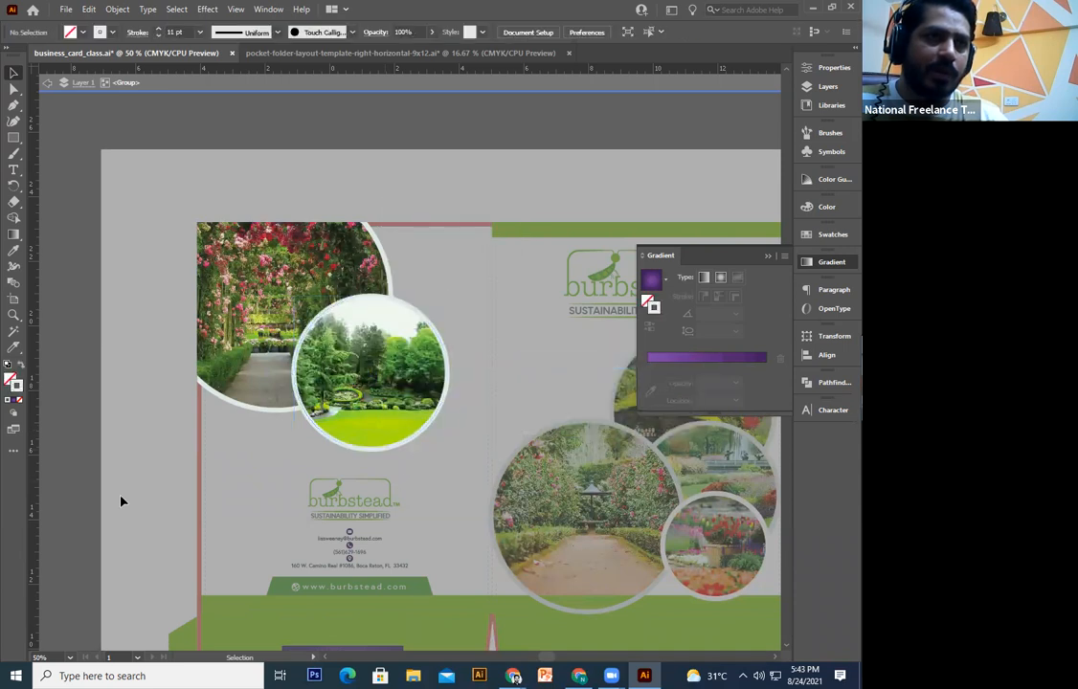
{"action": "double_click", "coordinate": [148, 445]}
Step: Examine the back cover's photo circle group closely where the rose arbour photo meets the red template outline at the corner
{"action": "left_click_drag", "start_coordinate": [226, 325], "coordinate": [253, 381]}
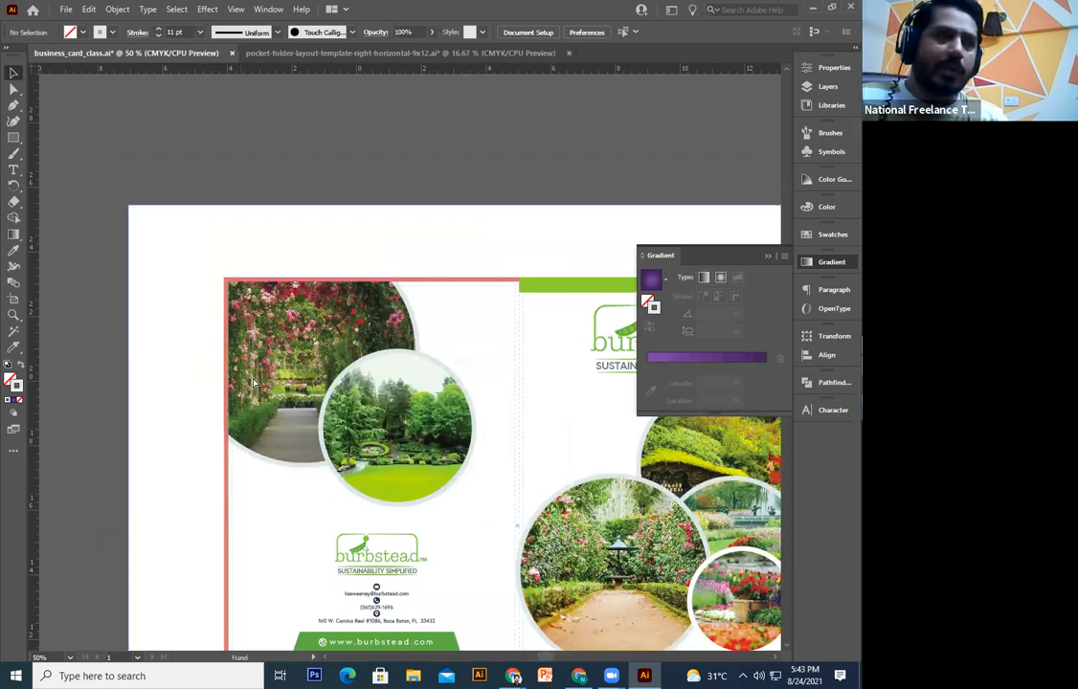
{"action": "left_click", "coordinate": [254, 381]}
{"action": "key", "text": "ctrl+plus"}
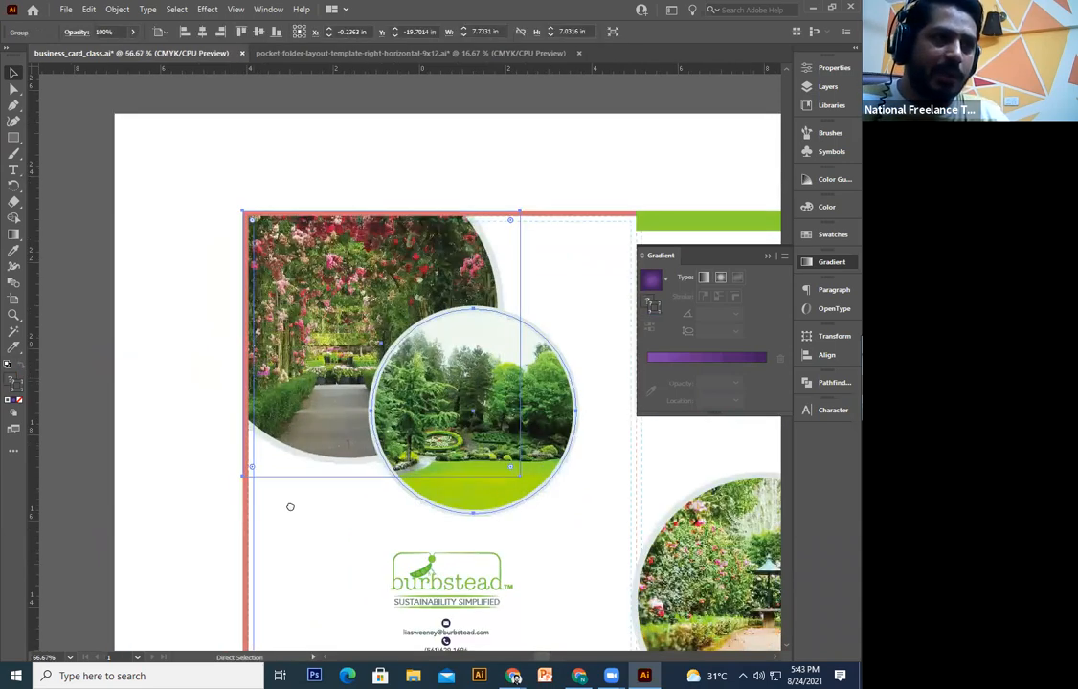
{"action": "key", "text": "ctrl+plus"}
{"action": "key", "text": "ctrl+plus"}
{"action": "key", "text": "ctrl+plus"}
{"action": "left_click_drag", "start_coordinate": [318, 399], "coordinate": [755, 260]}
{"action": "left_click_drag", "start_coordinate": [243, 288], "coordinate": [191, 493]}
{"action": "left_click_drag", "start_coordinate": [367, 346], "coordinate": [412, 509]}
{"action": "left_click_drag", "start_coordinate": [505, 226], "coordinate": [255, 478]}
{"action": "left_click_drag", "start_coordinate": [615, 466], "coordinate": [572, 458]}
{"action": "left_click_drag", "start_coordinate": [355, 487], "coordinate": [303, 513]}
{"action": "left_click_drag", "start_coordinate": [273, 391], "coordinate": [550, 306]}
{"action": "left_click_drag", "start_coordinate": [257, 320], "coordinate": [262, 318]}
{"action": "left_click_drag", "start_coordinate": [233, 374], "coordinate": [263, 321]}
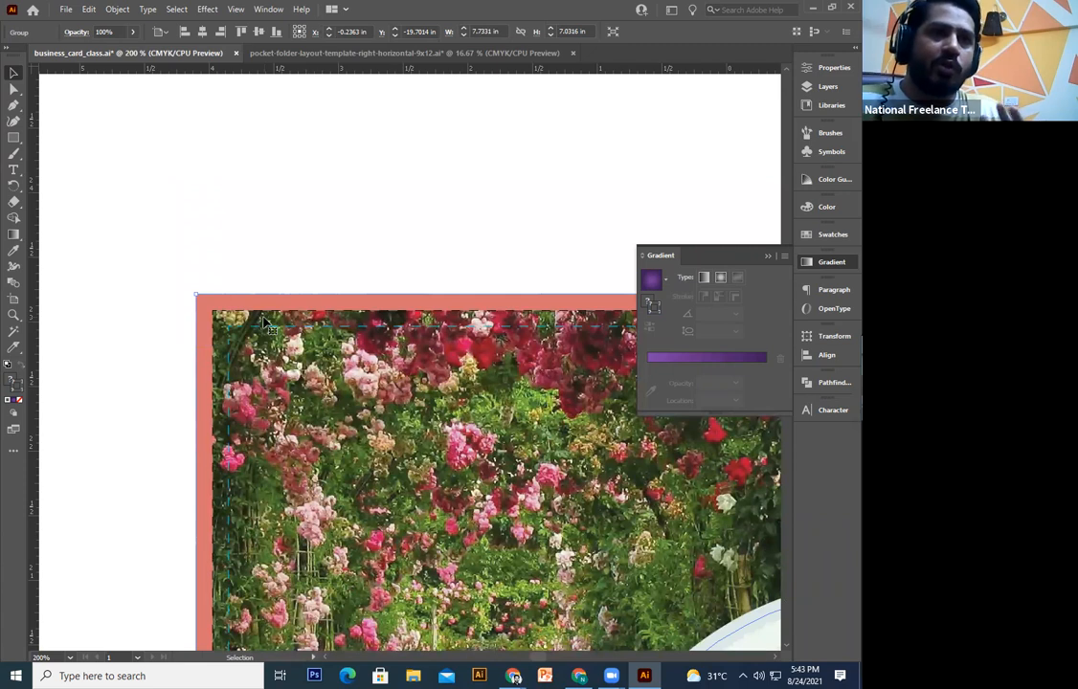
{"action": "key", "text": "a"}
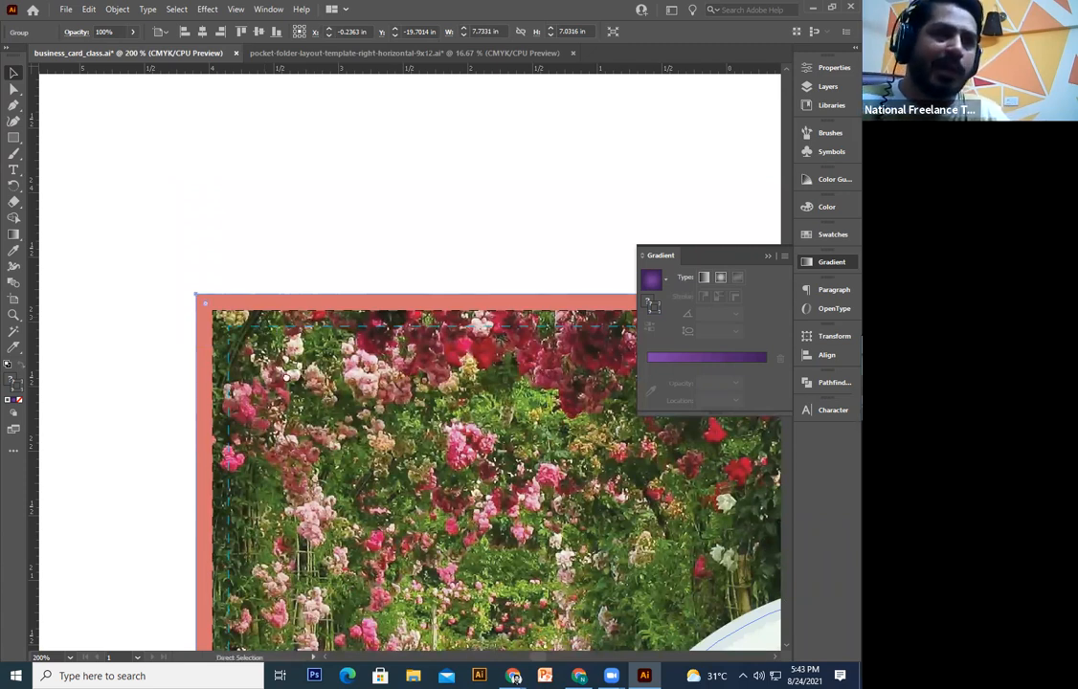
Step: Examine the back cover's burbstead logo, contact details and website banner, including the pocket area below them
{"action": "key", "text": "ctrl+minus"}
{"action": "key", "text": "ctrl+minus"}
{"action": "key", "text": "ctrl+minus"}
{"action": "left_click_drag", "start_coordinate": [402, 539], "coordinate": [373, 429]}
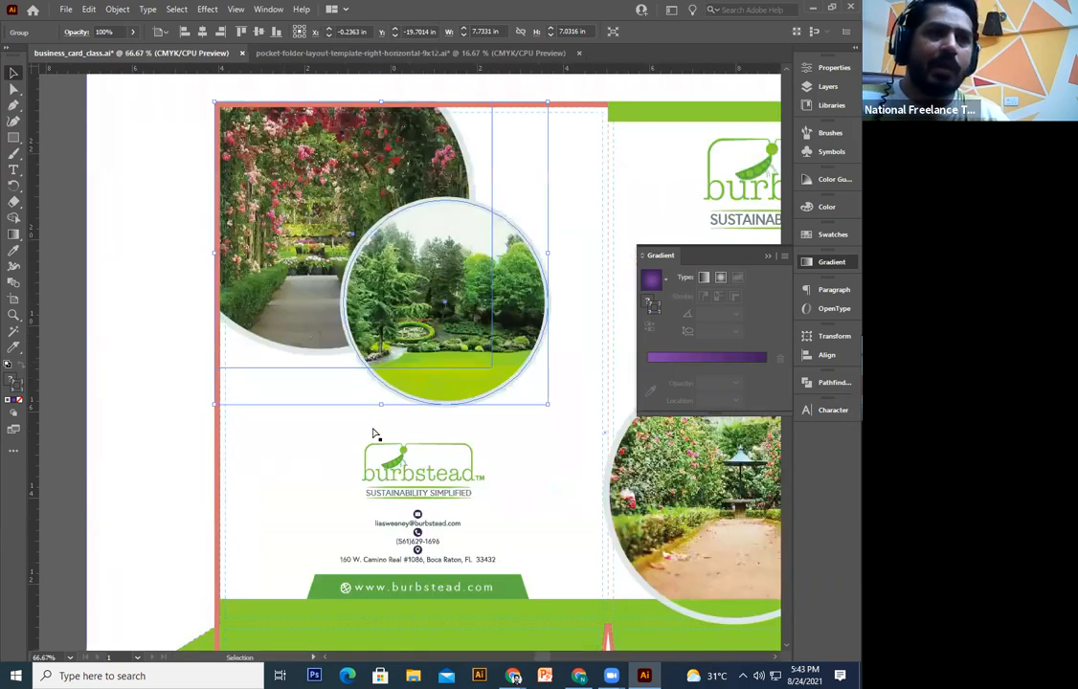
{"action": "left_click_drag", "start_coordinate": [452, 446], "coordinate": [378, 433]}
{"action": "left_click", "coordinate": [377, 433]}
{"action": "left_click_drag", "start_coordinate": [387, 540], "coordinate": [374, 427]}
{"action": "key", "text": "ctrl+plus"}
{"action": "key", "text": "ctrl+plus"}
{"action": "key", "text": "ctrl+plus"}
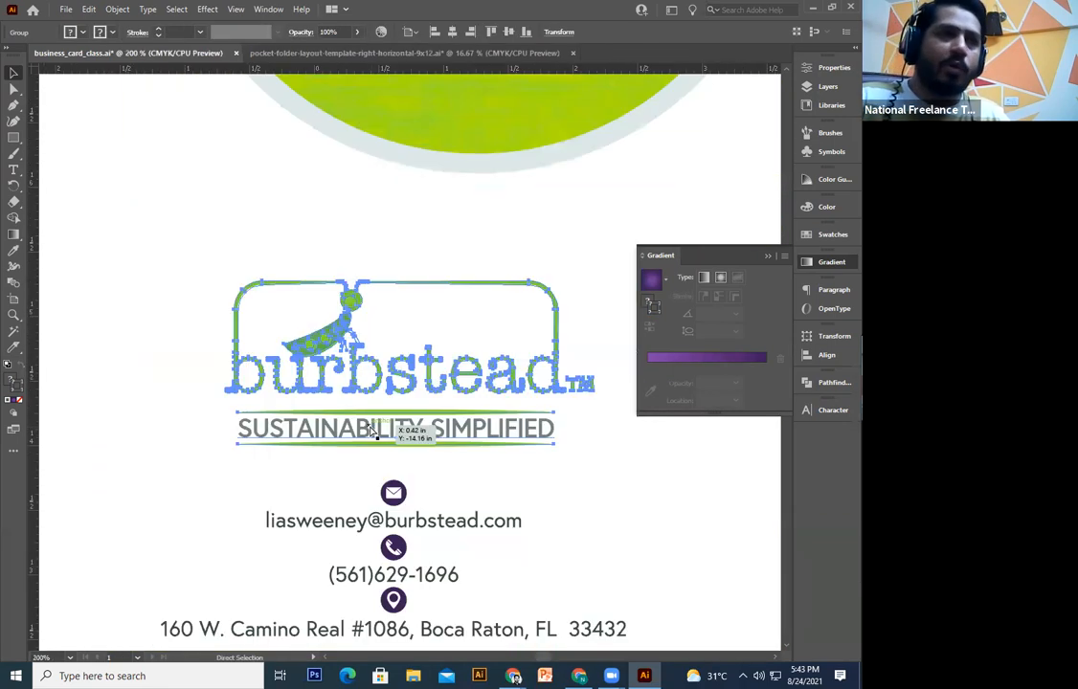
{"action": "key", "text": "ctrl+minus"}
{"action": "key", "text": "ctrl+minus"}
{"action": "left_click_drag", "start_coordinate": [370, 362], "coordinate": [391, 279]}
{"action": "left_click_drag", "start_coordinate": [460, 313], "coordinate": [431, 355]}
{"action": "key", "text": "ctrl+minus"}
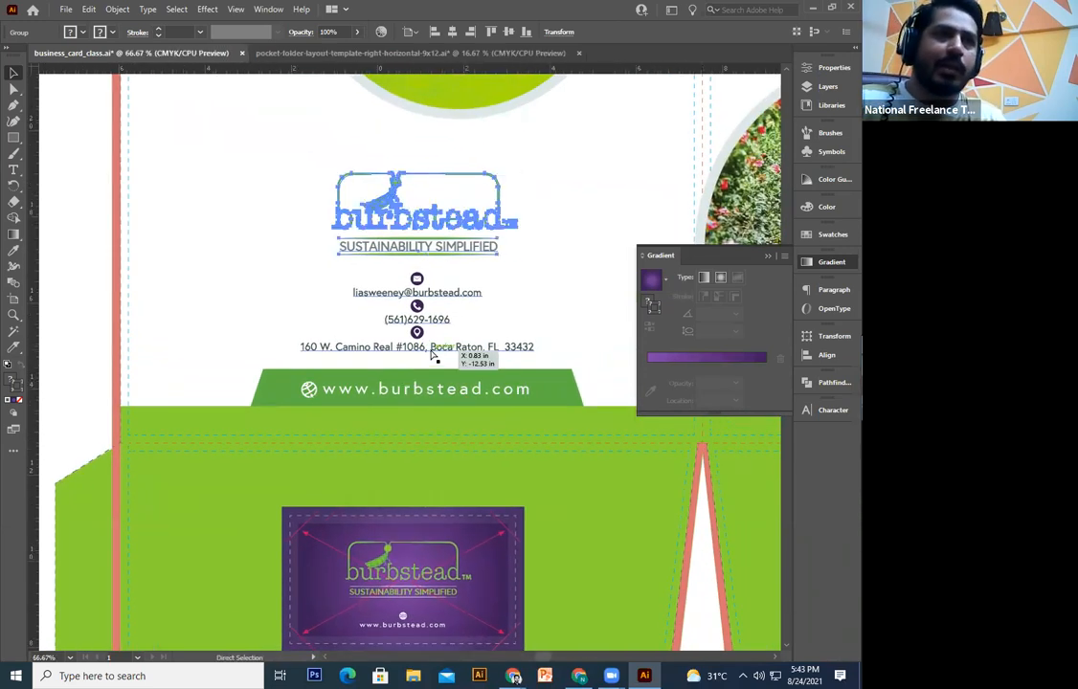
{"action": "key", "text": "ctrl+minus"}
{"action": "key", "text": "ctrl+minus"}
{"action": "key", "text": "ctrl+minus"}
Step: Examine the front cover's large garden path circle and how its outline overlaps the green pocket
{"action": "left_click_drag", "start_coordinate": [623, 488], "coordinate": [520, 524]}
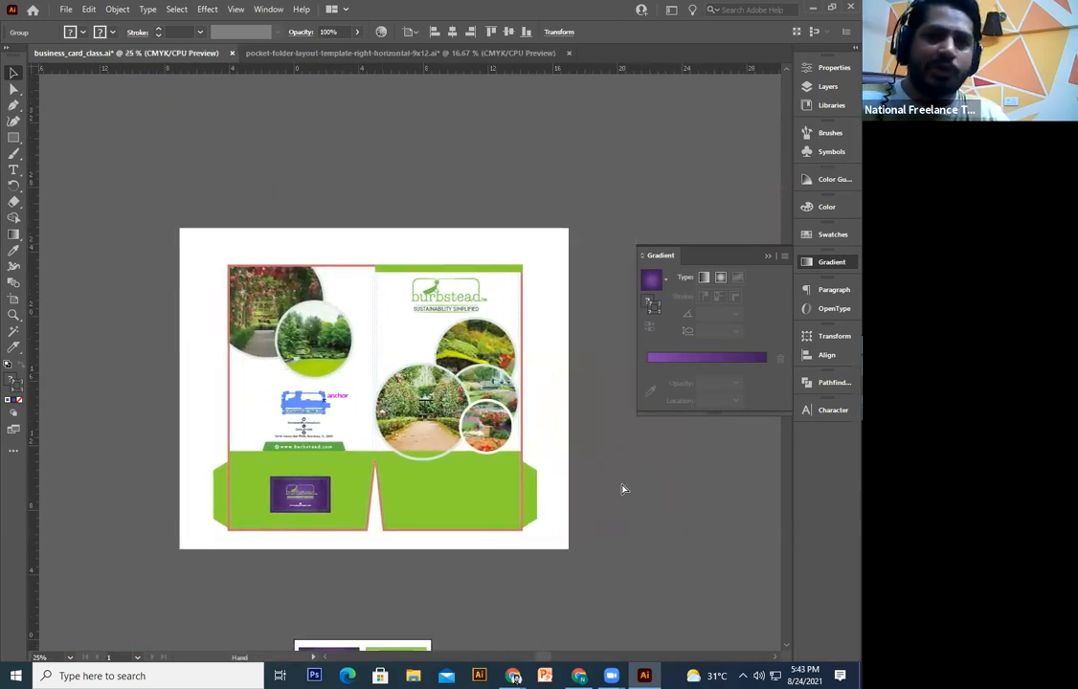
{"action": "left_click", "coordinate": [622, 488]}
{"action": "key", "text": "ctrl+plus"}
{"action": "key", "text": "ctrl+plus"}
{"action": "key", "text": "ctrl+plus"}
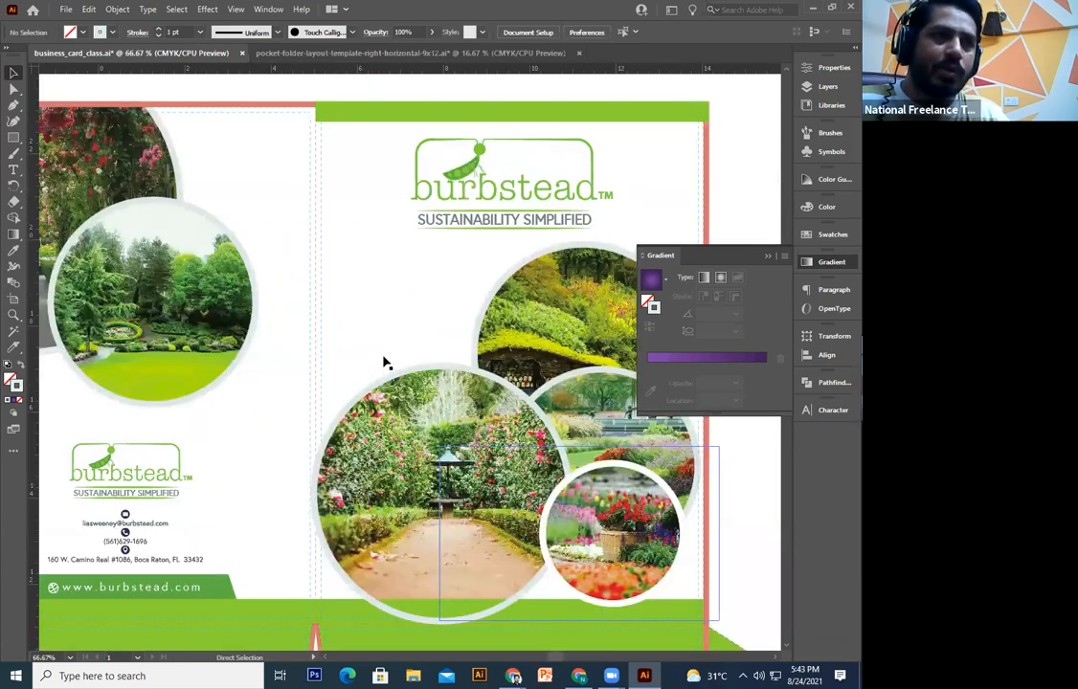
{"action": "left_click", "coordinate": [400, 346]}
{"action": "left_click_drag", "start_coordinate": [400, 346], "coordinate": [447, 113]}
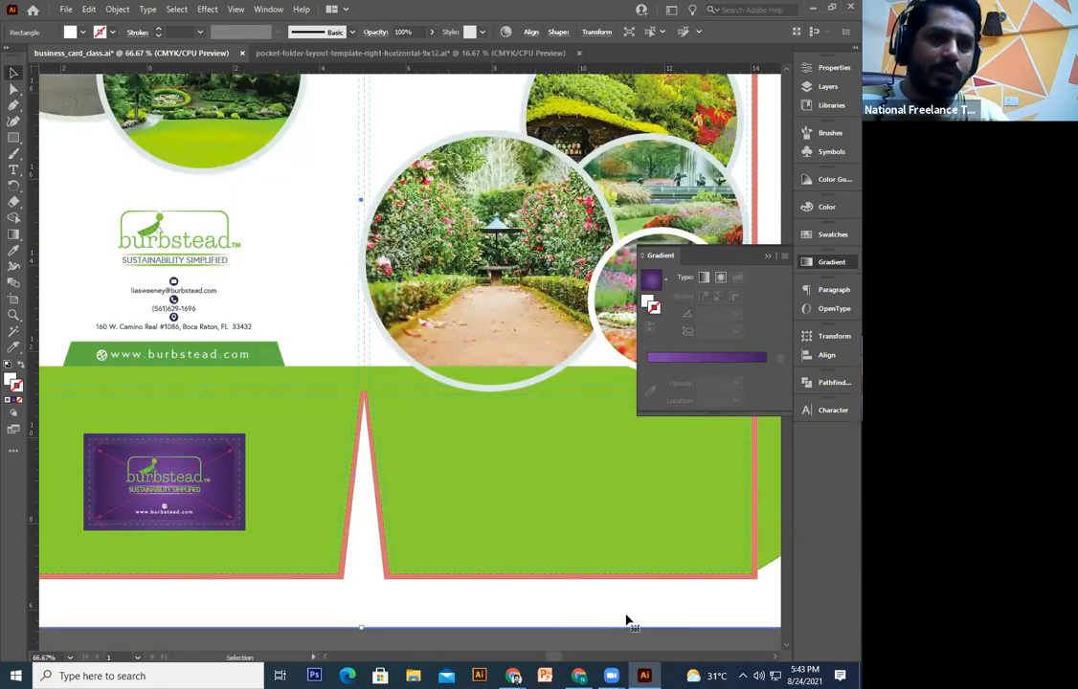
{"action": "left_click", "coordinate": [414, 335]}
{"action": "left_click_drag", "start_coordinate": [343, 417], "coordinate": [334, 508]}
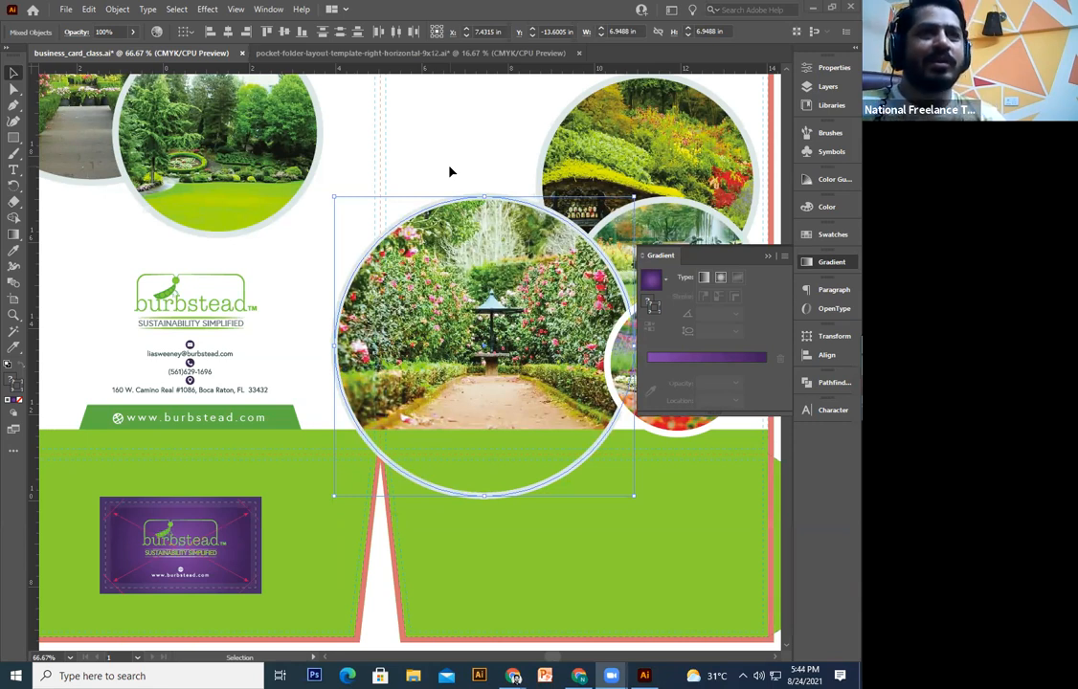
{"action": "left_click", "coordinate": [379, 459]}
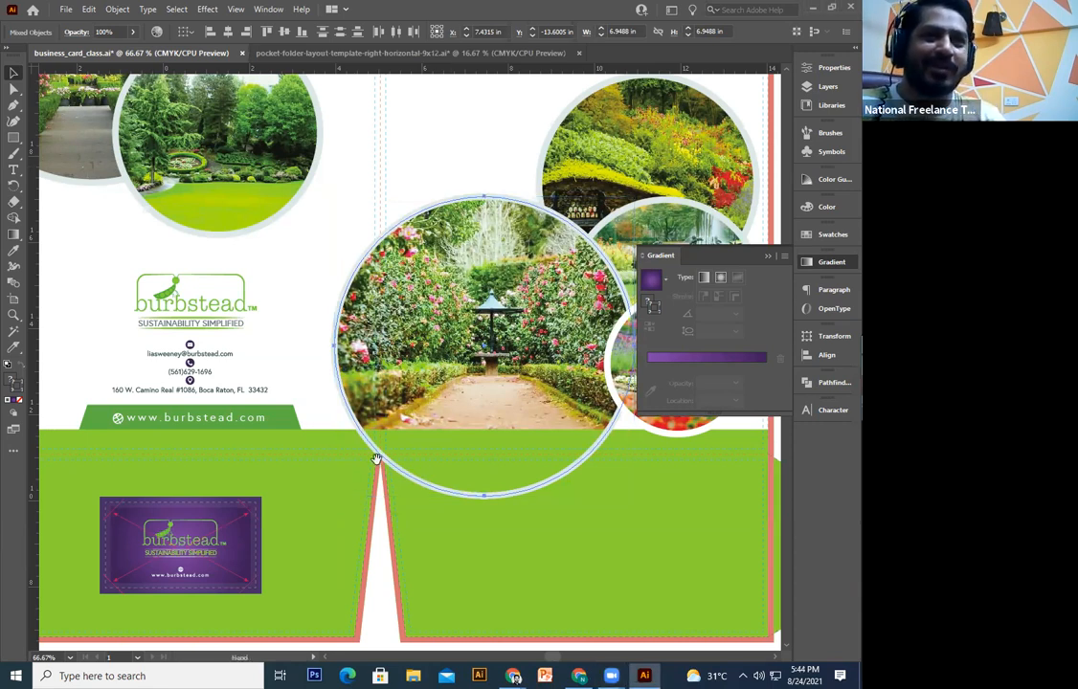
{"action": "left_click_drag", "start_coordinate": [620, 547], "coordinate": [560, 578]}
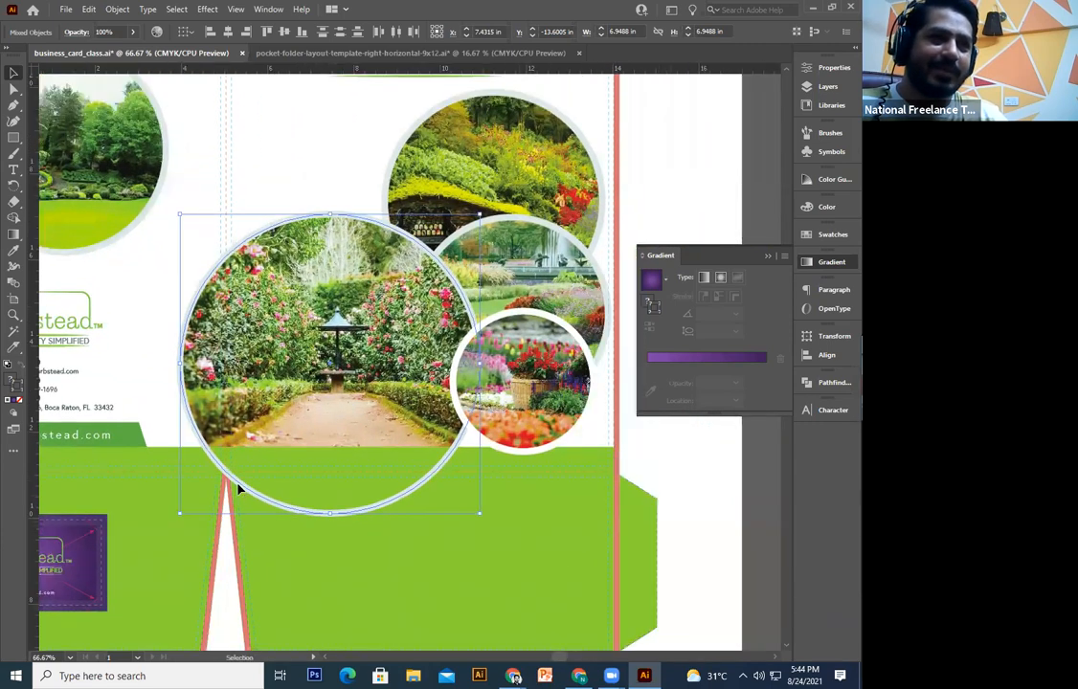
{"action": "left_click", "coordinate": [342, 509]}
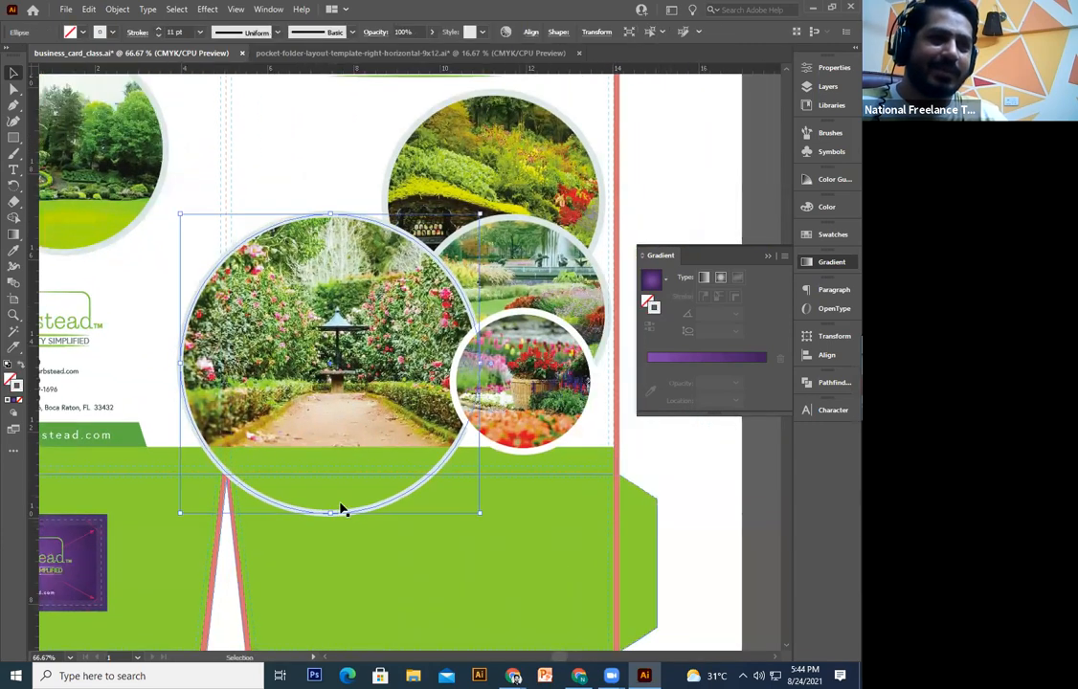
{"action": "left_click_drag", "start_coordinate": [380, 478], "coordinate": [421, 587]}
{"action": "key", "text": "ctrl+minus"}
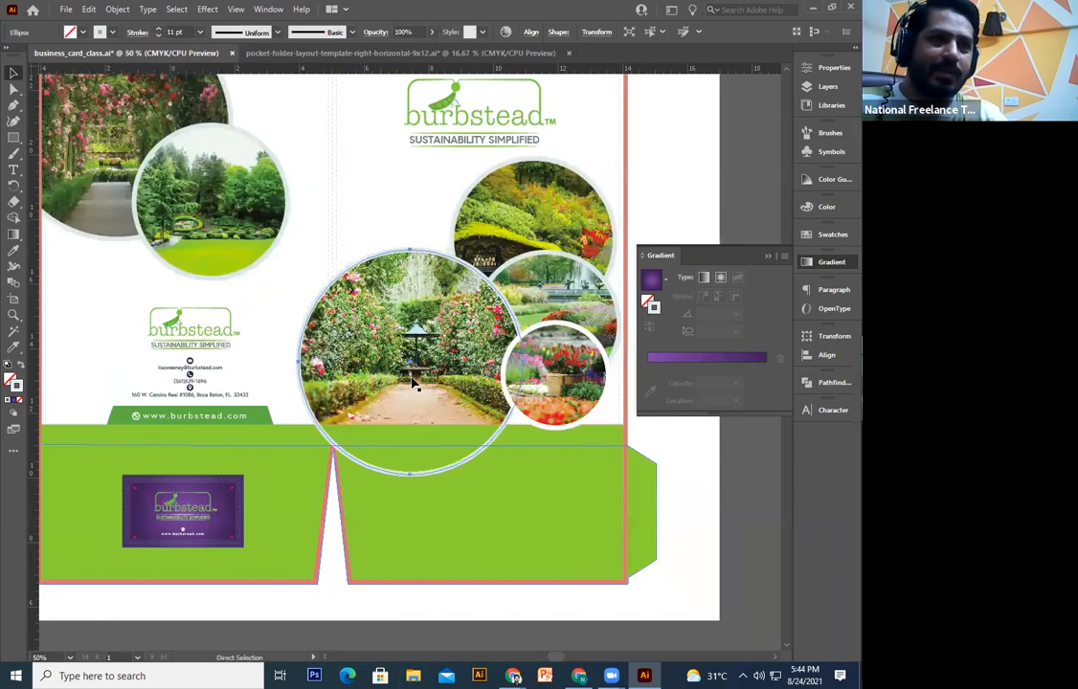
Step: Isolate the garden path photo inside its clipped circle, cut it out and exit isolation
{"action": "double_click", "coordinate": [412, 435]}
{"action": "double_click", "coordinate": [412, 436]}
{"action": "key", "text": "a"}
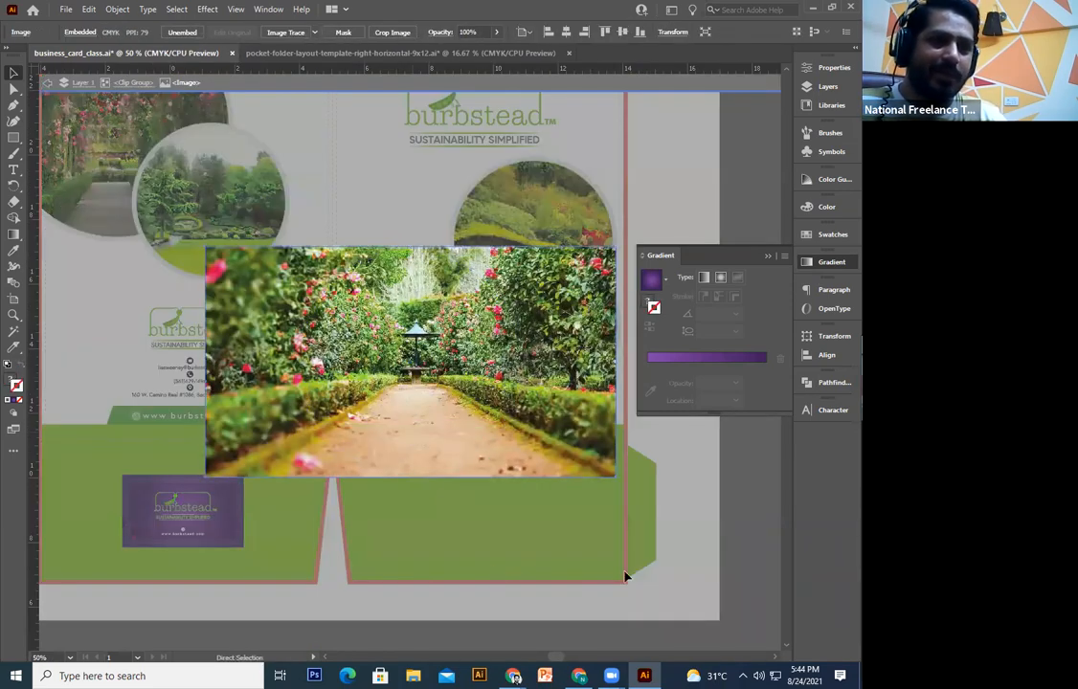
{"action": "key", "text": "ctrl+x"}
{"action": "double_click", "coordinate": [372, 242]}
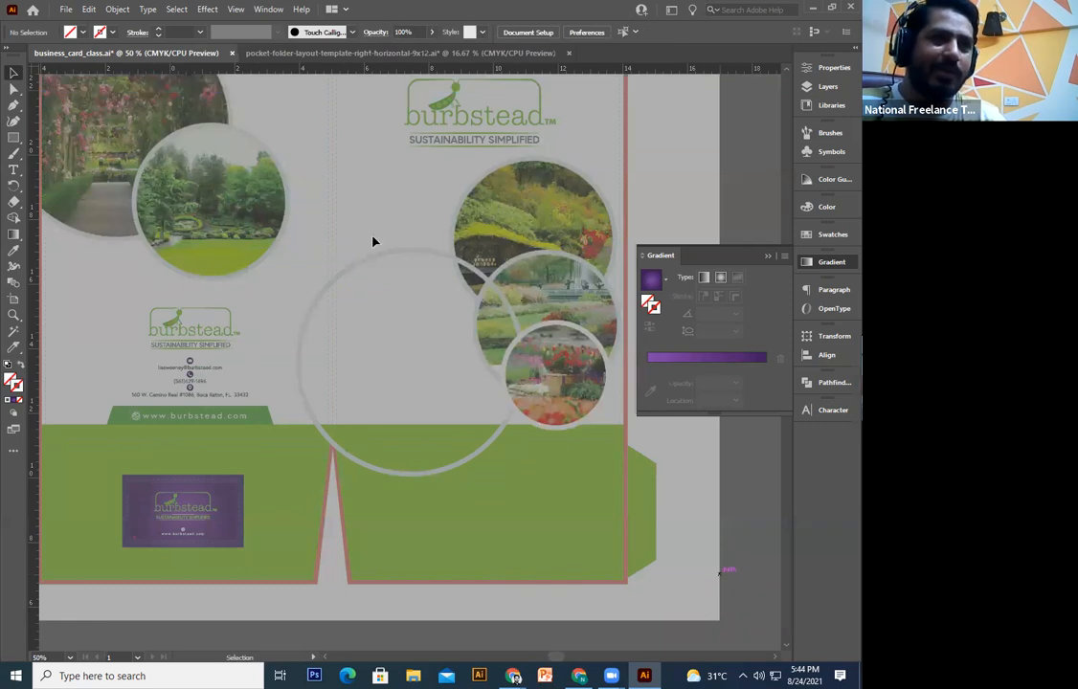
Step: Paste the unclipped garden path photo and move it off the artboard beside the folder
{"action": "key", "text": "ctrl+v"}
{"action": "left_click_drag", "start_coordinate": [459, 299], "coordinate": [432, 352]}
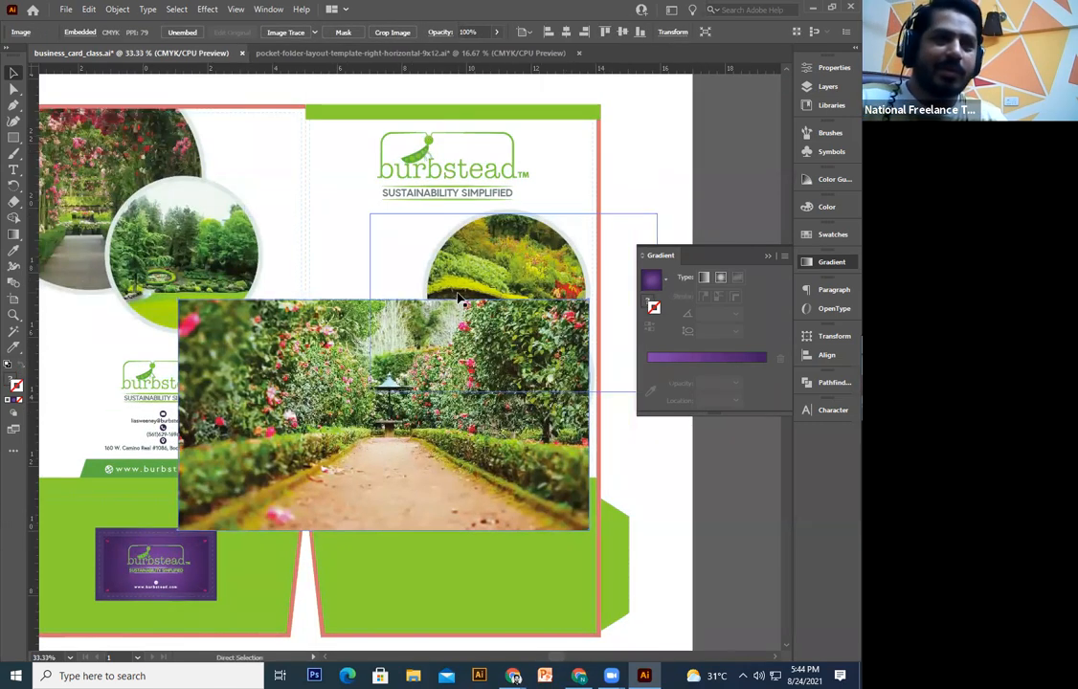
{"action": "key", "text": "ctrl+minus"}
{"action": "key", "text": "ctrl+minus"}
{"action": "left_click_drag", "start_coordinate": [358, 387], "coordinate": [658, 138]}
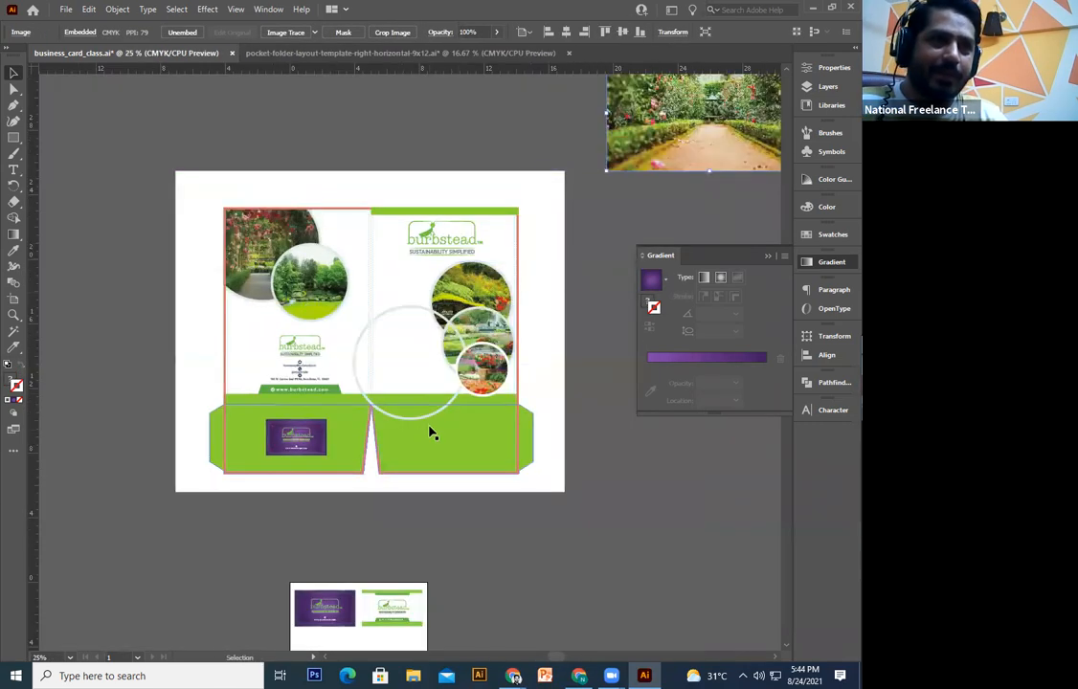
Step: Delete the empty clip group inside the large front cover circle, keeping the circle's outline
{"action": "left_click", "coordinate": [431, 417]}
{"action": "left_click", "coordinate": [405, 281]}
{"action": "left_click", "coordinate": [397, 348]}
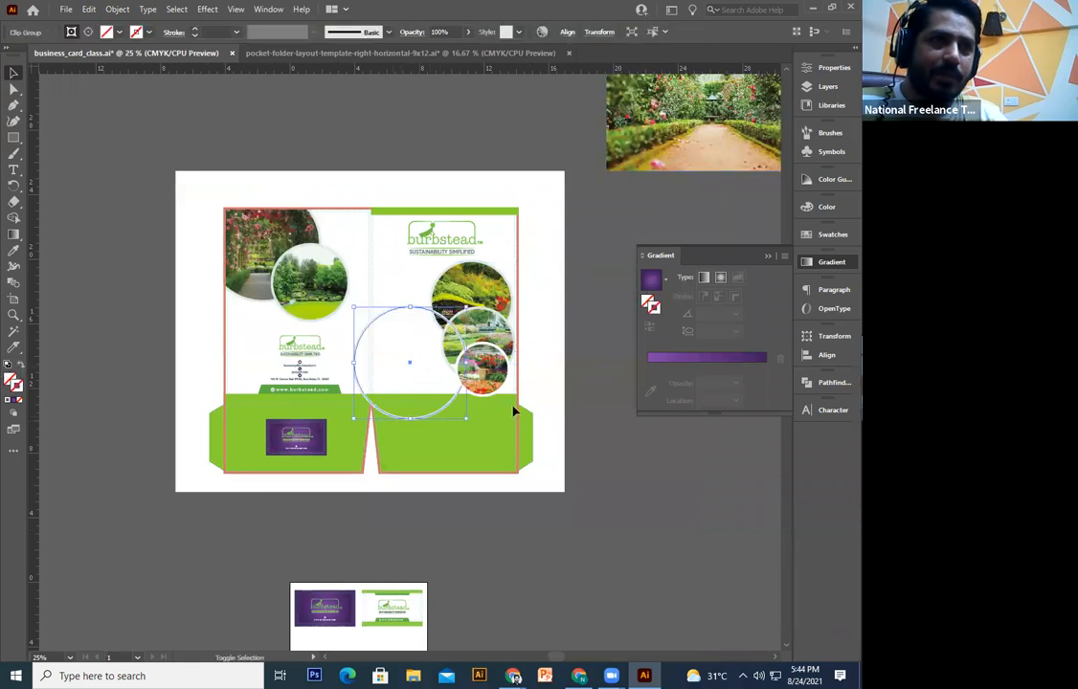
{"action": "left_click", "coordinate": [571, 457]}
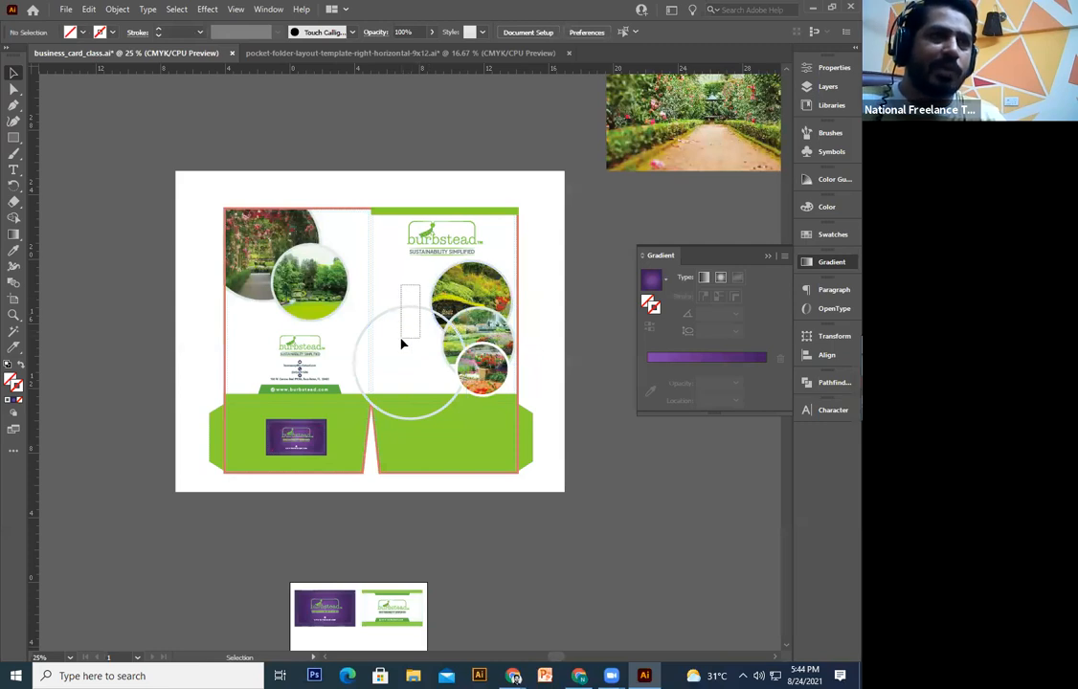
Step: Swap the fill and stroke of the large front cover circle to make it a solid light grey shape
{"action": "left_click_drag", "start_coordinate": [402, 343], "coordinate": [403, 344]}
{"action": "key", "text": "ctrl+="}
{"action": "key", "text": "ctrl+="}
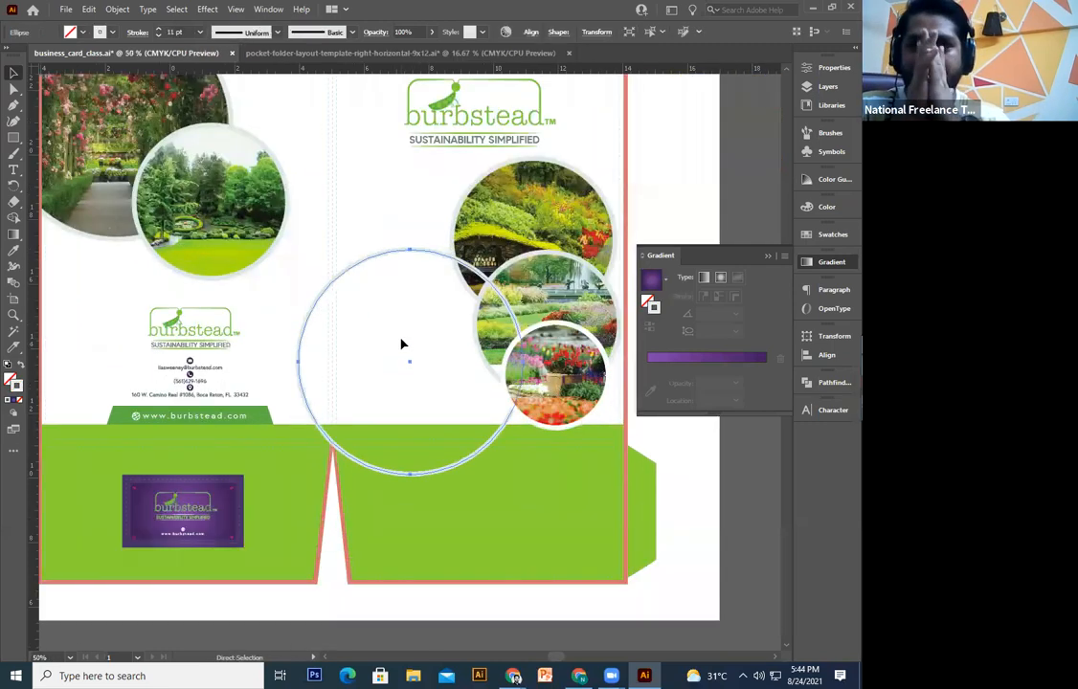
{"action": "key", "text": "ctrl+="}
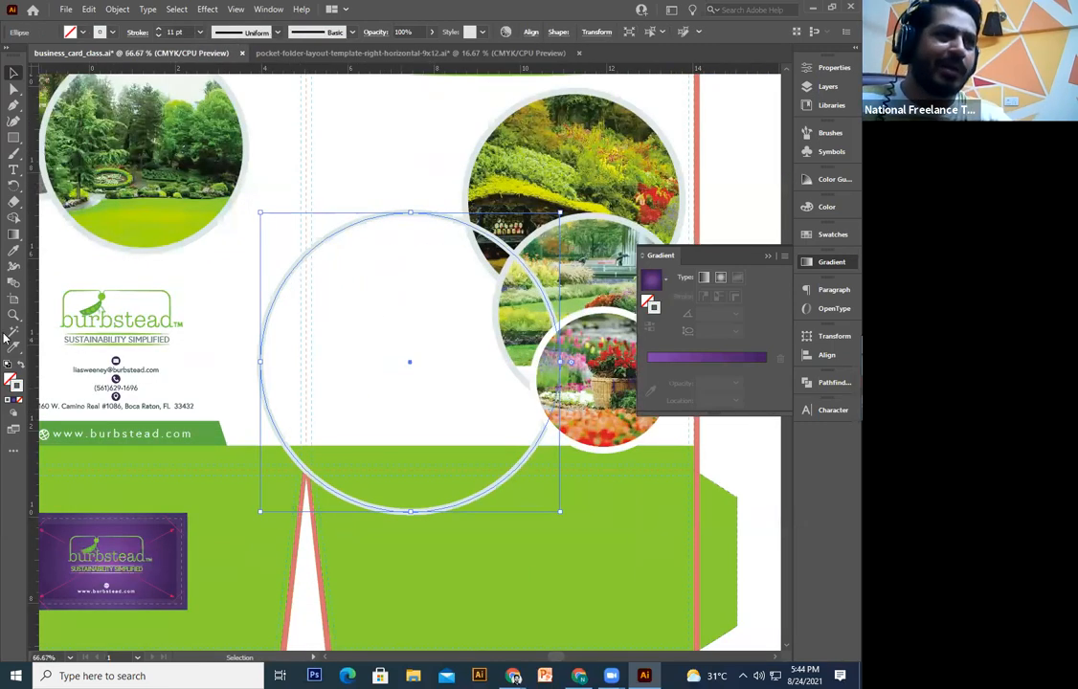
{"action": "key", "text": "shift+x"}
{"action": "left_click_drag", "start_coordinate": [294, 526], "coordinate": [285, 538]}
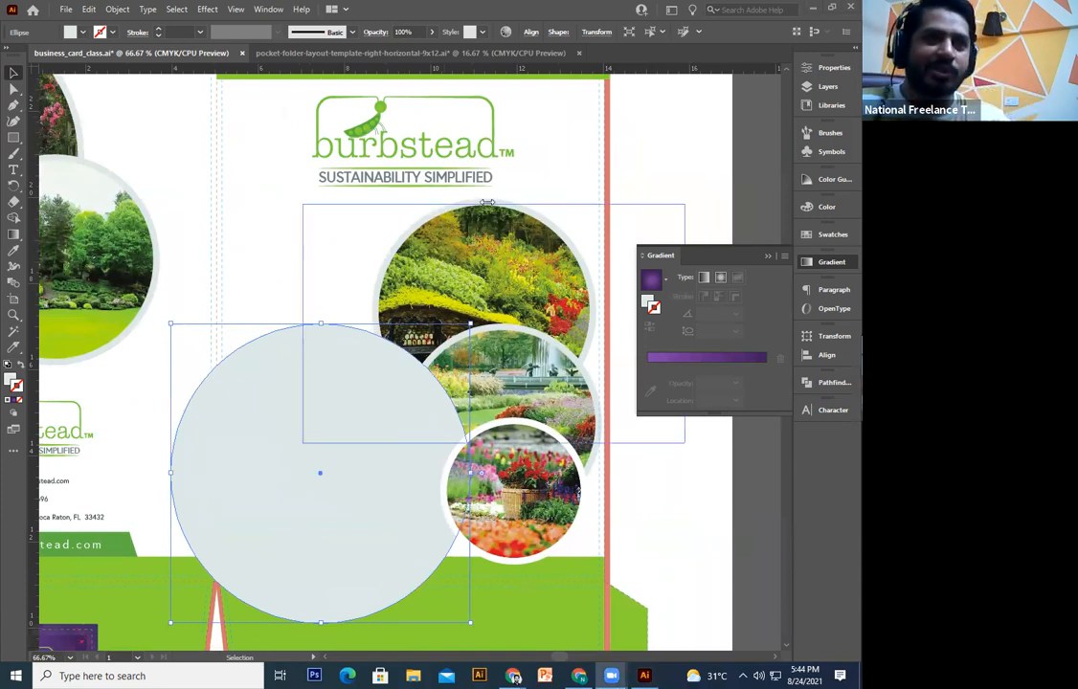
Step: Move the garden path photo back over the large front cover circle and send it backward behind the grey shape
{"action": "key", "text": "space"}
{"action": "left_click_drag", "start_coordinate": [522, 247], "coordinate": [404, 337]}
{"action": "key", "text": "ctrl+minus"}
{"action": "key", "text": "ctrl+minus"}
{"action": "left_click_drag", "start_coordinate": [725, 88], "coordinate": [347, 435]}
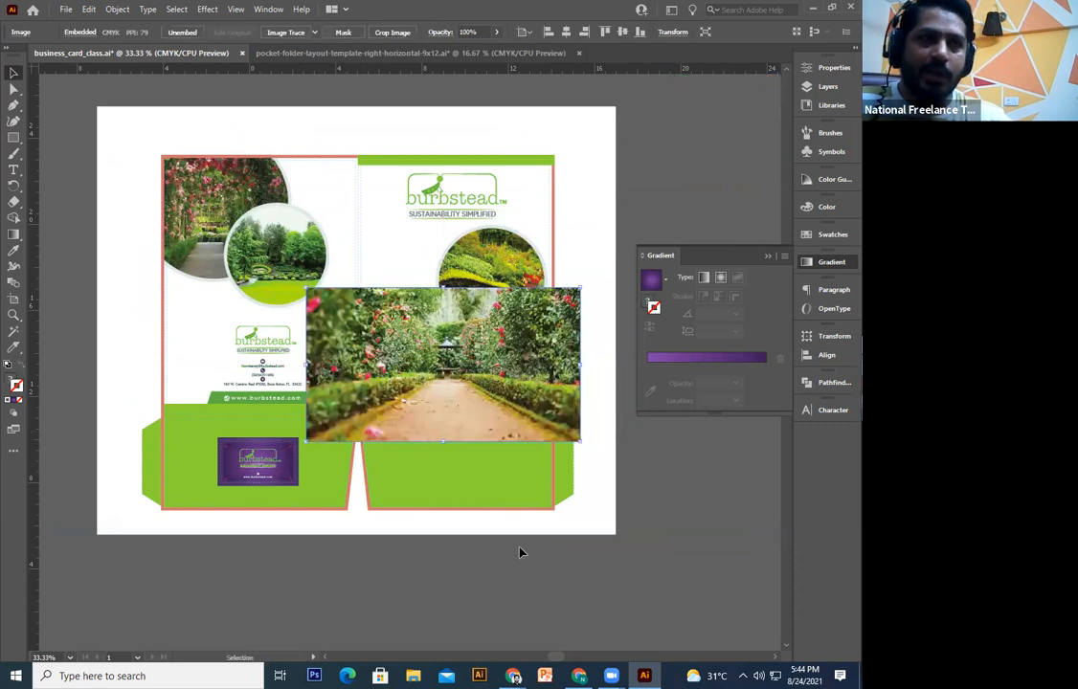
{"action": "left_click", "coordinate": [611, 613]}
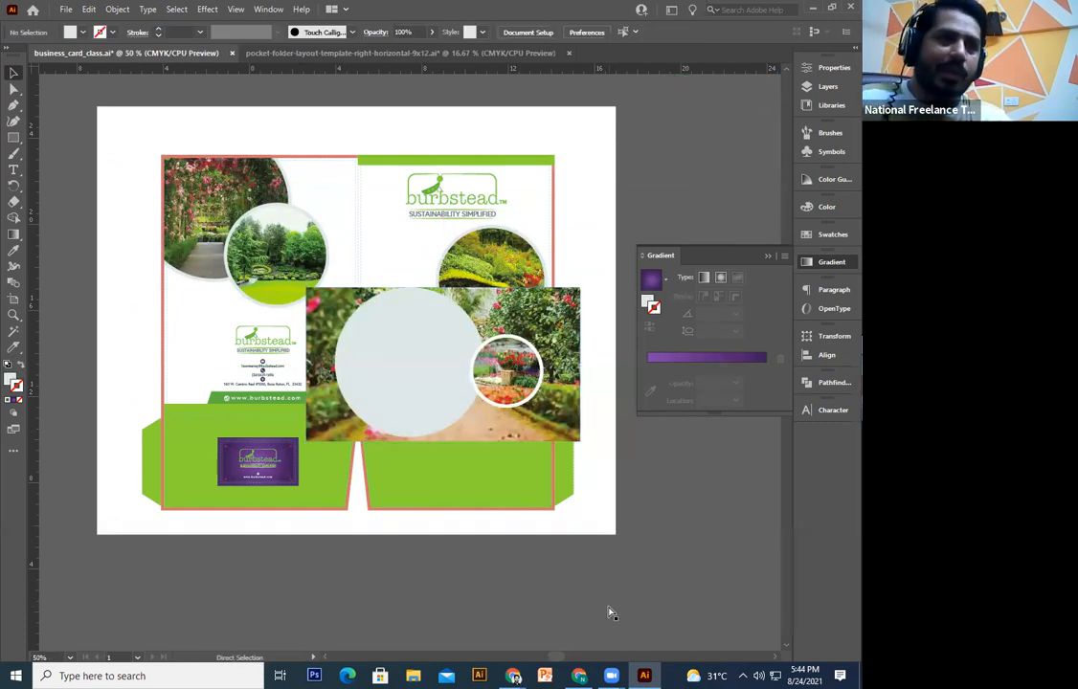
Step: Copy the grey circle and use it as a clipping mask for the garden path photo
{"action": "key", "text": "ctrl+plus"}
{"action": "key", "text": "ctrl+plus"}
{"action": "left_click", "coordinate": [459, 472]}
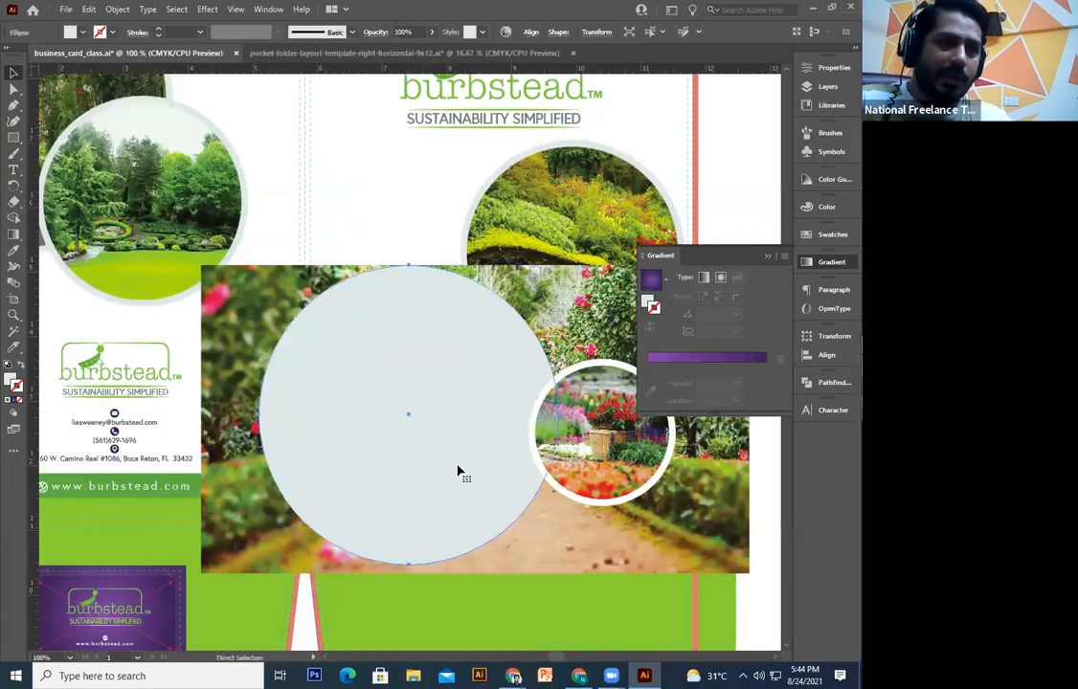
{"action": "key", "text": "ctrl+plus"}
{"action": "key", "text": "ctrl+minus"}
{"action": "key", "text": "ctrl+minus"}
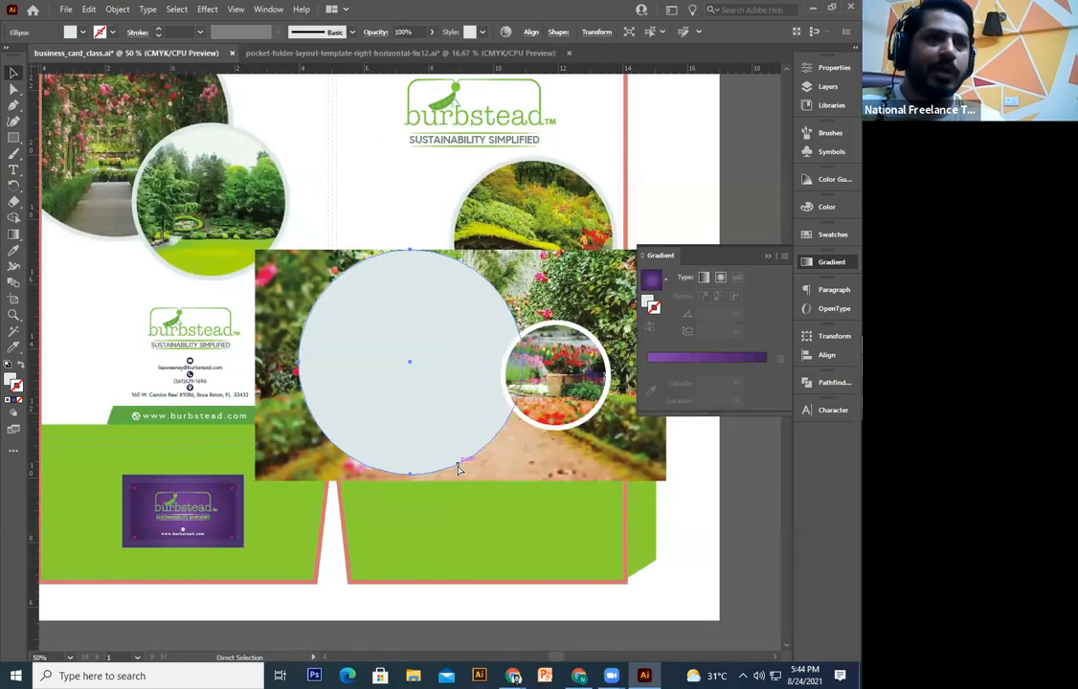
{"action": "key", "text": "v"}
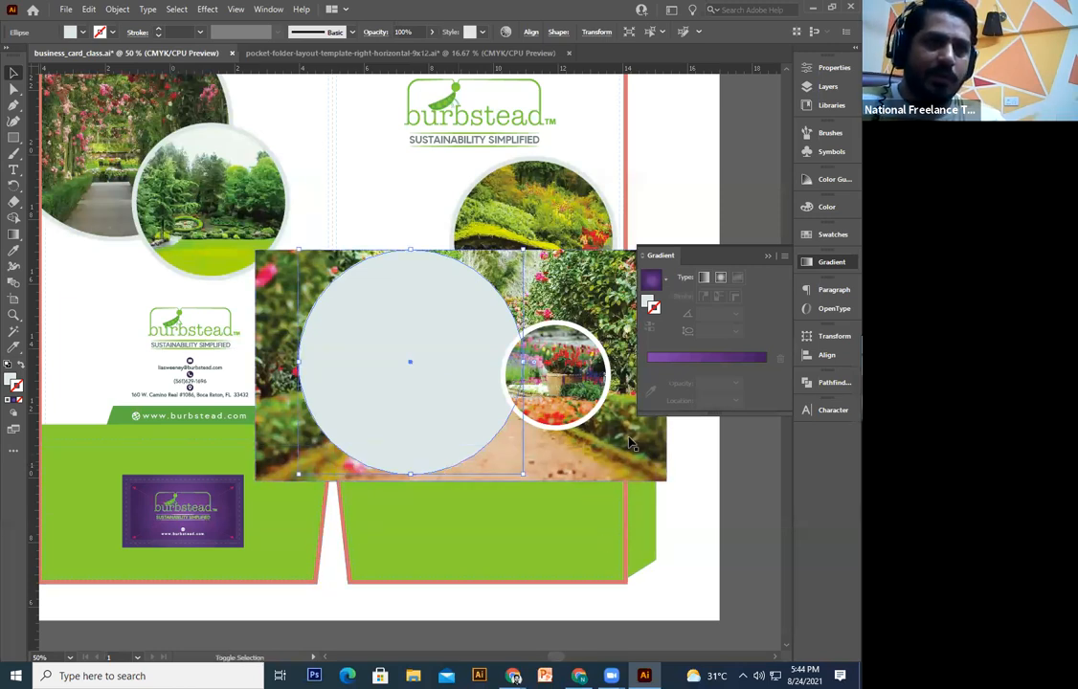
{"action": "left_click", "coordinate": [559, 445], "text": "shift"}
{"action": "right_click", "coordinate": [552, 457]}
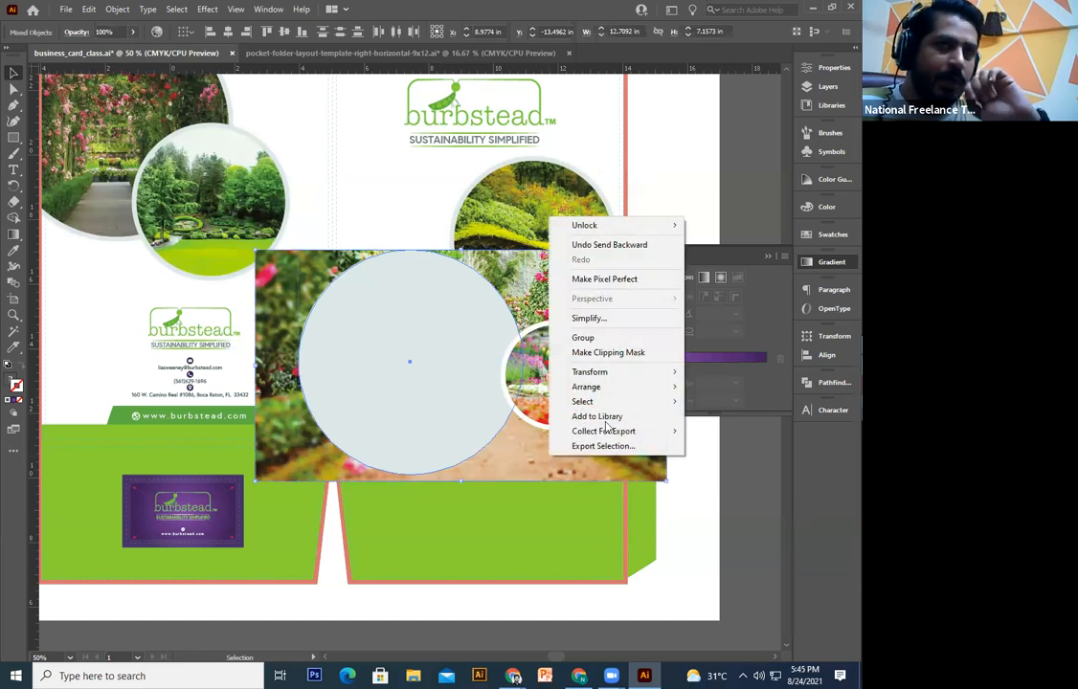
{"action": "left_click", "coordinate": [620, 355]}
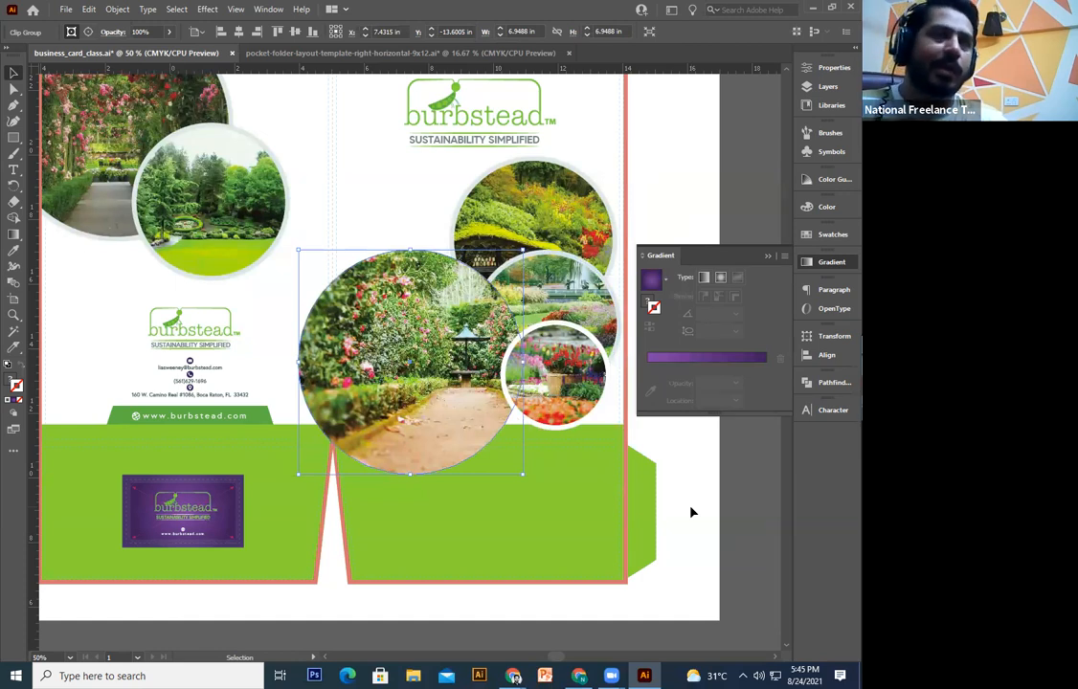
Step: Paste the copied grey circle in front of the clipped garden path photo and swap its fill and stroke to make it an outline
{"action": "key", "text": "a"}
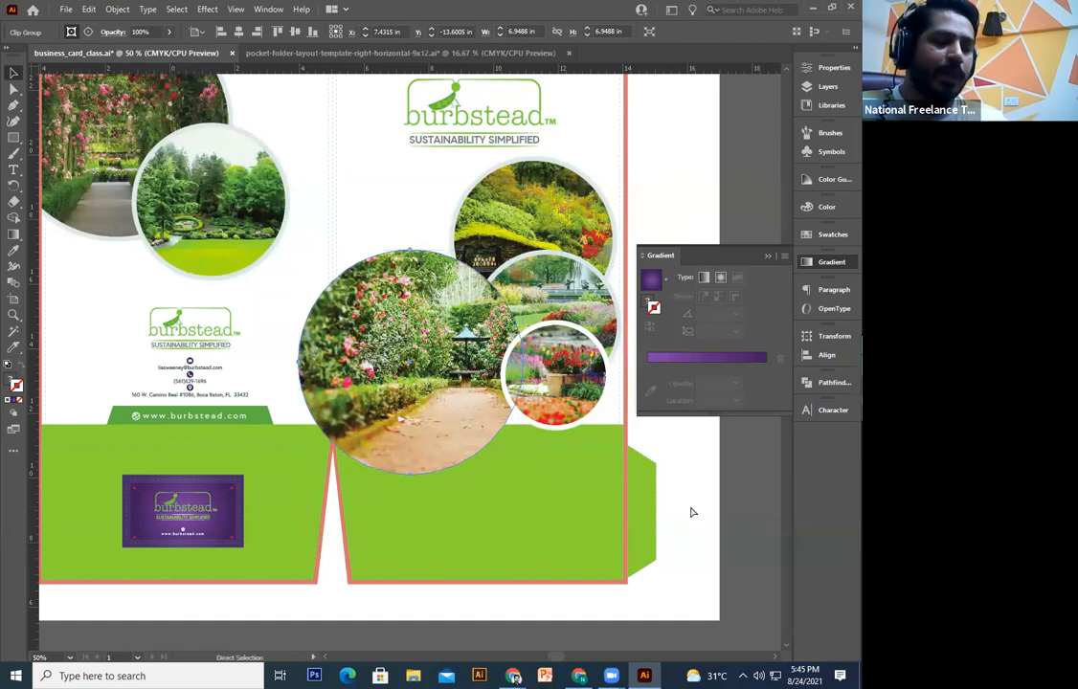
{"action": "key", "text": "ctrl+f"}
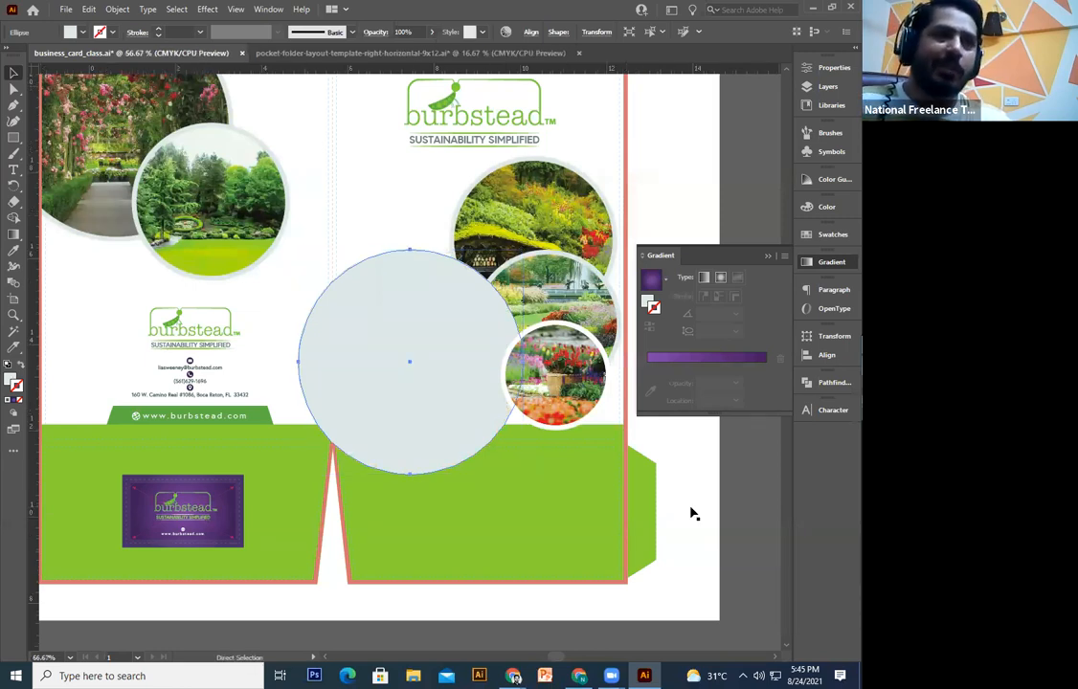
{"action": "key", "text": "ctrl+equal"}
{"action": "left_click_drag", "start_coordinate": [427, 486], "coordinate": [522, 525]}
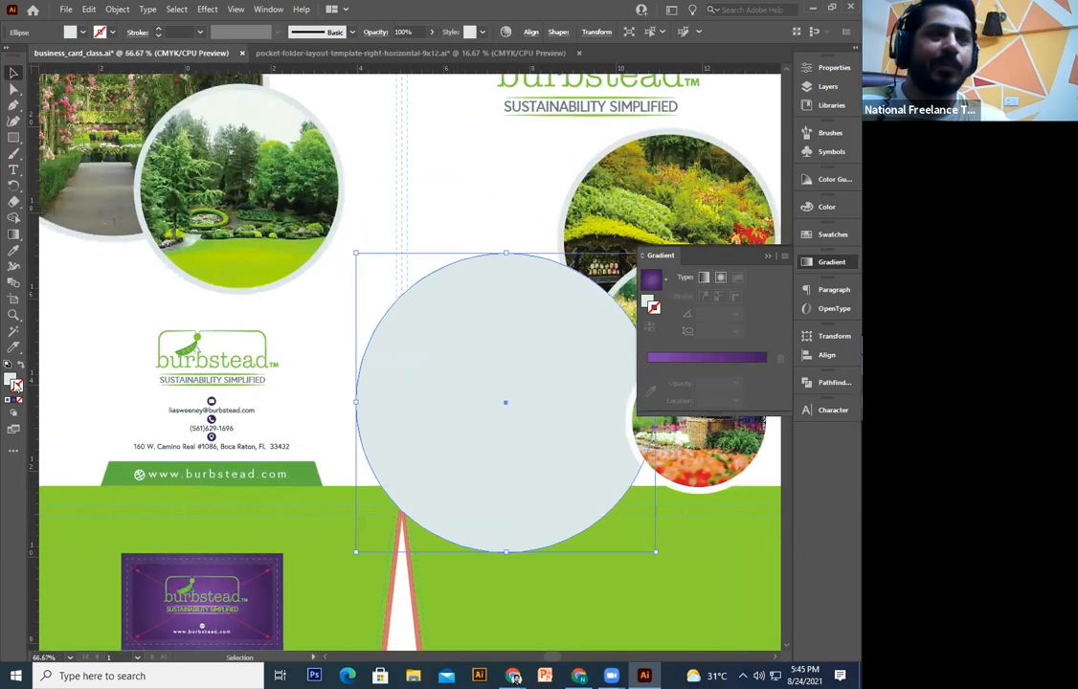
{"action": "left_click", "coordinate": [9, 378]}
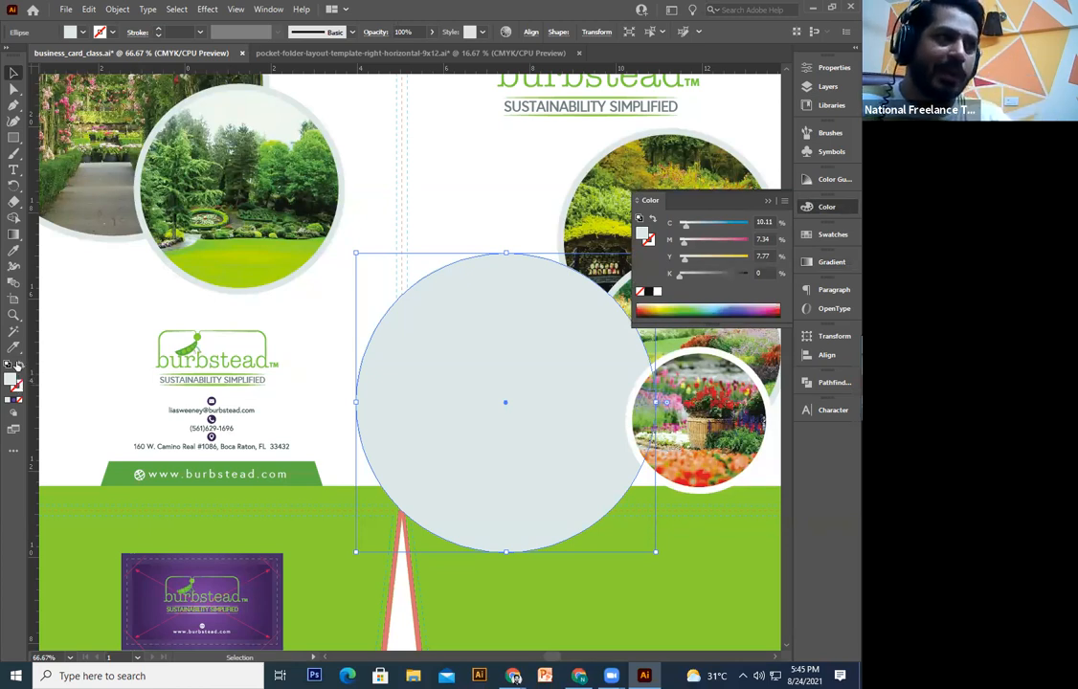
{"action": "left_click", "coordinate": [17, 365]}
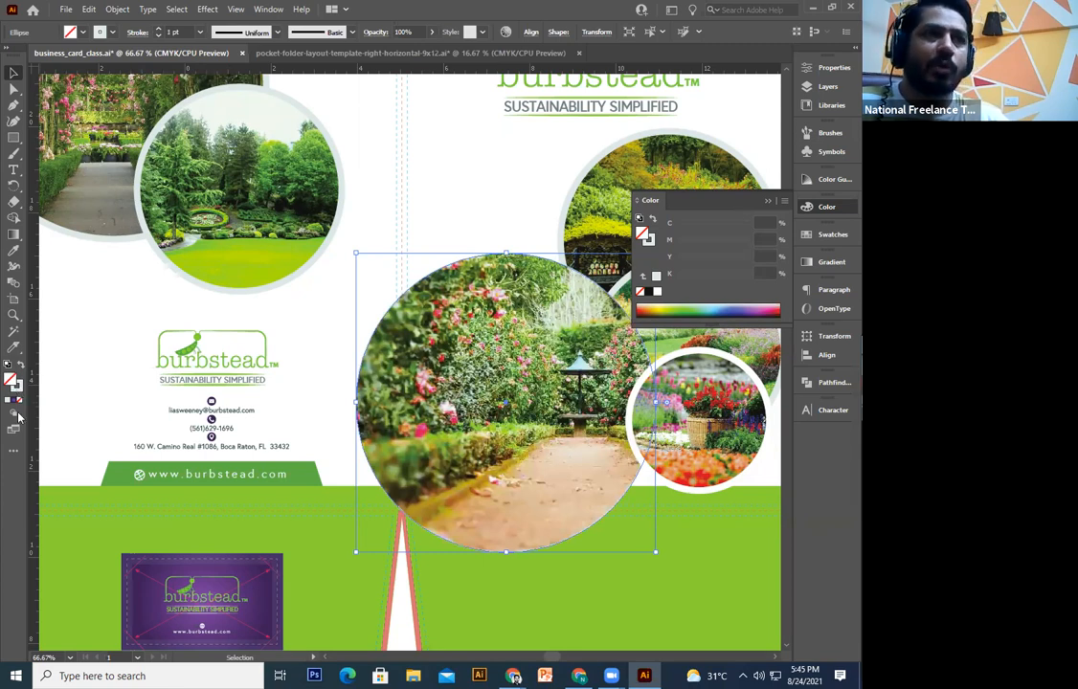
Step: Change the large circle's stroke to a lighter grey, about C 7, M 5, Y 5
{"action": "left_click", "coordinate": [17, 389]}
{"action": "double_click", "coordinate": [17, 388]}
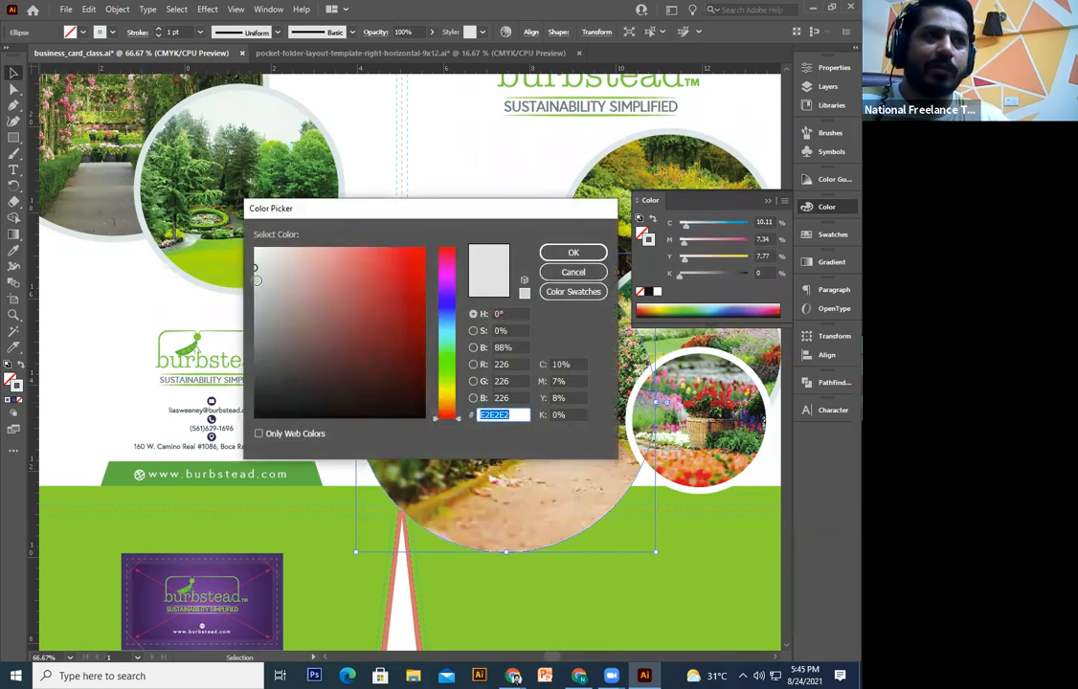
{"action": "left_click", "coordinate": [355, 248]}
{"action": "left_click", "coordinate": [255, 266]}
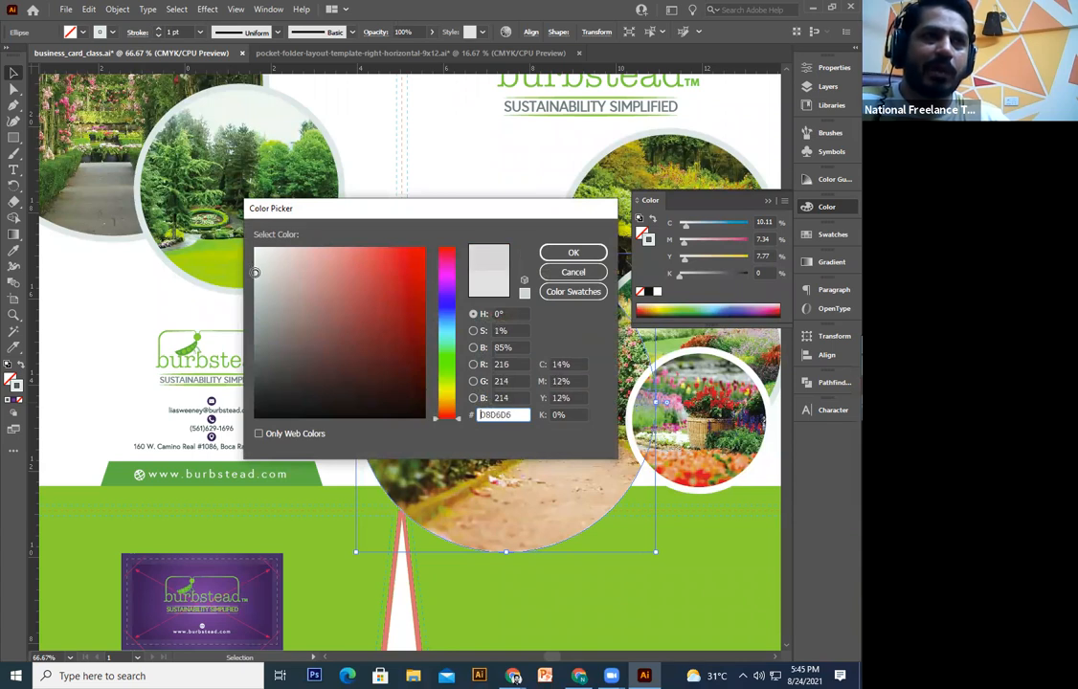
{"action": "left_click", "coordinate": [254, 260]}
{"action": "left_click", "coordinate": [573, 273]}
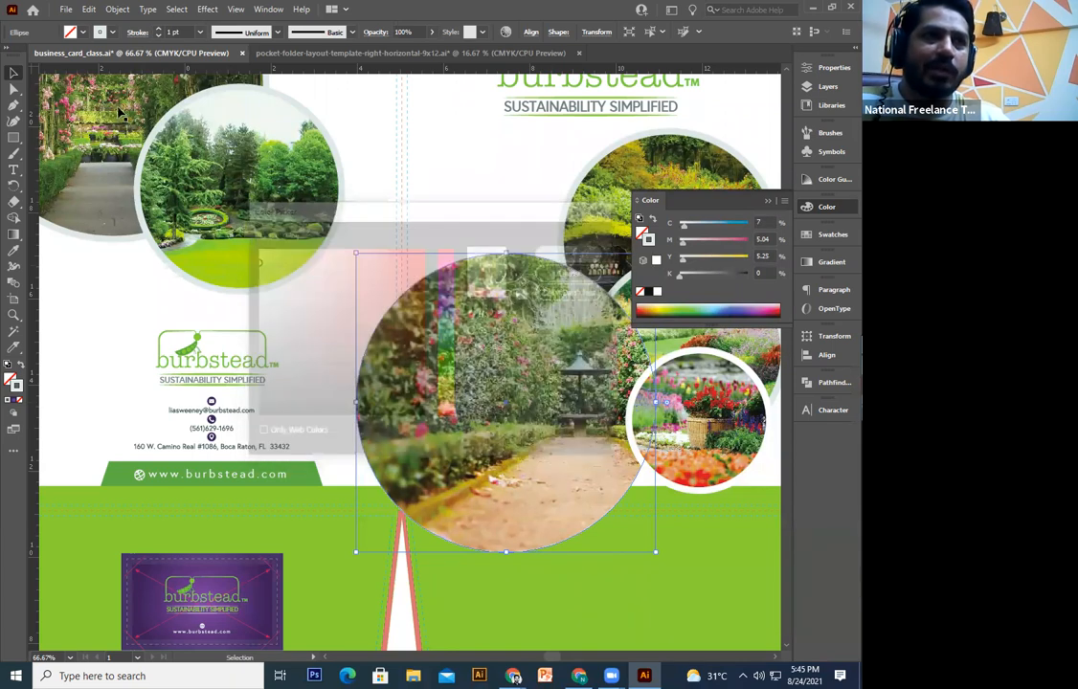
Step: Set the stroke weight of the large front cover circle to 14 pt
{"action": "left_click", "coordinate": [160, 32]}
{"action": "left_click", "coordinate": [161, 32]}
{"action": "left_click", "coordinate": [161, 32]}
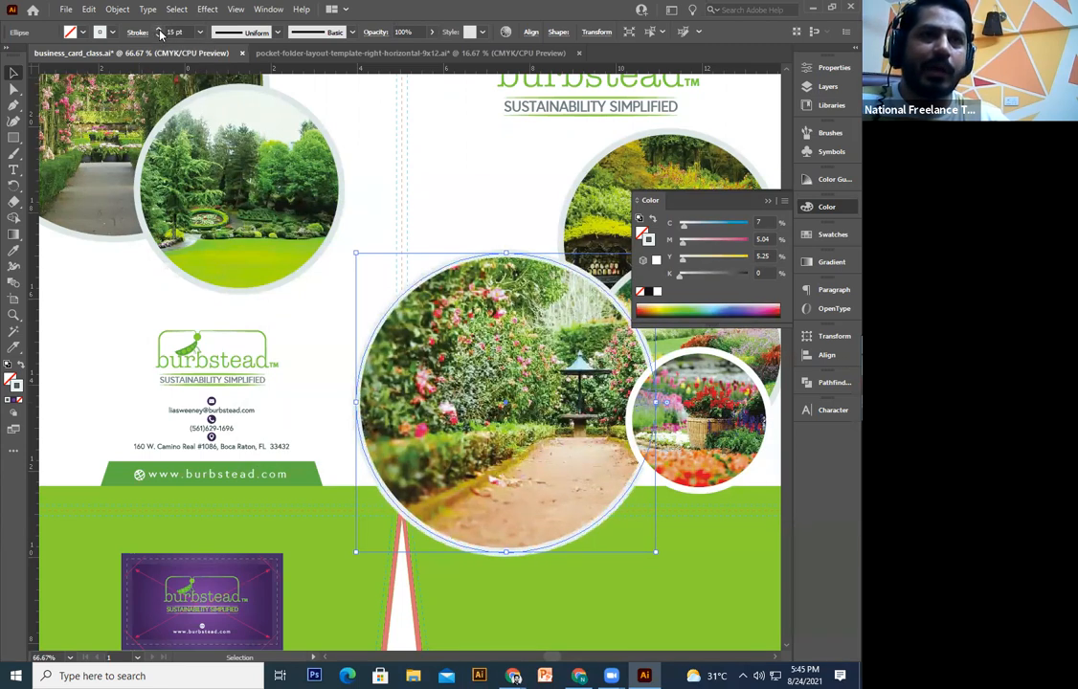
{"action": "left_click", "coordinate": [161, 31]}
{"action": "left_click", "coordinate": [161, 31]}
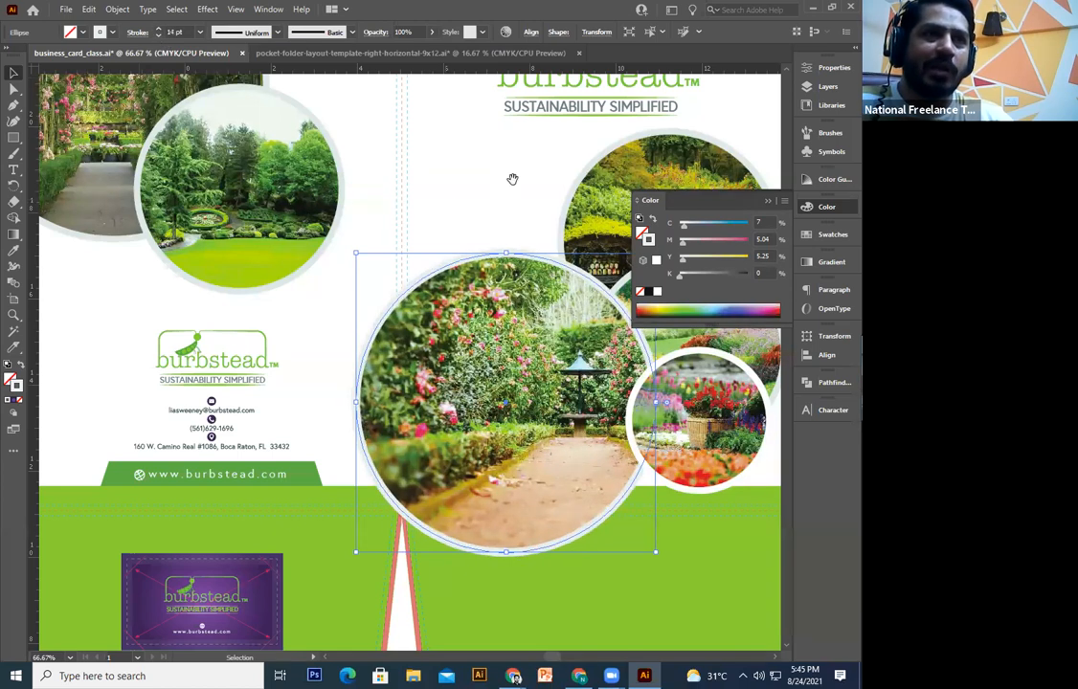
{"action": "left_click", "coordinate": [483, 209]}
{"action": "left_click_drag", "start_coordinate": [477, 217], "coordinate": [450, 225]}
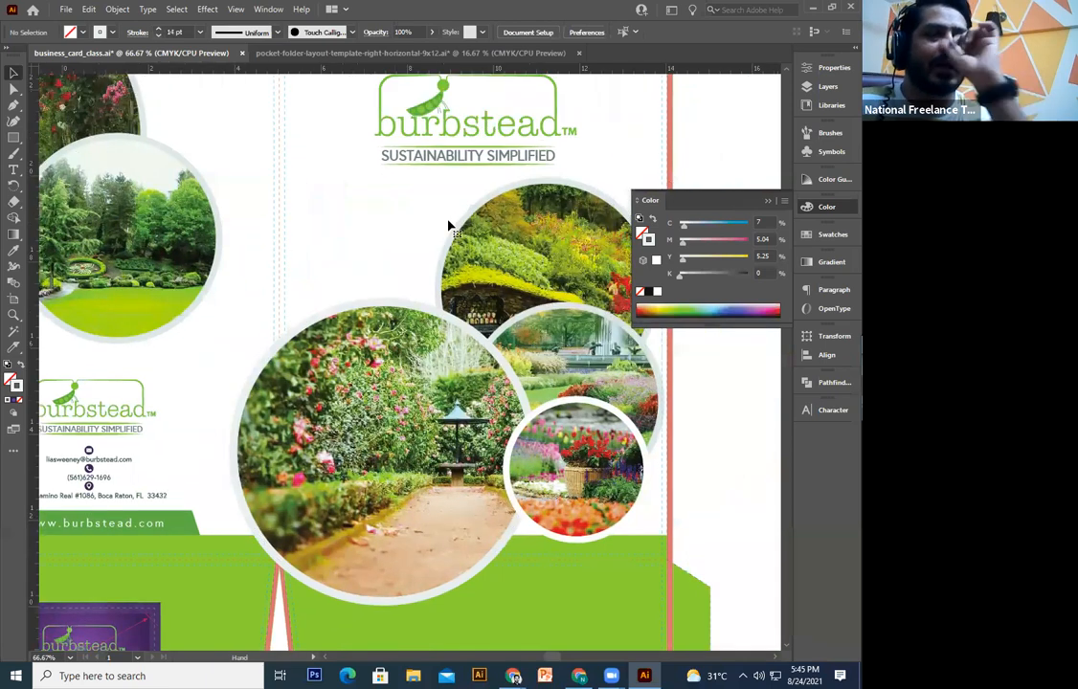
{"action": "left_click", "coordinate": [447, 221]}
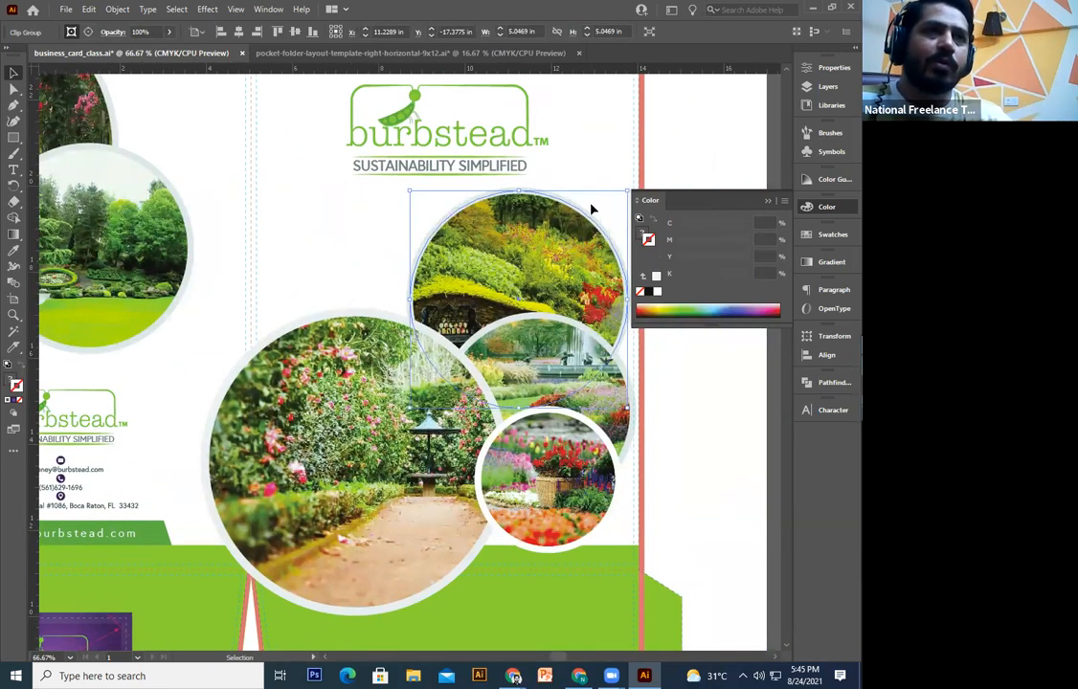
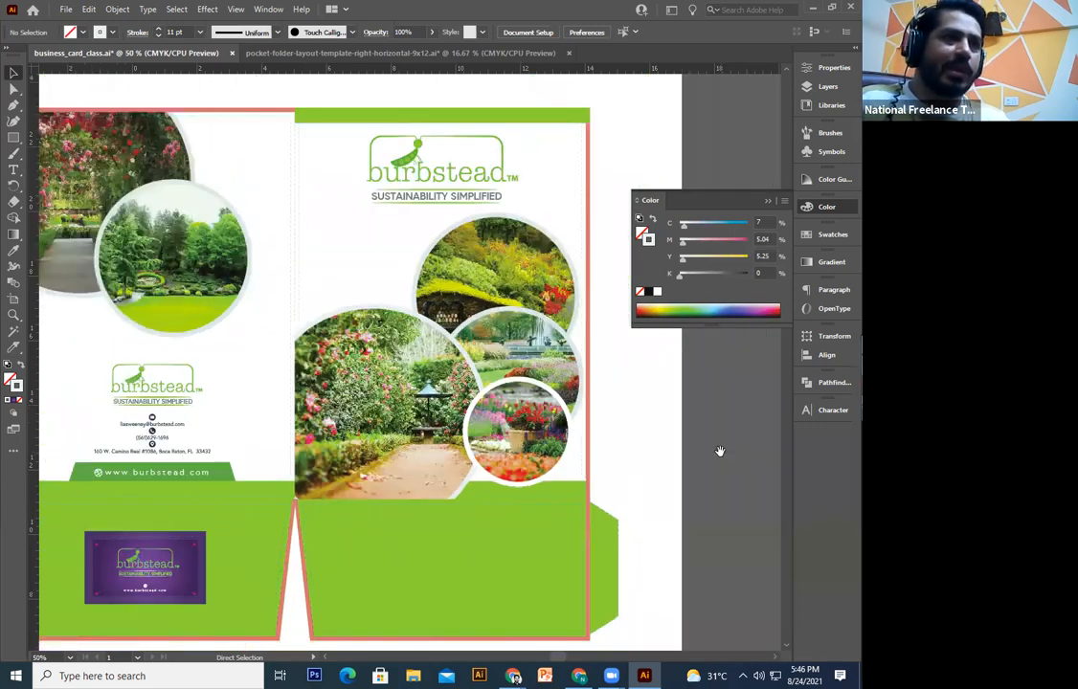
Step: Try removing the upper garden photo circle from the front cover and enlarging the logo lower down
{"action": "key", "text": "ctrl+plus"}
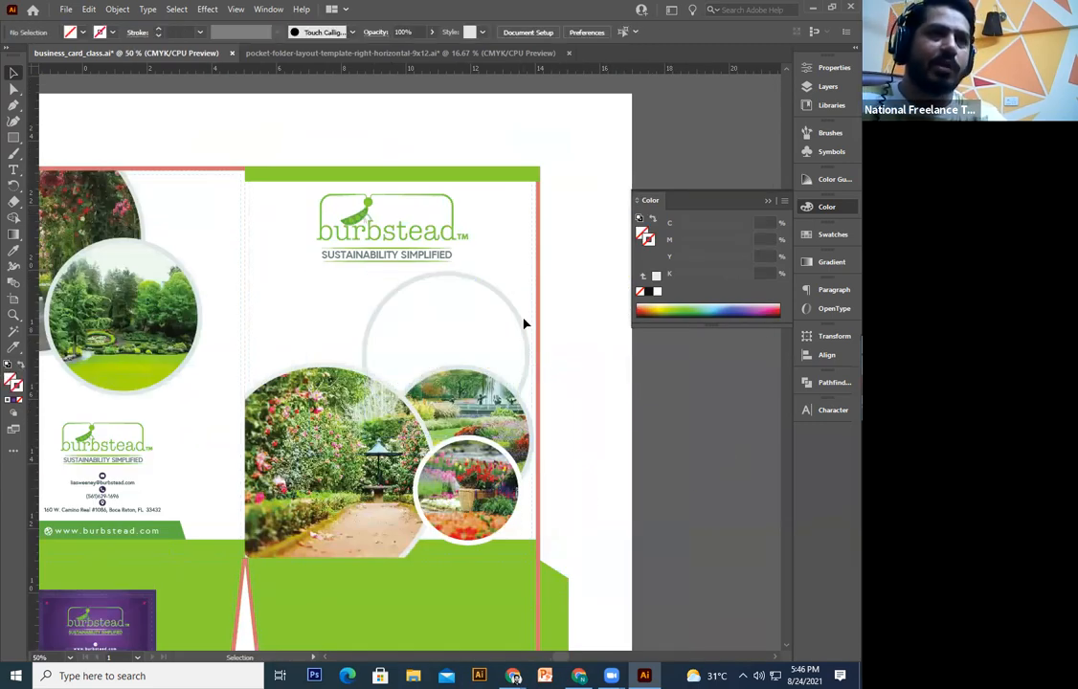
{"action": "left_click_drag", "start_coordinate": [438, 255], "coordinate": [538, 359]}
{"action": "left_click", "coordinate": [620, 404]}
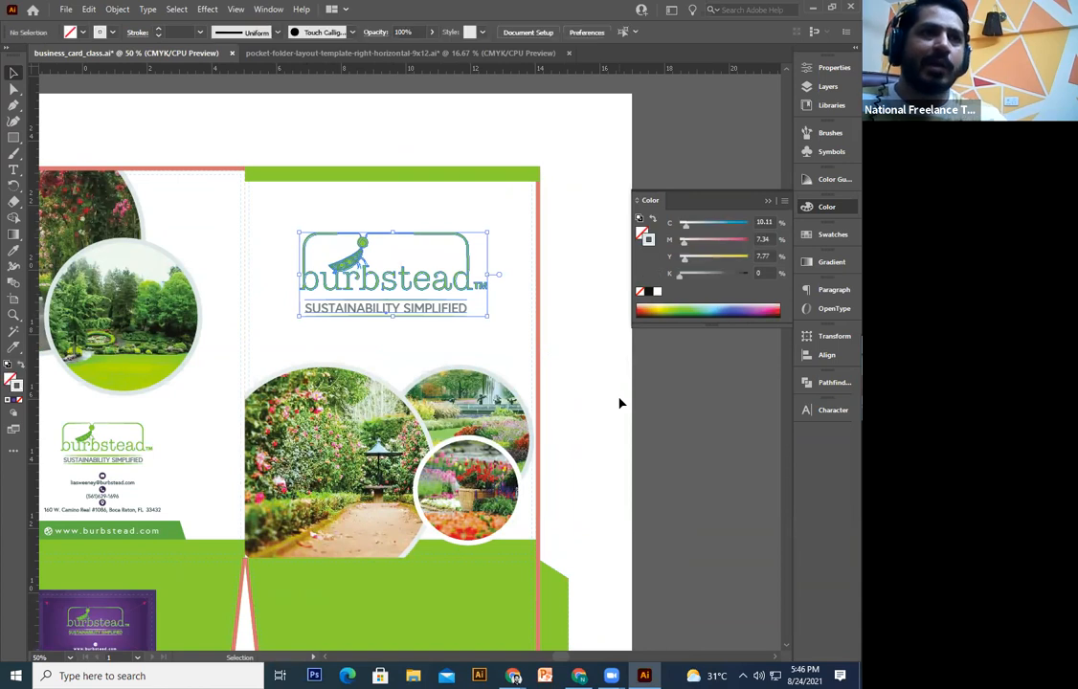
{"action": "key", "text": "ctrl+minus"}
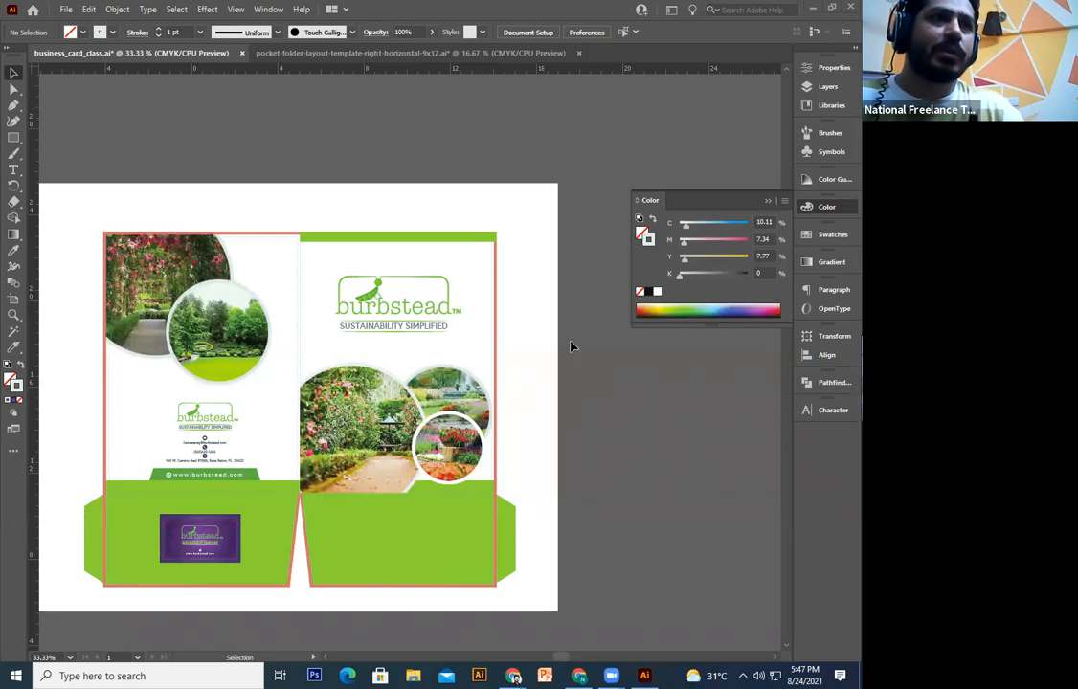
{"action": "left_click_drag", "start_coordinate": [539, 439], "coordinate": [575, 389]}
Step: Undo the front cover logo changes and the removal of the upper garden photo circle
{"action": "key", "text": "ctrl+plus"}
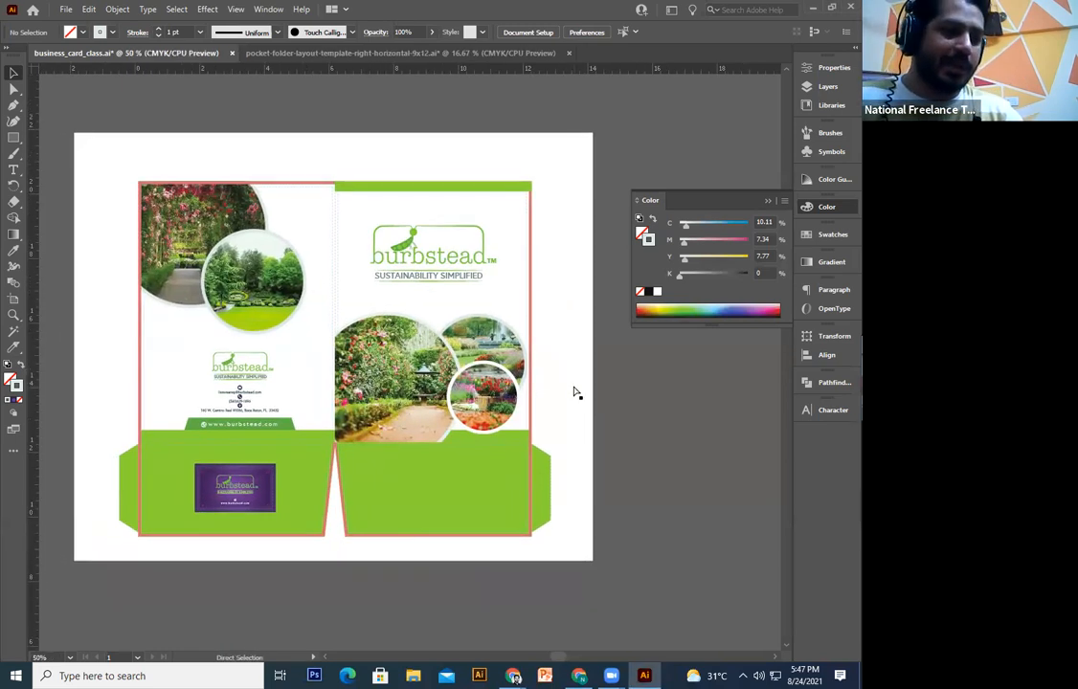
{"action": "key", "text": "ctrl+z"}
{"action": "key", "text": "ctrl+z"}
{"action": "key", "text": "ctrl+z"}
{"action": "key", "text": "ctrl+z"}
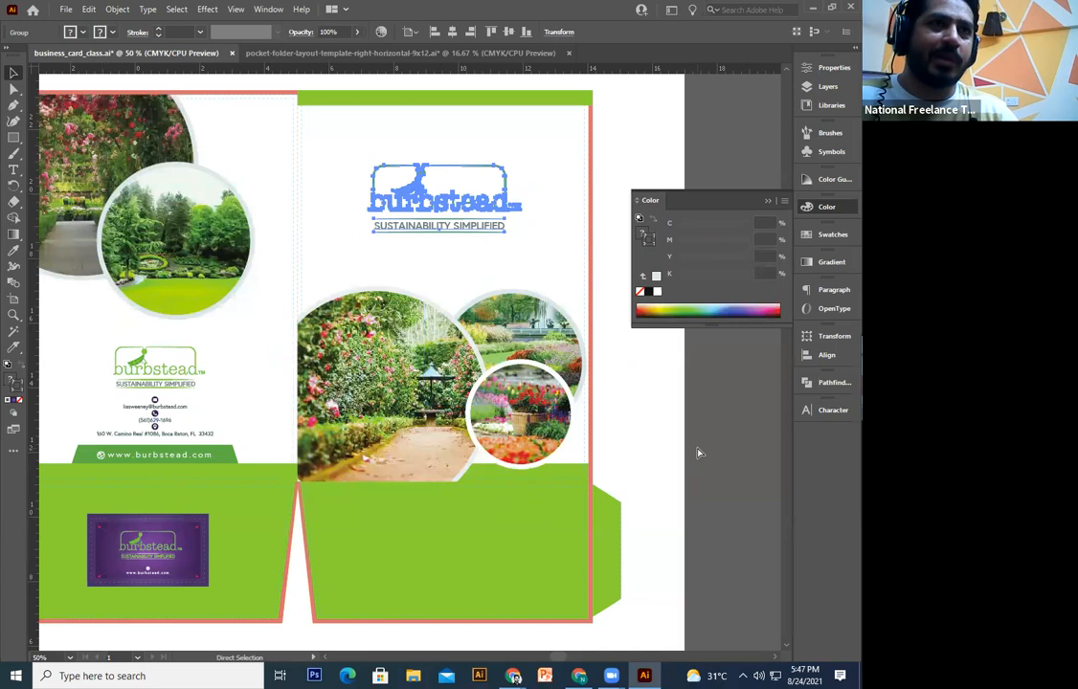
{"action": "key", "text": "ctrl+z"}
{"action": "key", "text": "ctrl+z"}
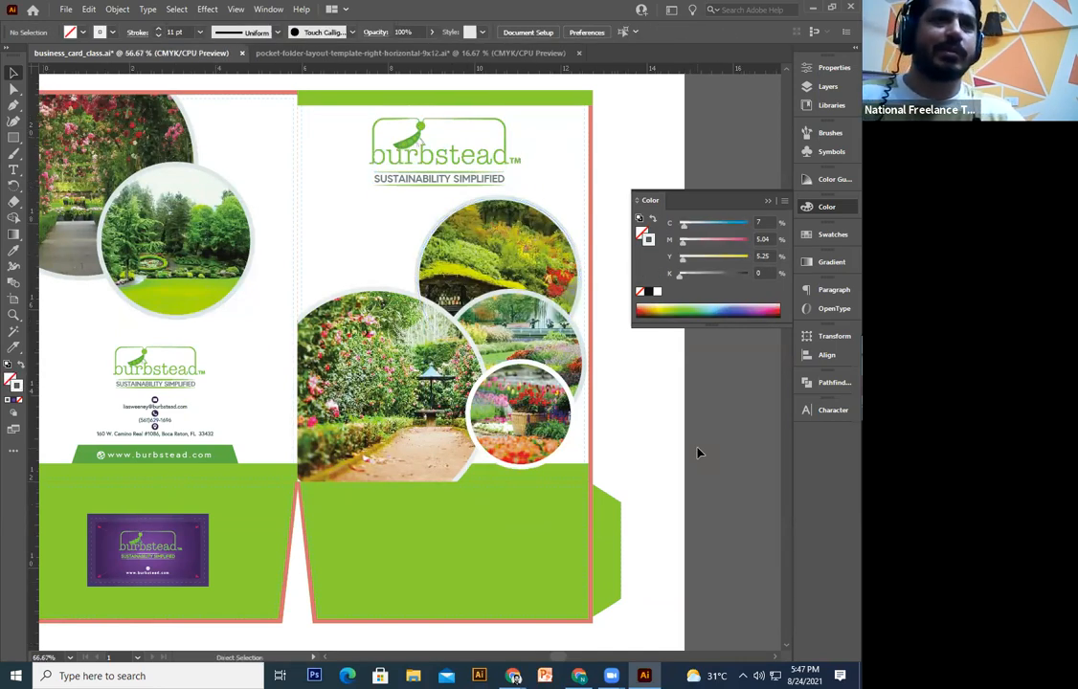
Step: Delete the upper garden photo on the front cover together with its grey circle outline
{"action": "key", "text": "ctrl+plus"}
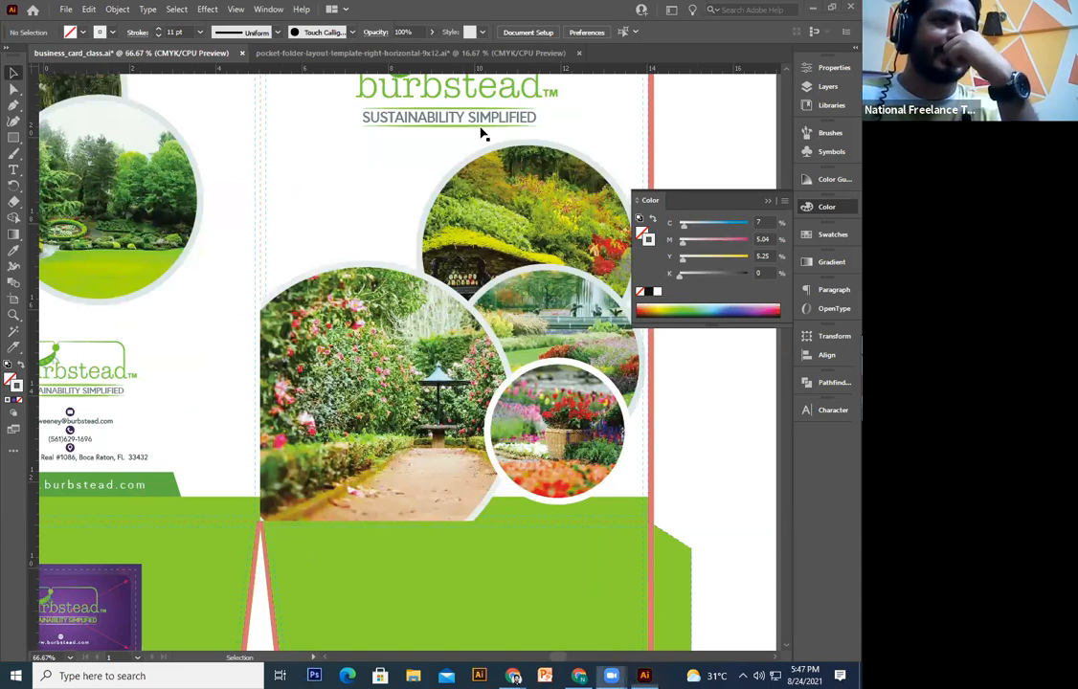
{"action": "left_click", "coordinate": [495, 223]}
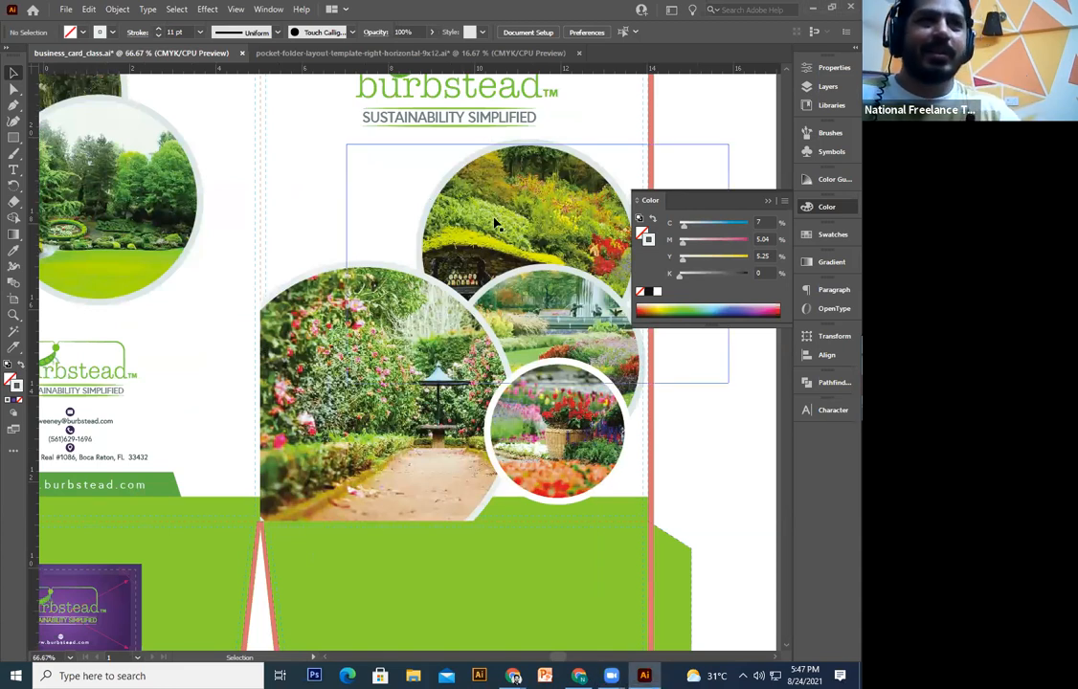
{"action": "key", "text": "Delete"}
{"action": "key", "text": "ctrl+minus"}
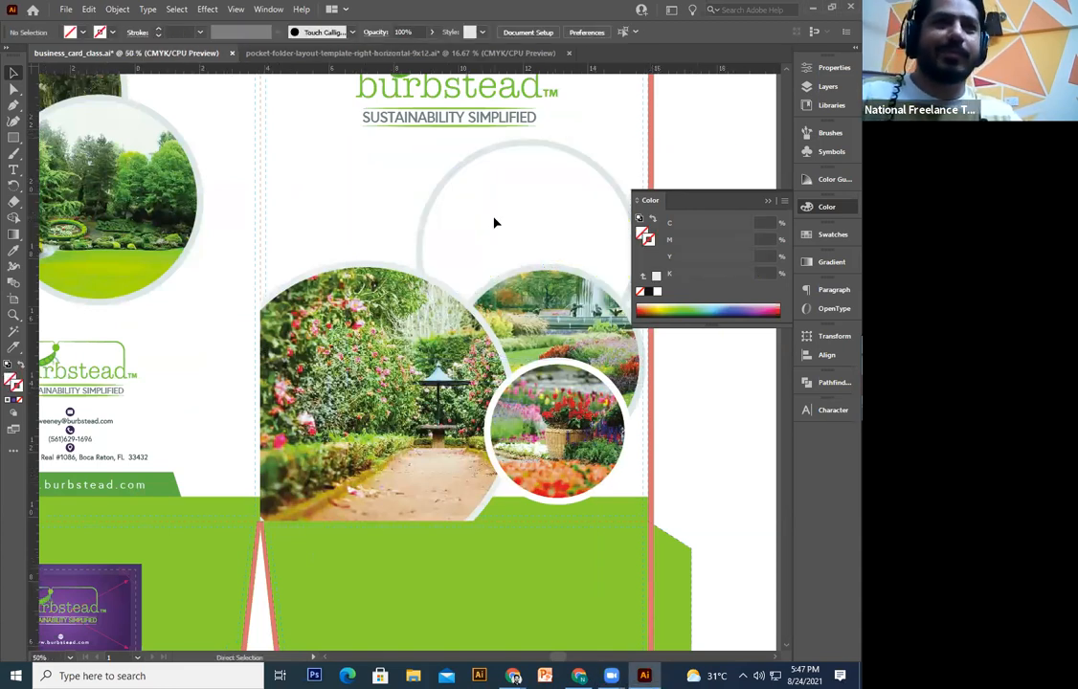
{"action": "left_click", "coordinate": [572, 316]}
{"action": "key", "text": "Delete"}
Step: Move the front cover's burbstead logo down into the empty space and enlarge it slightly
{"action": "left_click_drag", "start_coordinate": [543, 319], "coordinate": [523, 362]}
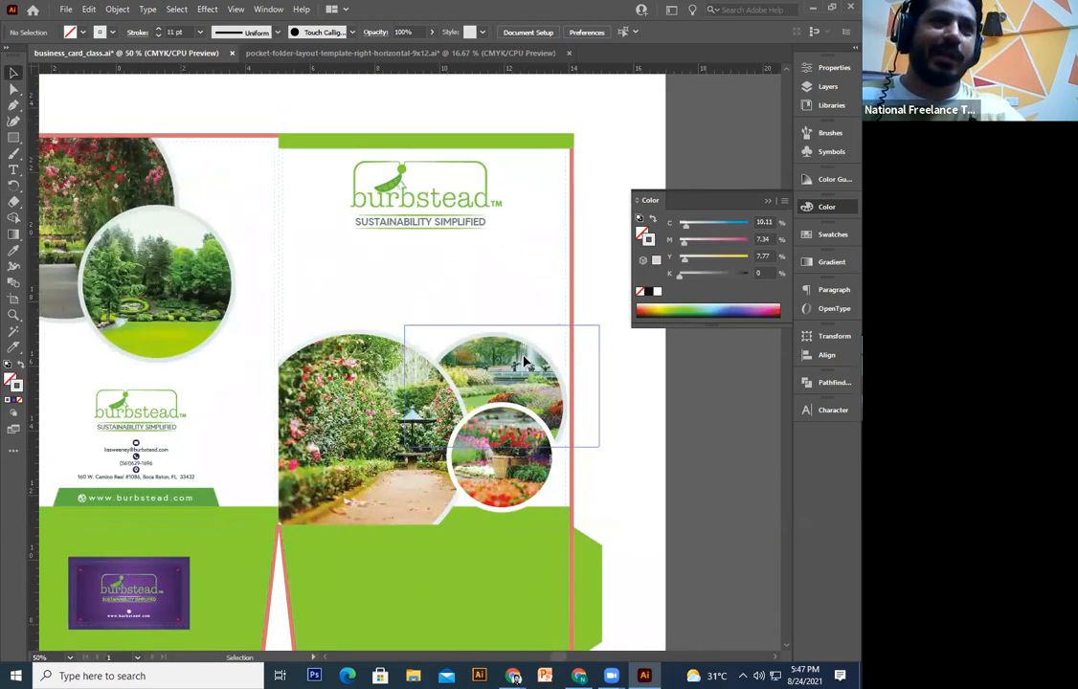
{"action": "left_click", "coordinate": [371, 432]}
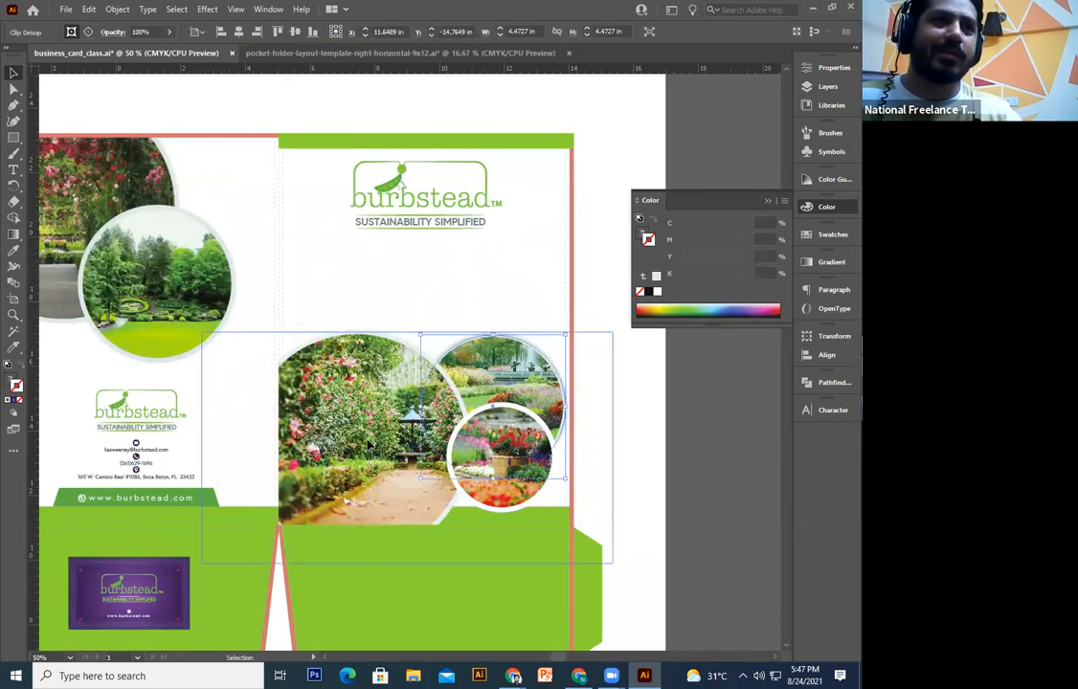
{"action": "left_click", "coordinate": [522, 495]}
{"action": "left_click", "coordinate": [693, 483]}
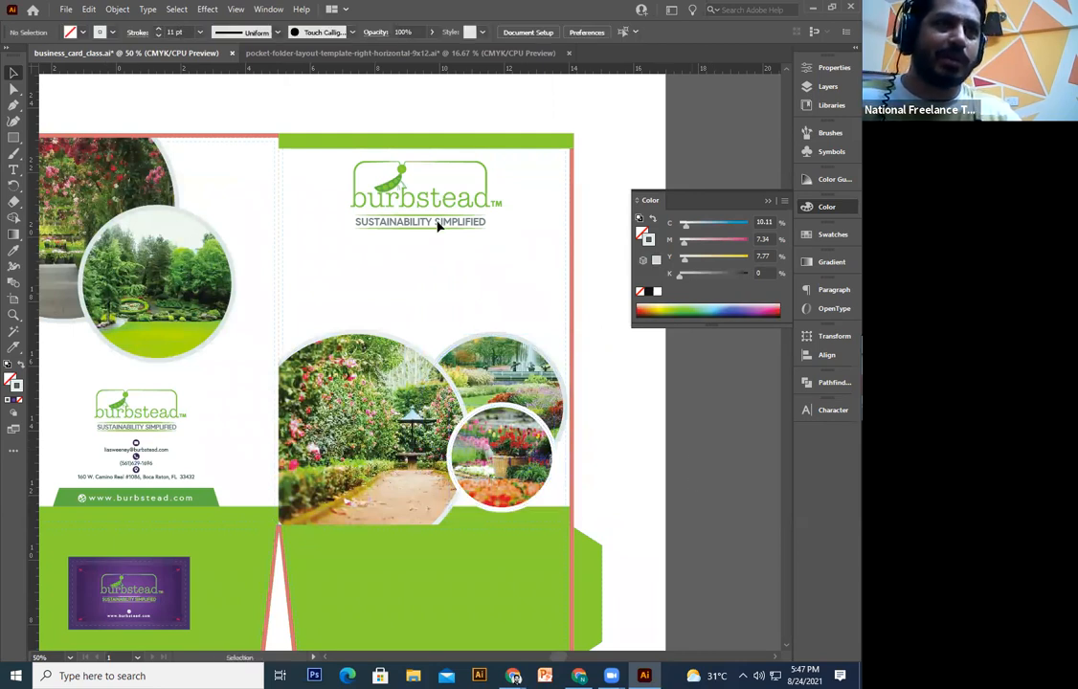
{"action": "left_click_drag", "start_coordinate": [433, 233], "coordinate": [433, 275]}
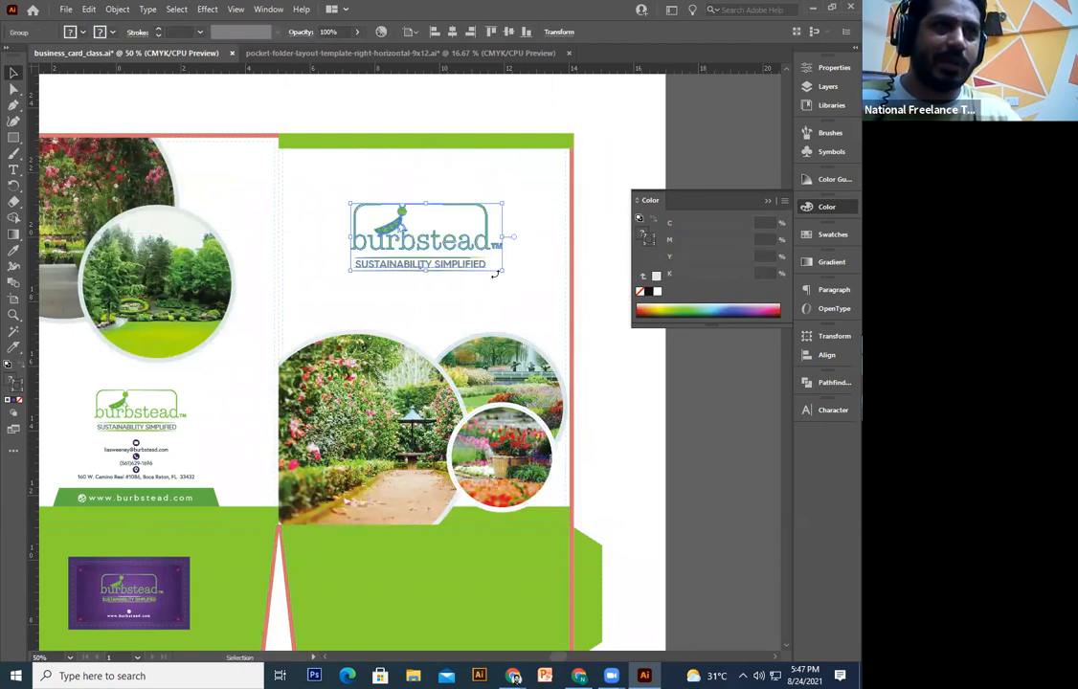
{"action": "left_click_drag", "start_coordinate": [501, 274], "coordinate": [510, 278]}
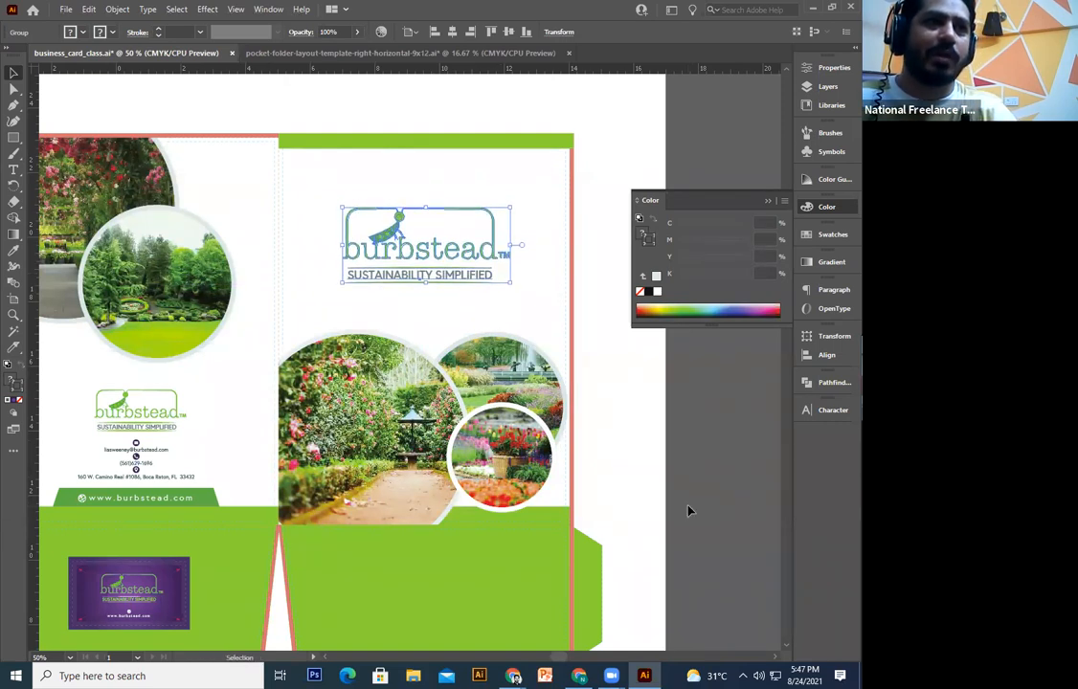
{"action": "left_click", "coordinate": [689, 511]}
Step: Duplicate the complete folder layout with its white background directly above the original
{"action": "key", "text": "ctrl+minus"}
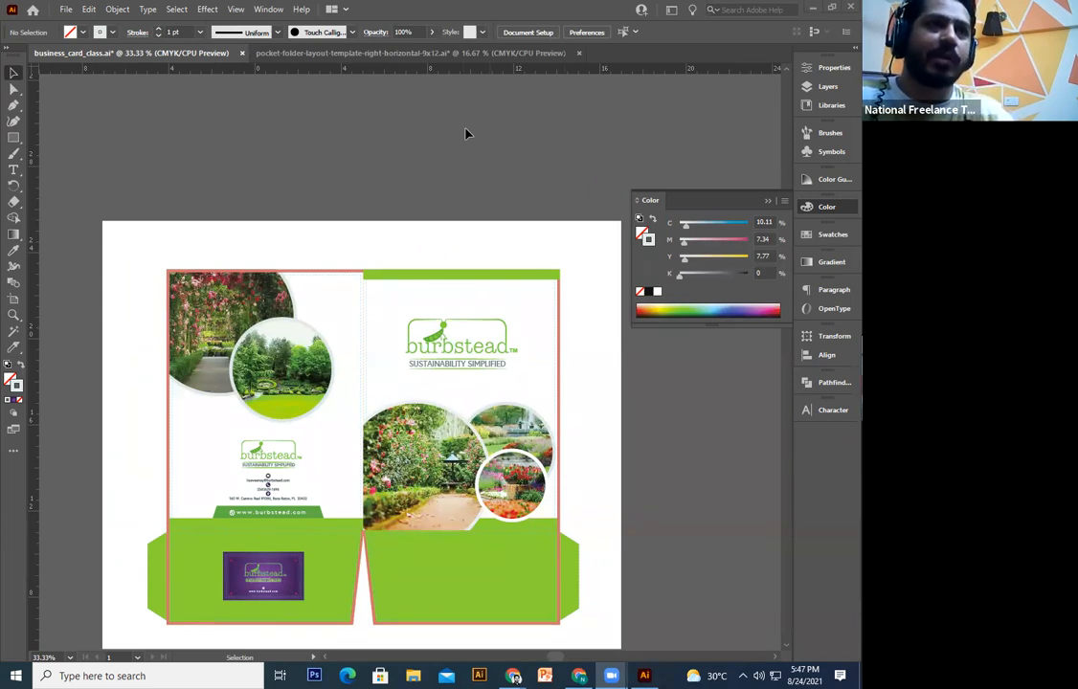
{"action": "key", "text": "ctrl+minus"}
{"action": "key", "text": "ctrl+minus"}
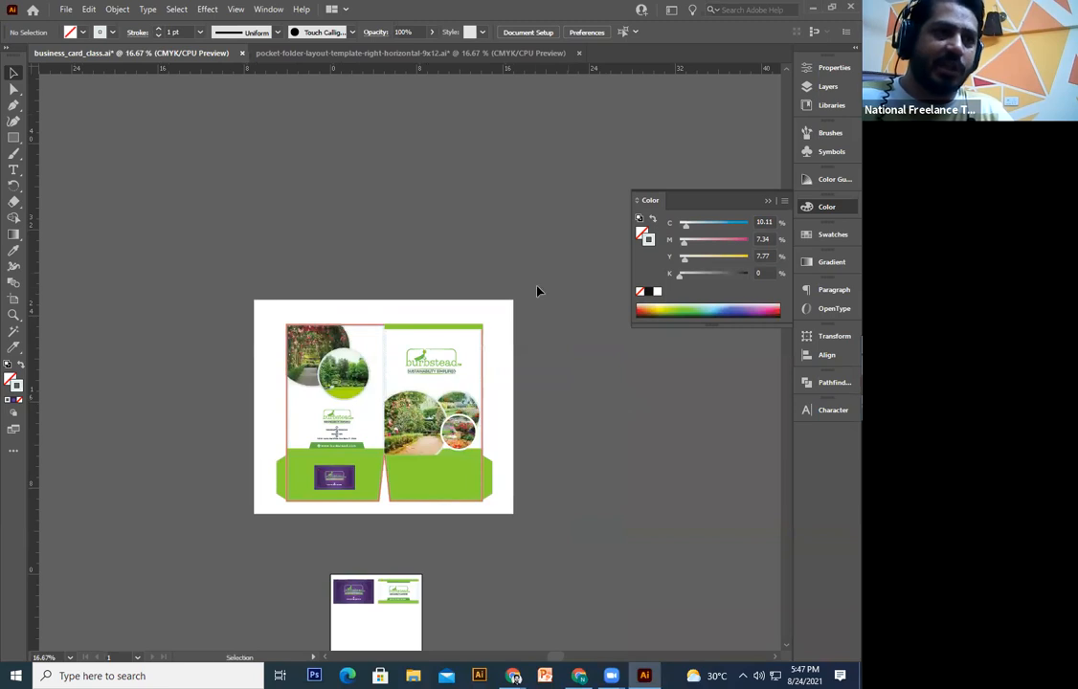
{"action": "left_click_drag", "start_coordinate": [554, 278], "coordinate": [157, 544]}
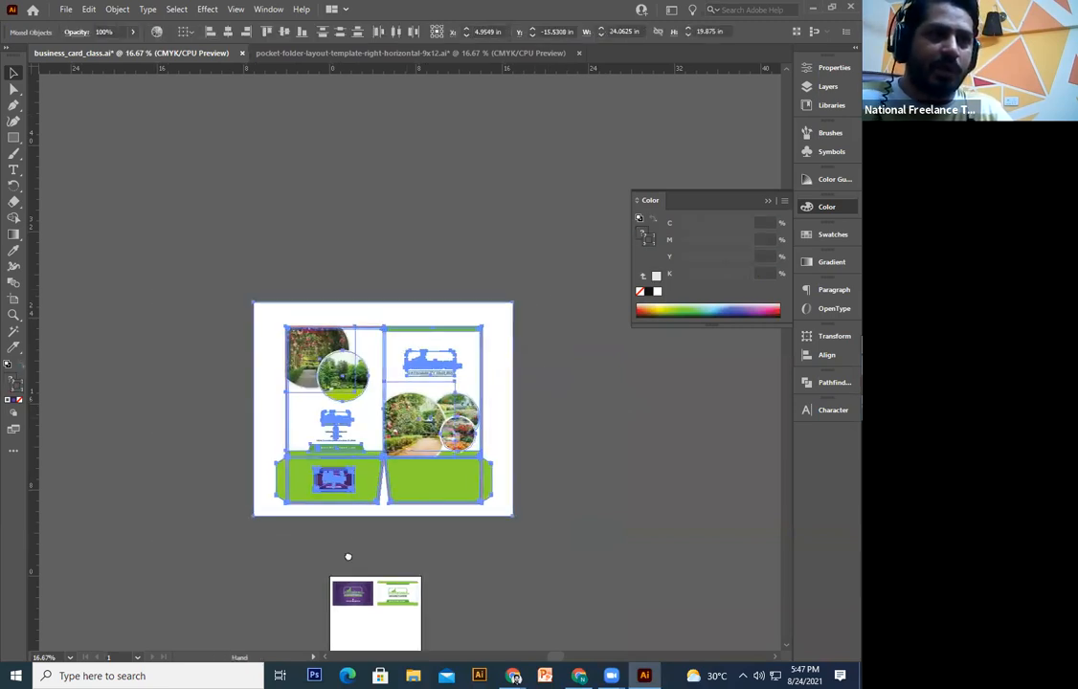
{"action": "left_click_drag", "start_coordinate": [477, 255], "coordinate": [419, 401]}
{"action": "left_click", "coordinate": [418, 400]}
{"action": "key", "text": "ctrl+a"}
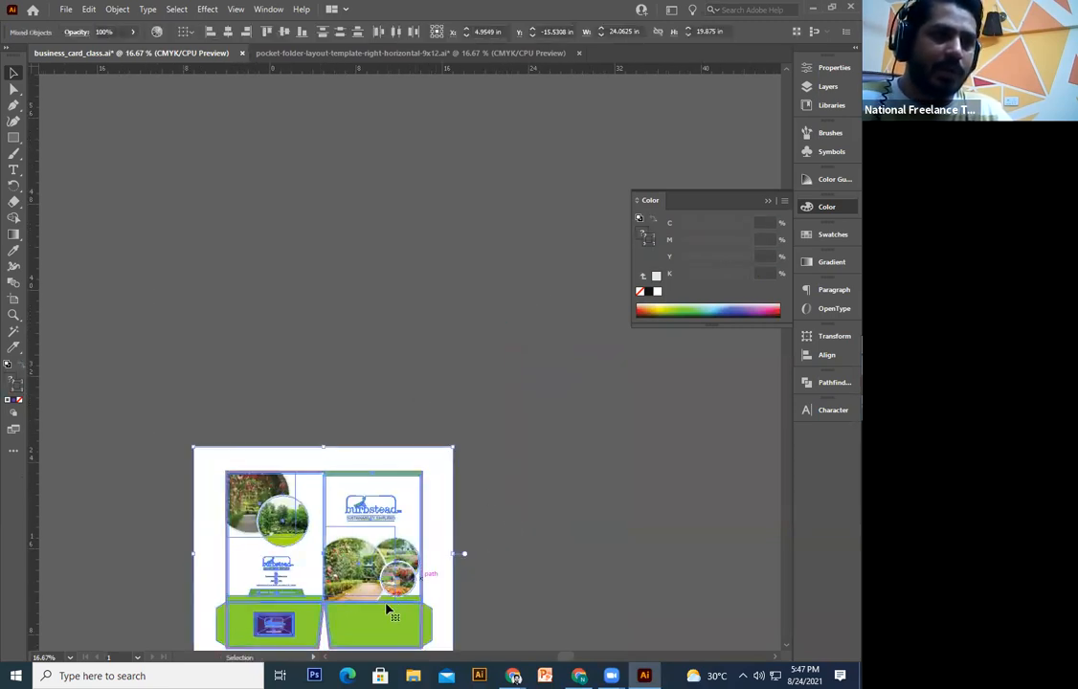
{"action": "left_click_drag", "start_coordinate": [402, 618], "coordinate": [402, 330], "text": "alt+shift"}
{"action": "left_click", "coordinate": [479, 400]}
Step: Delete the three garden photos from the front cover of the duplicated folder layout
{"action": "key", "text": "ctrl+plus"}
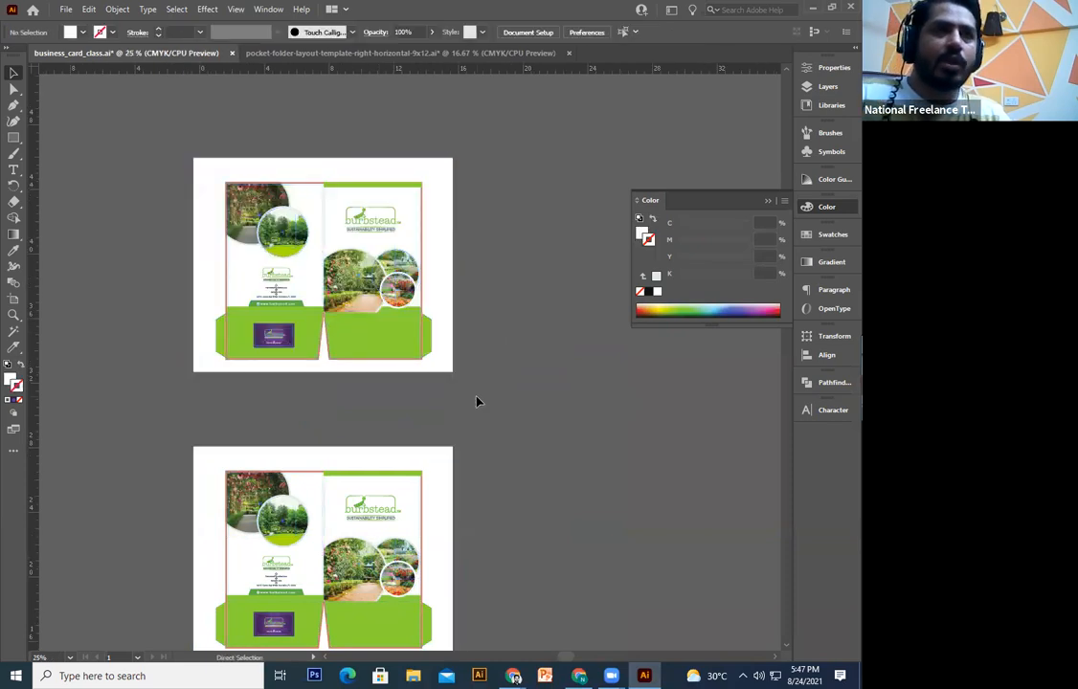
{"action": "key", "text": "ctrl+plus"}
{"action": "left_click_drag", "start_coordinate": [350, 261], "coordinate": [423, 439]}
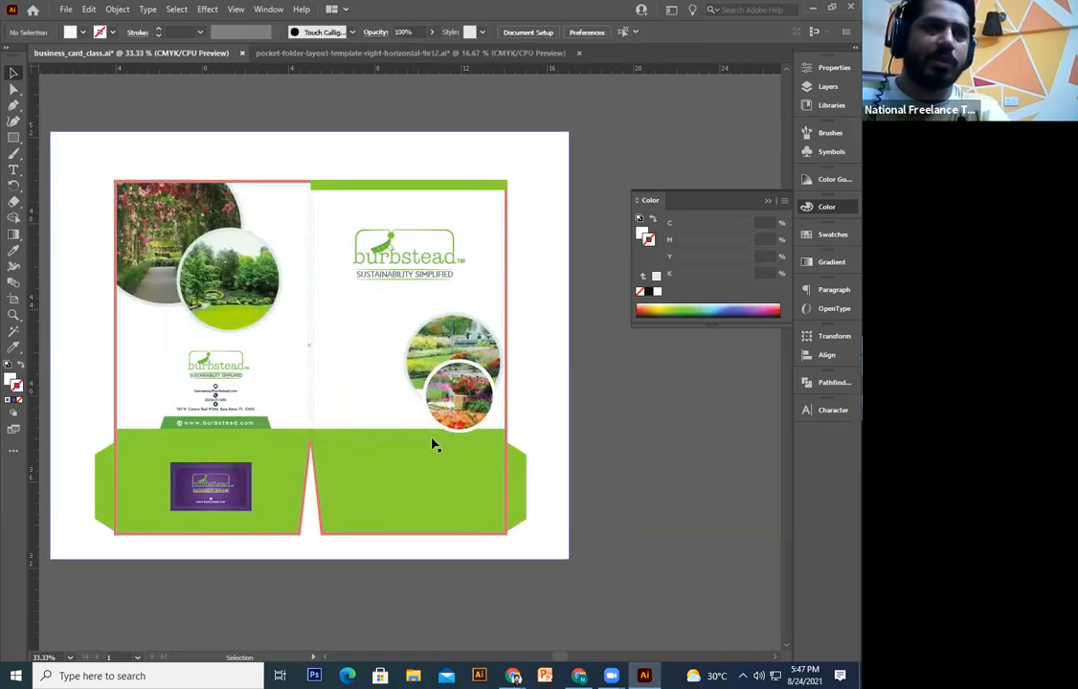
{"action": "left_click", "coordinate": [450, 416]}
{"action": "key", "text": "Delete"}
{"action": "left_click", "coordinate": [438, 390]}
{"action": "key", "text": "Delete"}
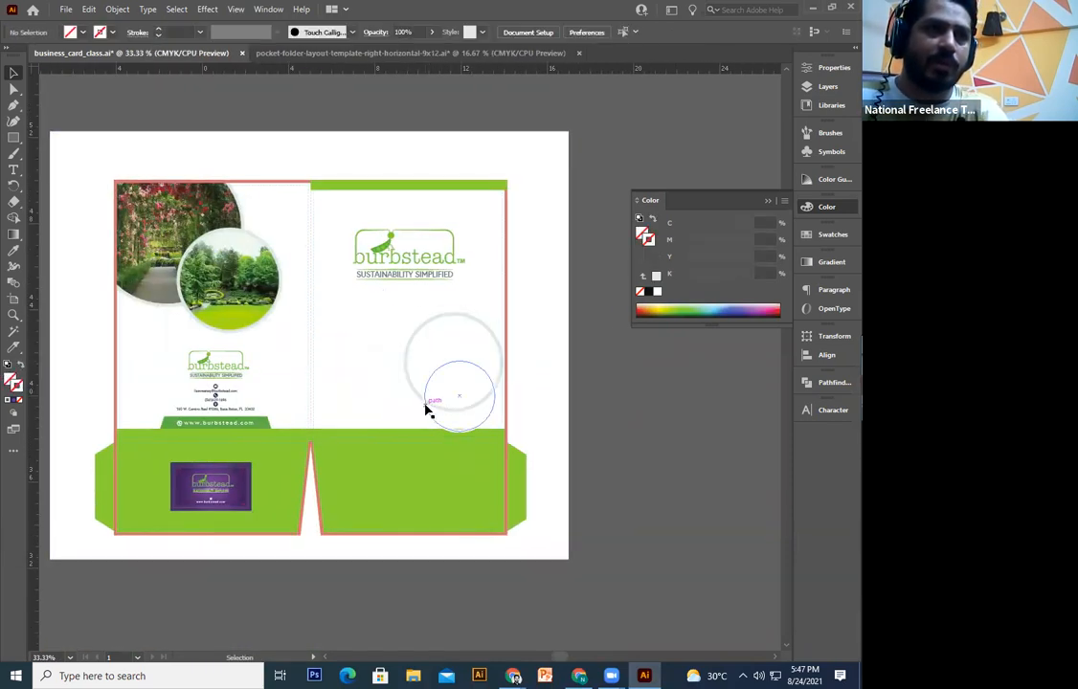
Step: Delete the leftover front cover circle outlines and the back cover's garden photo circles from the duplicated layout
{"action": "left_click", "coordinate": [427, 404]}
{"action": "left_click", "coordinate": [399, 361], "text": "shift"}
{"action": "key", "text": "Delete"}
{"action": "left_click", "coordinate": [214, 327]}
{"action": "key", "text": "Delete"}
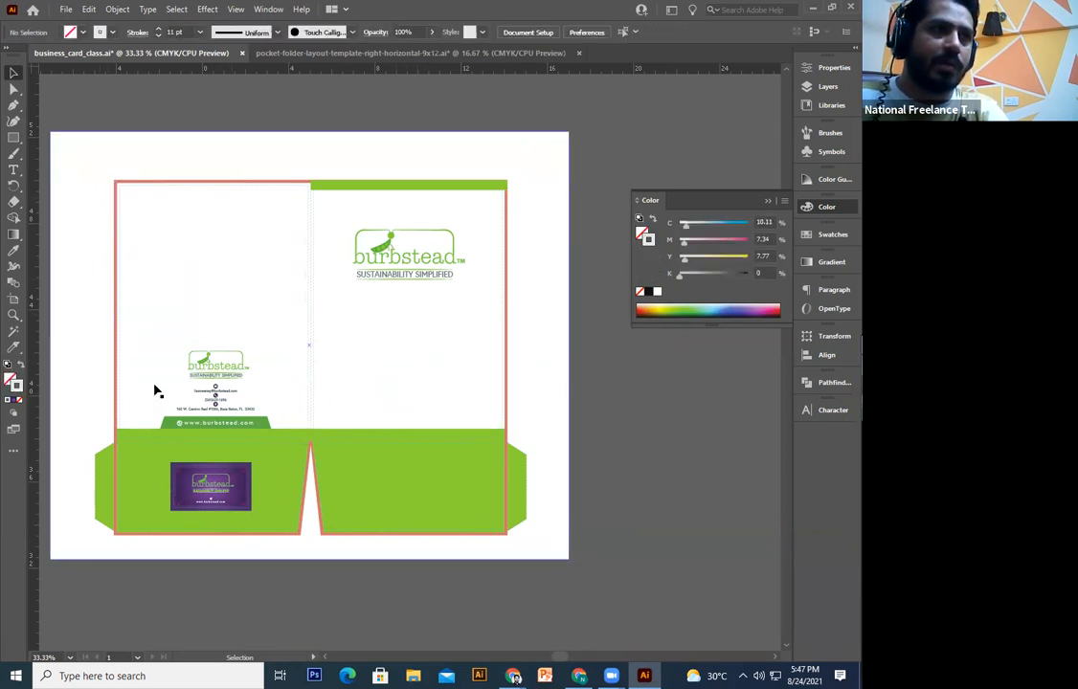
Step: Group the back cover's green website banner with its text and move it off the artboard onto the empty canvas
{"action": "left_click", "coordinate": [210, 411]}
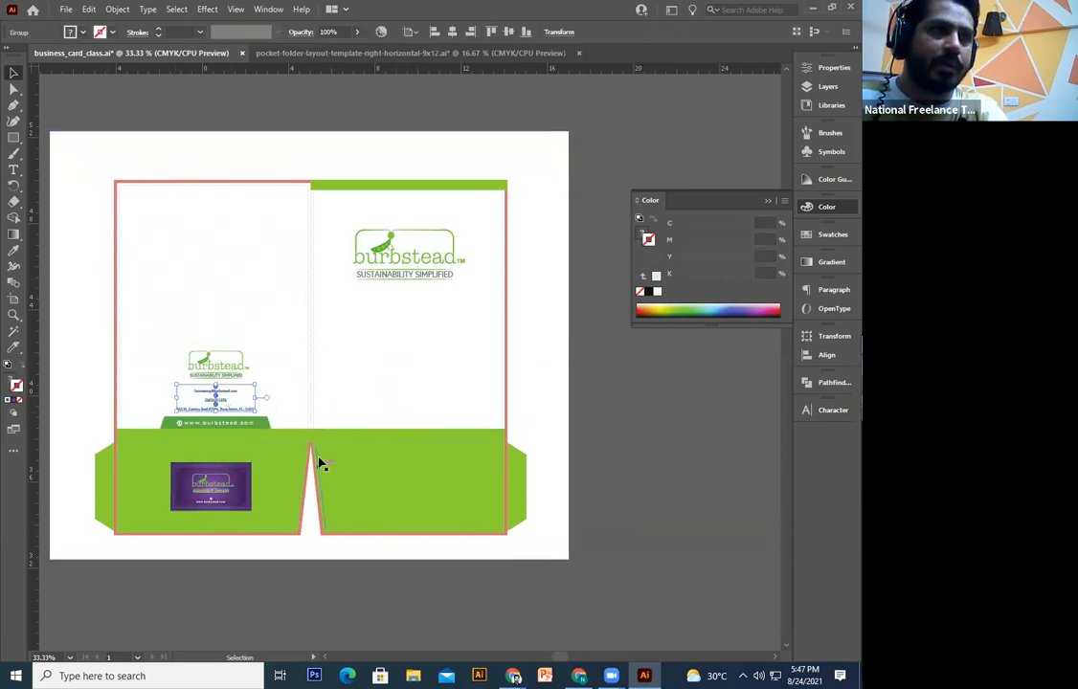
{"action": "left_click", "coordinate": [228, 427]}
{"action": "key", "text": "ctrl+plus"}
{"action": "left_click_drag", "start_coordinate": [476, 422], "coordinate": [317, 546]}
{"action": "left_click", "coordinate": [393, 414], "text": "shift"}
{"action": "key", "text": "ctrl+g"}
{"action": "left_click_drag", "start_coordinate": [169, 319], "coordinate": [2, 109]}
{"action": "left_click_drag", "start_coordinate": [126, 312], "coordinate": [613, 398]}
Step: Delete the green strip along the top edge of the duplicated layout's front cover
{"action": "left_click_drag", "start_coordinate": [455, 195], "coordinate": [534, 457]}
{"action": "left_click", "coordinate": [464, 263]}
{"action": "key", "text": "Delete"}
Step: Move the front cover's burbstead logo further down and scale it slightly smaller
{"action": "left_click_drag", "start_coordinate": [459, 330], "coordinate": [489, 241]}
{"action": "left_click", "coordinate": [449, 291]}
{"action": "left_click_drag", "start_coordinate": [447, 312], "coordinate": [446, 351]}
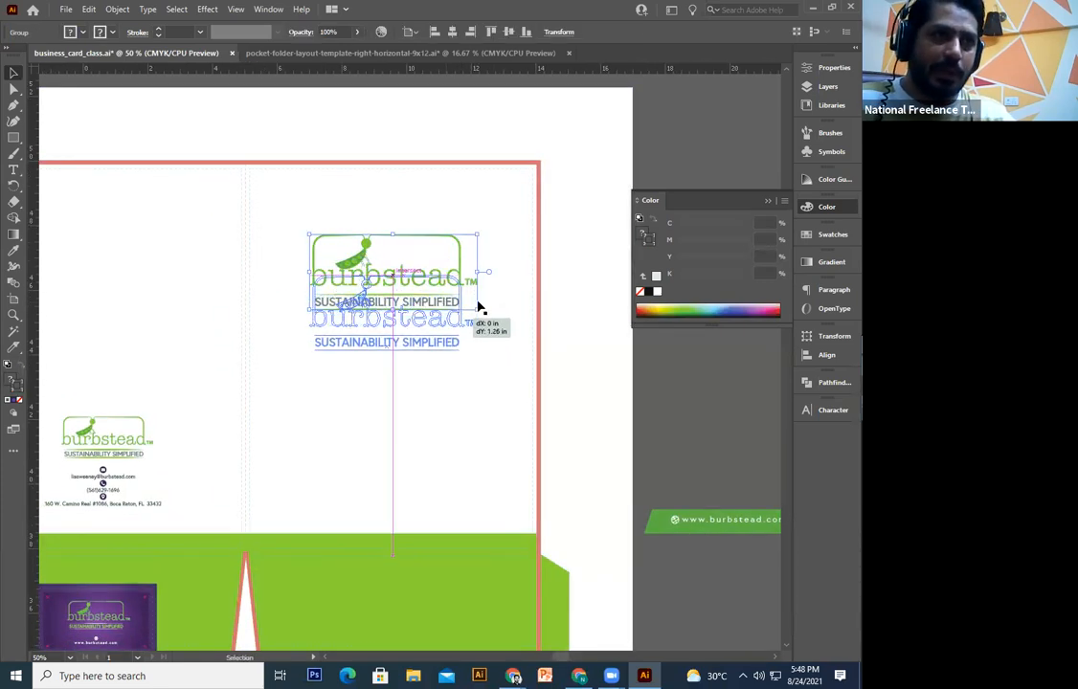
{"action": "left_click_drag", "start_coordinate": [478, 275], "coordinate": [475, 277]}
{"action": "key", "text": "Down"}
{"action": "key", "text": "Down"}
{"action": "key", "text": "Down"}
{"action": "key", "text": "Down"}
{"action": "key", "text": "Down"}
{"action": "key", "text": "Down"}
{"action": "key", "text": "Down"}
{"action": "key", "text": "Down"}
{"action": "key", "text": "Down"}
{"action": "key", "text": "Down"}
{"action": "key", "text": "Down"}
{"action": "key", "text": "Down"}
{"action": "key", "text": "Down"}
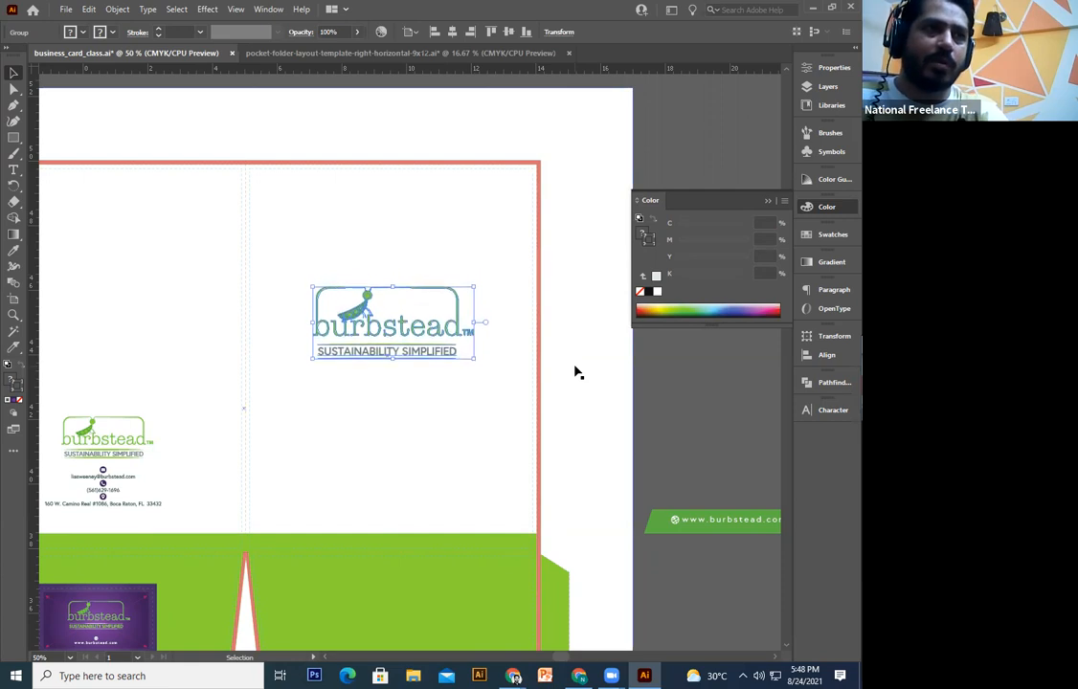
{"action": "left_click", "coordinate": [676, 427]}
Step: Draw a square about 5.41 in wide from the fold on the front cover and fill it red without a stroke
{"action": "left_click_drag", "start_coordinate": [516, 337], "coordinate": [524, 377]}
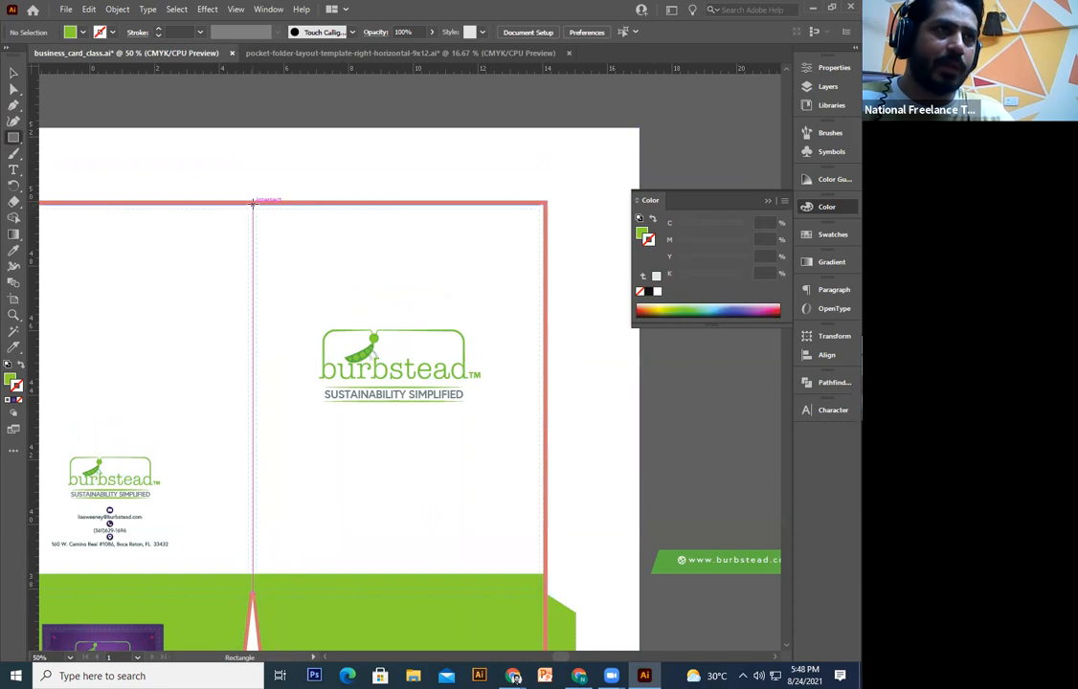
{"action": "left_click_drag", "start_coordinate": [250, 417], "coordinate": [367, 592]}
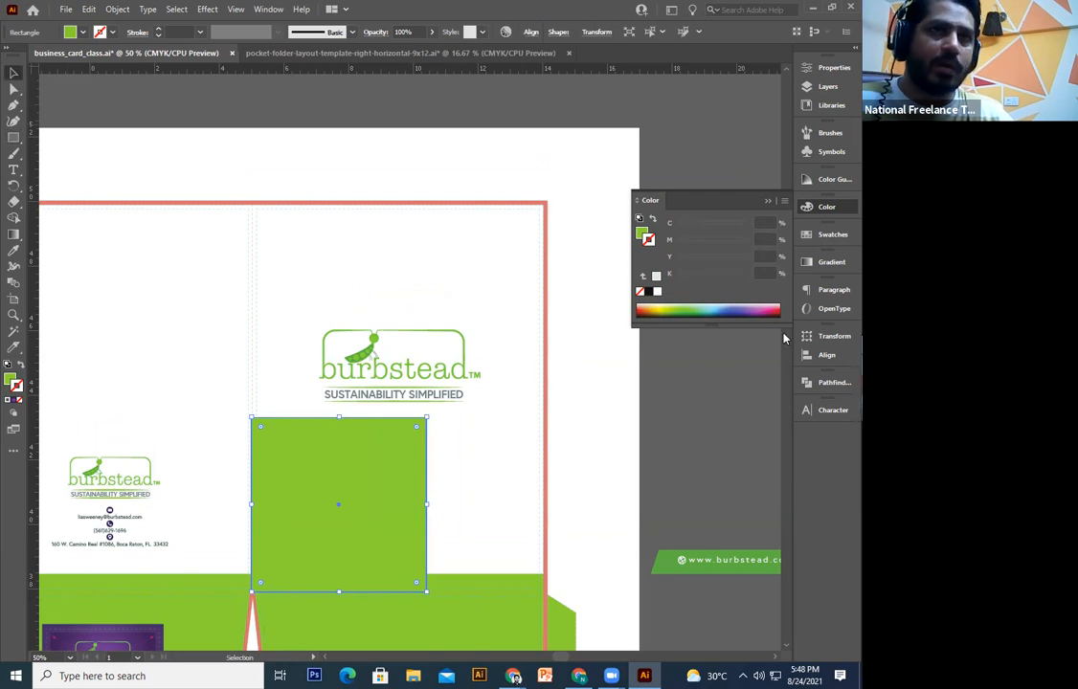
{"action": "left_click", "coordinate": [833, 236]}
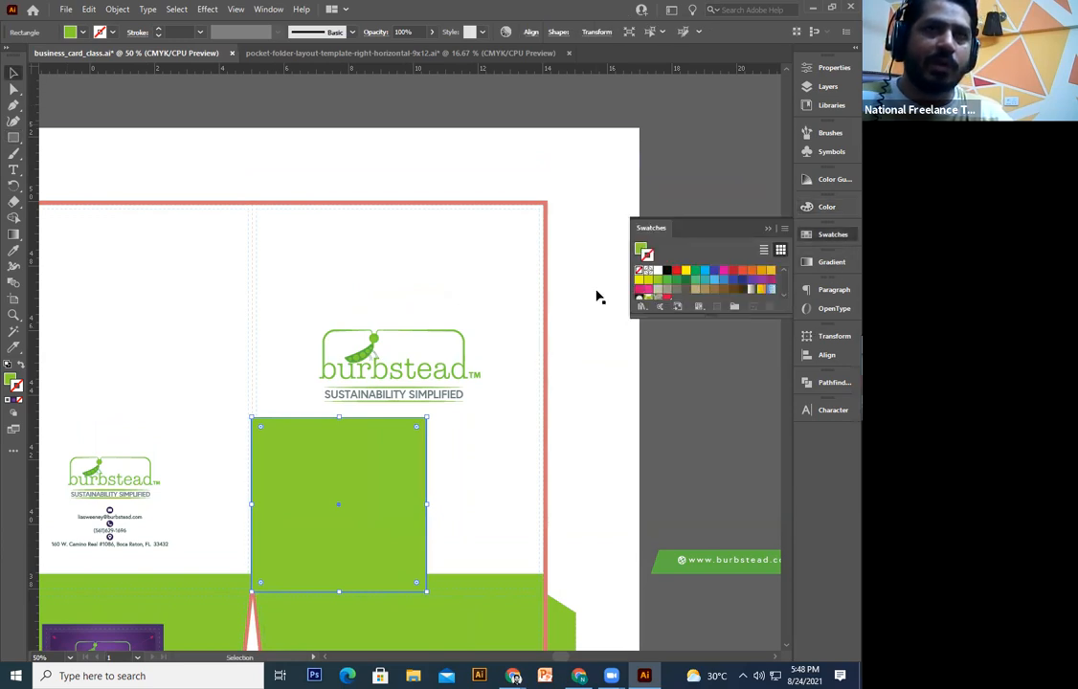
{"action": "left_click", "coordinate": [675, 275]}
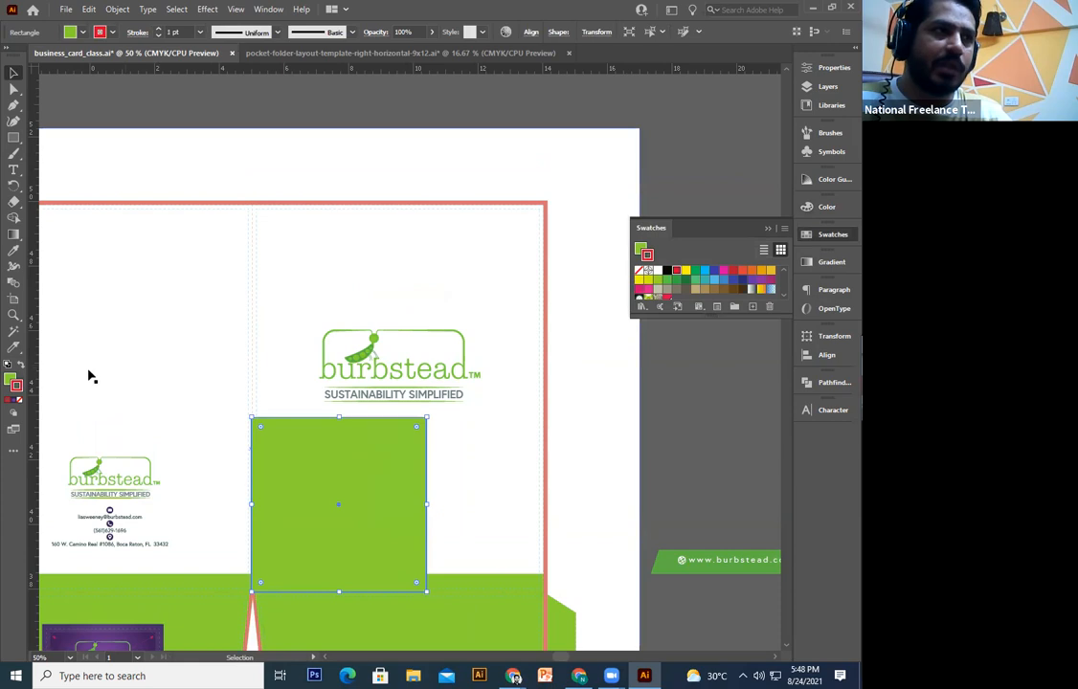
{"action": "left_click", "coordinate": [20, 378]}
{"action": "left_click", "coordinate": [20, 400]}
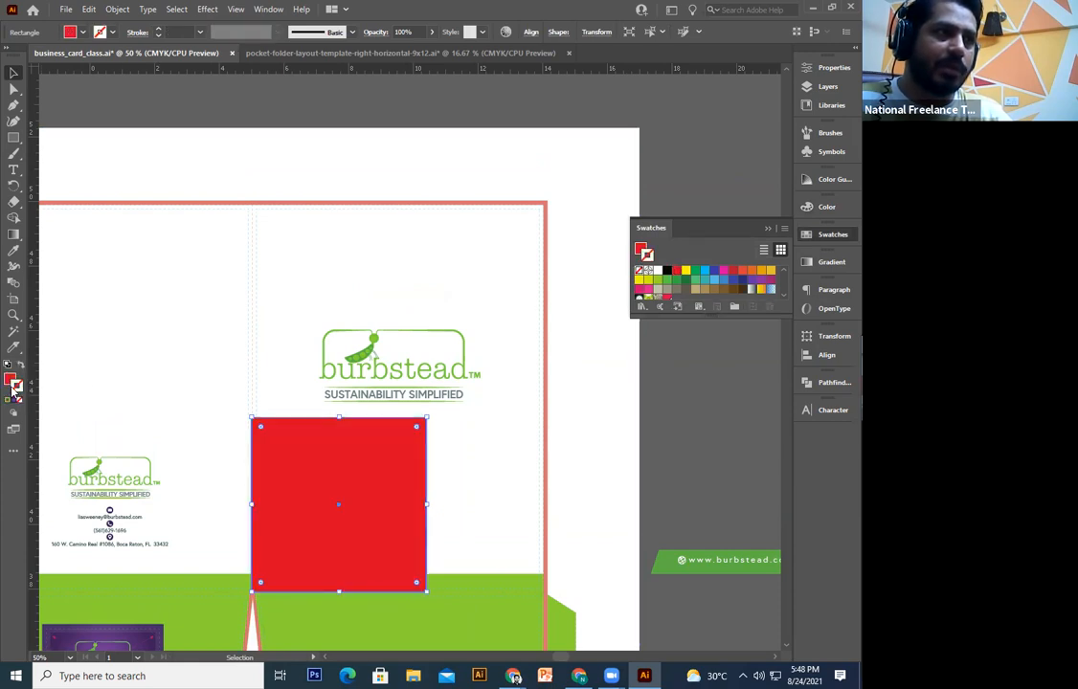
Step: Try to round individual corners of the red square, and undo the rounding
{"action": "left_click_drag", "start_coordinate": [351, 395], "coordinate": [374, 314]}
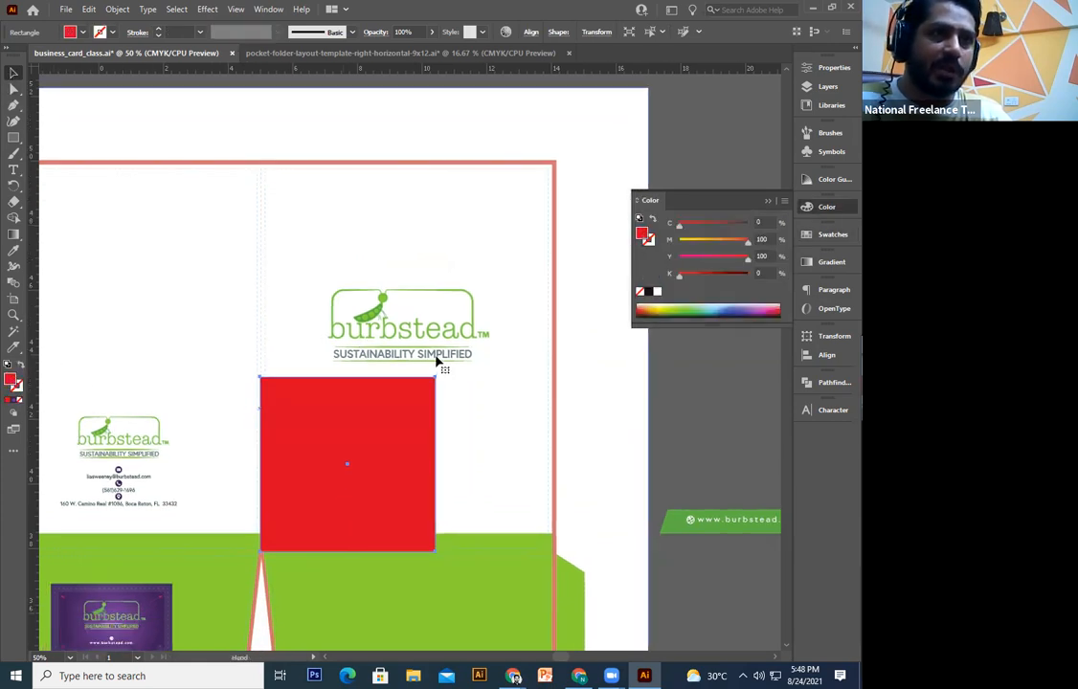
{"action": "left_click_drag", "start_coordinate": [441, 345], "coordinate": [406, 366]}
{"action": "key", "text": "ctrl+z"}
{"action": "left_click_drag", "start_coordinate": [354, 394], "coordinate": [344, 409]}
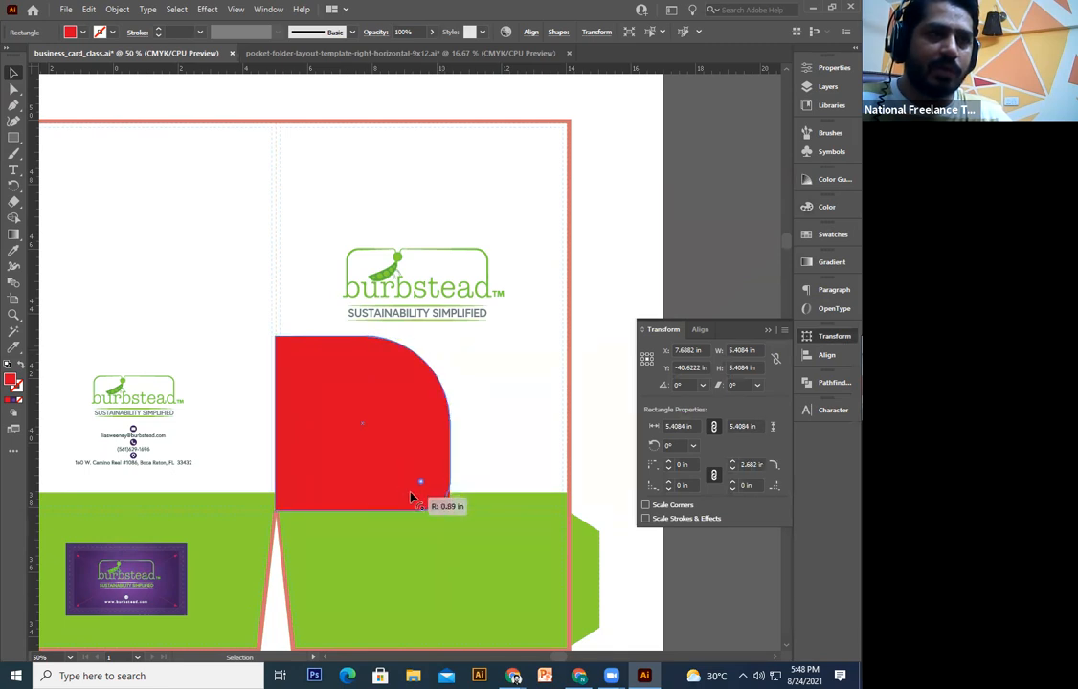
{"action": "key", "text": "ctrl+z"}
{"action": "key", "text": "a"}
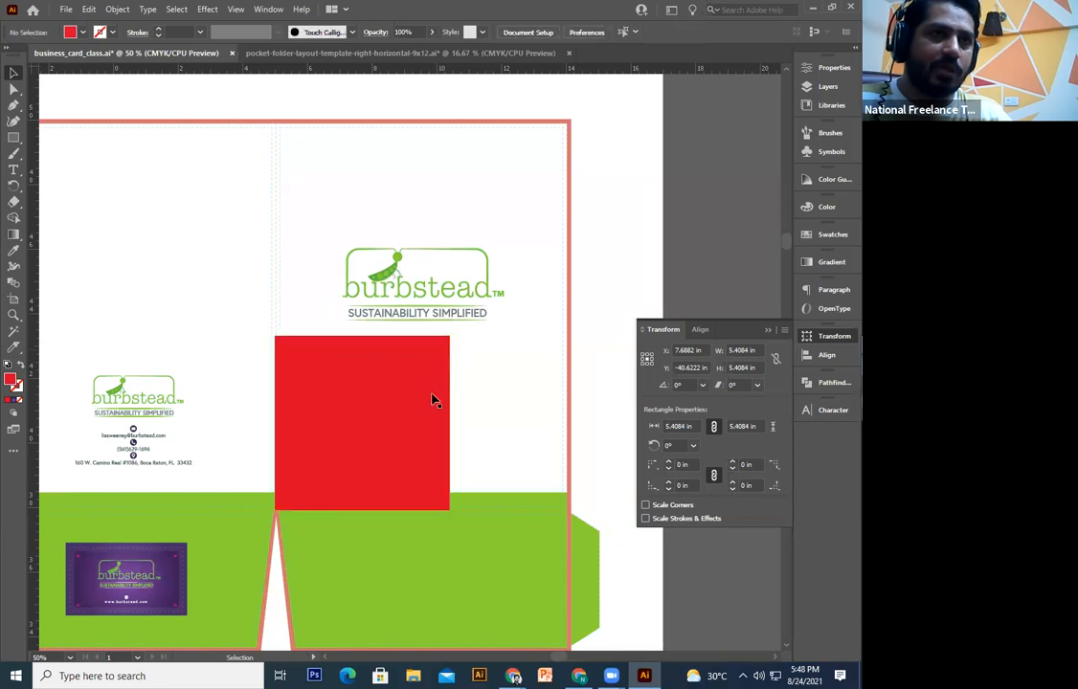
Step: Round all four corners of the red square to about 0.786 in and move the burbstead logo up the front cover
{"action": "left_click_drag", "start_coordinate": [440, 350], "coordinate": [432, 375]}
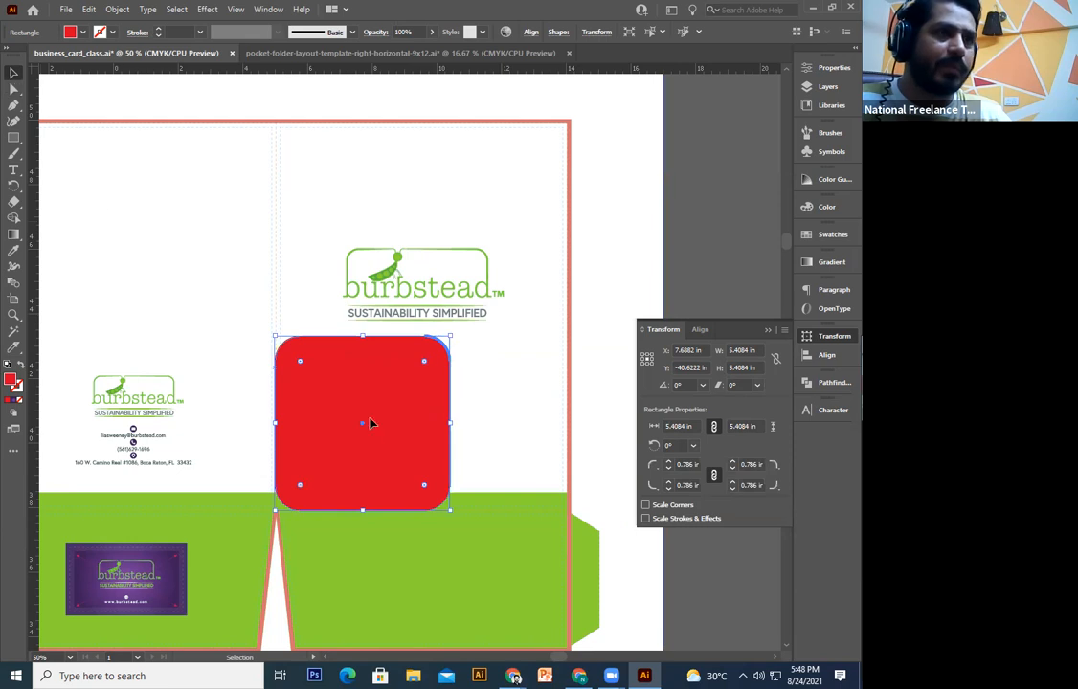
{"action": "left_click_drag", "start_coordinate": [466, 501], "coordinate": [392, 494]}
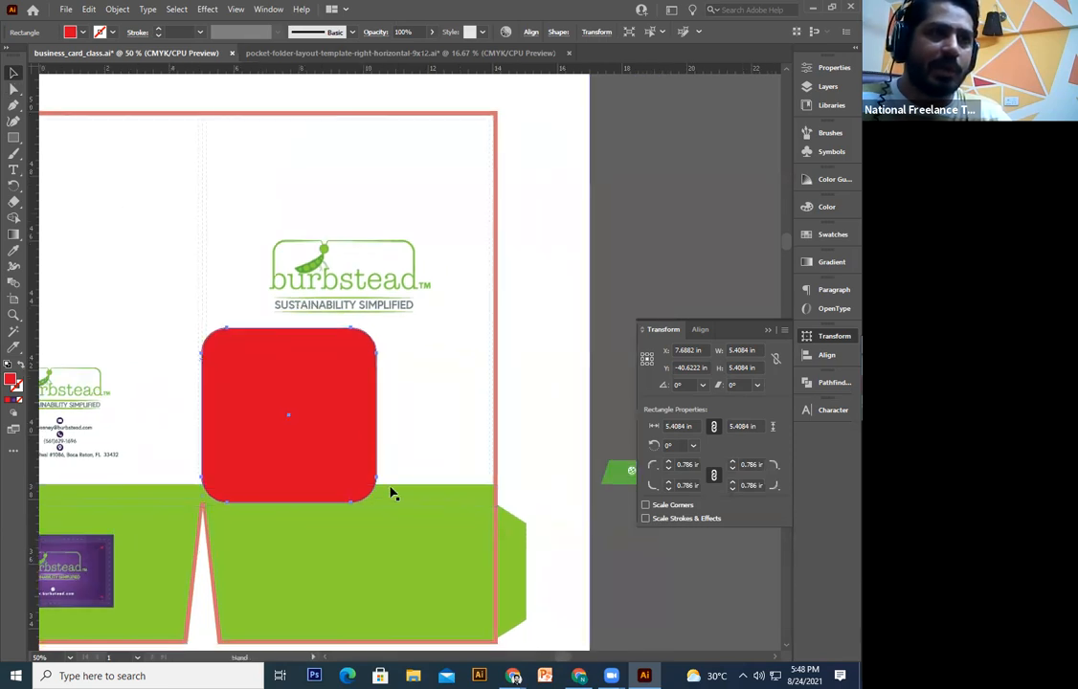
{"action": "left_click", "coordinate": [392, 305]}
{"action": "left_click_drag", "start_coordinate": [402, 339], "coordinate": [390, 269]}
Step: Scale the rounded square down to about 5.22 in and place two copies of it, one beside and one above
{"action": "left_click", "coordinate": [335, 488]}
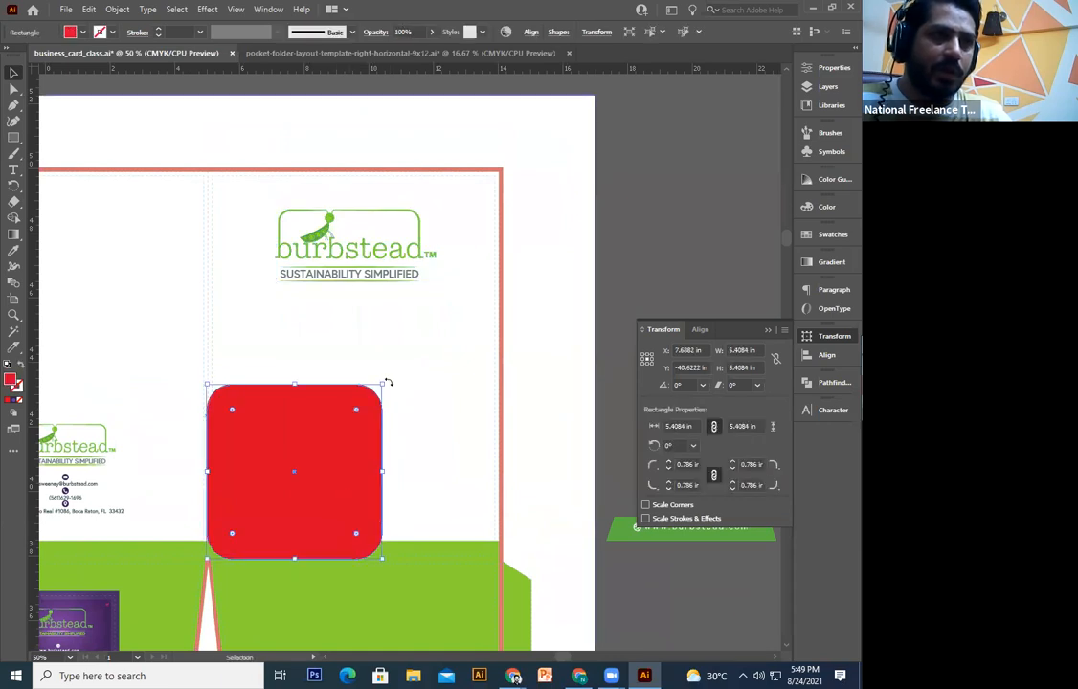
{"action": "left_click_drag", "start_coordinate": [379, 383], "coordinate": [374, 390]}
{"action": "left_click_drag", "start_coordinate": [320, 469], "coordinate": [408, 471]}
{"action": "left_click", "coordinate": [486, 522]}
{"action": "left_click", "coordinate": [359, 428]}
{"action": "left_click_drag", "start_coordinate": [359, 428], "coordinate": [311, 365]}
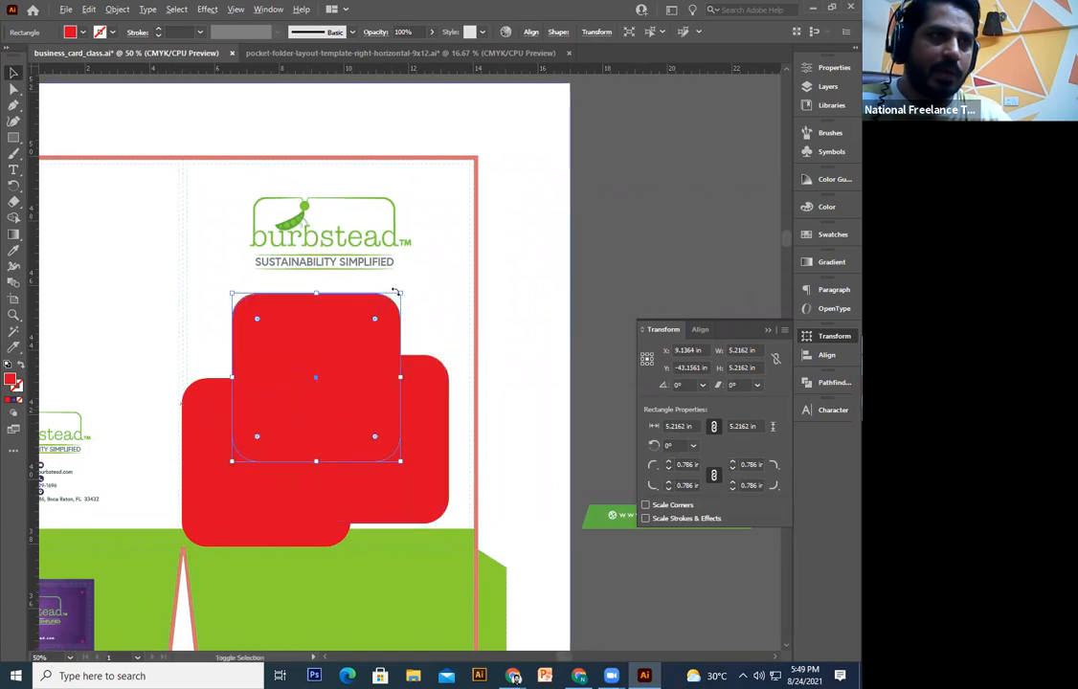
Step: Shrink the uppermost rounded square to about 3.1 in and move it above the large square beside the fold
{"action": "left_click_drag", "start_coordinate": [400, 291], "coordinate": [366, 326]}
{"action": "left_click_drag", "start_coordinate": [344, 385], "coordinate": [278, 360]}
{"action": "left_click", "coordinate": [250, 335]}
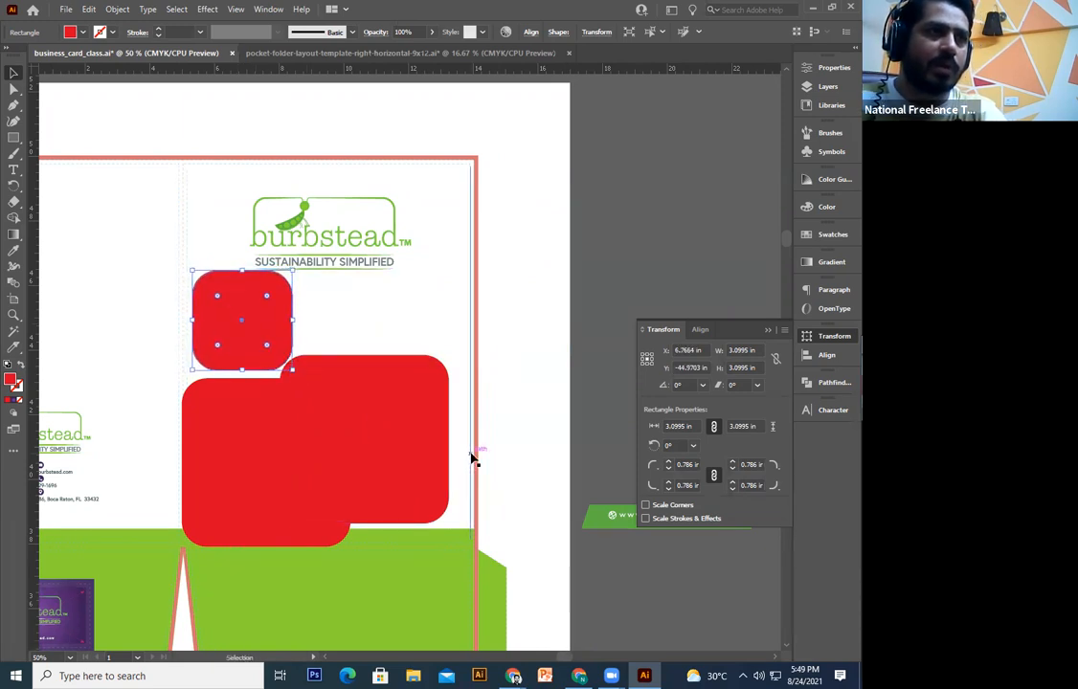
Step: Nudge the large rounded square near the cover's outer edge slightly upward
{"action": "left_click", "coordinate": [403, 454]}
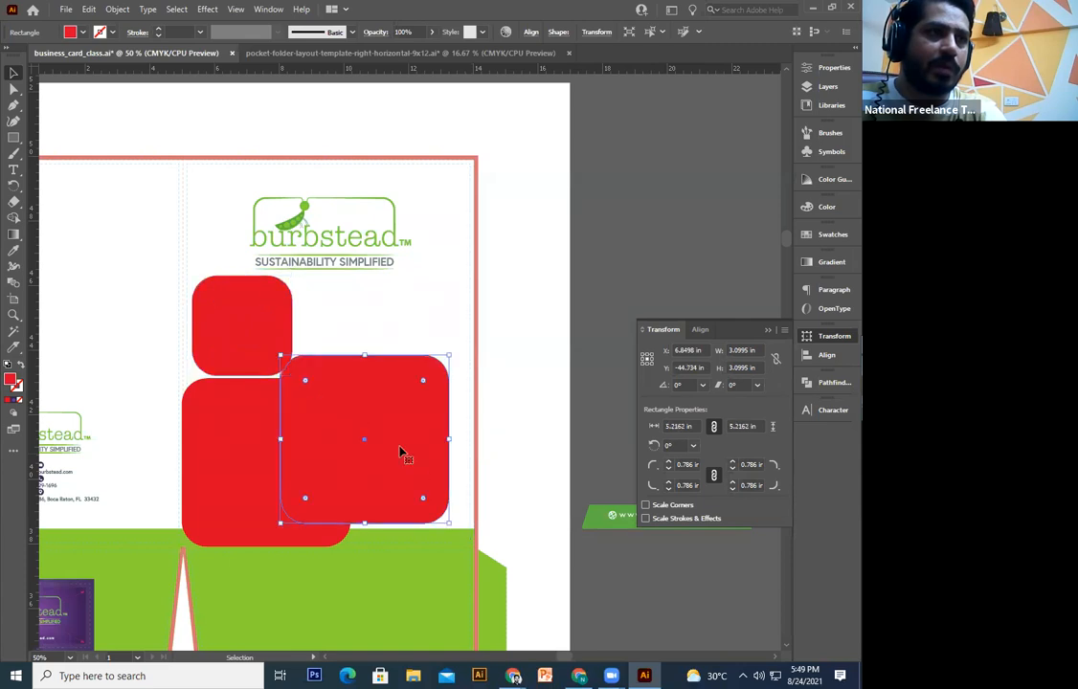
{"action": "key", "text": "Up"}
{"action": "key", "text": "Up"}
{"action": "key", "text": "Up"}
{"action": "key", "text": "Up"}
{"action": "key", "text": "Up"}
{"action": "key", "text": "Up"}
{"action": "key", "text": "Up"}
{"action": "key", "text": "Up"}
{"action": "key", "text": "Up"}
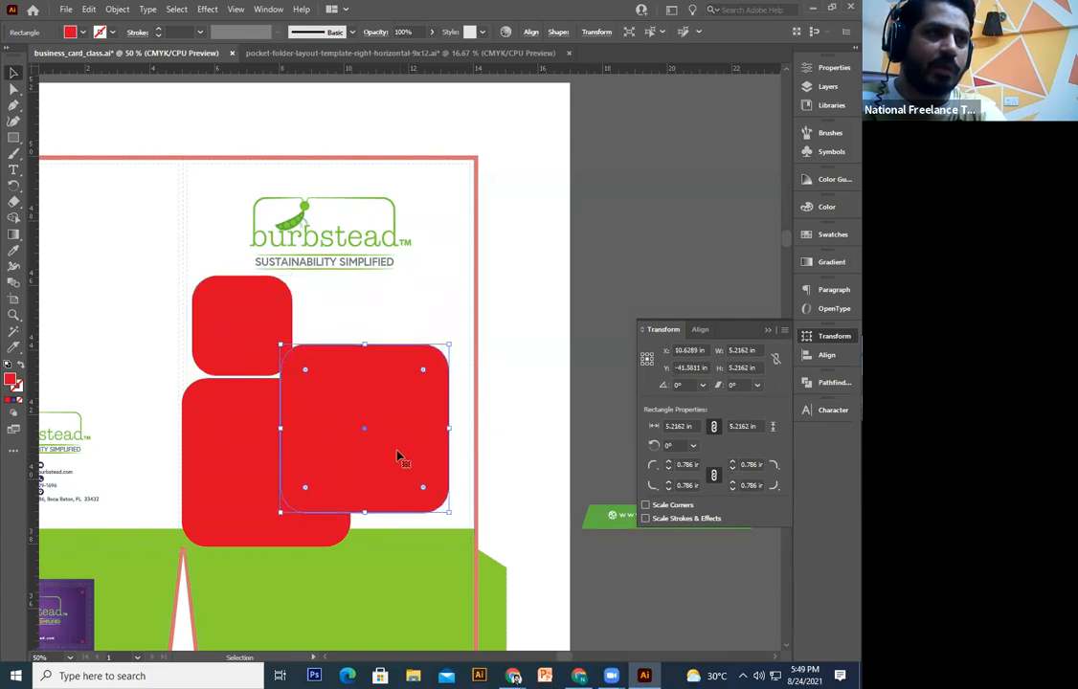
Step: Nudge the small rounded square down and to the right, and place a copy at the cluster's lower outer corner
{"action": "left_click", "coordinate": [258, 356]}
{"action": "key", "text": "Down"}
{"action": "key", "text": "Down"}
{"action": "key", "text": "Down"}
{"action": "key", "text": "Down"}
{"action": "key", "text": "Down"}
{"action": "key", "text": "Down"}
{"action": "key", "text": "Down"}
{"action": "key", "text": "Down"}
{"action": "key", "text": "Down"}
{"action": "key", "text": "Down"}
{"action": "key", "text": "Right"}
{"action": "key", "text": "Right"}
{"action": "key", "text": "Right"}
{"action": "key", "text": "Right"}
{"action": "key", "text": "Right"}
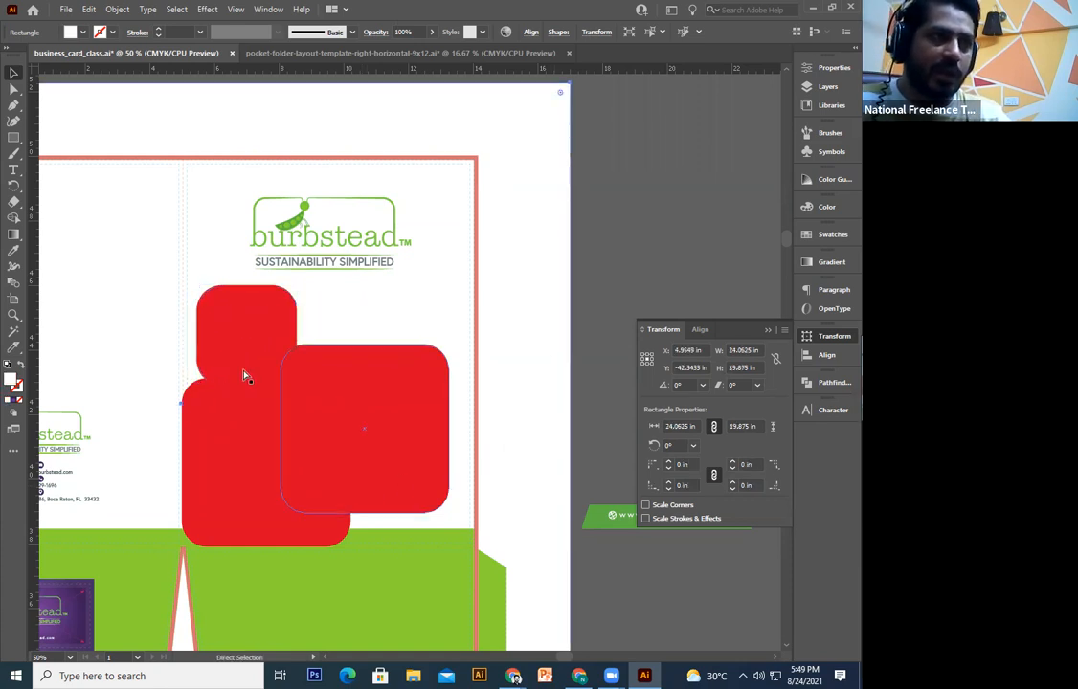
{"action": "left_click_drag", "start_coordinate": [260, 352], "coordinate": [408, 508]}
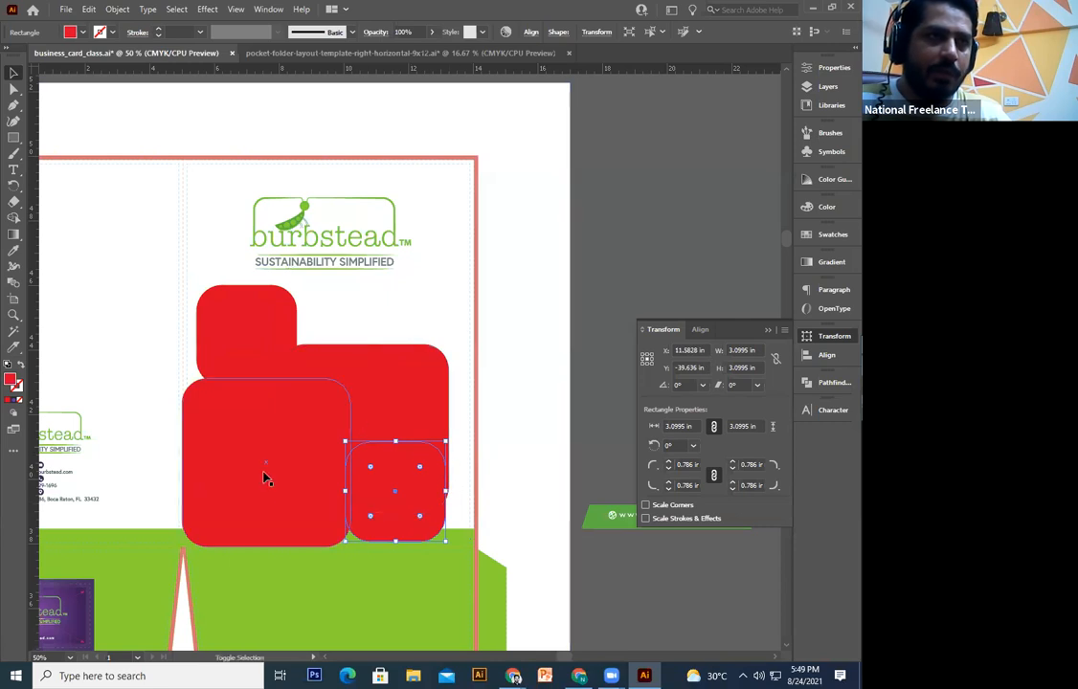
Step: Enlarge all four rounded squares together to about 8.48 in overall width and nudge them right to sit centred on the cover
{"action": "left_click", "coordinate": [265, 476], "text": "shift"}
{"action": "left_click", "coordinate": [373, 398], "text": "shift"}
{"action": "left_click", "coordinate": [247, 348], "text": "shift"}
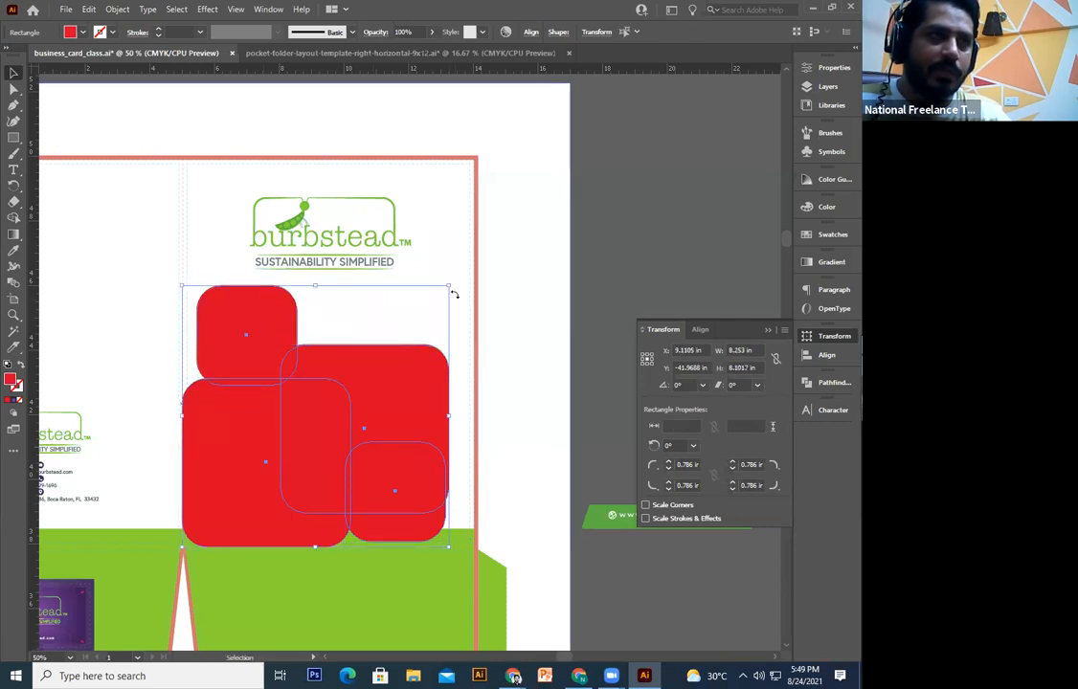
{"action": "left_click_drag", "start_coordinate": [447, 287], "coordinate": [457, 278]}
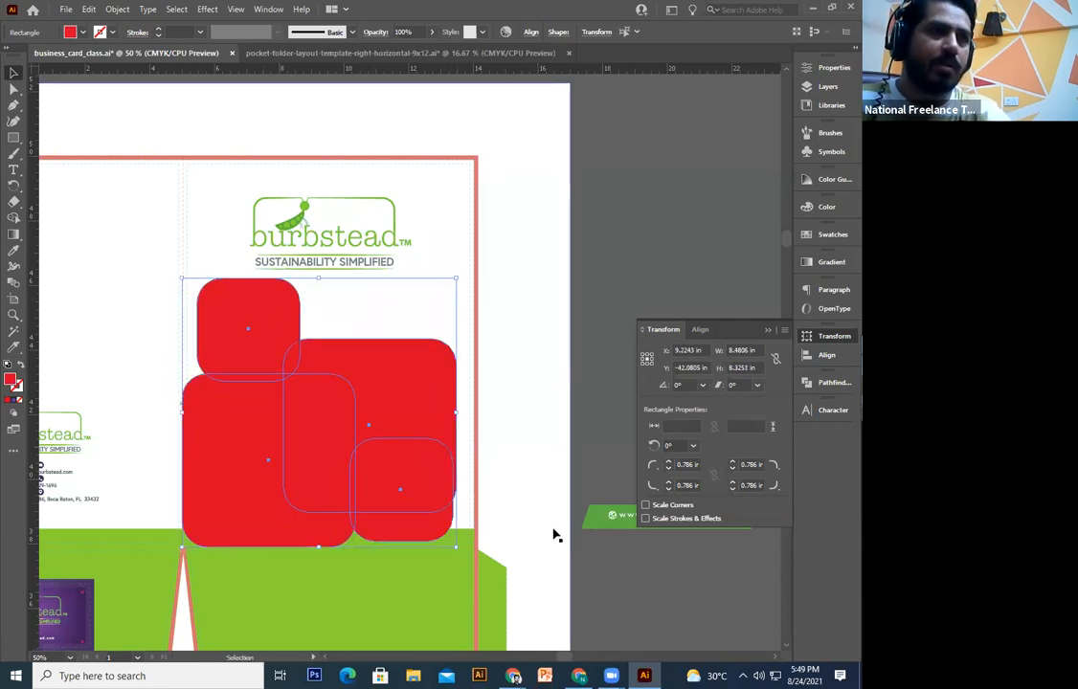
{"action": "key", "text": "Right"}
{"action": "key", "text": "Right"}
{"action": "key", "text": "Right"}
{"action": "key", "text": "Right"}
{"action": "key", "text": "Right"}
{"action": "key", "text": "Right"}
{"action": "key", "text": "Right"}
{"action": "key", "text": "Right"}
{"action": "key", "text": "Right"}
{"action": "key", "text": "Right"}
{"action": "key", "text": "Right"}
{"action": "key", "text": "Right"}
{"action": "key", "text": "Right"}
{"action": "key", "text": "Right"}
{"action": "key", "text": "Right"}
{"action": "left_click", "coordinate": [590, 594]}
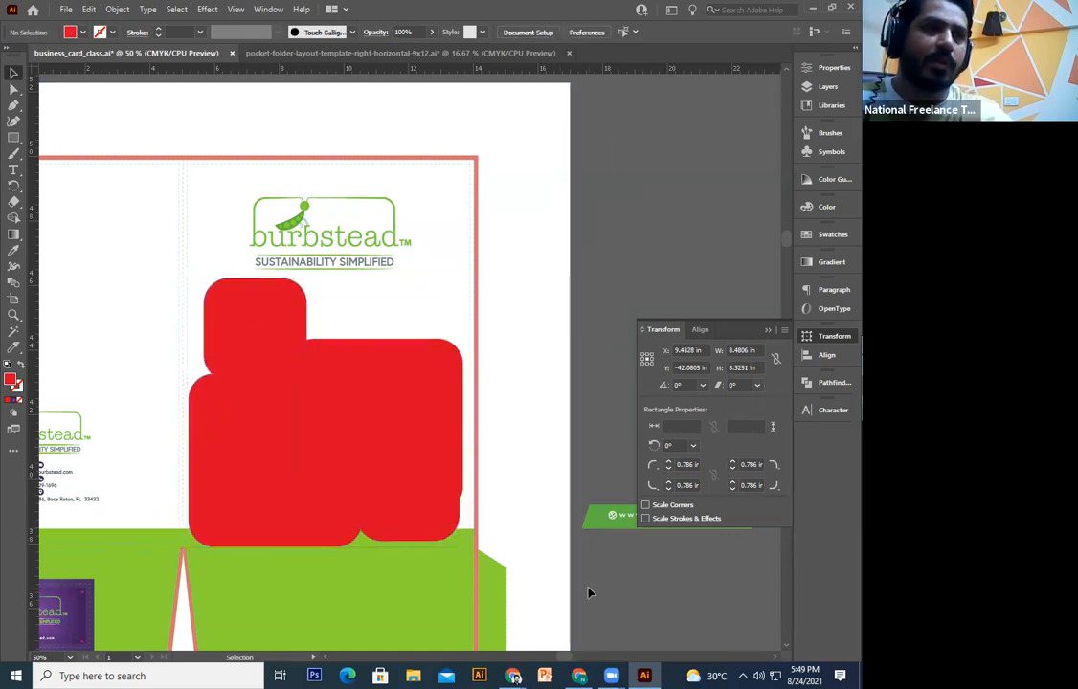
Step: Copy the front cover's three garden photo circles from the original layout and paste them on the empty canvas beside the duplicate
{"action": "key", "text": "ctrl+minus"}
{"action": "scroll", "coordinate": [558, 380], "scroll_direction": "down", "scroll_amount": 3}
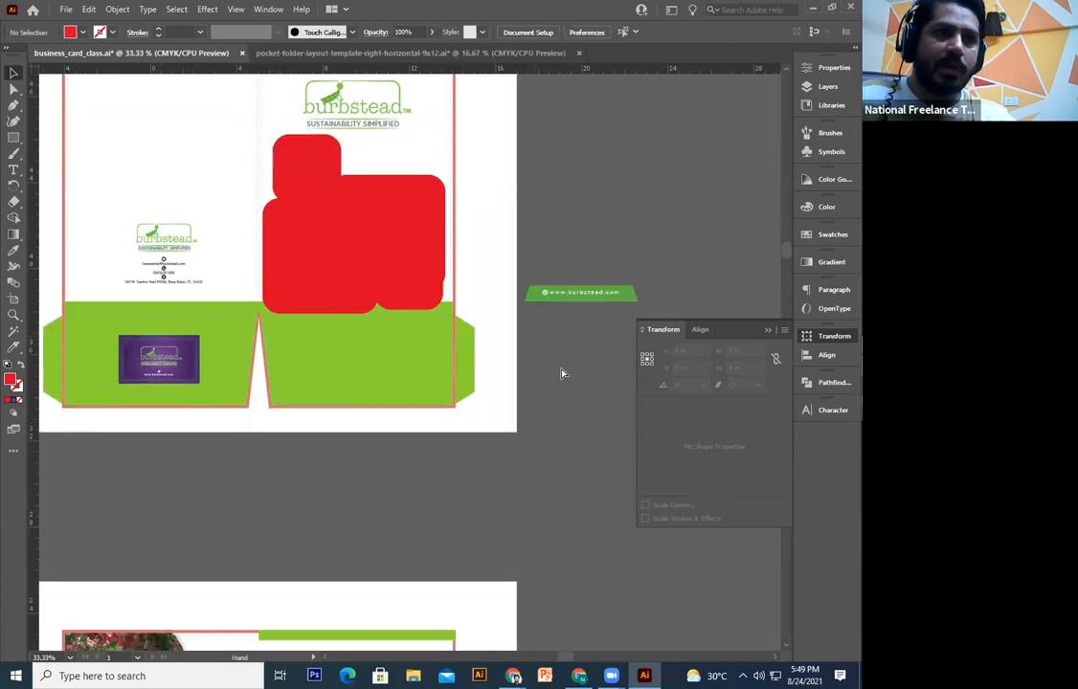
{"action": "scroll", "coordinate": [562, 374], "scroll_direction": "down", "scroll_amount": 2}
{"action": "key", "text": "ctrl+minus"}
{"action": "scroll", "coordinate": [482, 294], "scroll_direction": "down", "scroll_amount": 3}
{"action": "left_click", "coordinate": [388, 527]}
{"action": "left_click", "coordinate": [381, 476], "text": "shift"}
{"action": "left_click", "coordinate": [373, 471], "text": "shift"}
{"action": "left_click", "coordinate": [197, 411], "text": "shift"}
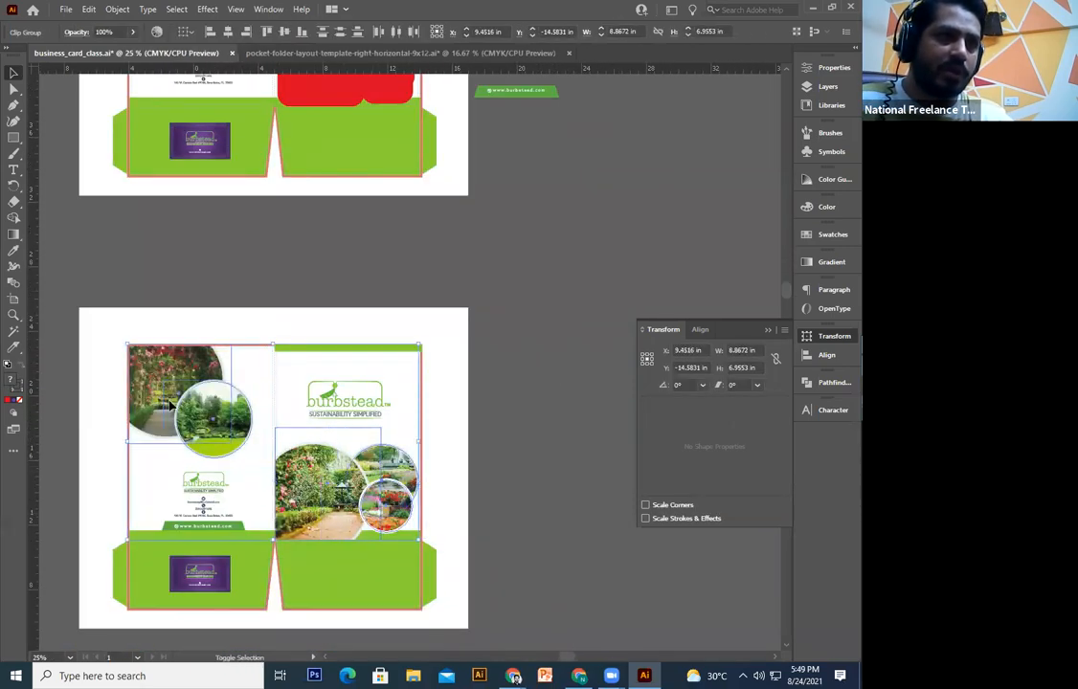
{"action": "key", "text": "ctrl+c"}
{"action": "left_click", "coordinate": [453, 300]}
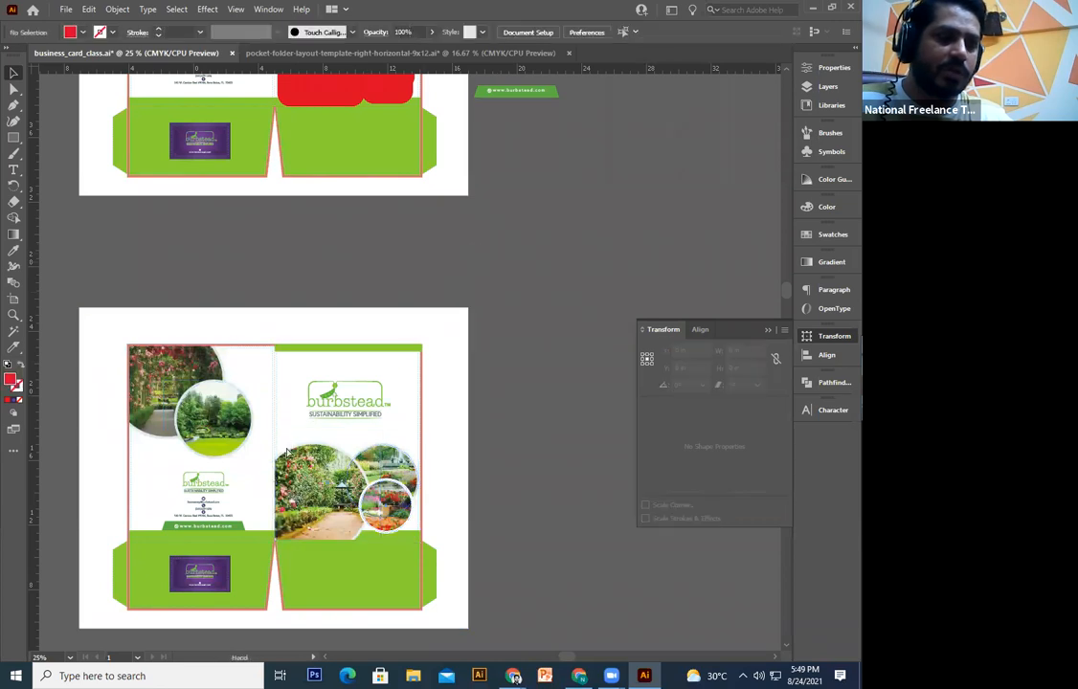
{"action": "left_click_drag", "start_coordinate": [419, 434], "coordinate": [378, 482]}
{"action": "left_click_drag", "start_coordinate": [543, 294], "coordinate": [402, 432]}
{"action": "key", "text": "ctrl+v"}
{"action": "left_click", "coordinate": [402, 432]}
{"action": "left_click", "coordinate": [395, 368]}
{"action": "key", "text": "Delete"}
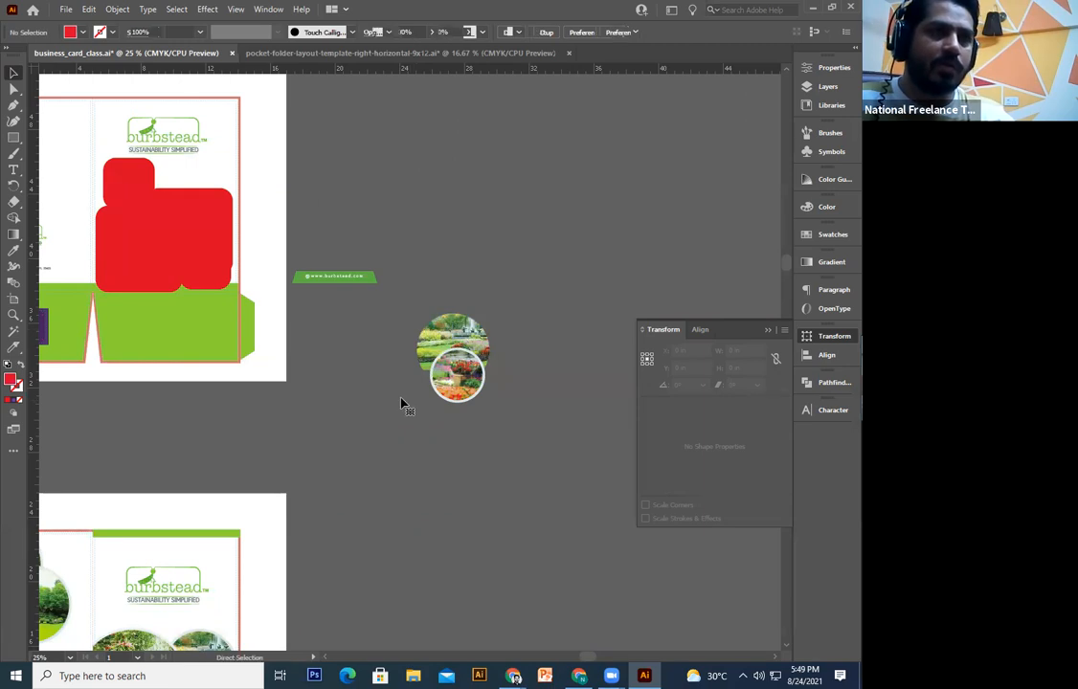
{"action": "key", "text": "ctrl+z"}
Step: Release the outer clipping mask of the pasted large garden photo and delete the leftover mask rectangle
{"action": "right_click", "coordinate": [402, 362]}
{"action": "left_click", "coordinate": [421, 480]}
{"action": "left_click", "coordinate": [421, 527]}
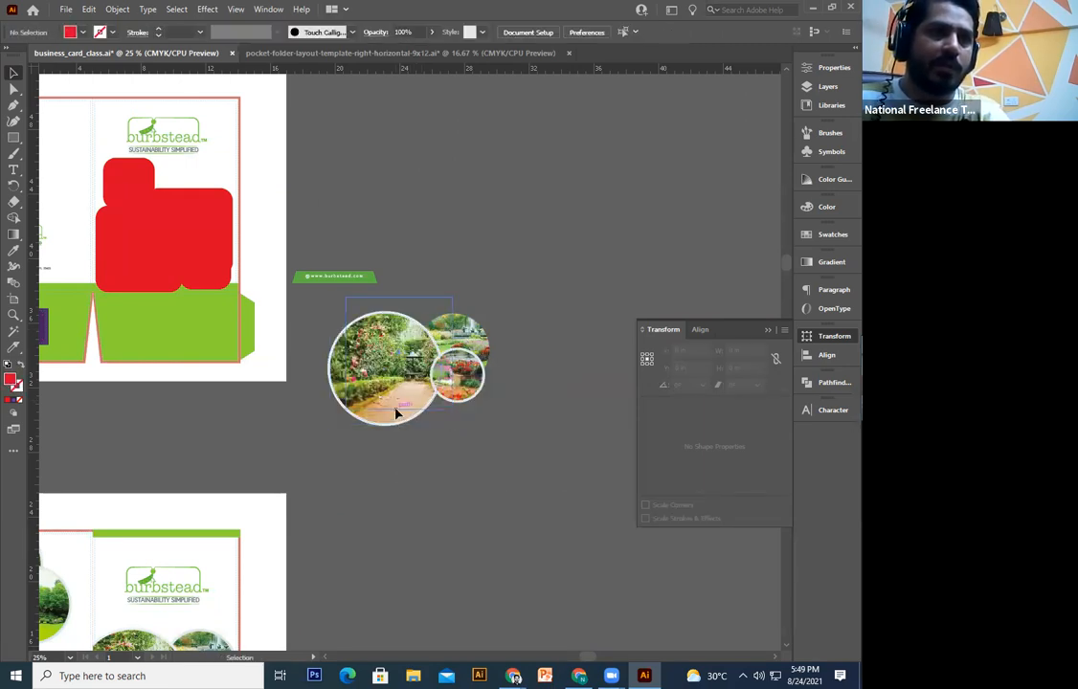
{"action": "left_click", "coordinate": [394, 410]}
{"action": "key", "text": "Delete"}
Step: Ungroup the large garden photo, release it from its circular mask onto empty canvas, and delete the leftover circle
{"action": "right_click", "coordinate": [374, 402]}
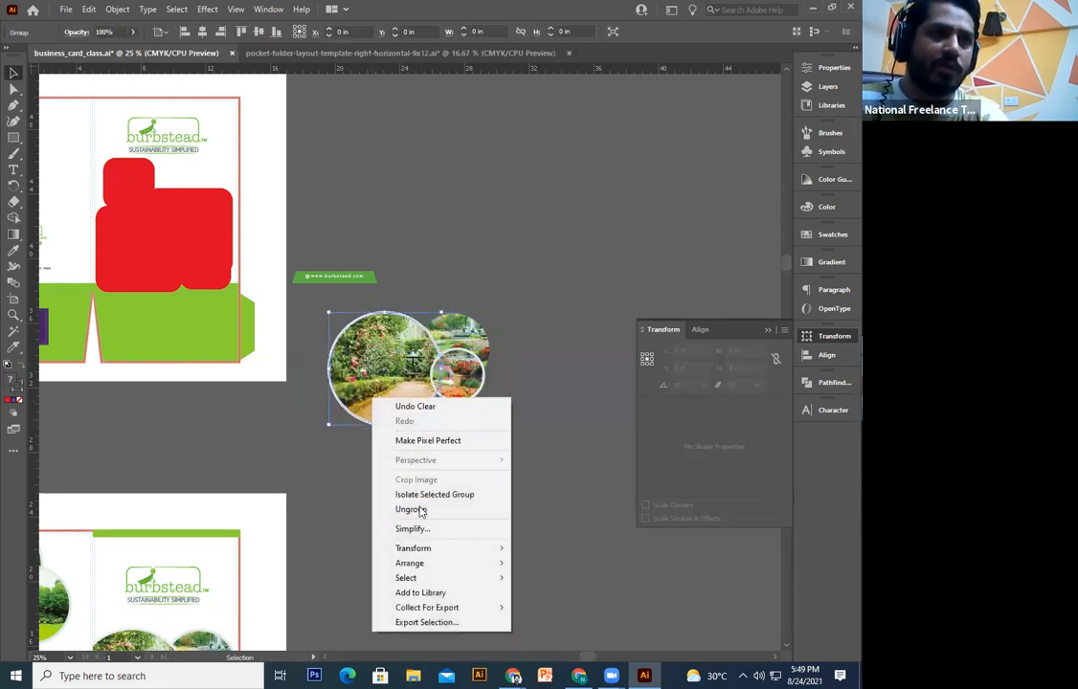
{"action": "left_click", "coordinate": [428, 508]}
{"action": "right_click", "coordinate": [401, 410]}
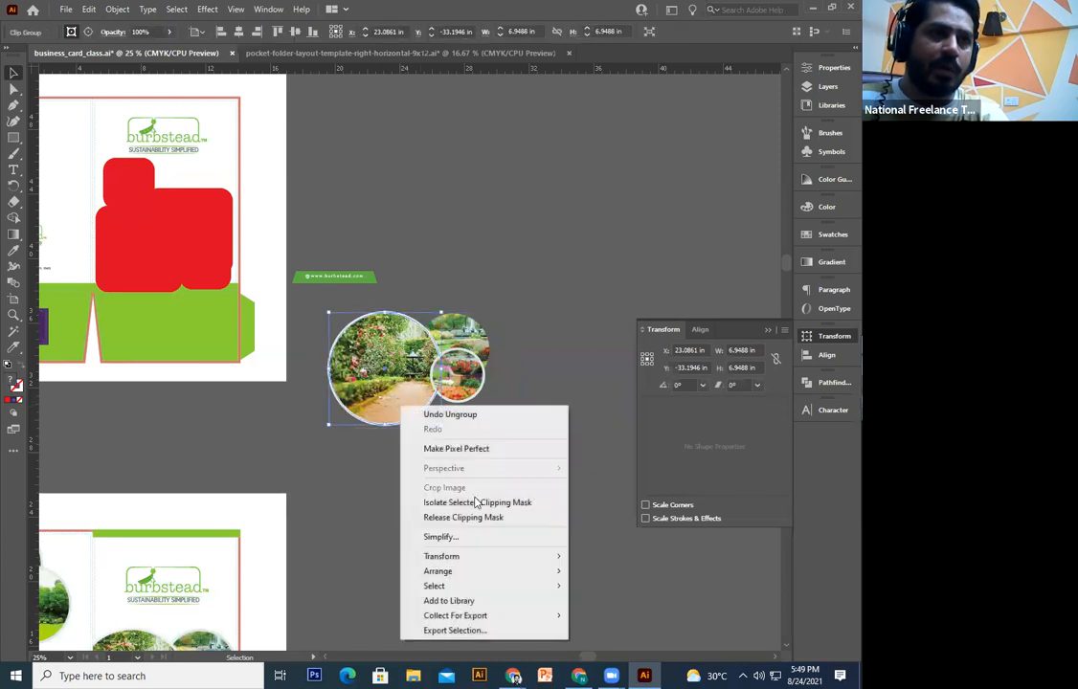
{"action": "left_click", "coordinate": [488, 516]}
{"action": "left_click_drag", "start_coordinate": [496, 430], "coordinate": [592, 212]}
{"action": "left_click", "coordinate": [375, 417]}
{"action": "key", "text": "Delete"}
Step: Move the small red-flower photo circle clear of the others, release its clipping mask, and remove its circle outline
{"action": "left_click_drag", "start_coordinate": [454, 382], "coordinate": [413, 466]}
{"action": "right_click", "coordinate": [428, 469]}
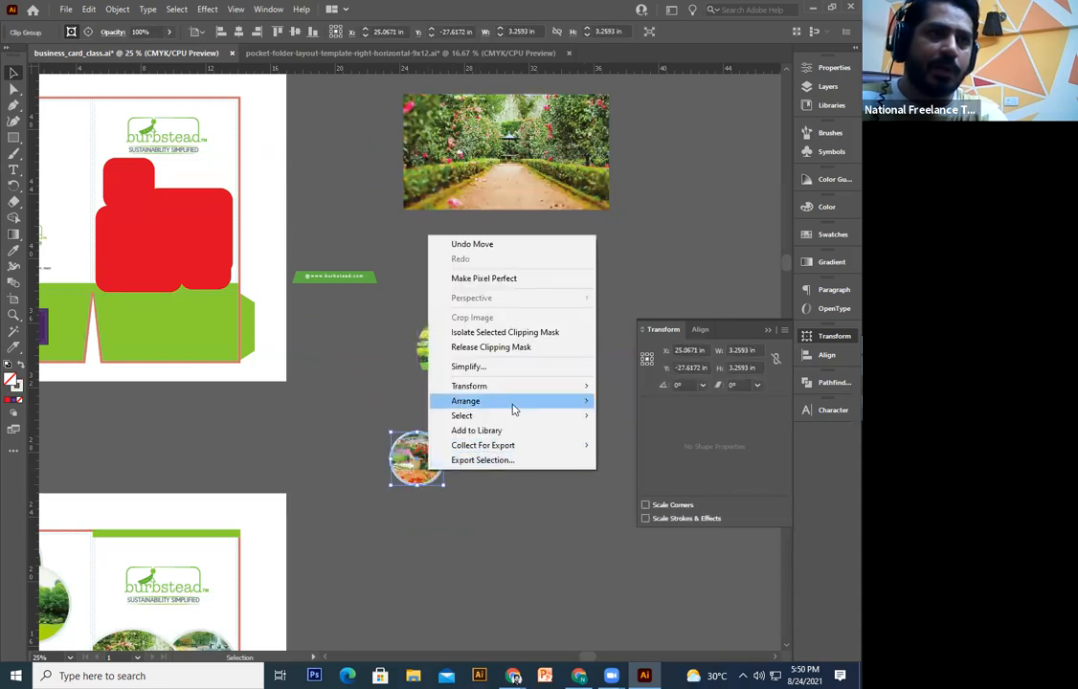
{"action": "left_click", "coordinate": [328, 550]}
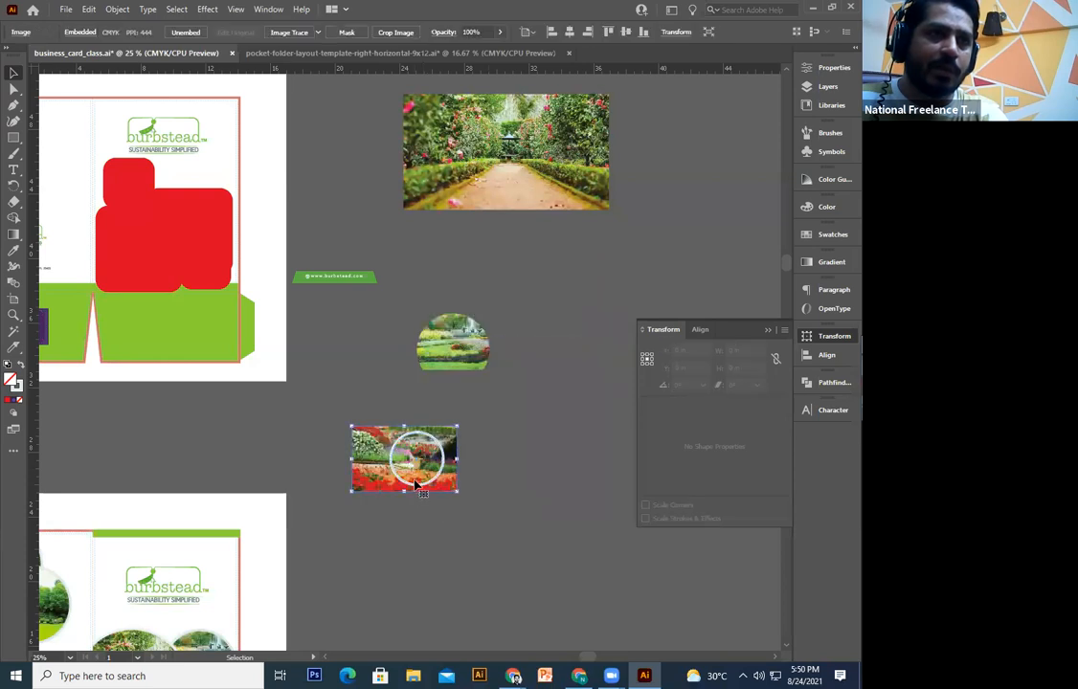
{"action": "left_click", "coordinate": [476, 385]}
Step: Release the clipping mask of the remaining green garden photo and clear away its leftover circle outline
{"action": "left_click", "coordinate": [476, 366]}
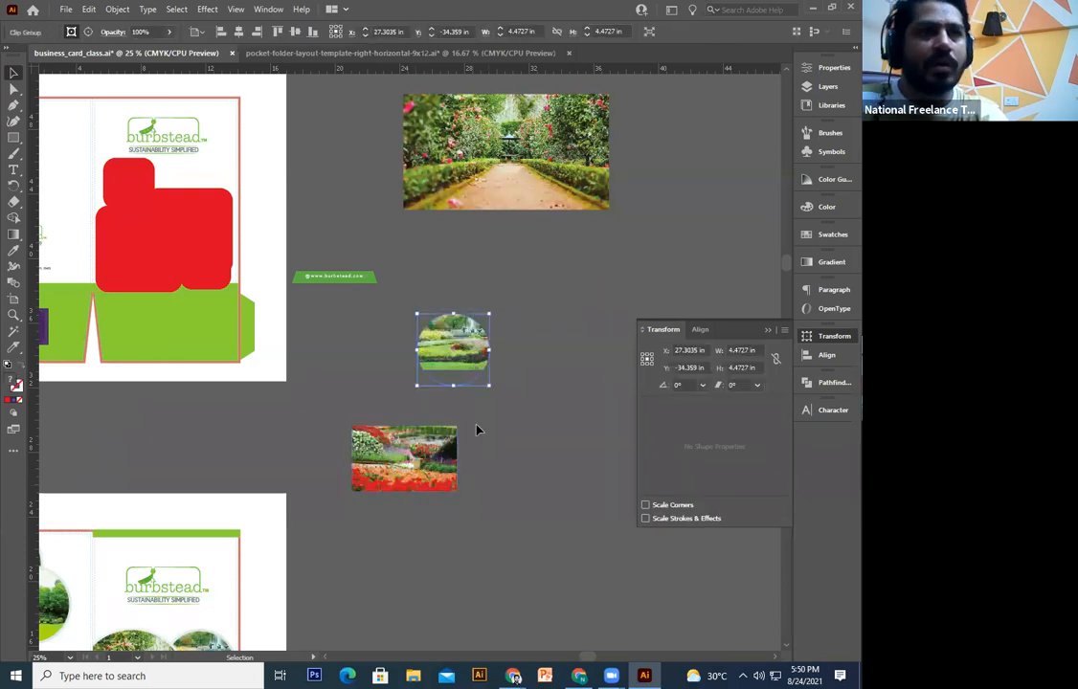
{"action": "right_click", "coordinate": [472, 363]}
{"action": "left_click", "coordinate": [533, 476]}
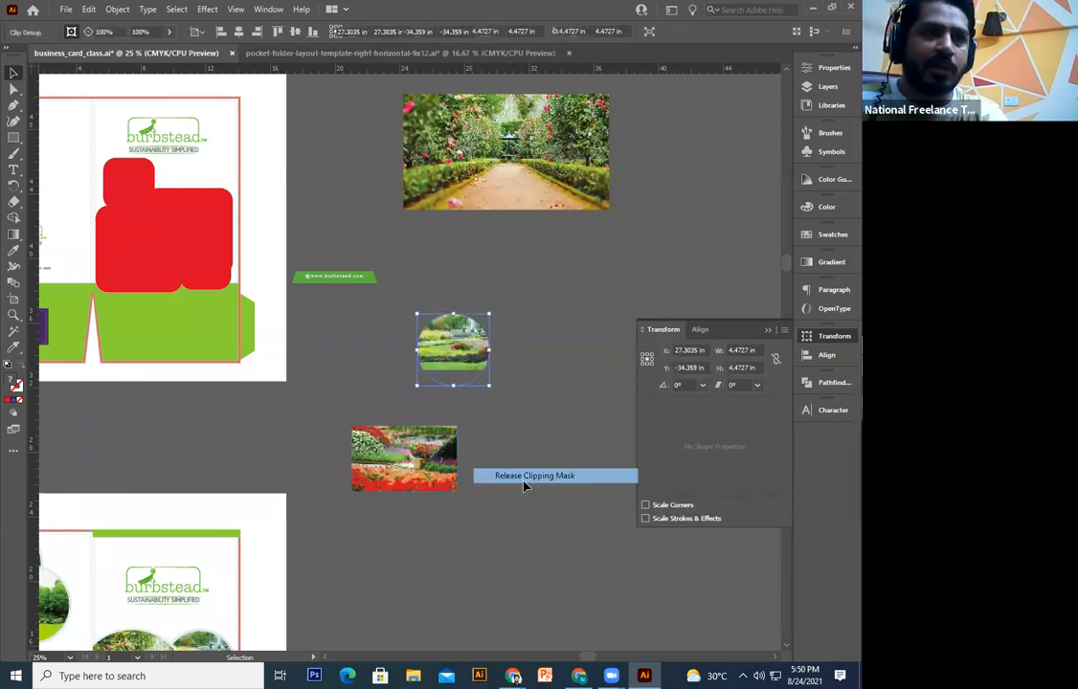
{"action": "left_click", "coordinate": [498, 409]}
{"action": "left_click", "coordinate": [450, 384]}
{"action": "left_click", "coordinate": [555, 441]}
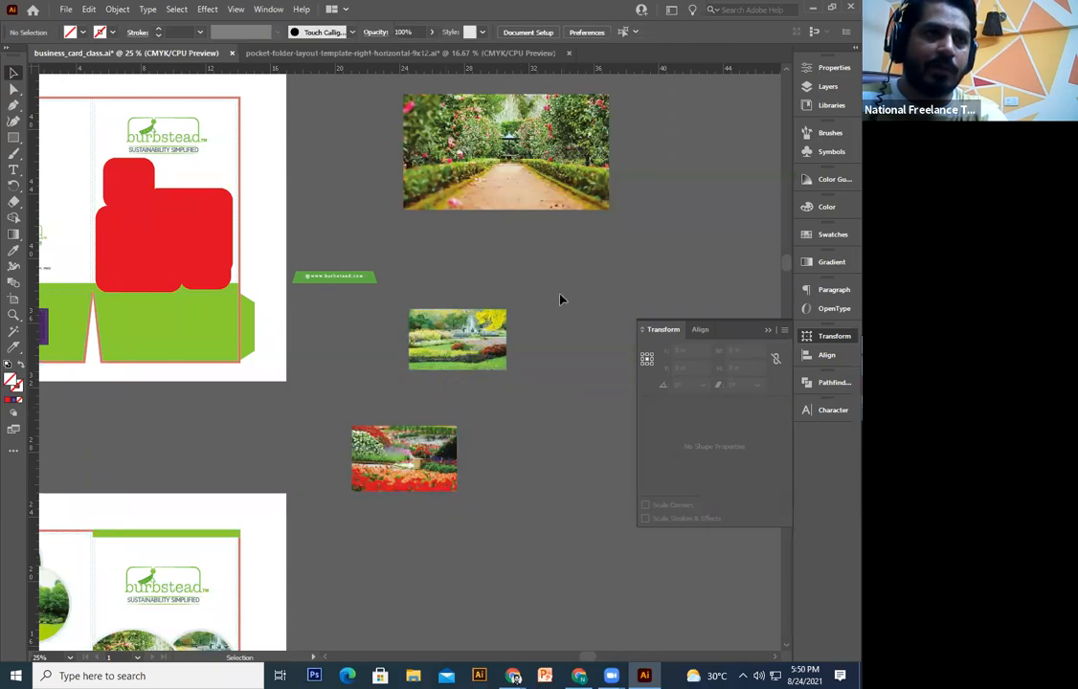
Step: Move the large garden-path photo onto the front cover over the lower-left rounded square and send it backward behind the red squares
{"action": "left_click_drag", "start_coordinate": [465, 415], "coordinate": [335, 529]}
{"action": "left_click", "coordinate": [432, 501]}
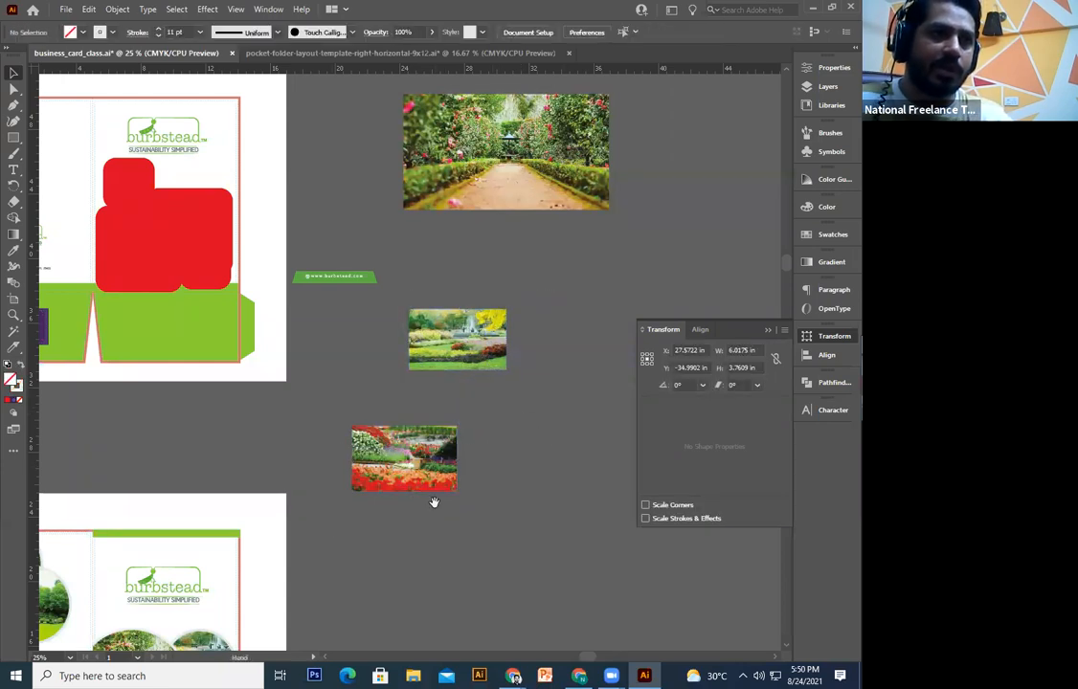
{"action": "left_click_drag", "start_coordinate": [433, 501], "coordinate": [439, 526]}
{"action": "left_click", "coordinate": [599, 266]}
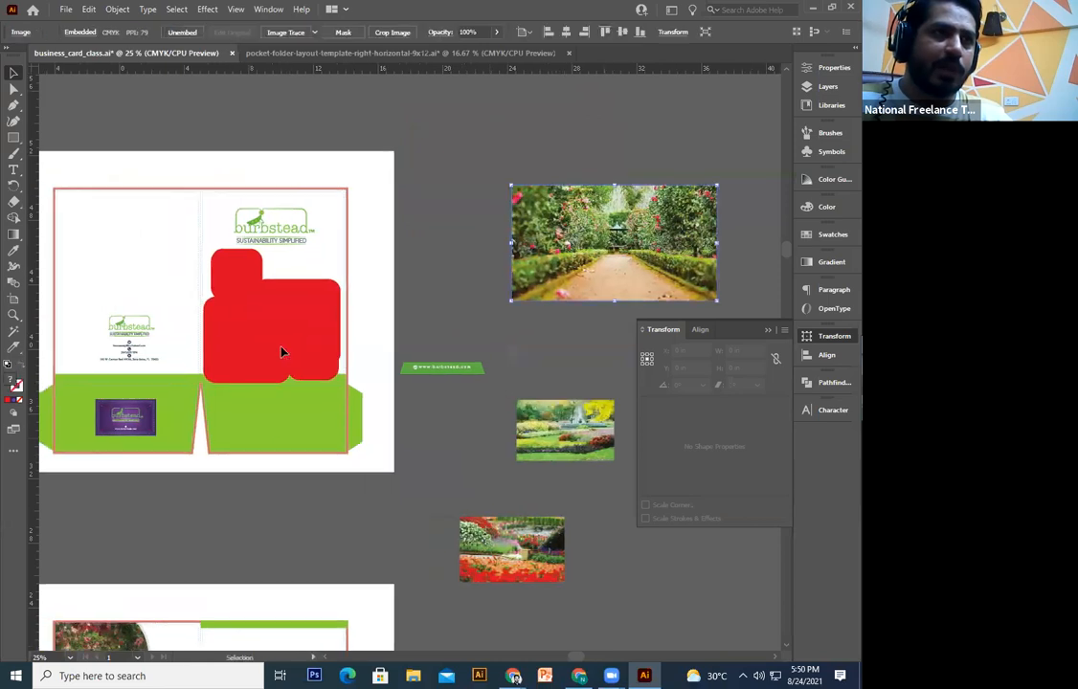
{"action": "left_click", "coordinate": [281, 353]}
{"action": "key", "text": "ctrl+plus"}
{"action": "key", "text": "ctrl+plus"}
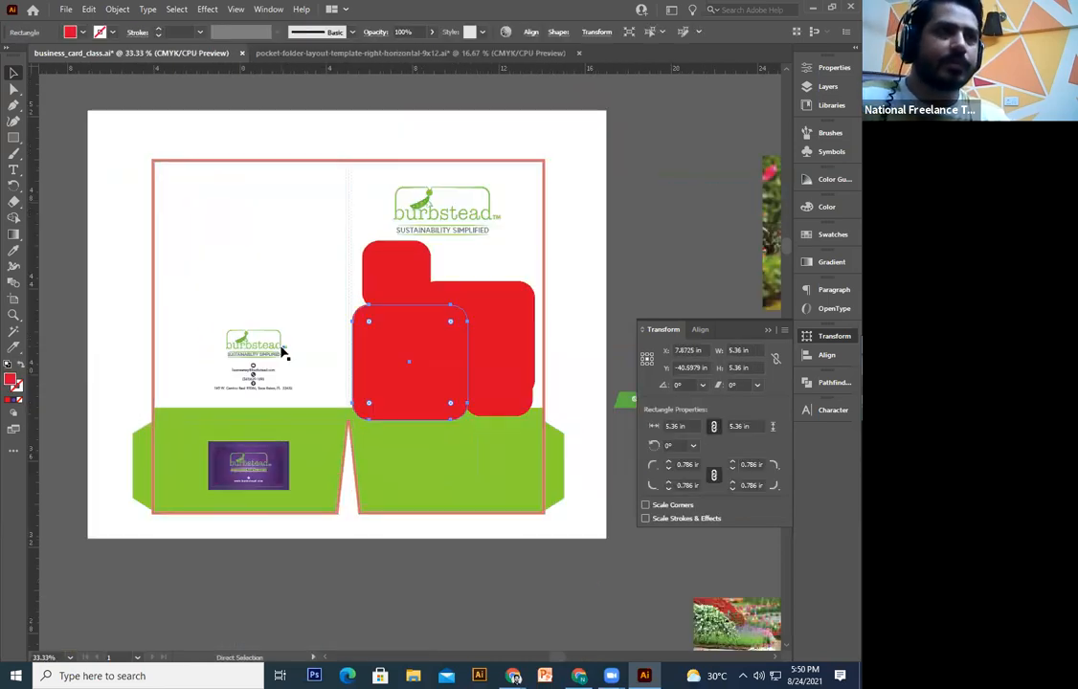
{"action": "left_click_drag", "start_coordinate": [406, 256], "coordinate": [255, 401]}
{"action": "left_click_drag", "start_coordinate": [408, 372], "coordinate": [254, 387]}
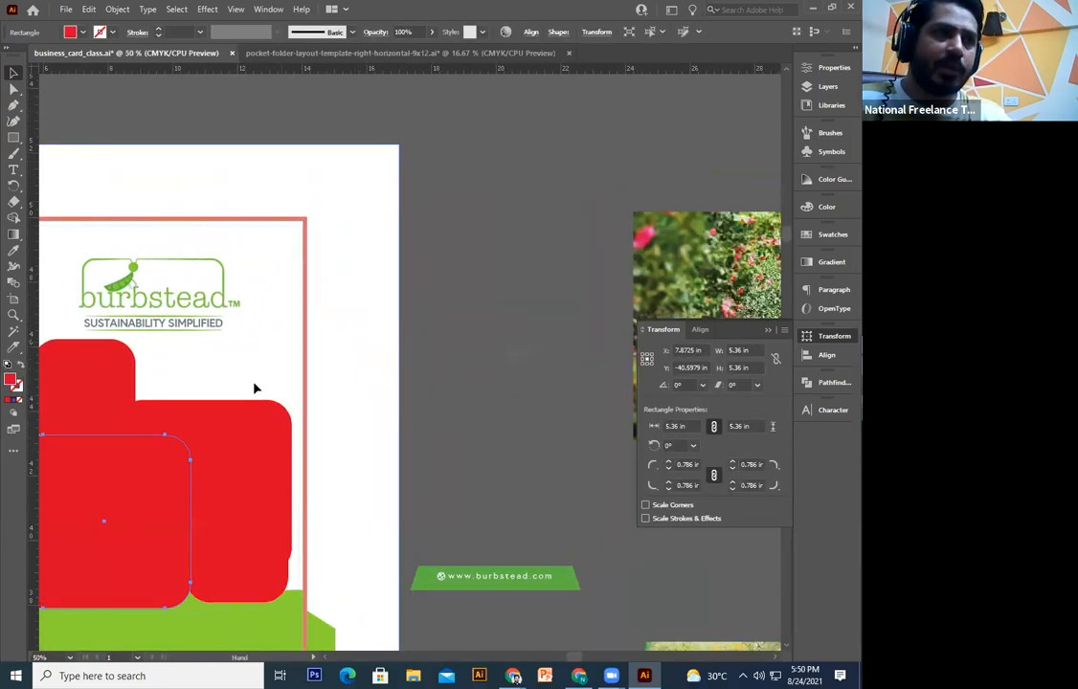
{"action": "left_click_drag", "start_coordinate": [709, 261], "coordinate": [178, 423]}
{"action": "left_click_drag", "start_coordinate": [366, 415], "coordinate": [492, 268]}
{"action": "left_click_drag", "start_coordinate": [479, 410], "coordinate": [359, 417]}
{"action": "key", "text": "ctrl+bracketleft"}
{"action": "key", "text": "ctrl+bracketleft"}
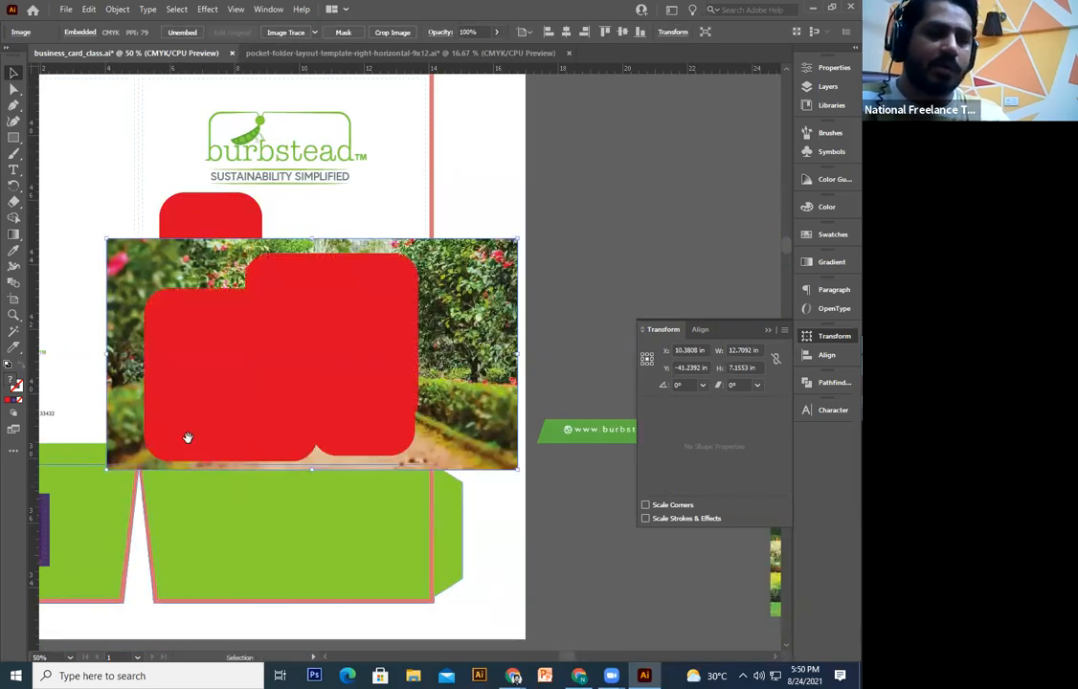
Step: Clip the garden-path photo to the lower-left rounded square with a clipping mask
{"action": "left_click_drag", "start_coordinate": [275, 509], "coordinate": [327, 523]}
{"action": "left_click", "coordinate": [304, 428], "text": "shift"}
{"action": "right_click", "coordinate": [304, 428]}
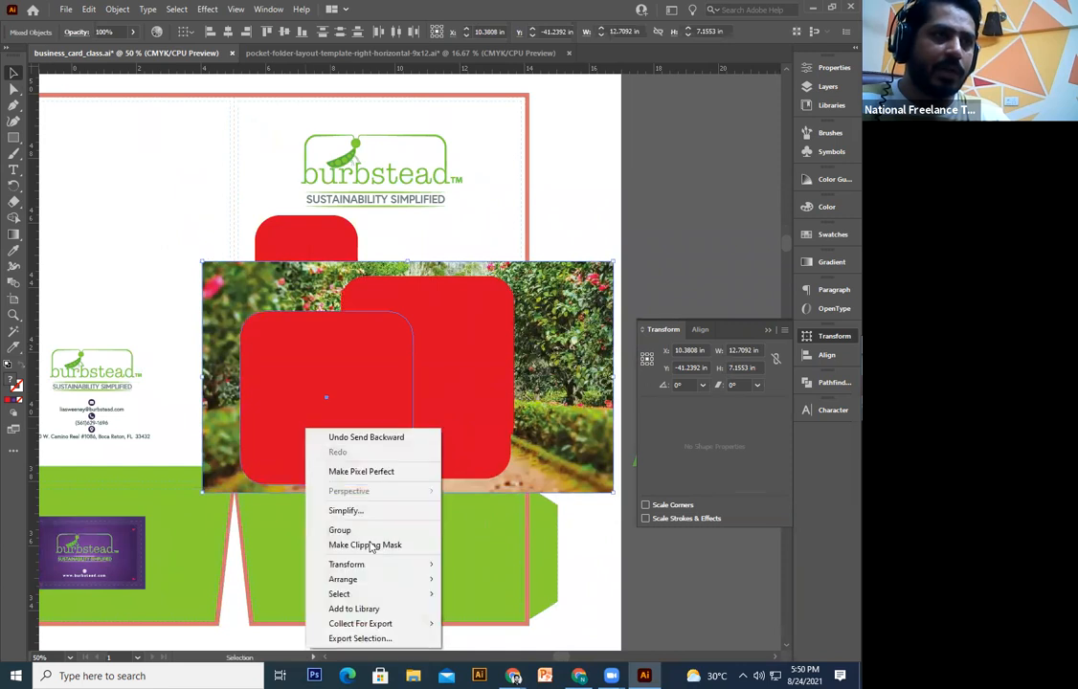
{"action": "left_click", "coordinate": [365, 545]}
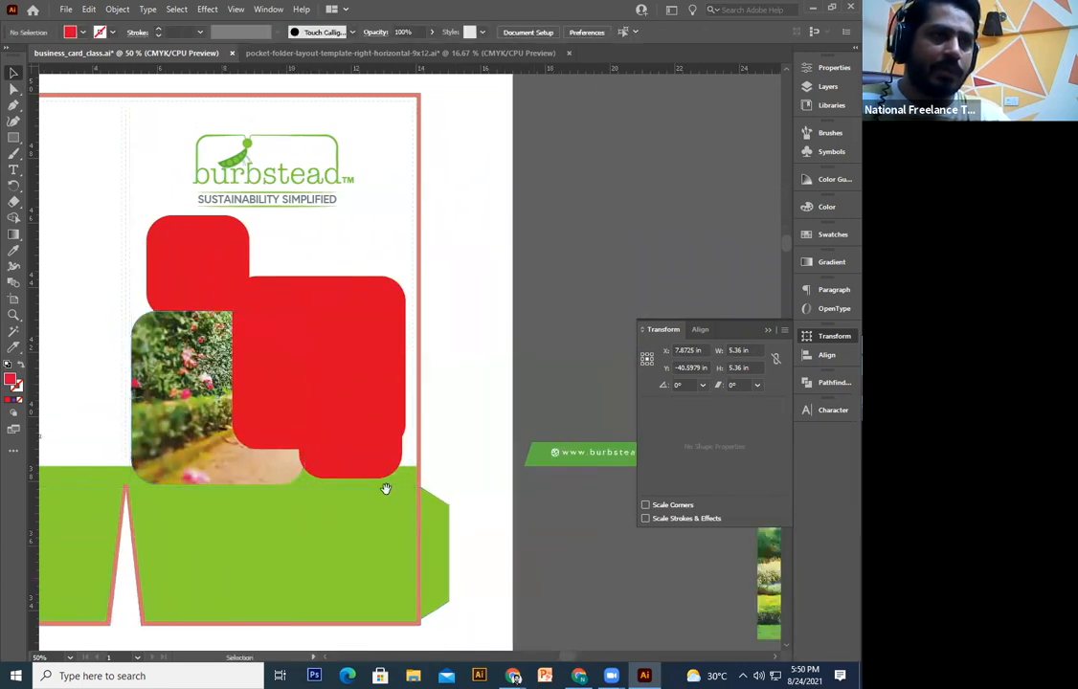
Step: Paste a copy of the lower-left rounded square in place over its clipped photo and swap its red fill to the stroke
{"action": "key", "text": "ctrl+z"}
{"action": "scroll", "coordinate": [55, 463], "scroll_direction": "left", "scroll_amount": 3}
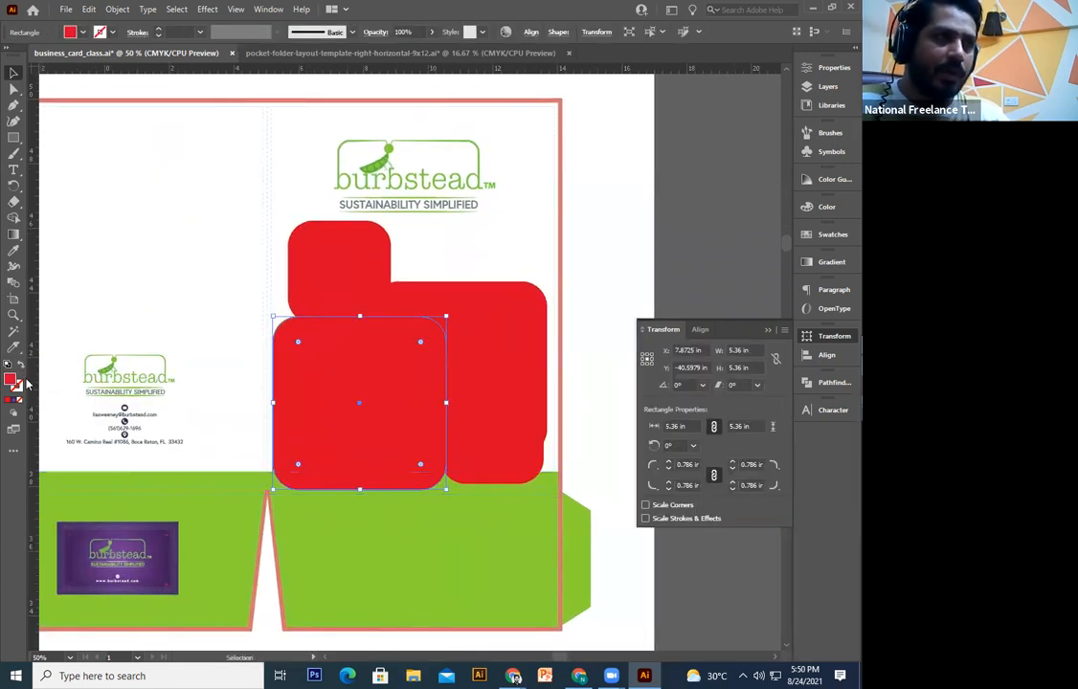
{"action": "left_click", "coordinate": [21, 366]}
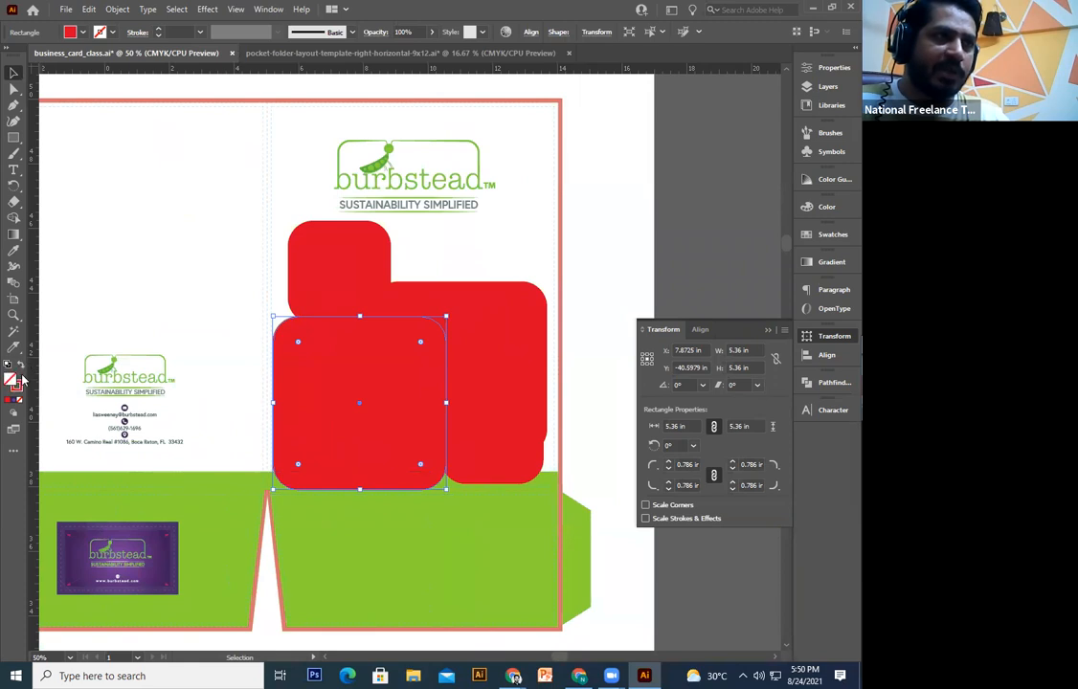
Step: Set the pasted square's stroke colour to bright green 2DE800 and its stroke weight to 18 pt
{"action": "double_click", "coordinate": [17, 387]}
{"action": "left_click_drag", "start_coordinate": [268, 279], "coordinate": [242, 267]}
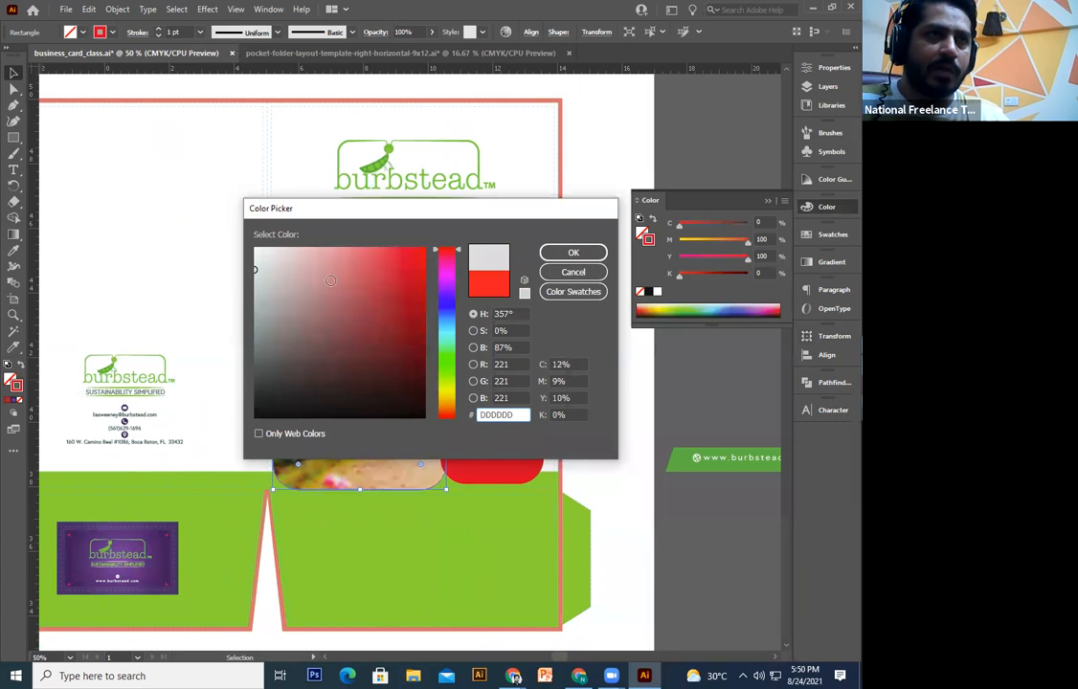
{"action": "left_click", "coordinate": [366, 323]}
{"action": "left_click", "coordinate": [447, 368]}
{"action": "mouse_move", "coordinate": [344, 353]}
{"action": "left_mouse_down"}
{"action": "mouse_move", "coordinate": [404, 287]}
{"action": "mouse_move", "coordinate": [422, 296]}
{"action": "mouse_move", "coordinate": [425, 260]}
{"action": "left_mouse_up"}
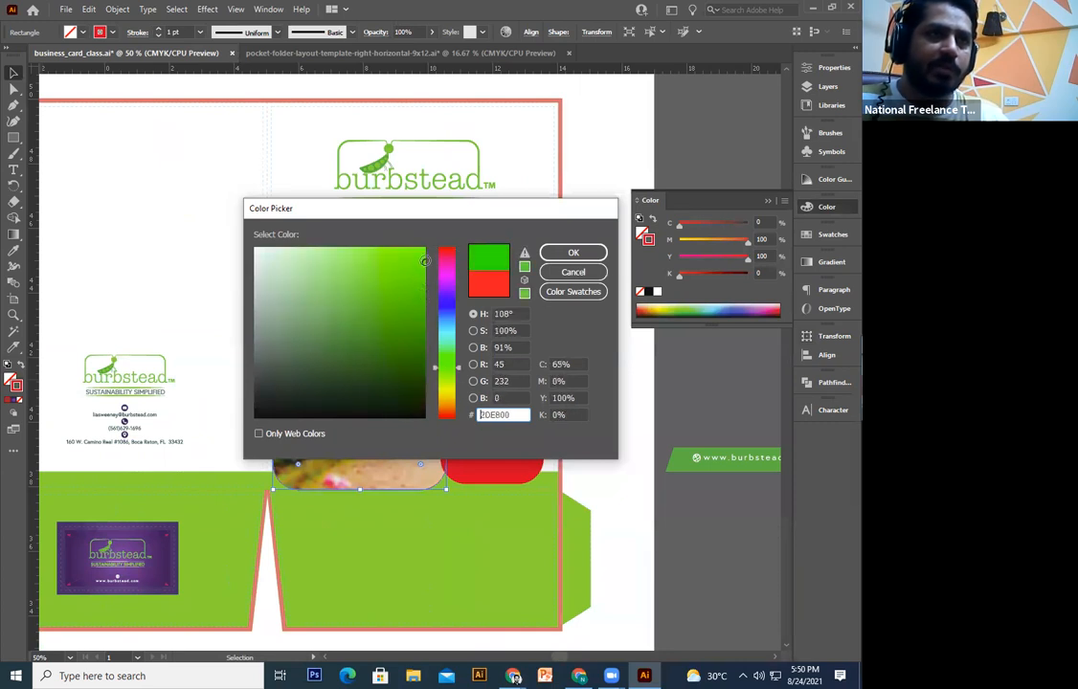
{"action": "left_click", "coordinate": [574, 252]}
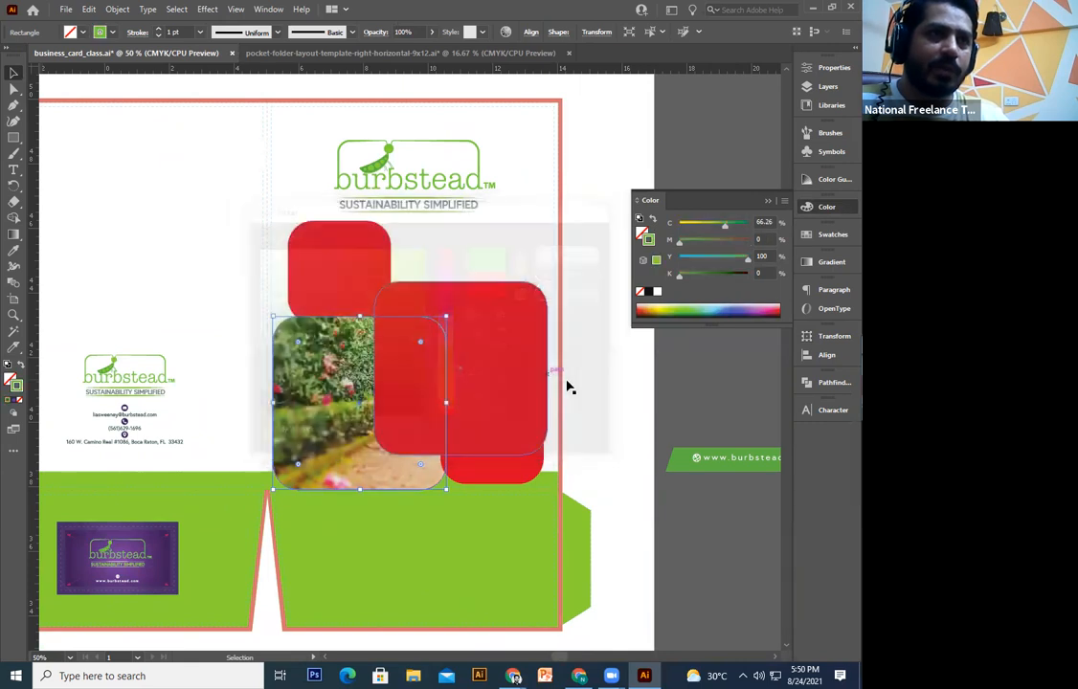
{"action": "left_click", "coordinate": [161, 31]}
{"action": "left_click", "coordinate": [161, 31]}
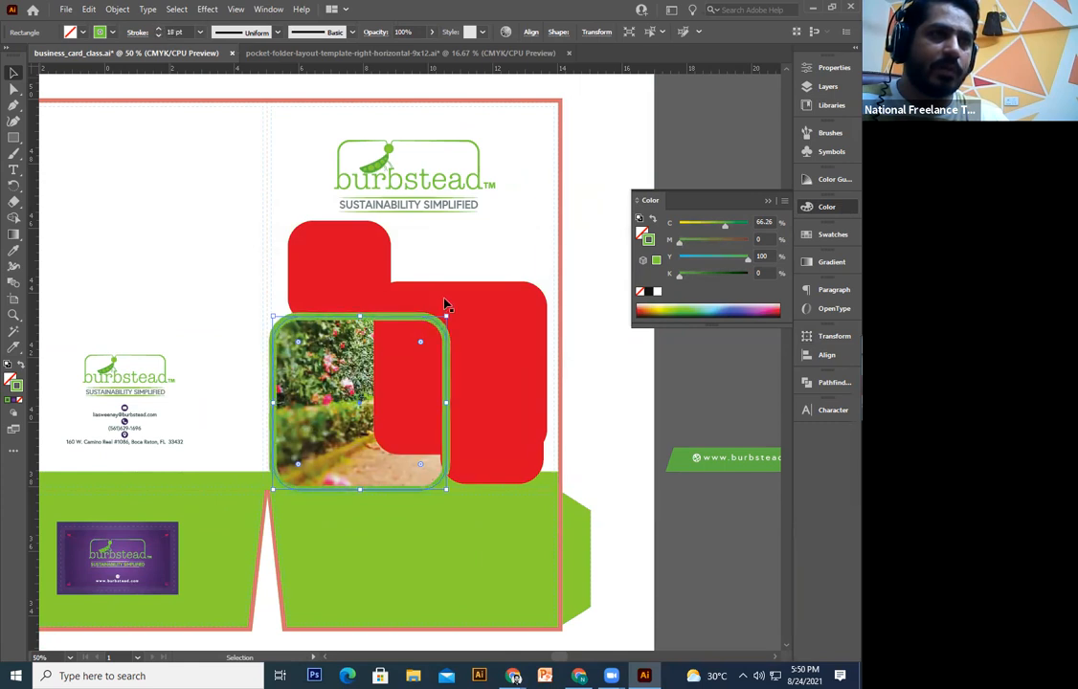
{"action": "left_click", "coordinate": [595, 374]}
Step: Scale the large red square down to about 4.69 in and move it up so it overlaps the green frame's upper corner
{"action": "left_click_drag", "start_coordinate": [418, 330], "coordinate": [382, 373]}
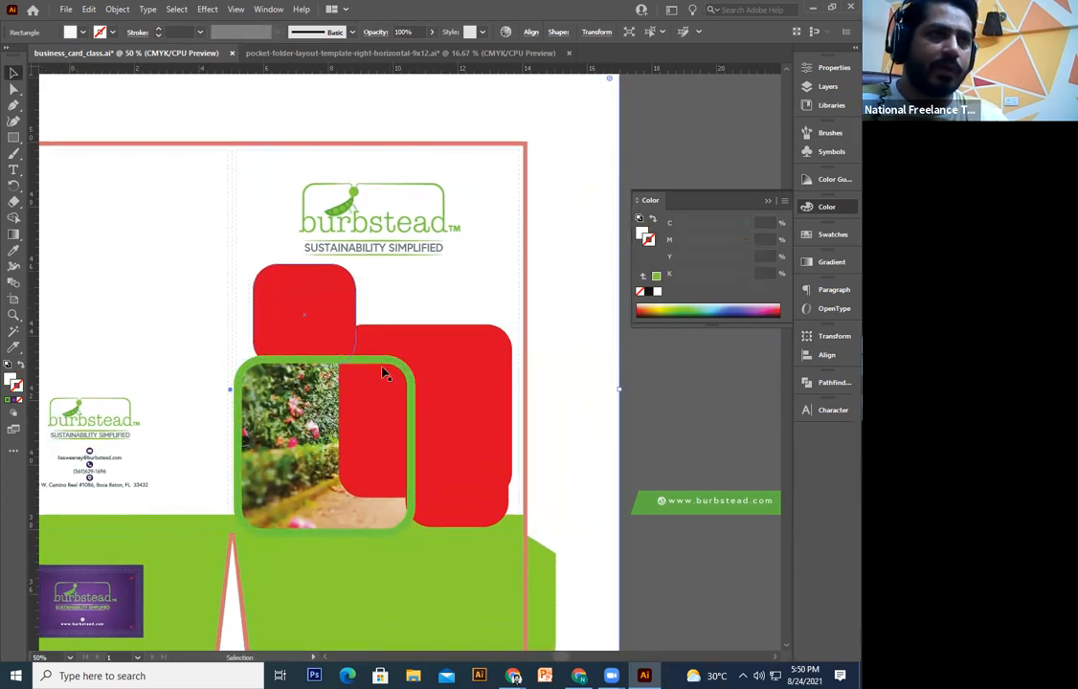
{"action": "left_click", "coordinate": [387, 469]}
{"action": "left_click_drag", "start_coordinate": [339, 496], "coordinate": [360, 475]}
{"action": "left_click_drag", "start_coordinate": [451, 448], "coordinate": [419, 357]}
{"action": "key", "text": "ctrl+z"}
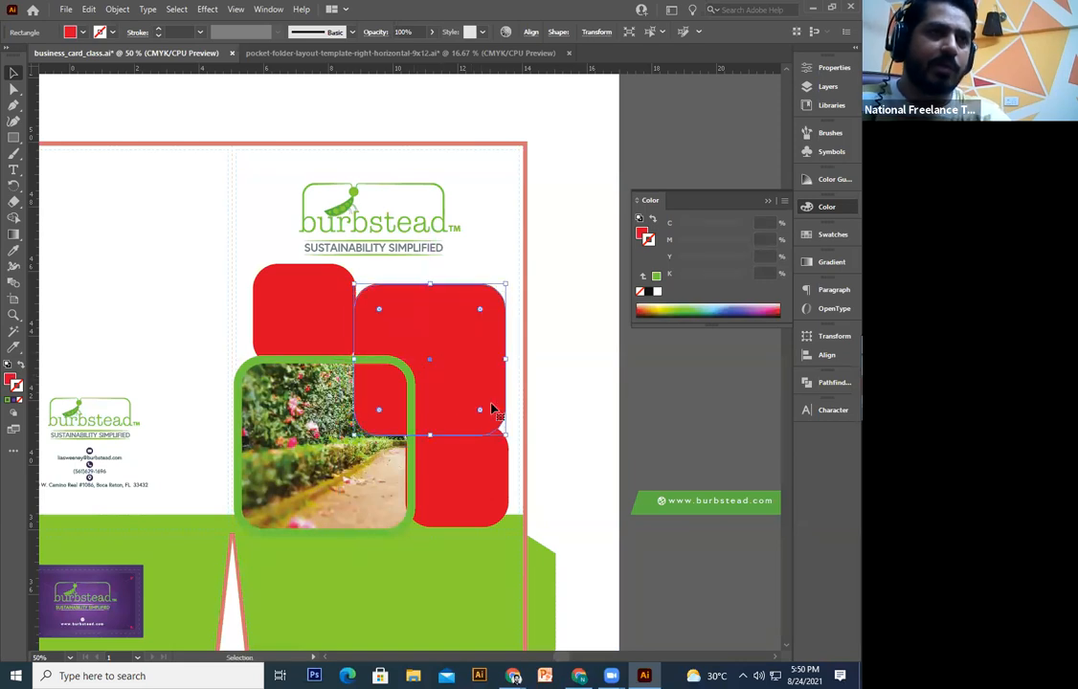
Step: Move the fountain garden photo onto the front cover over the resized red square and send it backward behind that square
{"action": "left_click", "coordinate": [655, 397]}
{"action": "key", "text": "ctrl+minus"}
{"action": "left_click_drag", "start_coordinate": [682, 524], "coordinate": [453, 491]}
{"action": "left_click_drag", "start_coordinate": [536, 500], "coordinate": [188, 332]}
{"action": "left_click_drag", "start_coordinate": [262, 363], "coordinate": [406, 387]}
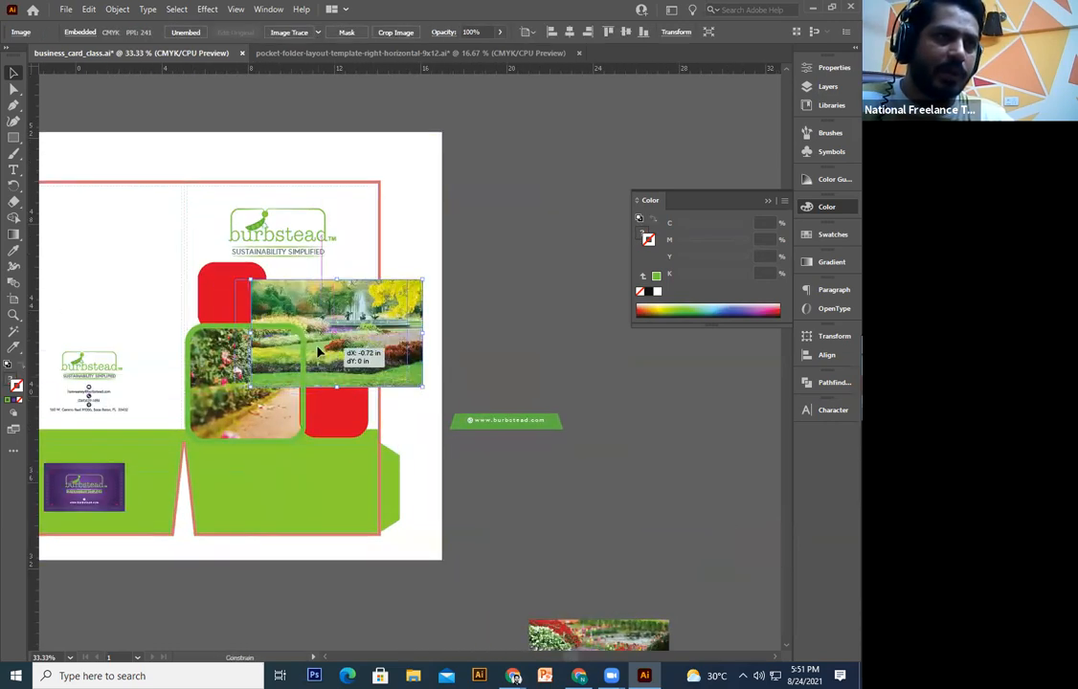
{"action": "key", "text": "ctrl+plus"}
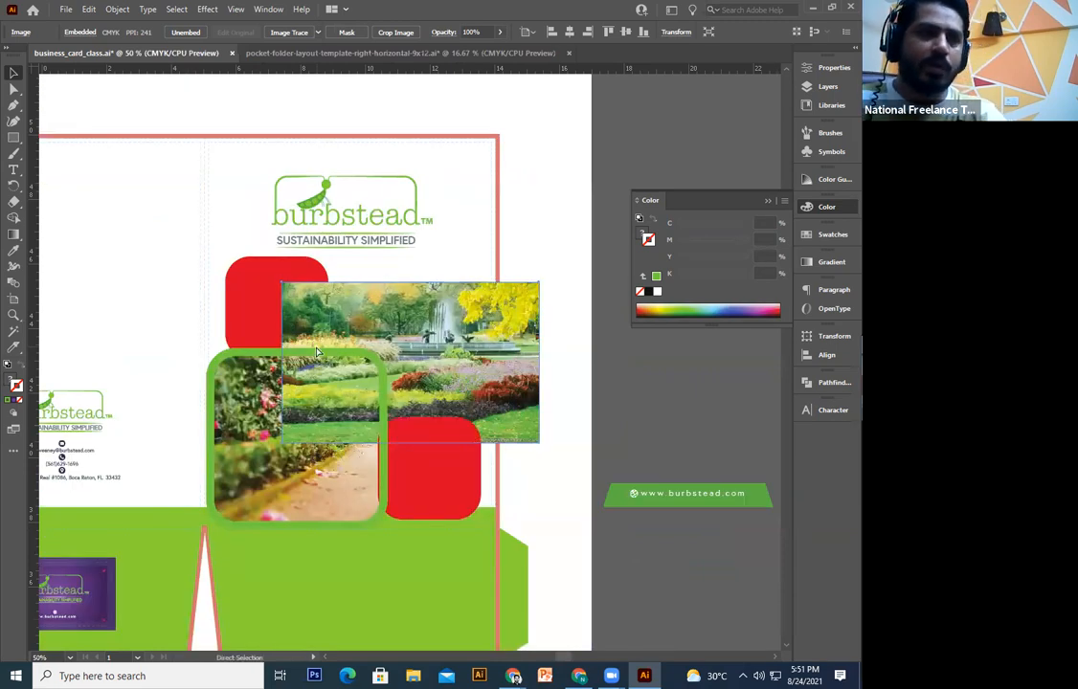
{"action": "key", "text": "ctrl+bracketleft"}
Step: Make a clipping mask from the resized red square and the fountain garden photo
{"action": "left_click", "coordinate": [403, 355]}
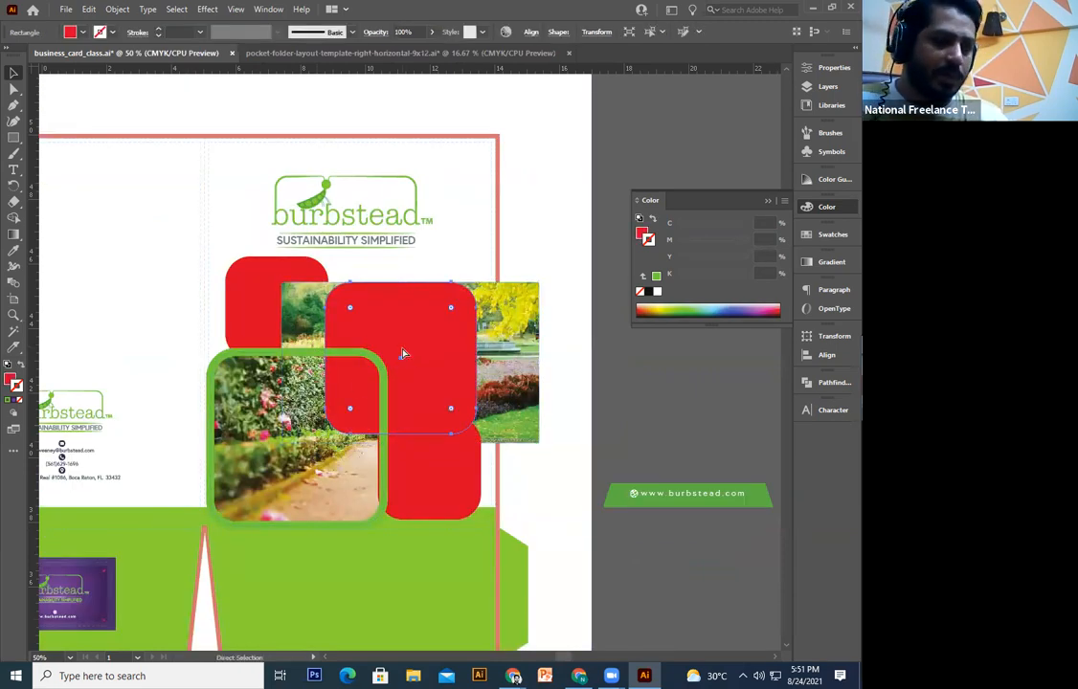
{"action": "left_click", "coordinate": [517, 424], "text": "shift"}
{"action": "right_click", "coordinate": [517, 423]}
{"action": "left_click", "coordinate": [577, 532]}
{"action": "left_click_drag", "start_coordinate": [562, 407], "coordinate": [574, 419]}
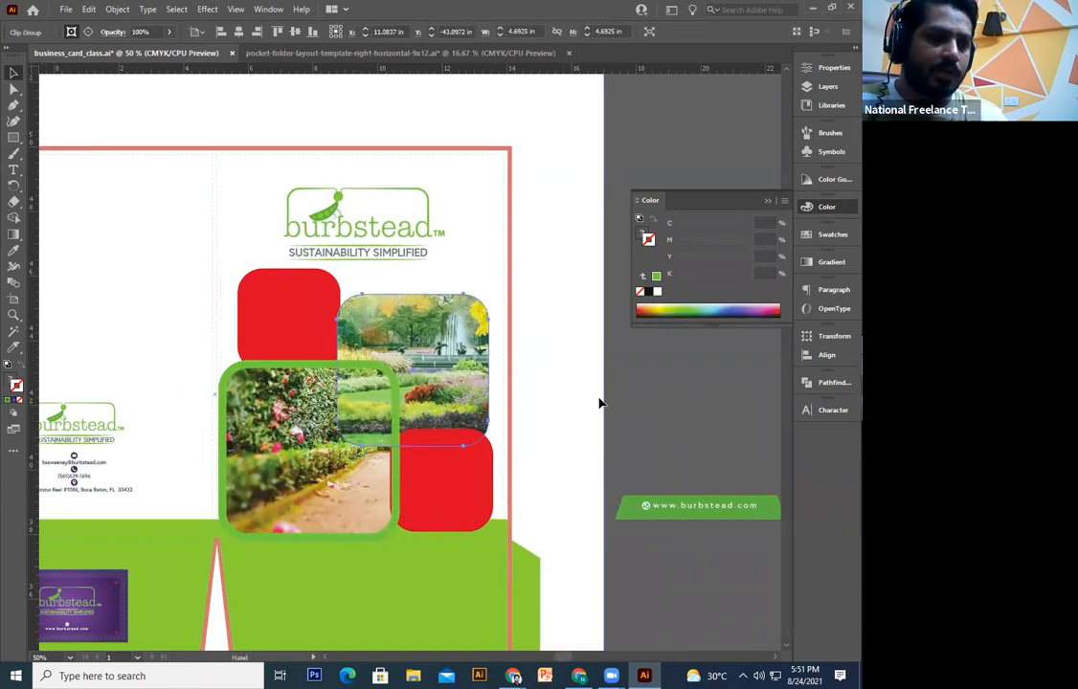
Step: Paste the square in place over the fountain photo, copy the first frame's green stroke onto it with the Eyedropper, and bring it to front
{"action": "key", "text": "ctrl+z"}
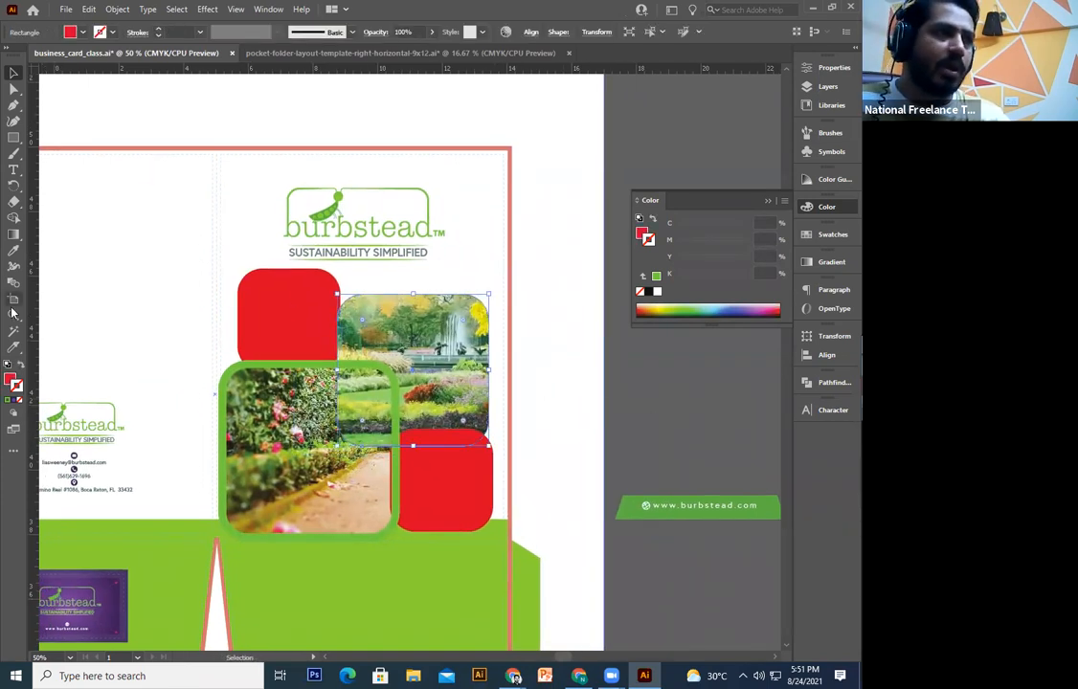
{"action": "left_click", "coordinate": [14, 253]}
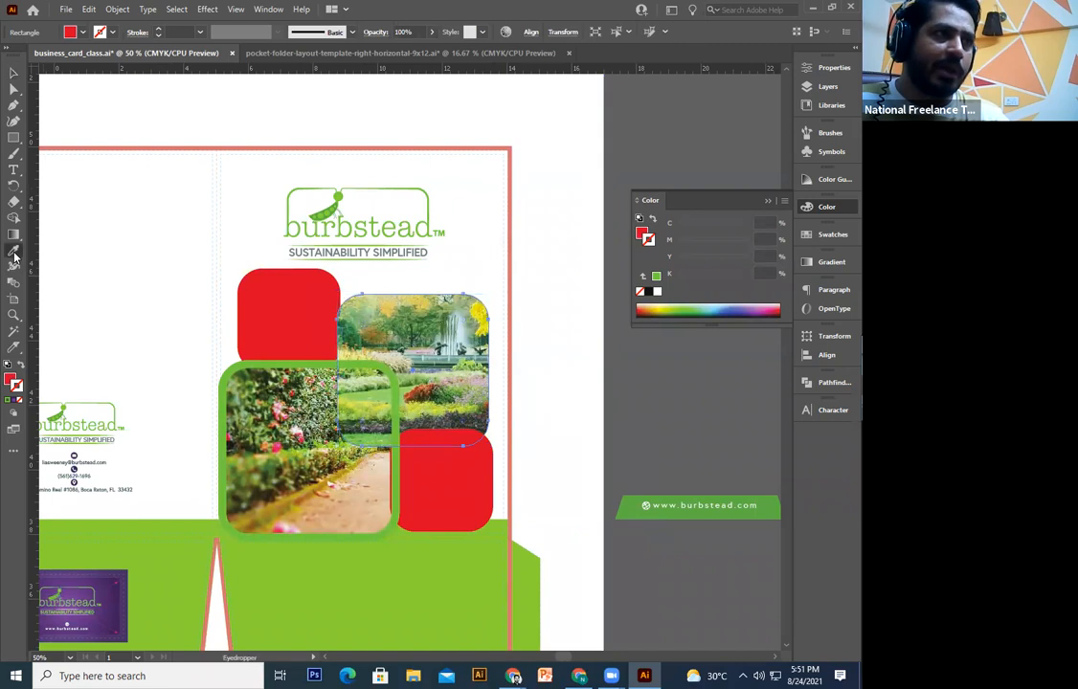
{"action": "left_click", "coordinate": [255, 358]}
{"action": "key", "text": "a"}
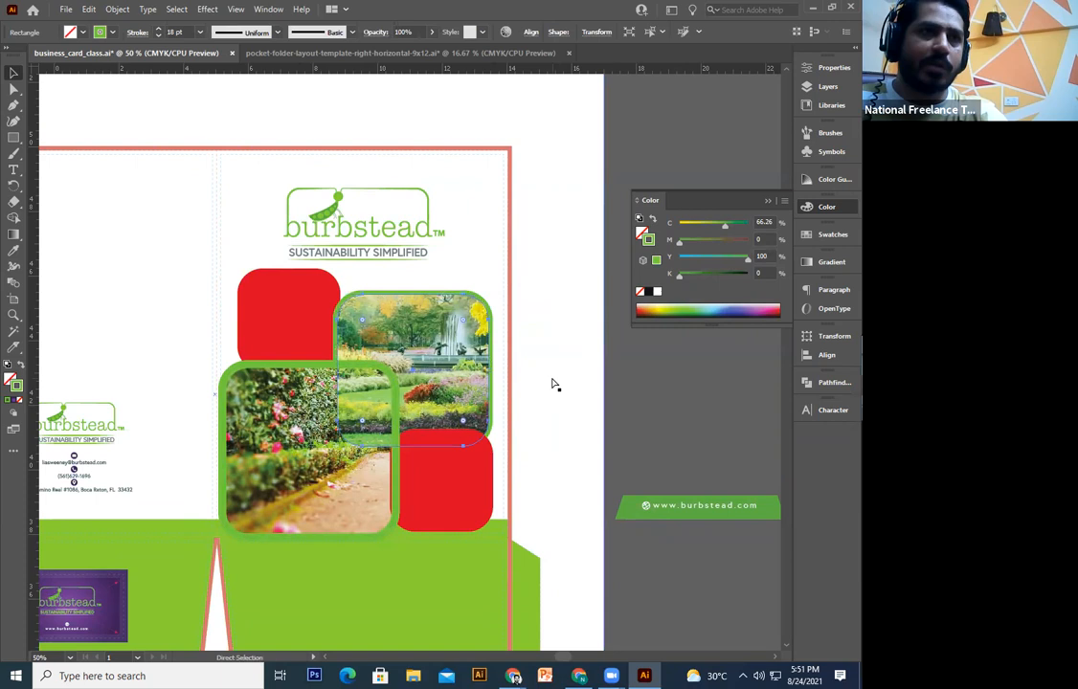
{"action": "key", "text": "ctrl+shift+]"}
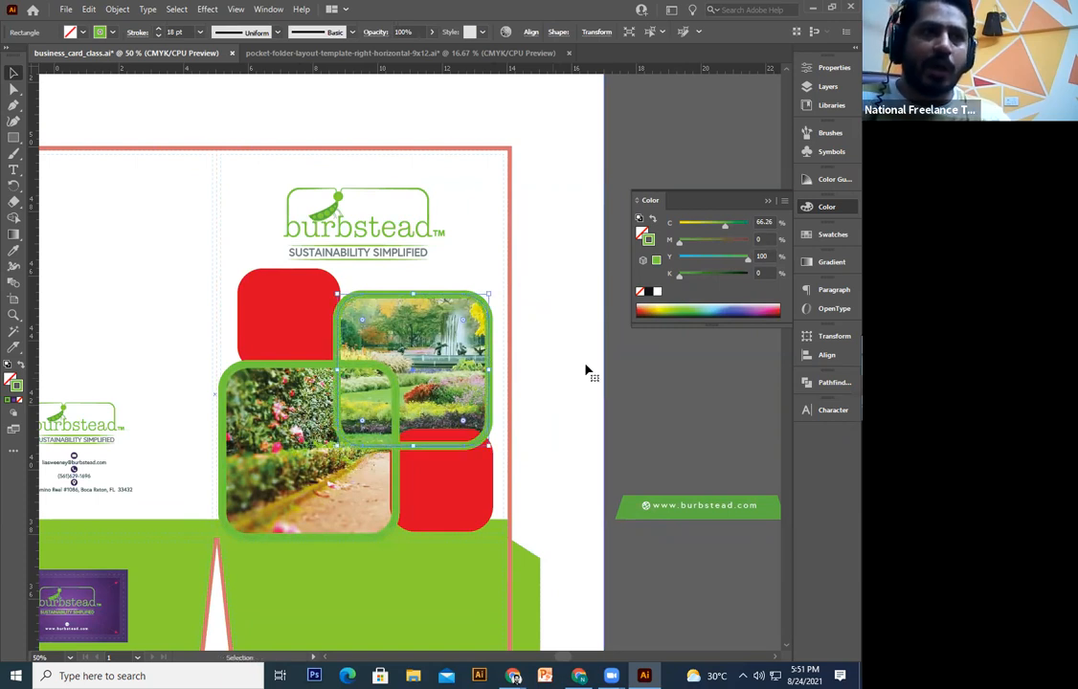
Step: Lock the white background rectangle behind the folder layout
{"action": "left_click", "coordinate": [586, 369]}
{"action": "key", "text": "ctrl+plus"}
{"action": "left_click_drag", "start_coordinate": [543, 415], "coordinate": [442, 447]}
{"action": "left_click_drag", "start_coordinate": [757, 370], "coordinate": [459, 432]}
{"action": "left_click", "coordinate": [450, 440]}
{"action": "scroll", "coordinate": [420, 443], "scroll_direction": "left", "scroll_amount": 1}
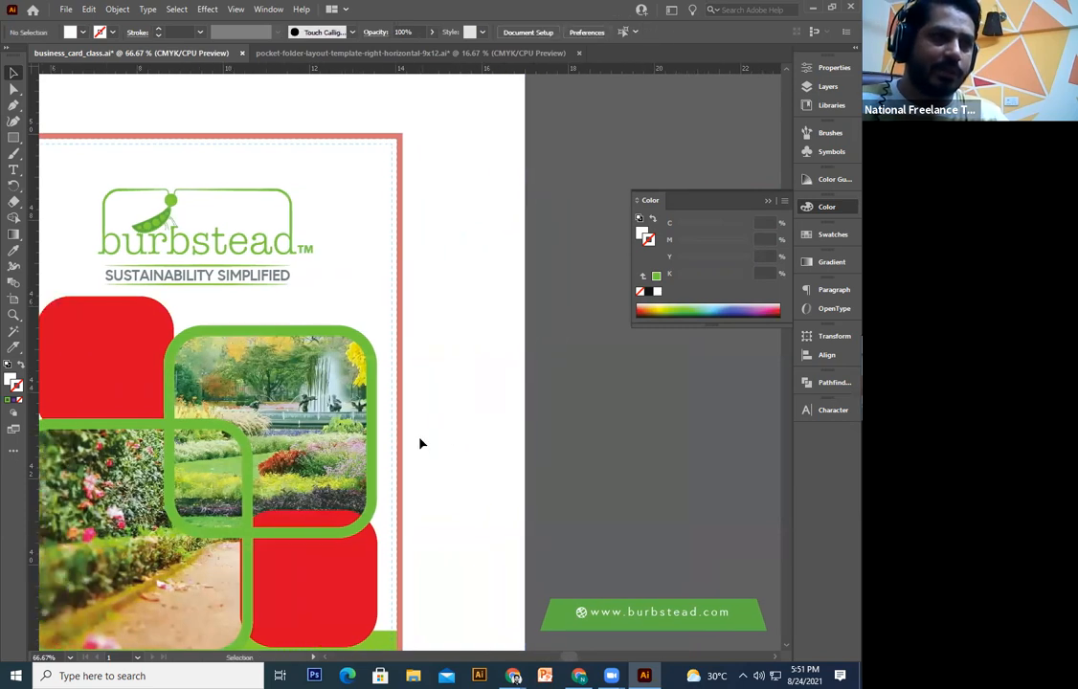
Step: Select the clipped fountain photo together with its green outline and bring both to the front
{"action": "key", "text": "a"}
{"action": "left_click_drag", "start_coordinate": [479, 430], "coordinate": [415, 418]}
{"action": "scroll", "coordinate": [477, 396], "scroll_direction": "left", "scroll_amount": 1}
{"action": "right_click", "coordinate": [442, 370]}
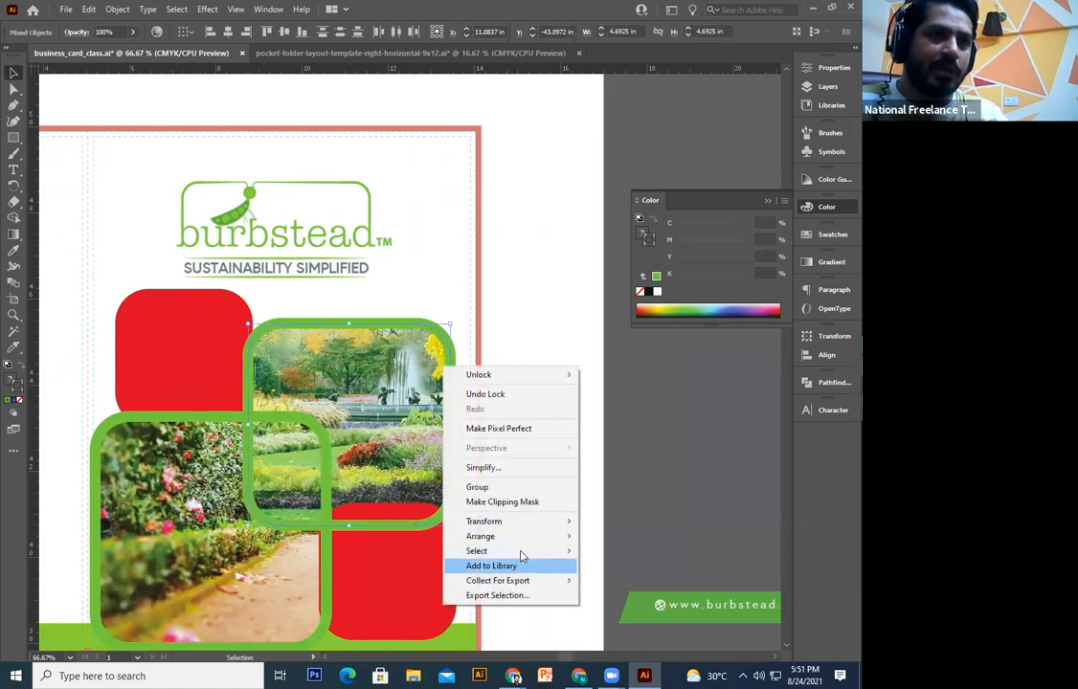
{"action": "mouse_move", "coordinate": [526, 537]}
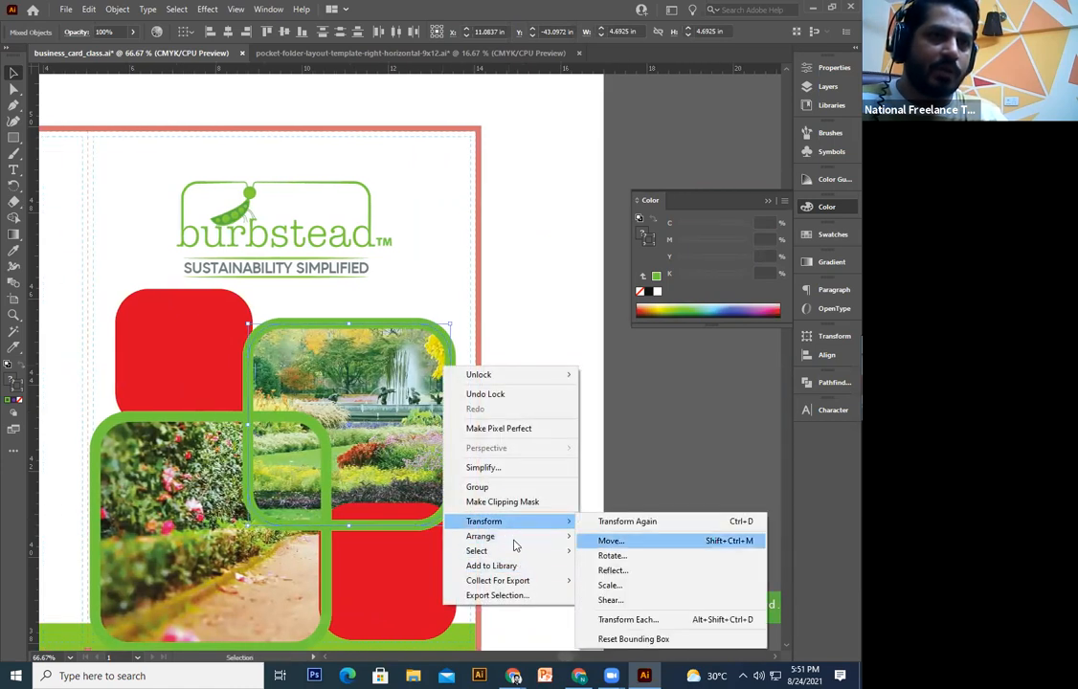
{"action": "left_click", "coordinate": [627, 536]}
Step: Scale the framed fountain photo down to about 4.29 in and nudge it slightly up and to the left
{"action": "left_click_drag", "start_coordinate": [249, 527], "coordinate": [264, 508]}
{"action": "key", "text": "Up"}
{"action": "key", "text": "Up"}
{"action": "key", "text": "Up"}
{"action": "key", "text": "Up"}
{"action": "key", "text": "Up"}
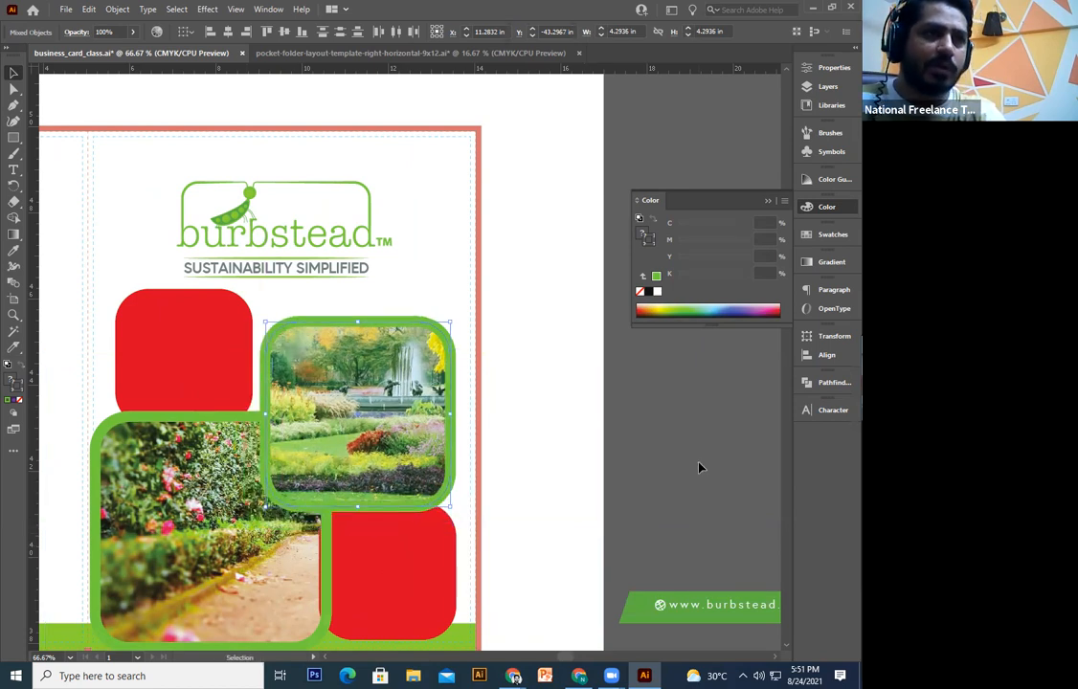
{"action": "key", "text": "Left"}
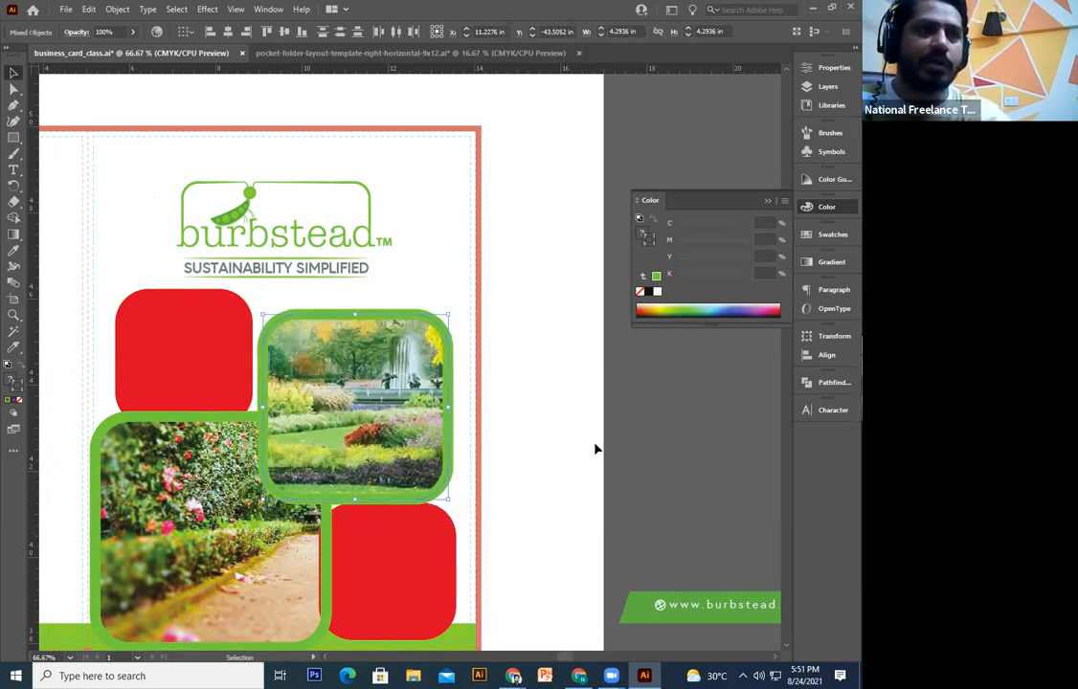
Step: Move the red-flower garden photo over the lower-right red square and send it backward behind the square and the framed photos
{"action": "left_click", "coordinate": [595, 449]}
{"action": "key", "text": "ctrl+minus"}
{"action": "left_click_drag", "start_coordinate": [571, 459], "coordinate": [569, 291]}
{"action": "left_click", "coordinate": [392, 348]}
{"action": "left_click_drag", "start_coordinate": [638, 396], "coordinate": [291, 462]}
{"action": "key", "text": "ctrl+minus"}
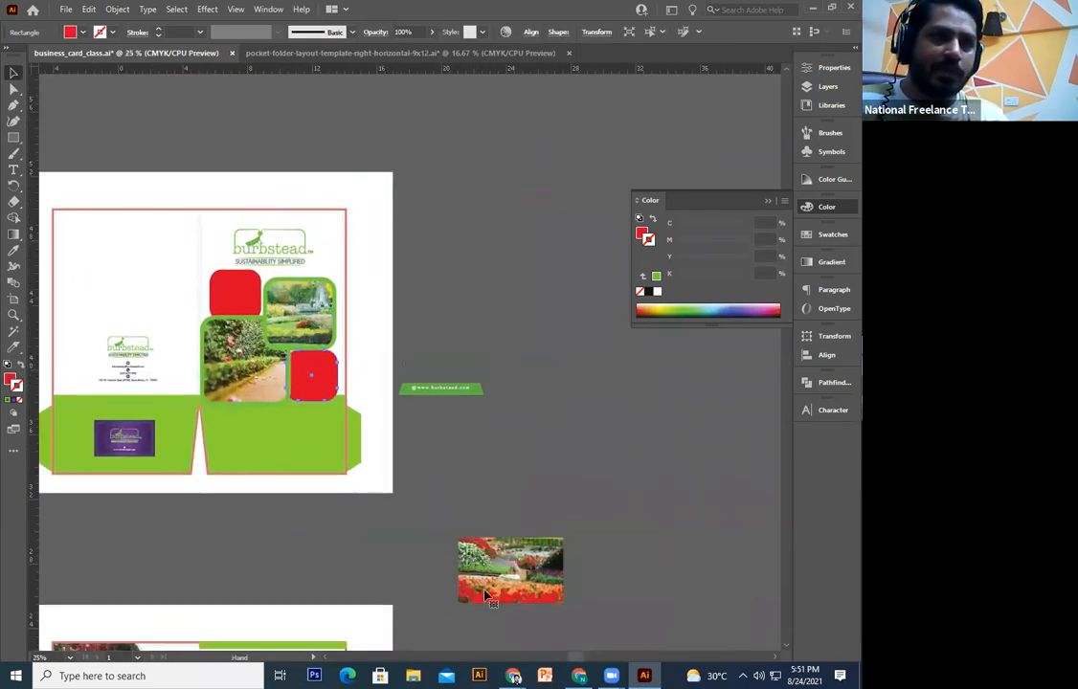
{"action": "left_click", "coordinate": [489, 596]}
{"action": "left_click_drag", "start_coordinate": [512, 575], "coordinate": [265, 380]}
{"action": "key", "text": "ctrl+plus"}
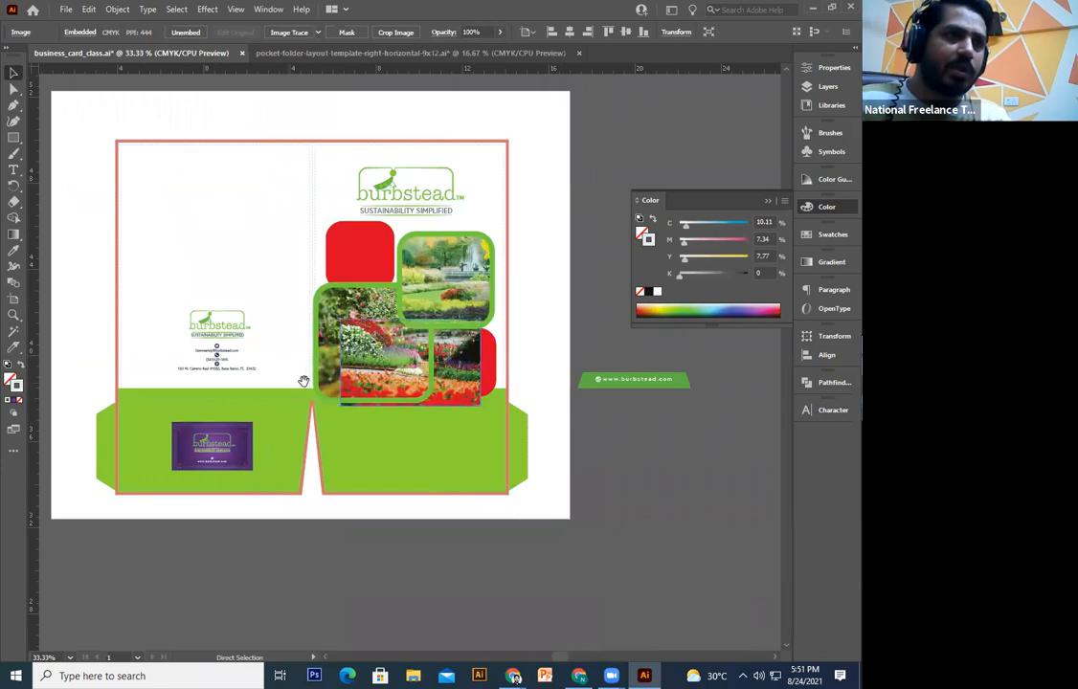
{"action": "key", "text": "ctrl+plus"}
{"action": "key", "text": "ctrl+plus"}
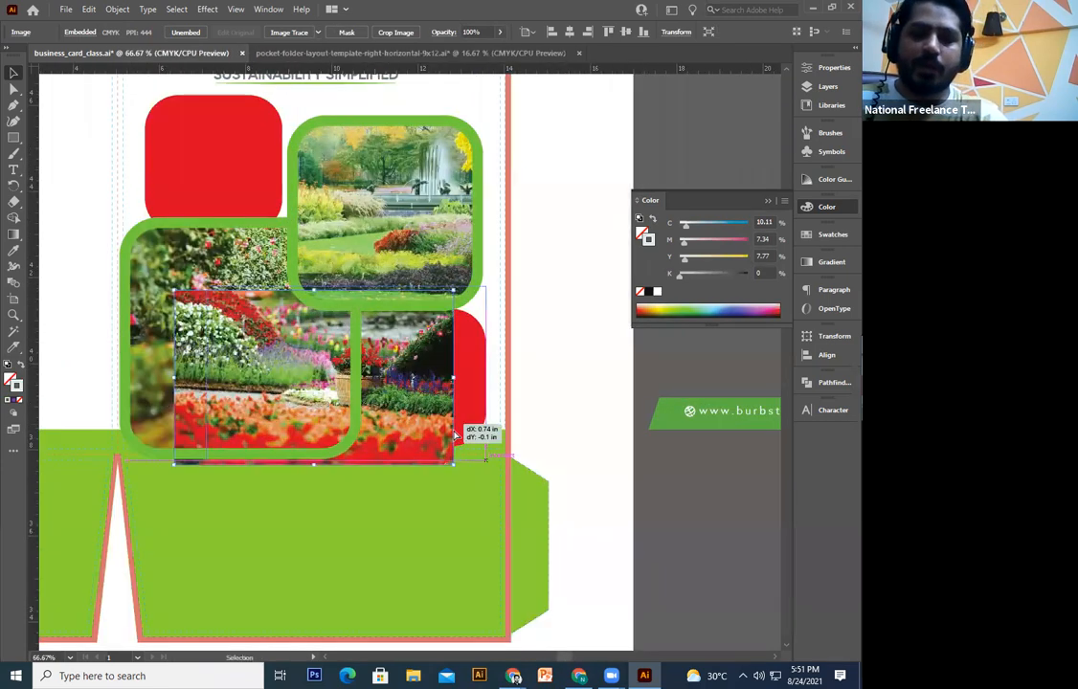
{"action": "key", "text": "ctrl+bracketleft"}
{"action": "key", "text": "ctrl+bracketleft"}
Step: Clip the red-flower photo to the lower-right rounded square and paste a copy of the square in place on top
{"action": "left_click", "coordinate": [421, 386]}
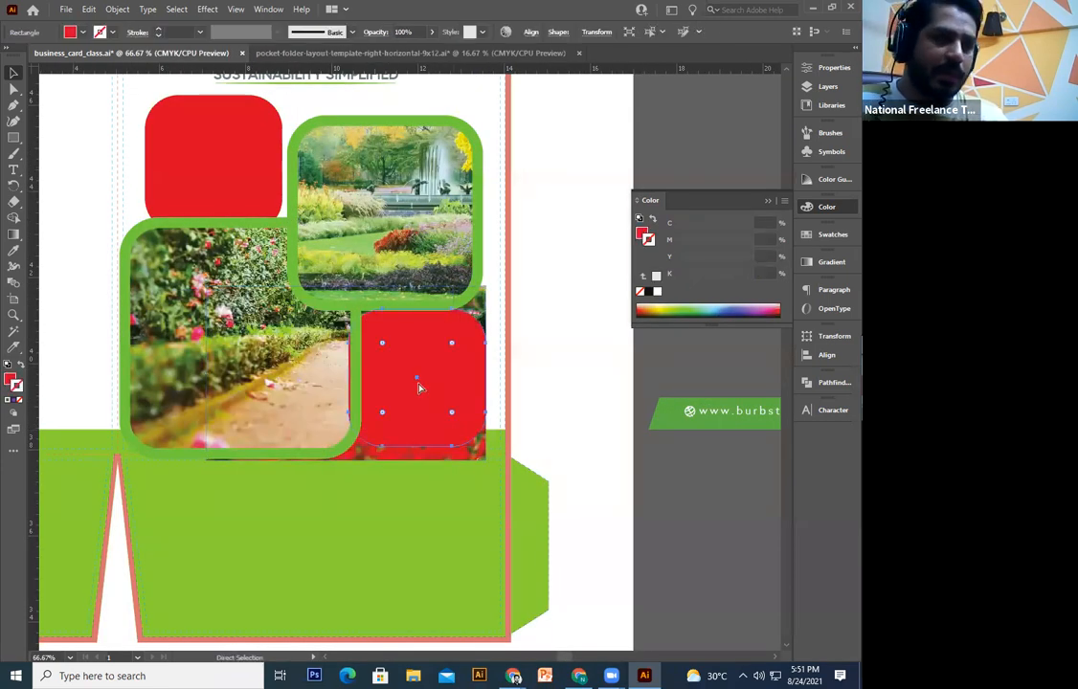
{"action": "left_click", "coordinate": [404, 457], "text": "shift"}
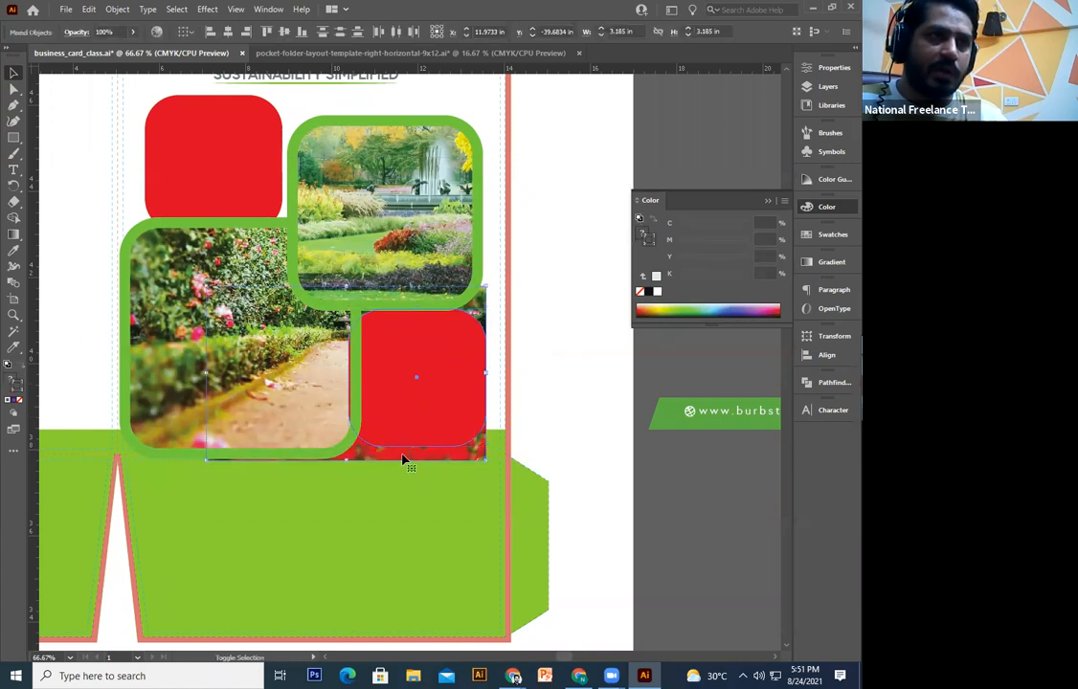
{"action": "right_click", "coordinate": [404, 456]}
{"action": "left_click", "coordinate": [465, 351]}
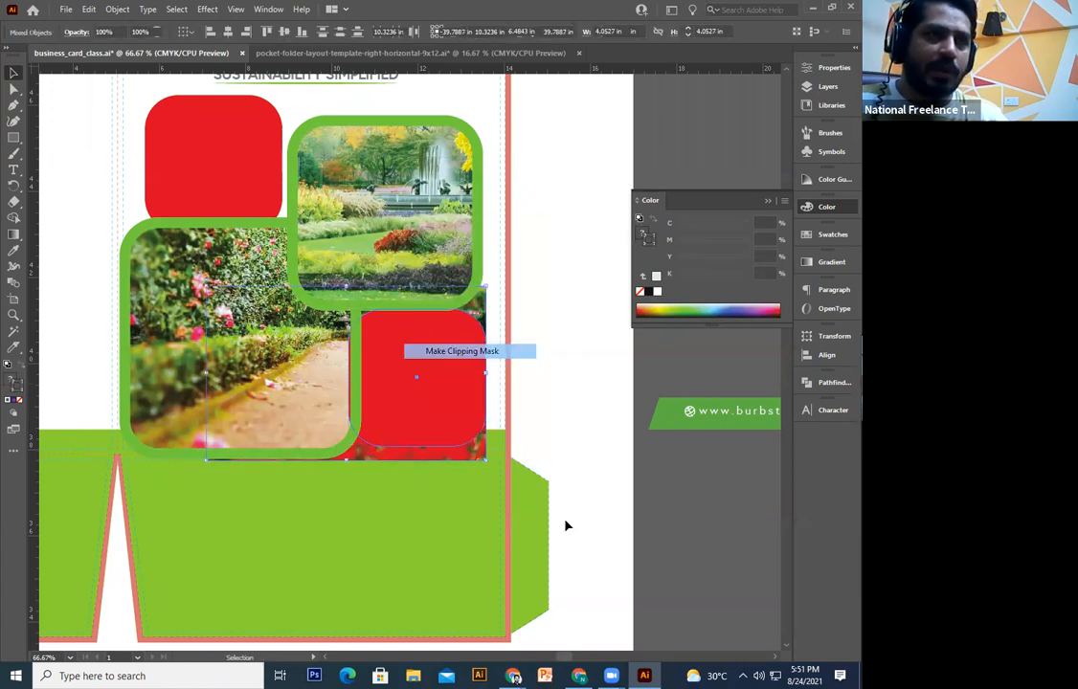
{"action": "key", "text": "ctrl+z"}
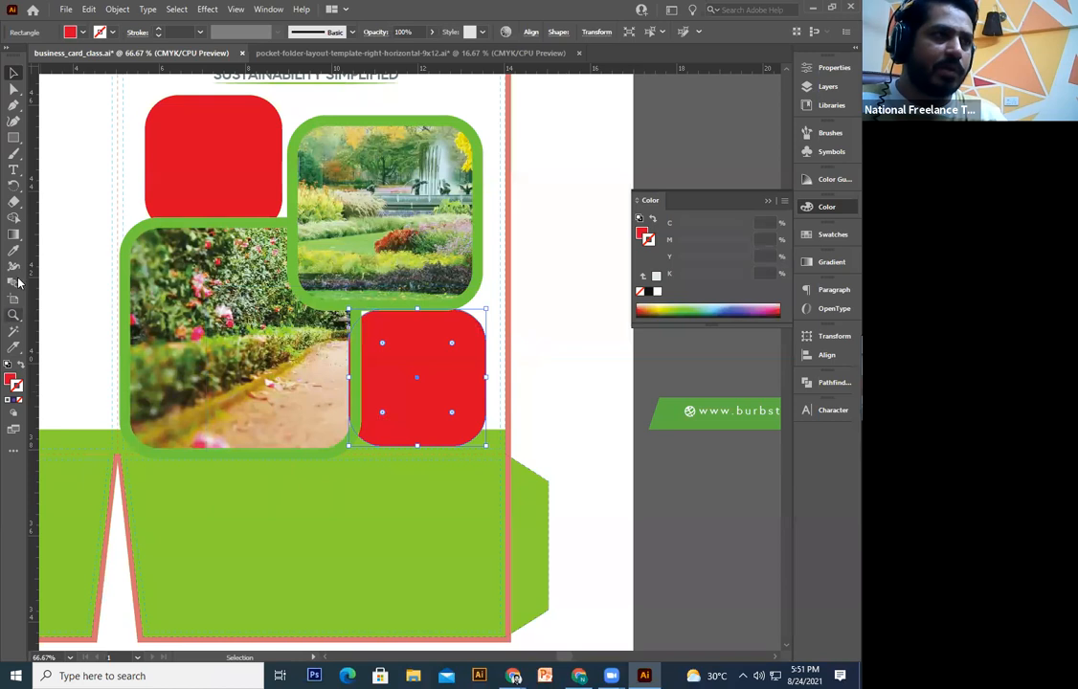
Step: Give the pasted lower-right square the green 18 pt outline and bring it to the front together with the clipped red-flower photo
{"action": "left_click", "coordinate": [13, 251]}
{"action": "left_click", "coordinate": [137, 229]}
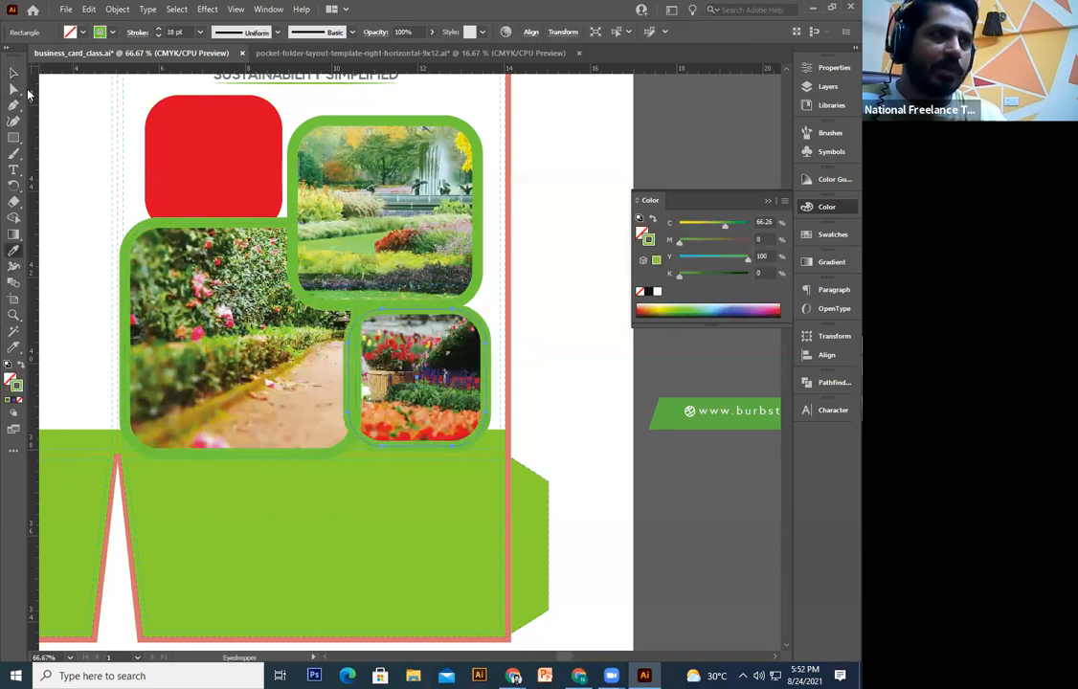
{"action": "left_click", "coordinate": [14, 74]}
{"action": "scroll", "coordinate": [510, 409], "scroll_direction": "right", "scroll_amount": 2}
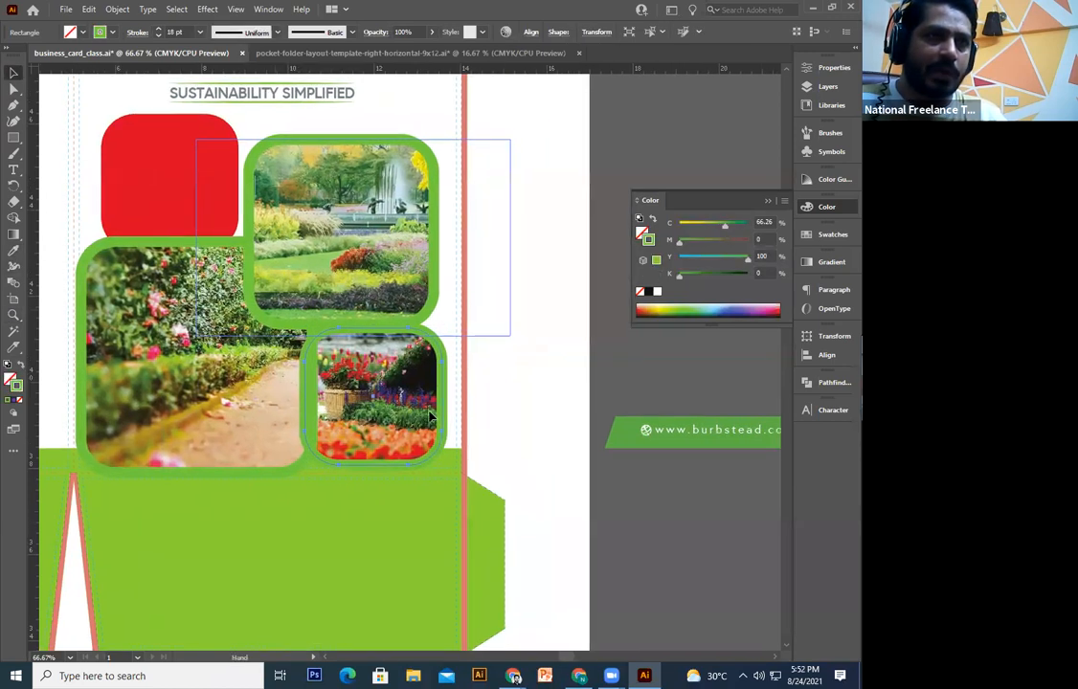
{"action": "right_click", "coordinate": [366, 400]}
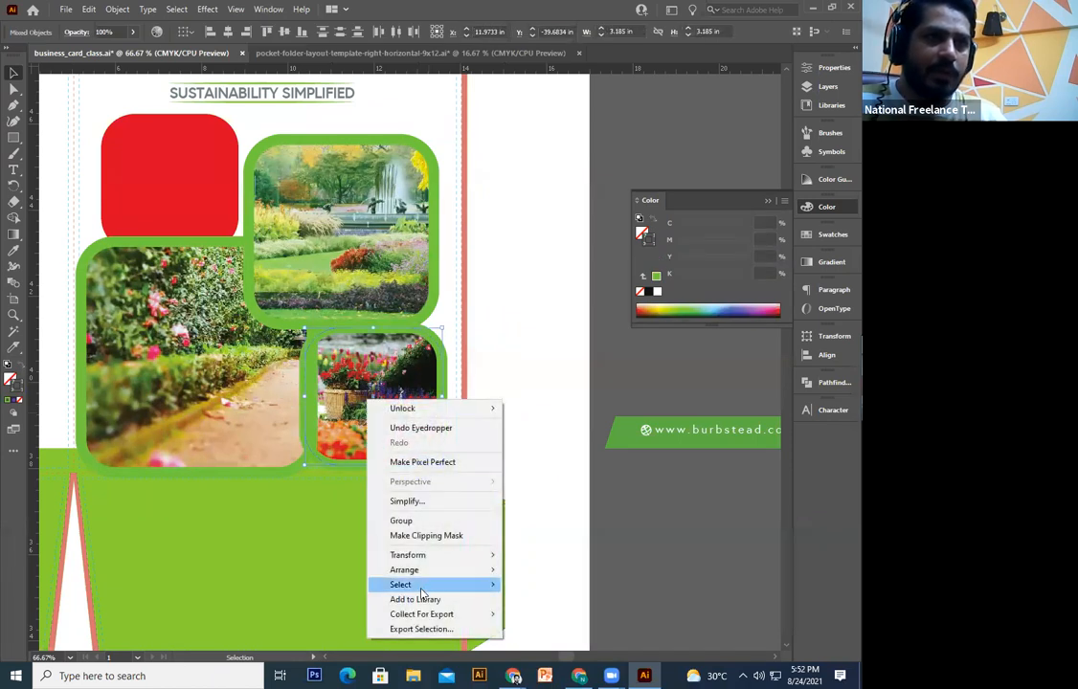
{"action": "mouse_move", "coordinate": [436, 571]}
{"action": "left_click", "coordinate": [542, 572]}
Step: Enlarge the framed red-flower photo to about 3.39 in and move it up so it overlaps the fountain photo's lower-right corner
{"action": "scroll", "coordinate": [465, 438], "scroll_direction": "up", "scroll_amount": 1}
{"action": "left_click_drag", "start_coordinate": [418, 425], "coordinate": [400, 412]}
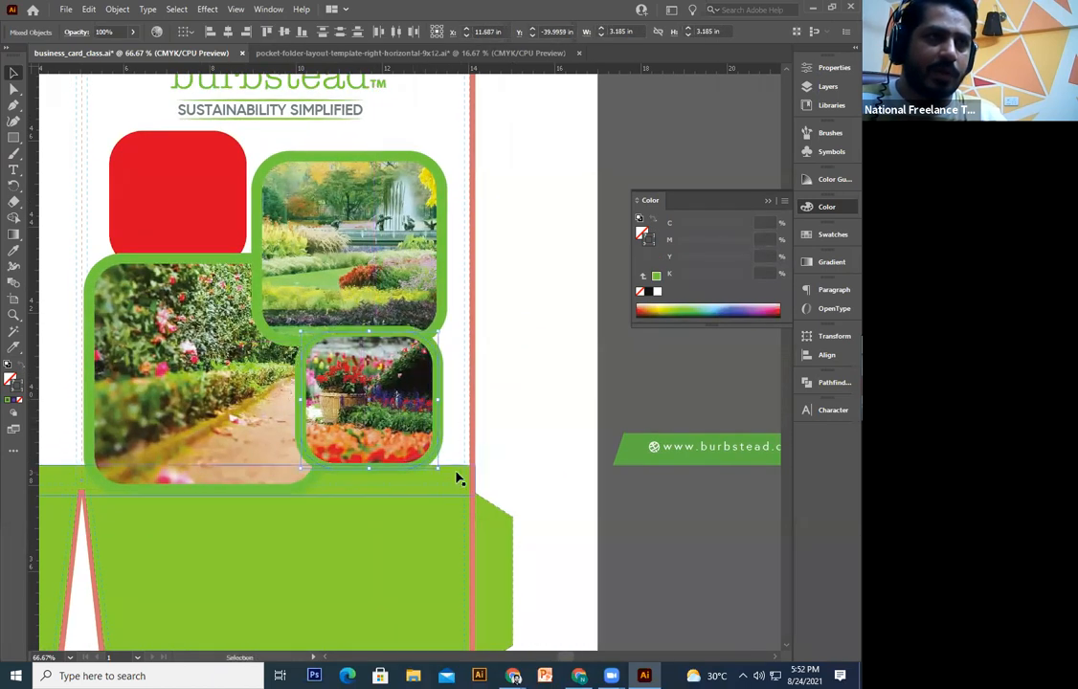
{"action": "left_click_drag", "start_coordinate": [438, 472], "coordinate": [447, 481]}
{"action": "left_click_drag", "start_coordinate": [385, 427], "coordinate": [384, 415]}
{"action": "key", "text": "Up"}
{"action": "key", "text": "Right"}
{"action": "key", "text": "Right"}
{"action": "key", "text": "Right"}
{"action": "key", "text": "Right"}
{"action": "key", "text": "Right"}
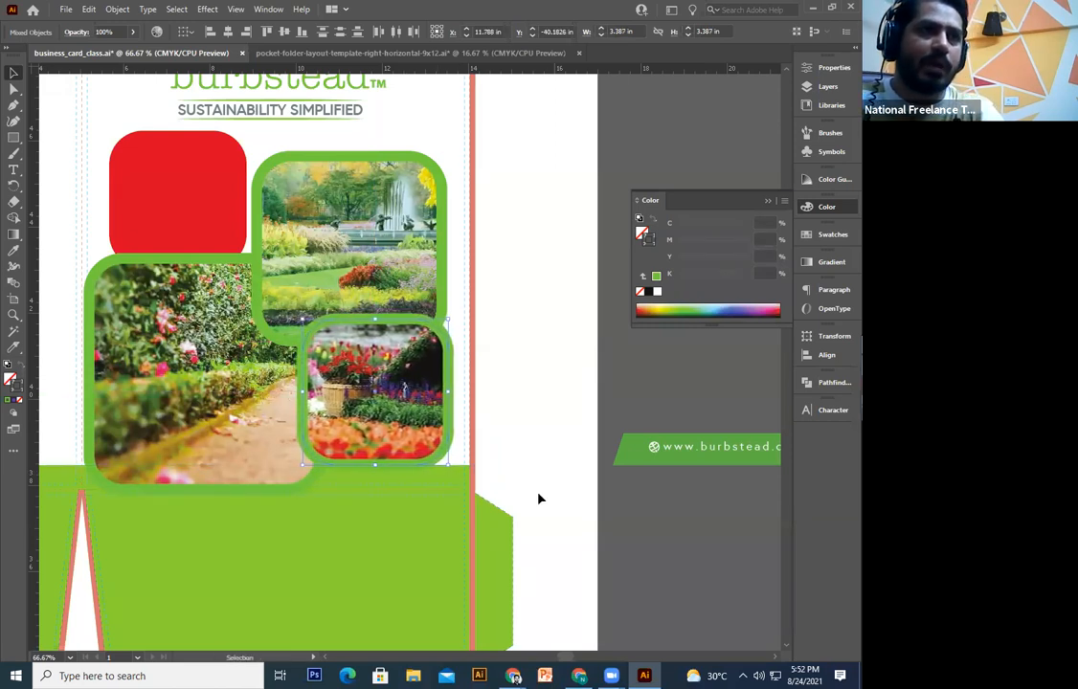
{"action": "left_click", "coordinate": [574, 539]}
{"action": "key", "text": "space"}
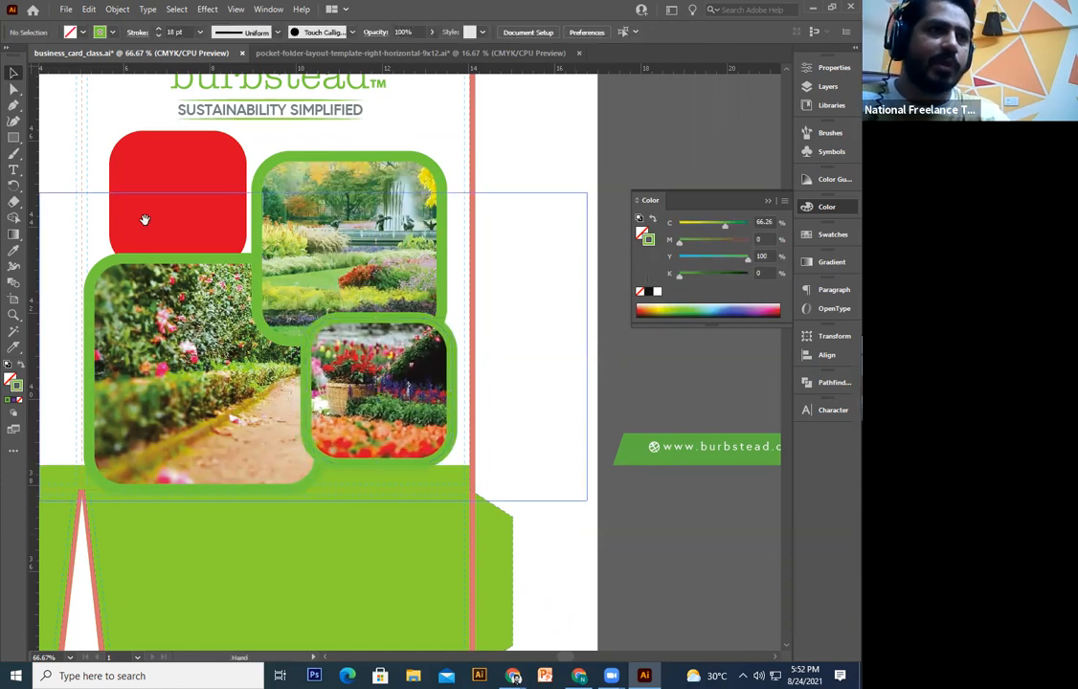
Step: Copy the rose-arch path photo out of the large circular clip group on the first layout's back cover
{"action": "left_click_drag", "start_coordinate": [219, 267], "coordinate": [226, 275]}
{"action": "left_click", "coordinate": [226, 273]}
{"action": "key", "text": "ctrl+minus"}
{"action": "key", "text": "space"}
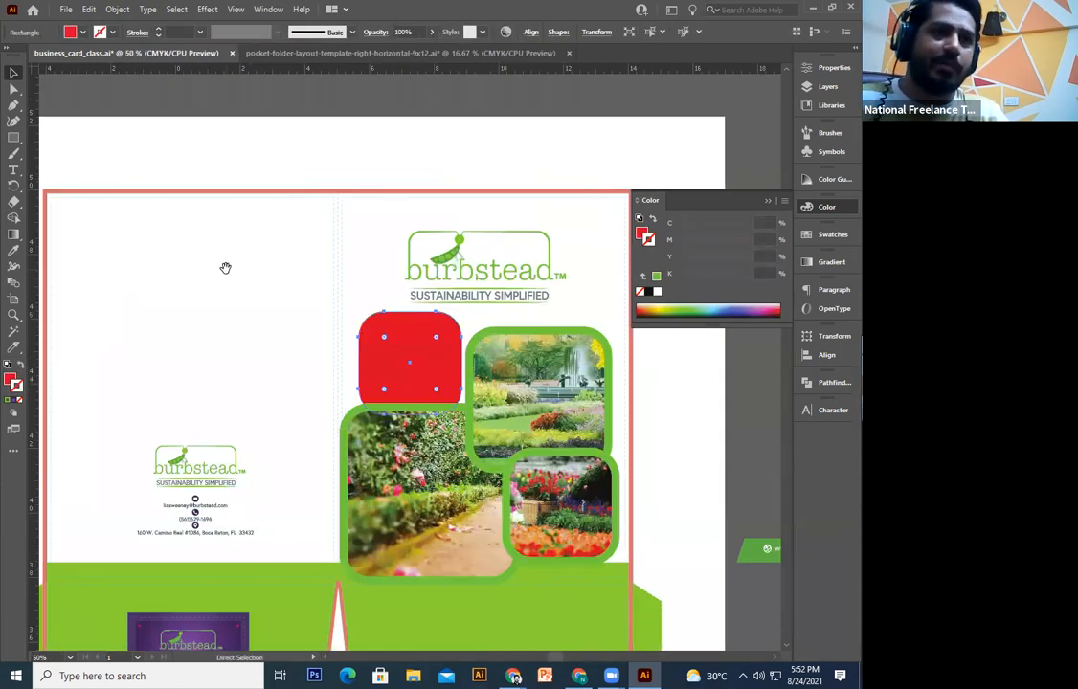
{"action": "key", "text": "ctrl+minus"}
{"action": "scroll", "coordinate": [413, 397], "scroll_direction": "down", "scroll_amount": 10}
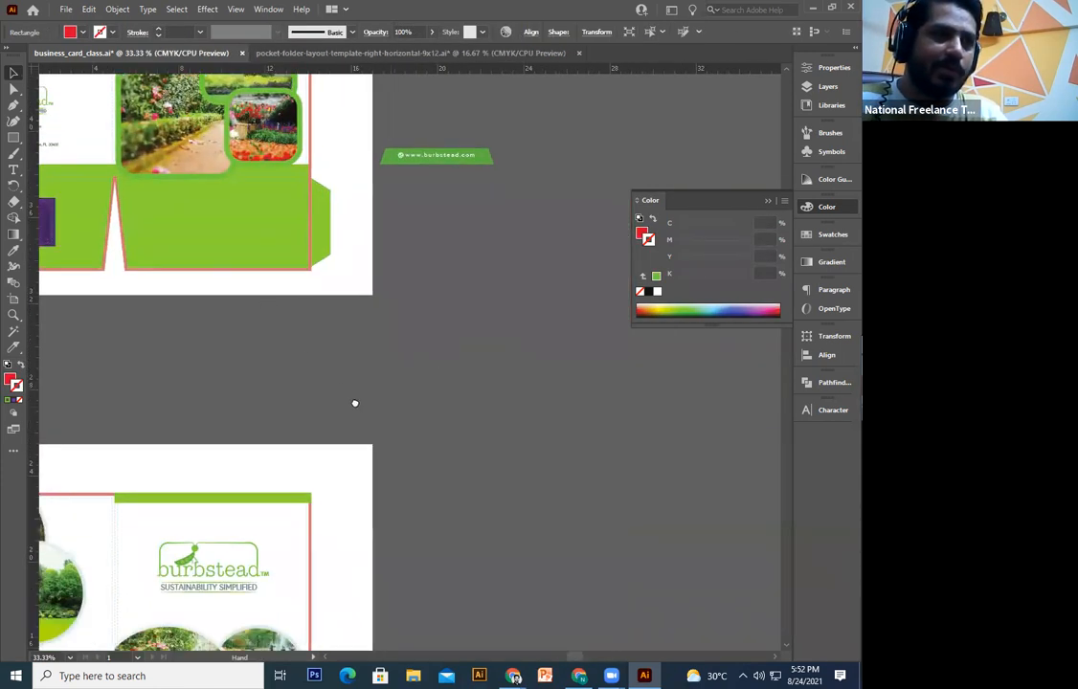
{"action": "key", "text": "space"}
{"action": "left_click_drag", "start_coordinate": [286, 337], "coordinate": [376, 429]}
{"action": "double_click", "coordinate": [272, 314]}
{"action": "double_click", "coordinate": [273, 314]}
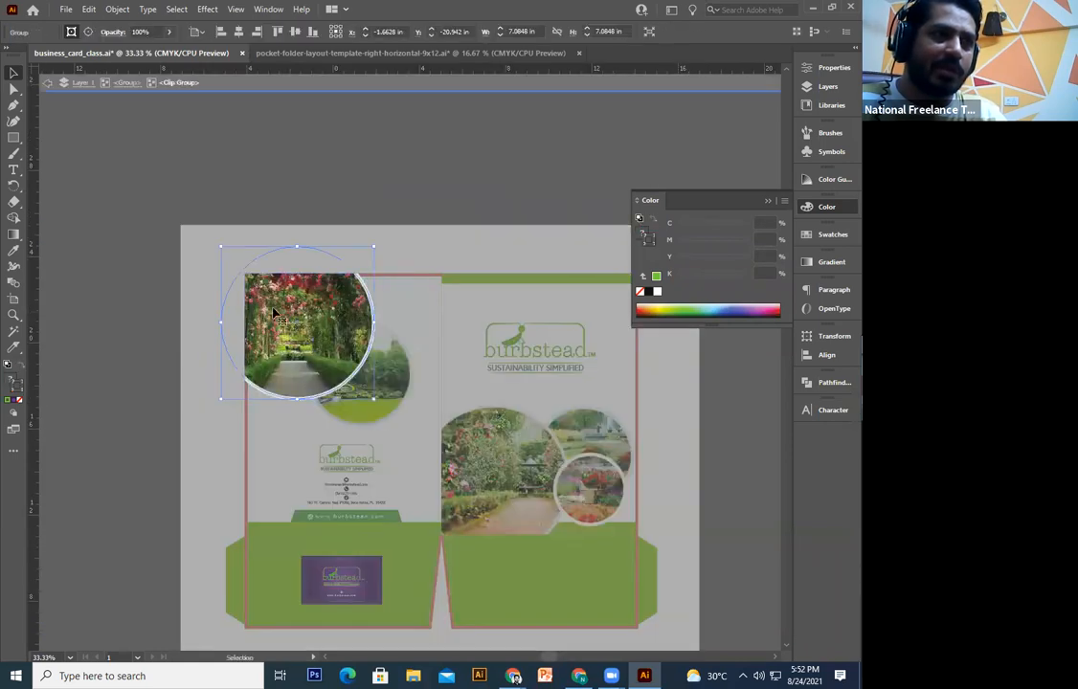
{"action": "double_click", "coordinate": [273, 314]}
{"action": "left_click", "coordinate": [308, 353]}
{"action": "double_click", "coordinate": [270, 326]}
{"action": "left_click", "coordinate": [269, 328]}
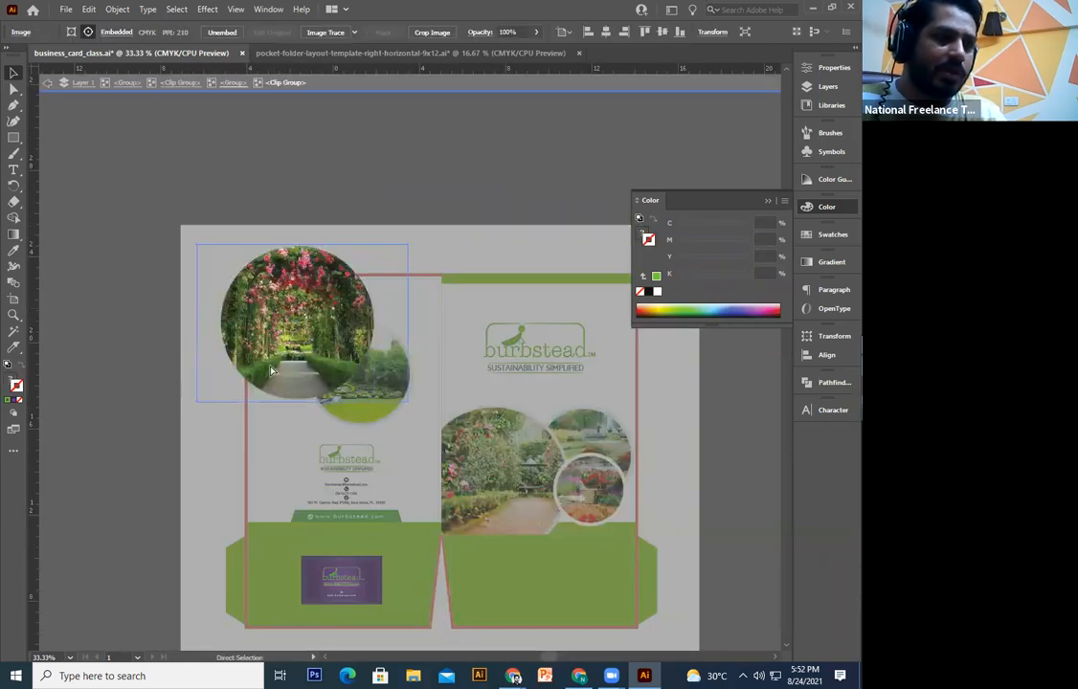
{"action": "double_click", "coordinate": [147, 342]}
Step: Paste the rose-arch photo into the second layout, scale it down to about 4.6 in wide and place it over the upper-left red square
{"action": "key", "text": "space"}
{"action": "left_click_drag", "start_coordinate": [413, 321], "coordinate": [298, 602]}
{"action": "key", "text": "ctrl+v"}
{"action": "key", "text": "ctrl+plus"}
{"action": "key", "text": "space"}
{"action": "left_click_drag", "start_coordinate": [381, 443], "coordinate": [394, 502]}
{"action": "left_click_drag", "start_coordinate": [582, 304], "coordinate": [497, 366]}
{"action": "left_click_drag", "start_coordinate": [423, 402], "coordinate": [322, 306]}
{"action": "left_click_drag", "start_coordinate": [389, 390], "coordinate": [387, 381]}
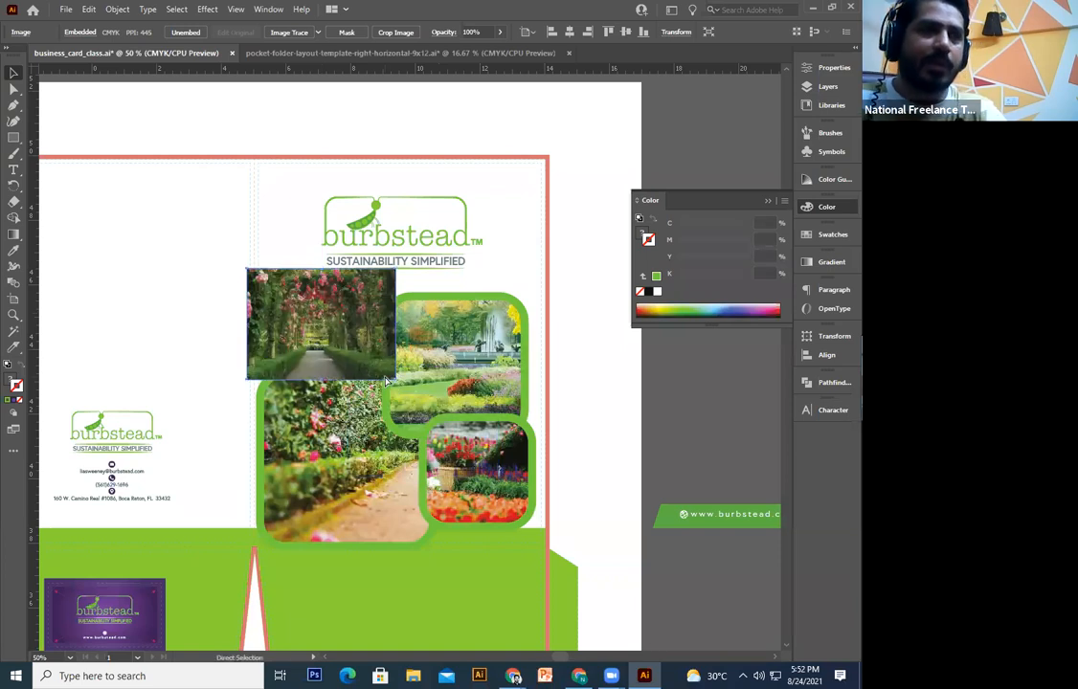
Step: Send the rose-arch photo backward behind the upper-left red square and clip it to that rounded square
{"action": "key", "text": "ctrl+bracketleft"}
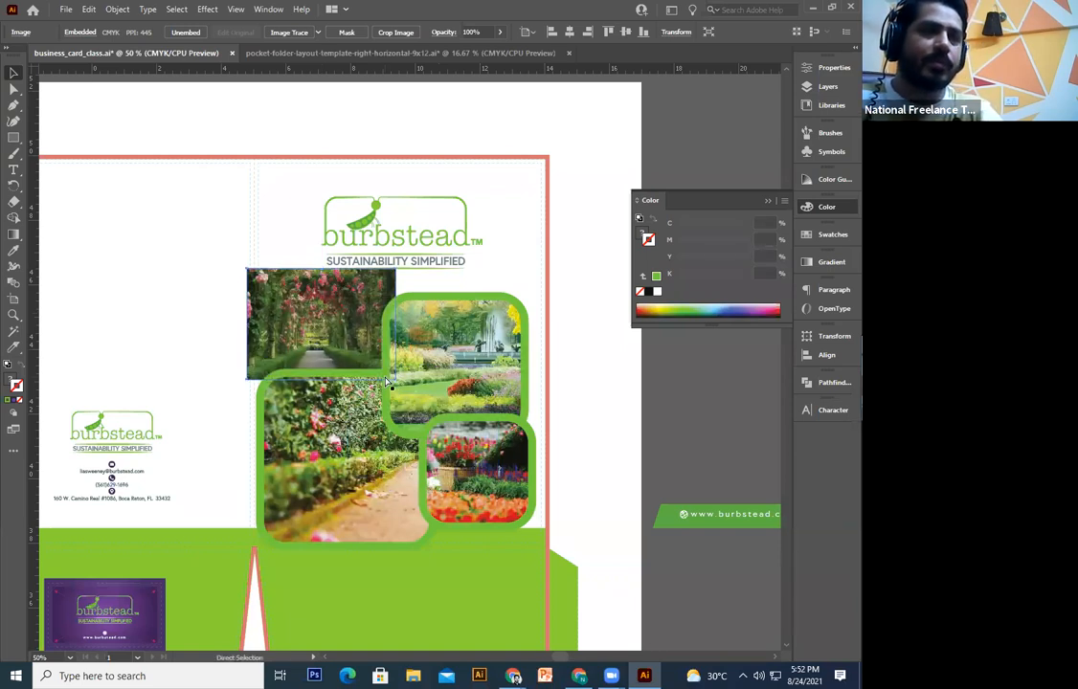
{"action": "key", "text": "ctrl+bracketleft"}
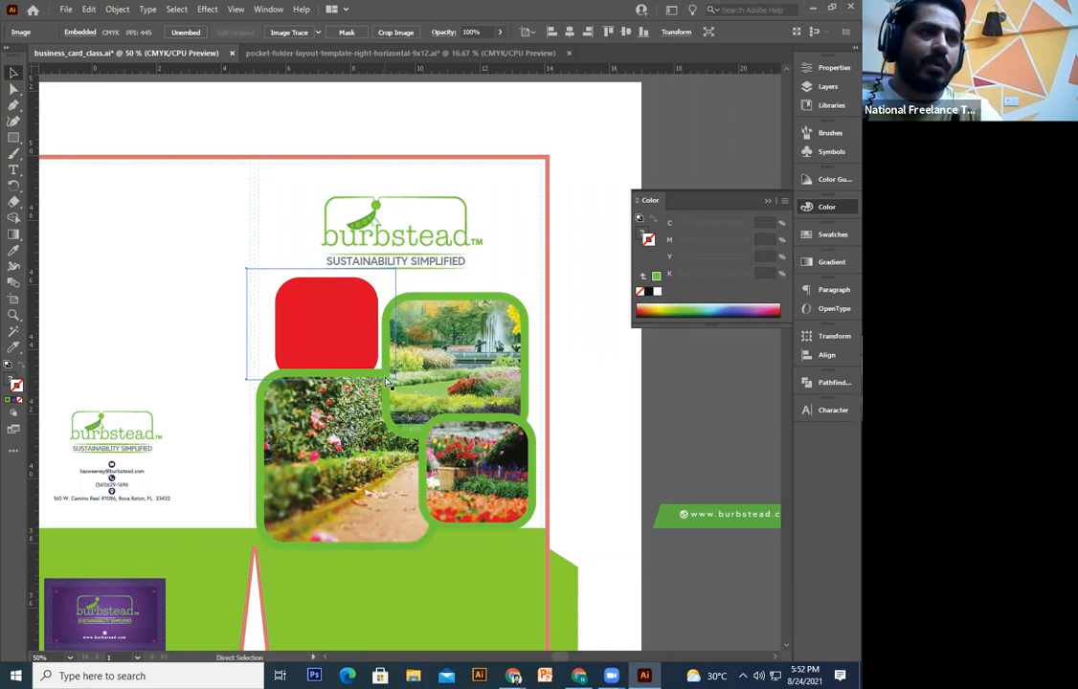
{"action": "key", "text": "v"}
{"action": "right_click", "coordinate": [308, 318]}
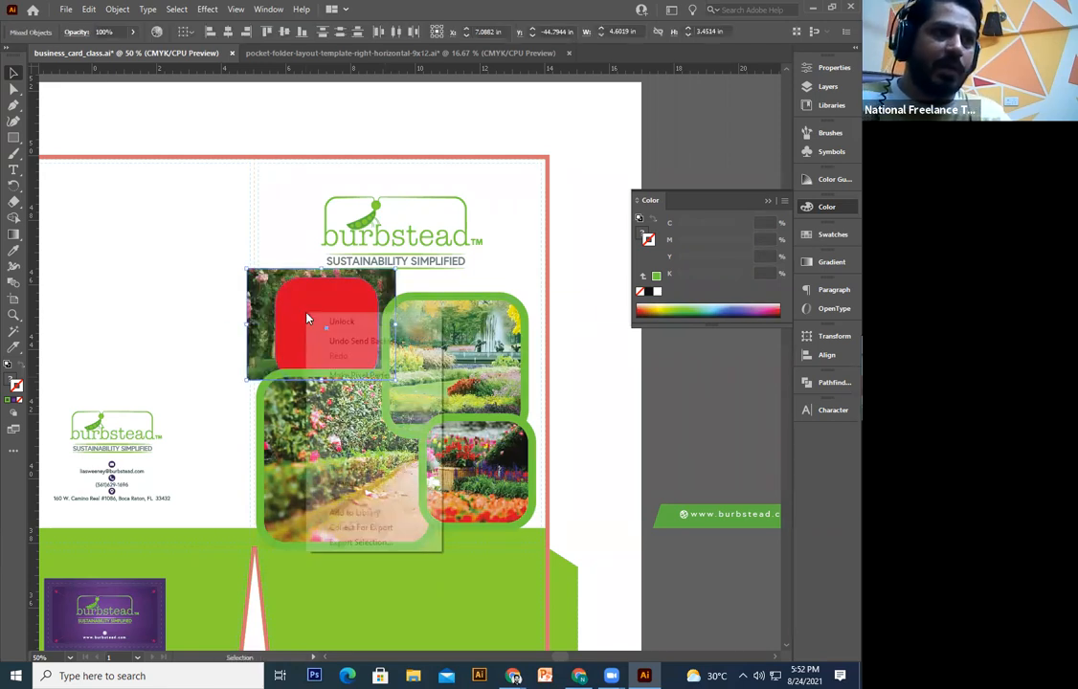
{"action": "left_click", "coordinate": [342, 317]}
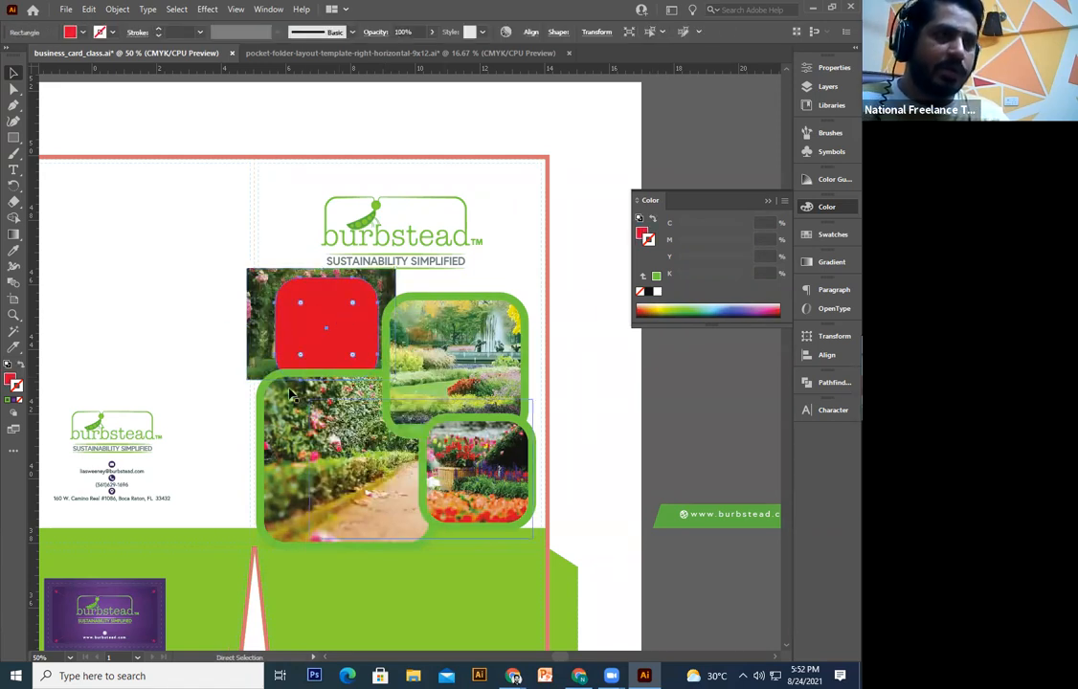
{"action": "left_click", "coordinate": [250, 337], "text": "shift"}
{"action": "right_click", "coordinate": [250, 337]}
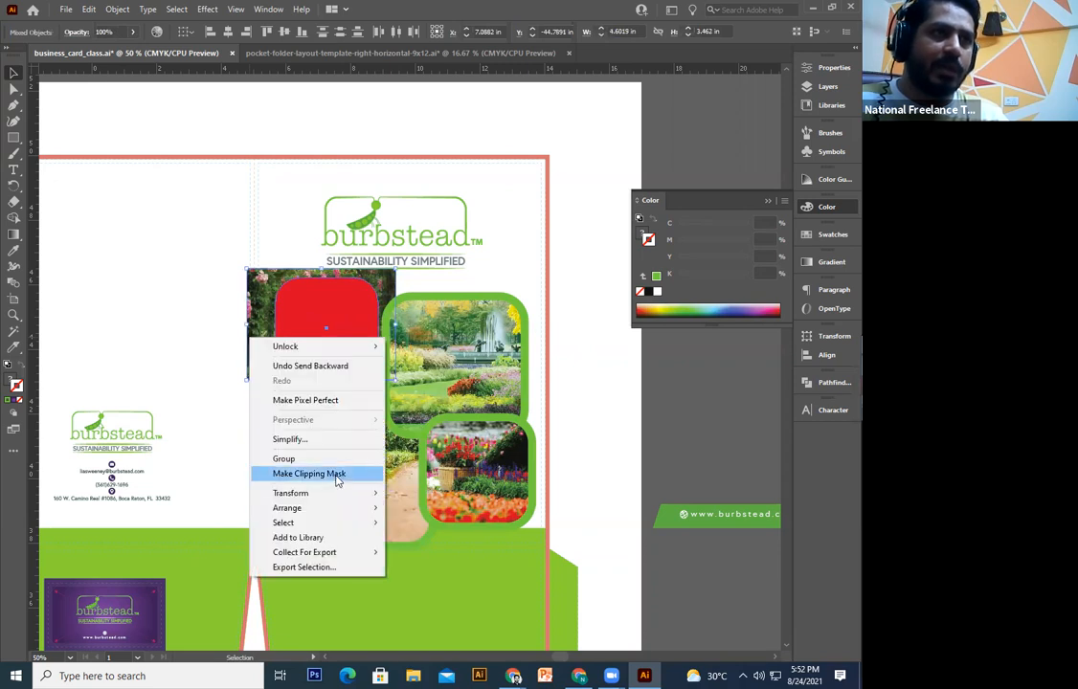
{"action": "left_click", "coordinate": [337, 476]}
Step: Paste a copy of the upper-left rounded square in place and give it the fountain frame's green 18 pt outline
{"action": "key", "text": "ctrl+equal"}
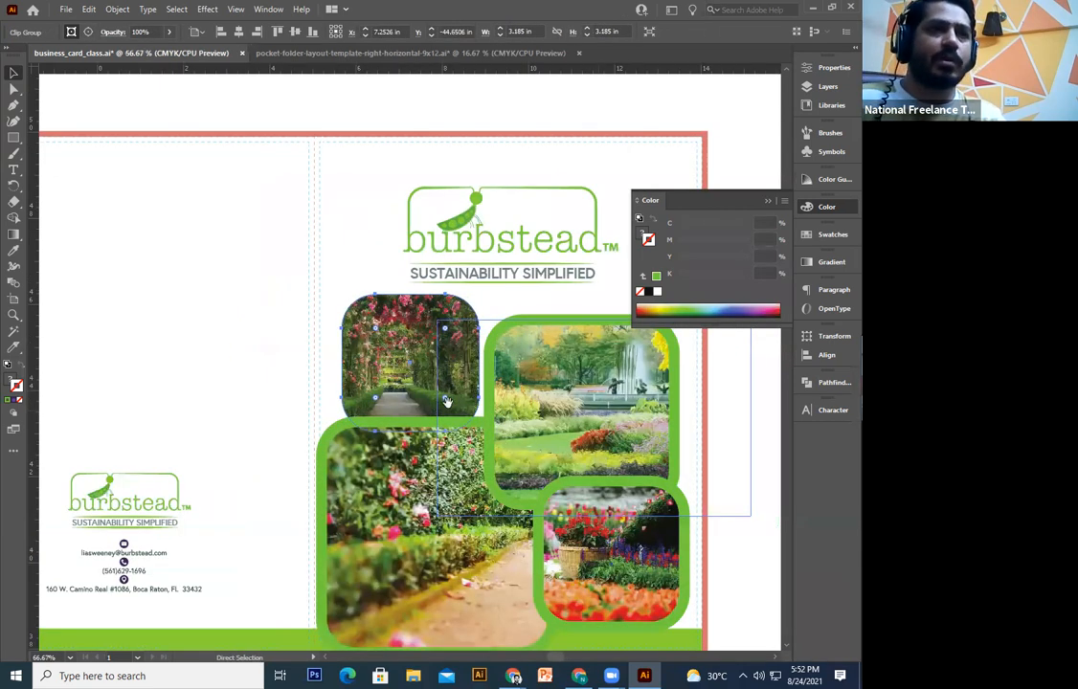
{"action": "key", "text": "ctrl+equal"}
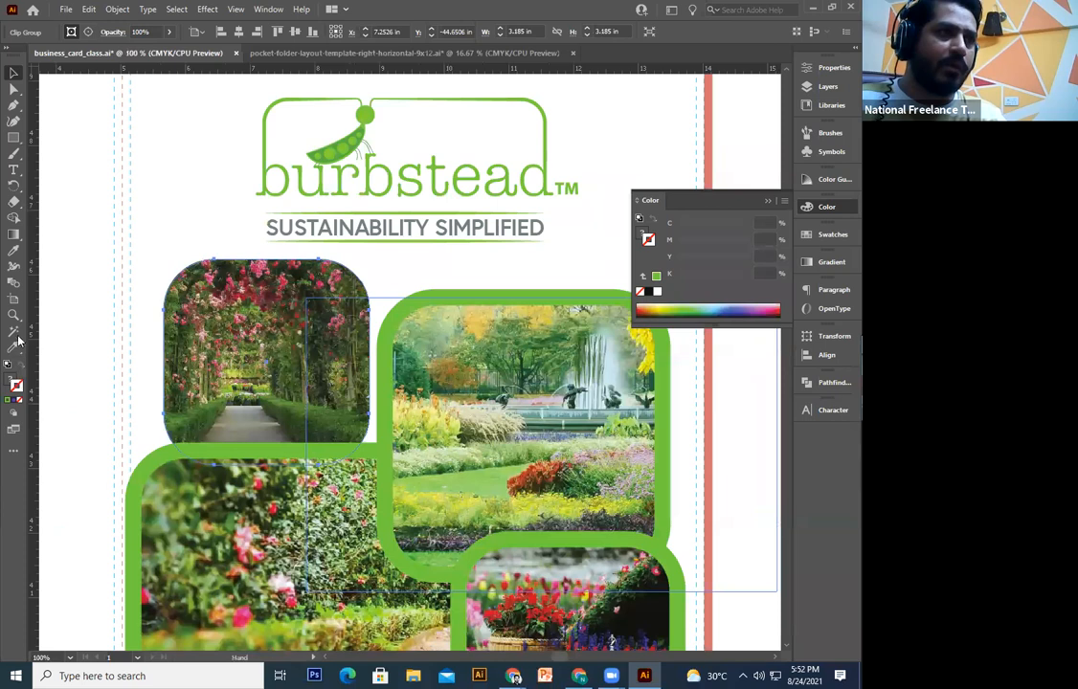
{"action": "key", "text": "ctrl+z"}
{"action": "left_click", "coordinate": [14, 250]}
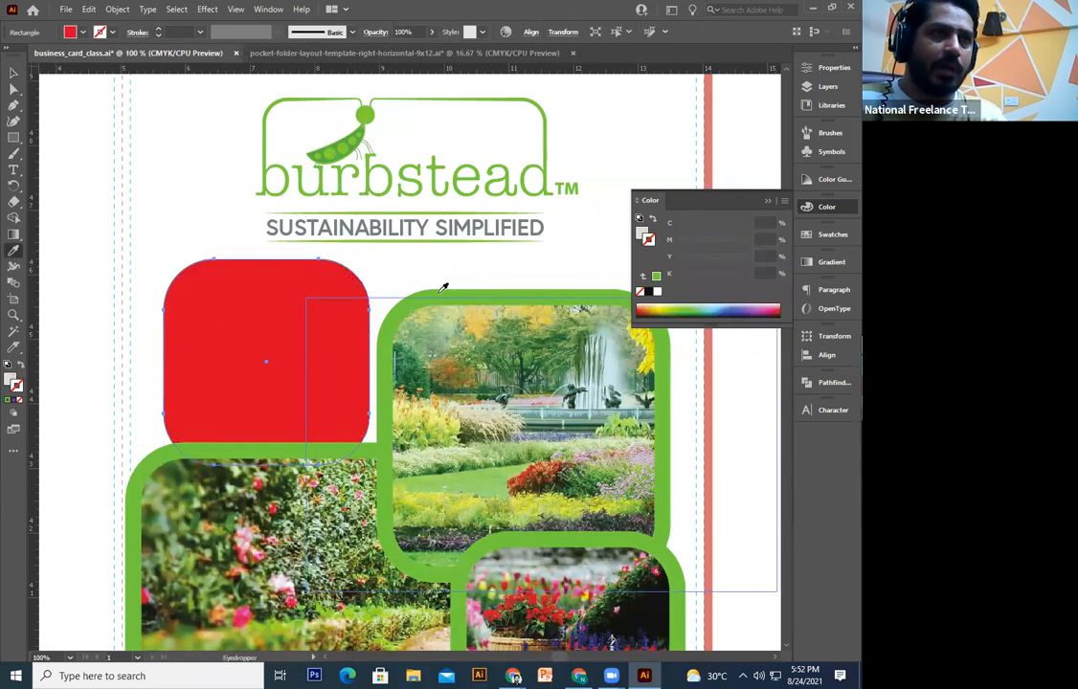
{"action": "left_click", "coordinate": [443, 288]}
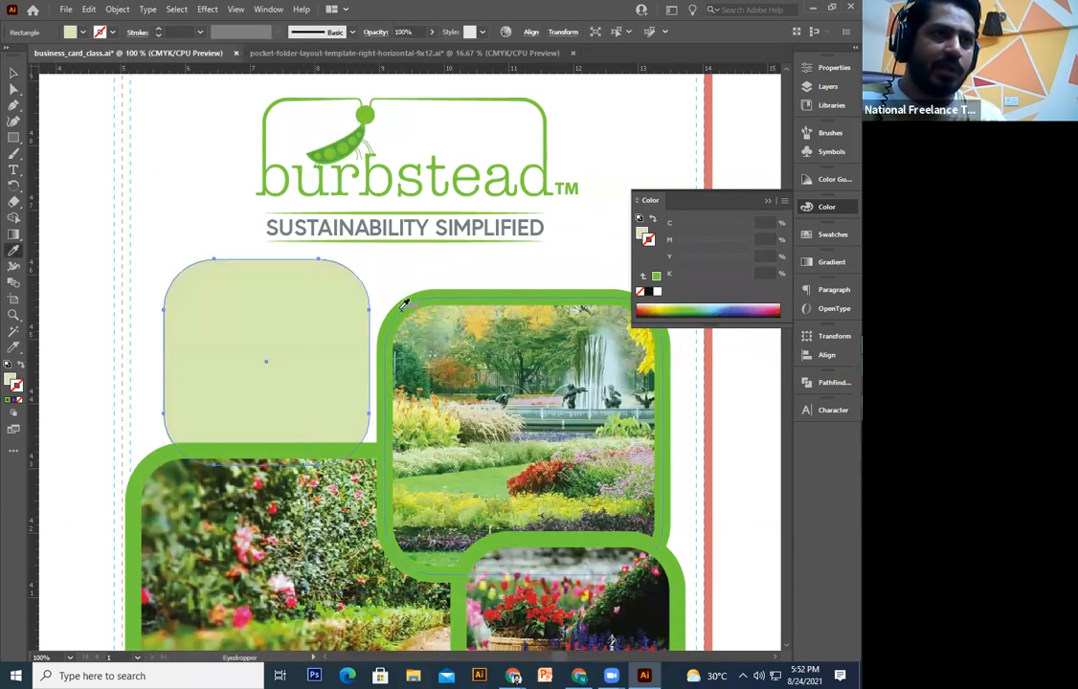
{"action": "left_click", "coordinate": [404, 298]}
{"action": "left_click", "coordinate": [15, 73]}
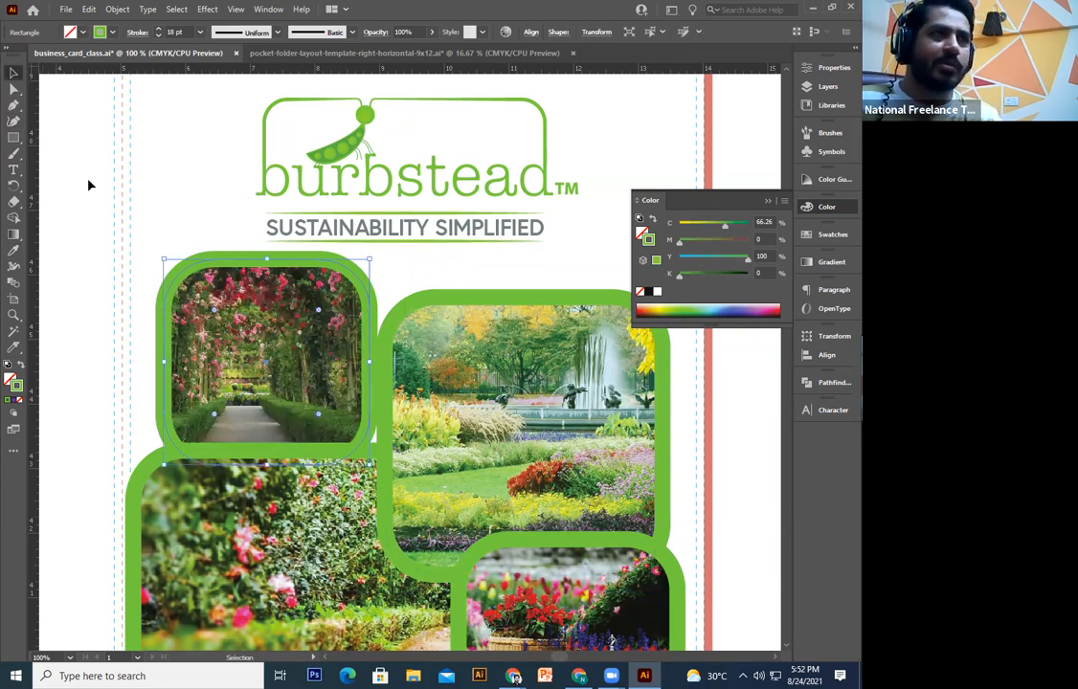
Step: Select the clipped rose-arch photo with its green outline, bring both to the front and group them
{"action": "key", "text": "ctrl+equal"}
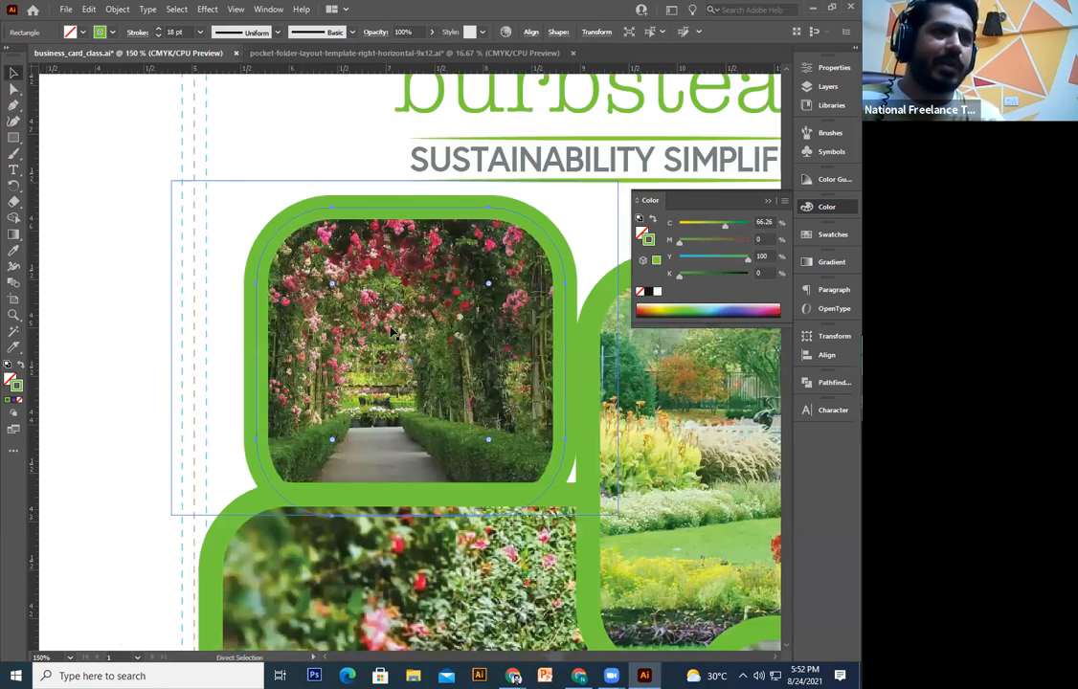
{"action": "left_click", "coordinate": [267, 307], "text": "shift"}
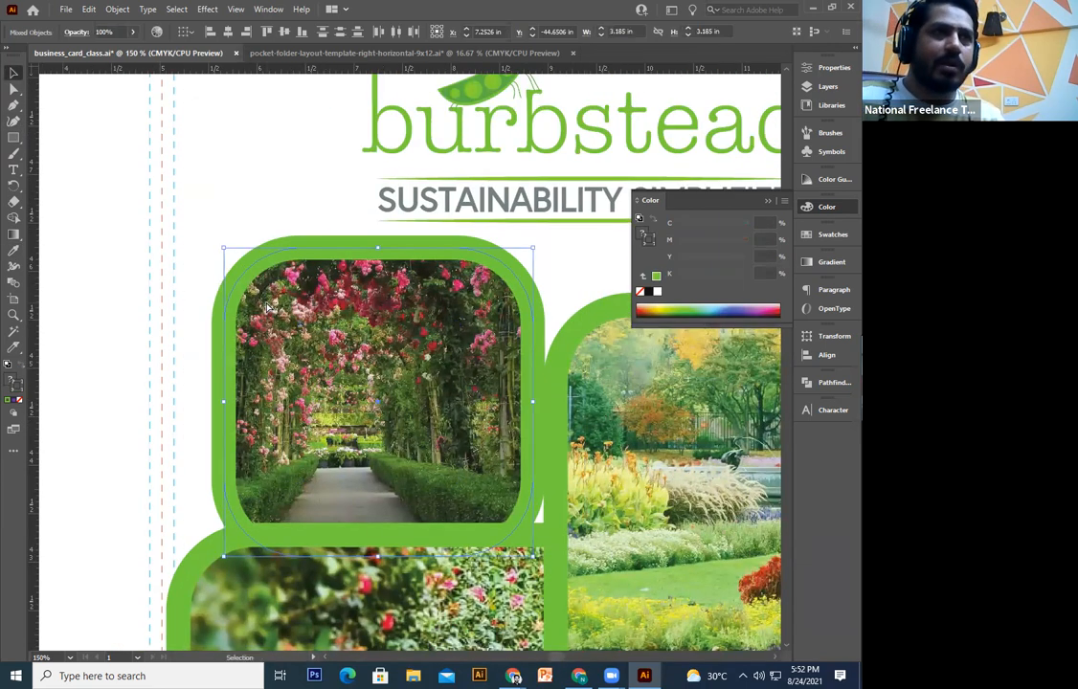
{"action": "key", "text": "ctrl+minus"}
{"action": "key", "text": "ctrl+minus"}
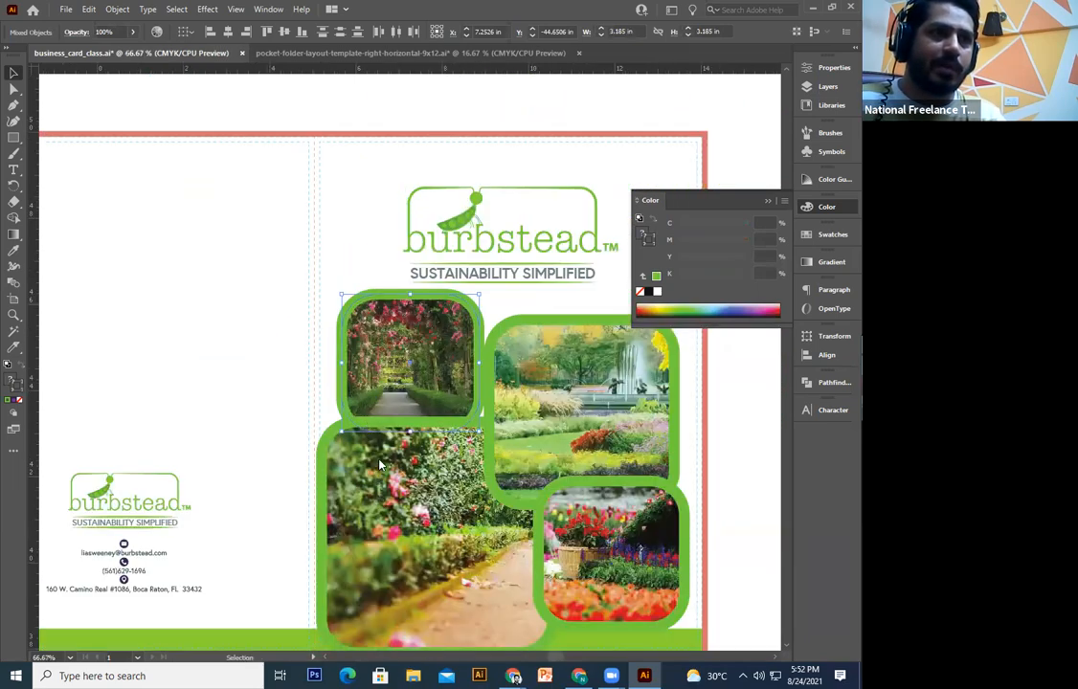
{"action": "right_click", "coordinate": [380, 465]}
{"action": "mouse_move", "coordinate": [325, 490]}
{"action": "left_click", "coordinate": [450, 492]}
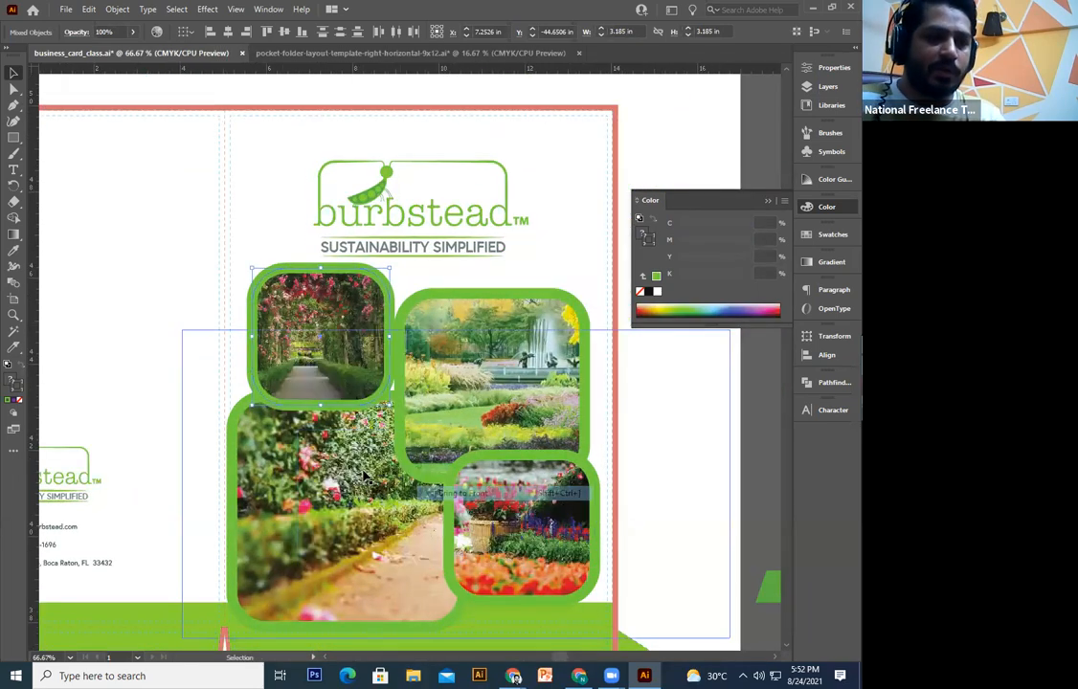
{"action": "key", "text": "ctrl+g"}
Step: Move the framed rose-arch photo down and to the right so it overlaps the garden-path and fountain photos
{"action": "left_click_drag", "start_coordinate": [334, 362], "coordinate": [347, 440]}
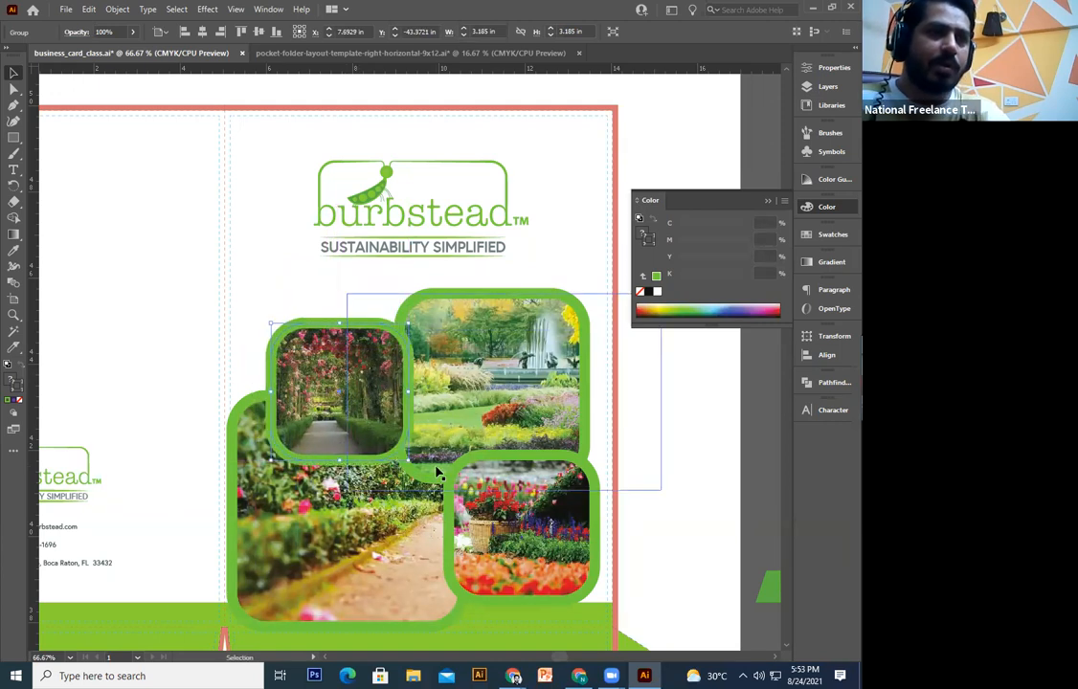
{"action": "key", "text": "Right"}
{"action": "key", "text": "Right"}
{"action": "key", "text": "Right"}
{"action": "key", "text": "Right"}
{"action": "key", "text": "Right"}
{"action": "key", "text": "Right"}
{"action": "key", "text": "Right"}
{"action": "key", "text": "Right"}
{"action": "key", "text": "Right"}
{"action": "key", "text": "Right"}
{"action": "key", "text": "Right"}
{"action": "key", "text": "Right"}
{"action": "key", "text": "Right"}
{"action": "key", "text": "Right"}
{"action": "key", "text": "Right"}
{"action": "key", "text": "Right"}
{"action": "key", "text": "Right"}
{"action": "key", "text": "Right"}
{"action": "key", "text": "Right"}
{"action": "key", "text": "Right"}
{"action": "key", "text": "Right"}
{"action": "key", "text": "Right"}
{"action": "key", "text": "Right"}
{"action": "key", "text": "Right"}
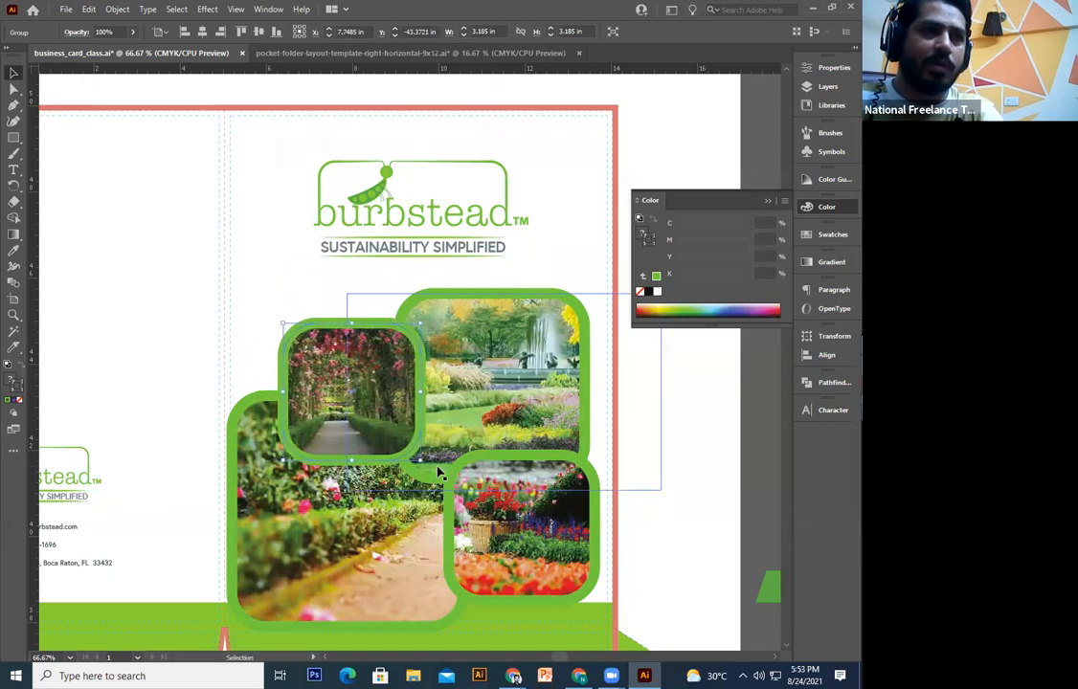
{"action": "left_click", "coordinate": [685, 533]}
{"action": "key", "text": "a"}
{"action": "key", "text": "ctrl+minus"}
{"action": "left_click_drag", "start_coordinate": [417, 562], "coordinate": [373, 520]}
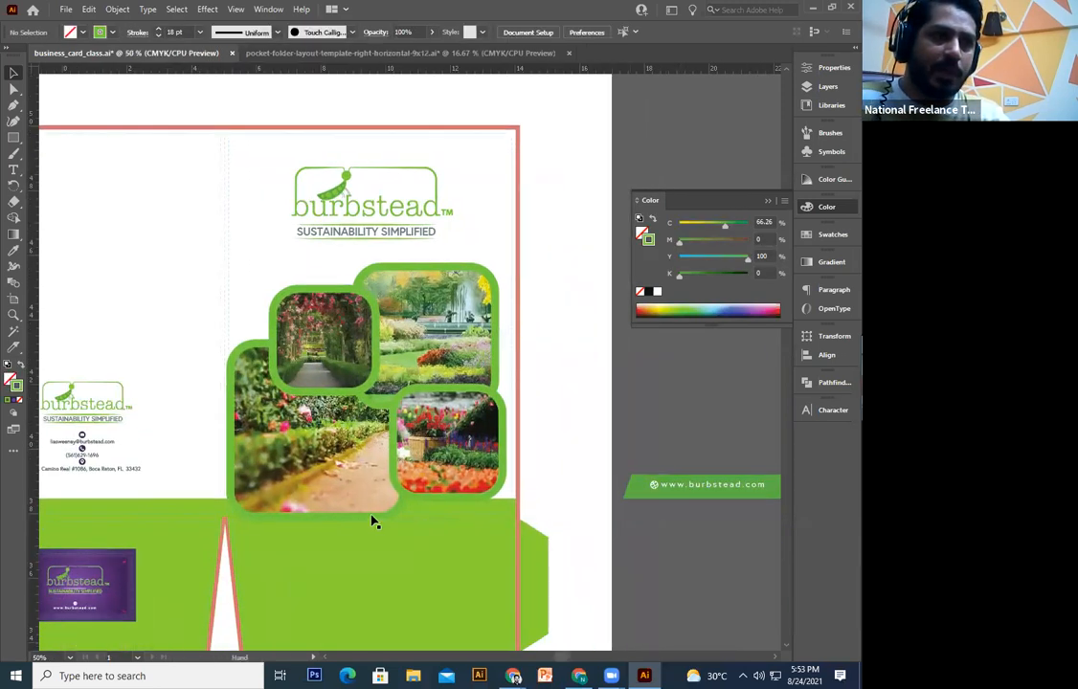
Step: Delete the green background shapes covering the folder's pocket area below the garden photos
{"action": "left_click", "coordinate": [379, 518]}
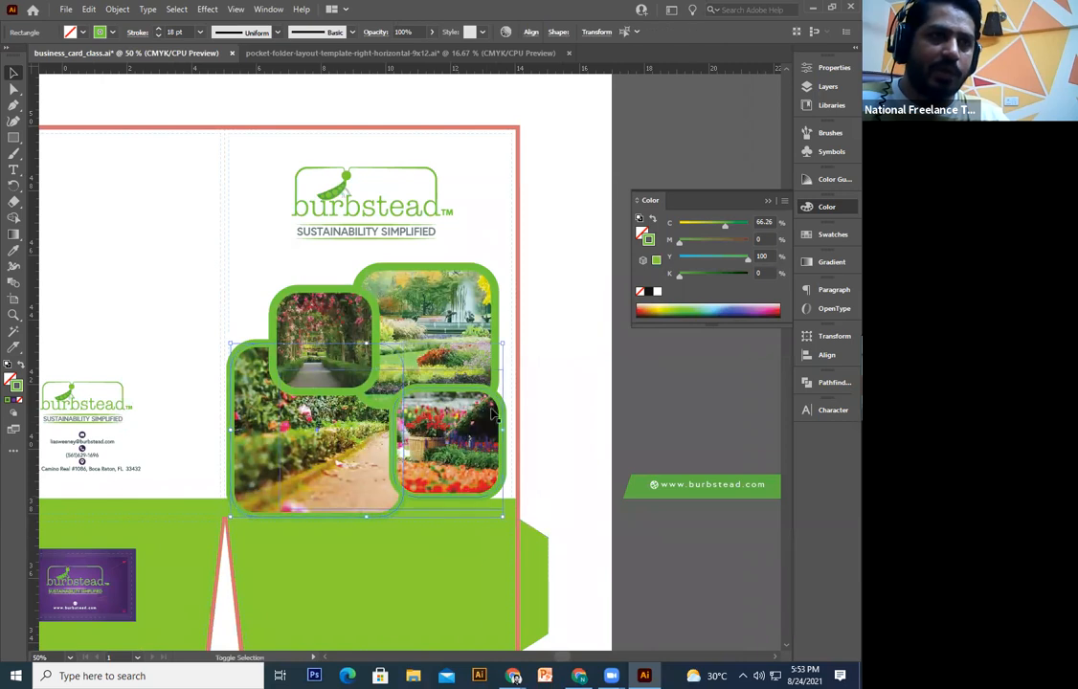
{"action": "left_click", "coordinate": [592, 441]}
{"action": "left_click", "coordinate": [483, 508]}
{"action": "key", "text": "Delete"}
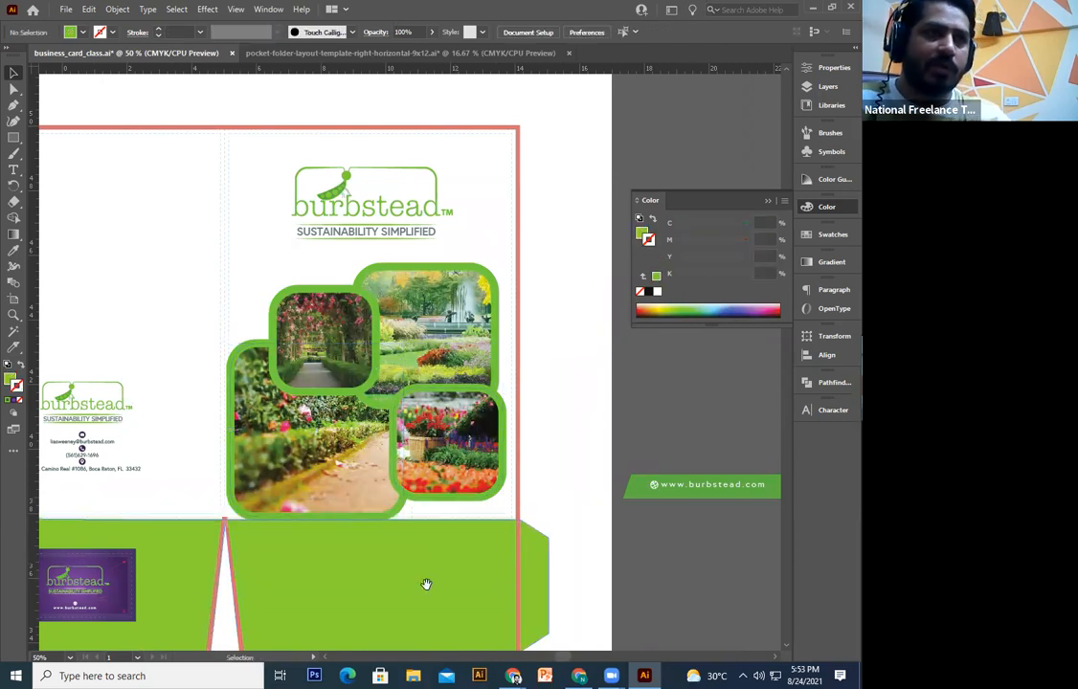
{"action": "left_click_drag", "start_coordinate": [383, 600], "coordinate": [448, 438]}
{"action": "left_click", "coordinate": [447, 439]}
{"action": "key", "text": "Delete"}
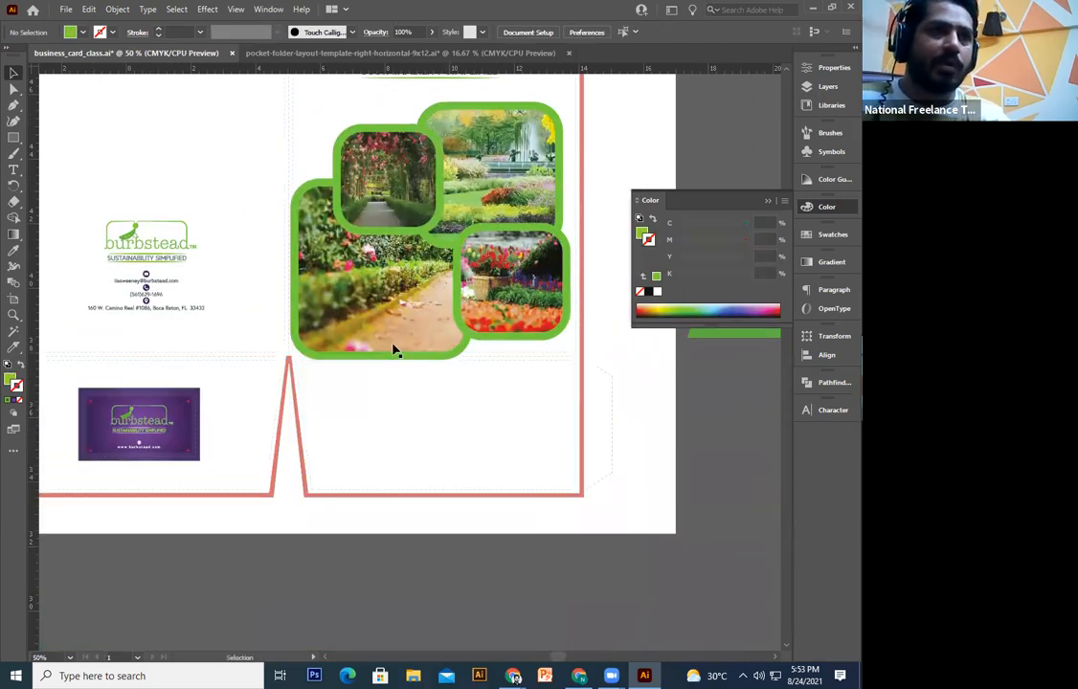
{"action": "scroll", "coordinate": [393, 352], "scroll_direction": "up", "scroll_amount": 4}
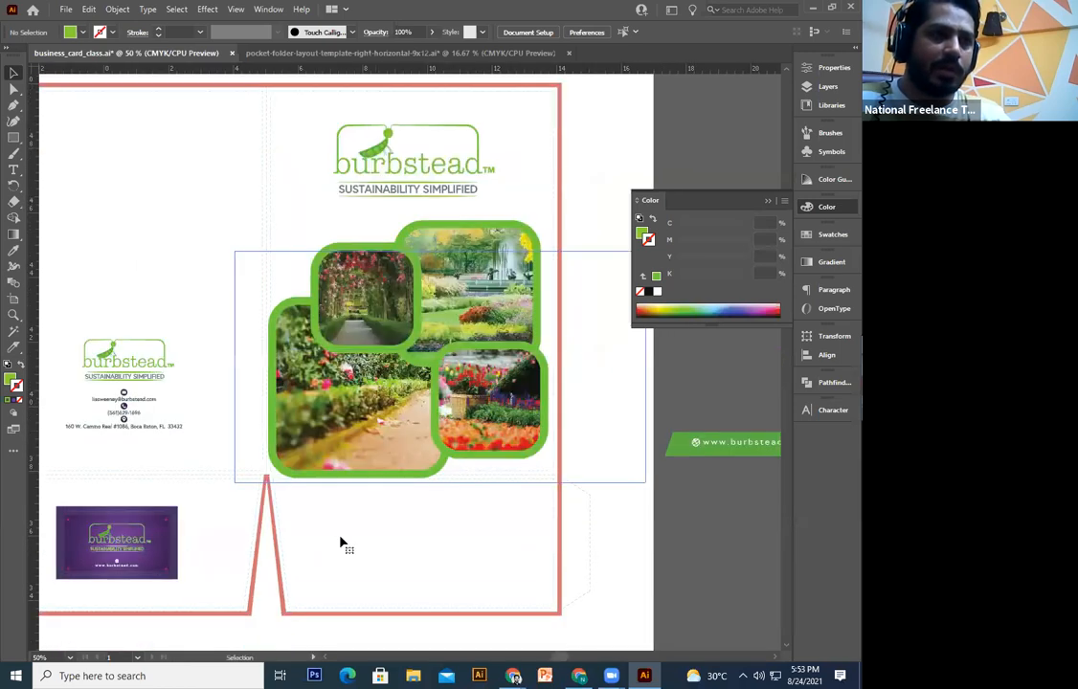
Step: Sample the folder's blank white area with the Eyedropper as the current fill colour
{"action": "key", "text": "ctrl+z"}
{"action": "left_click", "coordinate": [8, 380]}
{"action": "left_click", "coordinate": [14, 250]}
{"action": "left_click", "coordinate": [75, 149]}
{"action": "left_click", "coordinate": [14, 74]}
{"action": "left_click_drag", "start_coordinate": [652, 590], "coordinate": [635, 568]}
{"action": "left_click", "coordinate": [156, 279]}
{"action": "left_click_drag", "start_coordinate": [156, 279], "coordinate": [166, 336]}
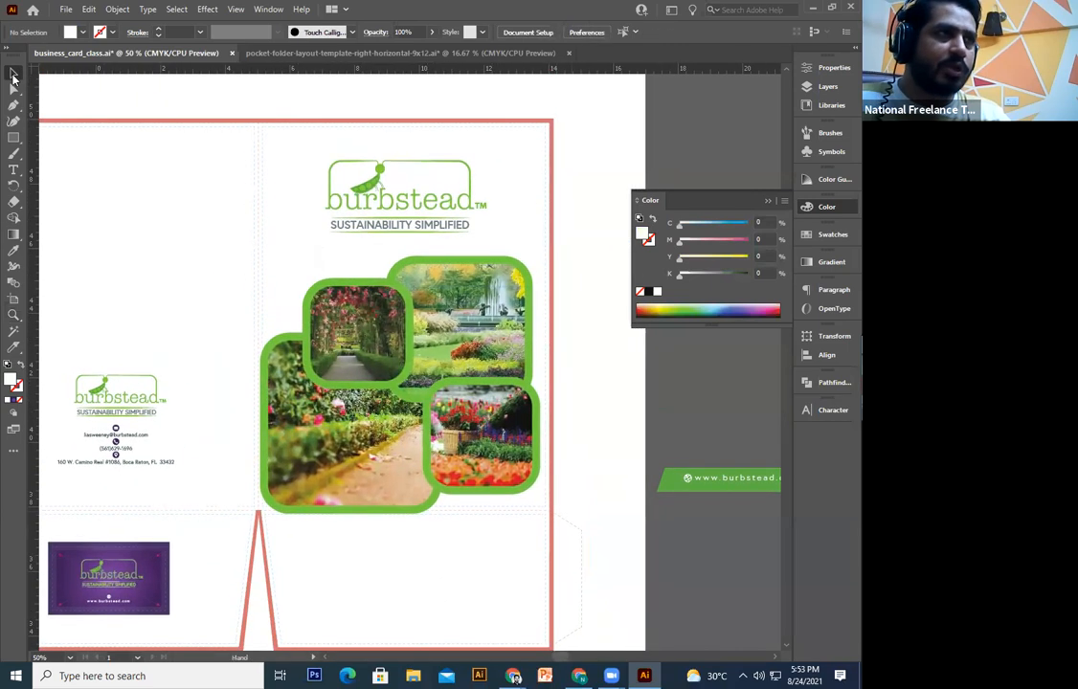
Step: Select the rounded frames of all four garden photos and set their stroke to the white swatch
{"action": "left_click_drag", "start_coordinate": [397, 498], "coordinate": [398, 517]}
{"action": "left_click", "coordinate": [483, 494]}
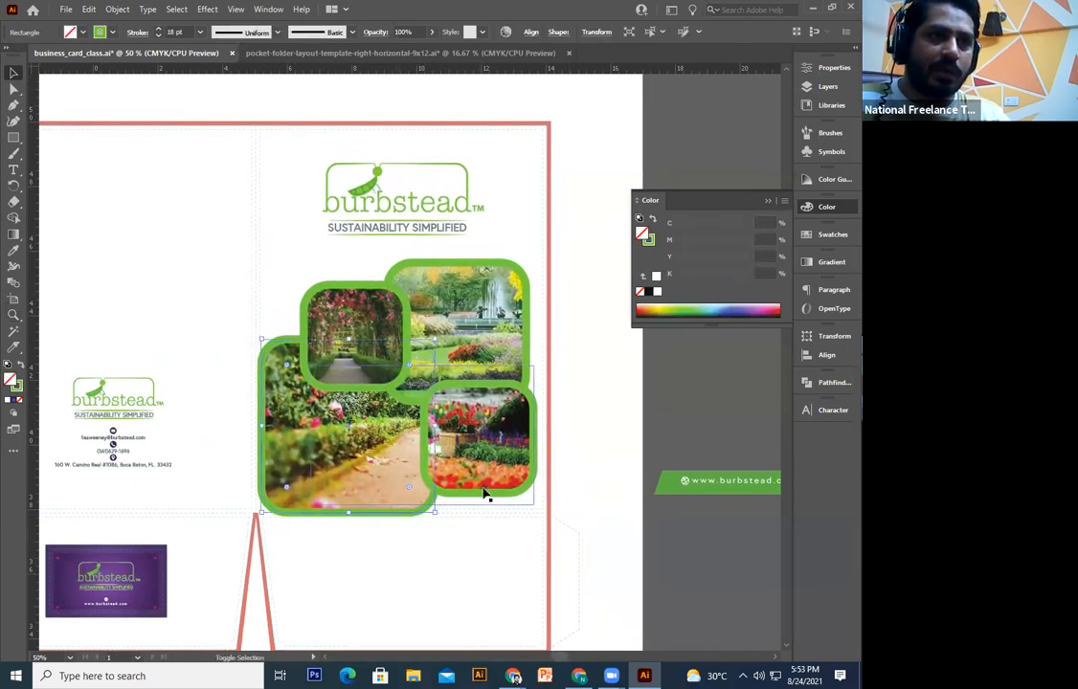
{"action": "left_click", "coordinate": [433, 433], "text": "shift"}
{"action": "left_click", "coordinate": [402, 396], "text": "shift"}
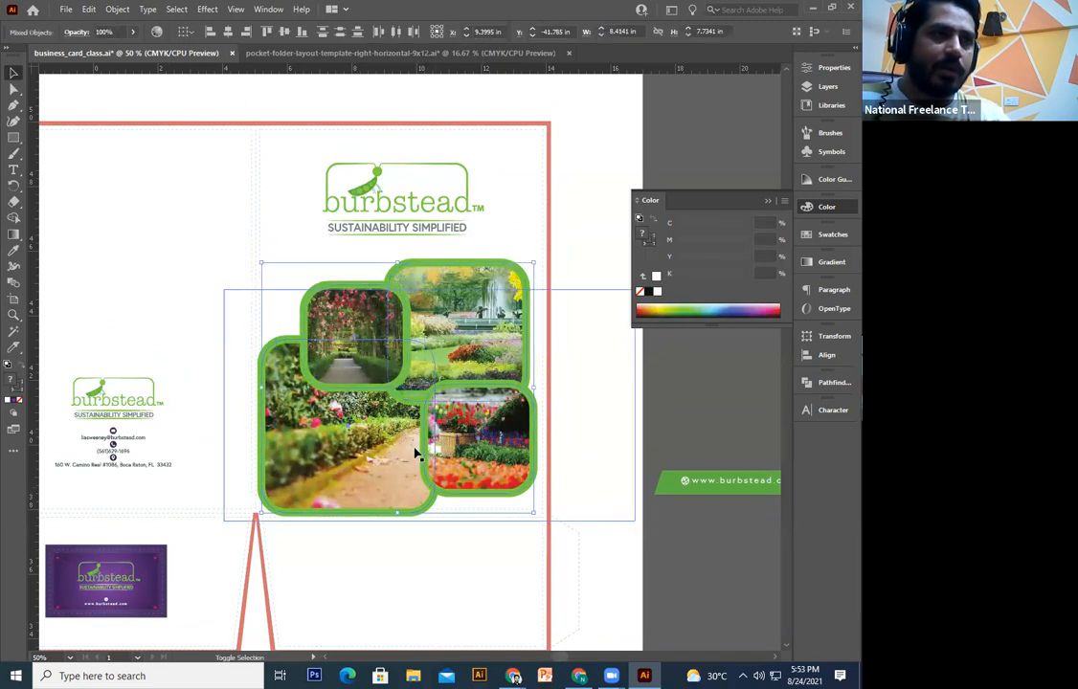
{"action": "left_click_drag", "start_coordinate": [466, 497], "coordinate": [546, 563]}
{"action": "key", "text": "ctrl+z"}
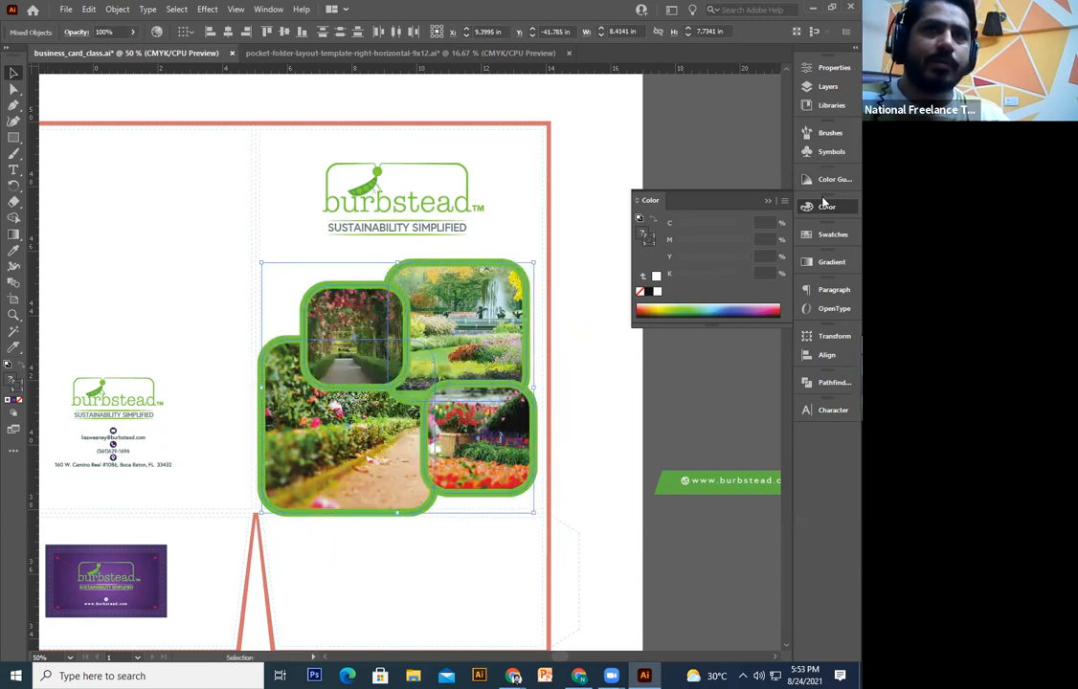
{"action": "left_click", "coordinate": [831, 234]}
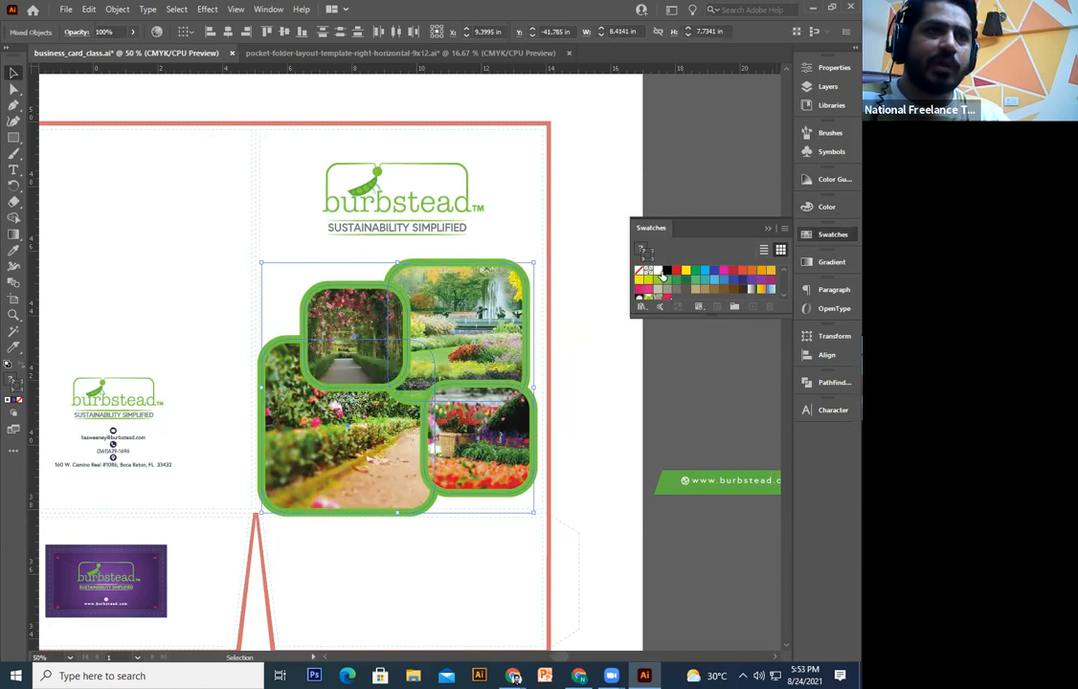
{"action": "left_click", "coordinate": [655, 272]}
Step: Try light grey swatches on the four frames' stroke and settle on the one just darker than C=0 M=0 Y=0 K=5
{"action": "scroll", "coordinate": [781, 301], "scroll_direction": "down", "scroll_amount": 2}
{"action": "scroll", "coordinate": [750, 289], "scroll_direction": "down", "scroll_amount": 1}
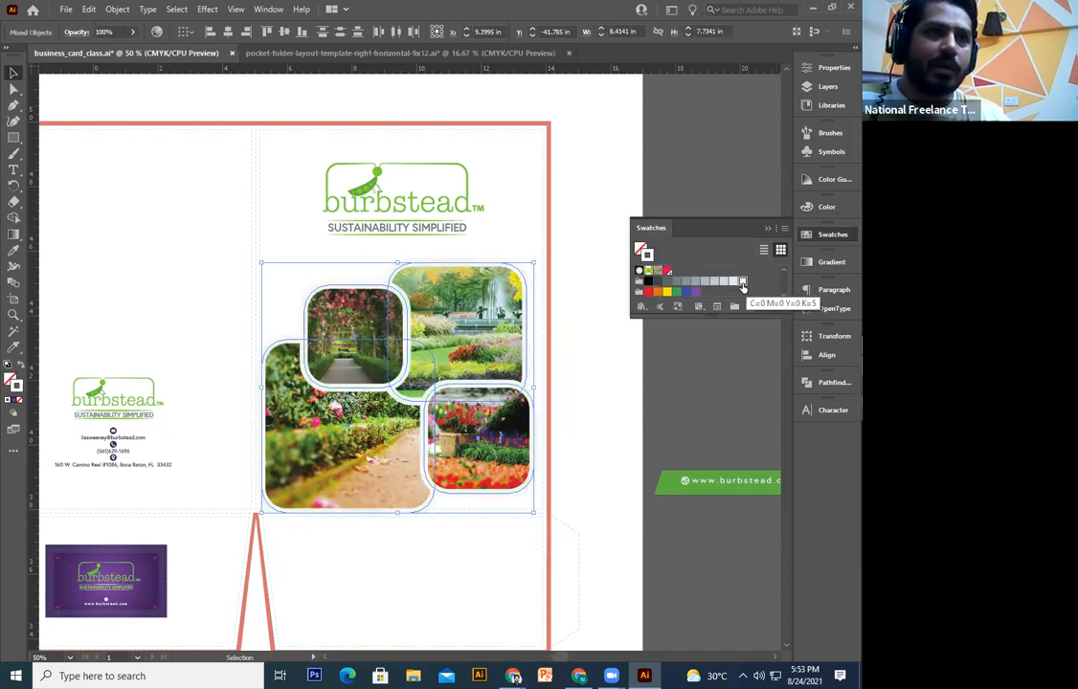
{"action": "left_click", "coordinate": [731, 282]}
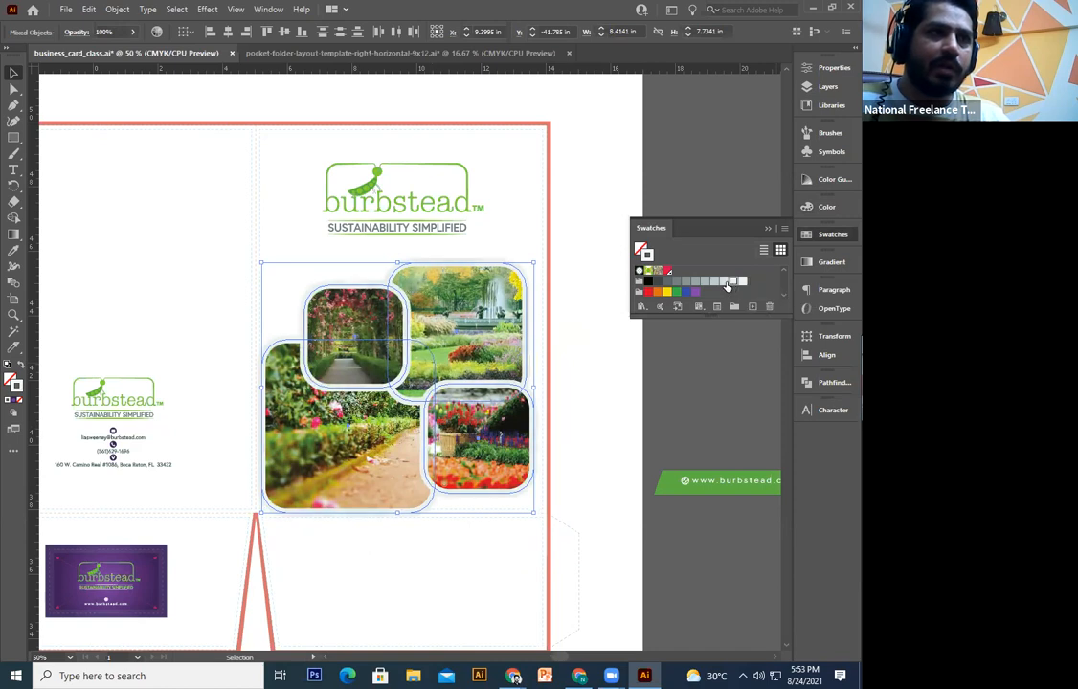
{"action": "left_click", "coordinate": [713, 282]}
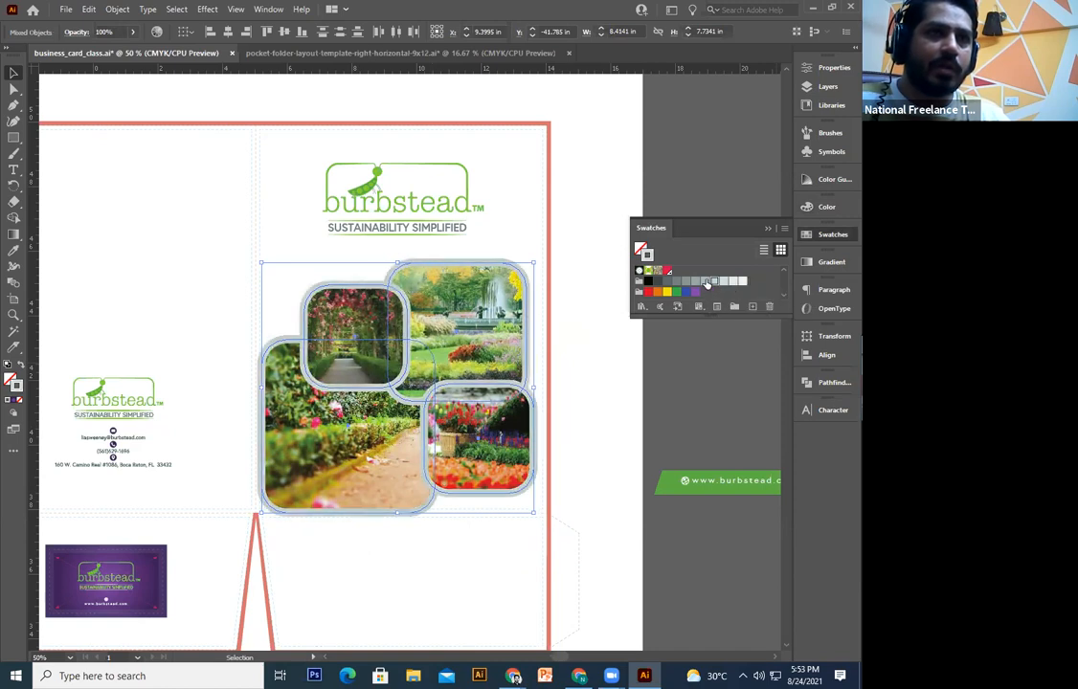
{"action": "left_click", "coordinate": [734, 282]}
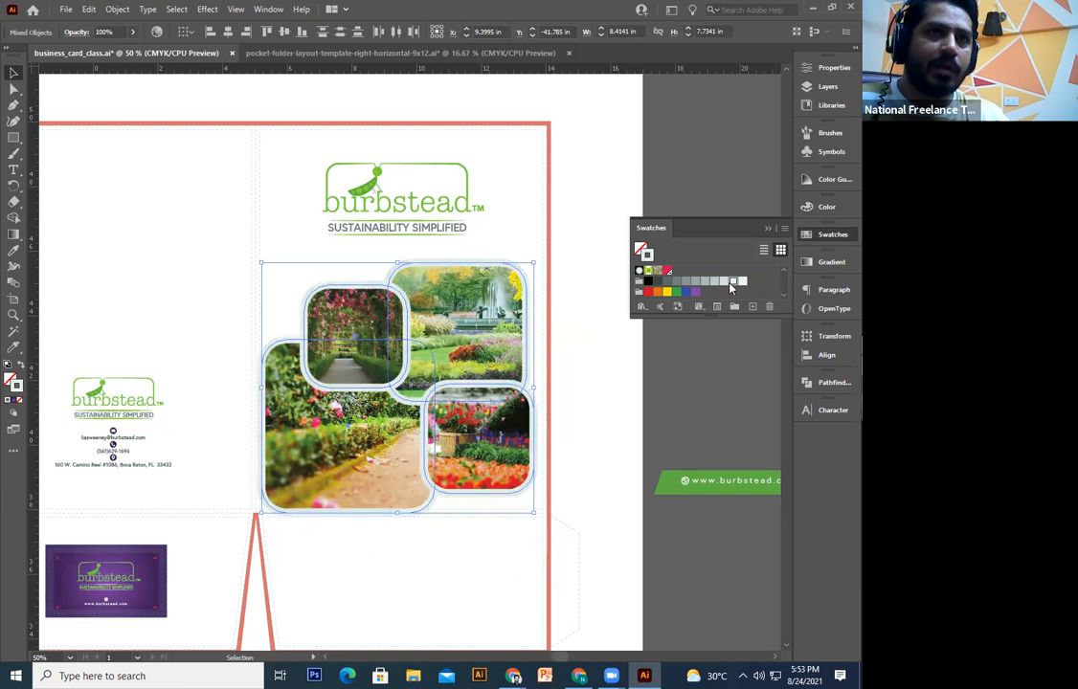
{"action": "left_click", "coordinate": [684, 409]}
{"action": "left_click_drag", "start_coordinate": [563, 433], "coordinate": [575, 442]}
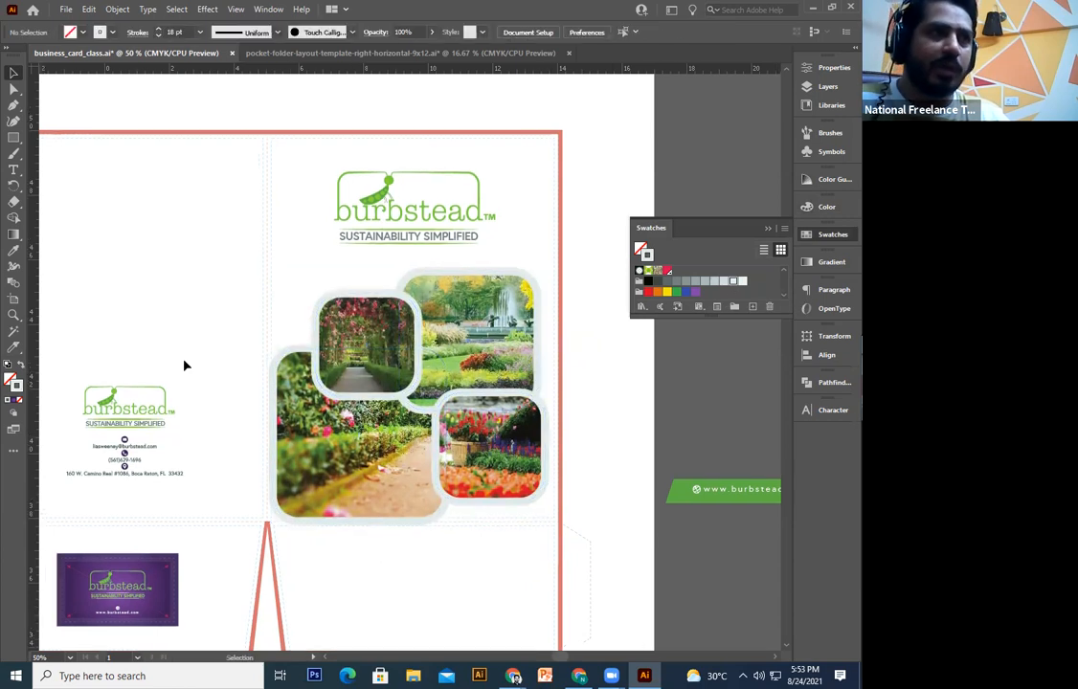
Step: Sample the green of the pea pod in the back-panel logo with the Eyedropper and add it to the swatches
{"action": "left_click_drag", "start_coordinate": [205, 392], "coordinate": [237, 392]}
{"action": "left_click", "coordinate": [227, 393]}
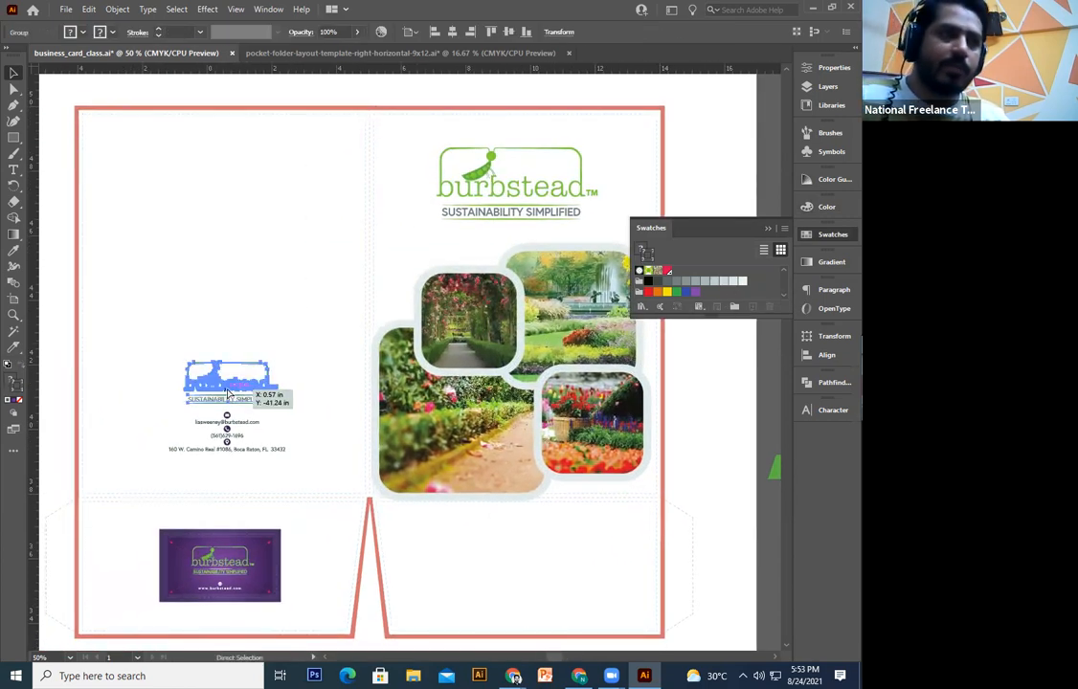
{"action": "key", "text": "ctrl+plus"}
{"action": "key", "text": "ctrl+plus"}
{"action": "key", "text": "ctrl+plus"}
{"action": "left_click_drag", "start_coordinate": [361, 342], "coordinate": [353, 388]}
{"action": "left_click", "coordinate": [356, 235]}
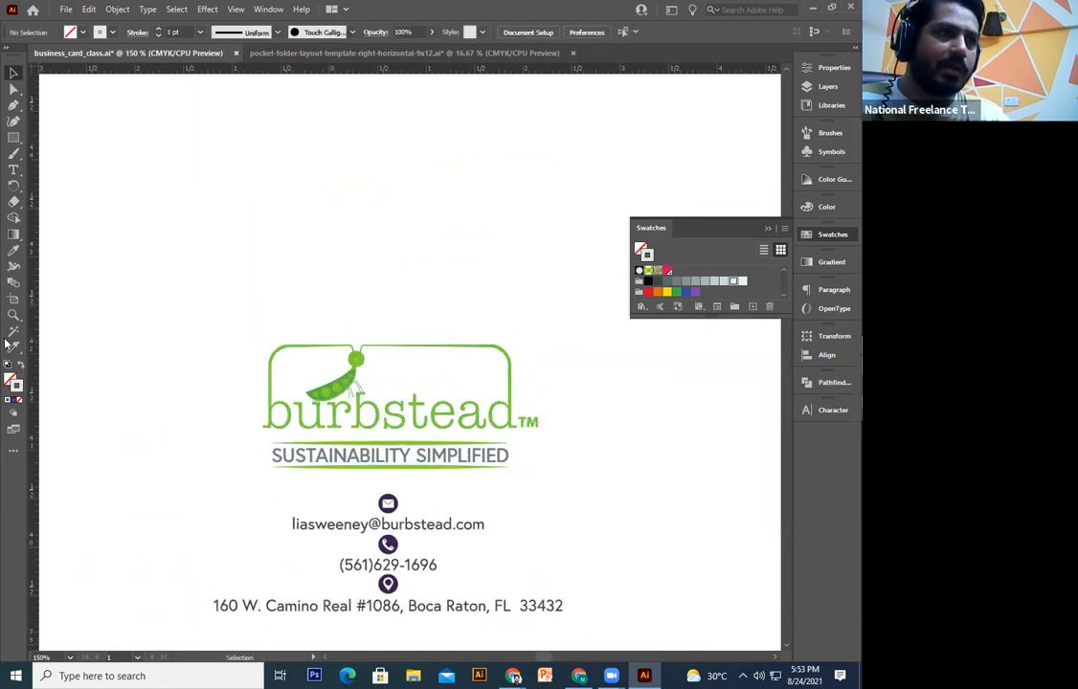
{"action": "left_click", "coordinate": [16, 251]}
{"action": "left_click", "coordinate": [335, 384]}
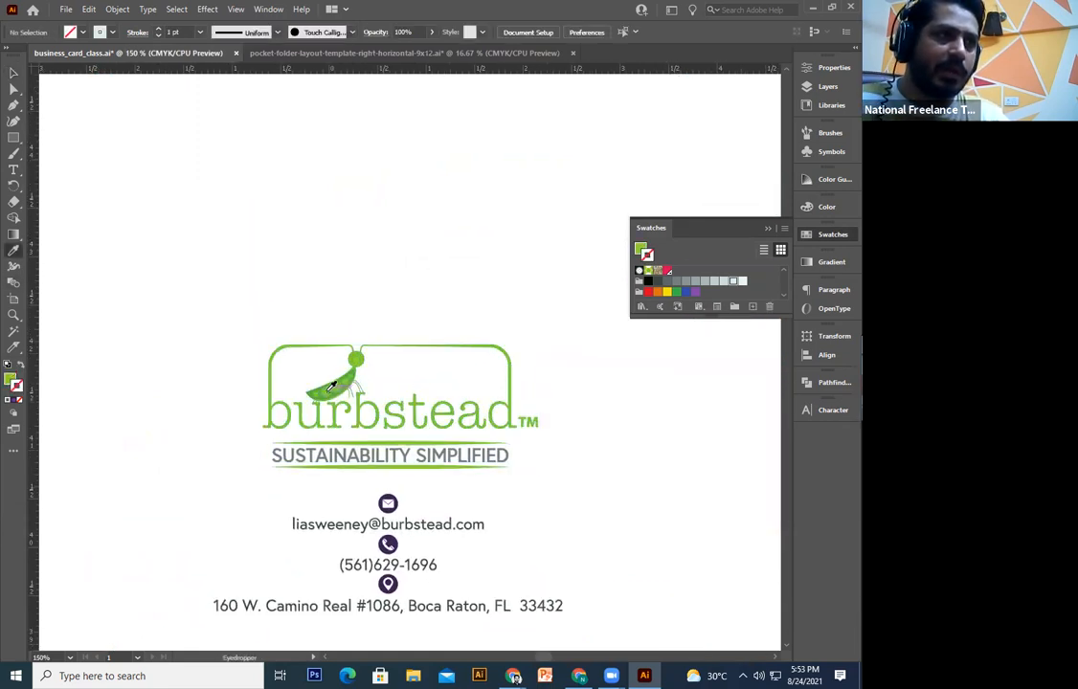
{"action": "left_click_drag", "start_coordinate": [609, 279], "coordinate": [695, 279]}
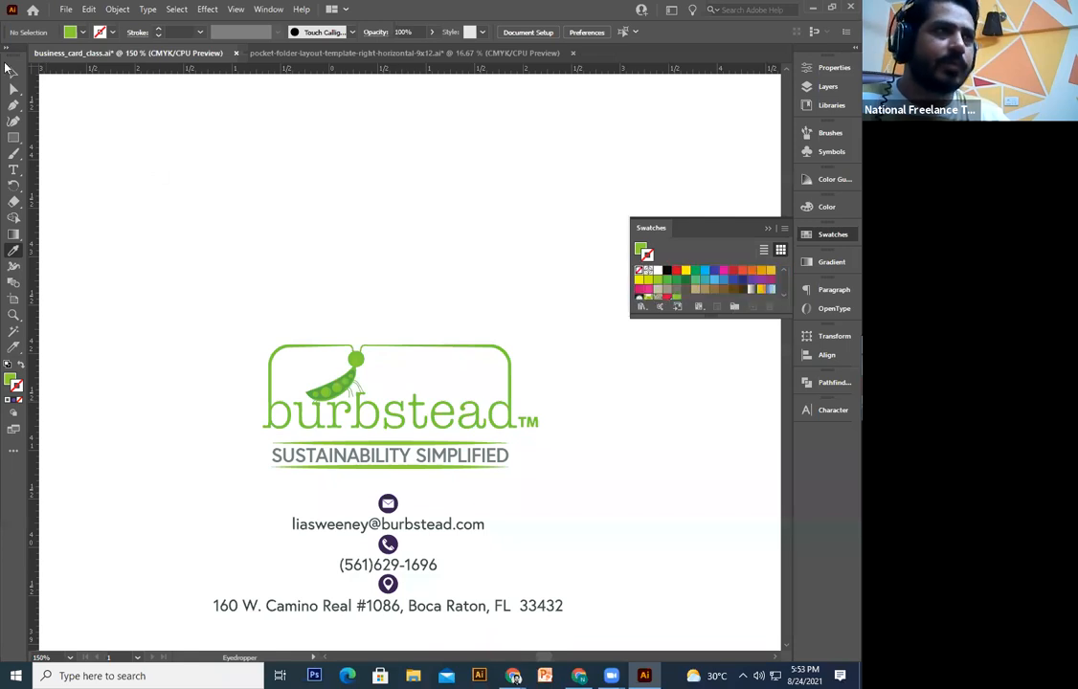
{"action": "left_click", "coordinate": [14, 74]}
Step: Select the four photo frames on the front cover and apply the newly added green swatch to their stroke
{"action": "key", "text": "ctrl+minus"}
{"action": "key", "text": "ctrl+minus"}
{"action": "key", "text": "ctrl+minus"}
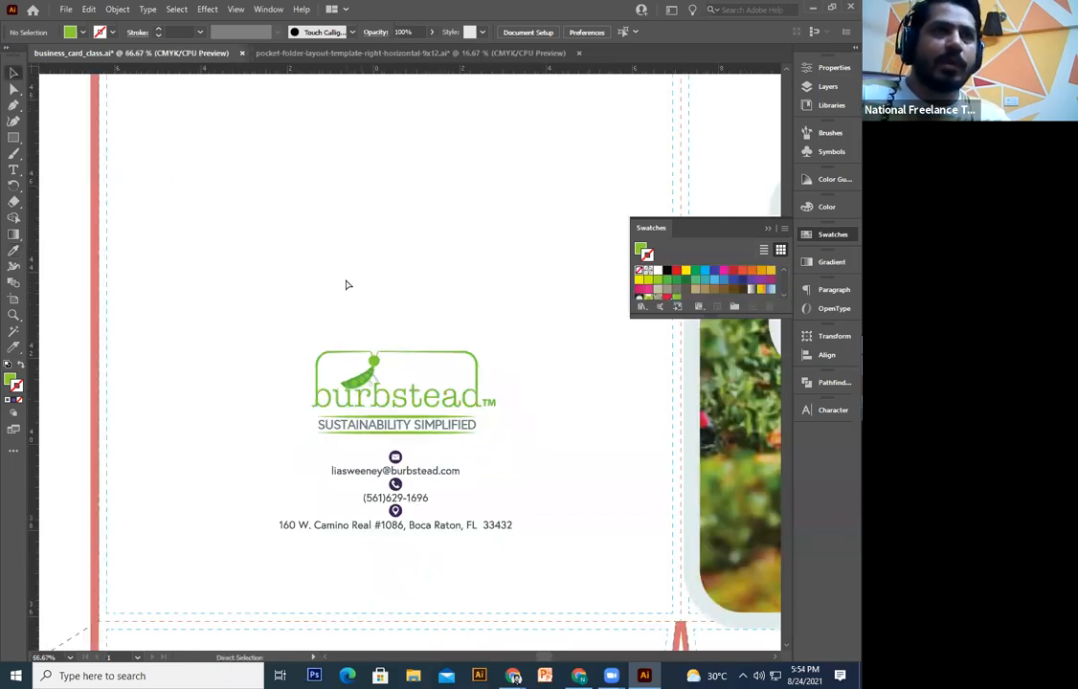
{"action": "left_click_drag", "start_coordinate": [691, 357], "coordinate": [360, 386]}
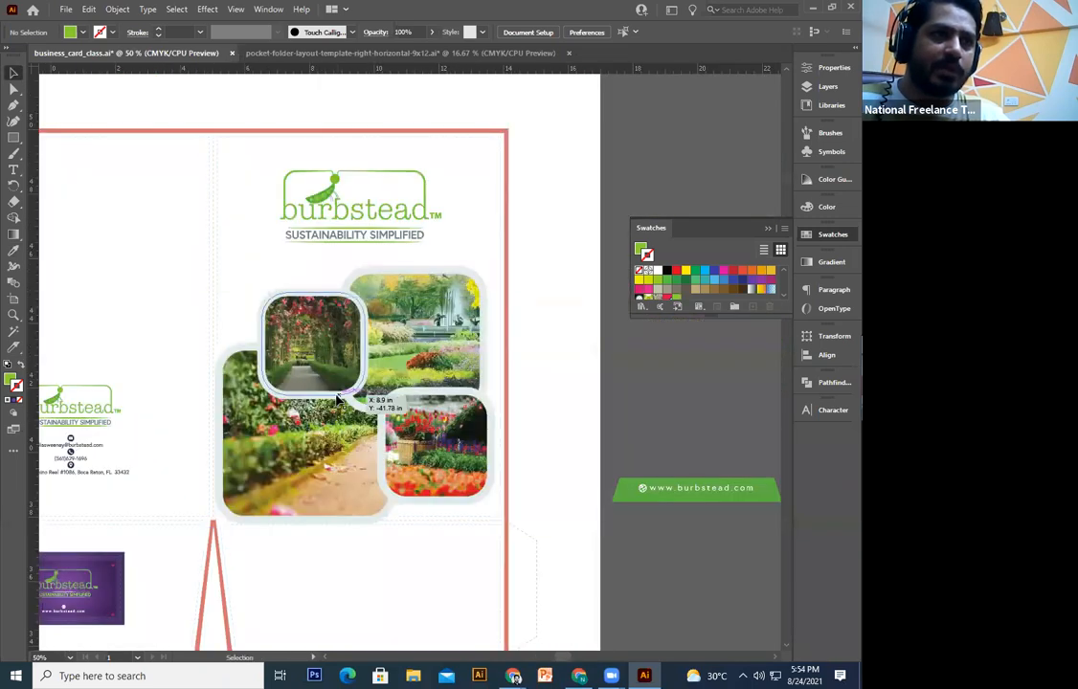
{"action": "left_click", "coordinate": [361, 387]}
{"action": "left_click", "coordinate": [375, 405], "text": "shift"}
{"action": "left_click", "coordinate": [381, 471], "text": "shift"}
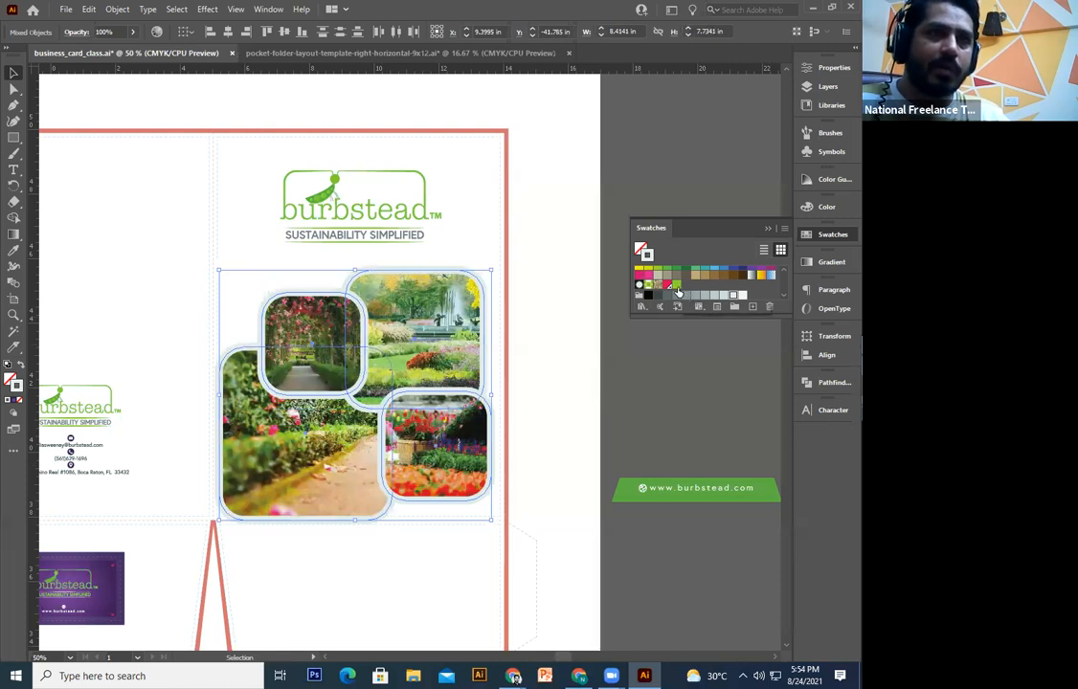
{"action": "left_click", "coordinate": [676, 285]}
{"action": "left_click", "coordinate": [654, 400]}
{"action": "mouse_move", "coordinate": [437, 456]}
{"action": "left_mouse_down"}
{"action": "mouse_move", "coordinate": [479, 292]}
{"action": "mouse_move", "coordinate": [466, 195]}
{"action": "left_mouse_up"}
{"action": "mouse_move", "coordinate": [426, 305]}
{"action": "left_mouse_down"}
{"action": "mouse_move", "coordinate": [428, 290]}
{"action": "mouse_move", "coordinate": [404, 373]}
{"action": "left_mouse_up"}
{"action": "key", "text": "ctrl+z"}
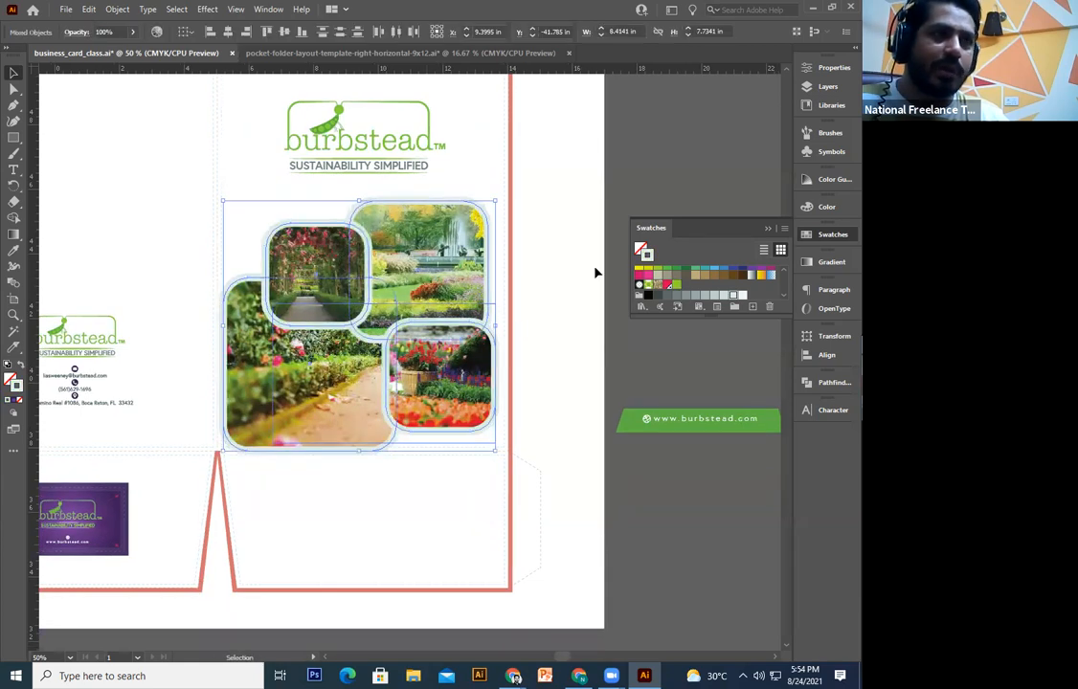
{"action": "left_click", "coordinate": [676, 285]}
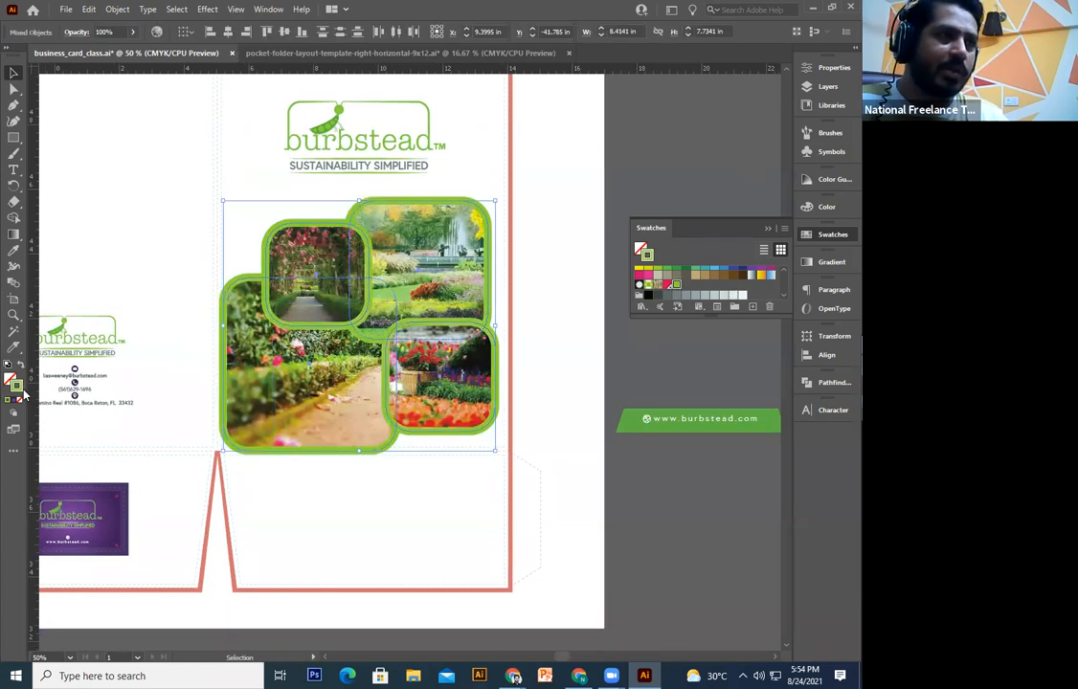
Step: Try a pale green of about C 20%, M 0%, Y 42%, K 0% on the photo frames' stroke and undo it
{"action": "double_click", "coordinate": [17, 385]}
{"action": "mouse_move", "coordinate": [318, 257]}
{"action": "left_mouse_down"}
{"action": "mouse_move", "coordinate": [320, 269]}
{"action": "mouse_move", "coordinate": [301, 258]}
{"action": "left_mouse_up"}
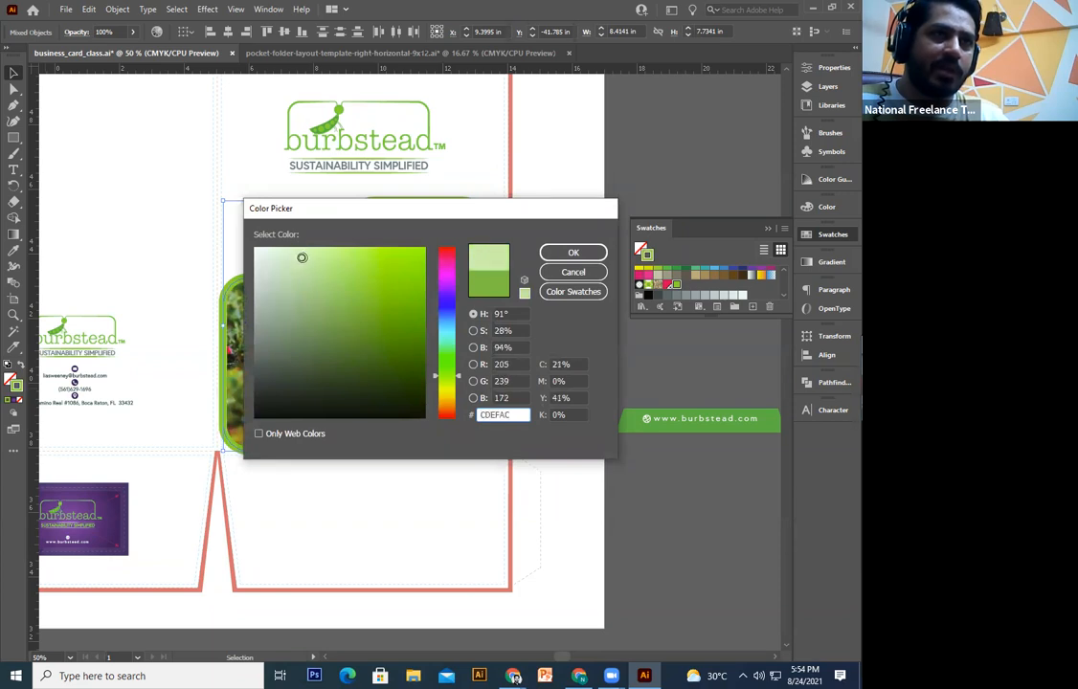
{"action": "left_click", "coordinate": [565, 251]}
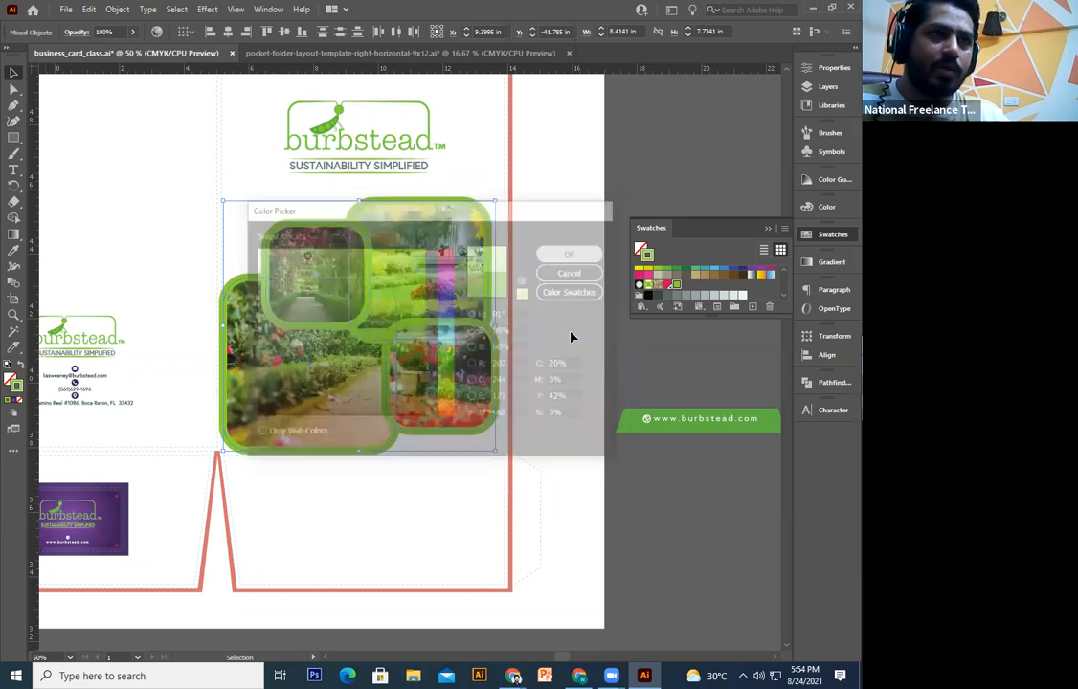
{"action": "left_click", "coordinate": [604, 352]}
{"action": "left_click_drag", "start_coordinate": [393, 256], "coordinate": [418, 384]}
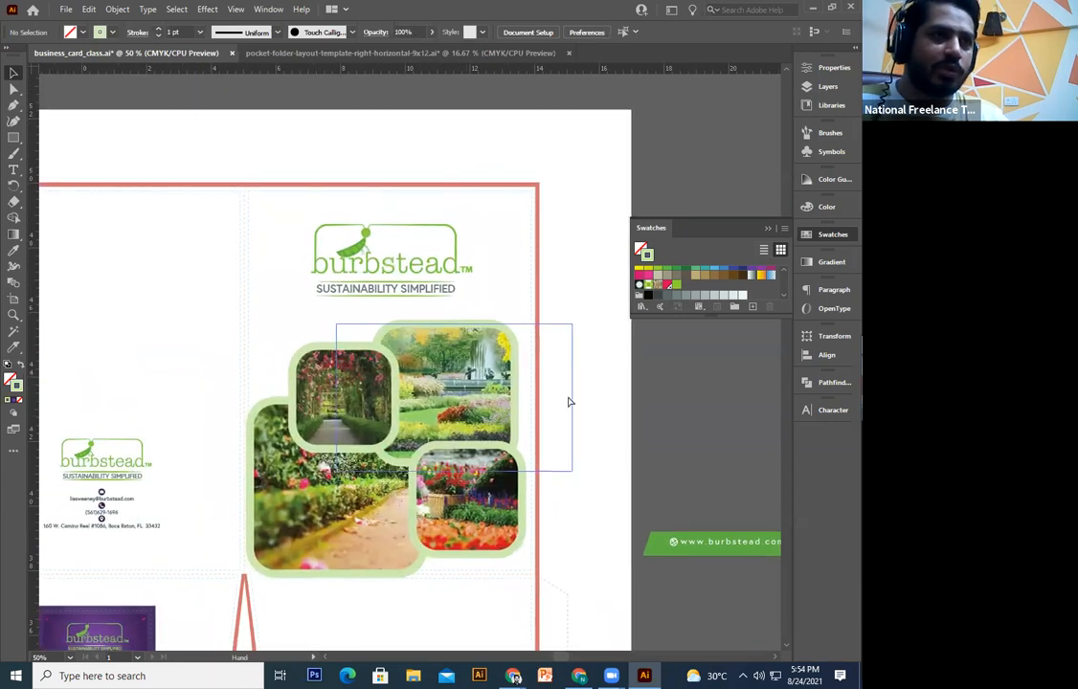
{"action": "left_click_drag", "start_coordinate": [571, 402], "coordinate": [553, 319]}
{"action": "key", "text": "ctrl+z"}
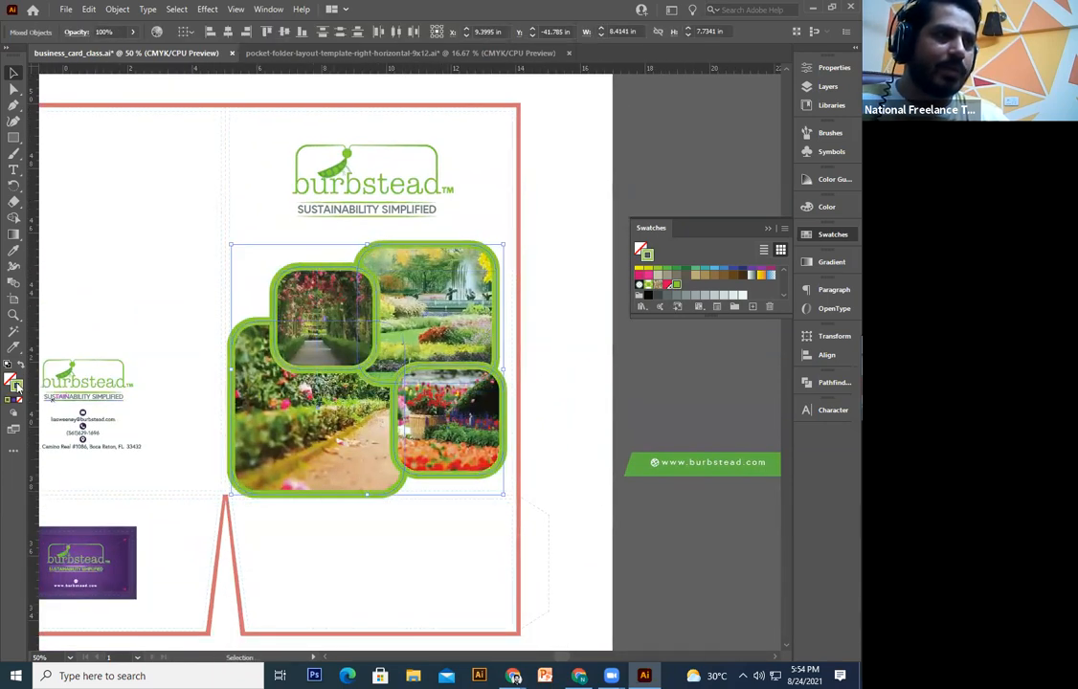
Step: Try a brighter, more yellowish green on the photo frames' stroke and undo it
{"action": "double_click", "coordinate": [16, 385]}
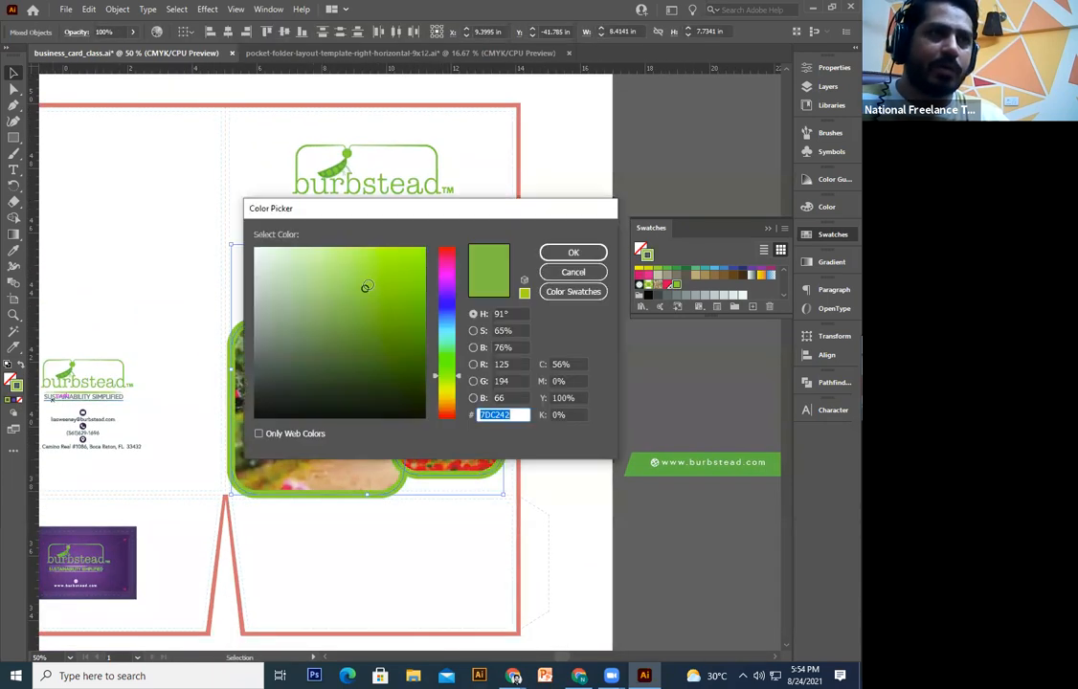
{"action": "left_click", "coordinate": [572, 252]}
{"action": "left_click", "coordinate": [655, 395]}
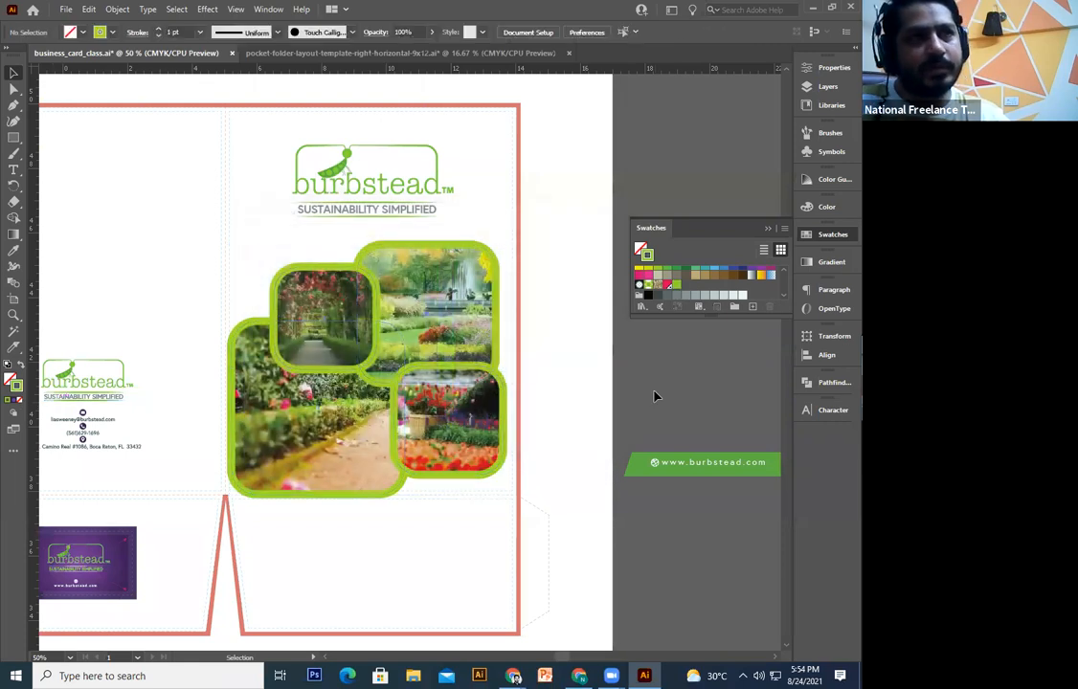
{"action": "key", "text": "a"}
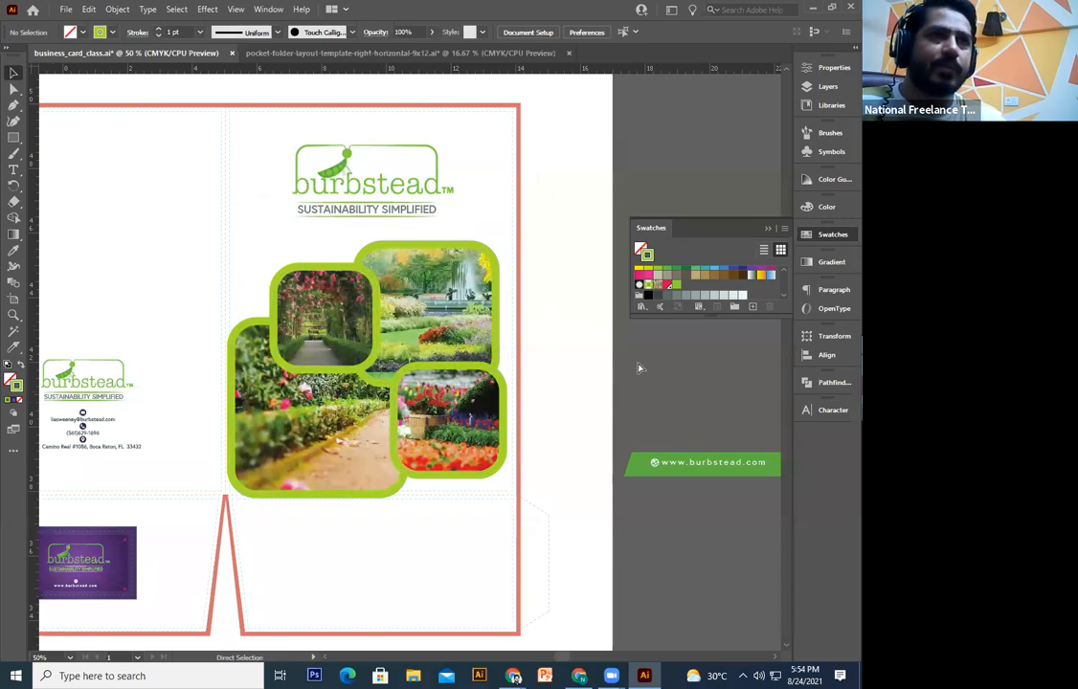
{"action": "key", "text": "ctrl+z"}
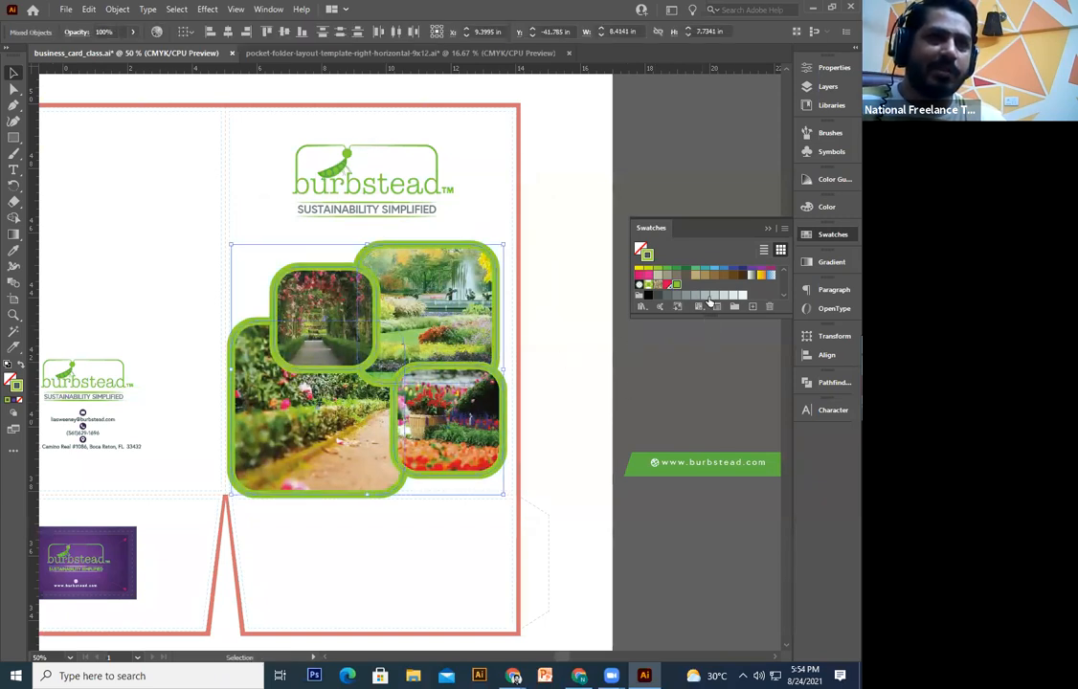
Step: Recolour the four photo frames' stroke from green to the second-lightest grey swatch and deselect them
{"action": "left_click", "coordinate": [710, 297]}
{"action": "left_click", "coordinate": [734, 297]}
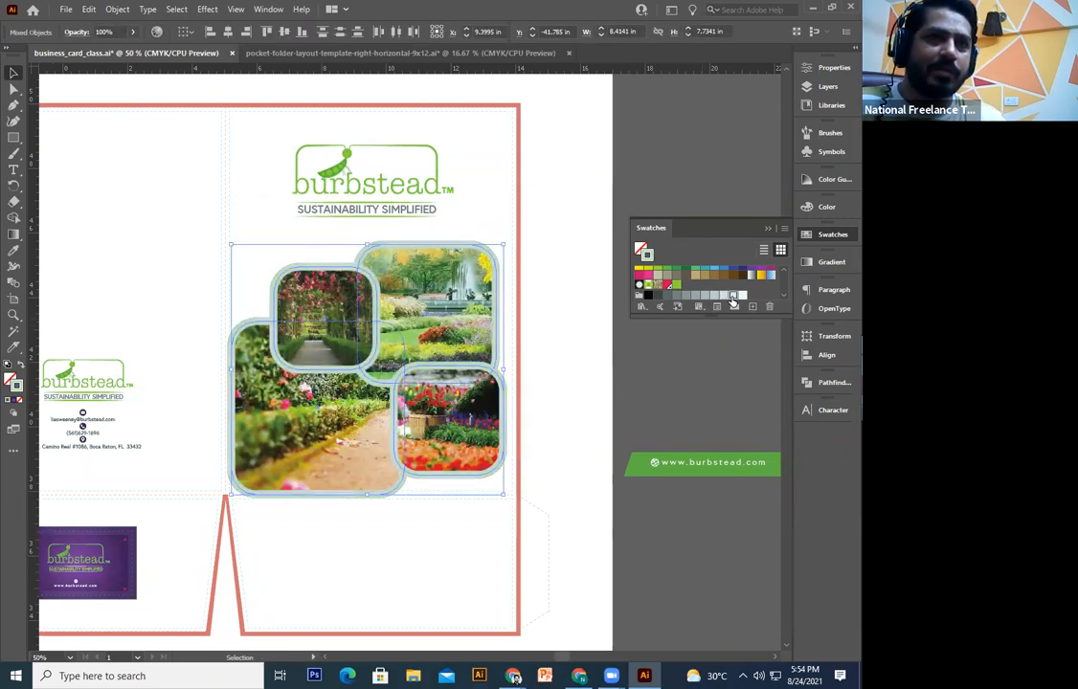
{"action": "left_click", "coordinate": [725, 296]}
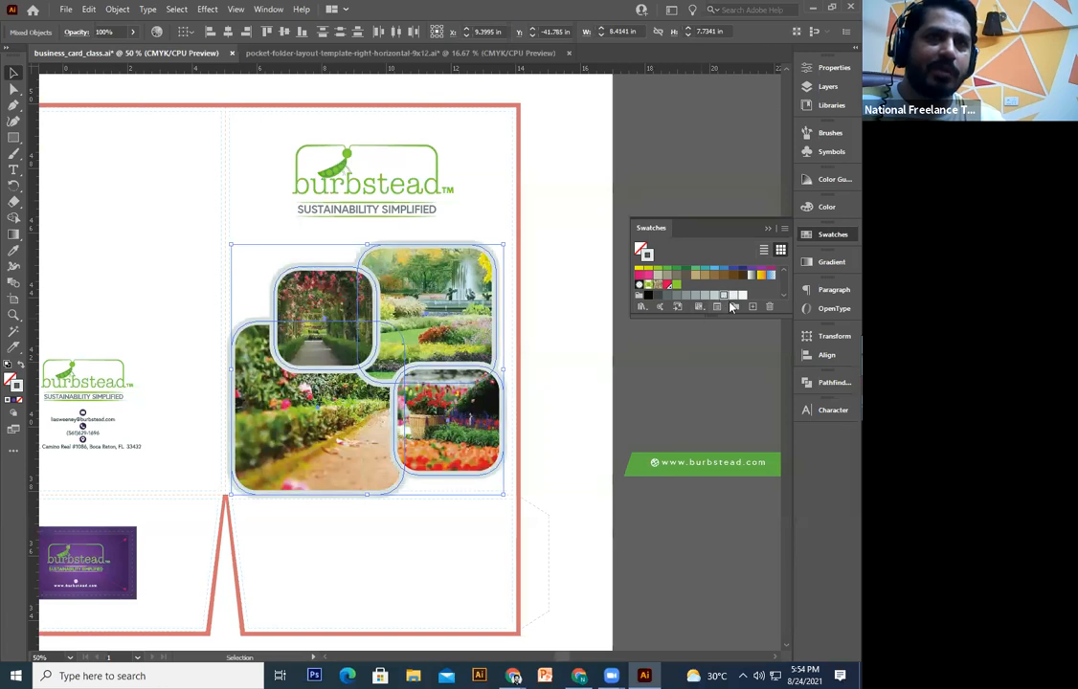
{"action": "left_click", "coordinate": [733, 296]}
{"action": "left_click", "coordinate": [580, 427]}
{"action": "left_click_drag", "start_coordinate": [322, 109], "coordinate": [381, 188]}
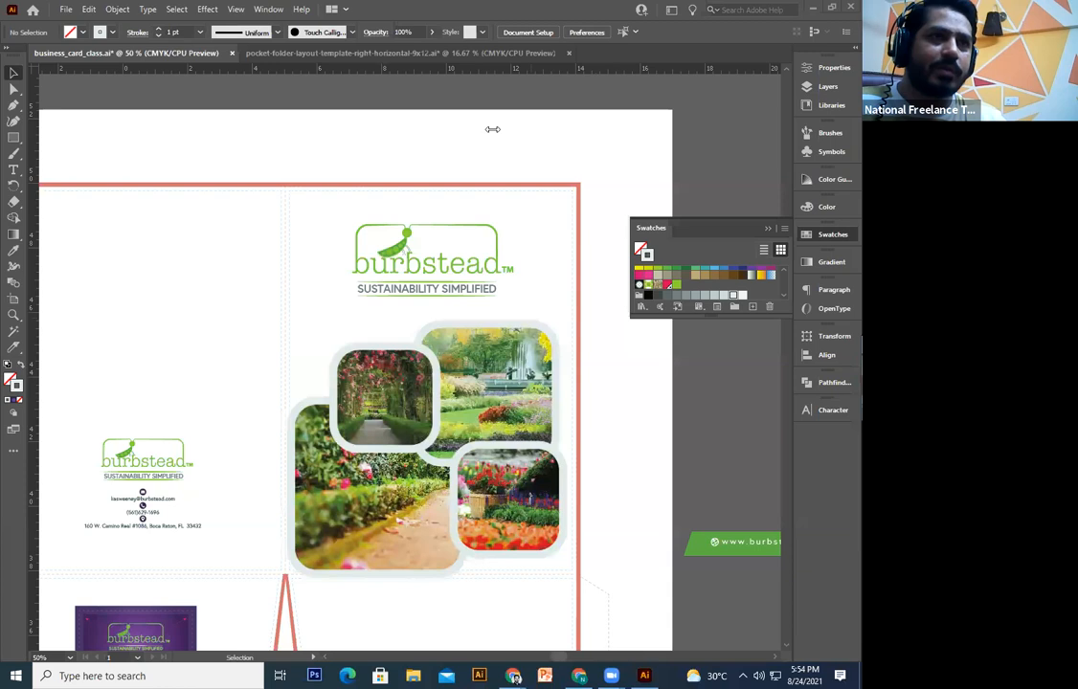
{"action": "left_click_drag", "start_coordinate": [520, 308], "coordinate": [551, 142]}
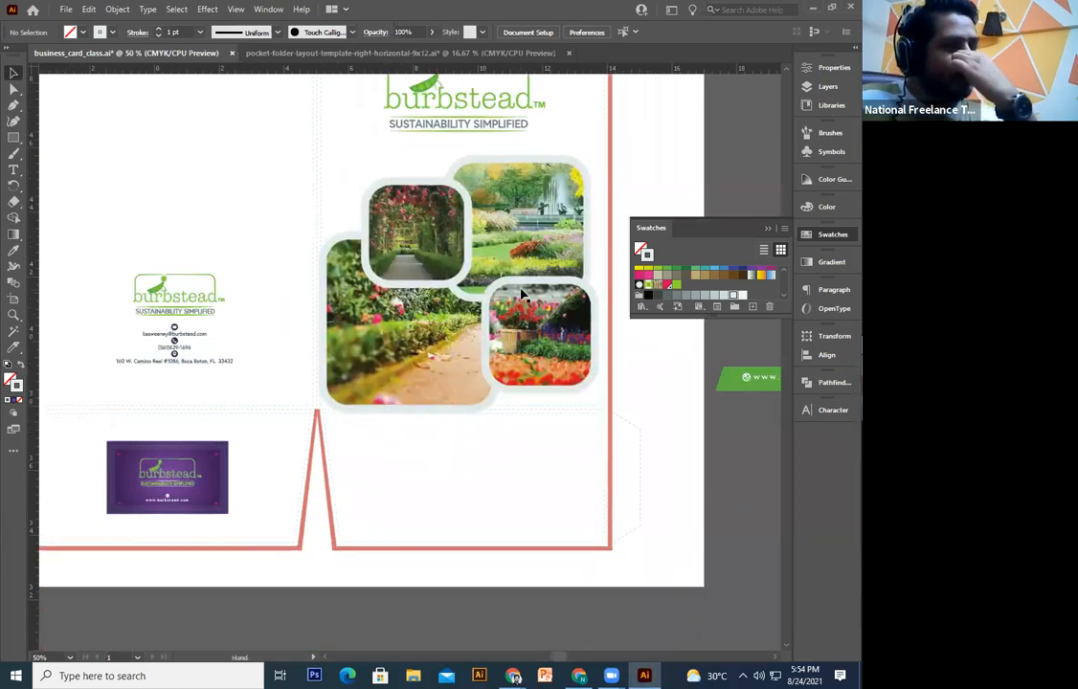
{"action": "left_click_drag", "start_coordinate": [478, 265], "coordinate": [489, 316]}
{"action": "left_click_drag", "start_coordinate": [365, 248], "coordinate": [444, 355]}
{"action": "left_click", "coordinate": [472, 380]}
{"action": "mouse_move", "coordinate": [375, 389]}
{"action": "left_mouse_down"}
{"action": "mouse_move", "coordinate": [316, 390]}
{"action": "mouse_move", "coordinate": [372, 413]}
{"action": "left_mouse_up"}
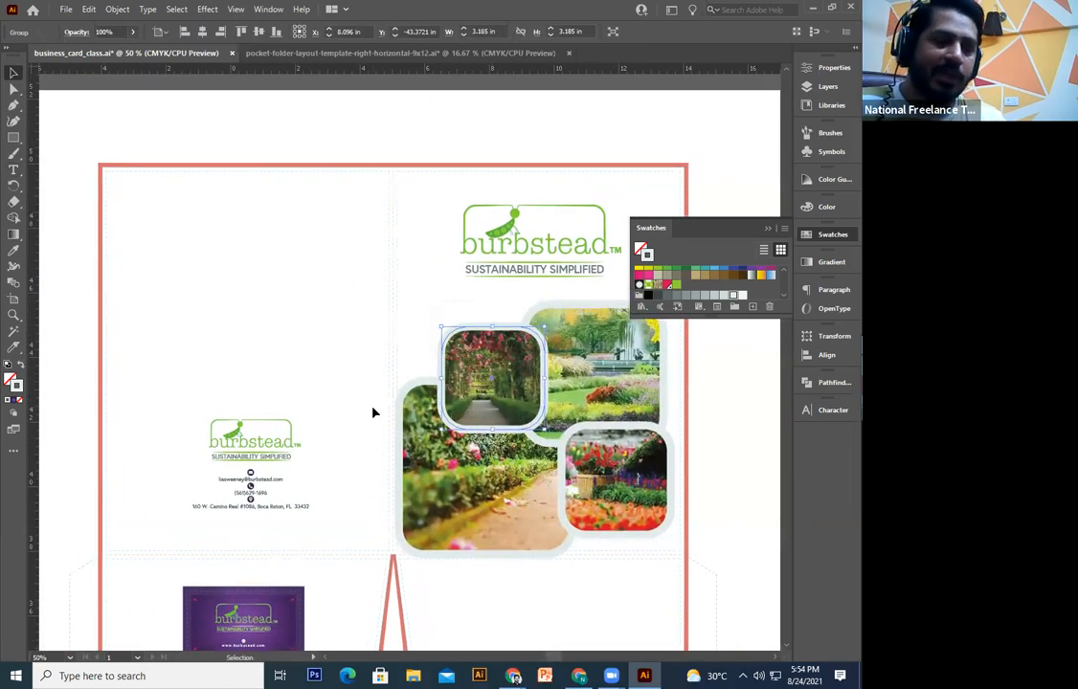
{"action": "left_click", "coordinate": [273, 144]}
{"action": "left_click_drag", "start_coordinate": [180, 160], "coordinate": [196, 178]}
{"action": "left_click", "coordinate": [494, 413]}
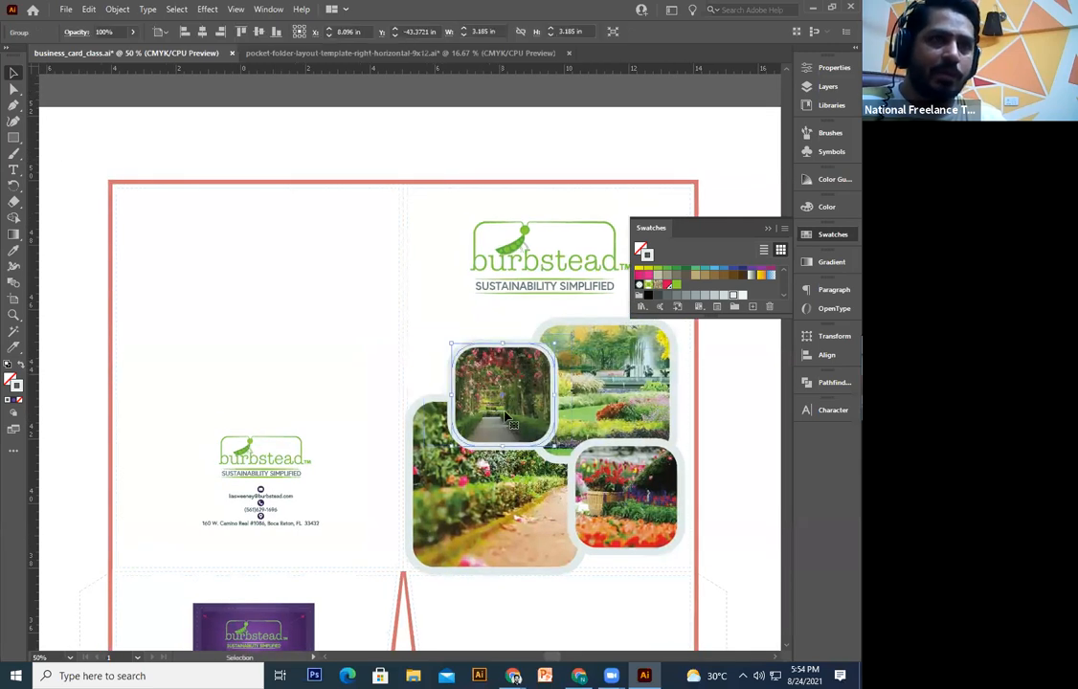
{"action": "key", "text": "a"}
{"action": "left_click", "coordinate": [288, 155]}
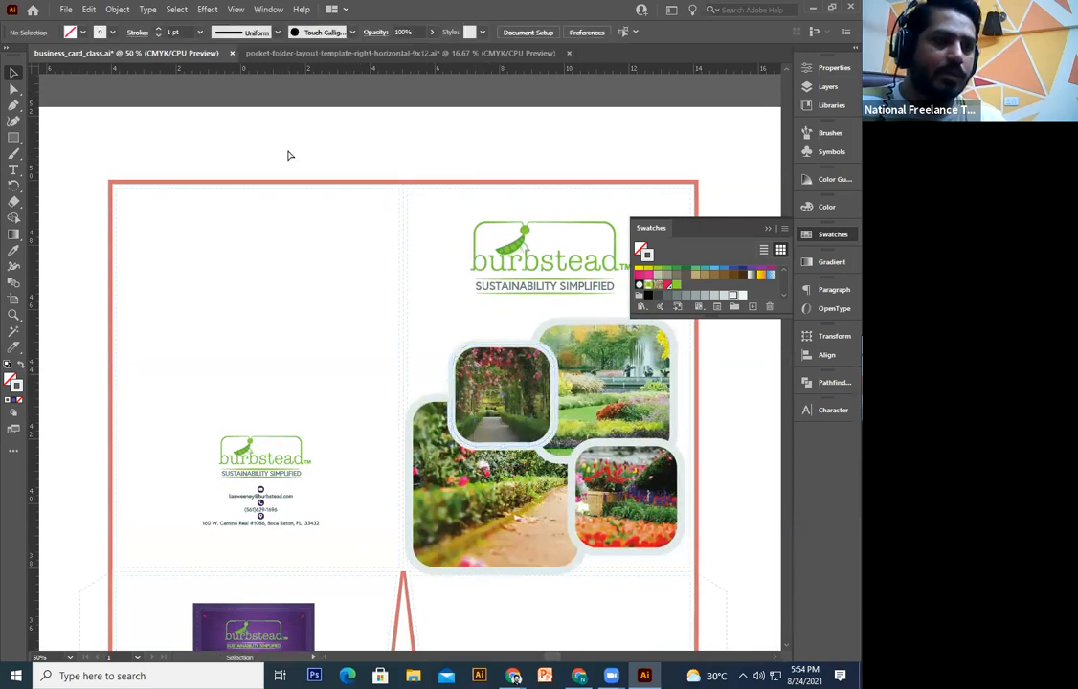
Step: Duplicate the garden-arch photo frame into the back cover's upper-left corner, ungroup the copy and delete its photo
{"action": "key", "text": "v"}
{"action": "left_click_drag", "start_coordinate": [547, 459], "coordinate": [217, 287]}
{"action": "right_click", "coordinate": [217, 284]}
{"action": "left_click", "coordinate": [287, 413]}
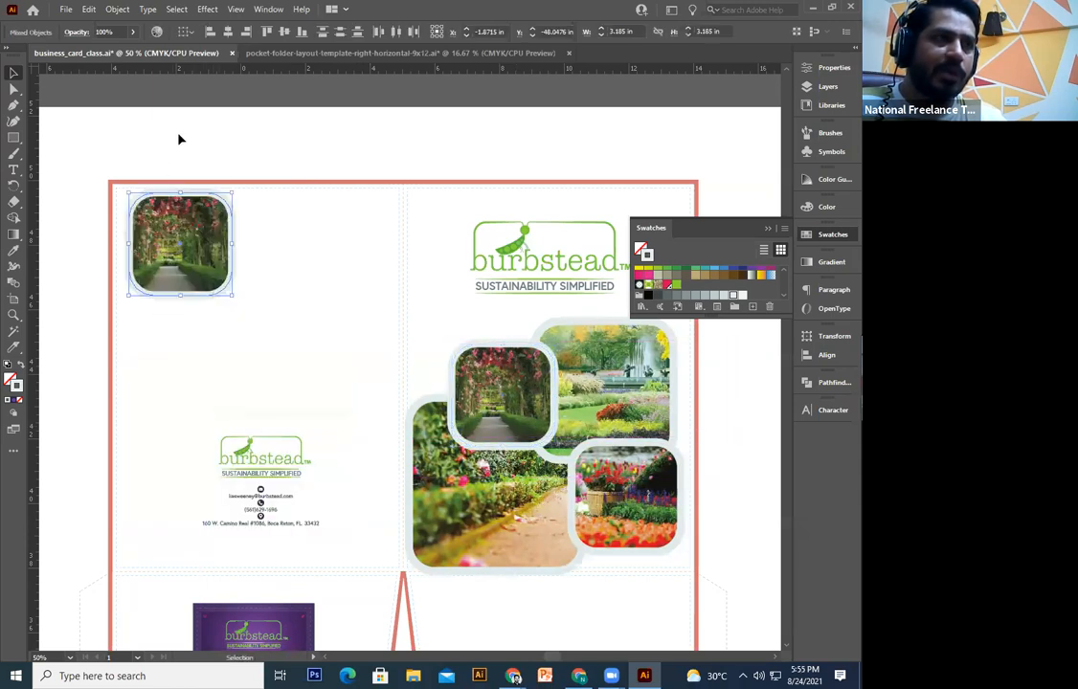
{"action": "left_click", "coordinate": [203, 222]}
{"action": "key", "text": "Delete"}
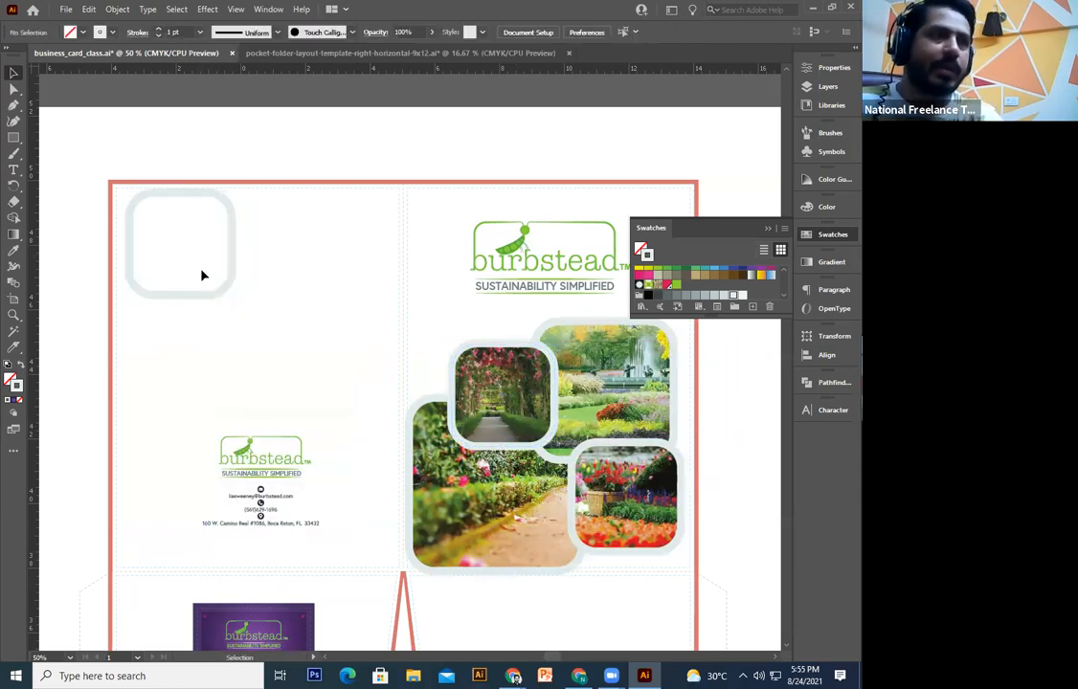
Step: Shrink the empty frame copy on the back cover to about half its size and delete it
{"action": "left_click", "coordinate": [226, 293]}
{"action": "left_click_drag", "start_coordinate": [230, 296], "coordinate": [174, 276]}
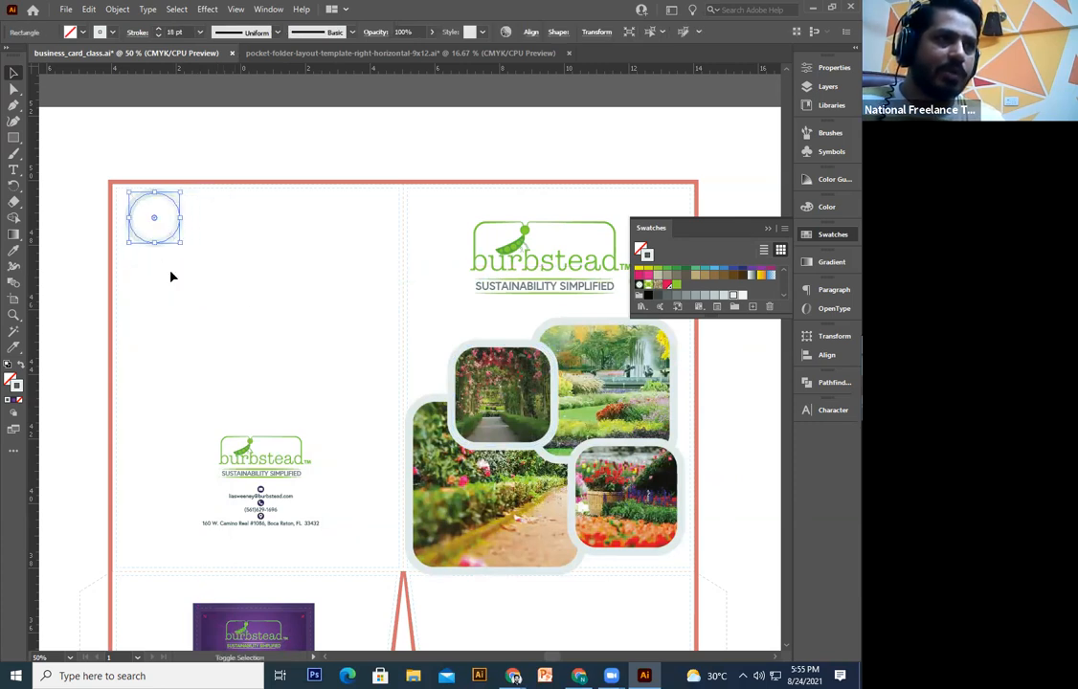
{"action": "key", "text": "v"}
{"action": "key", "text": "Delete"}
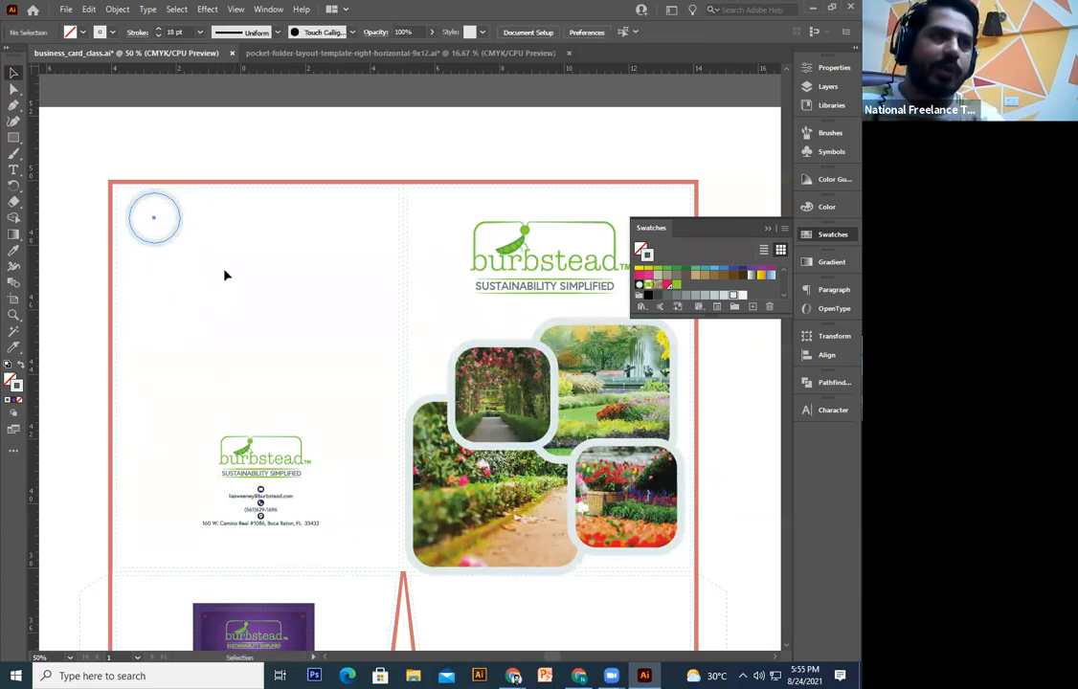
Step: Draw a square about 2 in wide in the back cover's upper-left corner and round its corners to about 0.34 in
{"action": "left_click", "coordinate": [13, 136]}
{"action": "left_click_drag", "start_coordinate": [140, 209], "coordinate": [205, 274]}
{"action": "left_click", "coordinate": [17, 92]}
{"action": "left_click_drag", "start_coordinate": [150, 224], "coordinate": [153, 230]}
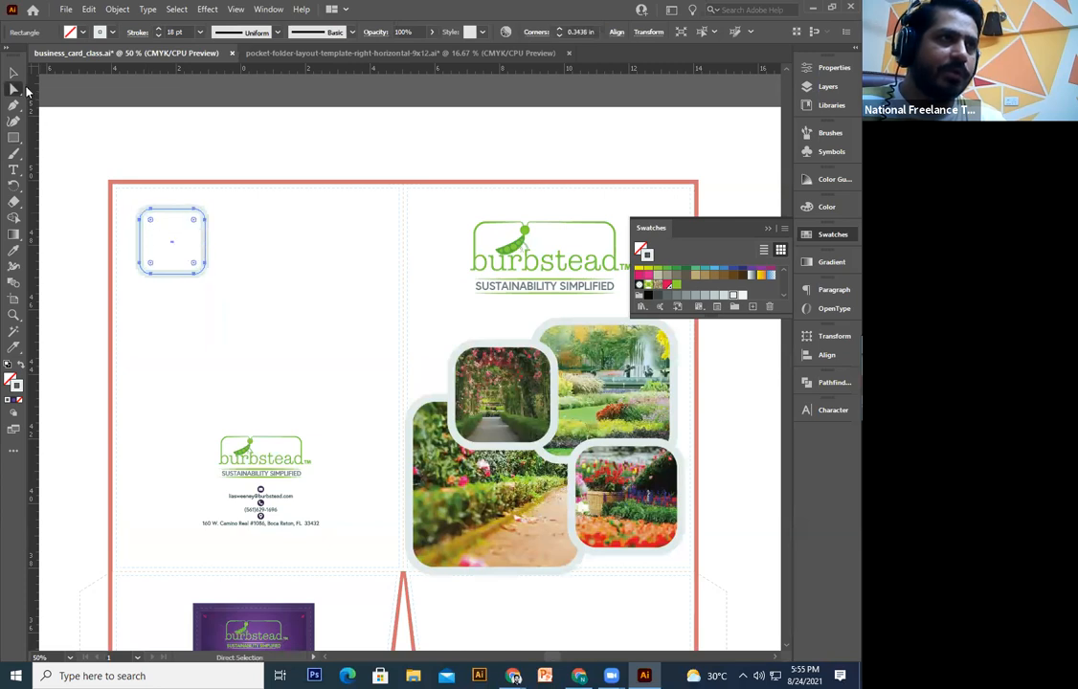
{"action": "key", "text": "v"}
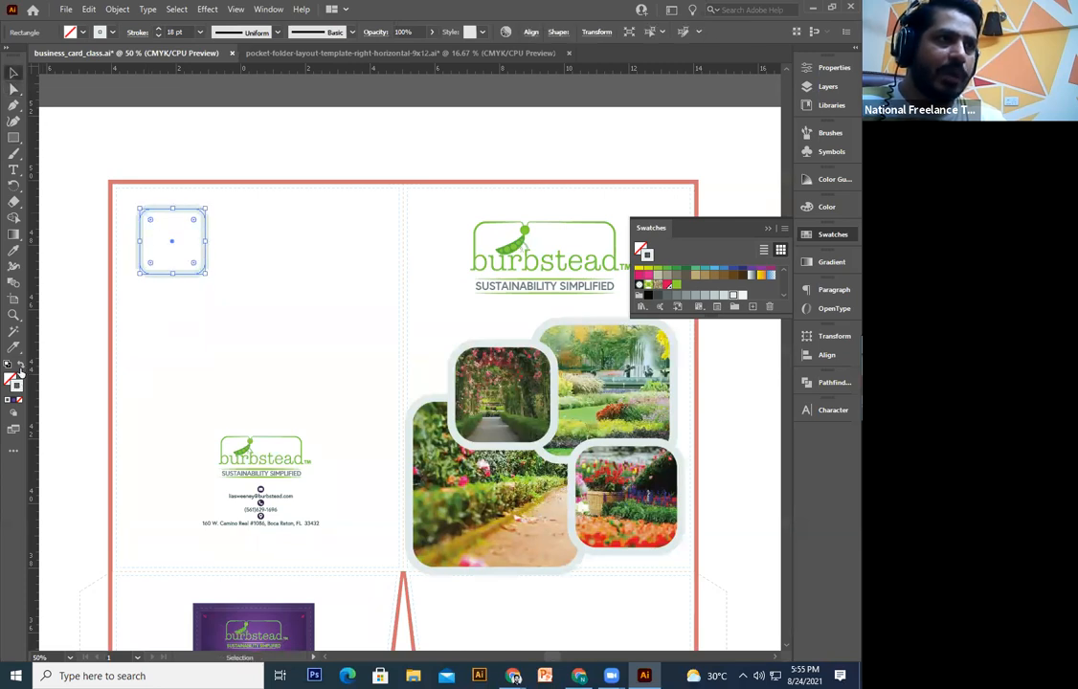
Step: Fill the rounded square with the custom green swatch and remove its stroke
{"action": "left_click", "coordinate": [20, 368]}
{"action": "left_click", "coordinate": [677, 298]}
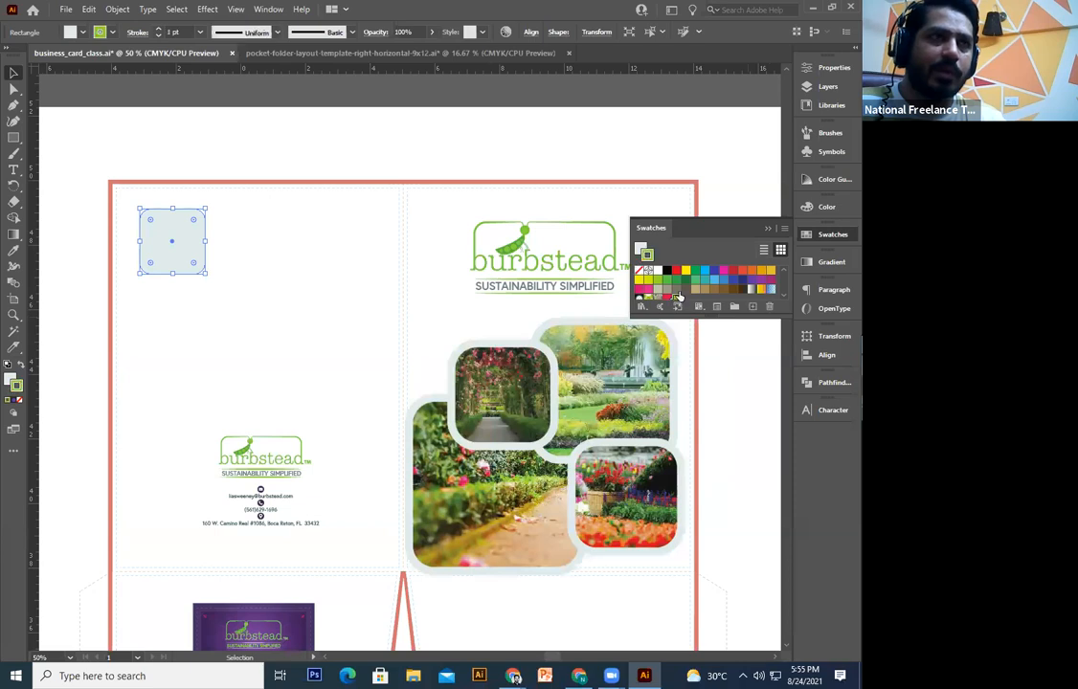
{"action": "left_click", "coordinate": [19, 405]}
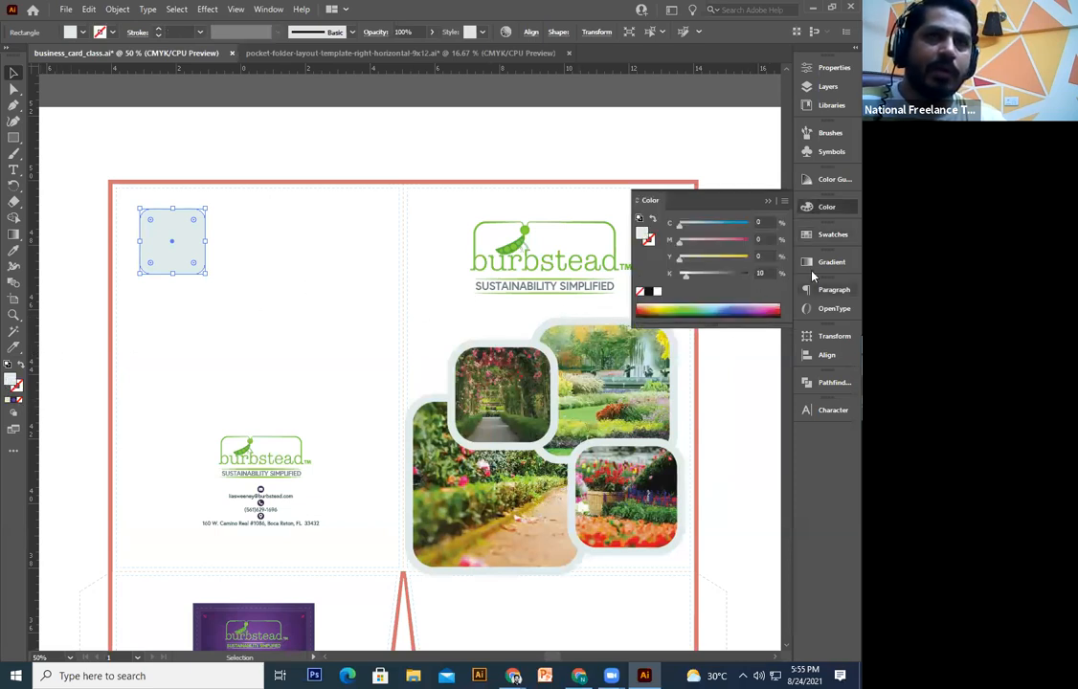
{"action": "left_click", "coordinate": [822, 236]}
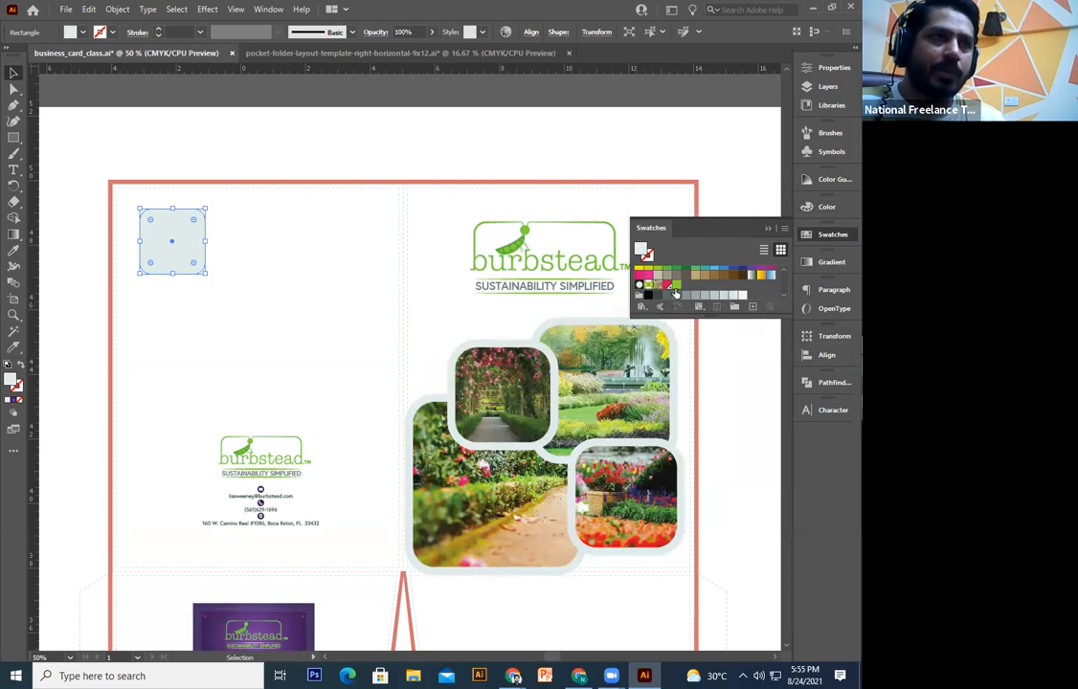
{"action": "left_click", "coordinate": [677, 285]}
Step: Move the green square slightly toward the cover's upper-left corner, and try an overlapping second square before undoing it
{"action": "left_click_drag", "start_coordinate": [178, 249], "coordinate": [300, 332]}
{"action": "left_click", "coordinate": [266, 313]}
{"action": "left_click", "coordinate": [184, 254]}
{"action": "left_click_drag", "start_coordinate": [185, 249], "coordinate": [223, 292]}
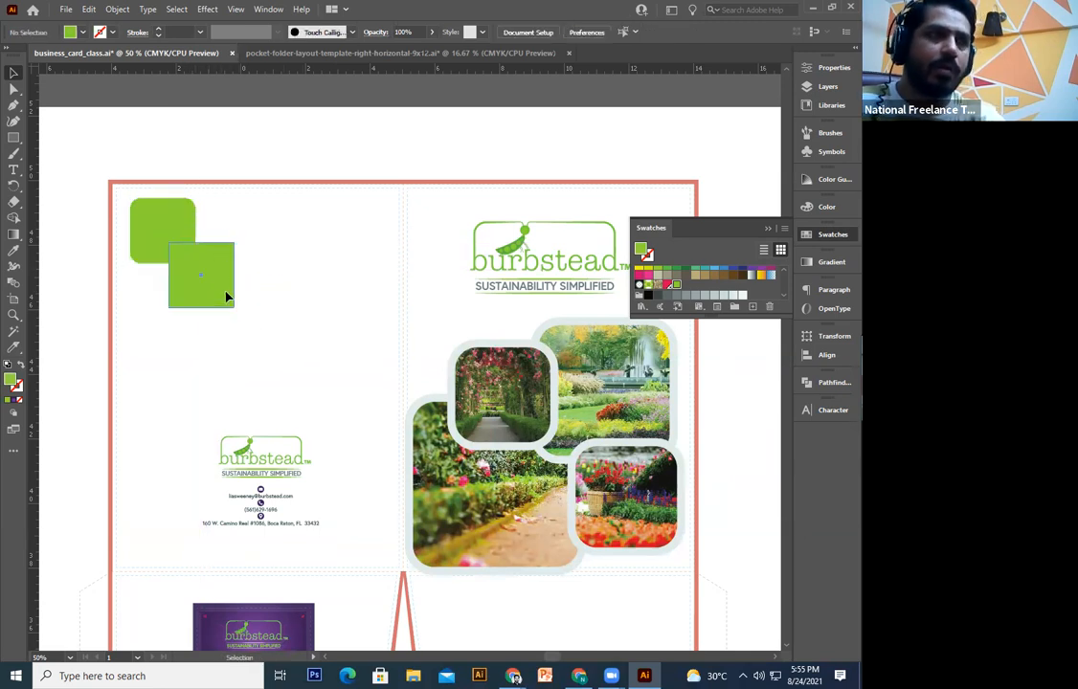
{"action": "key", "text": "ctrl+z"}
{"action": "key", "text": "ctrl+z"}
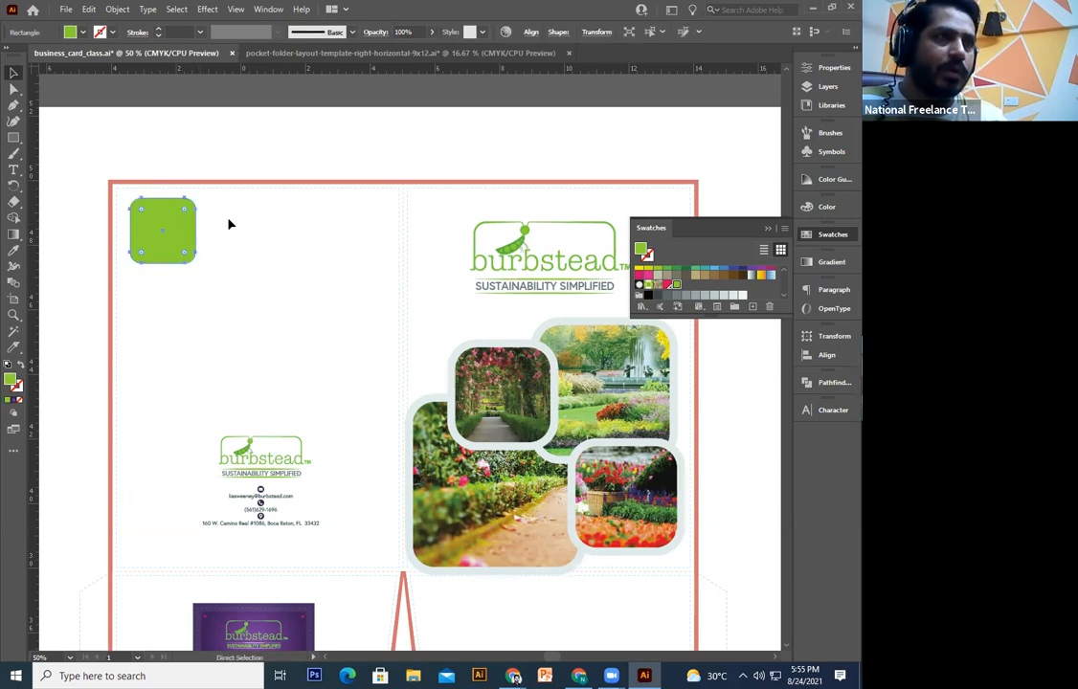
Step: Duplicate the green square, enlarge the copy to about 3.7 in overlapping the first one's lower-right corner, and make its stroke white
{"action": "left_click_drag", "start_coordinate": [181, 244], "coordinate": [289, 351]}
{"action": "left_click_drag", "start_coordinate": [220, 291], "coordinate": [212, 286]}
{"action": "double_click", "coordinate": [13, 380]}
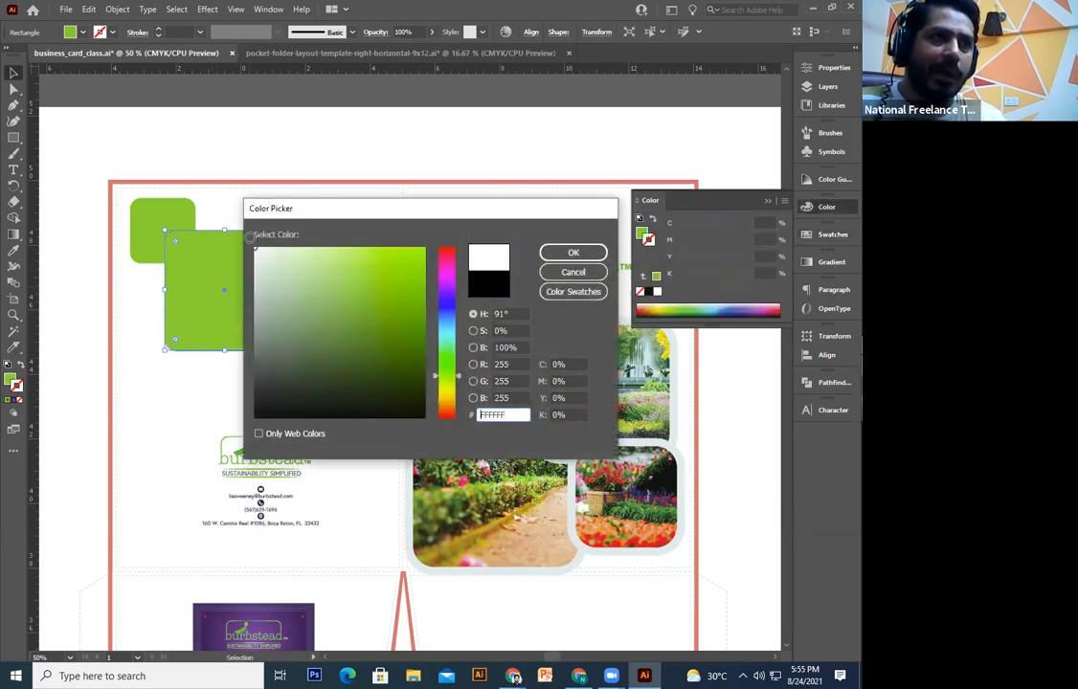
{"action": "left_click", "coordinate": [572, 252]}
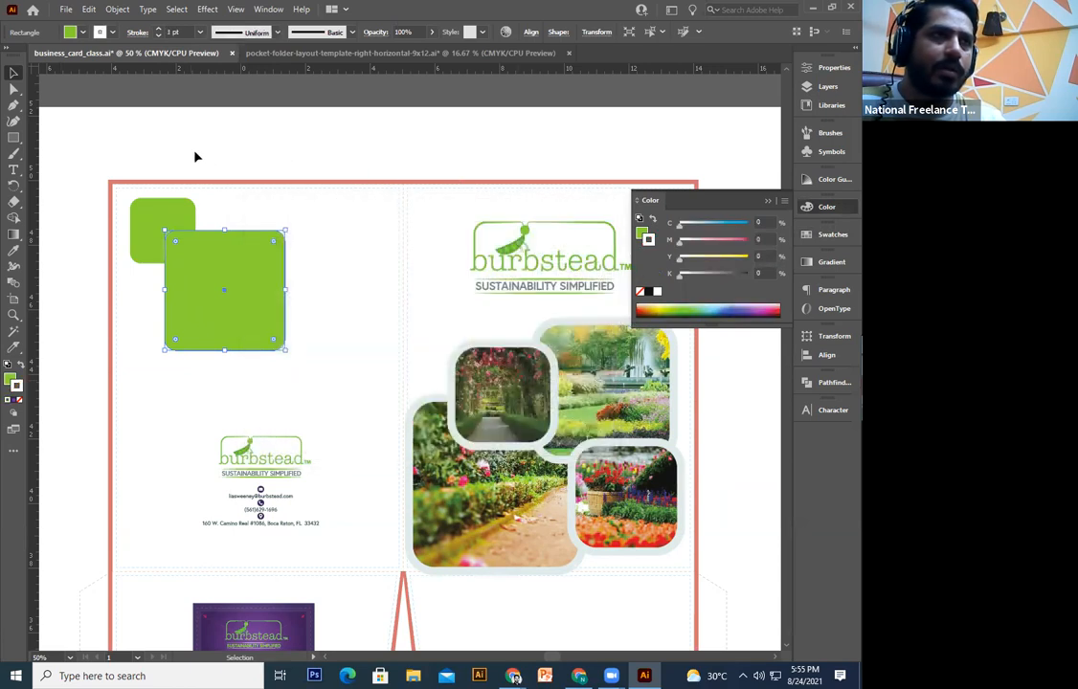
Step: Set the larger green square's stroke weight to 14 pt and deselect it
{"action": "left_click", "coordinate": [157, 28]}
{"action": "left_click", "coordinate": [157, 28]}
{"action": "left_click", "coordinate": [157, 28]}
{"action": "left_click", "coordinate": [157, 29]}
{"action": "left_click", "coordinate": [157, 29]}
{"action": "left_click", "coordinate": [157, 29]}
{"action": "left_click", "coordinate": [157, 29]}
{"action": "left_click", "coordinate": [176, 144]}
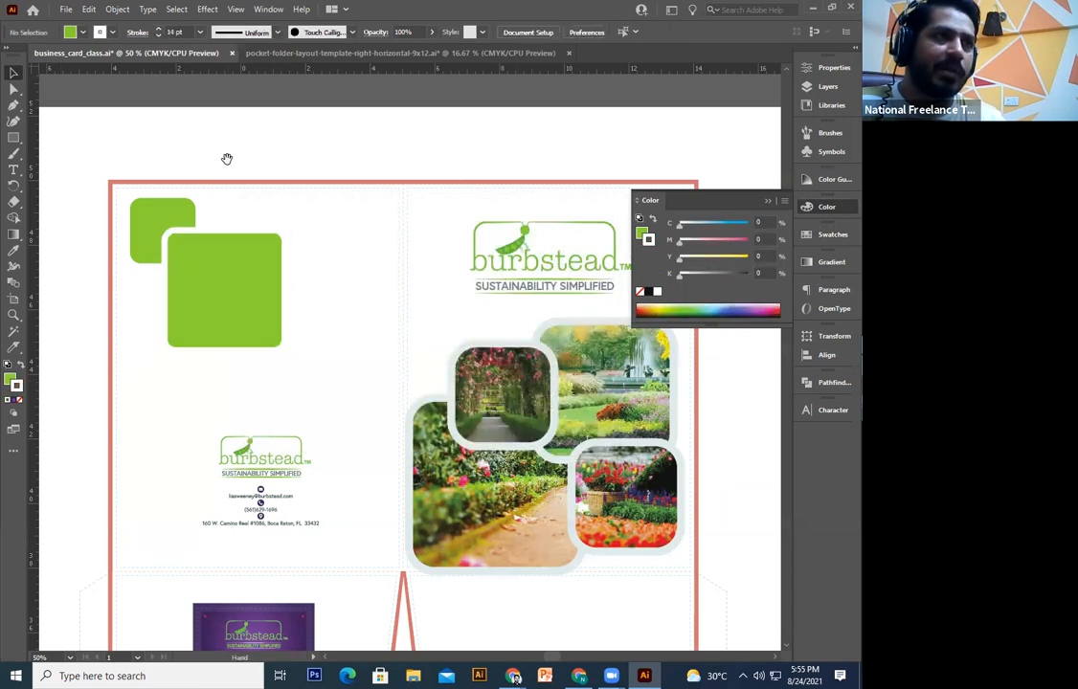
Step: Duplicate the small green square onto the large square's lower-right corner
{"action": "left_click_drag", "start_coordinate": [226, 159], "coordinate": [194, 165]}
{"action": "left_click", "coordinate": [147, 219]}
{"action": "left_click_drag", "start_coordinate": [125, 222], "coordinate": [255, 345]}
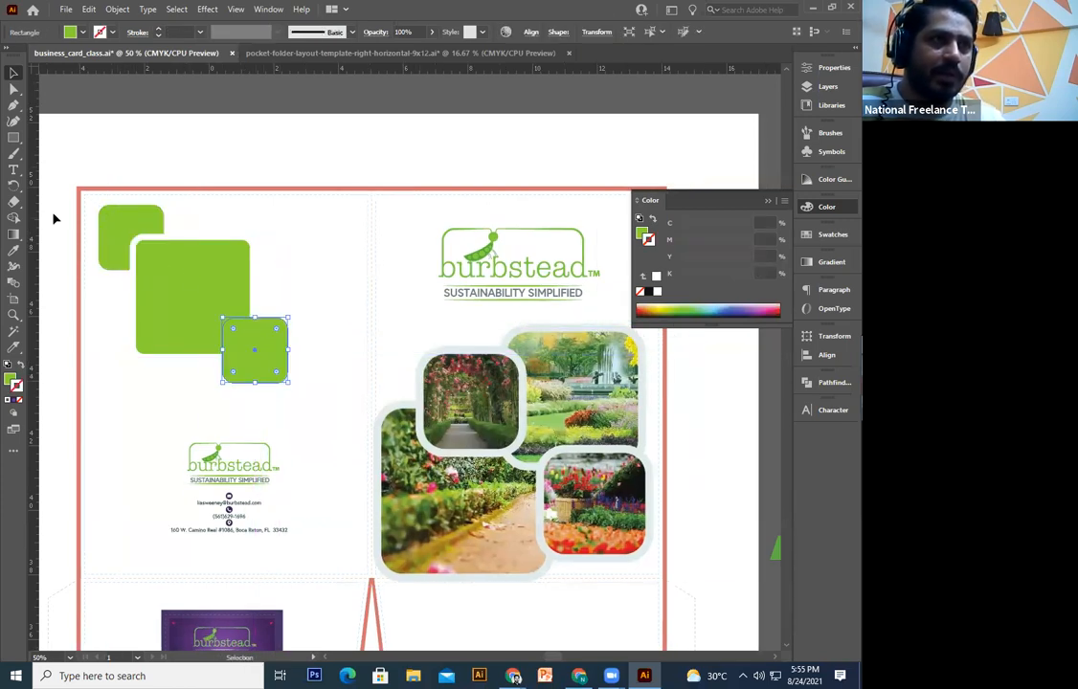
Step: Copy the large square's white-stroked style onto the new small square with the Eyedropper and send it behind the large square
{"action": "left_click", "coordinate": [14, 251]}
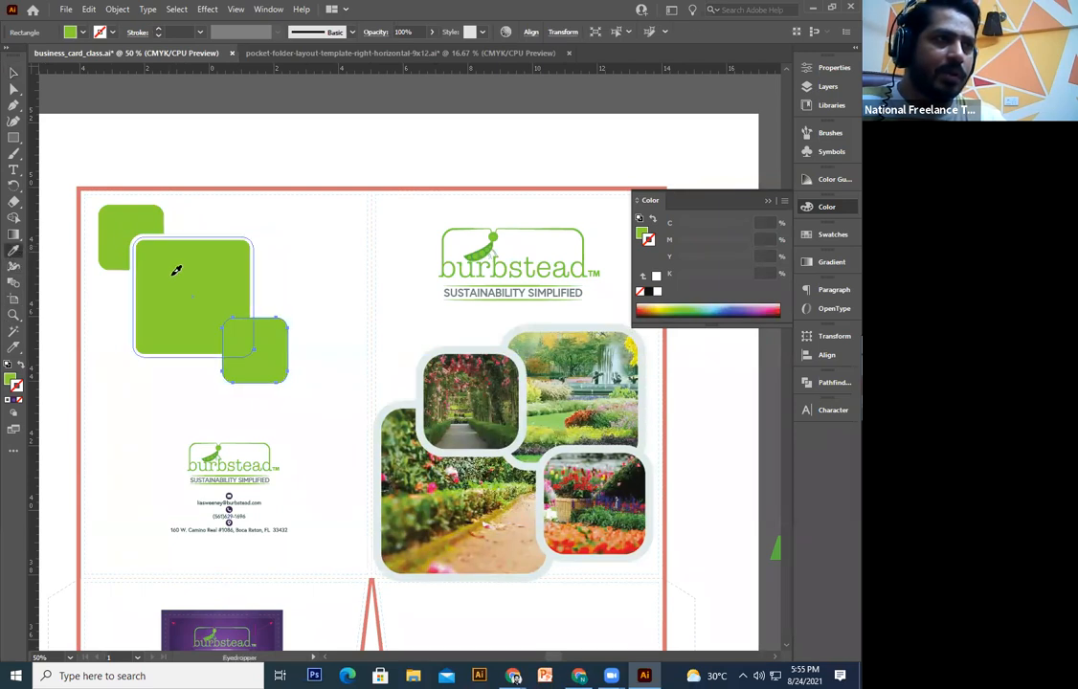
{"action": "left_click", "coordinate": [173, 272]}
{"action": "left_click", "coordinate": [14, 72]}
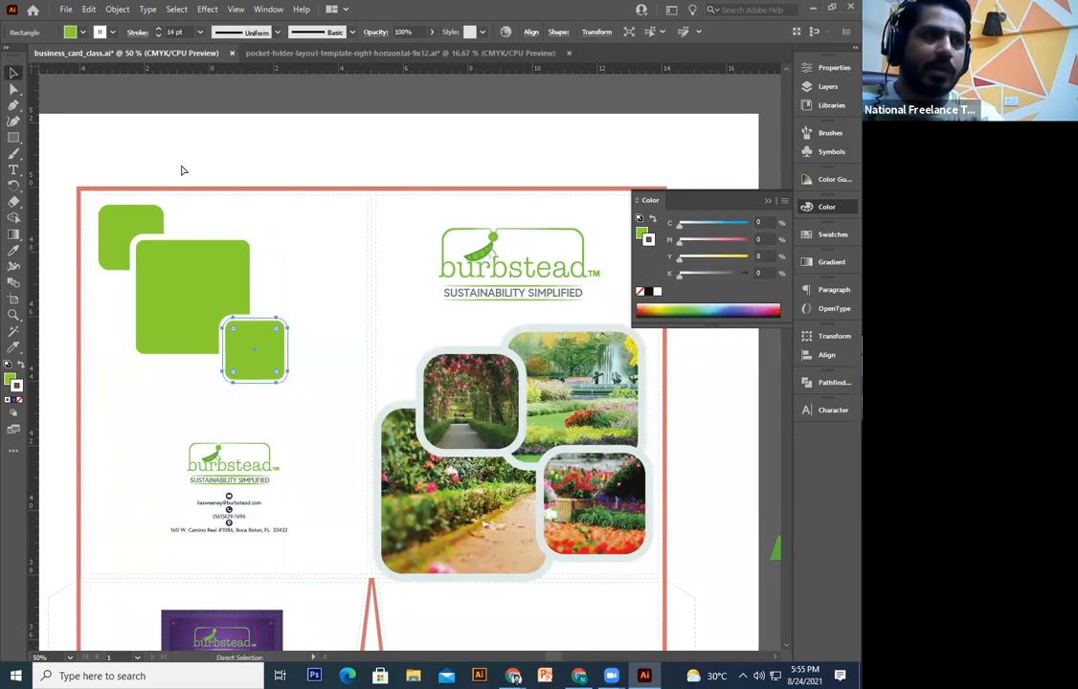
{"action": "left_click", "coordinate": [260, 175]}
{"action": "left_click", "coordinate": [265, 357]}
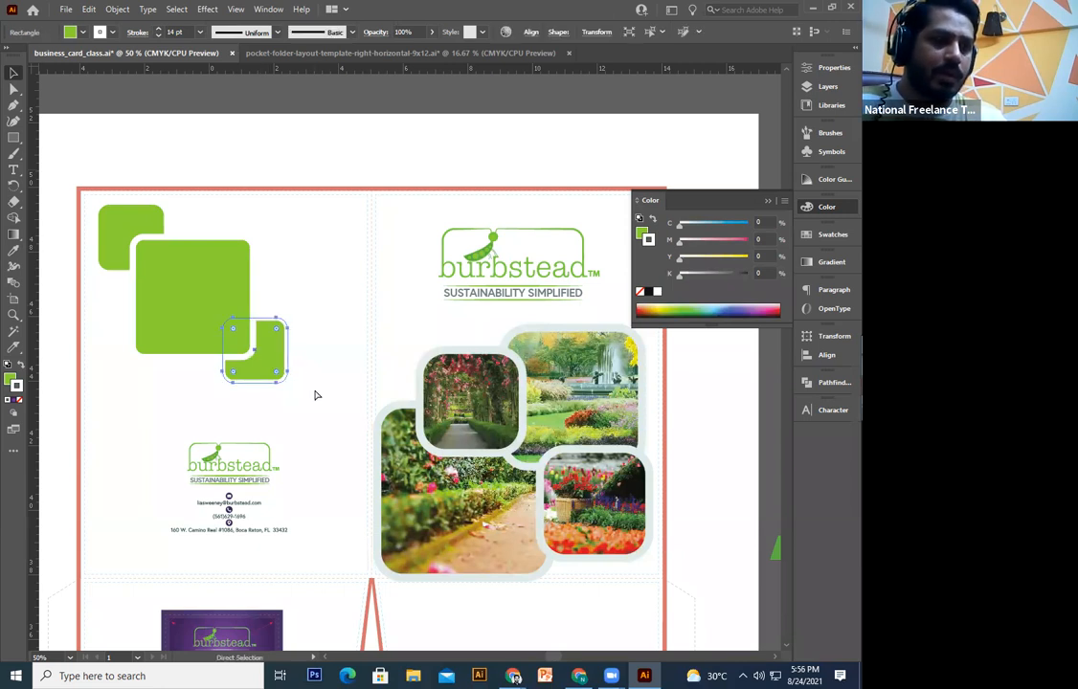
Step: Duplicate the white-outlined small square to the large square's upper right, enlarge the copy to about 4 in, and shift the lower small square slightly
{"action": "left_click_drag", "start_coordinate": [280, 321], "coordinate": [282, 218]}
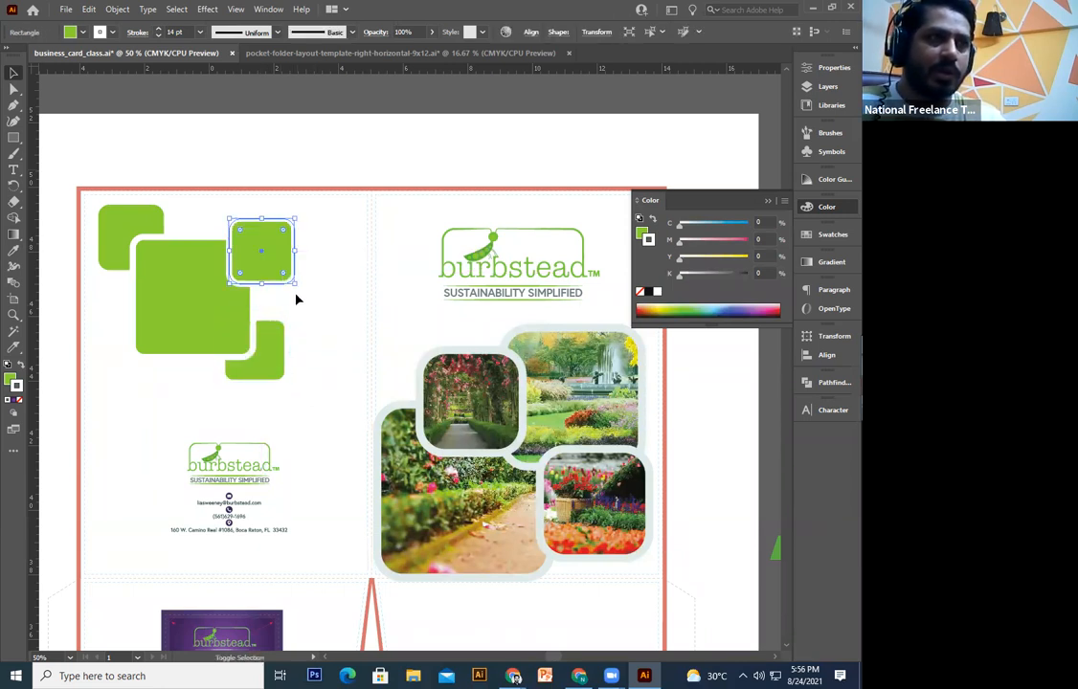
{"action": "left_click_drag", "start_coordinate": [300, 293], "coordinate": [361, 356]}
{"action": "left_click_drag", "start_coordinate": [309, 313], "coordinate": [313, 301]}
{"action": "mouse_move", "coordinate": [261, 365]}
{"action": "left_mouse_down"}
{"action": "mouse_move", "coordinate": [272, 385]}
{"action": "mouse_move", "coordinate": [268, 376]}
{"action": "left_mouse_up"}
{"action": "left_click", "coordinate": [299, 273]}
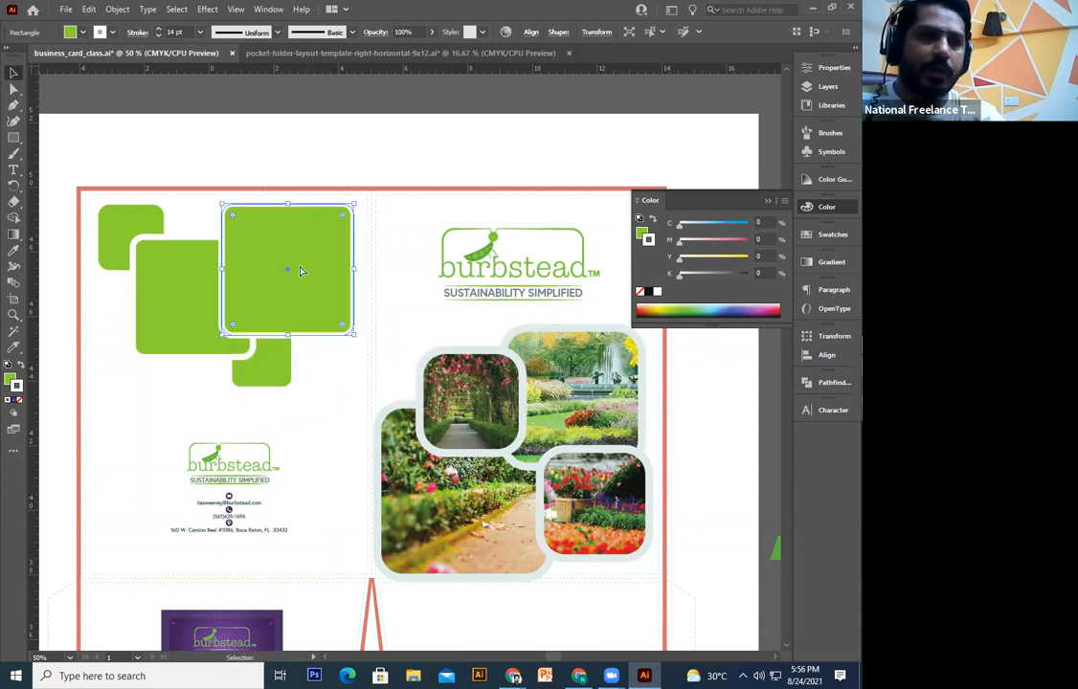
Step: Send the enlarged upper-right square backward behind the middle square and the lower small square
{"action": "key", "text": "ctrl+["}
{"action": "key", "text": "ctrl+["}
{"action": "key", "text": "v"}
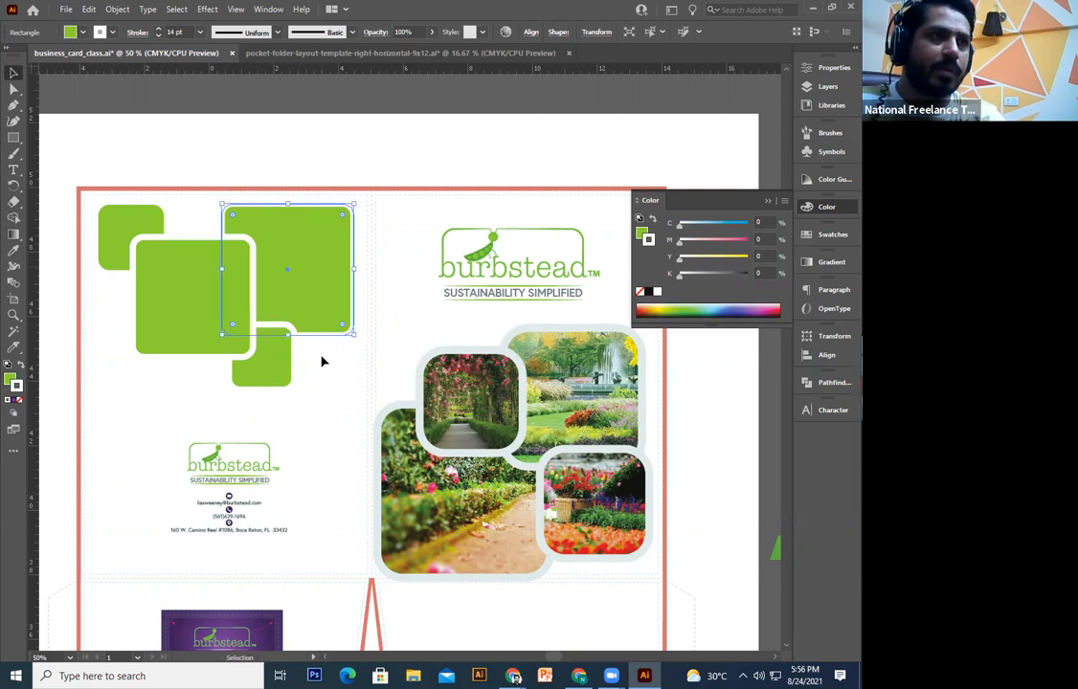
Step: Duplicate the lower small square, shrink the copy to about 1.4 in, and place it just above the back-cover logo
{"action": "left_click", "coordinate": [278, 379]}
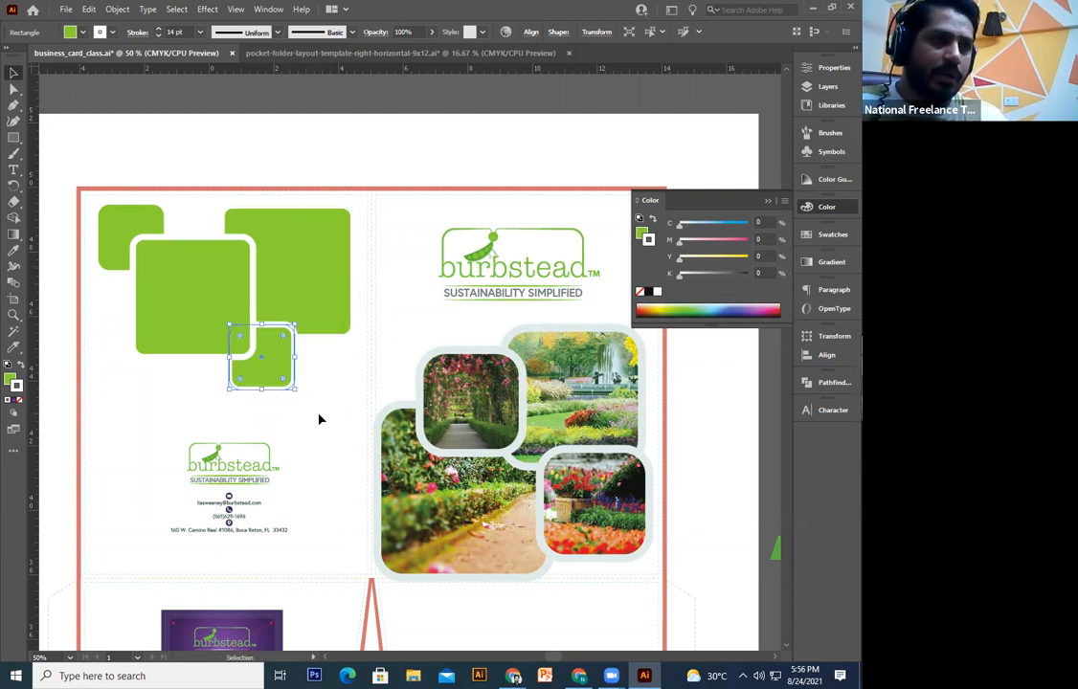
{"action": "left_click_drag", "start_coordinate": [259, 377], "coordinate": [168, 426]}
{"action": "left_click_drag", "start_coordinate": [204, 375], "coordinate": [191, 383]}
{"action": "left_click_drag", "start_coordinate": [179, 408], "coordinate": [204, 408]}
{"action": "scroll", "coordinate": [231, 347], "scroll_direction": "up", "scroll_amount": 1}
Step: Fill the small square at the middle square's lower-right corner with light green ABE870
{"action": "left_click", "coordinate": [272, 374]}
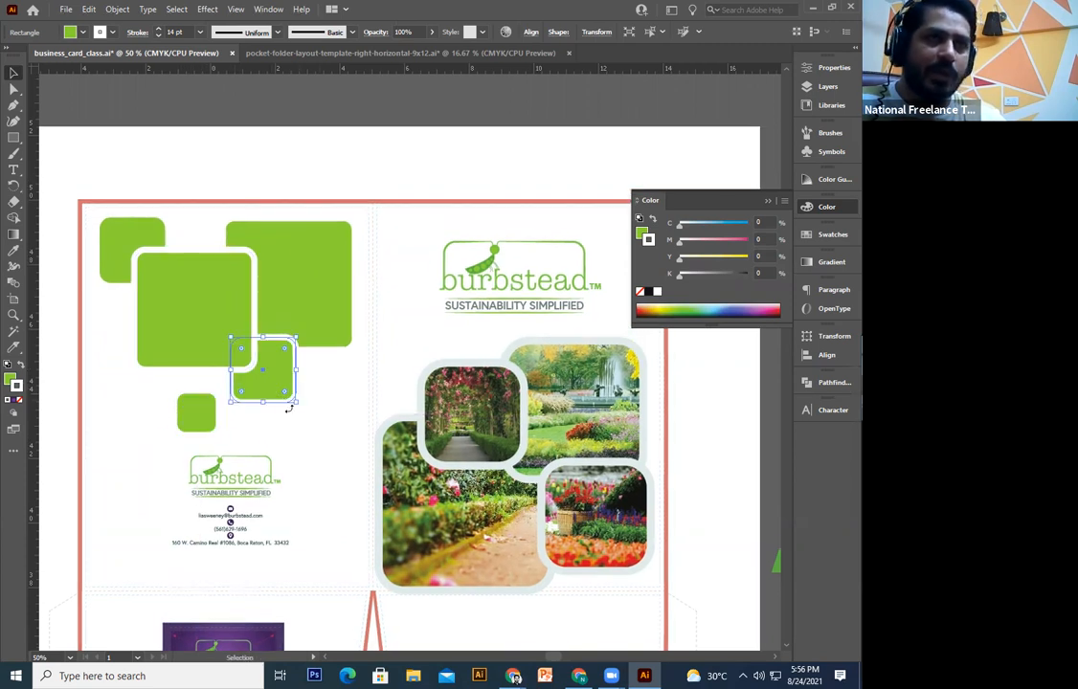
{"action": "double_click", "coordinate": [12, 382]}
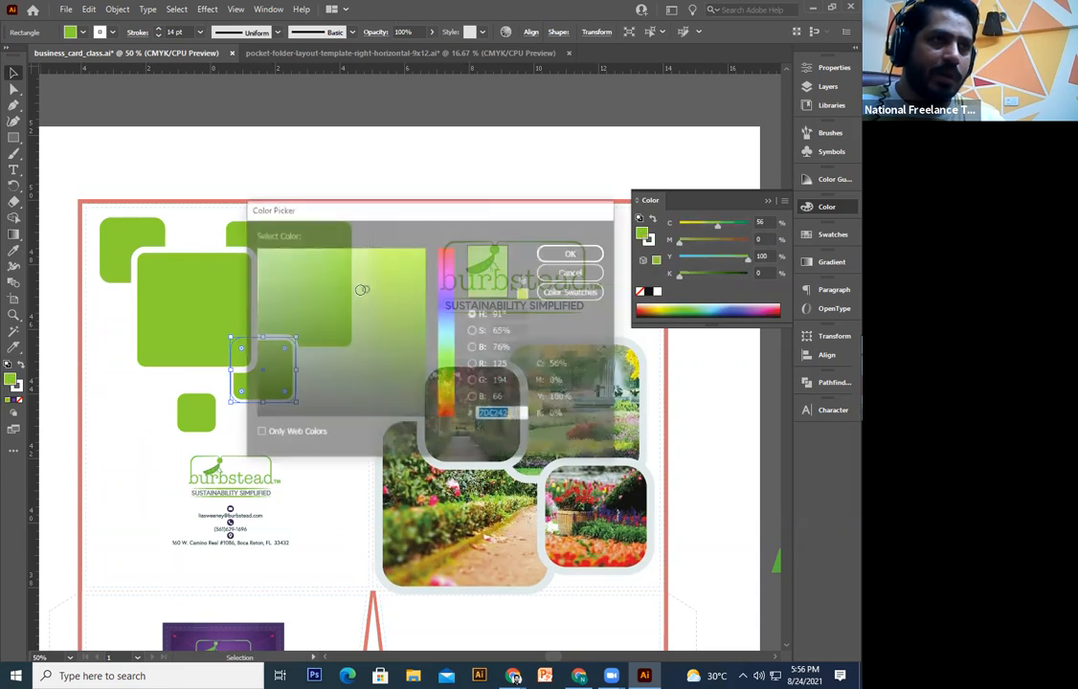
{"action": "left_click", "coordinate": [344, 261]}
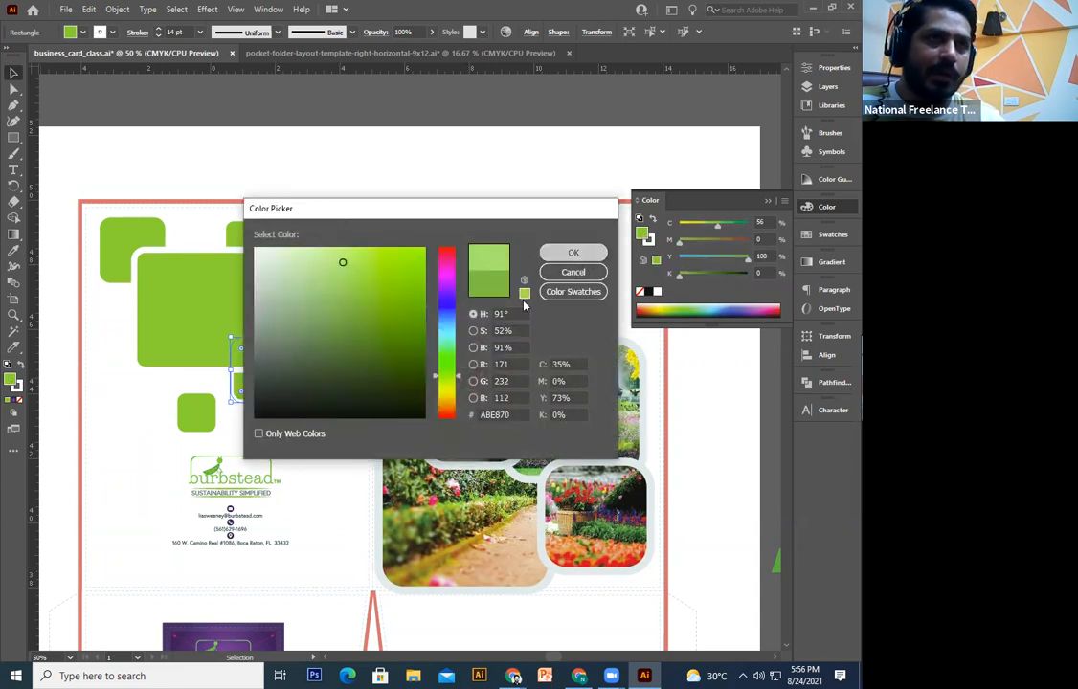
{"action": "left_click", "coordinate": [572, 254]}
Step: Fill the large upper-right square with the darker green 69B720
{"action": "left_click", "coordinate": [330, 280]}
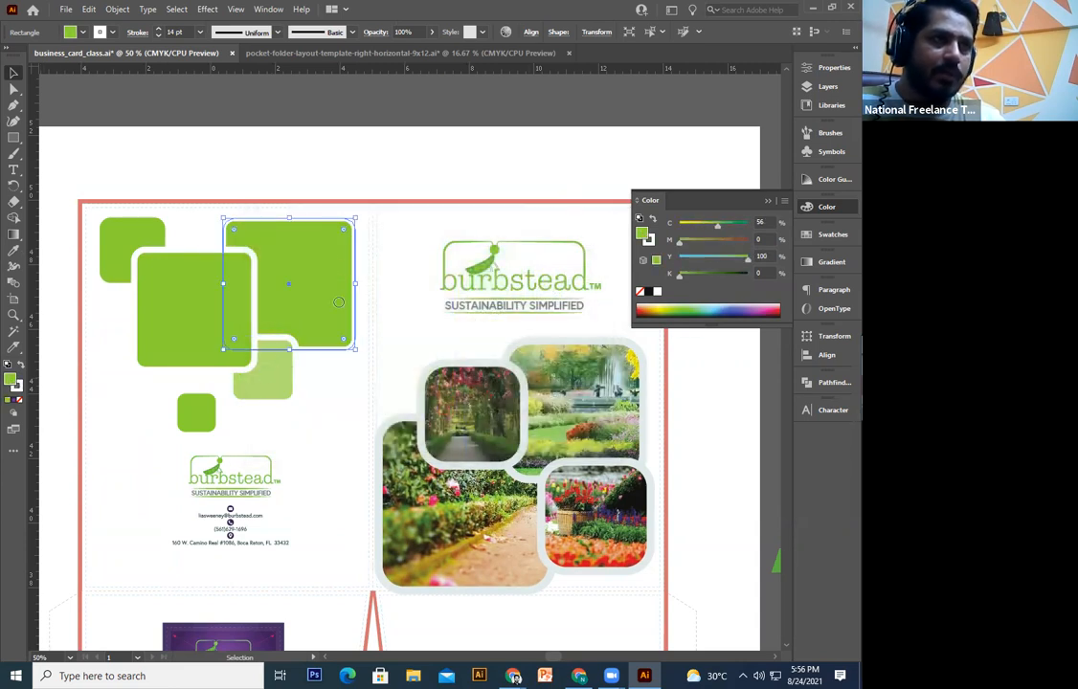
{"action": "left_click", "coordinate": [394, 294]}
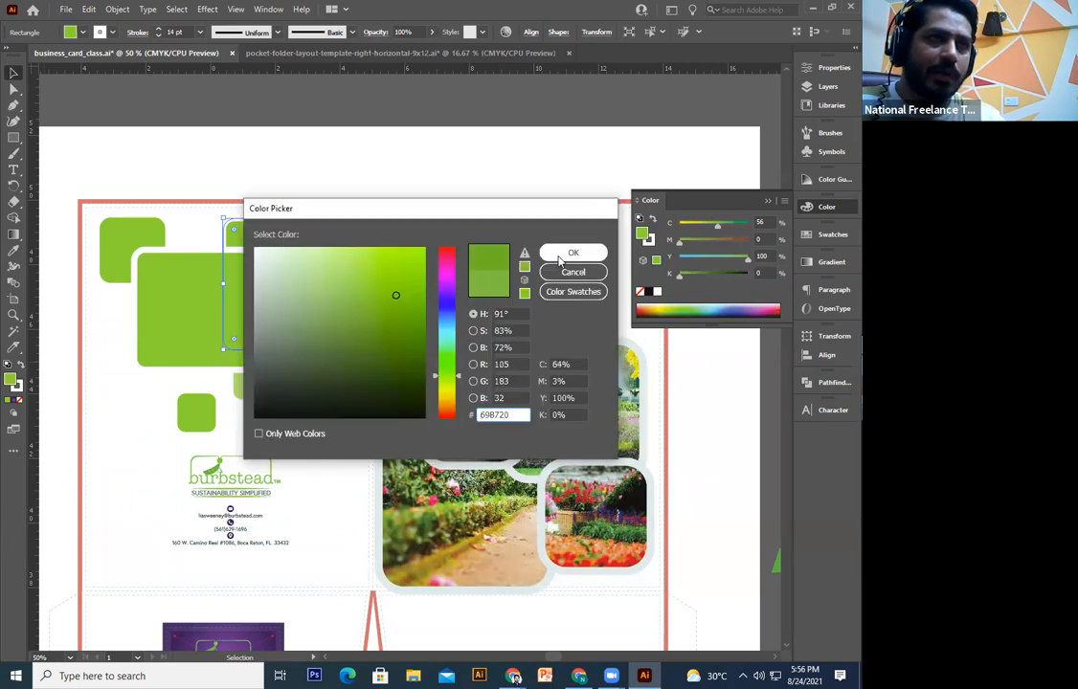
{"action": "left_click", "coordinate": [564, 254]}
Step: Fill the small upper-left square with pale green BEEF8F
{"action": "left_click", "coordinate": [112, 249]}
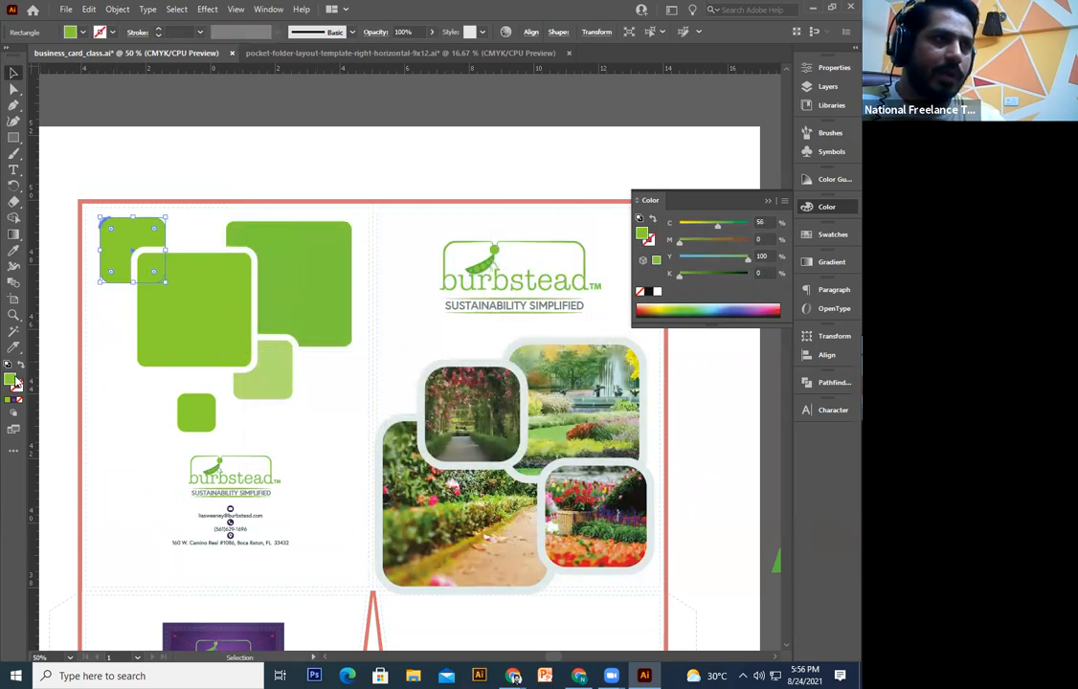
{"action": "left_click_drag", "start_coordinate": [362, 285], "coordinate": [323, 257]}
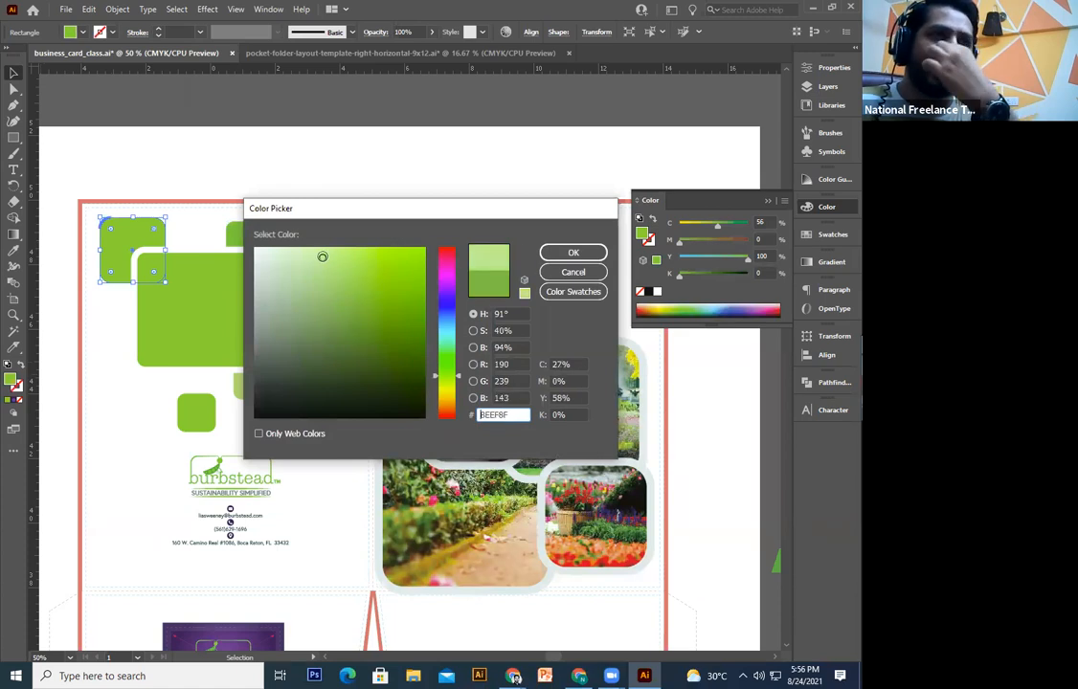
{"action": "left_click", "coordinate": [573, 253]}
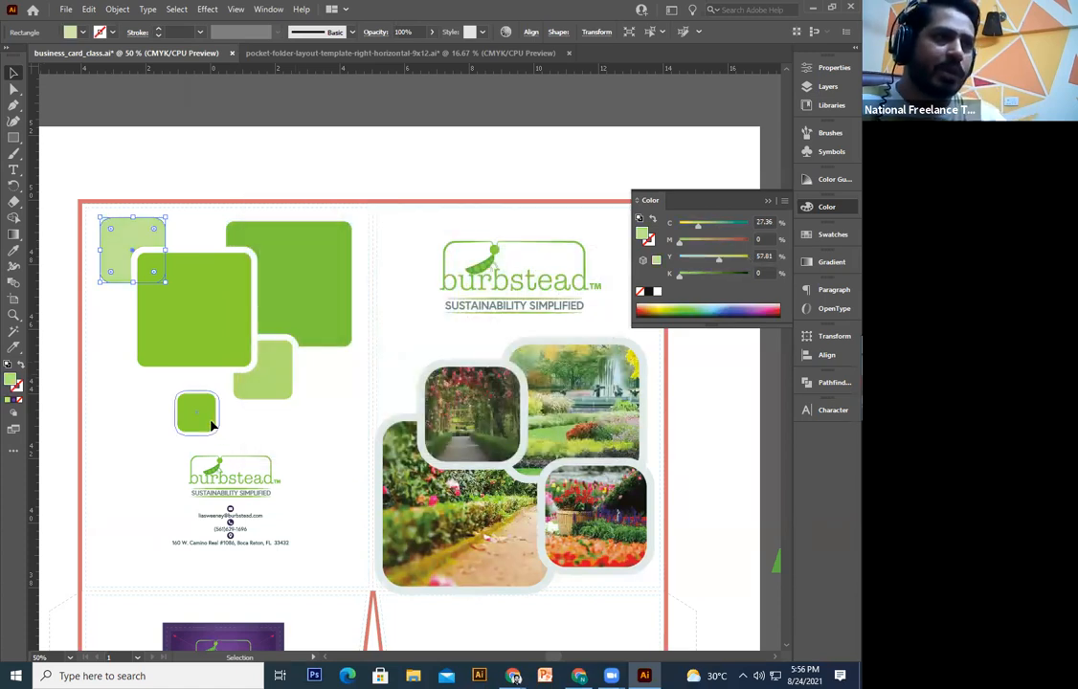
Step: Fill the smallest square above the back-cover logo with dark green 4EA000 and deselect it
{"action": "left_click", "coordinate": [196, 412]}
{"action": "double_click", "coordinate": [12, 381]}
{"action": "mouse_move", "coordinate": [365, 288]}
{"action": "left_mouse_down"}
{"action": "mouse_move", "coordinate": [424, 320]}
{"action": "mouse_move", "coordinate": [442, 311]}
{"action": "left_mouse_up"}
{"action": "left_click", "coordinate": [600, 257]}
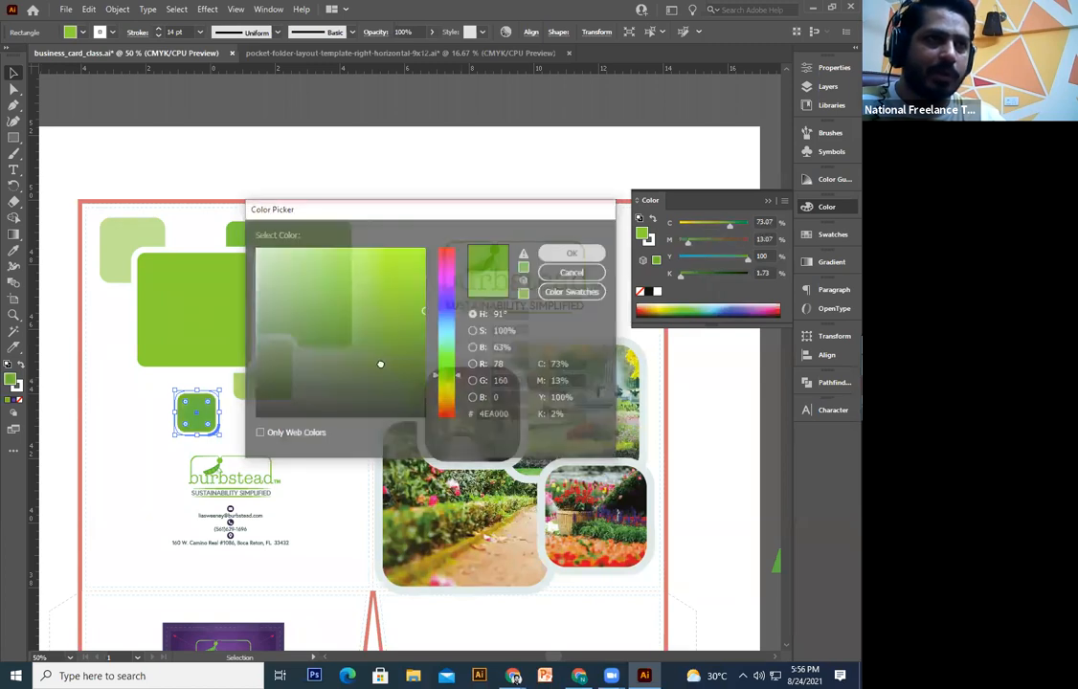
{"action": "scroll", "coordinate": [363, 380], "scroll_direction": "down", "scroll_amount": 2}
{"action": "scroll", "coordinate": [364, 380], "scroll_direction": "left", "scroll_amount": 2}
{"action": "left_click", "coordinate": [363, 379]}
{"action": "key", "text": "ctrl+minus"}
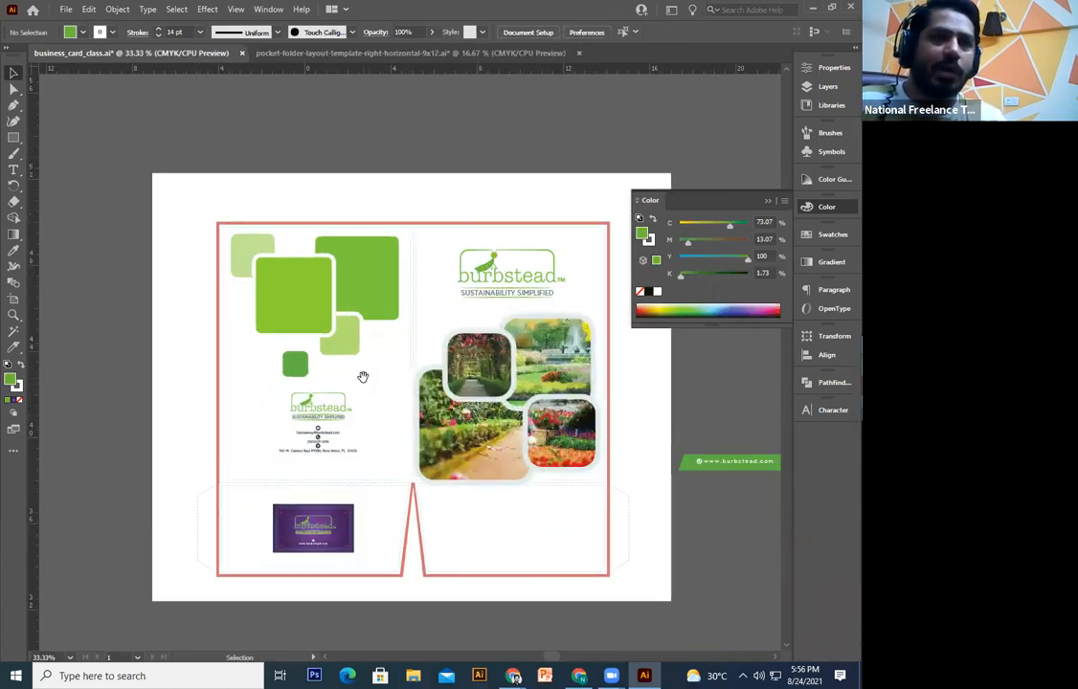
Step: Move the contact details group slightly lower beneath the back-cover logo
{"action": "scroll", "coordinate": [363, 422], "scroll_direction": "up", "scroll_amount": 2}
{"action": "key", "text": "ctrl+plus"}
{"action": "key", "text": "ctrl+minus"}
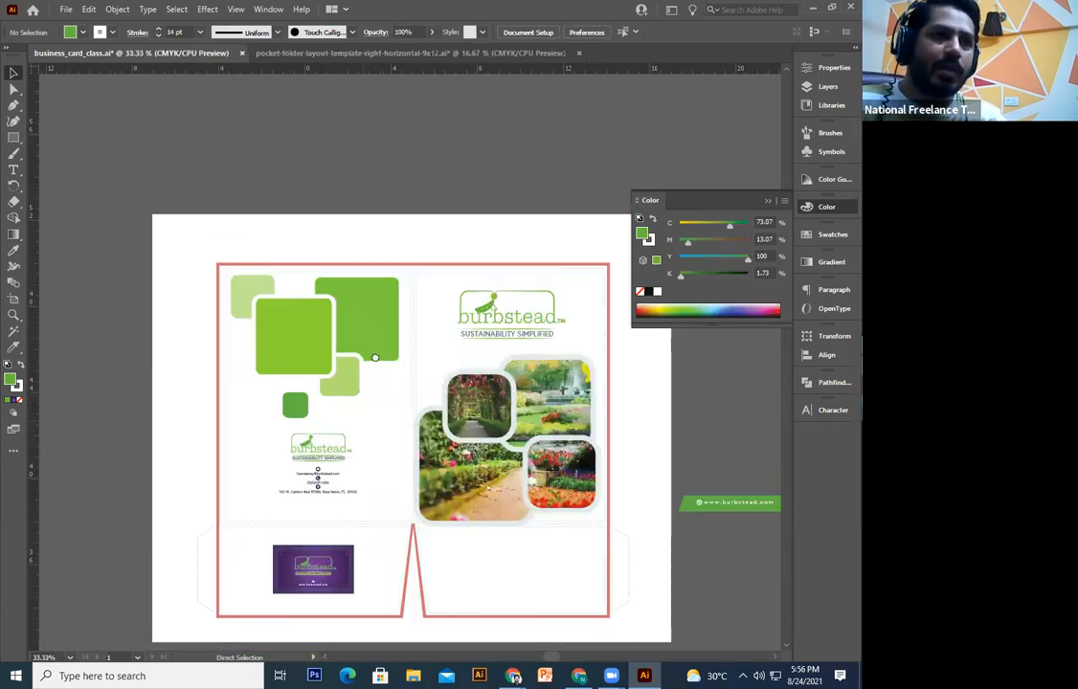
{"action": "scroll", "coordinate": [377, 357], "scroll_direction": "down", "scroll_amount": 2}
{"action": "key", "text": "ctrl+plus"}
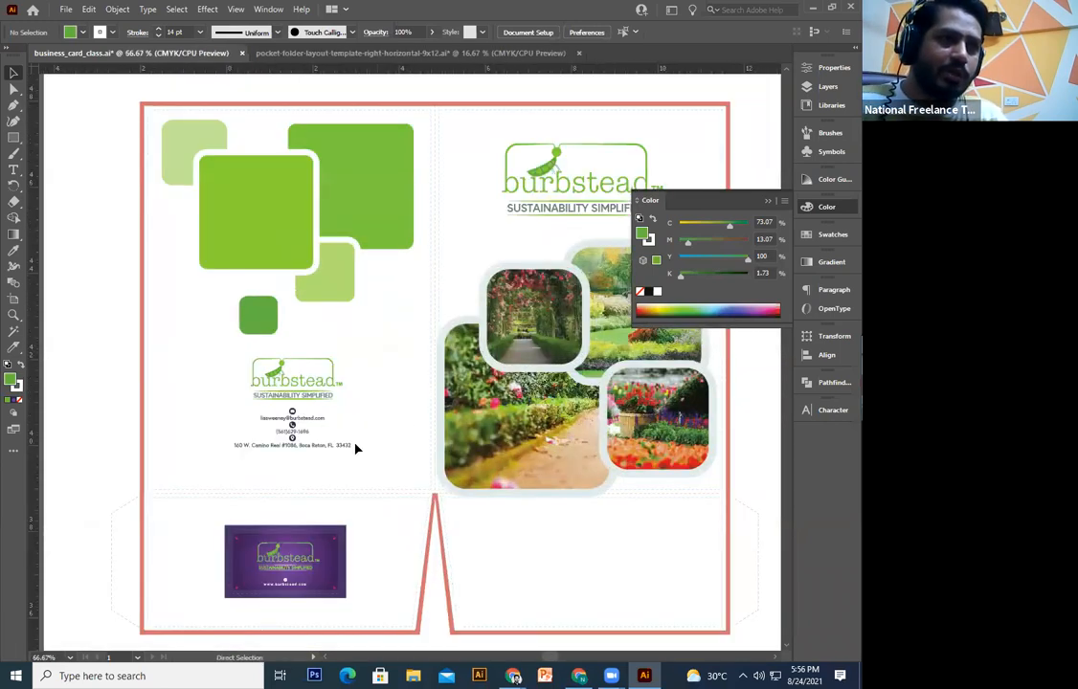
{"action": "key", "text": "ctrl+plus"}
{"action": "key", "text": "ctrl+plus"}
{"action": "left_click_drag", "start_coordinate": [336, 428], "coordinate": [428, 377]}
{"action": "left_click", "coordinate": [323, 425]}
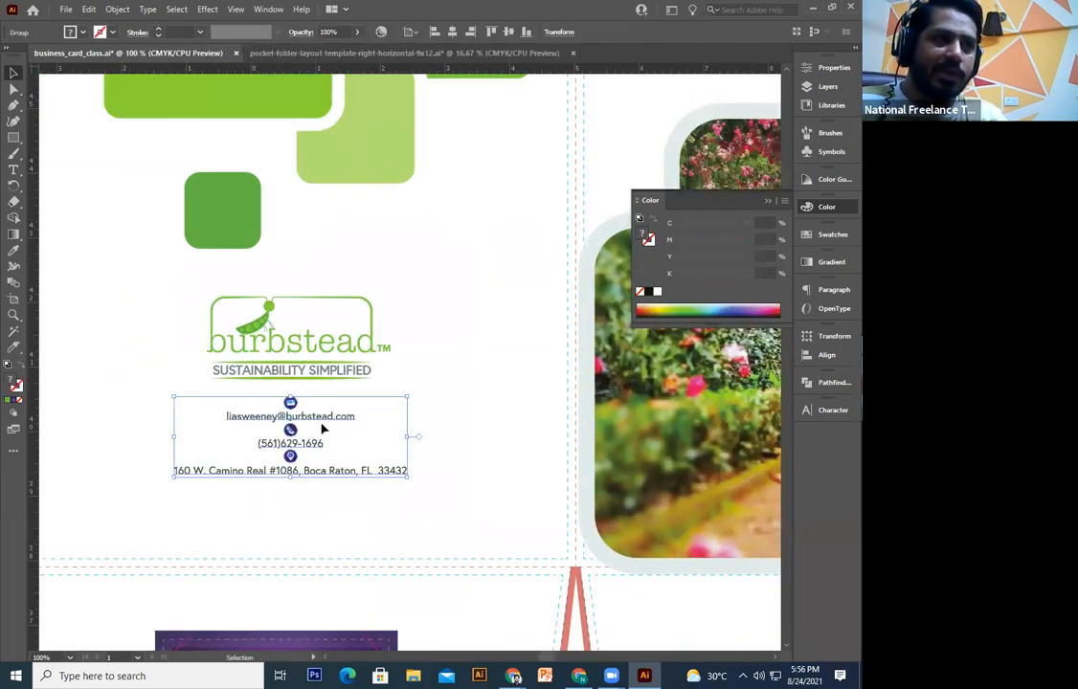
{"action": "left_click_drag", "start_coordinate": [320, 442], "coordinate": [319, 461]}
Step: Isolate the email icon within the contact details group and select its purple circle
{"action": "scroll", "coordinate": [321, 458], "scroll_direction": "down", "scroll_amount": 4}
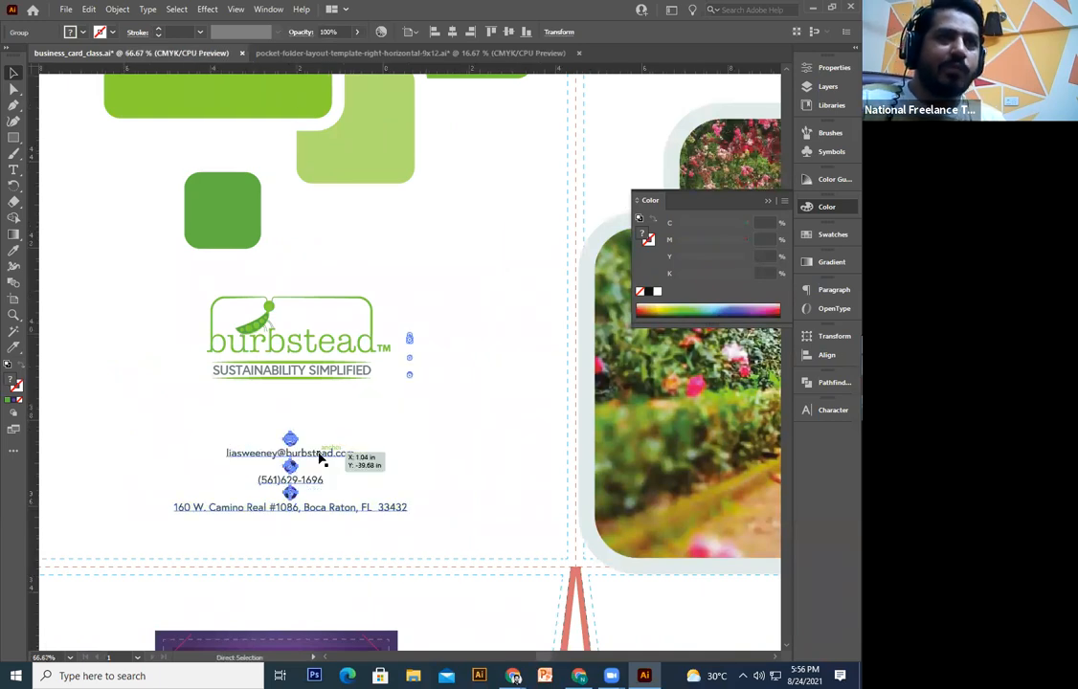
{"action": "scroll", "coordinate": [320, 455], "scroll_direction": "up", "scroll_amount": 6}
{"action": "left_click_drag", "start_coordinate": [348, 411], "coordinate": [261, 514]}
{"action": "double_click", "coordinate": [326, 414]}
{"action": "double_click", "coordinate": [325, 413]}
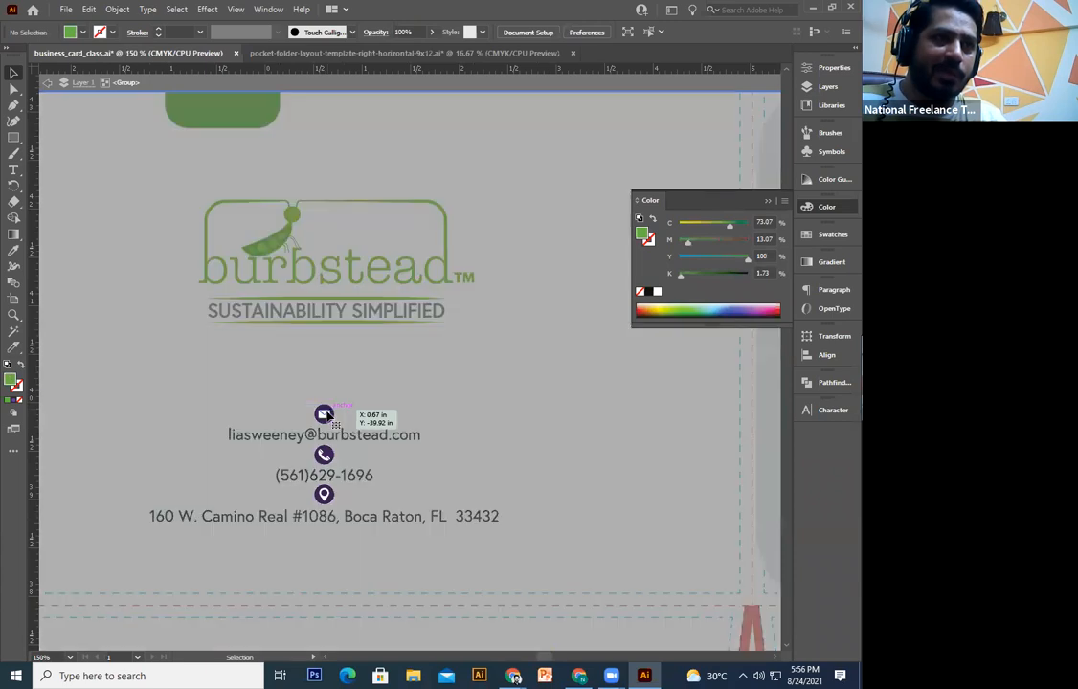
{"action": "left_click", "coordinate": [326, 400]}
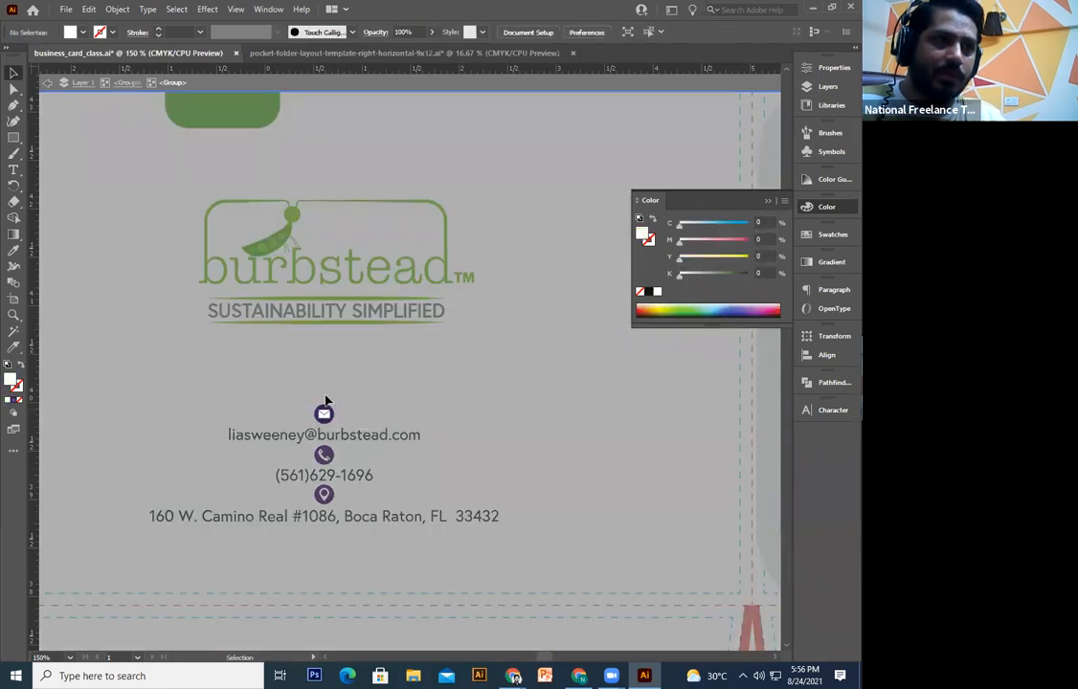
{"action": "left_click", "coordinate": [325, 413]}
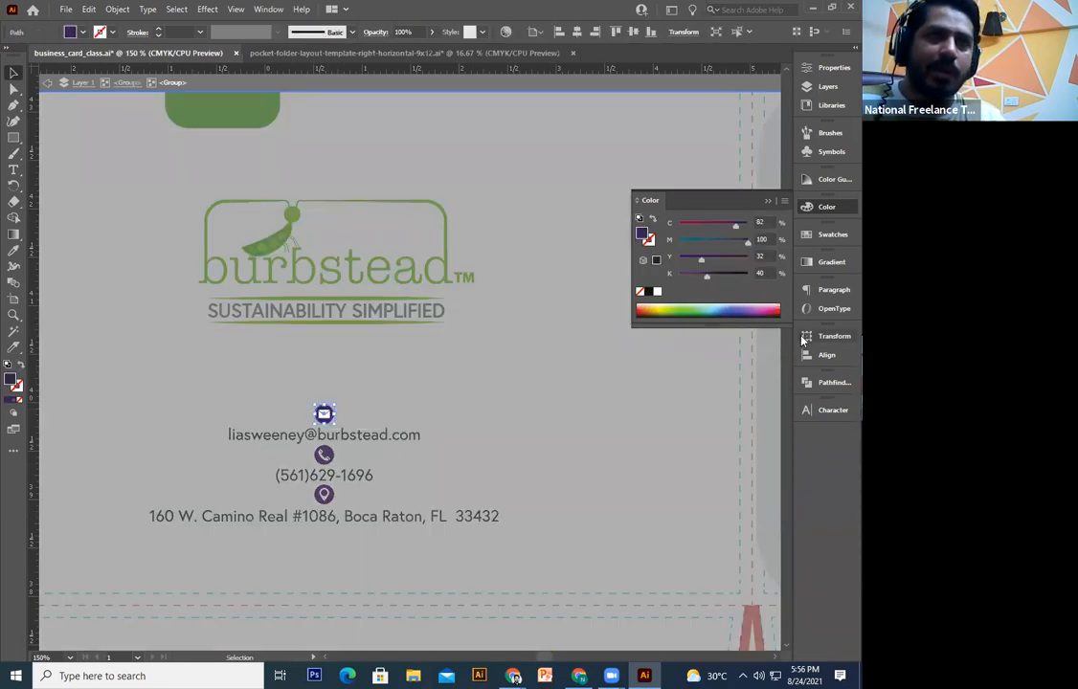
{"action": "left_click", "coordinate": [13, 250]}
{"action": "left_click", "coordinate": [216, 120]}
{"action": "key", "text": "ctrl+z"}
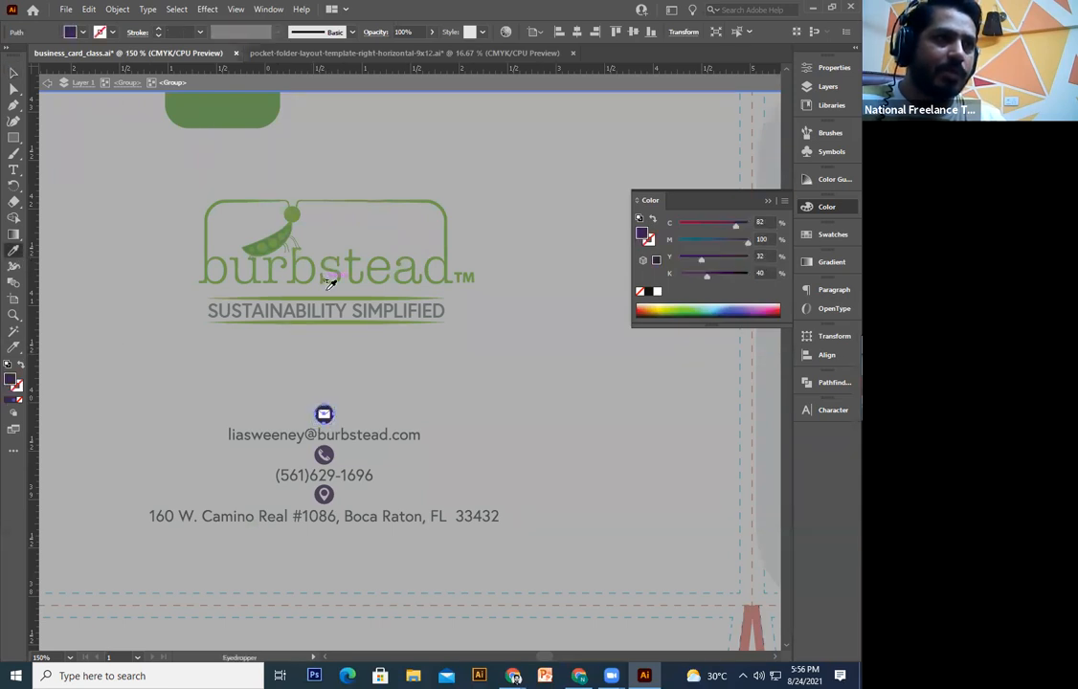
Step: Fill the email icon's circle with the lime green swatch and leave isolation mode
{"action": "left_click", "coordinate": [832, 235]}
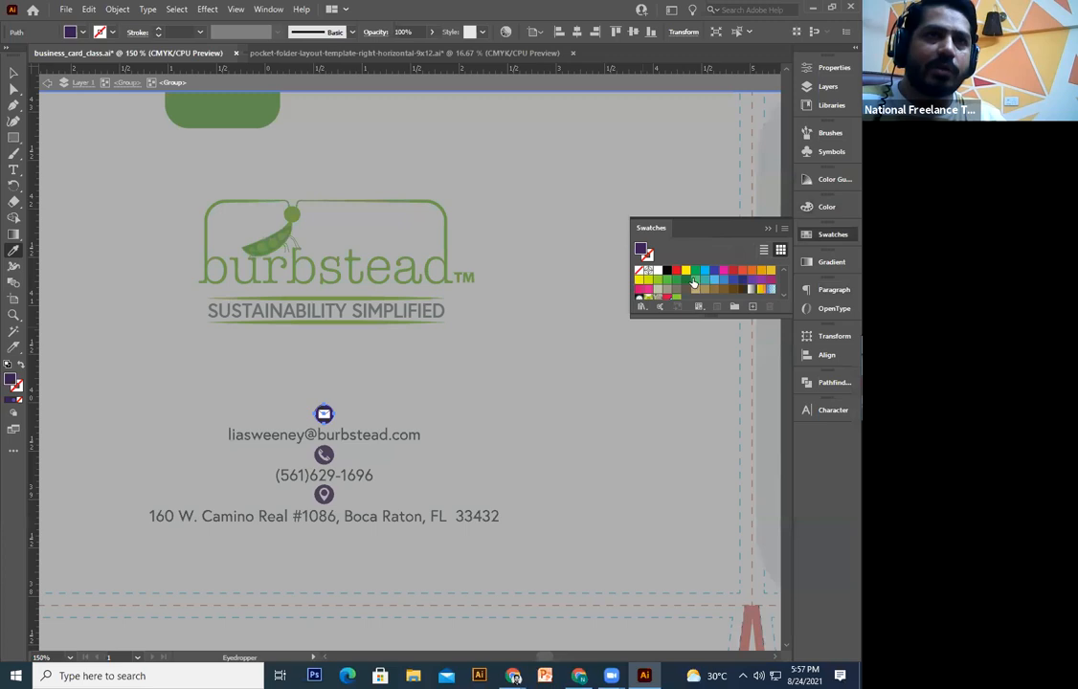
{"action": "left_click", "coordinate": [675, 299]}
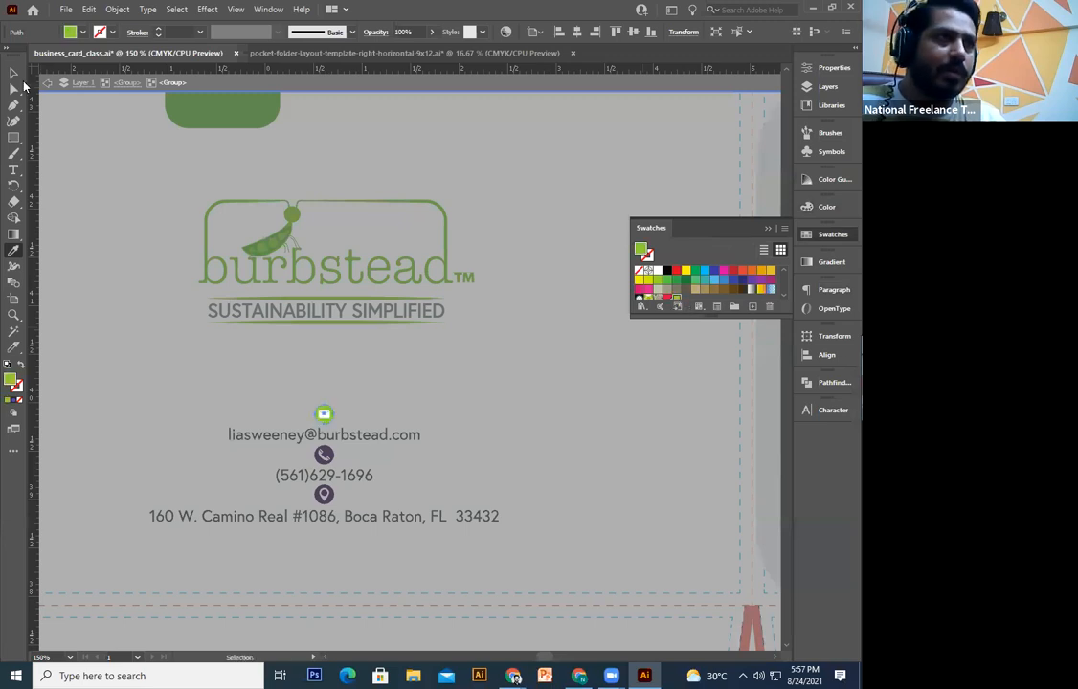
{"action": "left_click", "coordinate": [15, 73]}
{"action": "double_click", "coordinate": [90, 217]}
Step: Isolate the phone icon, fill only its purple circle with the lime green swatch, and leave isolation mode
{"action": "left_click", "coordinate": [333, 453]}
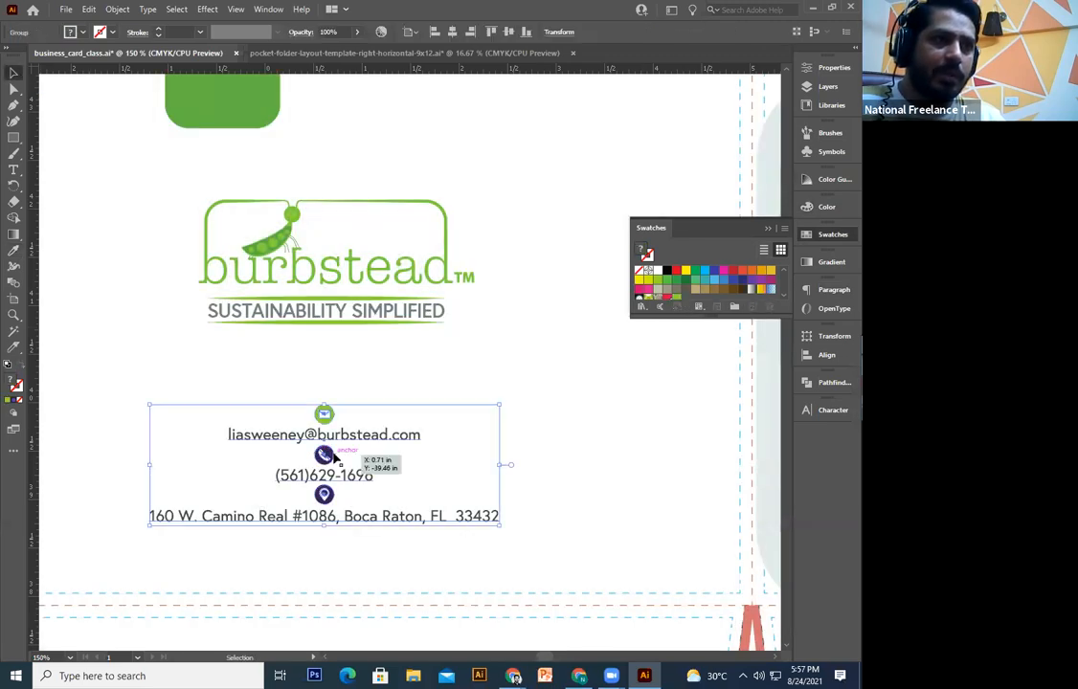
{"action": "double_click", "coordinate": [335, 456]}
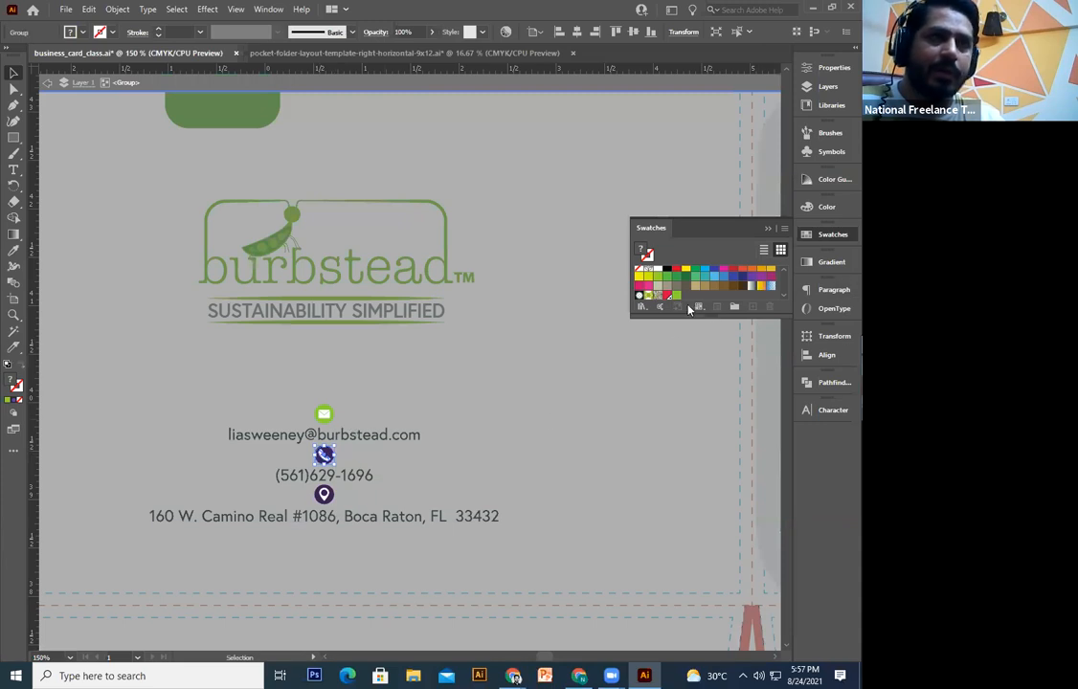
{"action": "left_click", "coordinate": [677, 298]}
{"action": "key", "text": "ctrl+z"}
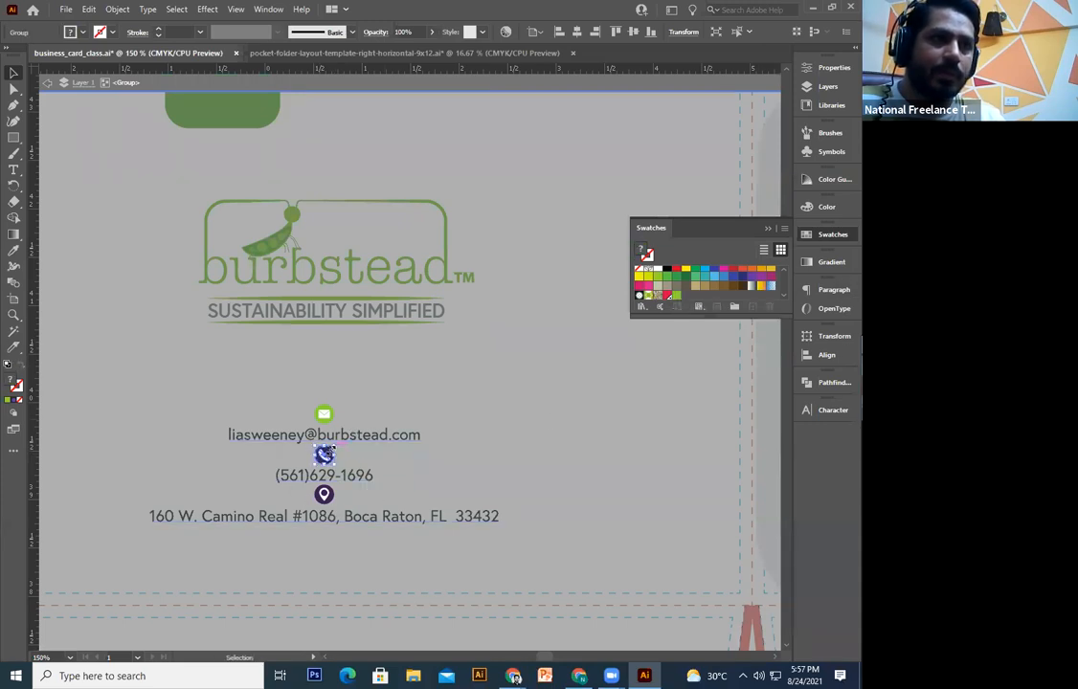
{"action": "double_click", "coordinate": [326, 454]}
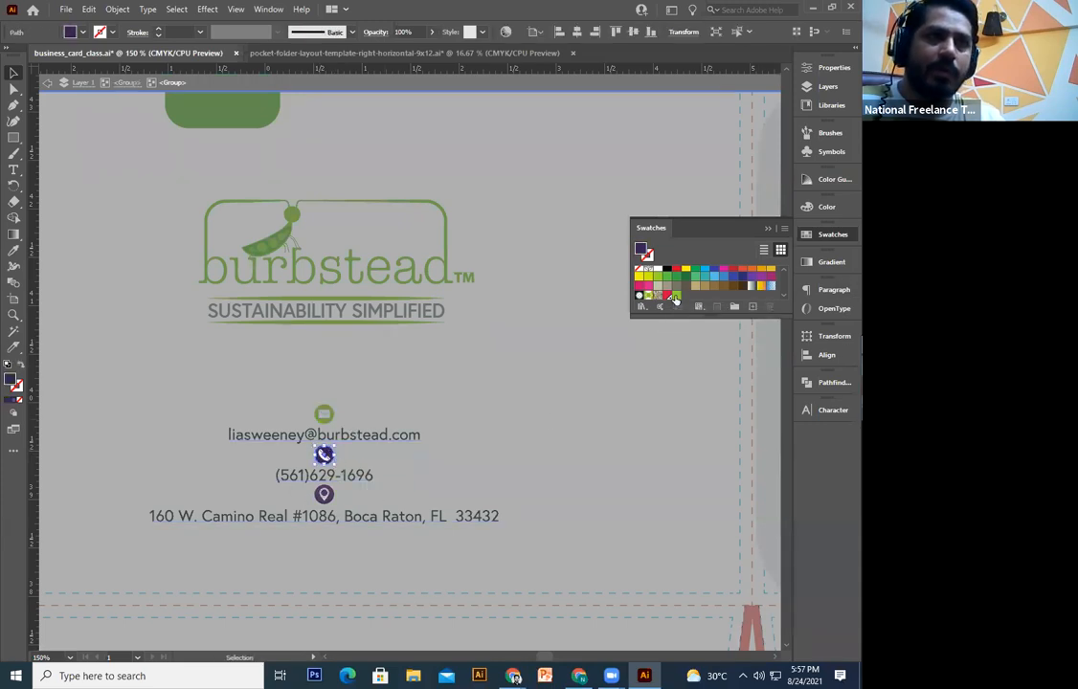
{"action": "left_click", "coordinate": [676, 298]}
{"action": "double_click", "coordinate": [431, 472]}
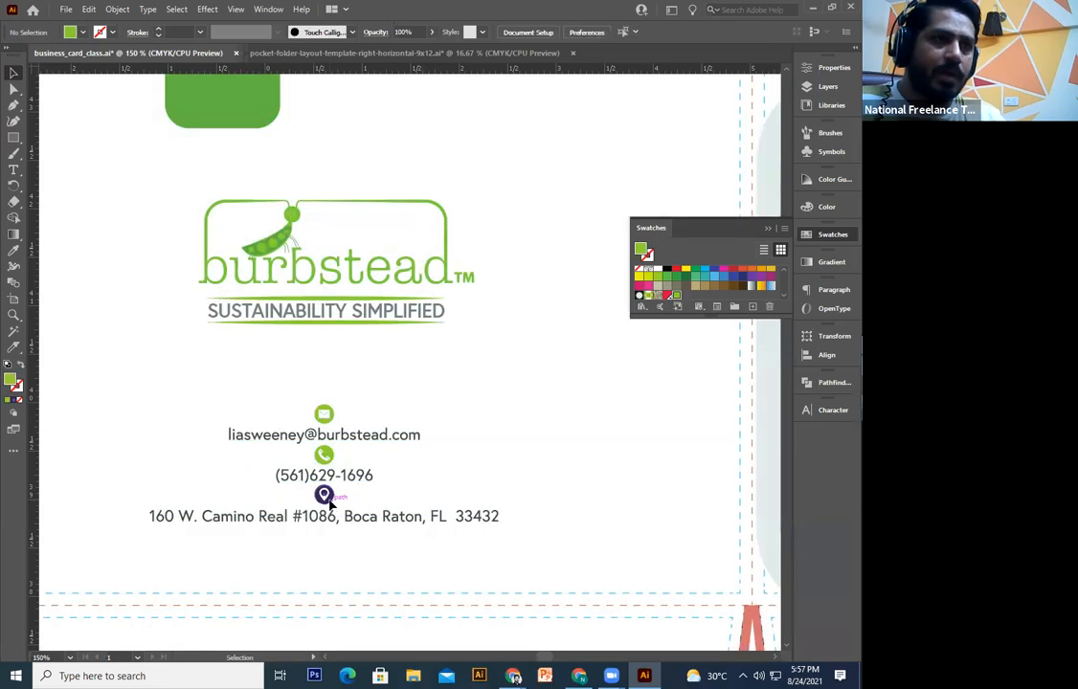
Step: Isolate the location pin icon, fill its purple circle with the lime green swatch, and leave isolation mode
{"action": "double_click", "coordinate": [325, 496]}
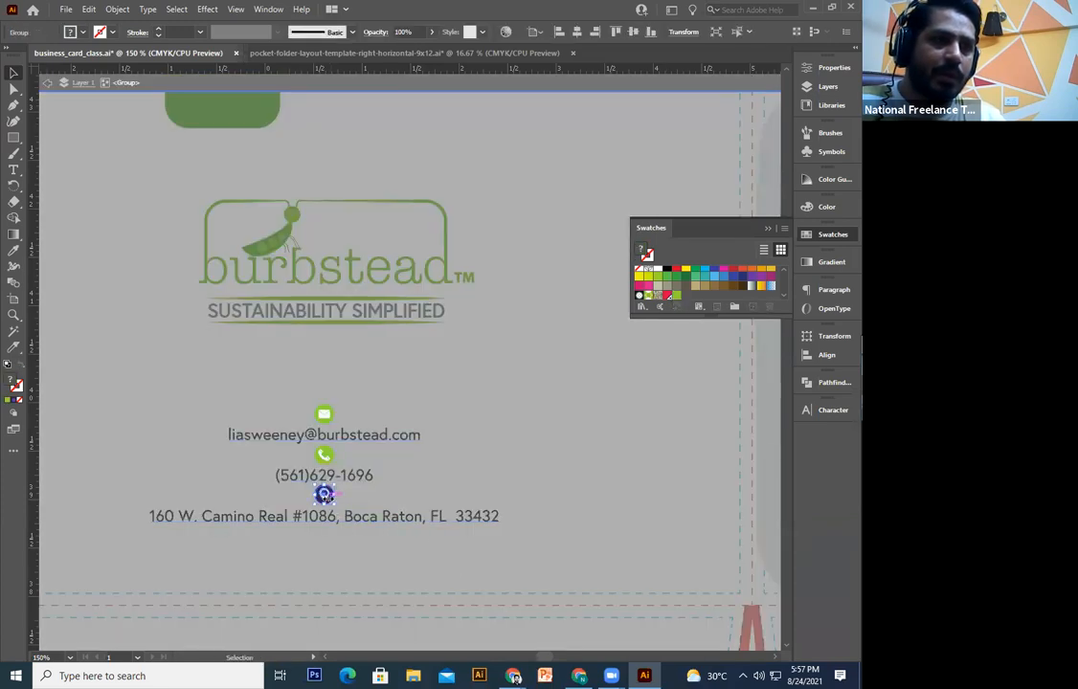
{"action": "double_click", "coordinate": [329, 502]}
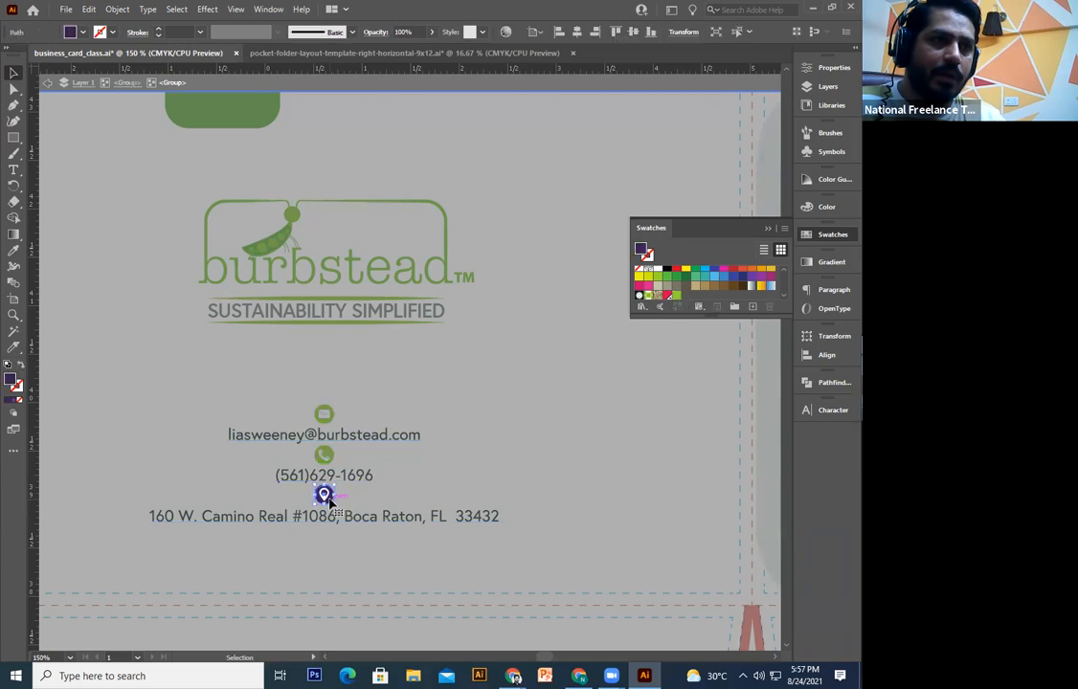
{"action": "double_click", "coordinate": [577, 429]}
Step: Nudge the back-cover logo down so it sits closer to the contact details, and deselect it
{"action": "key", "text": "ctrl+minus"}
{"action": "key", "text": "ctrl+minus"}
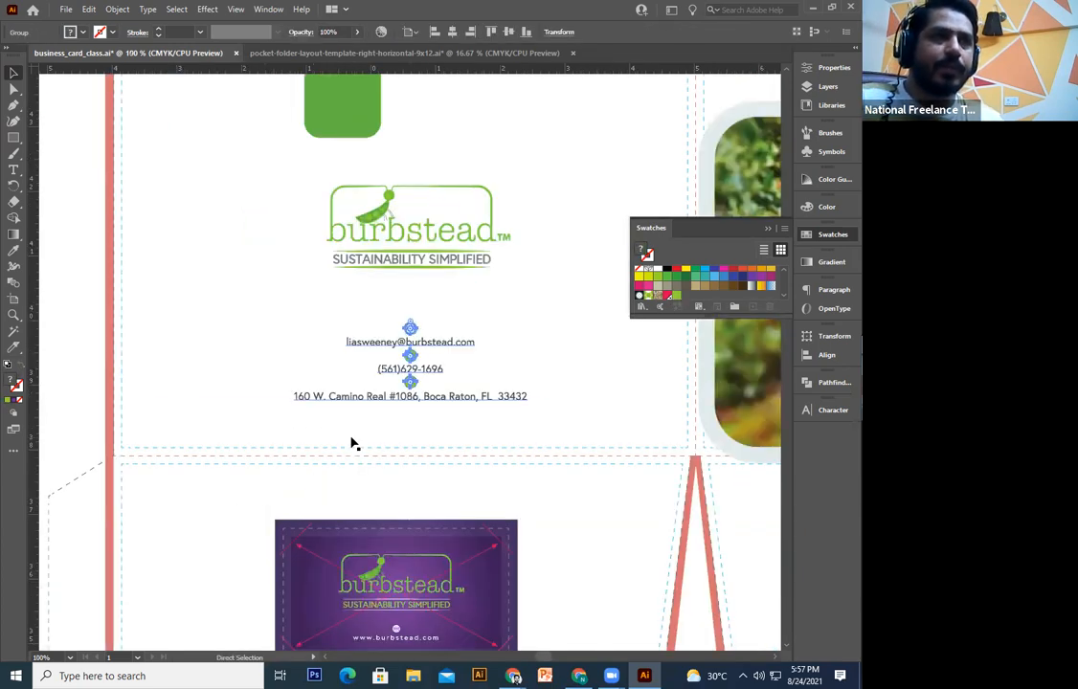
{"action": "left_click", "coordinate": [440, 296]}
{"action": "key", "text": "Down"}
{"action": "key", "text": "Down"}
{"action": "key", "text": "Down"}
{"action": "key", "text": "Down"}
{"action": "key", "text": "Down"}
{"action": "key", "text": "Down"}
{"action": "key", "text": "Down"}
{"action": "key", "text": "Down"}
{"action": "key", "text": "Down"}
{"action": "key", "text": "Down"}
{"action": "key", "text": "Down"}
{"action": "key", "text": "Down"}
{"action": "key", "text": "Down"}
{"action": "key", "text": "Down"}
{"action": "key", "text": "Down"}
{"action": "key", "text": "Down"}
{"action": "key", "text": "Down"}
{"action": "key", "text": "Down"}
{"action": "key", "text": "Down"}
{"action": "key", "text": "Down"}
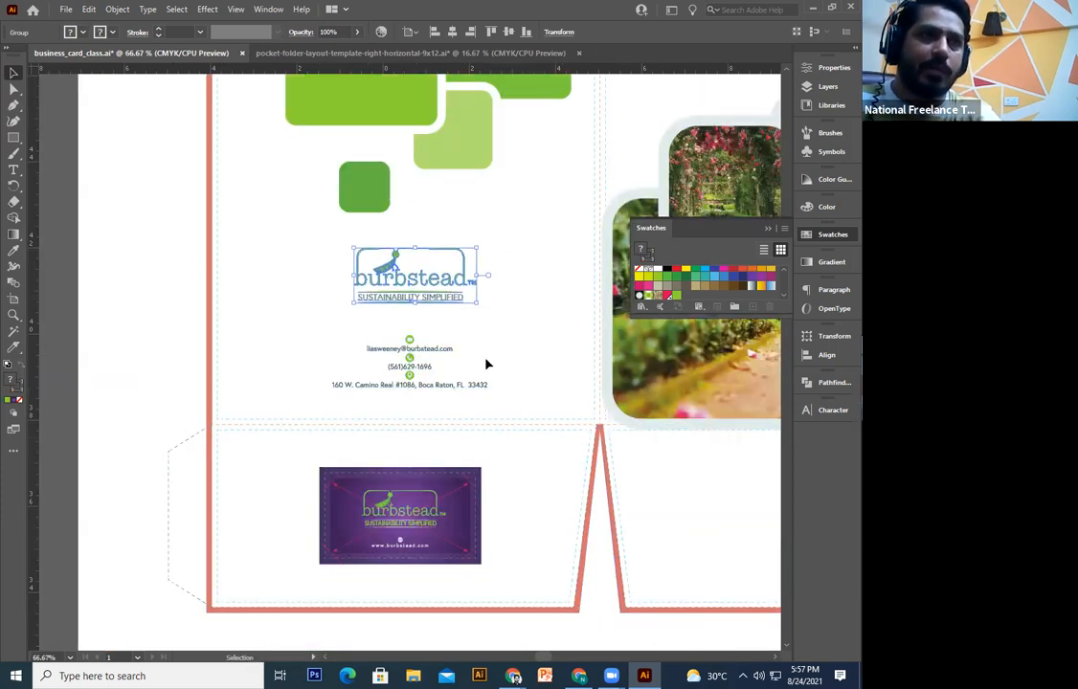
{"action": "key", "text": "Up"}
{"action": "key", "text": "Up"}
{"action": "key", "text": "Up"}
{"action": "key", "text": "Up"}
{"action": "left_click", "coordinate": [262, 383]}
Step: Isolate the back-cover logo and fill its frame, pea-pod illustration and burbstead wordmark with a light grey swatch
{"action": "left_click_drag", "start_coordinate": [248, 255], "coordinate": [216, 332]}
{"action": "key", "text": "ctrl+plus"}
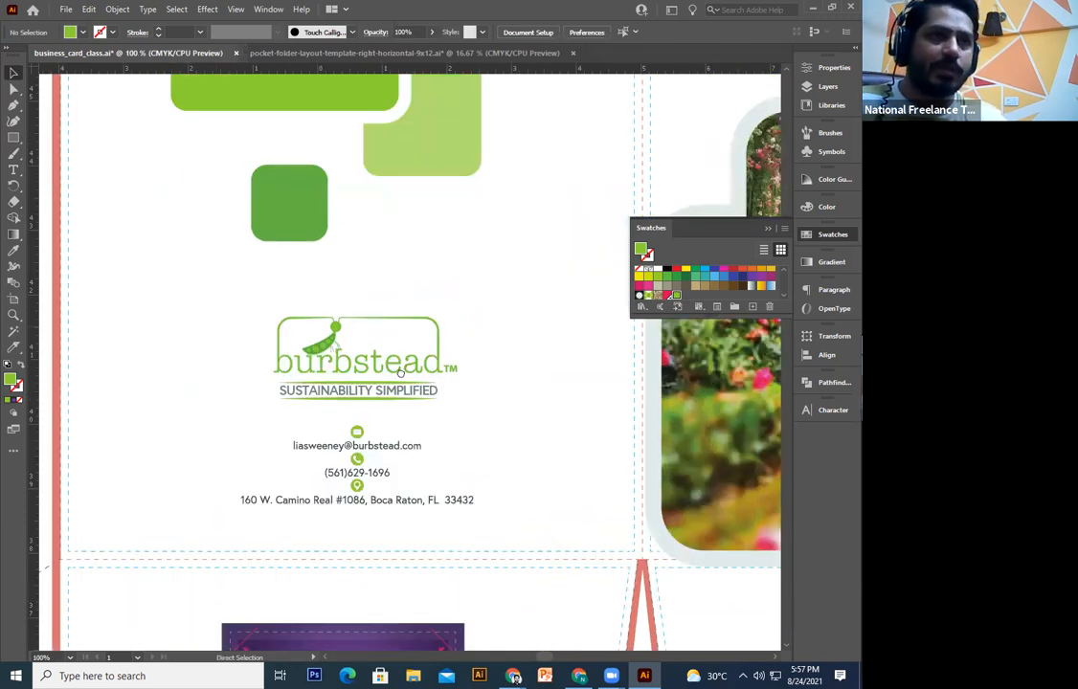
{"action": "double_click", "coordinate": [386, 378]}
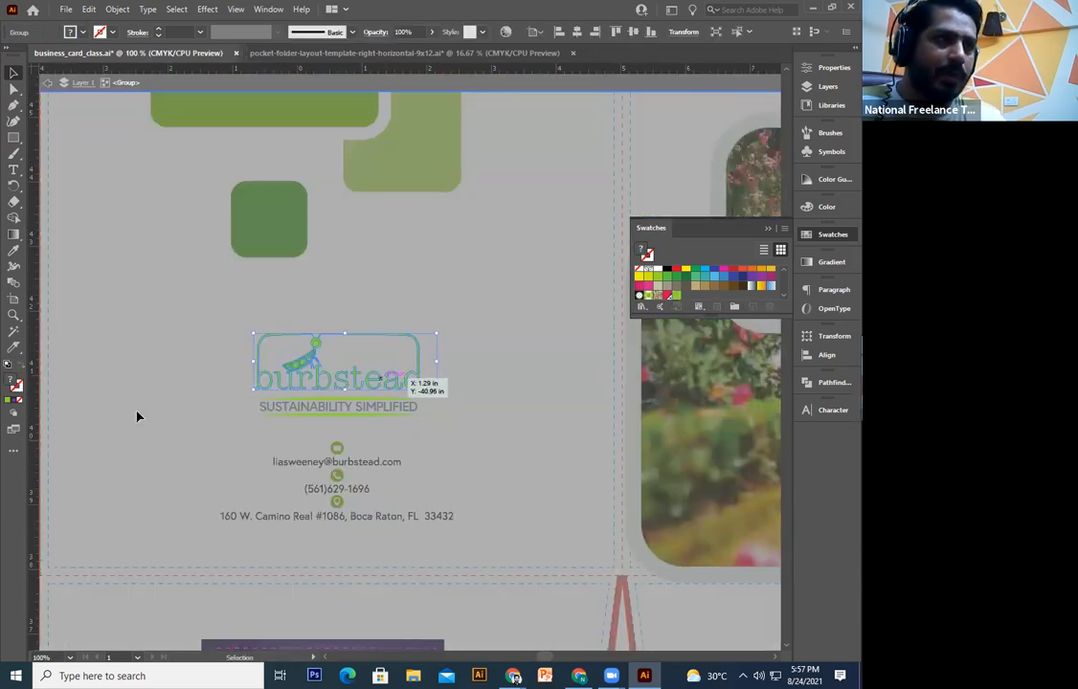
{"action": "left_click", "coordinate": [781, 270]}
{"action": "scroll", "coordinate": [775, 298], "scroll_direction": "down", "scroll_amount": 3}
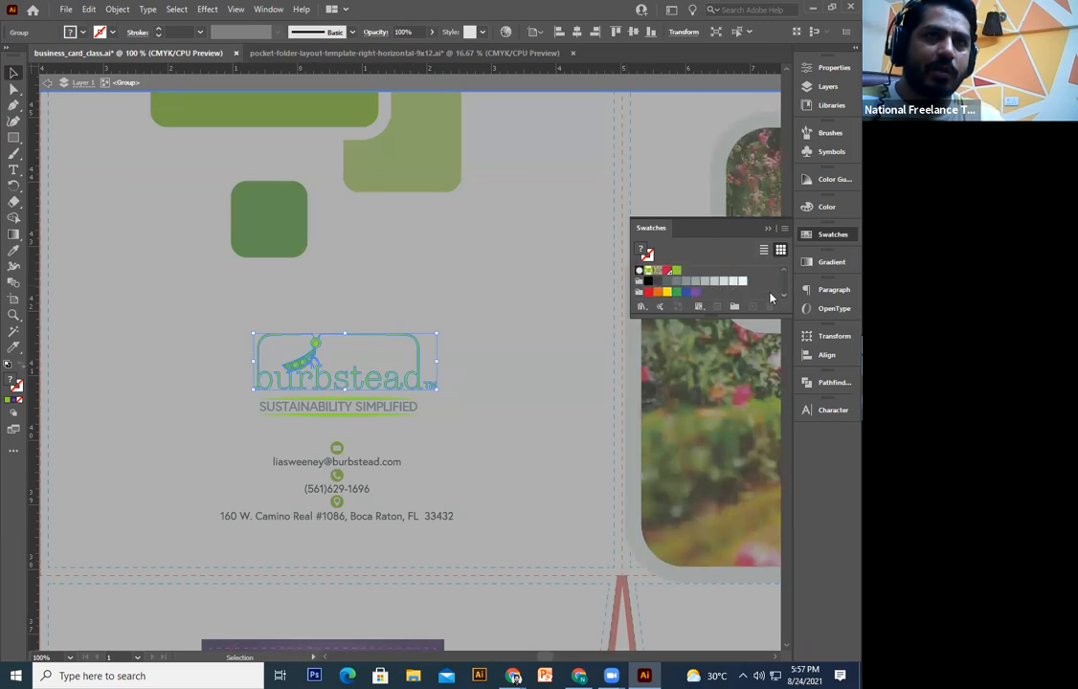
{"action": "left_click", "coordinate": [713, 282]}
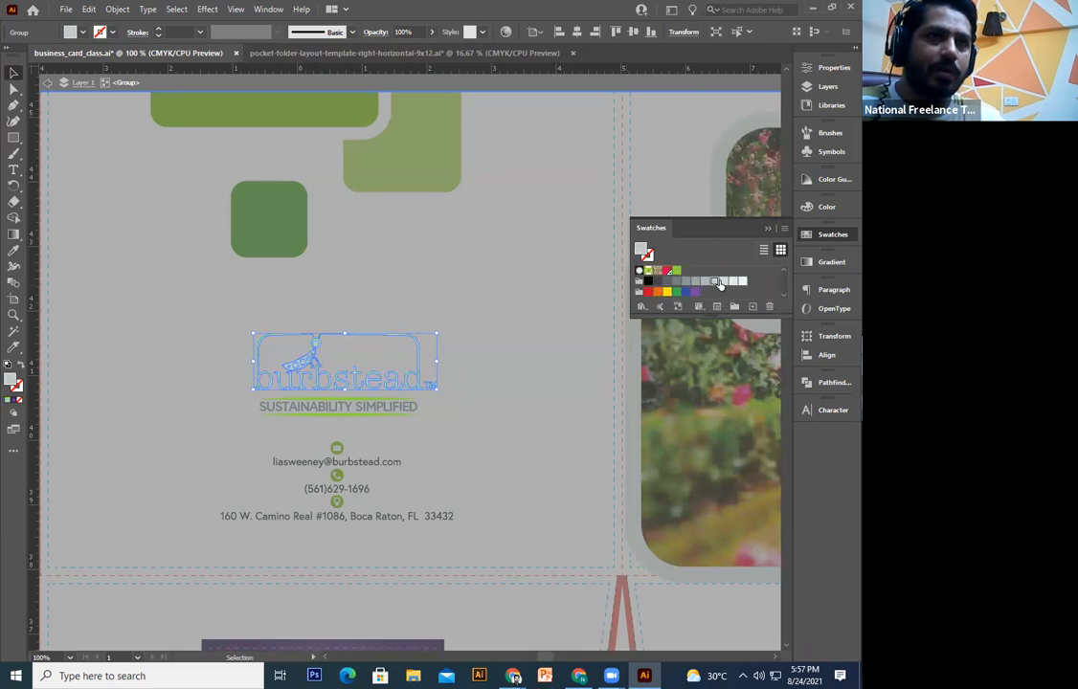
{"action": "left_click", "coordinate": [524, 376]}
Step: Drill through the logo's nested groups down to the individual shapes of the pea-pod illustration
{"action": "scroll", "coordinate": [525, 379], "scroll_direction": "left", "scroll_amount": 1}
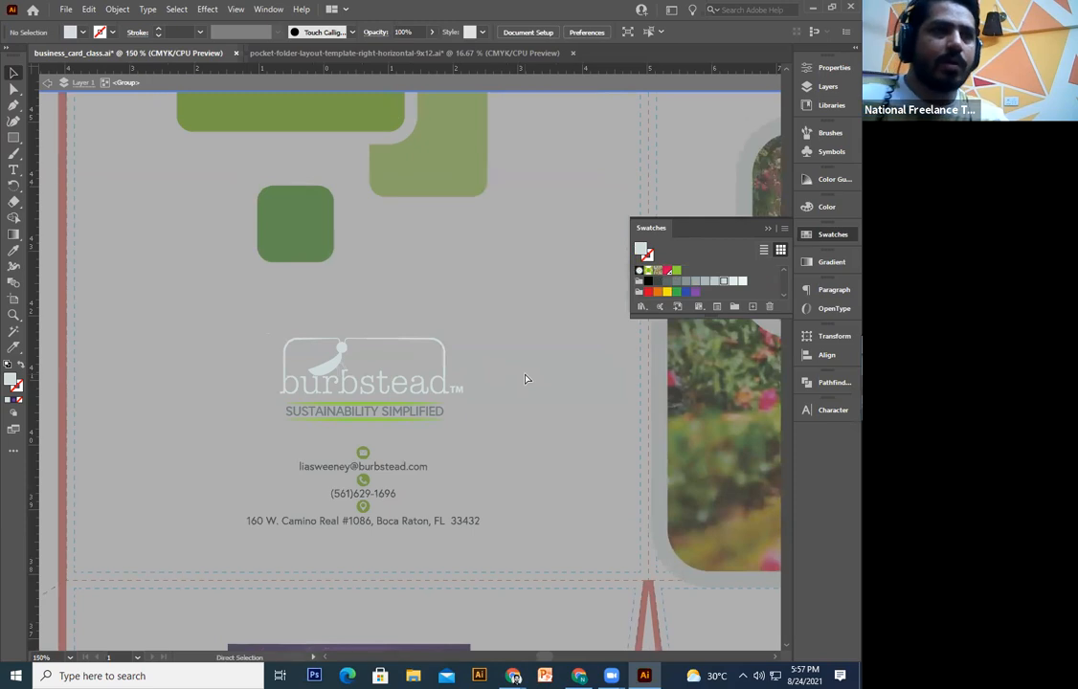
{"action": "scroll", "coordinate": [524, 378], "scroll_direction": "up", "scroll_amount": 3, "text": "alt"}
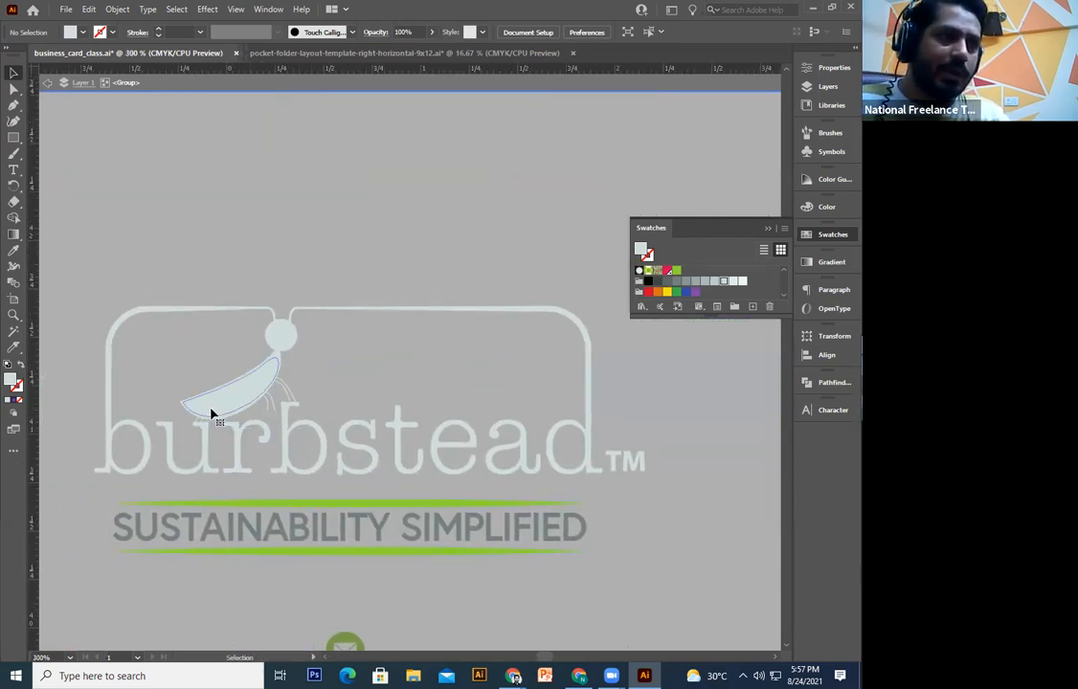
{"action": "double_click", "coordinate": [211, 414]}
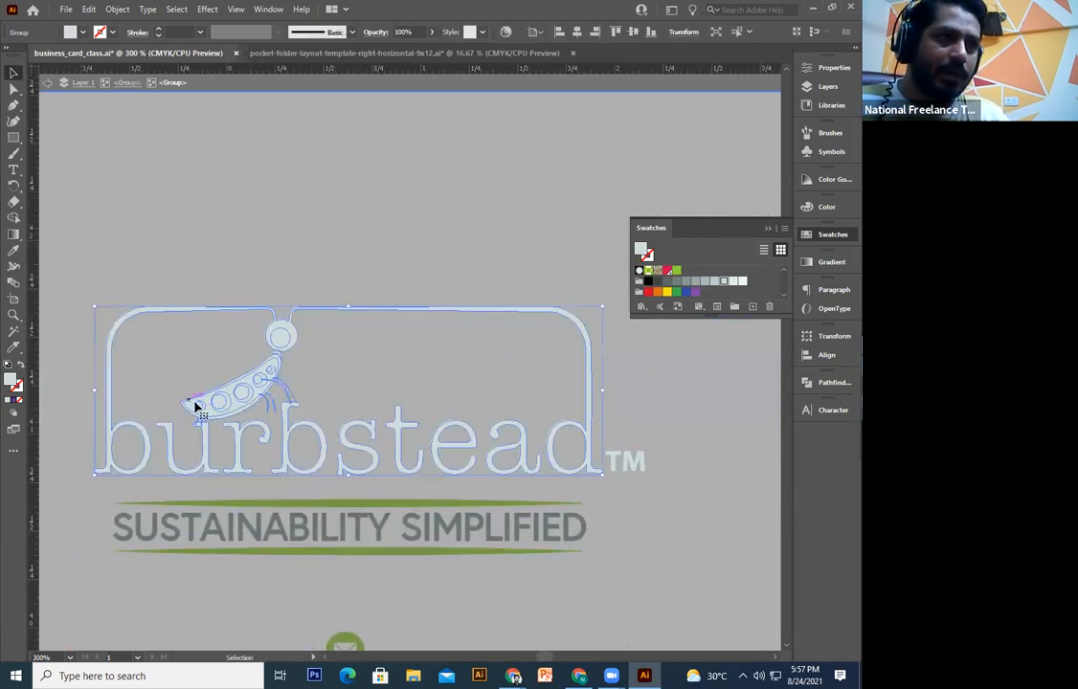
{"action": "double_click", "coordinate": [196, 410]}
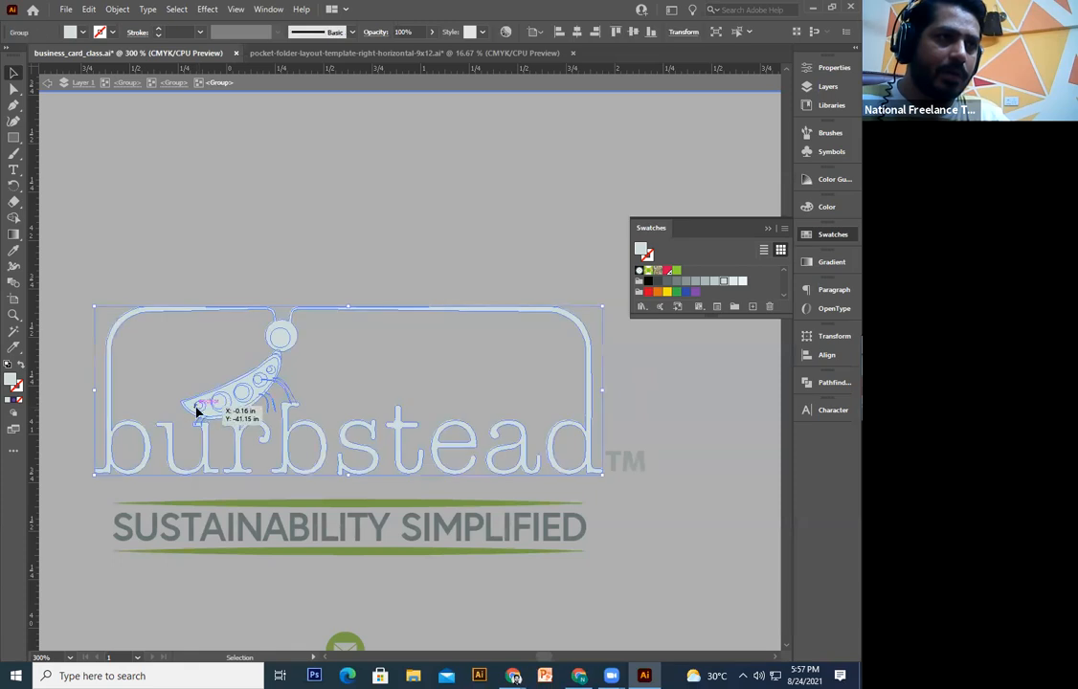
{"action": "double_click", "coordinate": [200, 411]}
{"action": "left_click", "coordinate": [200, 410]}
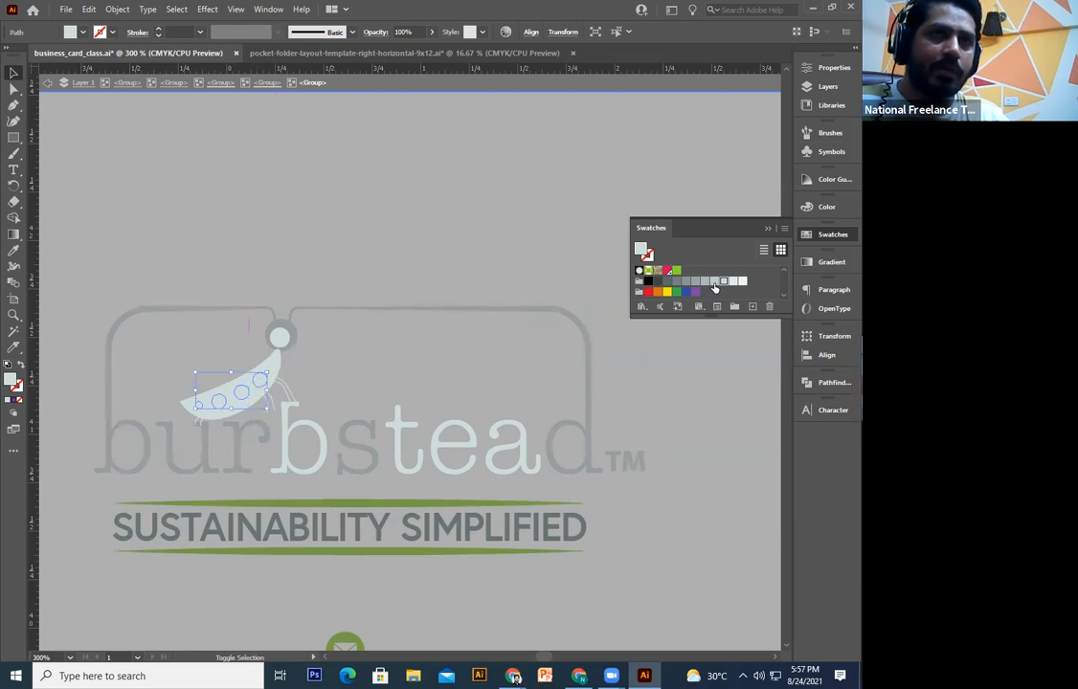
{"action": "left_click", "coordinate": [695, 282]}
{"action": "key", "text": "ctrl+plus"}
{"action": "key", "text": "ctrl+plus"}
{"action": "key", "text": "ctrl+plus"}
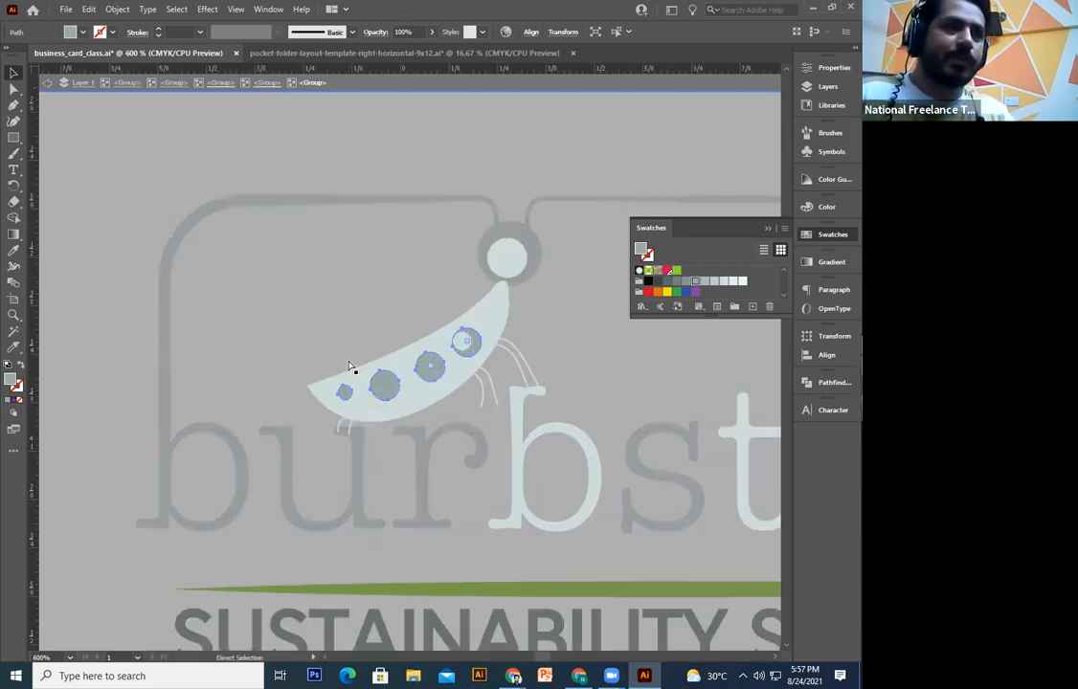
{"action": "left_click_drag", "start_coordinate": [312, 406], "coordinate": [279, 448]}
{"action": "key", "text": "ctrl+z"}
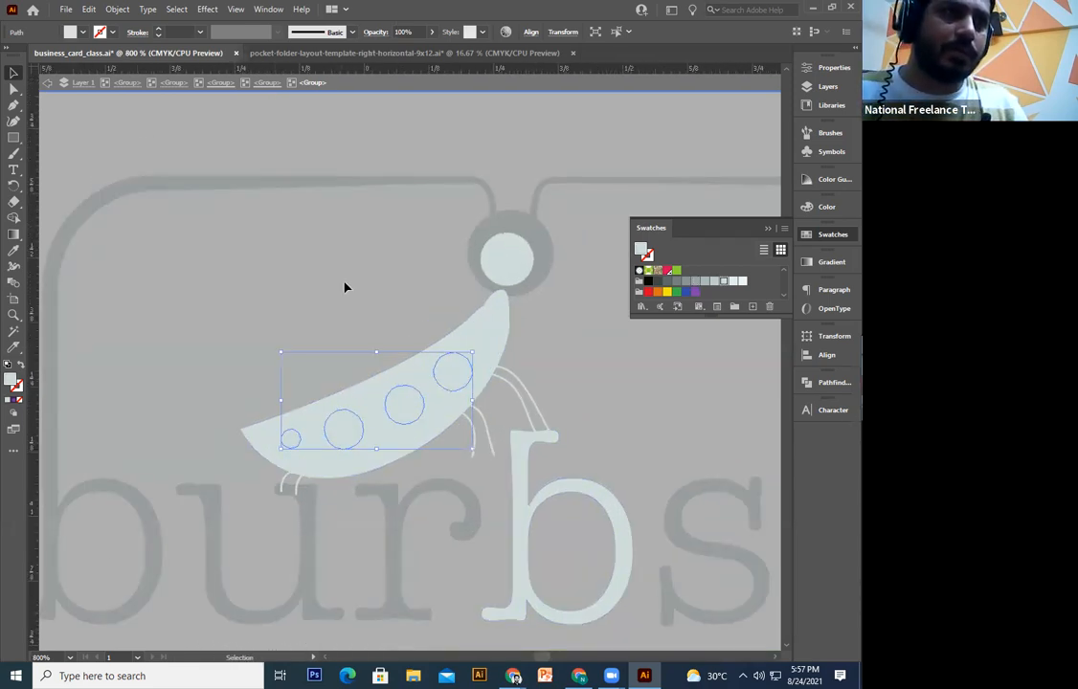
Step: Fill the five outer pea circles in the logo's pod with the grey swatch C=0 M=0 Y=0 K=40, and leave isolation mode
{"action": "left_click", "coordinate": [344, 284]}
{"action": "left_click", "coordinate": [290, 444]}
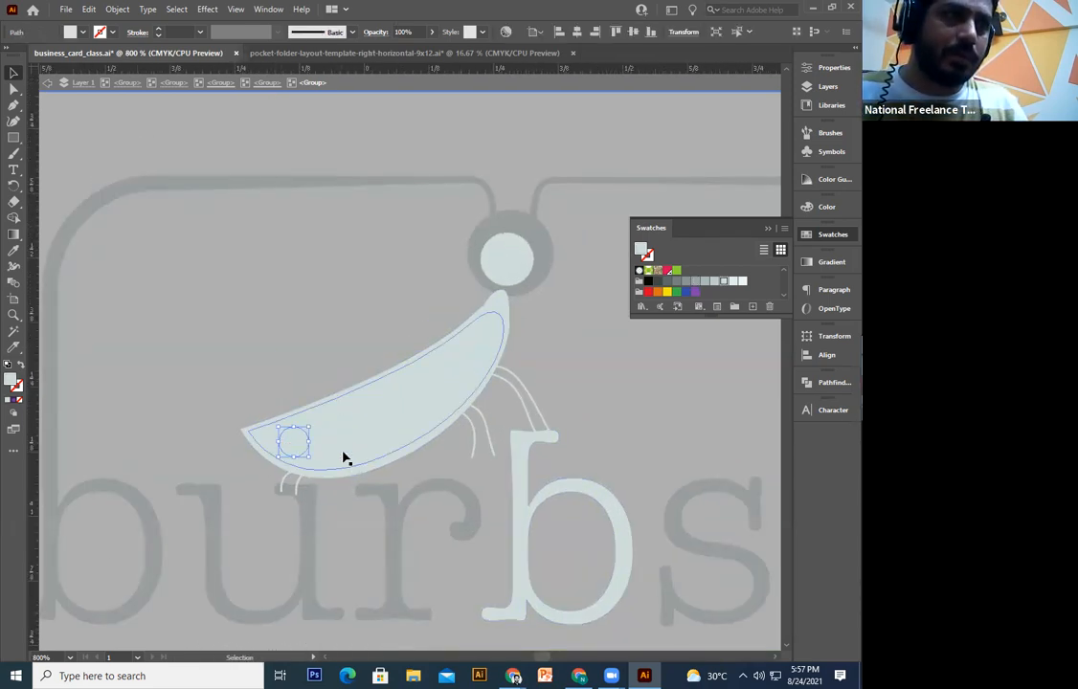
{"action": "left_click", "coordinate": [344, 457], "text": "shift"}
{"action": "left_click", "coordinate": [414, 433], "text": "shift"}
{"action": "left_click", "coordinate": [468, 389], "text": "shift"}
{"action": "left_click", "coordinate": [492, 354], "text": "shift"}
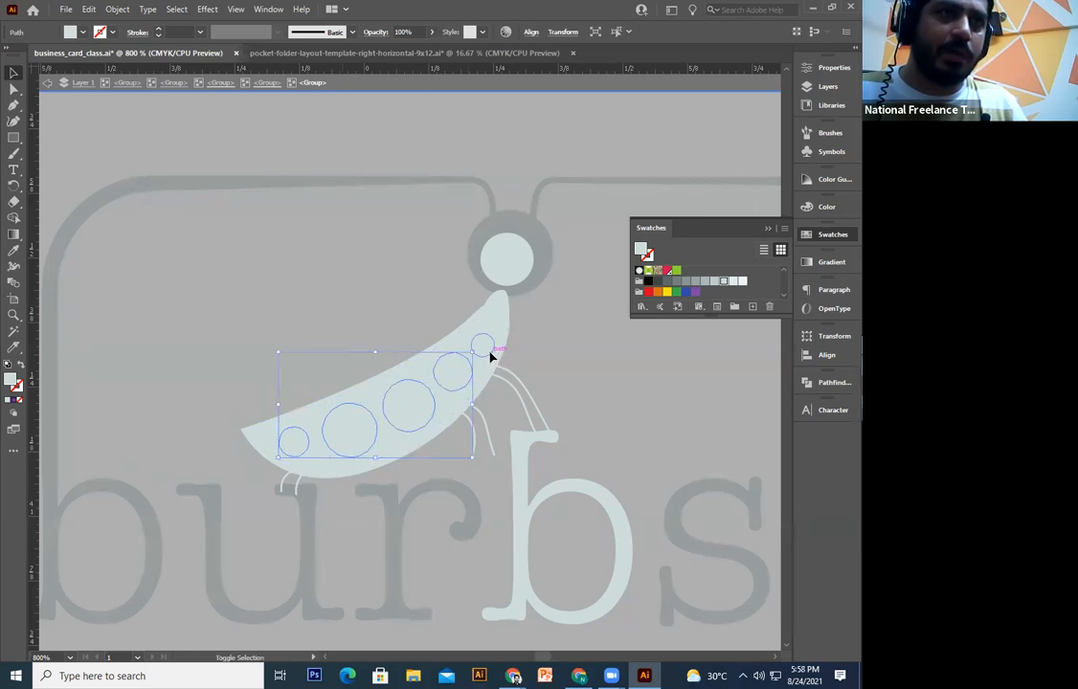
{"action": "left_click", "coordinate": [711, 283]}
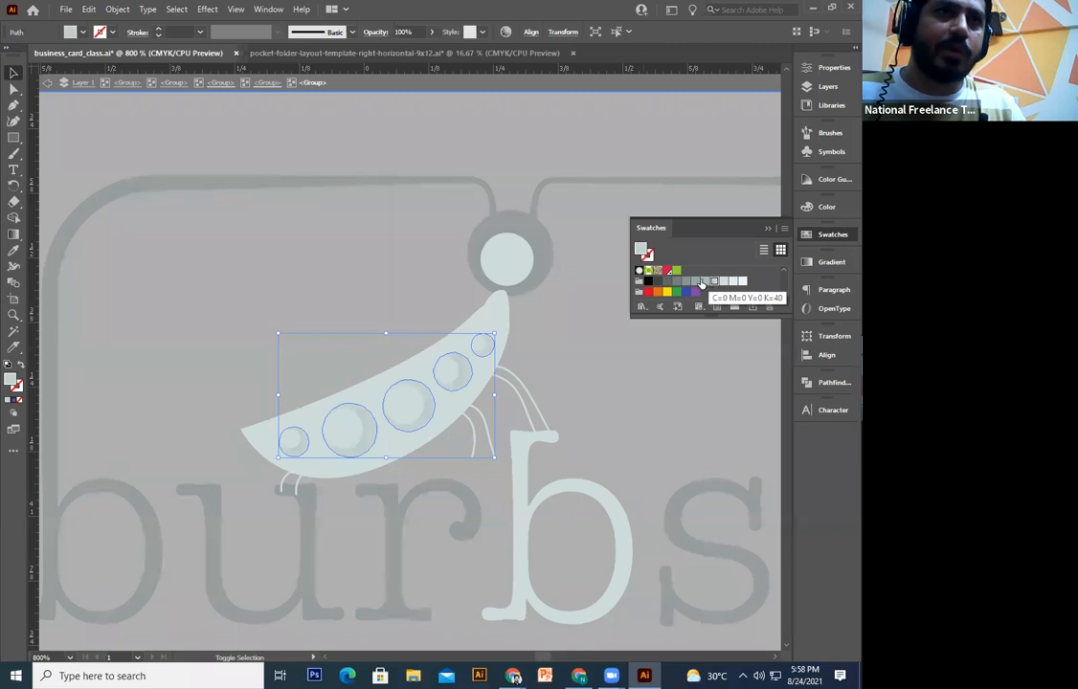
{"action": "left_click", "coordinate": [704, 282]}
{"action": "left_click", "coordinate": [574, 348]}
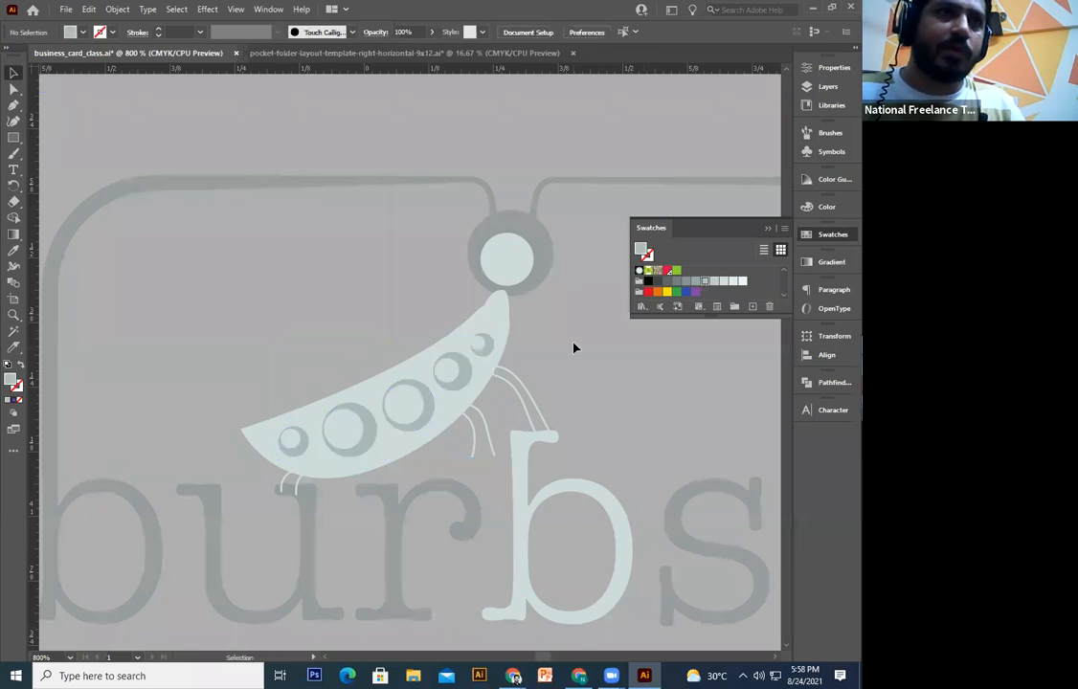
Step: Isolate the tagline SUSTAINABILITY SIMPLIFIED in the back-cover logo and match its fill to the logo frame's light grey with the Eyedropper
{"action": "scroll", "coordinate": [573, 347], "scroll_direction": "down", "scroll_amount": 3}
{"action": "left_click_drag", "start_coordinate": [588, 495], "coordinate": [421, 416]}
{"action": "left_click", "coordinate": [419, 418]}
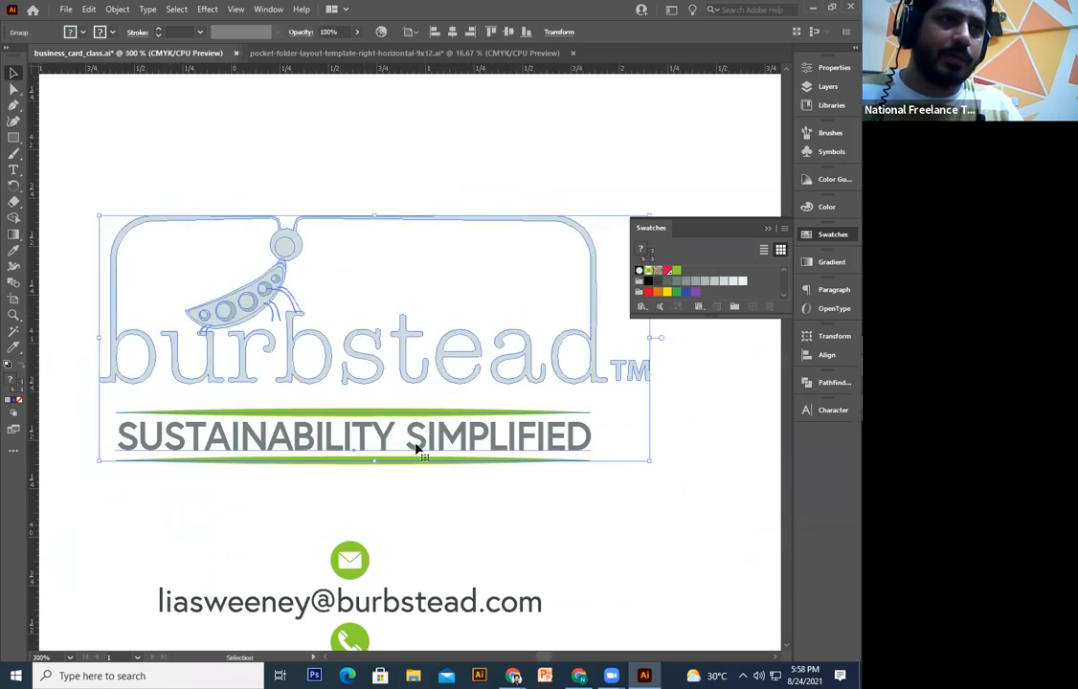
{"action": "double_click", "coordinate": [414, 446]}
{"action": "double_click", "coordinate": [208, 441]}
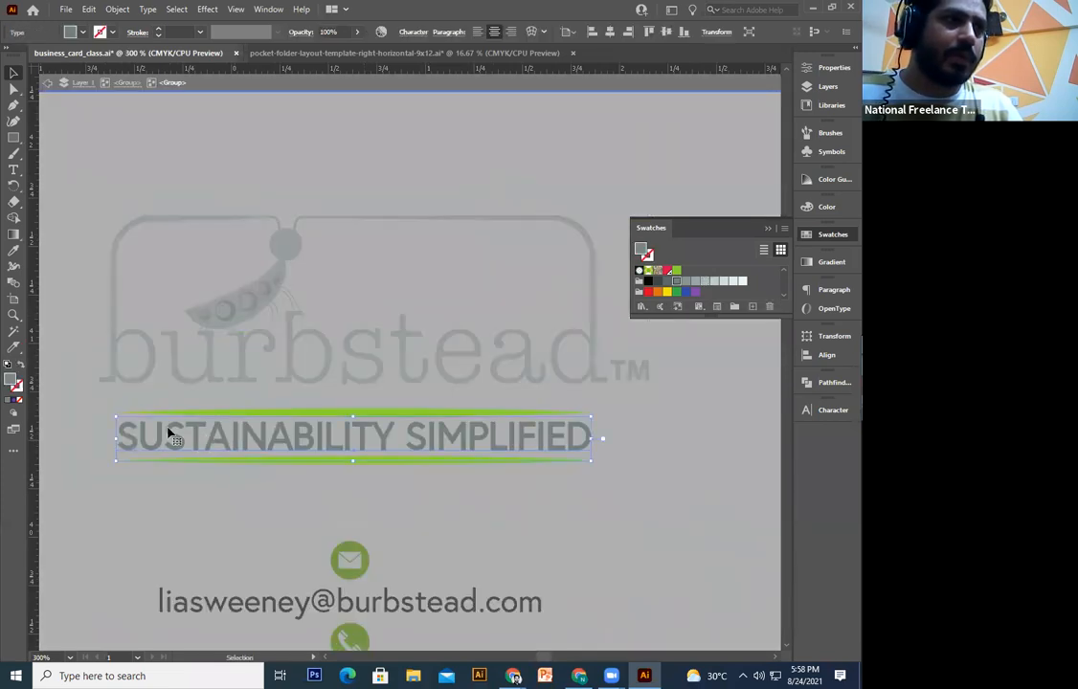
{"action": "left_click", "coordinate": [13, 251]}
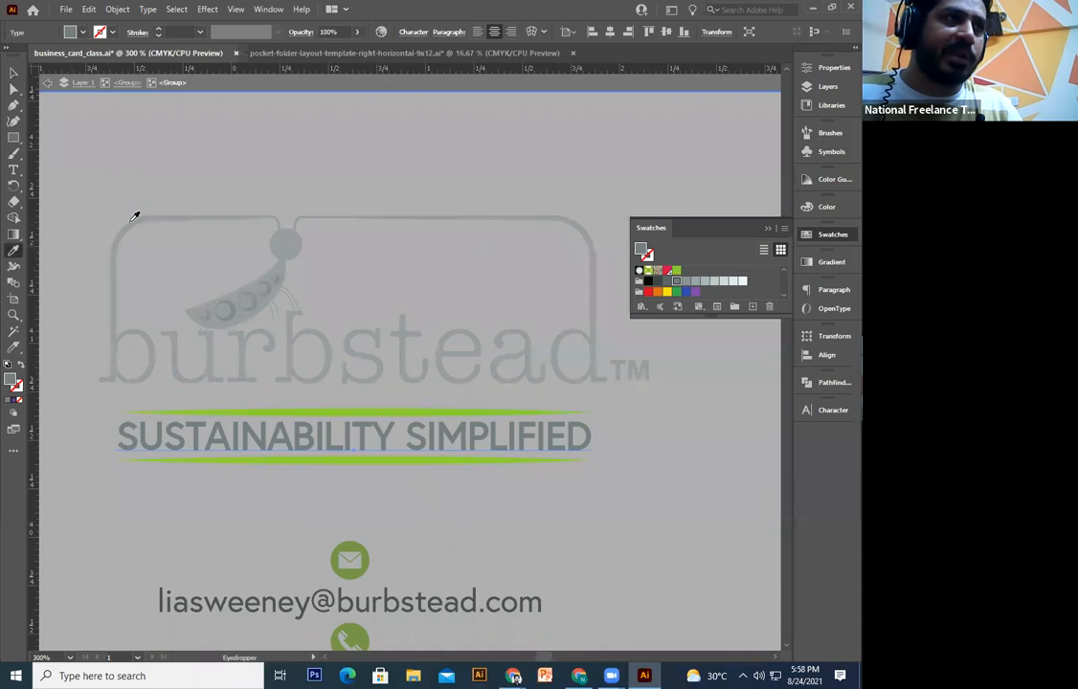
{"action": "left_click", "coordinate": [133, 219]}
{"action": "left_click", "coordinate": [12, 73]}
Step: Recolour the stroke of the two green lines around the logo's tagline with the logo's light grey, and leave isolation mode
{"action": "left_click_drag", "start_coordinate": [295, 401], "coordinate": [291, 303]}
{"action": "left_click", "coordinate": [395, 383]}
{"action": "left_click", "coordinate": [397, 366]}
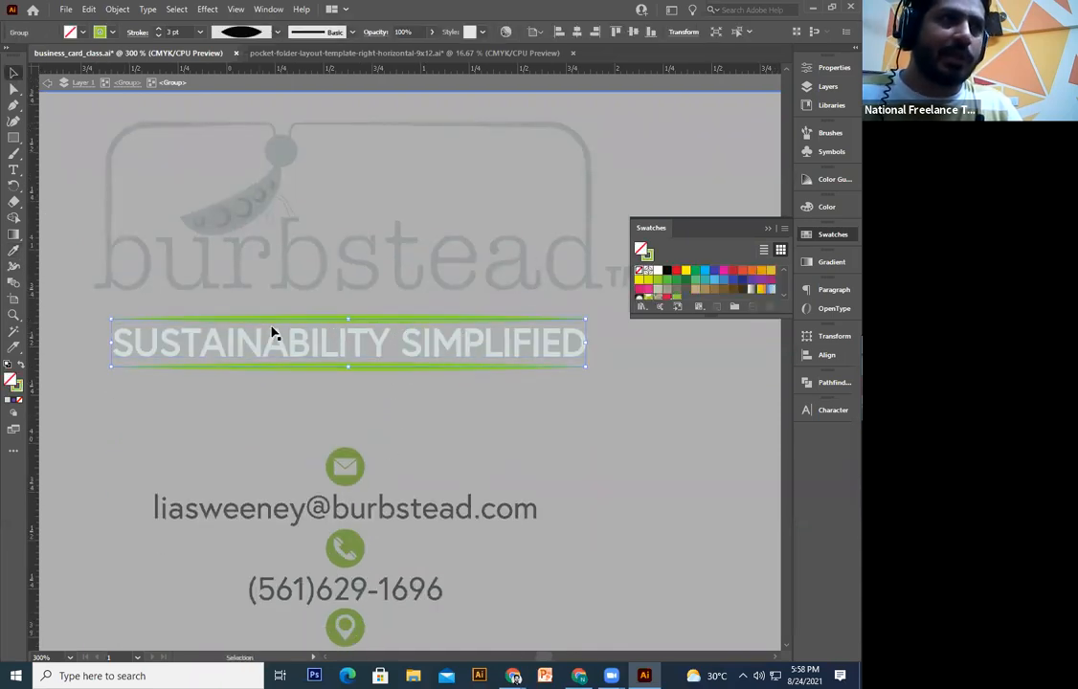
{"action": "left_click", "coordinate": [13, 250]}
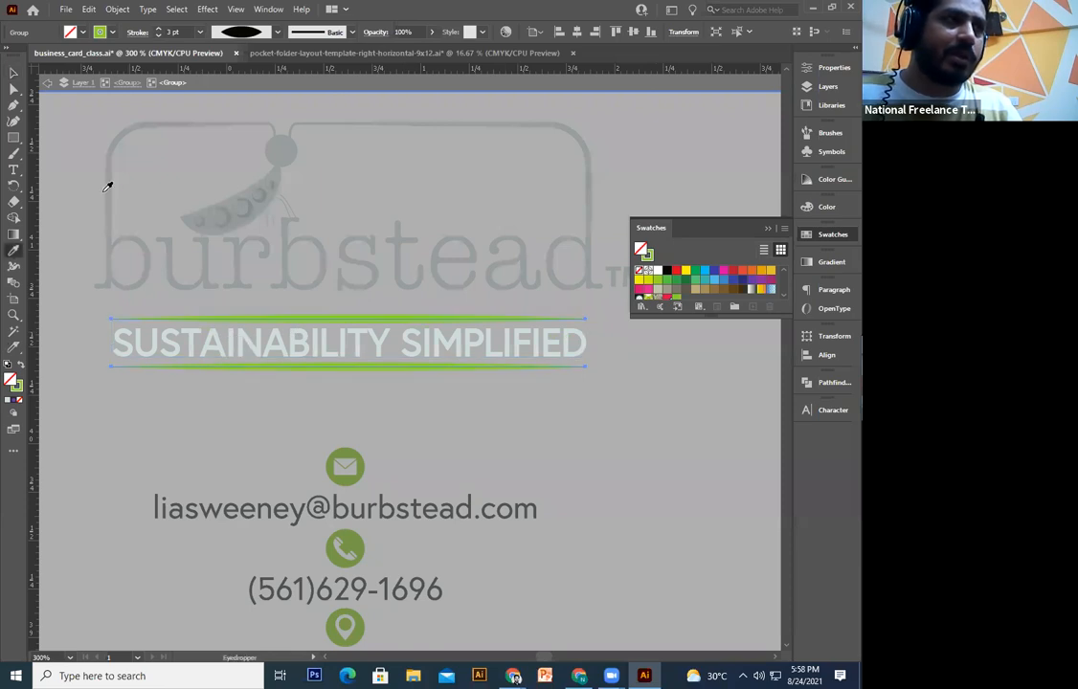
{"action": "left_click", "coordinate": [111, 187]}
{"action": "key", "text": "ctrl+z"}
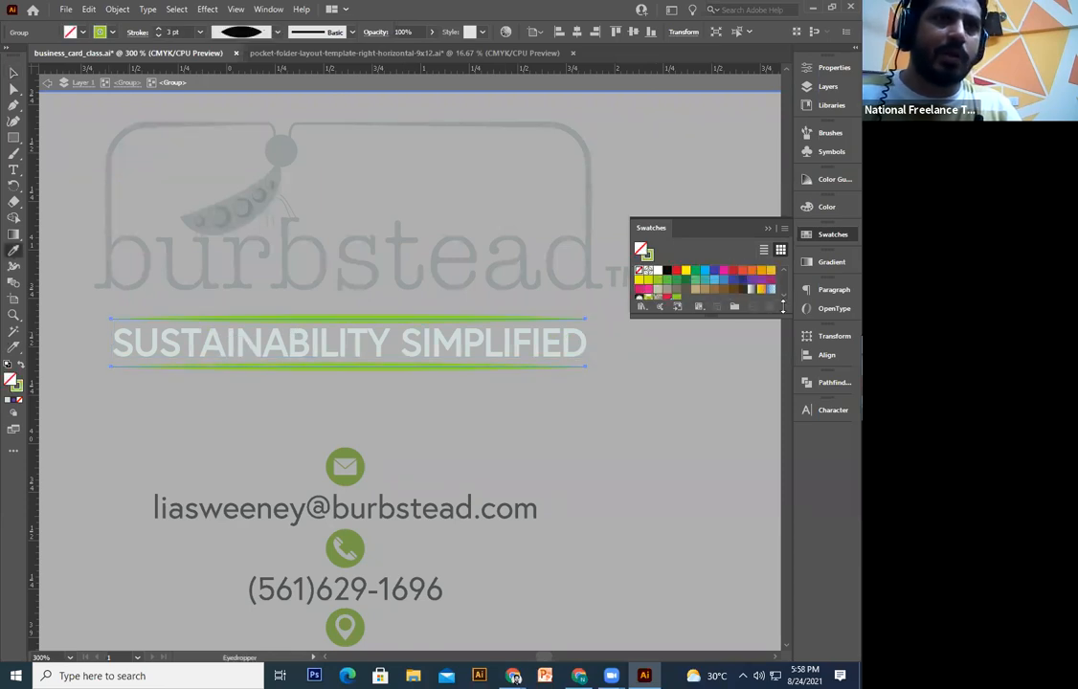
{"action": "scroll", "coordinate": [787, 299], "scroll_direction": "down", "scroll_amount": 2}
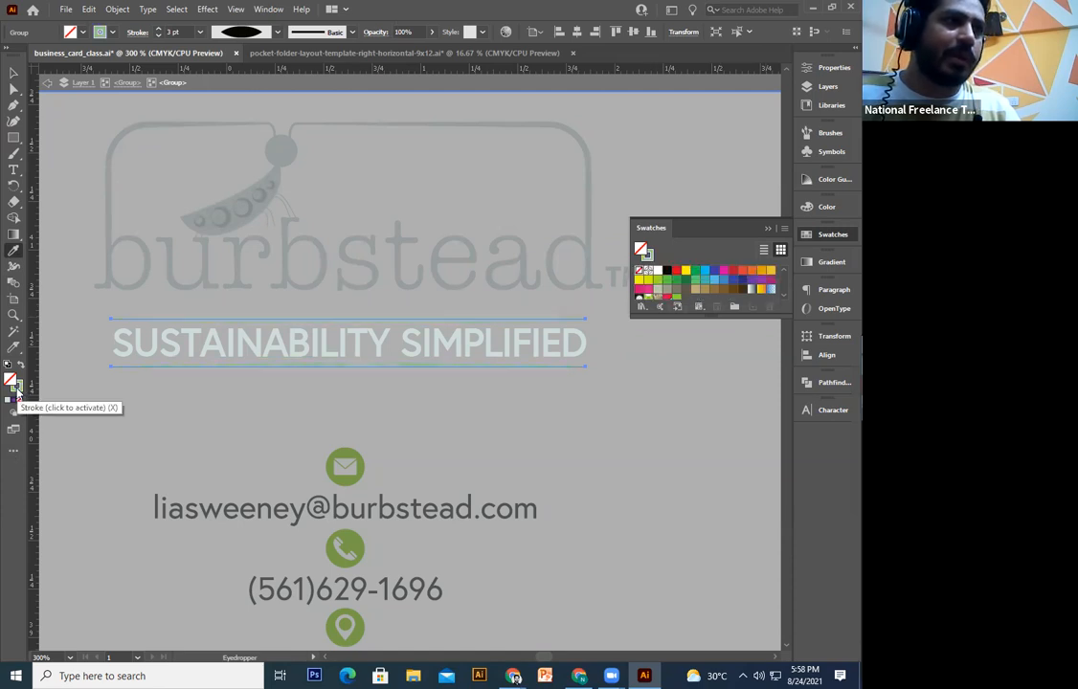
{"action": "left_click", "coordinate": [327, 453]}
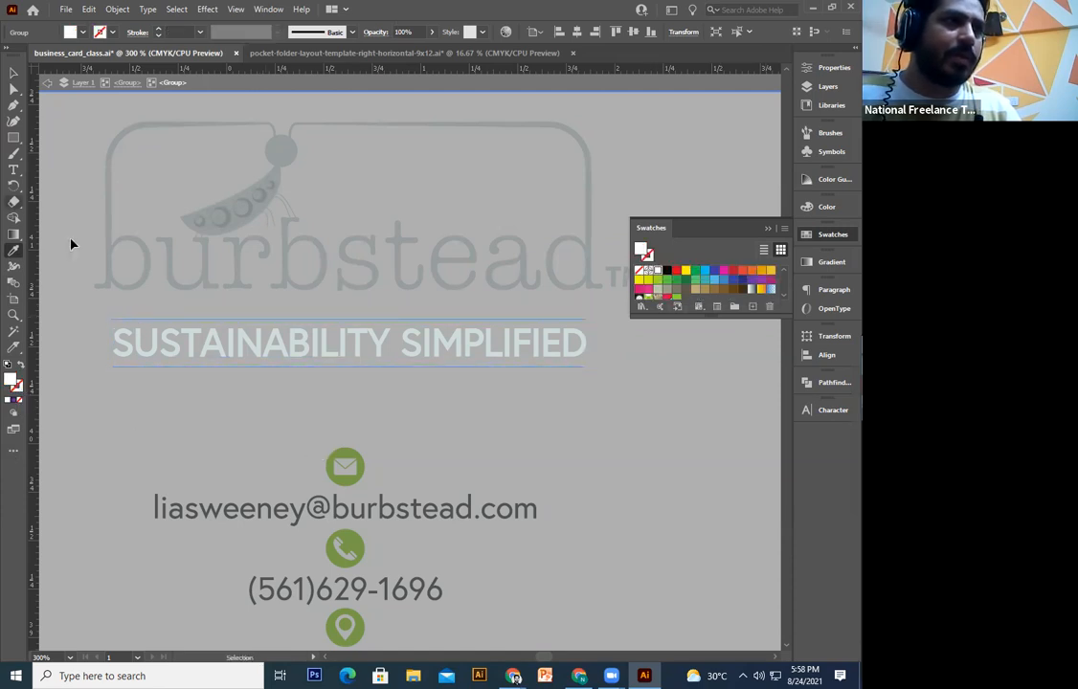
{"action": "left_click", "coordinate": [13, 73]}
{"action": "left_click", "coordinate": [233, 445]}
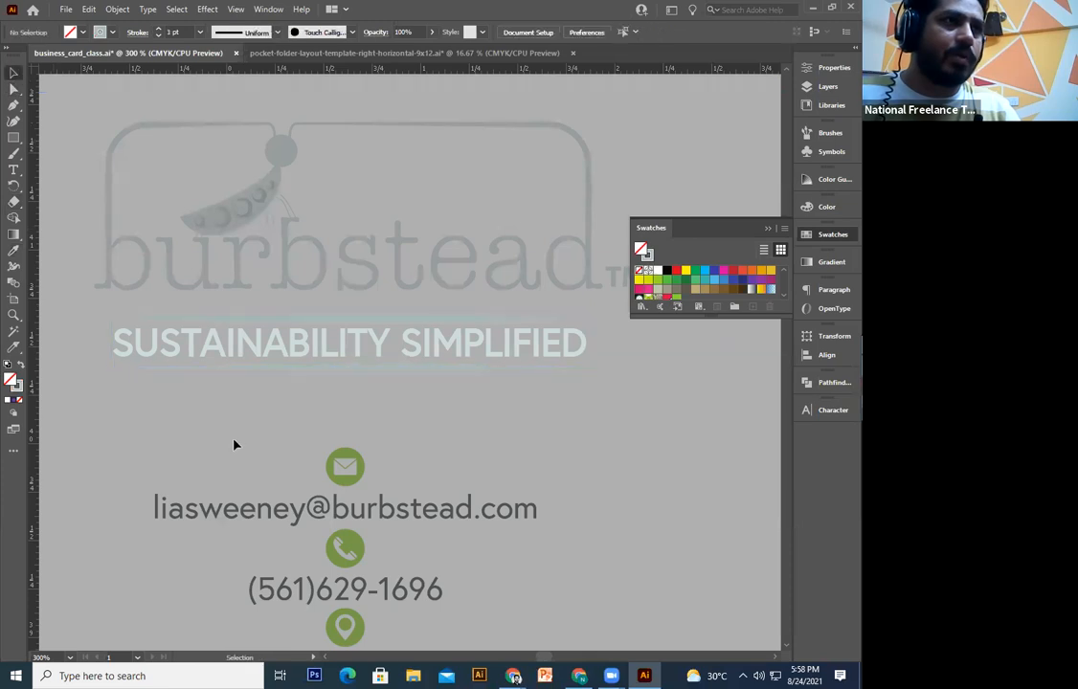
Step: Isolate the two lines around the logo's tagline, reduce their stroke weight, and leave isolation mode
{"action": "key", "text": "ctrl+minus"}
{"action": "key", "text": "ctrl+minus"}
{"action": "key", "text": "ctrl+minus"}
{"action": "key", "text": "ctrl+minus"}
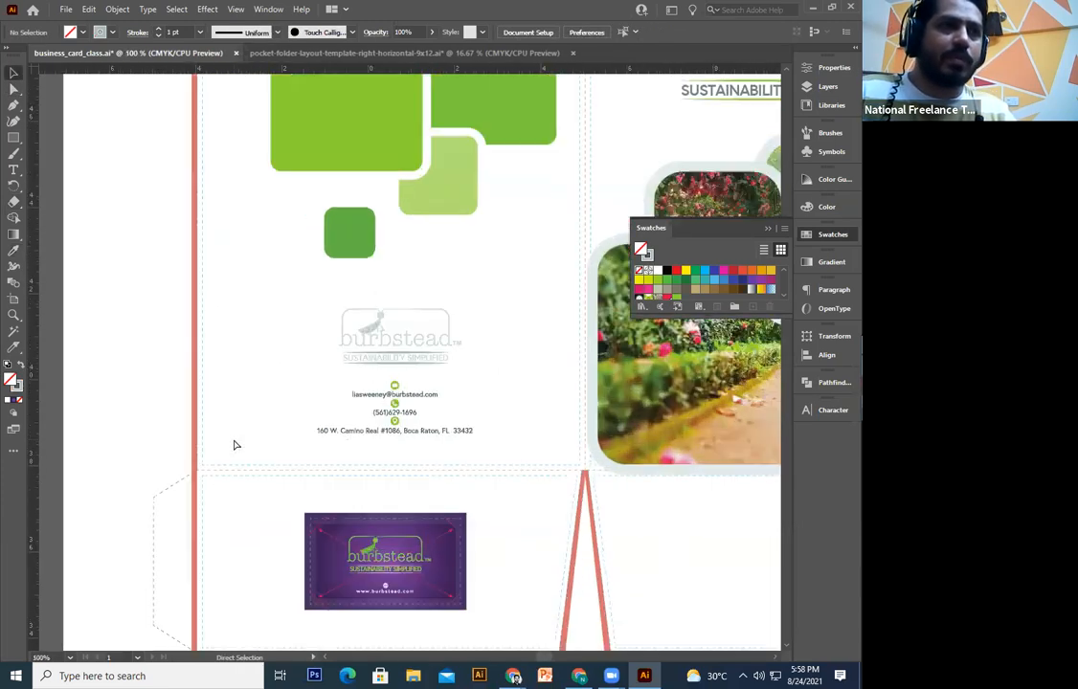
{"action": "key", "text": "ctrl+plus"}
{"action": "key", "text": "ctrl+plus"}
{"action": "key", "text": "ctrl+plus"}
{"action": "key", "text": "ctrl+plus"}
{"action": "double_click", "coordinate": [348, 374]}
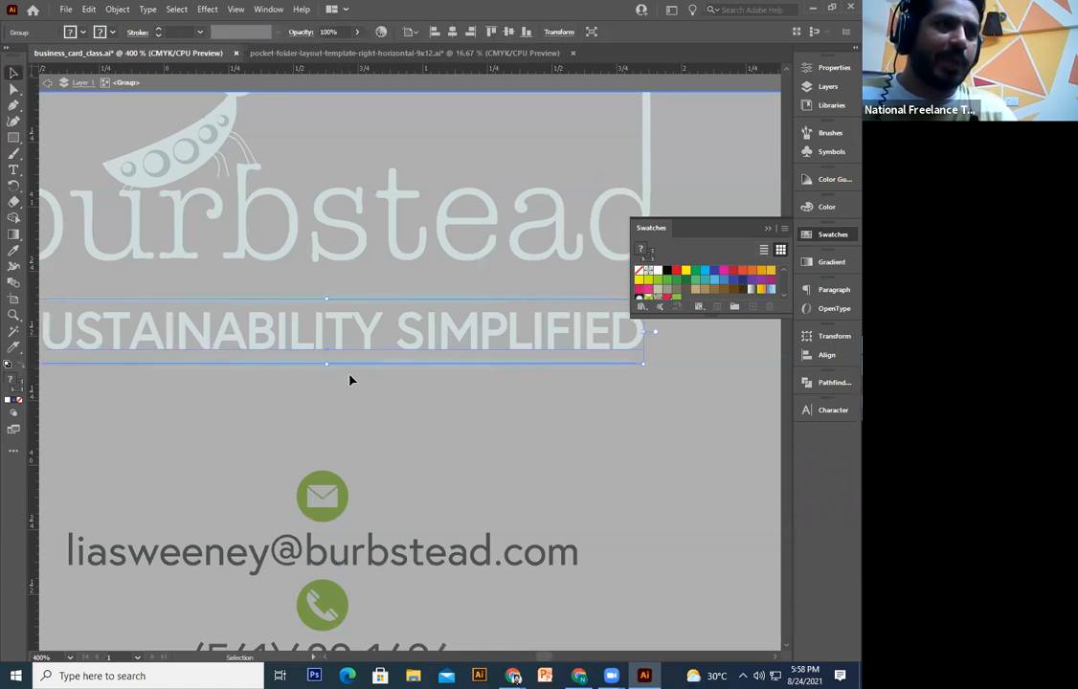
{"action": "double_click", "coordinate": [357, 365]}
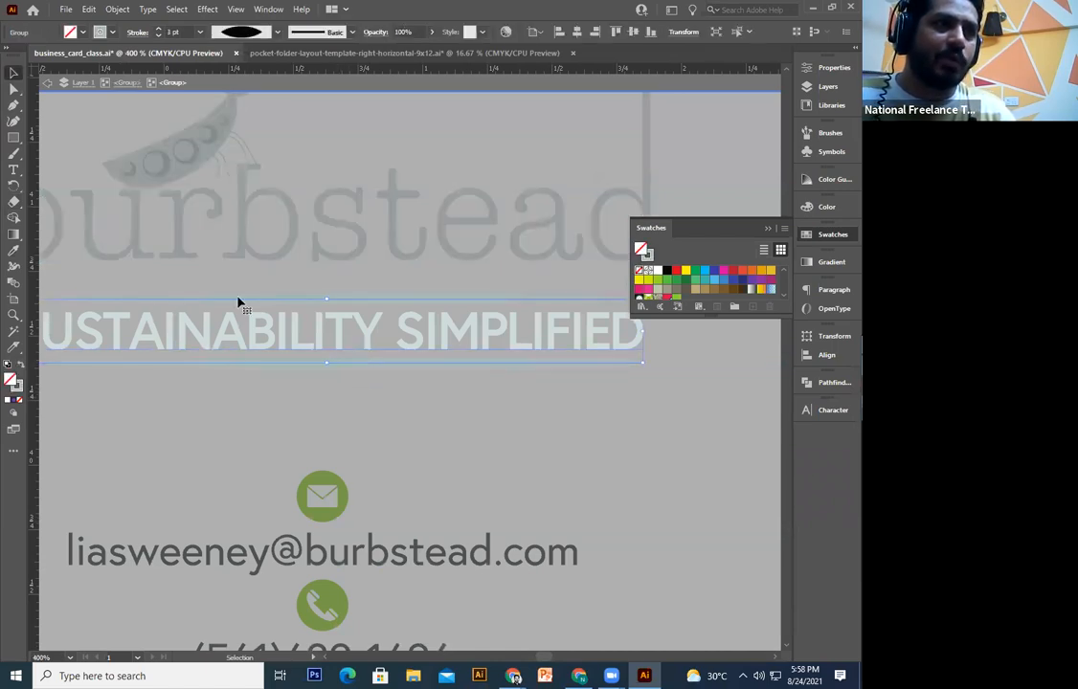
{"action": "left_click", "coordinate": [172, 32]}
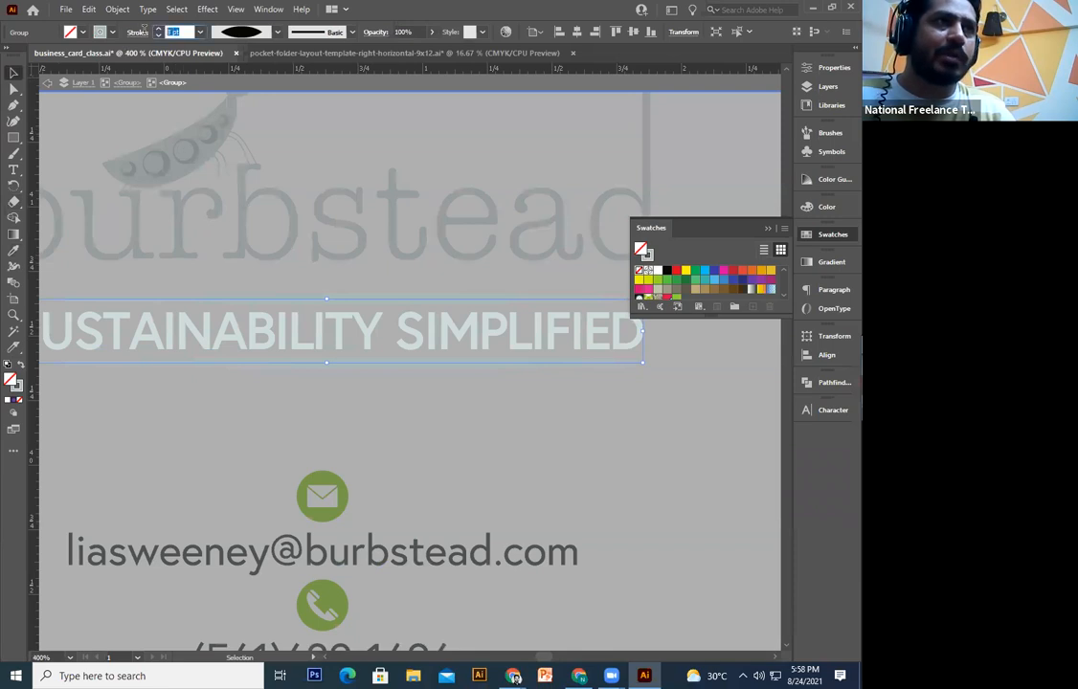
{"action": "key", "text": "Return"}
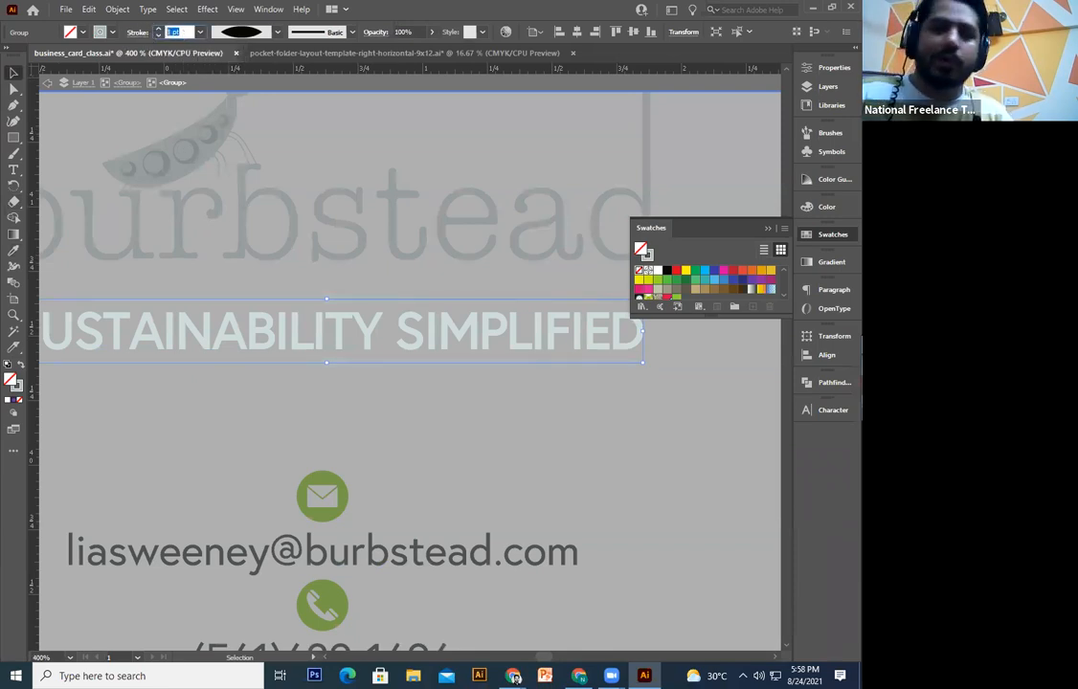
{"action": "left_click", "coordinate": [479, 459]}
Step: Examine how the recoloured back-cover logo looks within the complete folder layout
{"action": "key", "text": "ctrl+1"}
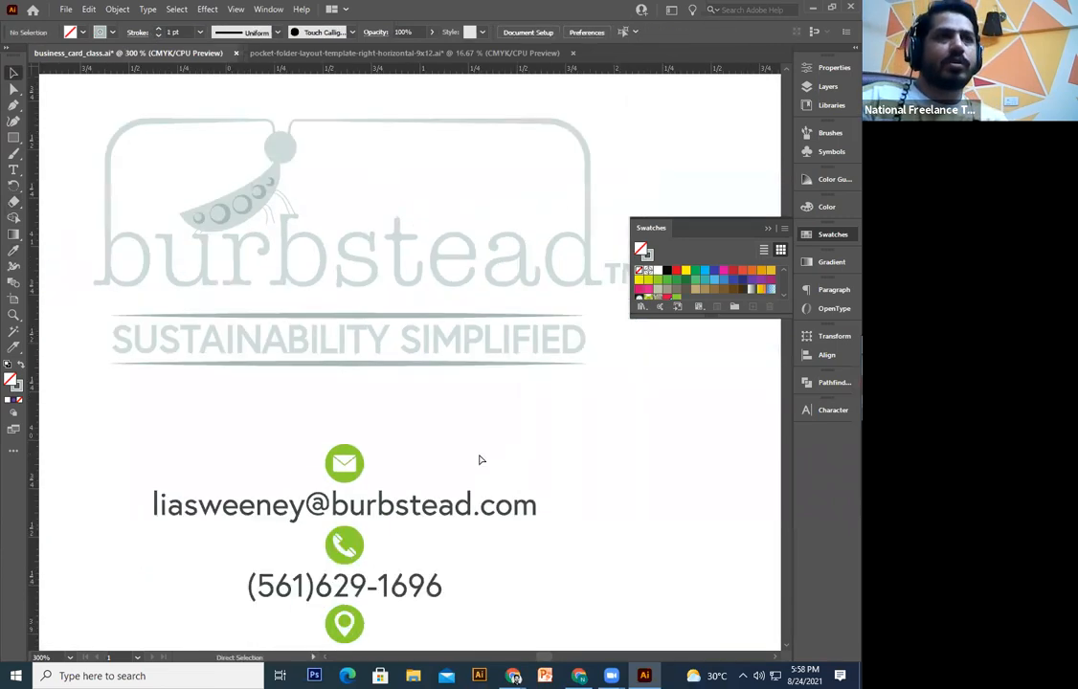
{"action": "key", "text": "ctrl+minus"}
{"action": "left_click", "coordinate": [419, 351]}
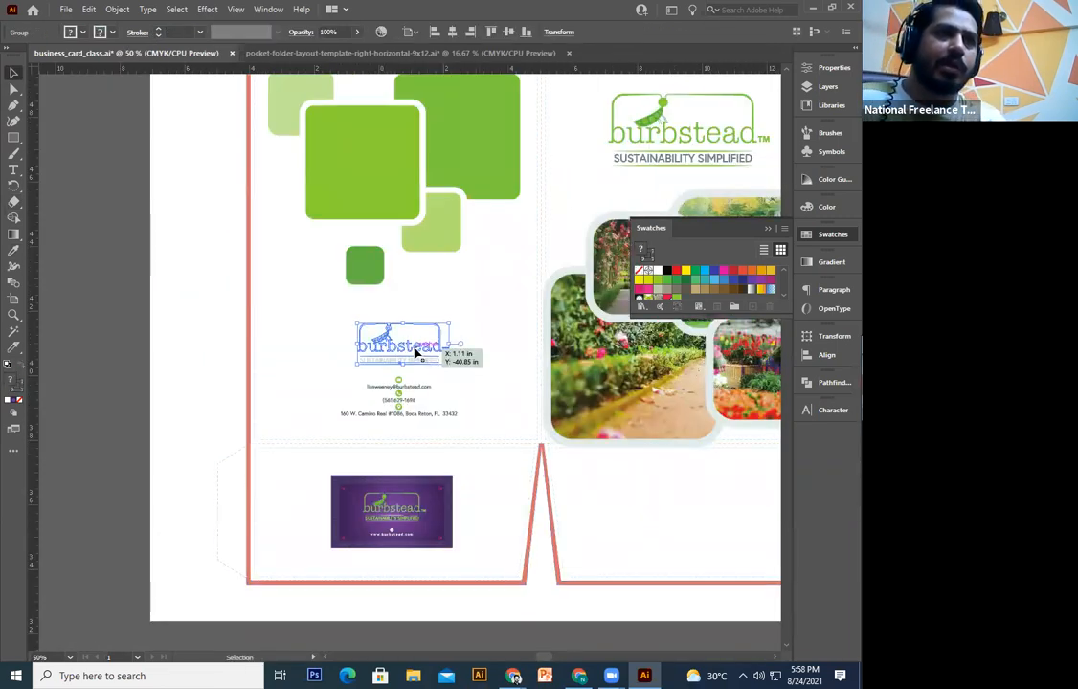
{"action": "left_click", "coordinate": [178, 473]}
{"action": "key", "text": "ctrl+minus"}
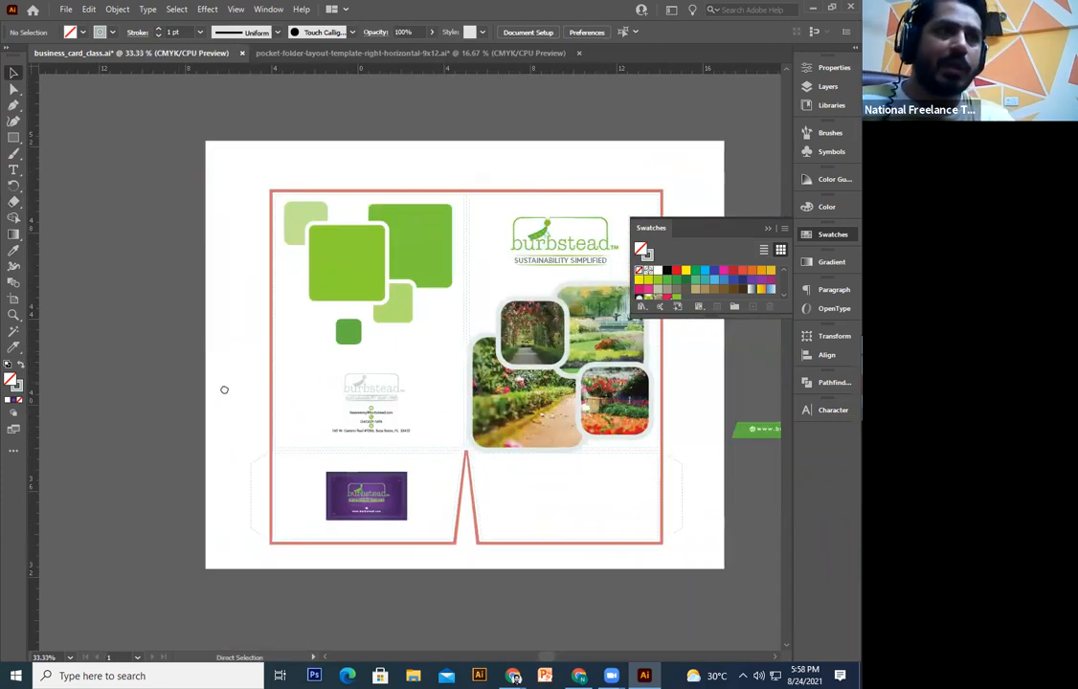
{"action": "left_click_drag", "start_coordinate": [254, 292], "coordinate": [226, 328]}
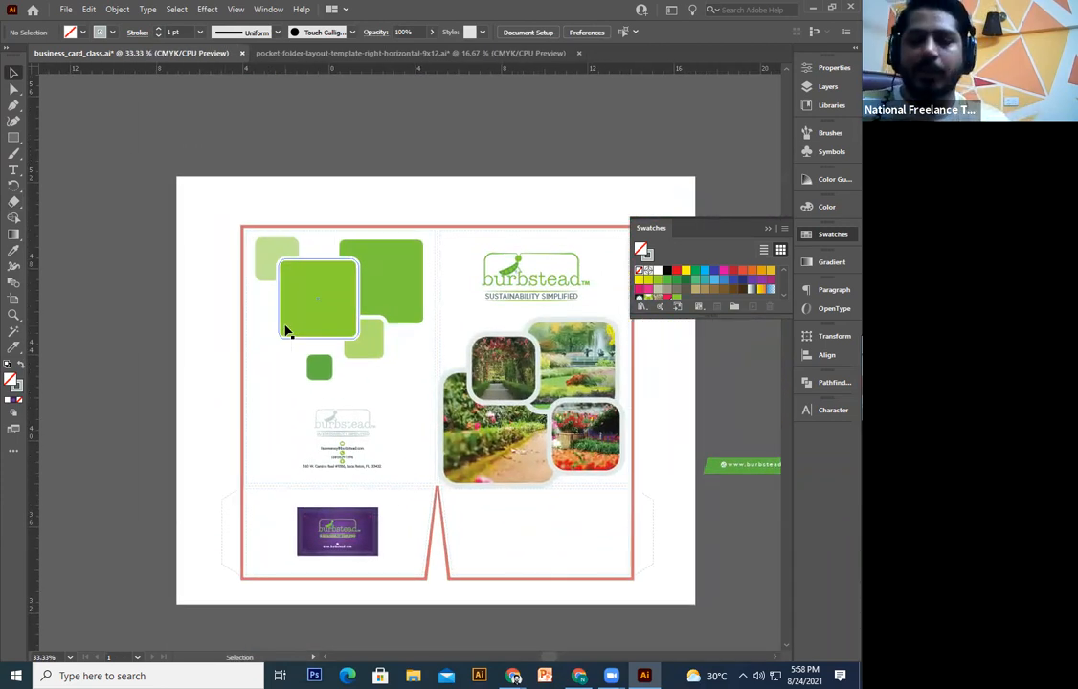
{"action": "key", "text": "ctrl+minus"}
{"action": "left_click_drag", "start_coordinate": [528, 478], "coordinate": [499, 468]}
Step: Try the back cover's green squares at a smaller size, and undo the scaling
{"action": "left_click", "coordinate": [316, 307]}
{"action": "left_click", "coordinate": [311, 358], "text": "shift"}
{"action": "left_click", "coordinate": [276, 285], "text": "shift"}
{"action": "key", "text": "ctrl+g"}
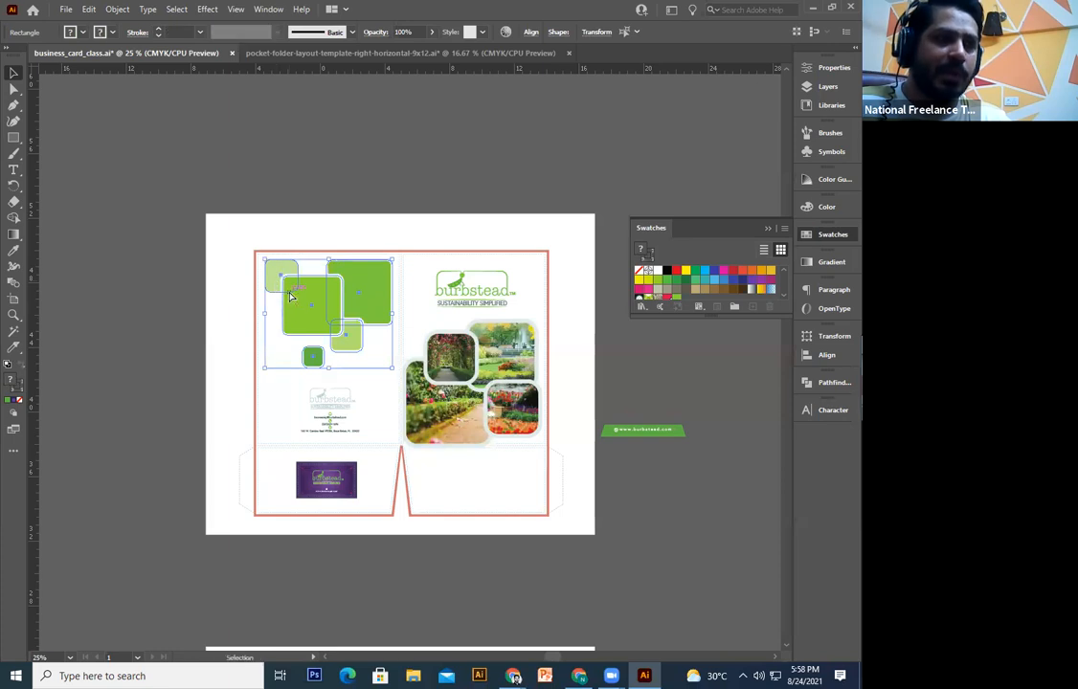
{"action": "left_click_drag", "start_coordinate": [262, 367], "coordinate": [298, 341]}
{"action": "left_click", "coordinate": [154, 352]}
{"action": "key", "text": "space"}
{"action": "left_click_drag", "start_coordinate": [177, 438], "coordinate": [188, 347]}
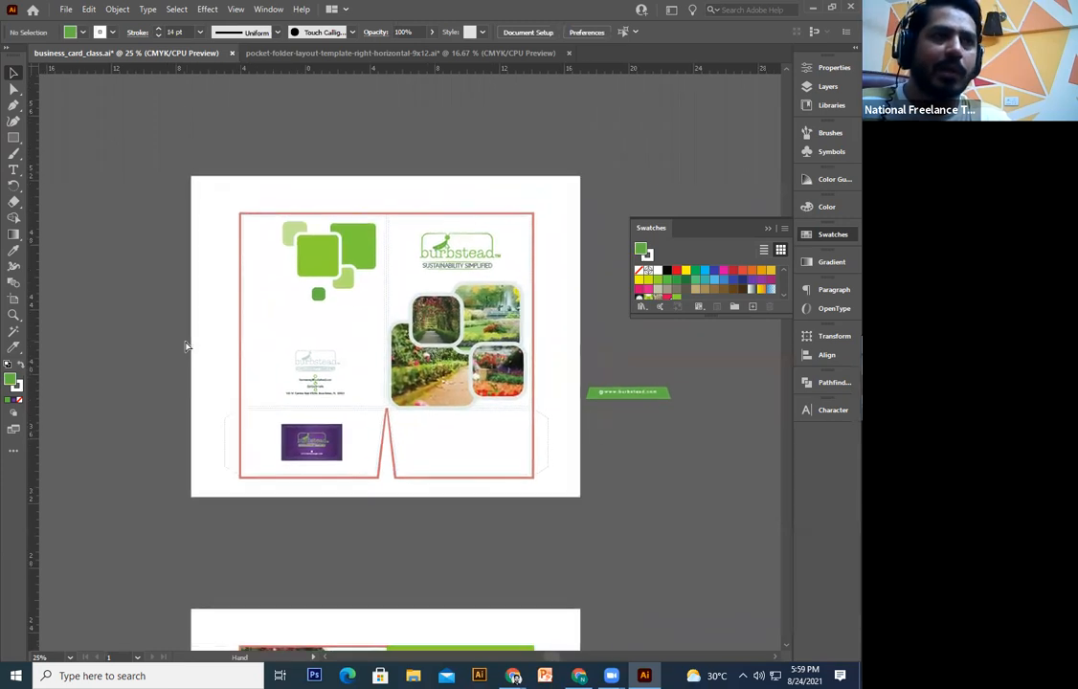
{"action": "key", "text": "ctrl+z"}
{"action": "left_click", "coordinate": [159, 379]}
Step: Compare the folder layout with rounded-square photos against the circular-photo layout on the artboard below
{"action": "key", "text": "space"}
{"action": "left_click_drag", "start_coordinate": [400, 429], "coordinate": [361, 280]}
{"action": "left_click_drag", "start_coordinate": [419, 248], "coordinate": [416, 283]}
{"action": "scroll", "coordinate": [415, 283], "scroll_direction": "down", "scroll_amount": 2}
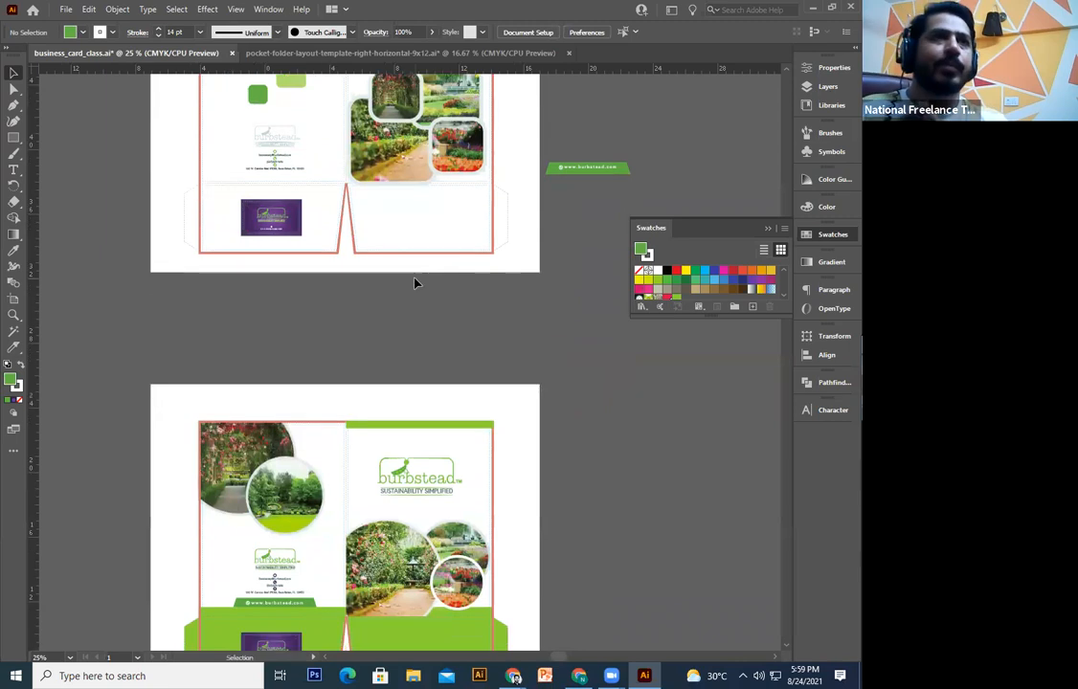
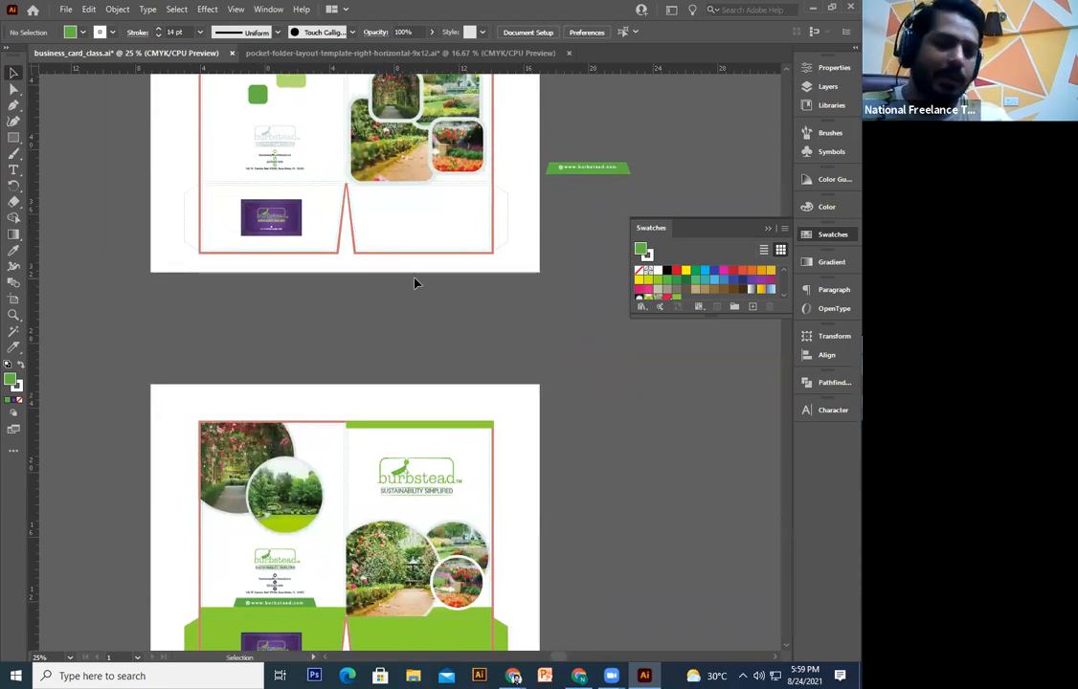
{"action": "key", "text": "ctrl+minus"}
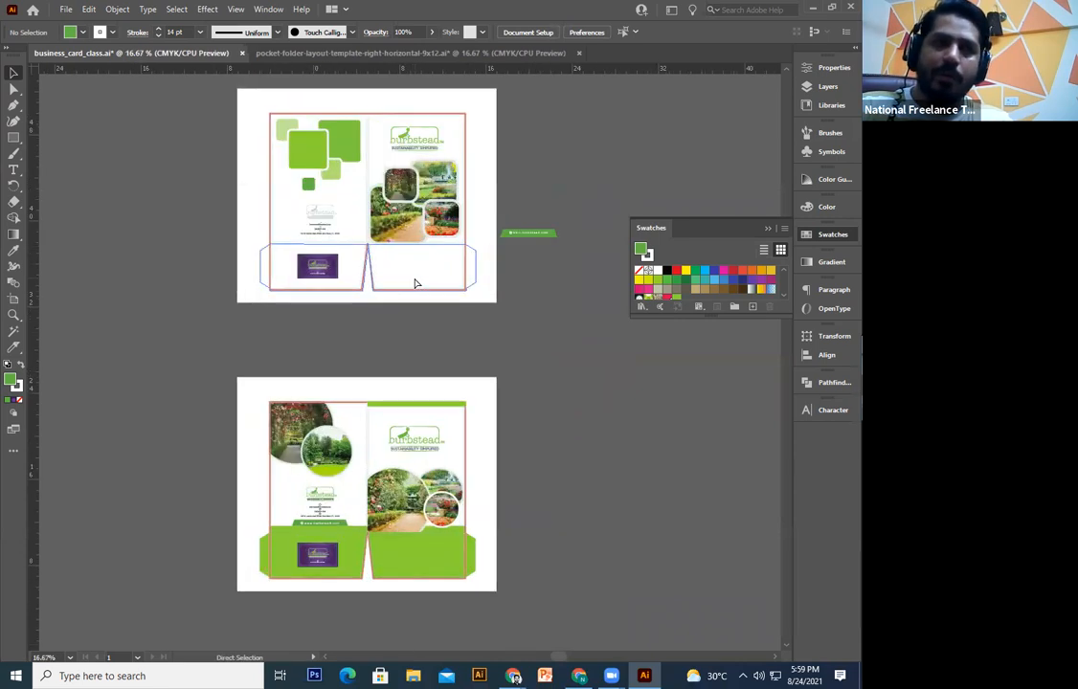
{"action": "key", "text": "ctrl+plus"}
{"action": "scroll", "coordinate": [414, 279], "scroll_direction": "up", "scroll_amount": 2}
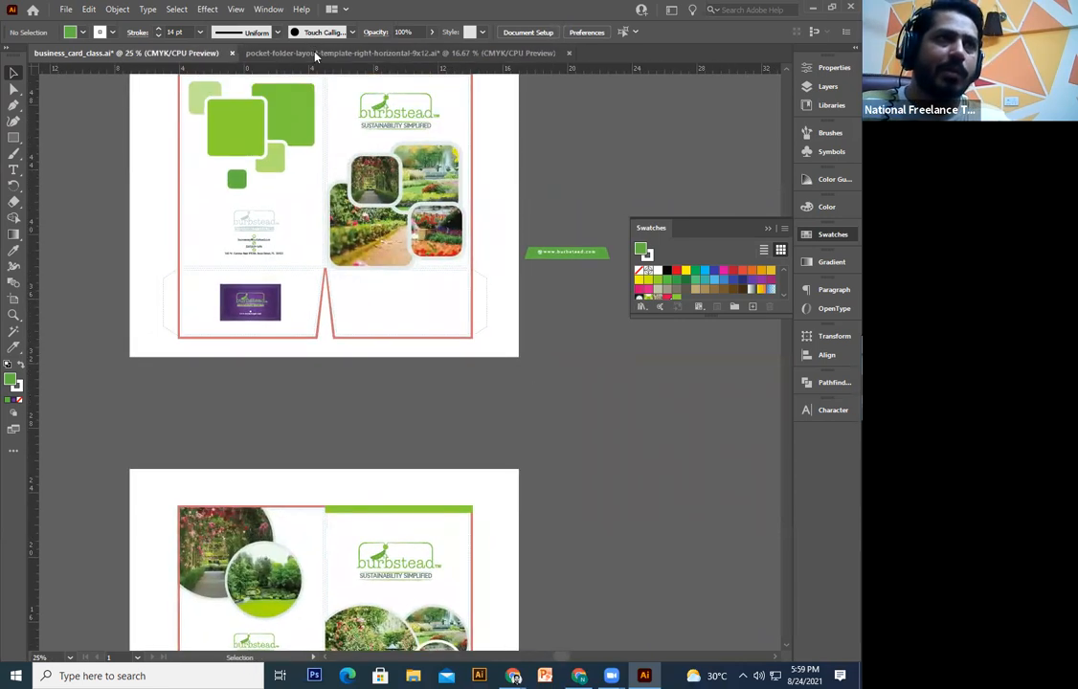
Step: Copy the complete caterpillar folder design from pocket-folder-layout-template-right-horizontal-9x12.ai and return to business_card_class.ai
{"action": "left_click", "coordinate": [315, 55]}
{"action": "scroll", "coordinate": [555, 431], "scroll_direction": "down", "scroll_amount": 5}
{"action": "left_click_drag", "start_coordinate": [537, 298], "coordinate": [186, 545]}
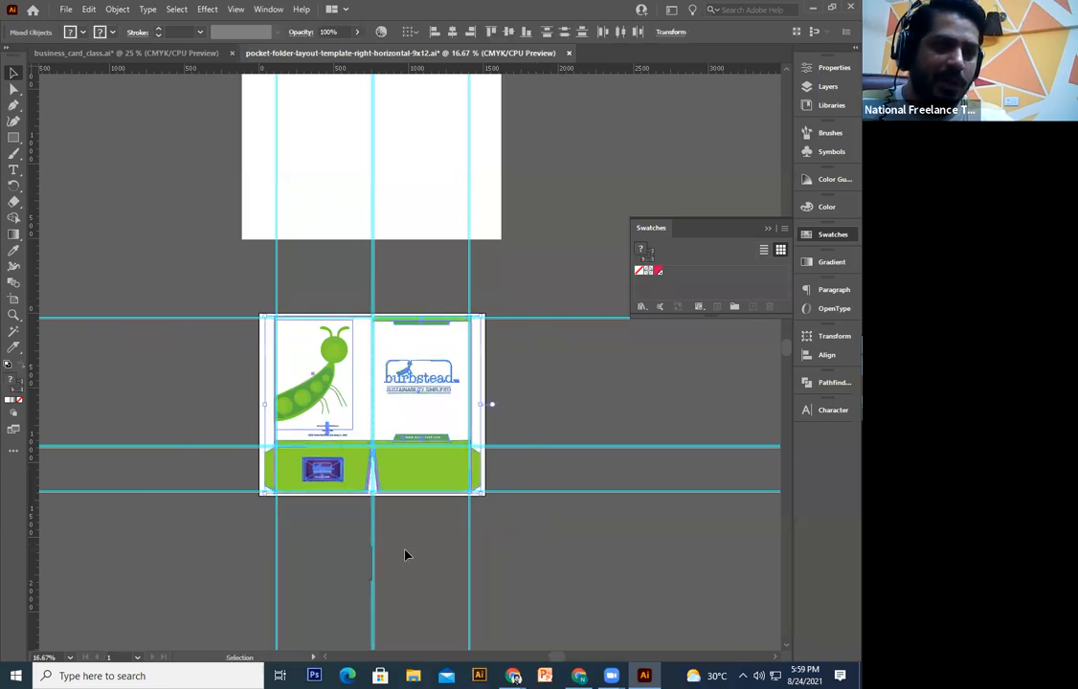
{"action": "key", "text": "a"}
{"action": "left_click_drag", "start_coordinate": [558, 284], "coordinate": [190, 576]}
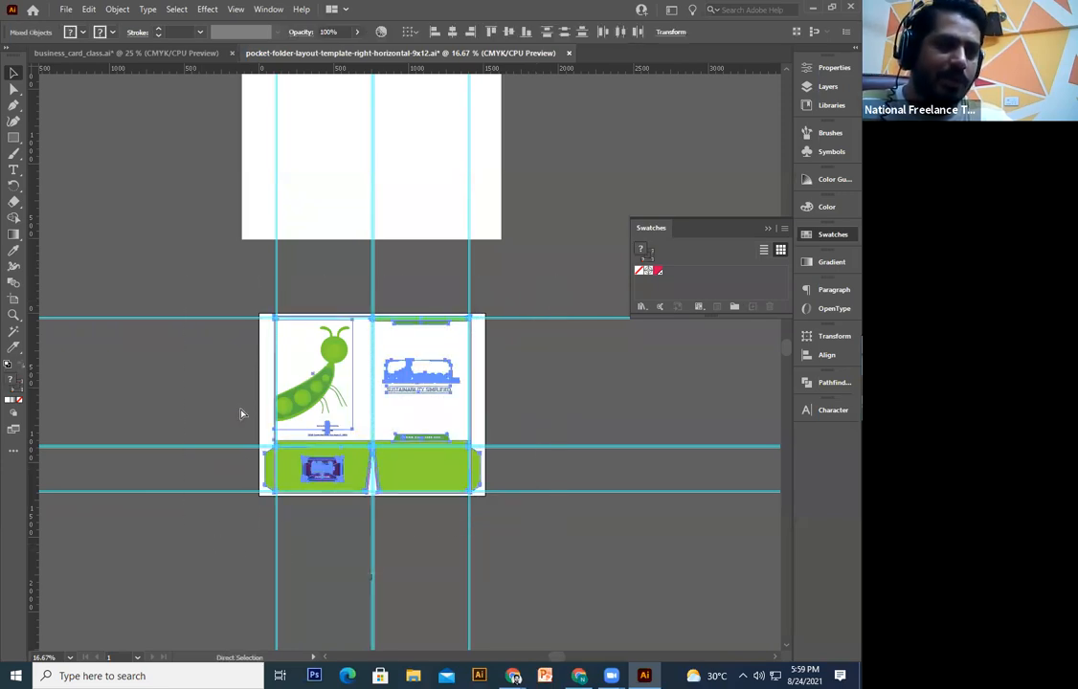
{"action": "left_click", "coordinate": [131, 50]}
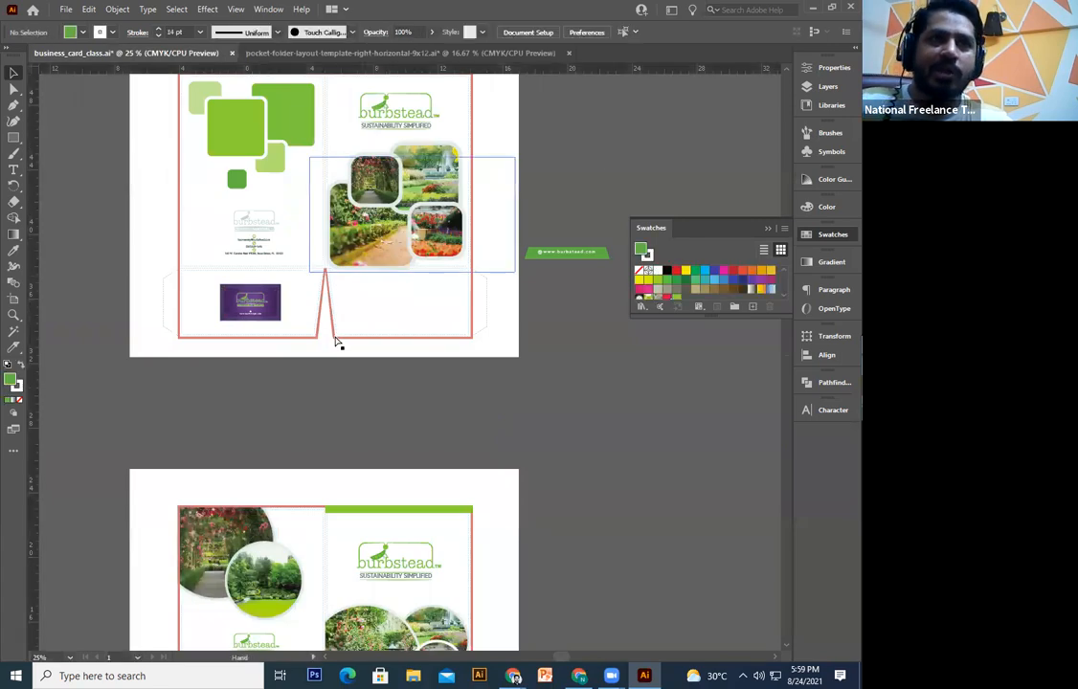
{"action": "key", "text": "v"}
{"action": "left_click_drag", "start_coordinate": [632, 277], "coordinate": [708, 279]}
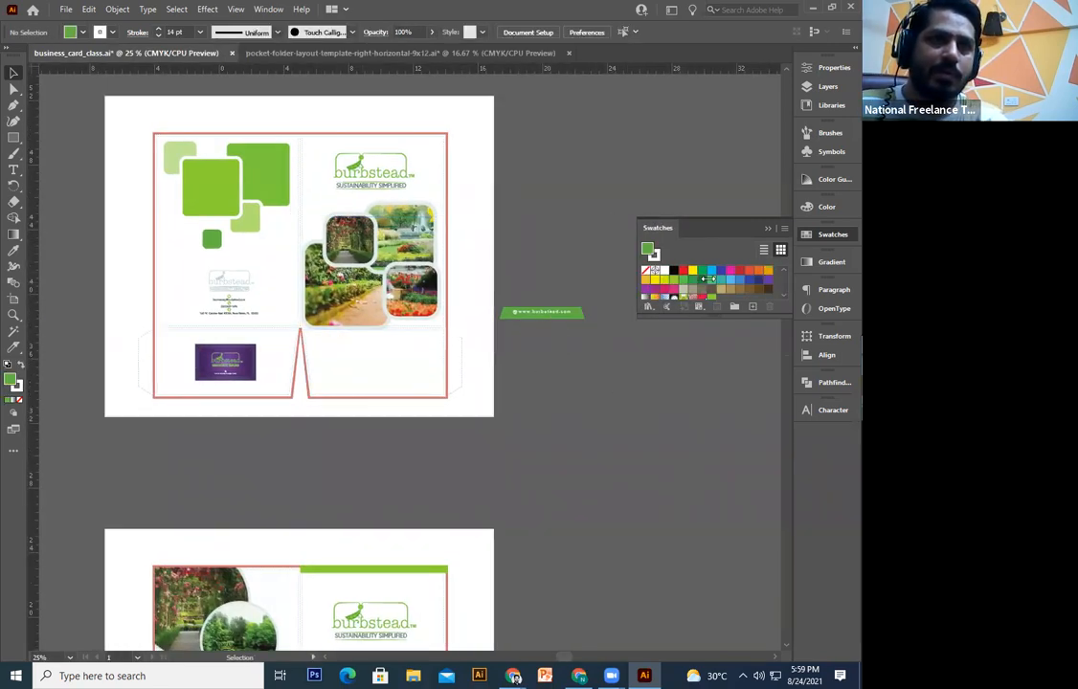
{"action": "left_click_drag", "start_coordinate": [533, 391], "coordinate": [550, 444]}
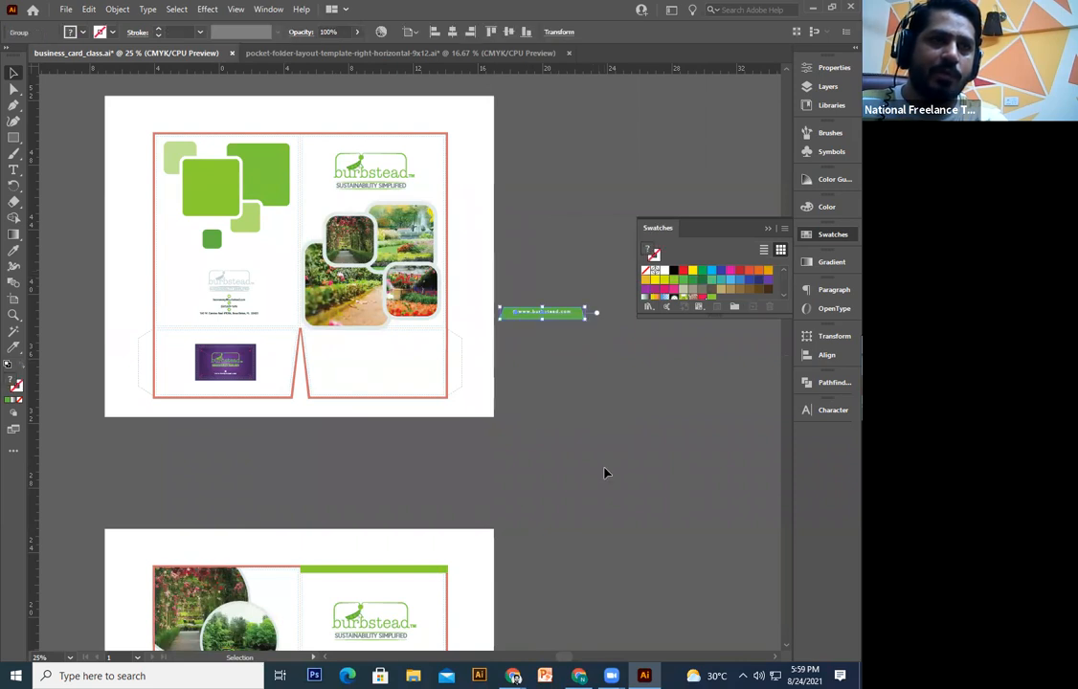
{"action": "key", "text": "Delete"}
Step: Paste the copied caterpillar folder design into business_card_class.ai and move it above the first folder layout
{"action": "key", "text": "ctrl+a"}
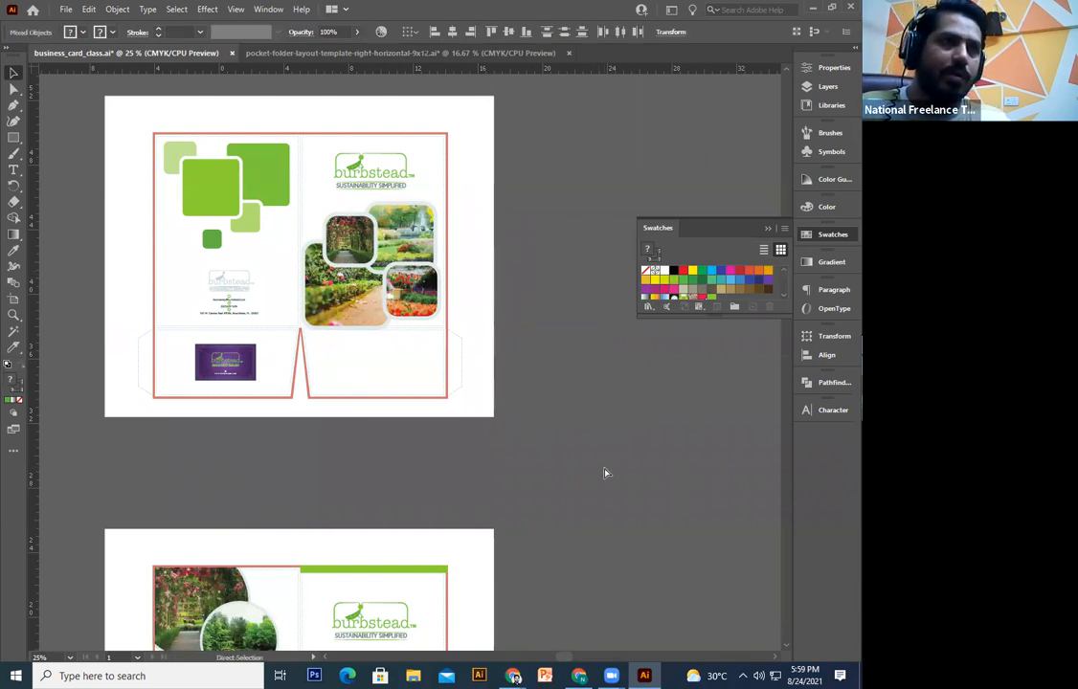
{"action": "key", "text": "ctrl+shift+a"}
{"action": "key", "text": "ctrl+v"}
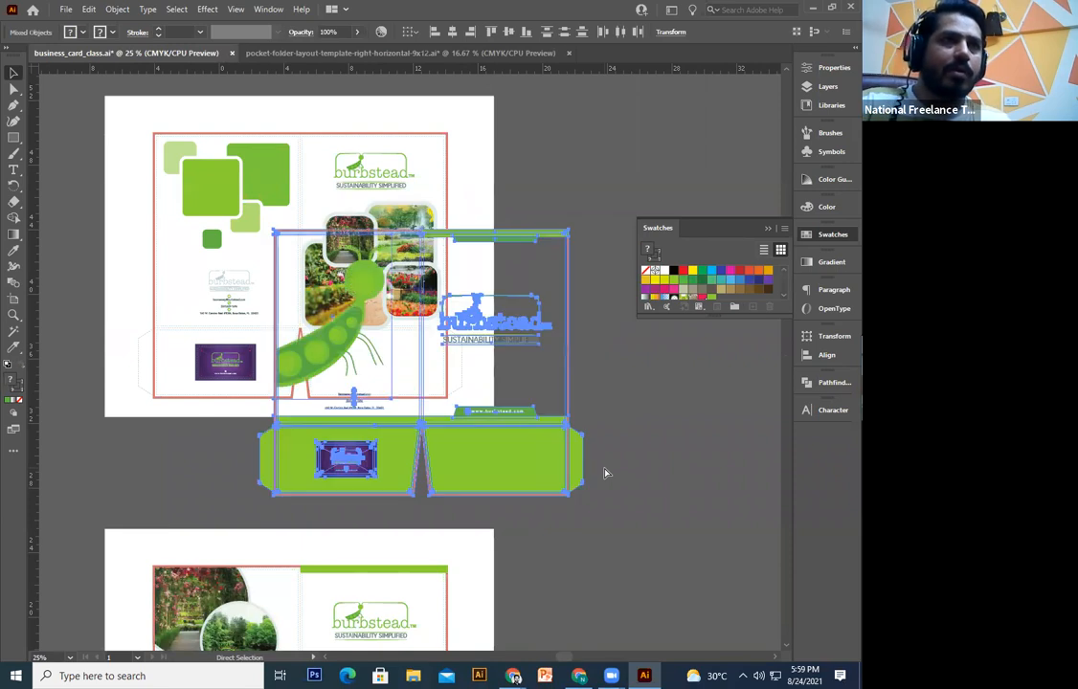
{"action": "key", "text": "ctrl+minus"}
{"action": "key", "text": "ctrl+minus"}
{"action": "left_click_drag", "start_coordinate": [452, 496], "coordinate": [379, 280]}
{"action": "left_click_drag", "start_coordinate": [446, 329], "coordinate": [436, 350]}
{"action": "left_click", "coordinate": [461, 346]}
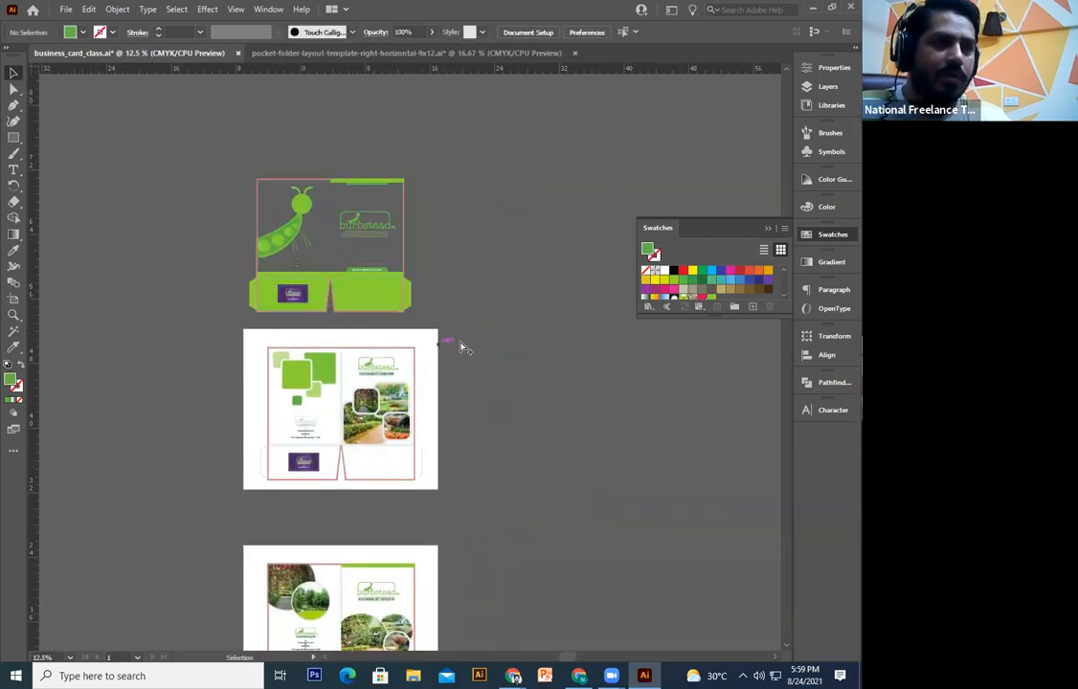
Step: Place a white background rectangle over the pasted caterpillar folder design and send it to the back
{"action": "left_click", "coordinate": [431, 383]}
{"action": "left_click", "coordinate": [541, 361]}
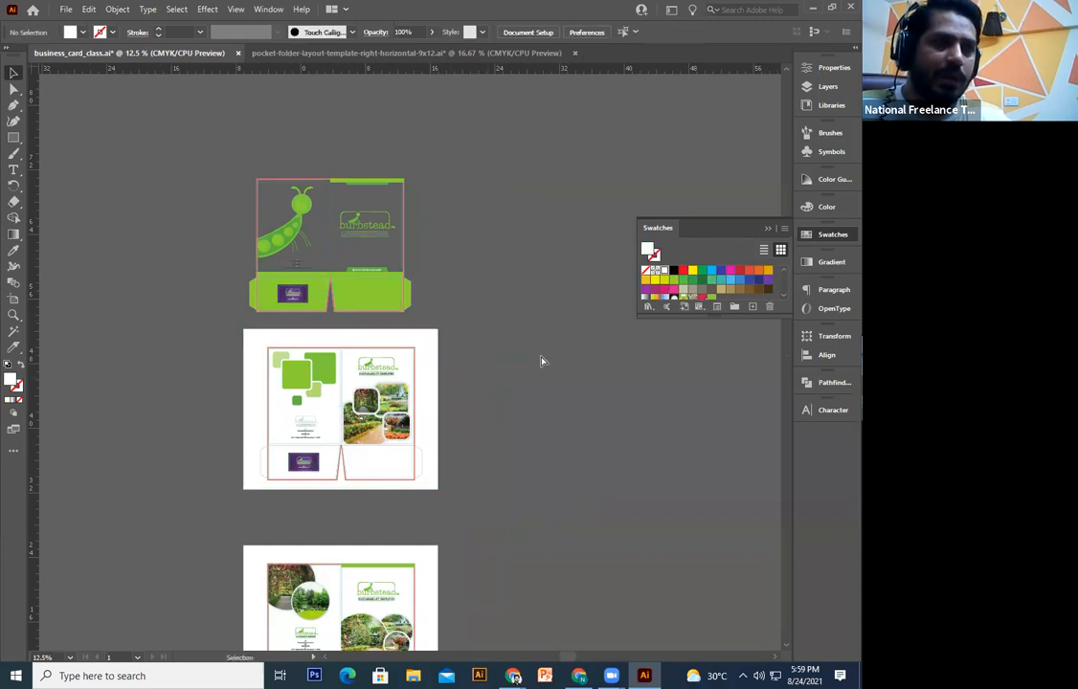
{"action": "left_click_drag", "start_coordinate": [416, 350], "coordinate": [417, 247]}
{"action": "left_click", "coordinate": [465, 267]}
{"action": "right_click", "coordinate": [388, 245]}
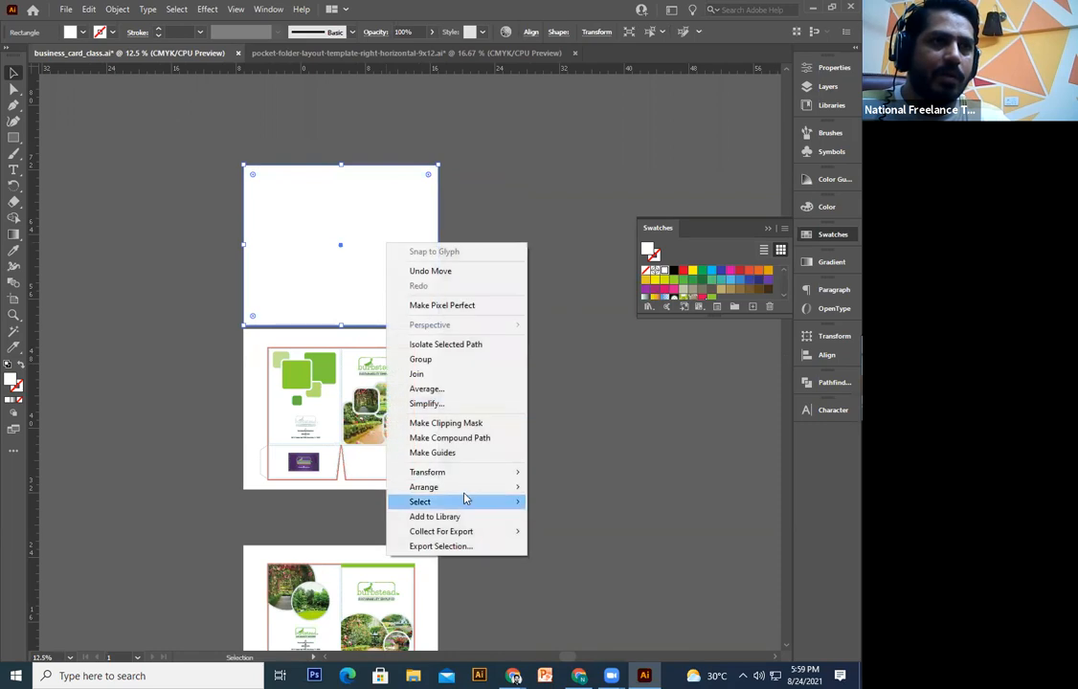
{"action": "mouse_move", "coordinate": [459, 487]}
{"action": "left_click", "coordinate": [596, 532]}
{"action": "left_click", "coordinate": [512, 404]}
Step: Center the caterpillar folder design on its white background and line the layout up directly above the square-photo folder layout
{"action": "left_click_drag", "start_coordinate": [496, 198], "coordinate": [530, 230]}
{"action": "left_click_drag", "start_coordinate": [509, 196], "coordinate": [277, 354]}
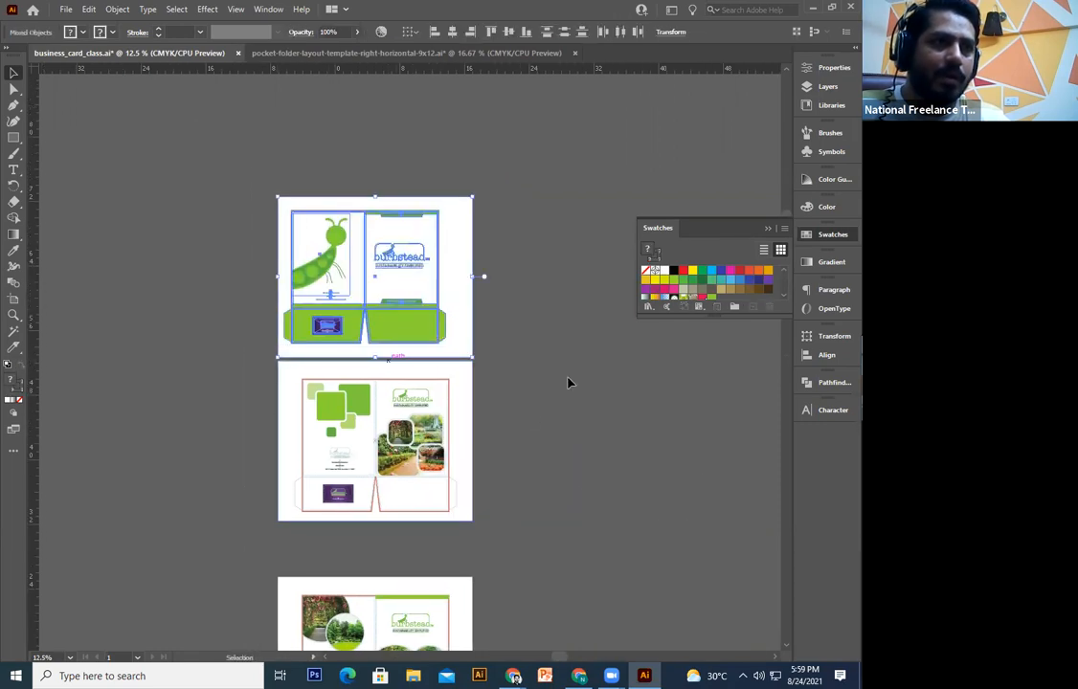
{"action": "key", "text": "ctrl+g"}
{"action": "left_click", "coordinate": [558, 319]}
{"action": "key", "text": "ctrl+z"}
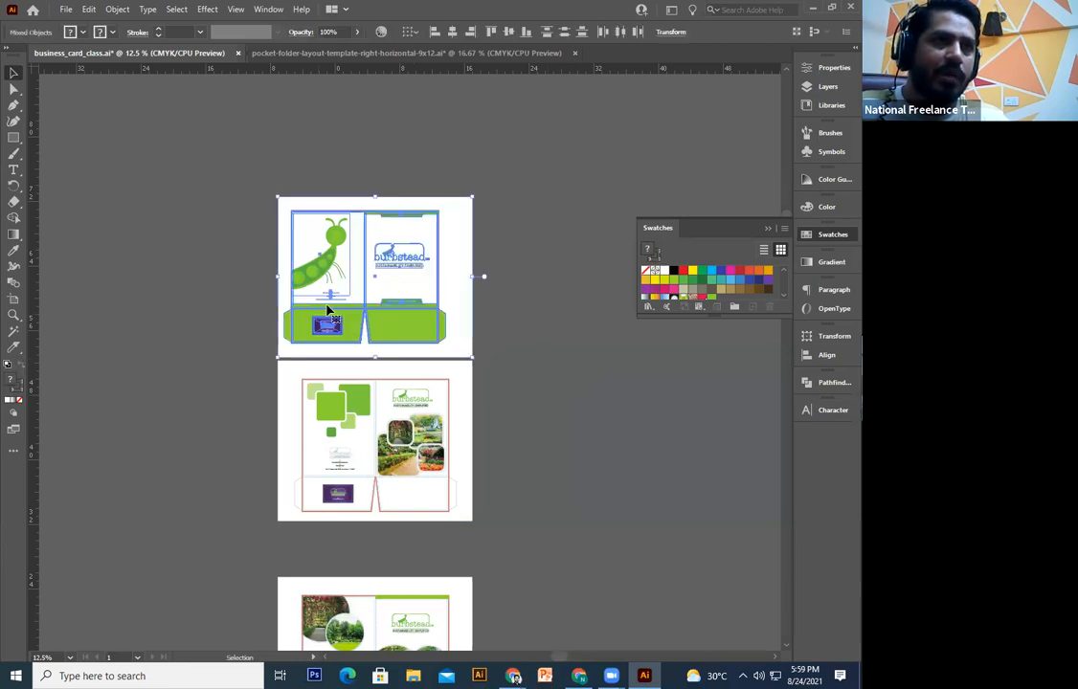
{"action": "left_click", "coordinate": [507, 33]}
{"action": "left_click", "coordinate": [526, 232]}
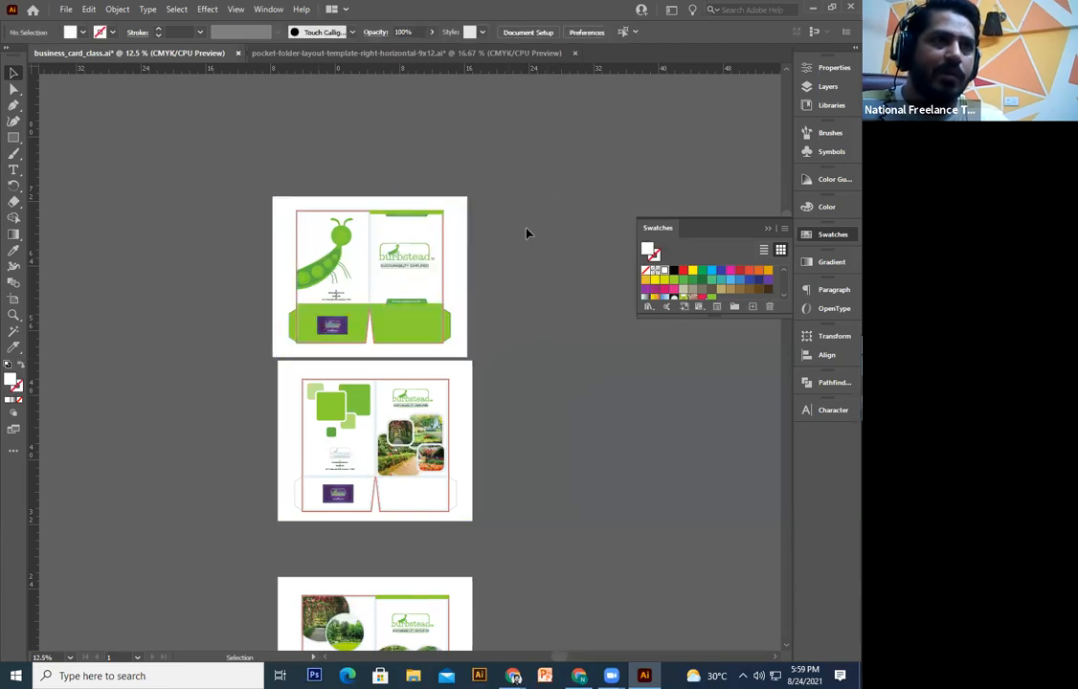
{"action": "left_click_drag", "start_coordinate": [535, 192], "coordinate": [268, 346]}
{"action": "left_click_drag", "start_coordinate": [342, 311], "coordinate": [347, 311]}
Step: Move the circular-photo folder layout up directly below the square-photo layout and save the file
{"action": "left_click_drag", "start_coordinate": [523, 403], "coordinate": [235, 602]}
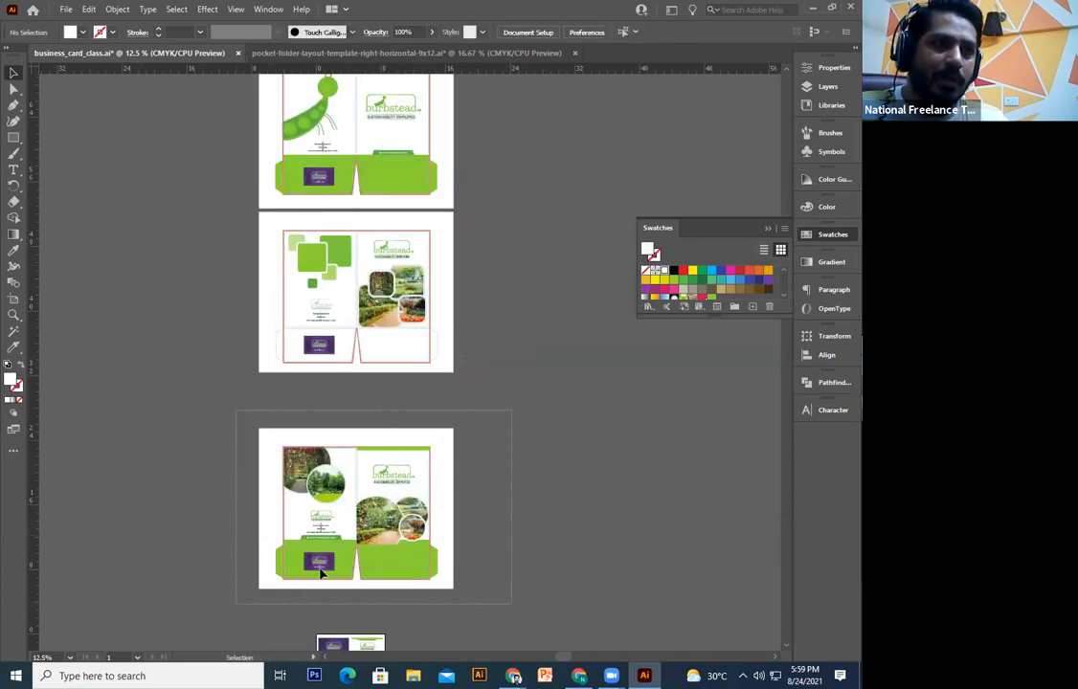
{"action": "left_click_drag", "start_coordinate": [397, 476], "coordinate": [446, 459]}
{"action": "left_click", "coordinate": [519, 380]}
{"action": "scroll", "coordinate": [443, 312], "scroll_direction": "up", "scroll_amount": 3}
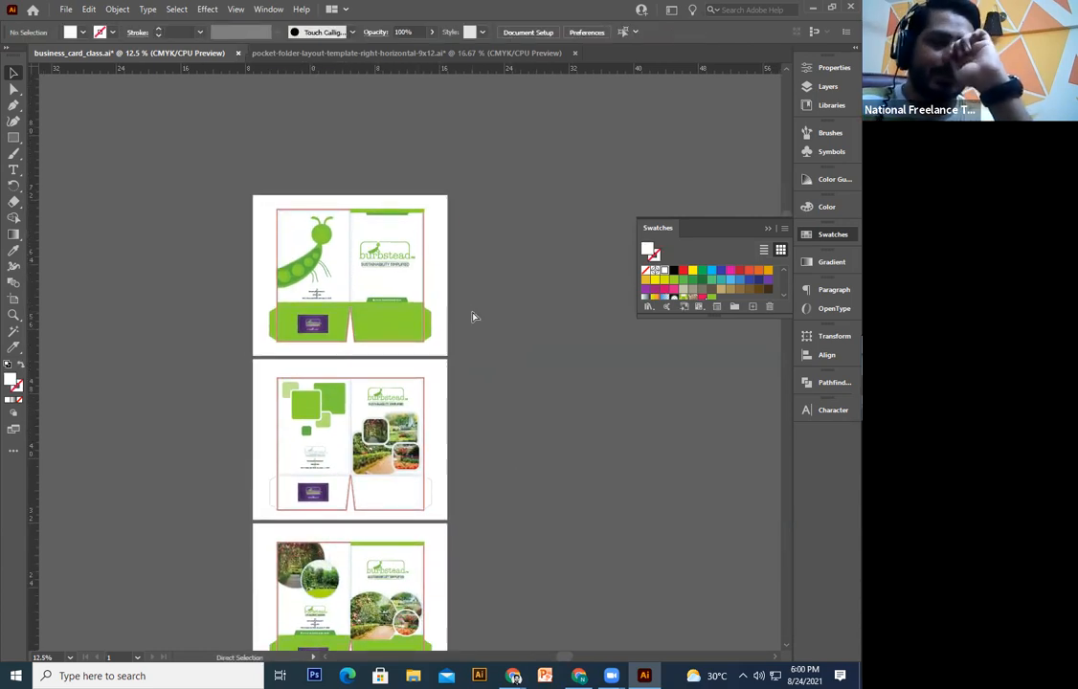
{"action": "key", "text": "ctrl+s"}
Step: Duplicate the caterpillar folder layout with its white background and place the copy about 24 in straight above the original
{"action": "left_click_drag", "start_coordinate": [449, 322], "coordinate": [454, 337]}
{"action": "left_click_drag", "start_coordinate": [483, 206], "coordinate": [240, 392]}
{"action": "left_click_drag", "start_coordinate": [447, 381], "coordinate": [435, 472]}
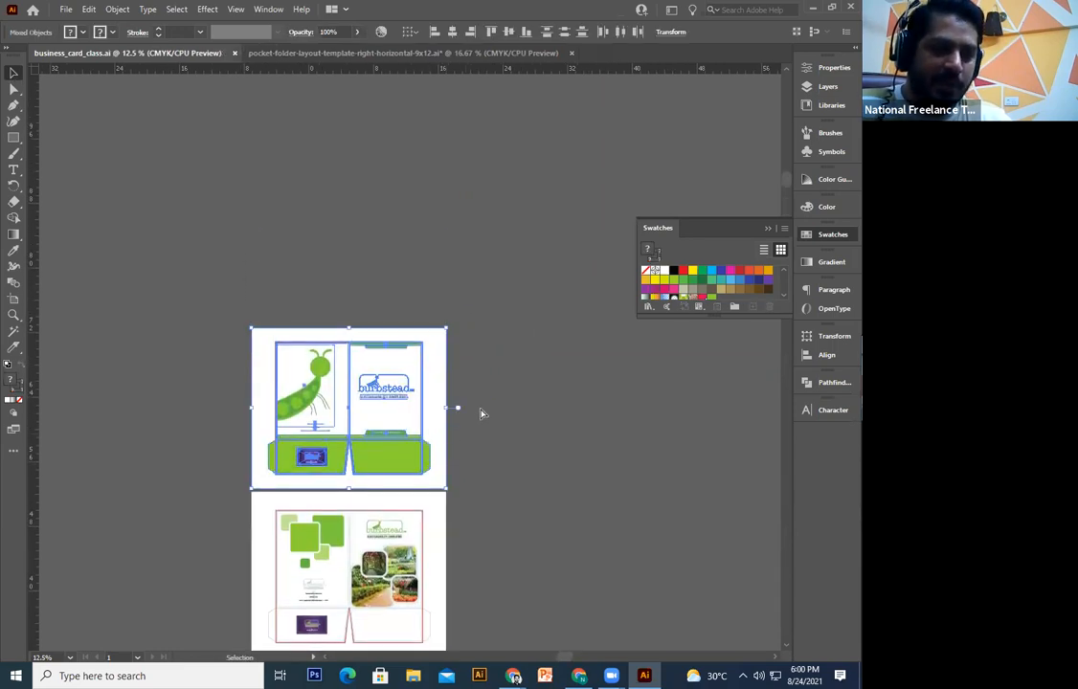
{"action": "left_click", "coordinate": [482, 415]}
{"action": "left_click_drag", "start_coordinate": [405, 281], "coordinate": [425, 365]}
{"action": "key", "text": "ctrl+alt+a"}
{"action": "left_click_drag", "start_coordinate": [414, 539], "coordinate": [410, 345]}
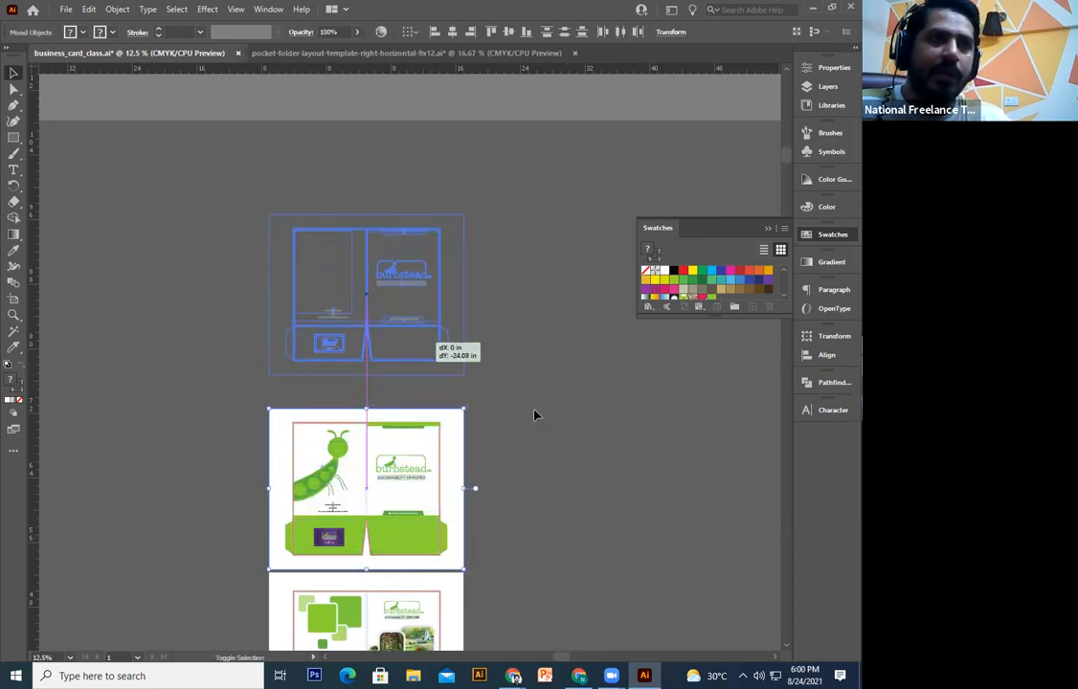
Step: Ungroup the copied folder design and delete the green pocket panels and the purple business card from it
{"action": "left_click", "coordinate": [538, 413]}
{"action": "key", "text": "ctrl+plus"}
{"action": "key", "text": "ctrl+plus"}
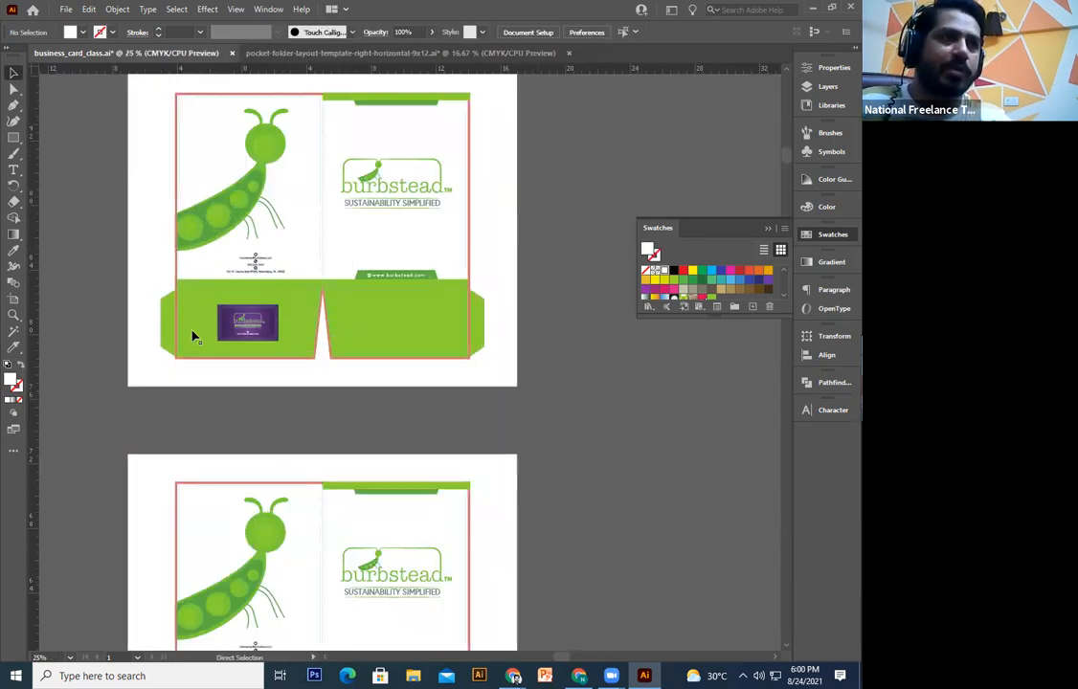
{"action": "key", "text": "ctrl+plus"}
{"action": "left_click", "coordinate": [203, 327]}
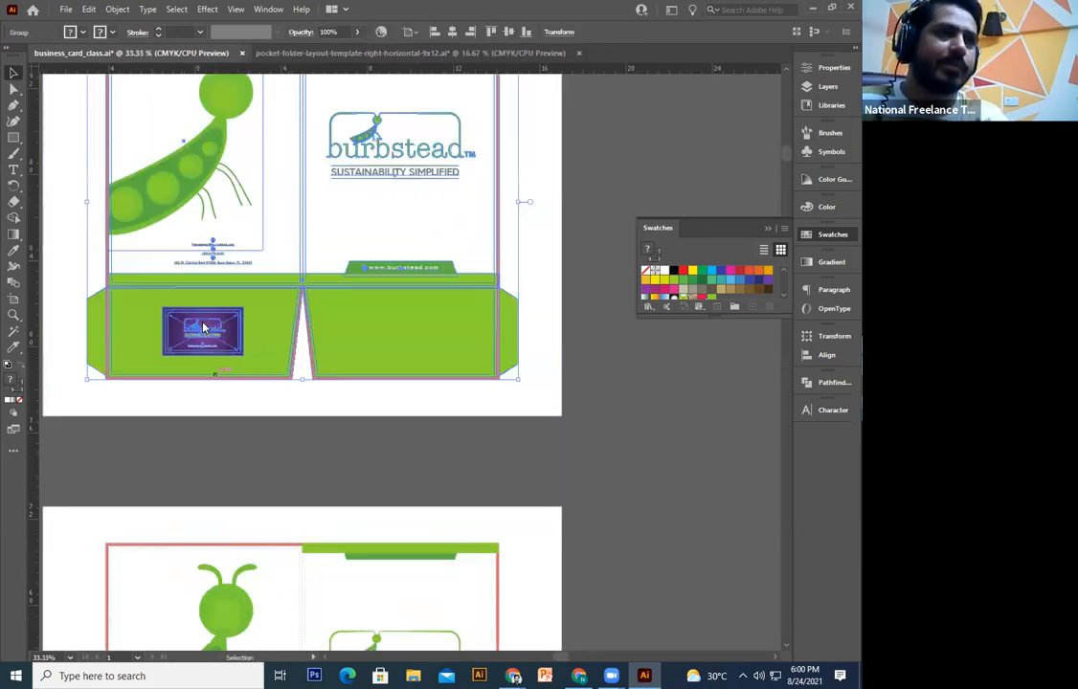
{"action": "right_click", "coordinate": [203, 321]}
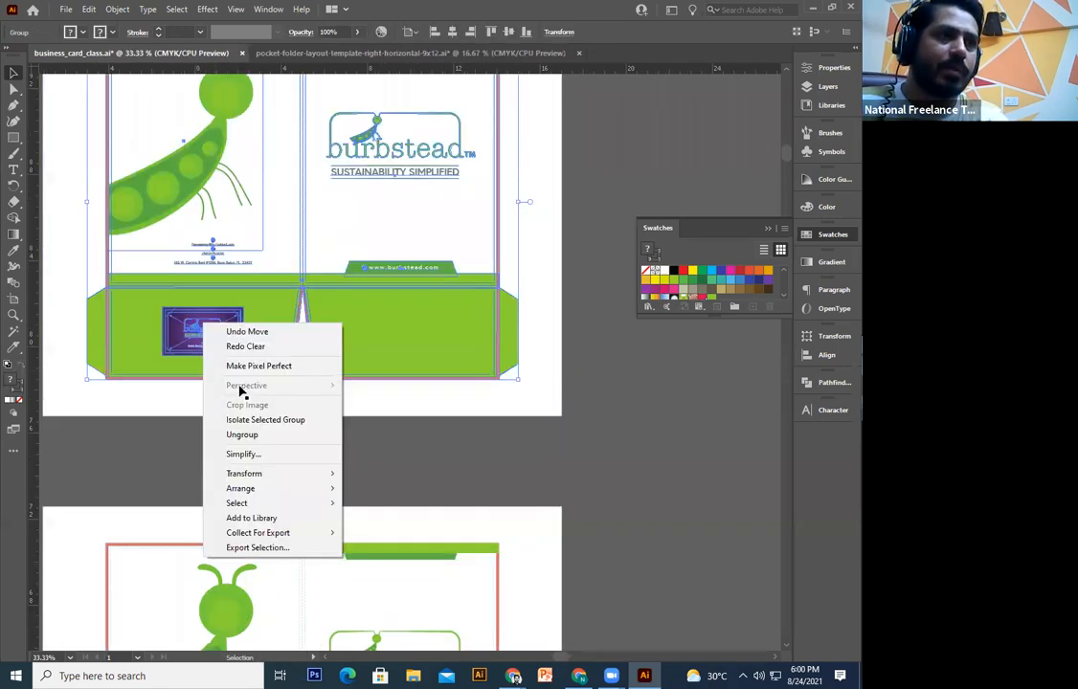
{"action": "left_click", "coordinate": [234, 435]}
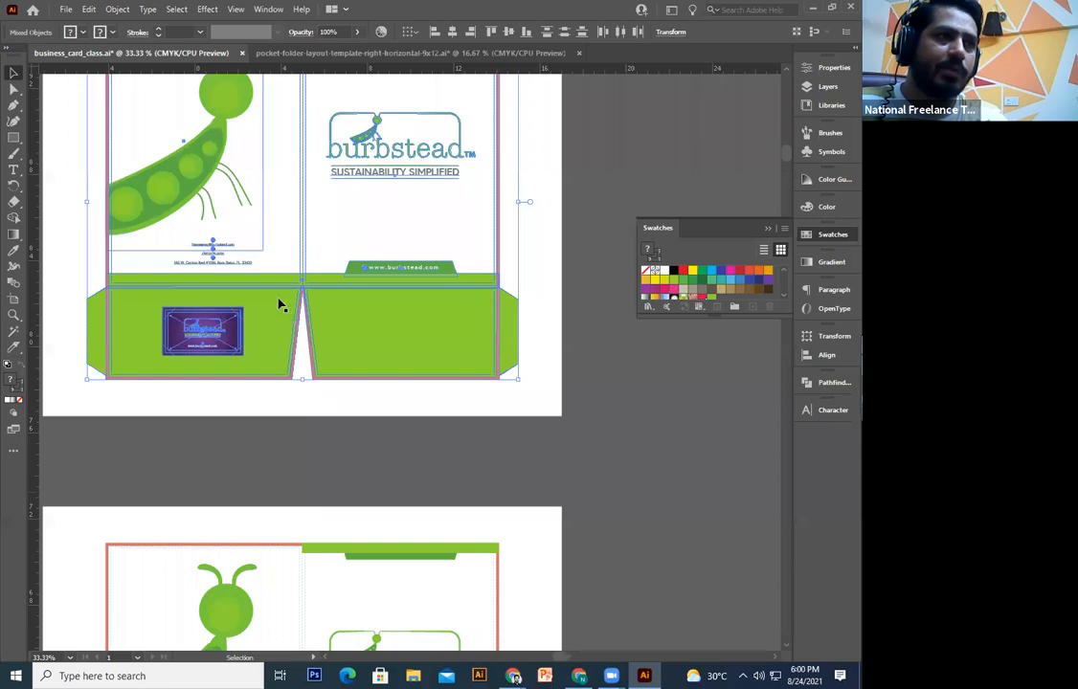
{"action": "key", "text": "Delete"}
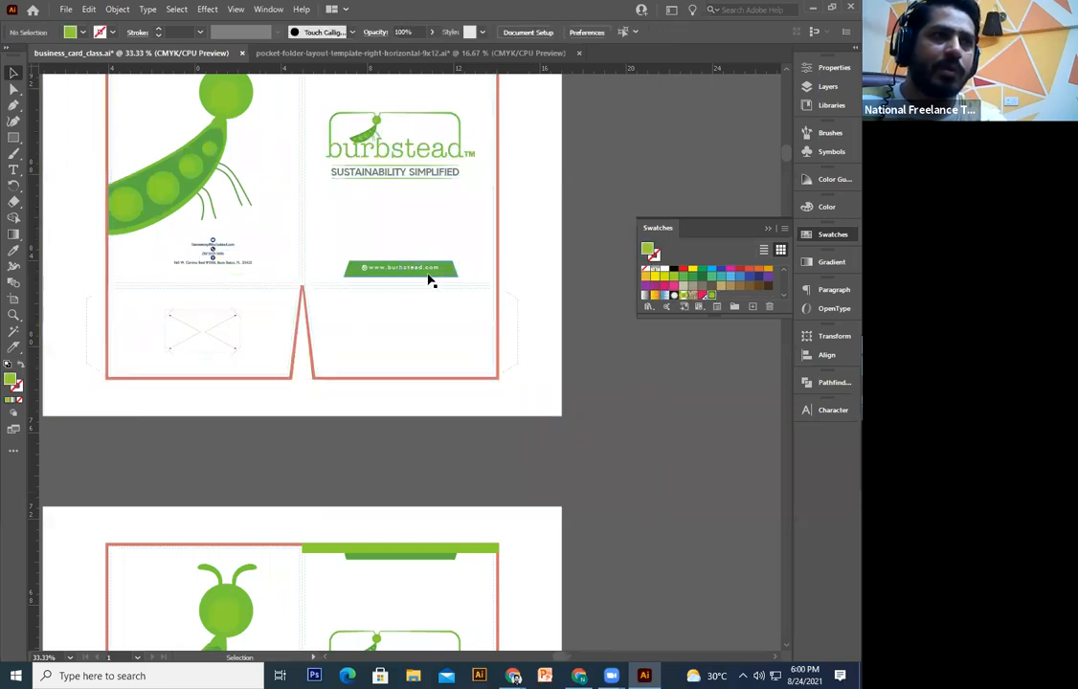
{"action": "scroll", "coordinate": [432, 223], "scroll_direction": "up", "scroll_amount": 2}
{"action": "left_click", "coordinate": [443, 381]}
{"action": "left_click_drag", "start_coordinate": [442, 381], "coordinate": [688, 411]}
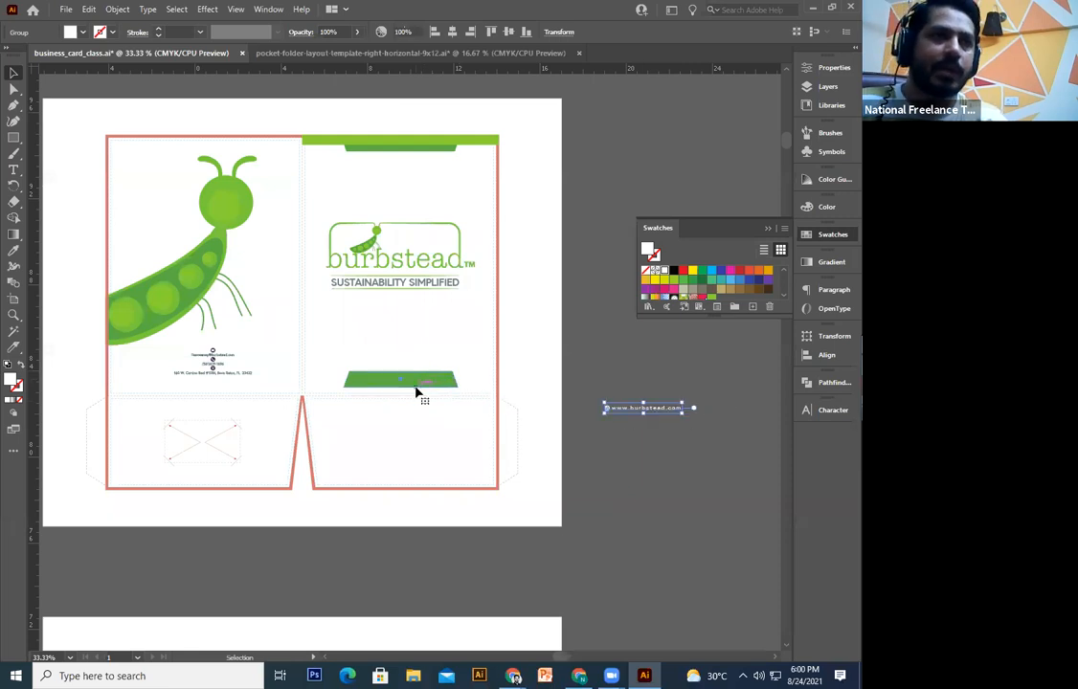
{"action": "left_click", "coordinate": [417, 386]}
{"action": "key", "text": "Delete"}
Step: Delete the caterpillar and the green bars at the front cover's top edge, and set the contact details aside beside the layout
{"action": "scroll", "coordinate": [413, 240], "scroll_direction": "up", "scroll_amount": 2}
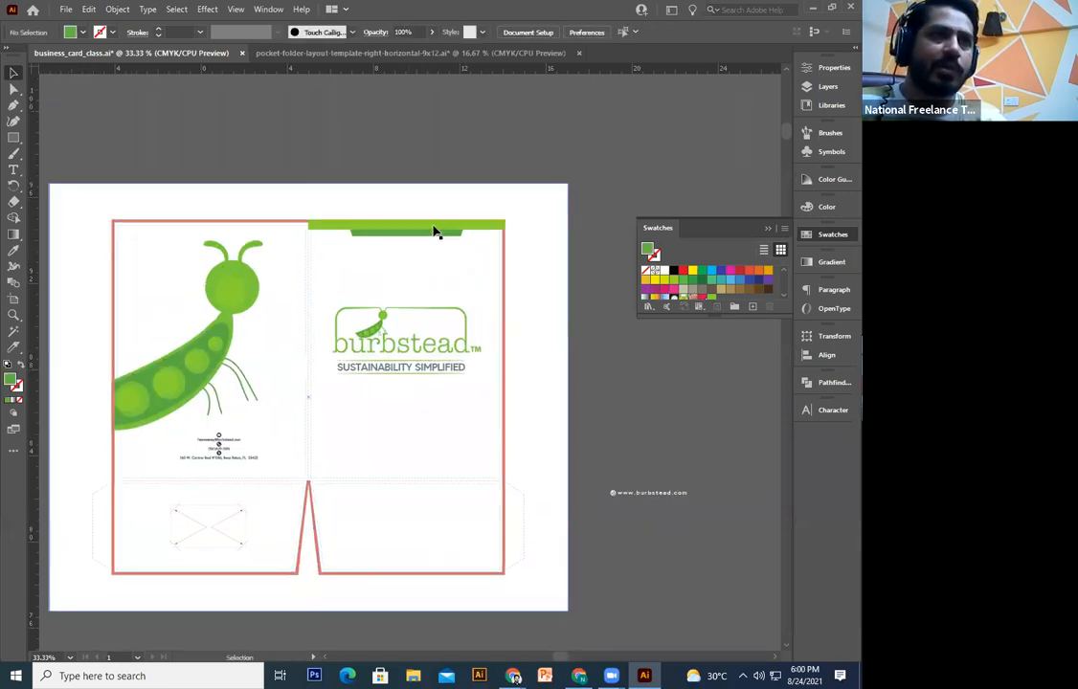
{"action": "left_click", "coordinate": [205, 364]}
{"action": "key", "text": "Delete"}
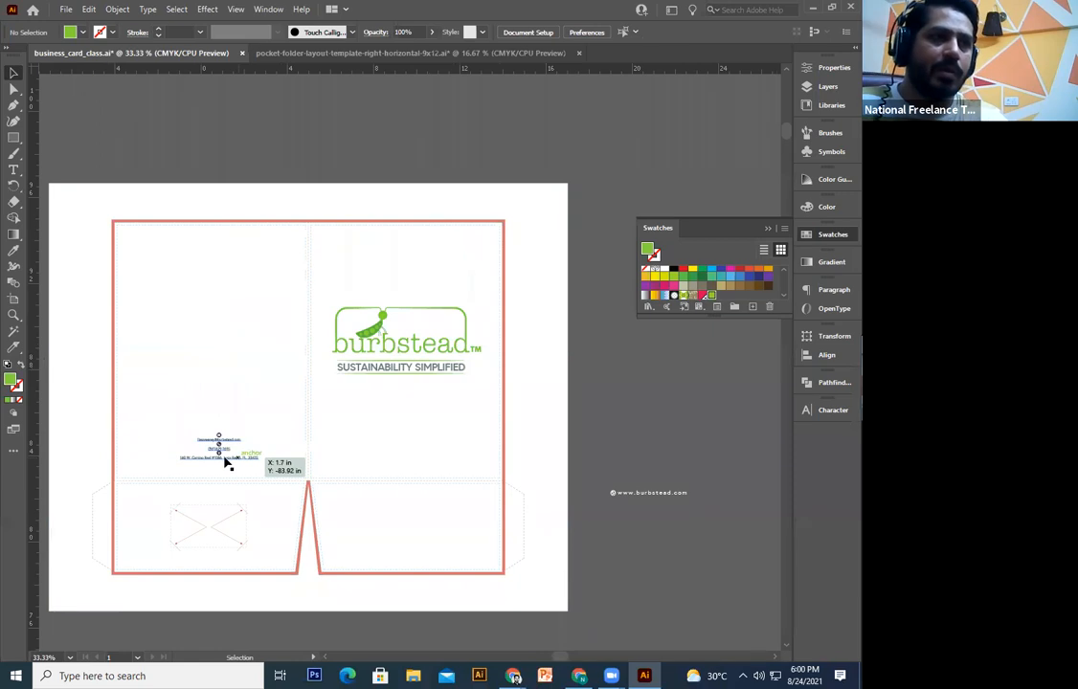
{"action": "left_click_drag", "start_coordinate": [235, 456], "coordinate": [688, 454]}
Step: Shrink the Burbstead logo to about 5 in wide and move it into the upper part of the front cover
{"action": "left_click", "coordinate": [414, 354]}
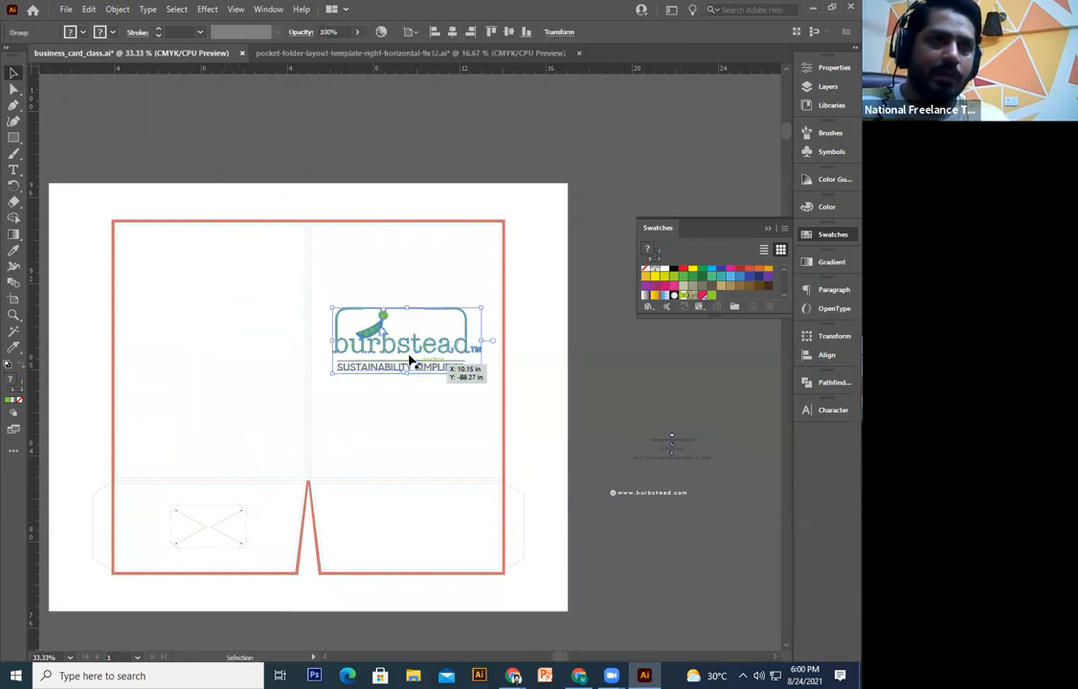
{"action": "mouse_move", "coordinate": [412, 308]}
{"action": "left_mouse_down"}
{"action": "mouse_move", "coordinate": [409, 291]}
{"action": "mouse_move", "coordinate": [479, 243]}
{"action": "mouse_move", "coordinate": [428, 291]}
{"action": "mouse_move", "coordinate": [432, 308]}
{"action": "left_mouse_up"}
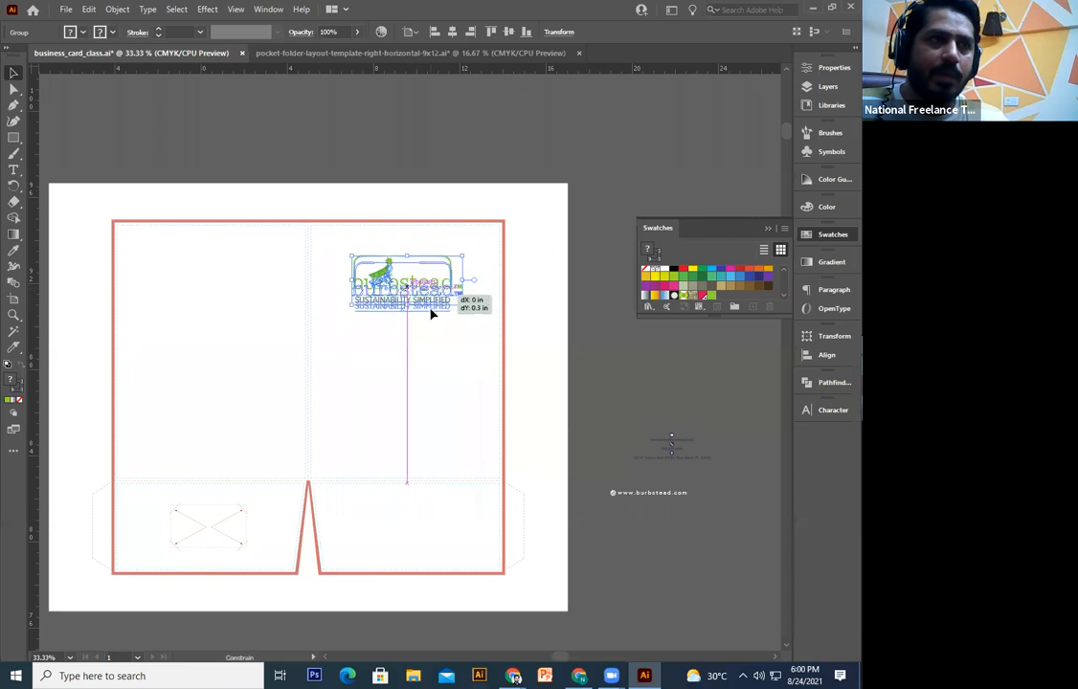
{"action": "left_click", "coordinate": [585, 354]}
Step: Draw a right triangle about 5 in wide and 6.5 in tall with the Pen tool in the front cover's spine-side lower corner
{"action": "key", "text": "ctrl+equal"}
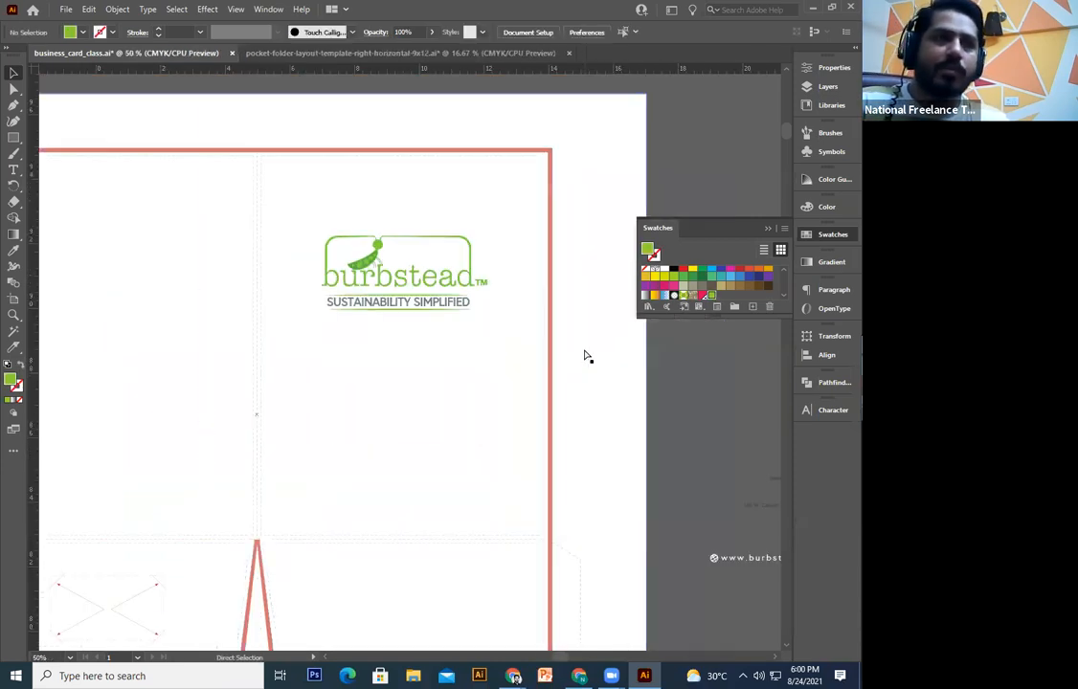
{"action": "scroll", "coordinate": [575, 283], "scroll_direction": "down", "scroll_amount": 3}
{"action": "left_click", "coordinate": [14, 106]}
{"action": "scroll", "coordinate": [338, 445], "scroll_direction": "up", "scroll_amount": 2}
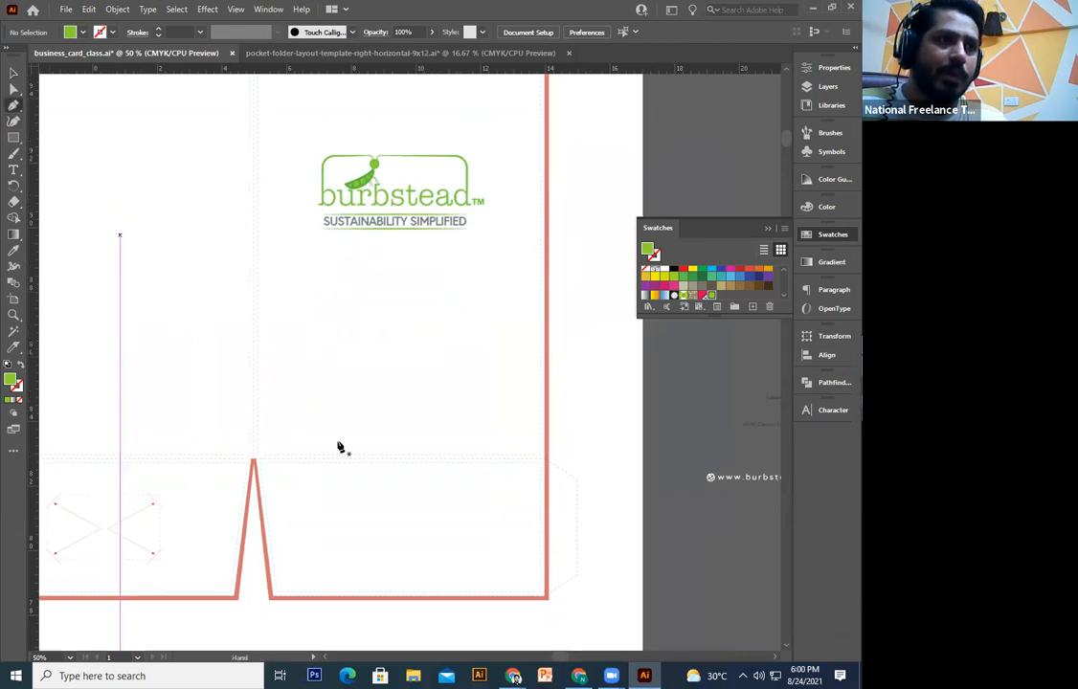
{"action": "left_click", "coordinate": [251, 287]}
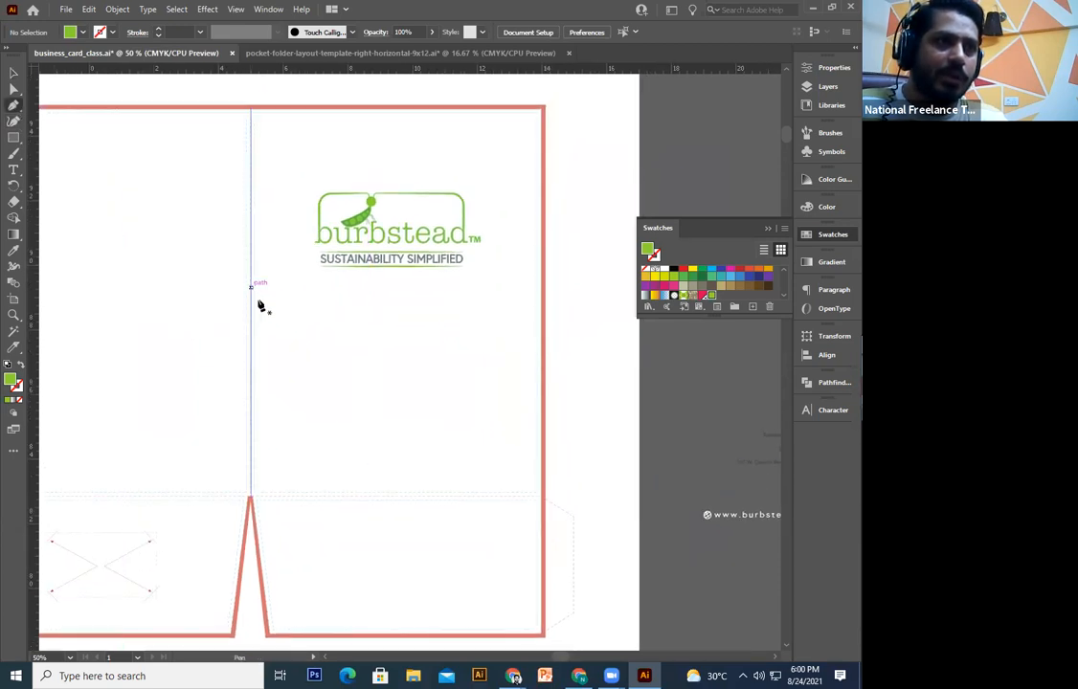
{"action": "left_click", "coordinate": [417, 500]}
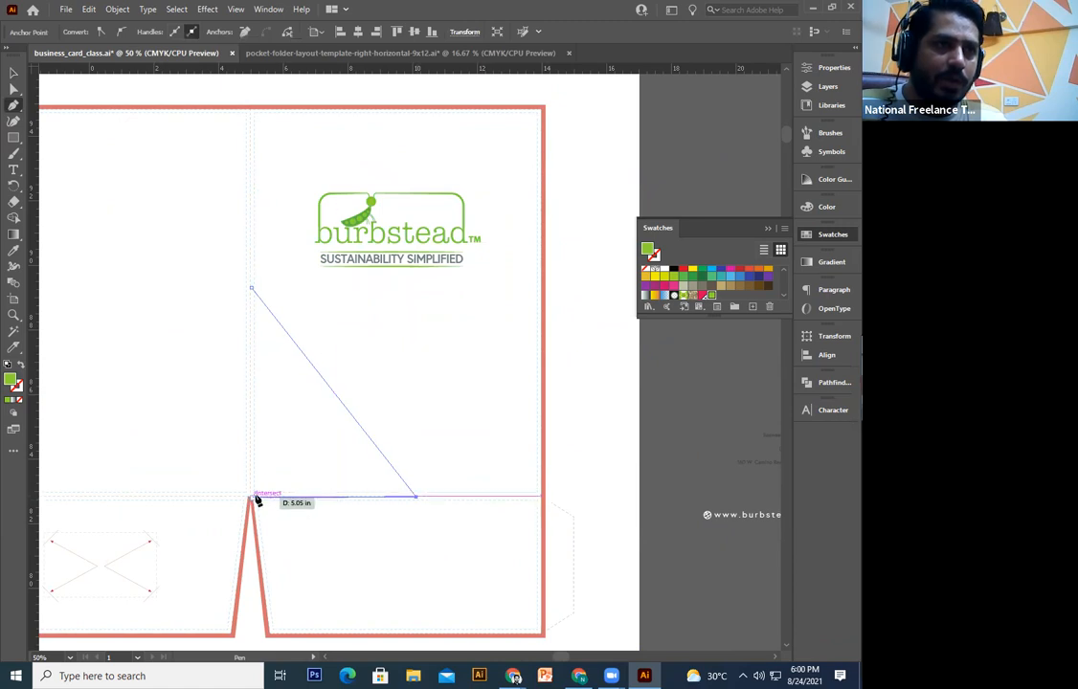
{"action": "key", "text": "ctrl+plus"}
{"action": "key", "text": "ctrl+plus"}
{"action": "left_click_drag", "start_coordinate": [253, 497], "coordinate": [607, 673]}
{"action": "left_click", "coordinate": [267, 544]}
{"action": "scroll", "coordinate": [267, 288], "scroll_direction": "up", "scroll_amount": 5}
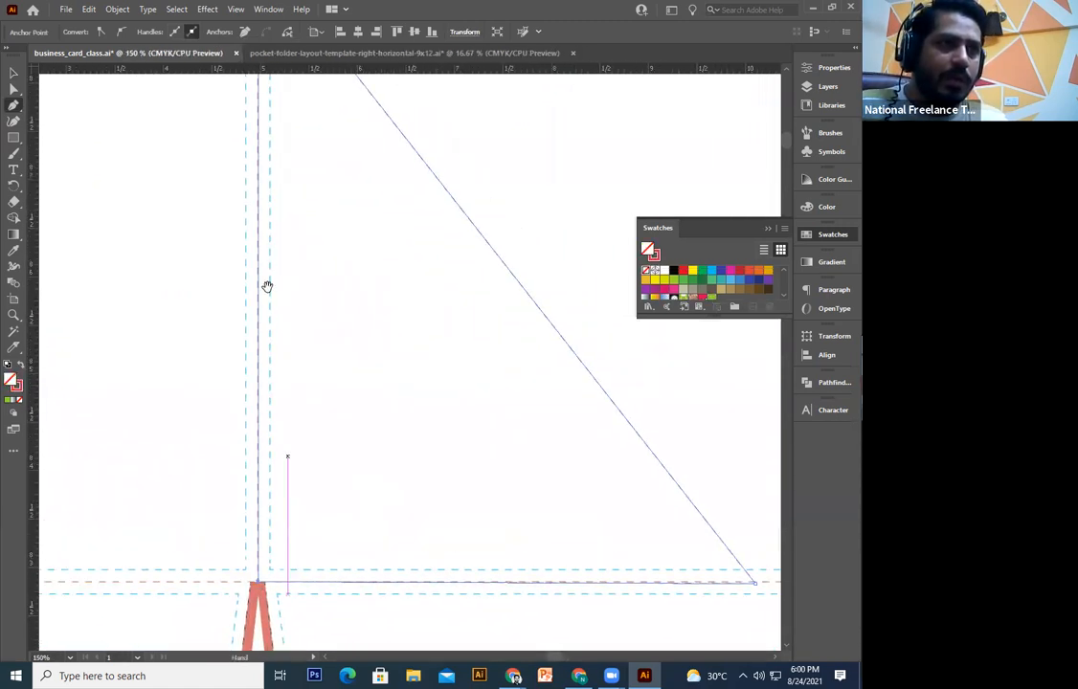
{"action": "scroll", "coordinate": [263, 201], "scroll_direction": "up", "scroll_amount": 3}
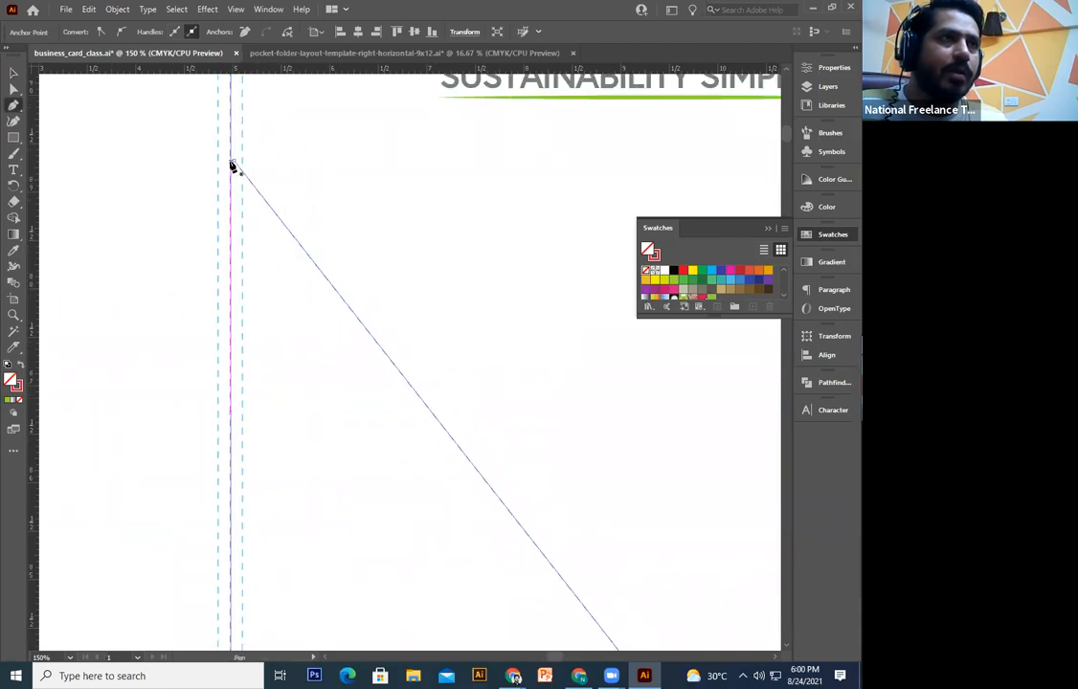
{"action": "left_click", "coordinate": [231, 160]}
Step: Fill the triangle with the light green sampled from the Burbstead logo
{"action": "left_click", "coordinate": [16, 73]}
{"action": "key", "text": "ctrl+minus"}
{"action": "key", "text": "ctrl+minus"}
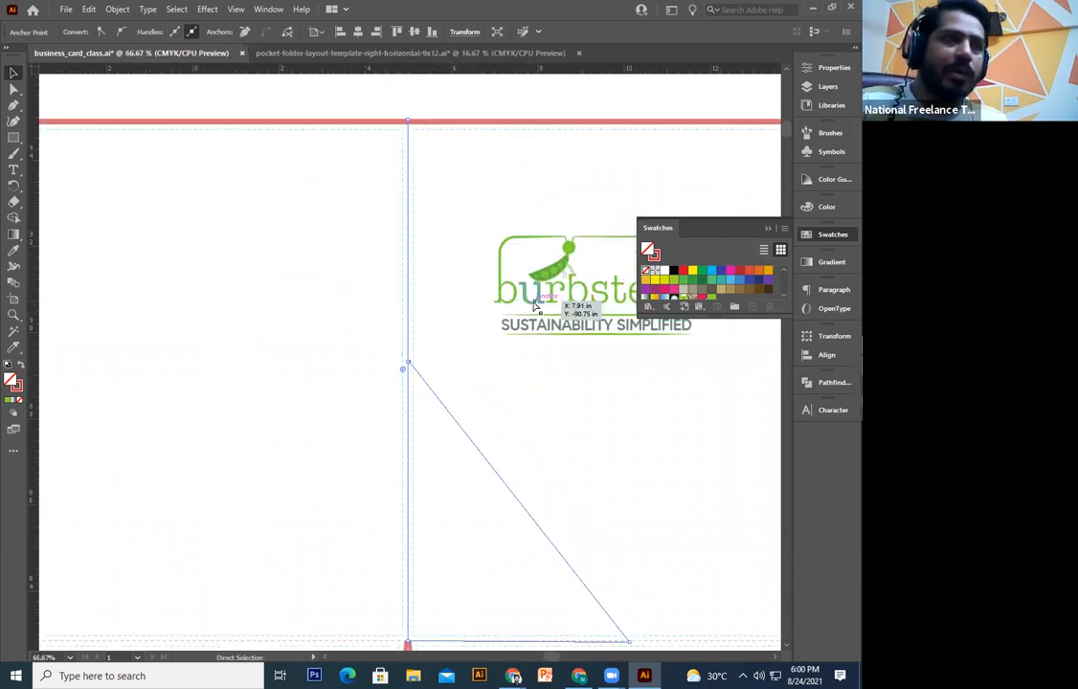
{"action": "left_click", "coordinate": [14, 249]}
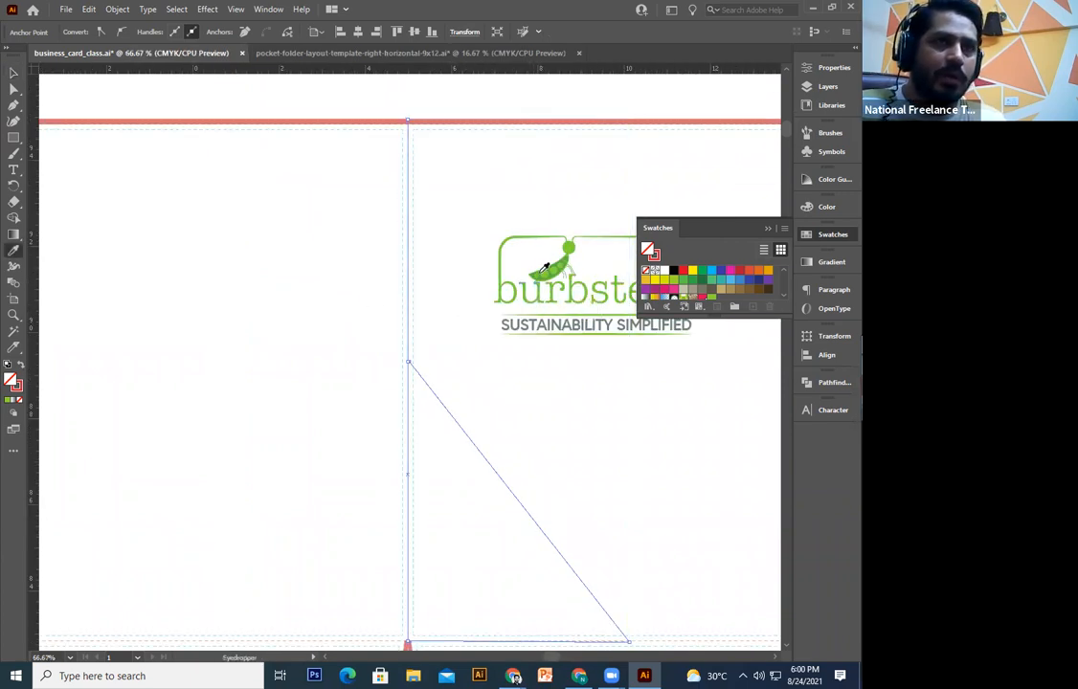
{"action": "left_click", "coordinate": [548, 268]}
{"action": "left_click", "coordinate": [14, 74]}
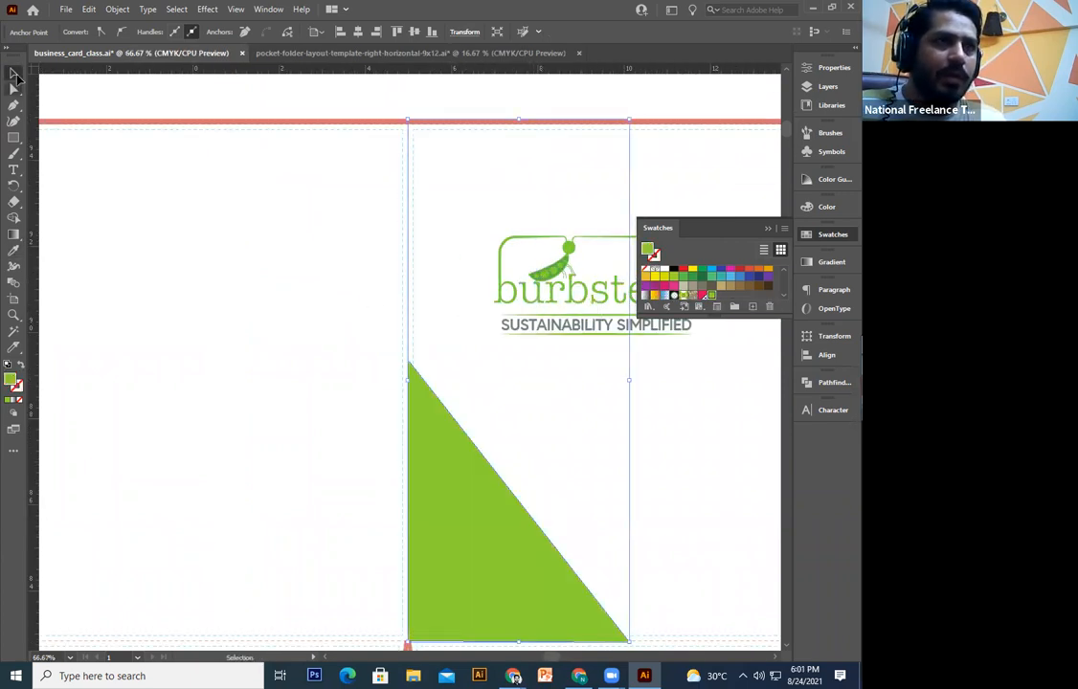
Step: Draw a second triangle overlapping the green one, about 5.7 in along the pocket fold and 4.4 in tall
{"action": "left_click_drag", "start_coordinate": [645, 450], "coordinate": [536, 417]}
{"action": "left_click", "coordinate": [536, 417]}
{"action": "key", "text": "ctrl+plus"}
{"action": "left_click_drag", "start_coordinate": [372, 427], "coordinate": [125, 450]}
{"action": "left_click", "coordinate": [15, 107]}
{"action": "left_click_drag", "start_coordinate": [328, 356], "coordinate": [268, 324]}
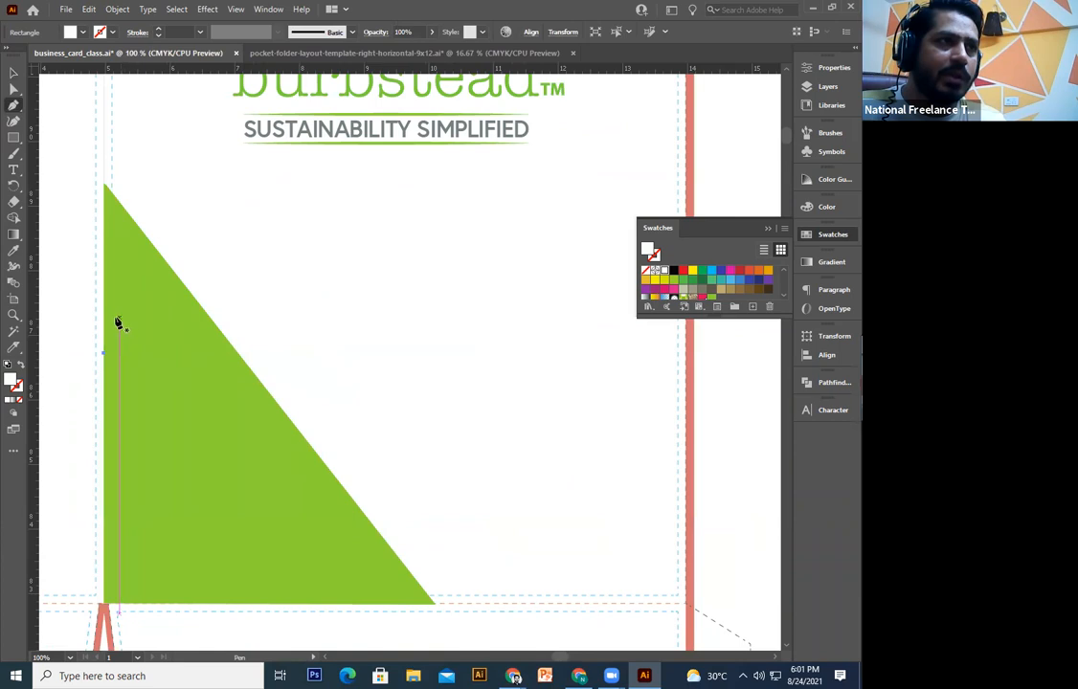
{"action": "left_click", "coordinate": [557, 603]}
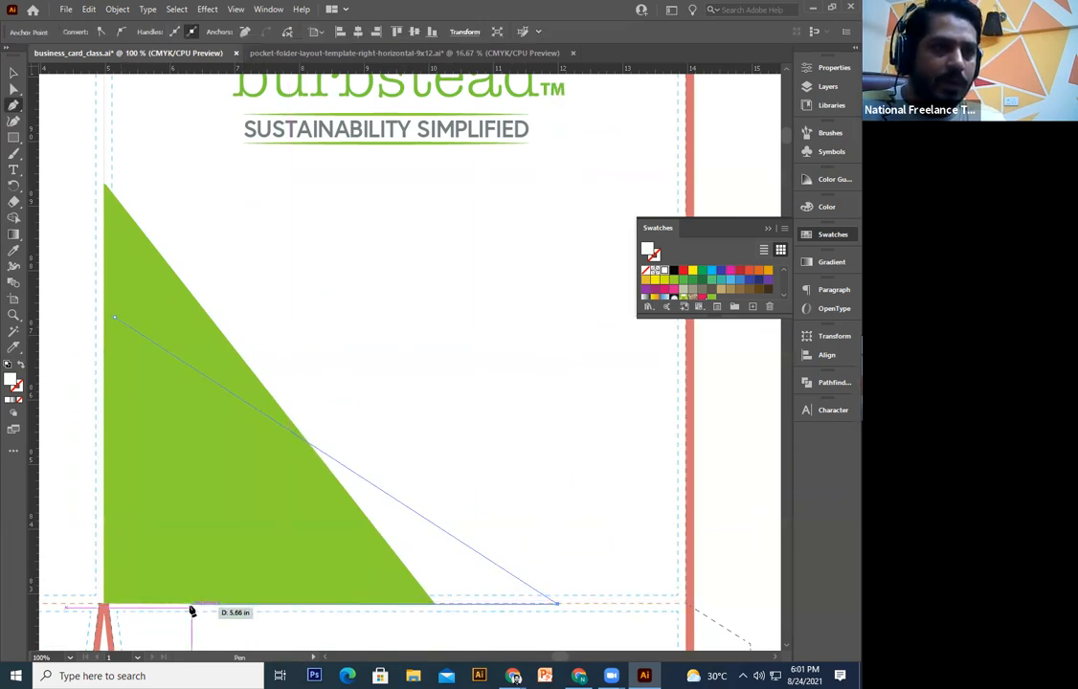
{"action": "left_click", "coordinate": [185, 604]}
{"action": "left_click", "coordinate": [115, 318]}
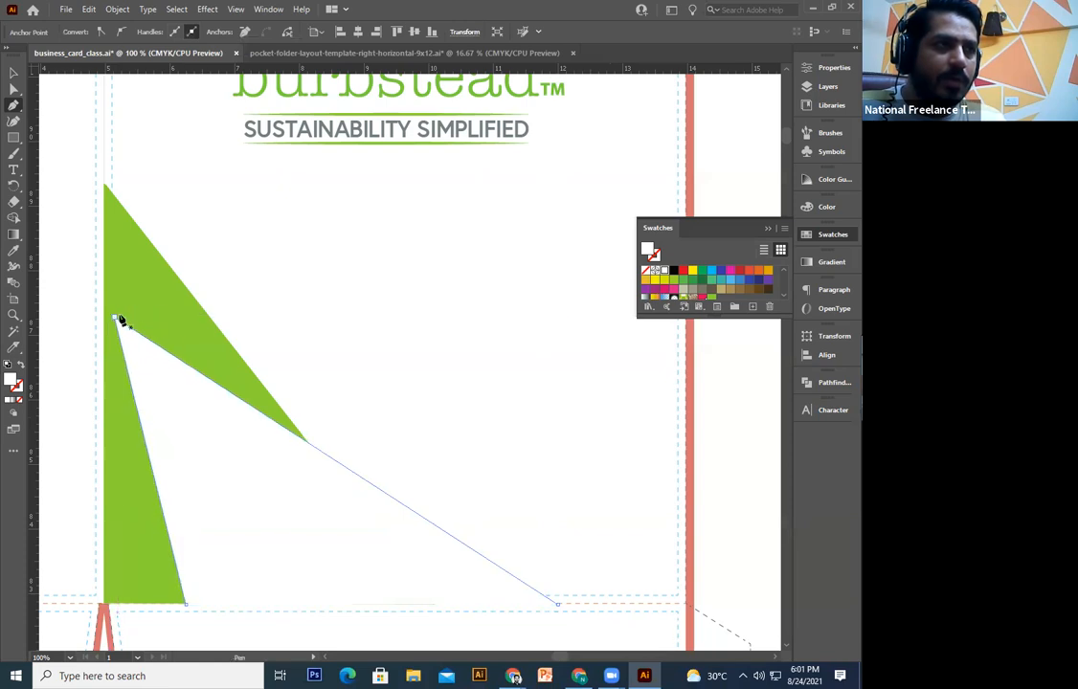
Step: Send the second triangle behind the green one and give it a green sampled from the logo's pea pod
{"action": "left_click", "coordinate": [16, 75]}
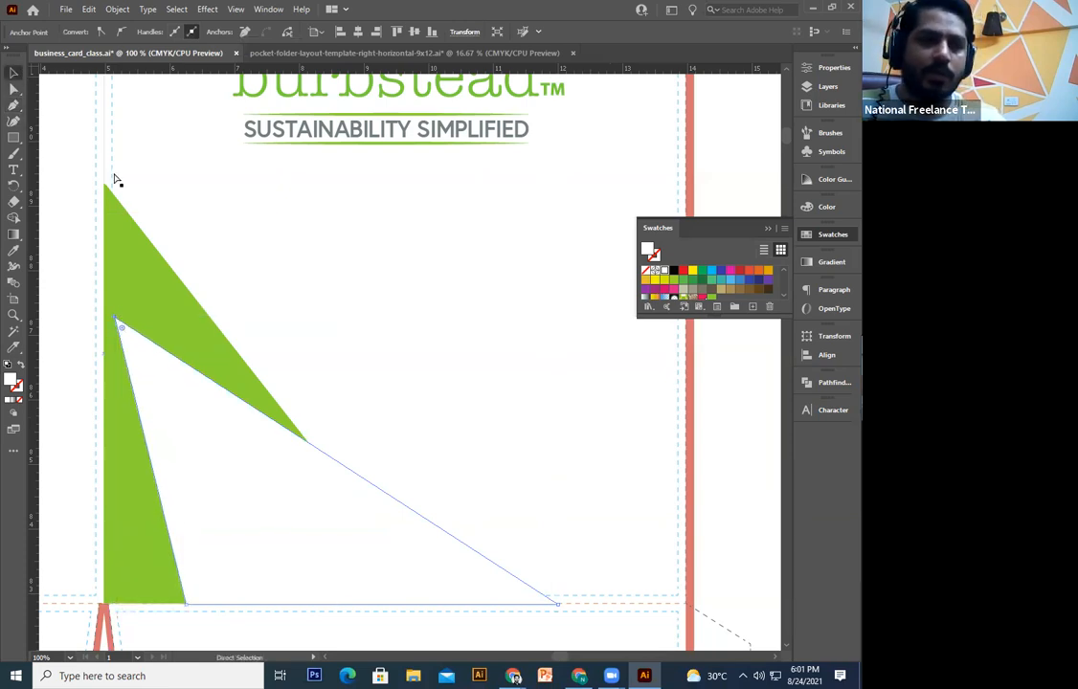
{"action": "key", "text": "ctrl+["}
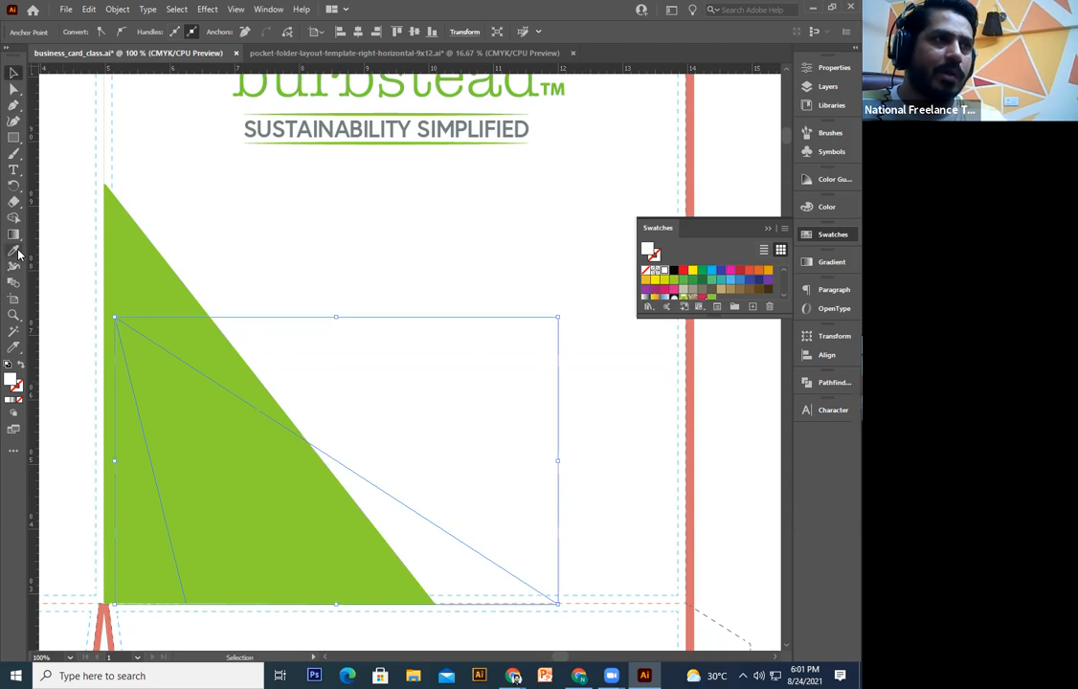
{"action": "left_click", "coordinate": [13, 251]}
{"action": "left_click_drag", "start_coordinate": [350, 243], "coordinate": [334, 380]}
{"action": "left_click_drag", "start_coordinate": [284, 192], "coordinate": [274, 192]}
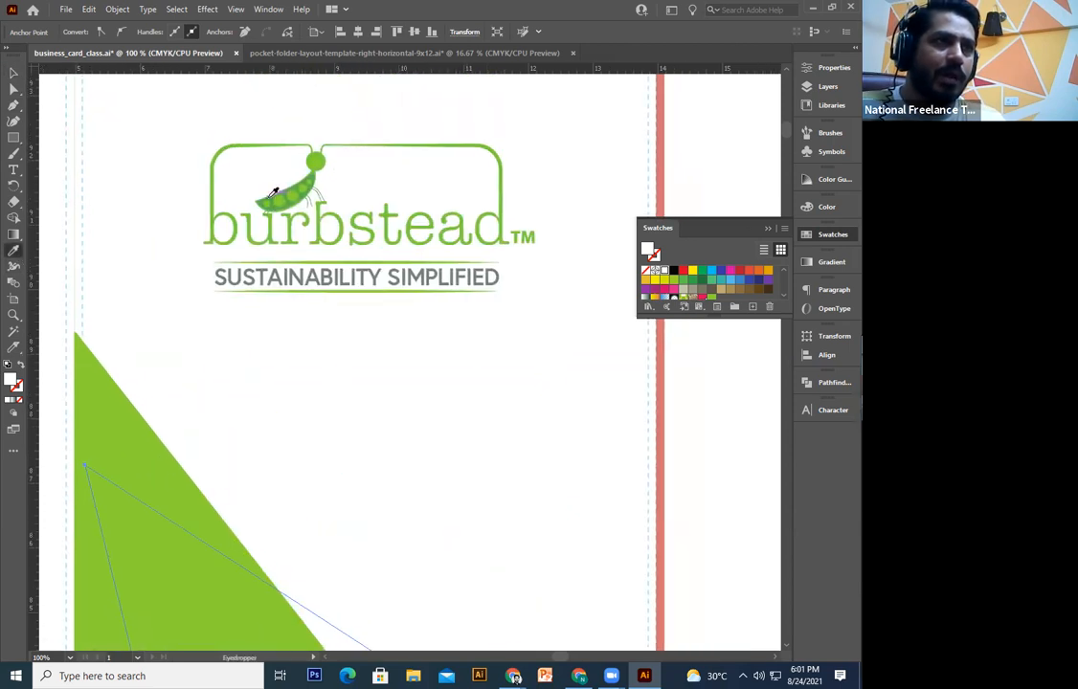
{"action": "left_click_drag", "start_coordinate": [287, 251], "coordinate": [303, 245]}
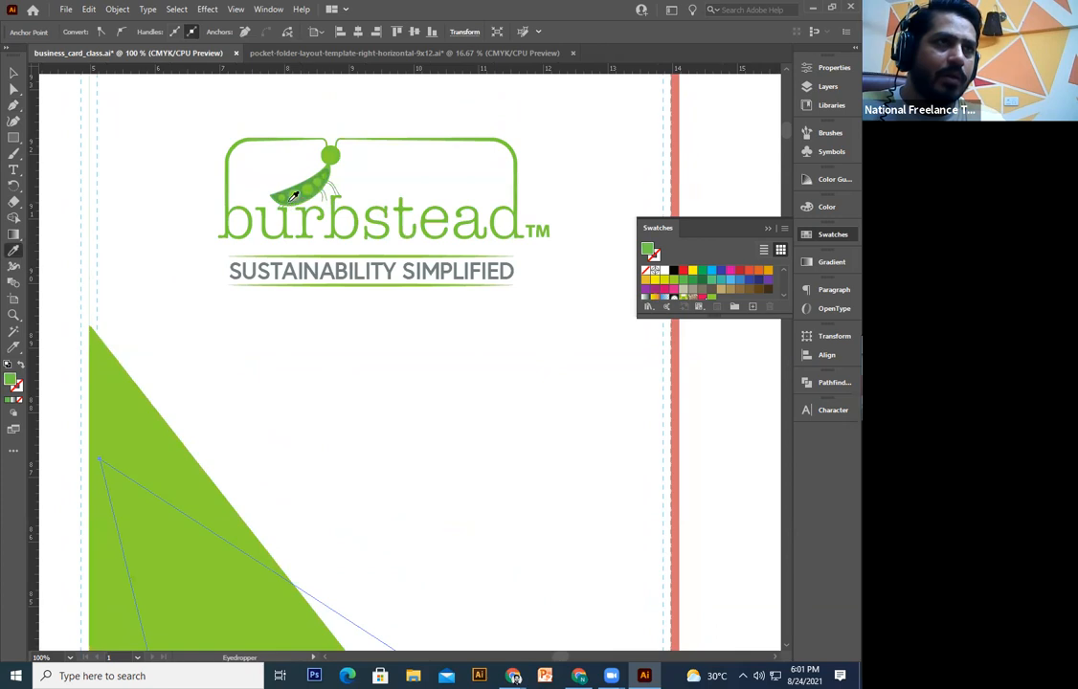
{"action": "left_click", "coordinate": [293, 190]}
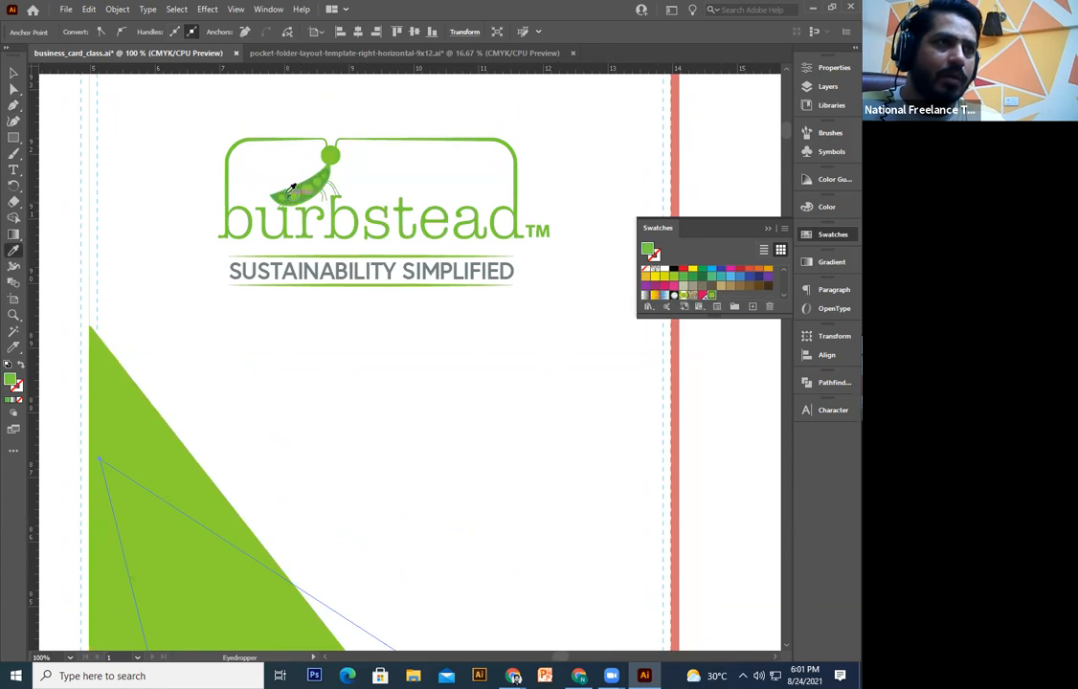
{"action": "left_click_drag", "start_coordinate": [304, 398], "coordinate": [304, 220]}
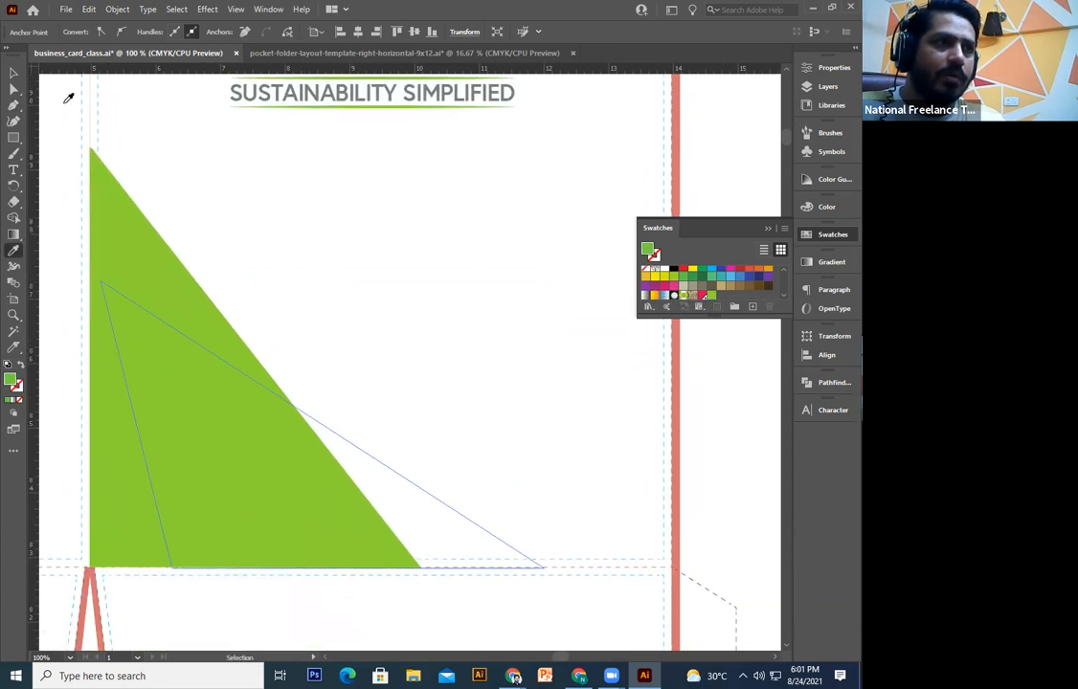
Step: Bring the second green triangle forward one level so it sits above the white cover and behind the light green triangle
{"action": "left_click", "coordinate": [16, 76]}
{"action": "key", "text": "a"}
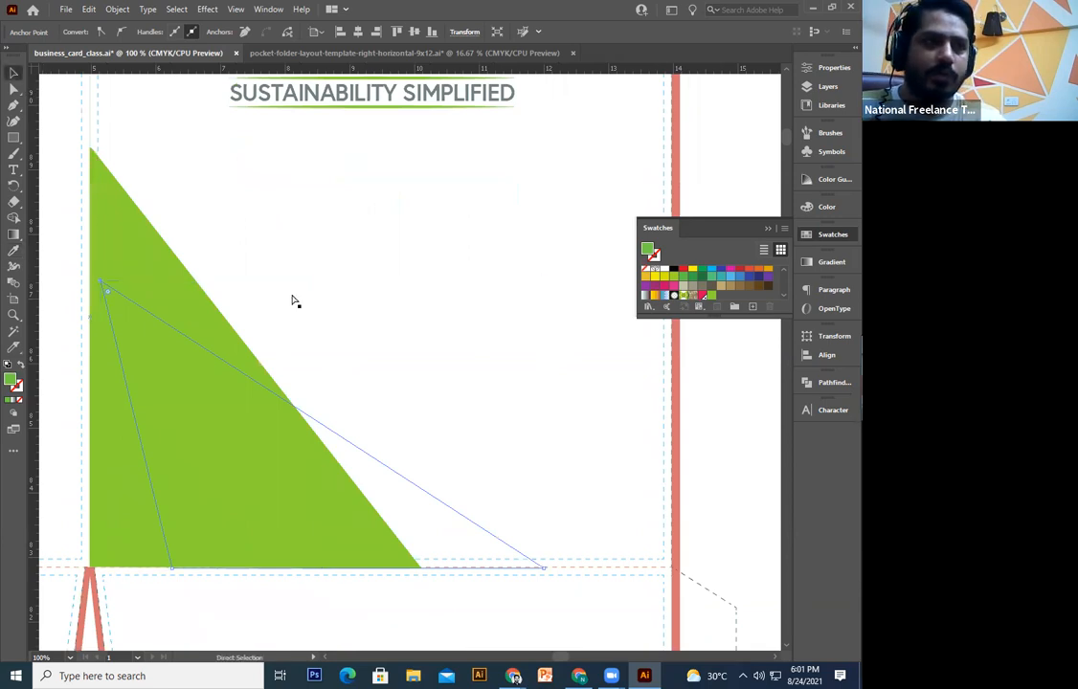
{"action": "key", "text": "ctrl+]"}
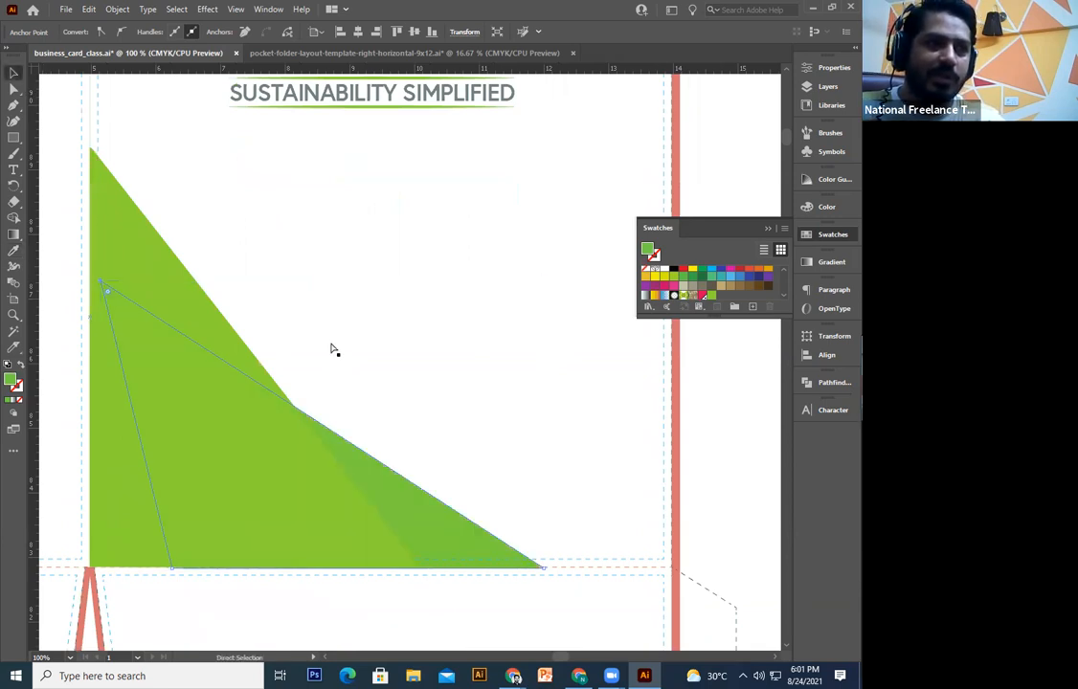
{"action": "key", "text": "v"}
{"action": "left_click", "coordinate": [377, 356]}
{"action": "left_click_drag", "start_coordinate": [380, 358], "coordinate": [338, 385]}
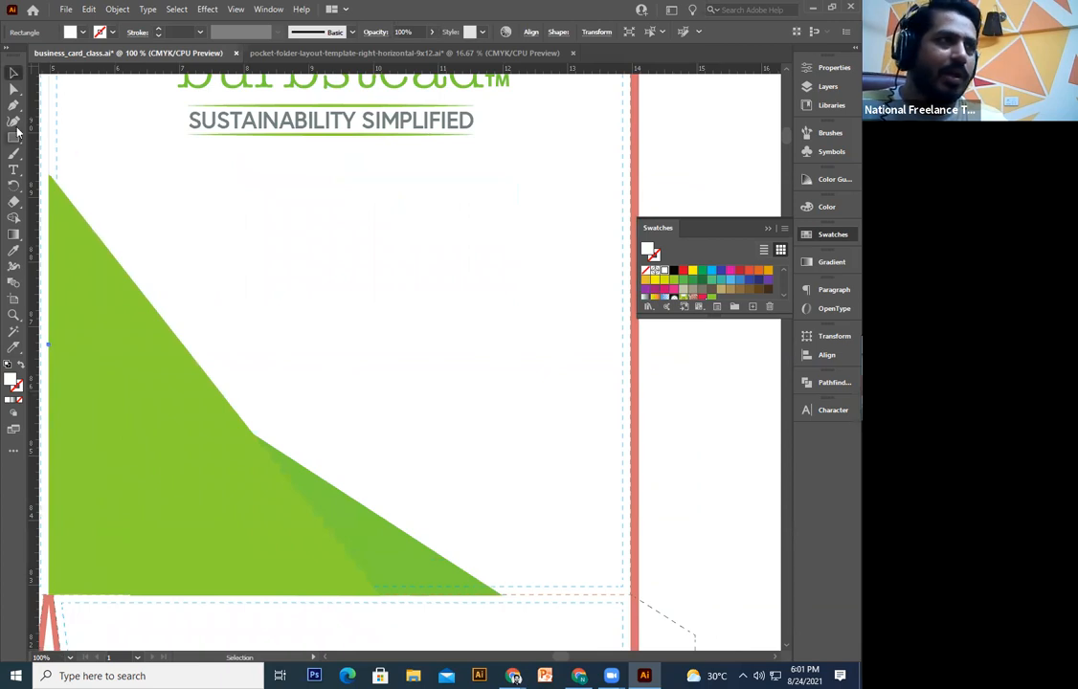
{"action": "key", "text": "p"}
{"action": "left_click", "coordinate": [154, 308]}
{"action": "left_click_drag", "start_coordinate": [631, 536], "coordinate": [605, 487]}
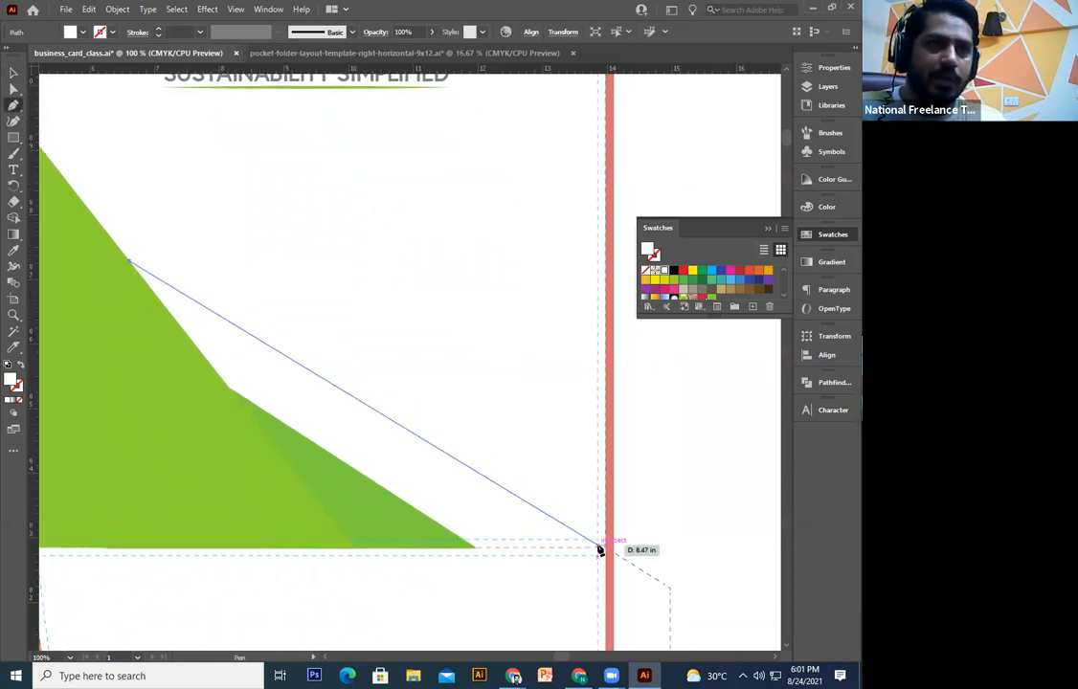
{"action": "left_click", "coordinate": [607, 551]}
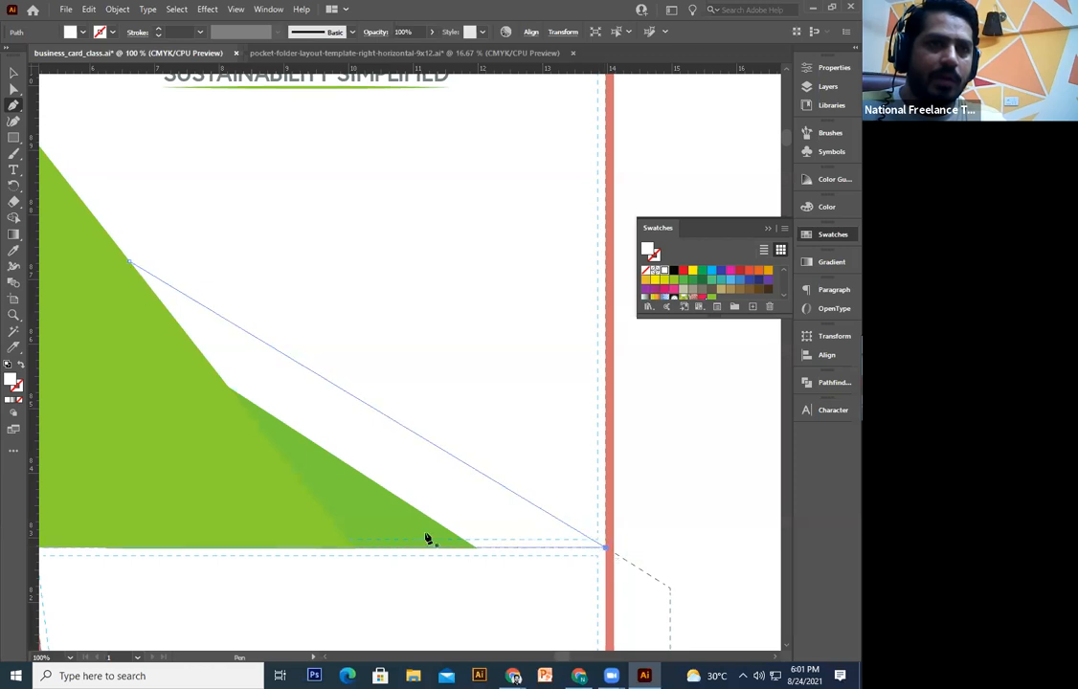
{"action": "left_click", "coordinate": [203, 547]}
{"action": "left_click", "coordinate": [103, 438]}
{"action": "key", "text": "ctrl+z"}
{"action": "key", "text": "ctrl+z"}
{"action": "key", "text": "ctrl+z"}
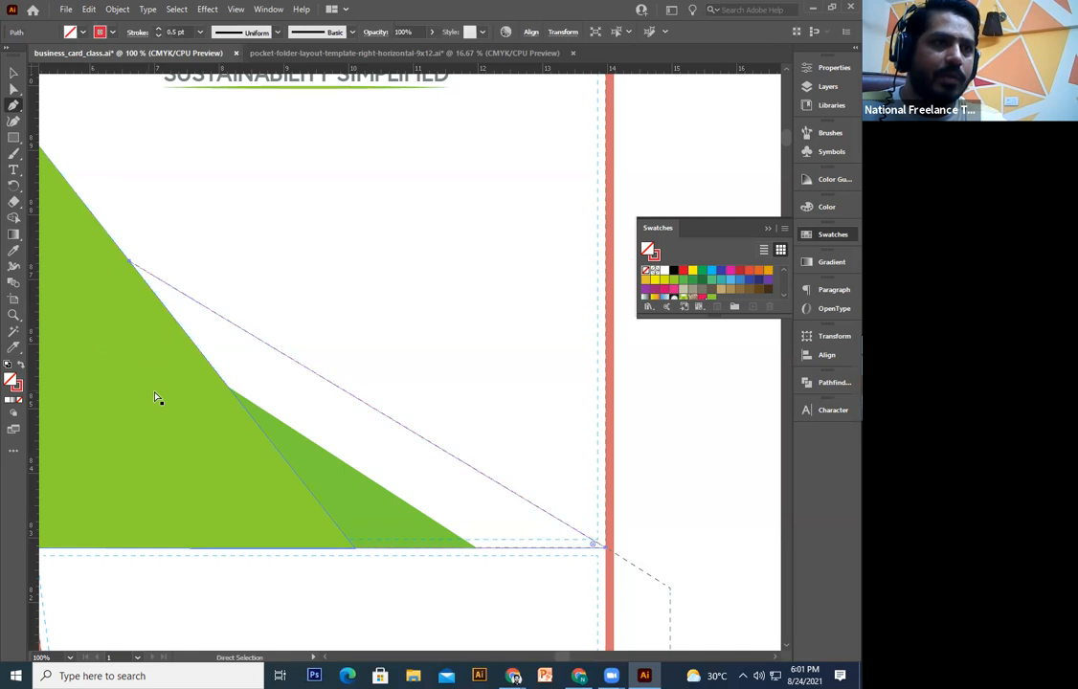
{"action": "left_click_drag", "start_coordinate": [210, 409], "coordinate": [211, 409]}
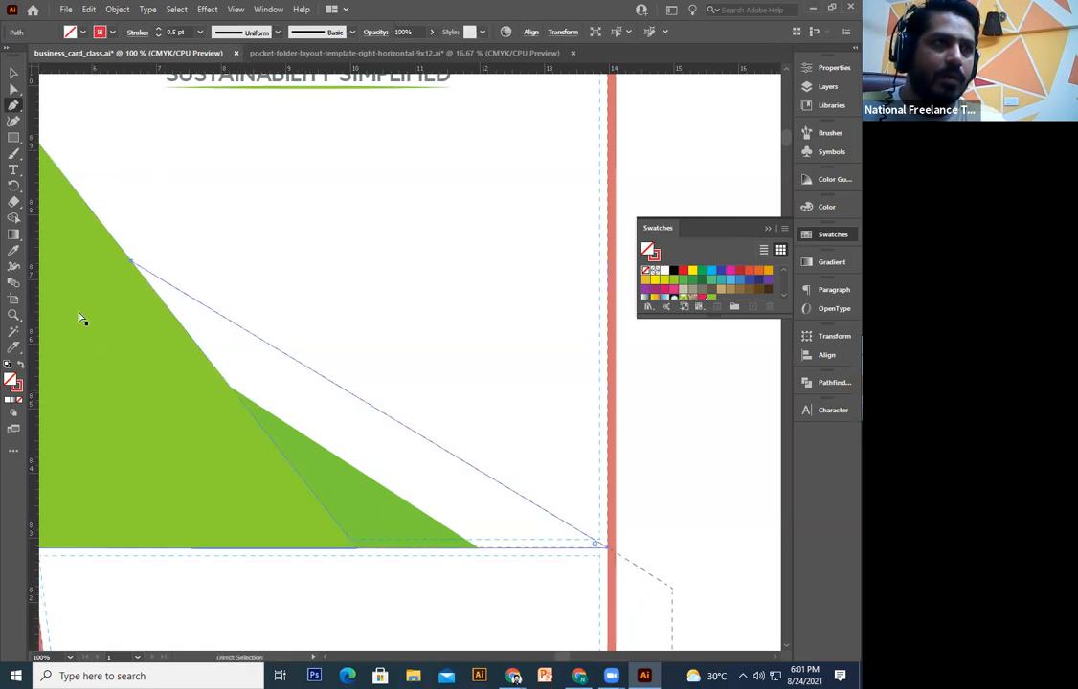
{"action": "key", "text": "ctrl+z"}
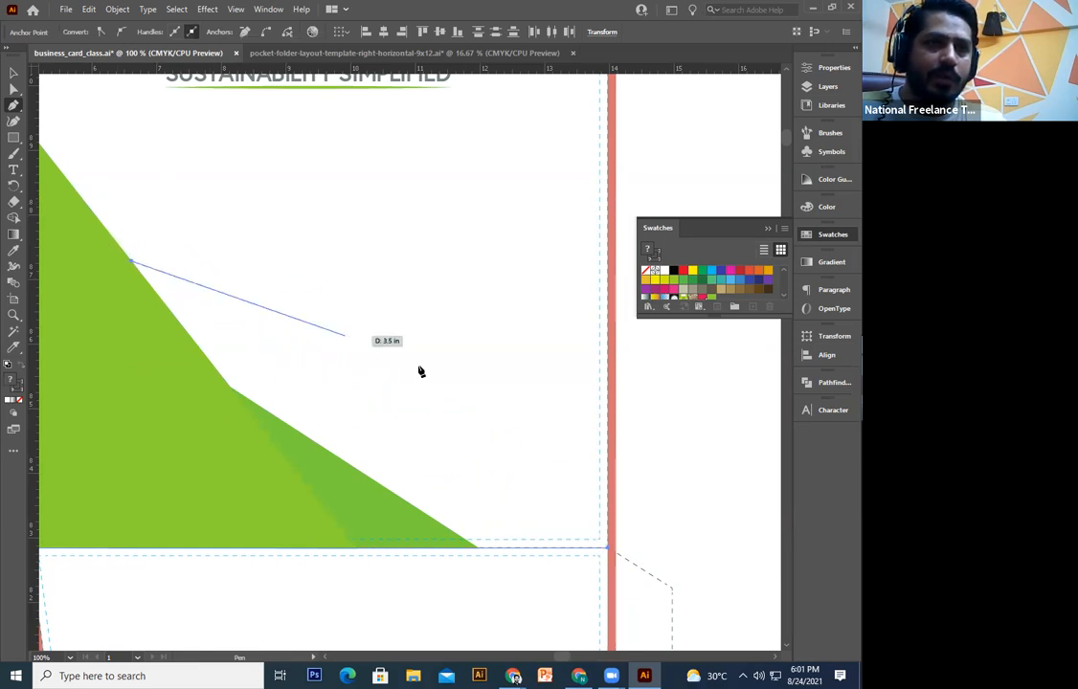
{"action": "key", "text": "ctrl"}
{"action": "key", "text": "ctrl+z"}
{"action": "left_click", "coordinate": [13, 73]}
{"action": "left_click_drag", "start_coordinate": [418, 328], "coordinate": [365, 354]}
{"action": "left_click_drag", "start_coordinate": [641, 465], "coordinate": [534, 534]}
{"action": "key", "text": "ctrl+z"}
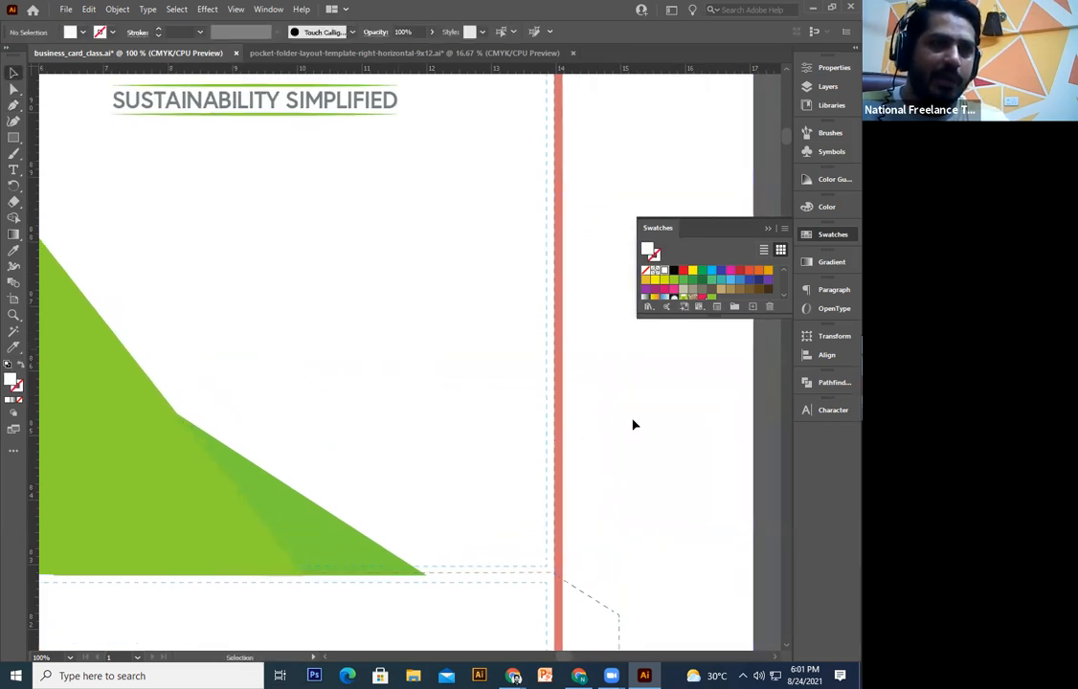
{"action": "scroll", "coordinate": [407, 395], "scroll_direction": "left", "scroll_amount": 3}
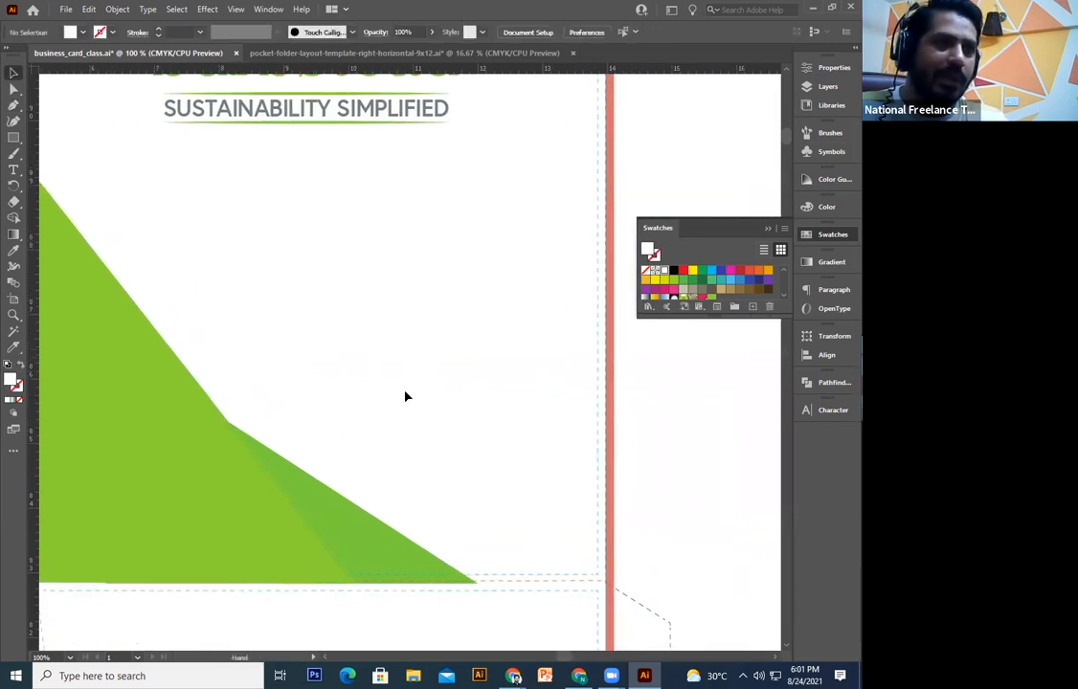
Step: Try to draw a third triangle from the light green triangle's slanted edge to the cover's outer lower corner, about 8.6 in along its slope
{"action": "left_click", "coordinate": [13, 107]}
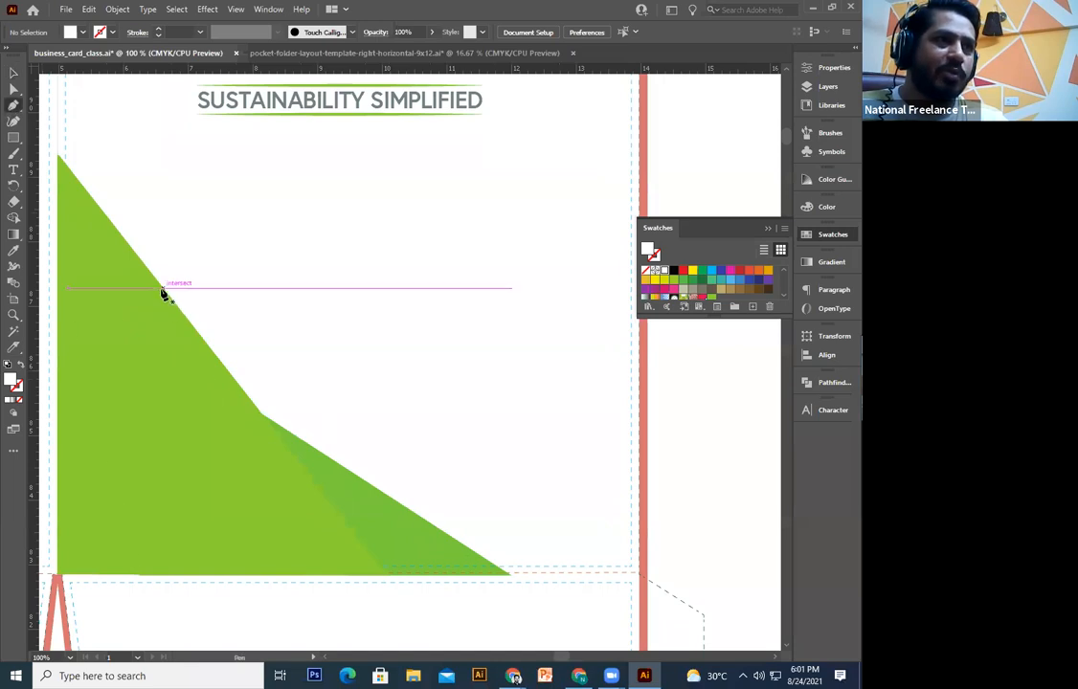
{"action": "left_click", "coordinate": [163, 289]}
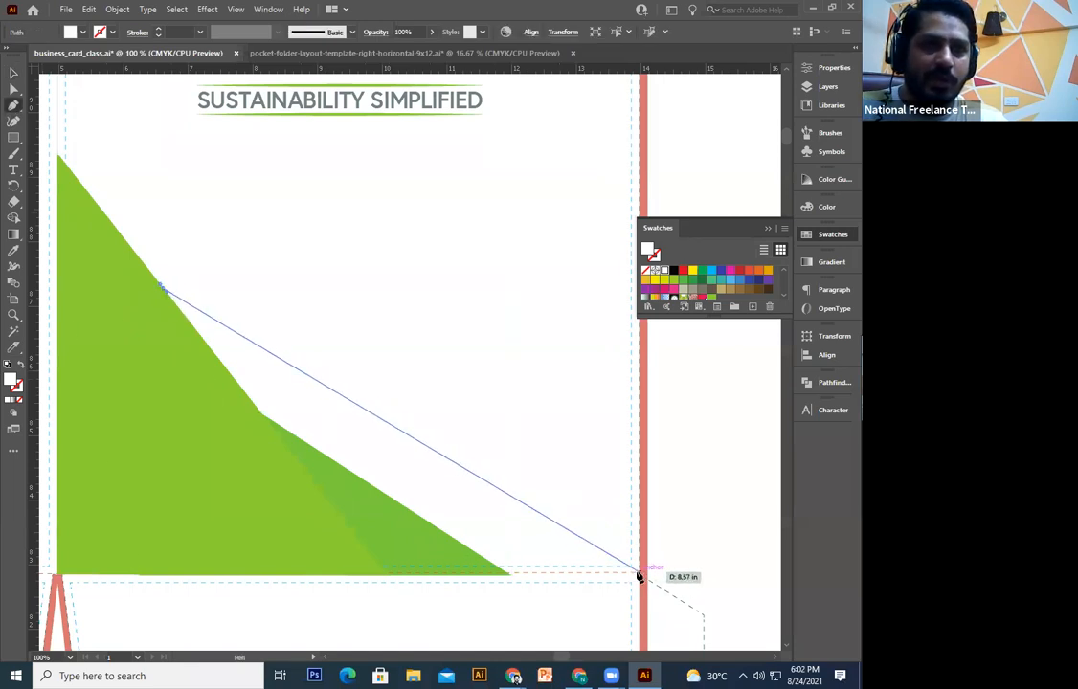
{"action": "left_click", "coordinate": [641, 576]}
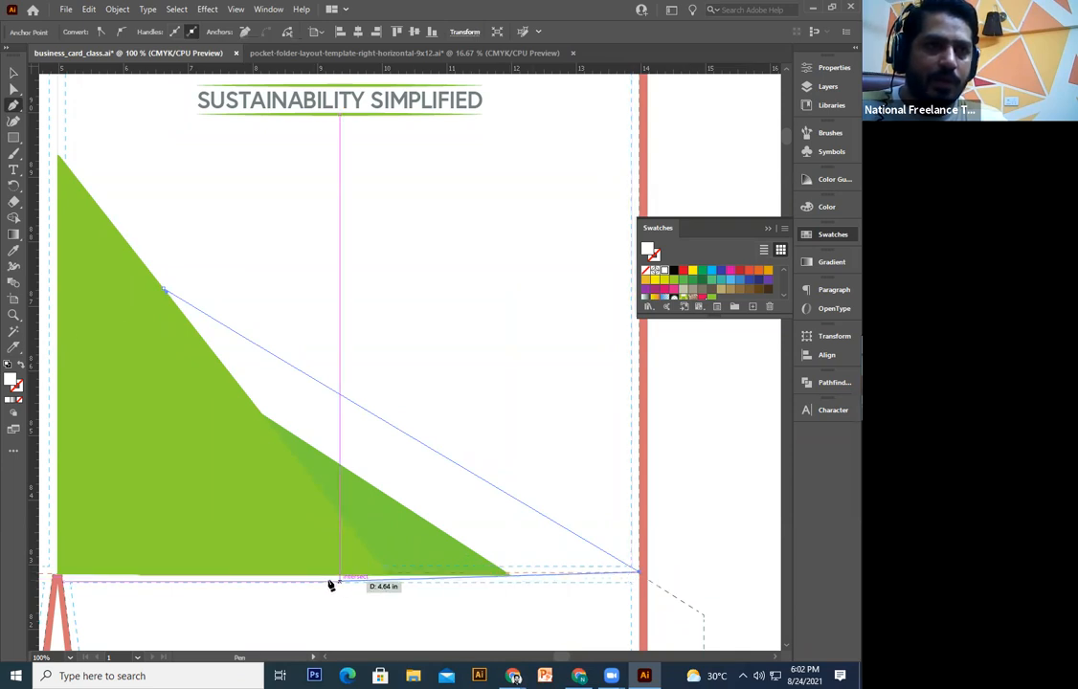
{"action": "left_click", "coordinate": [265, 579]}
{"action": "left_click", "coordinate": [165, 290]}
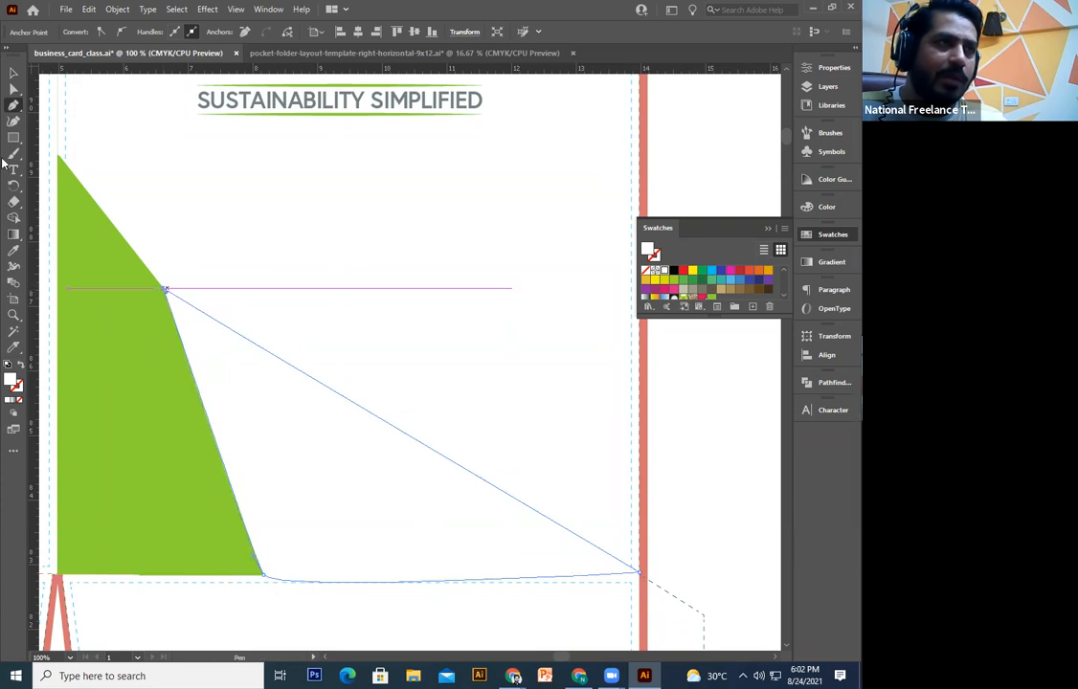
Step: Fill the third triangle with the green sampled from the logo's tagline underline, leaving no stroke
{"action": "left_click", "coordinate": [13, 252]}
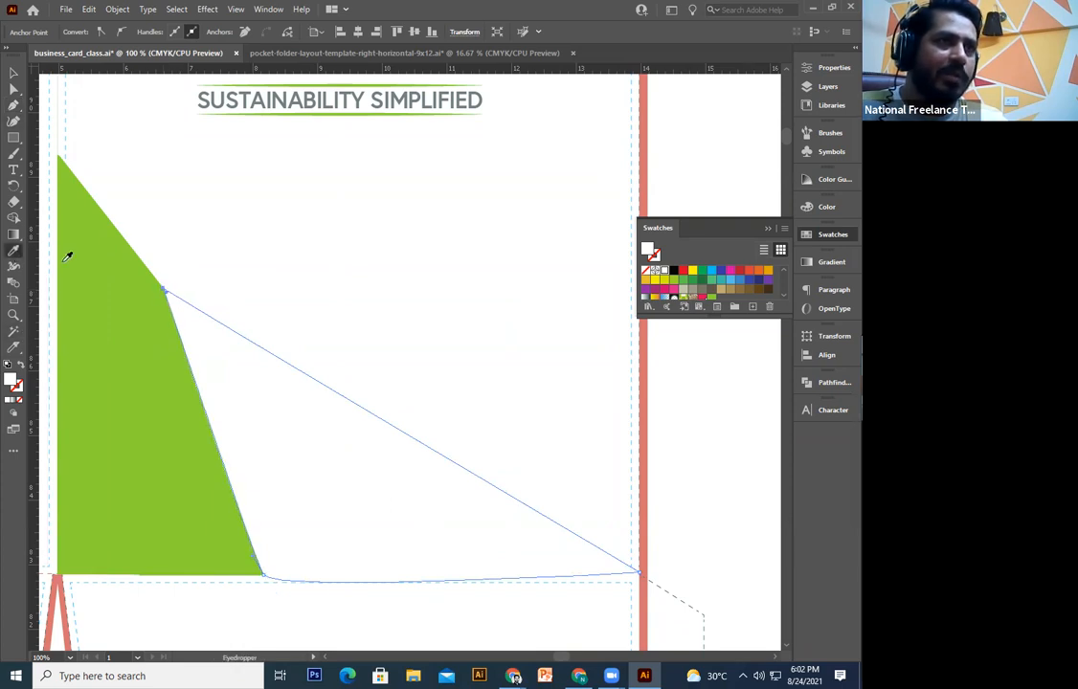
{"action": "scroll", "coordinate": [332, 392], "scroll_direction": "up", "scroll_amount": 5}
{"action": "left_click", "coordinate": [316, 351]}
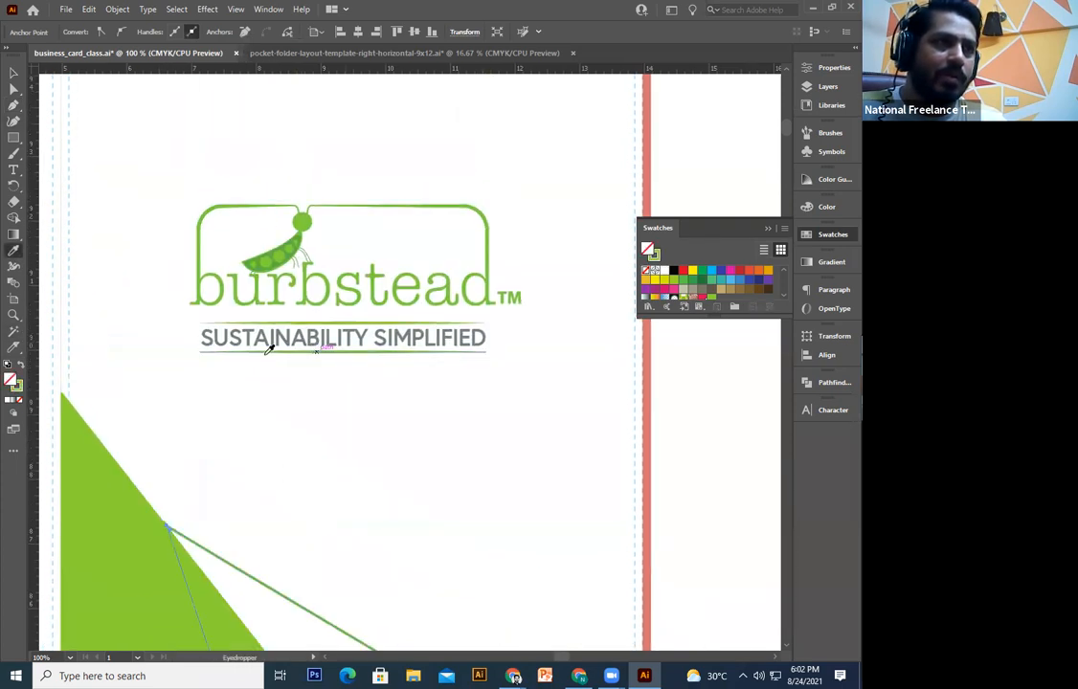
{"action": "left_click", "coordinate": [21, 367]}
{"action": "scroll", "coordinate": [132, 411], "scroll_direction": "down", "scroll_amount": 4}
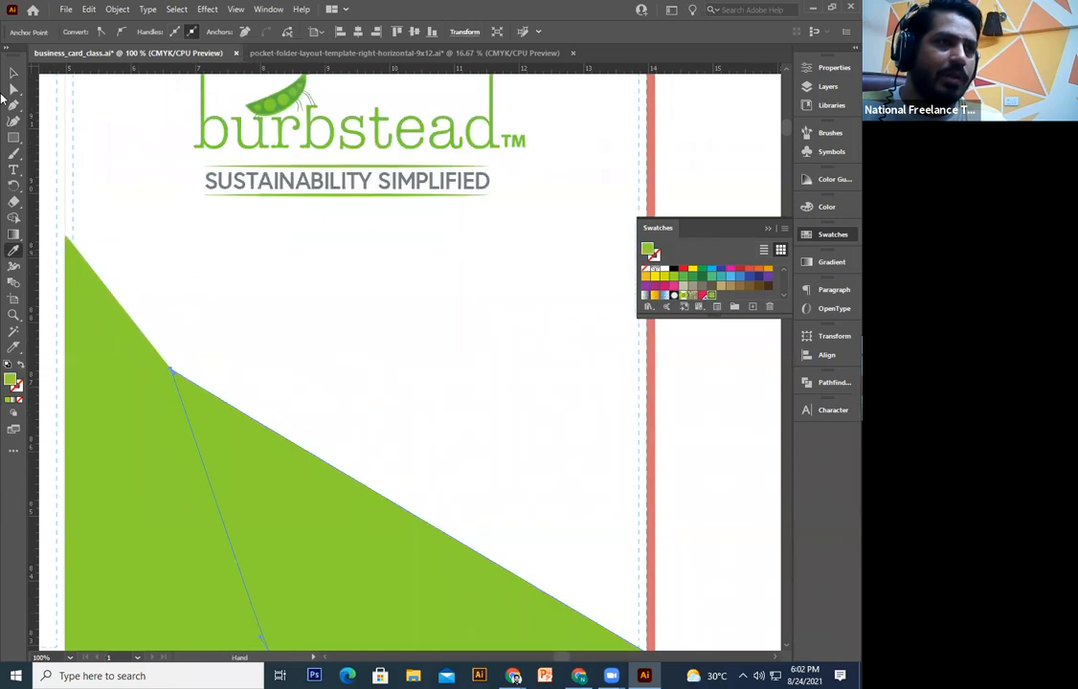
Step: Send the third triangle behind the other artwork and discard it
{"action": "left_click", "coordinate": [13, 74]}
{"action": "left_click", "coordinate": [12, 86]}
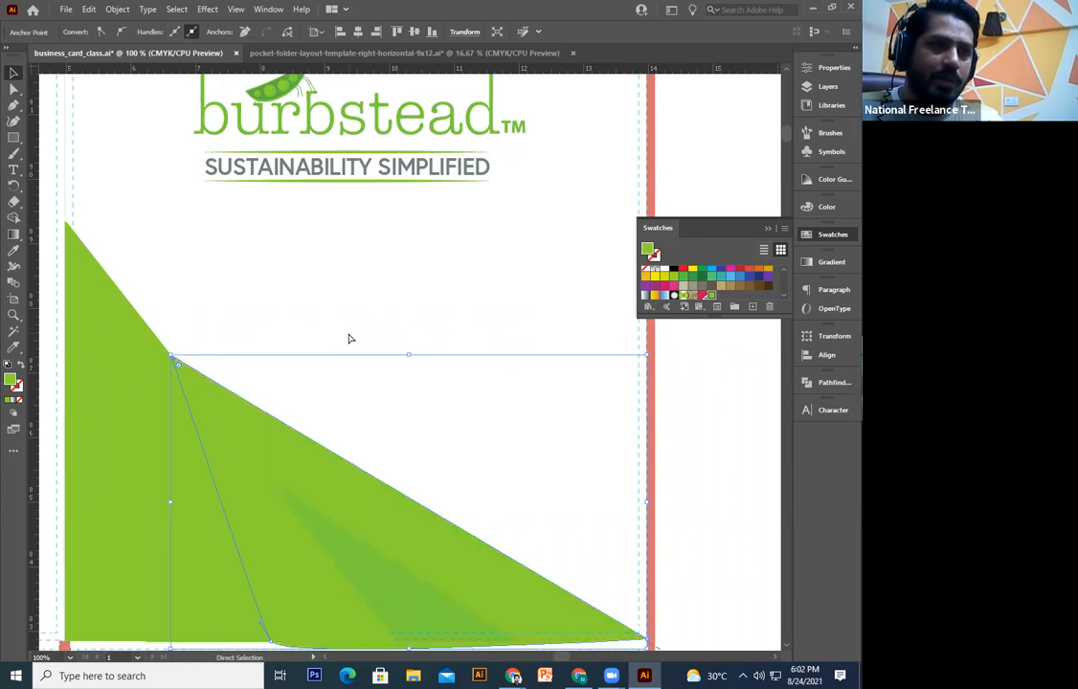
{"action": "scroll", "coordinate": [496, 428], "scroll_direction": "down", "scroll_amount": 3}
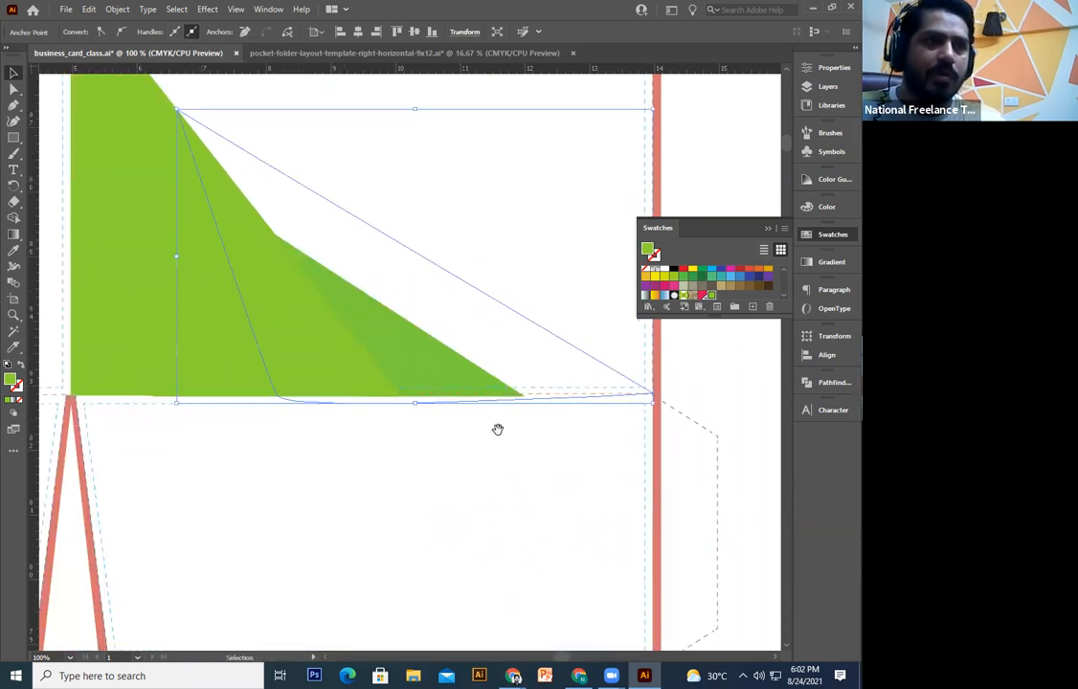
{"action": "left_click", "coordinate": [471, 526]}
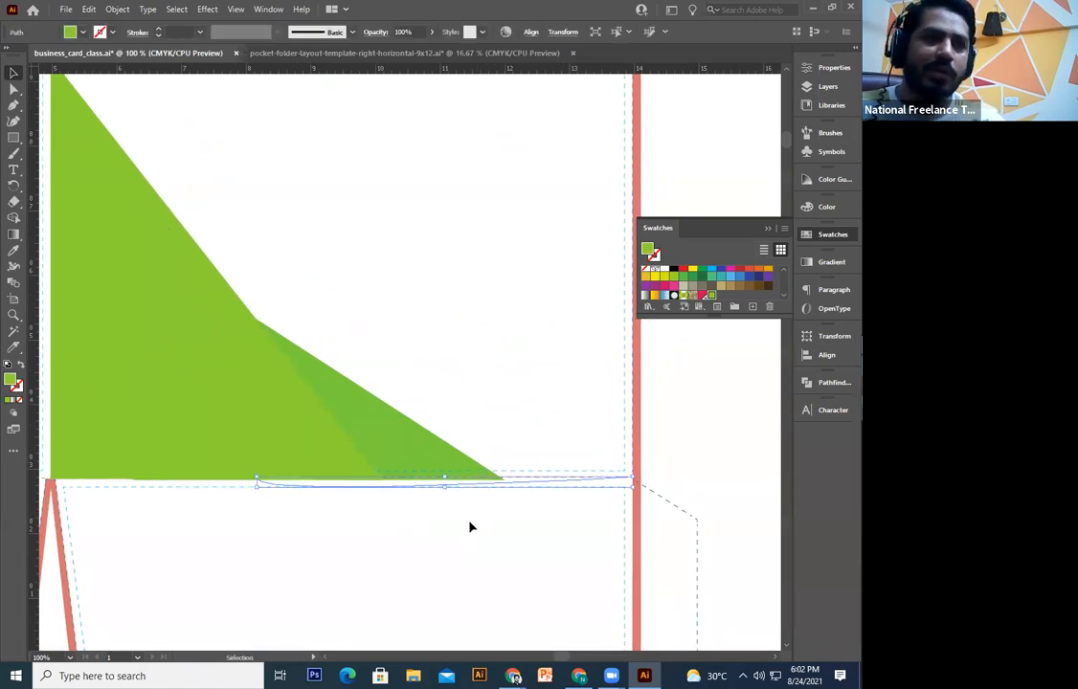
{"action": "left_click_drag", "start_coordinate": [422, 401], "coordinate": [442, 459]}
Step: Draw a third triangular shape from the light green triangle's slope to the cover's outer lower corner, about 7.9 in wide and 5 in tall
{"action": "left_click", "coordinate": [14, 104]}
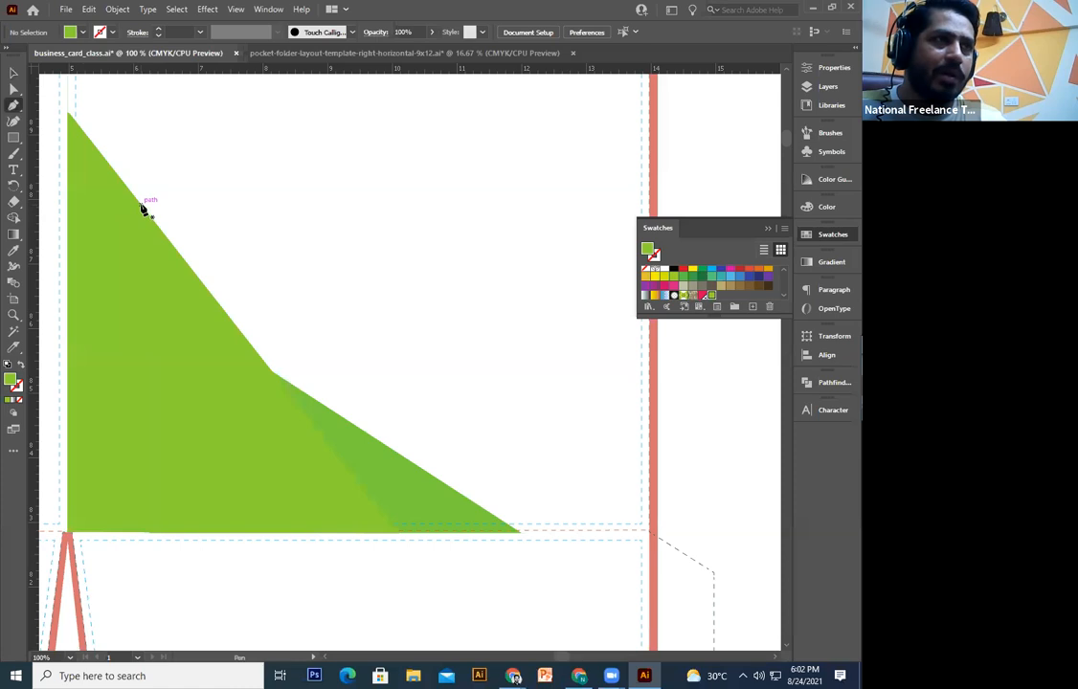
{"action": "left_click", "coordinate": [141, 206]}
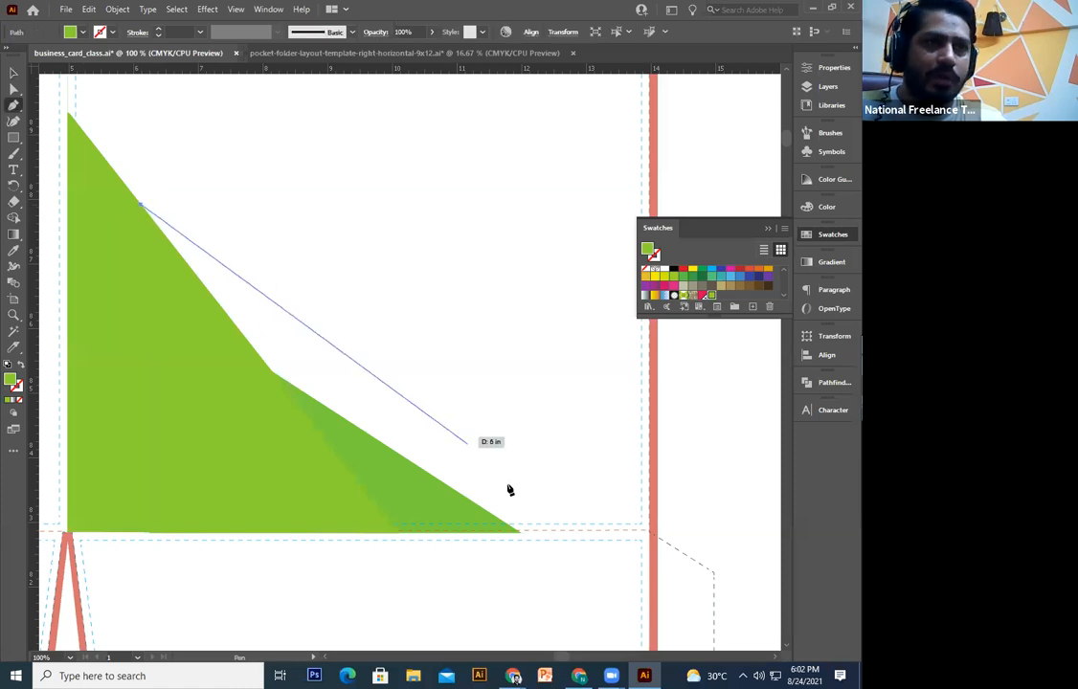
{"action": "left_click", "coordinate": [650, 529]}
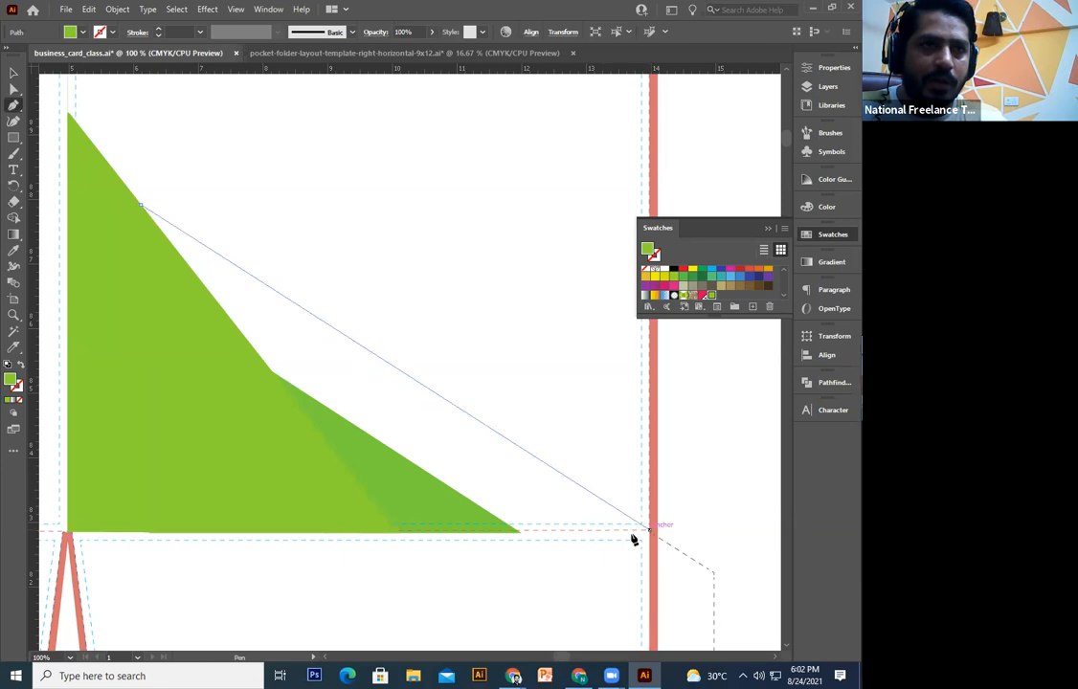
{"action": "left_click", "coordinate": [333, 533]}
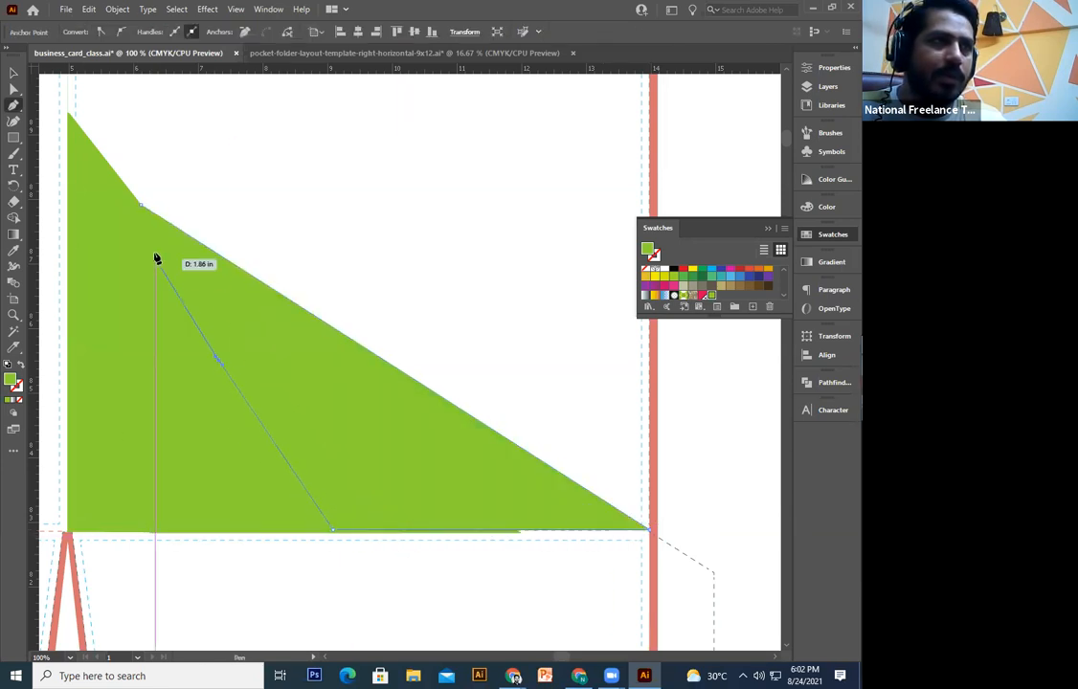
Step: Fill the third shape with the dark green #479100
{"action": "left_click", "coordinate": [14, 73]}
{"action": "double_click", "coordinate": [11, 380]}
{"action": "left_click_drag", "start_coordinate": [407, 316], "coordinate": [424, 321]}
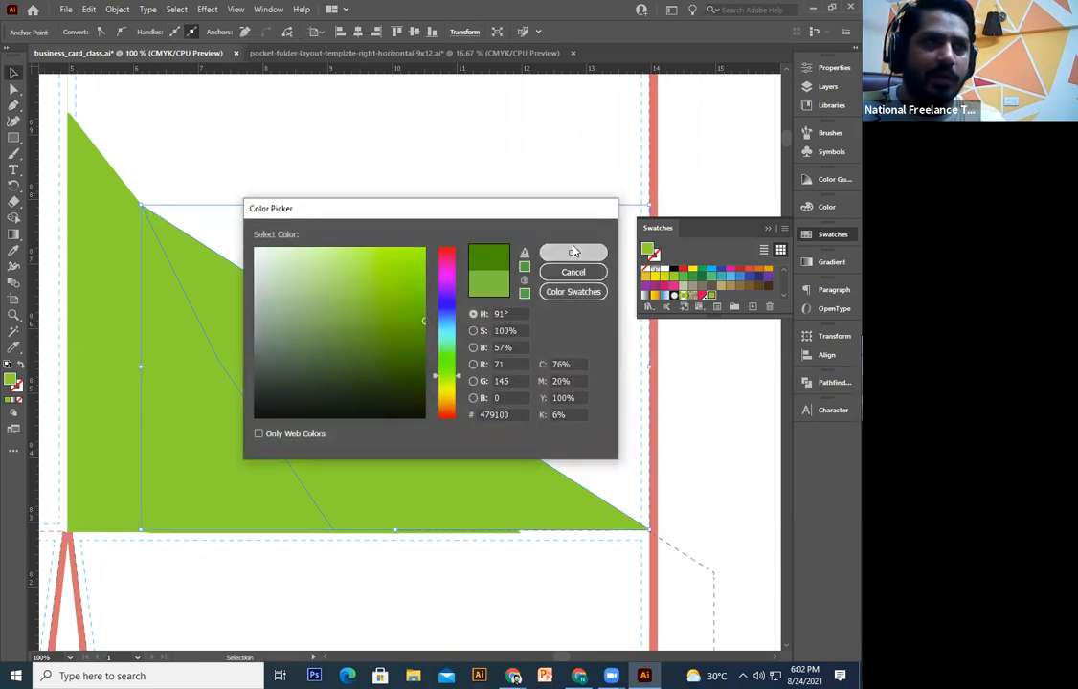
{"action": "left_click", "coordinate": [572, 252]}
{"action": "left_click", "coordinate": [319, 229]}
Step: Send the dark green shape to the back, and bring it forward one level so it shows behind the two lighter triangles
{"action": "left_click", "coordinate": [296, 391]}
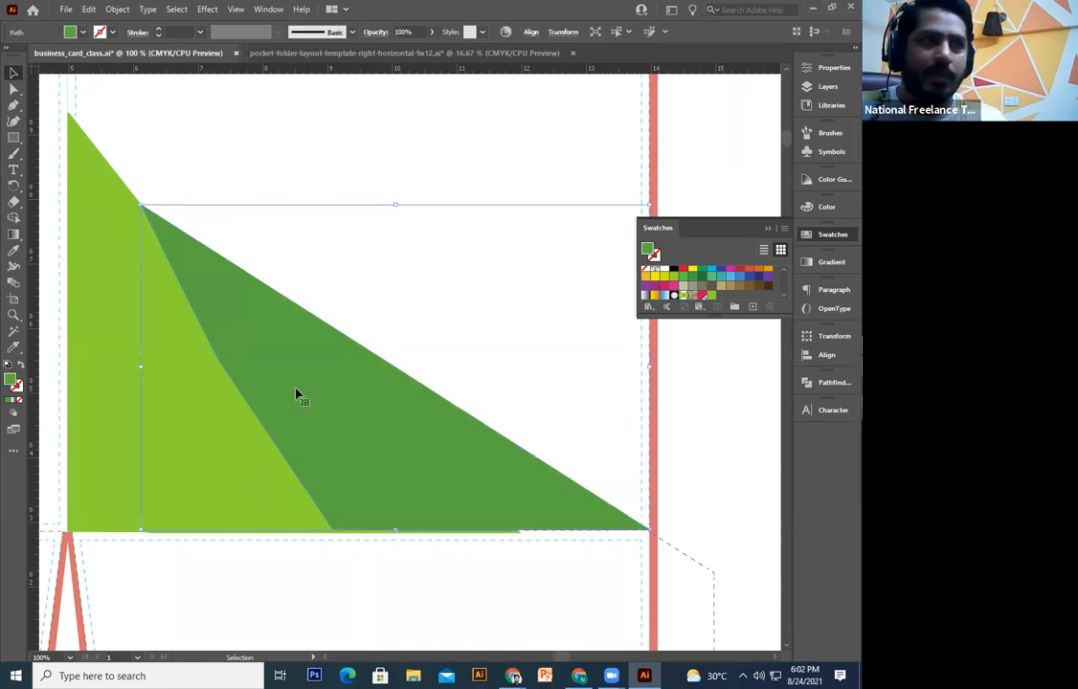
{"action": "key", "text": "ctrl+shift+["}
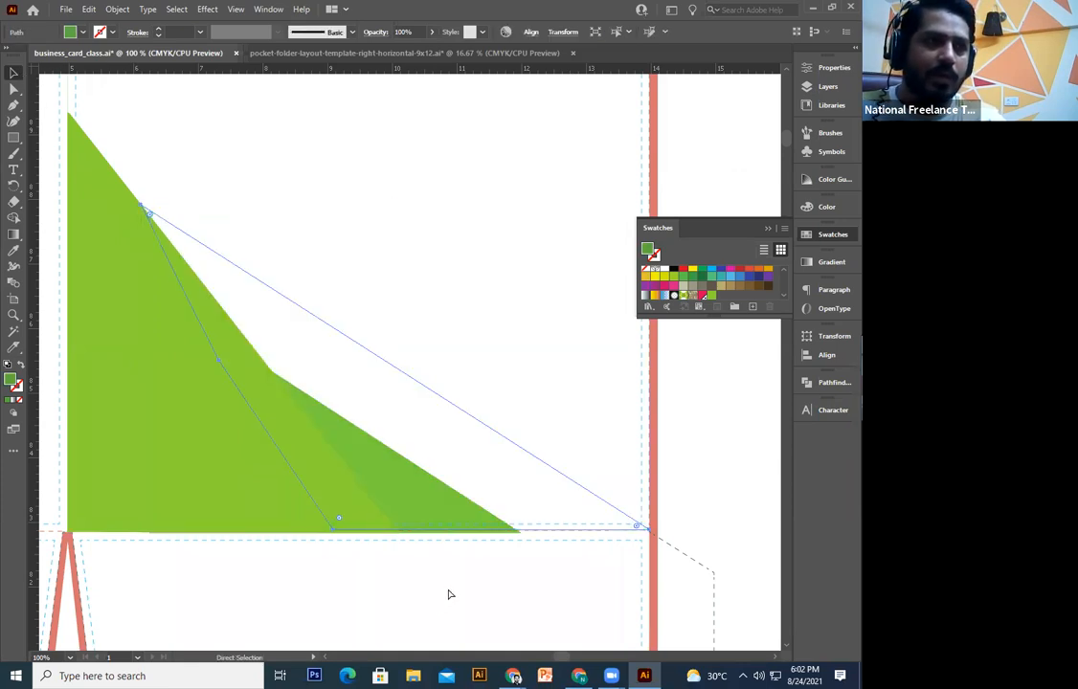
{"action": "key", "text": "ctrl+]"}
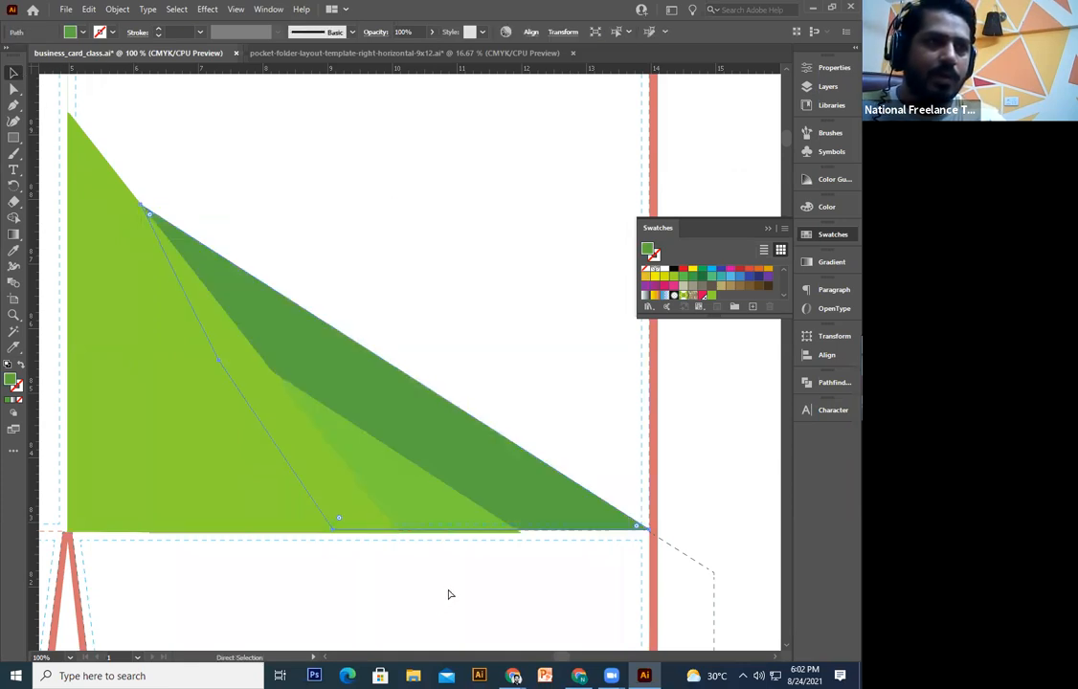
{"action": "left_click", "coordinate": [448, 594]}
{"action": "key", "text": "ctrl+minus"}
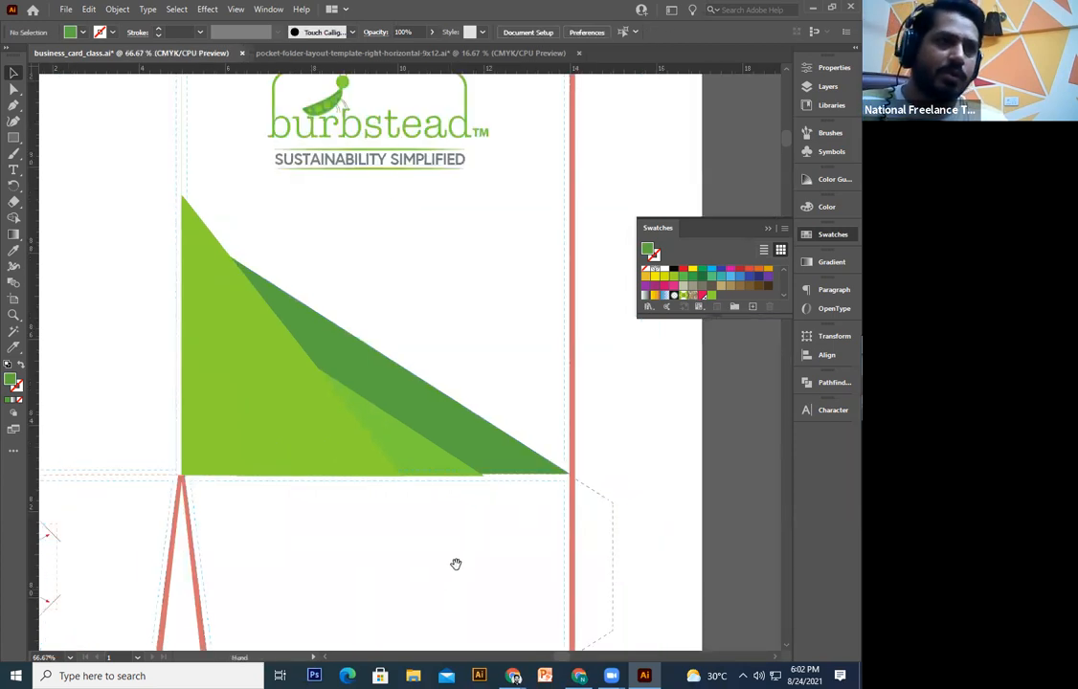
{"action": "left_click_drag", "start_coordinate": [456, 564], "coordinate": [438, 591]}
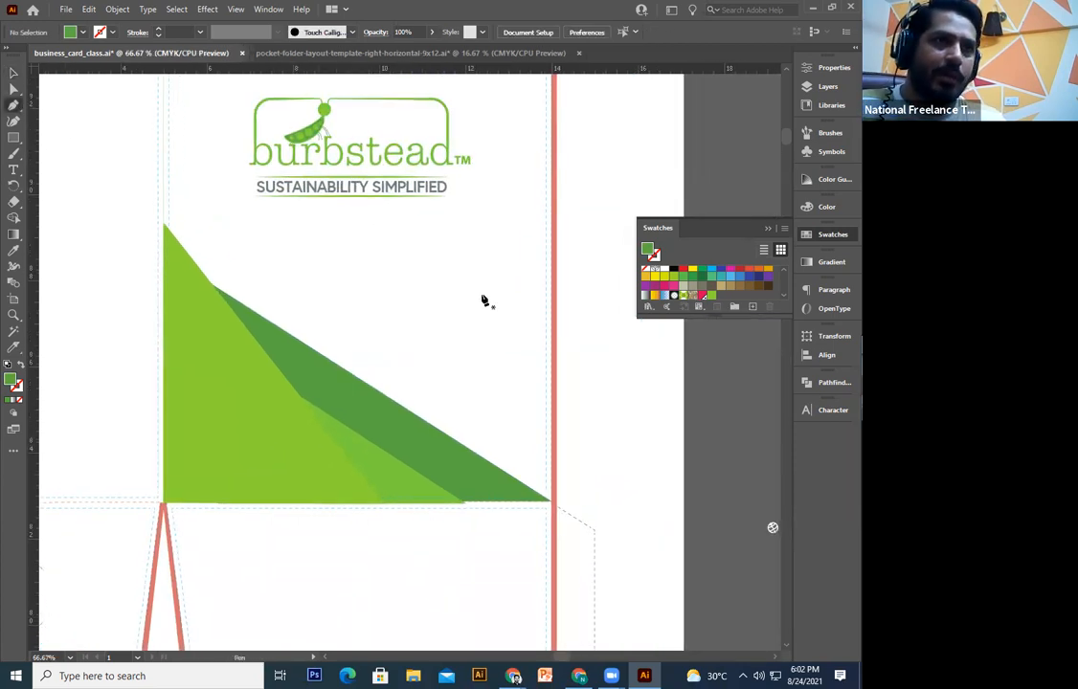
Step: Draw a right triangle about 4 in wide and 7 in tall in the cover's outer lower corner, its upright side along the outer edge
{"action": "left_click", "coordinate": [556, 198]}
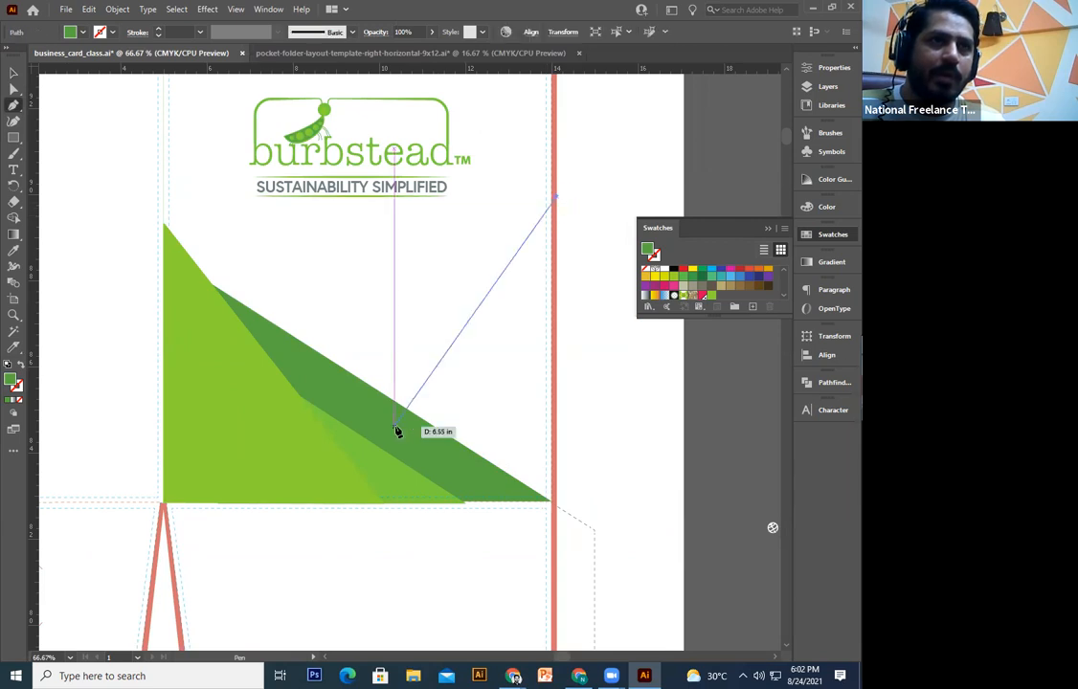
{"action": "left_click", "coordinate": [380, 503]}
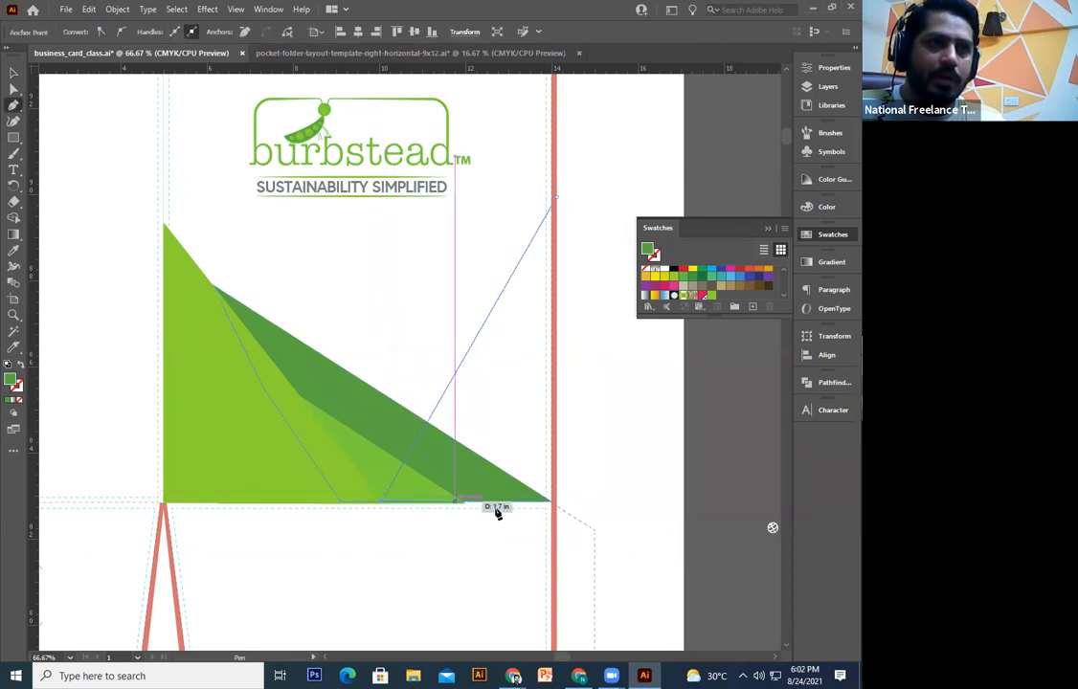
{"action": "left_click", "coordinate": [556, 501]}
{"action": "left_click", "coordinate": [556, 198]}
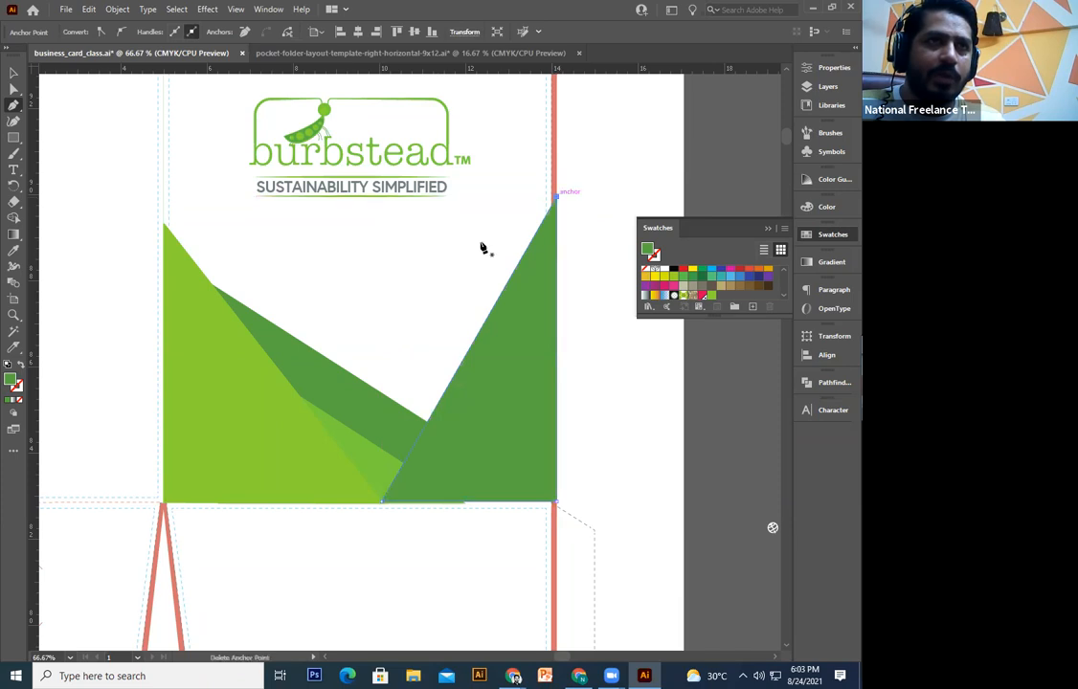
Step: Fill the outer-edge triangle with the light green sampled from the large spine-side triangle
{"action": "left_click", "coordinate": [13, 73]}
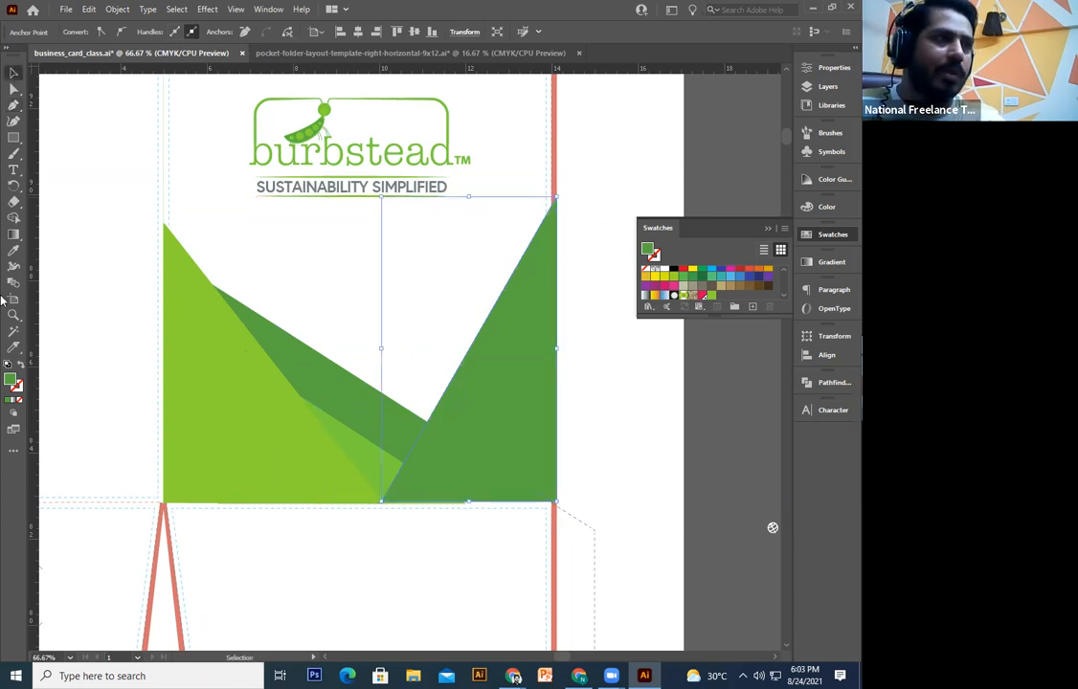
{"action": "left_click", "coordinate": [14, 251]}
{"action": "left_click", "coordinate": [245, 351]}
{"action": "left_click", "coordinate": [11, 74]}
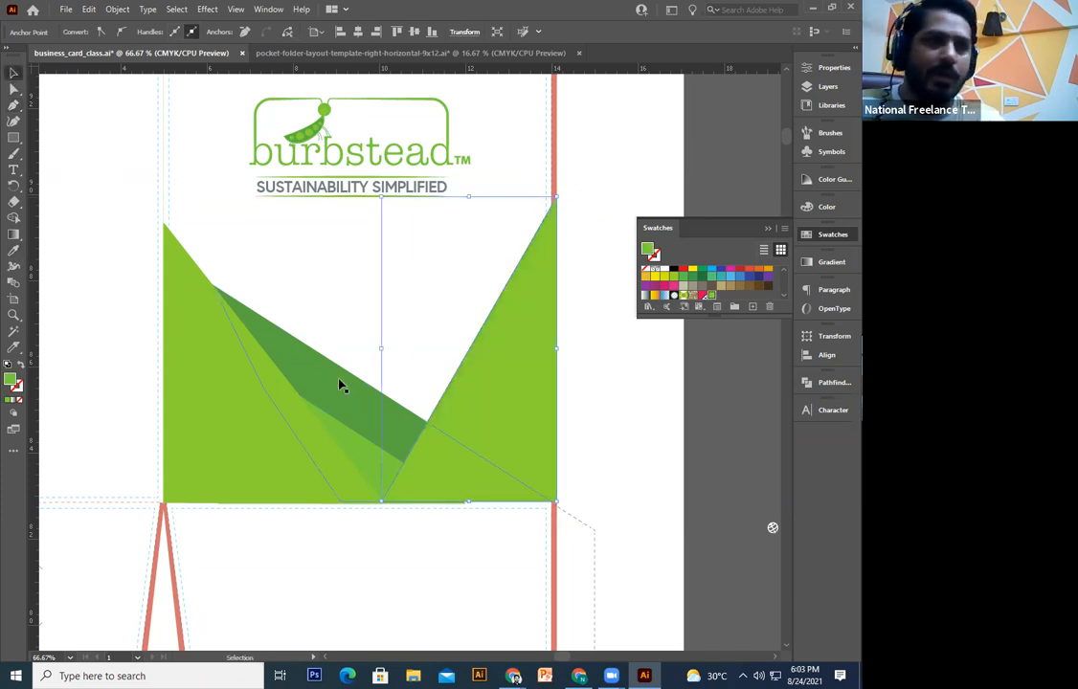
Step: Restack the outer-edge light green triangle behind the spine-side triangles but in front of the dark green shape
{"action": "key", "text": "ctrl+["}
{"action": "key", "text": "ctrl+["}
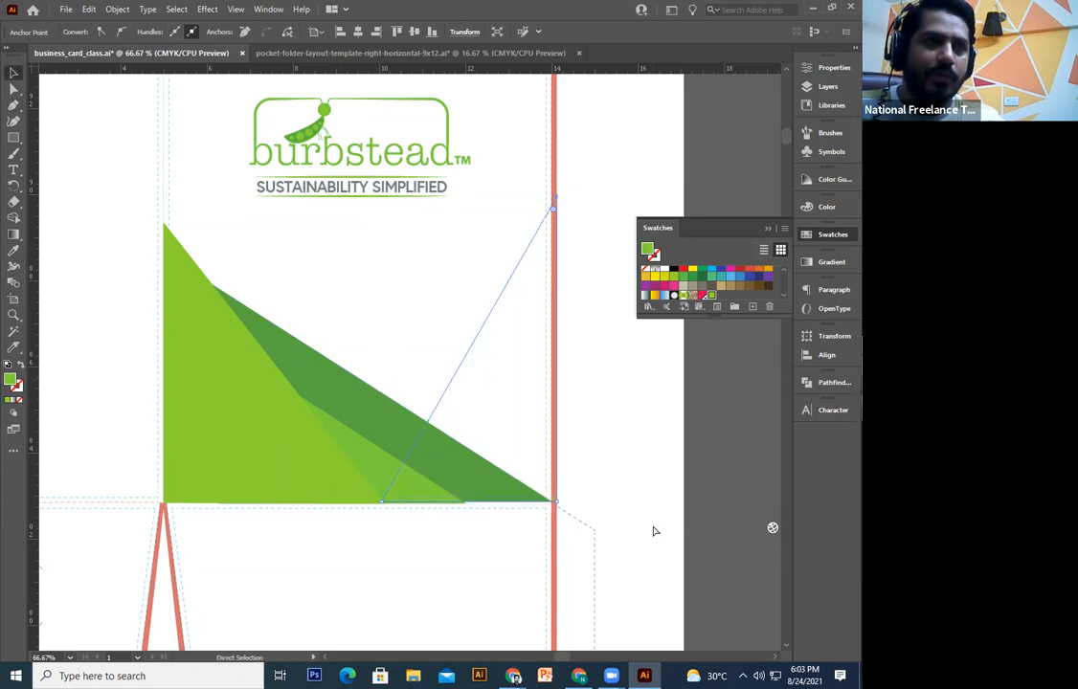
{"action": "key", "text": "ctrl+]"}
{"action": "key", "text": "ctrl+]"}
{"action": "key", "text": "ctrl+["}
Step: Delete the dark green triangle behind the lighter shapes
{"action": "left_click", "coordinate": [501, 529]}
{"action": "left_click", "coordinate": [377, 410]}
{"action": "key", "text": "Delete"}
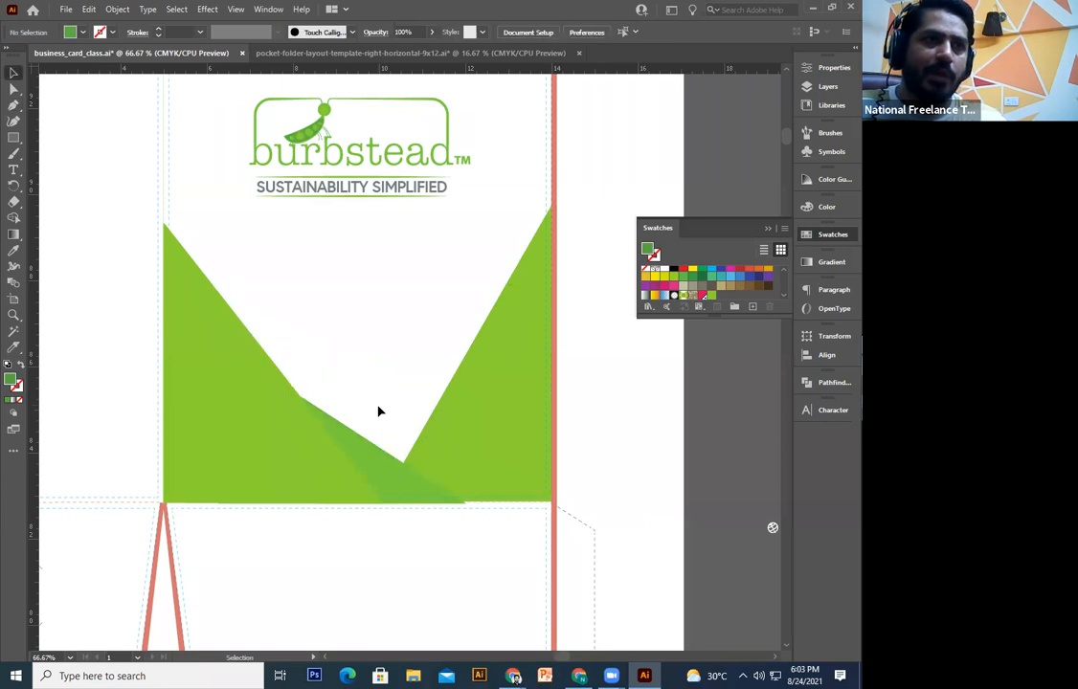
Step: Draw a dark green right triangle about 8 in wide and 3.85 in tall along the fold, its upright side on the cover's outer edge
{"action": "key", "text": "ctrl+plus"}
{"action": "left_click_drag", "start_coordinate": [281, 263], "coordinate": [342, 297]}
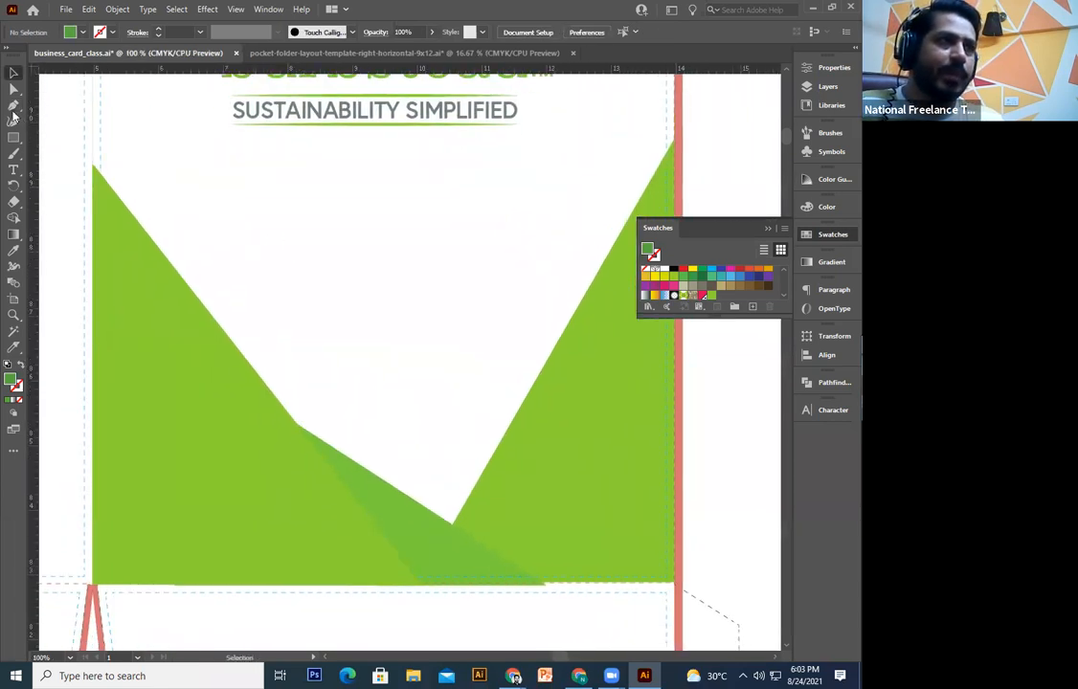
{"action": "key", "text": "ctrl+plus"}
{"action": "key", "text": "ctrl+minus"}
{"action": "key", "text": "ctrl+minus"}
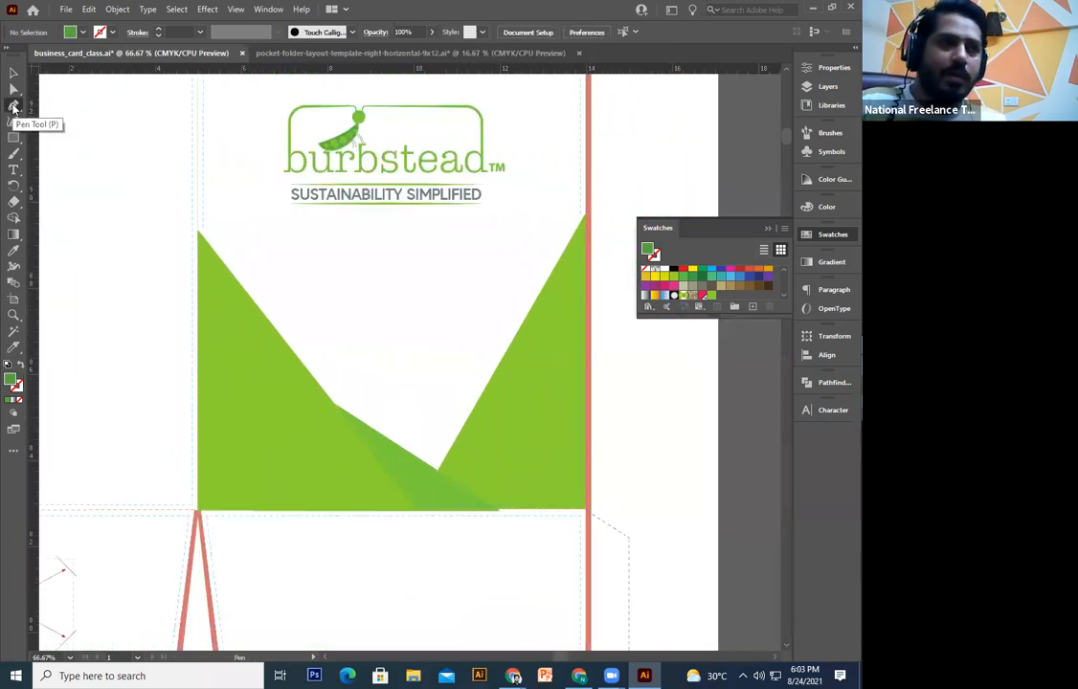
{"action": "left_click_drag", "start_coordinate": [151, 209], "coordinate": [127, 247]}
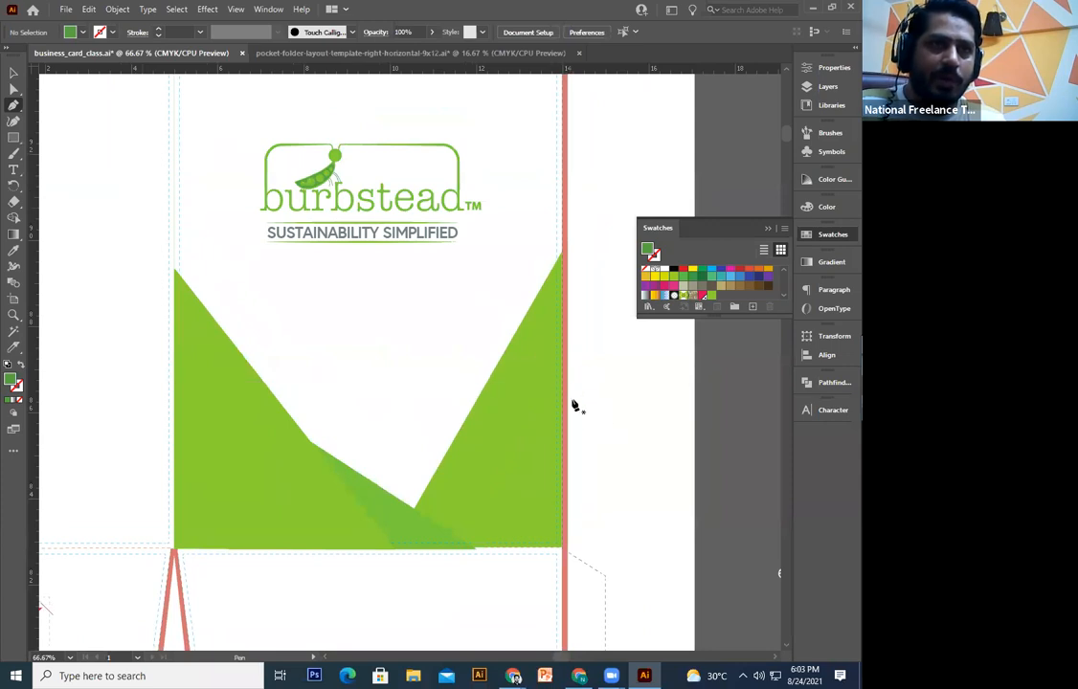
{"action": "left_click", "coordinate": [569, 383]}
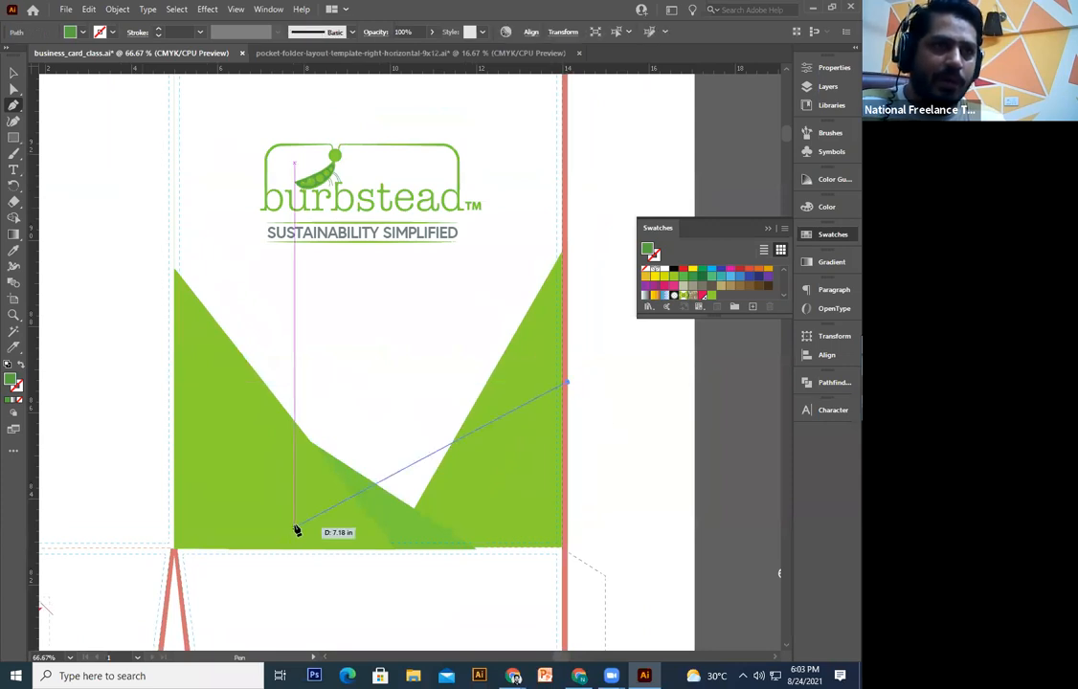
{"action": "left_click", "coordinate": [216, 549]}
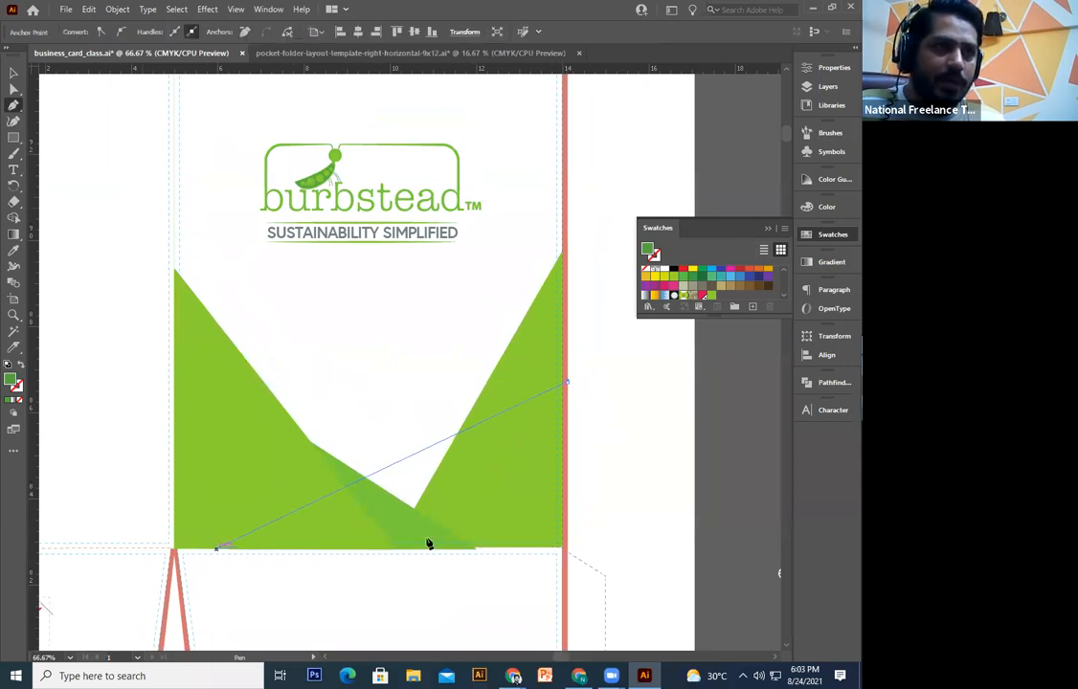
{"action": "left_click", "coordinate": [569, 550]}
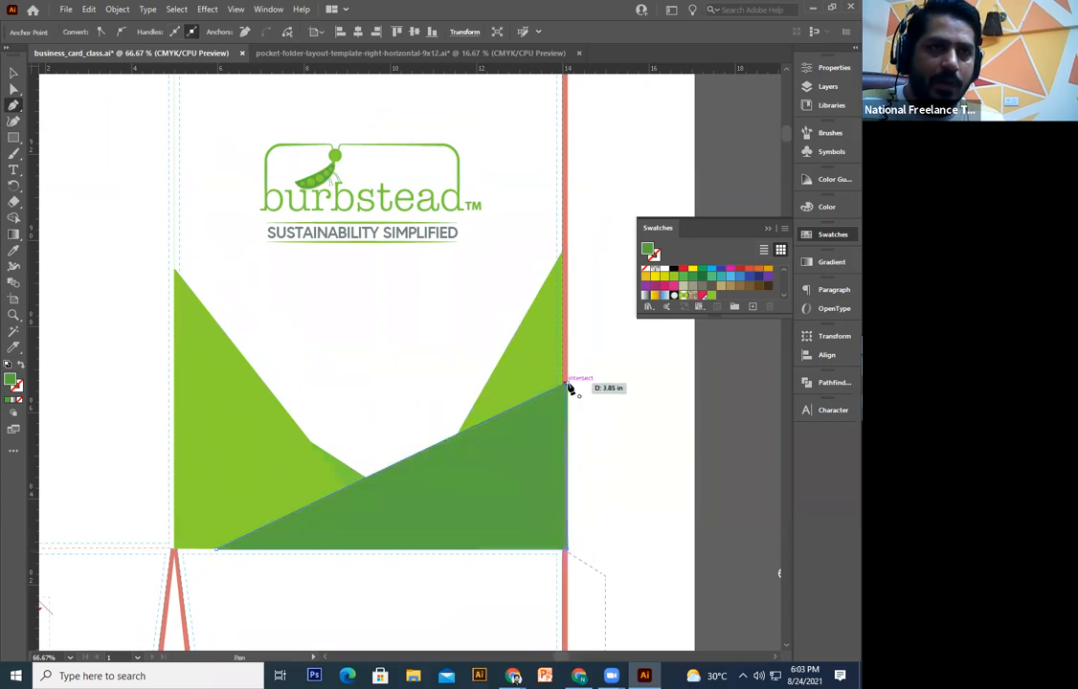
Step: Send the new dark green triangle behind all the lighter green triangles
{"action": "left_click", "coordinate": [14, 74]}
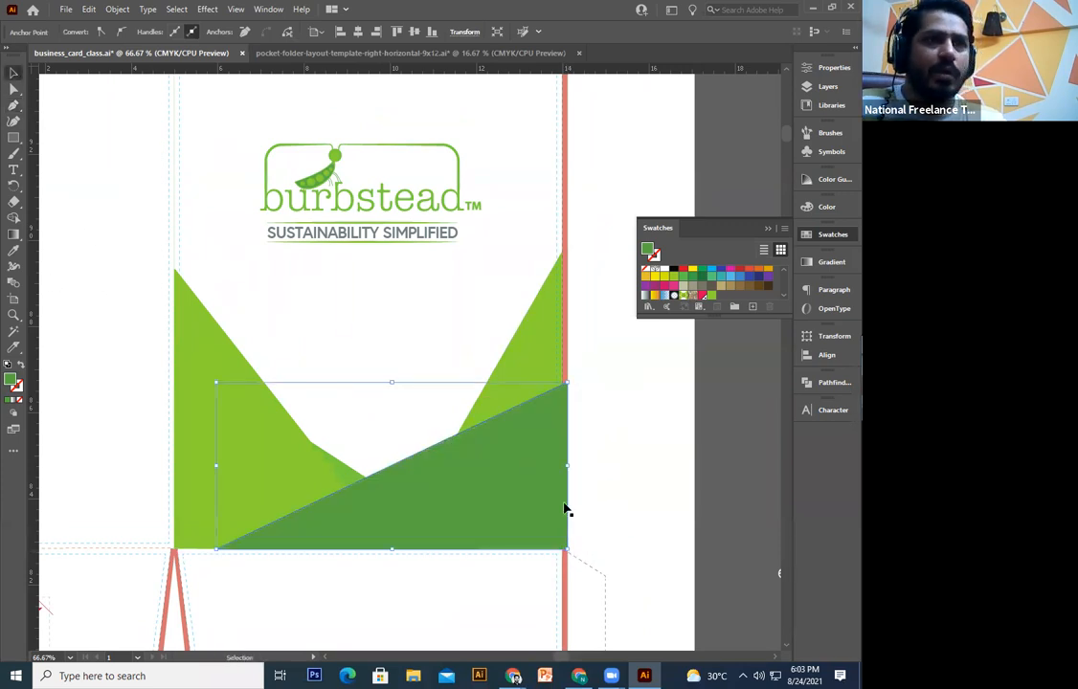
{"action": "key", "text": "ctrl+["}
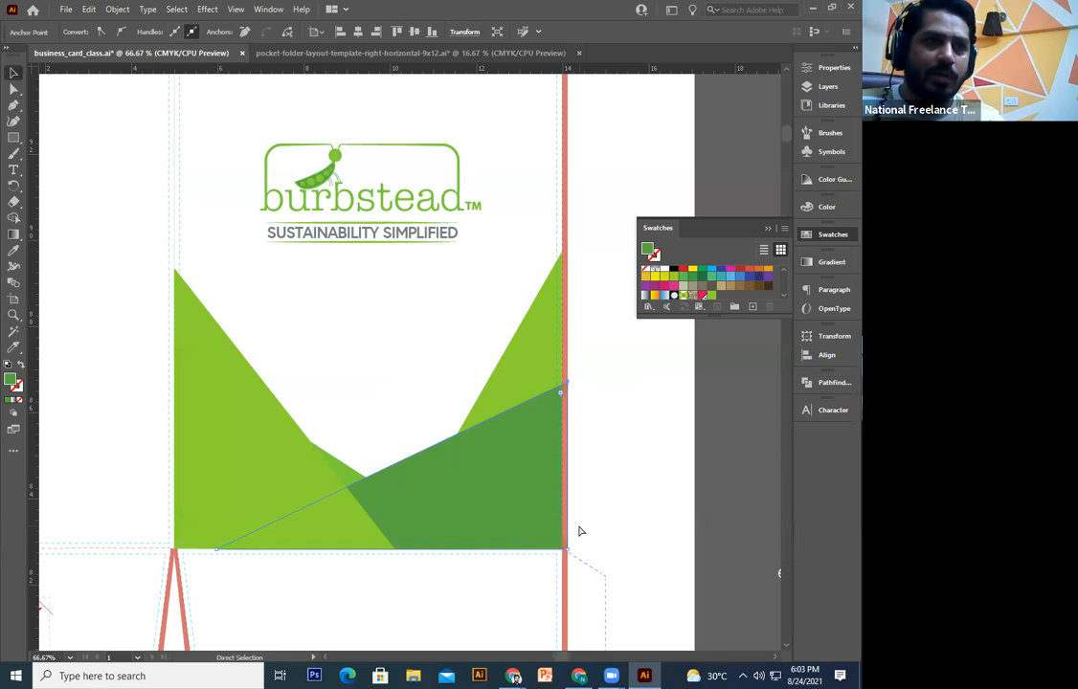
{"action": "key", "text": "ctrl+["}
{"action": "left_click", "coordinate": [603, 498]}
{"action": "left_click_drag", "start_coordinate": [521, 418], "coordinate": [526, 452]}
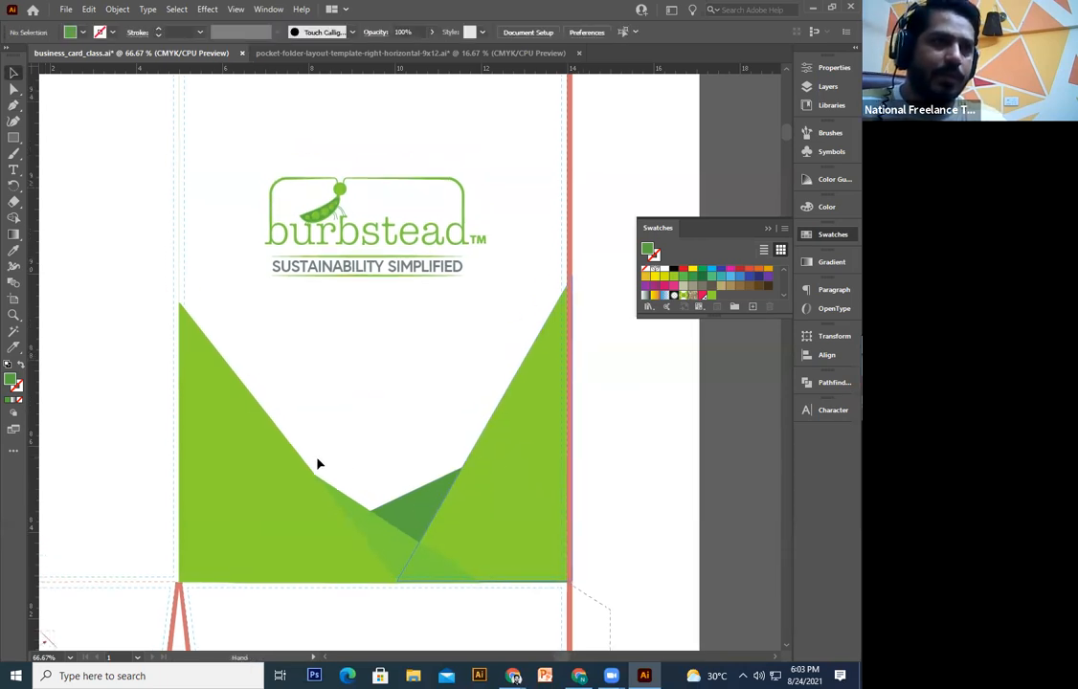
Step: Unlock all objects and ungroup the spine-side light green triangle from the template lines
{"action": "left_click", "coordinate": [265, 465]}
{"action": "left_click", "coordinate": [224, 341]}
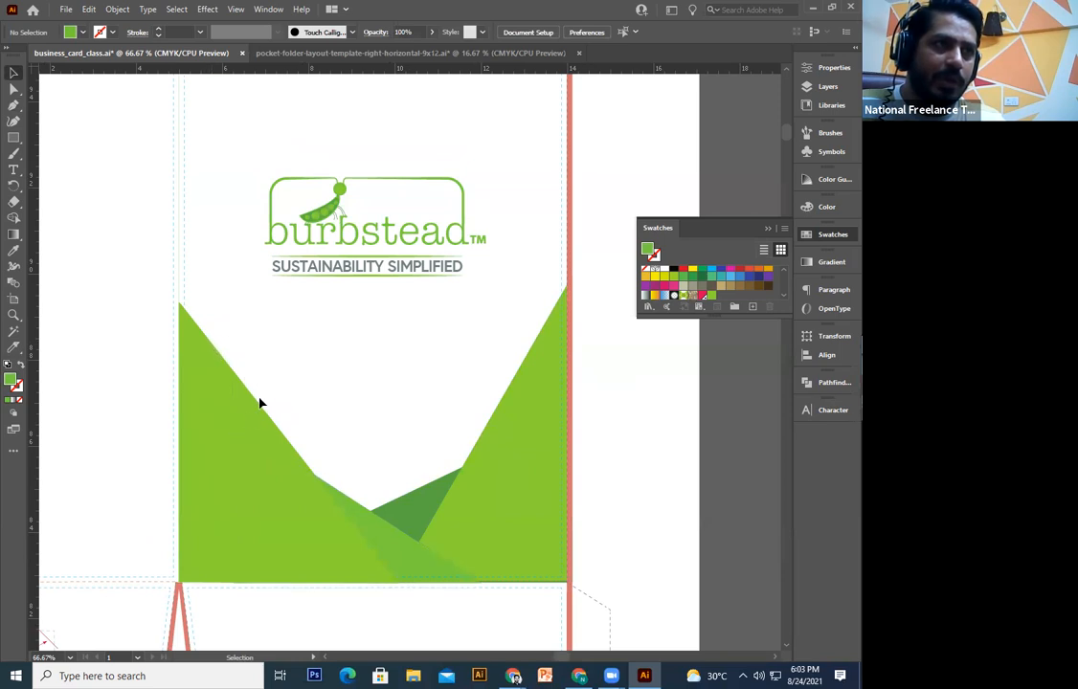
{"action": "key", "text": "ctrl+a"}
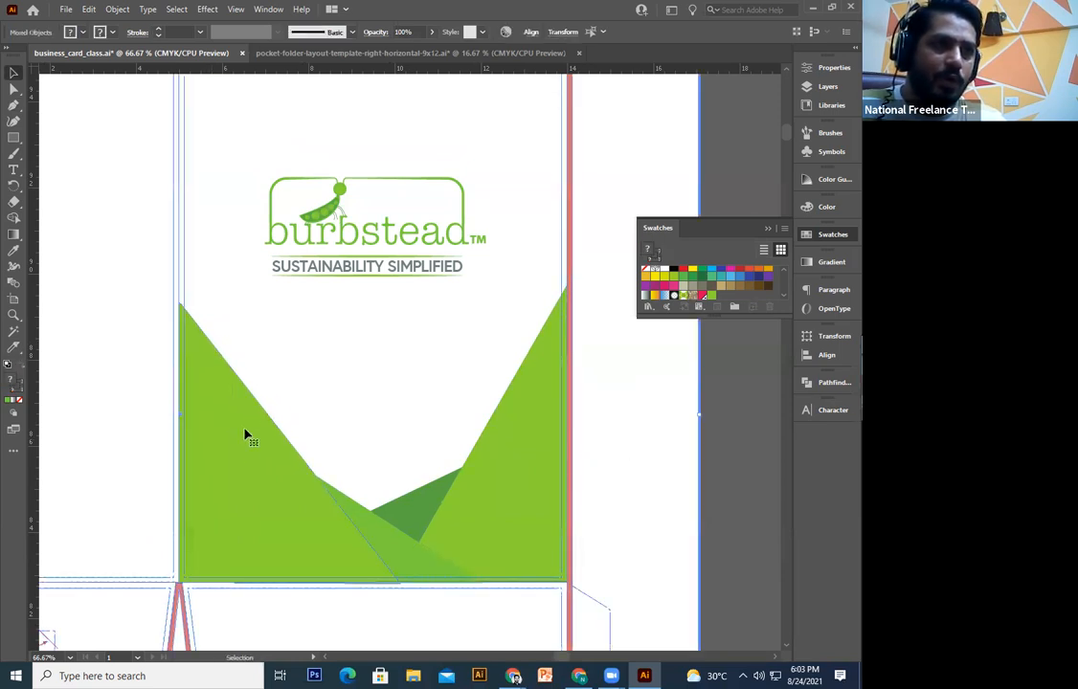
{"action": "left_click", "coordinate": [713, 470]}
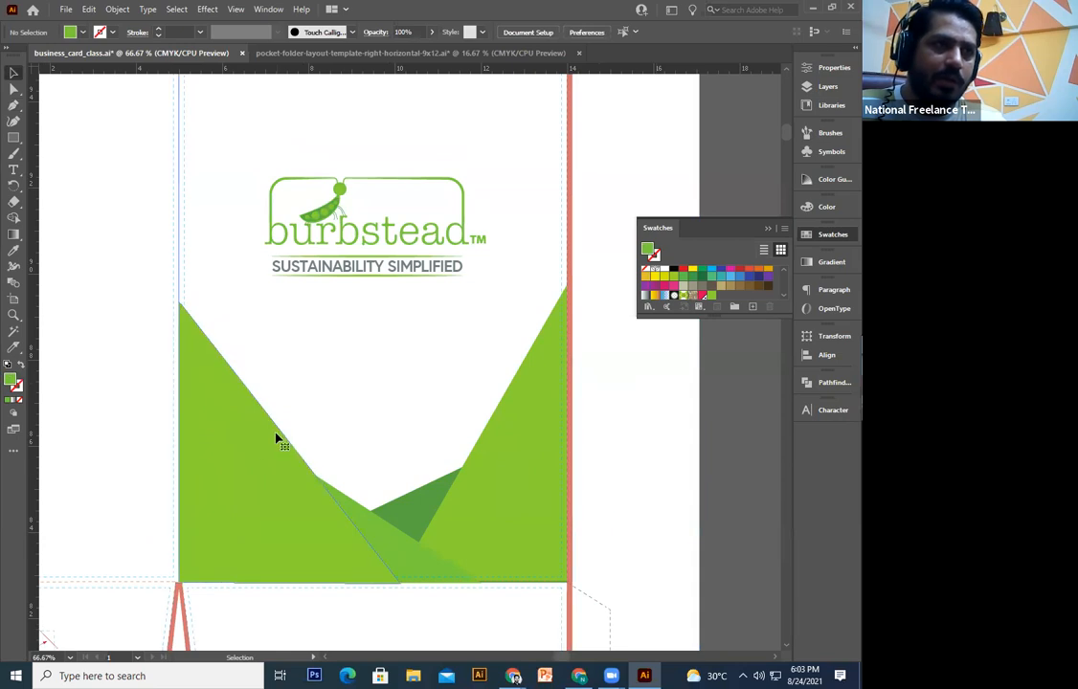
{"action": "left_click", "coordinate": [265, 443]}
{"action": "left_click_drag", "start_coordinate": [366, 509], "coordinate": [379, 513]}
{"action": "key", "text": "ctrl+z"}
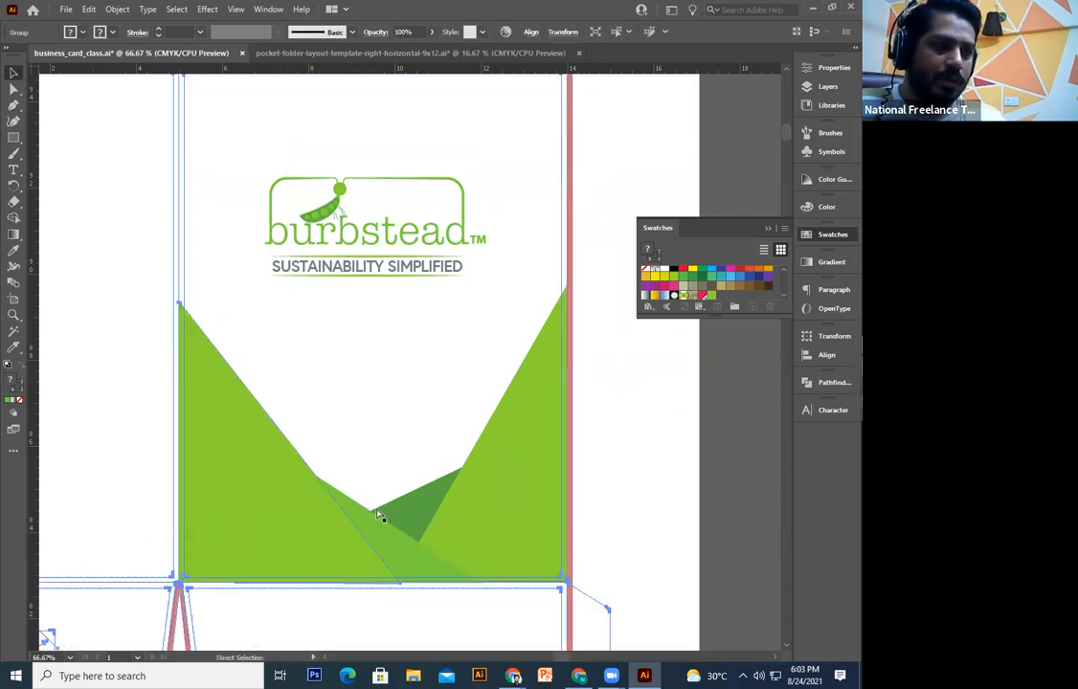
{"action": "right_click", "coordinate": [286, 473]}
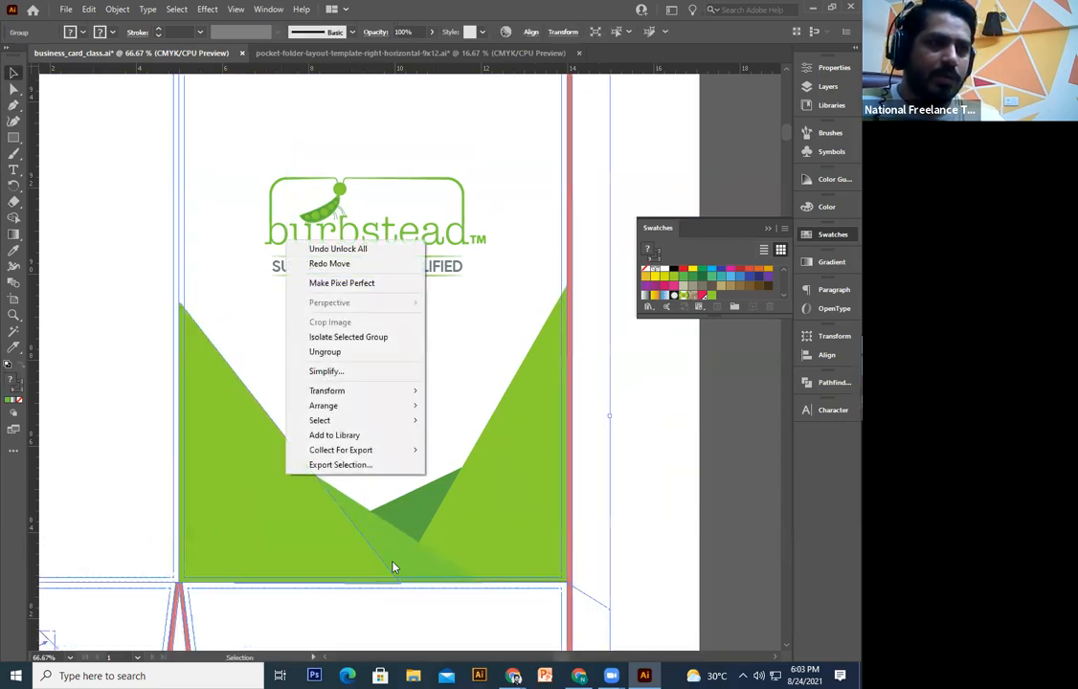
{"action": "left_click", "coordinate": [331, 351]}
Step: Isolate the large spine-side light green triangle and shorten it so its peak sits about 5 in above the fold
{"action": "left_click", "coordinate": [246, 473]}
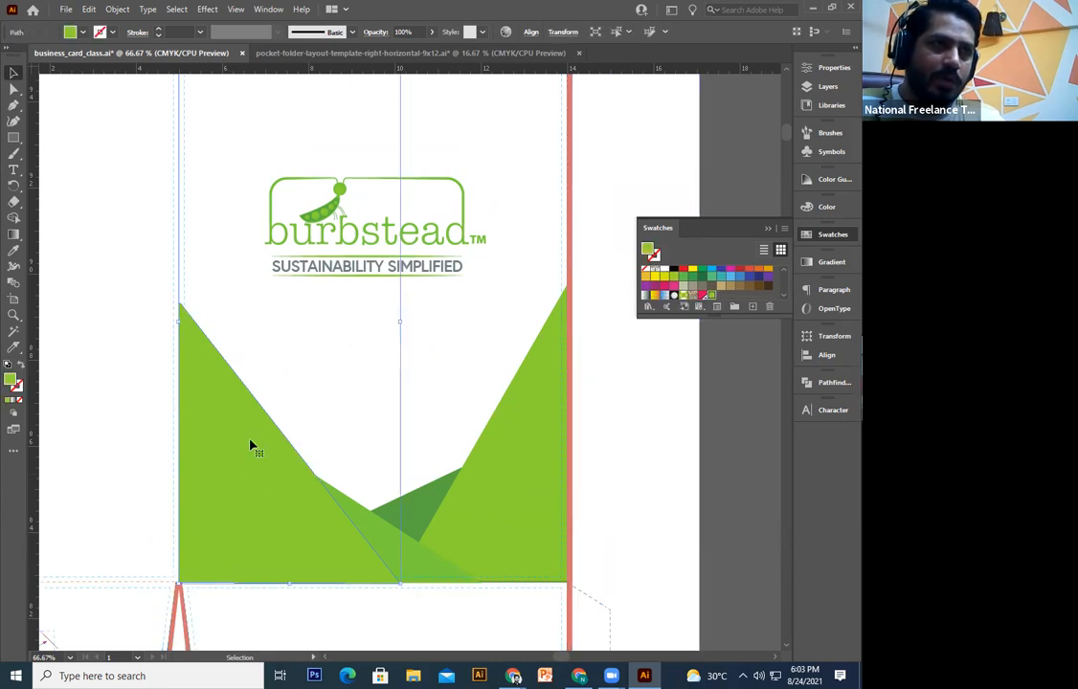
{"action": "double_click", "coordinate": [252, 482]}
{"action": "left_click_drag", "start_coordinate": [242, 438], "coordinate": [465, 549]}
{"action": "key", "text": "ctrl+z"}
{"action": "left_click_drag", "start_coordinate": [299, 97], "coordinate": [312, 187]}
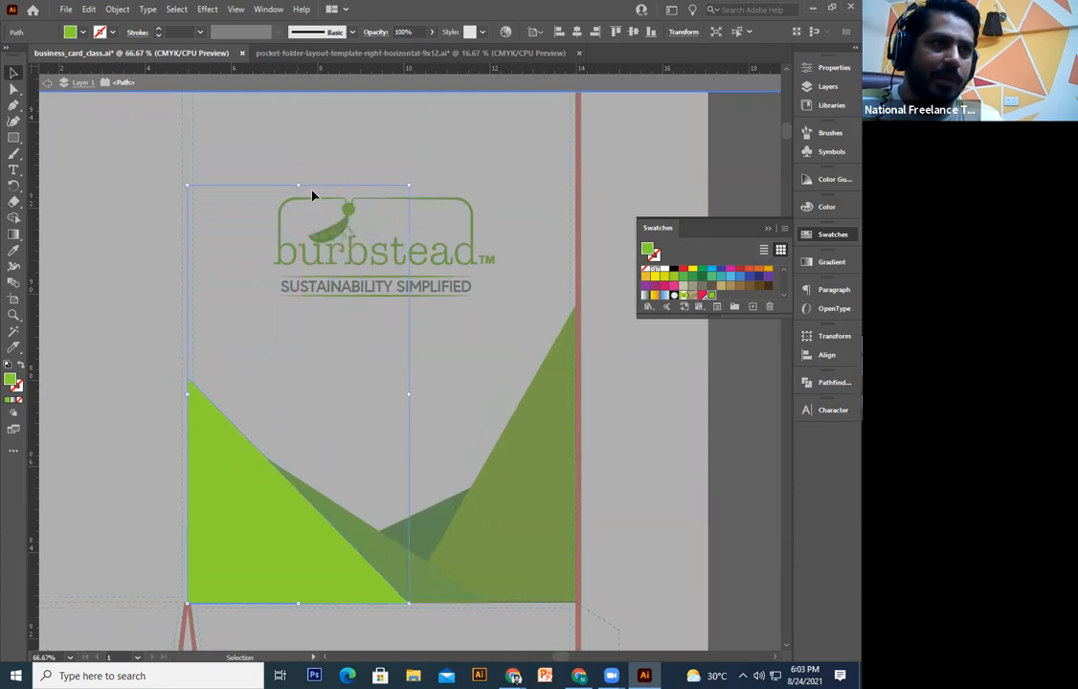
{"action": "double_click", "coordinate": [673, 460]}
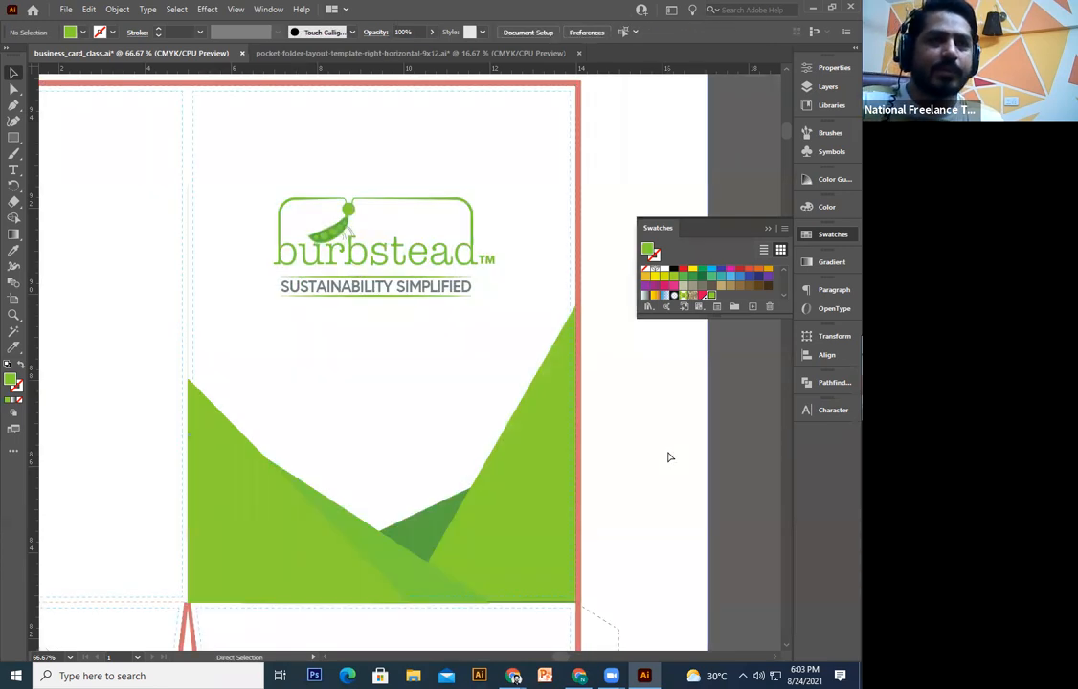
Step: Move the Burbstead logo about 2.3 in straight down toward the middle of the front cover
{"action": "key", "text": "ctrl+minus"}
{"action": "key", "text": "space"}
{"action": "left_click_drag", "start_coordinate": [681, 436], "coordinate": [660, 477]}
{"action": "left_click", "coordinate": [431, 347]}
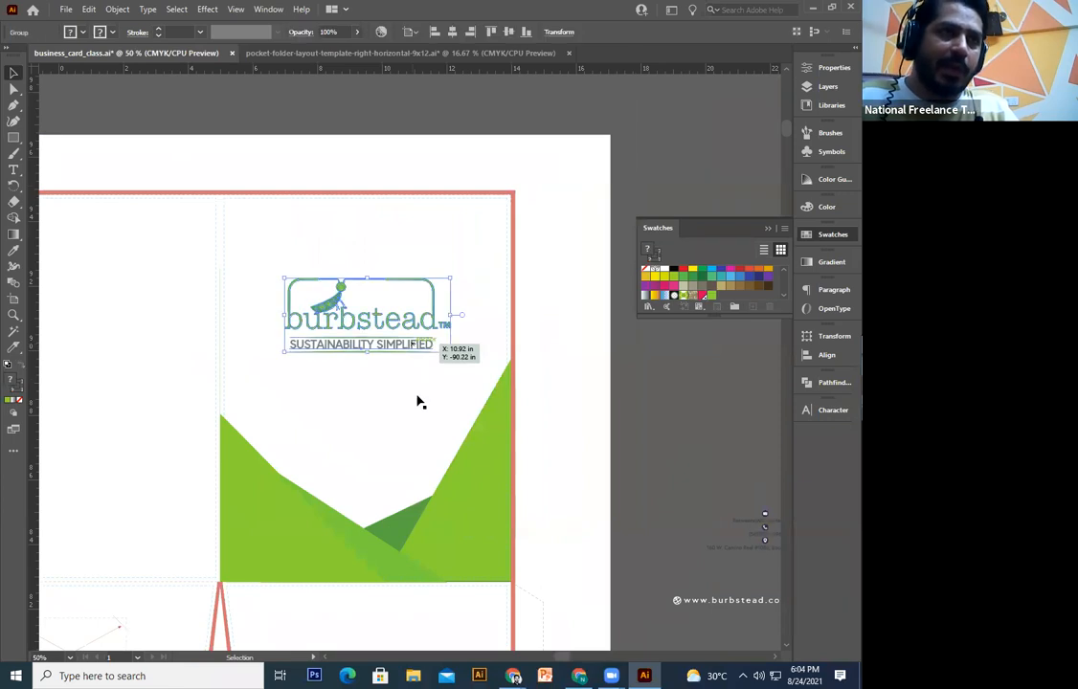
{"action": "left_click_drag", "start_coordinate": [398, 336], "coordinate": [395, 406]}
Step: Select all the cover's green triangles, squash them vertically by about 1.5 in toward the fold, and group them
{"action": "left_click", "coordinate": [279, 557]}
{"action": "left_click", "coordinate": [376, 567], "text": "shift"}
{"action": "left_click", "coordinate": [396, 533], "text": "shift"}
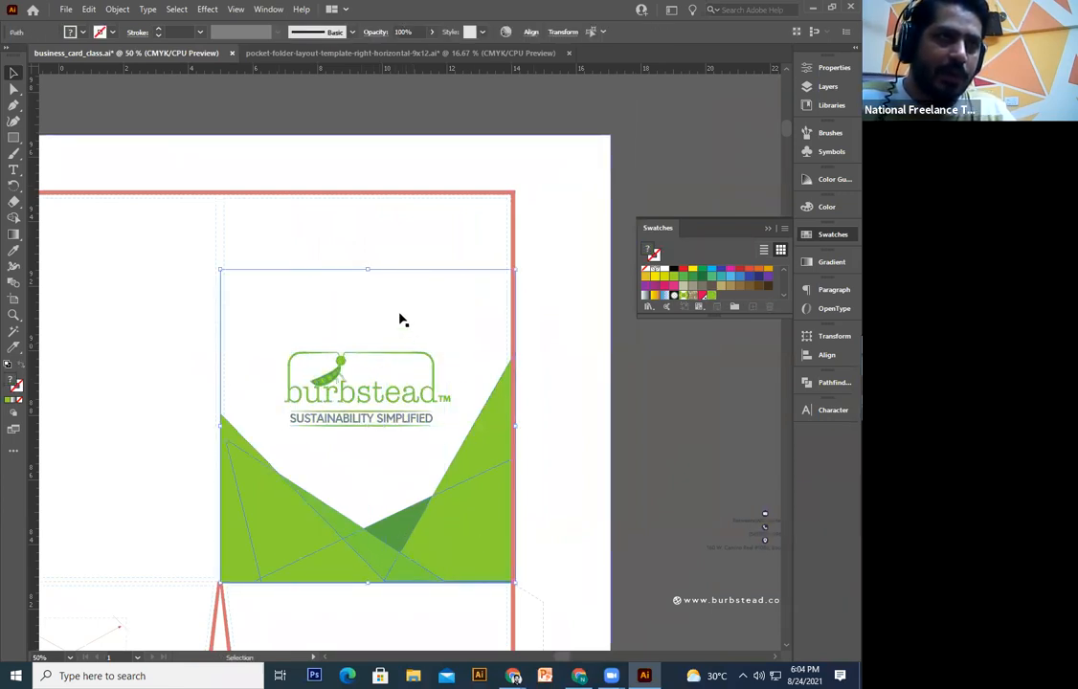
{"action": "left_click_drag", "start_coordinate": [369, 272], "coordinate": [369, 318]}
{"action": "key", "text": "a"}
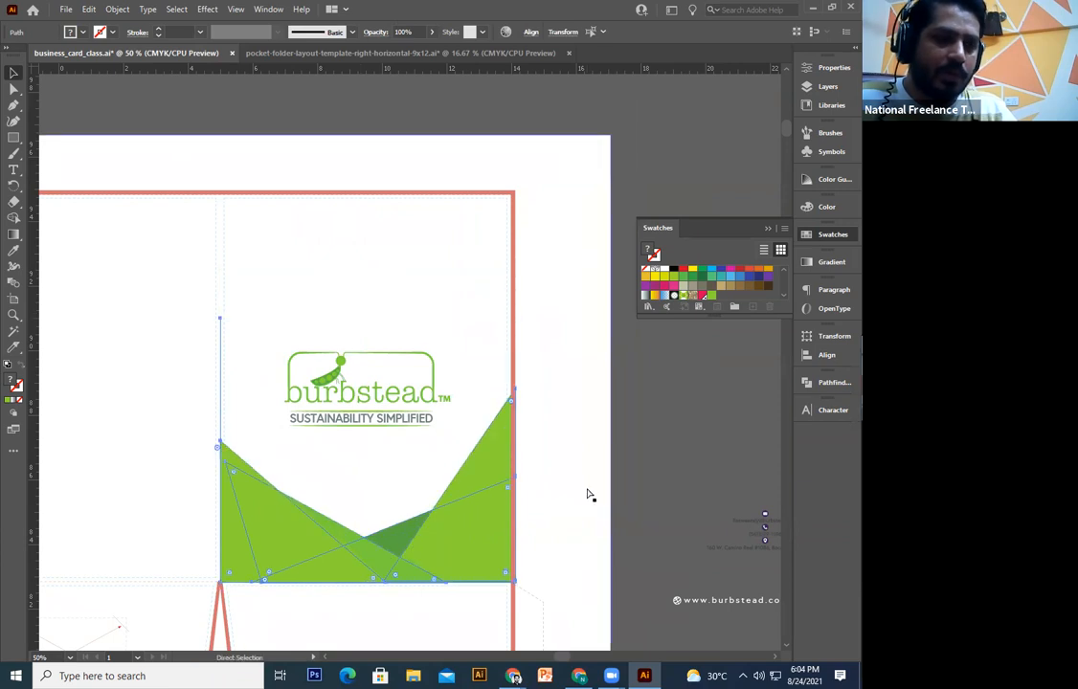
{"action": "left_click", "coordinate": [523, 492]}
Step: Duplicate the triangle group, rotate the copy 180°, and place it along the front cover's upper edge
{"action": "left_click", "coordinate": [510, 496]}
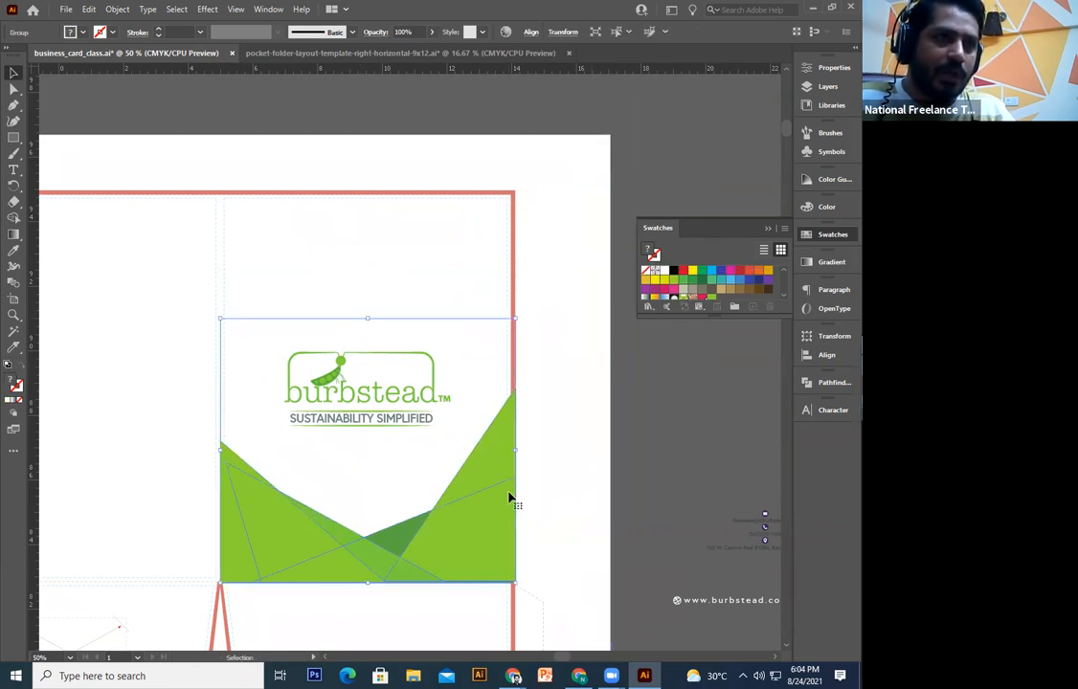
{"action": "left_click_drag", "start_coordinate": [520, 308], "coordinate": [216, 532]}
{"action": "left_click_drag", "start_coordinate": [483, 354], "coordinate": [476, 258]}
Step: Move the logo up about 0.4 in and slightly toward the outer edge to centre it between the triangle groups
{"action": "left_click", "coordinate": [419, 422]}
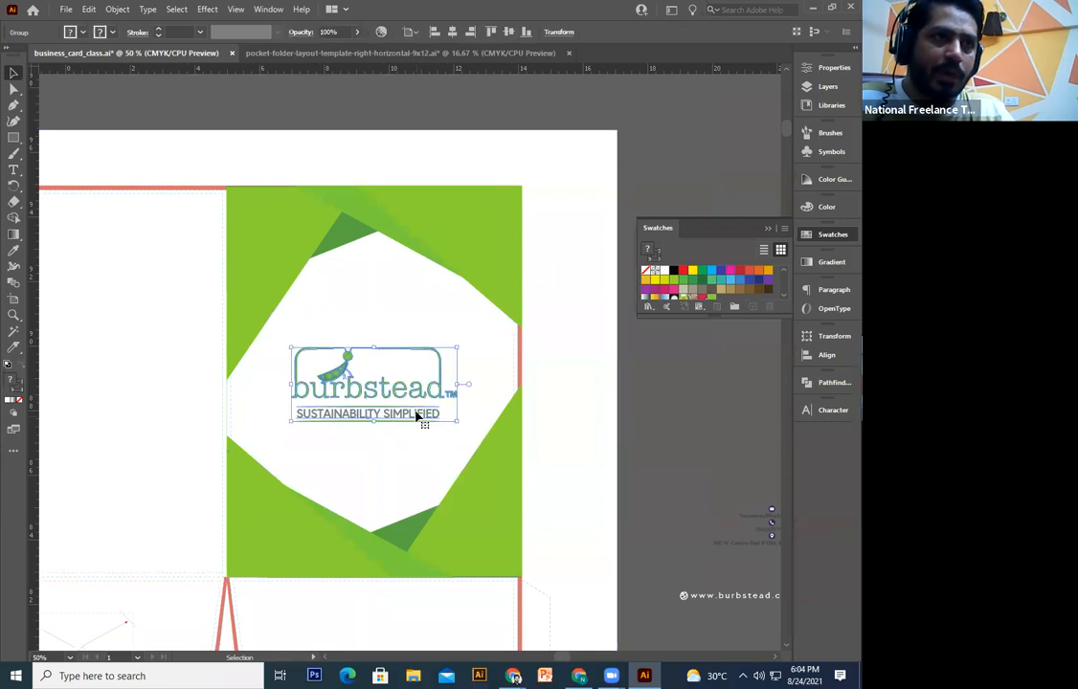
{"action": "left_click_drag", "start_coordinate": [418, 407], "coordinate": [418, 397]}
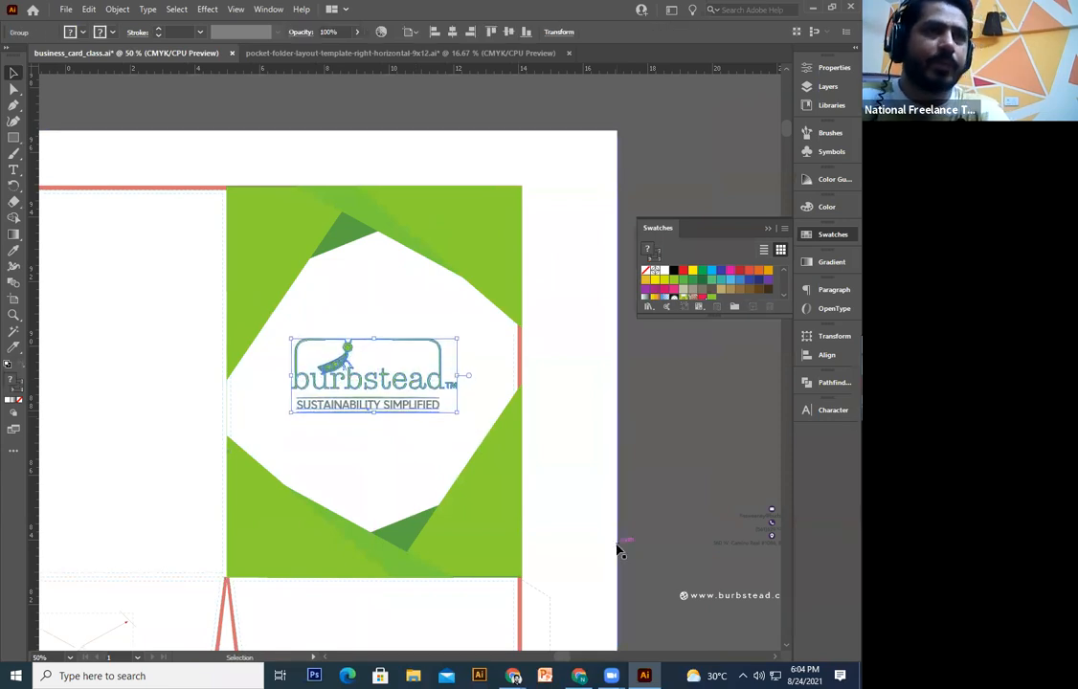
{"action": "key", "text": "Right"}
{"action": "key", "text": "Right"}
{"action": "key", "text": "Up"}
{"action": "key", "text": "Up"}
{"action": "key", "text": "Right"}
{"action": "key", "text": "Up"}
{"action": "key", "text": "Up"}
{"action": "left_click", "coordinate": [618, 548]}
Step: Select the upper and lower triangle groups on the front cover and paste a copy of them in front
{"action": "left_click_drag", "start_coordinate": [479, 522], "coordinate": [501, 513]}
{"action": "left_click", "coordinate": [503, 512]}
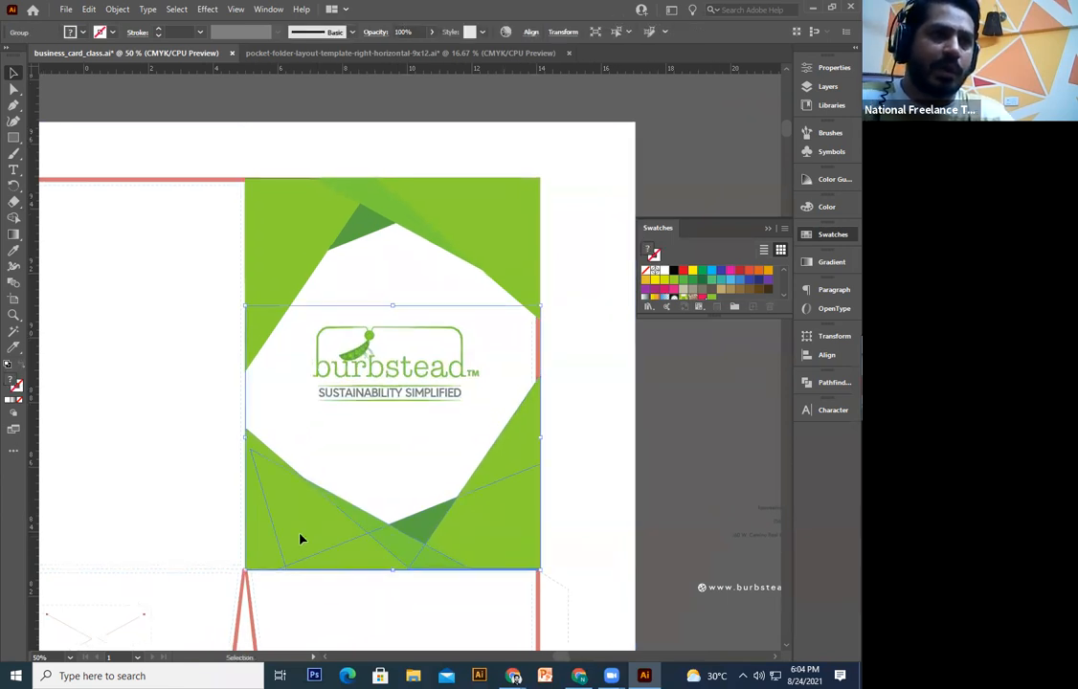
{"action": "left_click_drag", "start_coordinate": [350, 503], "coordinate": [381, 504]}
{"action": "left_click", "coordinate": [341, 294], "text": "shift"}
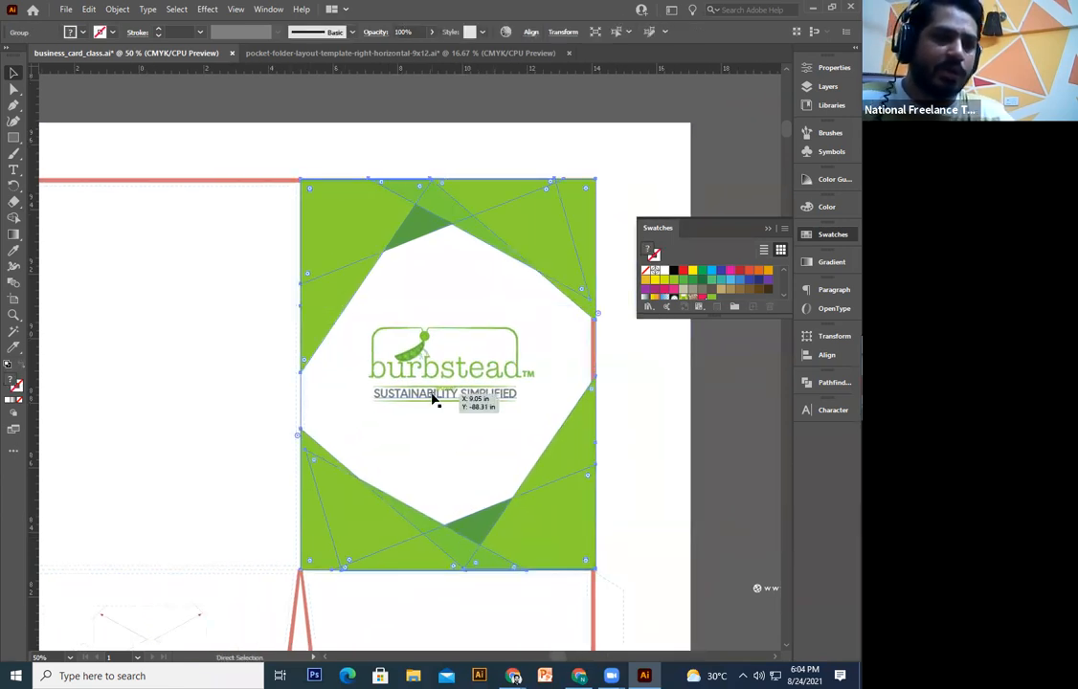
{"action": "key", "text": "ctrl+minus"}
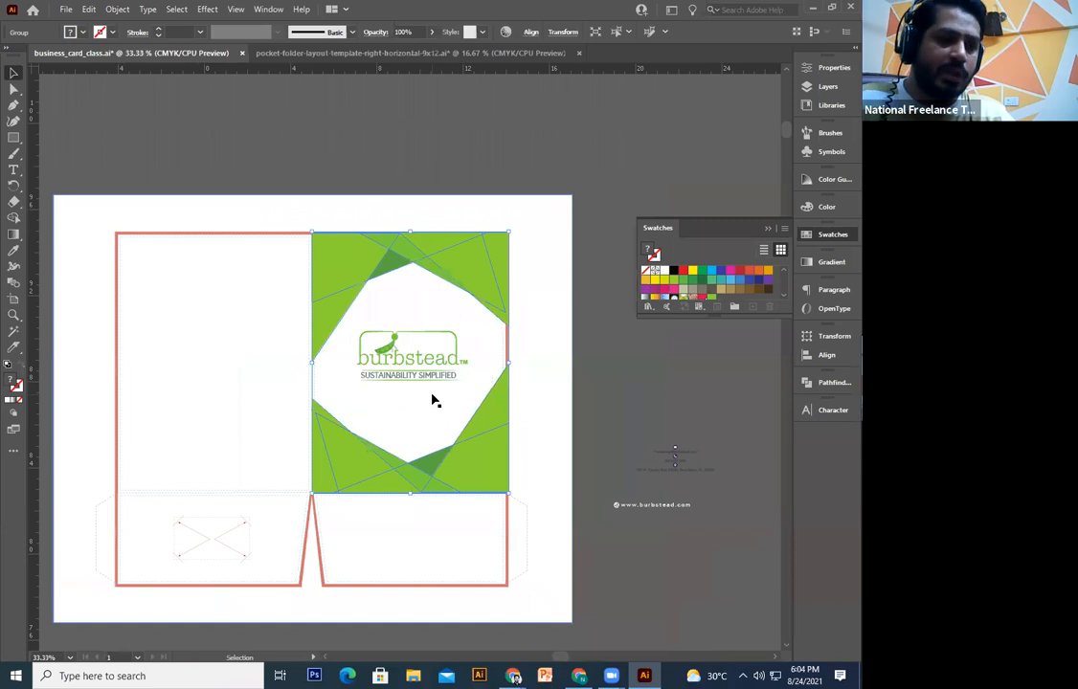
{"action": "left_click", "coordinate": [591, 392]}
{"action": "left_click", "coordinate": [491, 453]}
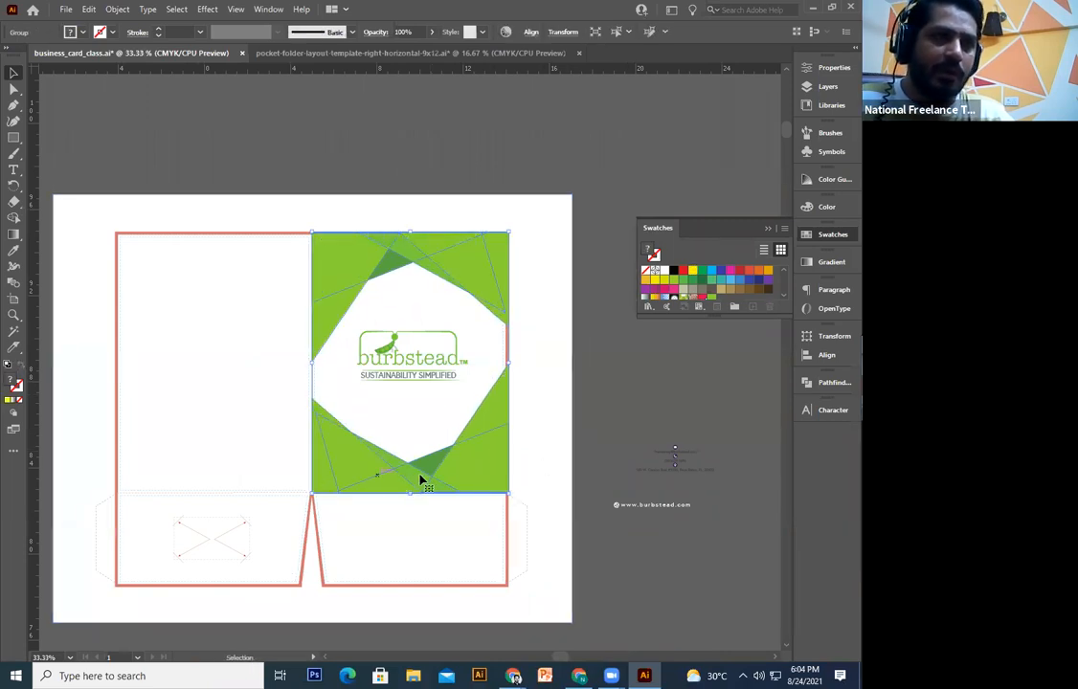
Step: Reflect the copied triangle groups across the vertical axis
{"action": "right_click", "coordinate": [485, 482]}
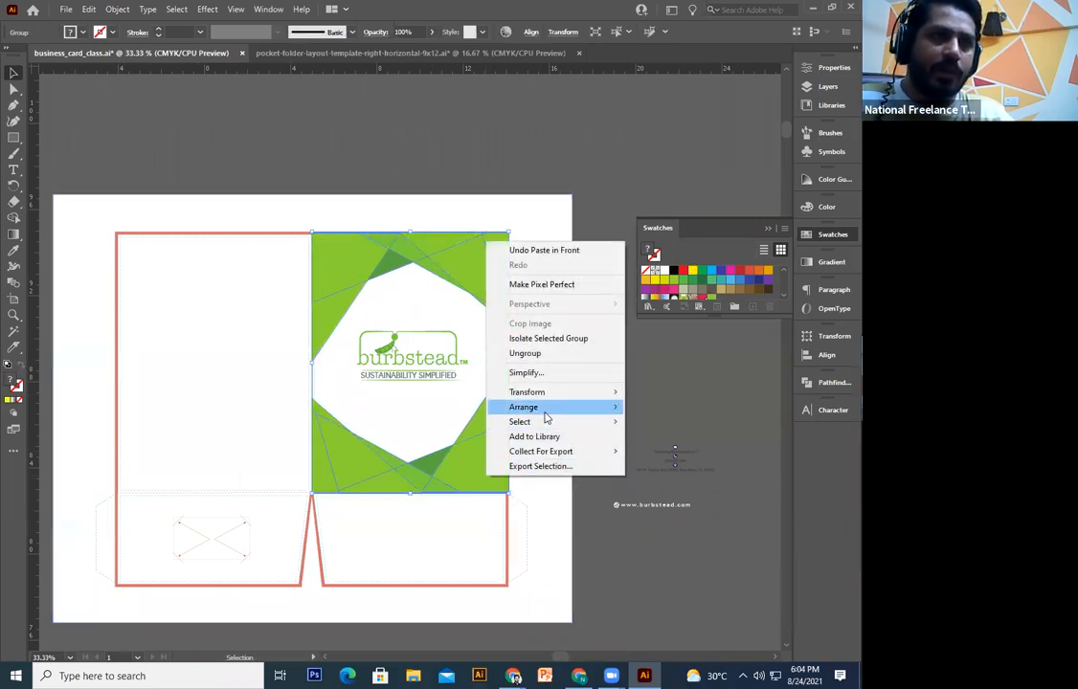
{"action": "mouse_move", "coordinate": [546, 418]}
{"action": "mouse_move", "coordinate": [549, 393]}
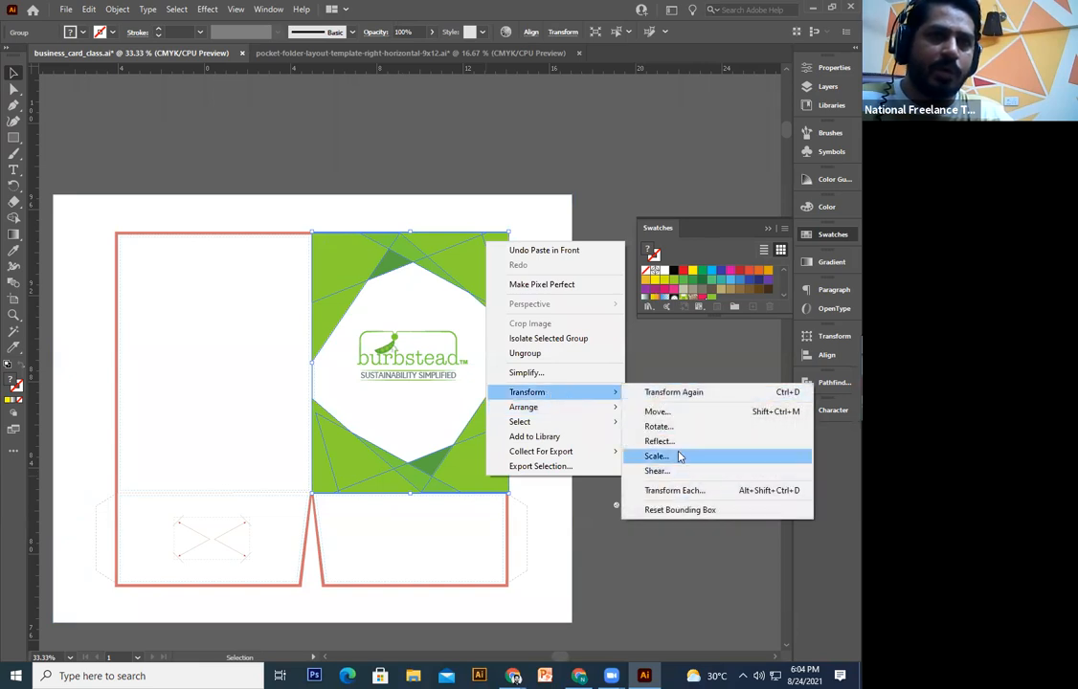
{"action": "left_click", "coordinate": [670, 441]}
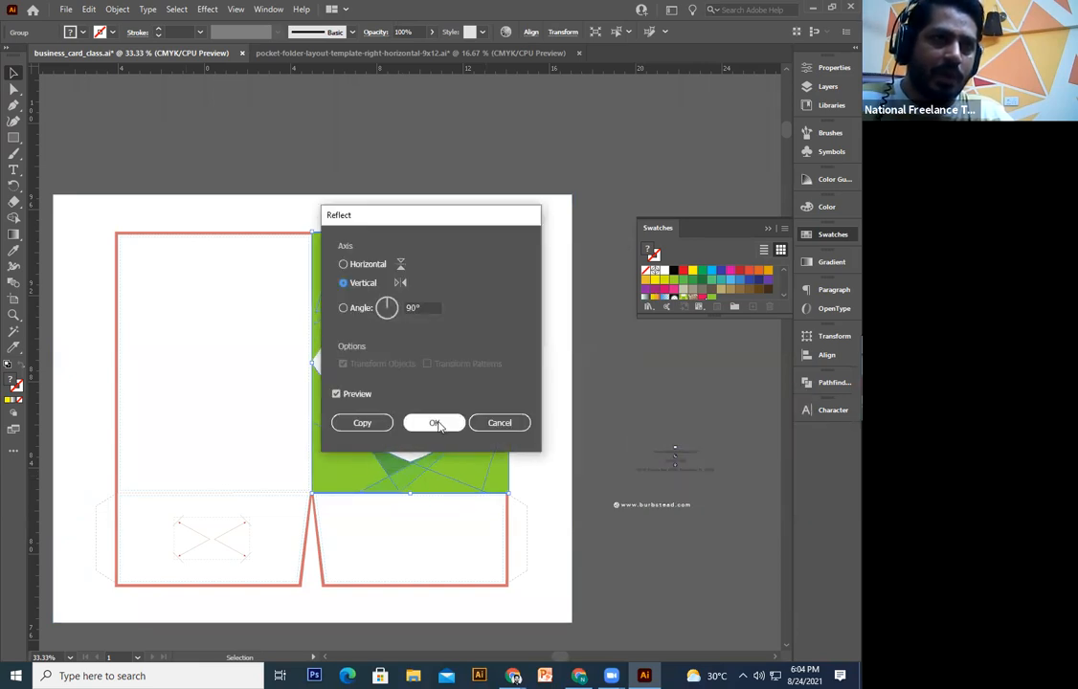
{"action": "left_click", "coordinate": [437, 425]}
Step: Move the reflected triangle groups onto the back cover so their edge meets the front artwork exactly at the spine
{"action": "left_click_drag", "start_coordinate": [452, 474], "coordinate": [259, 465]}
{"action": "key", "text": "ctrl+="}
{"action": "key", "text": "ctrl+="}
{"action": "key", "text": "ctrl+="}
{"action": "key", "text": "ctrl+="}
{"action": "left_click_drag", "start_coordinate": [745, 350], "coordinate": [285, 483]}
{"action": "key", "text": "ctrl+z"}
{"action": "left_click_drag", "start_coordinate": [290, 394], "coordinate": [353, 405]}
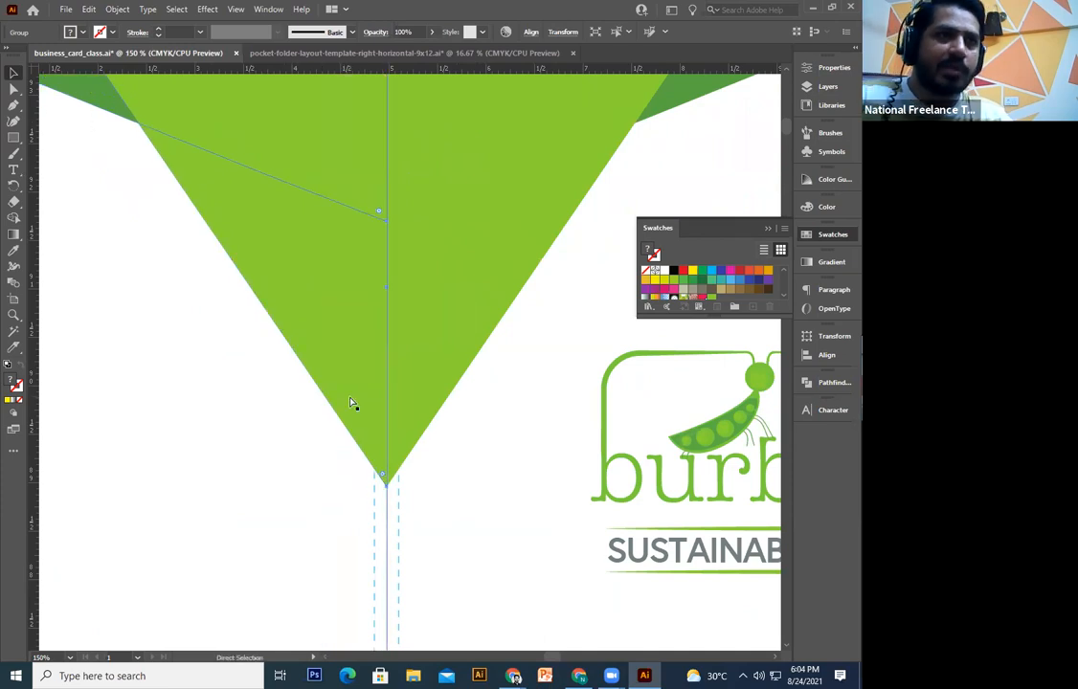
{"action": "key", "text": "ctrl+minus"}
{"action": "key", "text": "ctrl+minus"}
{"action": "key", "text": "ctrl+minus"}
{"action": "key", "text": "ctrl+minus"}
{"action": "left_click", "coordinate": [269, 451]}
Step: Move the contact details block from beside the artboard into the white area of the back cover
{"action": "left_click_drag", "start_coordinate": [563, 435], "coordinate": [448, 435]}
{"action": "left_click_drag", "start_coordinate": [544, 468], "coordinate": [408, 472]}
{"action": "left_click_drag", "start_coordinate": [681, 406], "coordinate": [667, 495]}
{"action": "left_click_drag", "start_coordinate": [653, 451], "coordinate": [209, 366]}
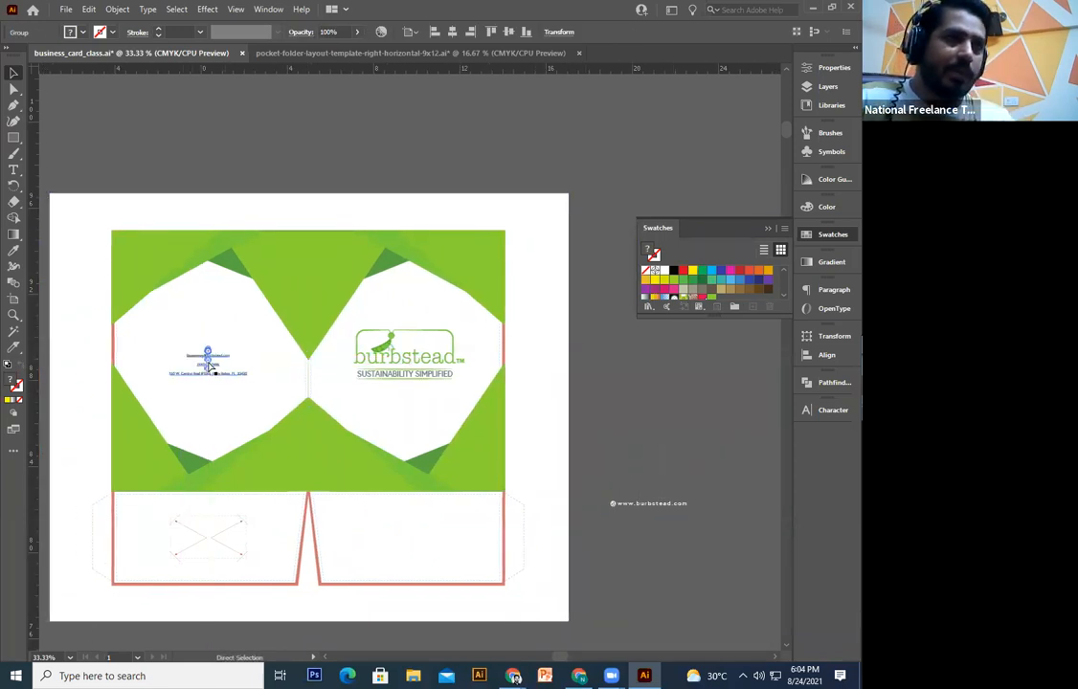
Step: Nudge the contact details slightly toward the outer edge and down to centre them in the back cover's white area
{"action": "key", "text": "ctrl+="}
{"action": "key", "text": "ctrl+="}
{"action": "left_click_drag", "start_coordinate": [299, 364], "coordinate": [201, 338]}
{"action": "left_click_drag", "start_coordinate": [391, 362], "coordinate": [403, 365]}
{"action": "key", "text": "Left"}
{"action": "key", "text": "Left"}
{"action": "key", "text": "Left"}
{"action": "key", "text": "Down"}
{"action": "key", "text": "Down"}
{"action": "key", "text": "Down"}
{"action": "key", "text": "Down"}
{"action": "key", "text": "Down"}
{"action": "key", "text": "Down"}
{"action": "key", "text": "Down"}
{"action": "key", "text": "Down"}
{"action": "key", "text": "Down"}
{"action": "key", "text": "Down"}
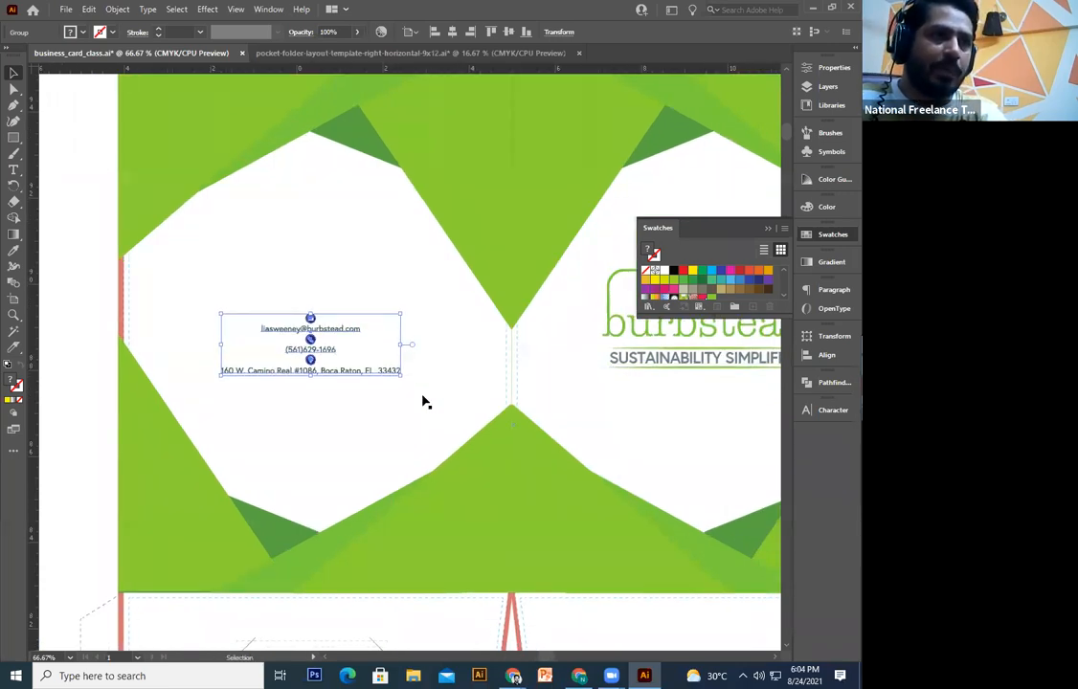
Step: Check how the logo and the contact details sit within the white areas of the front and back covers
{"action": "key", "text": "a"}
{"action": "key", "text": "ctrl+minus"}
{"action": "key", "text": "ctrl+minus"}
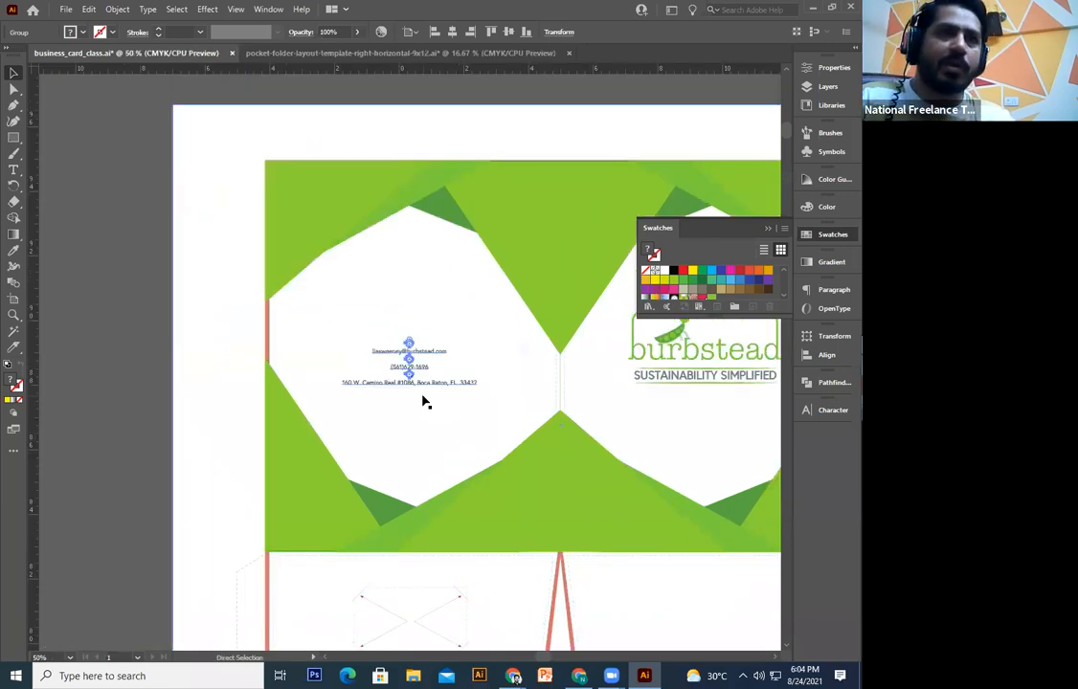
{"action": "left_click_drag", "start_coordinate": [548, 377], "coordinate": [439, 402]}
{"action": "left_click", "coordinate": [523, 397]}
{"action": "left_click_drag", "start_coordinate": [522, 397], "coordinate": [486, 403]}
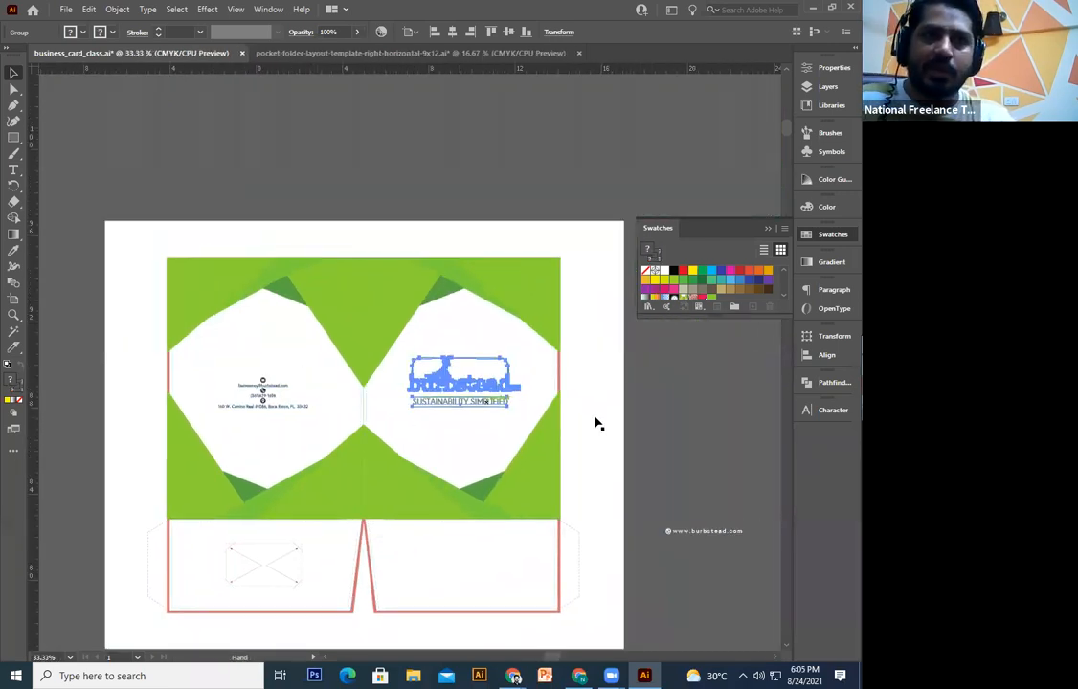
{"action": "left_click", "coordinate": [599, 419]}
{"action": "key", "text": "ctrl+plus"}
{"action": "key", "text": "ctrl+plus"}
{"action": "left_click_drag", "start_coordinate": [627, 266], "coordinate": [493, 358]}
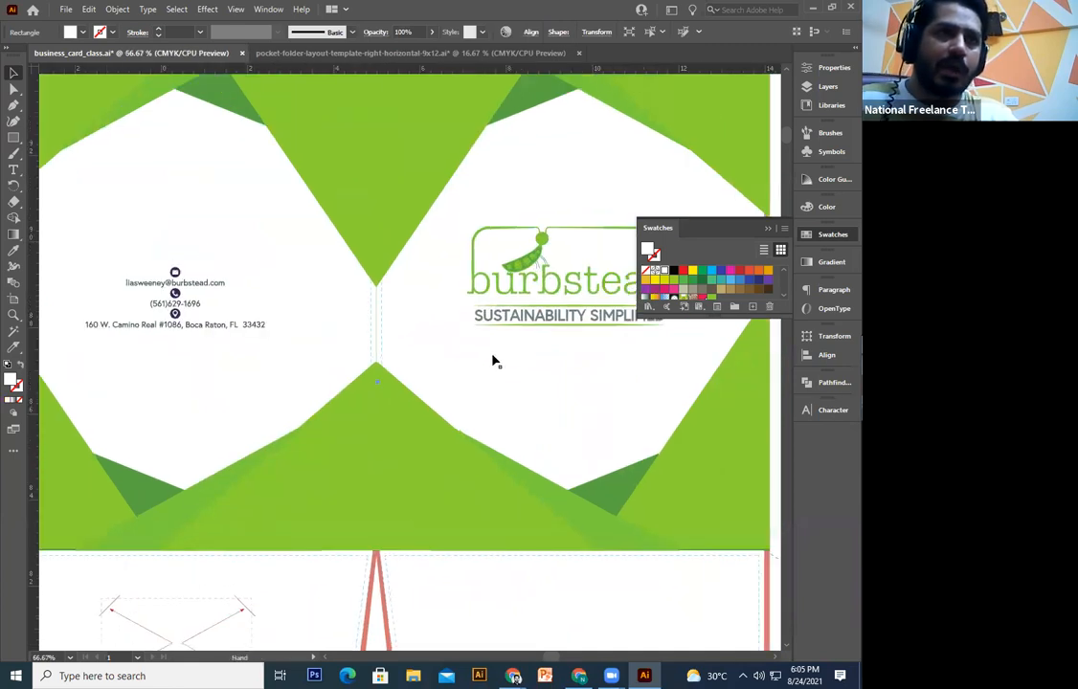
{"action": "left_click", "coordinate": [493, 358]}
{"action": "key", "text": "ctrl+minus"}
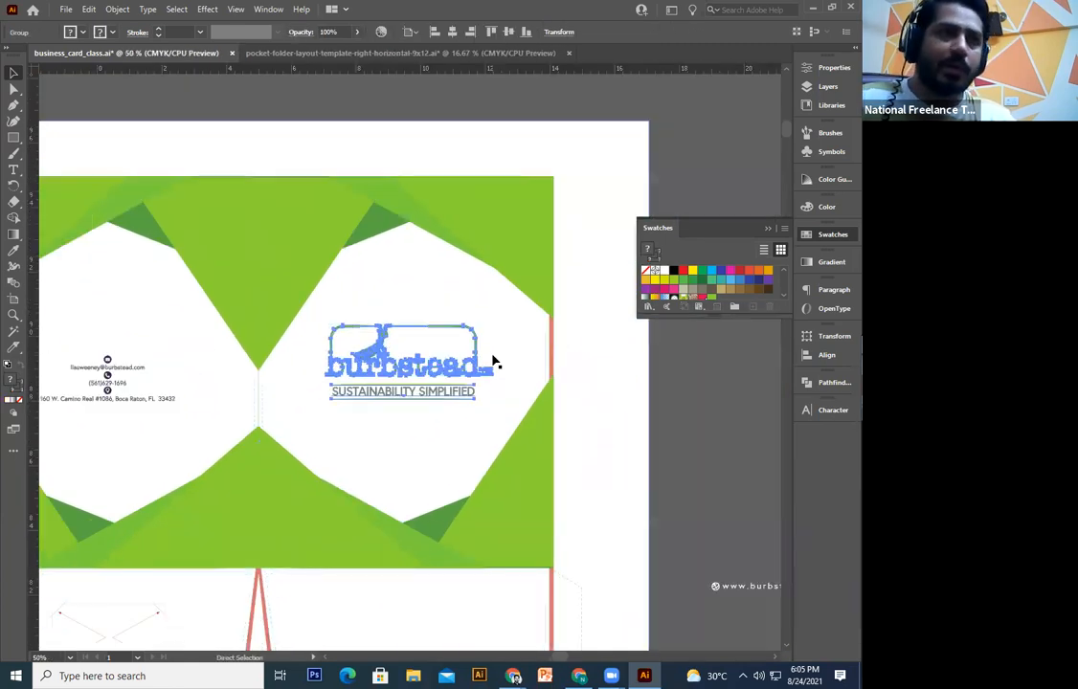
{"action": "left_click", "coordinate": [576, 420]}
{"action": "left_click_drag", "start_coordinate": [279, 467], "coordinate": [347, 467]}
{"action": "left_click", "coordinate": [192, 401]}
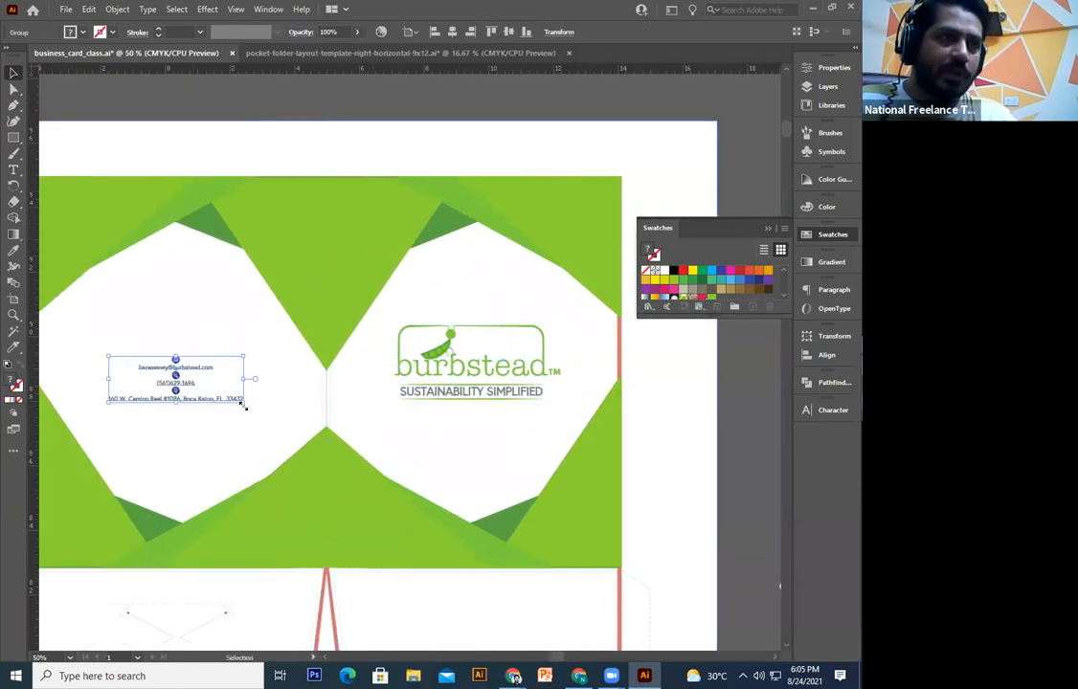
{"action": "key", "text": "a"}
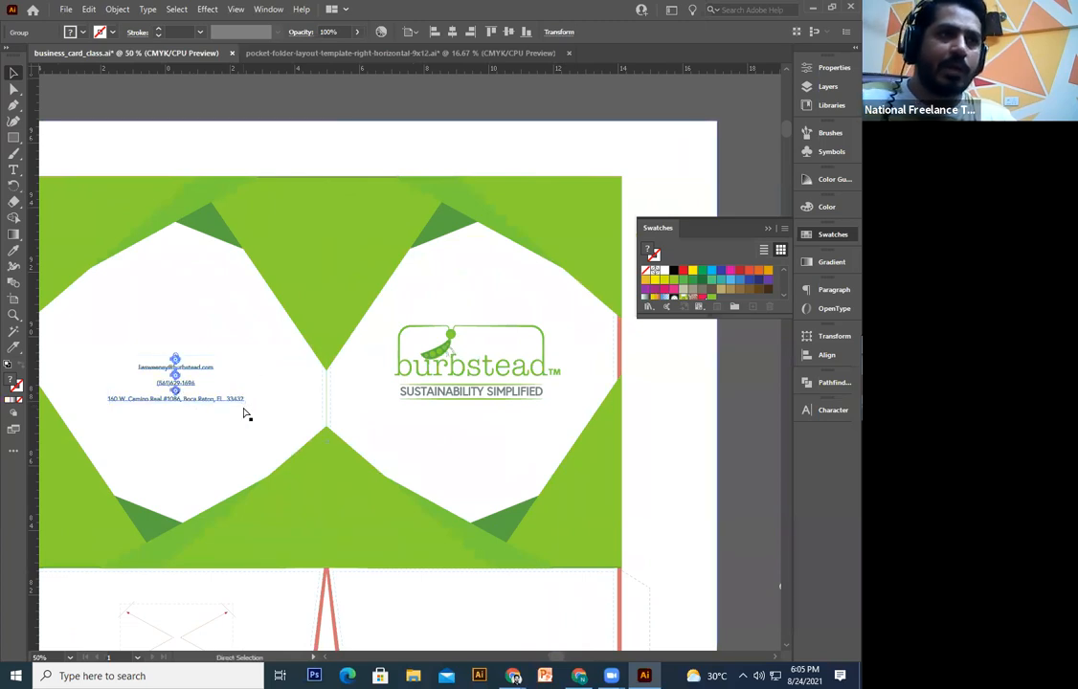
Step: Arrange the green triangle groups of both covers behind the red folder outline but in front of the white background
{"action": "key", "text": "ctrl+minus"}
{"action": "left_click_drag", "start_coordinate": [454, 516], "coordinate": [431, 520]}
{"action": "left_click", "coordinate": [432, 483]}
{"action": "left_click_drag", "start_coordinate": [545, 477], "coordinate": [504, 483]}
{"action": "left_click", "coordinate": [504, 484], "text": "shift"}
{"action": "left_click_drag", "start_coordinate": [513, 536], "coordinate": [473, 538]}
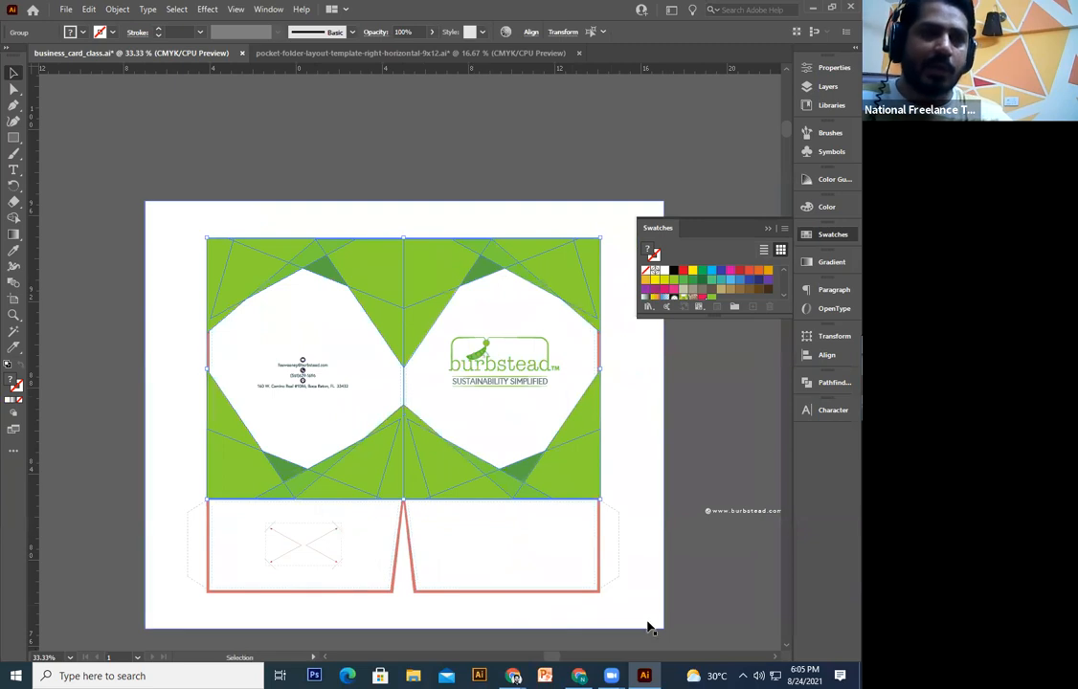
{"action": "left_click", "coordinate": [714, 581]}
{"action": "left_click", "coordinate": [558, 484]}
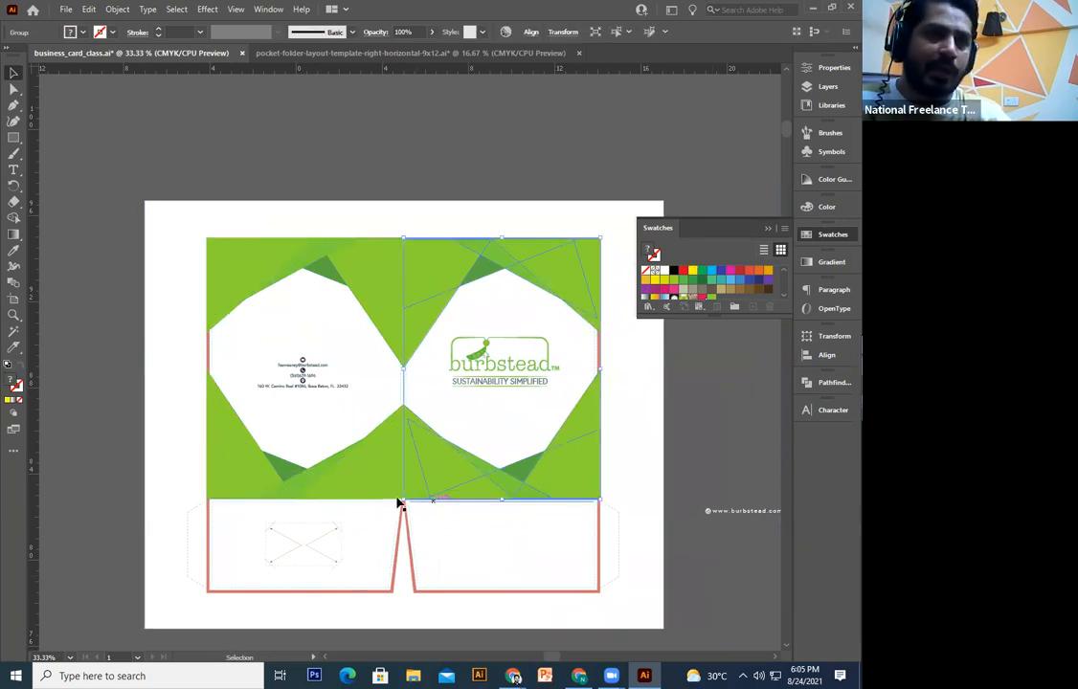
{"action": "left_click", "coordinate": [372, 482], "text": "shift"}
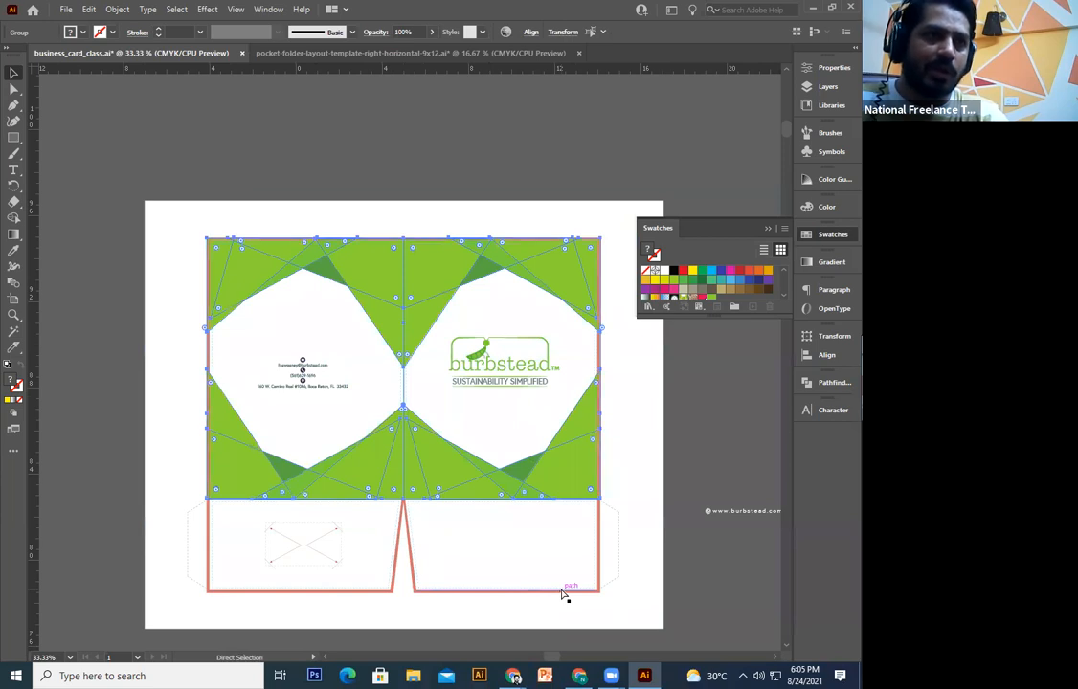
{"action": "key", "text": "ctrl+shift+["}
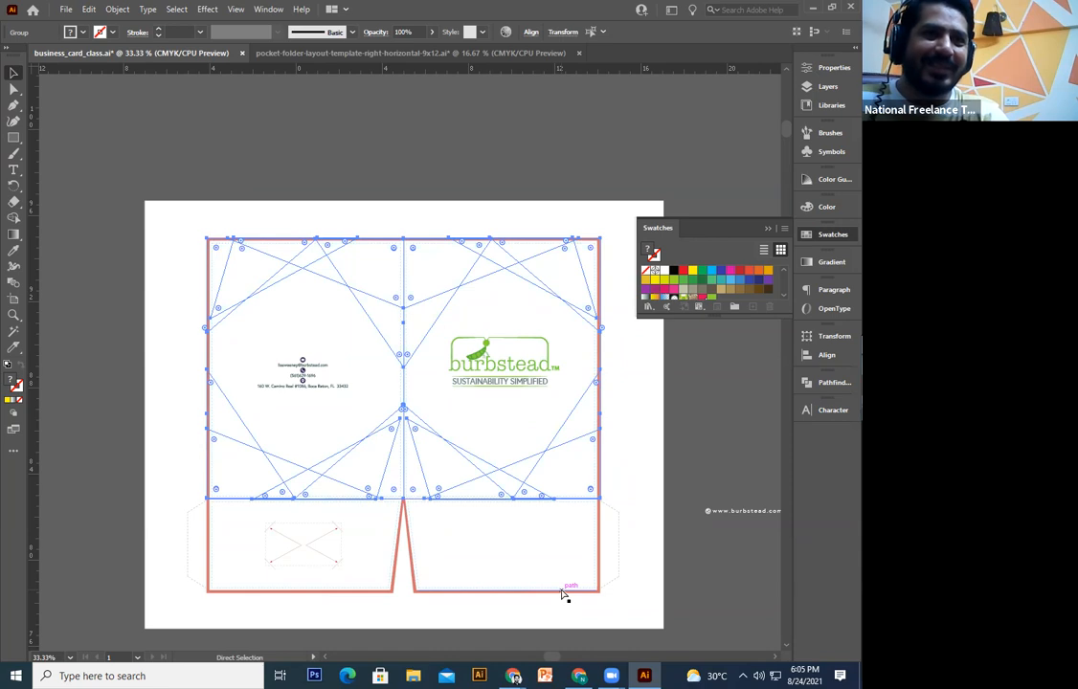
{"action": "key", "text": "ctrl+z"}
{"action": "left_click", "coordinate": [655, 573]}
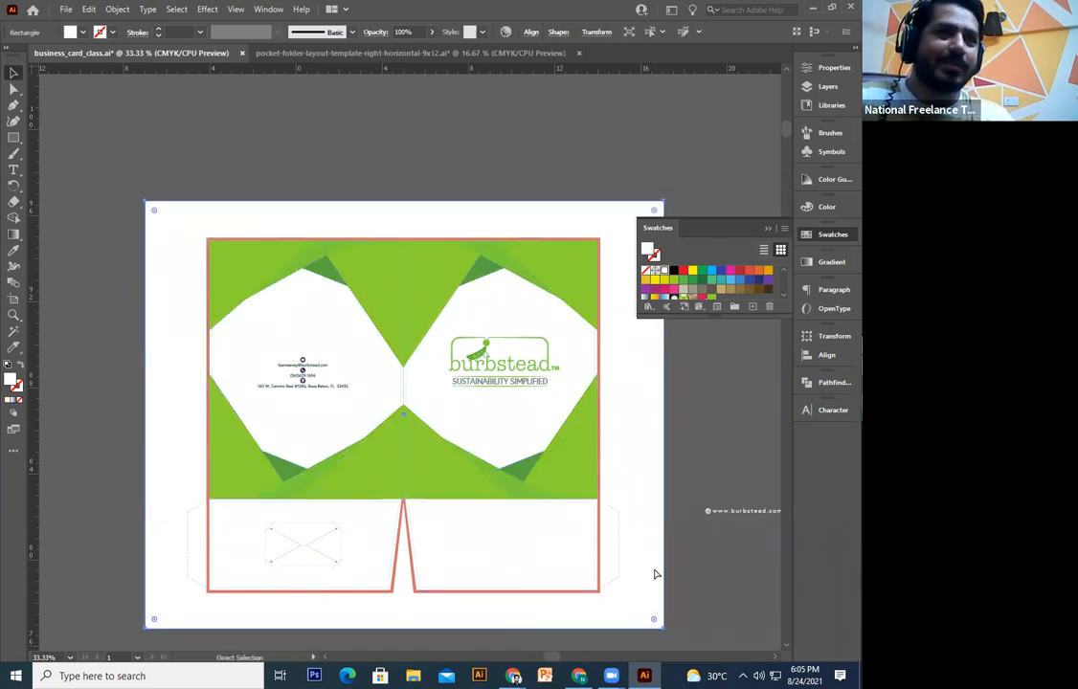
Step: Review the new triangle design at different scales and compare it with the folder variations below it
{"action": "key", "text": "ctrl+plus"}
{"action": "key", "text": "ctrl+plus"}
{"action": "key", "text": "ctrl+plus"}
{"action": "key", "text": "ctrl+minus"}
{"action": "key", "text": "ctrl+minus"}
{"action": "key", "text": "ctrl+minus"}
{"action": "key", "text": "ctrl+minus"}
{"action": "left_click", "coordinate": [656, 574]}
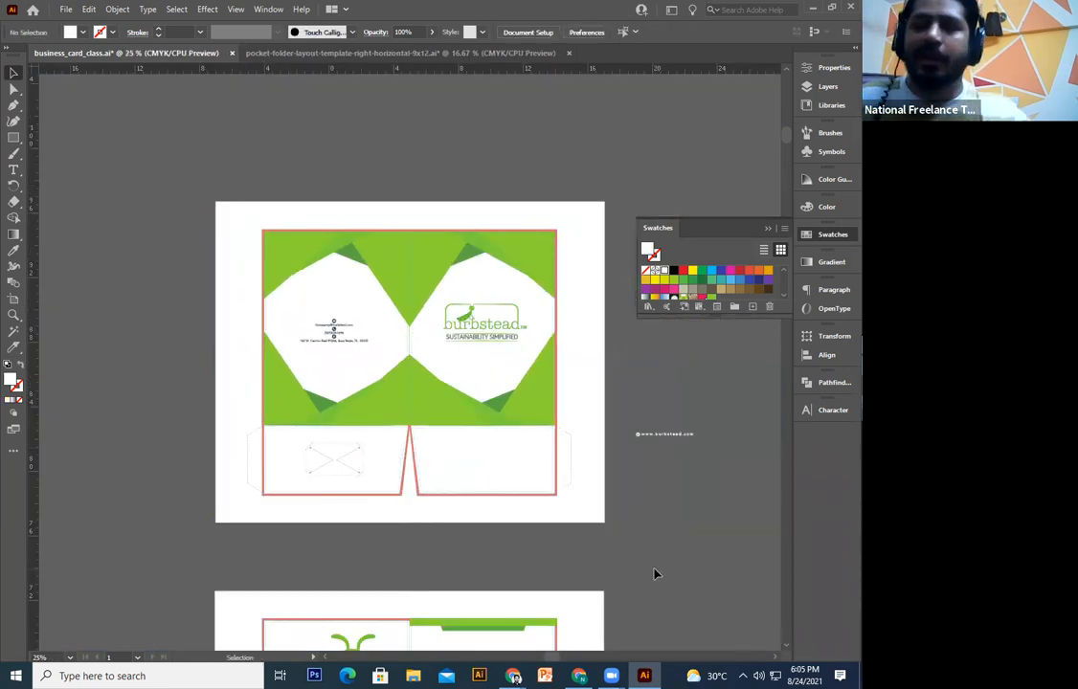
{"action": "key", "text": "ctrl+minus"}
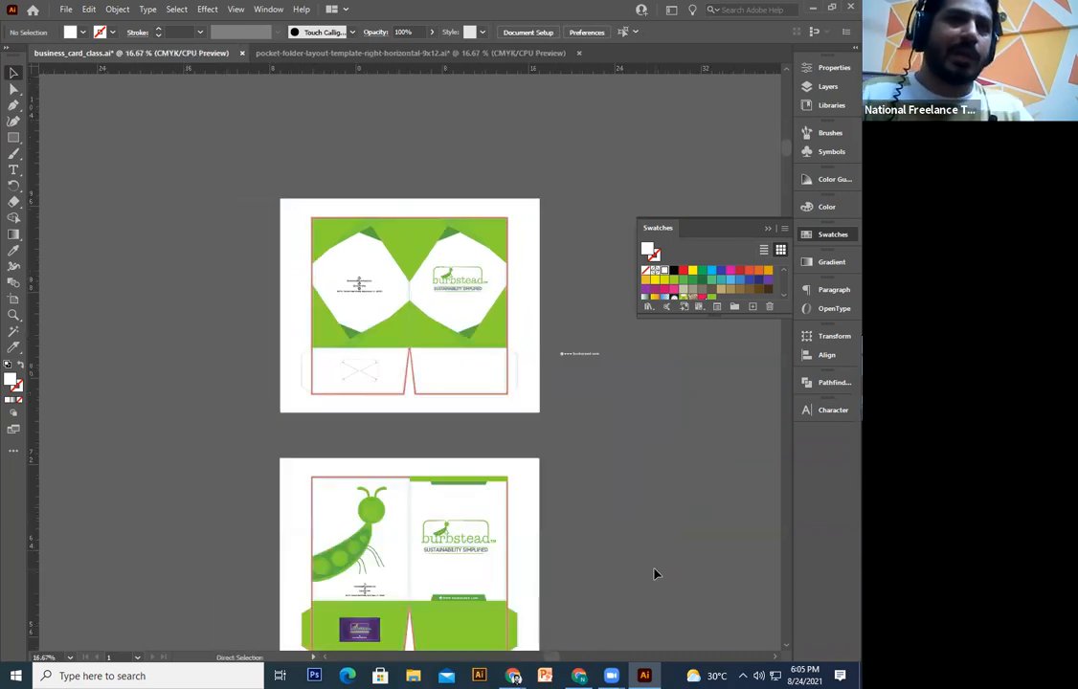
{"action": "scroll", "coordinate": [572, 423], "scroll_direction": "down", "scroll_amount": 3}
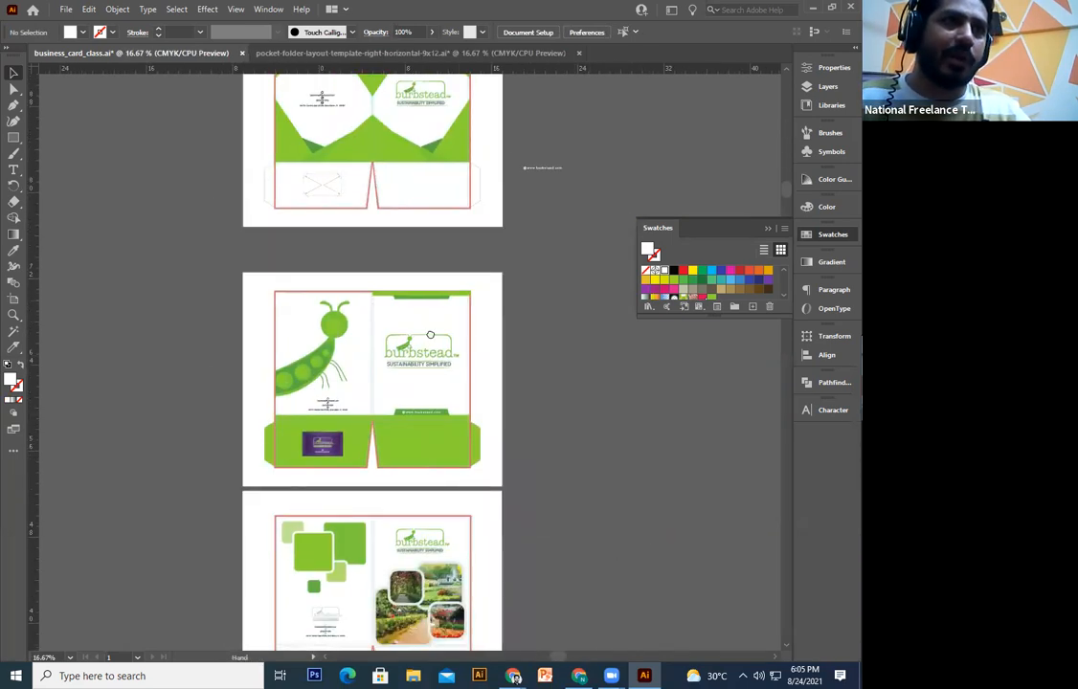
{"action": "scroll", "coordinate": [430, 335], "scroll_direction": "down", "scroll_amount": 8}
{"action": "scroll", "coordinate": [411, 337], "scroll_direction": "up", "scroll_amount": 13}
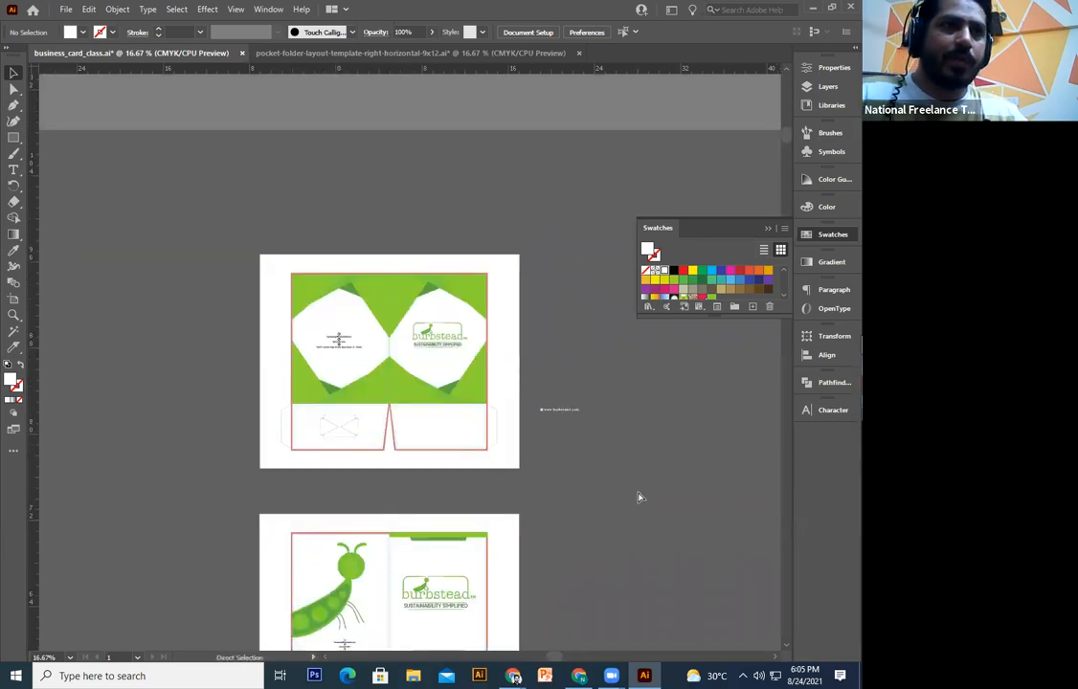
Step: Move the website line with its globe icon from beside the artboard onto the front cover beneath the logo
{"action": "key", "text": "ctrl+plus"}
{"action": "key", "text": "ctrl+plus"}
{"action": "key", "text": "ctrl+plus"}
{"action": "key", "text": "ctrl+plus"}
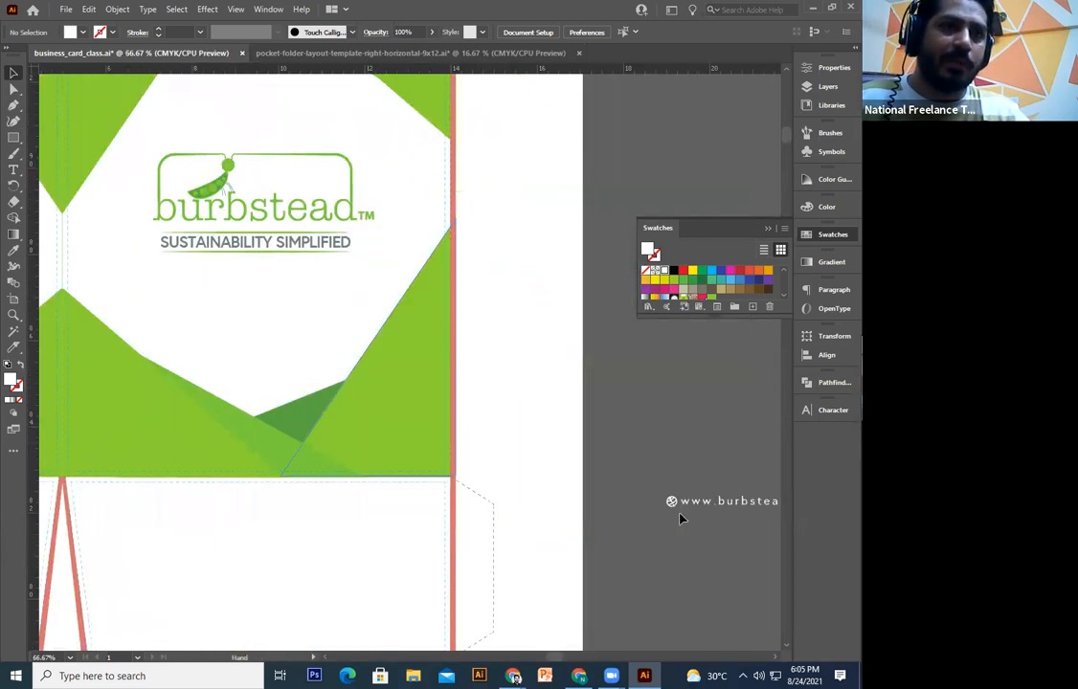
{"action": "scroll", "coordinate": [682, 517], "scroll_direction": "right", "scroll_amount": 2}
{"action": "left_click_drag", "start_coordinate": [689, 503], "coordinate": [137, 332]}
Step: Isolate the website group and stack the globe icon above the middle of the web address
{"action": "double_click", "coordinate": [134, 332]}
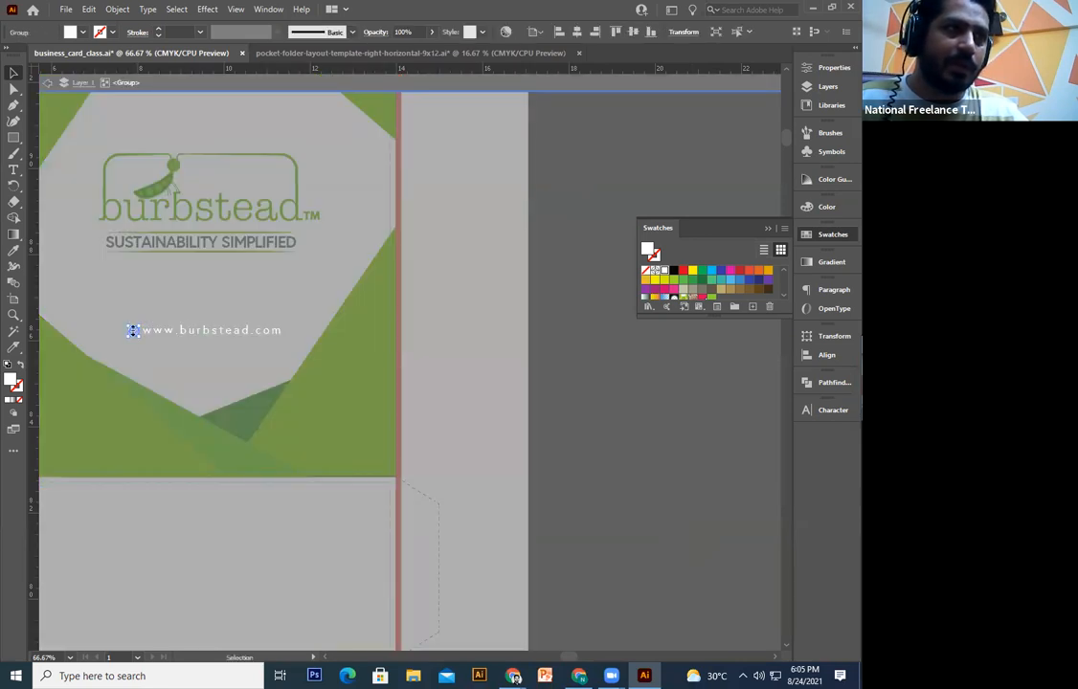
{"action": "key", "text": "ctrl+plus"}
{"action": "key", "text": "ctrl+plus"}
{"action": "key", "text": "ctrl+plus"}
{"action": "left_click_drag", "start_coordinate": [418, 350], "coordinate": [353, 409]}
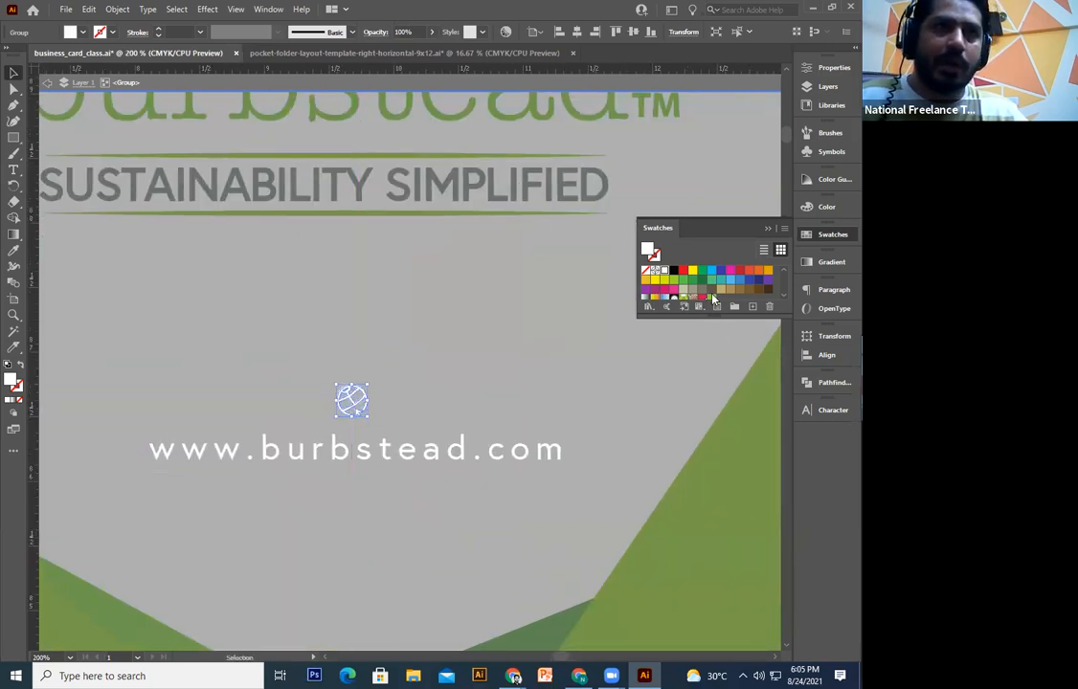
Step: Recolour the globe icon with the light green swatch and the web address with the dark grey swatch
{"action": "scroll", "coordinate": [704, 287], "scroll_direction": "down", "scroll_amount": 2}
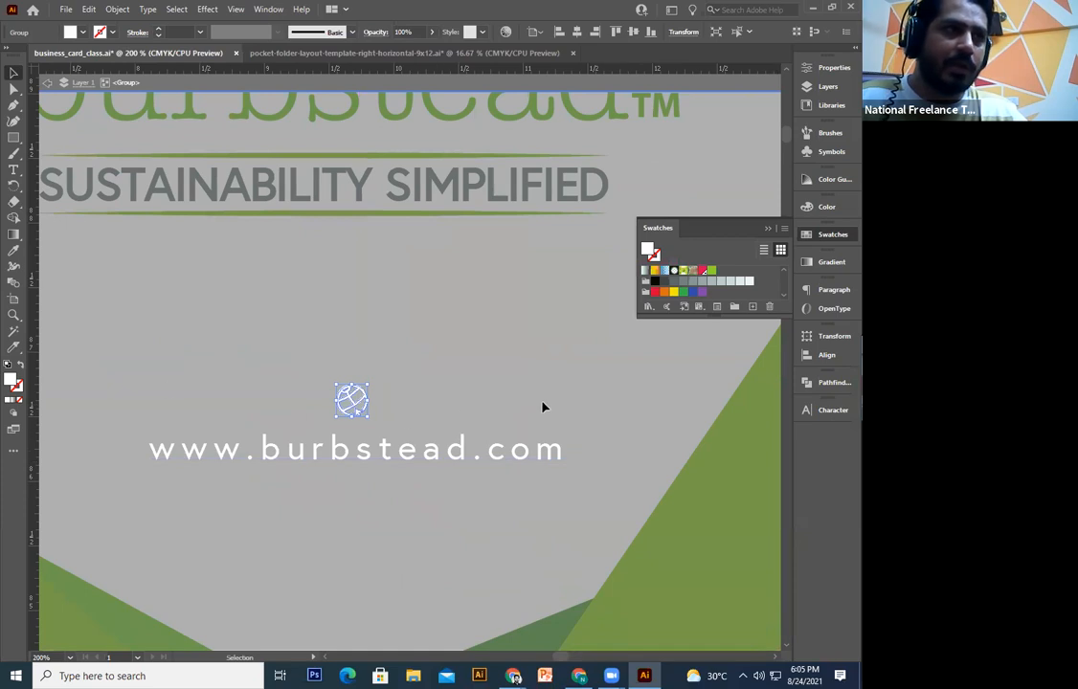
{"action": "left_click", "coordinate": [400, 462]}
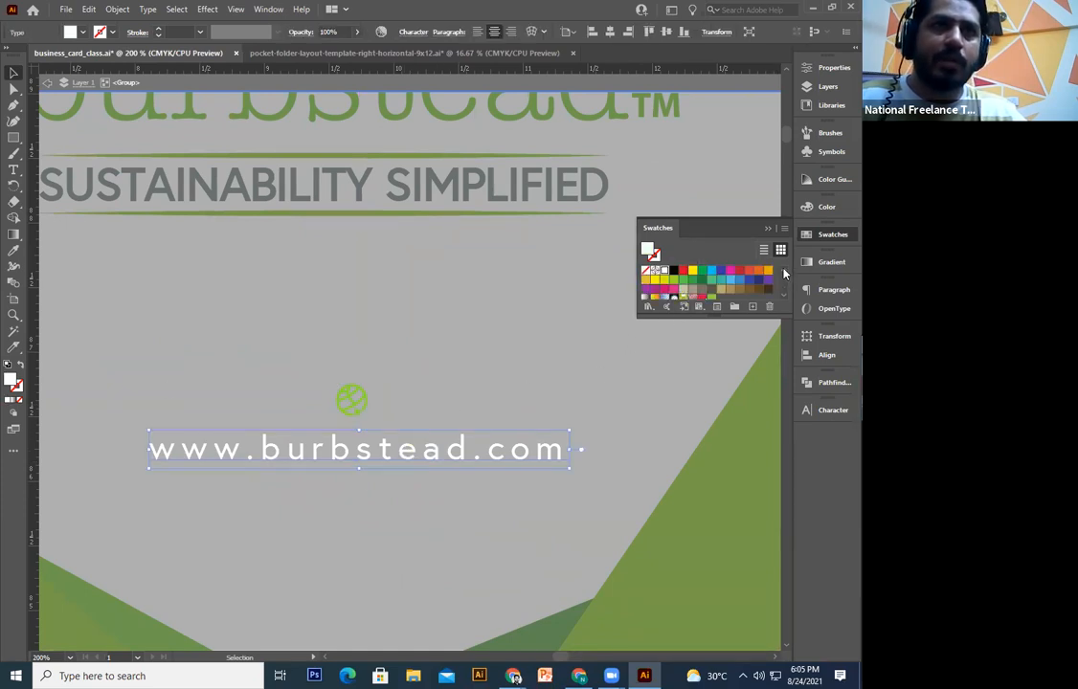
{"action": "scroll", "coordinate": [675, 284], "scroll_direction": "down", "scroll_amount": 2}
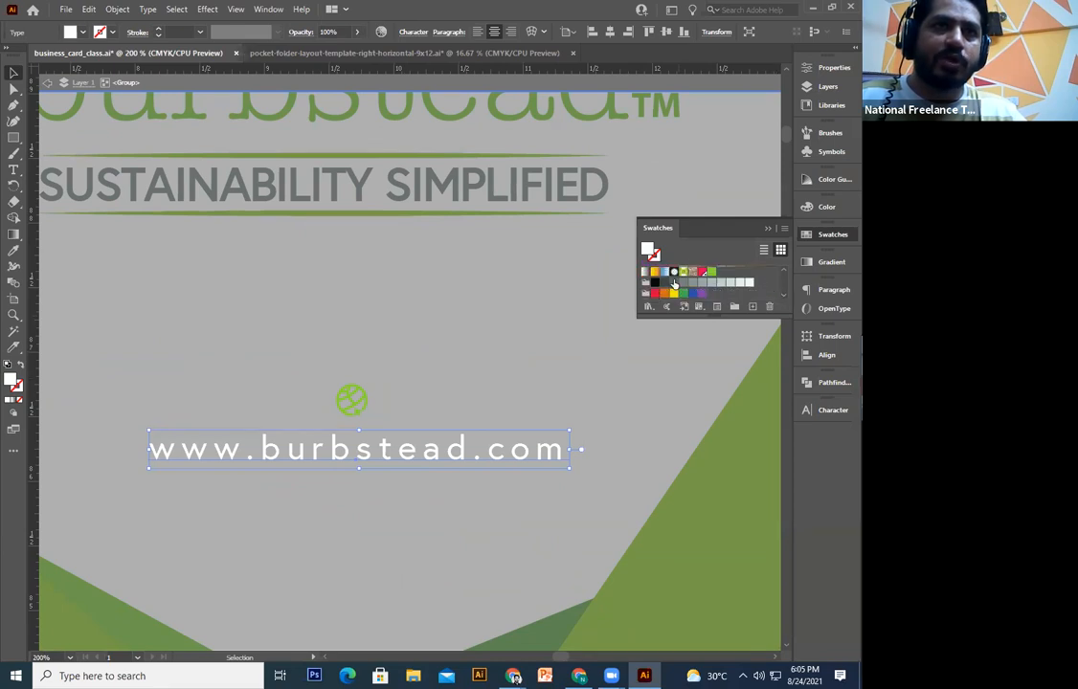
{"action": "double_click", "coordinate": [514, 396]}
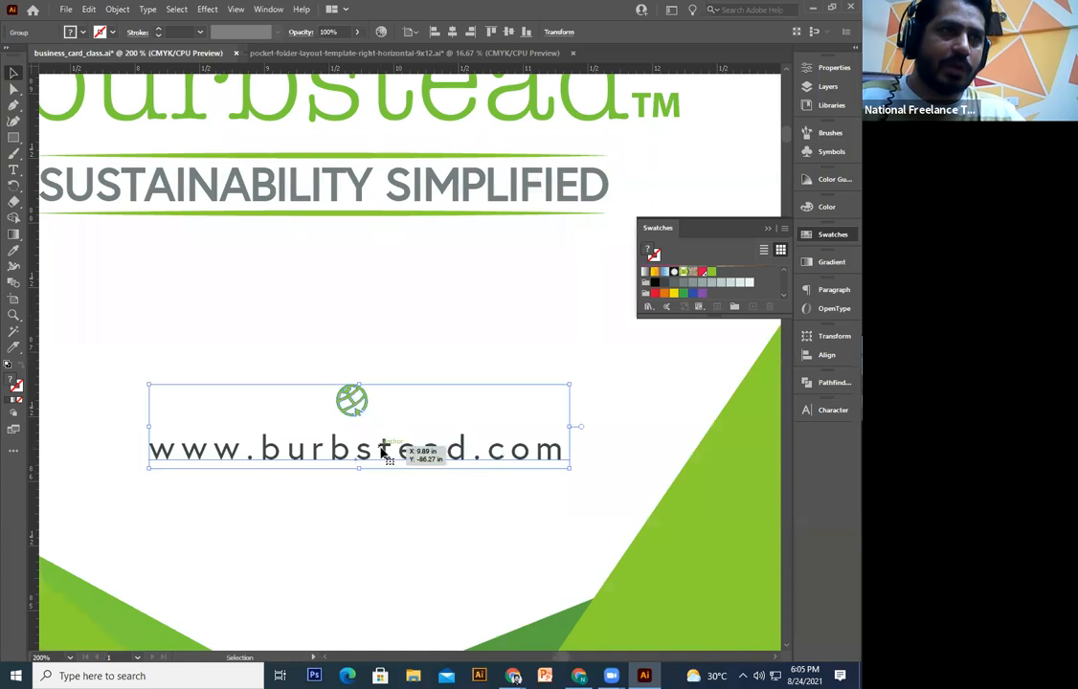
Step: Bring the globe icon closer to the web address inside the website group and centre the two horizontally
{"action": "double_click", "coordinate": [383, 452]}
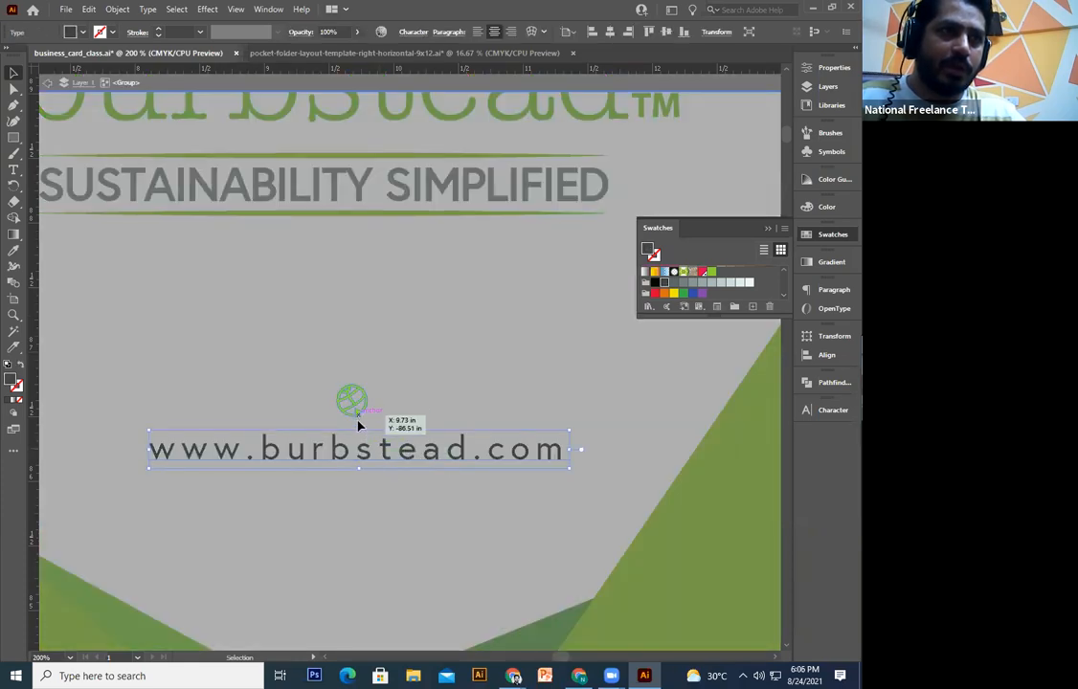
{"action": "left_click", "coordinate": [358, 421]}
{"action": "left_click", "coordinate": [367, 454], "text": "shift"}
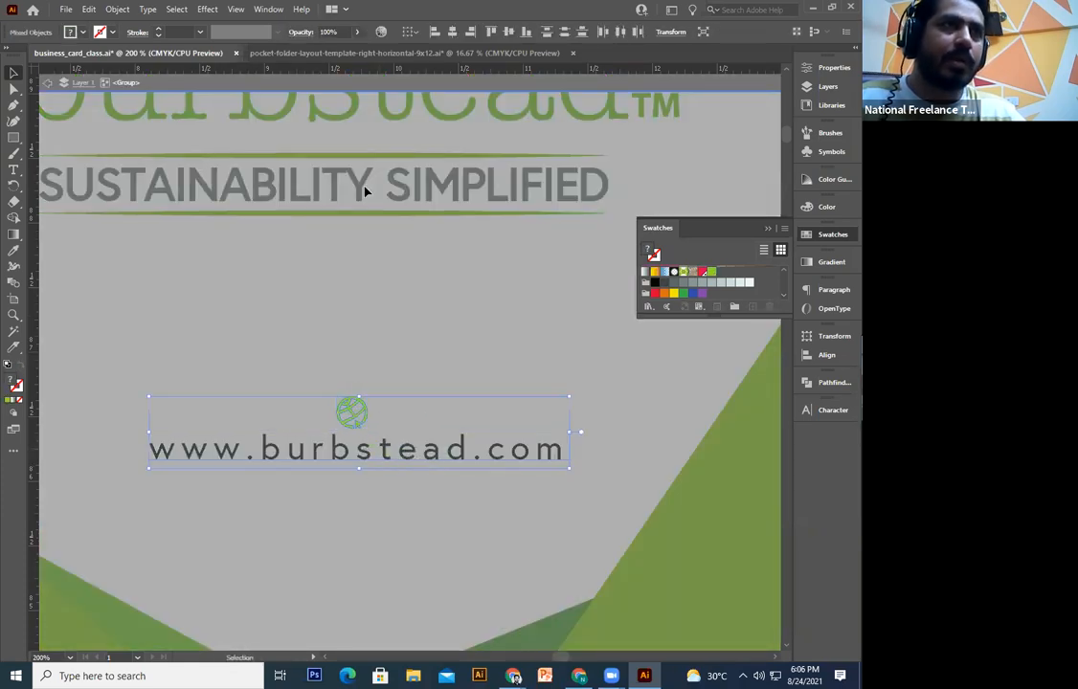
{"action": "key", "text": "a"}
Step: Move the website block to the lower part of the front cover's white area, above the bottom tip
{"action": "scroll", "coordinate": [431, 326], "scroll_direction": "down", "scroll_amount": 3}
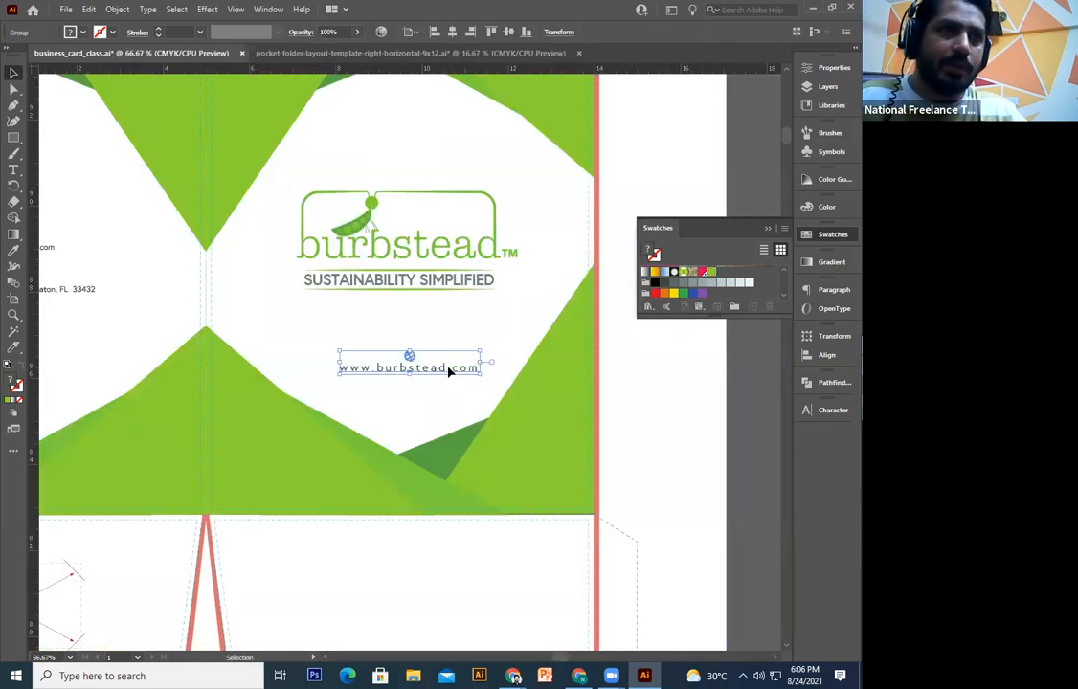
{"action": "left_click_drag", "start_coordinate": [447, 366], "coordinate": [424, 396]}
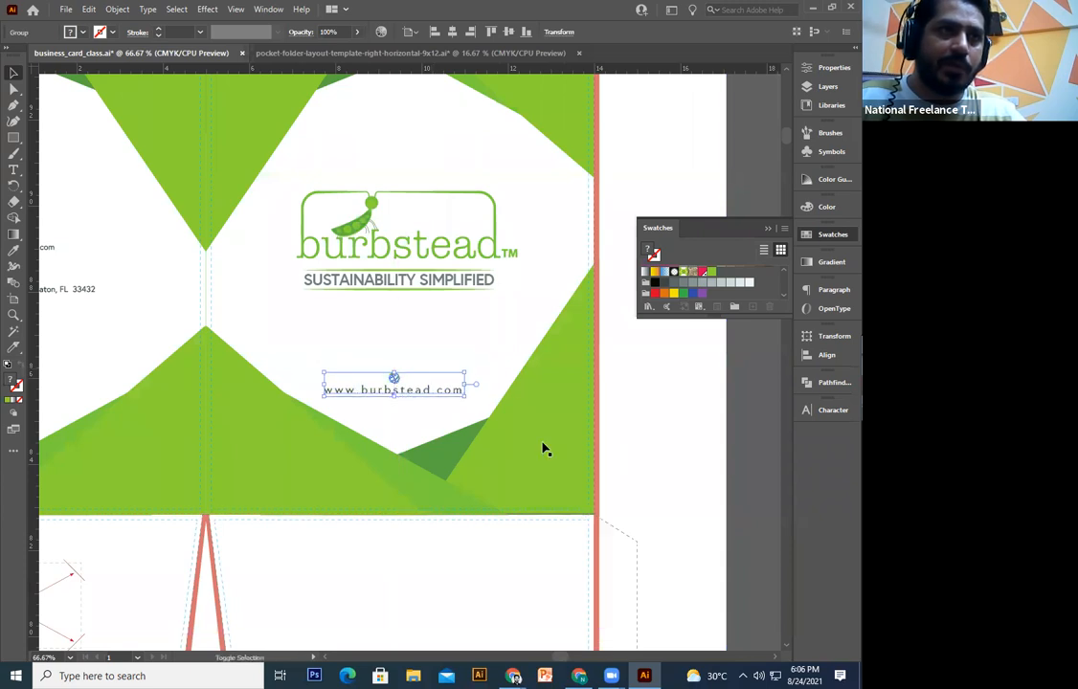
{"action": "left_click", "coordinate": [685, 438]}
Step: Examine the completed covers as a whole alongside the other pocket-folder variations in the document
{"action": "key", "text": "ctrl+minus"}
{"action": "key", "text": "ctrl+minus"}
{"action": "key", "text": "ctrl+minus"}
{"action": "key", "text": "ctrl+plus"}
{"action": "key", "text": "ctrl+minus"}
{"action": "left_click_drag", "start_coordinate": [507, 584], "coordinate": [463, 204]}
{"action": "scroll", "coordinate": [465, 383], "scroll_direction": "up", "scroll_amount": 3}
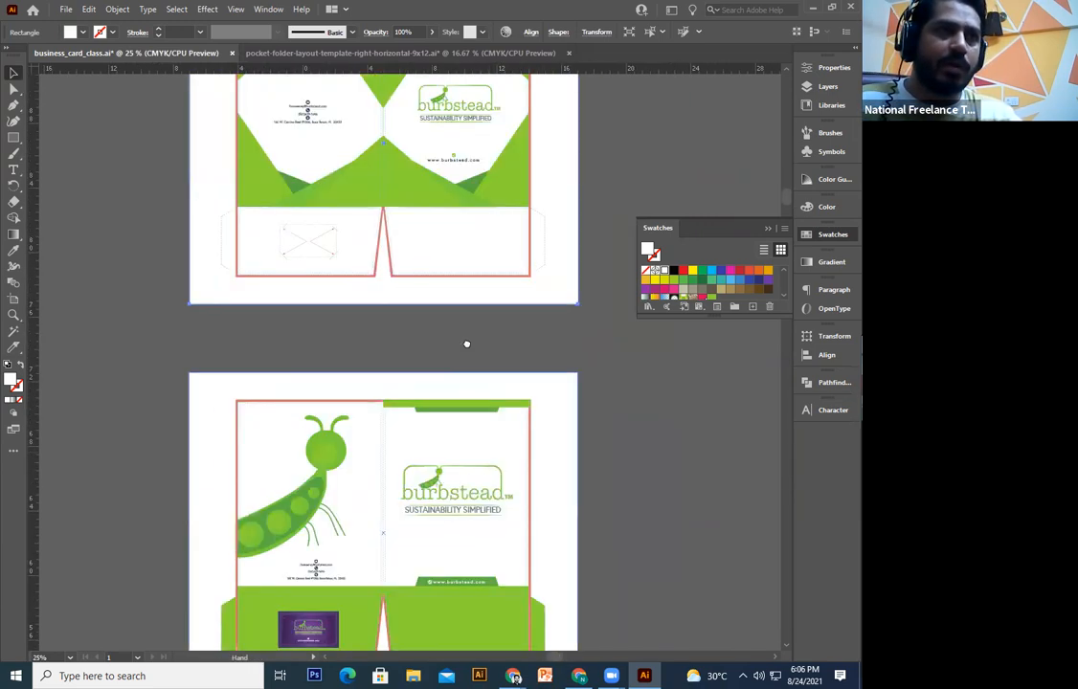
{"action": "scroll", "coordinate": [474, 421], "scroll_direction": "down", "scroll_amount": 7}
{"action": "scroll", "coordinate": [460, 354], "scroll_direction": "down", "scroll_amount": 3}
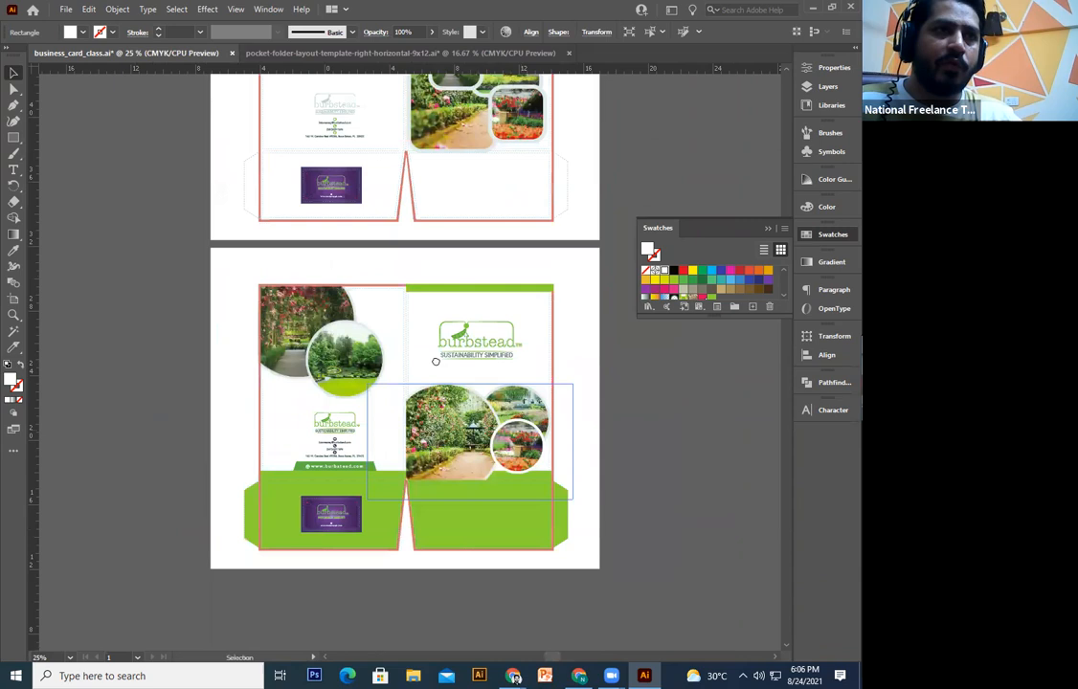
{"action": "scroll", "coordinate": [406, 383], "scroll_direction": "up", "scroll_amount": 7}
{"action": "key", "text": "ctrl+minus"}
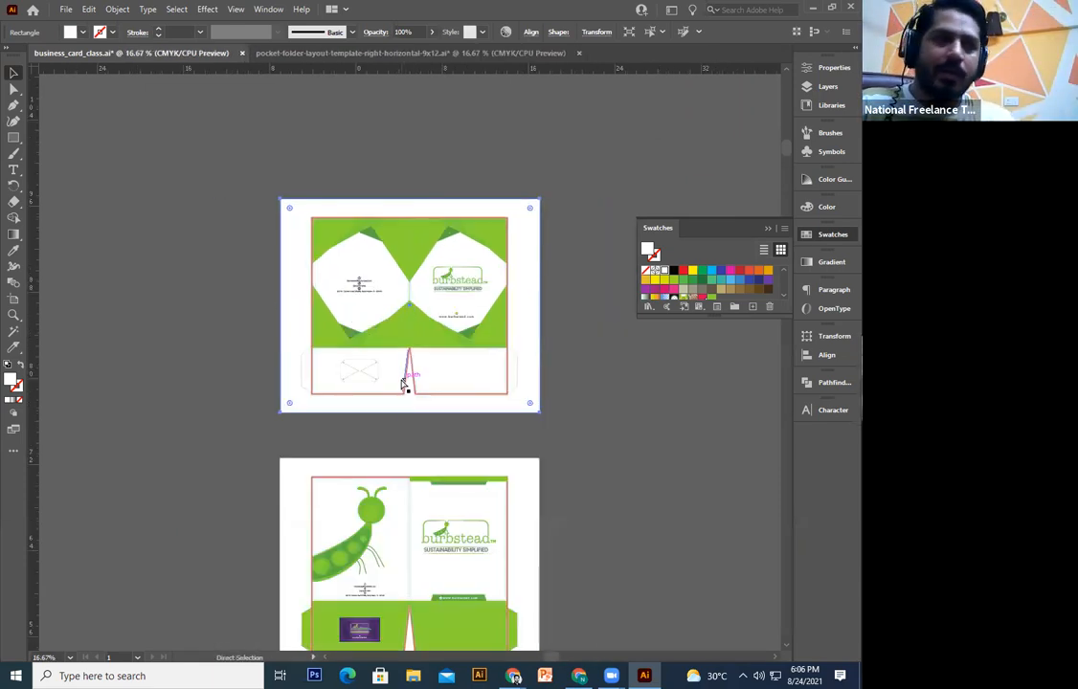
{"action": "key", "text": "ctrl+plus"}
{"action": "key", "text": "ctrl+minus"}
{"action": "key", "text": "ctrl+plus"}
{"action": "key", "text": "ctrl+plus"}
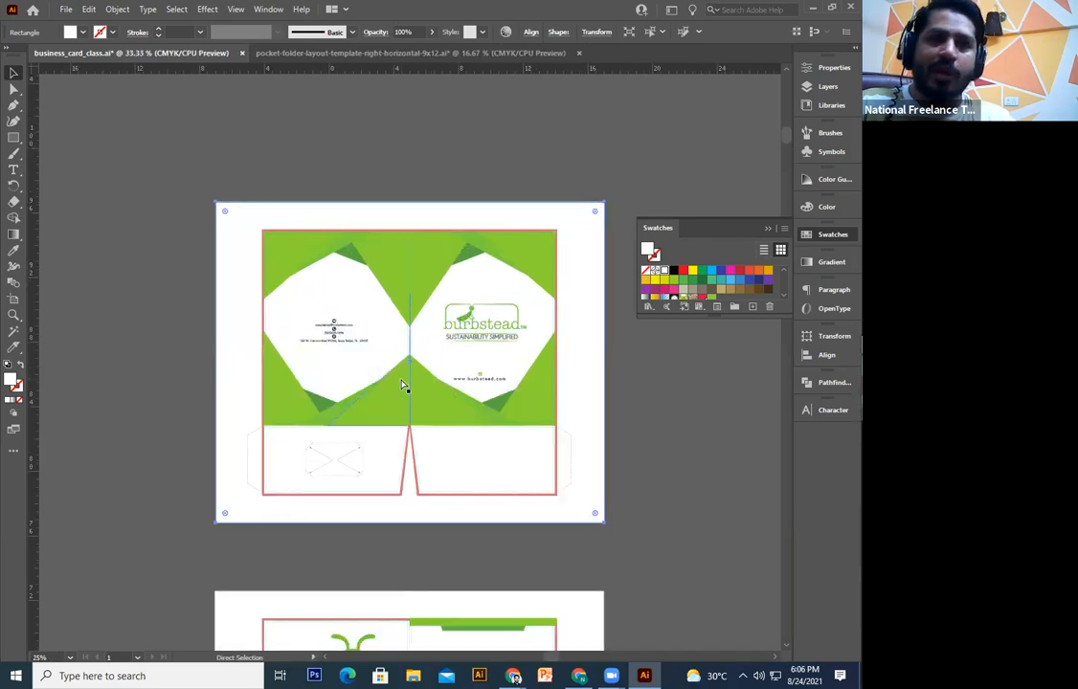
{"action": "key", "text": "ctrl+minus"}
{"action": "key", "text": "v"}
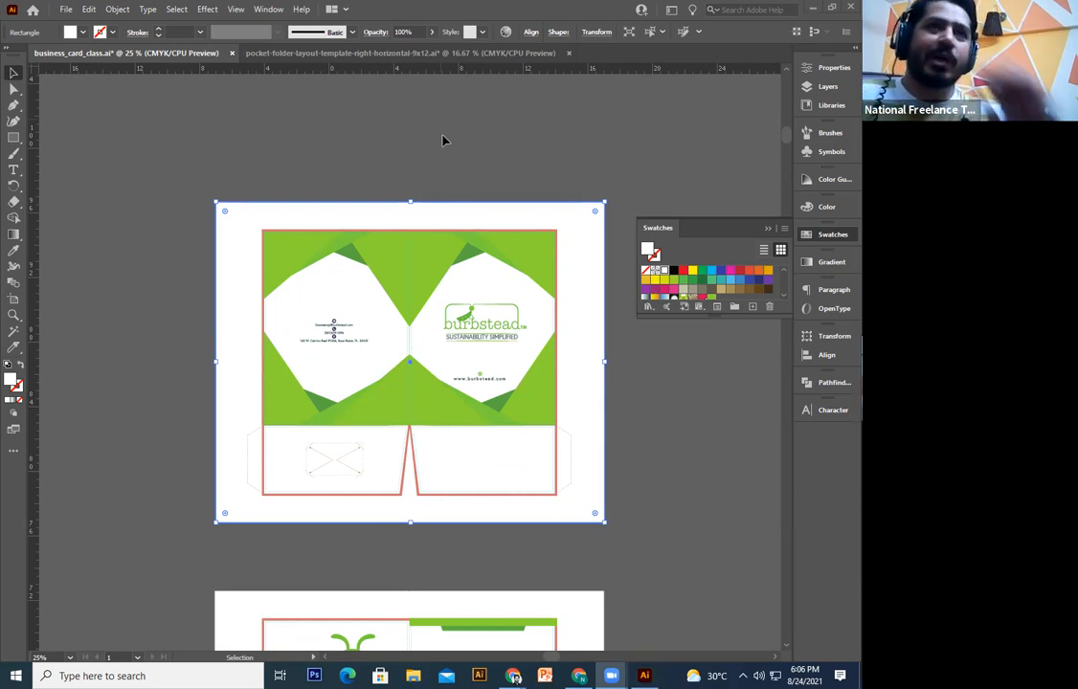
Step: Switch to File Explorer and search the Downloads folder for "folder"
{"action": "left_click", "coordinate": [803, 8]}
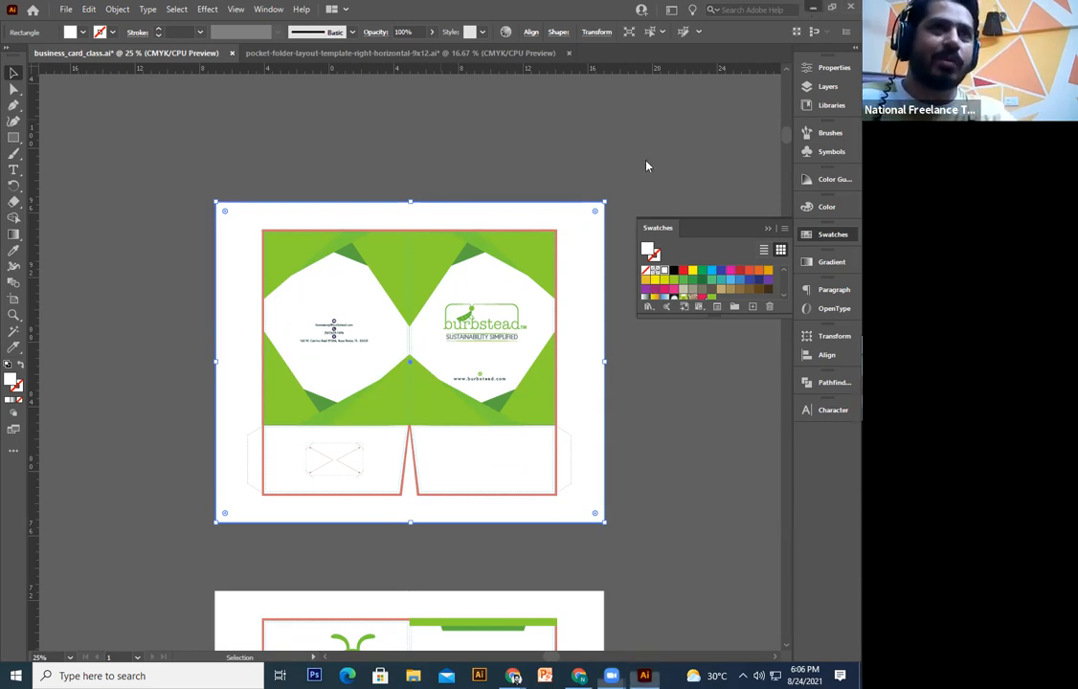
{"action": "key", "text": "super+d"}
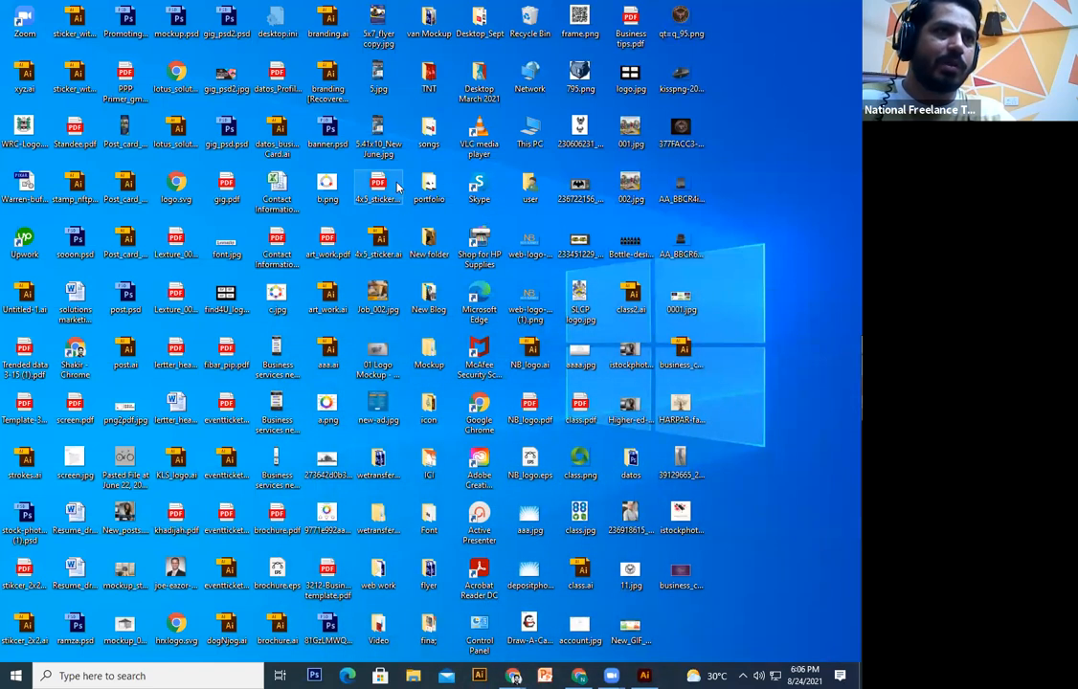
{"action": "key", "text": "super+e"}
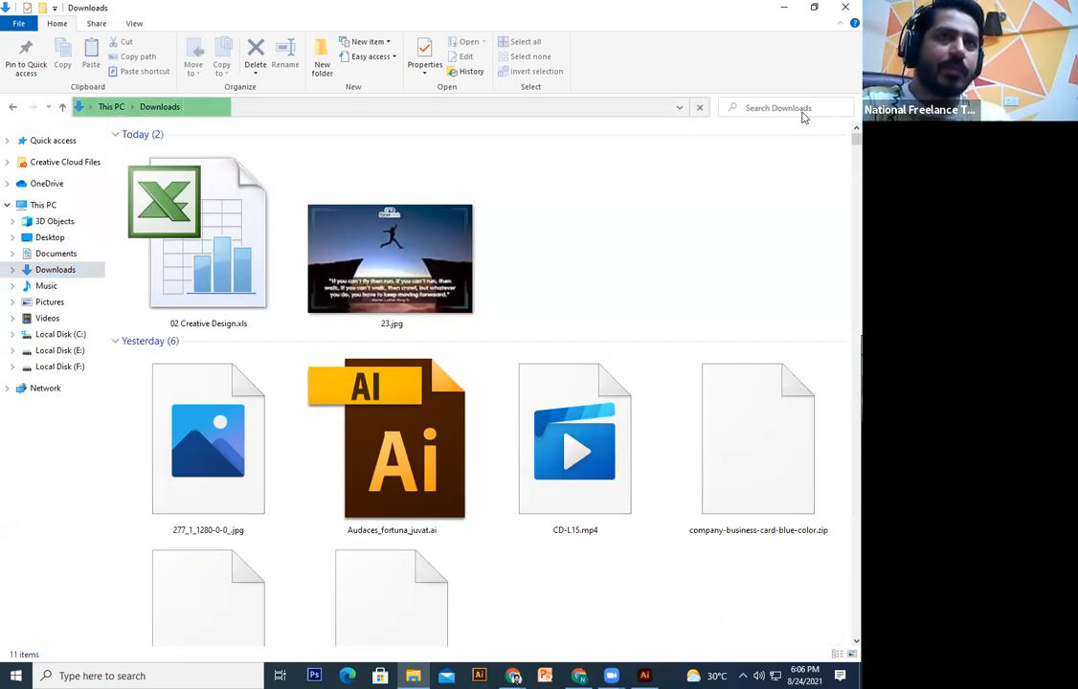
{"action": "left_click", "coordinate": [804, 113]}
{"action": "type", "text": "folder"}
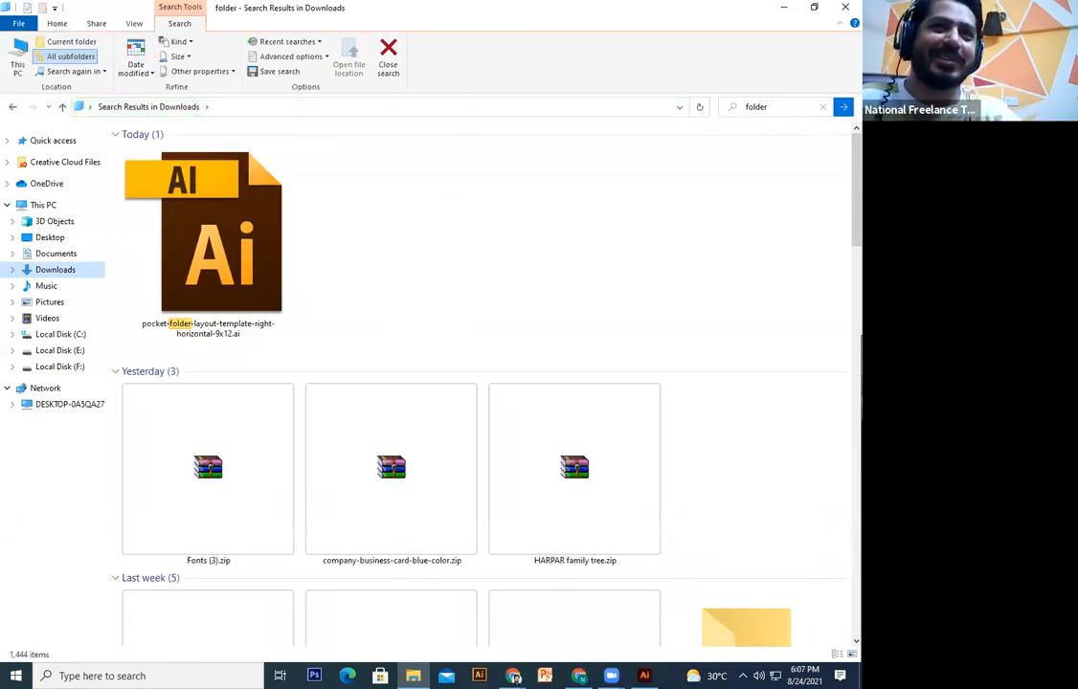
Step: Look through the remaining folder matches, and search Downloads for "mockup" and look over those files
{"action": "scroll", "coordinate": [843, 242], "scroll_direction": "down", "scroll_amount": 2}
{"action": "left_click_drag", "start_coordinate": [843, 244], "coordinate": [843, 574]}
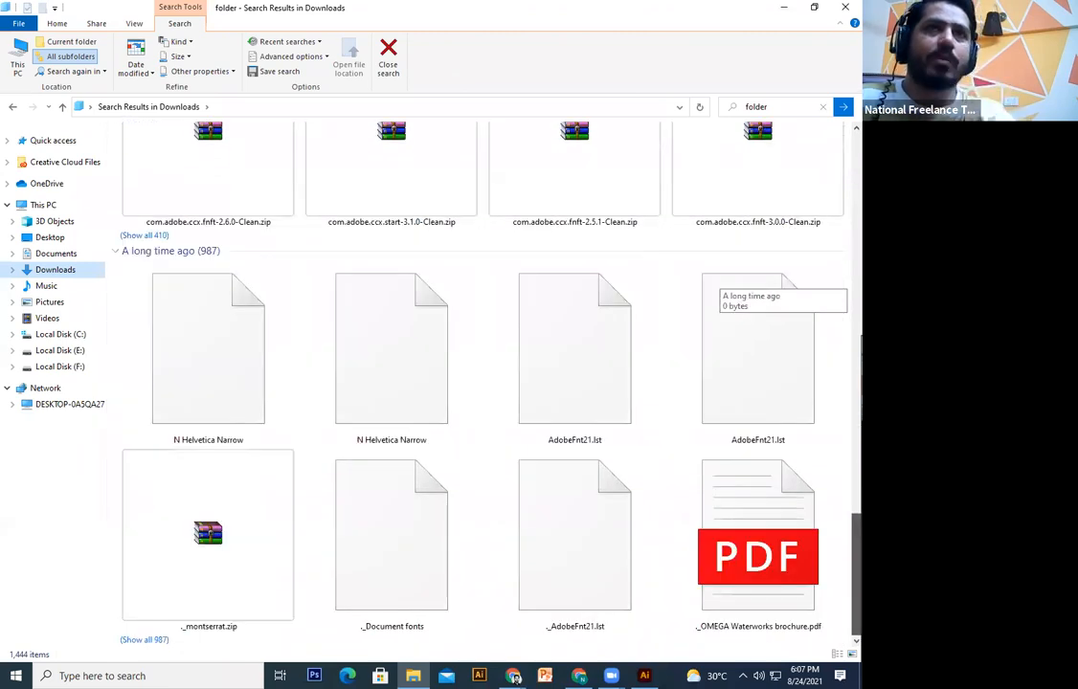
{"action": "left_click", "coordinate": [770, 107]}
{"action": "type", "text": "mockup"}
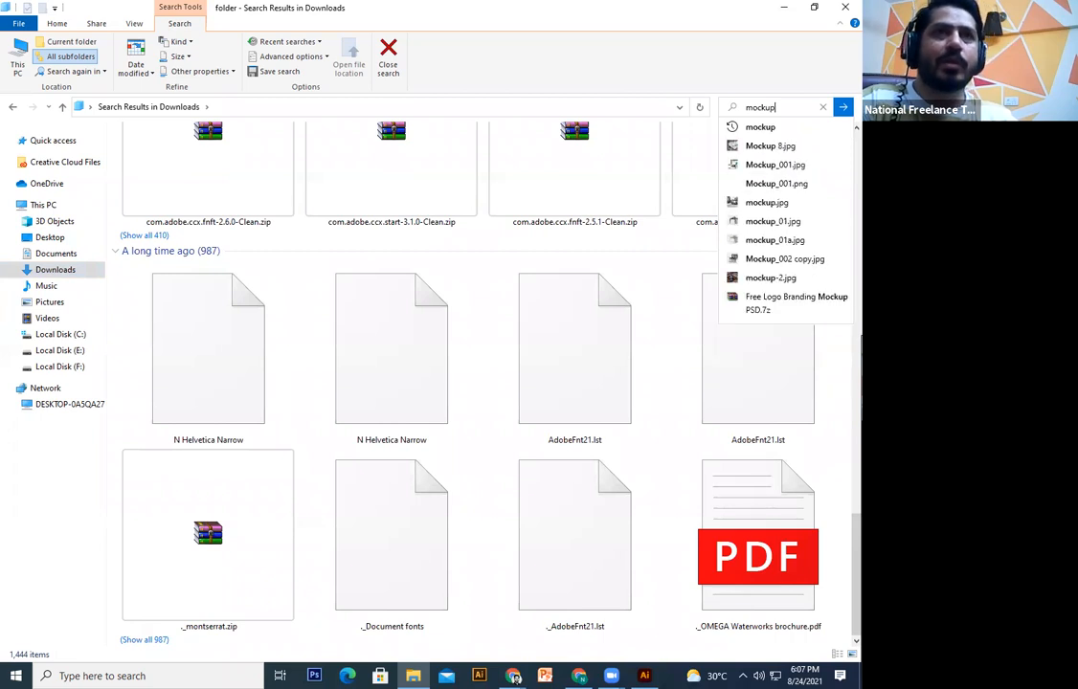
{"action": "key", "text": "Return"}
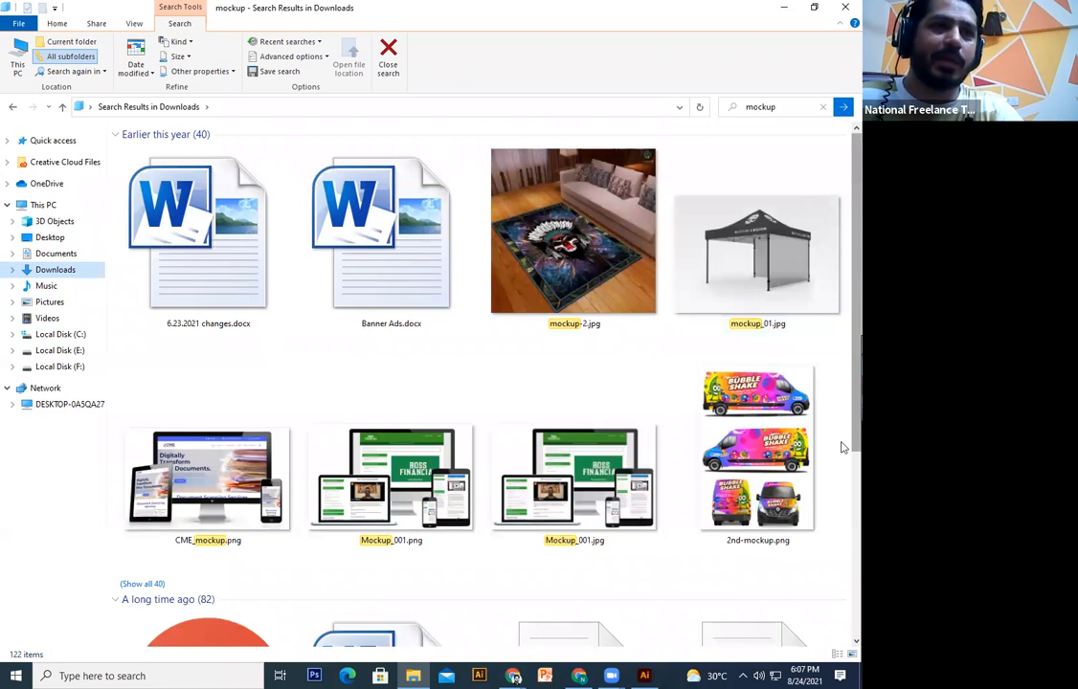
{"action": "scroll", "coordinate": [752, 287], "scroll_direction": "down", "scroll_amount": 4}
{"action": "scroll", "coordinate": [750, 144], "scroll_direction": "up", "scroll_amount": 4}
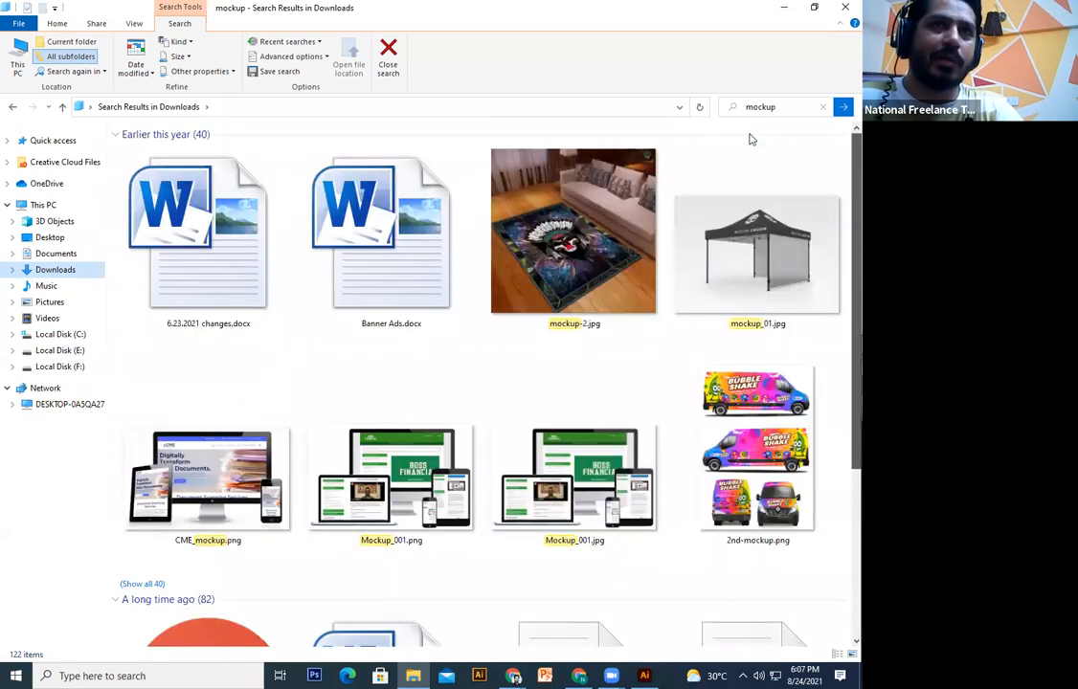
Step: Search Downloads for all Photoshop files with "*.psd" and look through them for a usable folder mockup
{"action": "key", "text": "ctrl+e"}
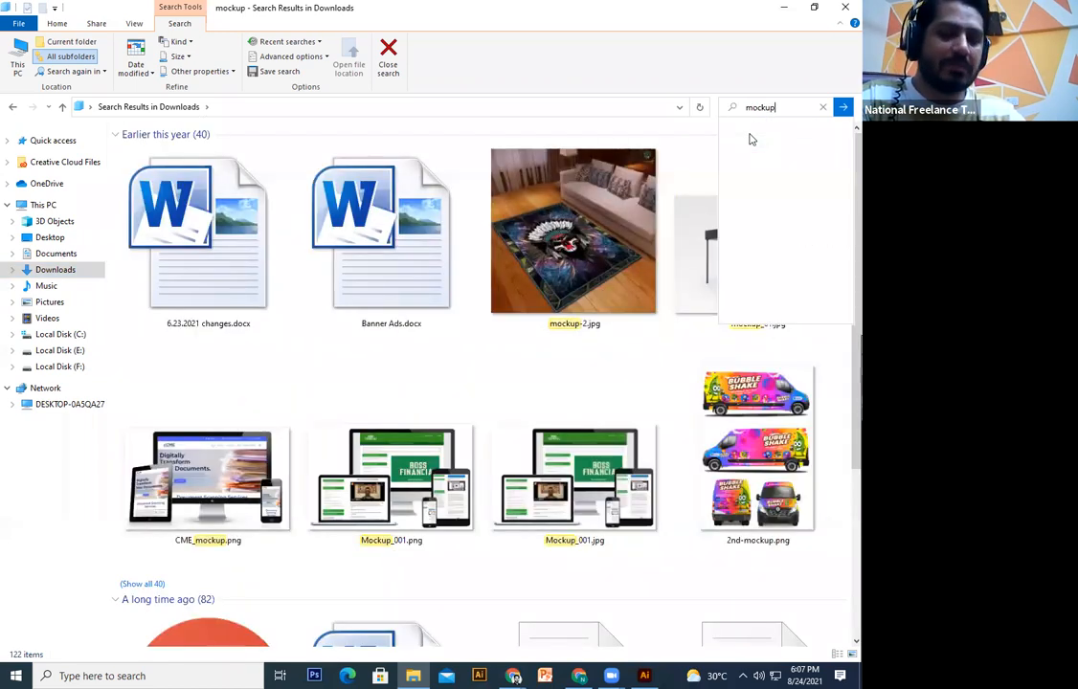
{"action": "type", "text": "*.psd"}
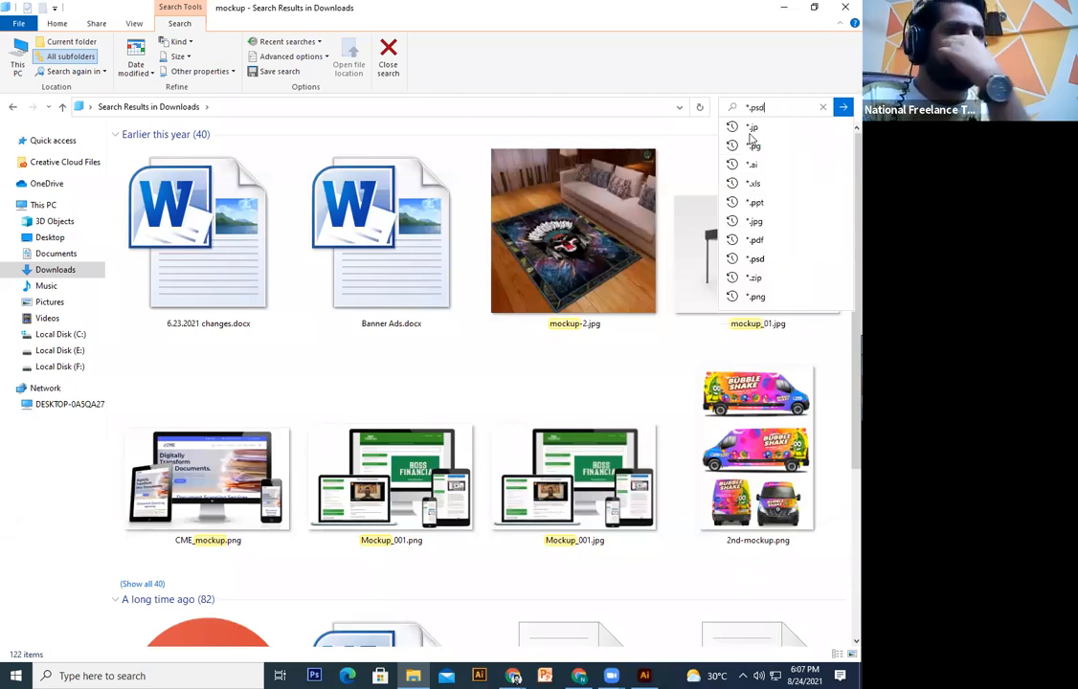
{"action": "key", "text": "Return"}
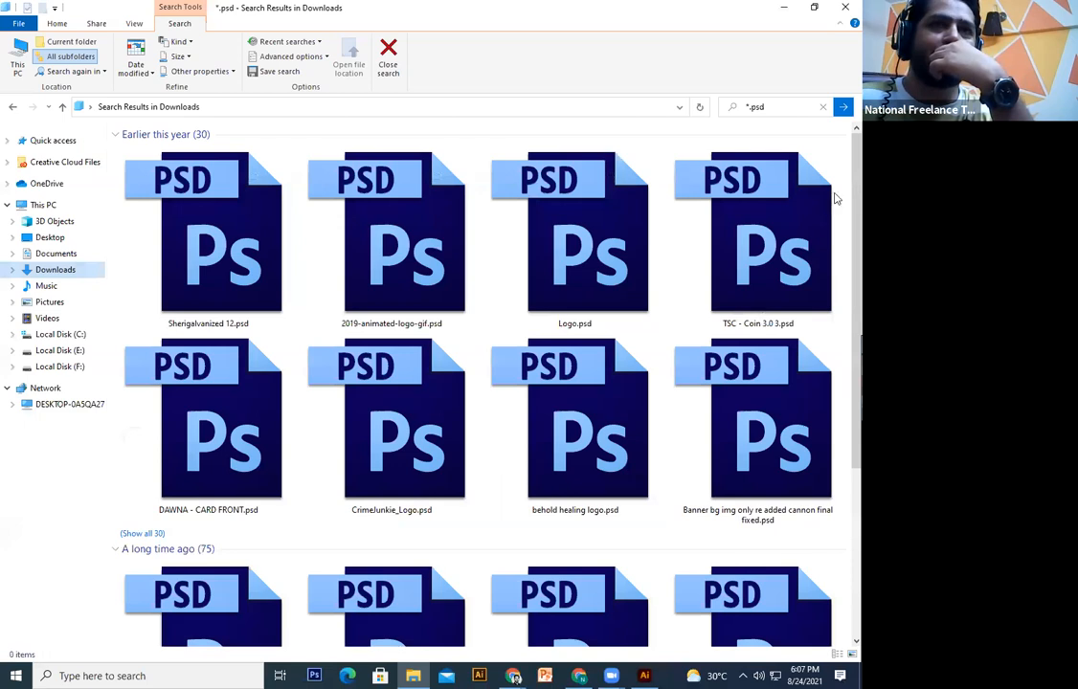
{"action": "scroll", "coordinate": [842, 433], "scroll_direction": "down", "scroll_amount": 3}
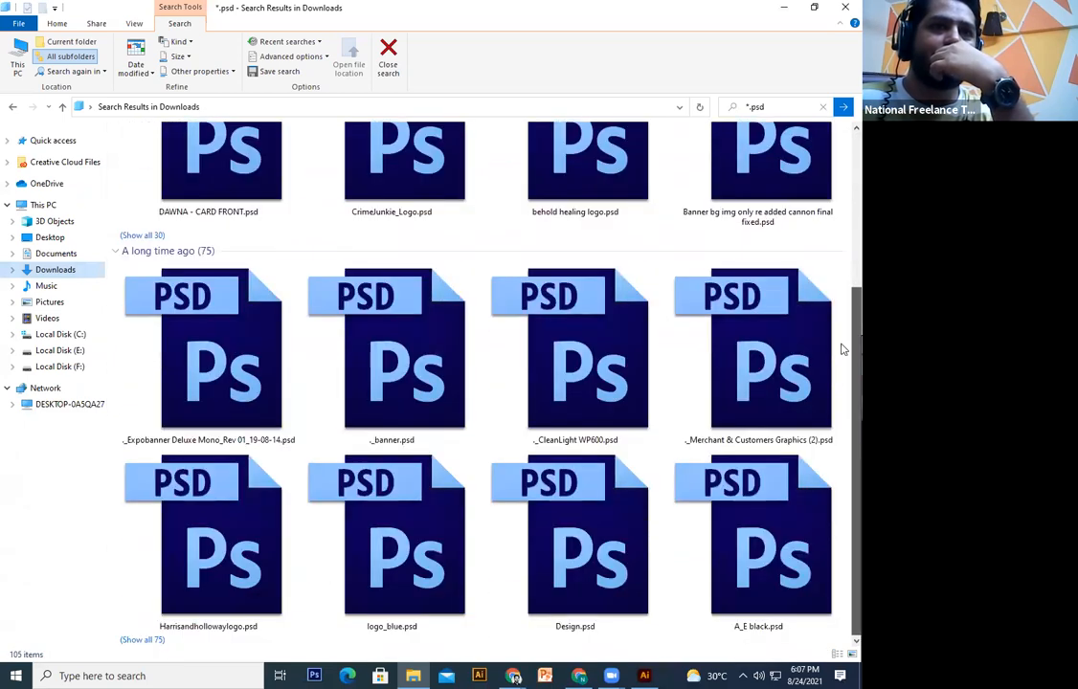
{"action": "scroll", "coordinate": [268, 325], "scroll_direction": "up", "scroll_amount": 3}
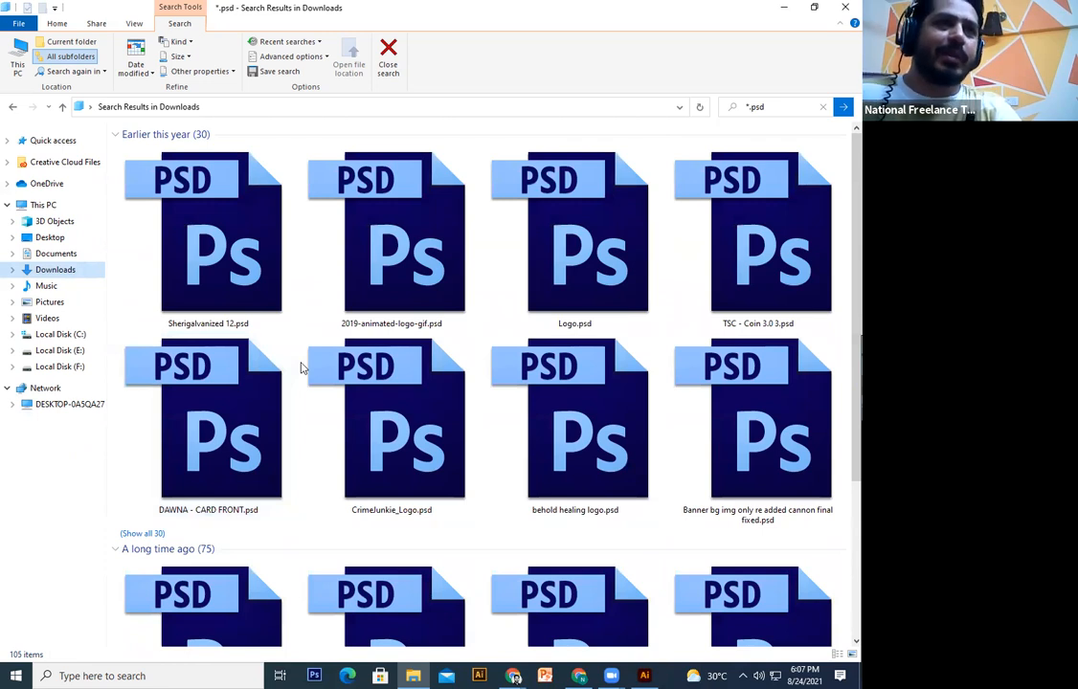
{"action": "left_click", "coordinate": [763, 107]}
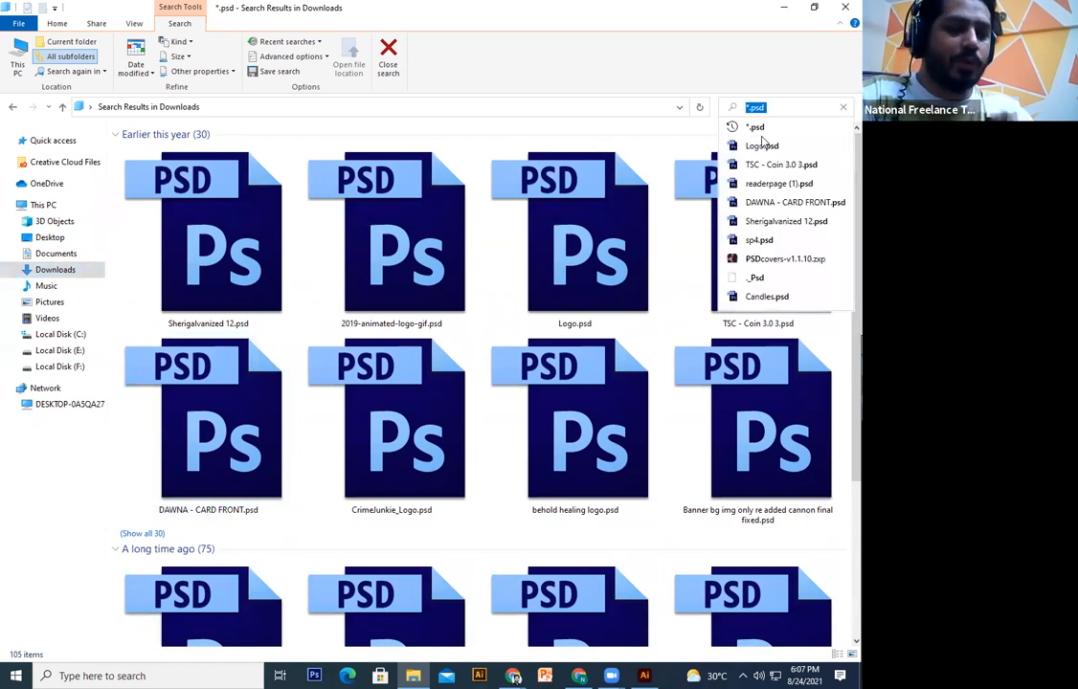
{"action": "type", "text": "mox"}
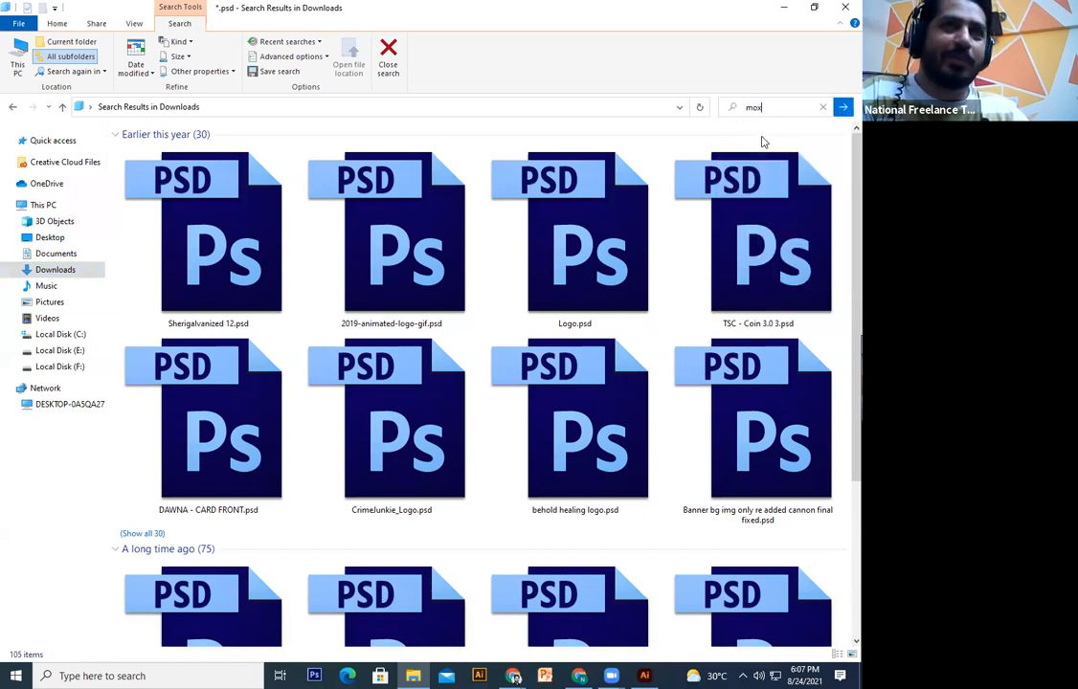
{"action": "type", "text": "kup"}
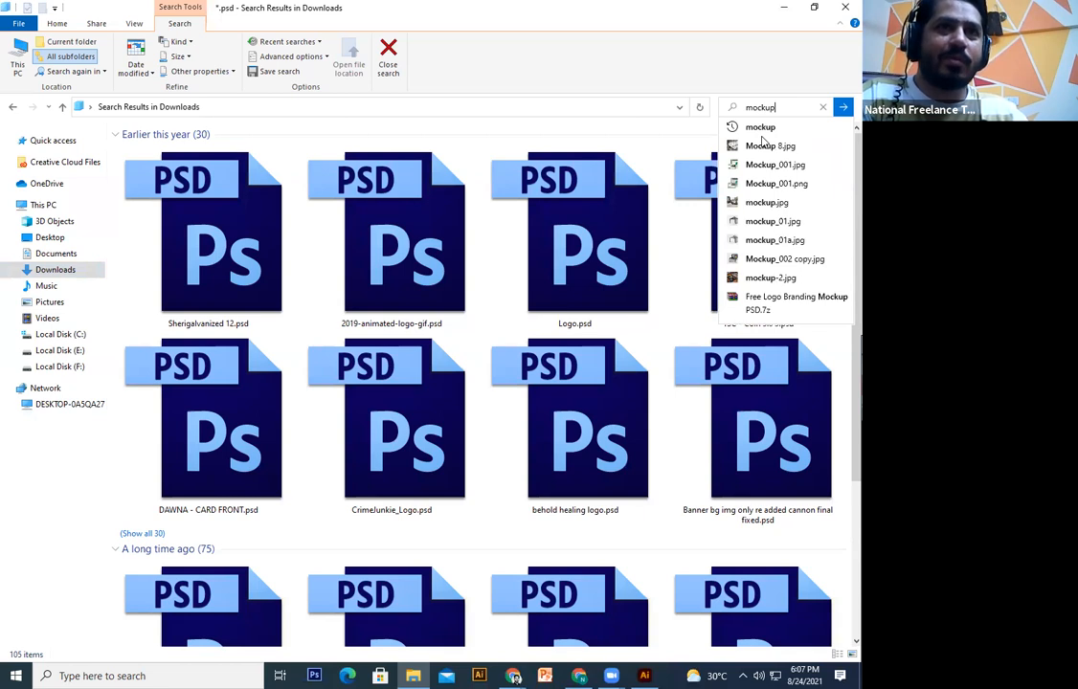
Step: Search Downloads for "presentation" and look through the matching files from recent to older ones
{"action": "key", "text": "ctrl+a"}
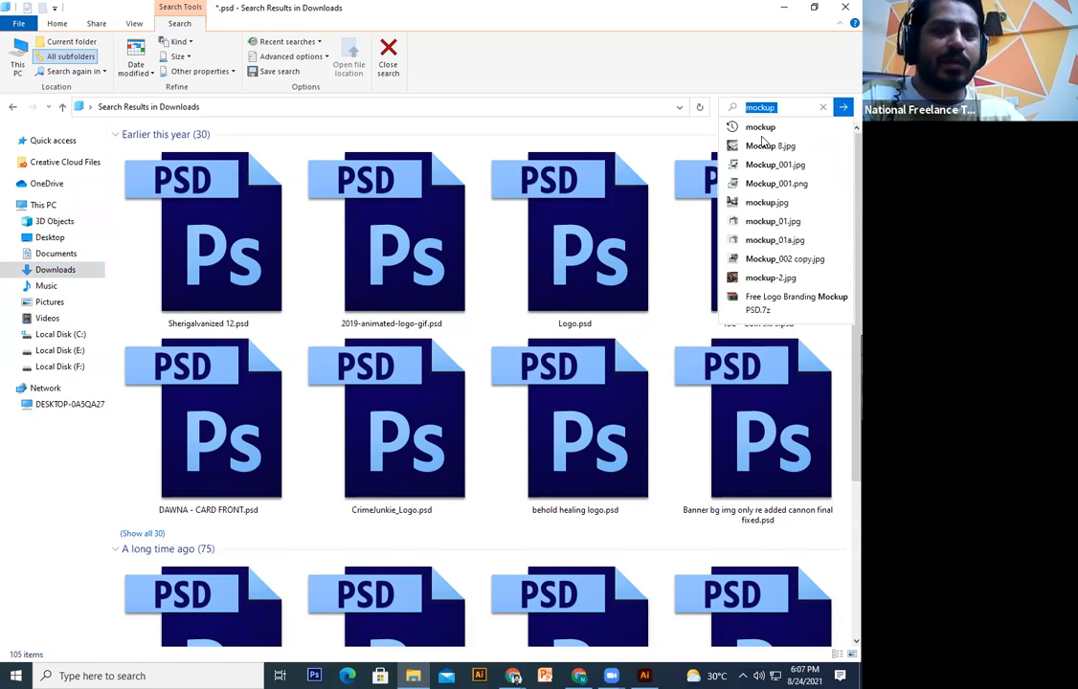
{"action": "type", "text": "presen"}
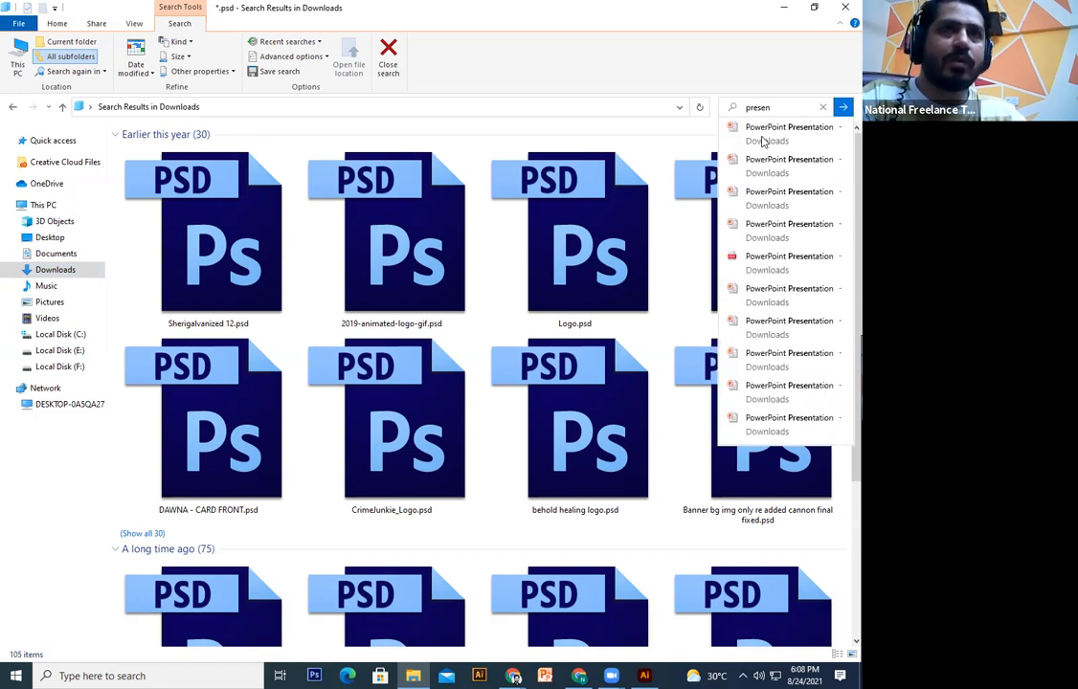
{"action": "type", "text": "tation"}
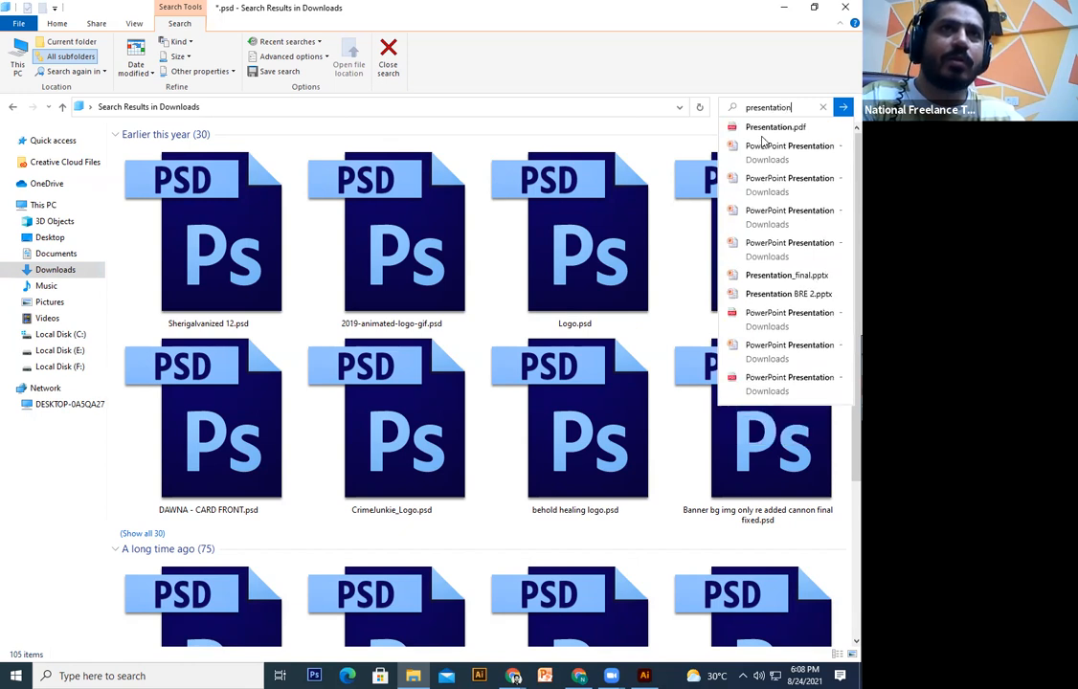
{"action": "key", "text": "Return"}
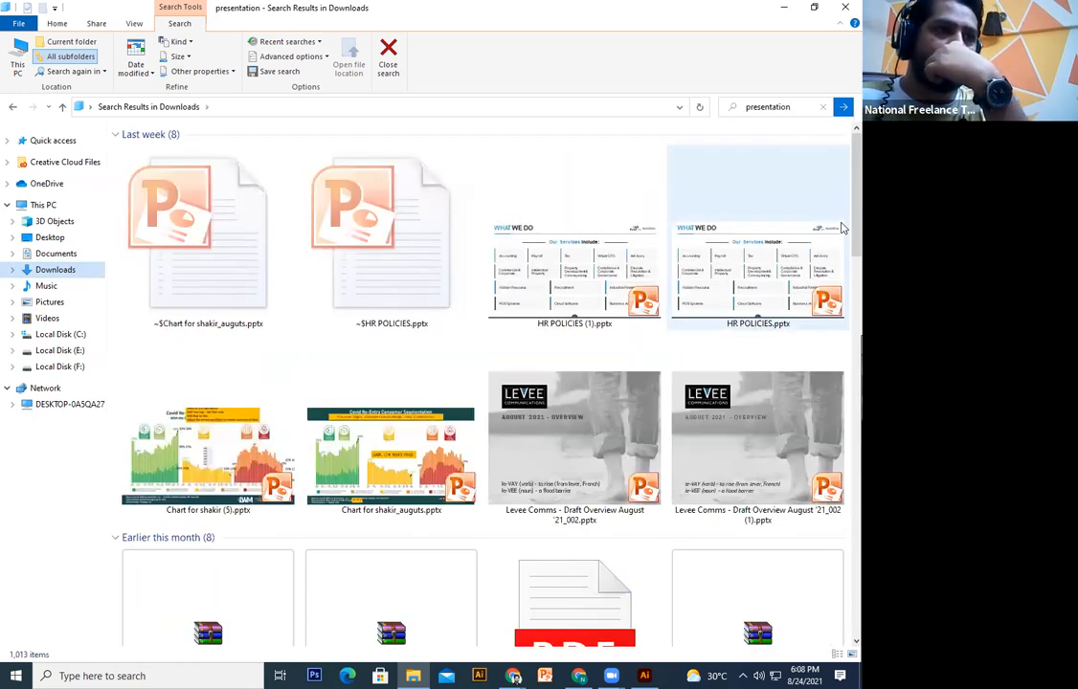
{"action": "scroll", "coordinate": [843, 234], "scroll_direction": "down", "scroll_amount": 2}
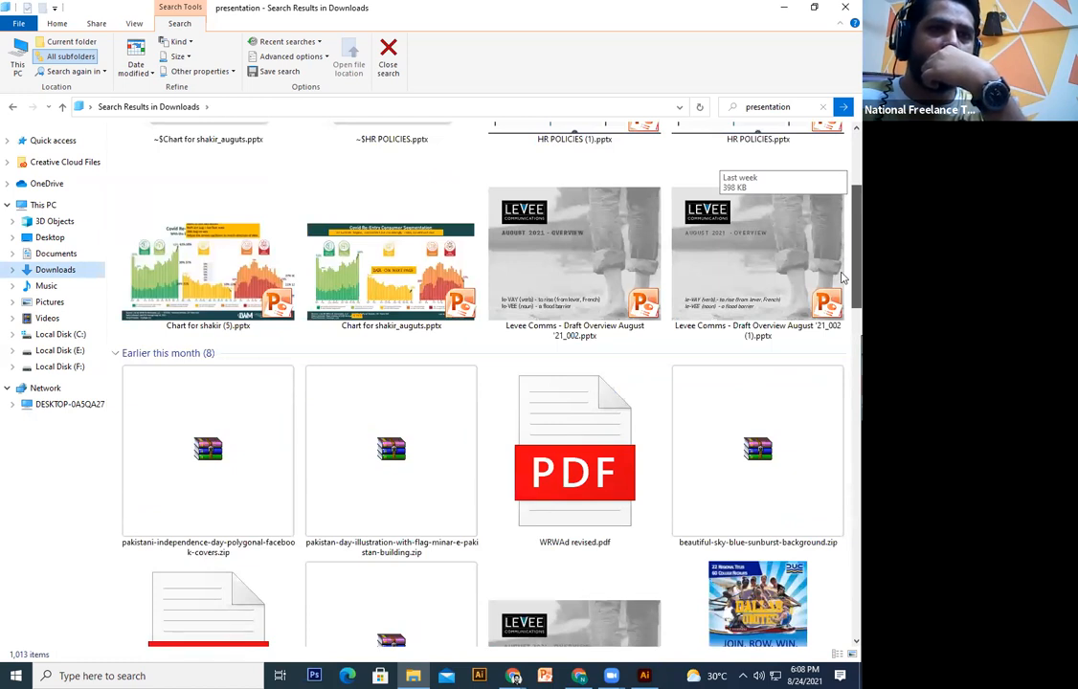
{"action": "scroll", "coordinate": [843, 287], "scroll_direction": "down", "scroll_amount": 3}
{"action": "scroll", "coordinate": [842, 364], "scroll_direction": "down", "scroll_amount": 7}
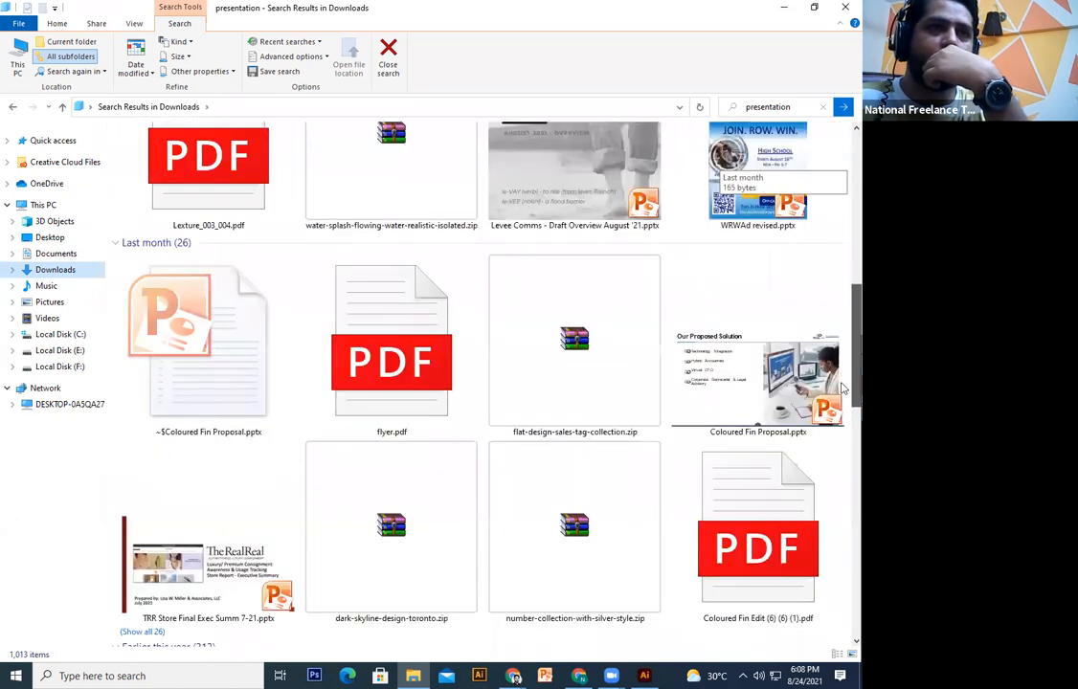
{"action": "scroll", "coordinate": [577, 287], "scroll_direction": "down", "scroll_amount": 8}
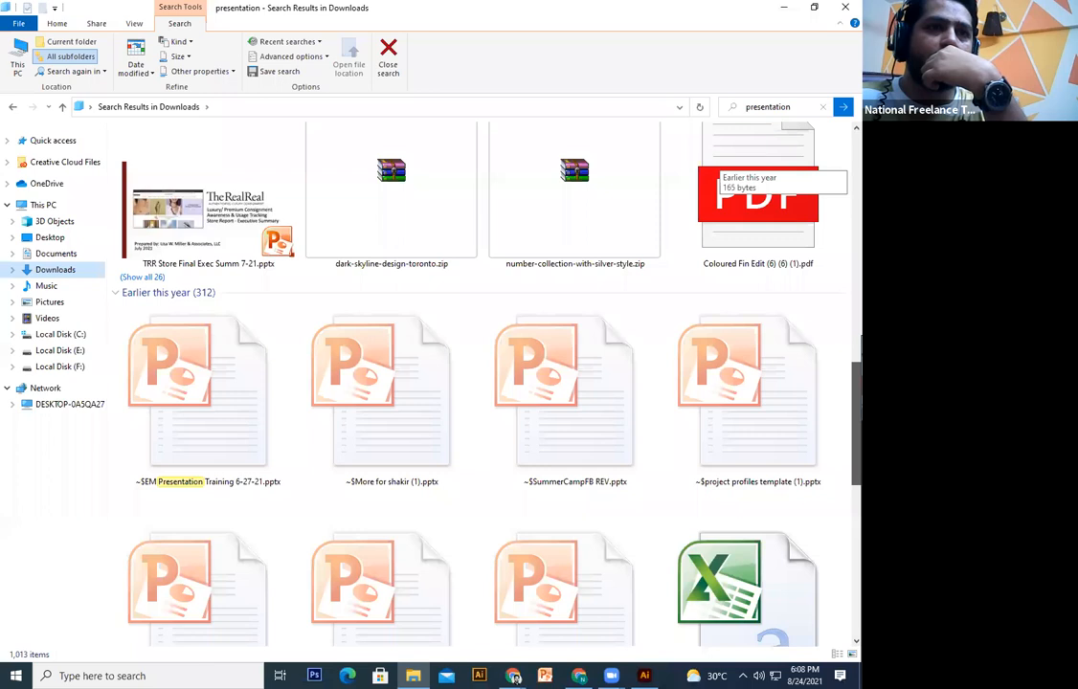
{"action": "scroll", "coordinate": [577, 287], "scroll_direction": "up", "scroll_amount": 18}
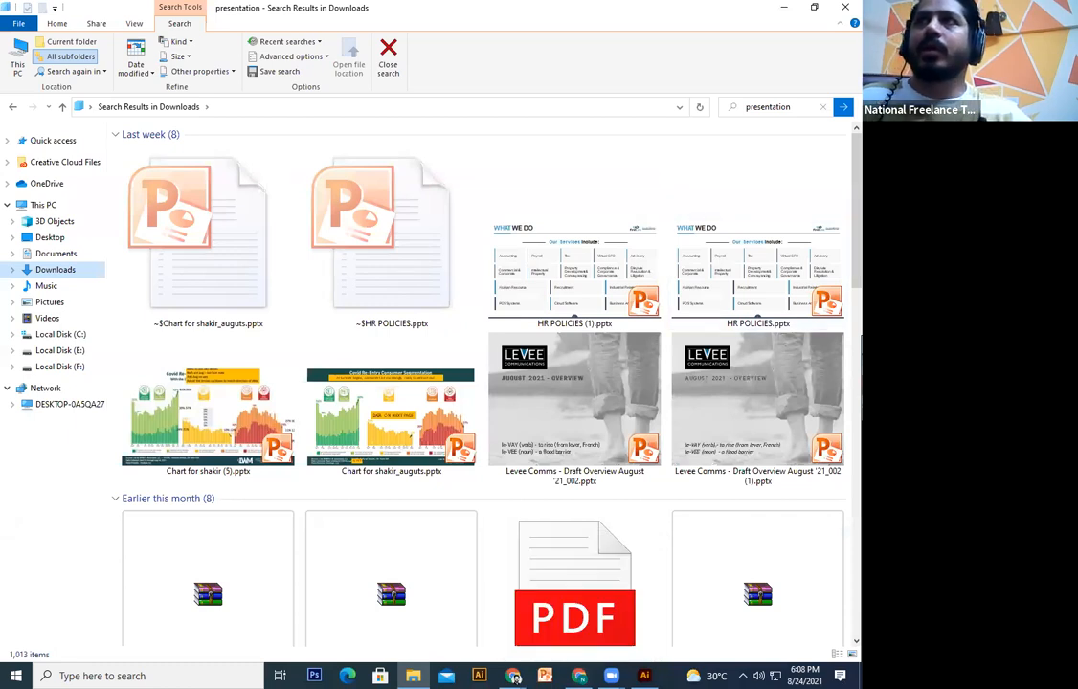
Step: Switch to Illustrator and draw a tall white rectangle on the empty canvas to the left of the pocket-folder artboards
{"action": "left_click", "coordinate": [514, 678]}
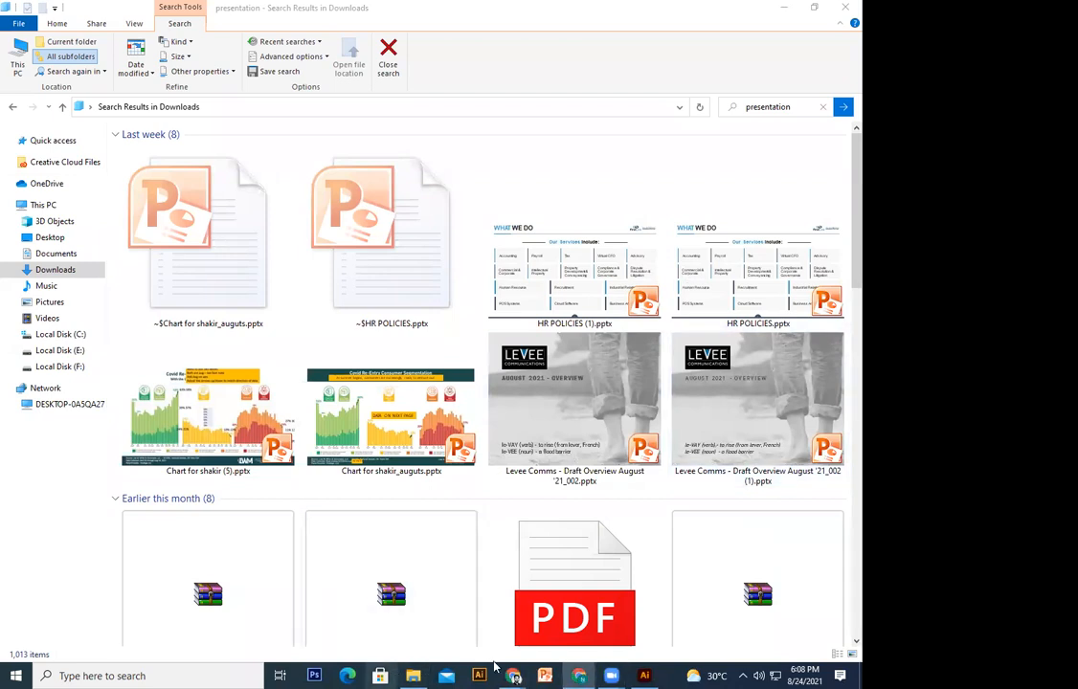
{"action": "left_click", "coordinate": [644, 676]}
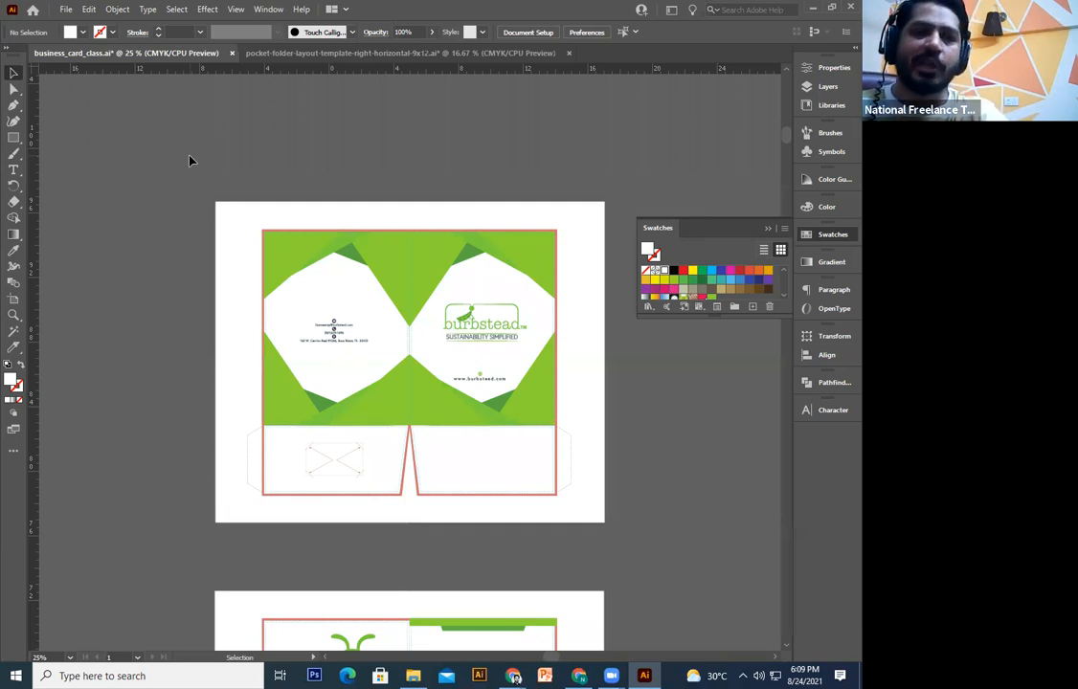
{"action": "left_click_drag", "start_coordinate": [156, 326], "coordinate": [316, 526]}
{"action": "key", "text": "ctrl+minus"}
{"action": "key", "text": "ctrl+minus"}
{"action": "key", "text": "ctrl+minus"}
{"action": "key", "text": "ctrl+plus"}
{"action": "key", "text": "ctrl+plus"}
{"action": "left_click", "coordinate": [16, 139]}
{"action": "mouse_move", "coordinate": [62, 132]}
{"action": "left_mouse_down"}
{"action": "mouse_move", "coordinate": [272, 452]}
{"action": "mouse_move", "coordinate": [277, 443]}
{"action": "left_mouse_up"}
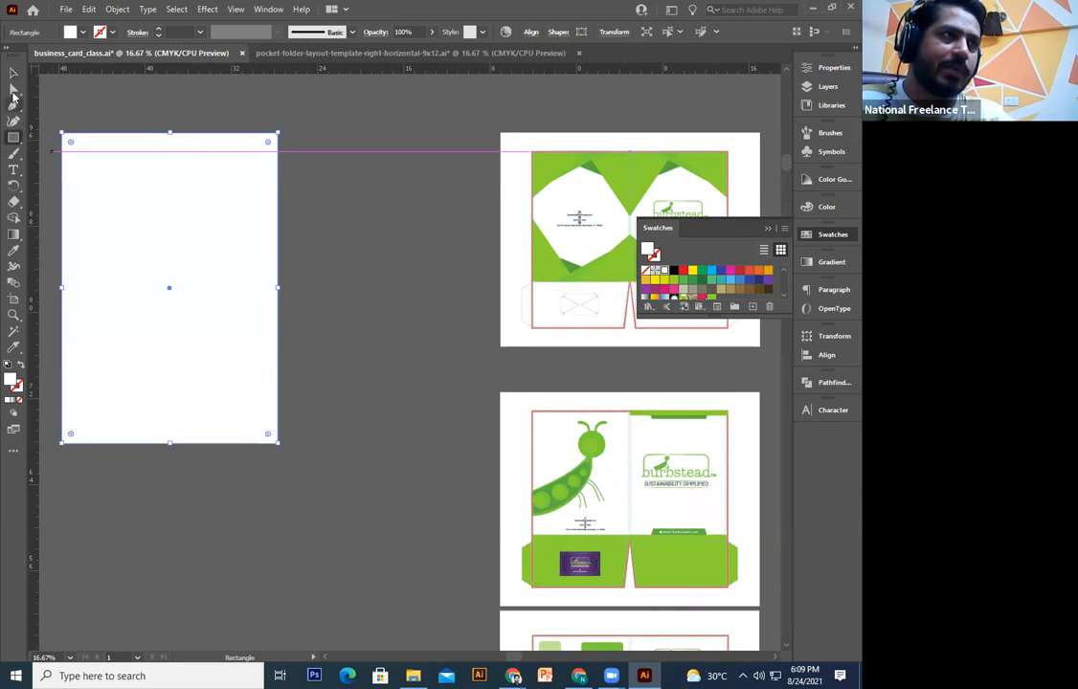
Step: Duplicate the white rectangle directly to its right so the two copies share an edge like a two-panel spread
{"action": "left_click", "coordinate": [14, 73]}
{"action": "left_click_drag", "start_coordinate": [253, 344], "coordinate": [240, 371]}
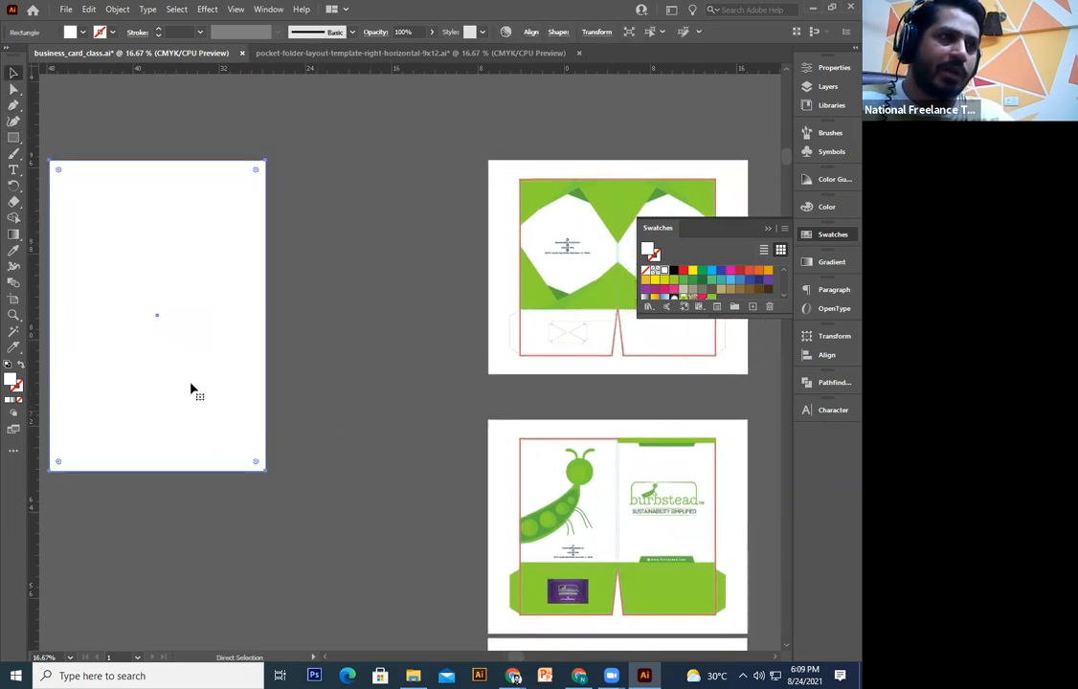
{"action": "left_click_drag", "start_coordinate": [172, 404], "coordinate": [392, 409]}
{"action": "left_click", "coordinate": [335, 560]}
{"action": "left_click_drag", "start_coordinate": [293, 141], "coordinate": [277, 307]}
{"action": "left_click_drag", "start_coordinate": [395, 346], "coordinate": [307, 397]}
{"action": "left_click_drag", "start_coordinate": [421, 604], "coordinate": [482, 559]}
{"action": "left_click", "coordinate": [481, 559]}
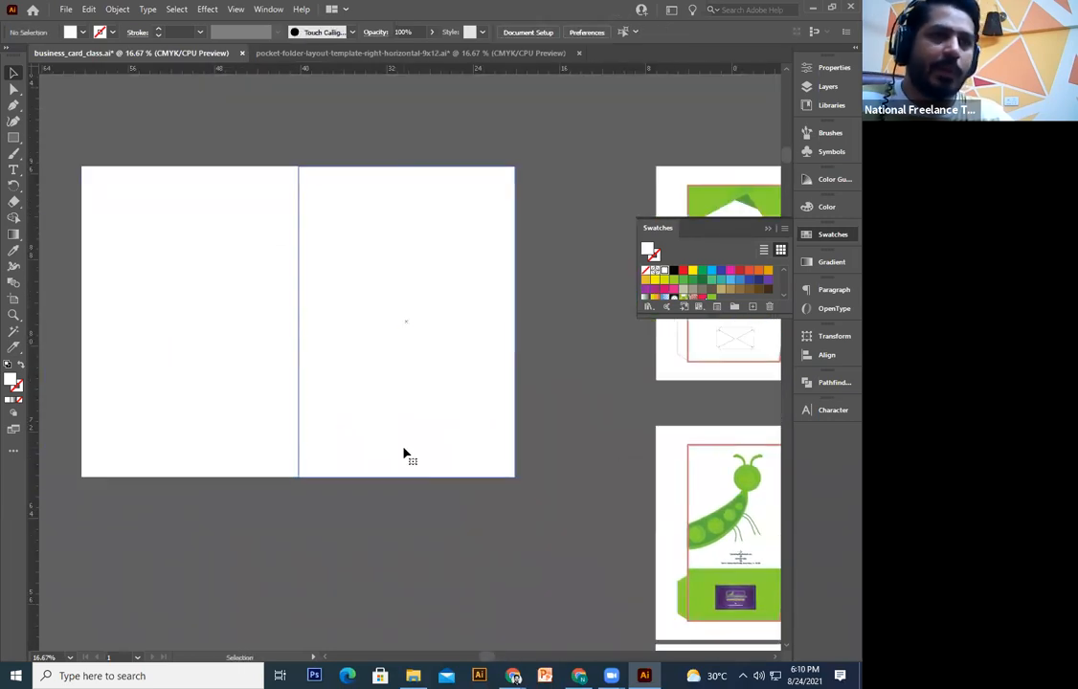
{"action": "left_click", "coordinate": [404, 454]}
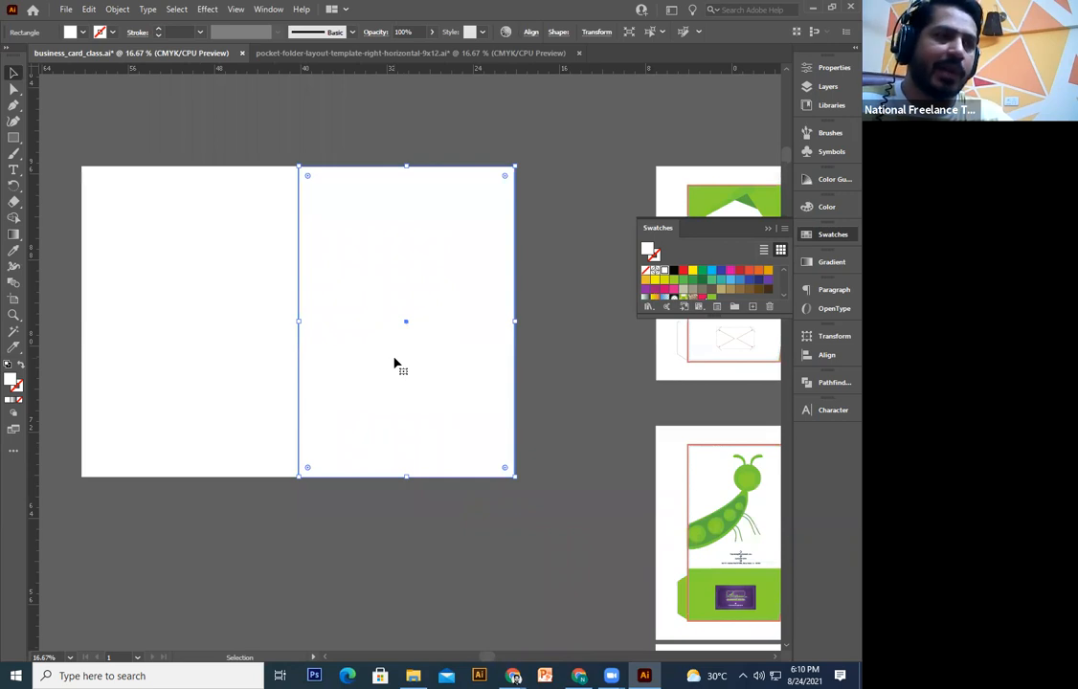
{"action": "left_click", "coordinate": [273, 409]}
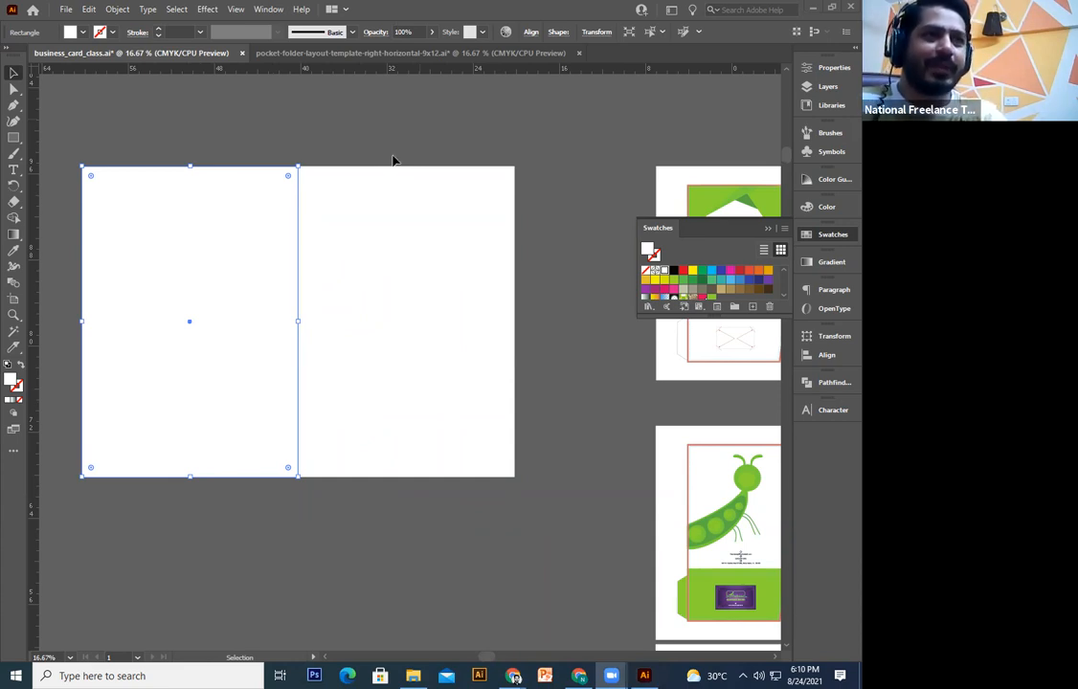
{"action": "scroll", "coordinate": [650, 178], "scroll_direction": "up", "scroll_amount": 1}
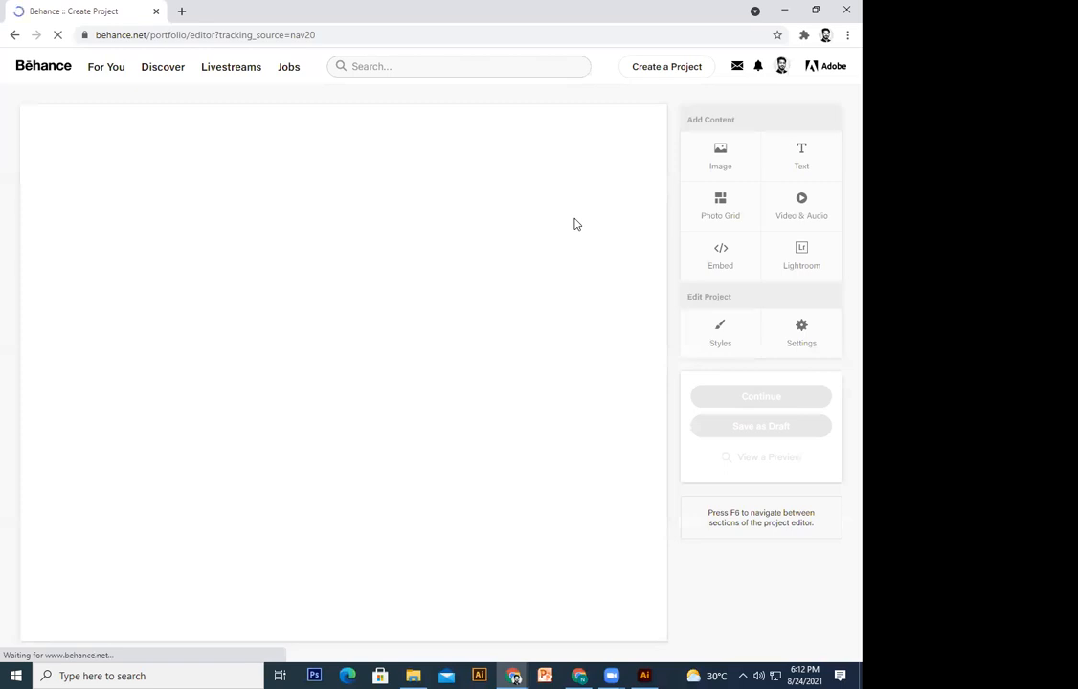
Step: Add the images 001.jpg, 001a.jpg and 002.jpg to the new Behance project and look them over in the editor
{"action": "left_click", "coordinate": [720, 161]}
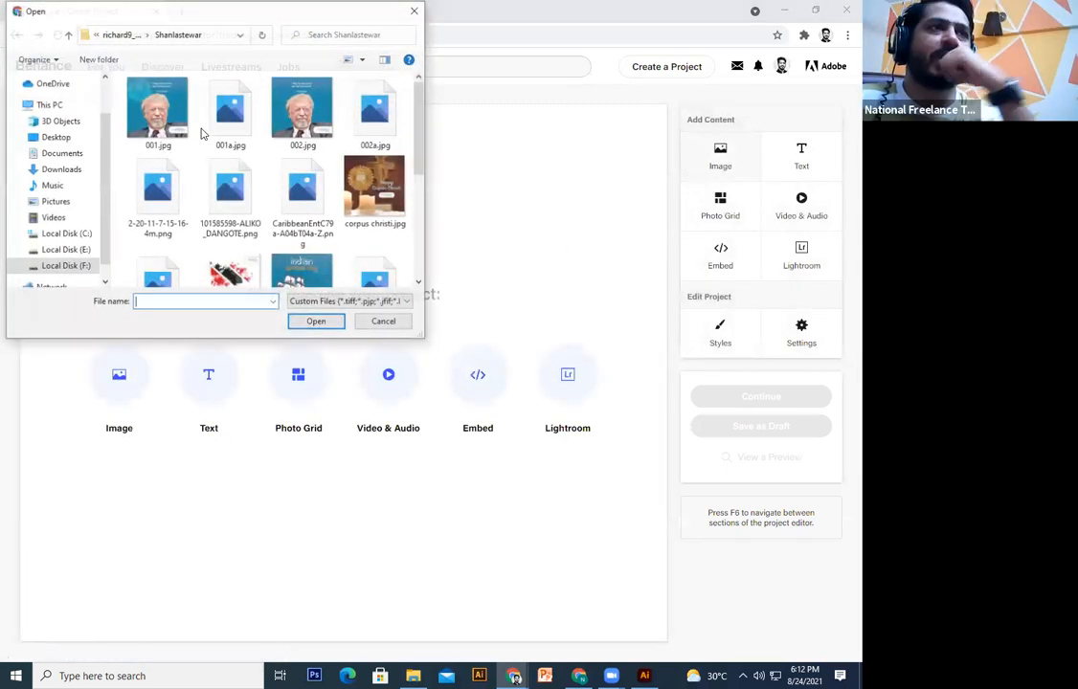
{"action": "left_click", "coordinate": [158, 113]}
{"action": "left_click", "coordinate": [234, 134], "text": "ctrl"}
{"action": "left_click", "coordinate": [290, 142], "text": "ctrl"}
{"action": "left_click", "coordinate": [309, 322]}
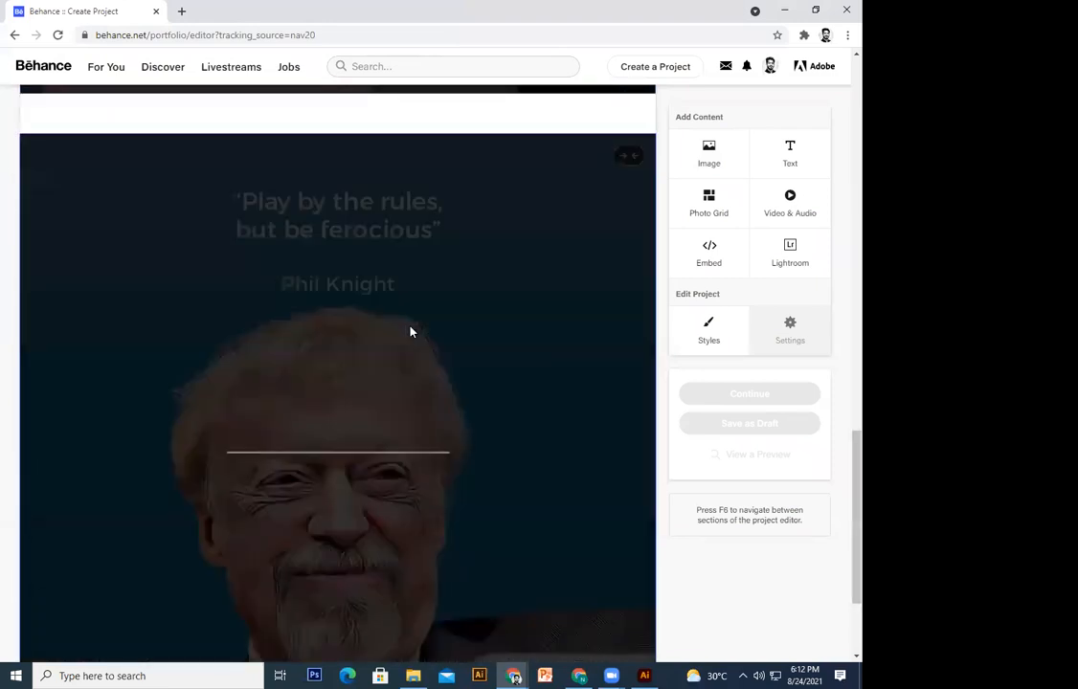
{"action": "scroll", "coordinate": [409, 332], "scroll_direction": "down", "scroll_amount": 1}
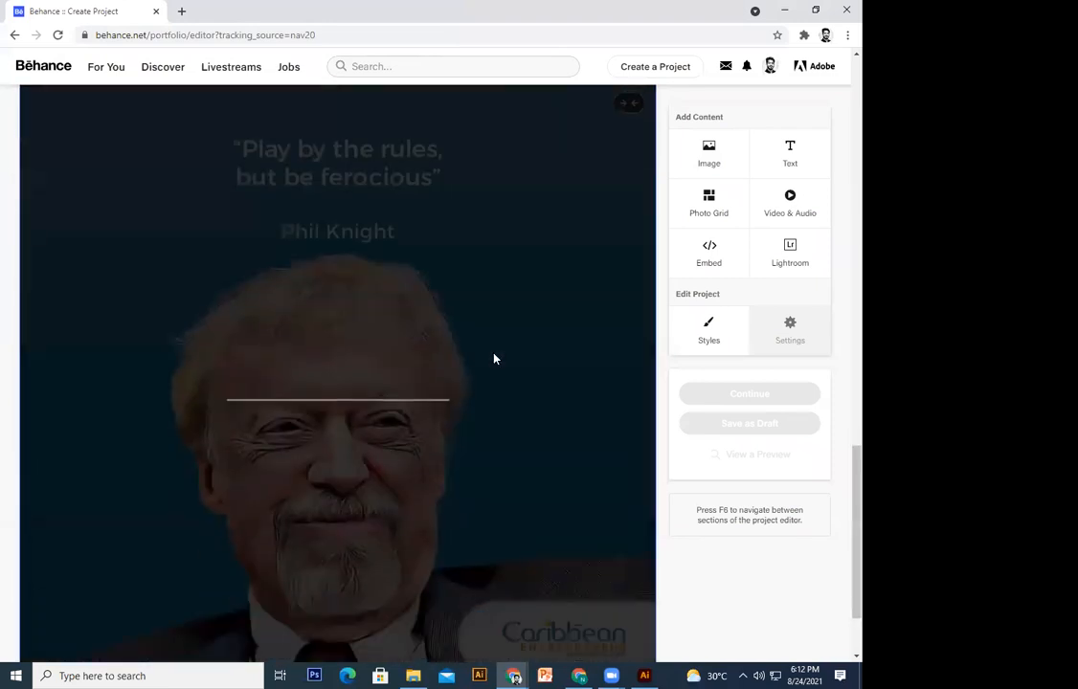
{"action": "scroll", "coordinate": [837, 149], "scroll_direction": "up", "scroll_amount": 2}
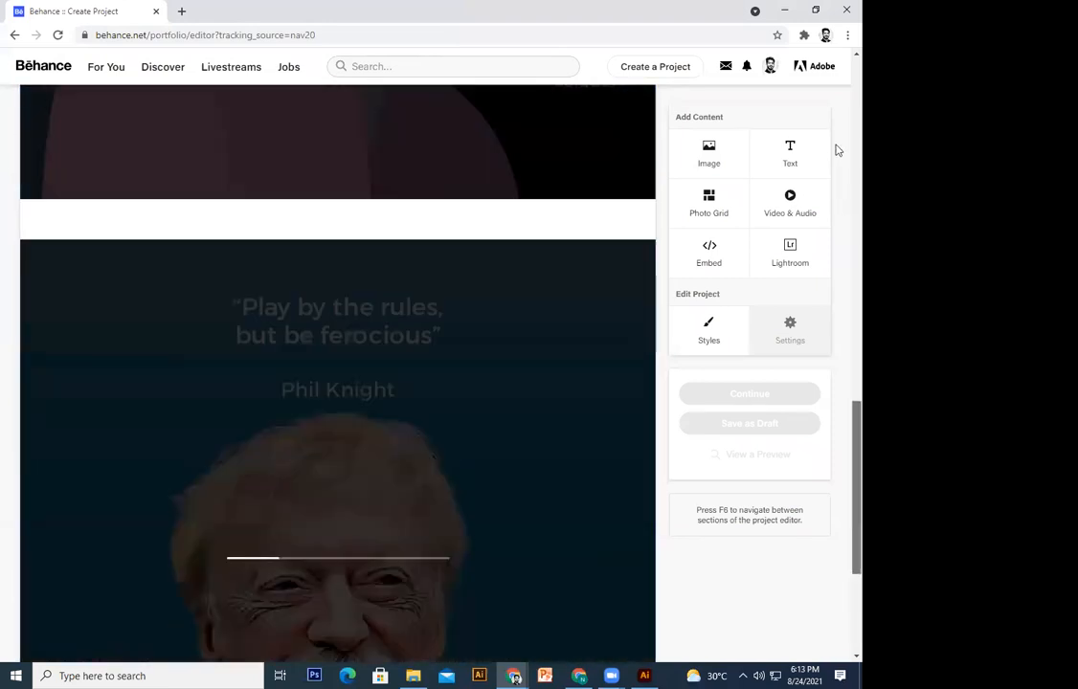
{"action": "scroll", "coordinate": [837, 150], "scroll_direction": "up", "scroll_amount": 11}
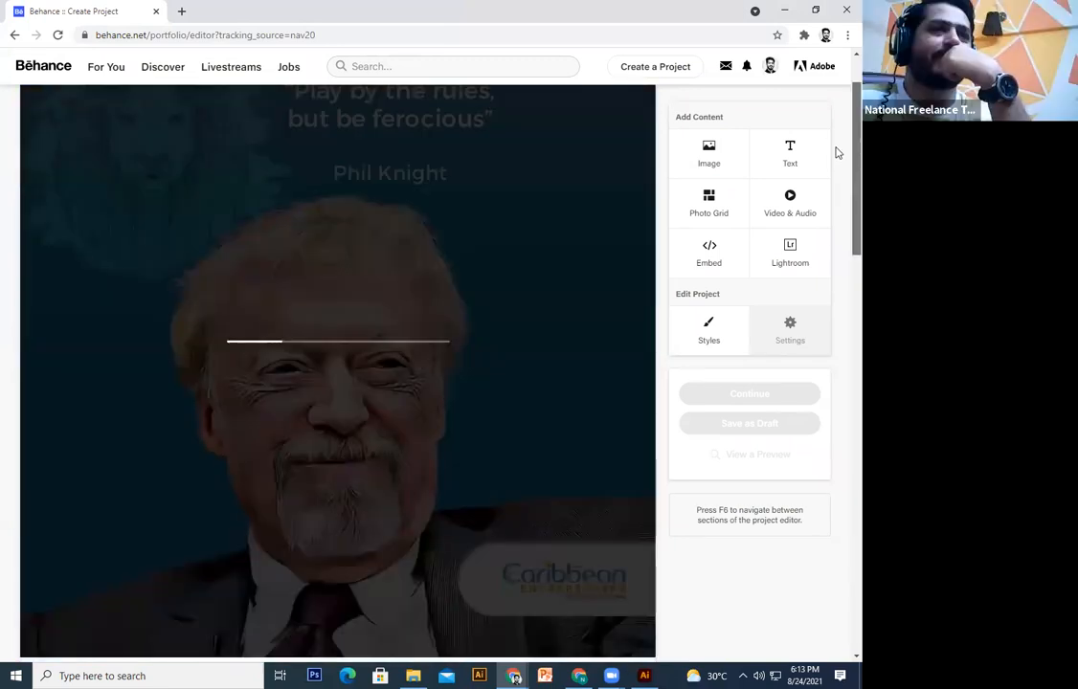
{"action": "scroll", "coordinate": [838, 229], "scroll_direction": "down", "scroll_amount": 5}
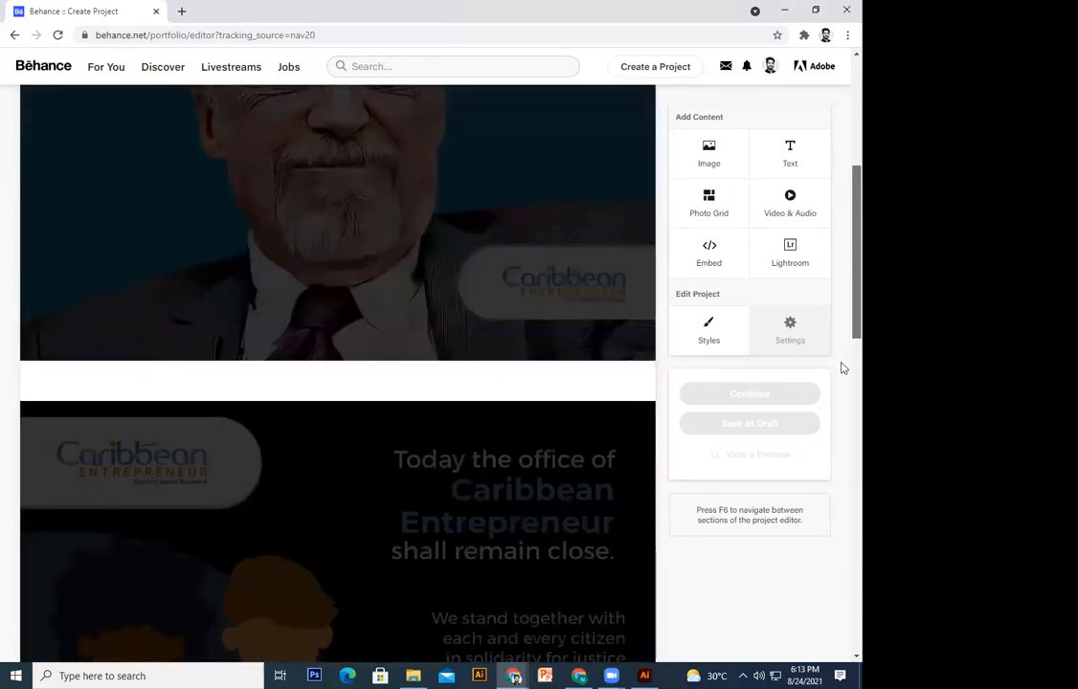
{"action": "scroll", "coordinate": [843, 368], "scroll_direction": "down", "scroll_amount": 6}
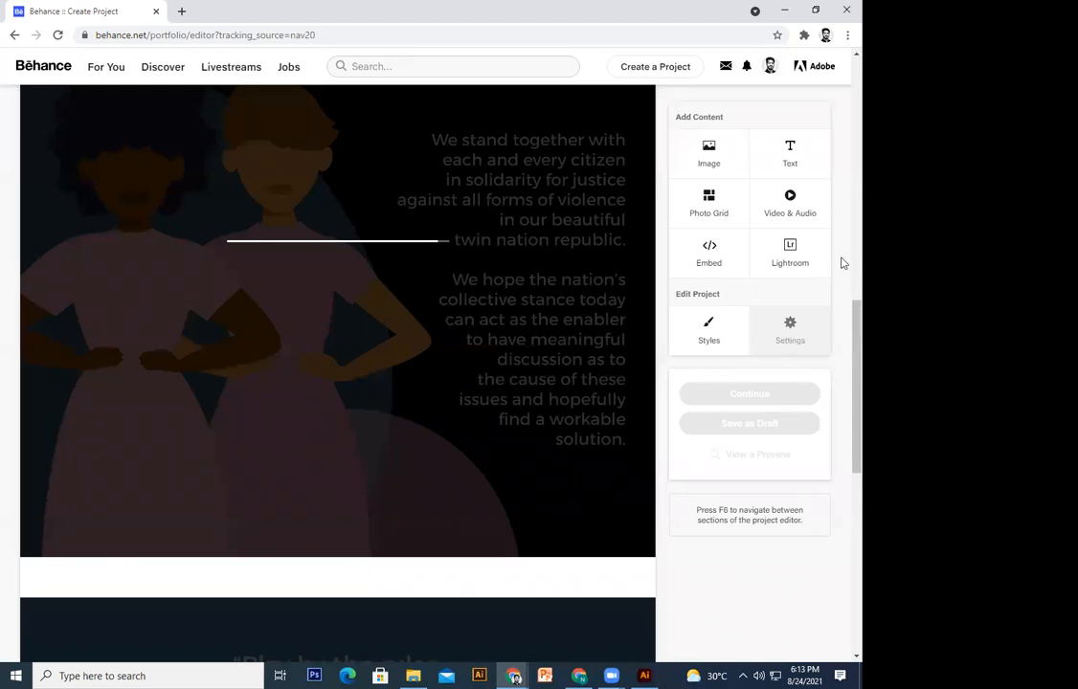
Step: Look over the uploaded images in the Behance project and continue to the project cover, title, tags and category details
{"action": "scroll", "coordinate": [842, 118], "scroll_direction": "up", "scroll_amount": 9}
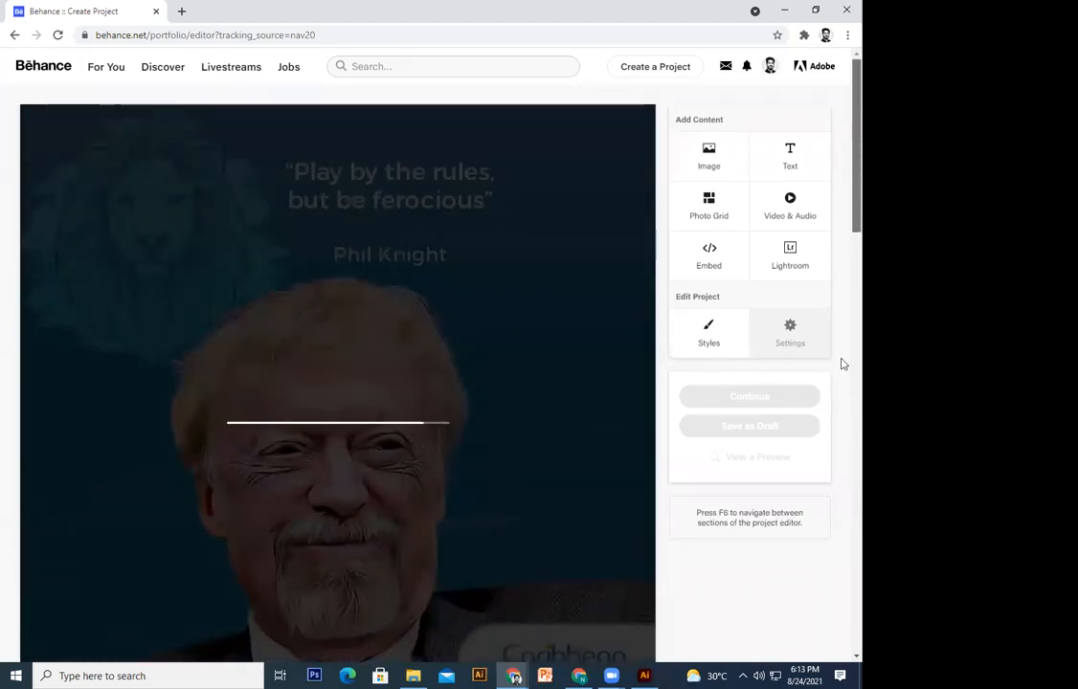
{"action": "scroll", "coordinate": [842, 359], "scroll_direction": "down", "scroll_amount": 12}
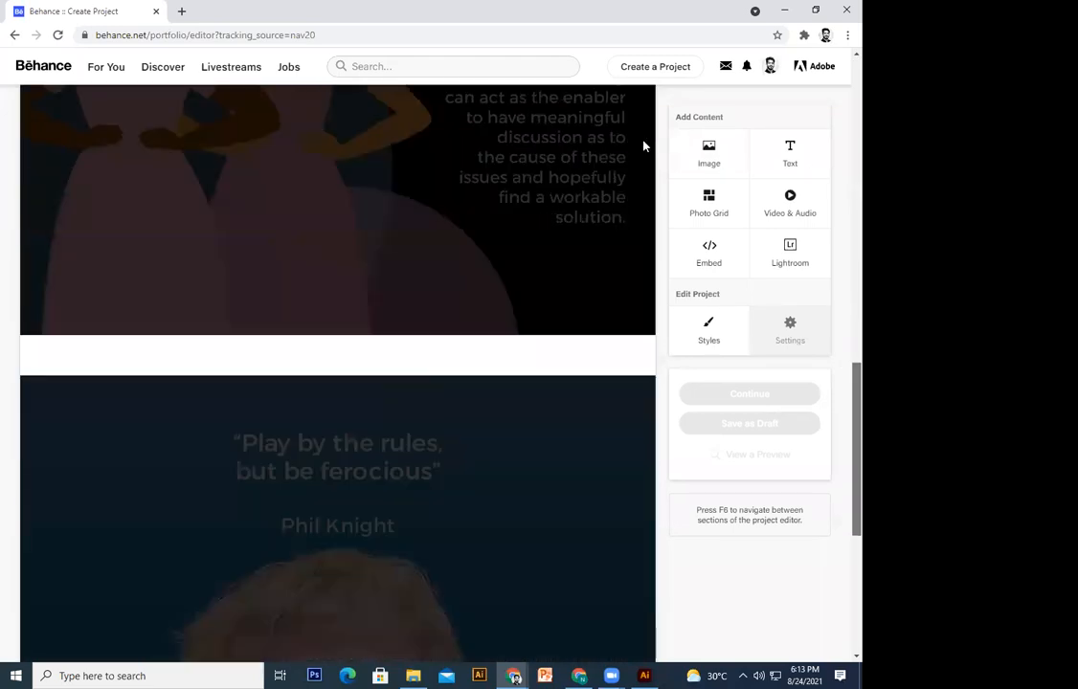
{"action": "scroll", "coordinate": [642, 144], "scroll_direction": "up", "scroll_amount": 11}
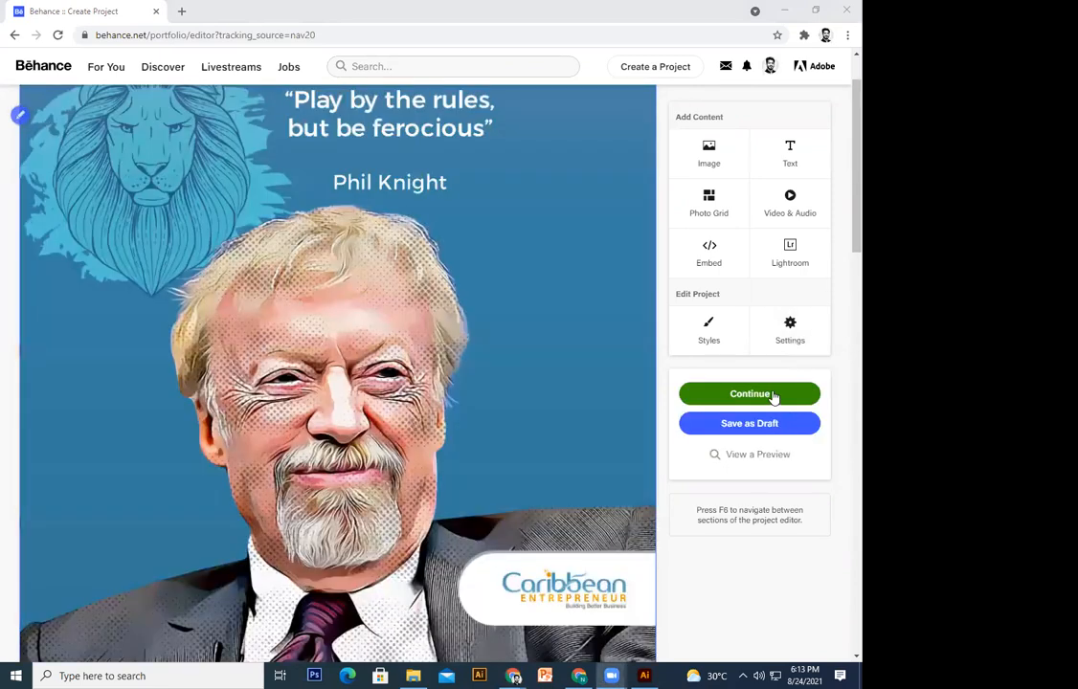
{"action": "scroll", "coordinate": [773, 395], "scroll_direction": "down", "scroll_amount": 7}
{"action": "scroll", "coordinate": [774, 396], "scroll_direction": "down", "scroll_amount": 7}
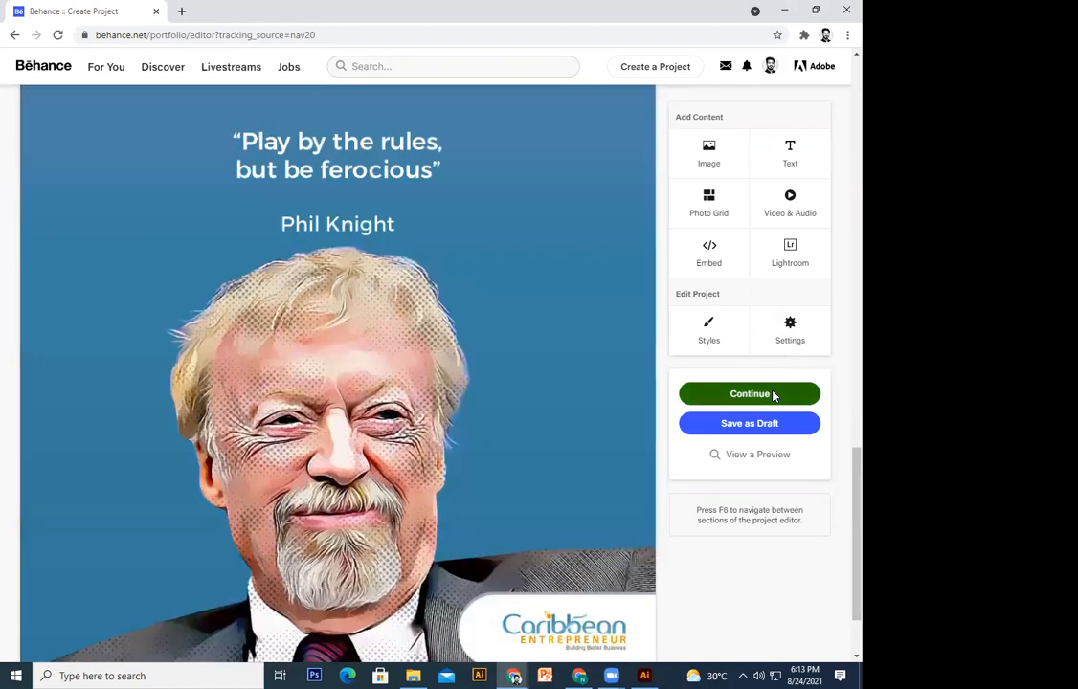
{"action": "left_click", "coordinate": [774, 396]}
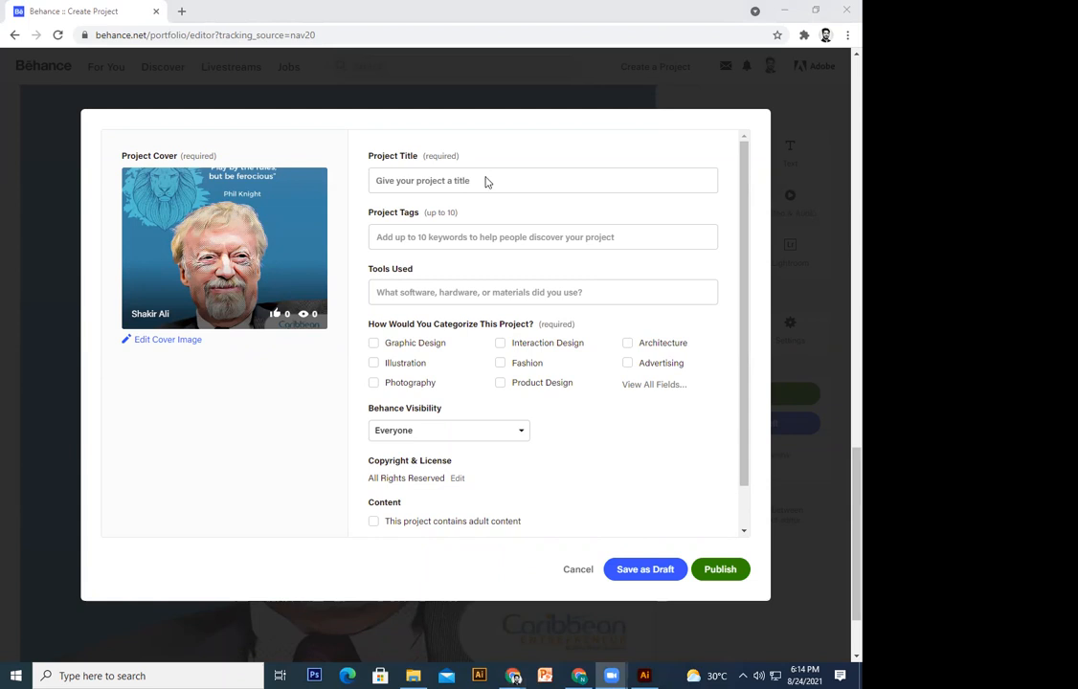
Step: Leave the Behance project editor without saving the changes and go back to the designer's profile page
{"action": "left_click_drag", "start_coordinate": [467, 13], "coordinate": [587, 41]}
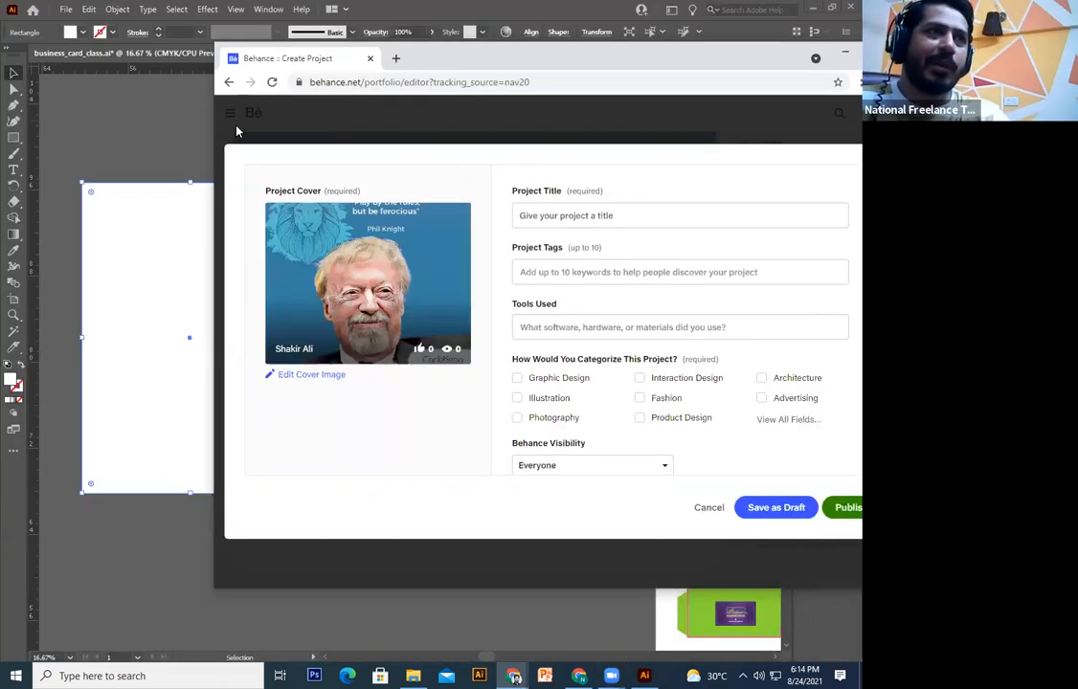
{"action": "double_click", "coordinate": [584, 57]}
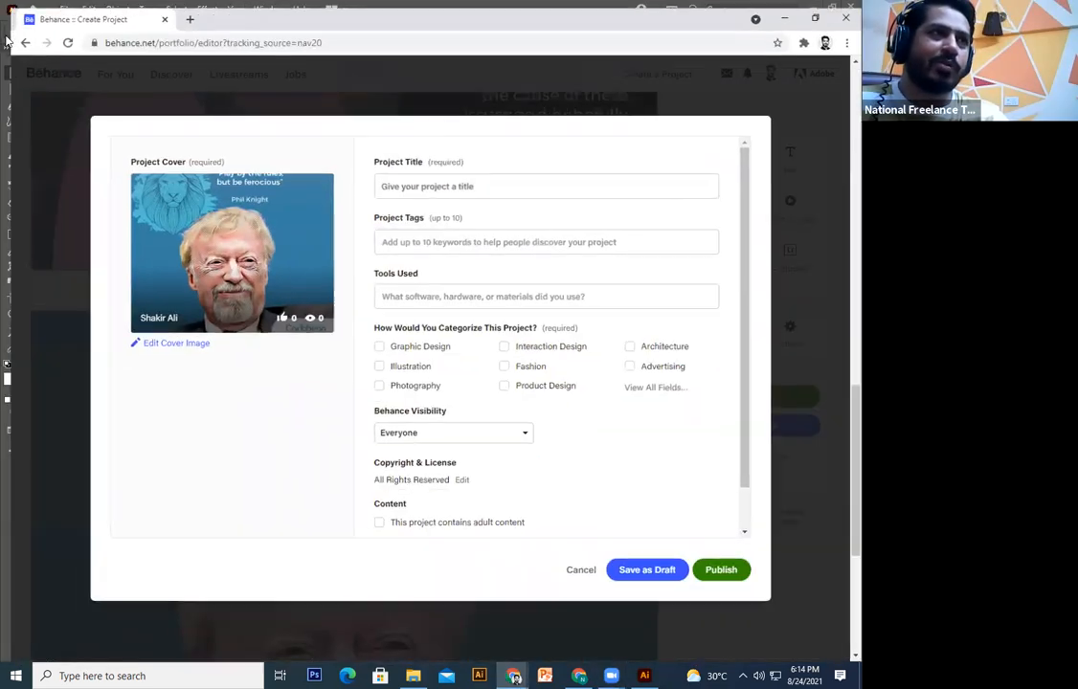
{"action": "left_click", "coordinate": [15, 35]}
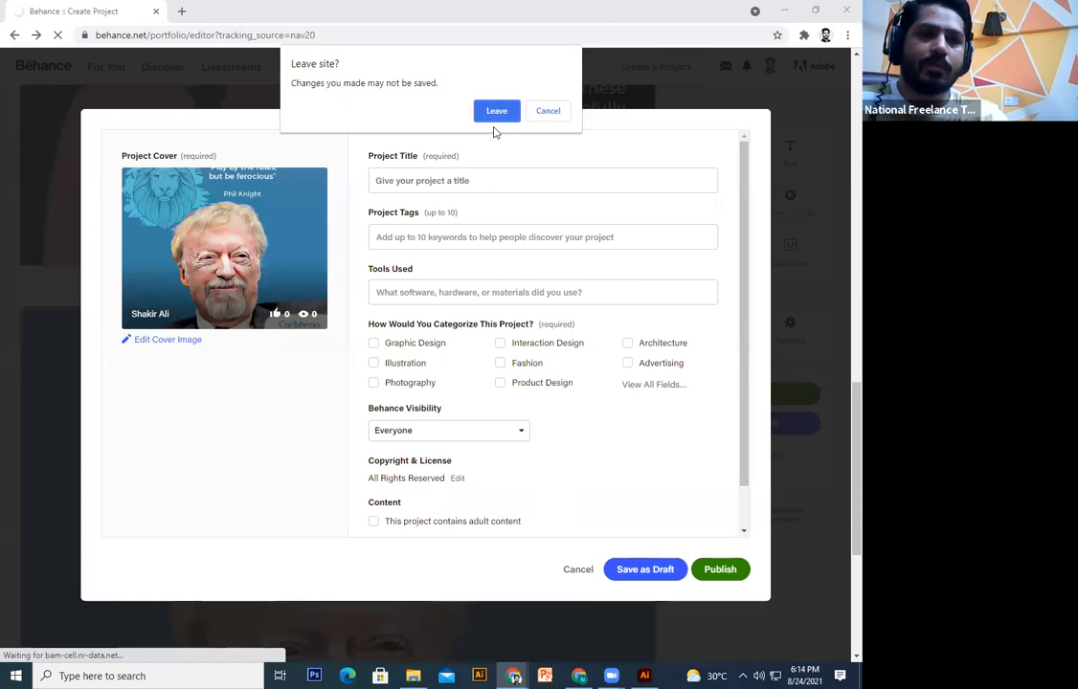
{"action": "key", "text": "Escape"}
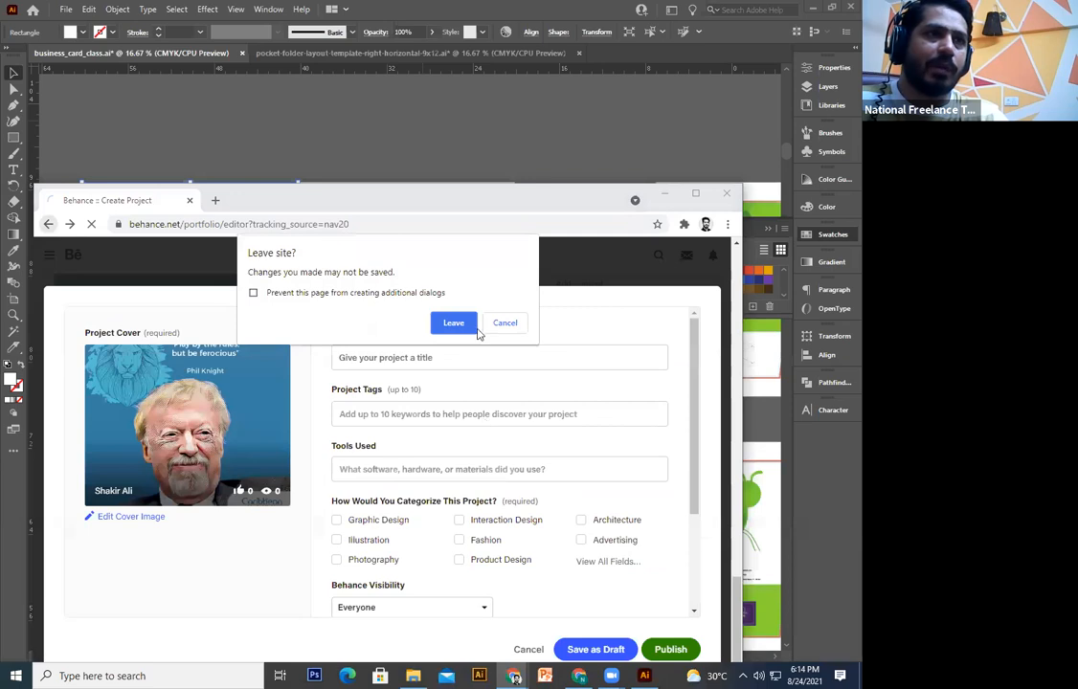
{"action": "left_click", "coordinate": [475, 329]}
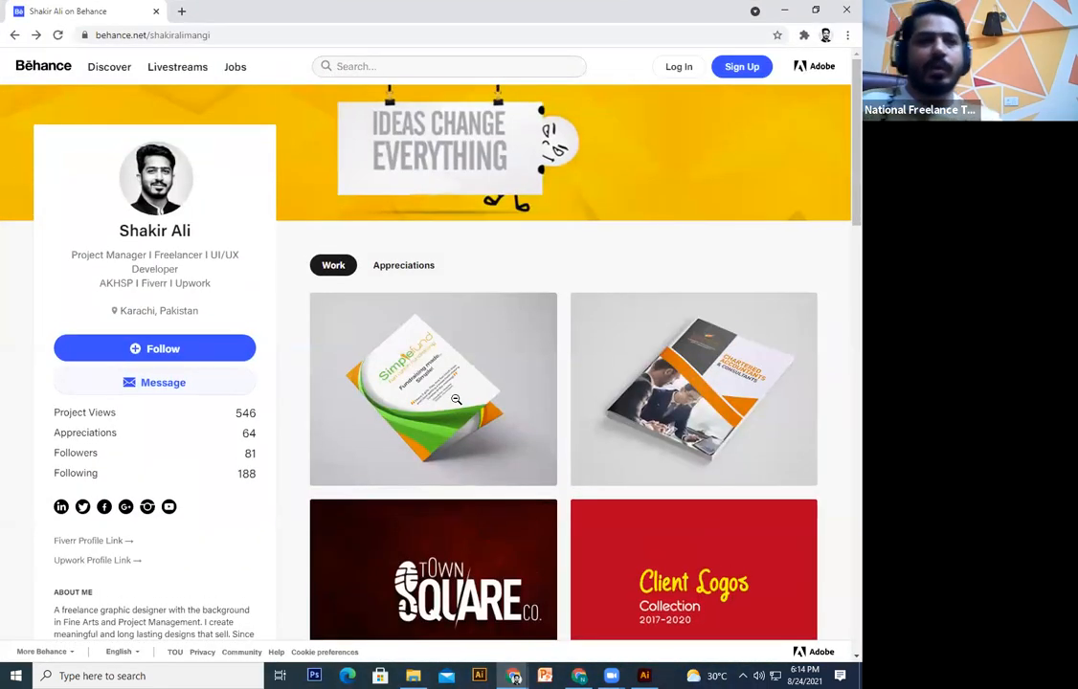
Step: Open the Simple Fund project from the profile and look through its bi-fold, flyer, rack card and pocket-folder mockups
{"action": "left_click", "coordinate": [456, 400]}
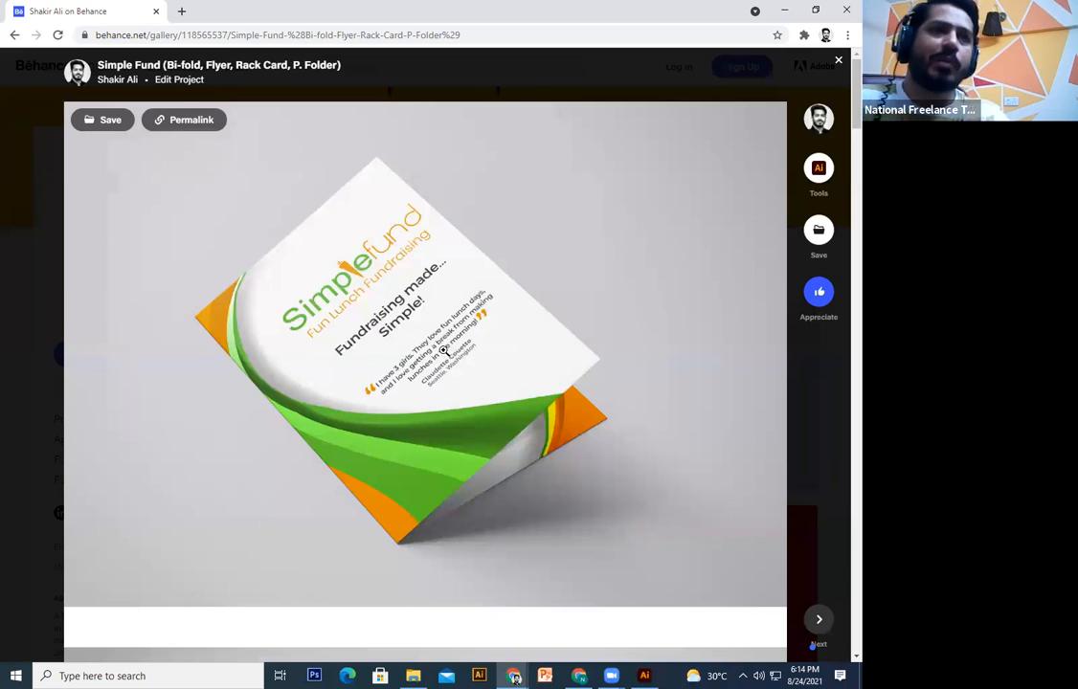
{"action": "scroll", "coordinate": [842, 173], "scroll_direction": "down", "scroll_amount": 4}
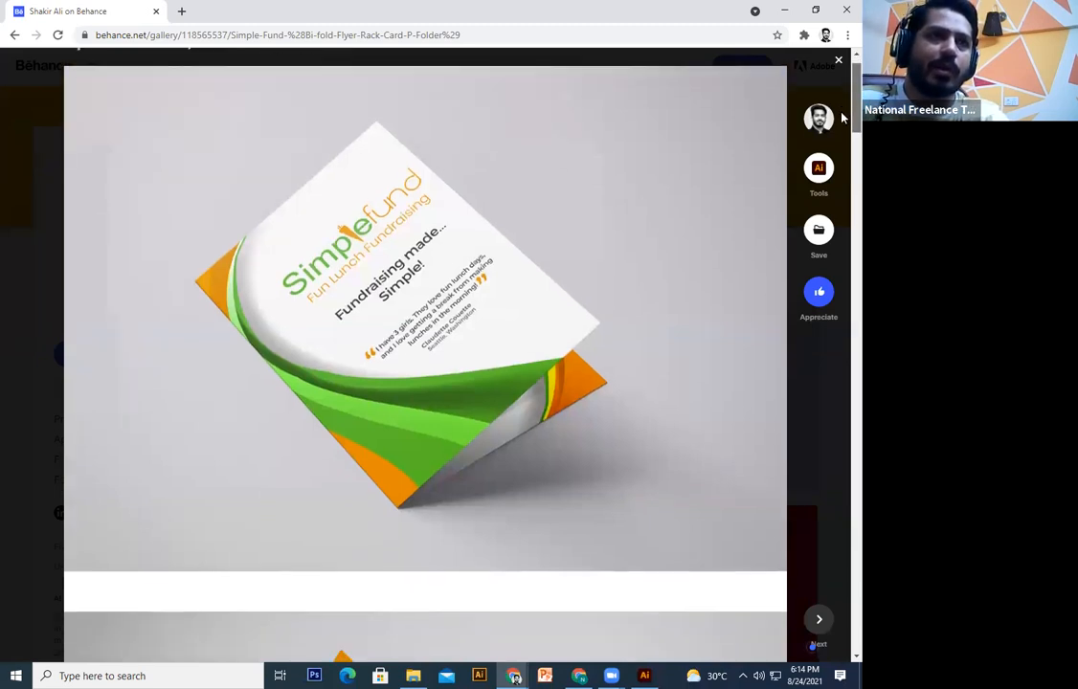
{"action": "scroll", "coordinate": [843, 212], "scroll_direction": "down", "scroll_amount": 5}
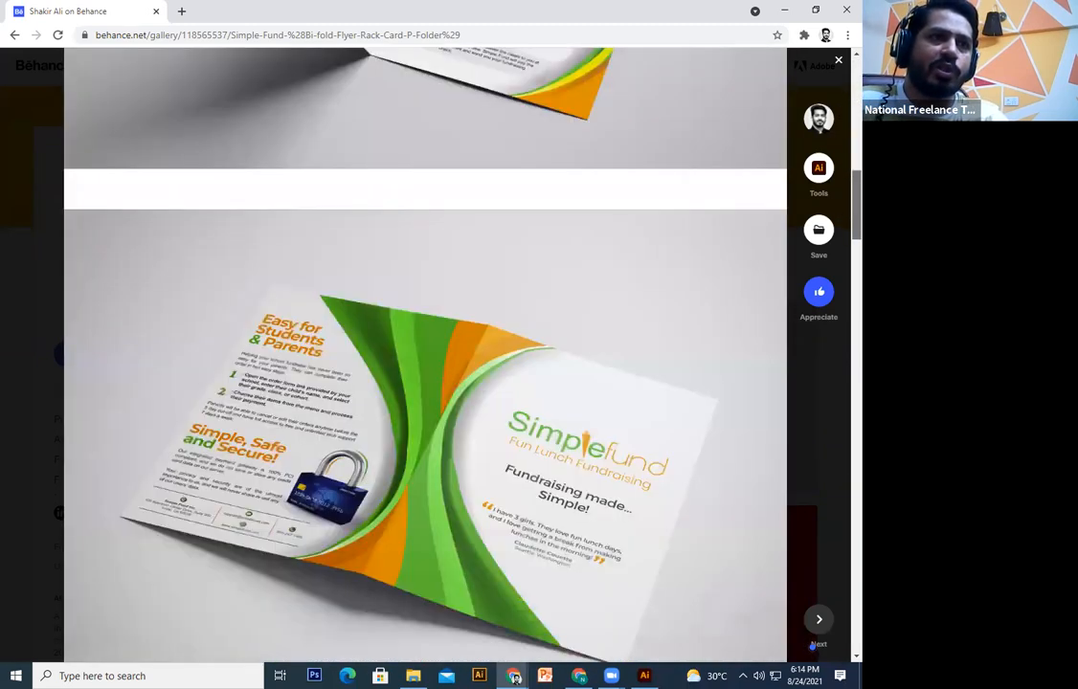
{"action": "scroll", "coordinate": [425, 354], "scroll_direction": "up", "scroll_amount": 9}
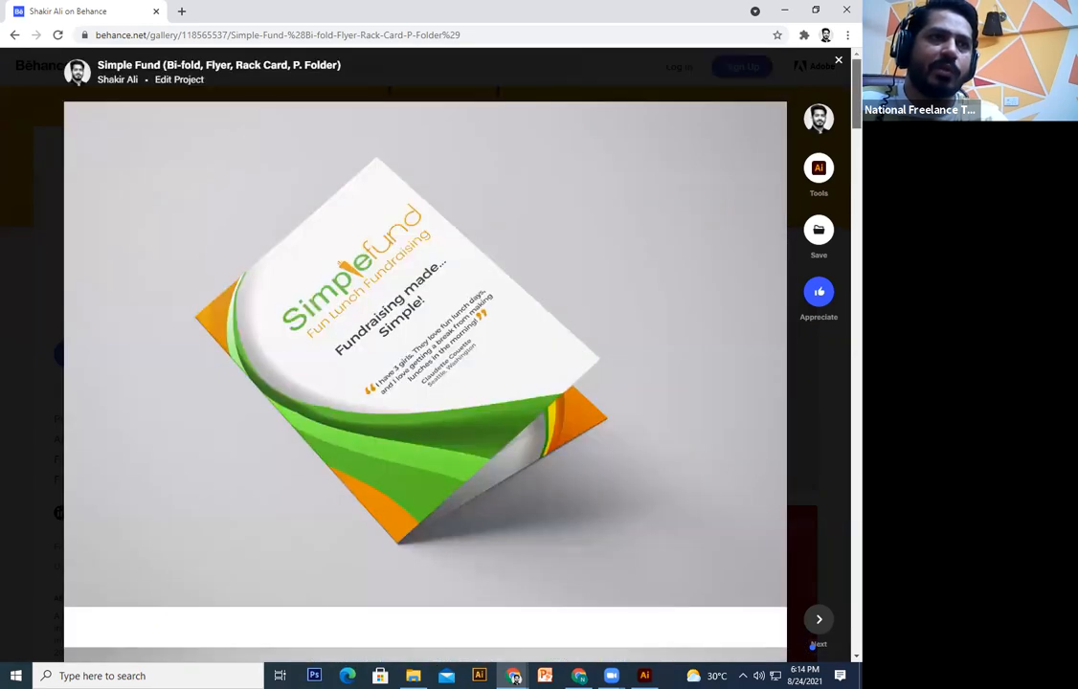
{"action": "scroll", "coordinate": [812, 647], "scroll_direction": "down", "scroll_amount": 10}
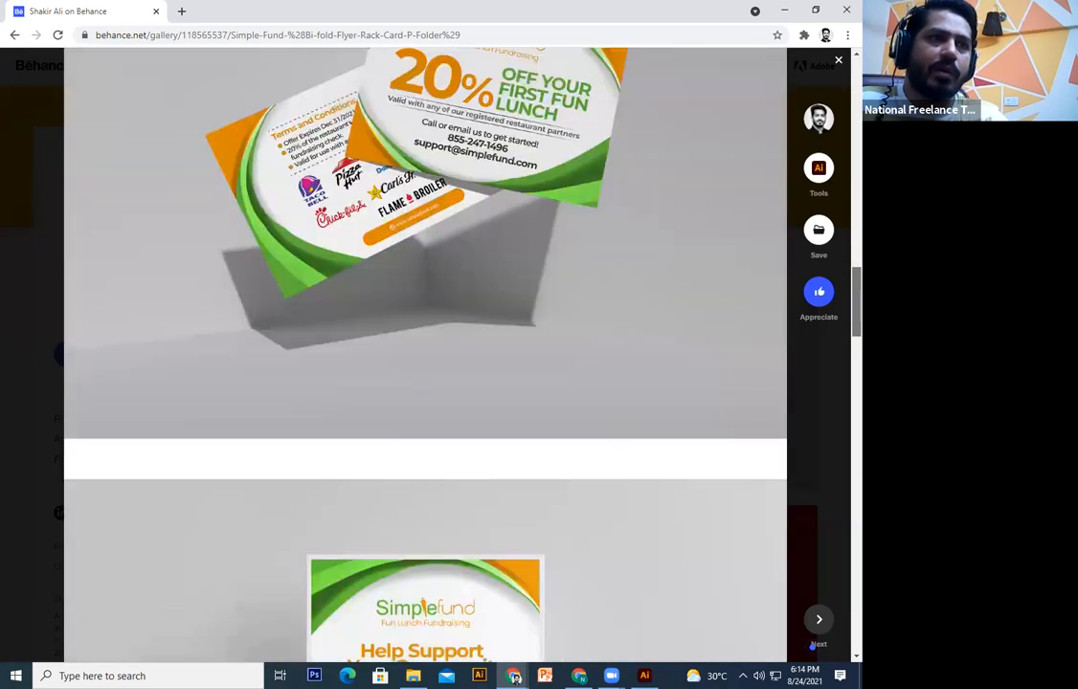
{"action": "scroll", "coordinate": [812, 648], "scroll_direction": "down", "scroll_amount": 10}
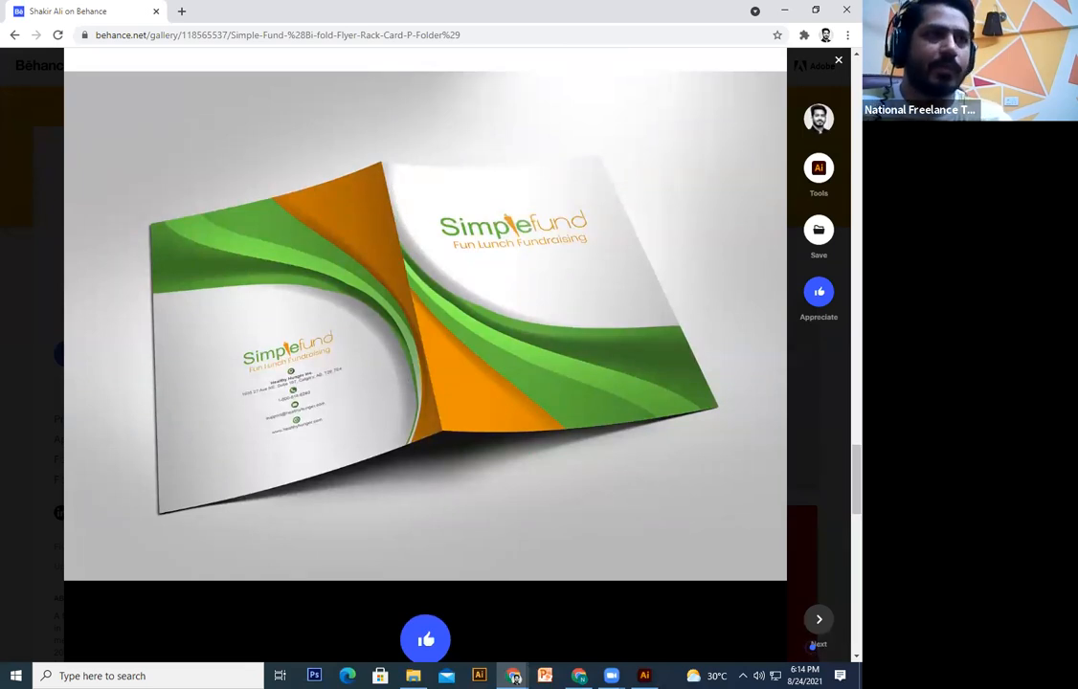
{"action": "scroll", "coordinate": [773, 224], "scroll_direction": "up", "scroll_amount": 1}
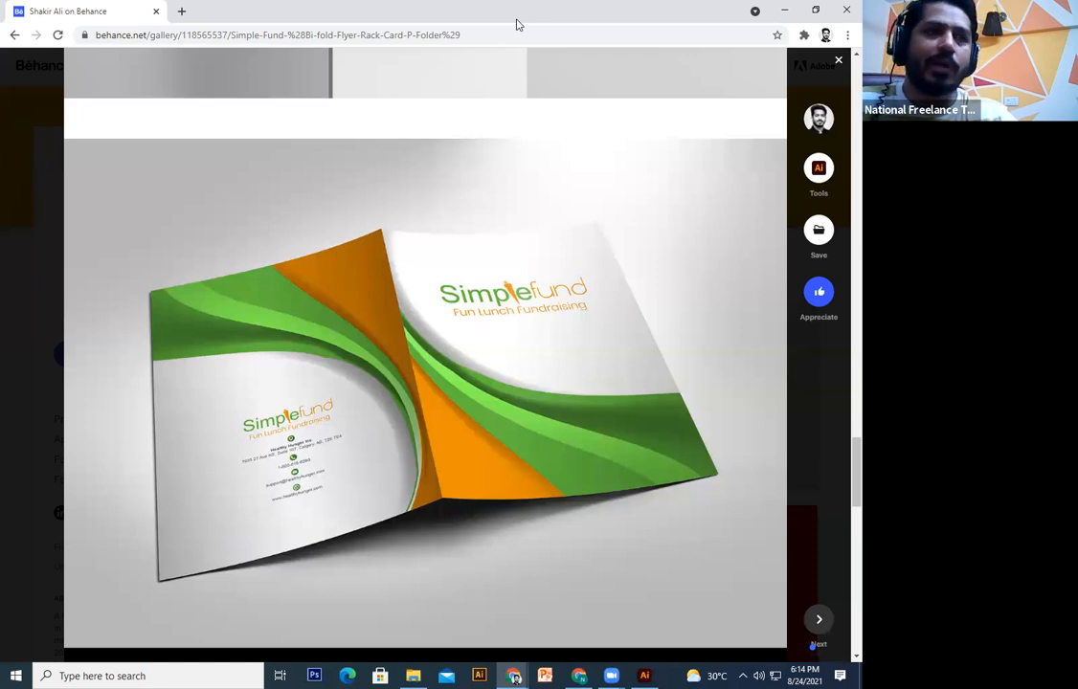
Step: Close the browser, return to Illustrator and save business_card_class.ai with the two-panel spread
{"action": "left_click", "coordinate": [844, 9]}
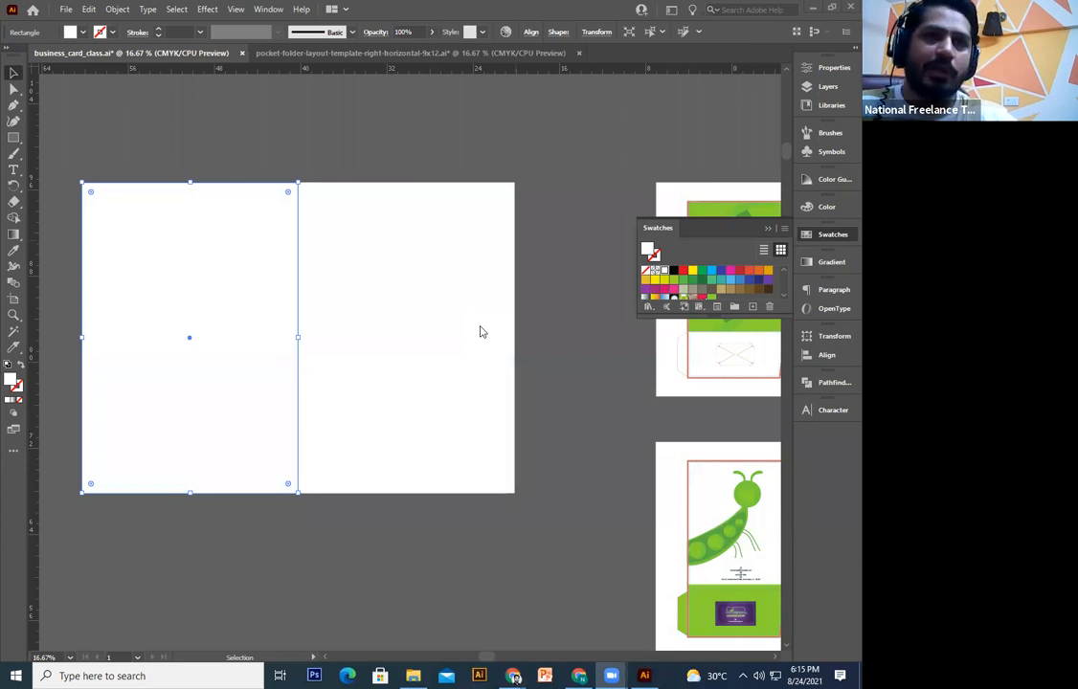
{"action": "key", "text": "a"}
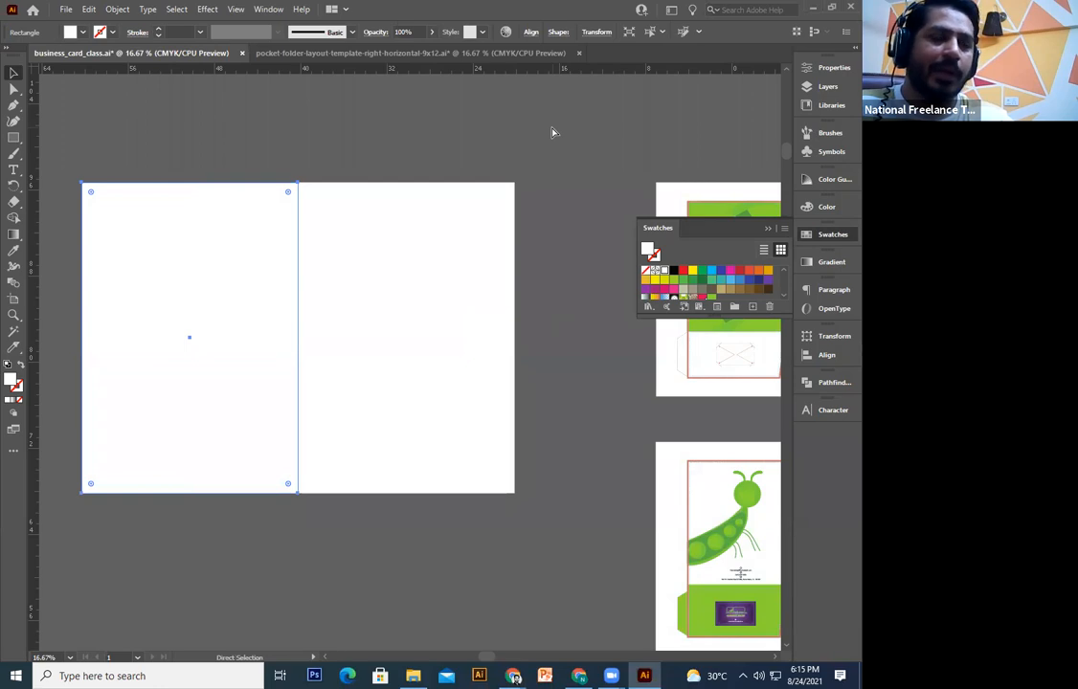
{"action": "key", "text": "v"}
{"action": "key", "text": "ctrl+s"}
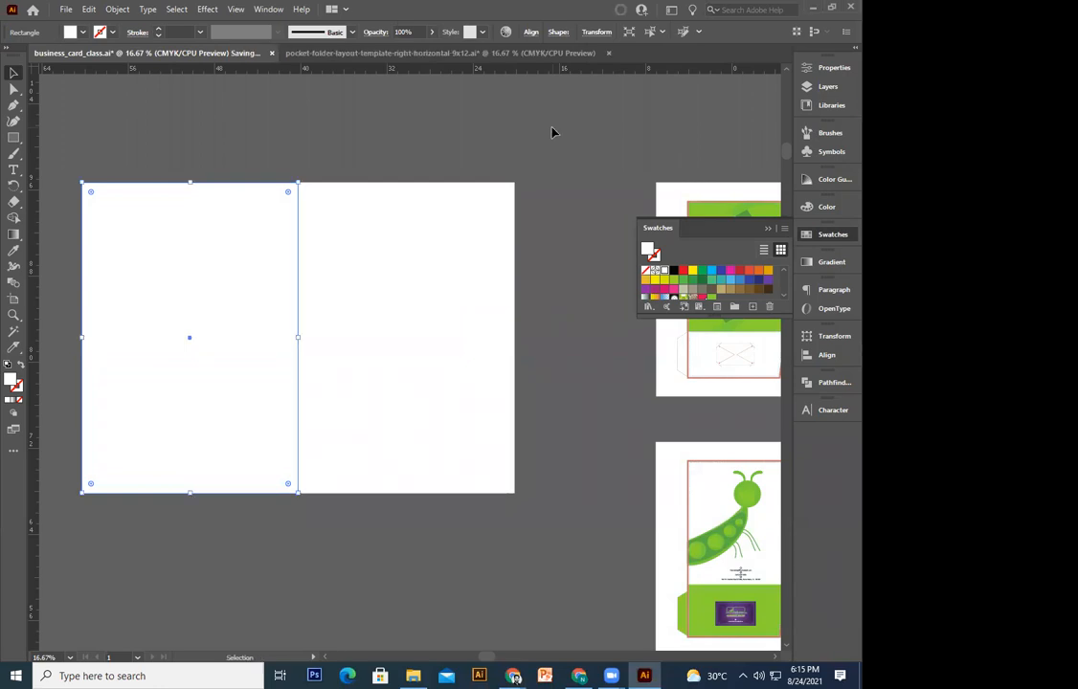